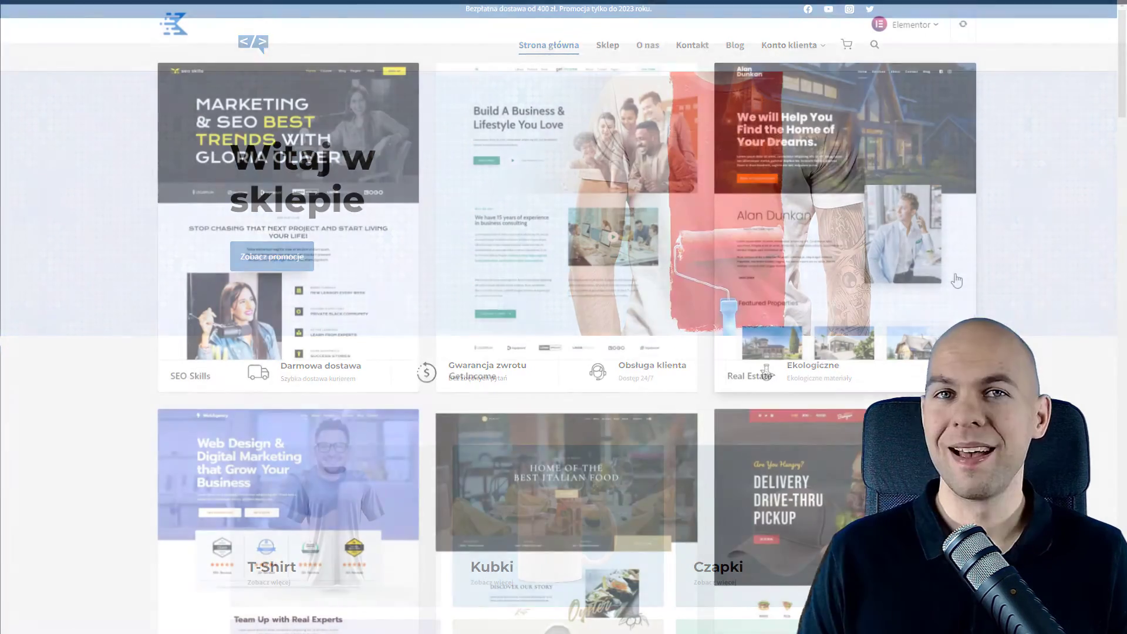
Scroll down through the shop homepage and its product listings.
scroll(306, 241, "down", 10)
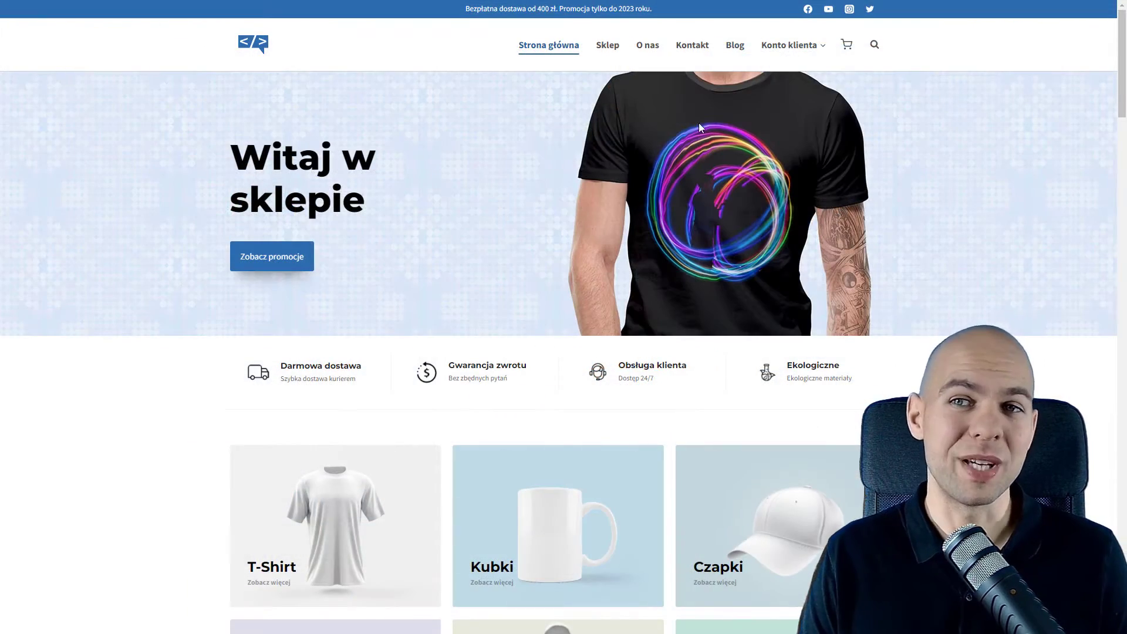
scroll(418, 121, "down", 6)
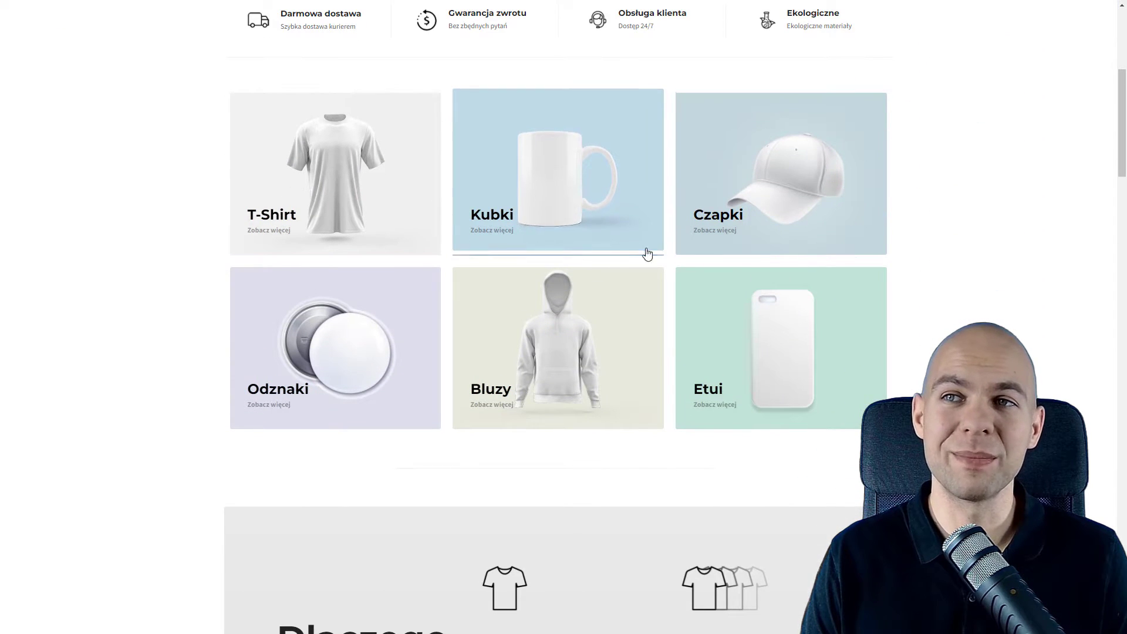
scroll(786, 247, "down", 5)
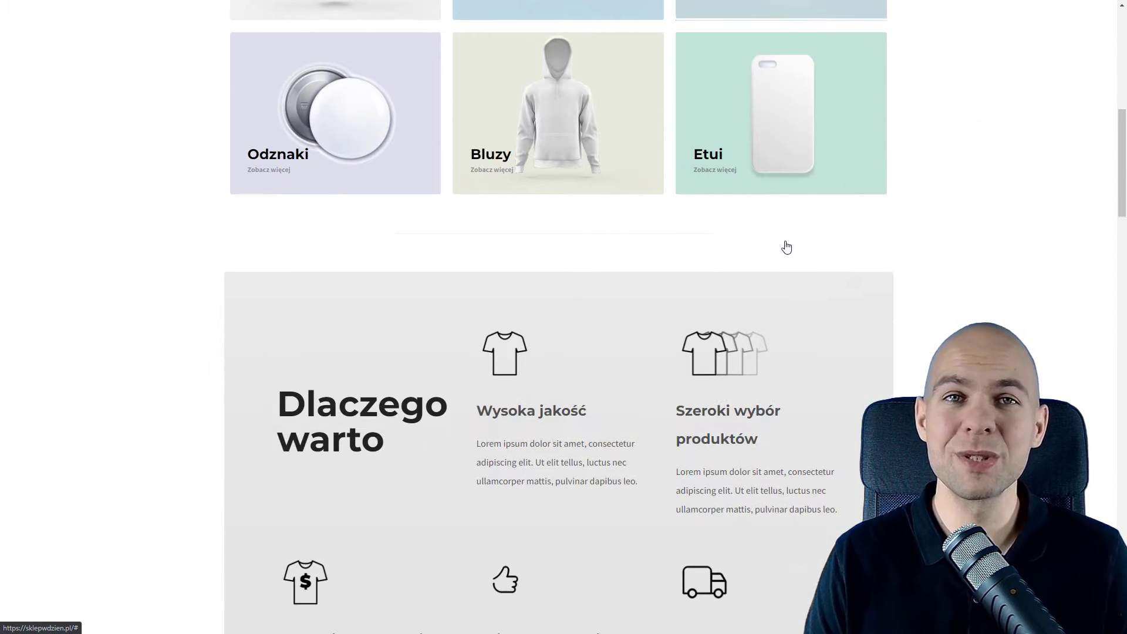
scroll(788, 245, "down", 6)
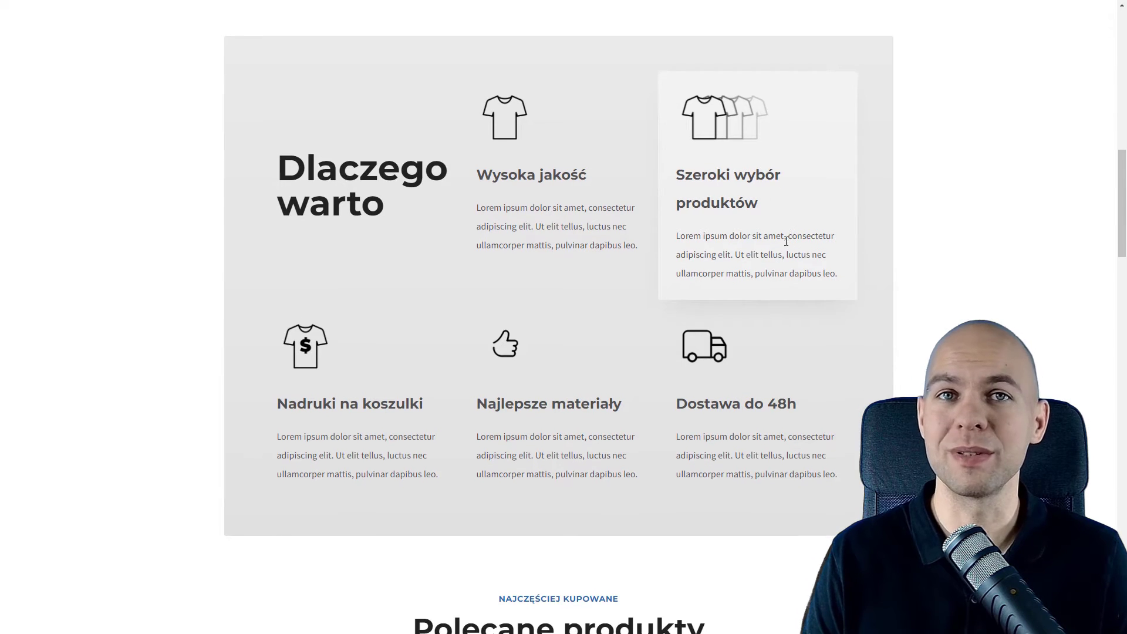
scroll(786, 241, "down", 5)
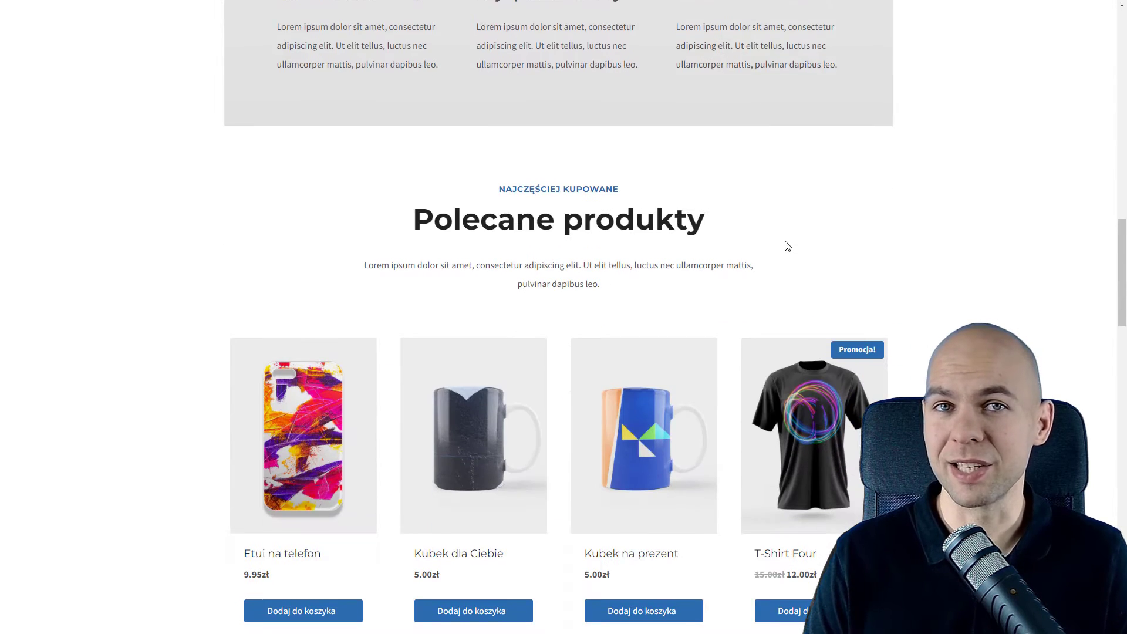
scroll(787, 246, "down", 1)
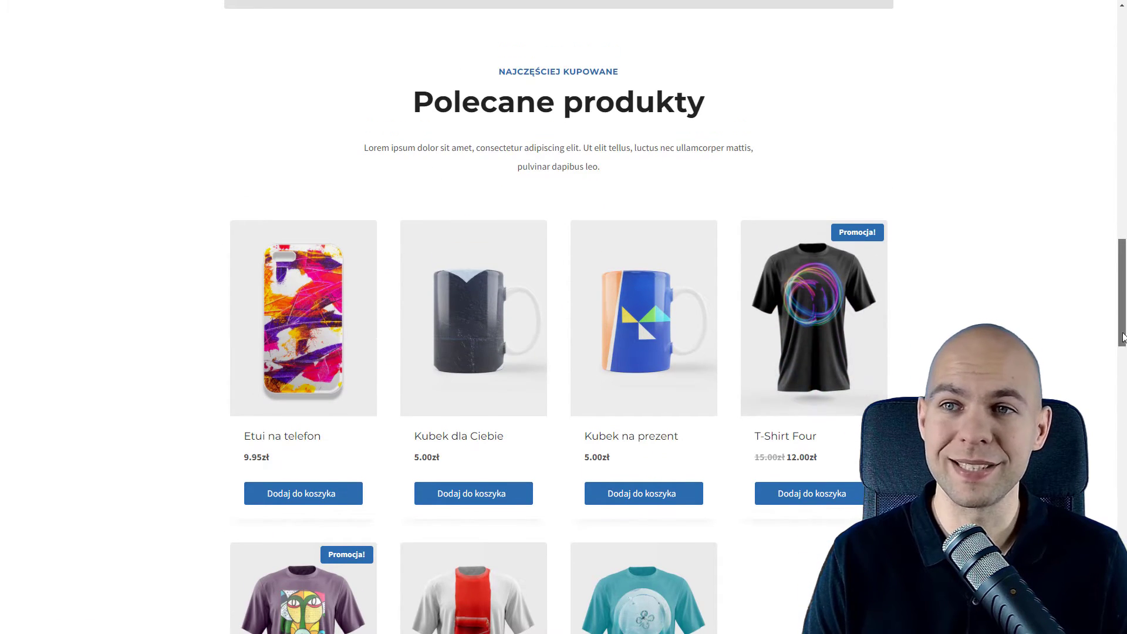
left_click_drag(1121, 334, 1126, 284)
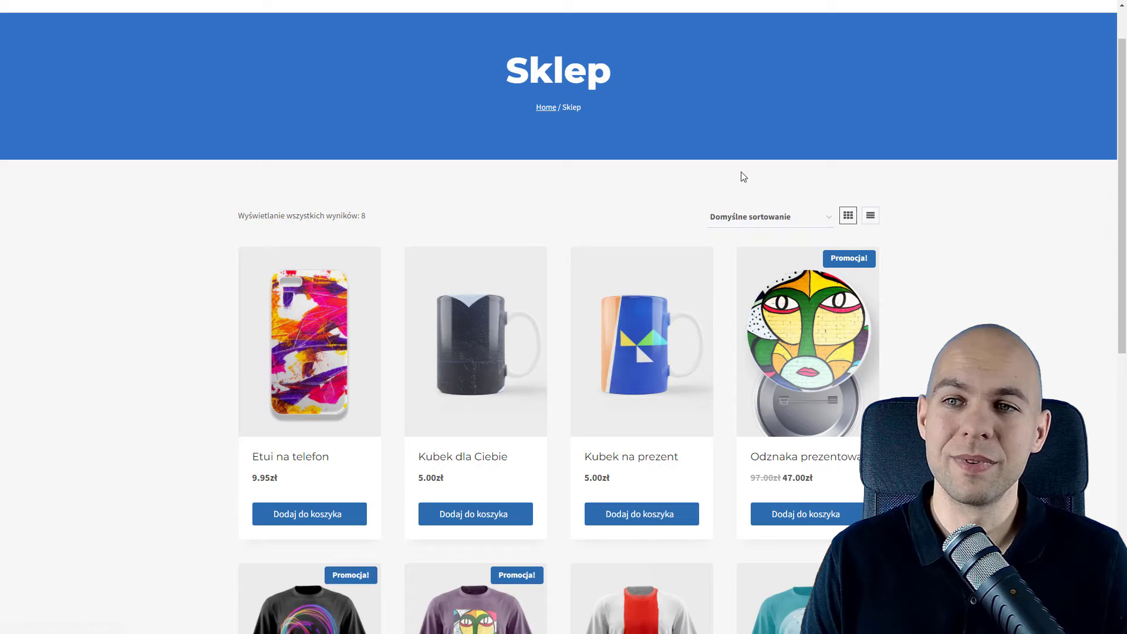
scroll(845, 264, "up", 2)
scroll(852, 241, "down", 2)
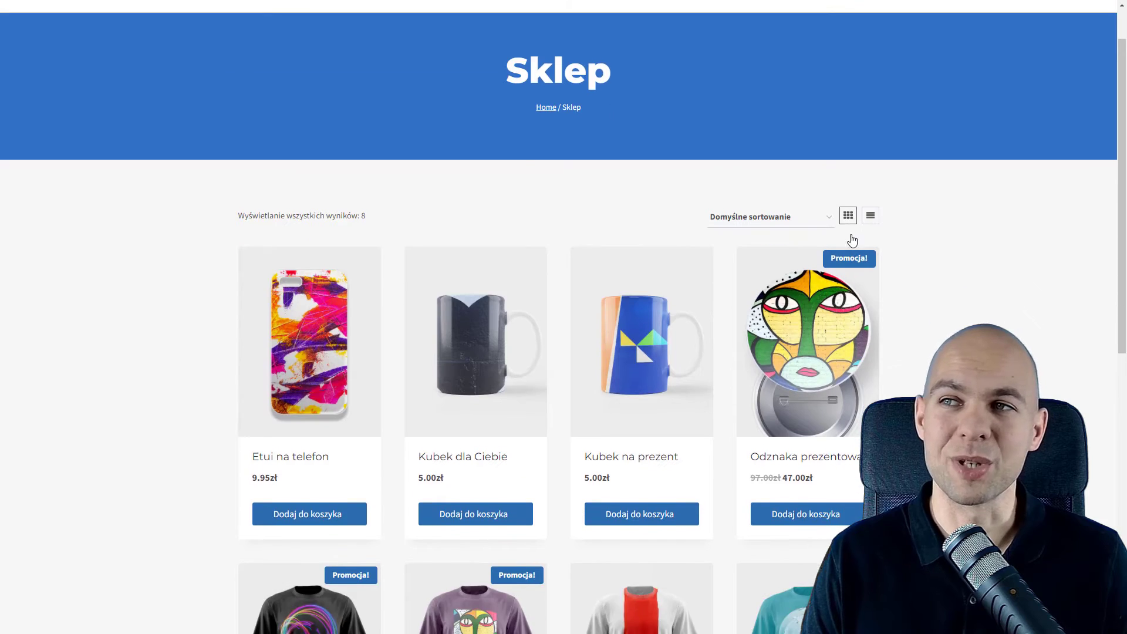
scroll(845, 223, "down", 1)
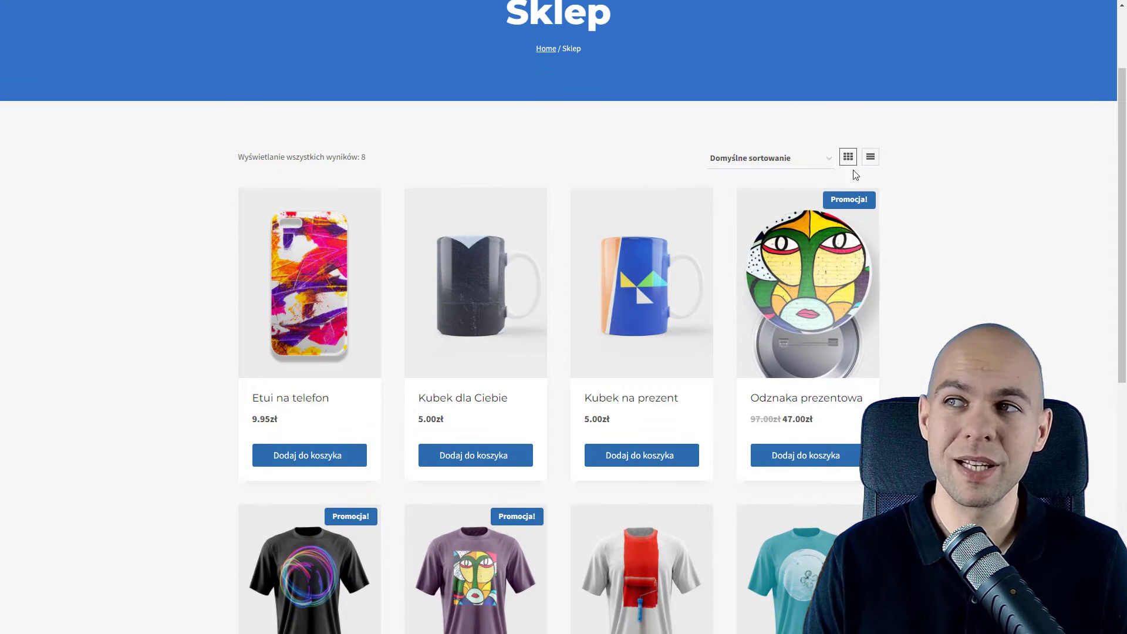
Switch the products to list view, then visit the Blog and Moje konto pages.
left_click(871, 157)
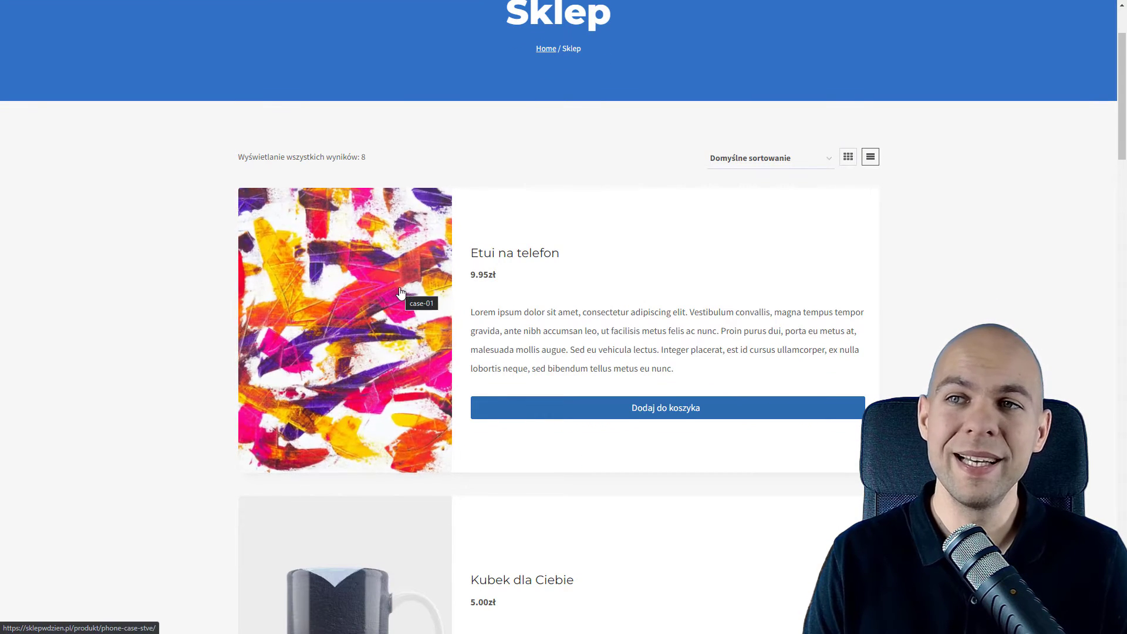
scroll(758, 383, "up", 2)
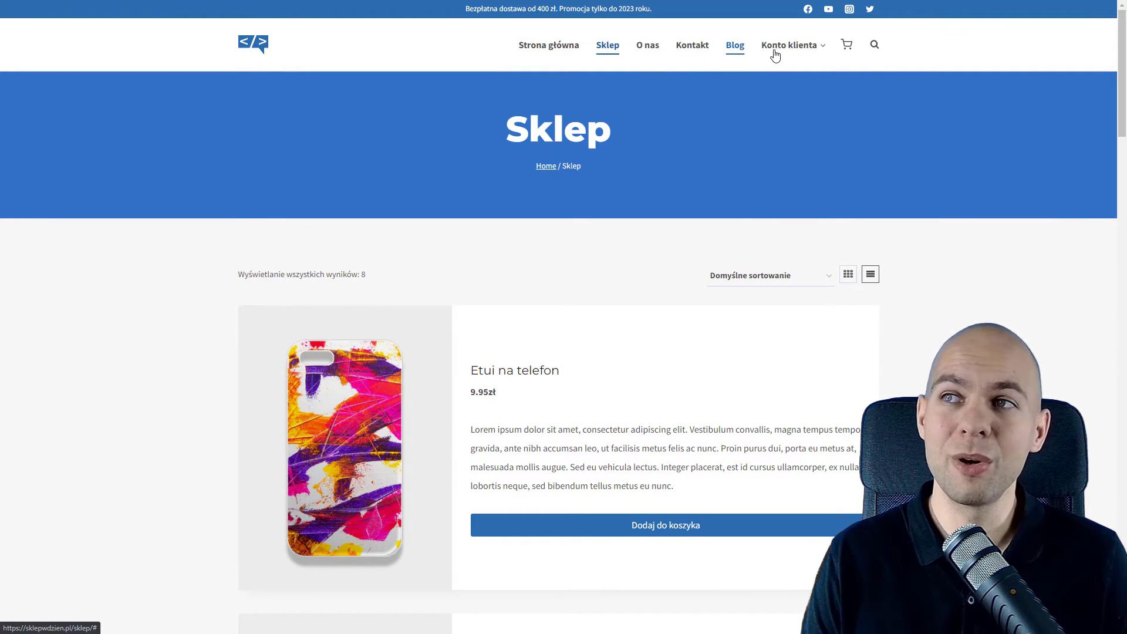
left_click(737, 47)
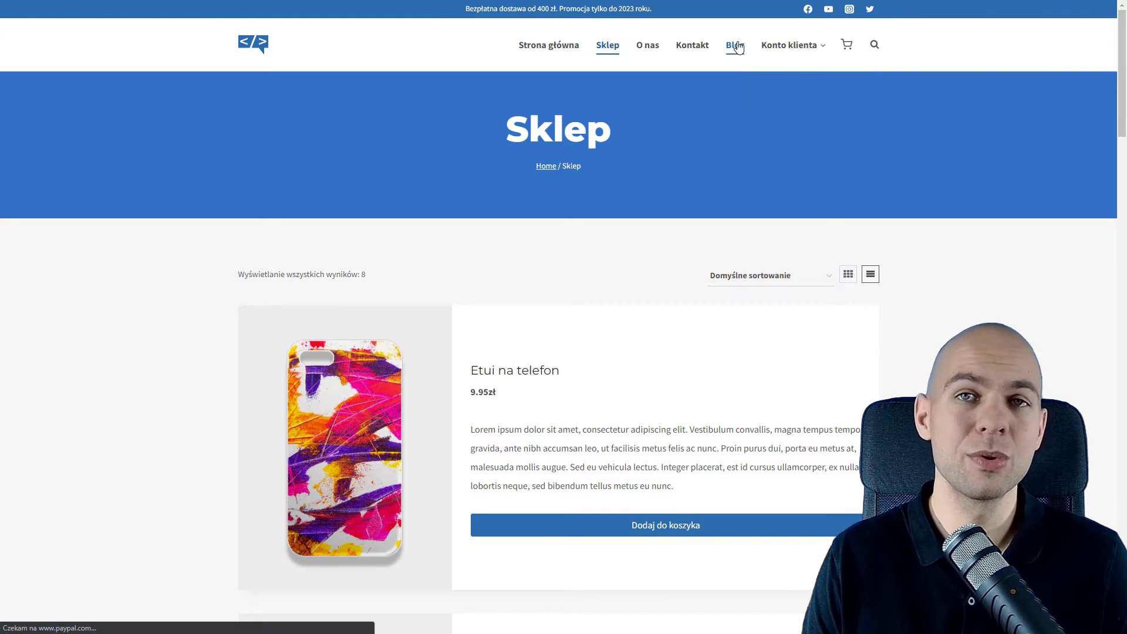
mouse_move(763, 48)
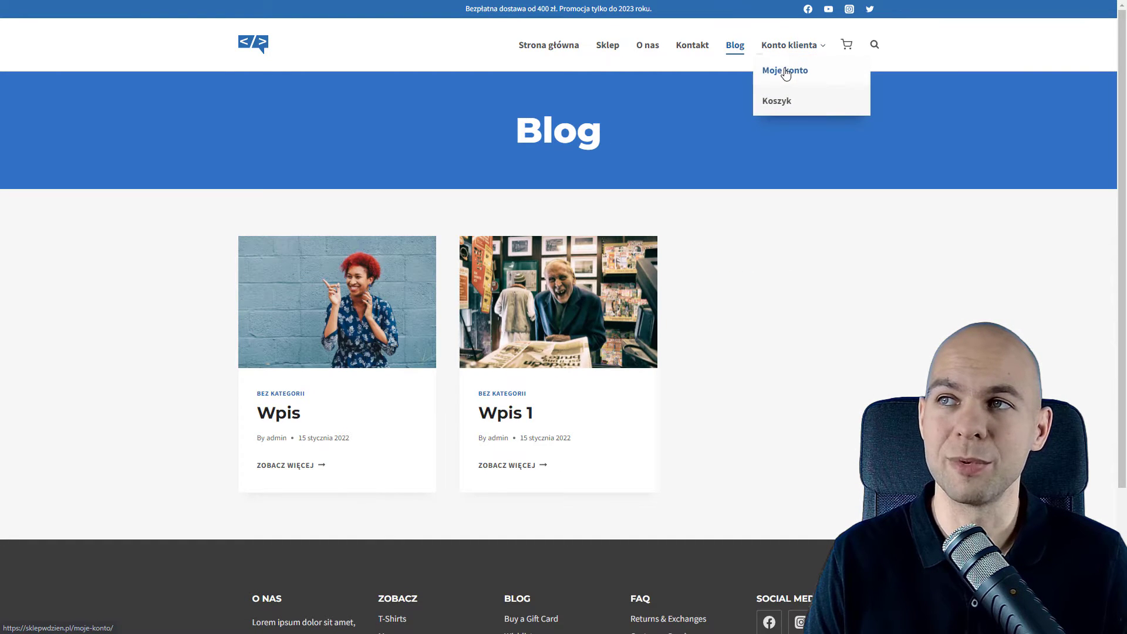
left_click(787, 73)
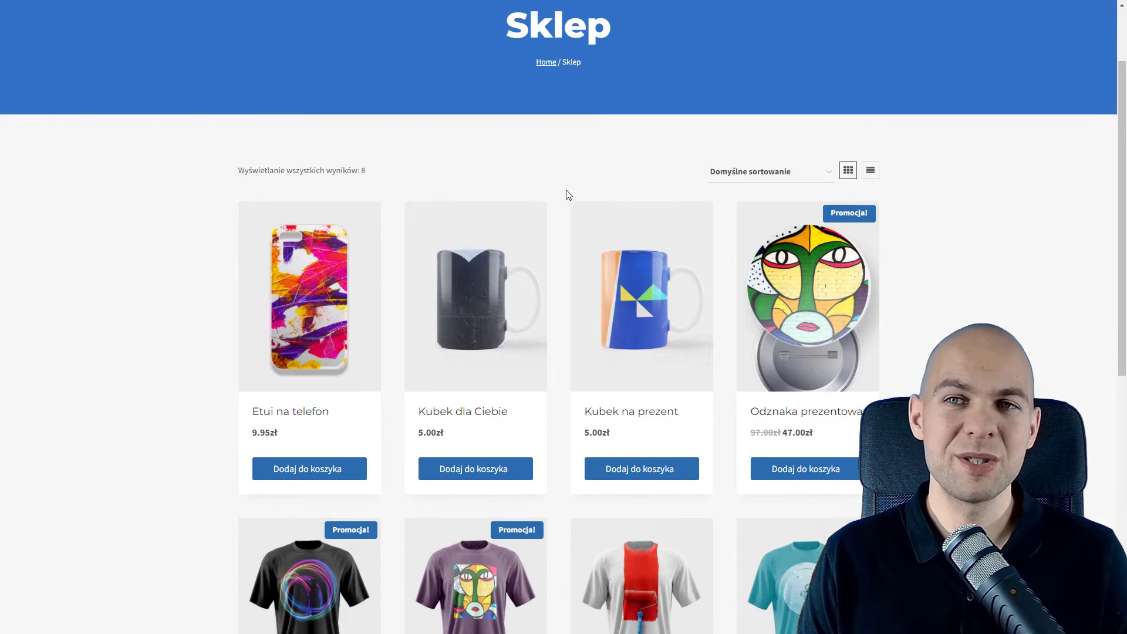
Add Etui na telefon to the cart and proceed to checkout showing the 63.71zł total.
scroll(569, 195, "down", 1)
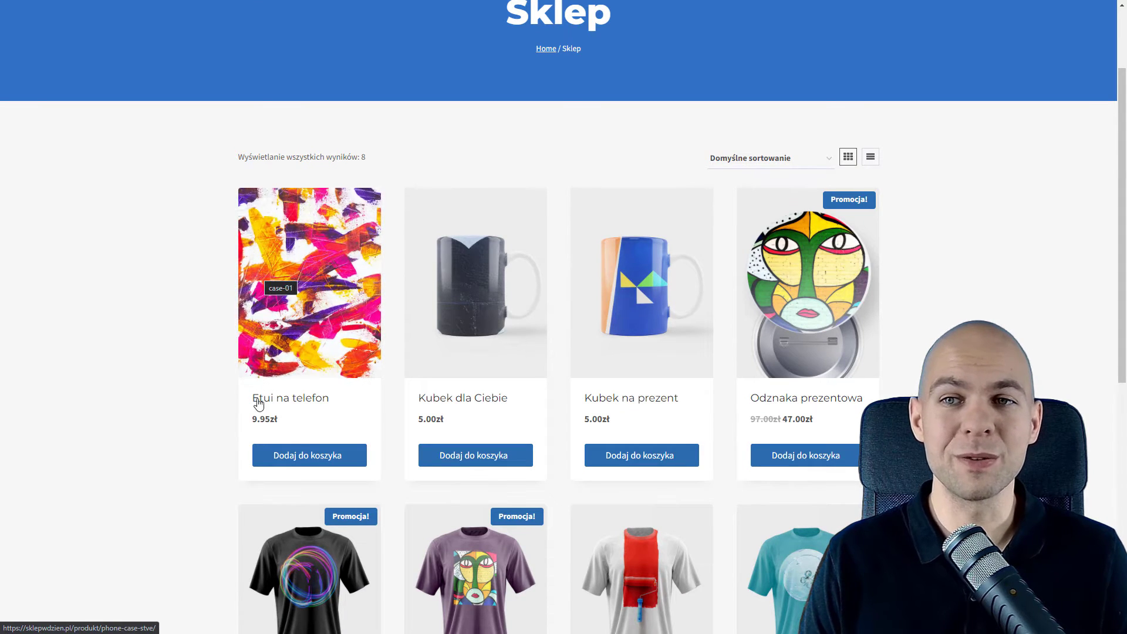
left_click(293, 457)
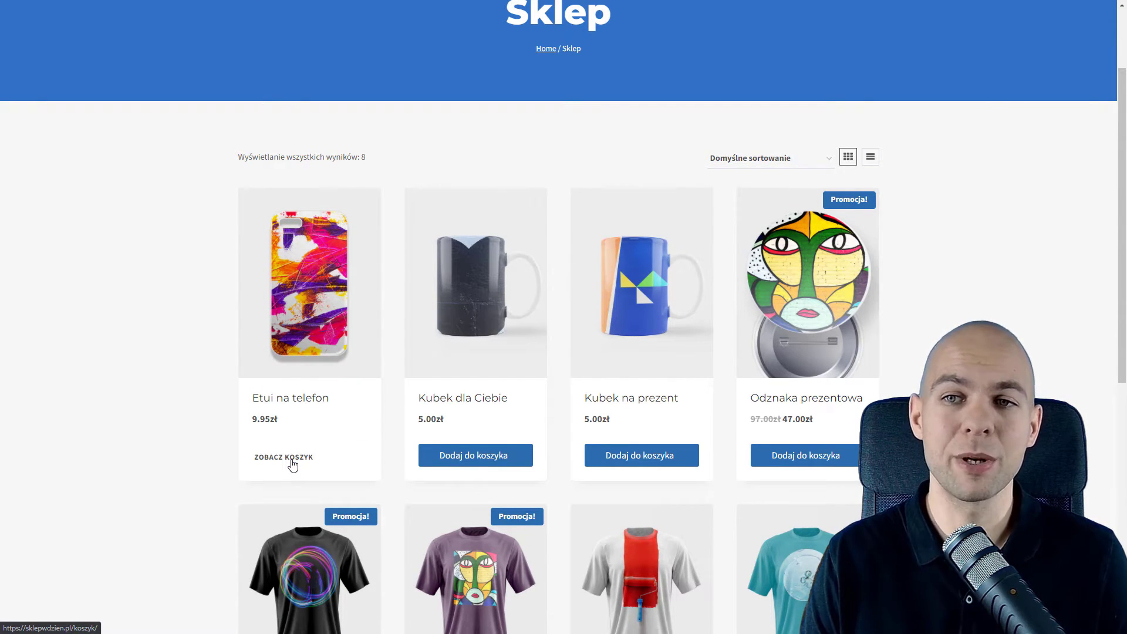
left_click(283, 457)
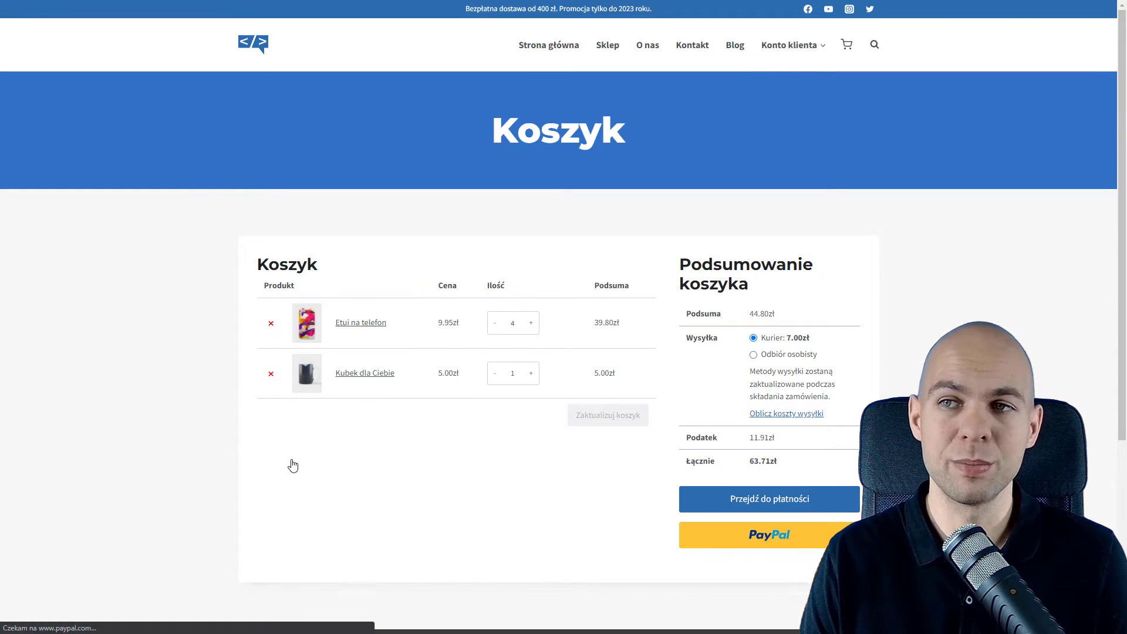
left_click(775, 500)
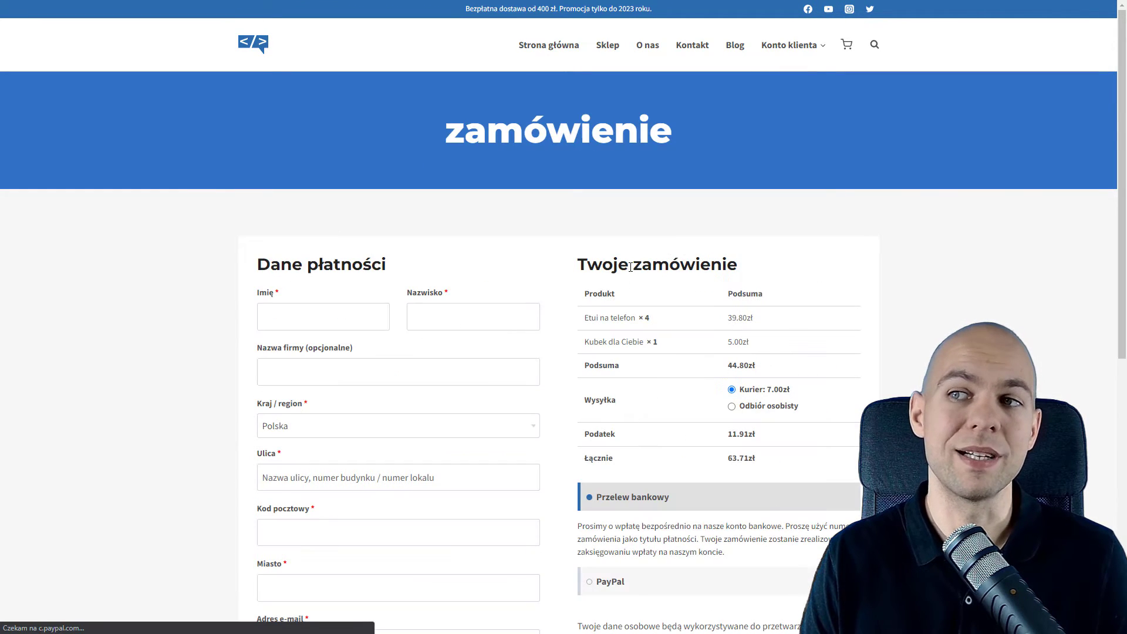
scroll(631, 267, "down", 3)
scroll(632, 271, "down", 1)
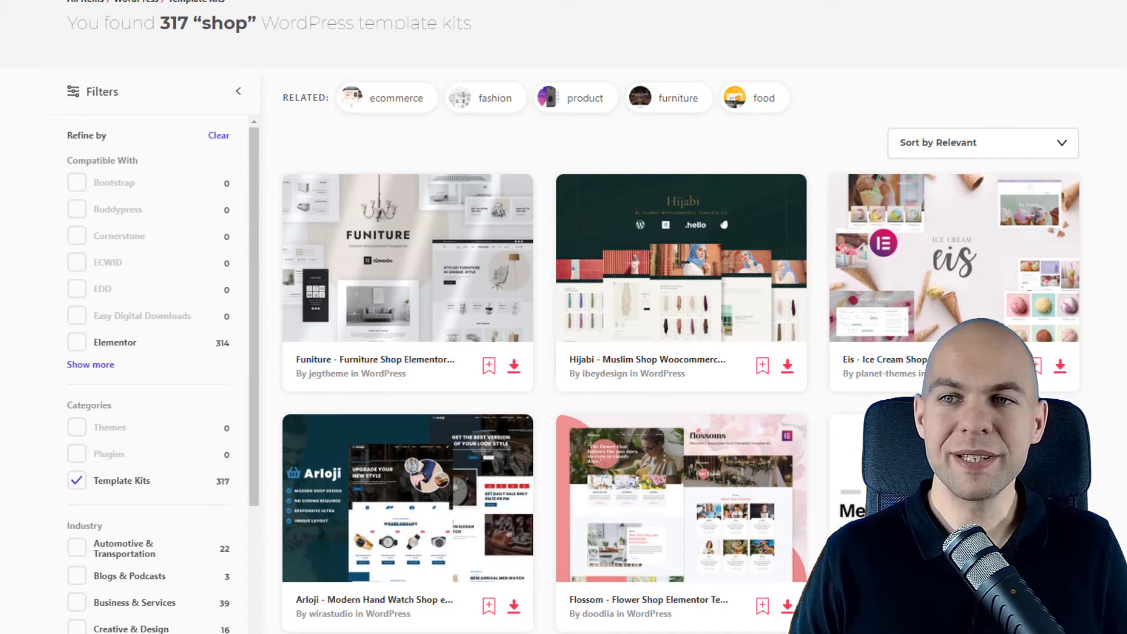
scroll(681, 317, "down", 6)
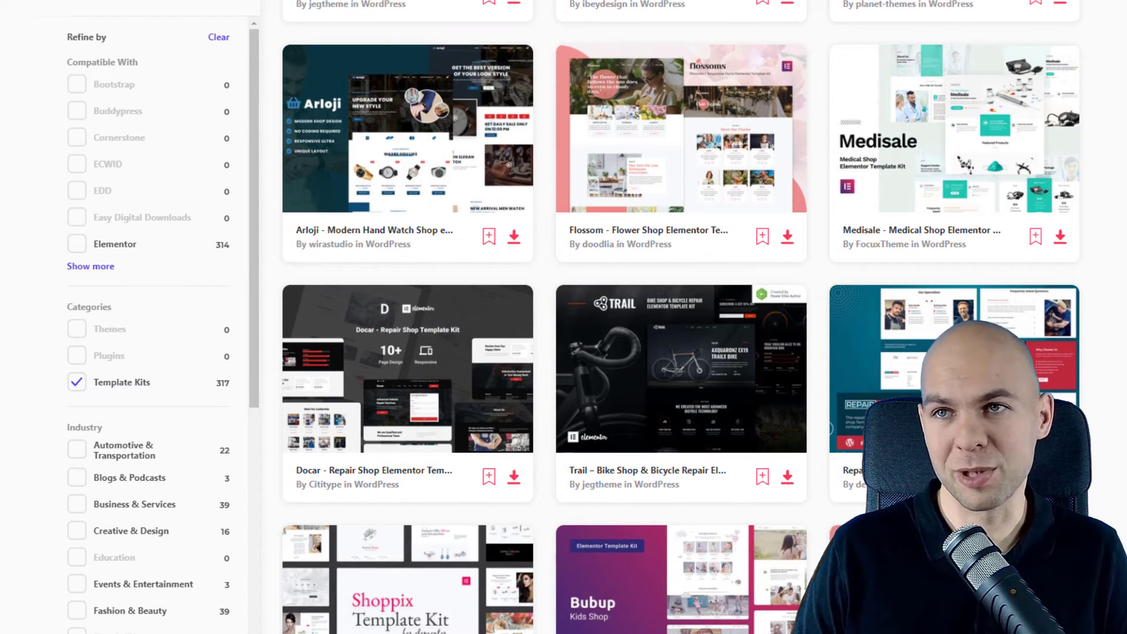
scroll(681, 317, "down", 6)
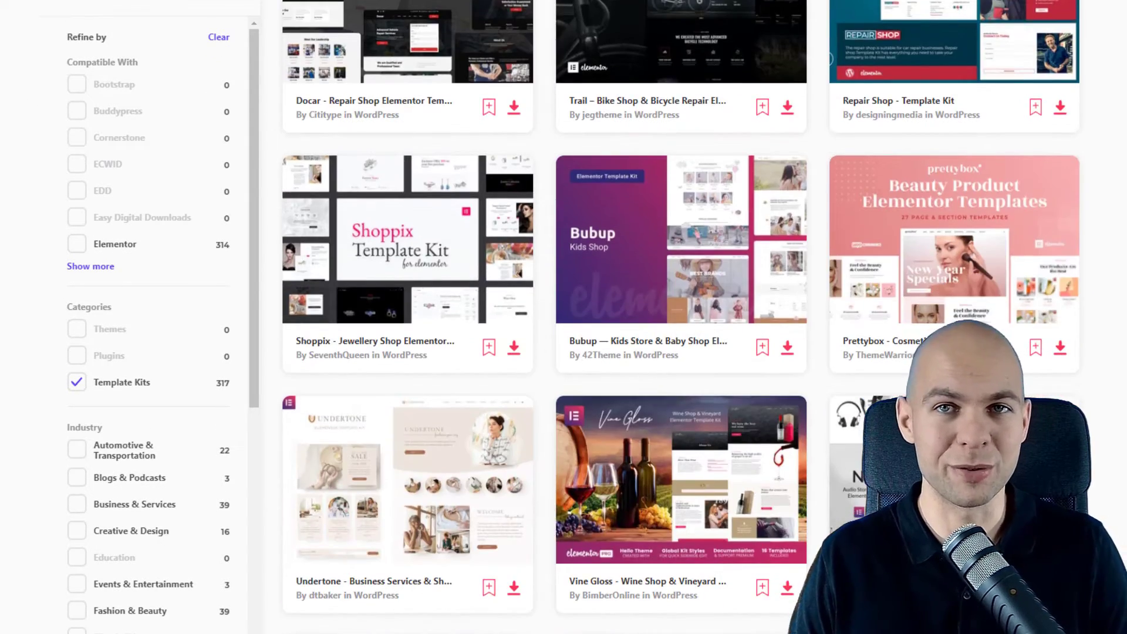
scroll(681, 317, "down", 5)
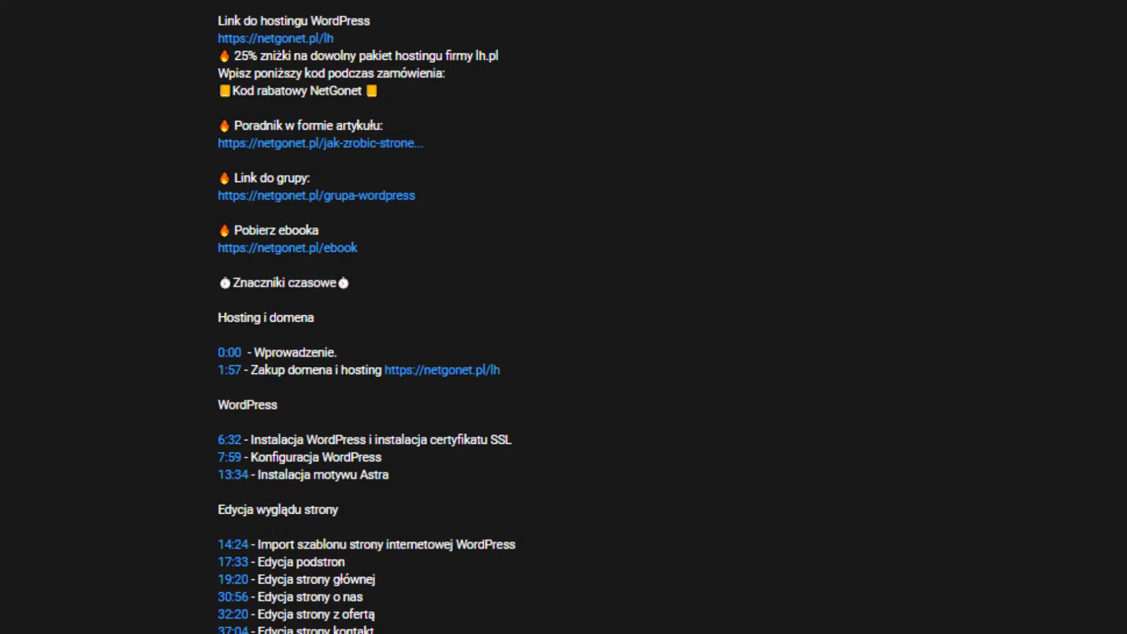
scroll(564, 317, "down", 3)
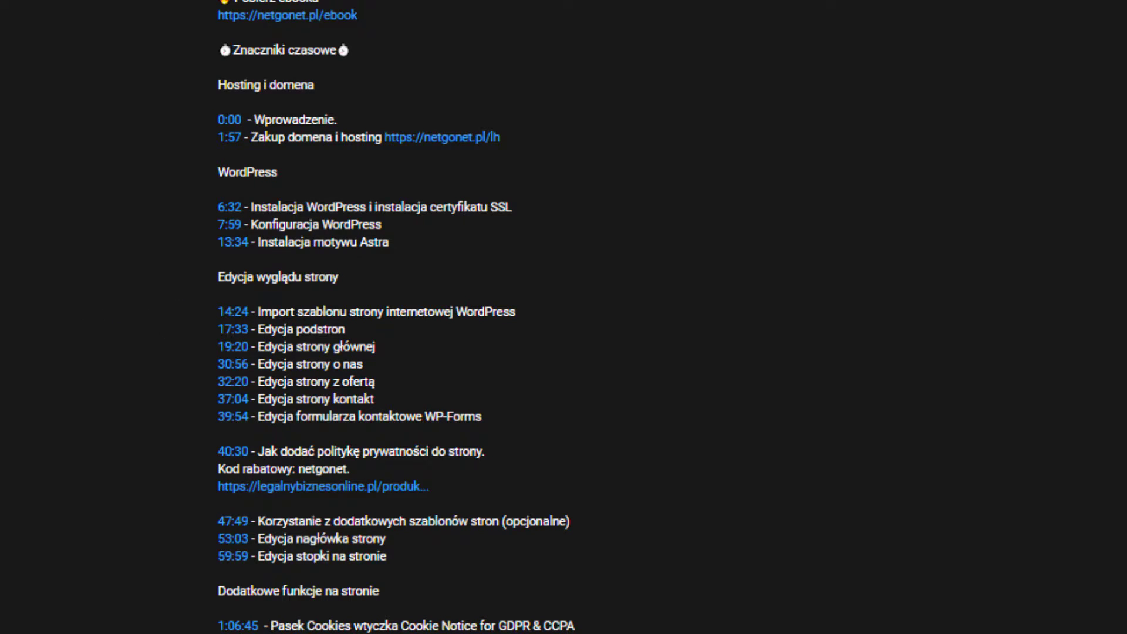
scroll(564, 317, "up", 3)
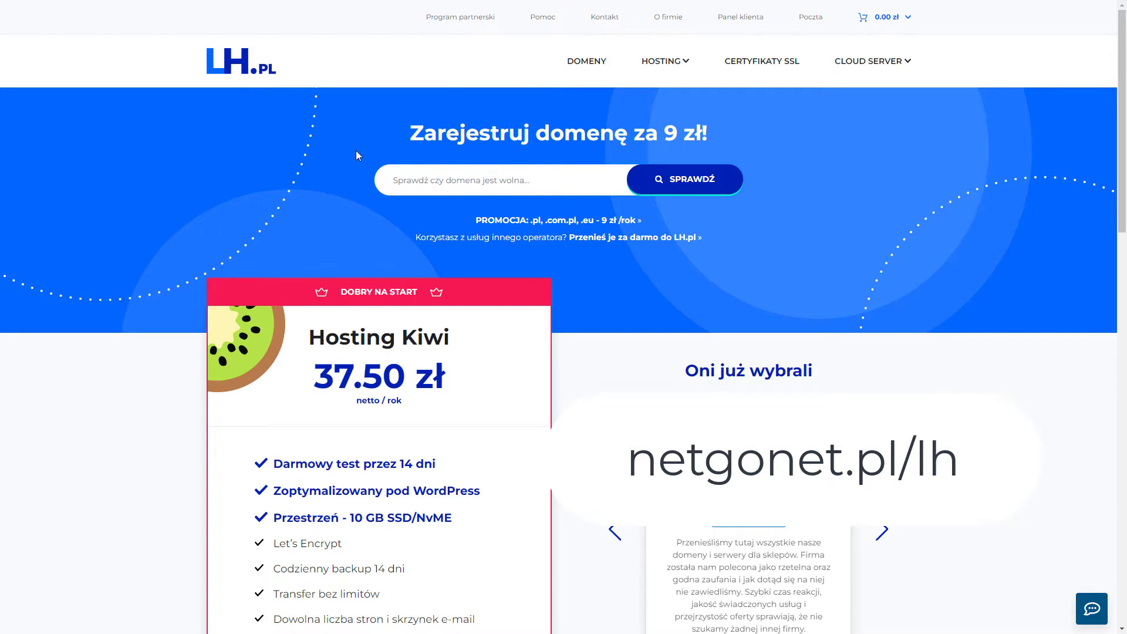
Search for sklepw7dni, add sklepw7dni.pl to the cart and go to the cart (11.07 zł).
left_click(433, 183)
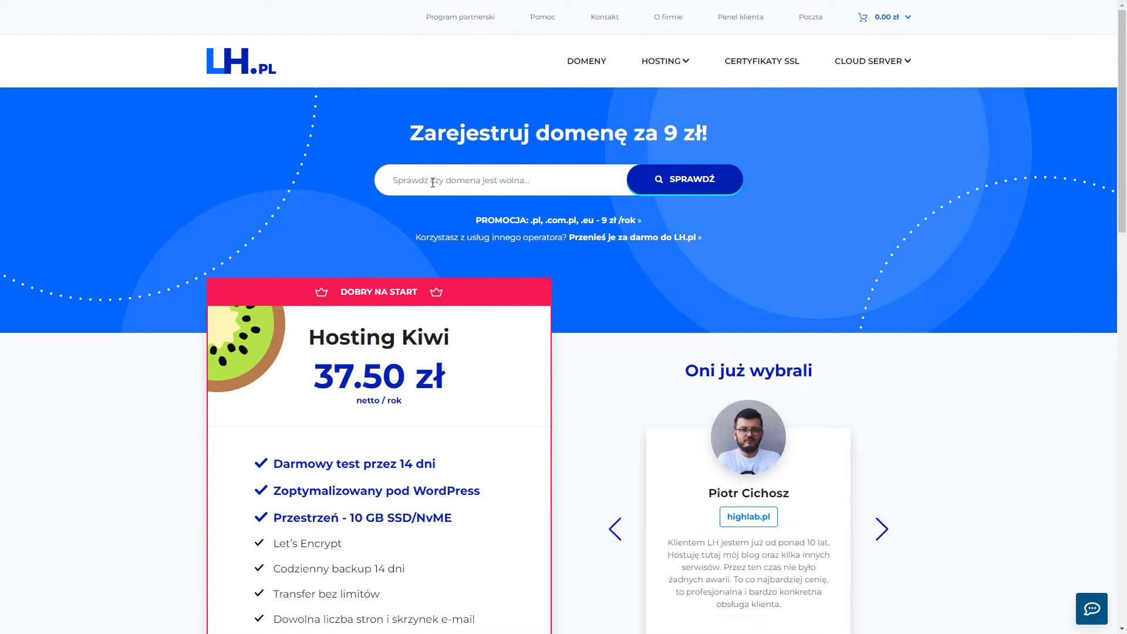
type("sk")
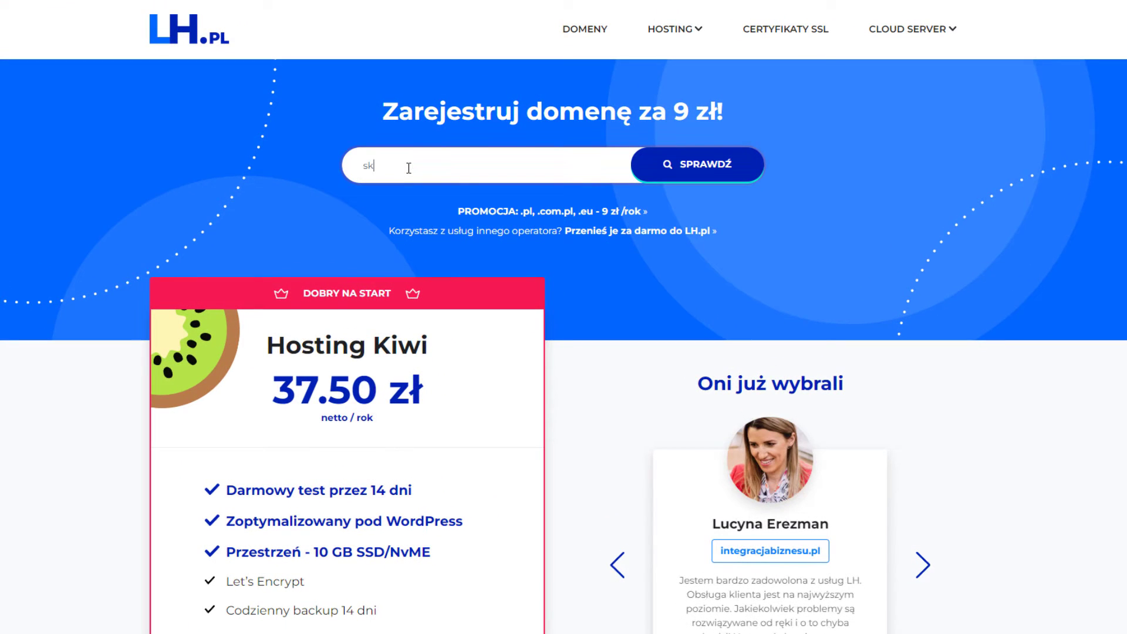
type("lepw7dni")
key("Return")
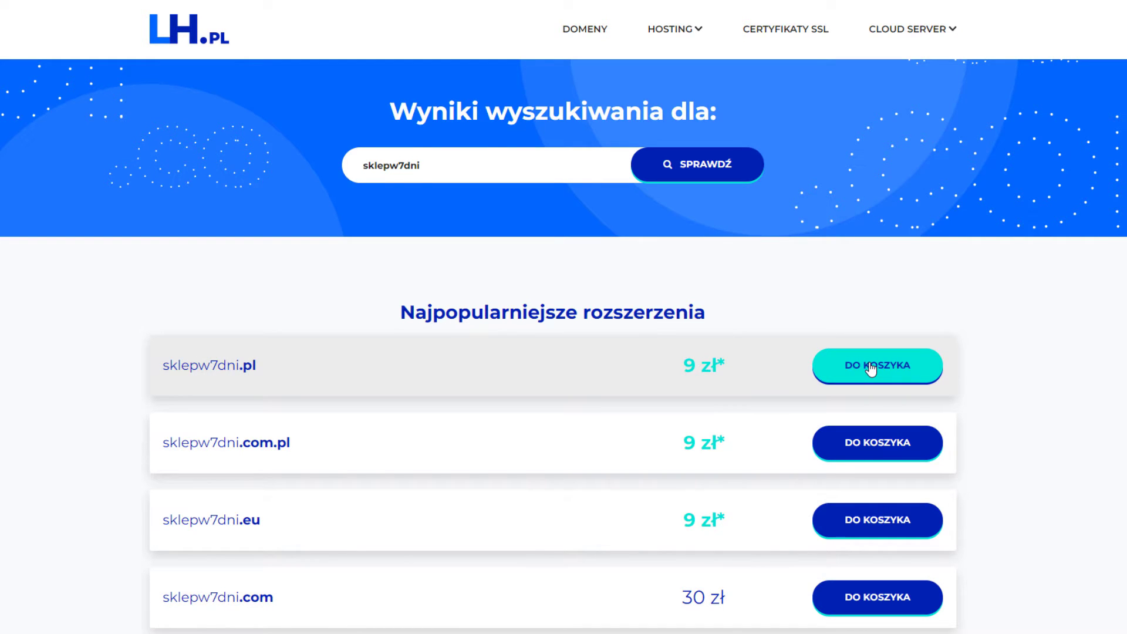
scroll(874, 364, "down", 2)
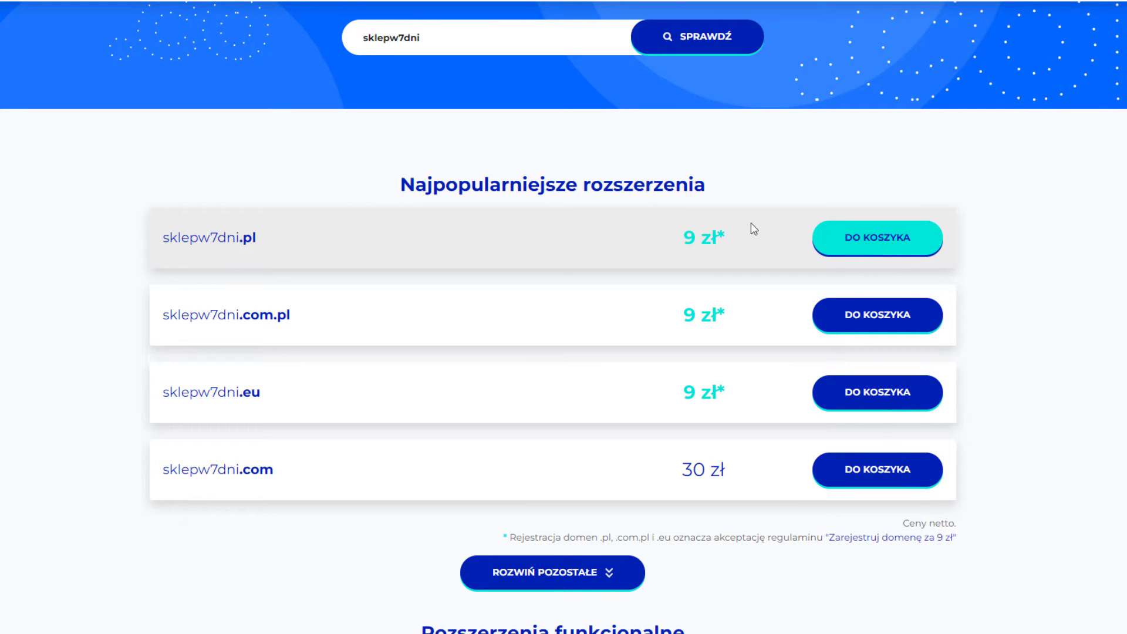
left_click(851, 233)
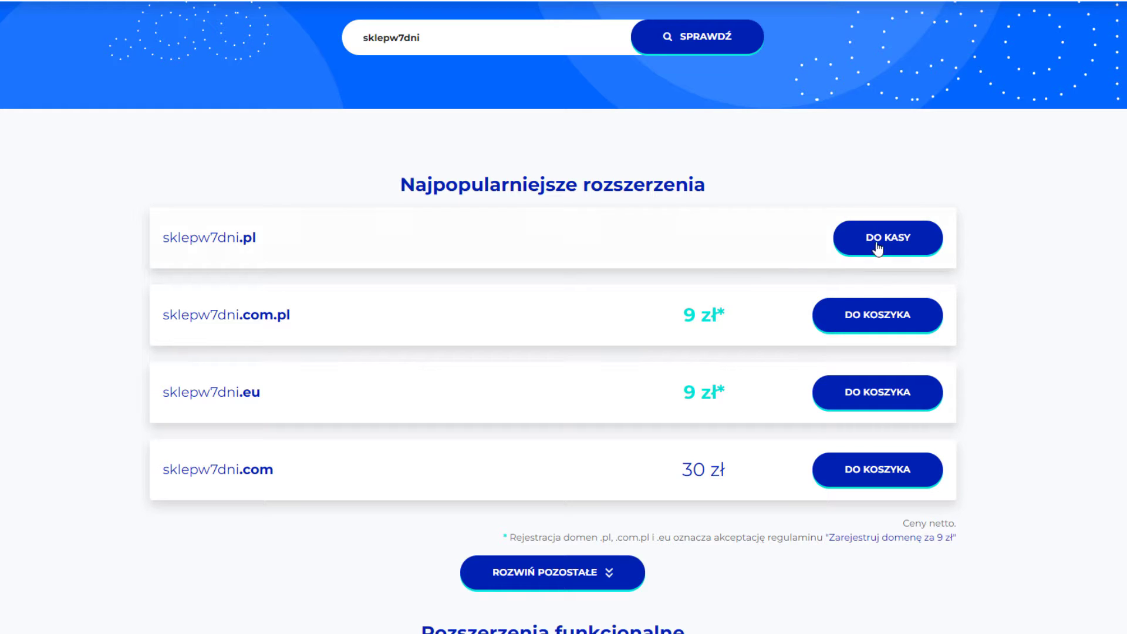
left_click(862, 245)
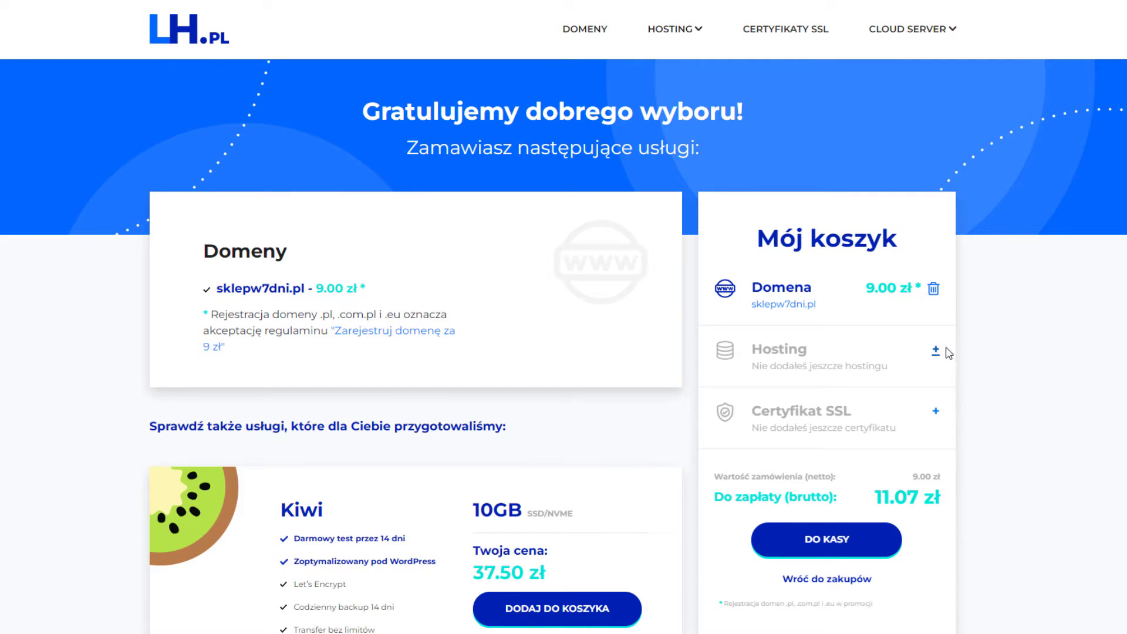
Choose Hosting Mango (60.00 zł) from the hosting plans and go to the cart summary.
mouse_move(658, 29)
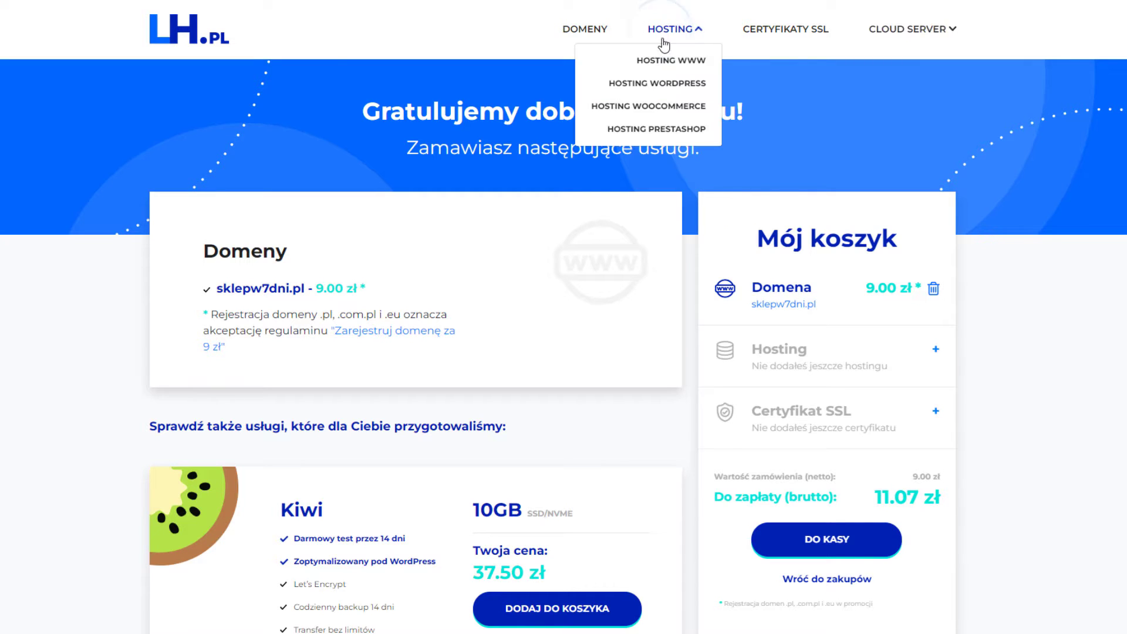
left_click(663, 64)
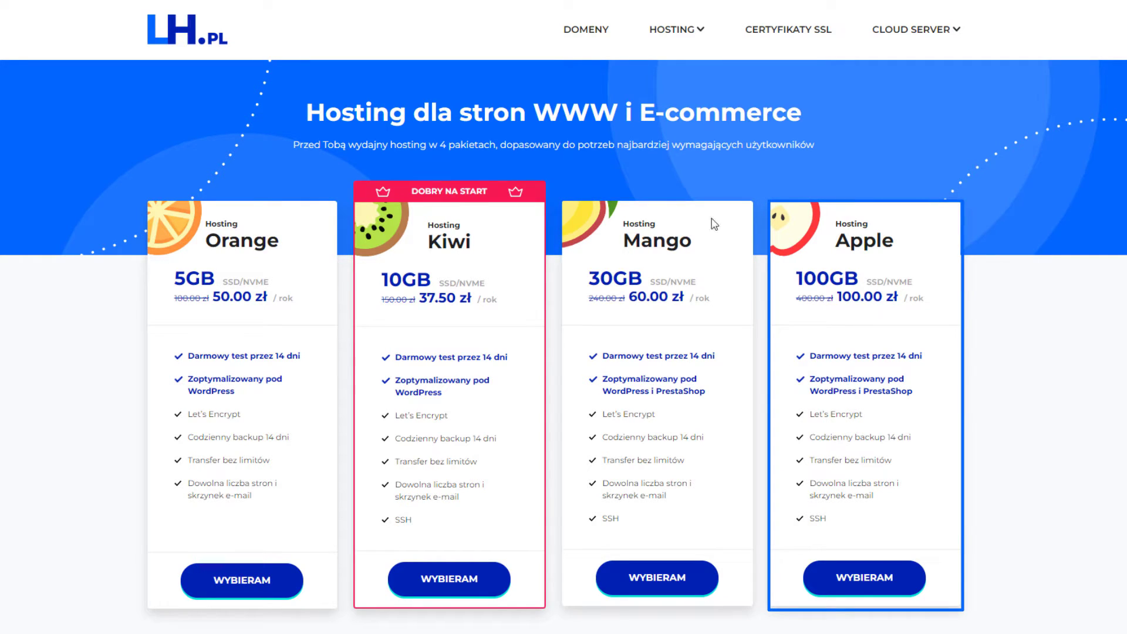
left_click(670, 582)
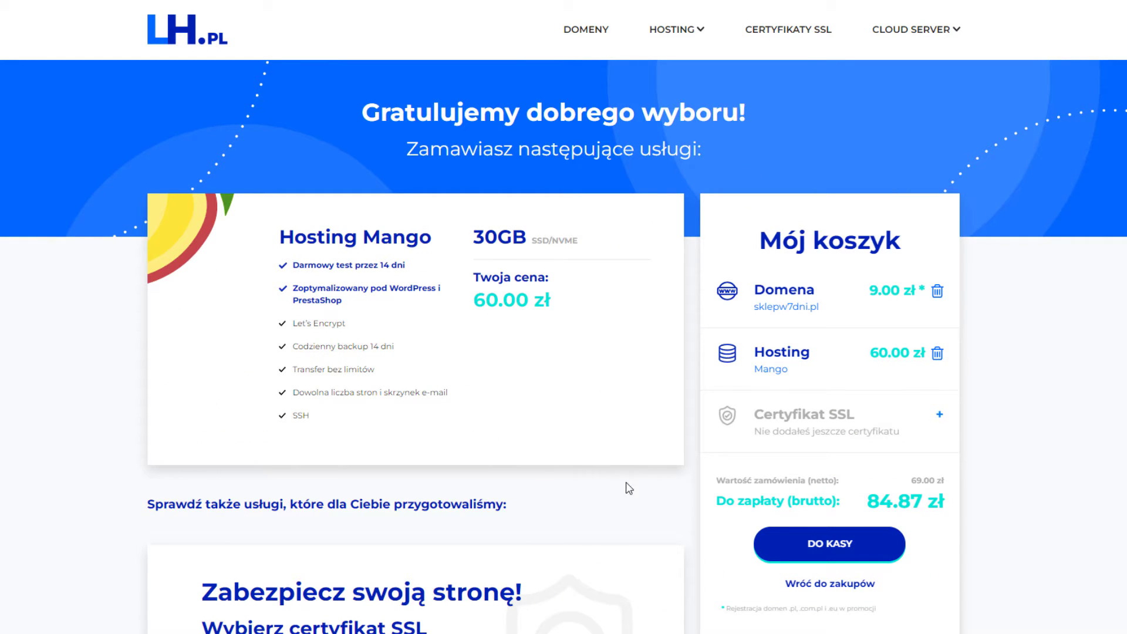
left_click(830, 545)
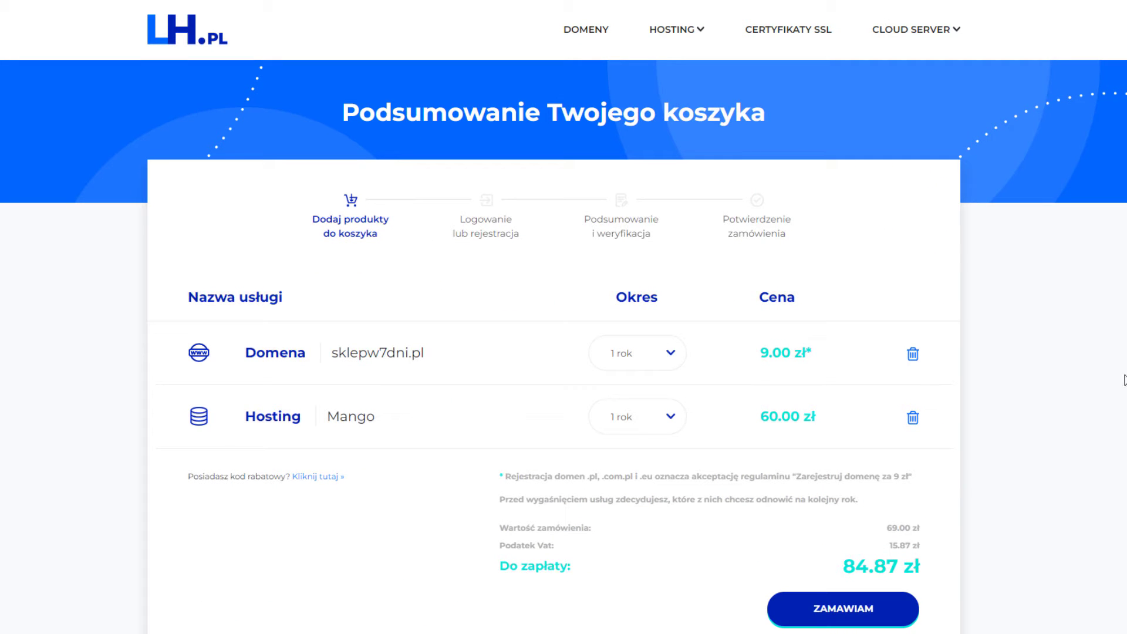
Apply discount code NetGonet, cutting Mango to 45.00 zł, and place the order.
left_click(304, 477)
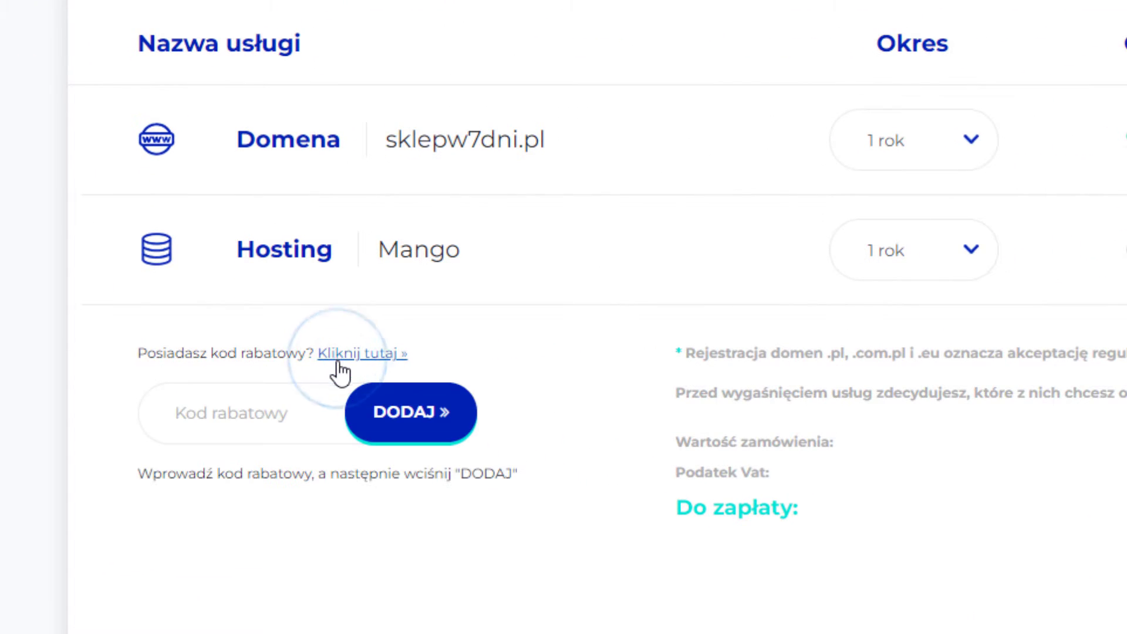
left_click(296, 390)
type("NetG")
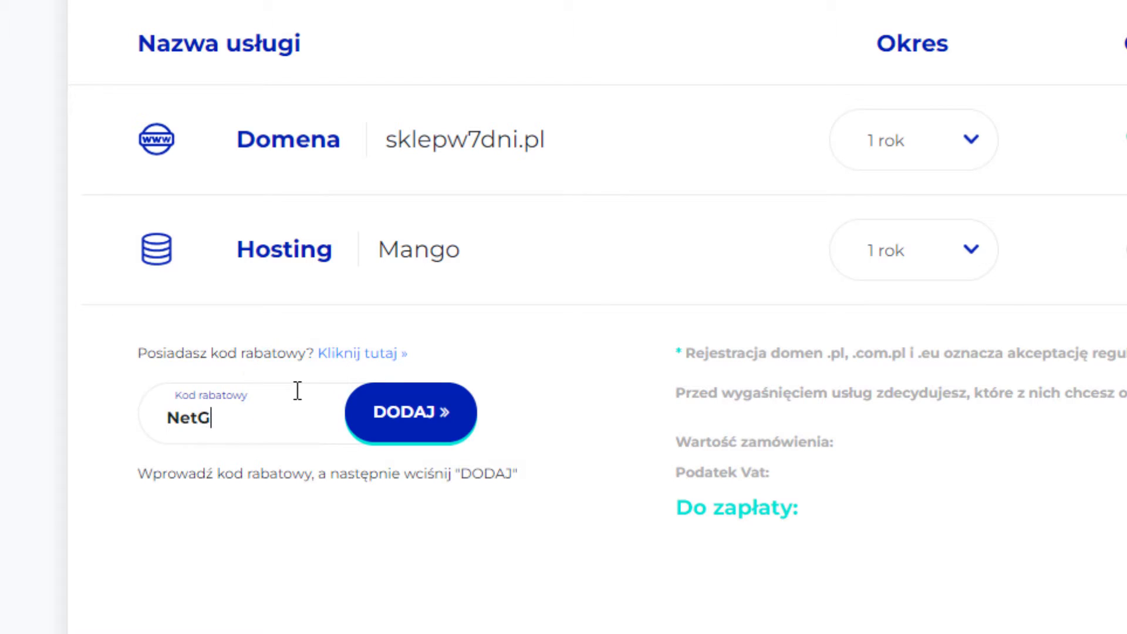
type("onet")
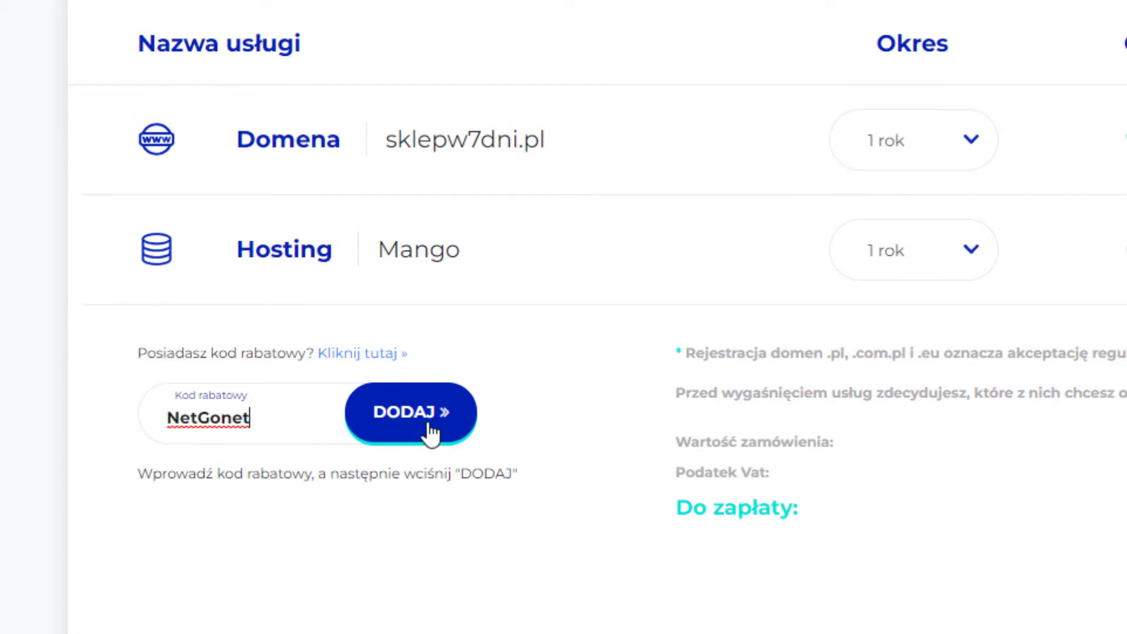
left_click(410, 418)
left_click(420, 436)
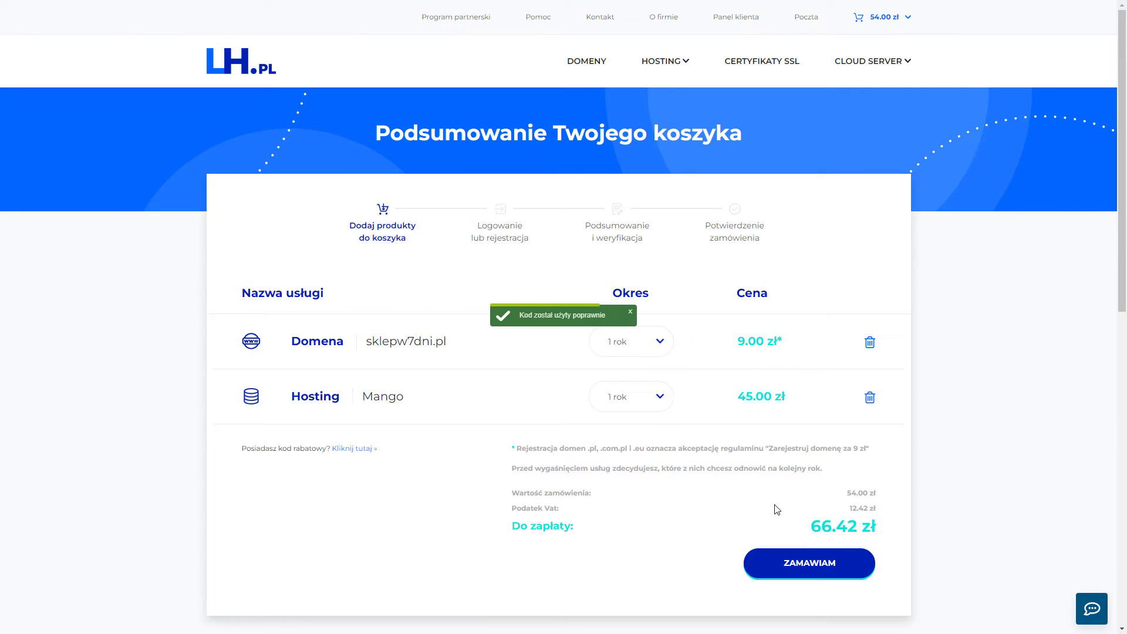
scroll(775, 504, "down", 2)
scroll(819, 460, "up", 2)
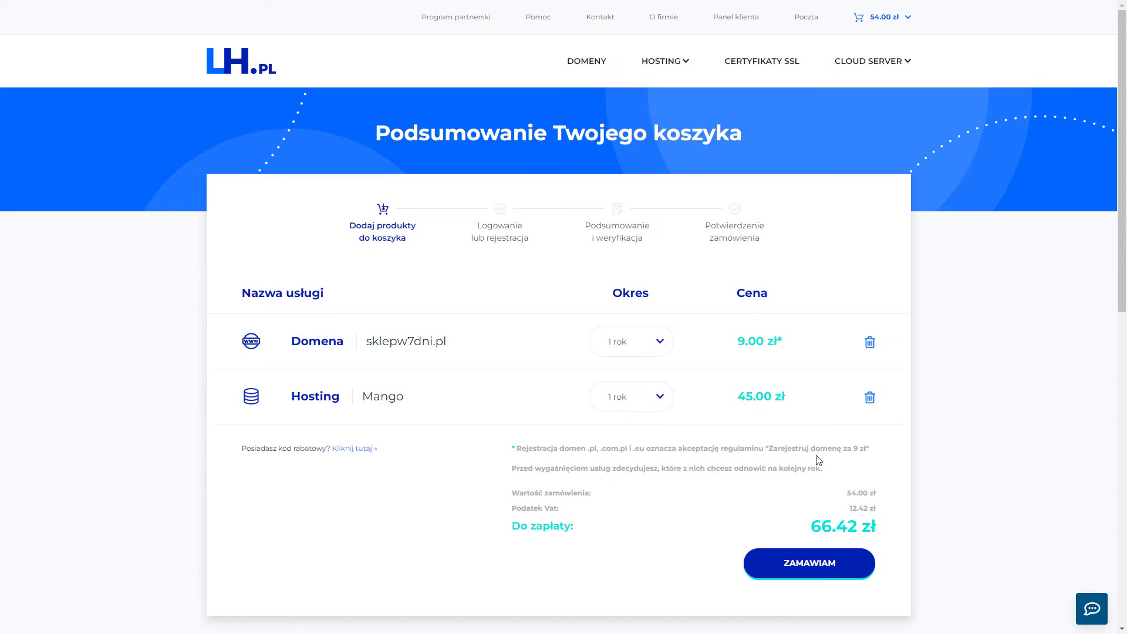
left_click(796, 575)
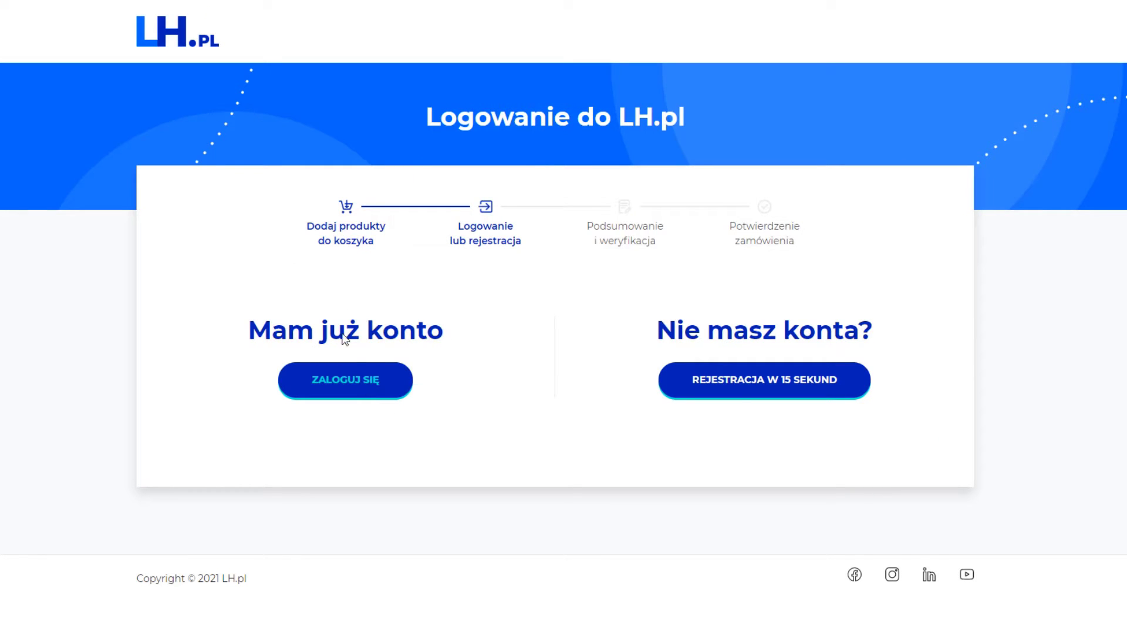
Start a company account registration and generate a strong password.
left_click(805, 388)
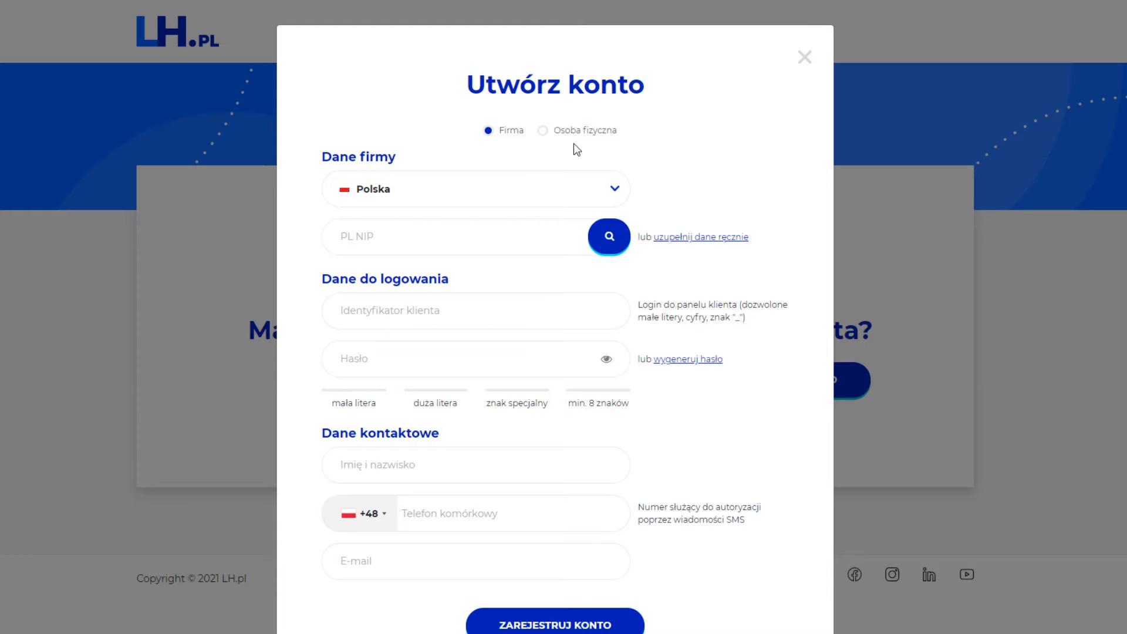
left_click(542, 131)
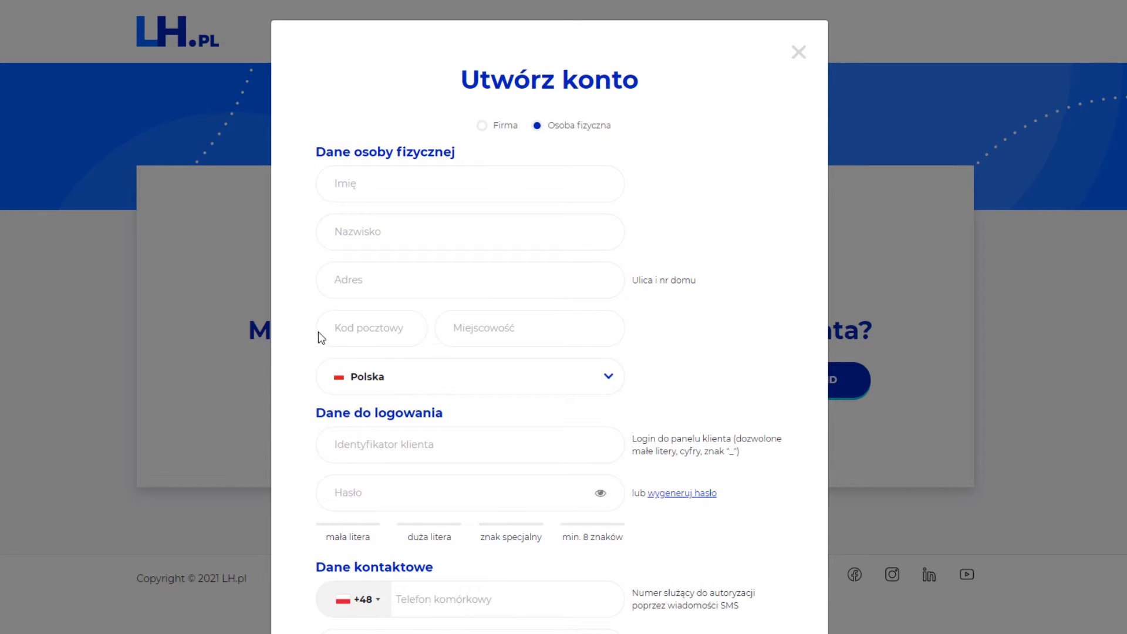
left_click(479, 125)
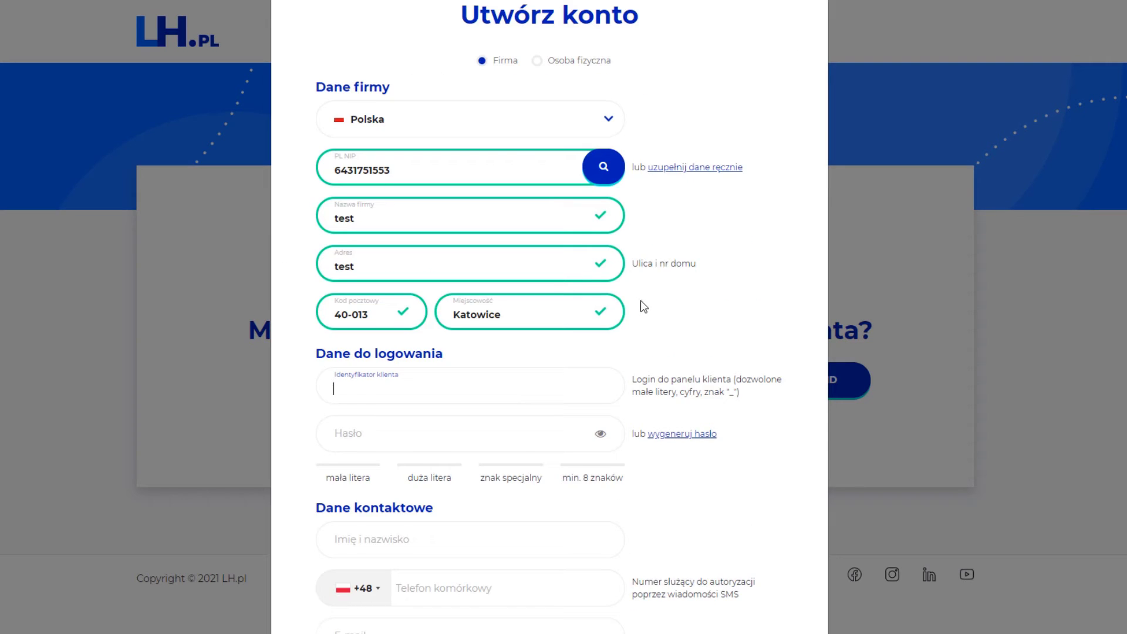
scroll(640, 301, "down", 2)
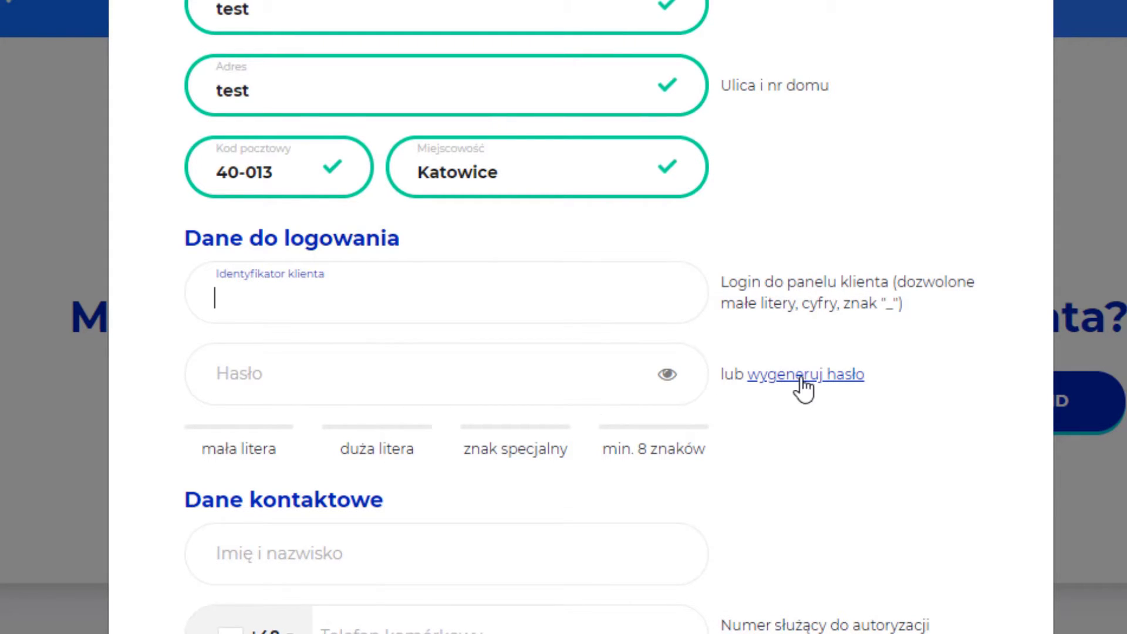
left_click(827, 381)
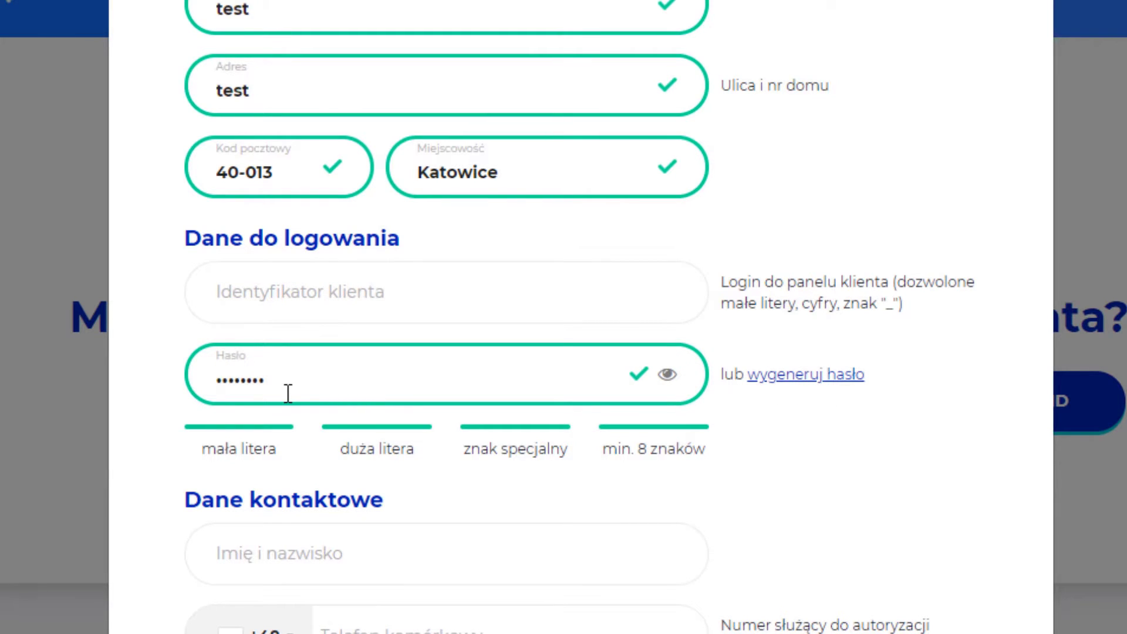
left_click(670, 375)
Enter a custom client identifier, fill in the contact details and submit the registration.
left_click_drag(344, 383, 229, 428)
key("ctrl+c")
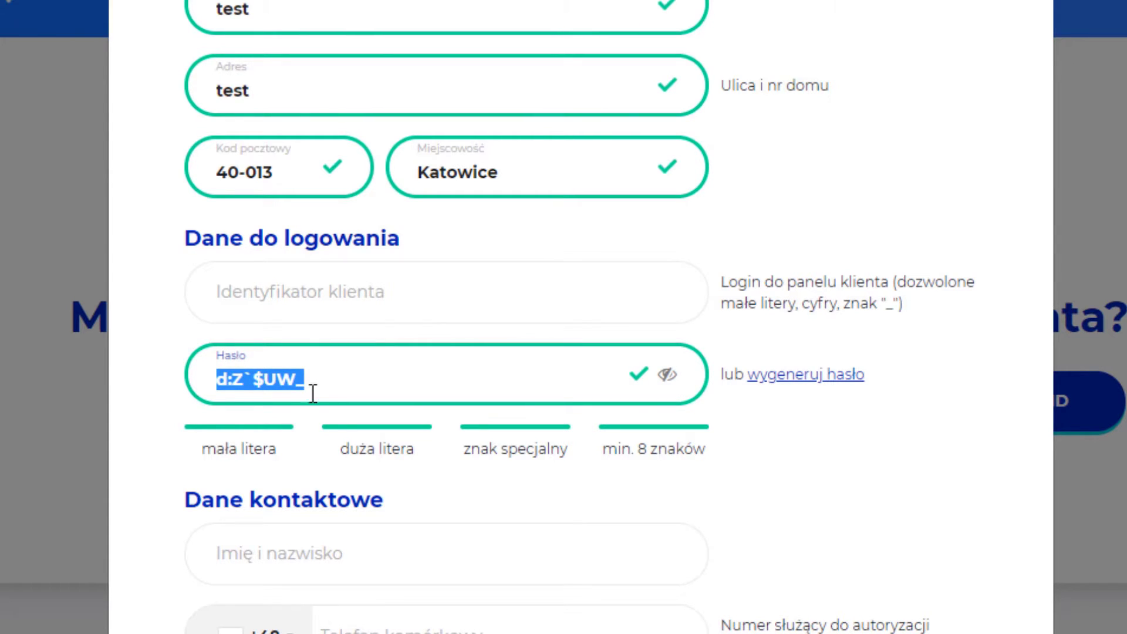
left_click(324, 298)
key("ctrl+v")
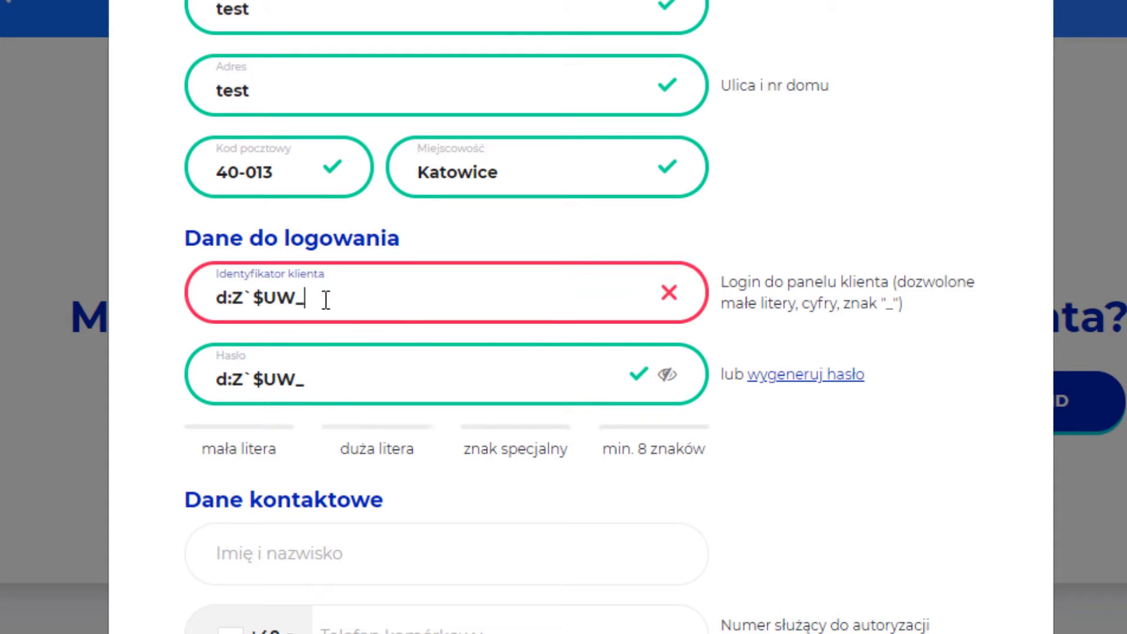
left_click_drag(332, 301, 143, 304)
type("asfagewagf213")
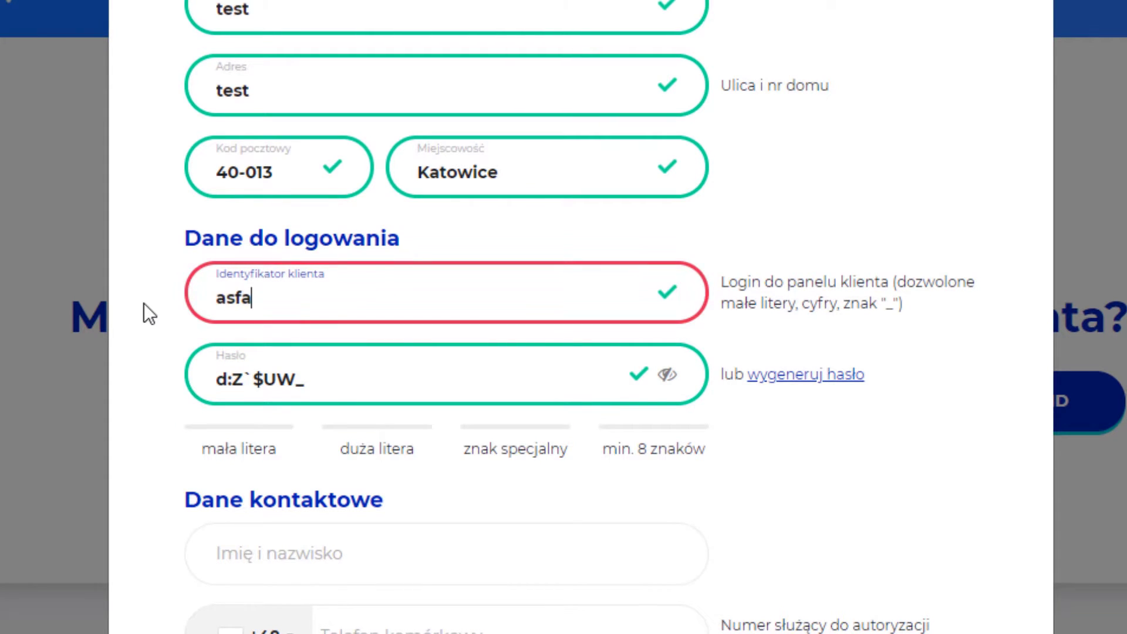
left_click(469, 341)
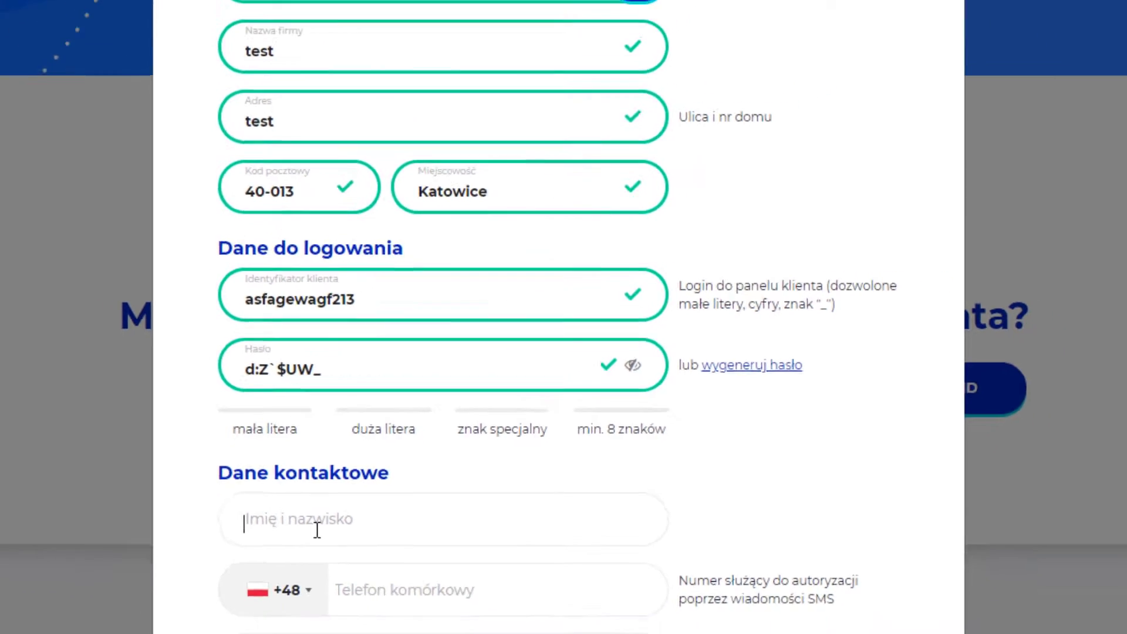
left_click(300, 564)
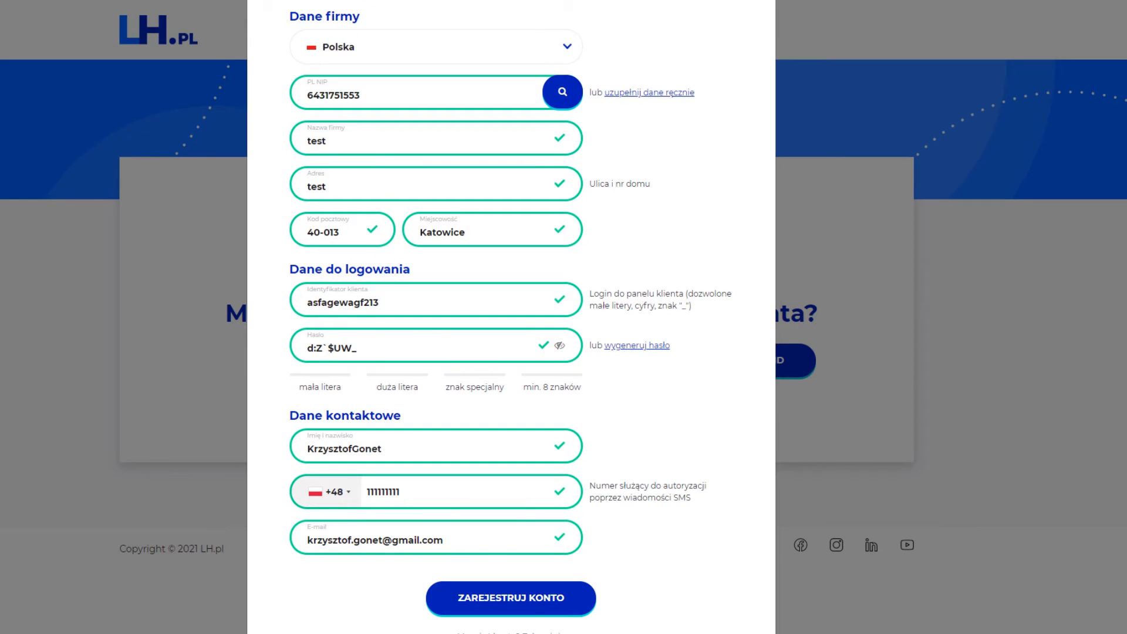
left_click(526, 605)
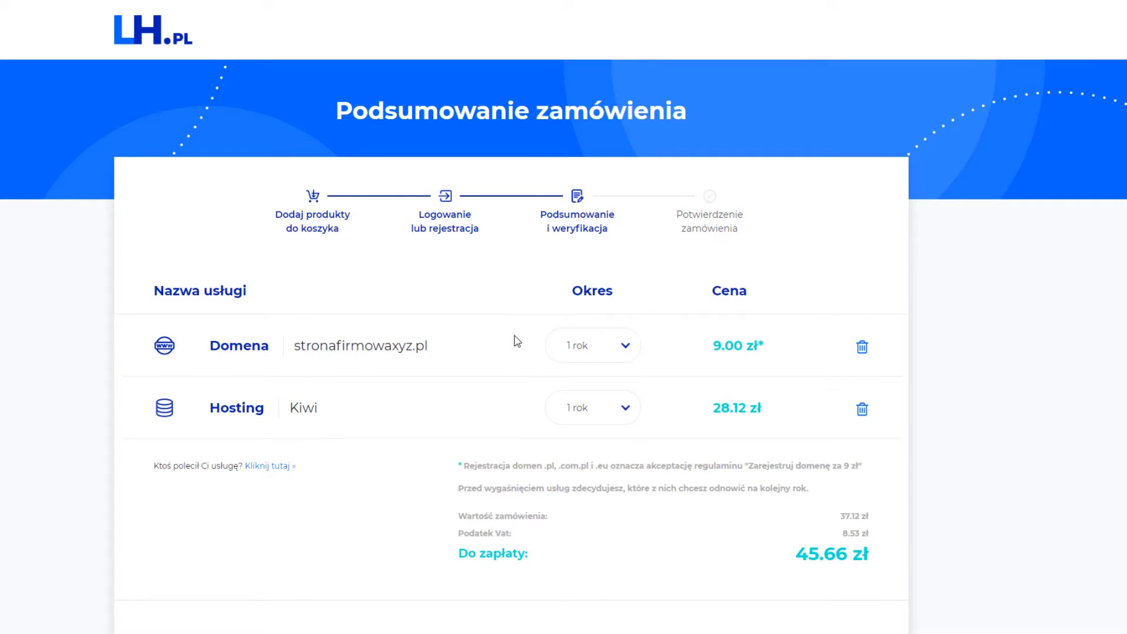
Tick 'Zaznacz wszystkie zgody' to accept all consents and submit the order.
scroll(314, 429, "down", 4)
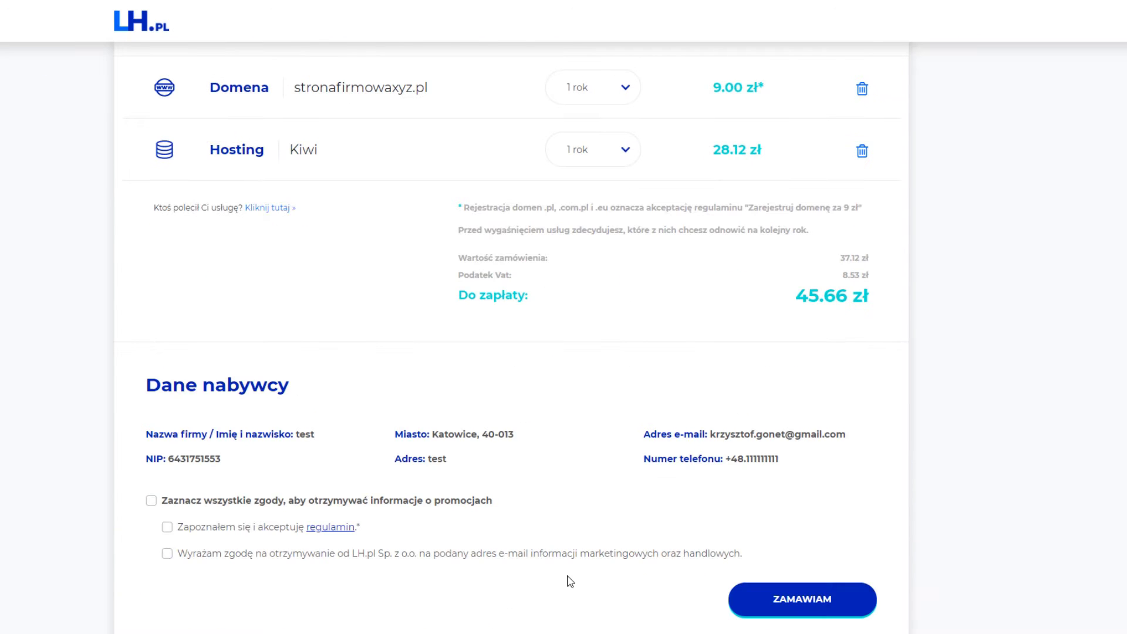
left_click(152, 502)
scroll(649, 622, "up", 2)
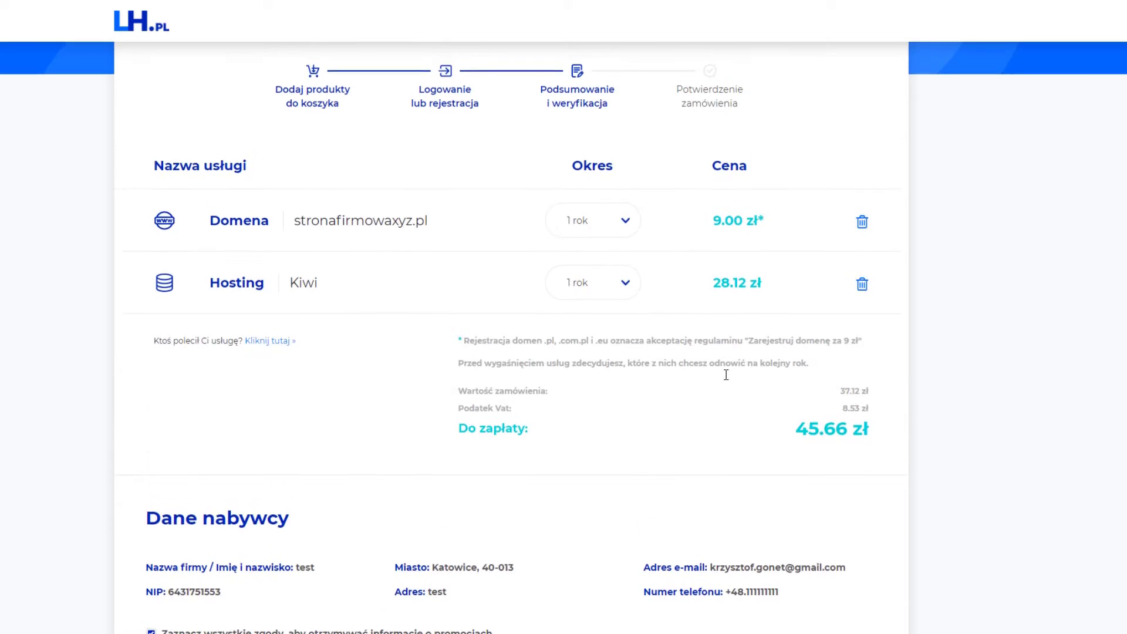
scroll(727, 372, "up", 1)
scroll(839, 486, "down", 5)
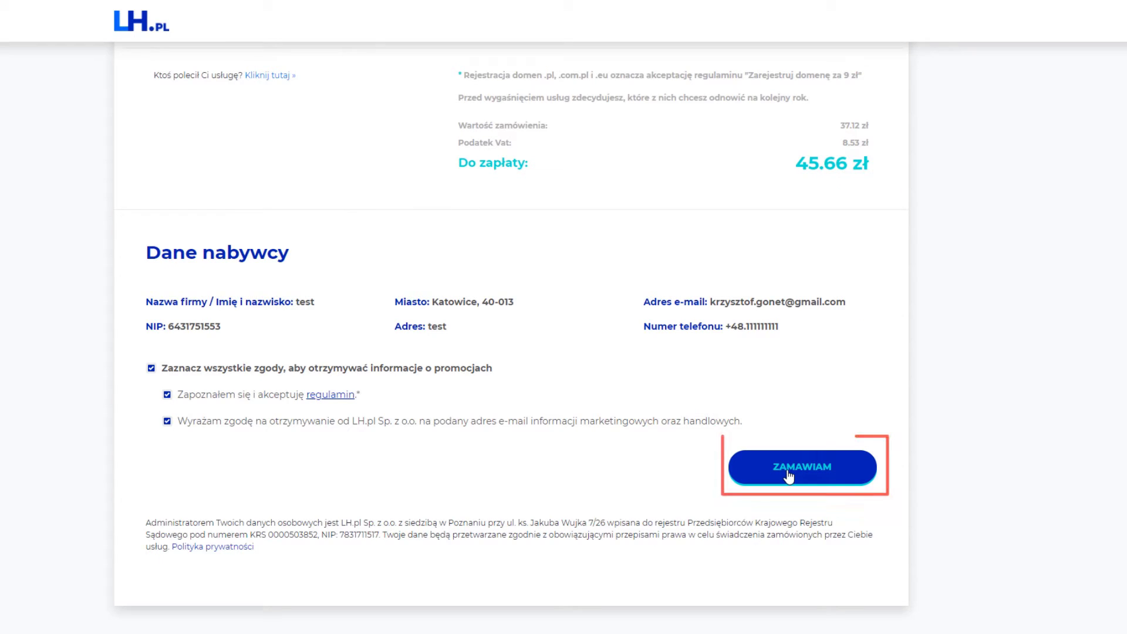
scroll(788, 473, "up", 4)
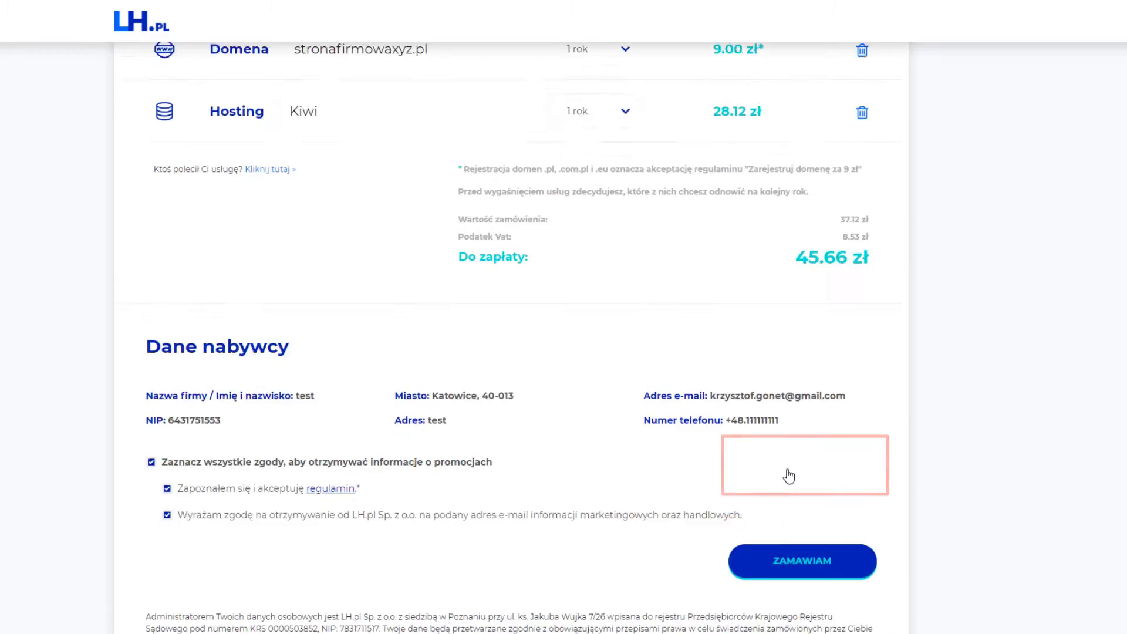
scroll(789, 474, "down", 4)
left_click(795, 478)
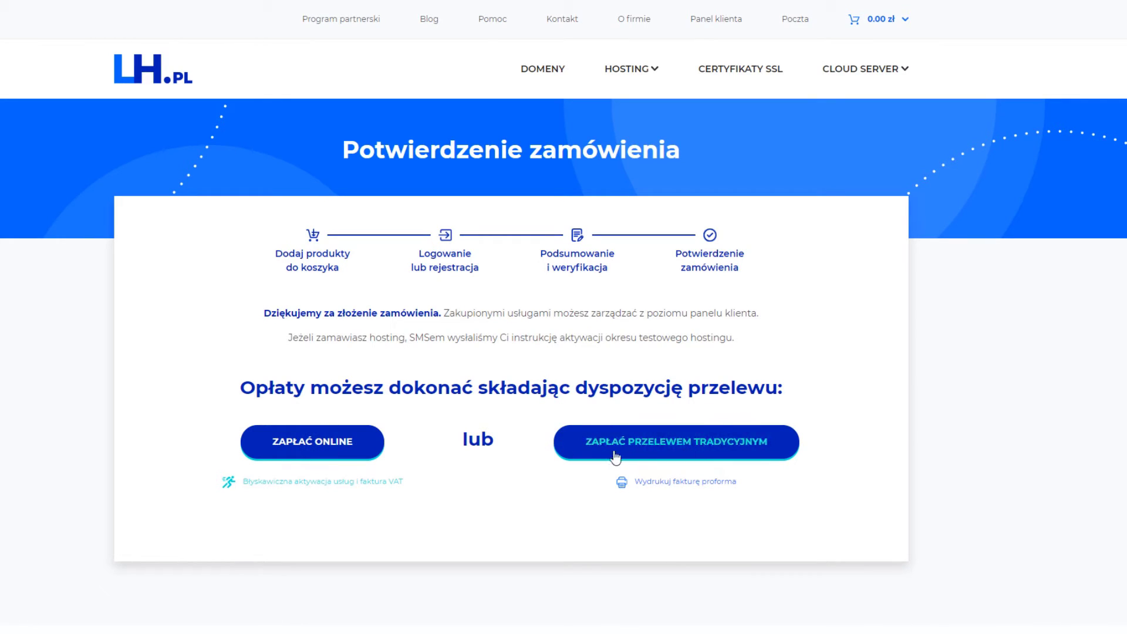
Pay the 45.67 zł proforma invoice online using Płać z ING.
left_click(288, 453)
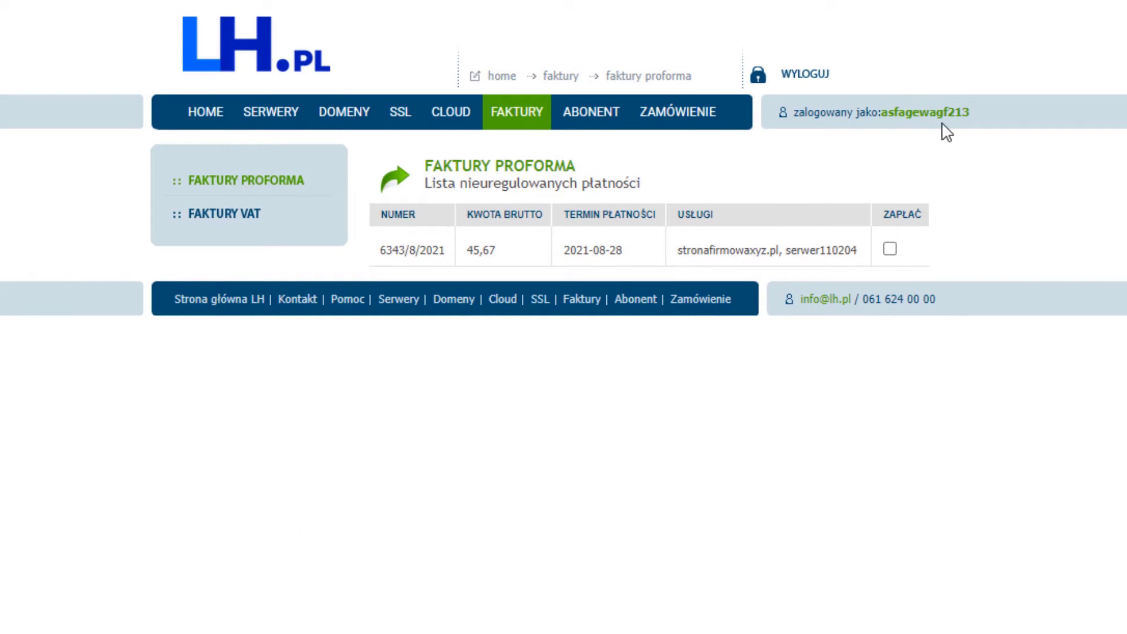
left_click(890, 250)
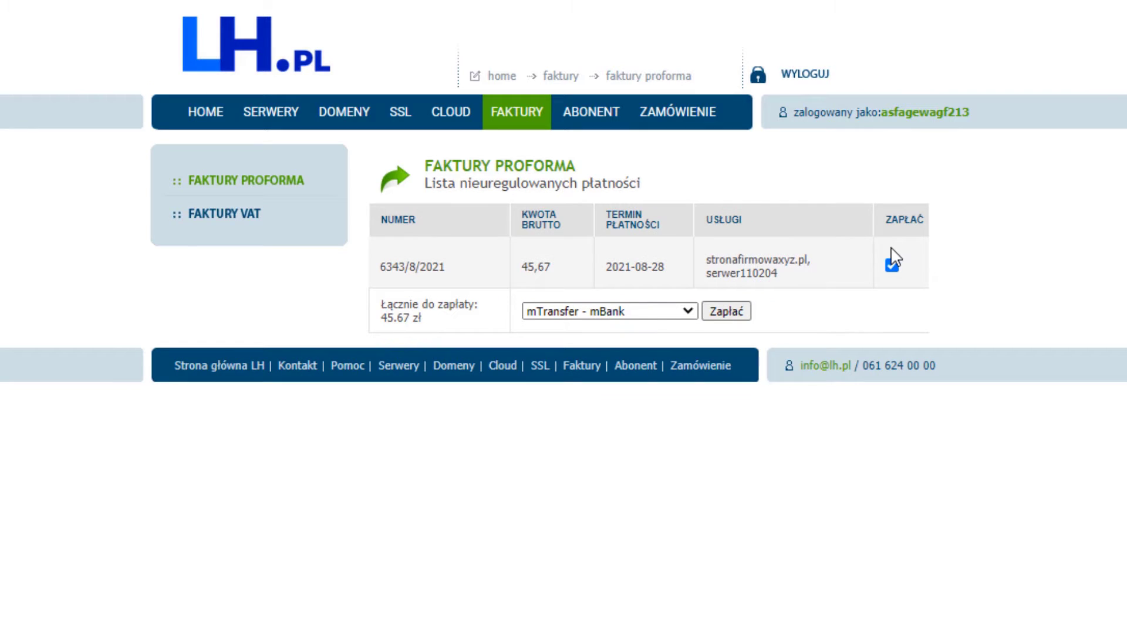
left_click(592, 312)
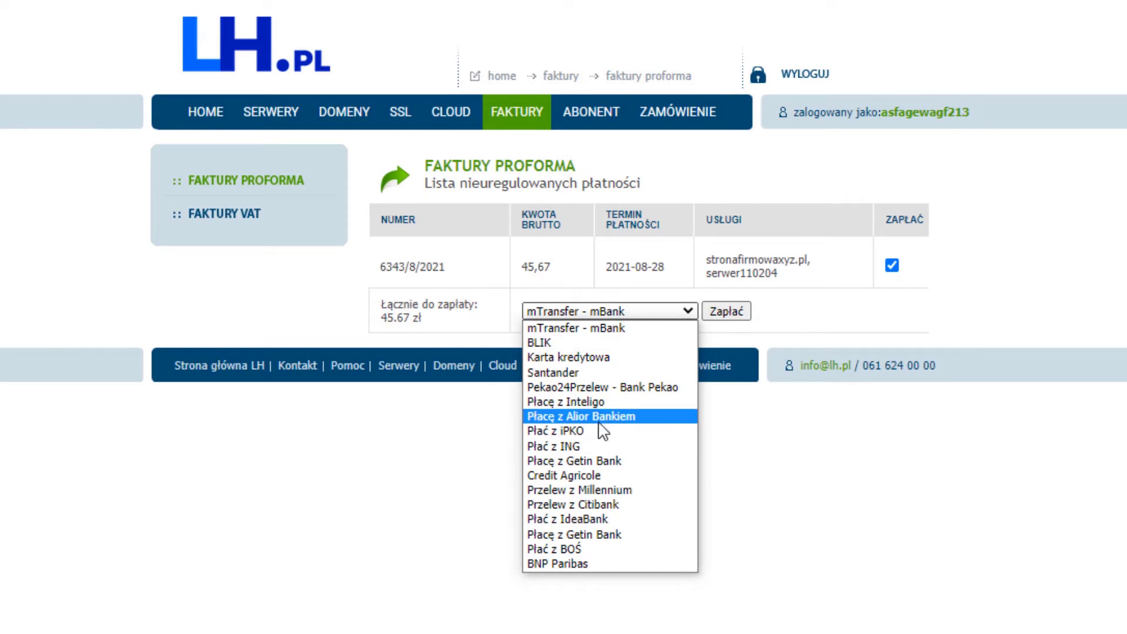
left_click(584, 446)
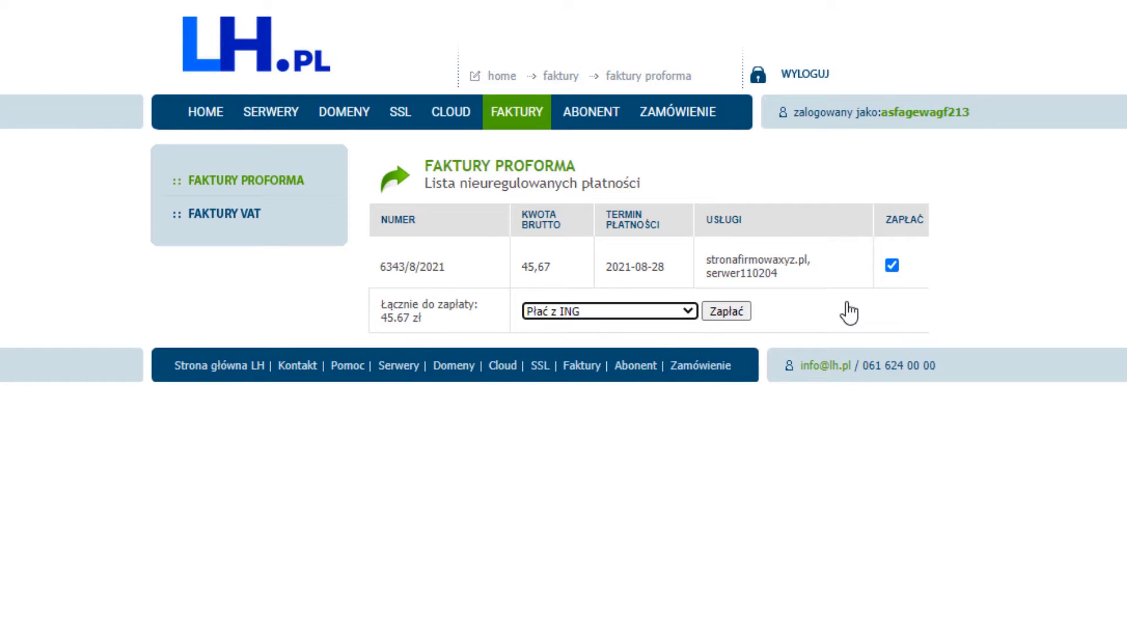
left_click(734, 312)
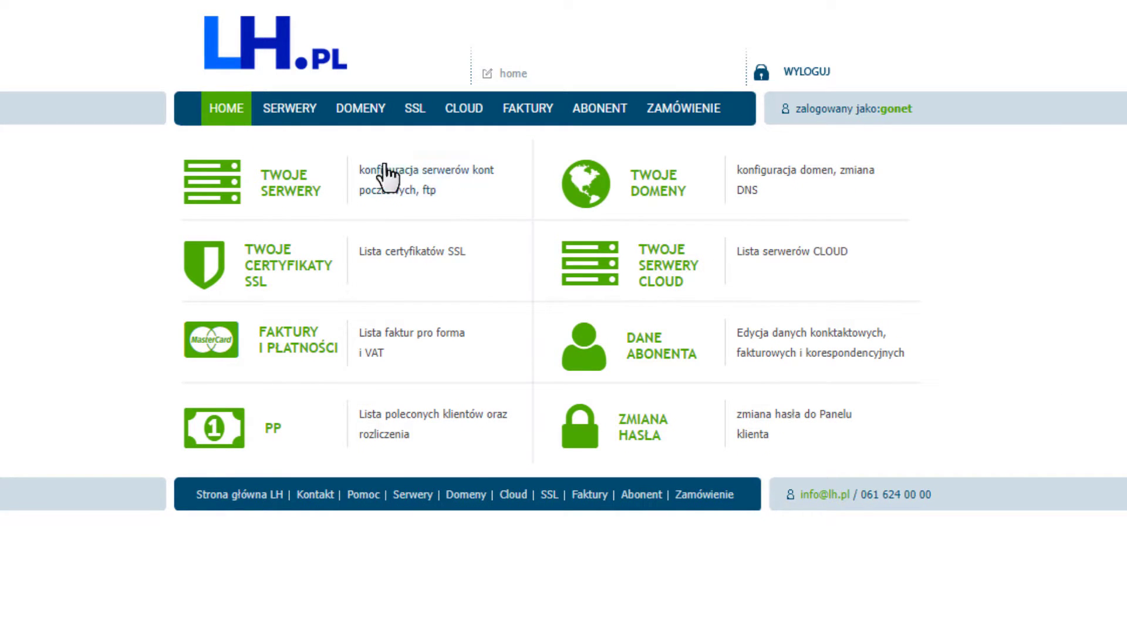
left_click(294, 193)
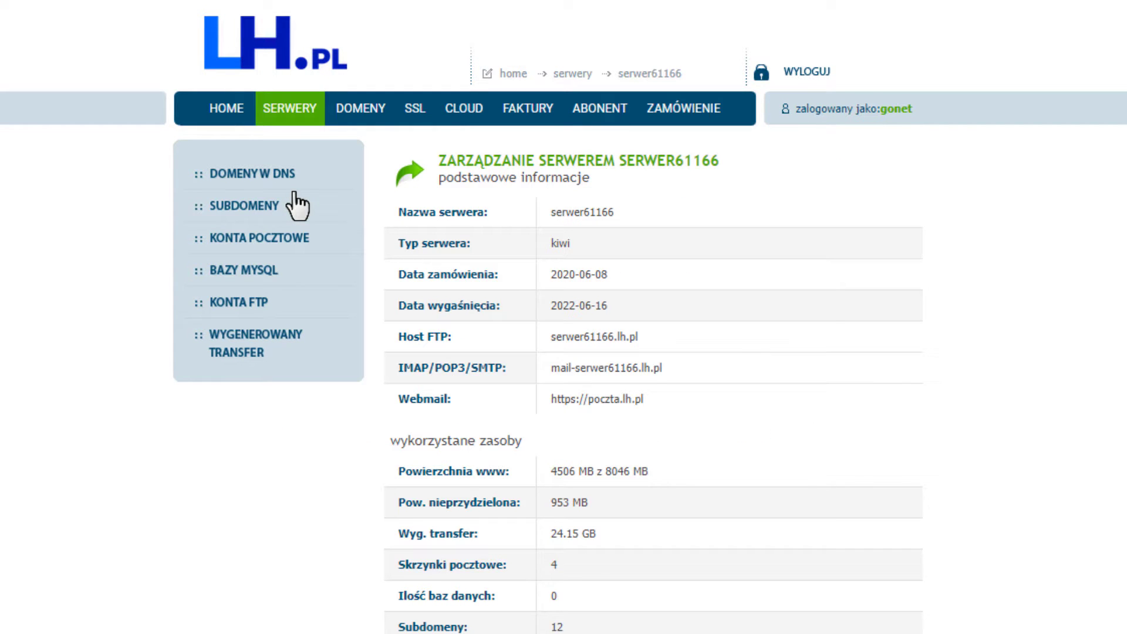
left_click(229, 246)
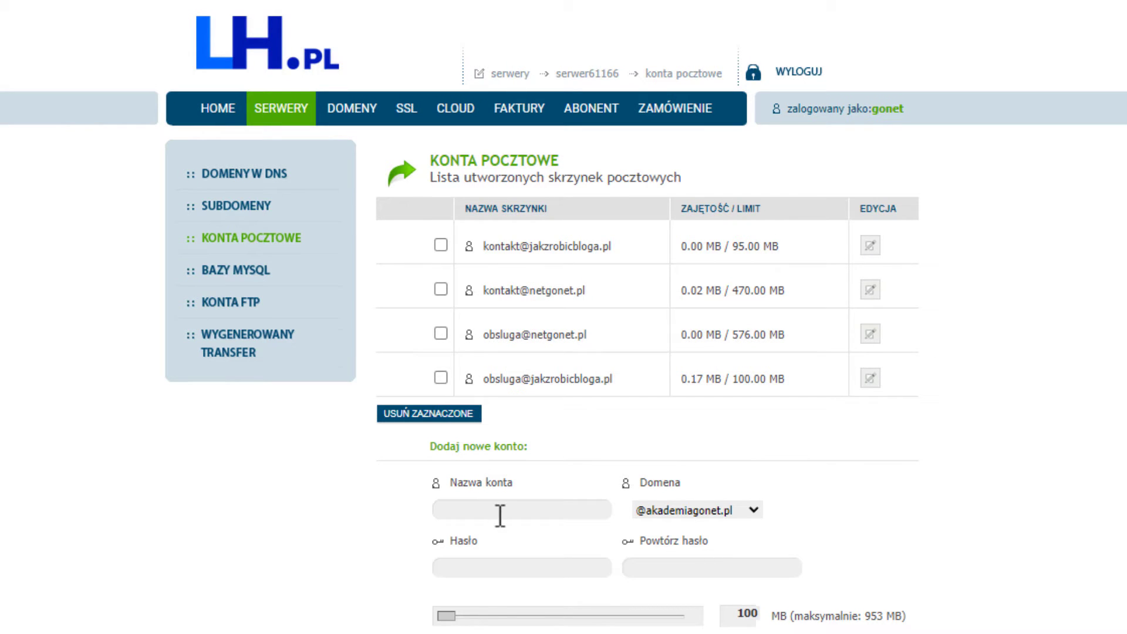
left_click(498, 514)
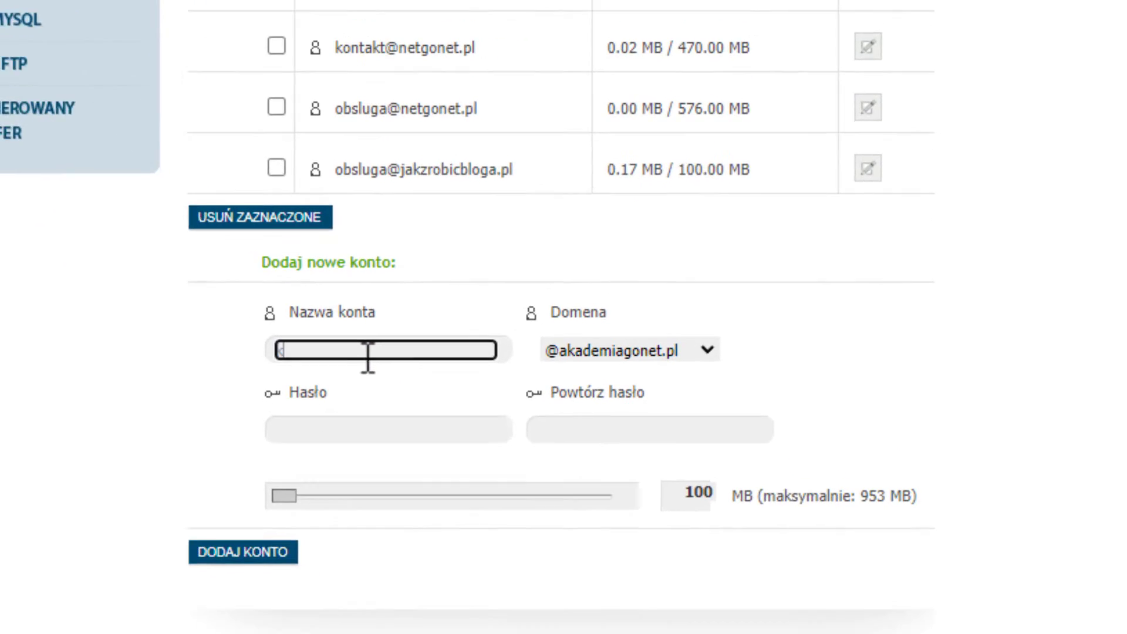
type("kontakt")
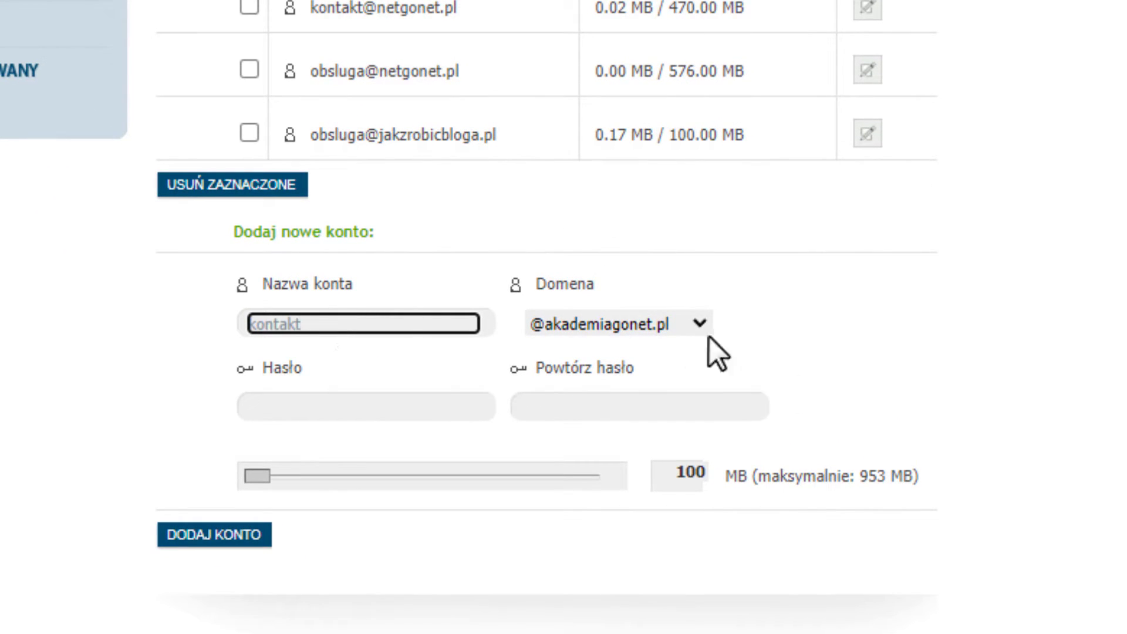
left_click(684, 329)
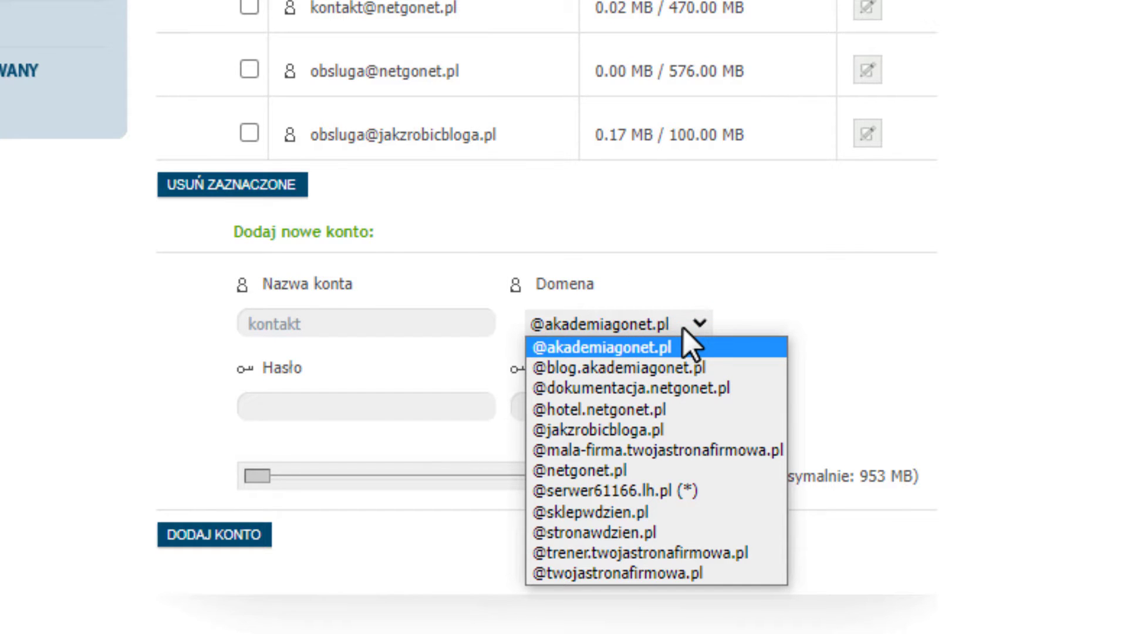
left_click(599, 514)
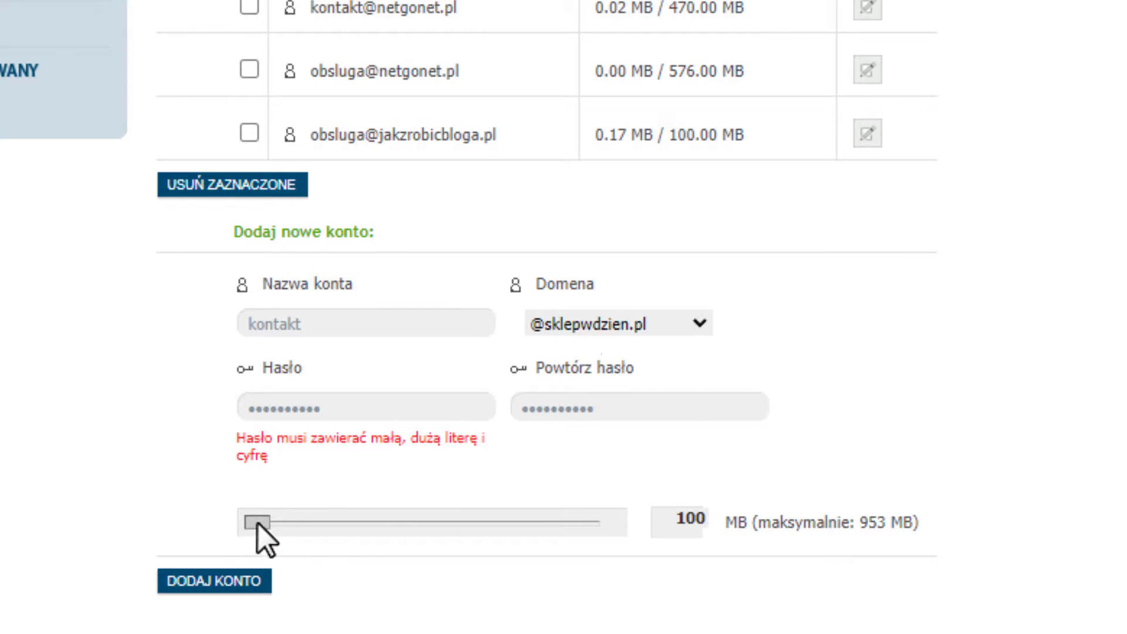
left_click_drag(258, 522, 475, 529)
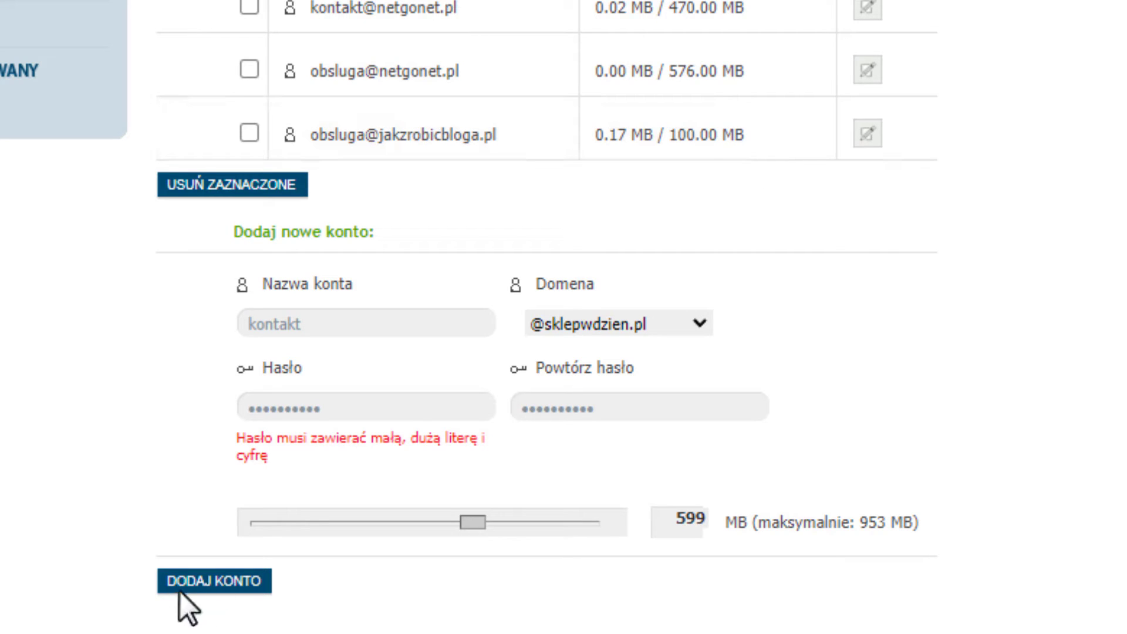
left_click(245, 576)
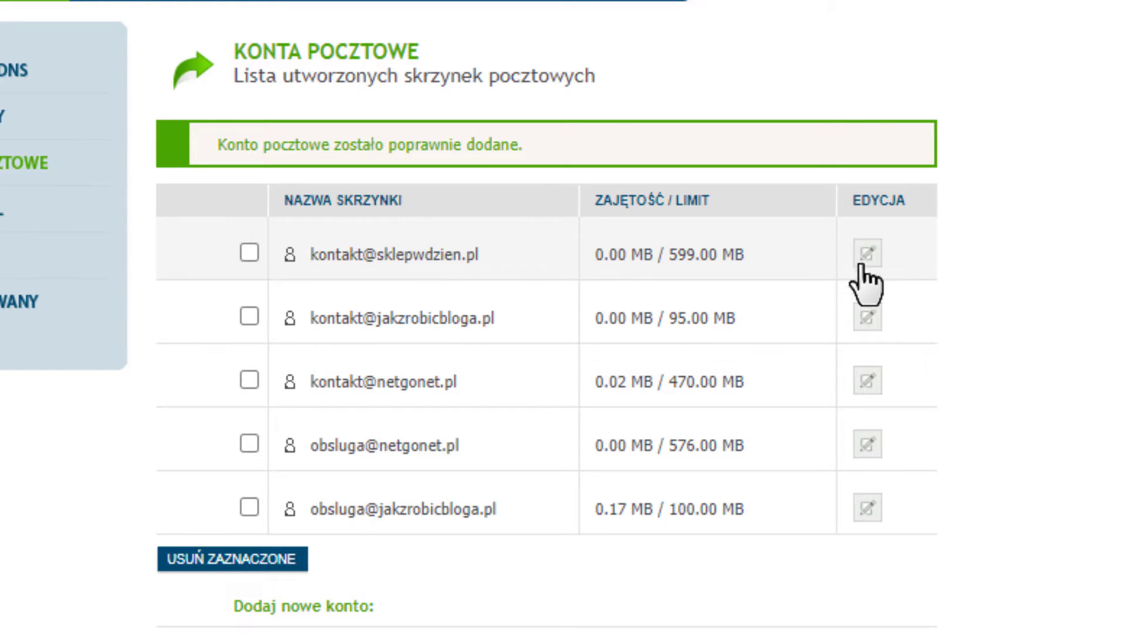
In Przekierowania, select the existing Gmail forwarding target and the new shop mailbox address.
scroll(853, 344, "up", 2)
scroll(838, 337, "down", 10)
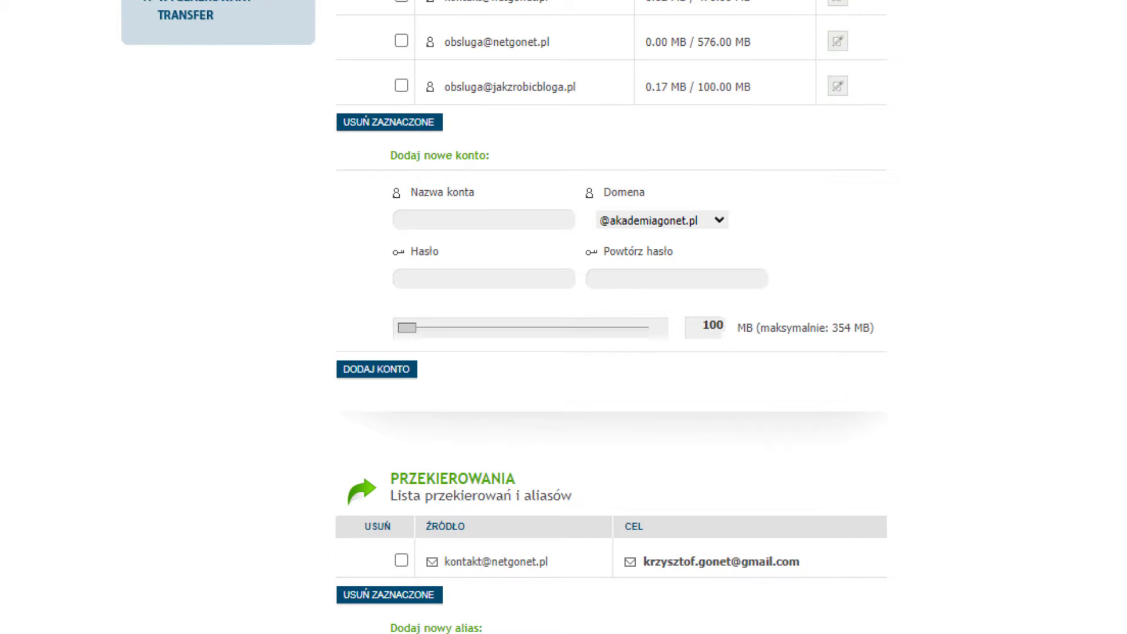
left_click_drag(830, 558, 641, 564)
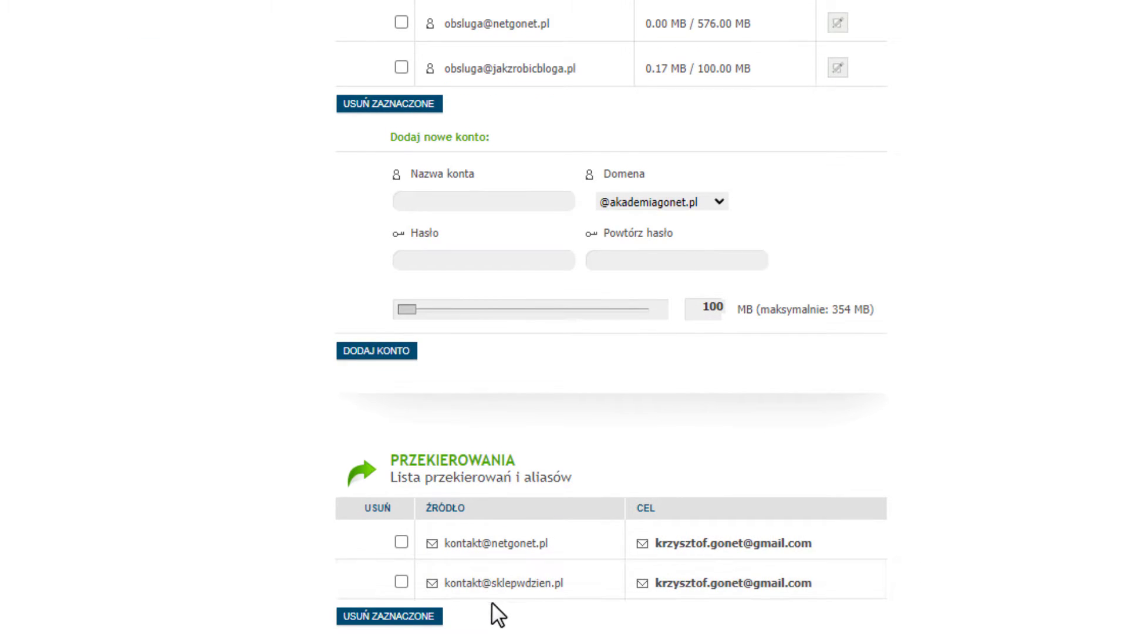
left_click_drag(441, 583, 592, 584)
left_click(590, 583)
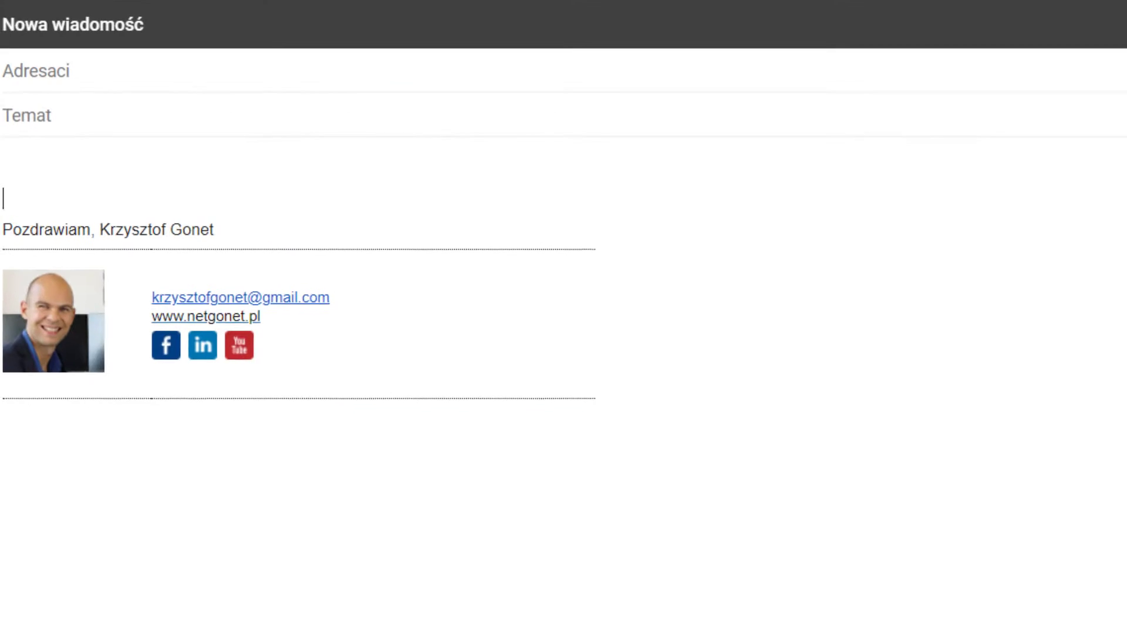
Paste the installation request, subject 'Instalacja WordPress' and the LH.pl support recipient into a new Gmail message.
left_click(65, 164)
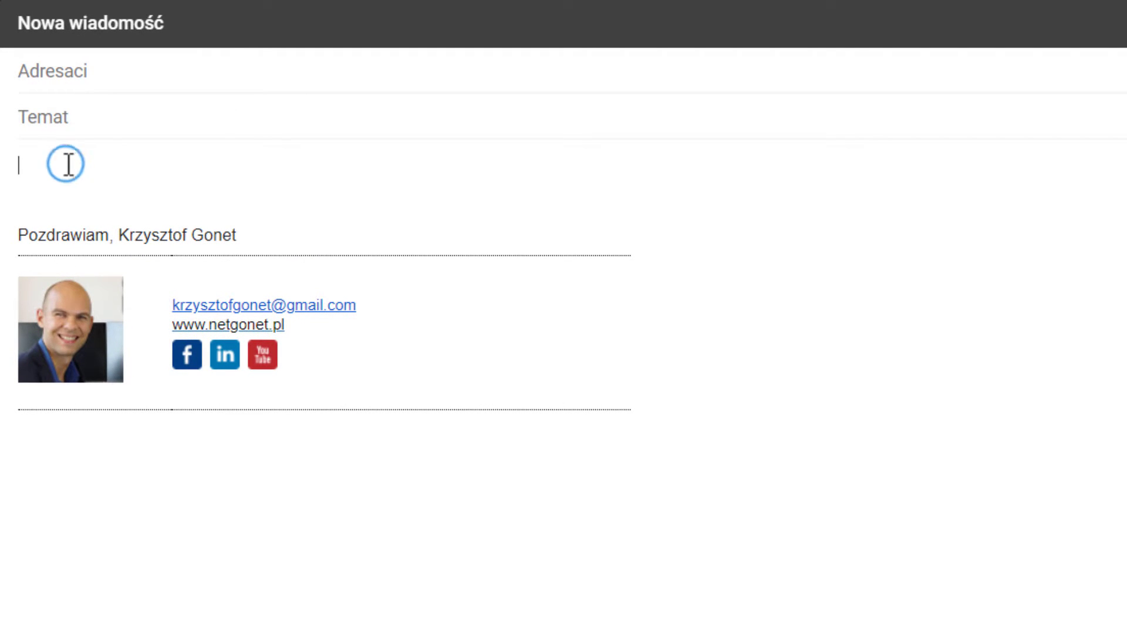
type("Dzień dobry, Proszę o instalację WordPressa i certyfikatu SSL na domenie https://sklepwdzien.pl/  Pozdrawiam, Krzysztof Gonet")
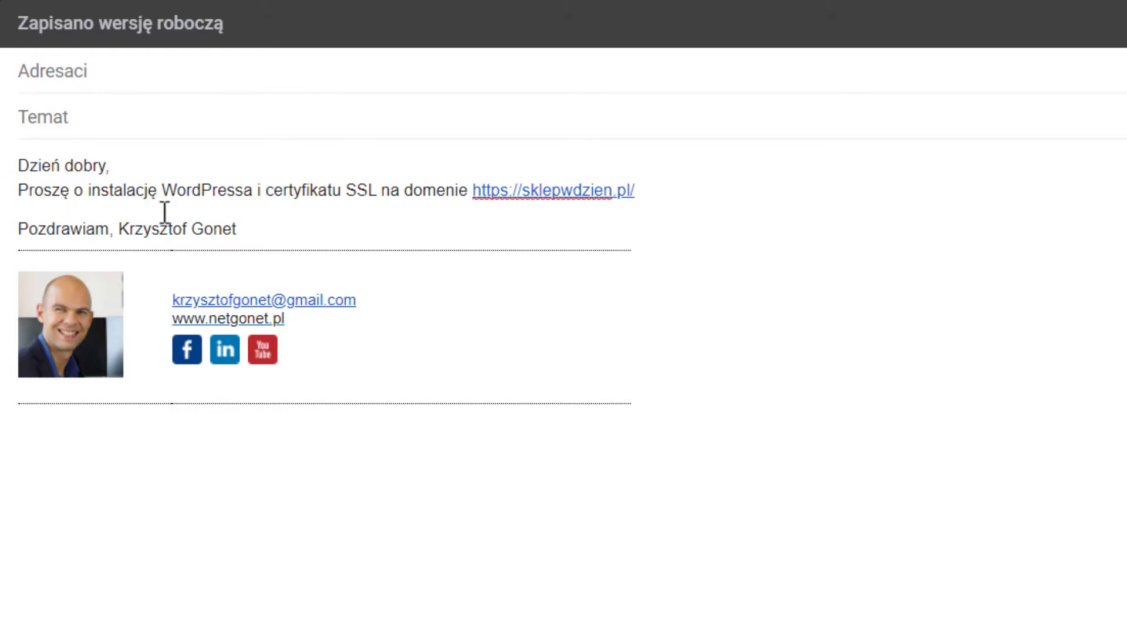
left_click(117, 108)
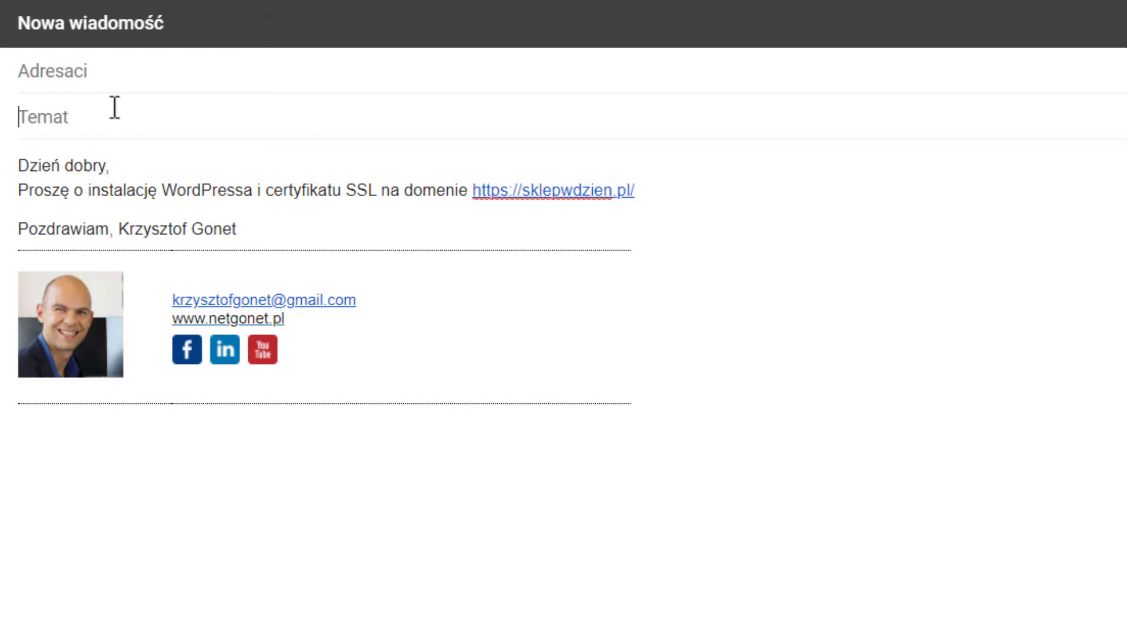
type("Instalacja WordPress")
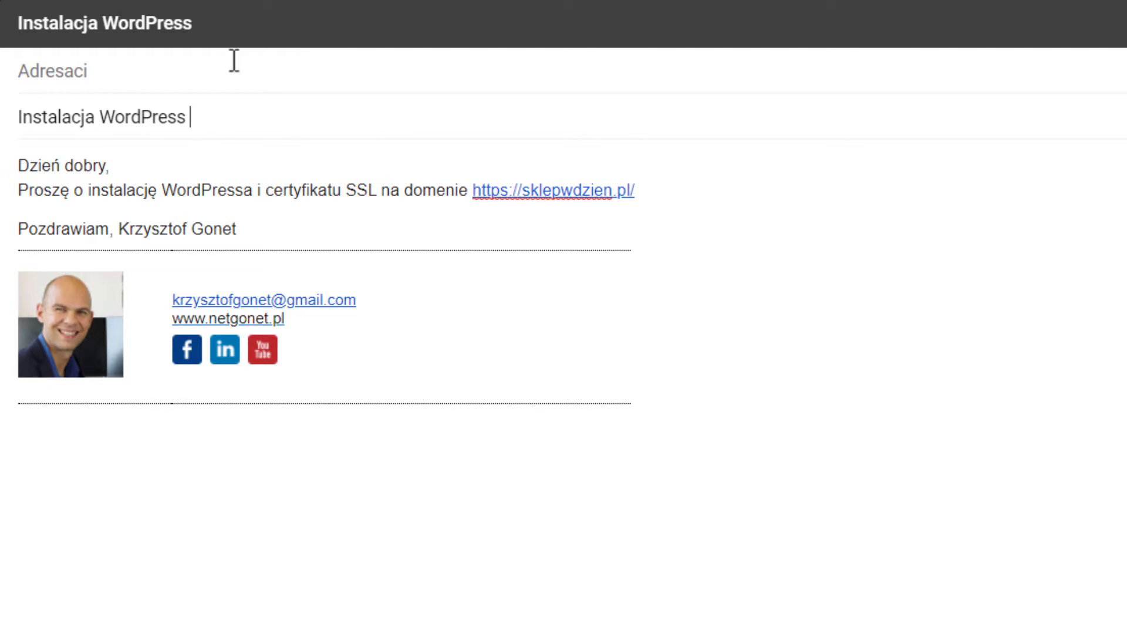
left_click(88, 83)
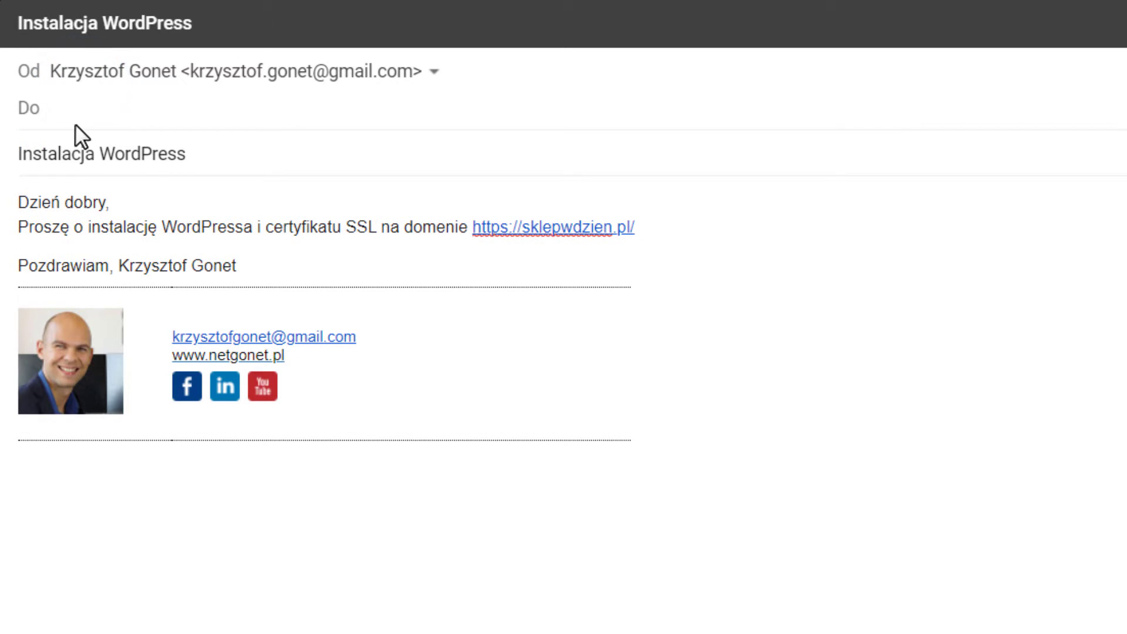
key("ctrl+v")
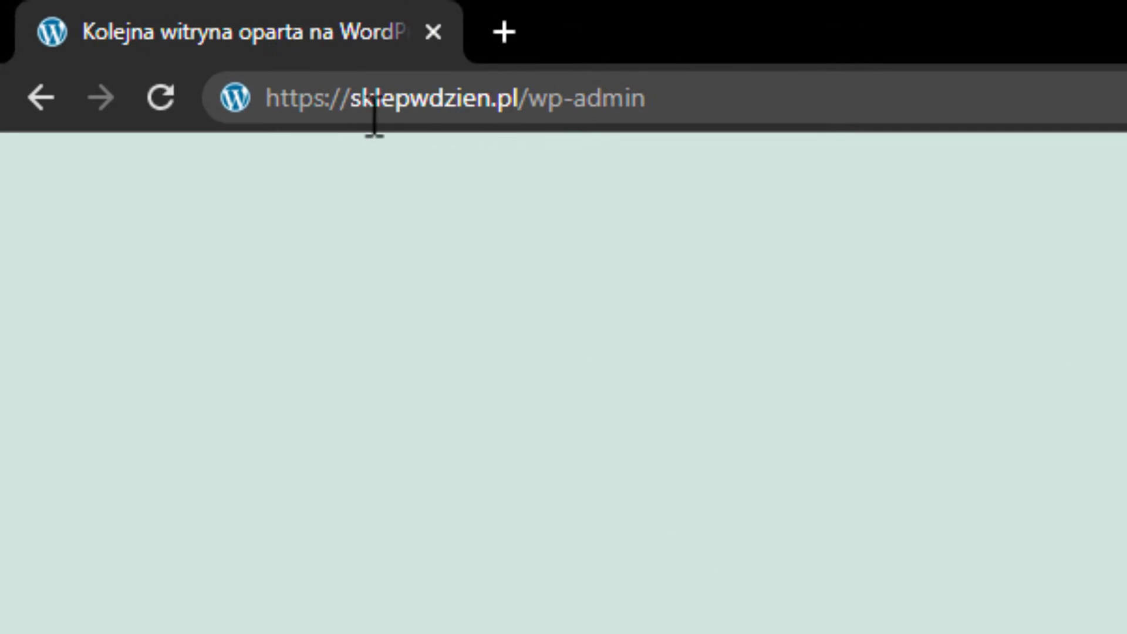
Load sklepwdzien.pl/wp-admin and log in as the admin user.
left_click_drag(286, 100, 639, 100)
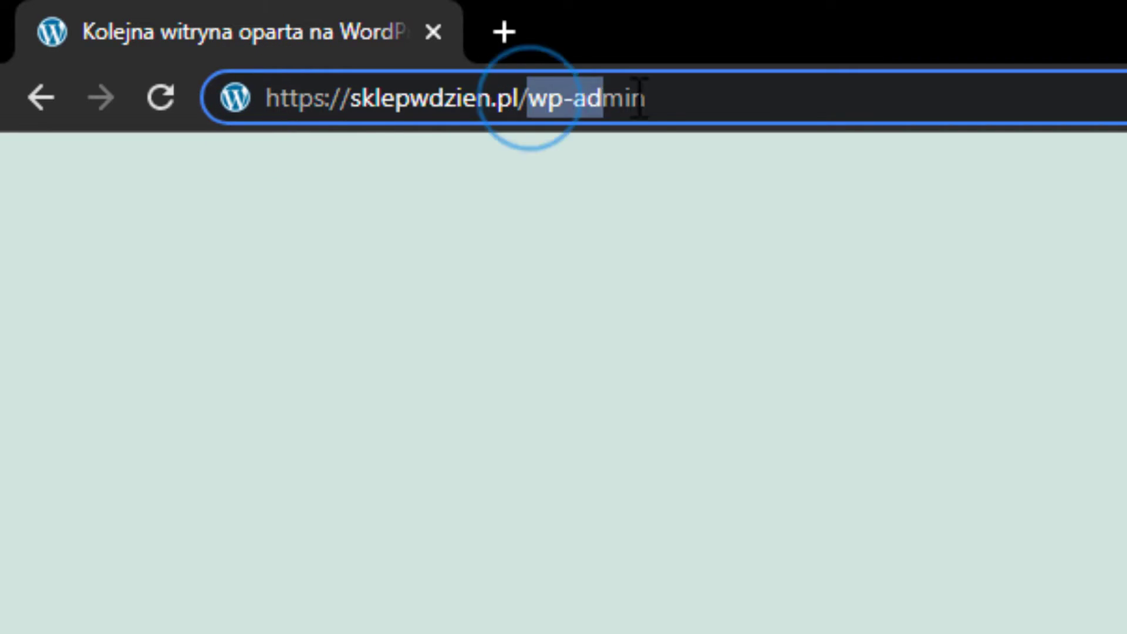
left_click(651, 97)
key("Return")
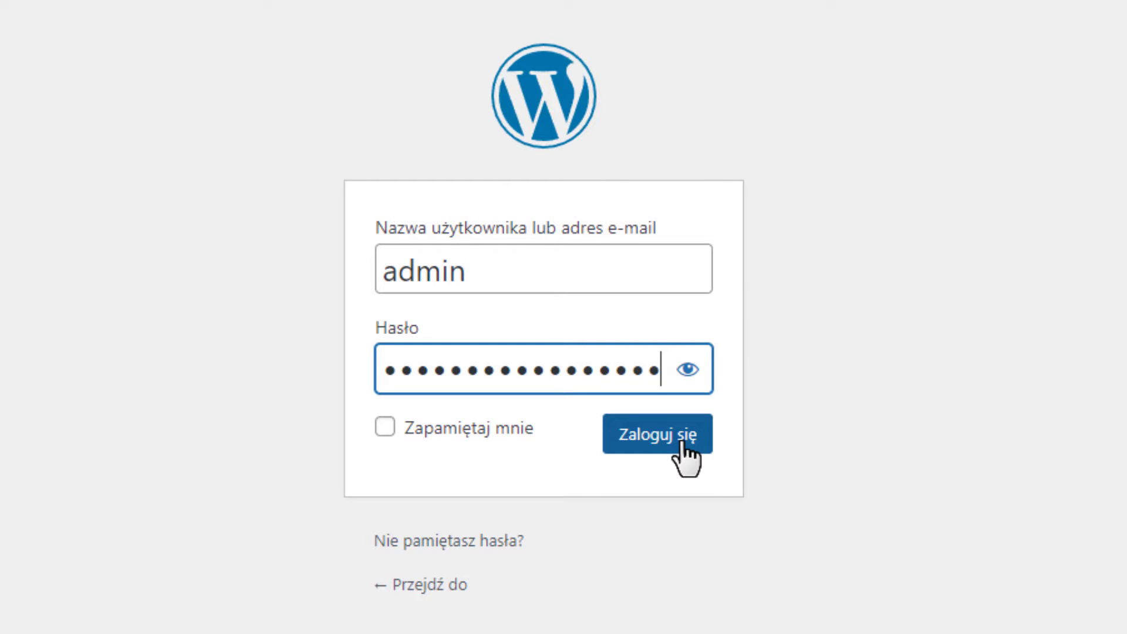
left_click(683, 443)
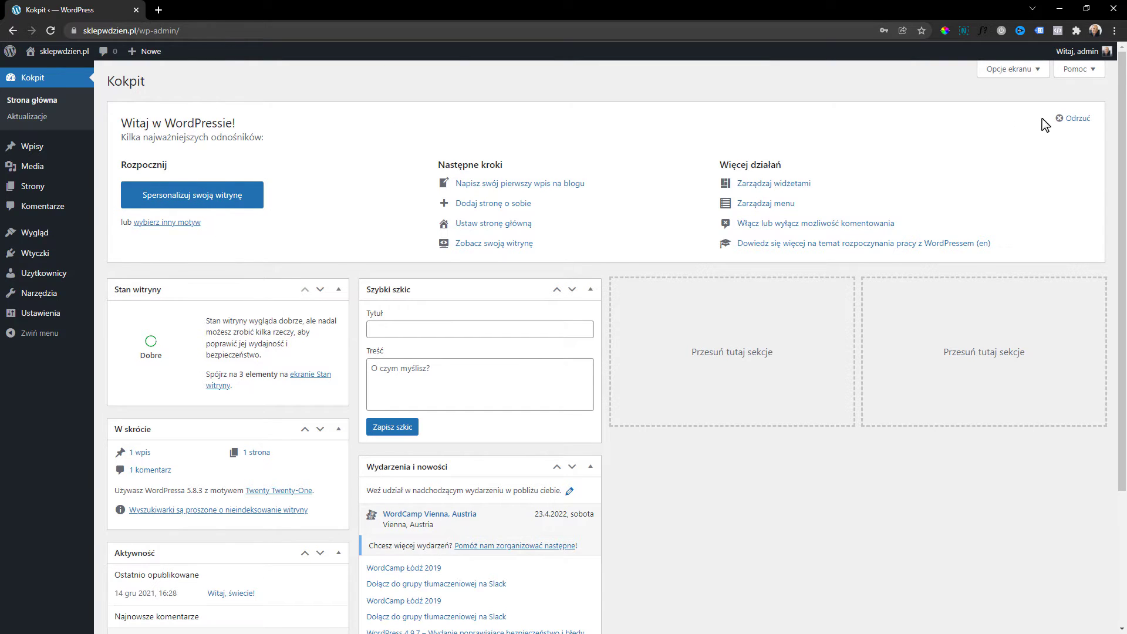
Dismiss the welcome panel and hide every dashboard widget except Stan witryny.
left_click(1061, 119)
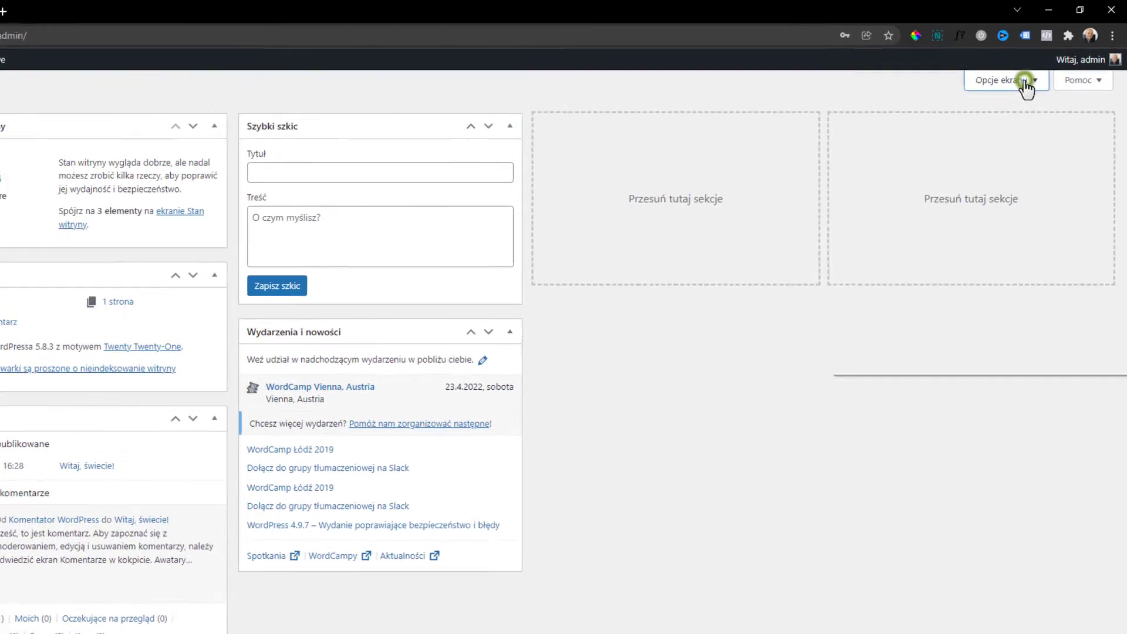
left_click(1050, 69)
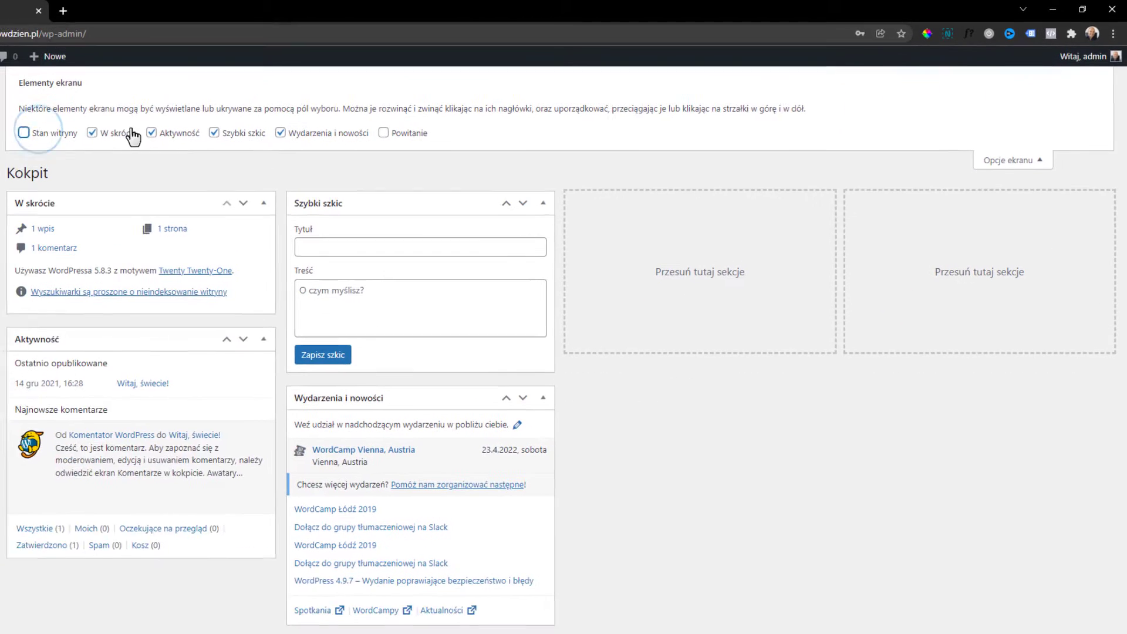
left_click(124, 132)
left_click(177, 132)
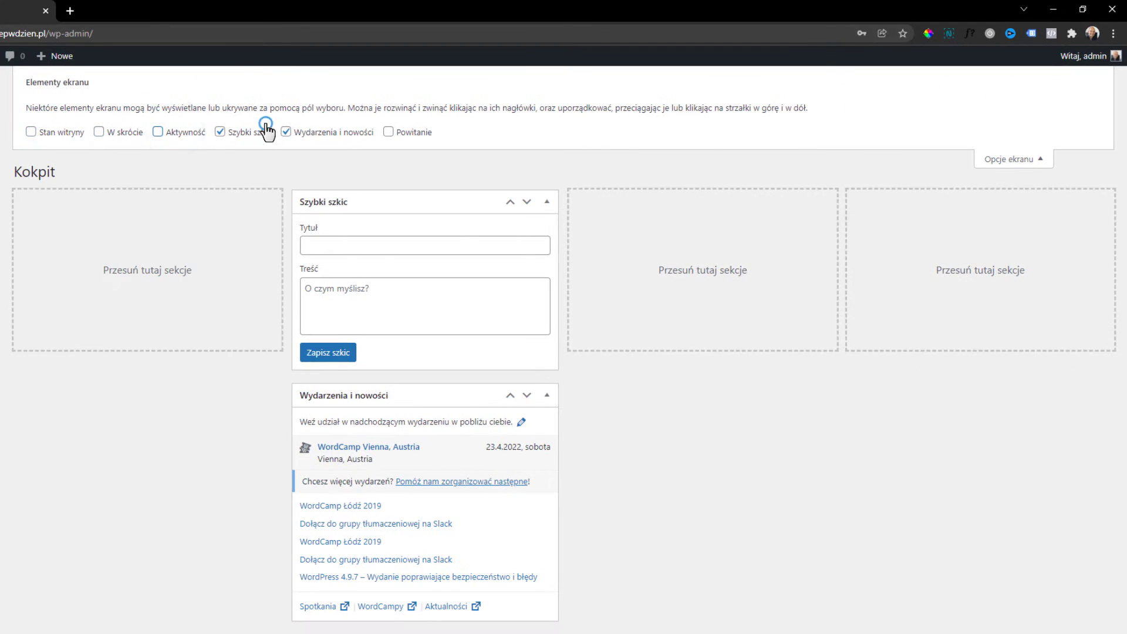
left_click(266, 131)
left_click(311, 132)
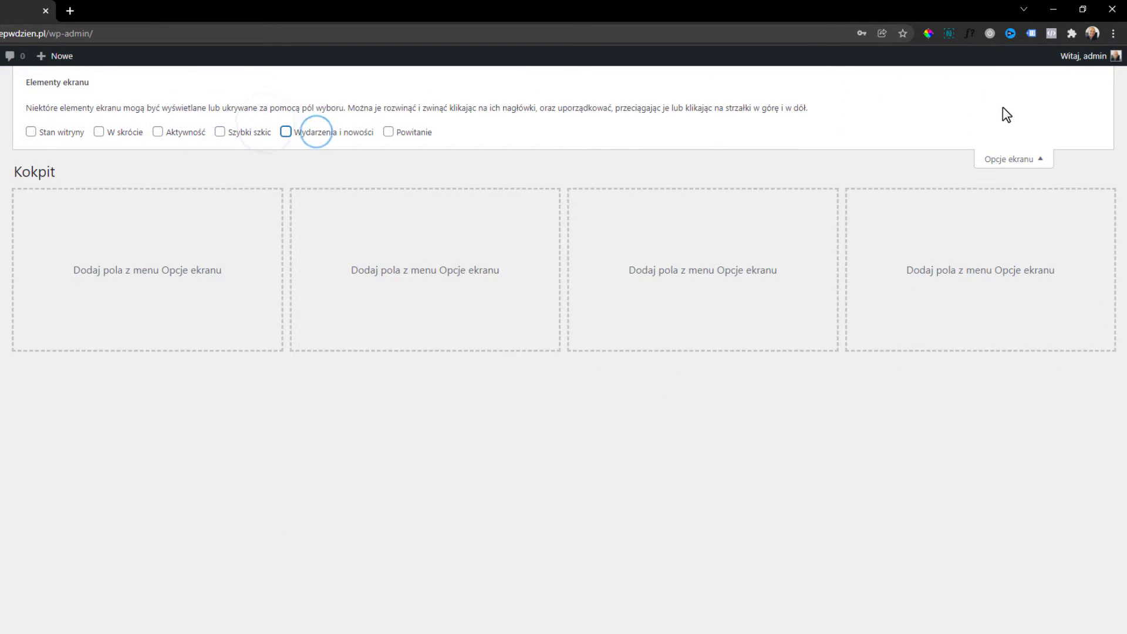
left_click(63, 134)
left_click(1015, 160)
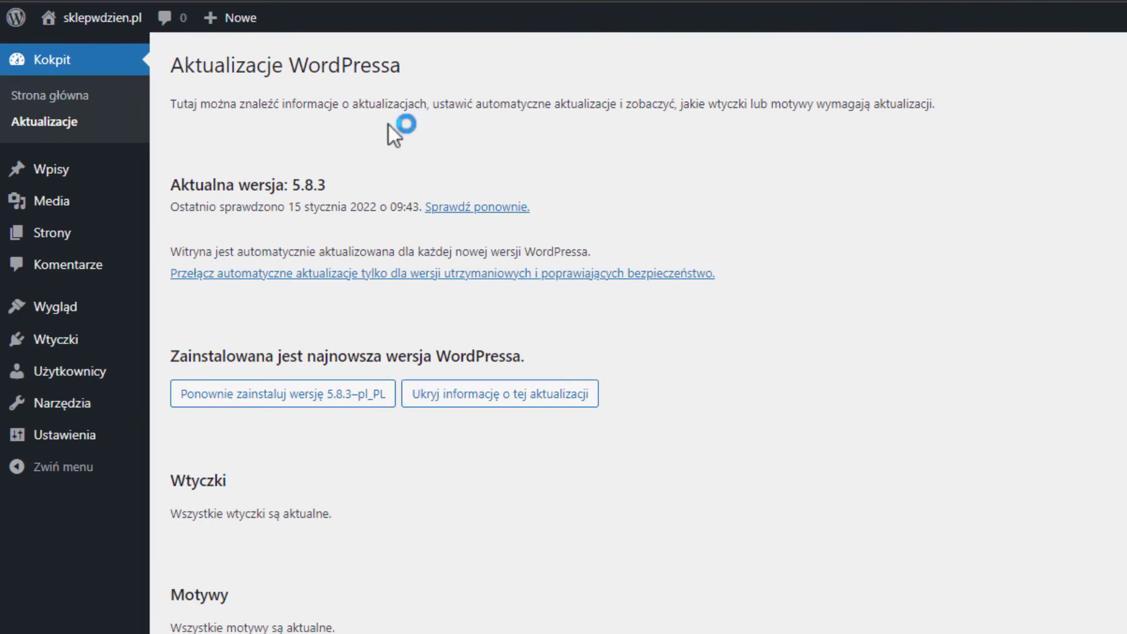
Trash the sample post 'Witaj, świecie!' and delete it permanently from Kosz.
left_click(51, 176)
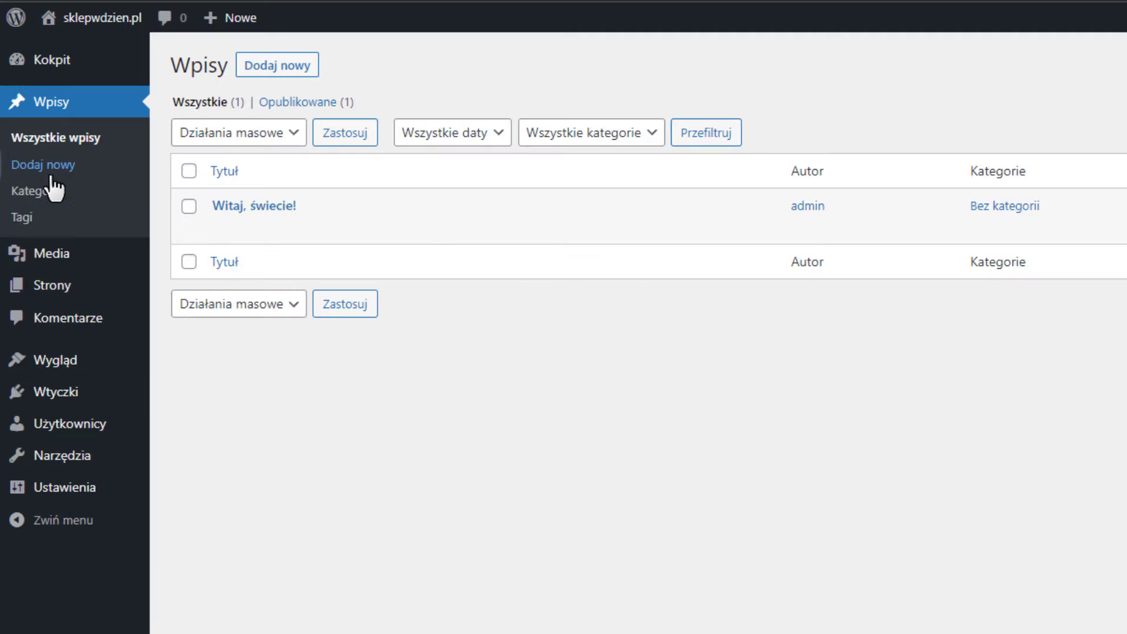
mouse_move(438, 215)
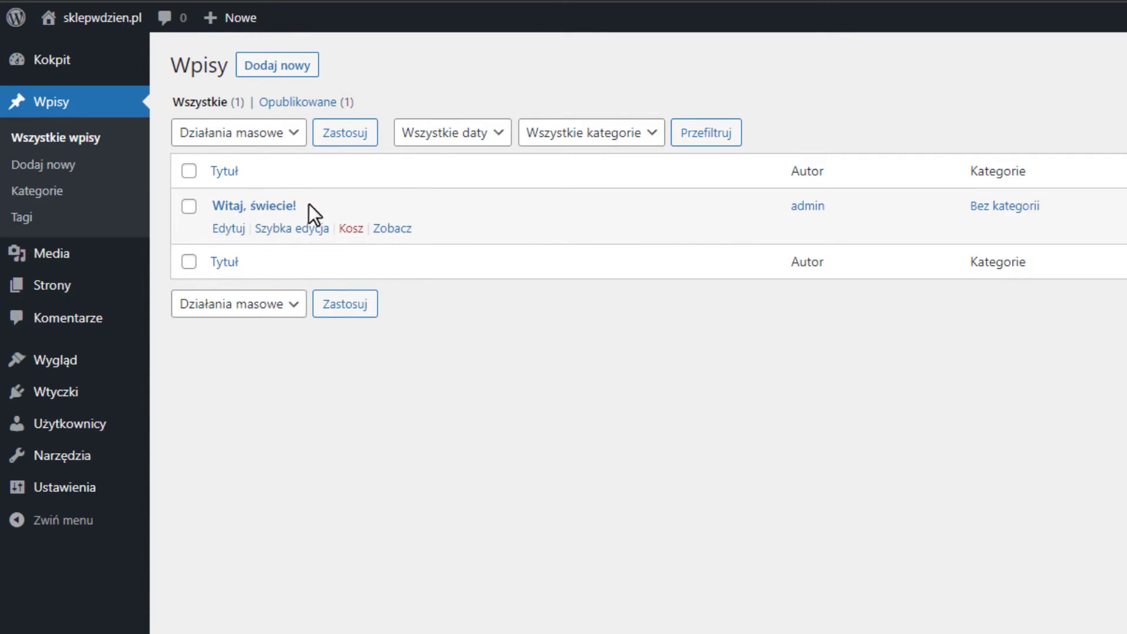
left_click(352, 229)
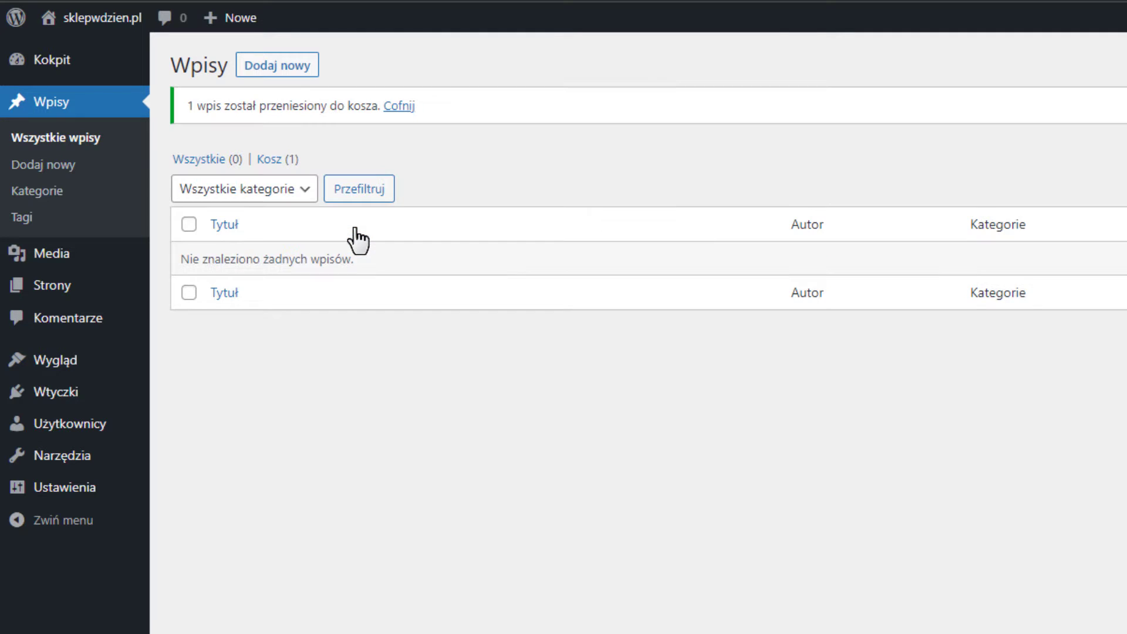
left_click(270, 159)
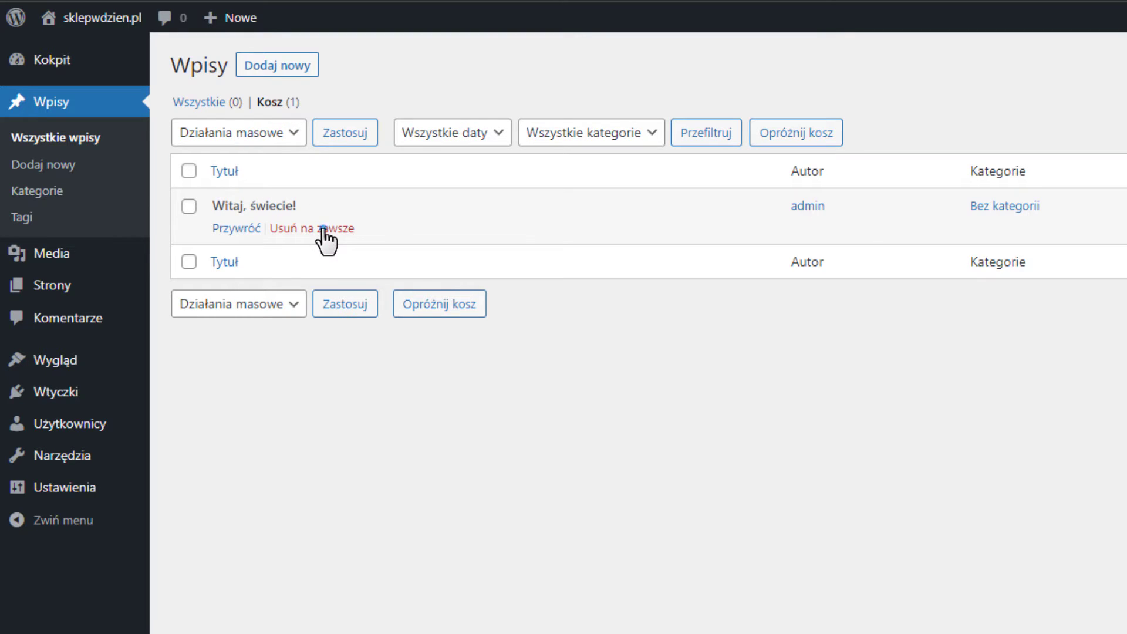
left_click(323, 230)
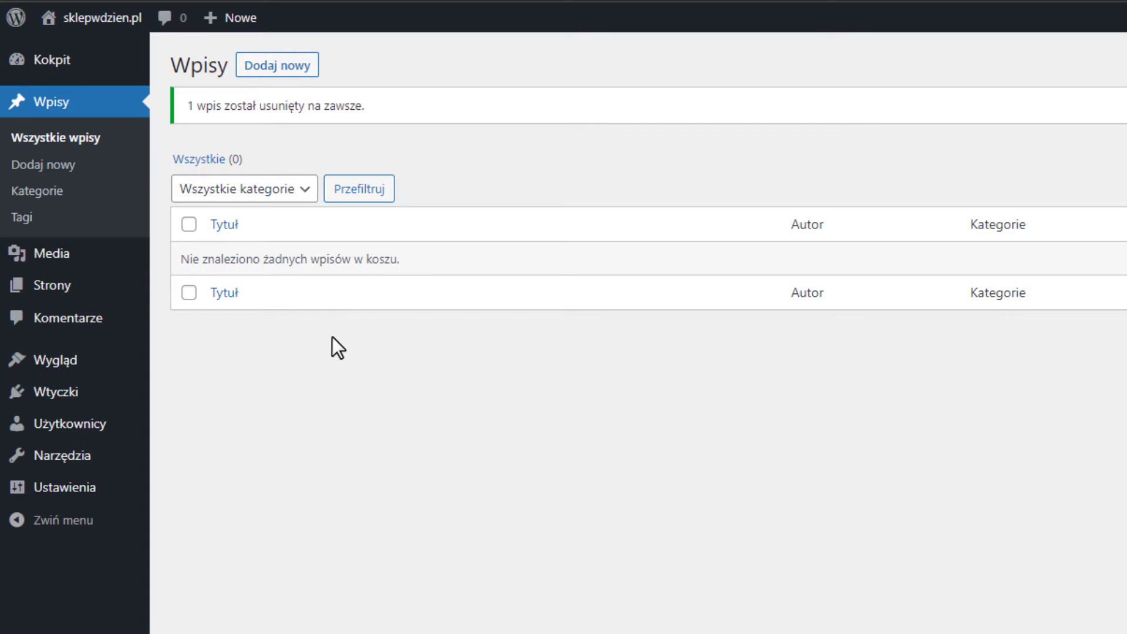
left_click(122, 127)
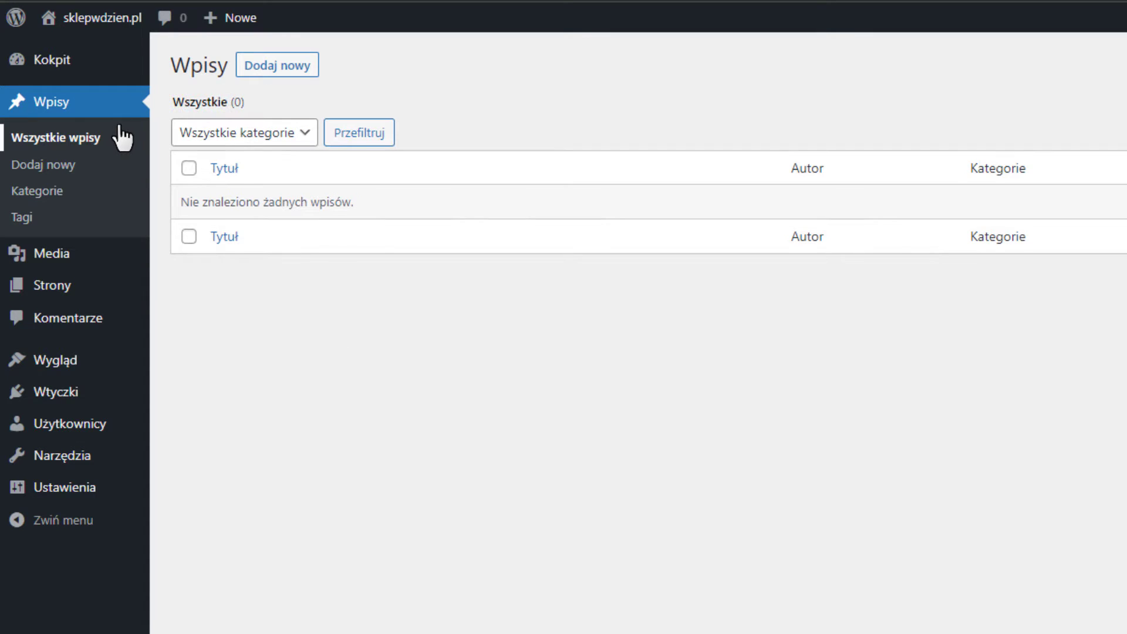
left_click(73, 498)
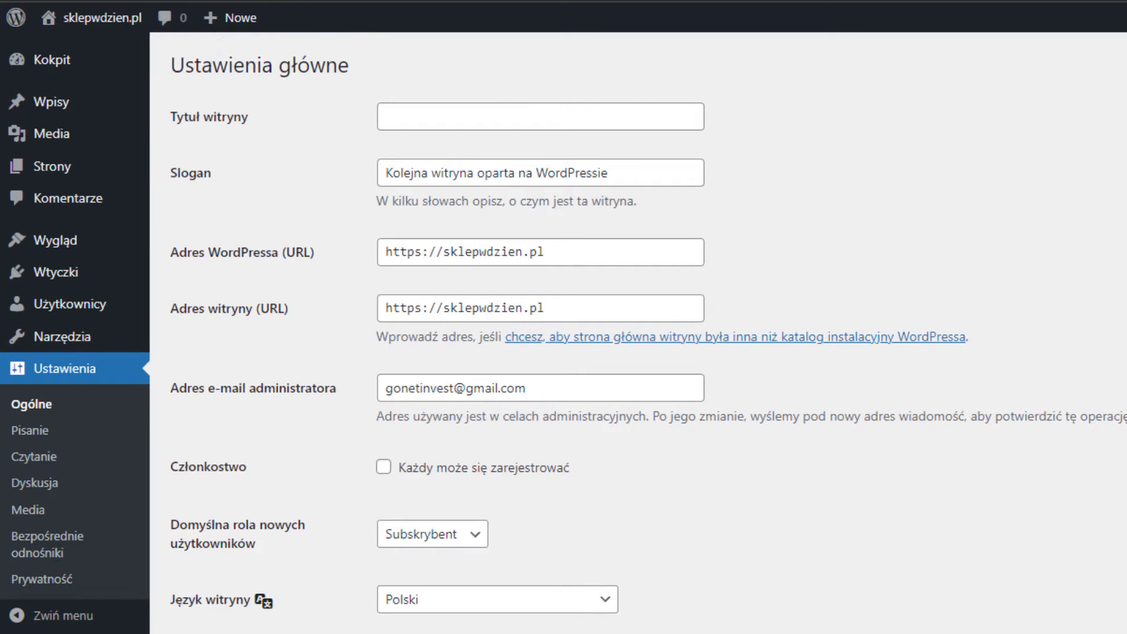
Enter the site title 'sklepwdzien' and replace the slogan with 'Najlepszy sklep z ....'.
left_click(530, 122)
type("sklepwdzien")
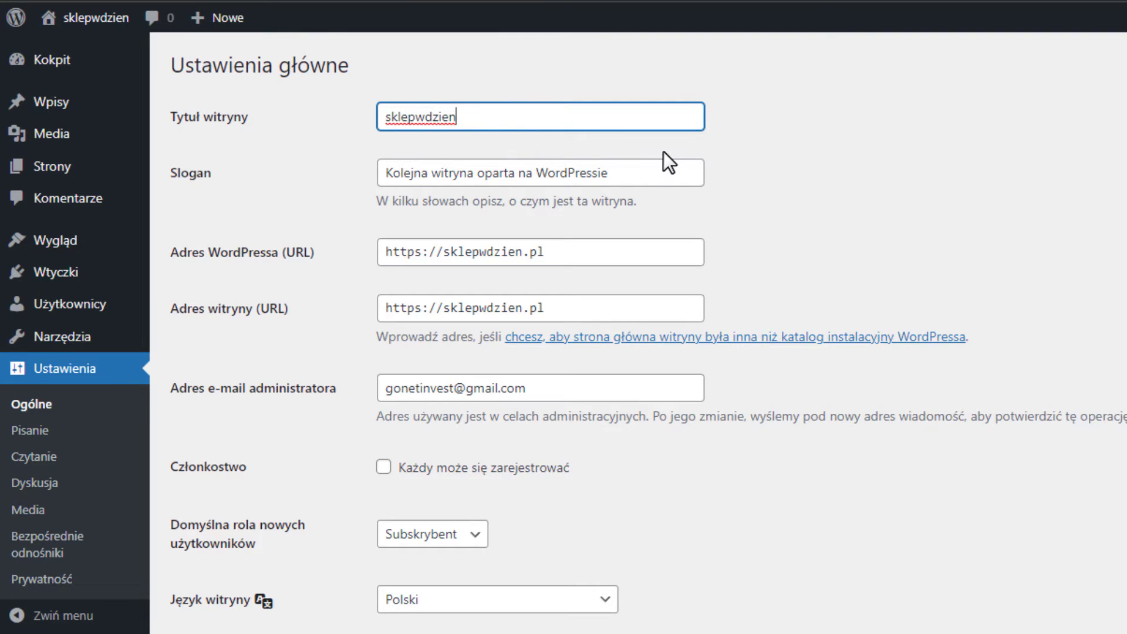
triple_click(610, 168)
type("Najlepszy sklep z ....")
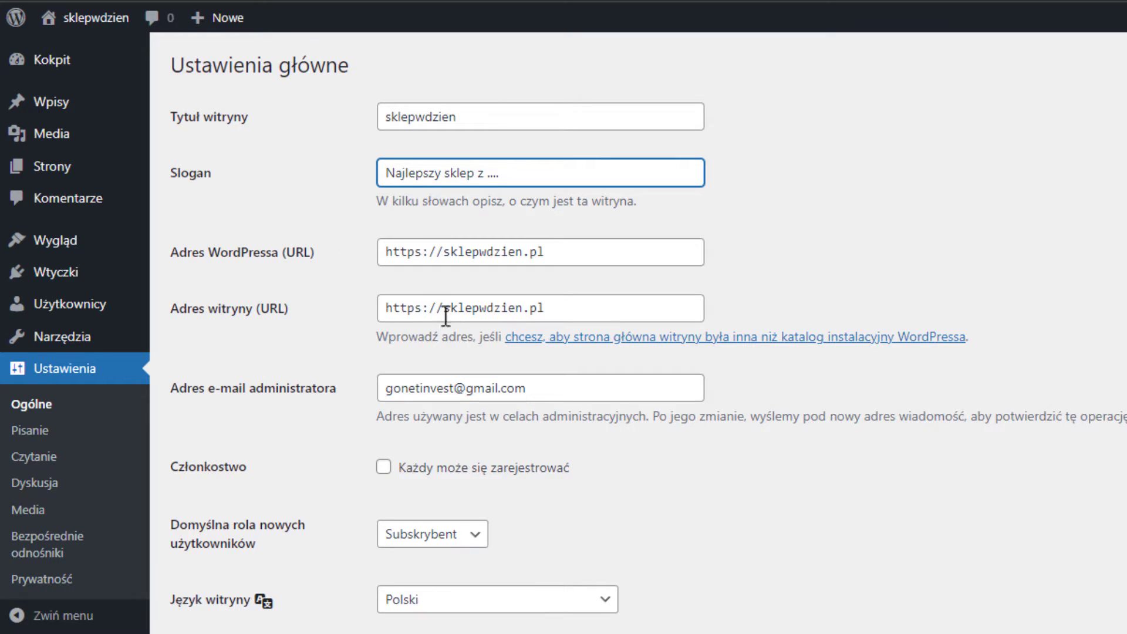
Change both the WordPress address and site address from https to http.
left_click(424, 253)
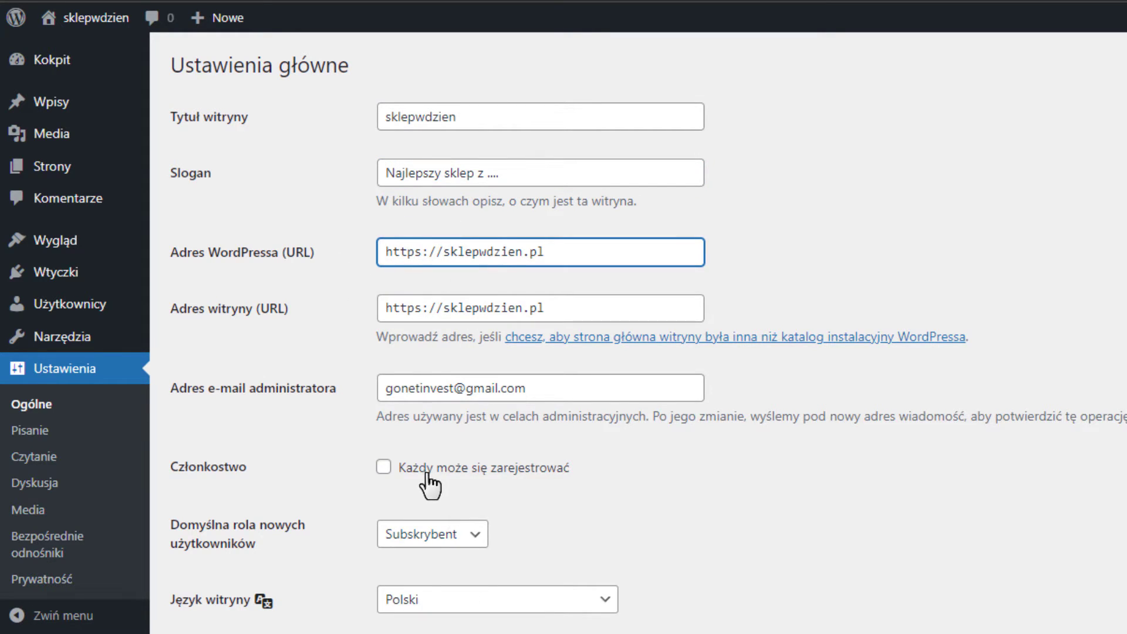
key("BackSpace")
left_click(422, 316)
key("BackSpace")
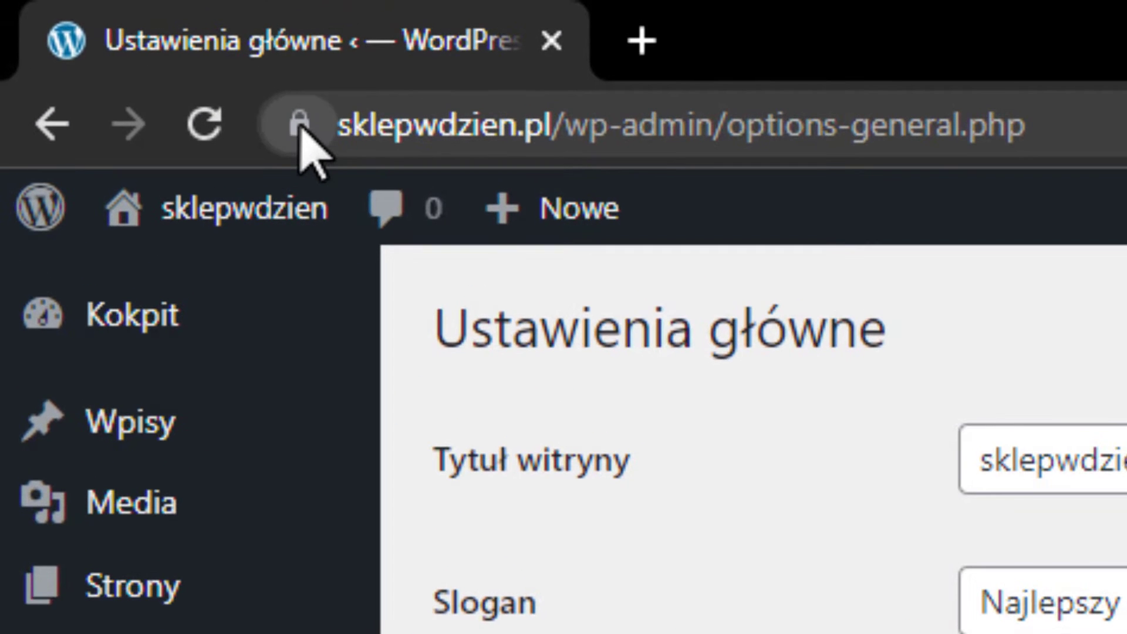
Check the site's connection security info, then restore https in both site addresses.
left_click(301, 126)
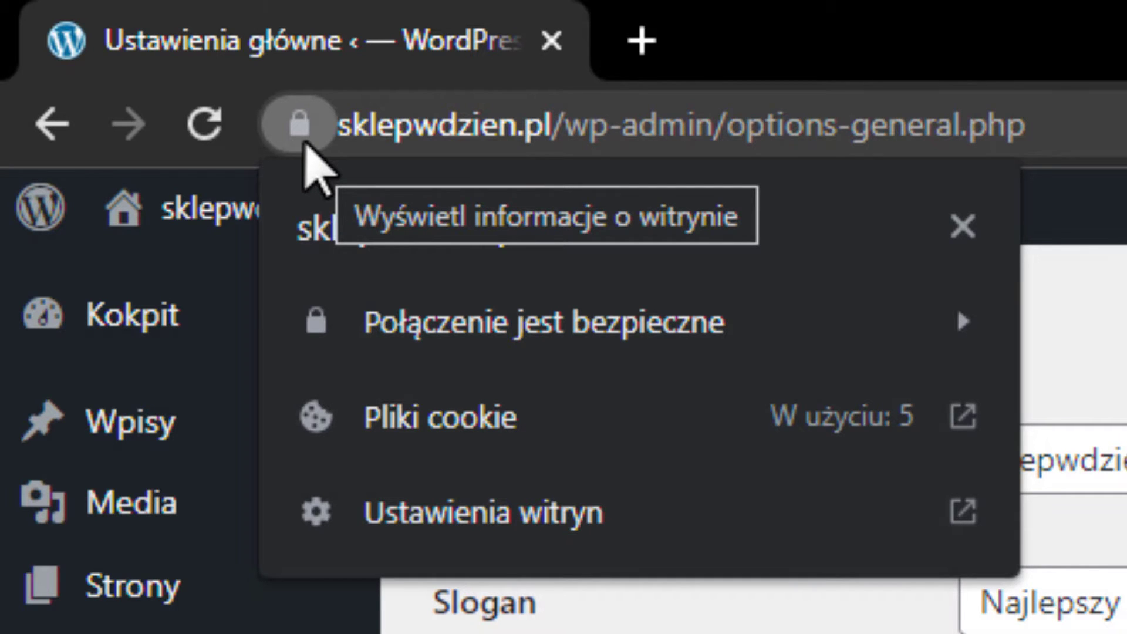
left_click(301, 133)
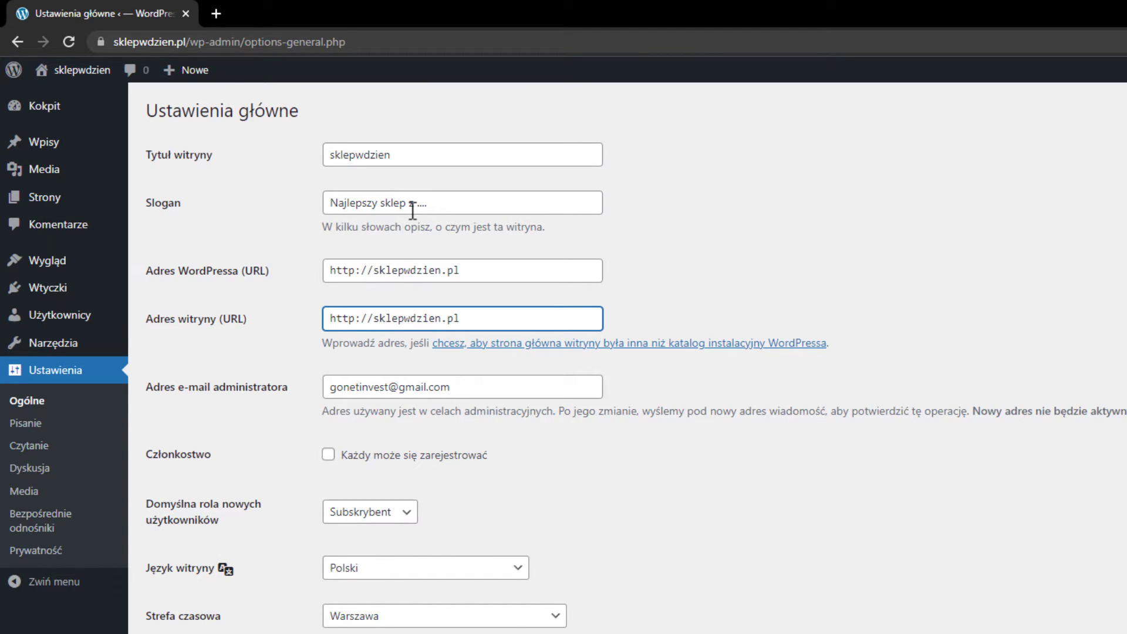
type("s")
left_click(355, 270)
type("s")
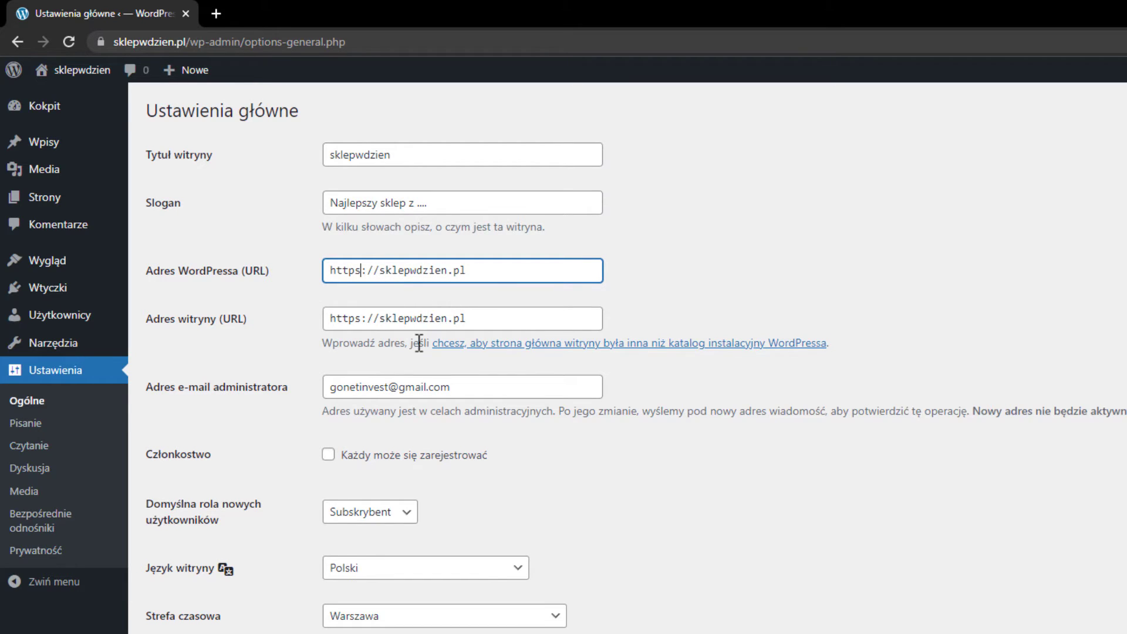
Save the general settings with the title sklepwdzien and the new tagline.
scroll(419, 343, "down", 1)
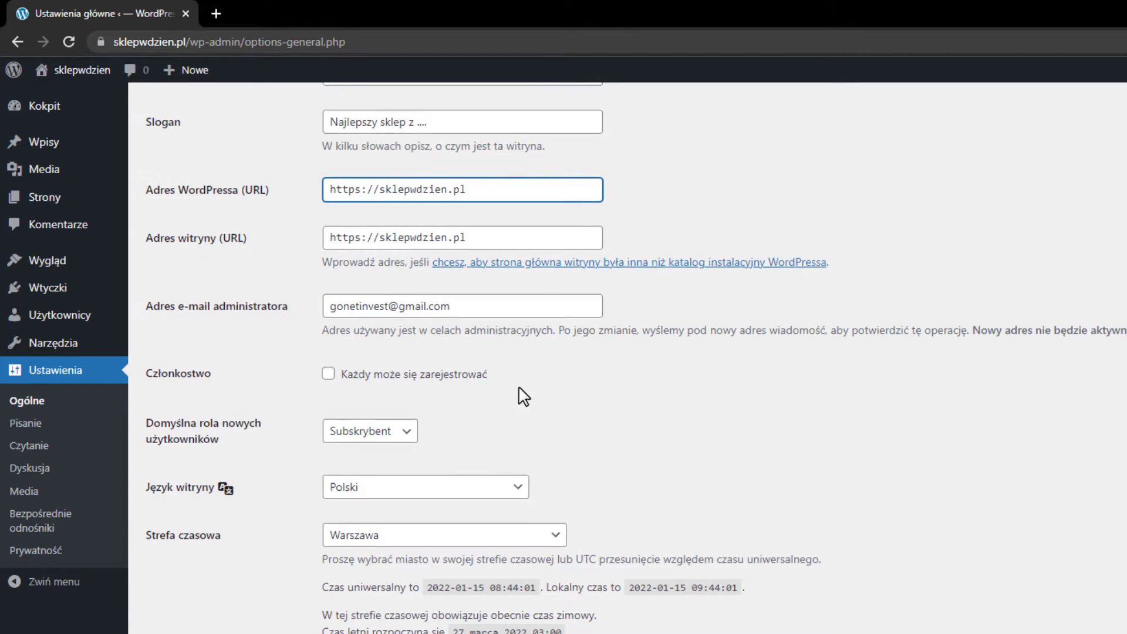
scroll(521, 395, "down", 4)
scroll(338, 376, "up", 5)
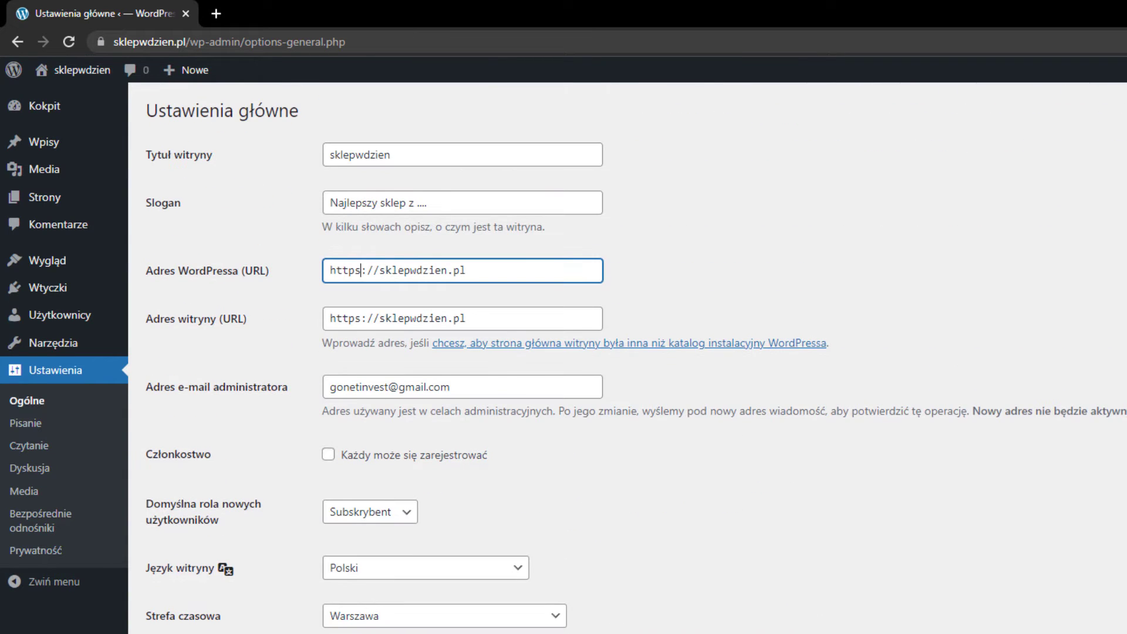
scroll(337, 376, "down", 2)
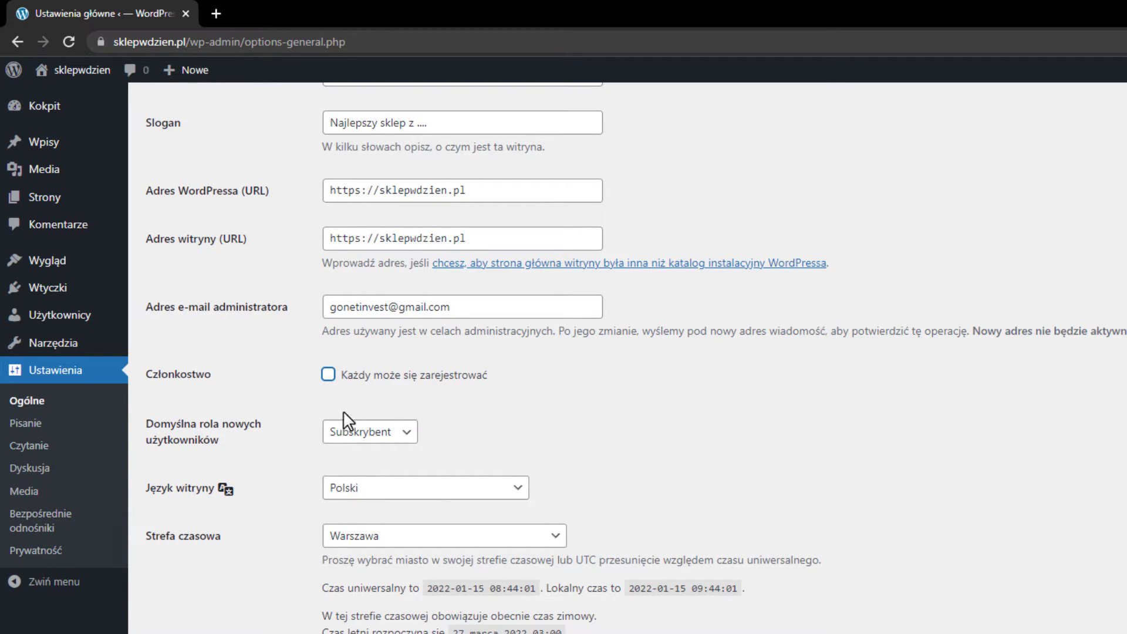
left_click(549, 389)
scroll(410, 323, "down", 1)
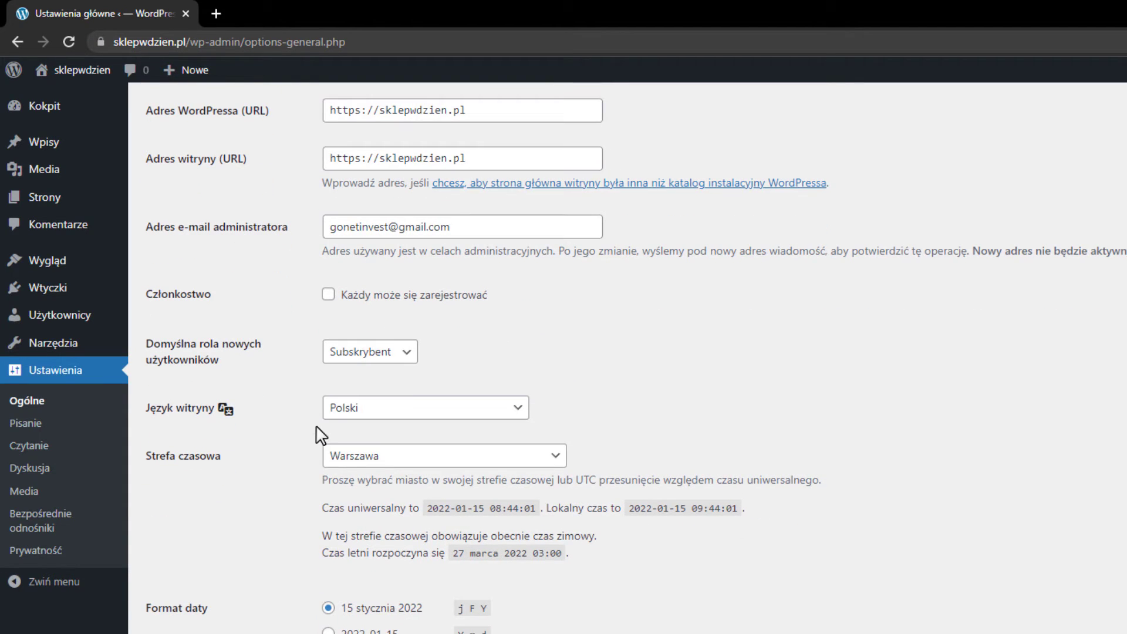
scroll(365, 405, "down", 1)
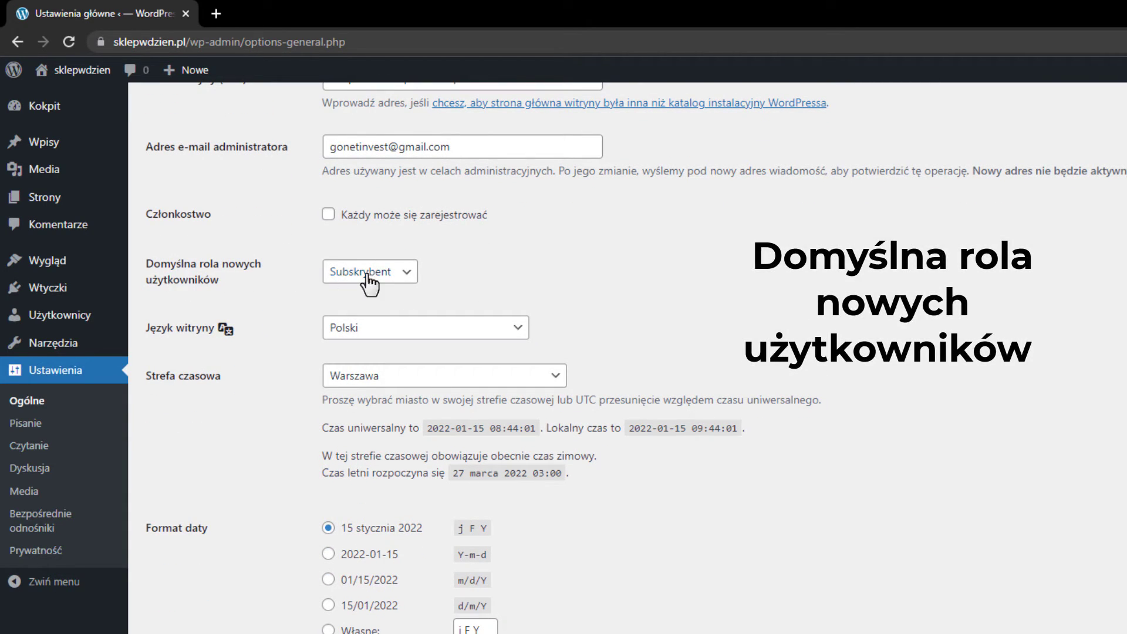
scroll(607, 341, "down", 2)
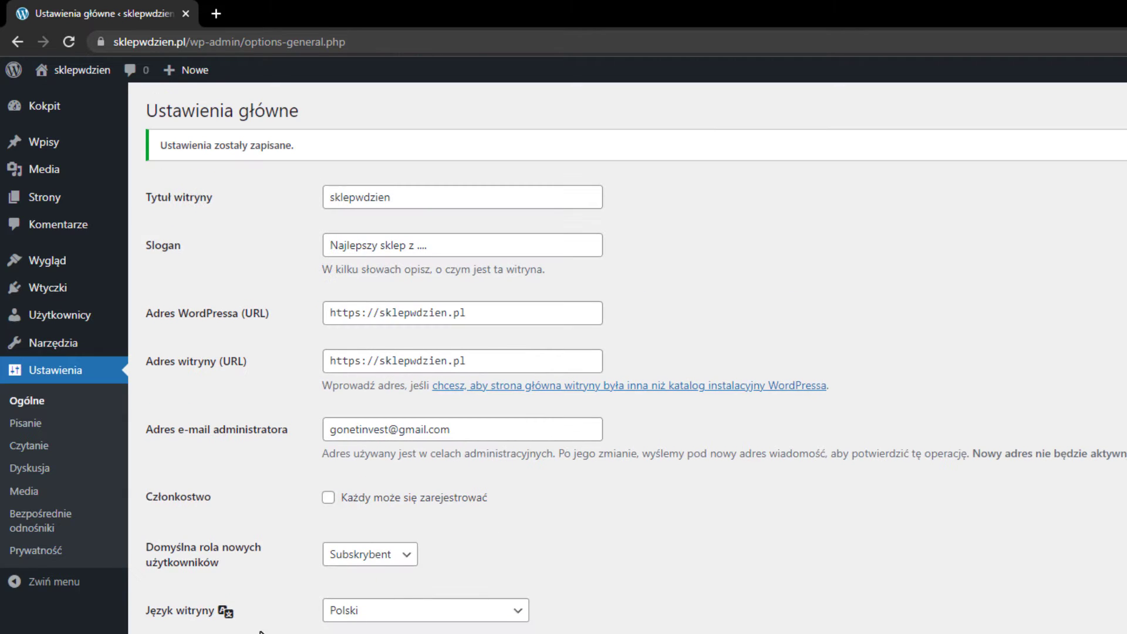
In Reading settings, untick 'Proś wyszukiwarki o nieindeksowanie tej witryny' and save.
left_click(24, 424)
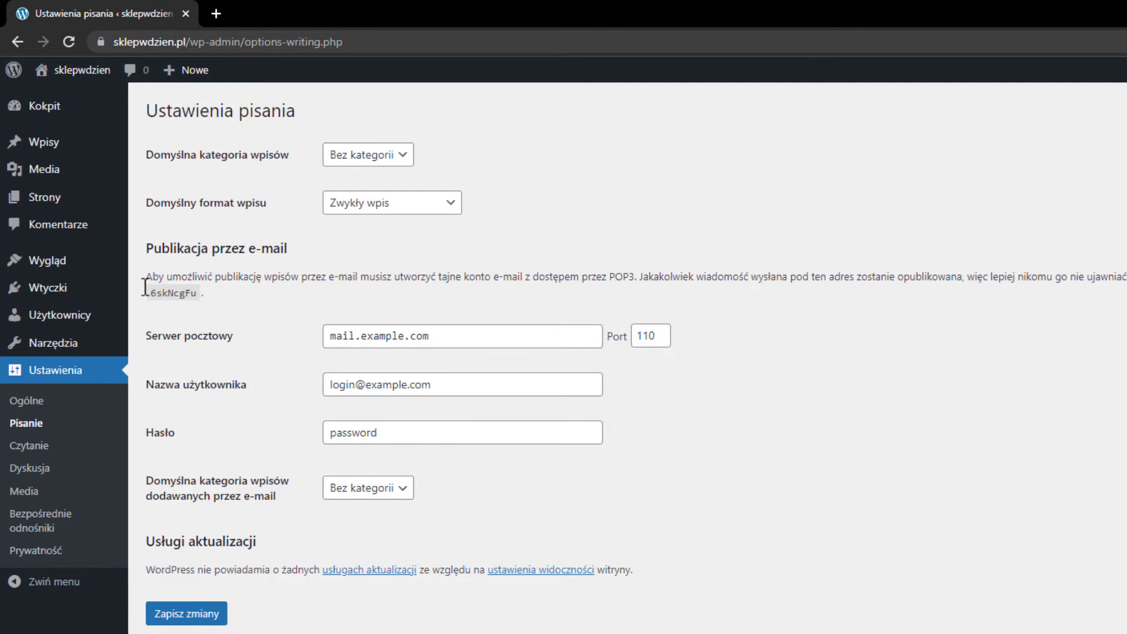
left_click(36, 451)
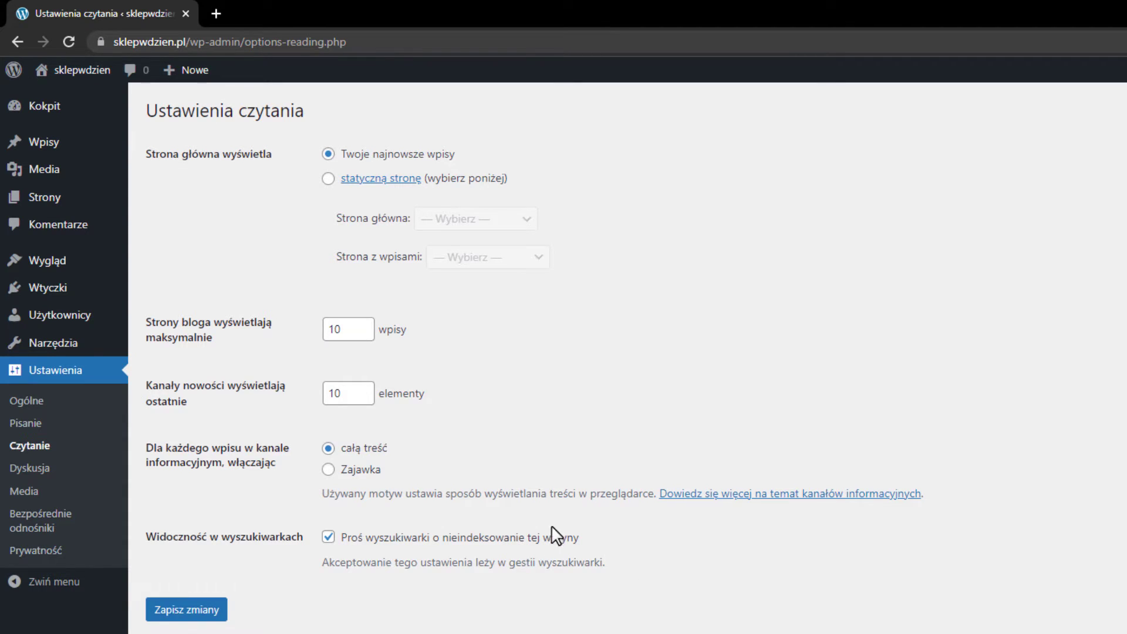
left_click(327, 538)
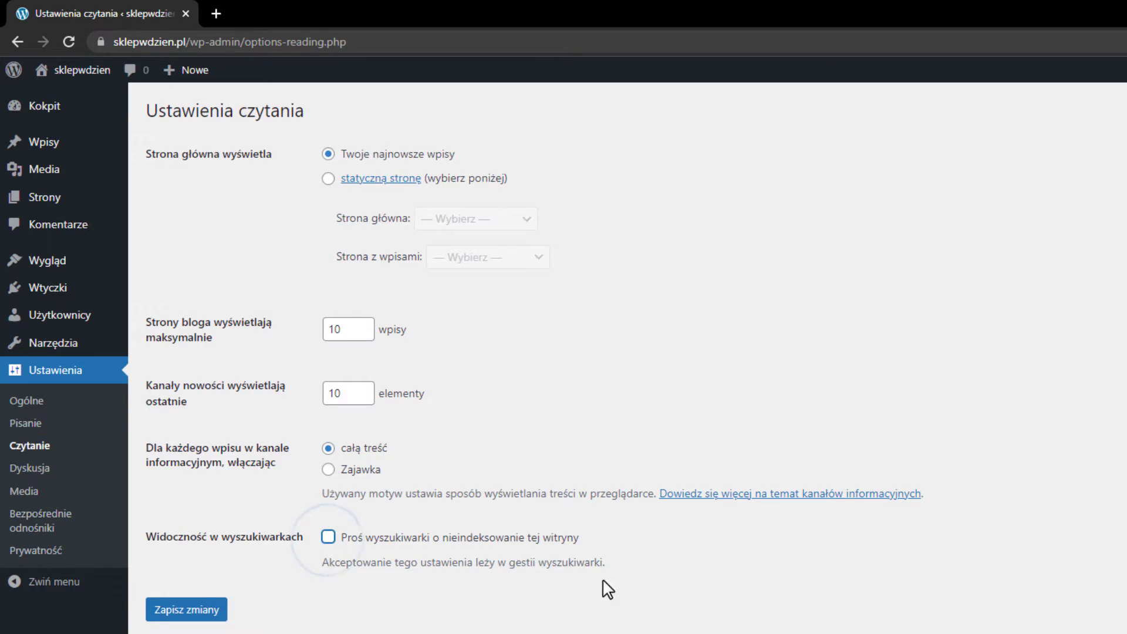
left_click(215, 608)
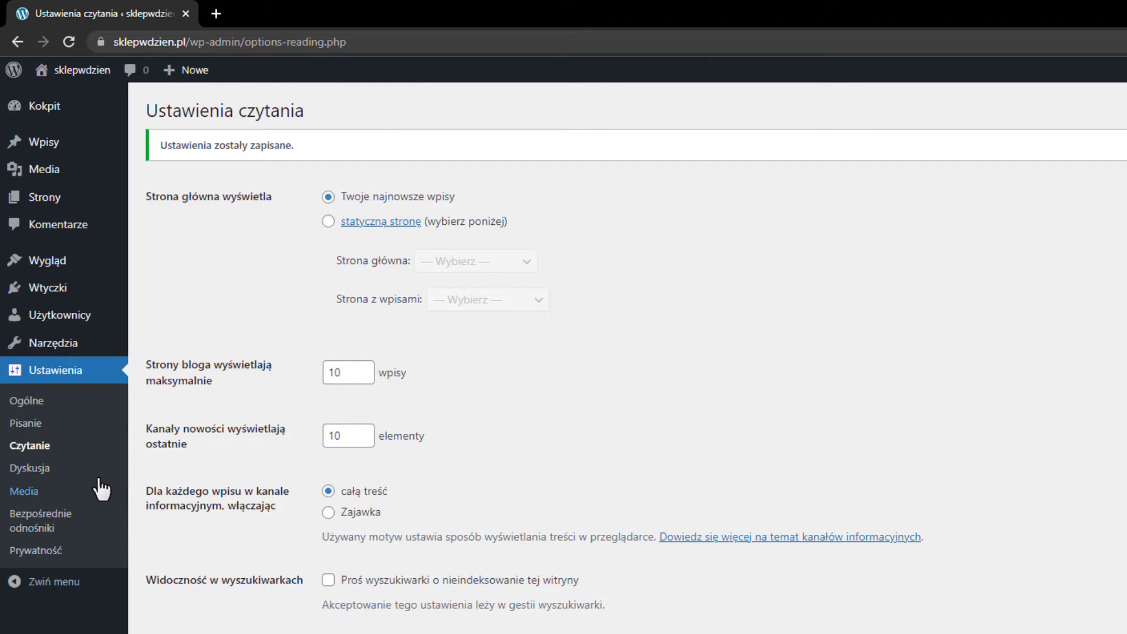
left_click(35, 468)
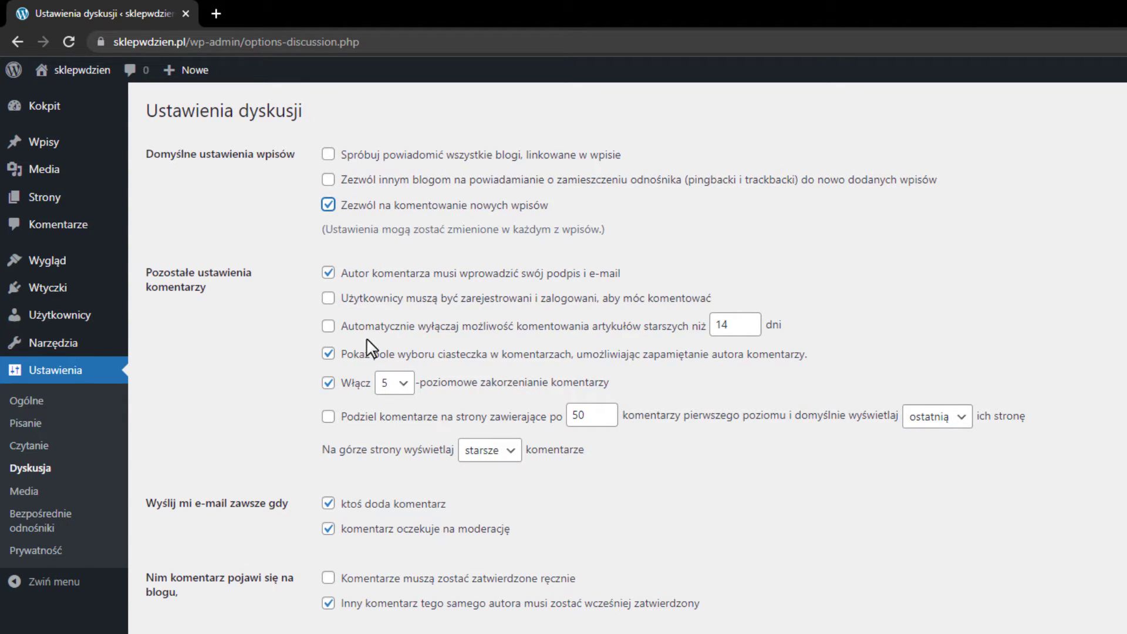
Turn off comments on new posts, require login to comment, and hold comments with 1 link.
left_click(345, 211)
left_click(329, 299)
scroll(678, 311, "down", 3)
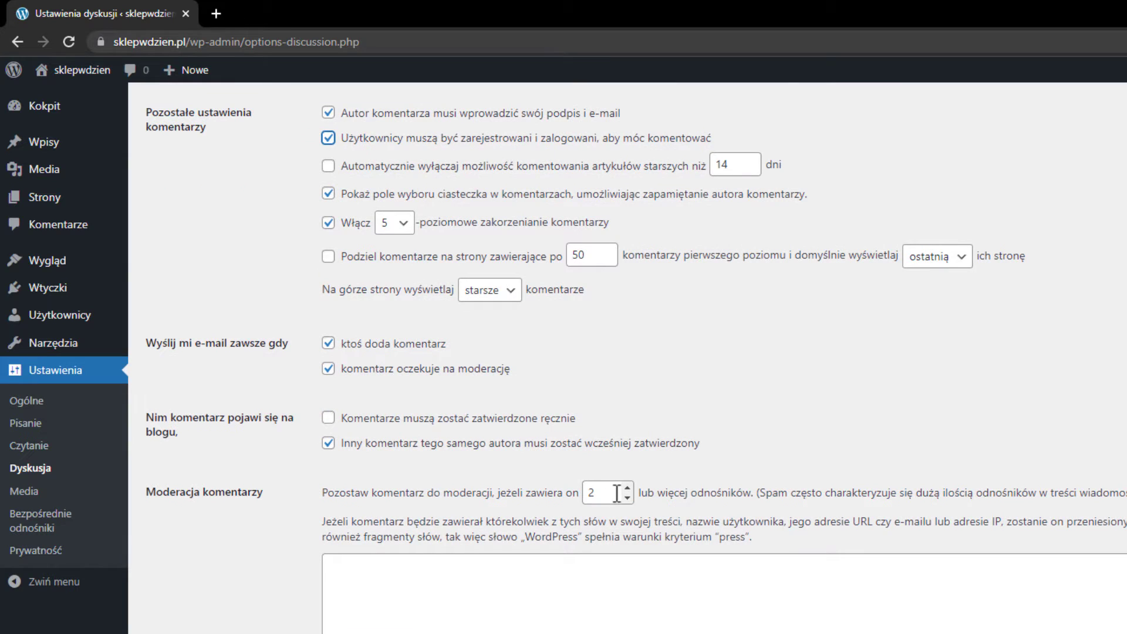
left_click(627, 497)
Require manual approval of every comment and stop showing avatars.
scroll(646, 408, "down", 1)
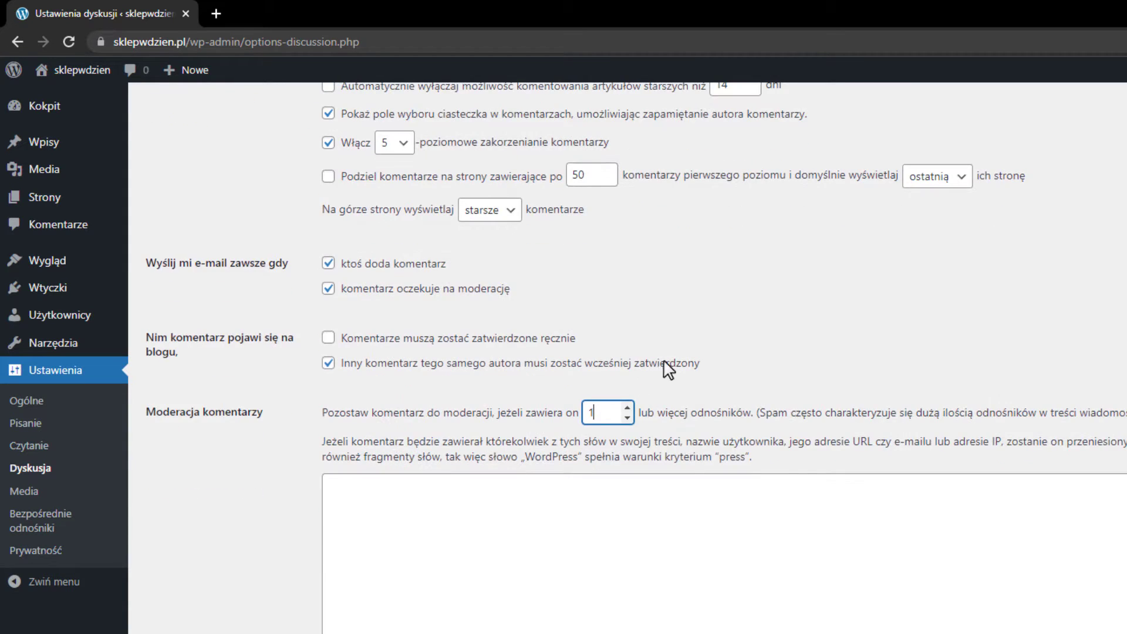
left_click(328, 338)
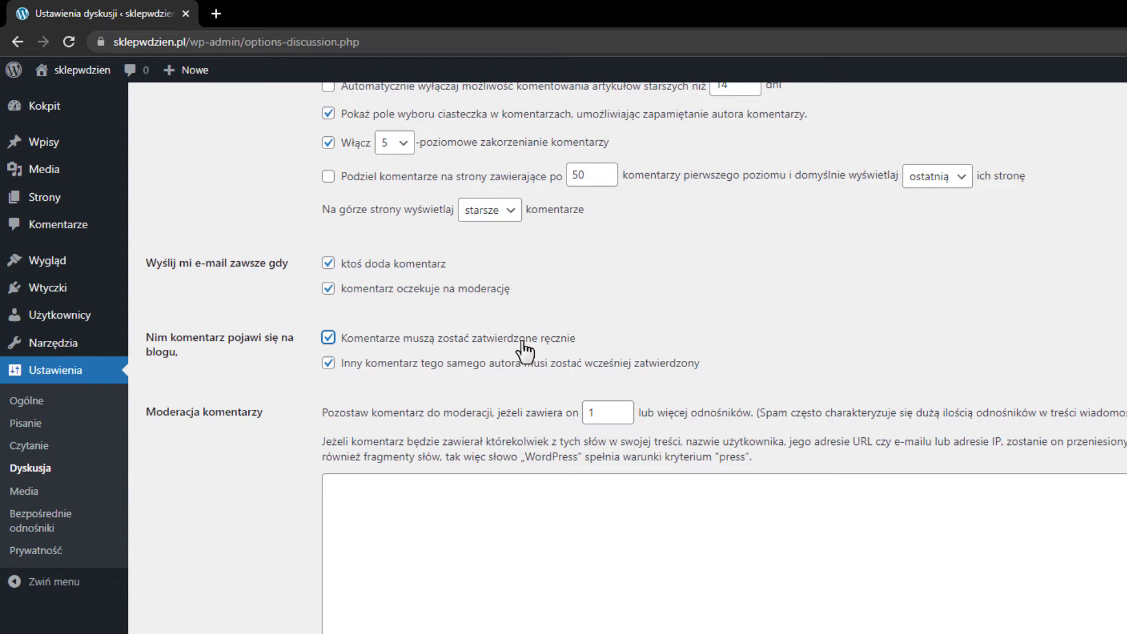
scroll(546, 254, "down", 10)
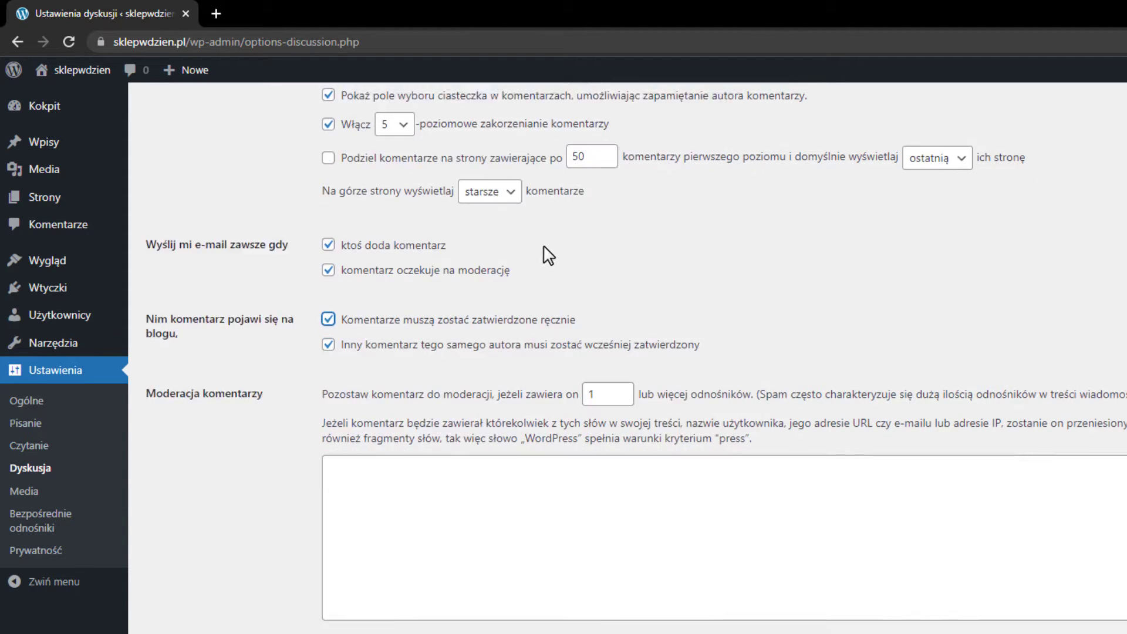
scroll(479, 349, "down", 2)
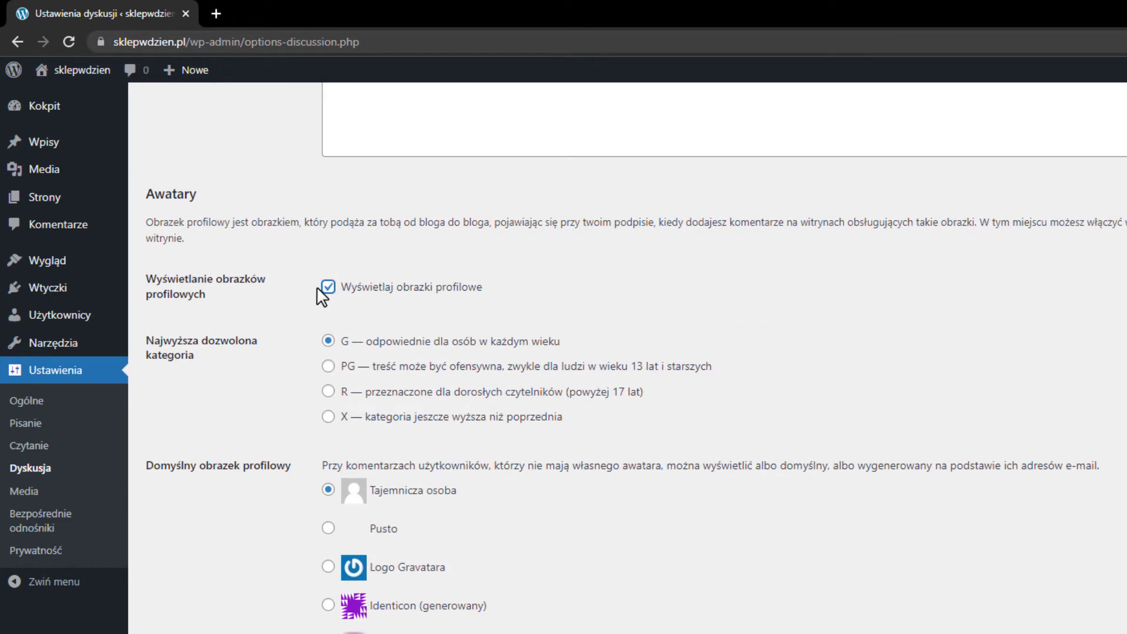
left_click(370, 297)
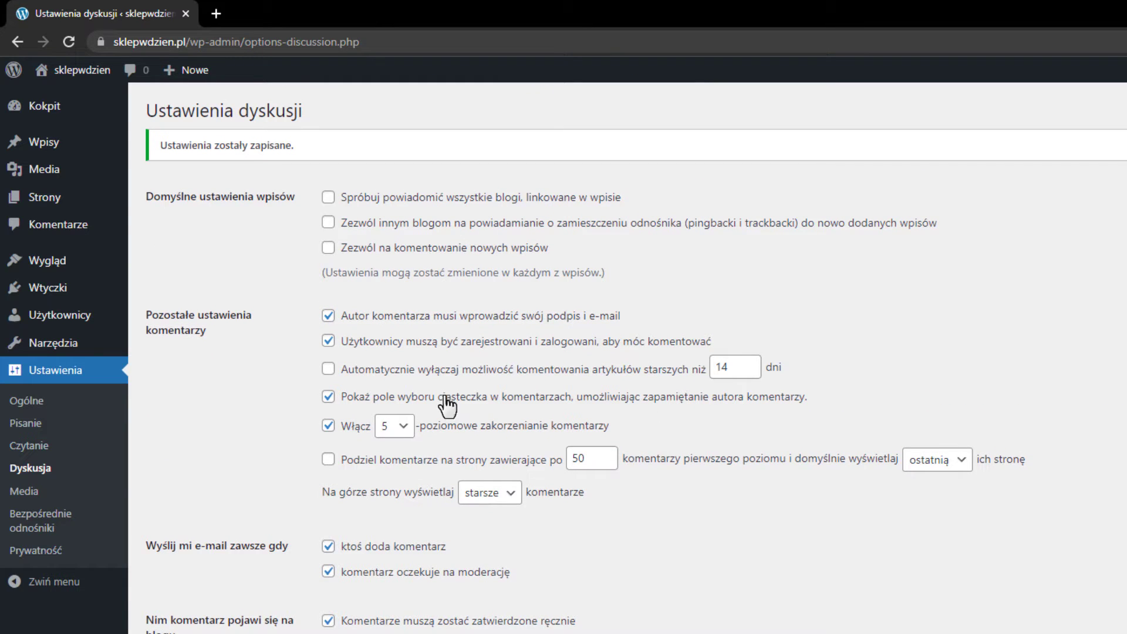
left_click(26, 493)
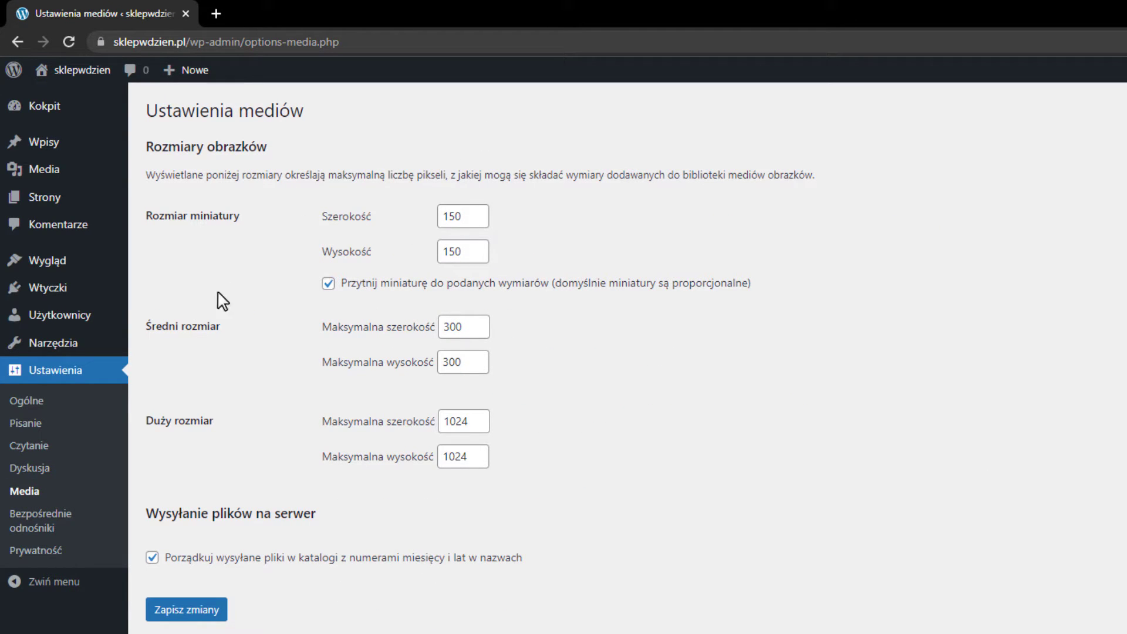
Set the permalink structure to 'Nazwa wpisu' and save it.
left_click(46, 531)
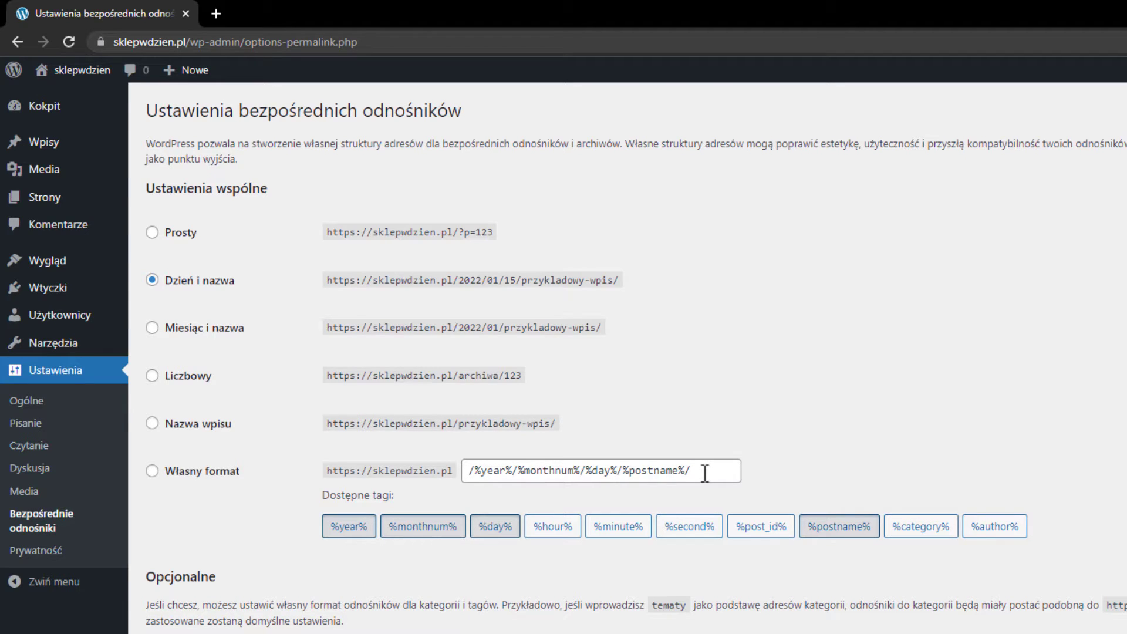
left_click(194, 433)
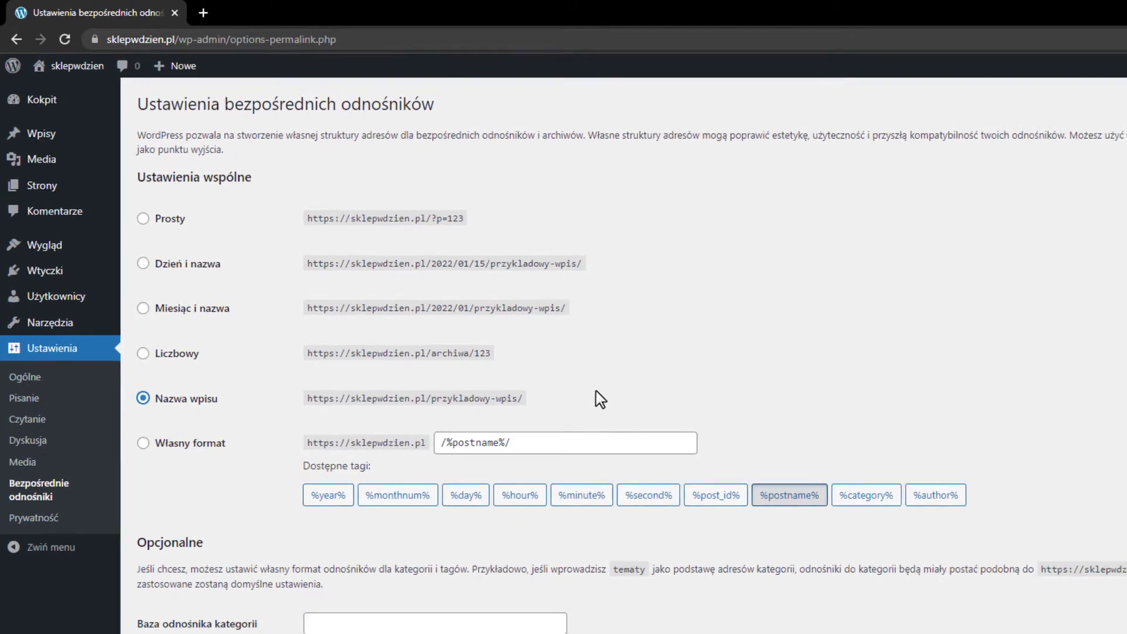
left_click(147, 565)
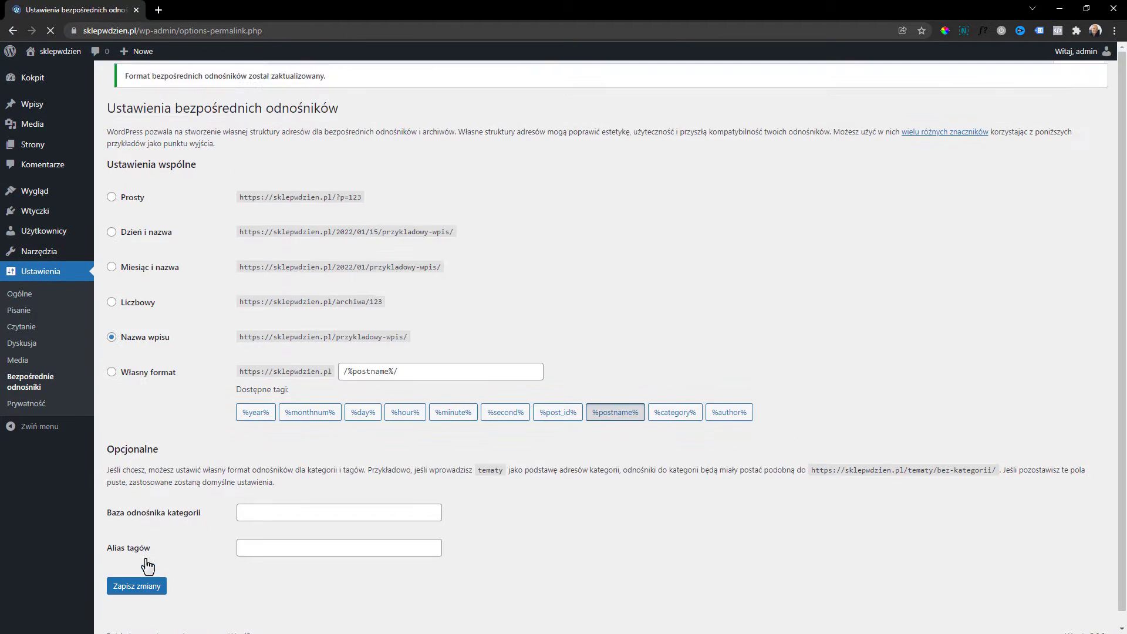
left_click(31, 405)
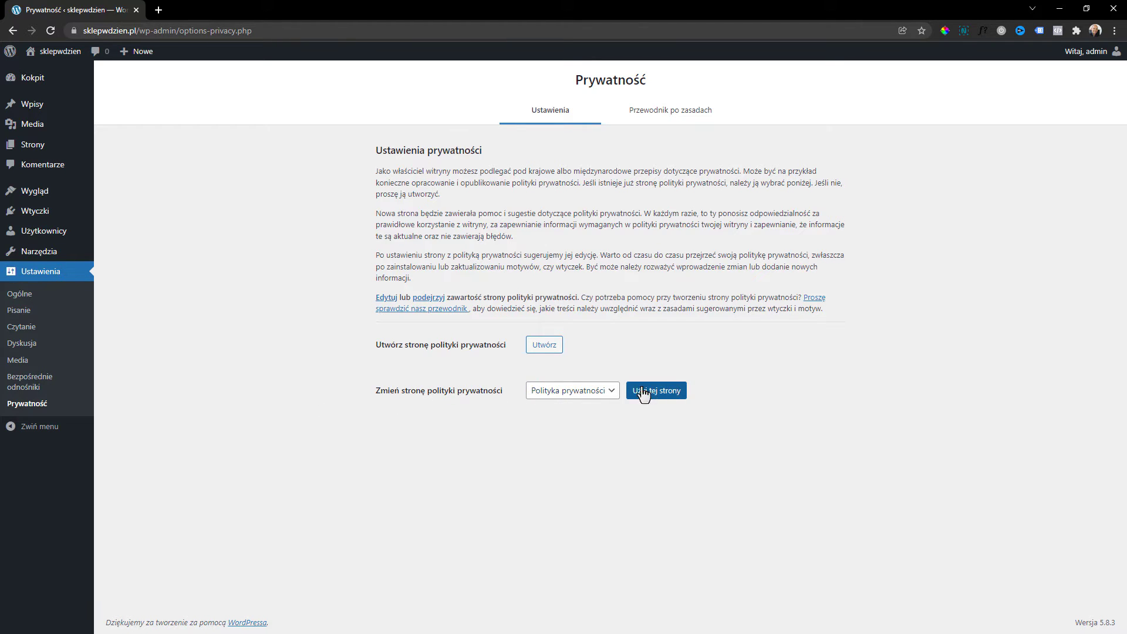
Open Strony to list the Polityka prywatności draft and Przykładowa strona.
mouse_move(40, 147)
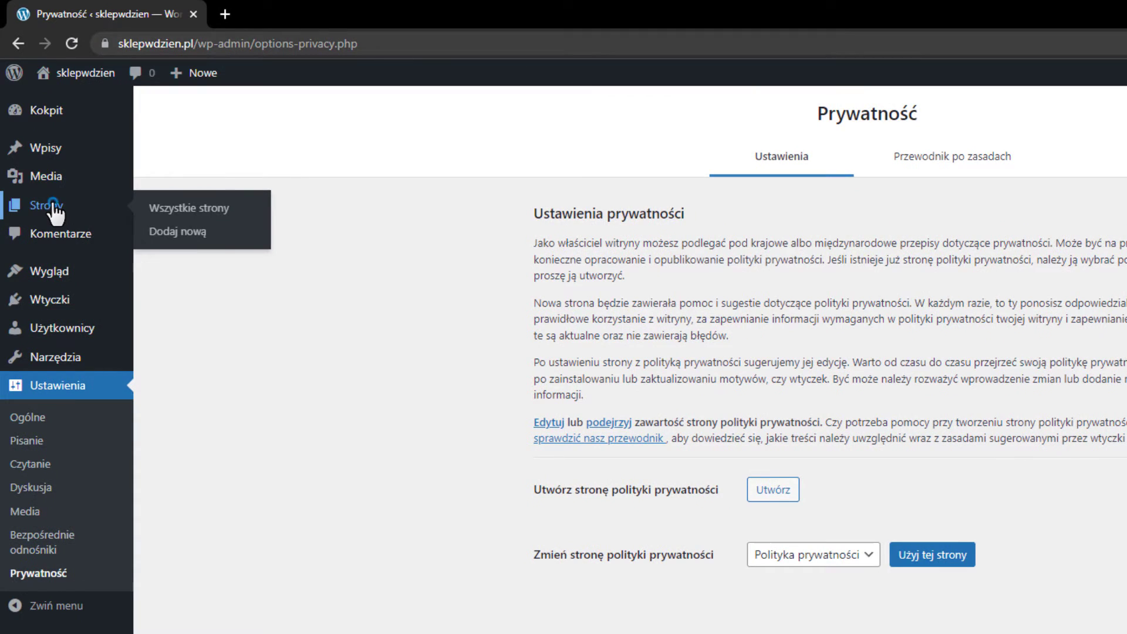
left_click(52, 205)
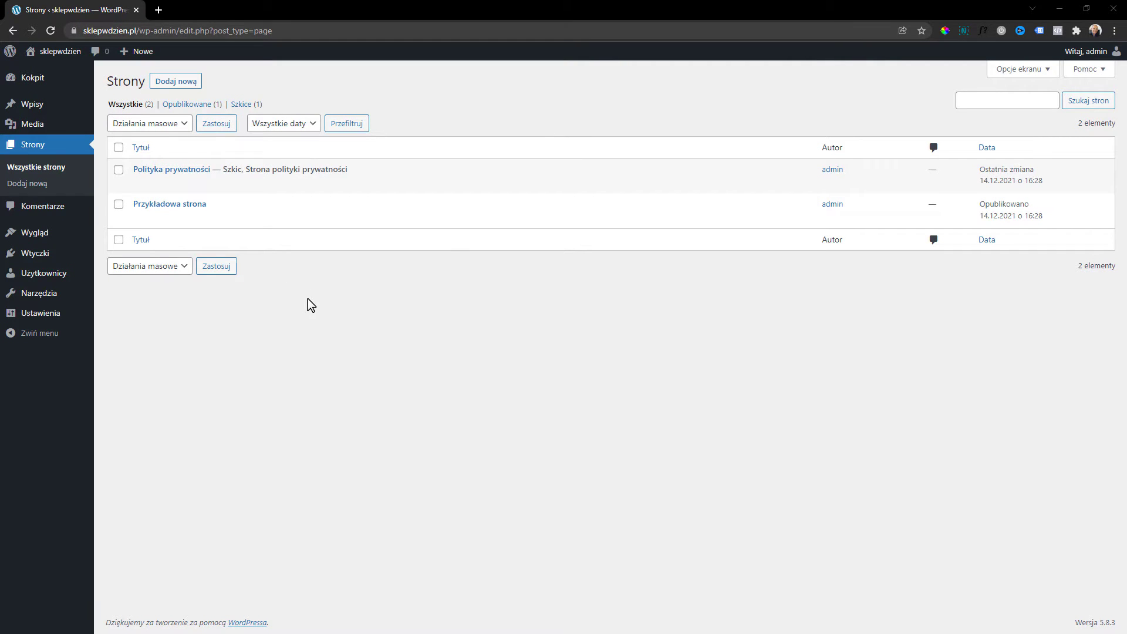
Delete the Twenty Nineteen theme and then the Twenty Twenty theme from the installed themes.
mouse_move(32, 236)
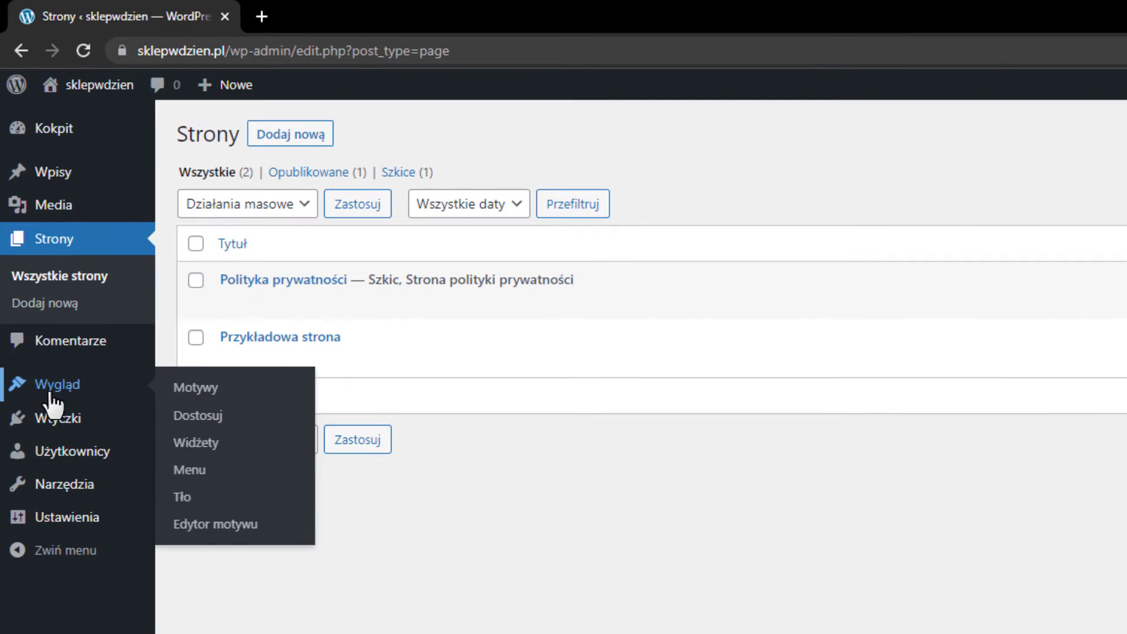
left_click(210, 392)
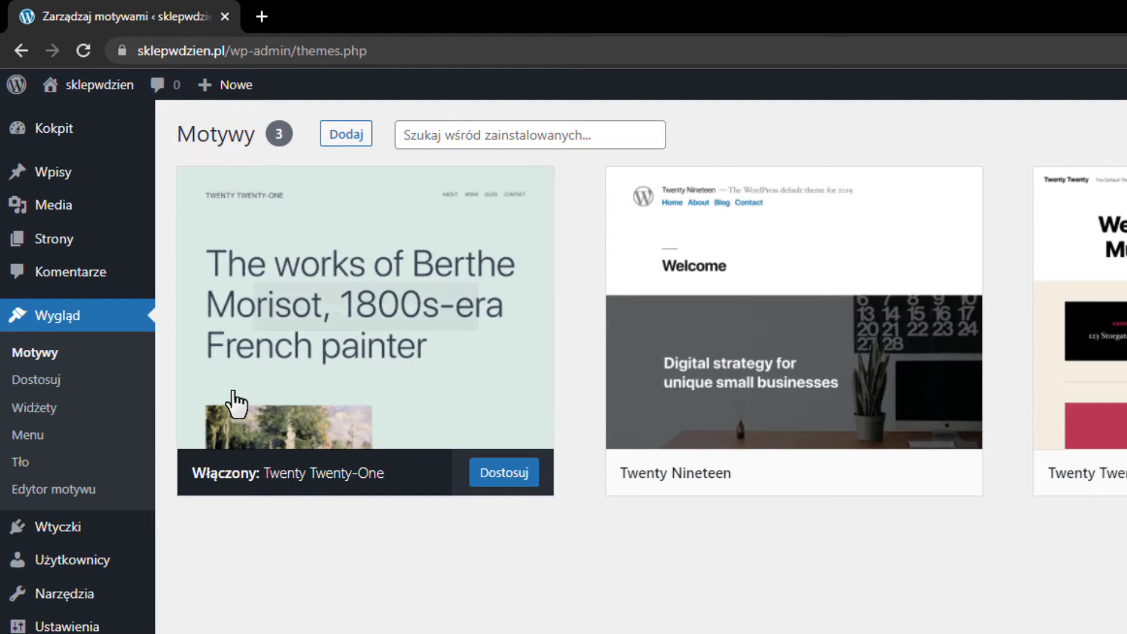
mouse_move(891, 303)
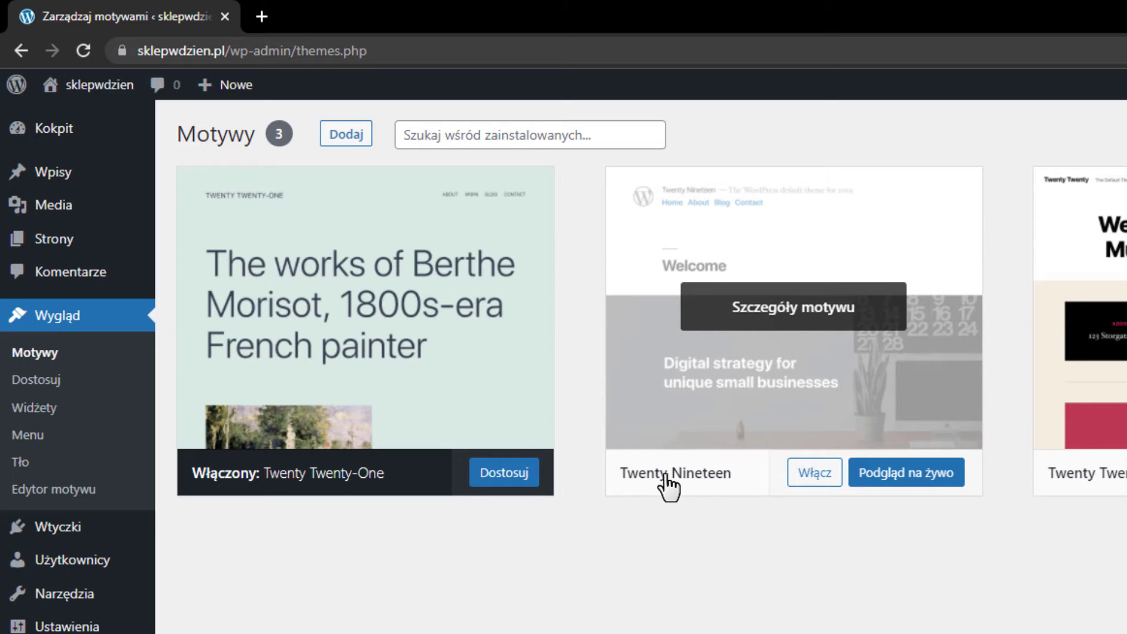
left_click(811, 385)
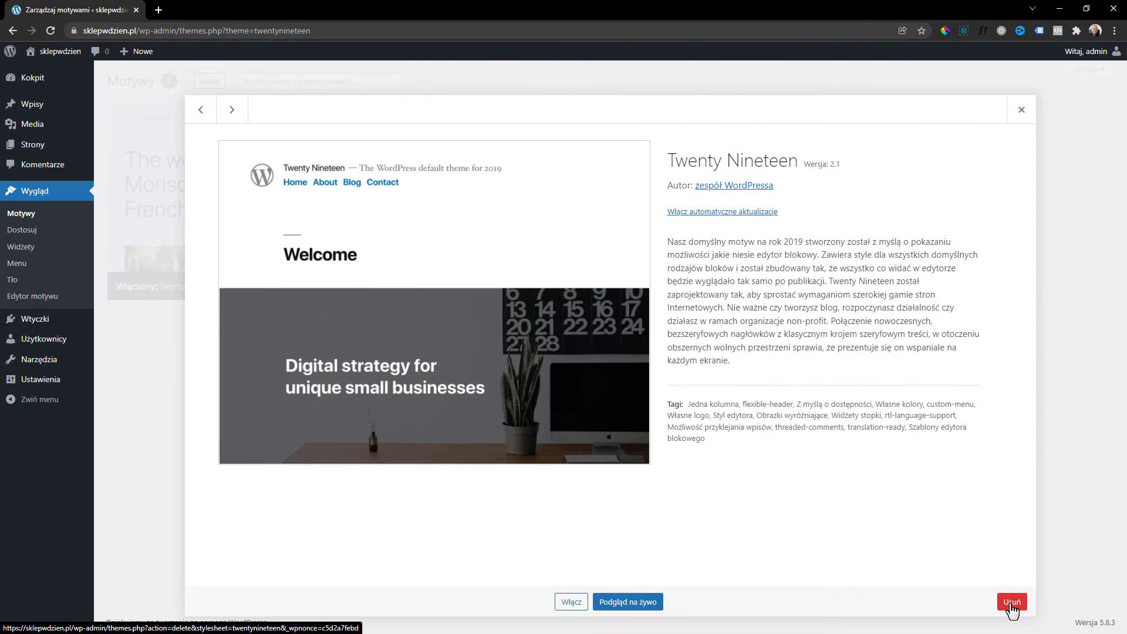
left_click(1012, 611)
left_click(612, 122)
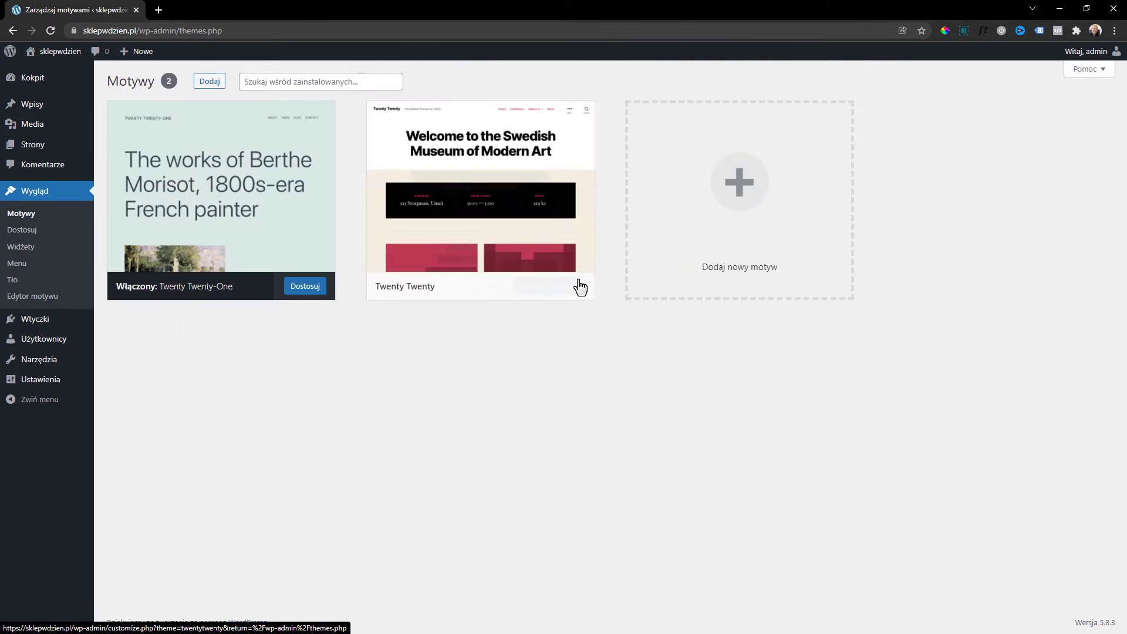
left_click(512, 213)
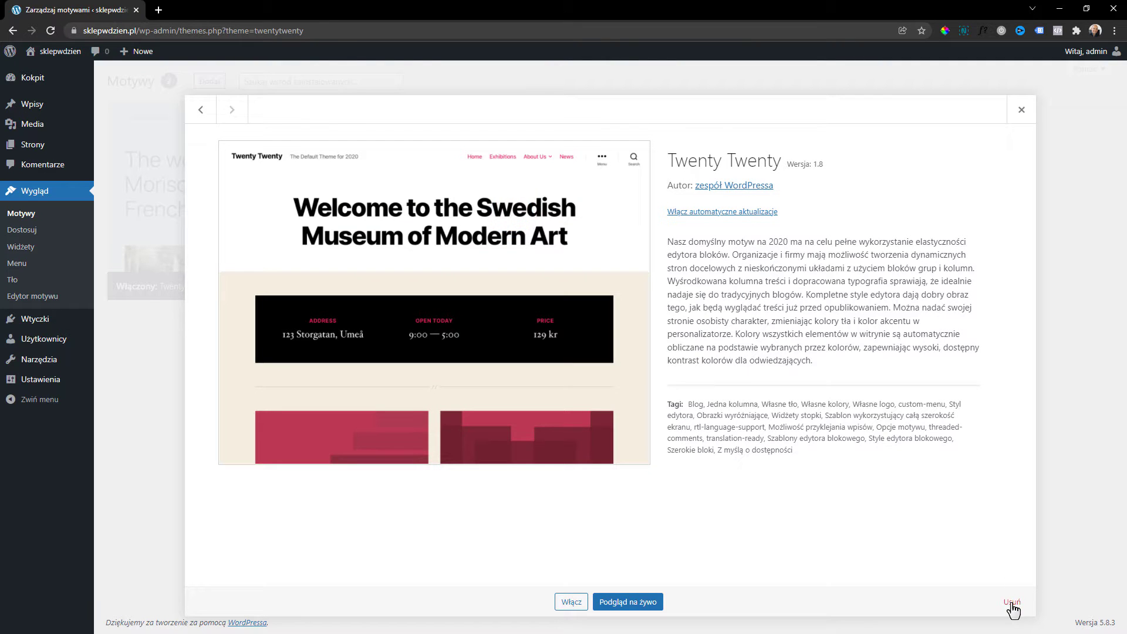
left_click(1013, 605)
left_click(615, 119)
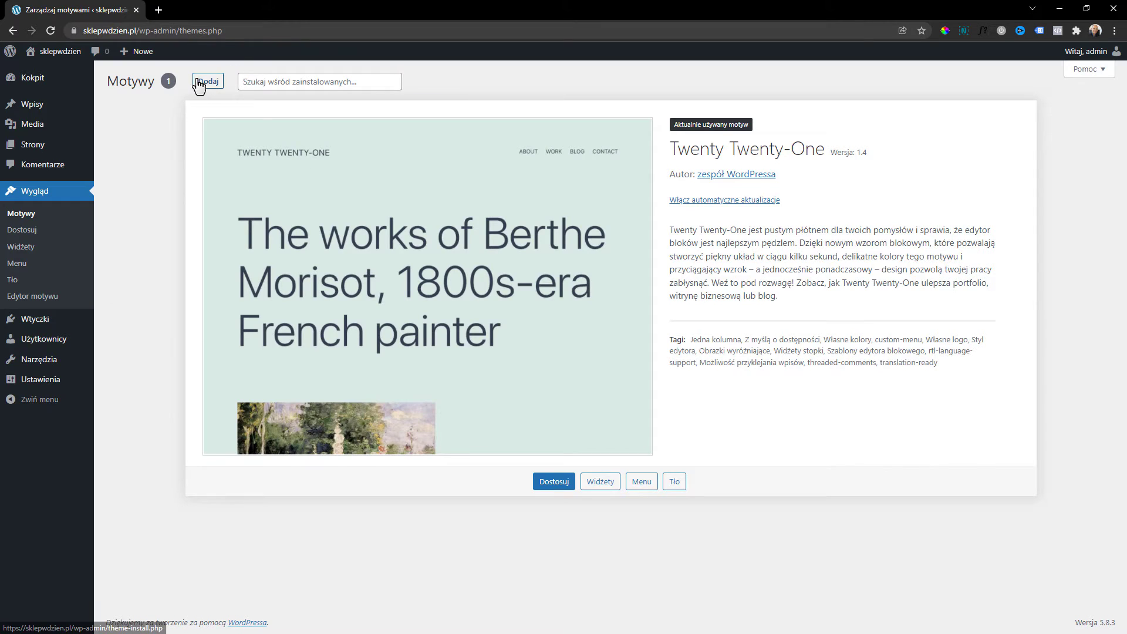
left_click(206, 82)
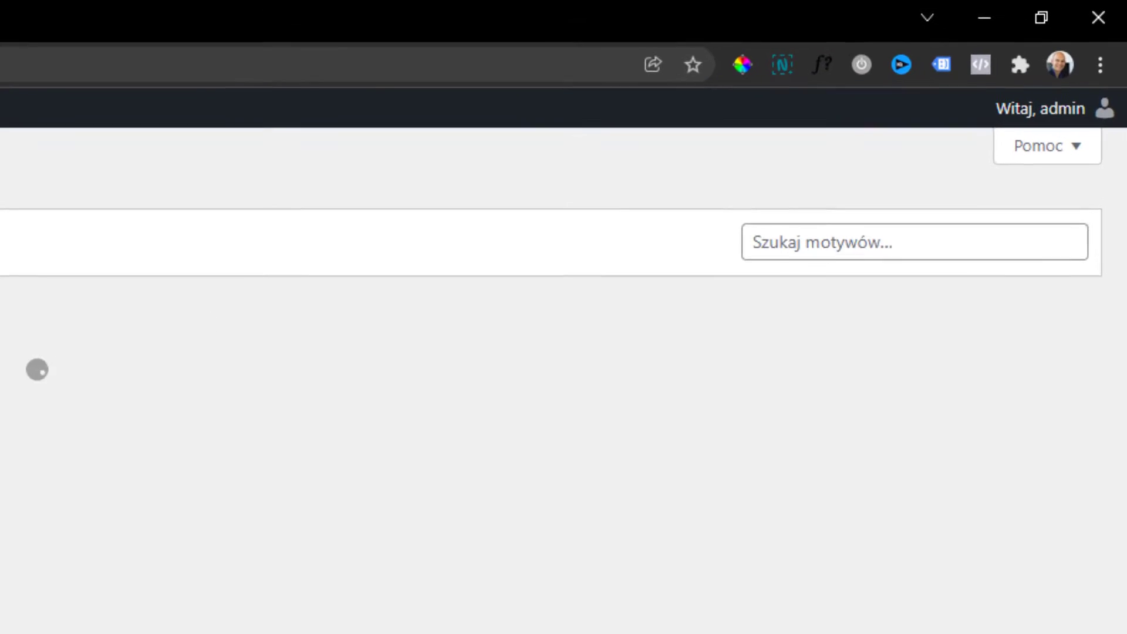
Search the theme directory for 'kade', then install and activate the Kadence theme.
left_click(1004, 149)
type("k")
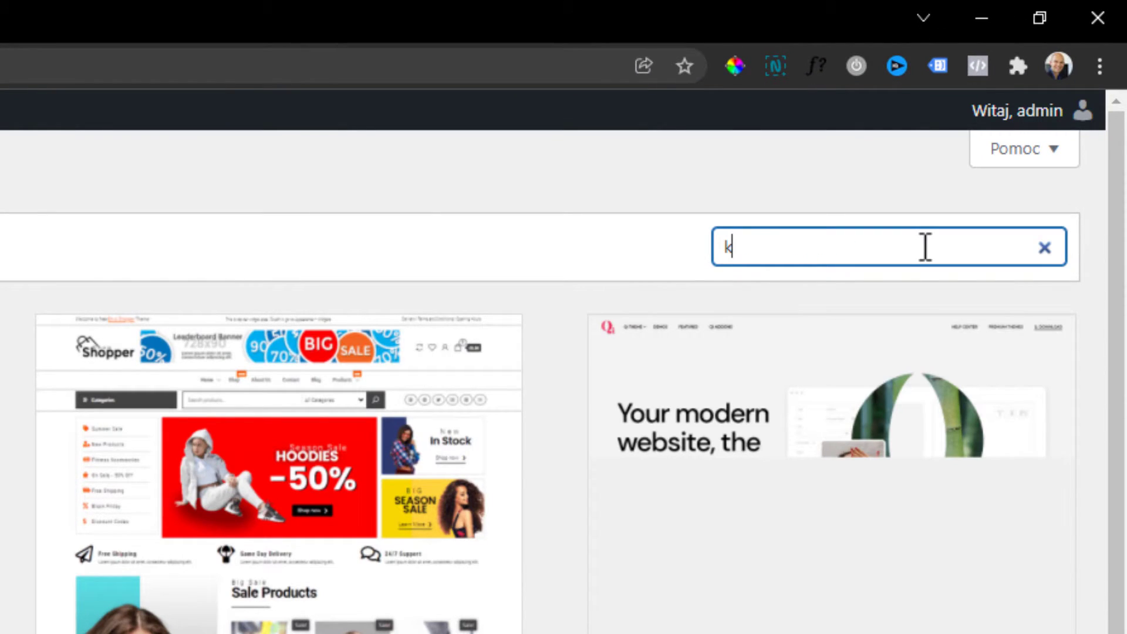
type("adence")
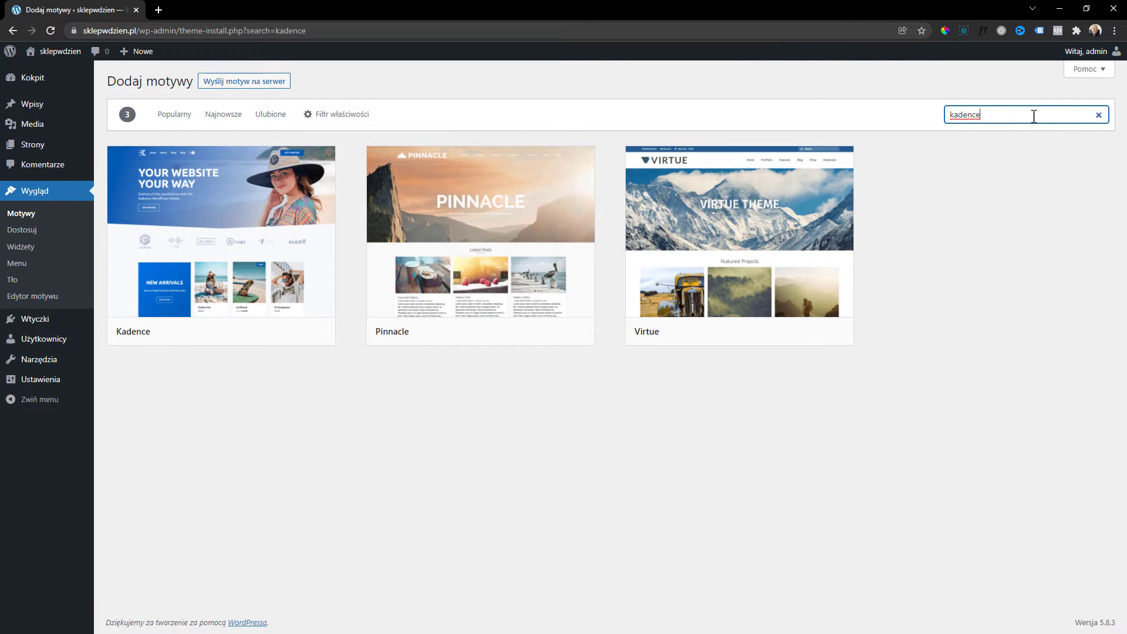
mouse_move(258, 338)
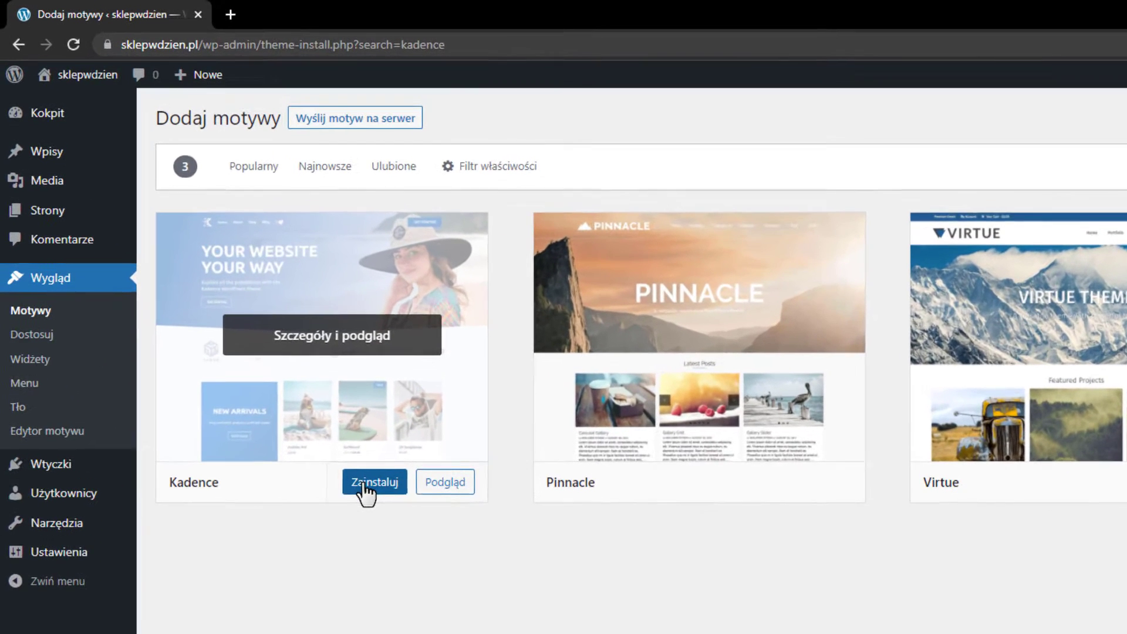
left_click(364, 487)
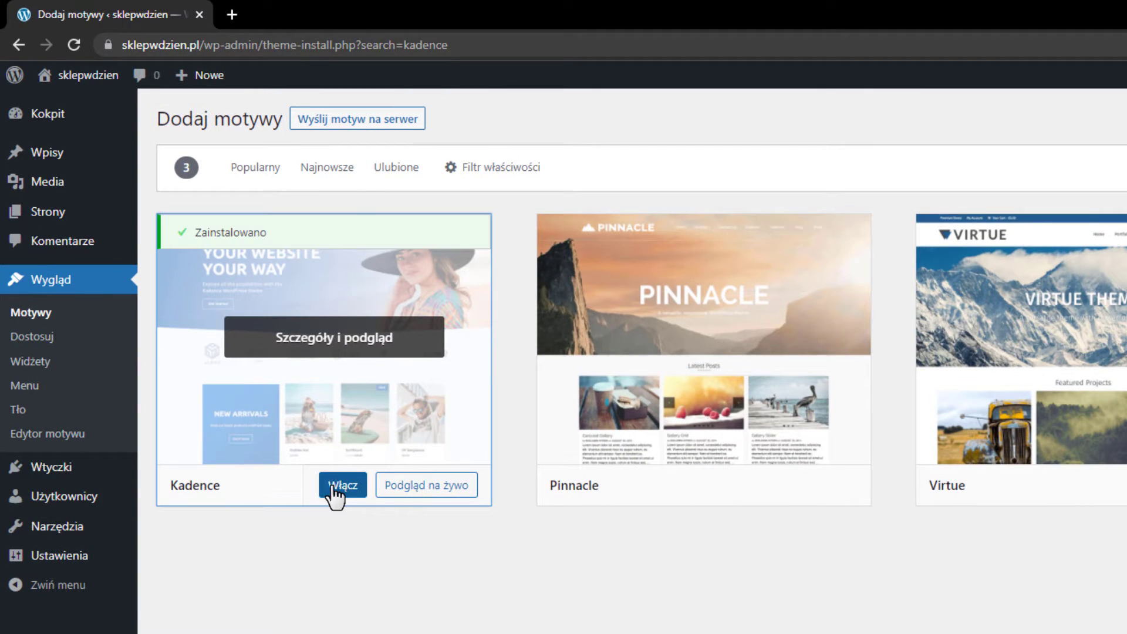
left_click(336, 491)
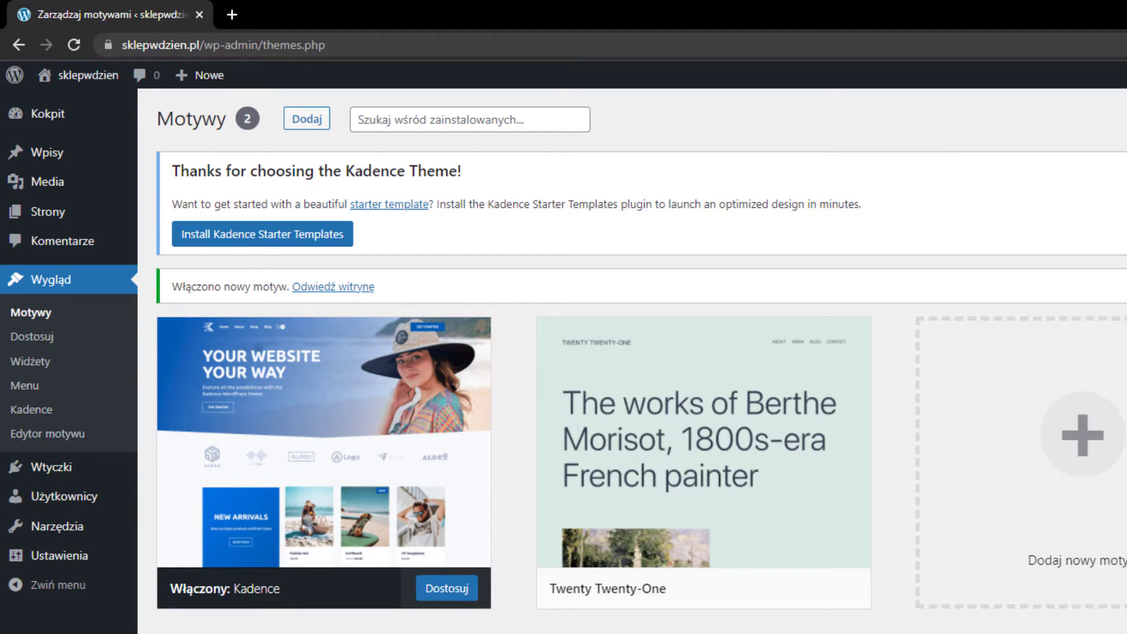
Dismiss the notices and install Kadence Starter Templates from the Kadence dashboard, choosing Gutenberg.
left_click(1126, 165)
left_click(1126, 167)
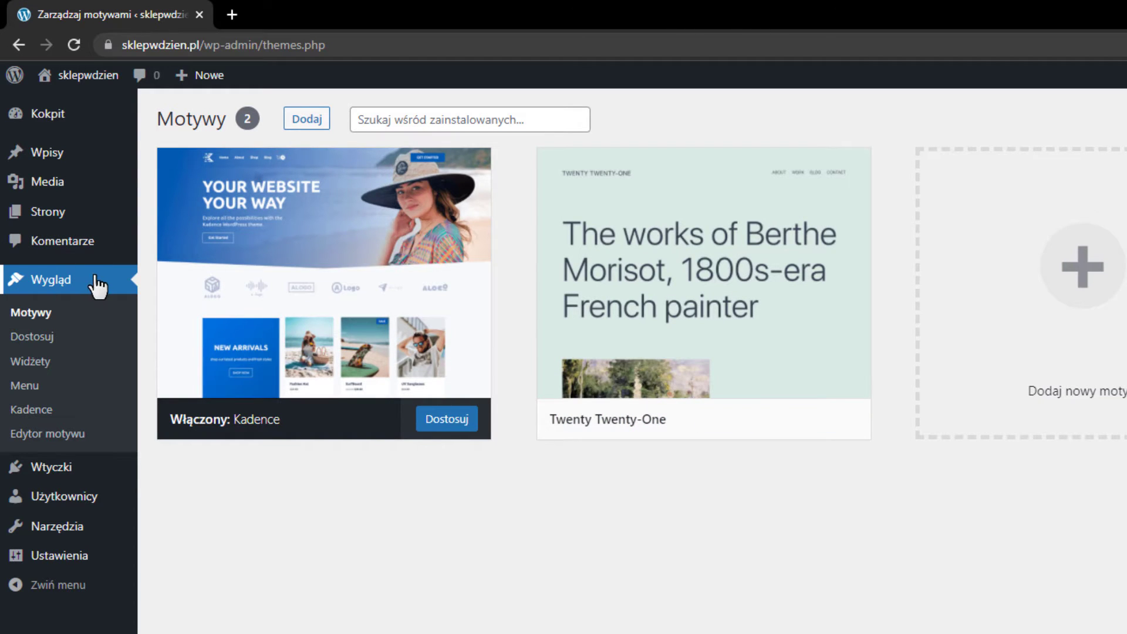
left_click(29, 411)
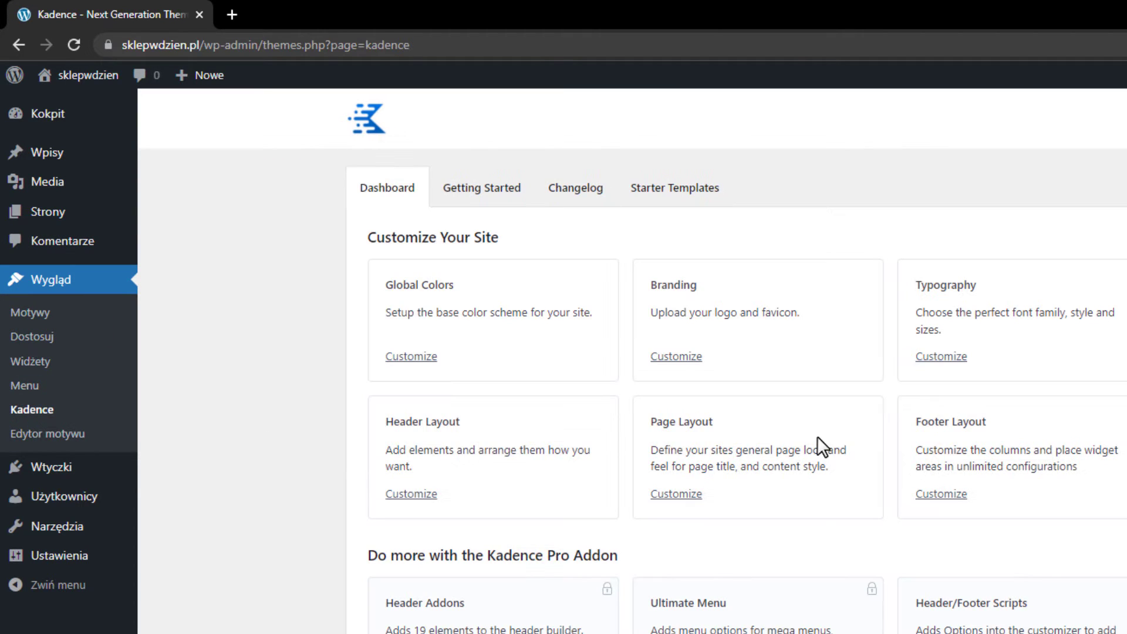
left_click(673, 192)
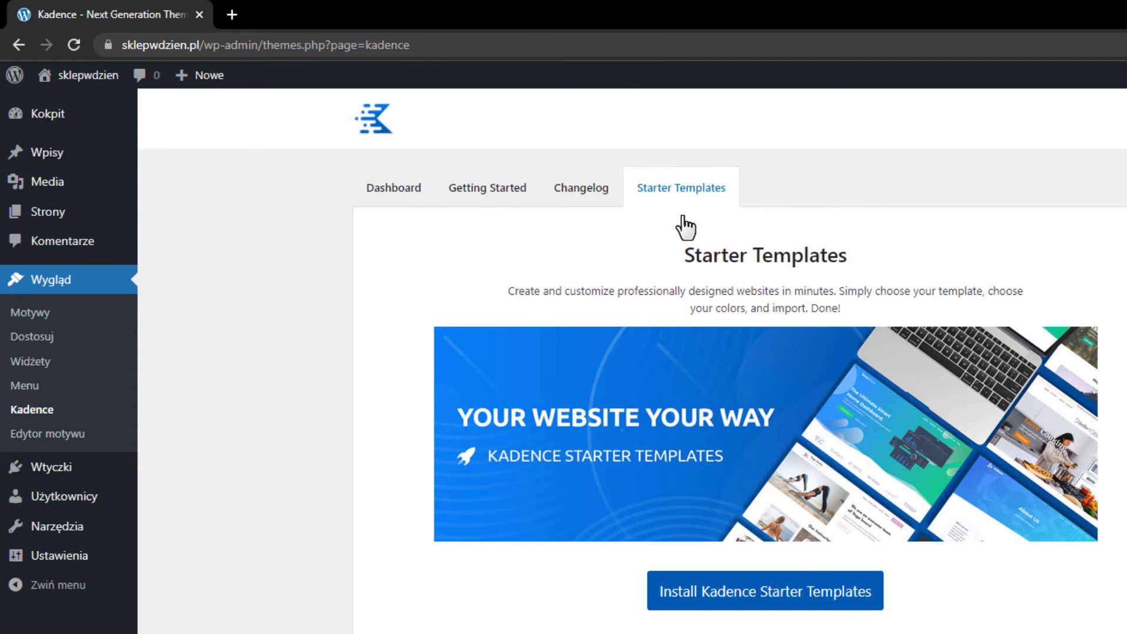
left_click(772, 594)
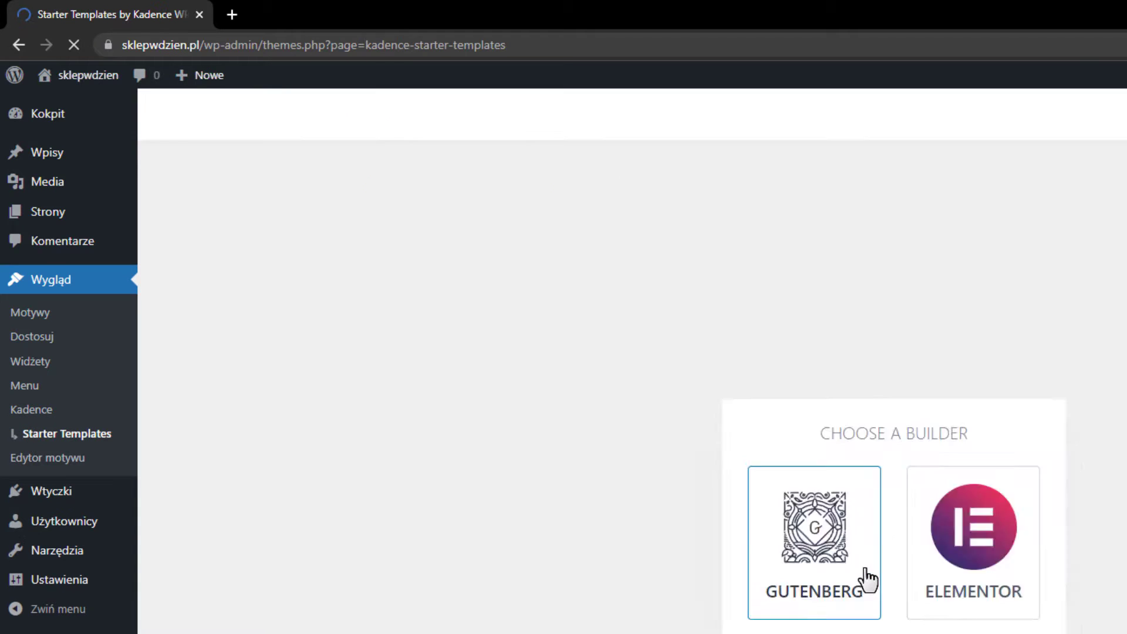
left_click(861, 578)
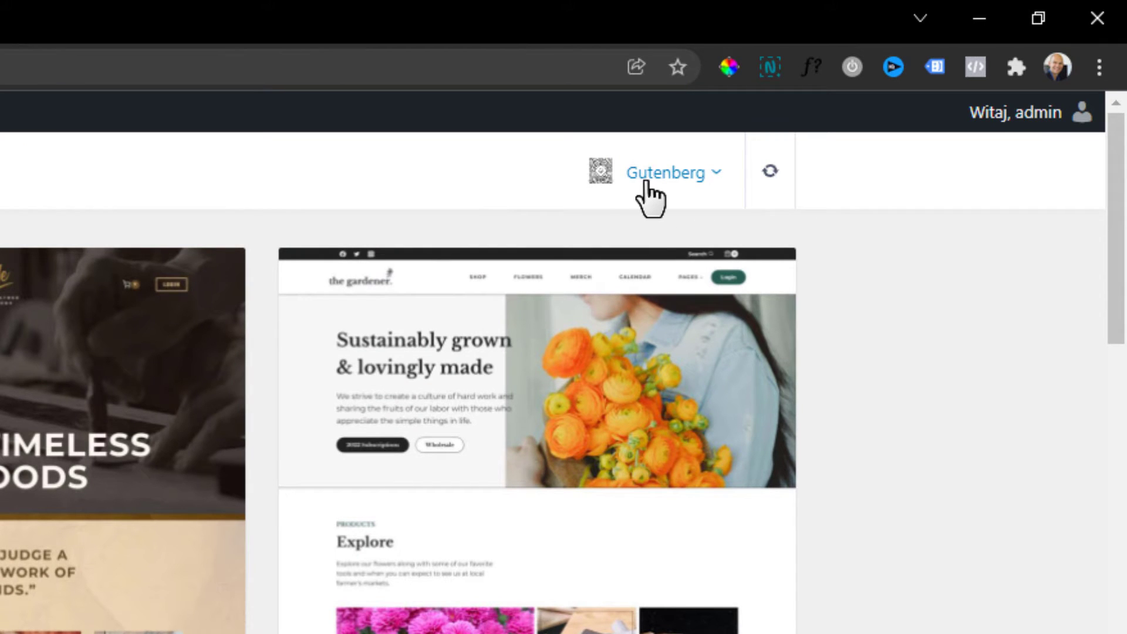
Switch the template builder to Elementor and scroll the grid down to Print Shop.
left_click(664, 182)
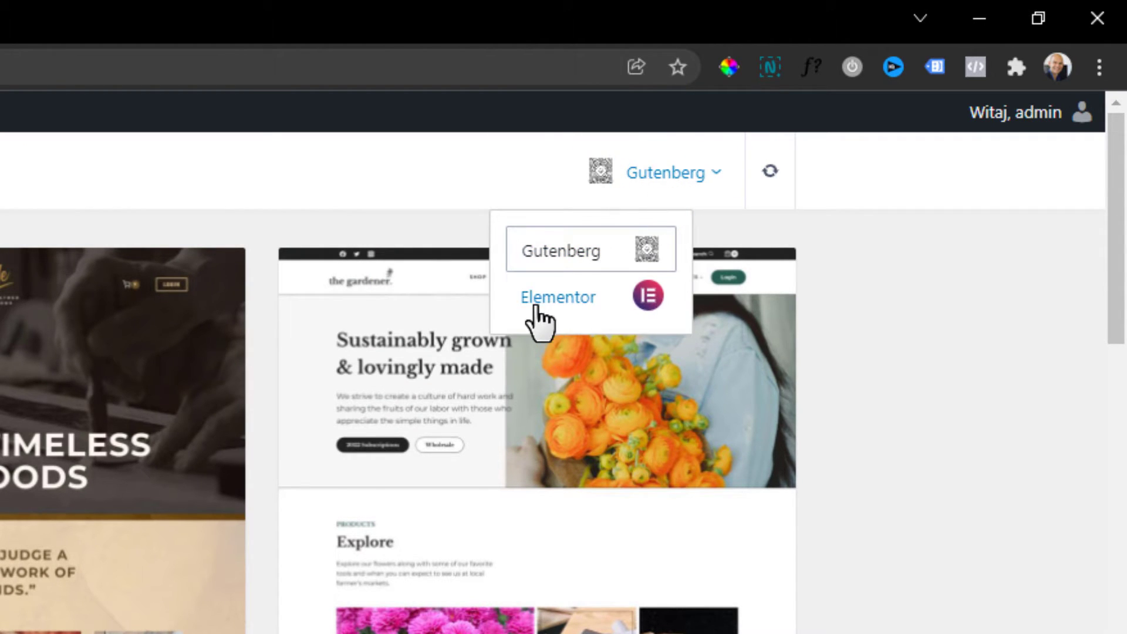
left_click(537, 307)
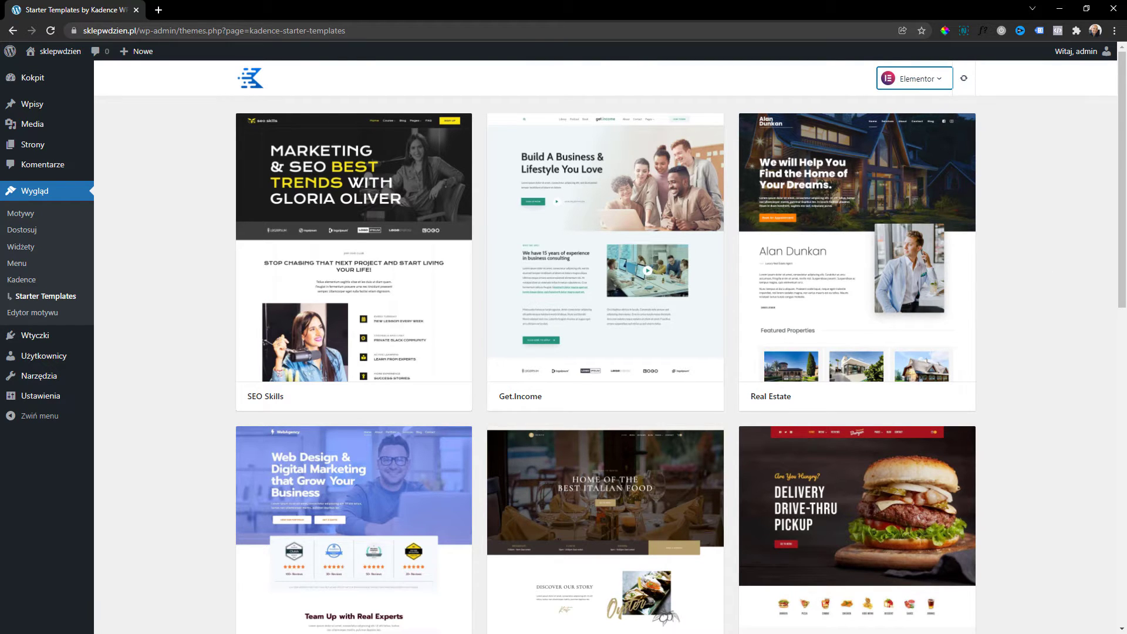
scroll(646, 183, "down", 3)
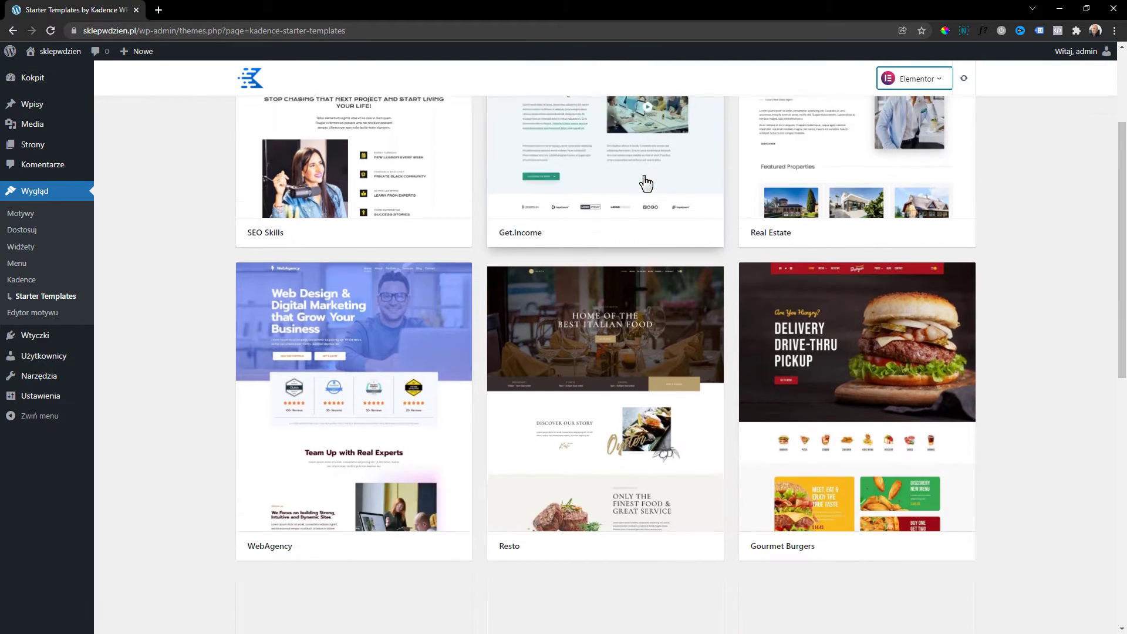
scroll(738, 373, "down", 3)
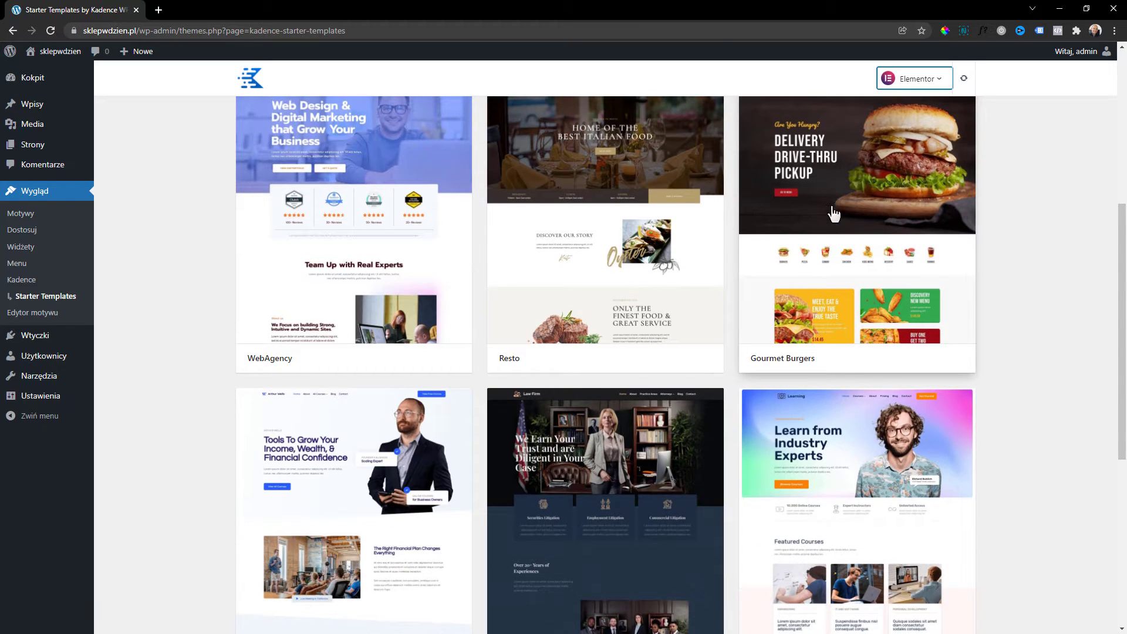
scroll(834, 214, "up", 1)
scroll(778, 202, "down", 4)
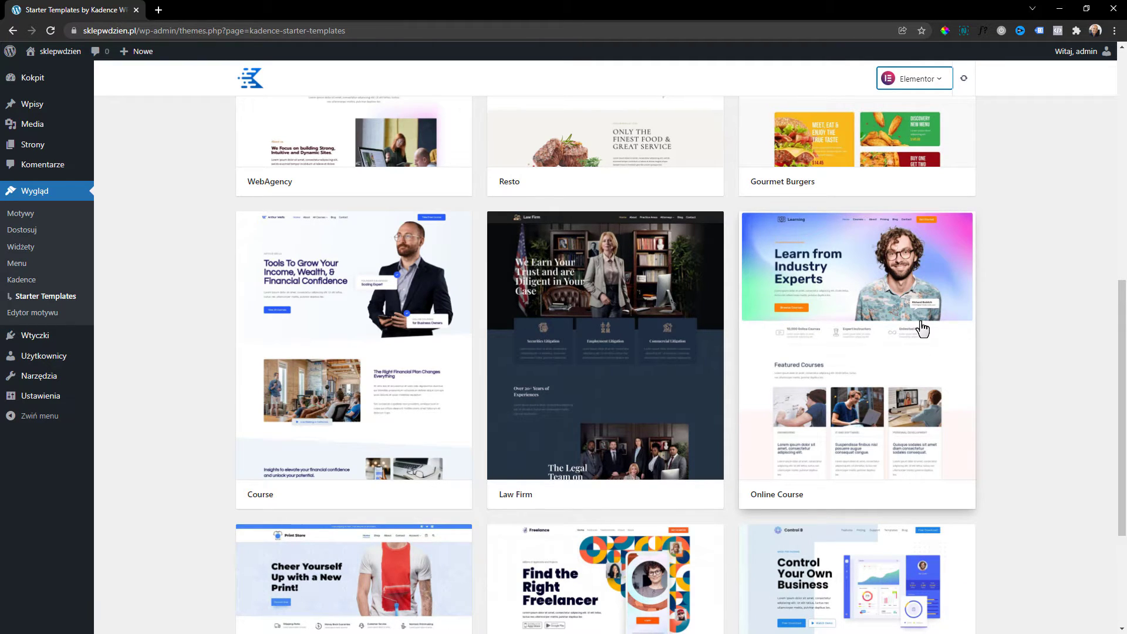
scroll(923, 328, "down", 3)
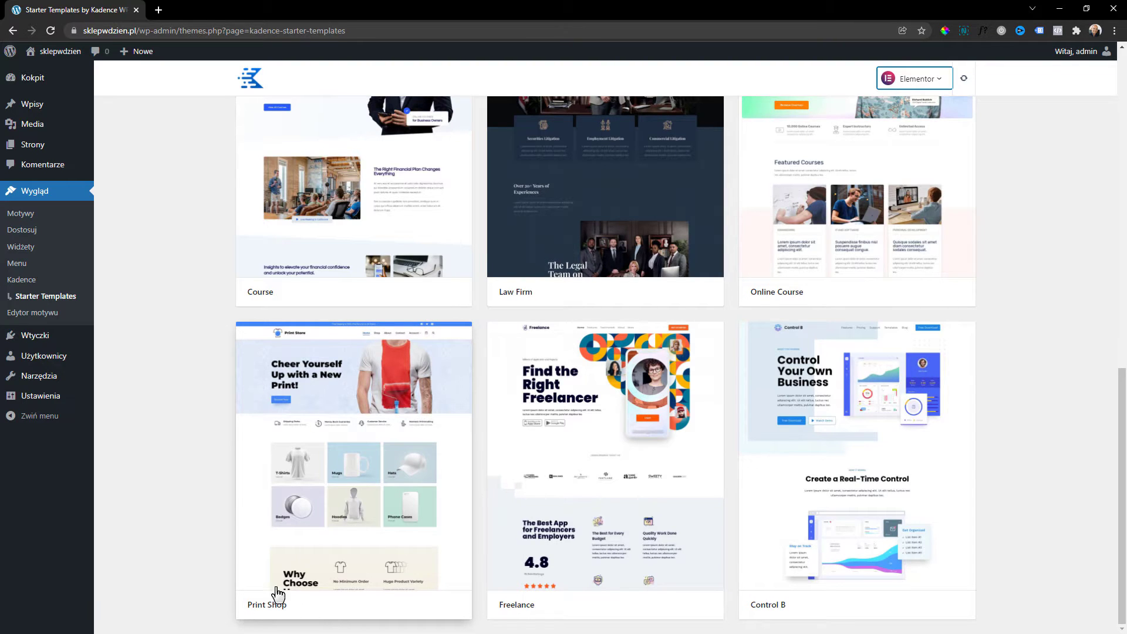
Open the Print Shop starter template and scroll through its preview.
left_click(371, 469)
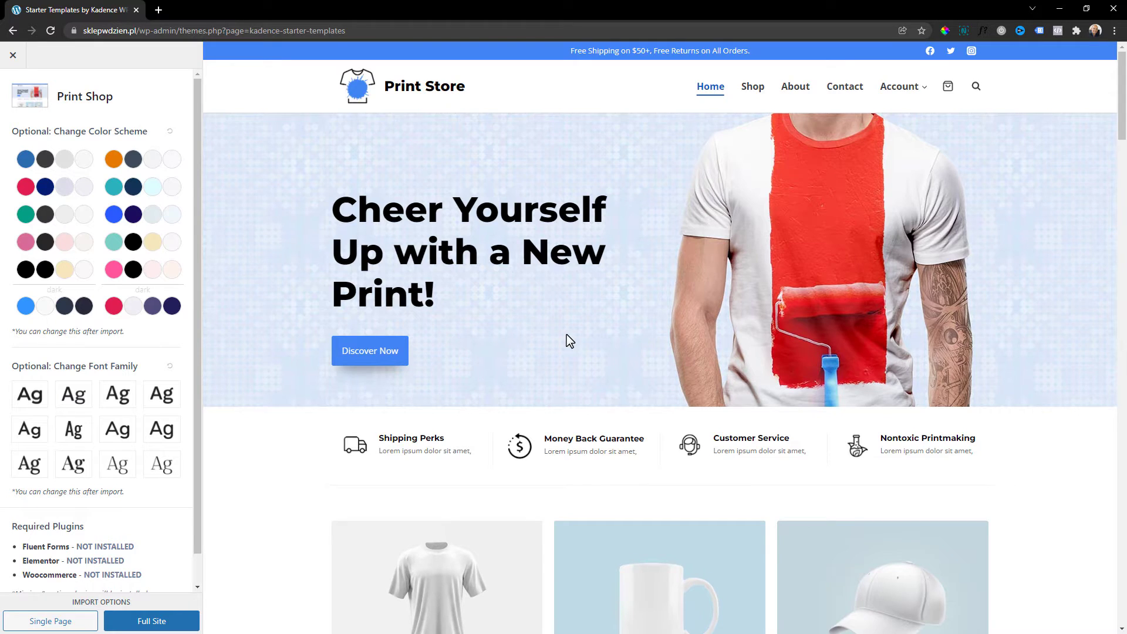
scroll(569, 342, "down", 13)
scroll(650, 424, "up", 5)
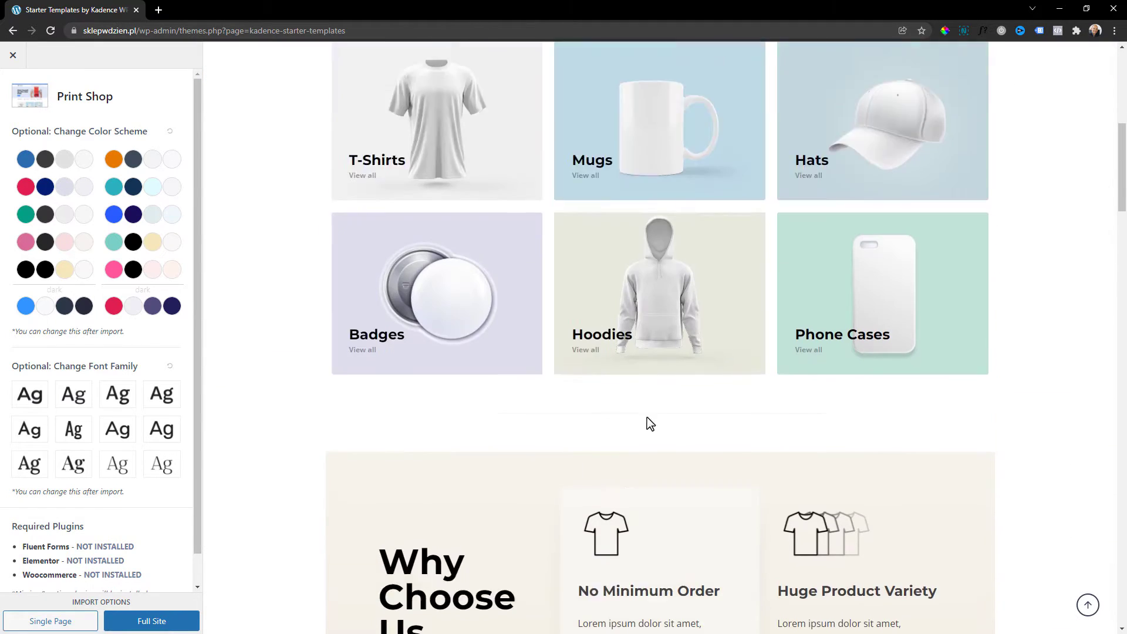
scroll(573, 415, "down", 6)
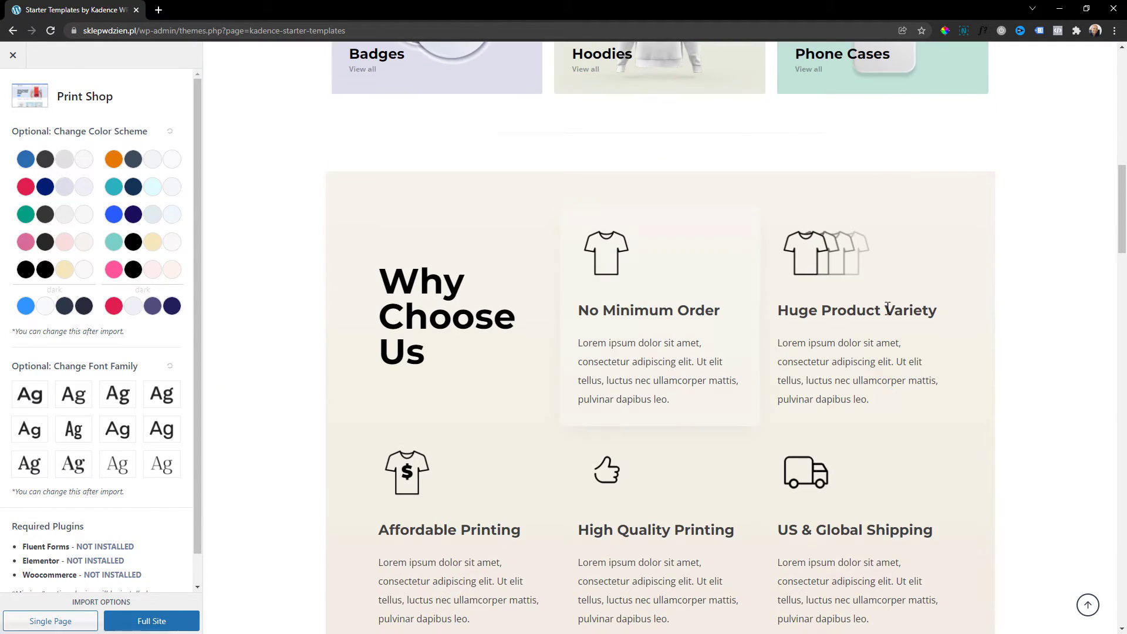
scroll(785, 360, "down", 4)
scroll(413, 321, "down", 10)
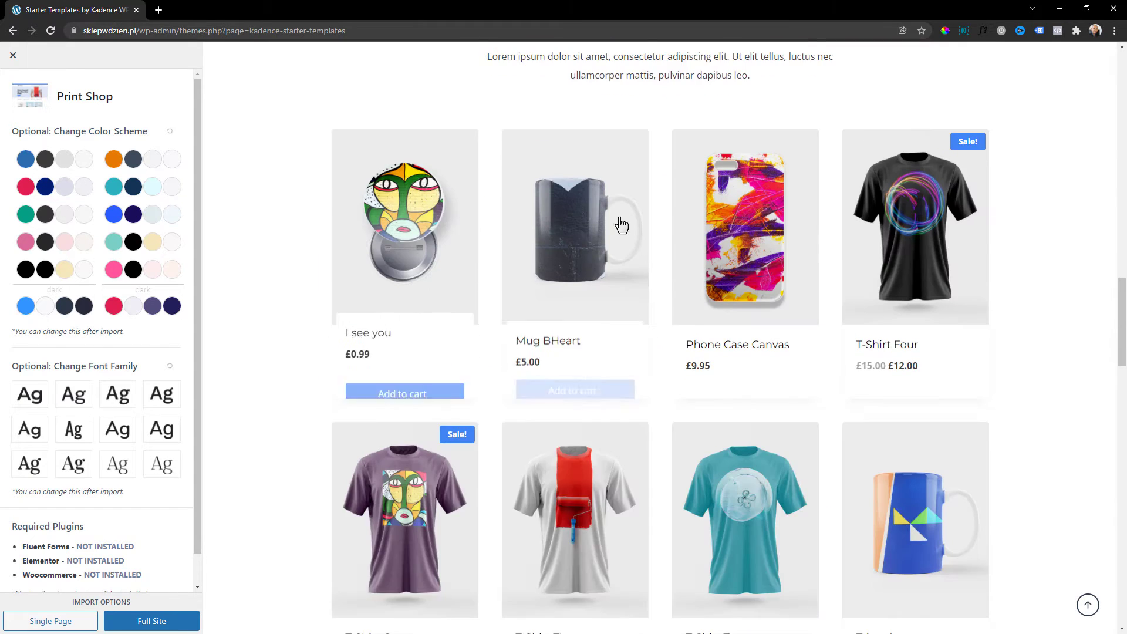
scroll(667, 166, "up", 2)
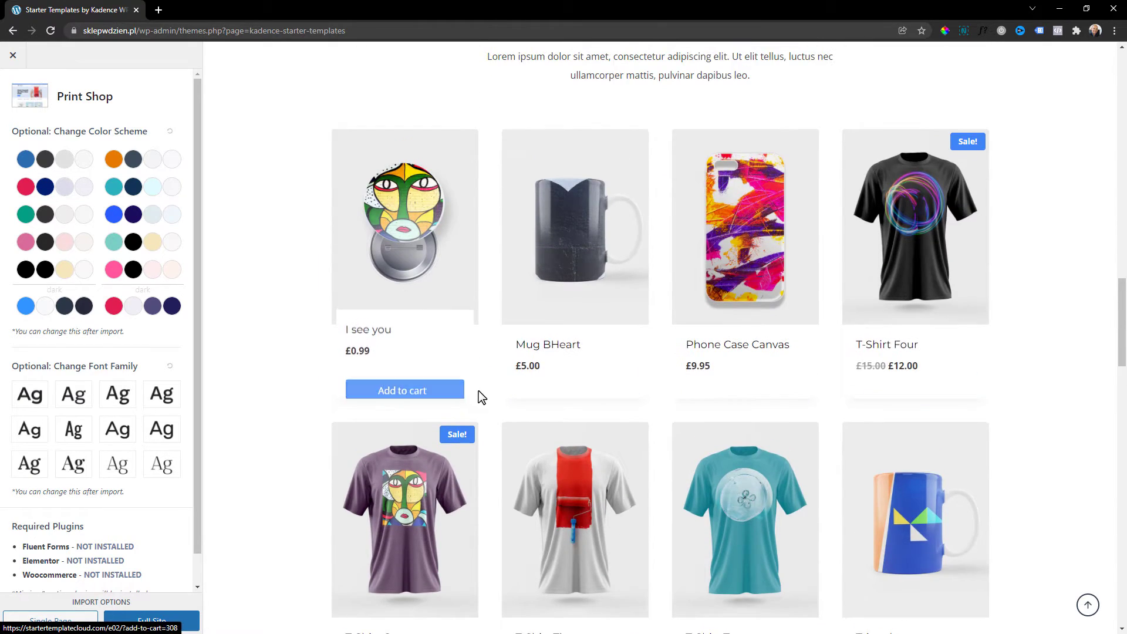
scroll(473, 392, "down", 9)
scroll(475, 395, "down", 17)
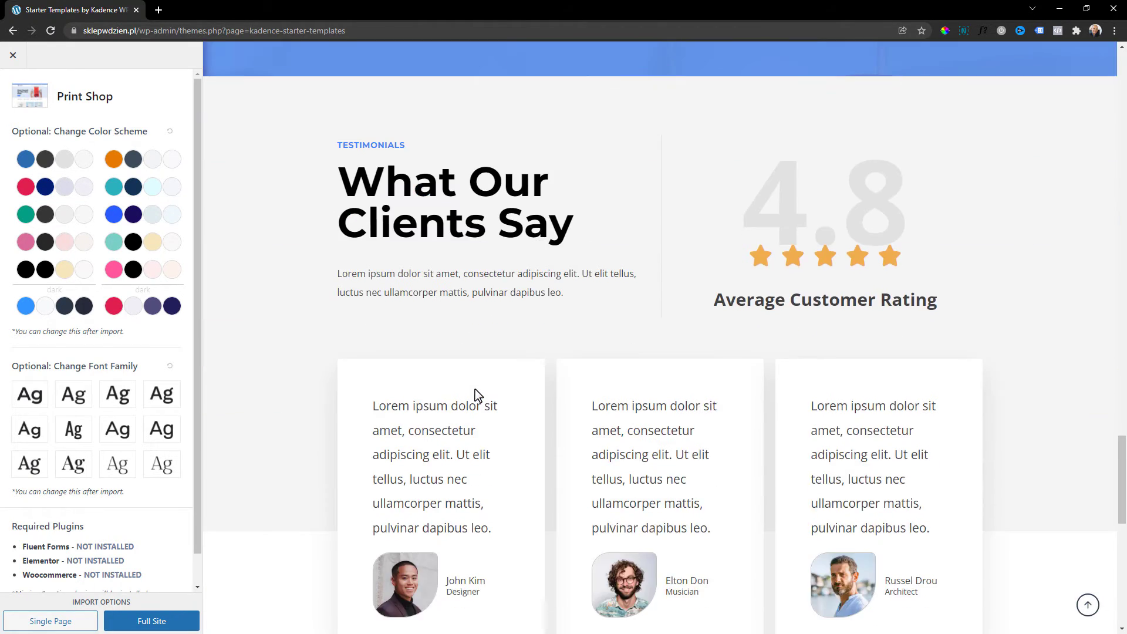
scroll(665, 413, "up", 20)
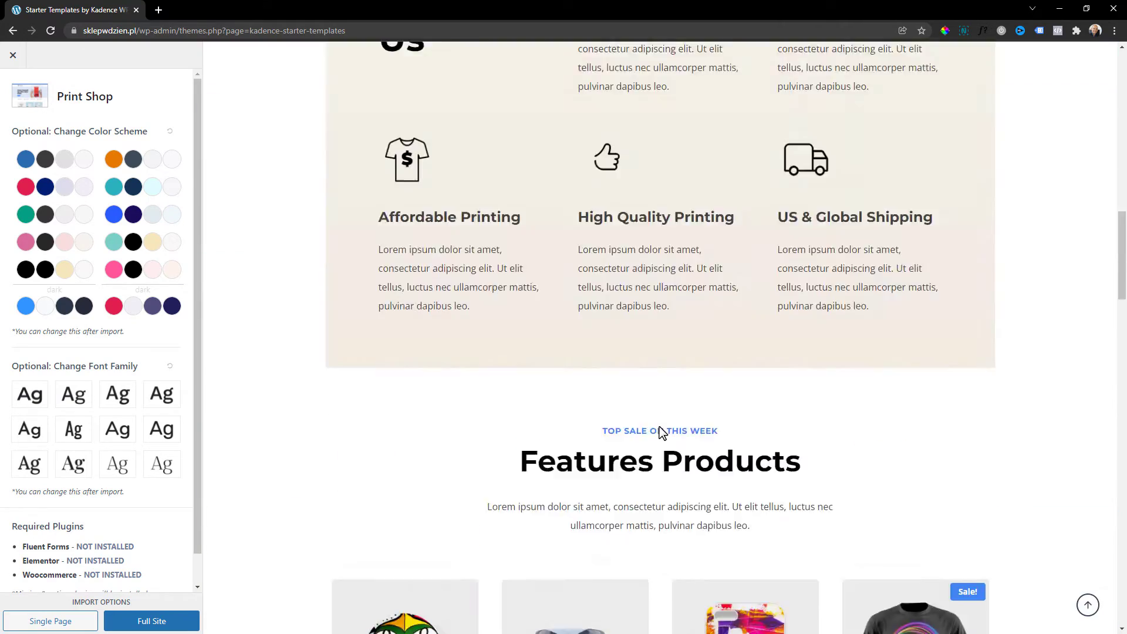
Try the blue, red-navy, green and orange colour schemes, settling back on blue.
left_click(70, 167)
left_click(65, 189)
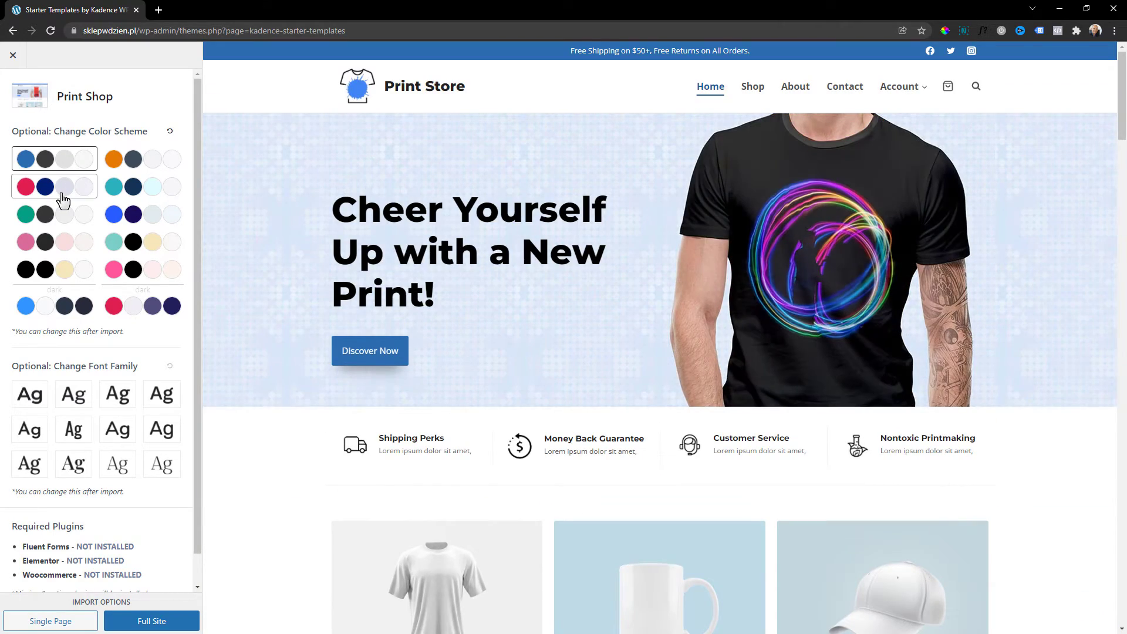
left_click(63, 194)
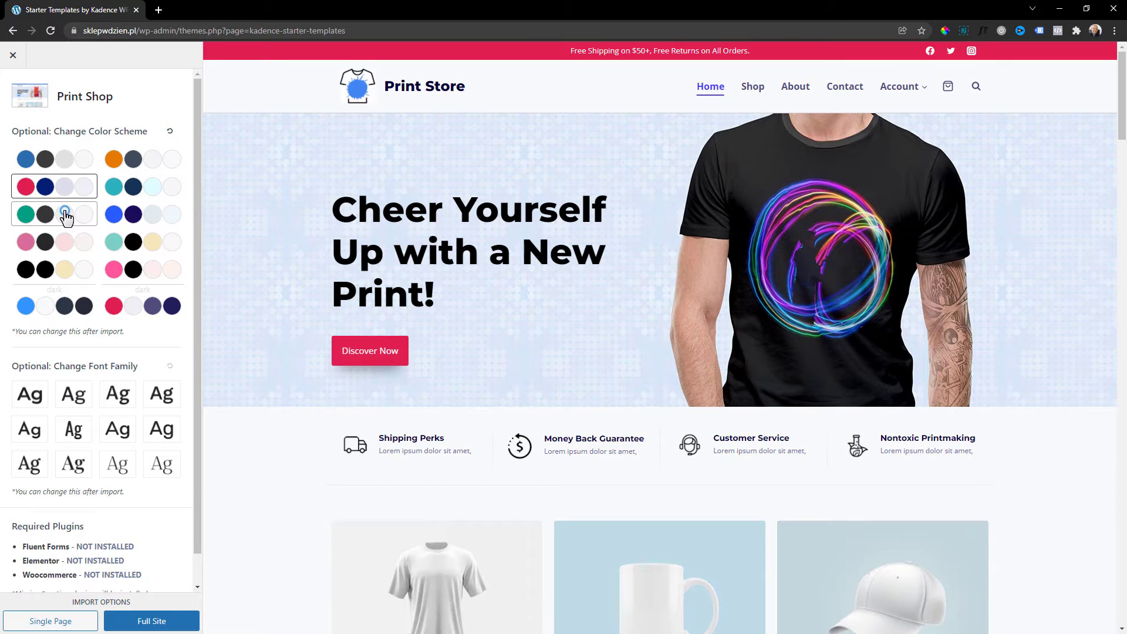
left_click(65, 214)
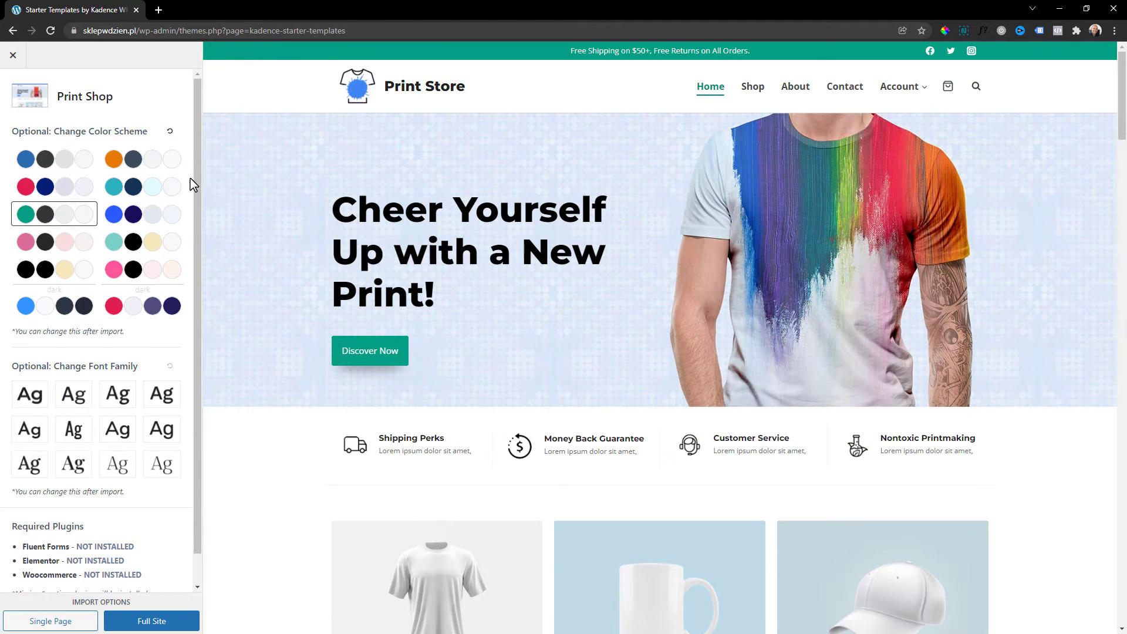
left_click(159, 170)
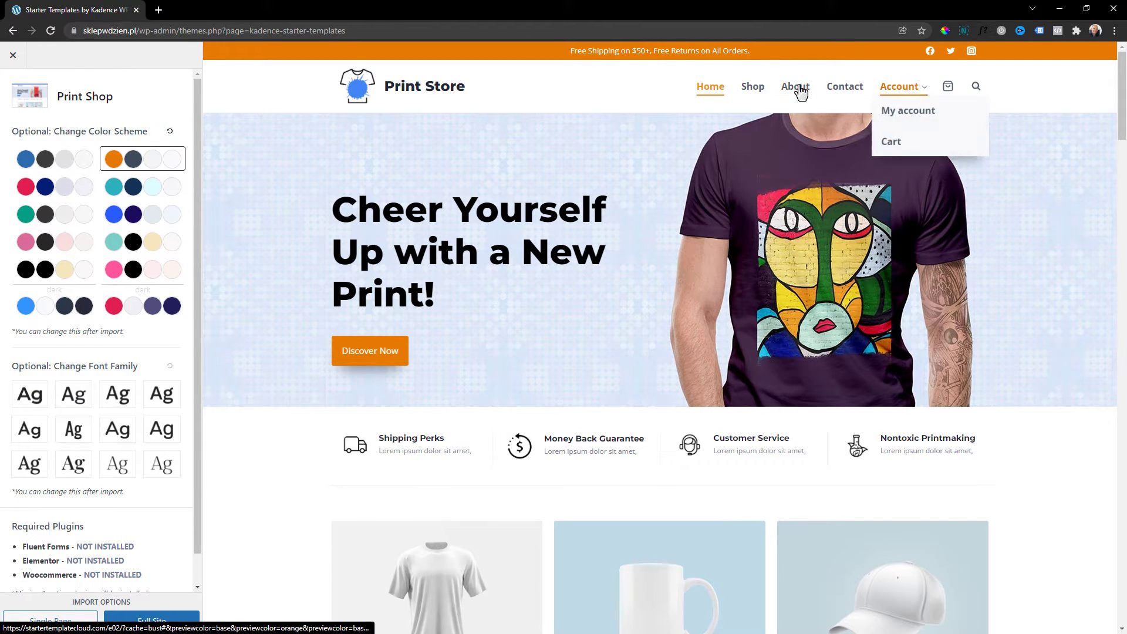
left_click(67, 169)
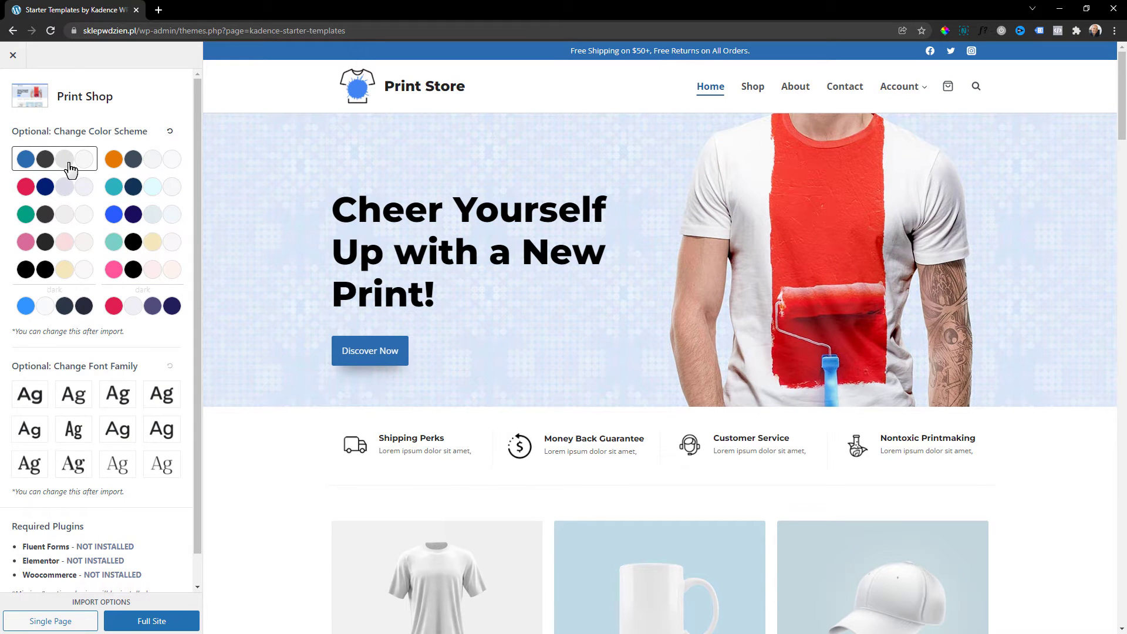
Compare the font families, keep the first one, and choose a Full Site import.
scroll(69, 170, "down", 1)
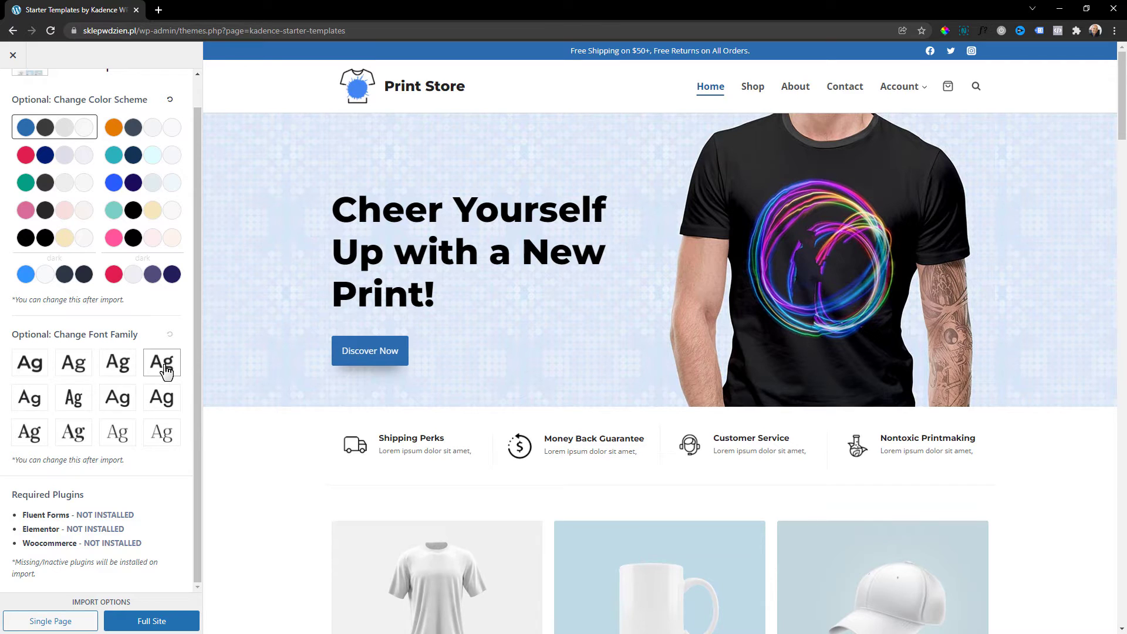
left_click(73, 370)
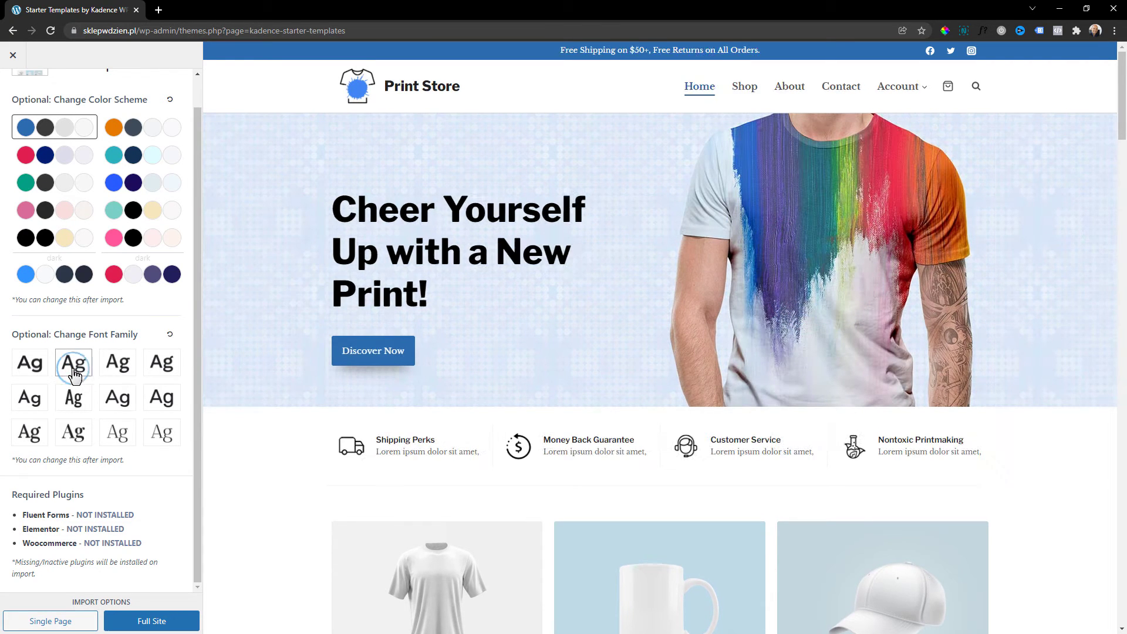
left_click(118, 370)
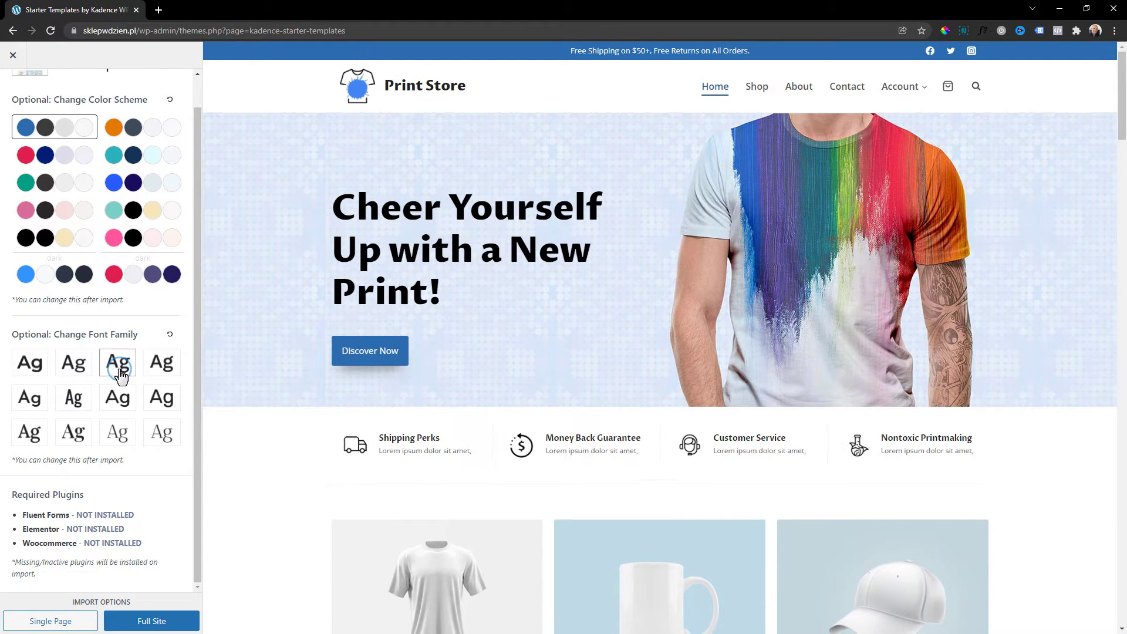
left_click(167, 369)
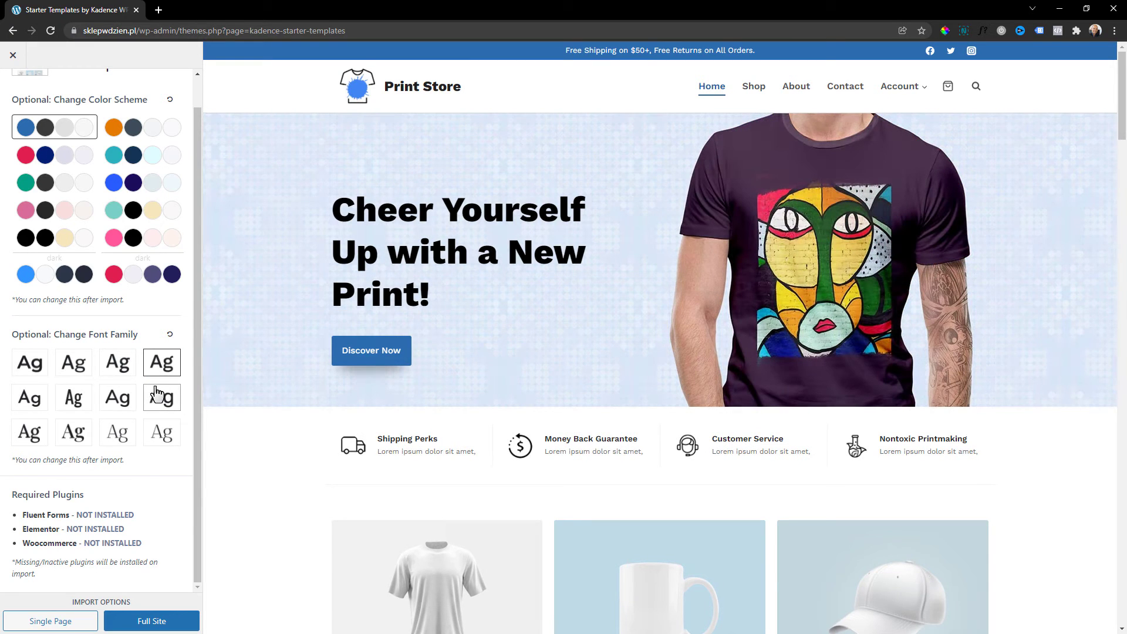
left_click(33, 369)
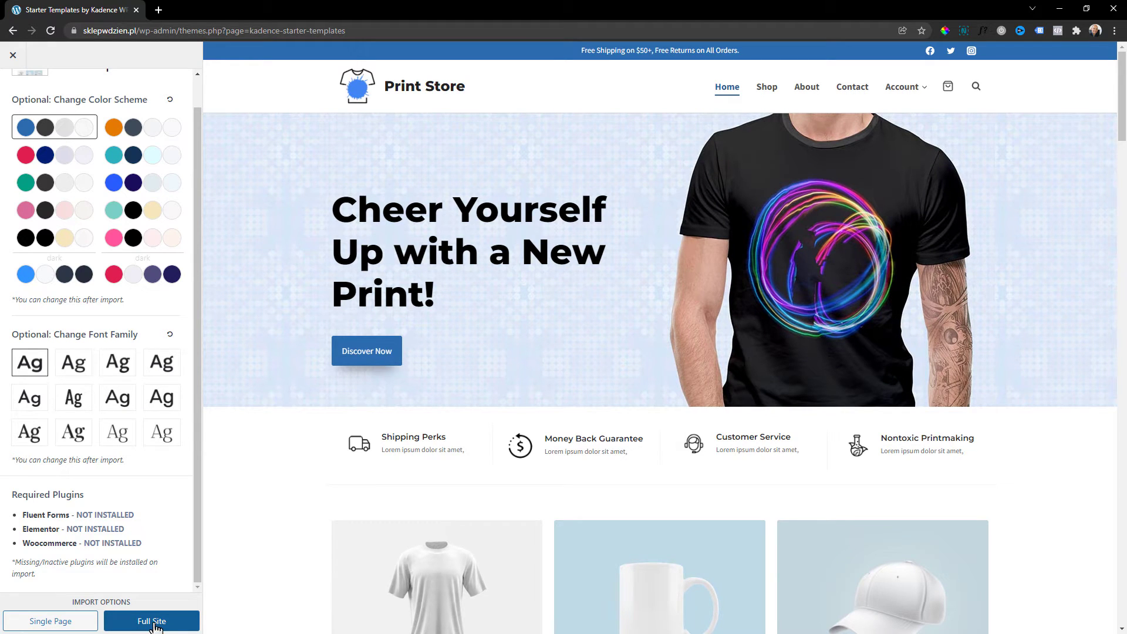
left_click(154, 622)
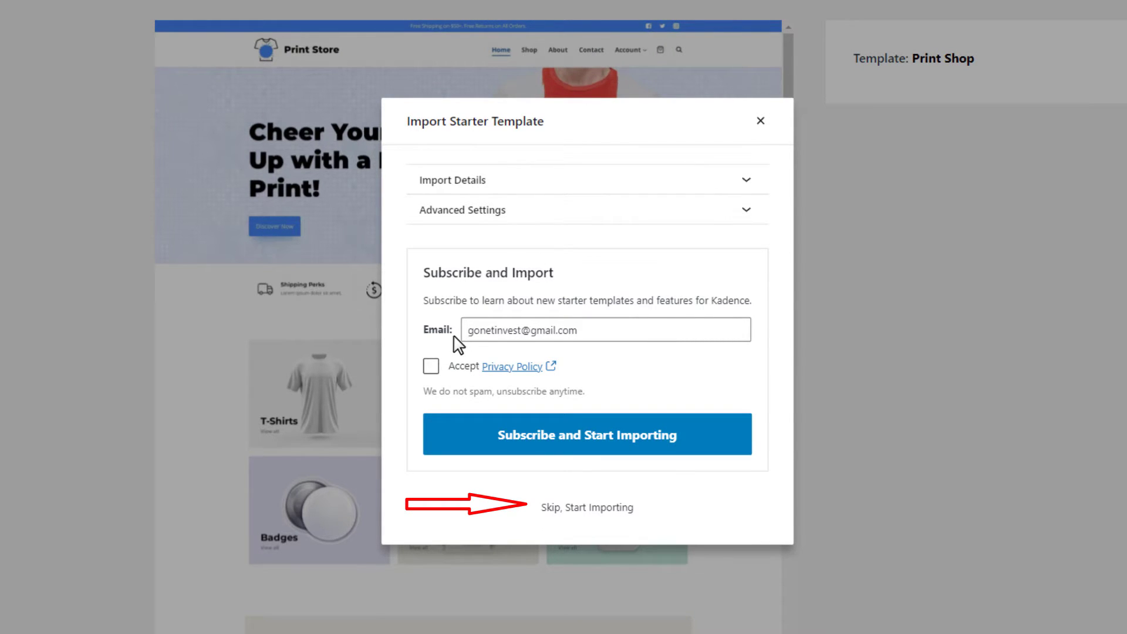
Skip subscribing and start importing Print Shop as the full site.
left_click(569, 508)
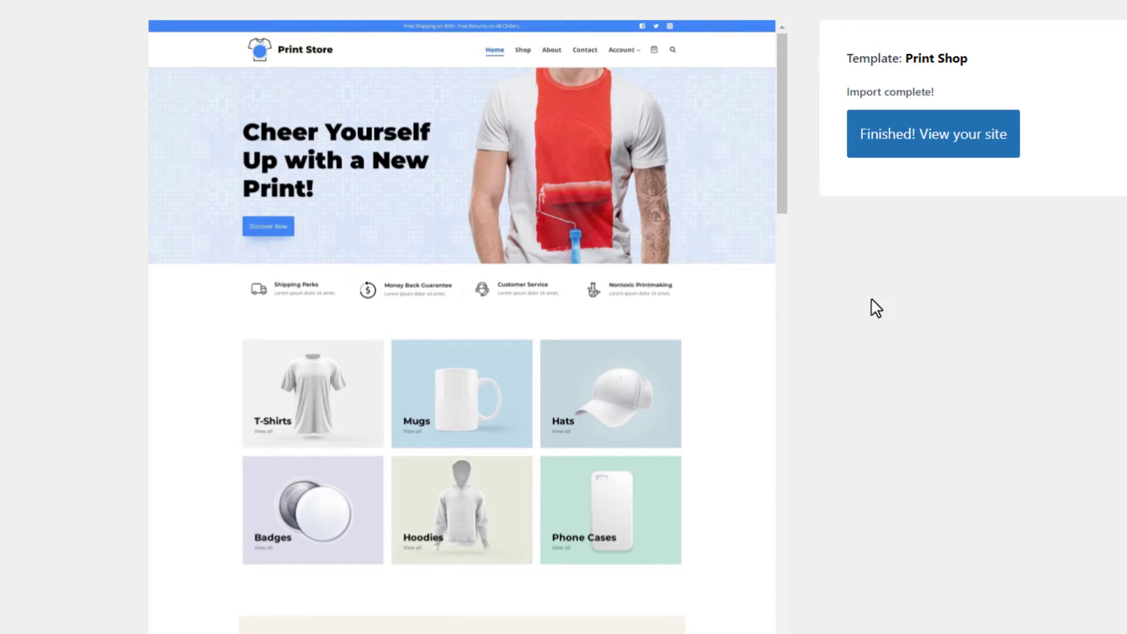
View the finished site, visit its Cart, Checkout and Contact pages, and open and close the cart panel.
left_click(967, 150)
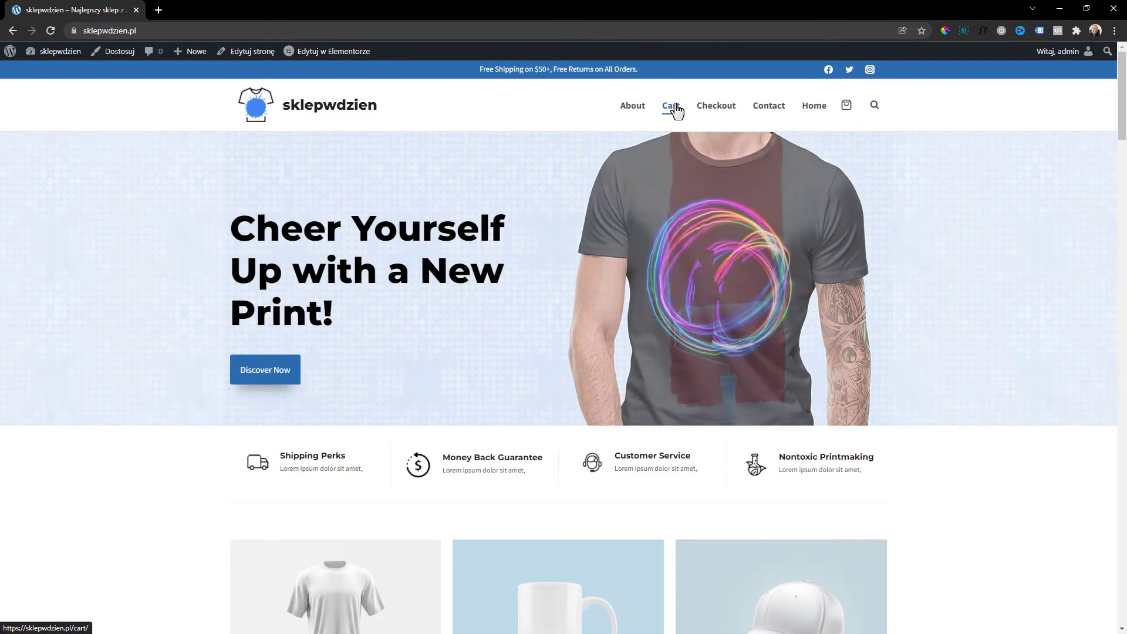
left_click(675, 112)
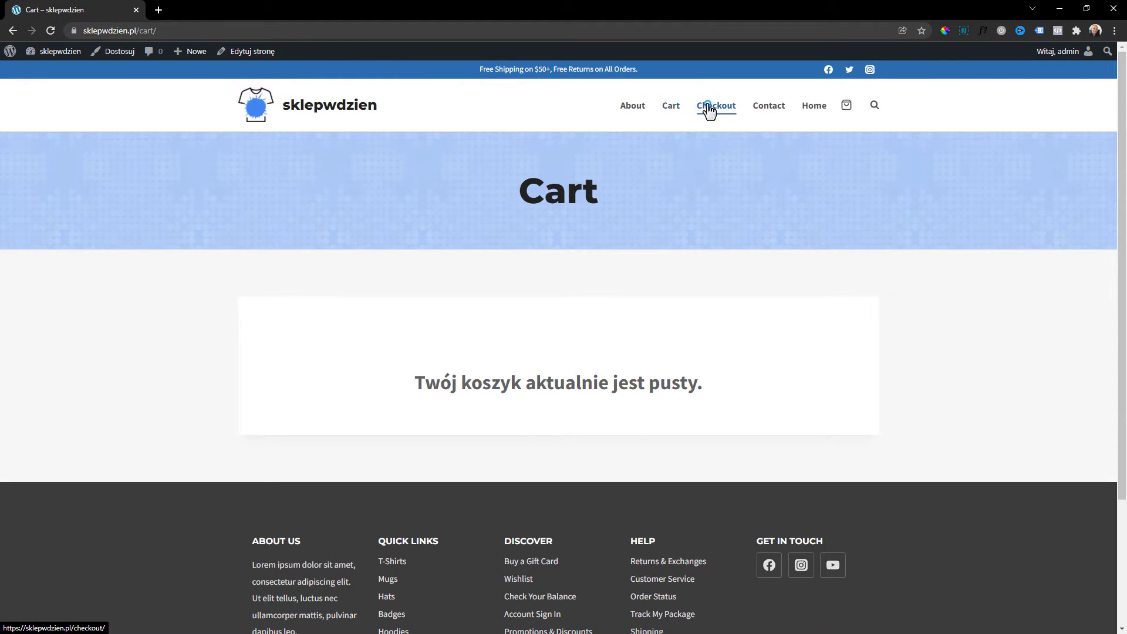
left_click(710, 108)
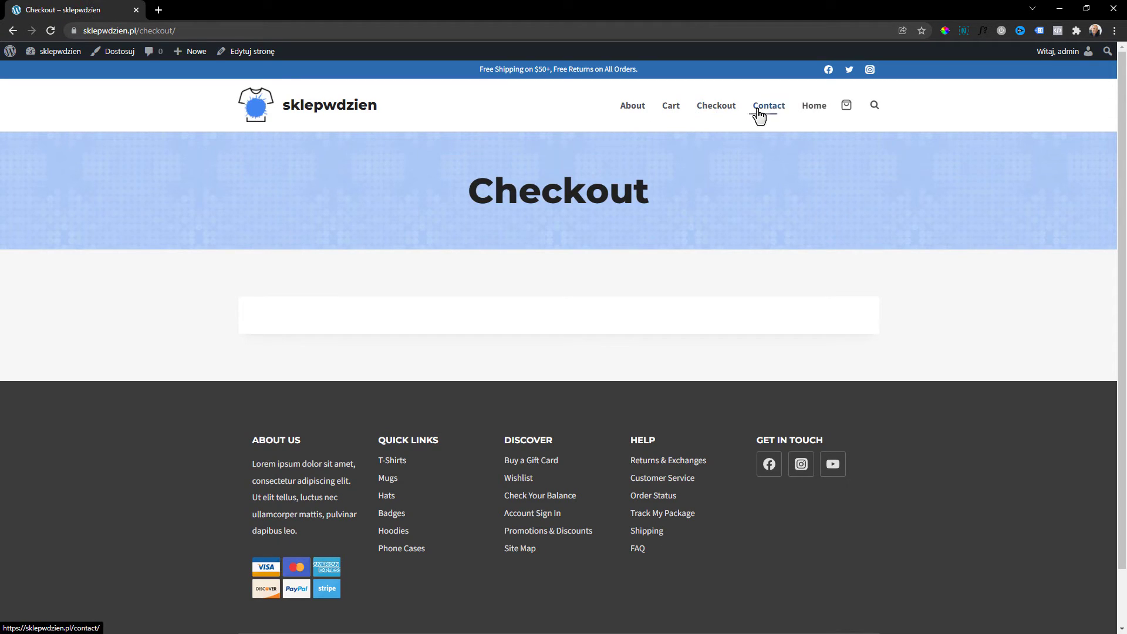
left_click(759, 114)
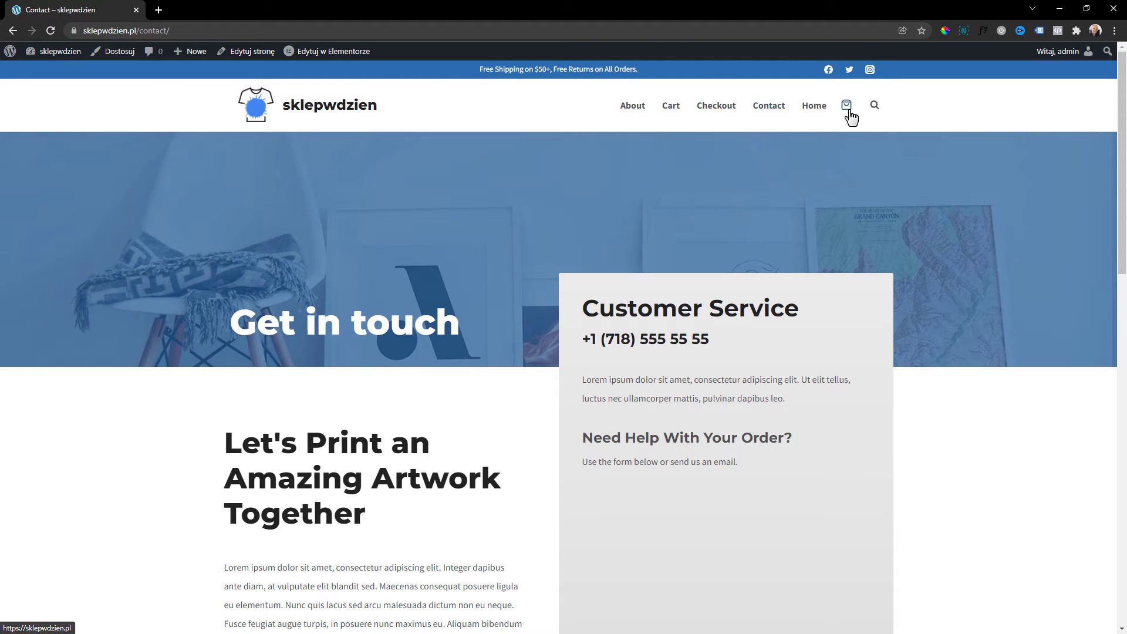
left_click(847, 107)
left_click(1104, 77)
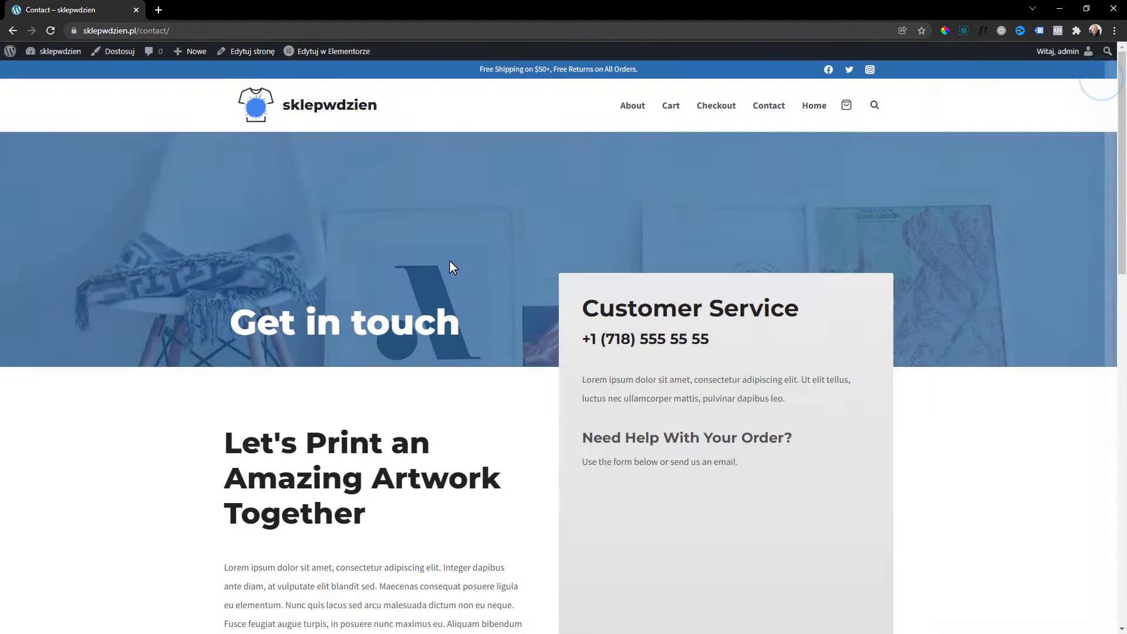
Return to the shop's home page, browse down it, then head to the WordPress admin area.
scroll(352, 350, "down", 10)
scroll(352, 346, "down", 4)
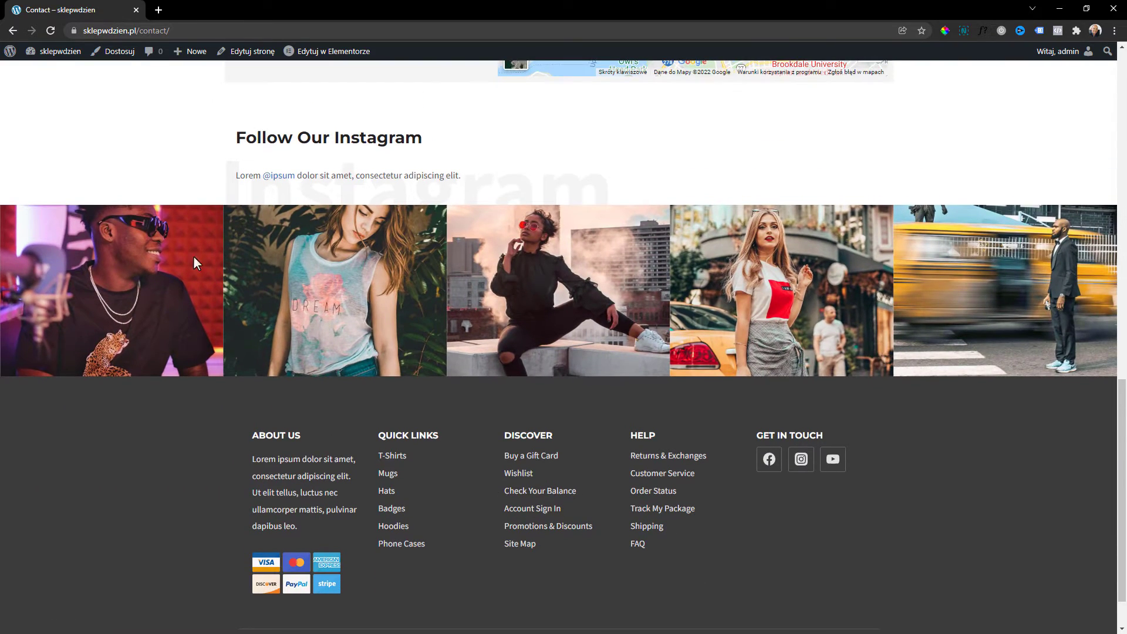
left_click(631, 491)
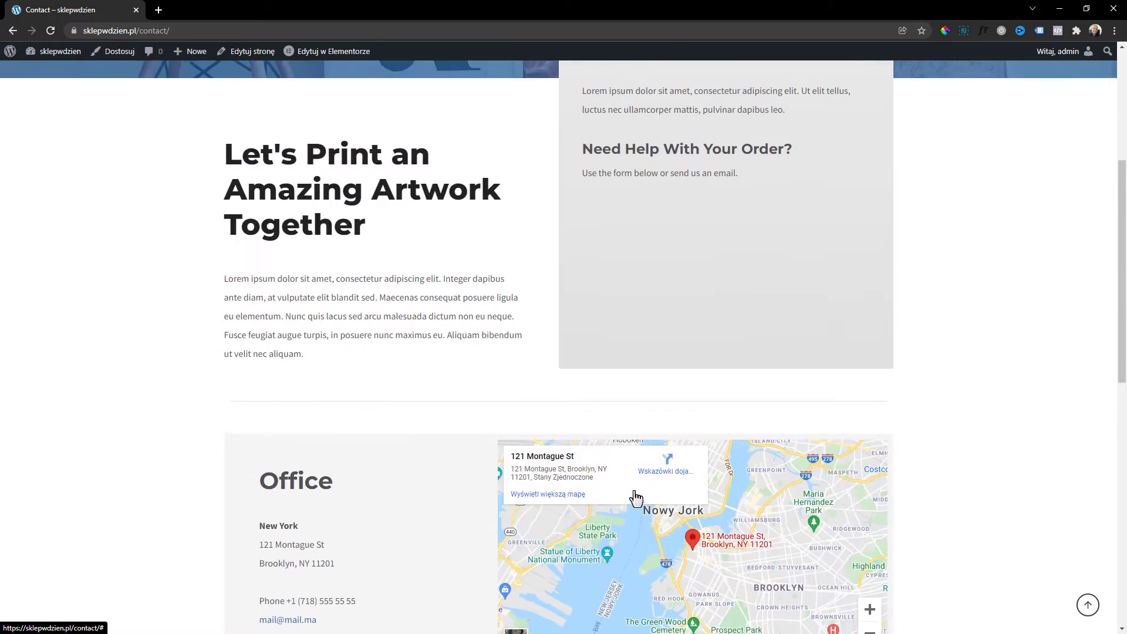
left_click(311, 112)
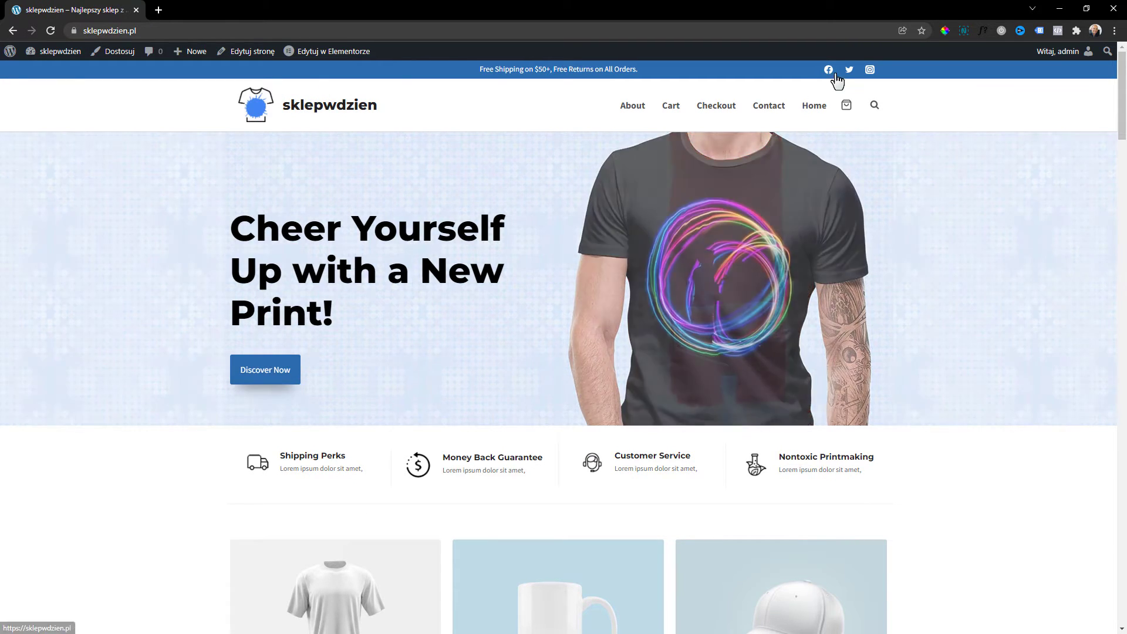
scroll(273, 343, "down", 4)
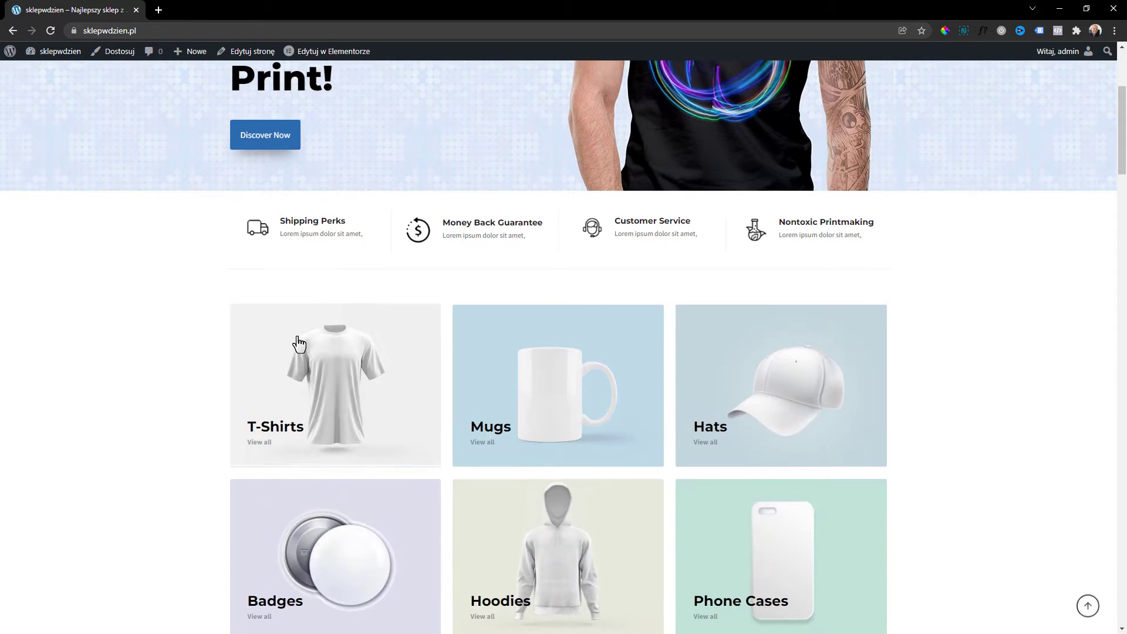
scroll(370, 322, "down", 1)
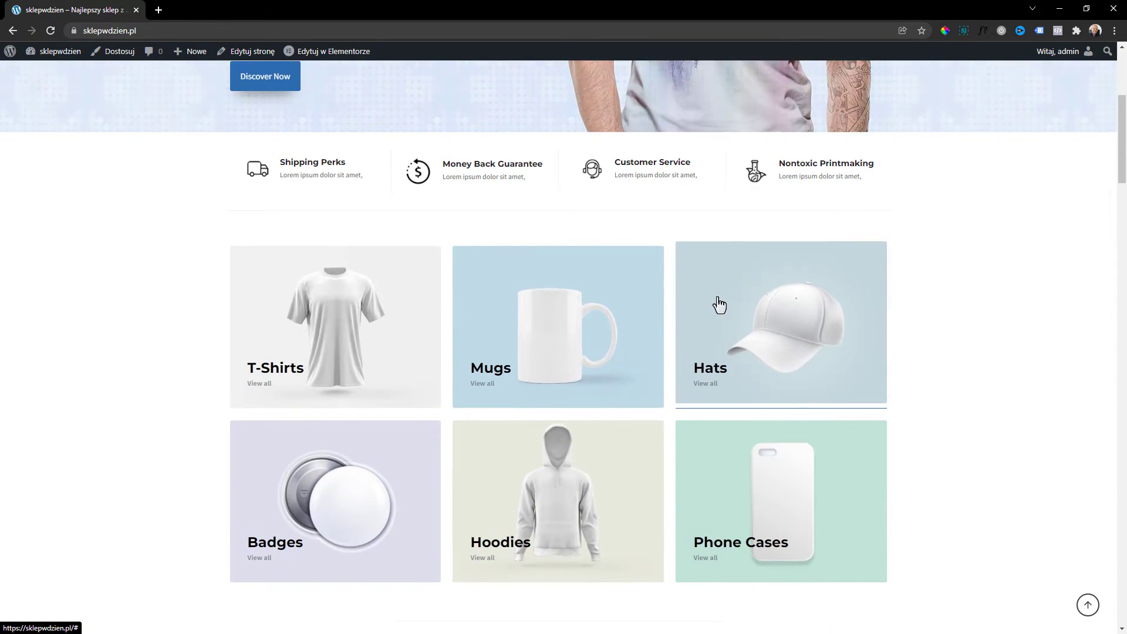
scroll(652, 370, "down", 1)
scroll(570, 481, "down", 4)
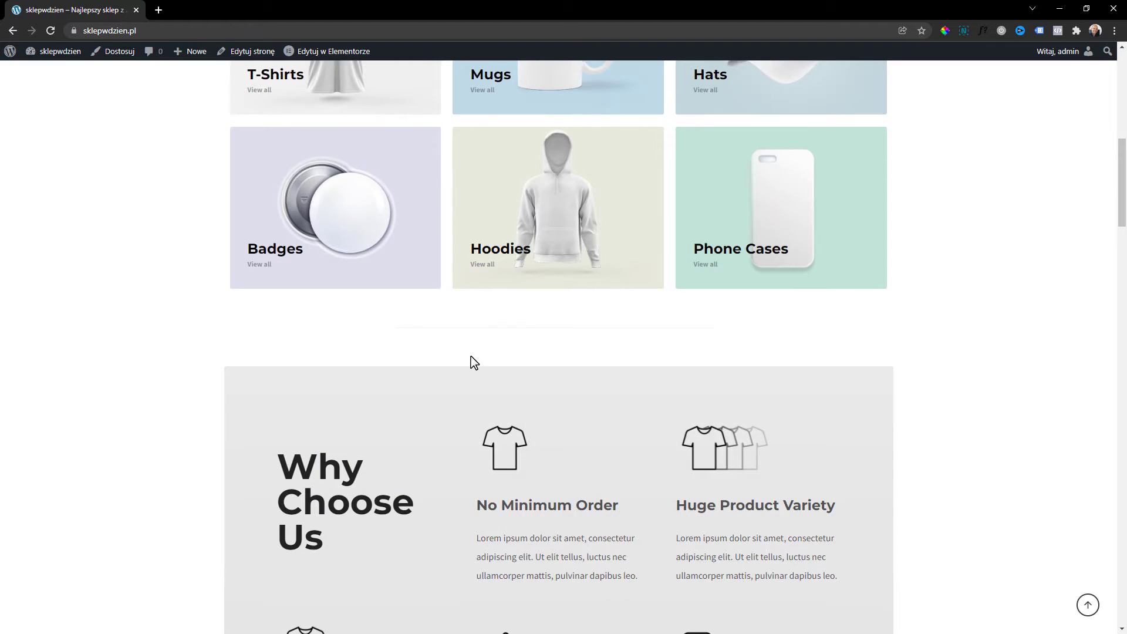
scroll(472, 362, "down", 3)
scroll(517, 446, "up", 13)
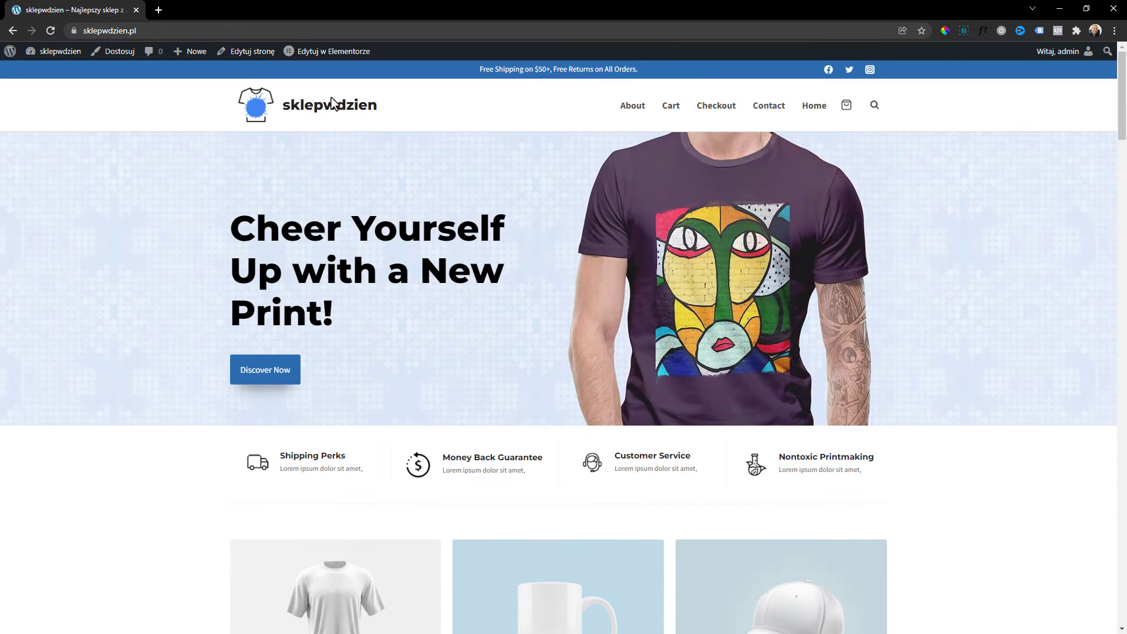
left_click(12, 53)
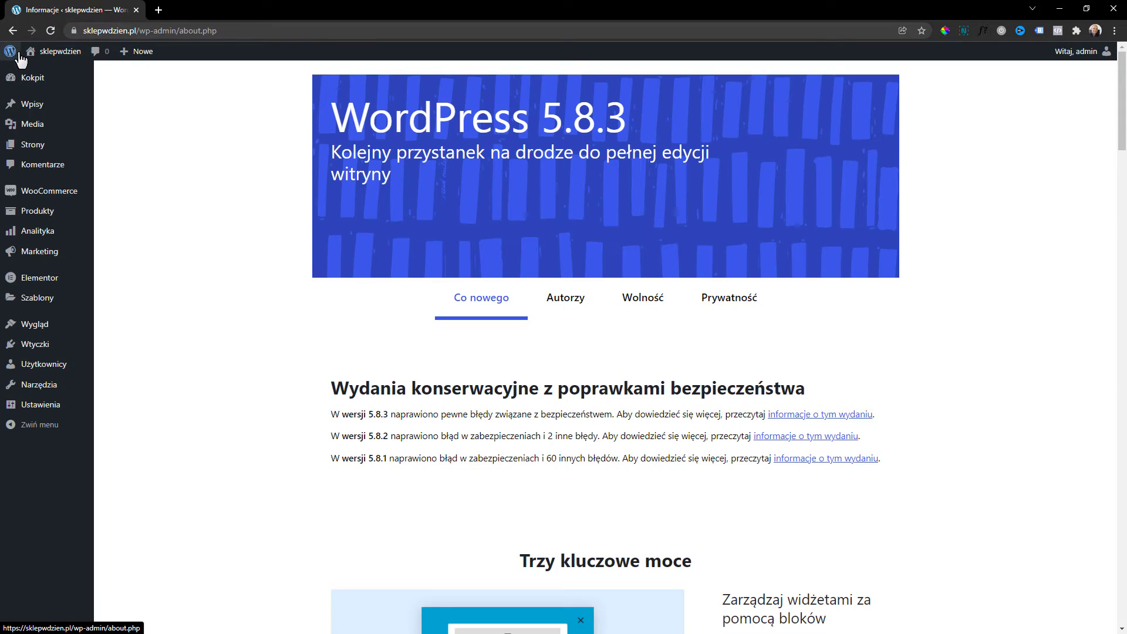
Go to Plugins > Add New (Dodaj nową) from the admin sidebar.
mouse_move(59, 198)
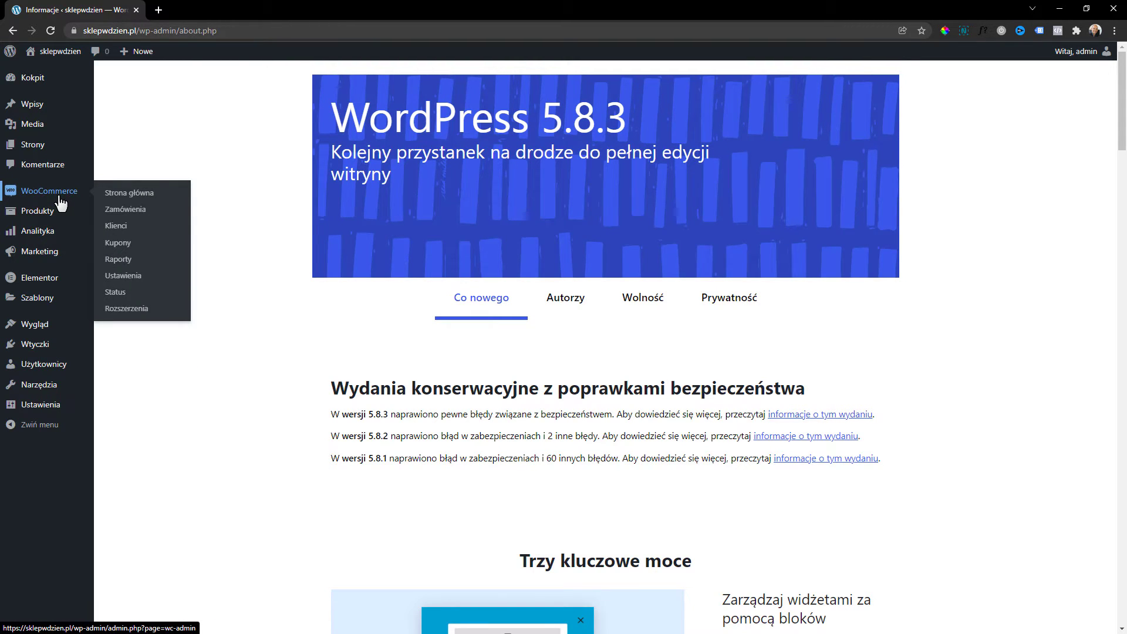
mouse_move(35, 344)
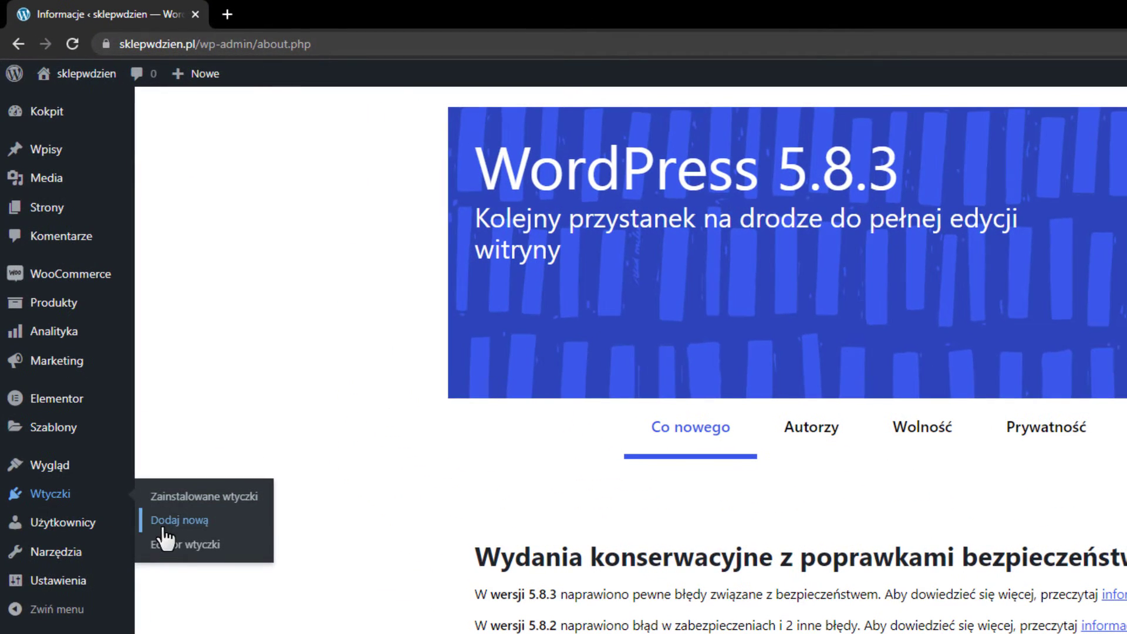
left_click(166, 535)
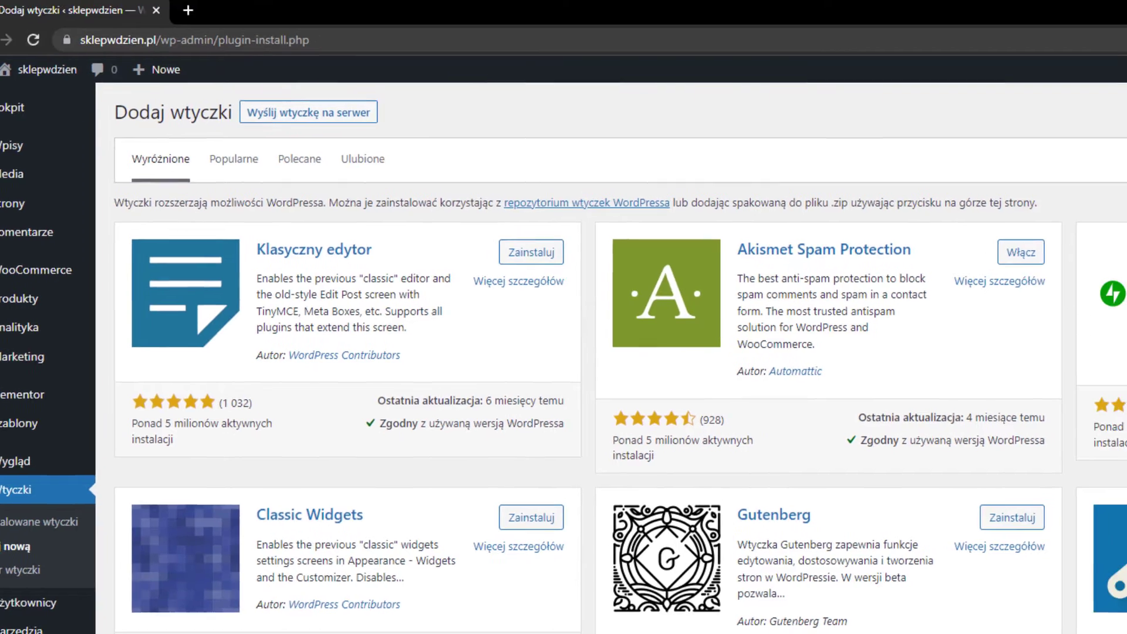
Search plugins for 'woooommer', run the WooCommerce database update, and go to WooCommerce settings.
left_click(1029, 111)
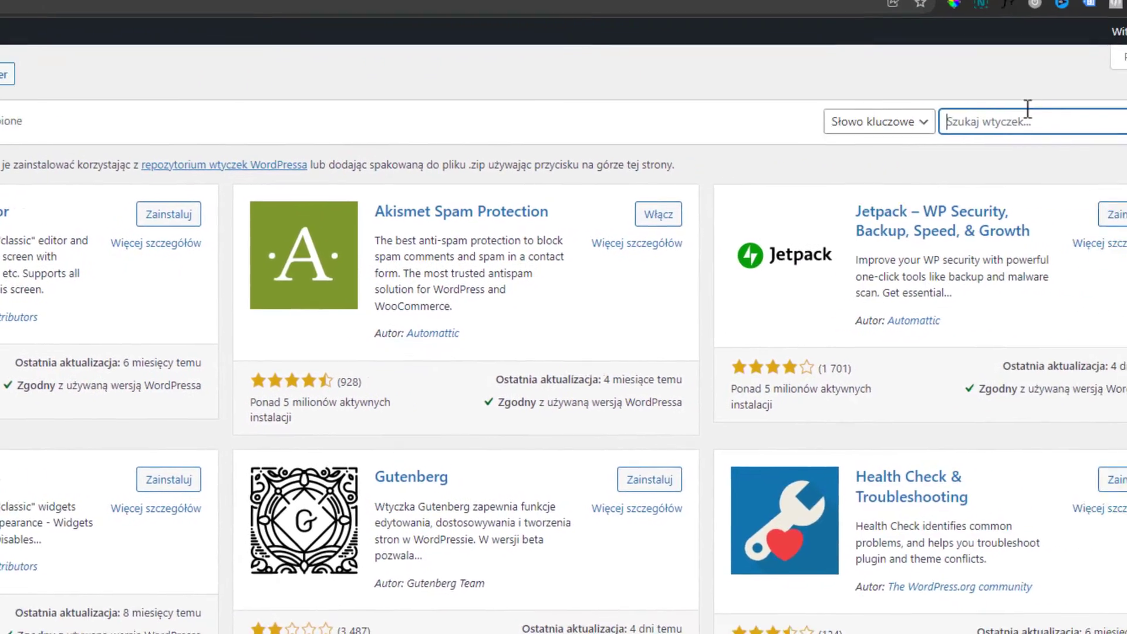
type("wooo")
type("ooco")
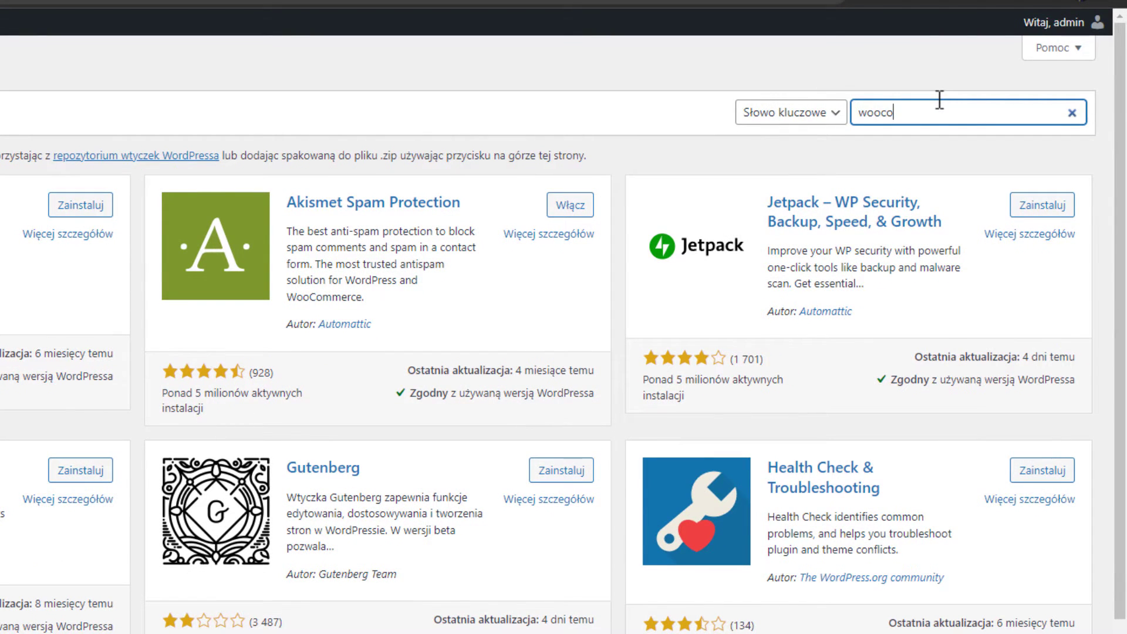
type("mmer")
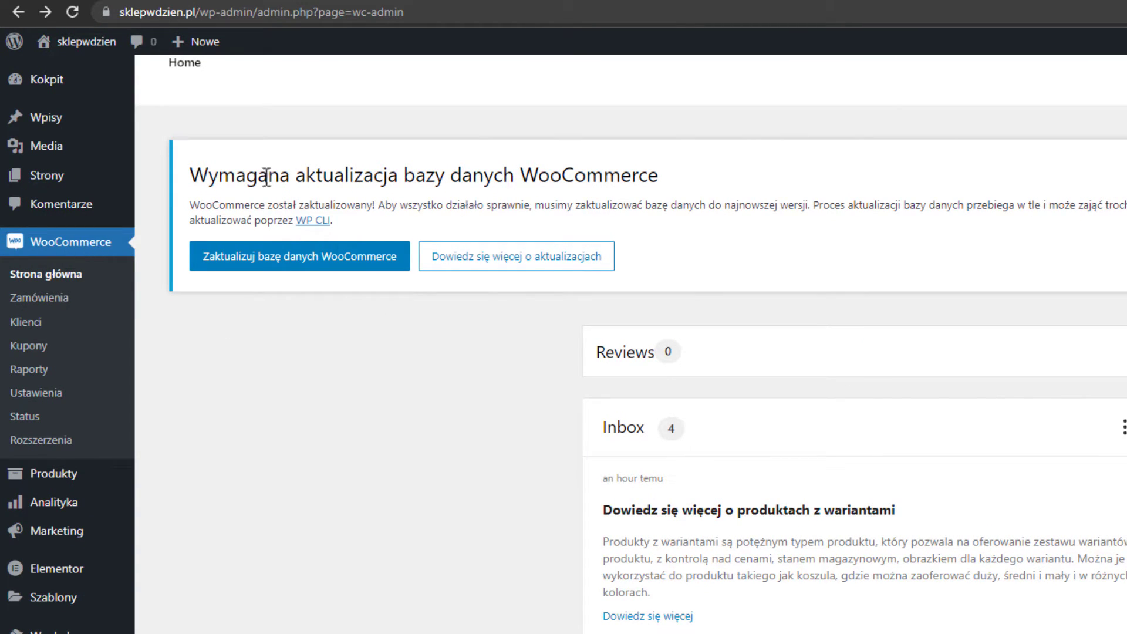
left_click(315, 257)
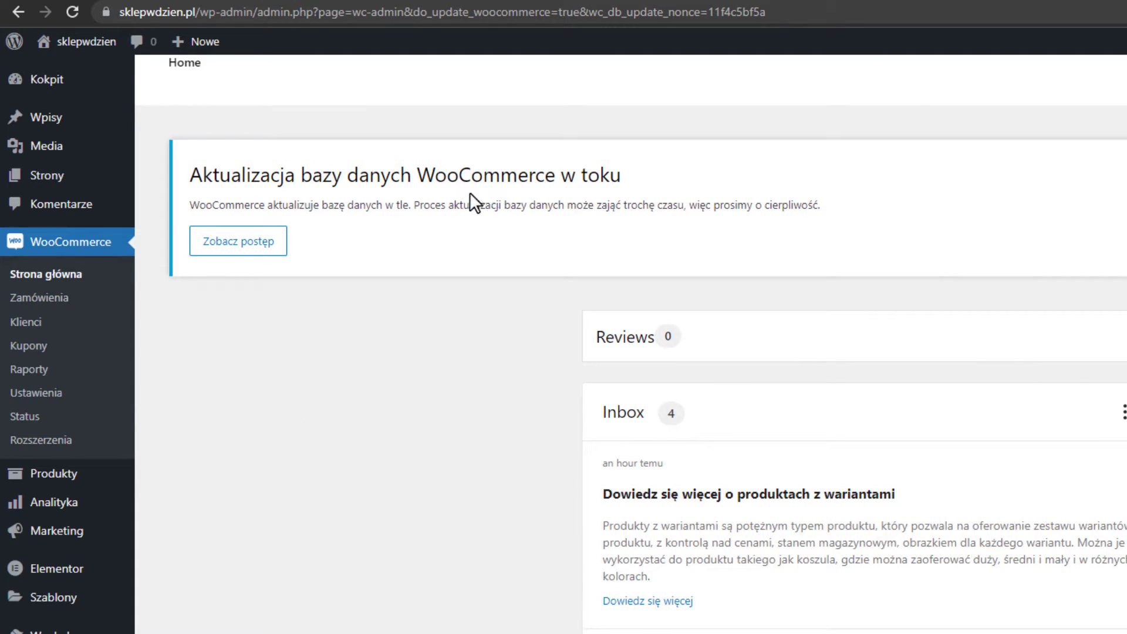
left_click(47, 401)
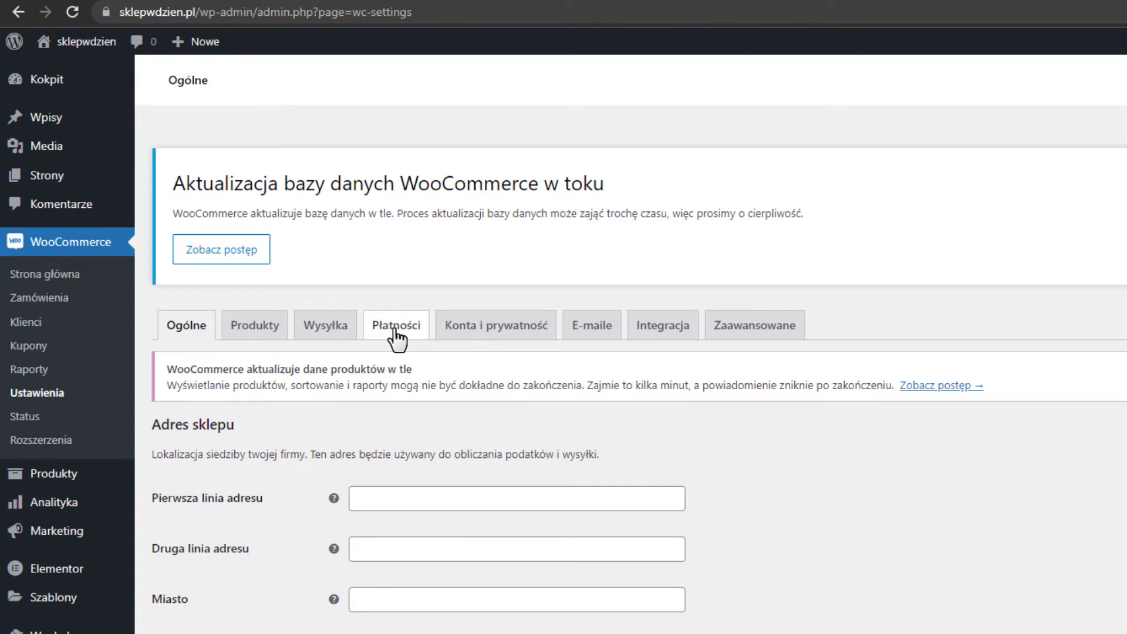
Set the store country to Polska and leave selling locations at all countries.
scroll(464, 341, "down", 4)
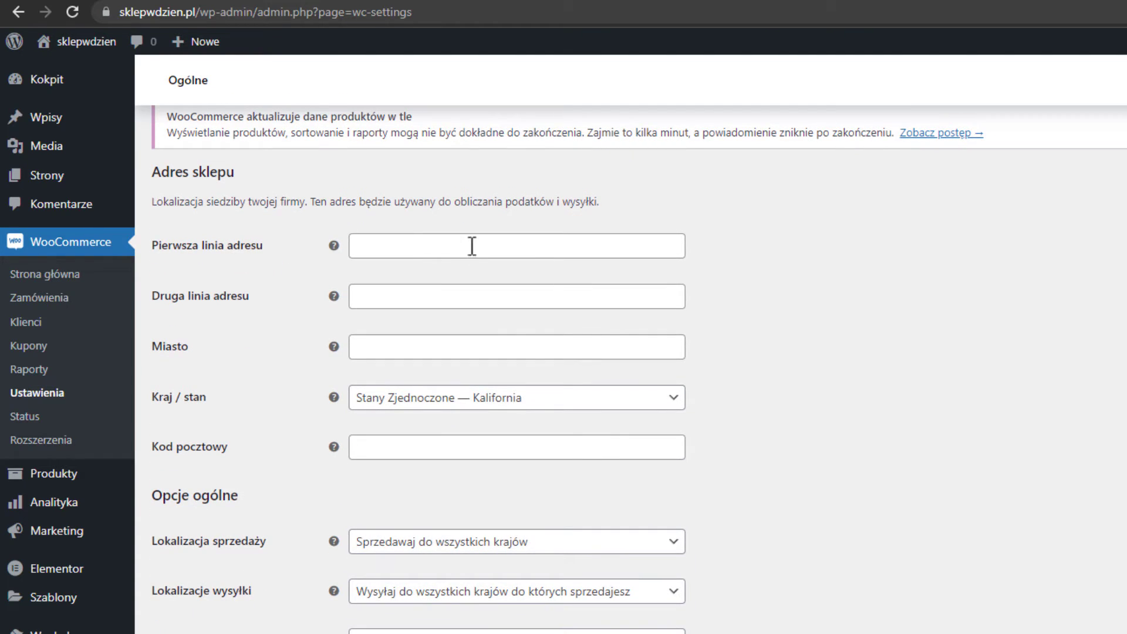
left_click(493, 399)
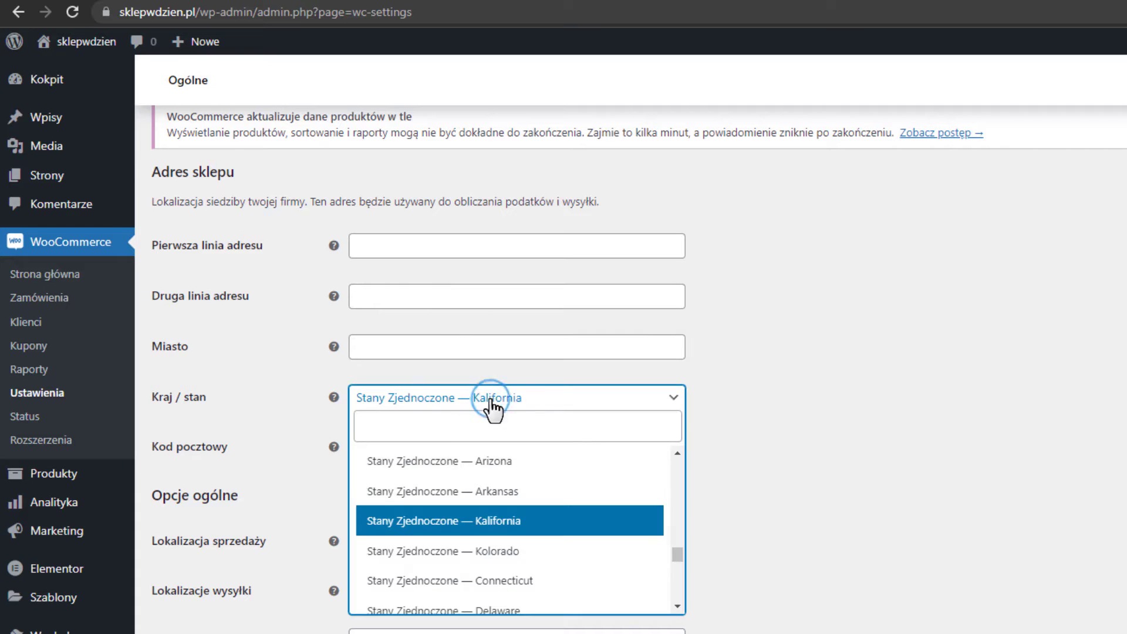
type("pol")
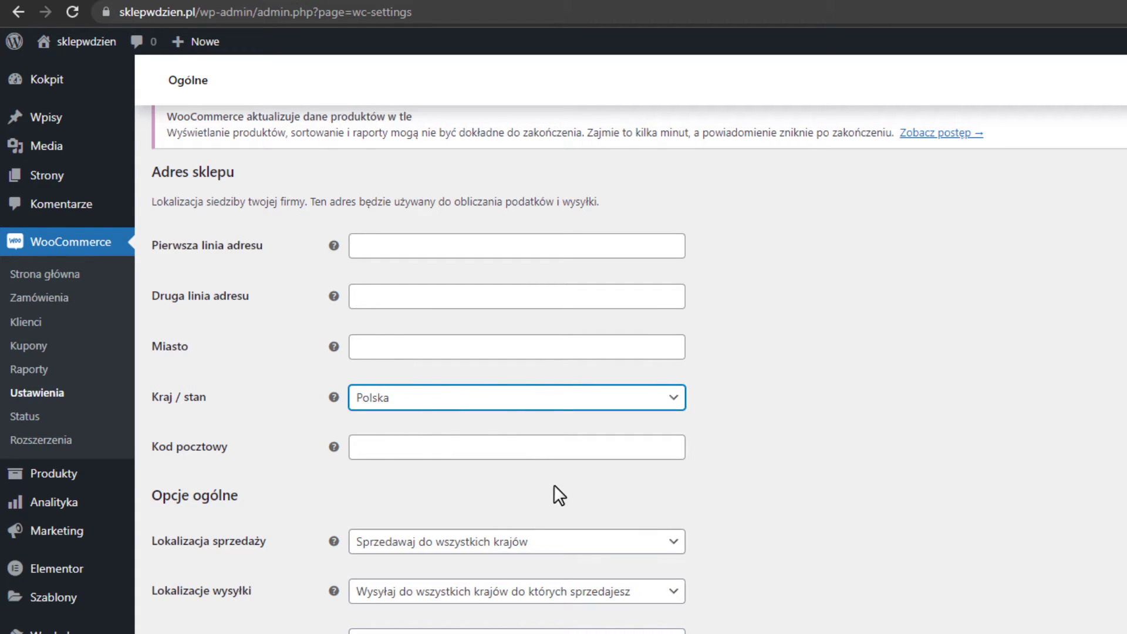
scroll(577, 479, "down", 2)
scroll(578, 487, "down", 1)
left_click(403, 291)
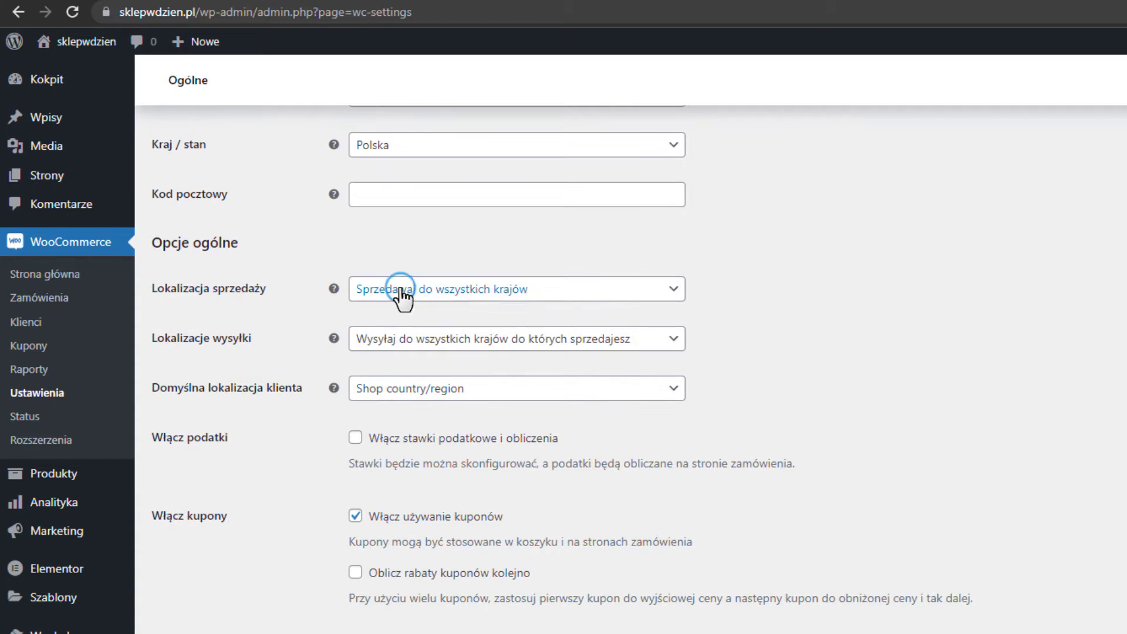
left_click(433, 292)
left_click(418, 292)
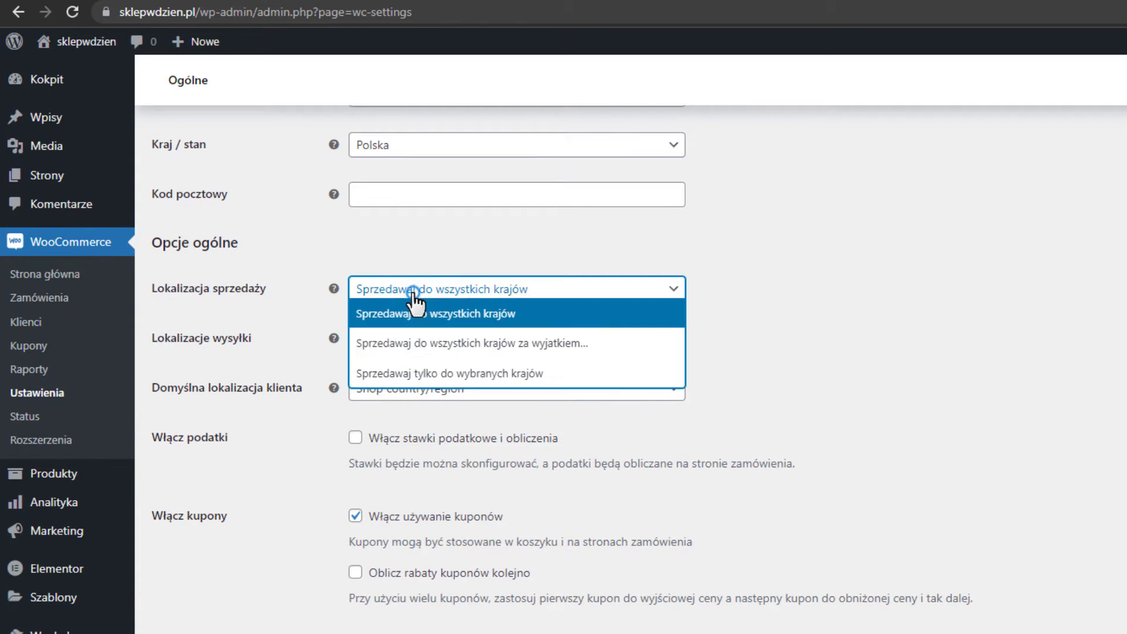
left_click(428, 376)
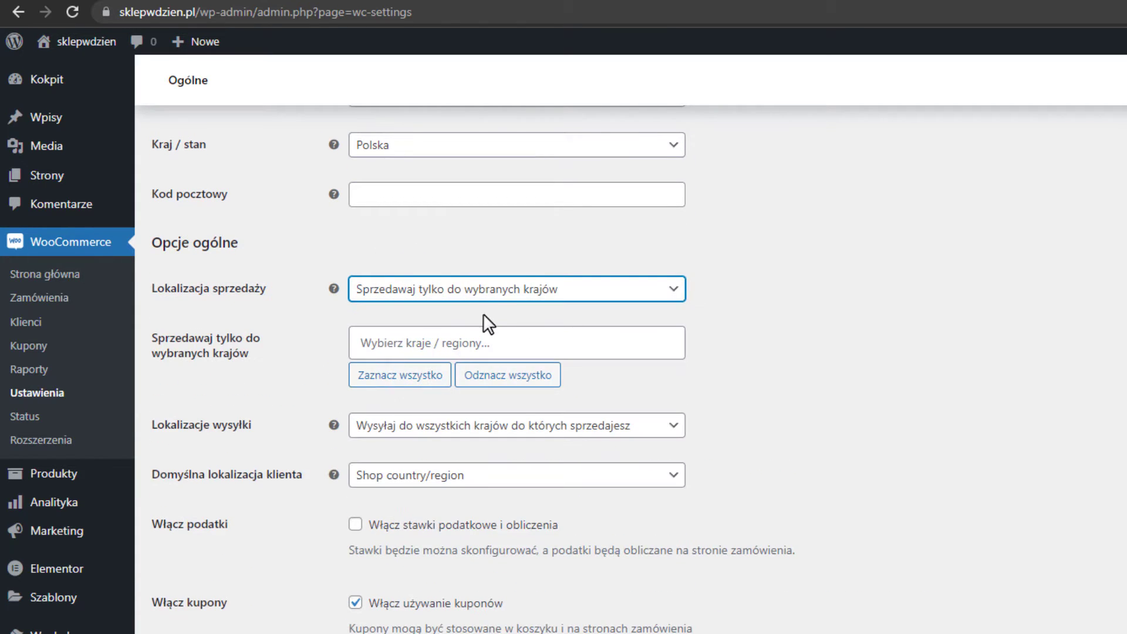
left_click(486, 302)
left_click(458, 298)
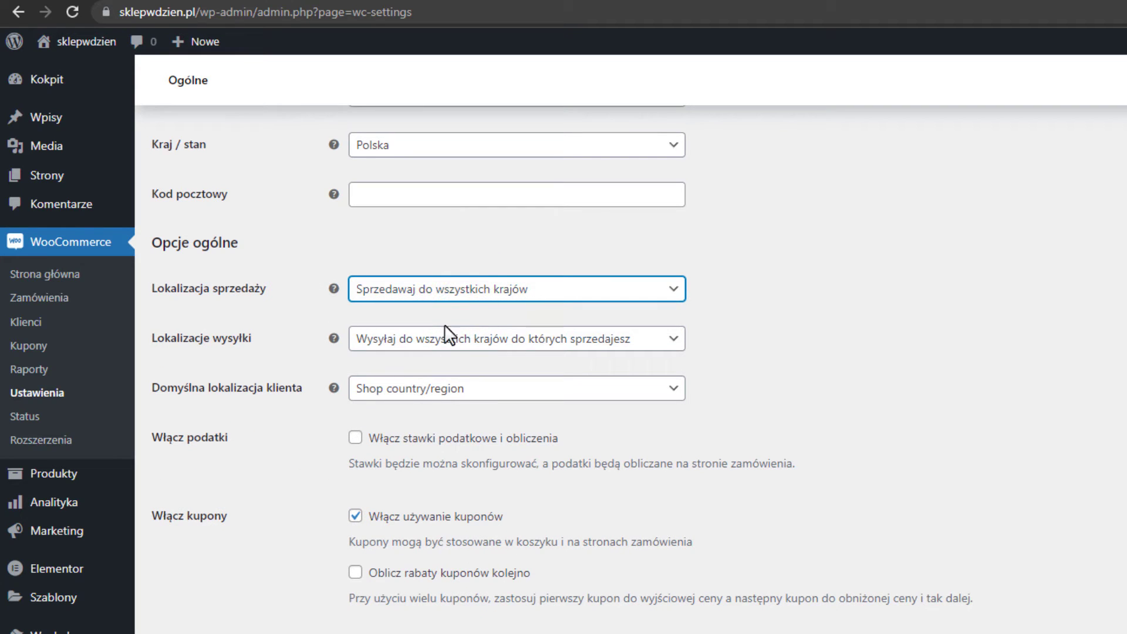
left_click(164, 340)
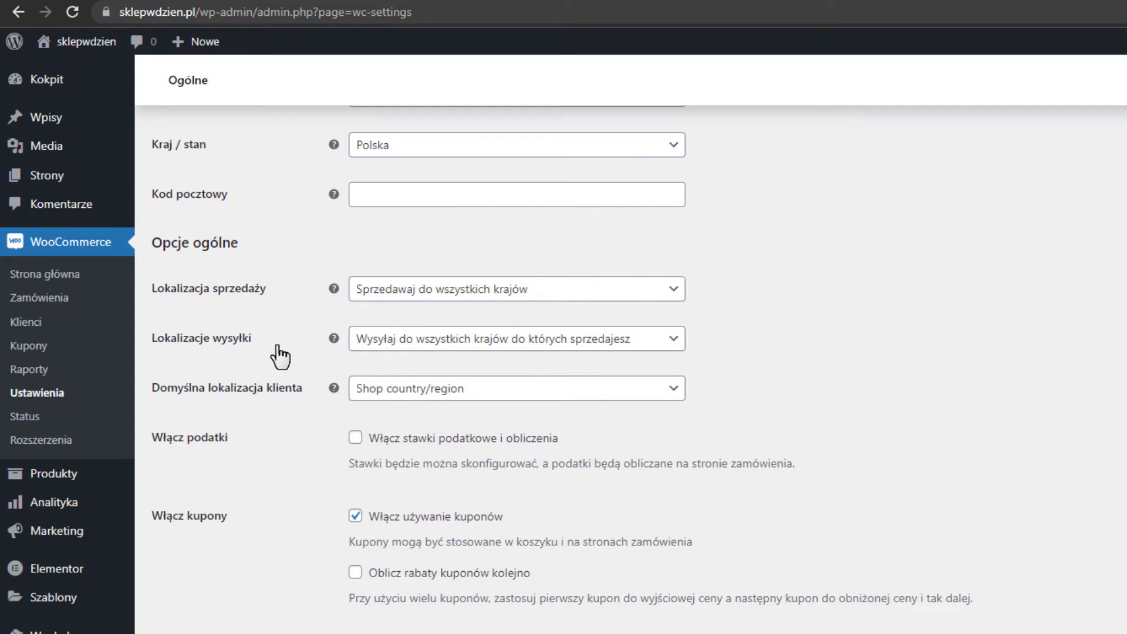
Restrict shipping to Polska only and keep the shop country as default customer location.
left_click(415, 347)
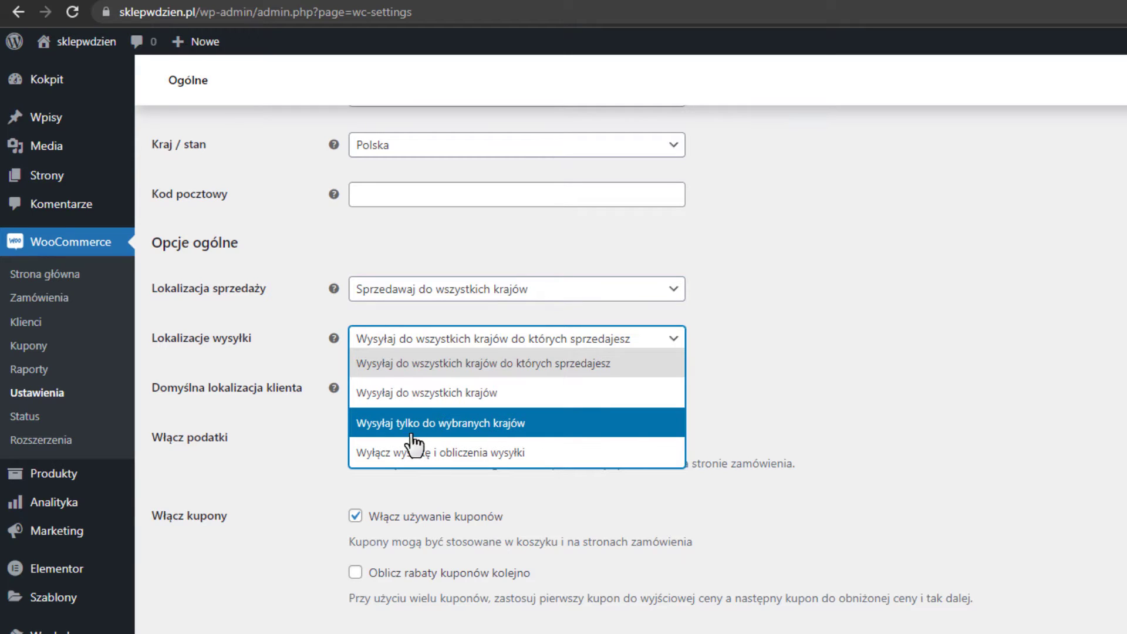
left_click(516, 427)
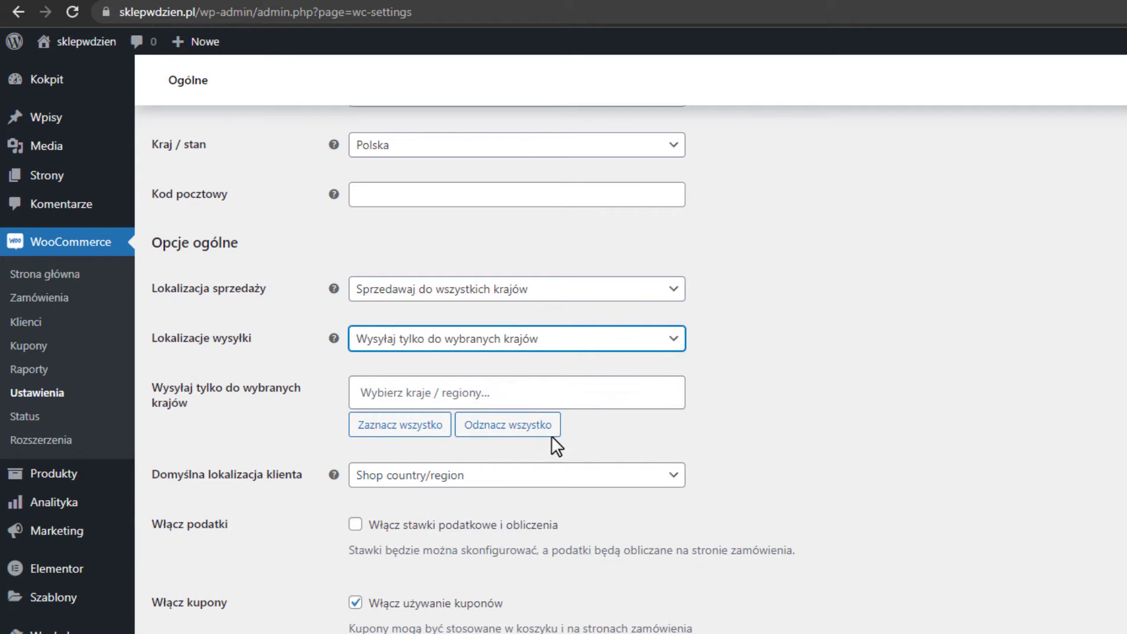
left_click(481, 394)
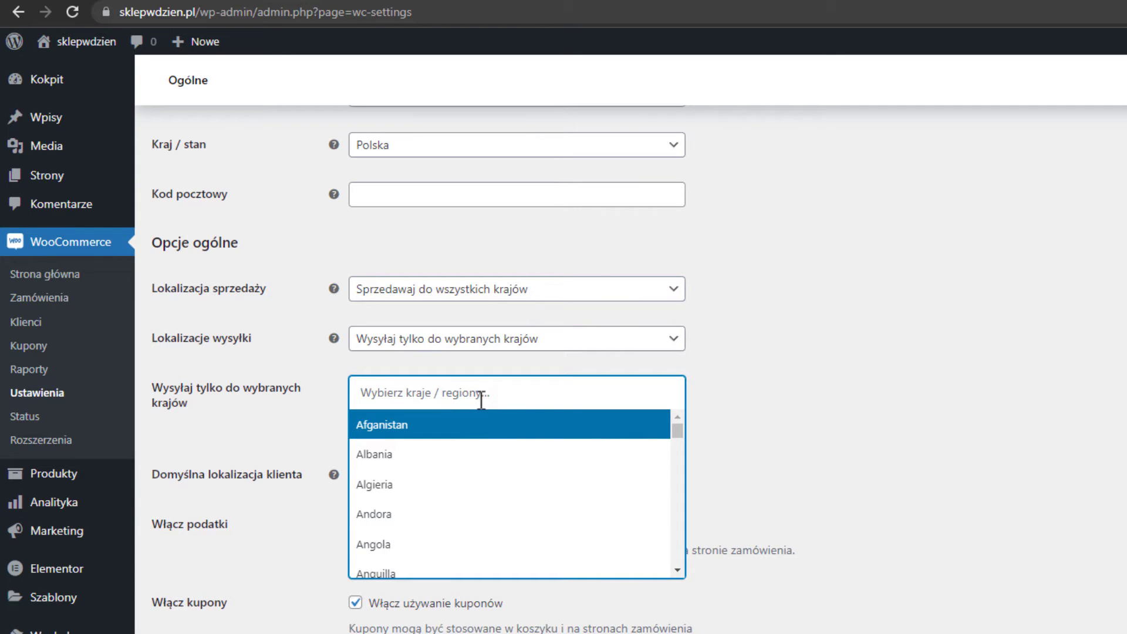
type("polska")
key("Return")
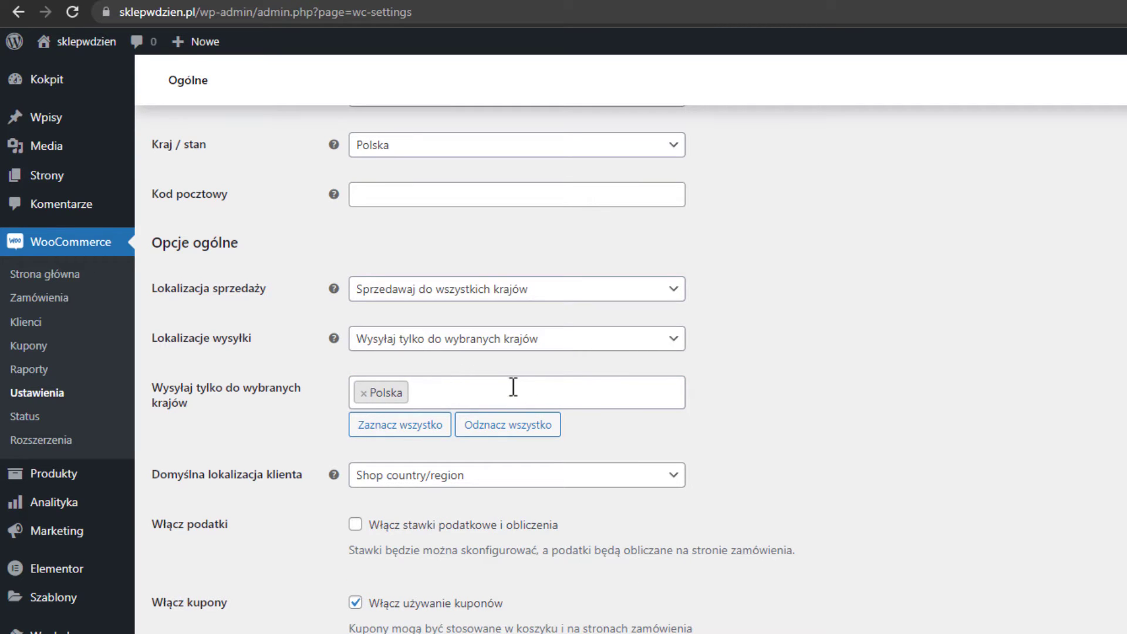
scroll(513, 387, "down", 3)
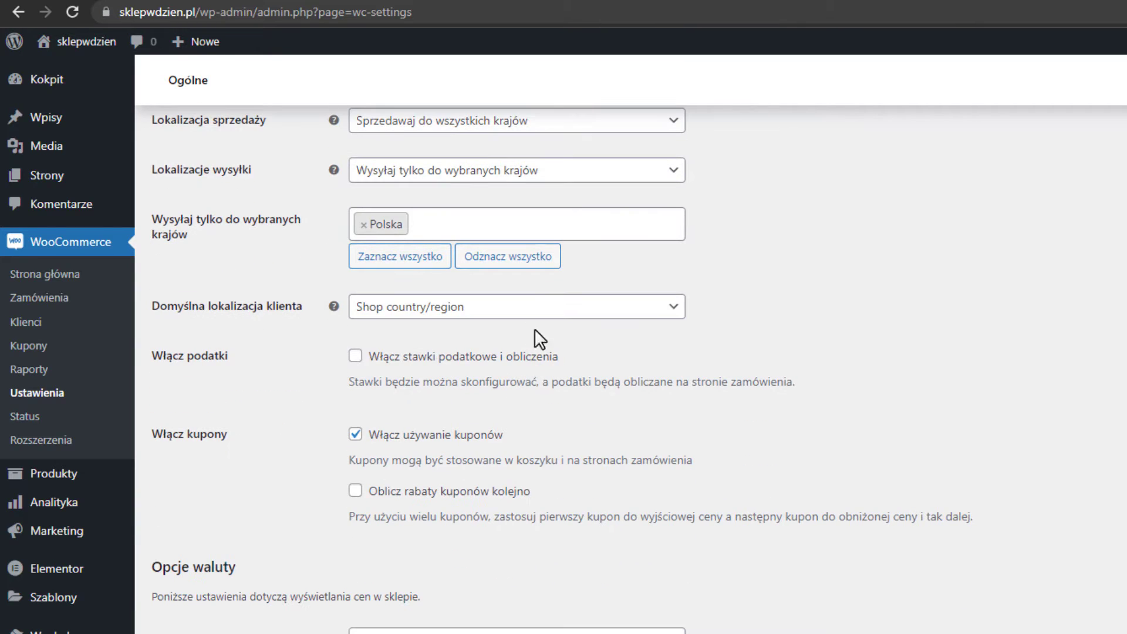
left_click(428, 311)
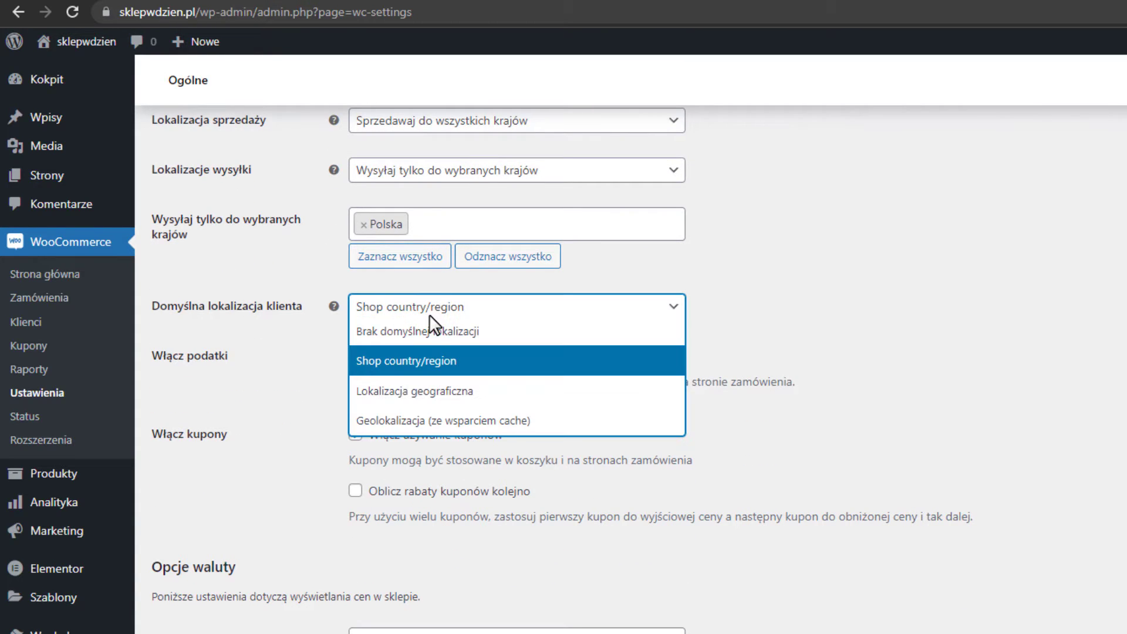
left_click(408, 361)
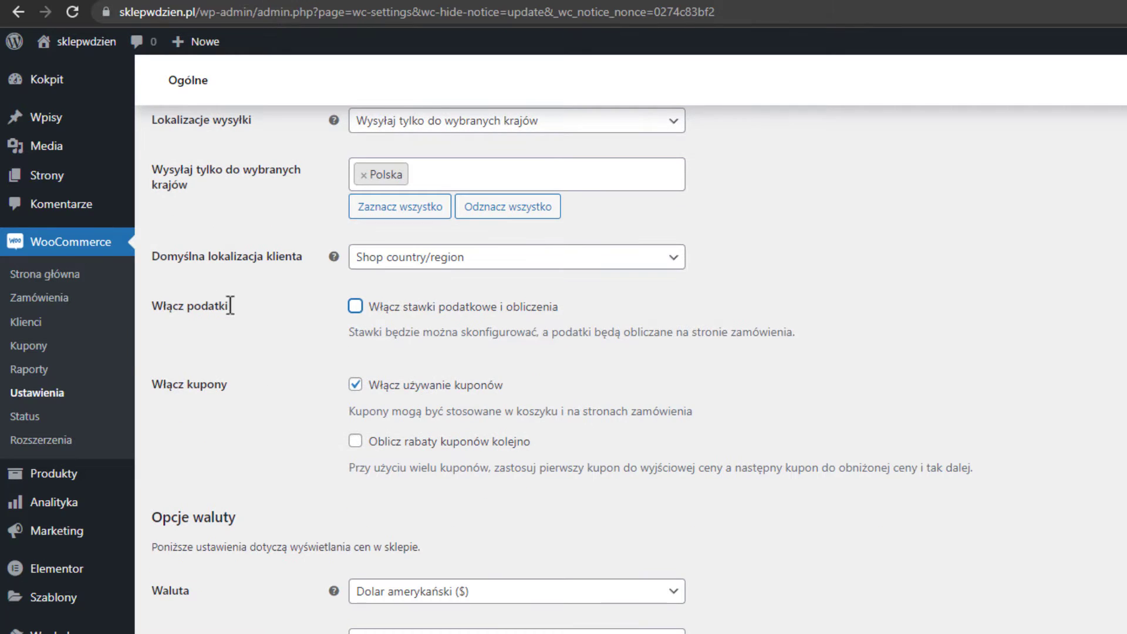
Turn on tax rates and calculations, leaving coupon use enabled.
left_click(355, 308)
scroll(499, 321, "down", 1)
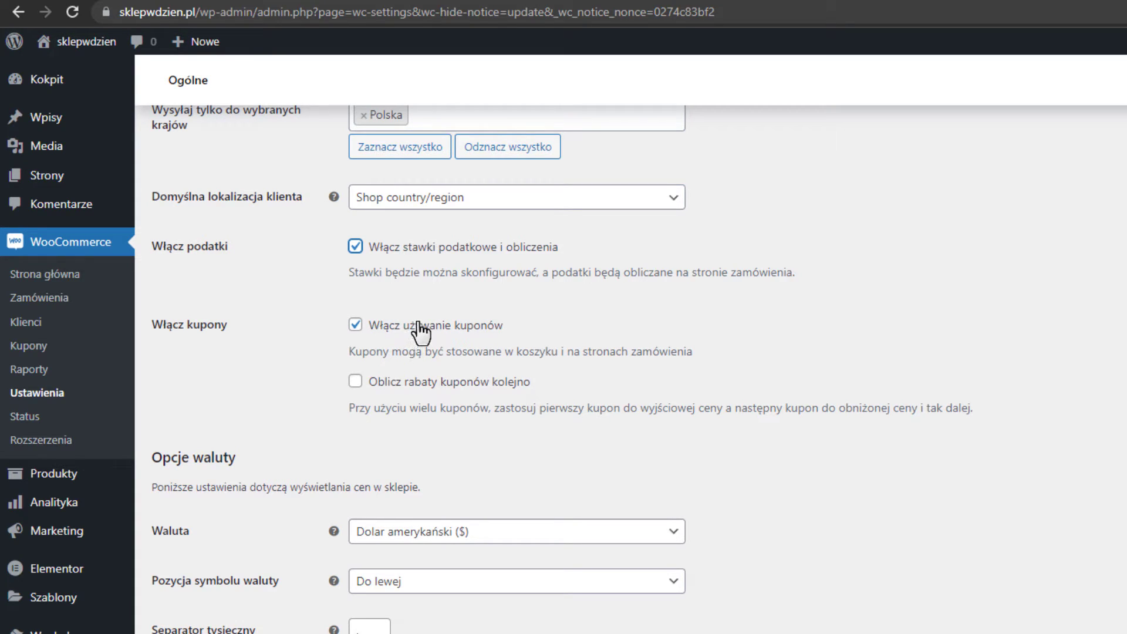
left_click(354, 327)
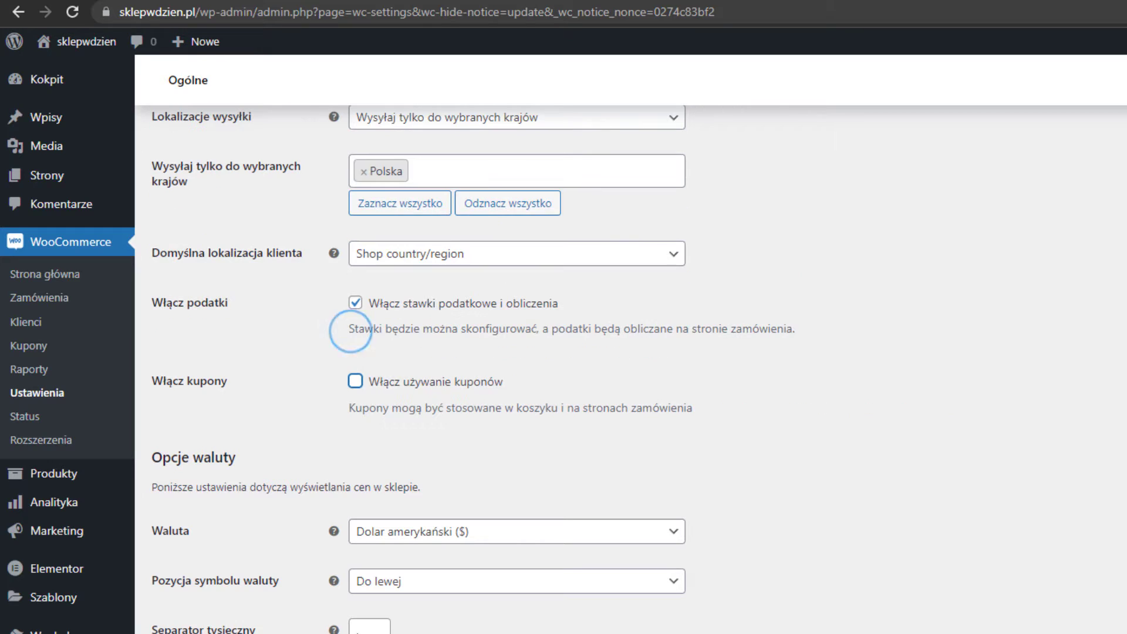
left_click(355, 381)
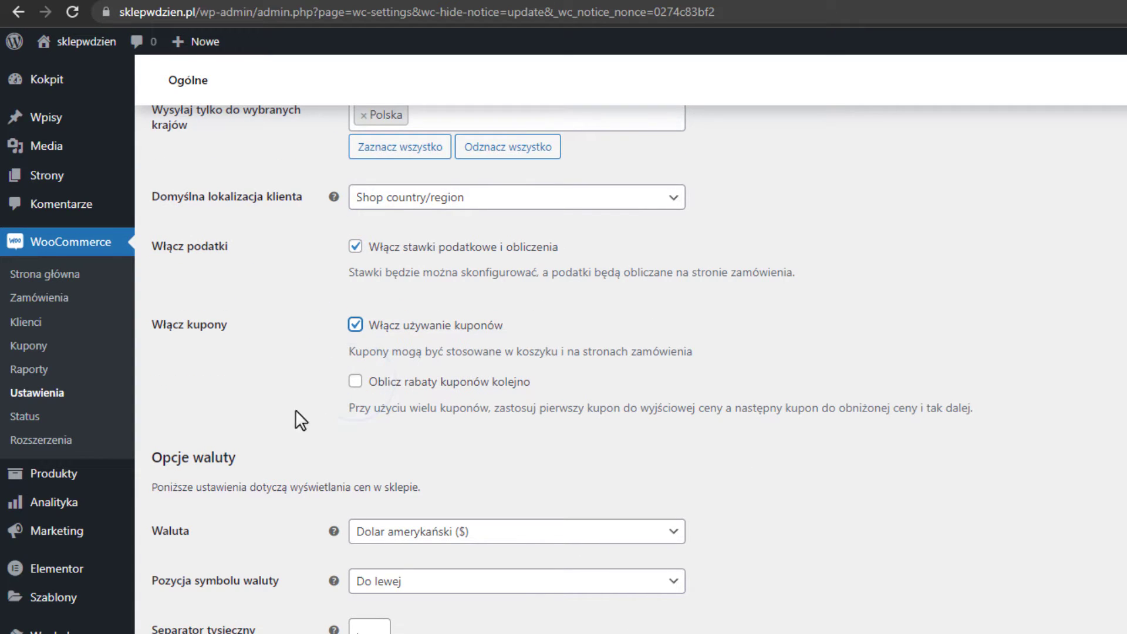
Set the currency to Złoty polski (zł) with the symbol on the right, and save.
left_click(512, 532)
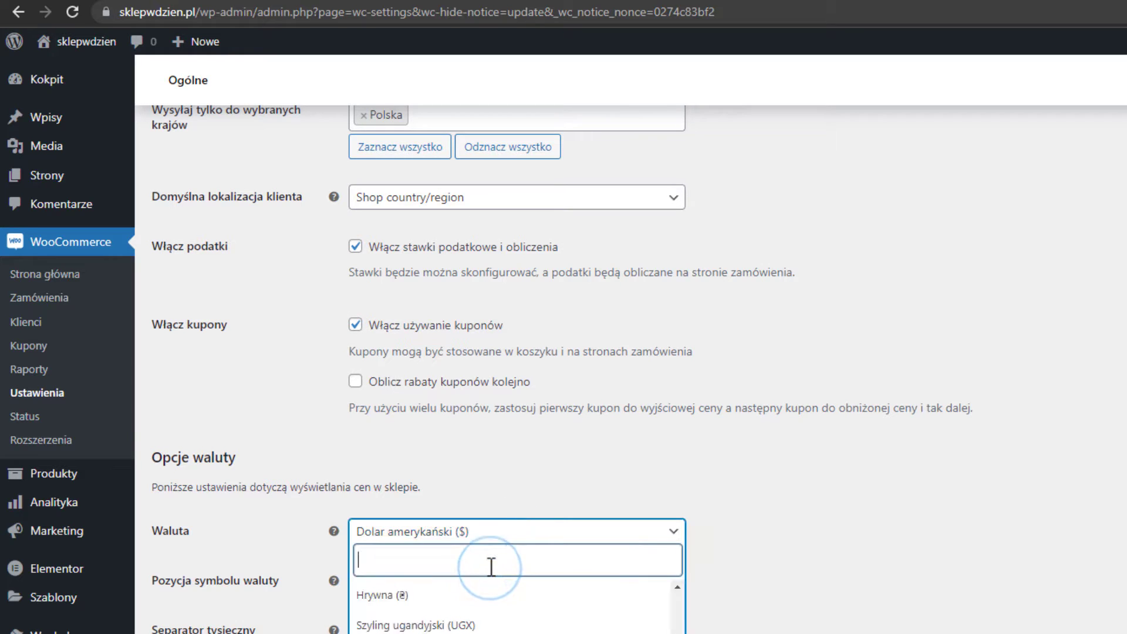
type("pols")
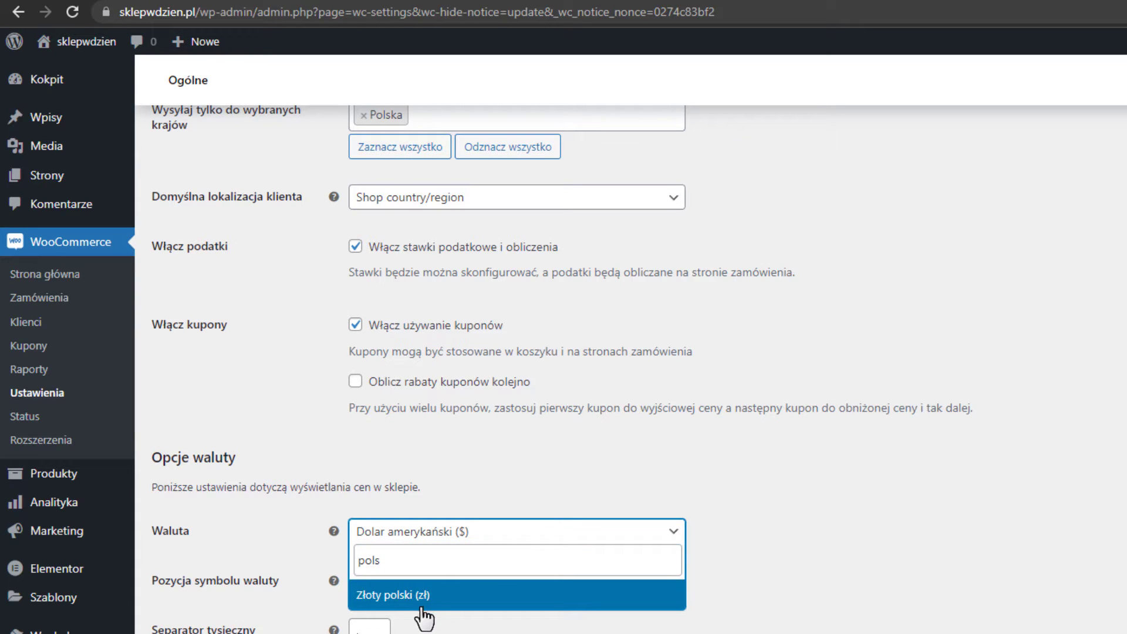
left_click(421, 609)
left_click(424, 584)
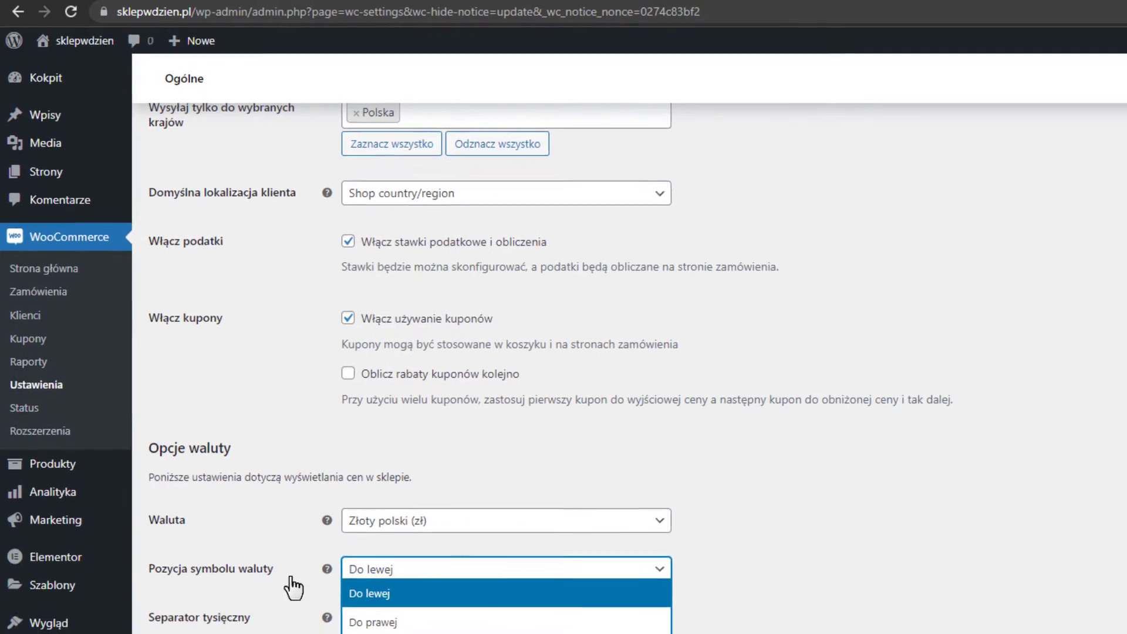
left_click(428, 622)
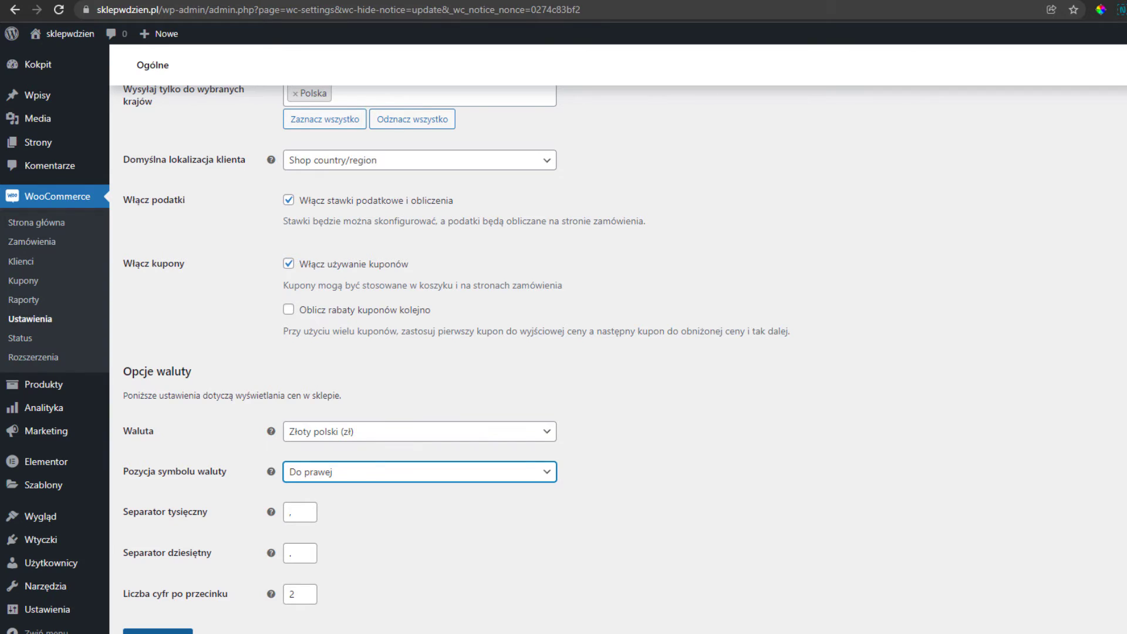
left_click(157, 630)
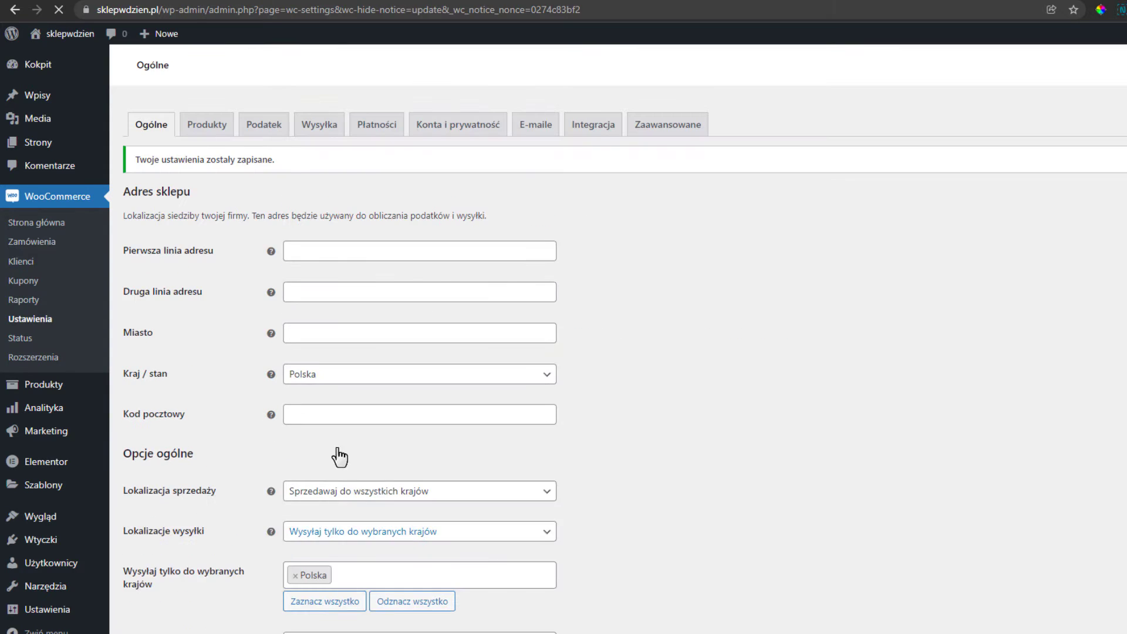
left_click(207, 124)
Choose 'Shop' as the shop page in the Products settings, then go to Inventory (Magazyn).
left_click(350, 218)
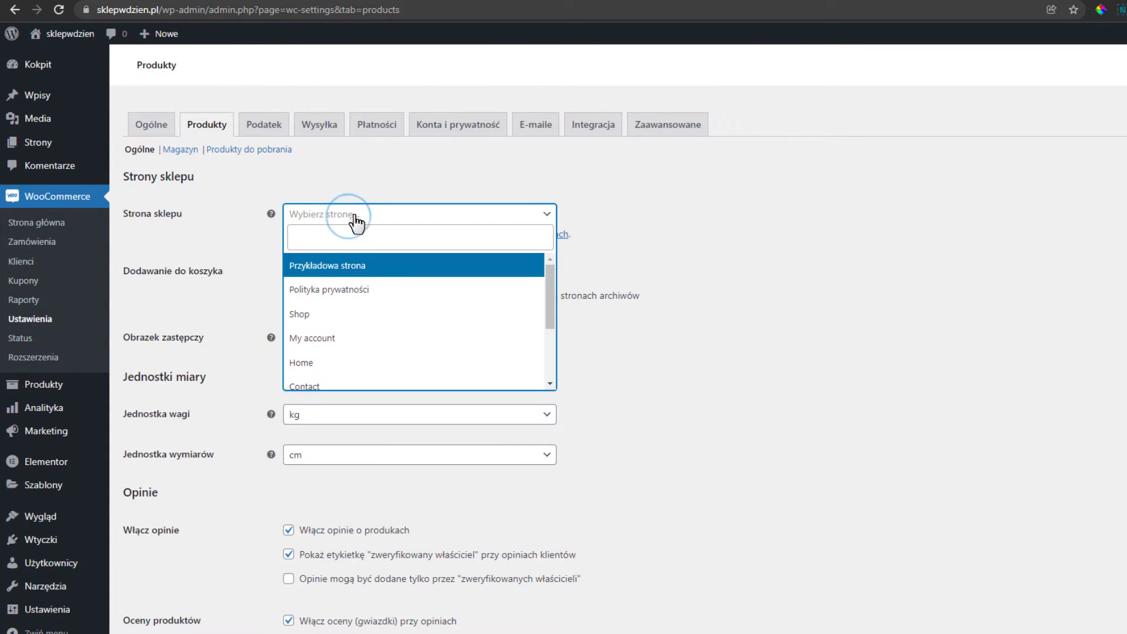
left_click(311, 320)
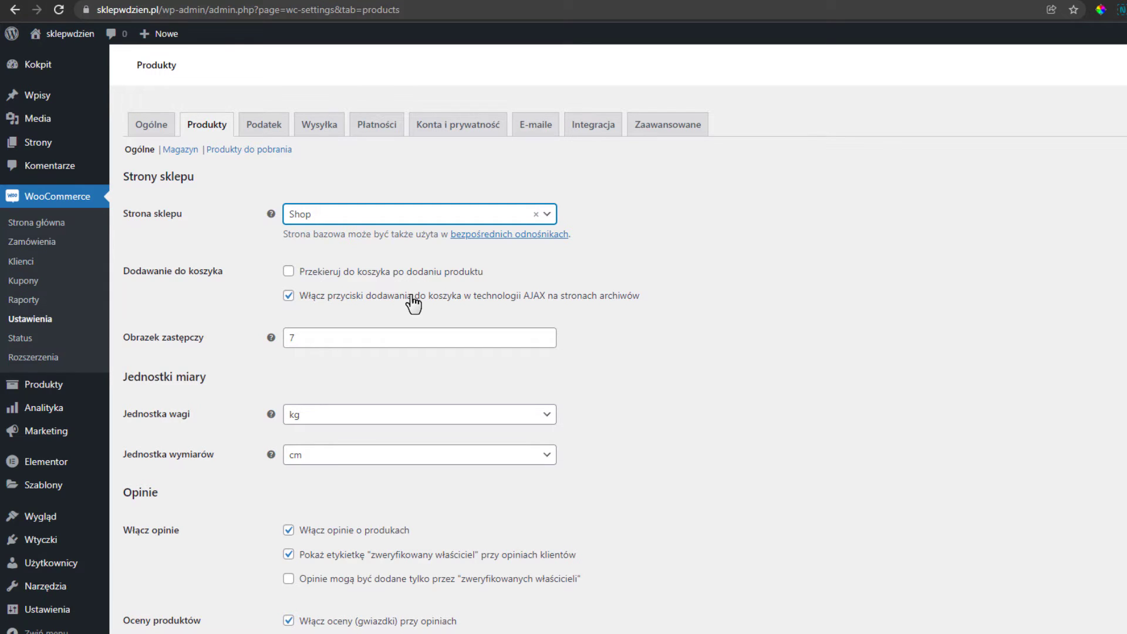
scroll(417, 293, "down", 1)
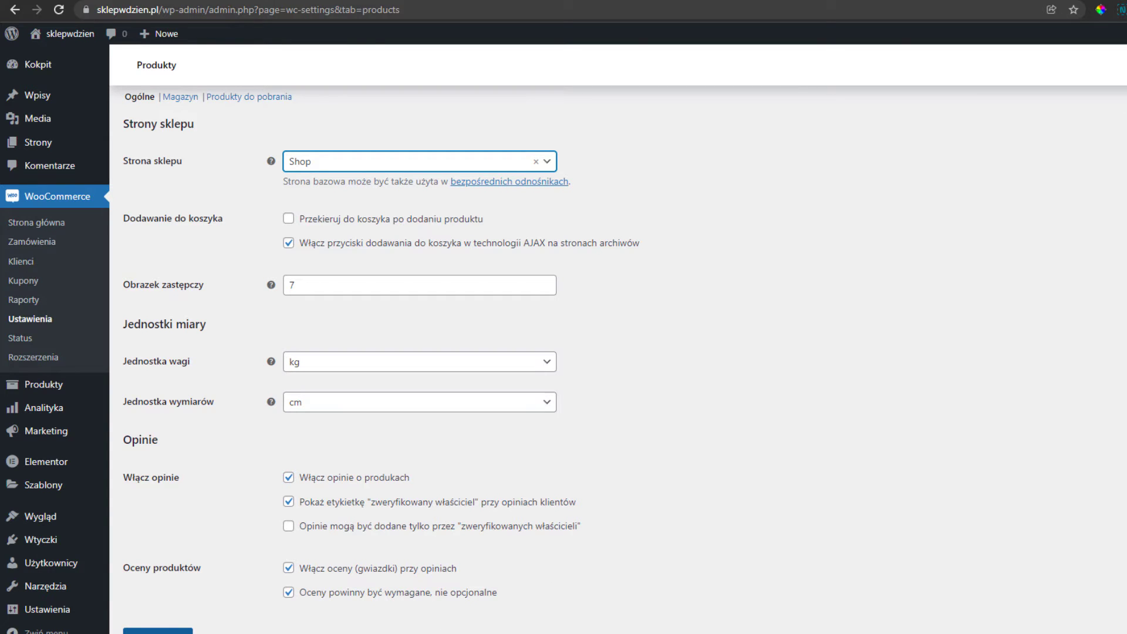
left_click(180, 97)
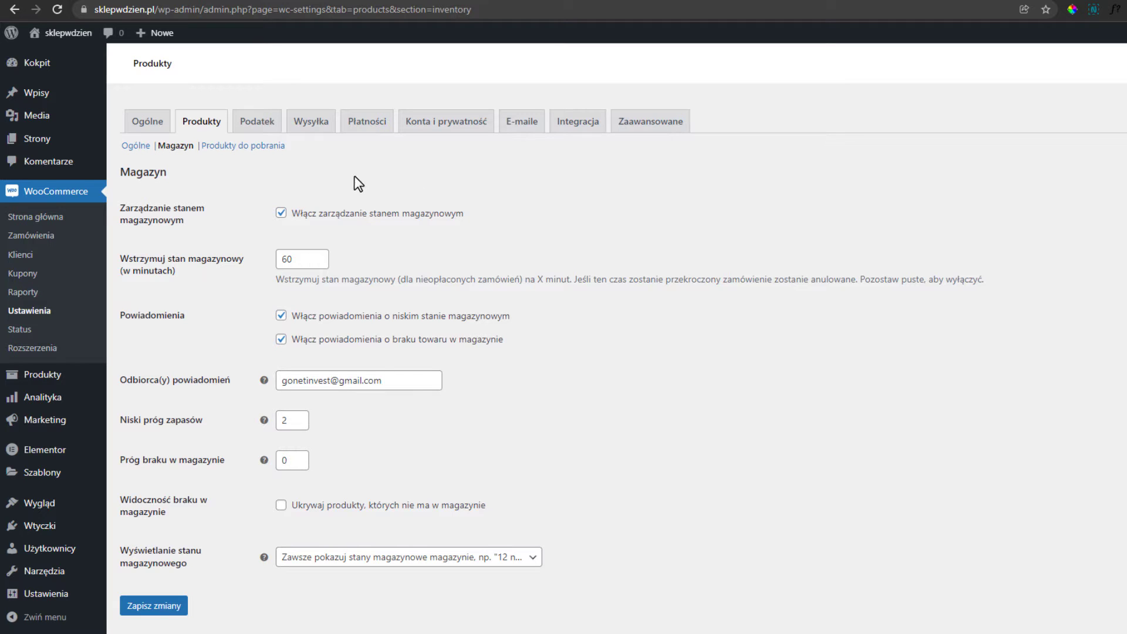
Save the Downloadable products settings unchanged, keeping unique strings in file names.
left_click(265, 146)
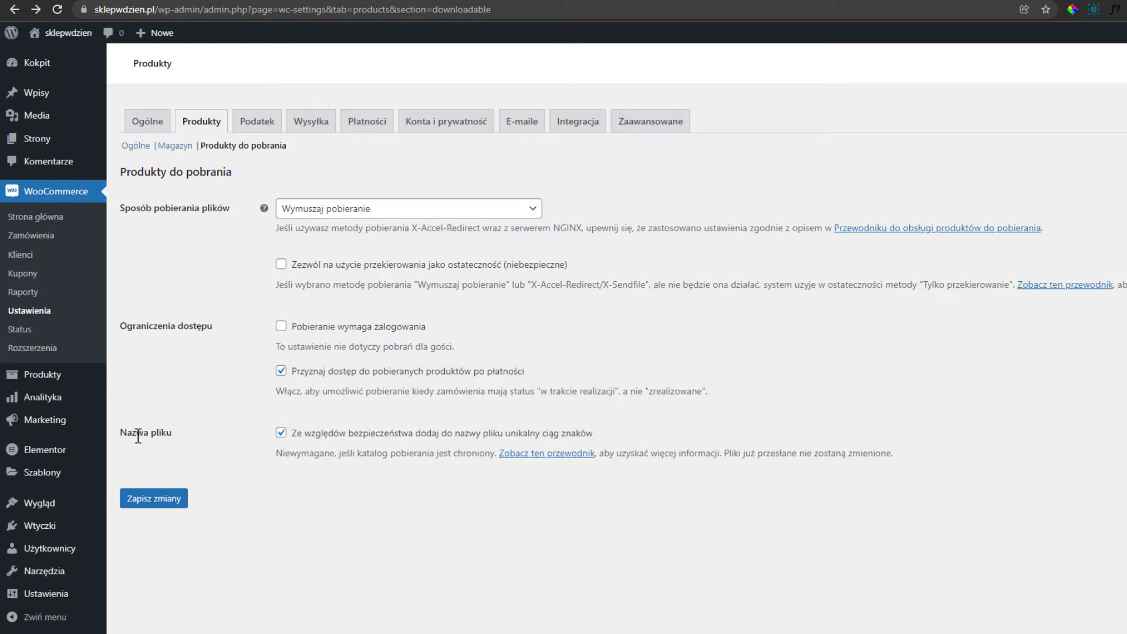
left_click(281, 434)
left_click(281, 434)
left_click(176, 502)
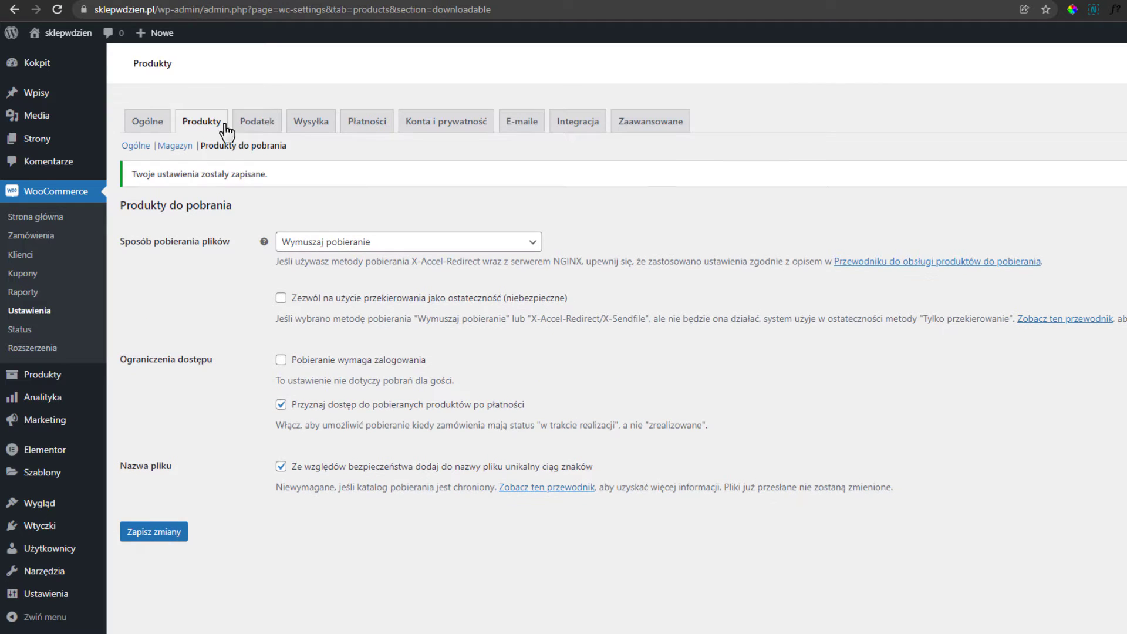
left_click(262, 123)
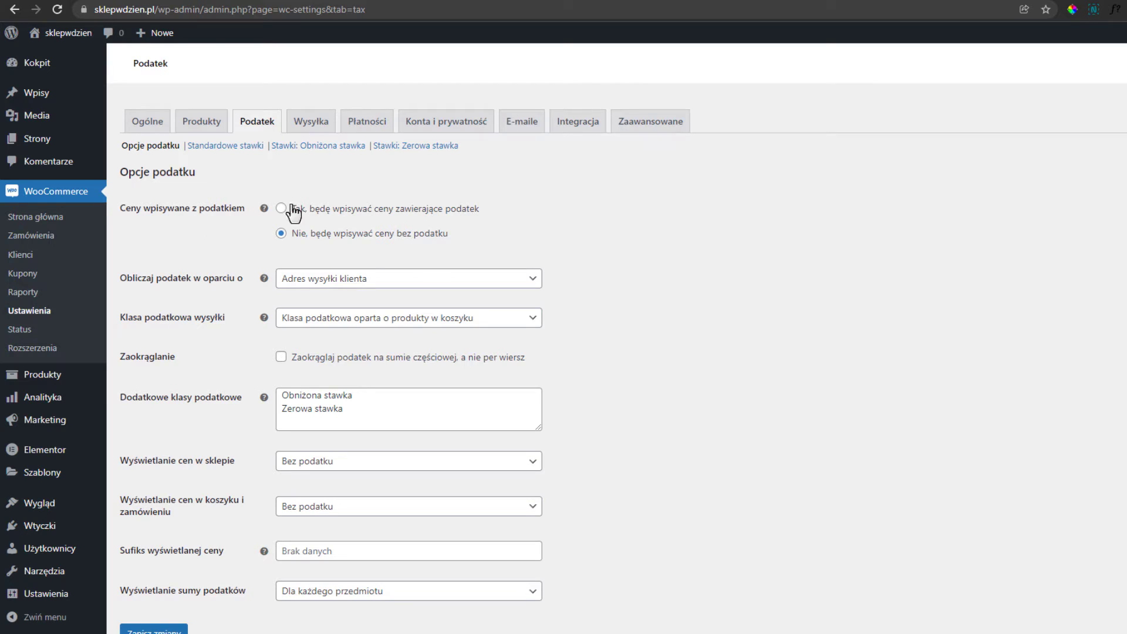
Keep prices entered excluding tax, display shop prices 'Bez podatku', and save the tax options.
left_click(315, 210)
left_click(345, 234)
scroll(317, 473, "down", 1)
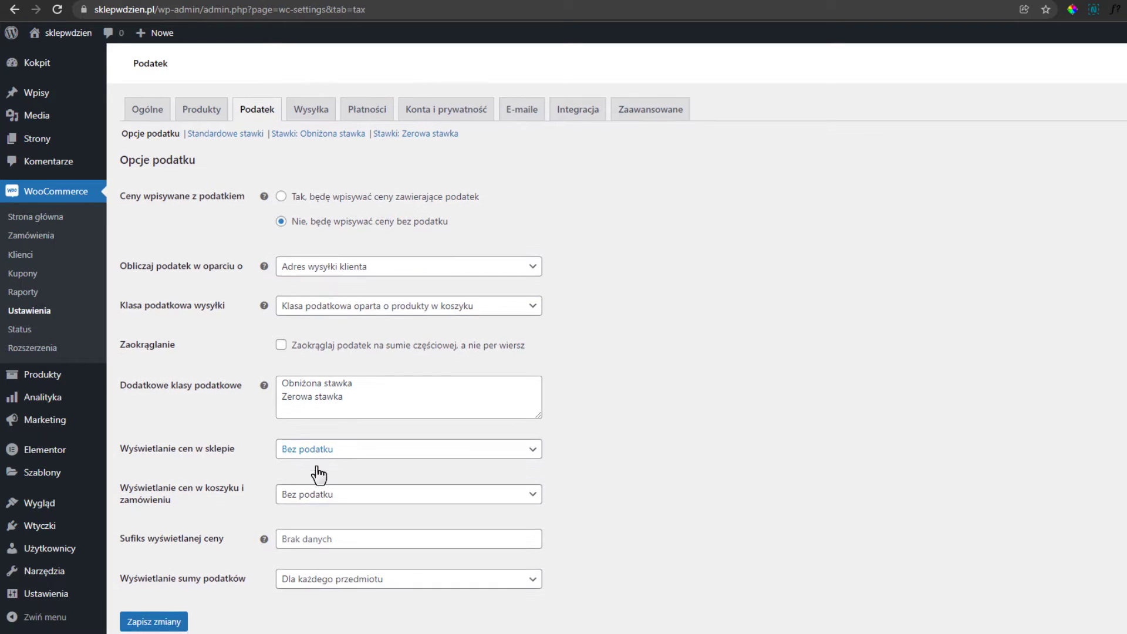
left_click(342, 452)
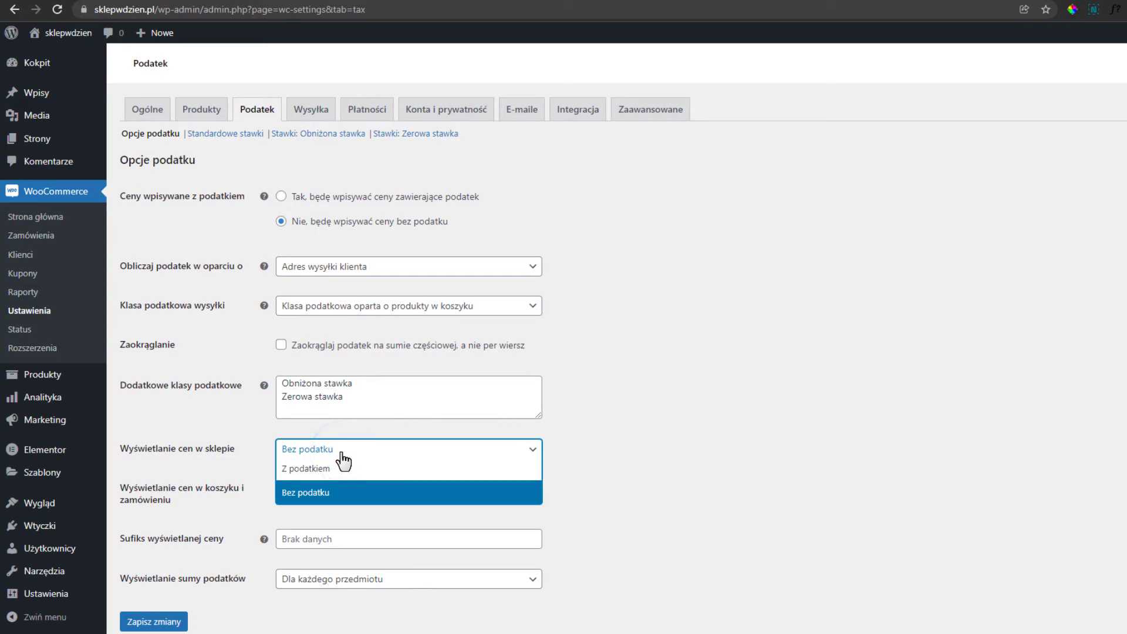
left_click(388, 449)
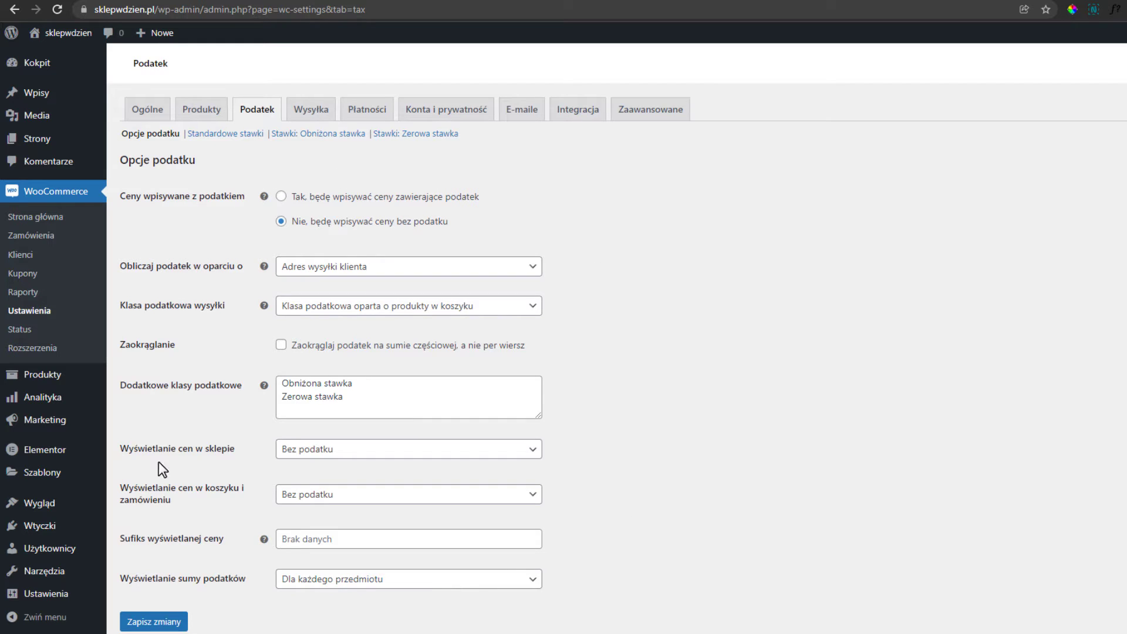
left_click(174, 623)
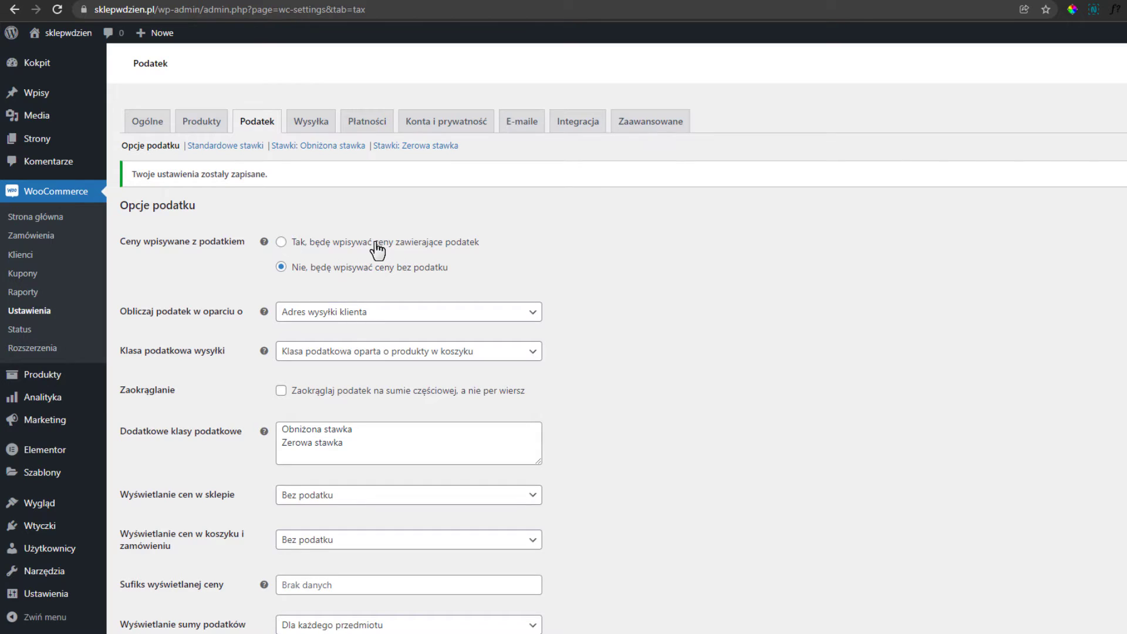
left_click(250, 147)
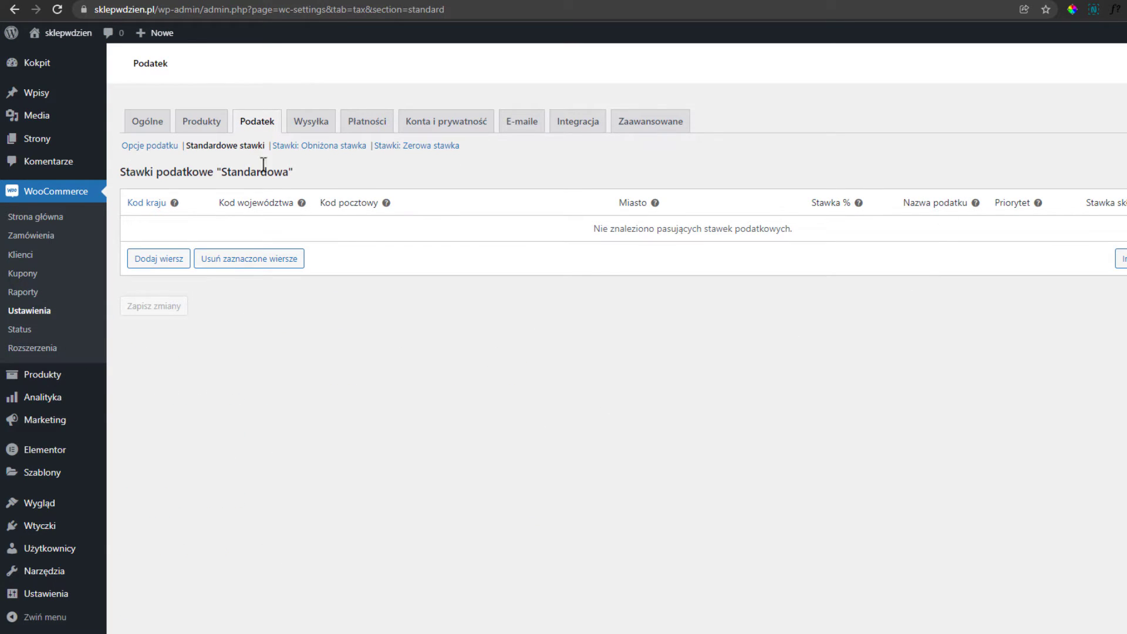
Add a standard tax rate row for country PL at 23% and save it.
left_click(170, 264)
left_click(151, 232)
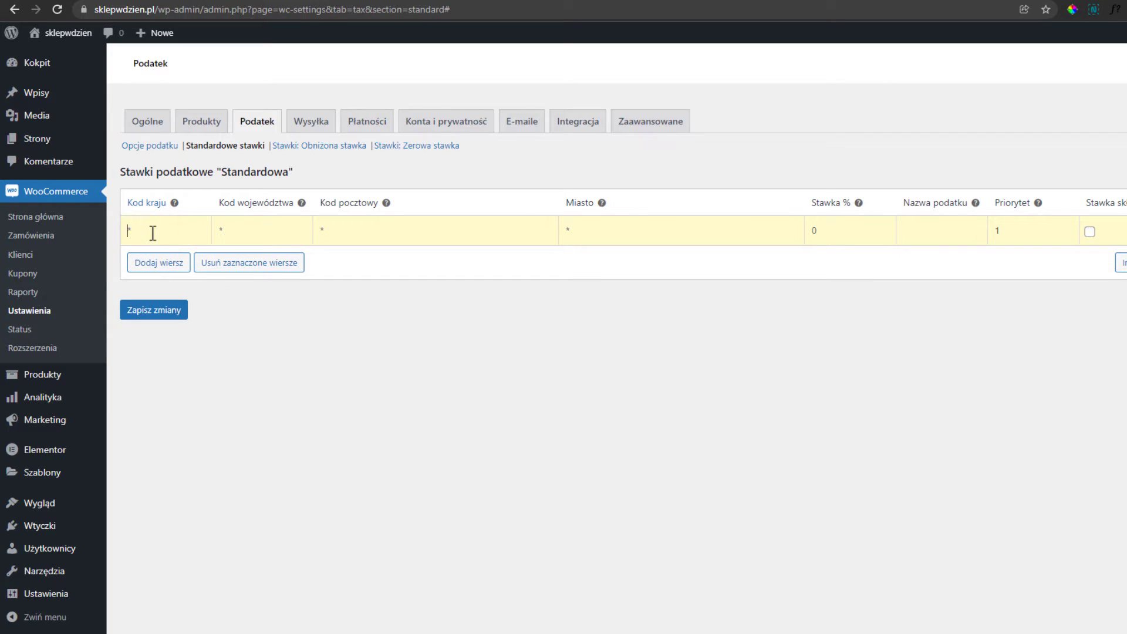
type("PL")
left_click(870, 231)
type("23")
left_click(168, 314)
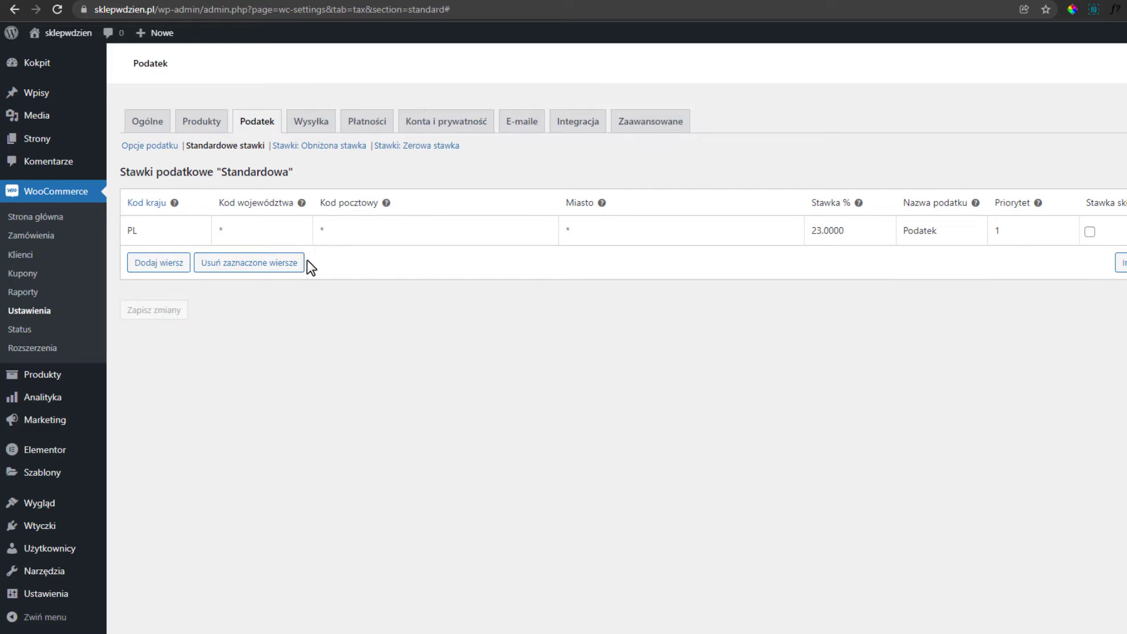
Check the empty Obniżona and Zerowa stawka rate tables.
left_click(306, 153)
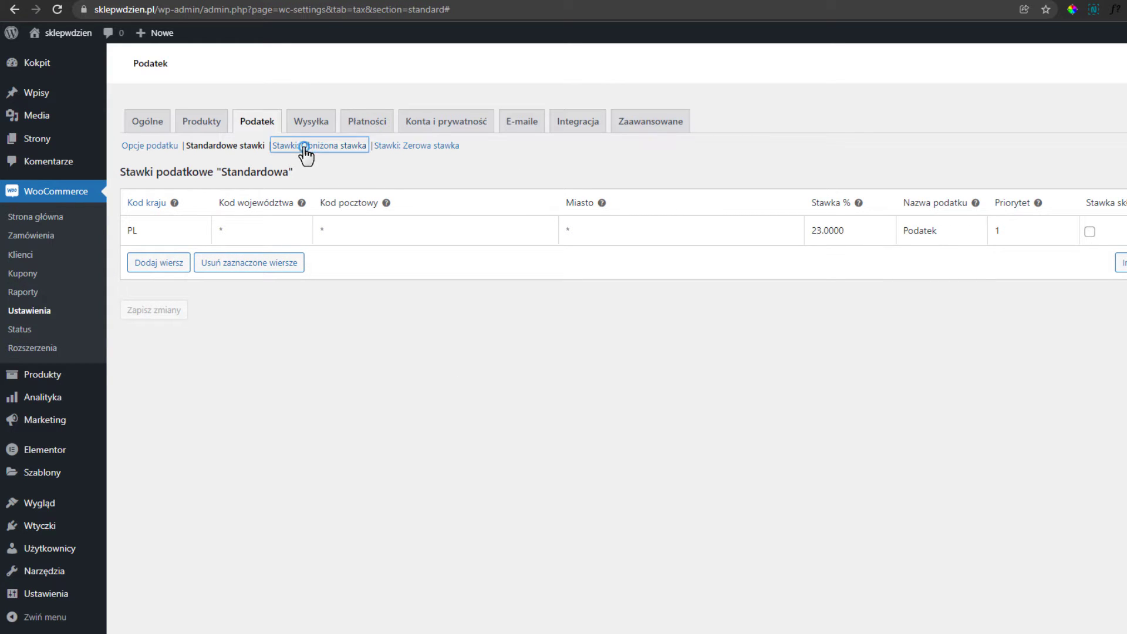
left_click(430, 154)
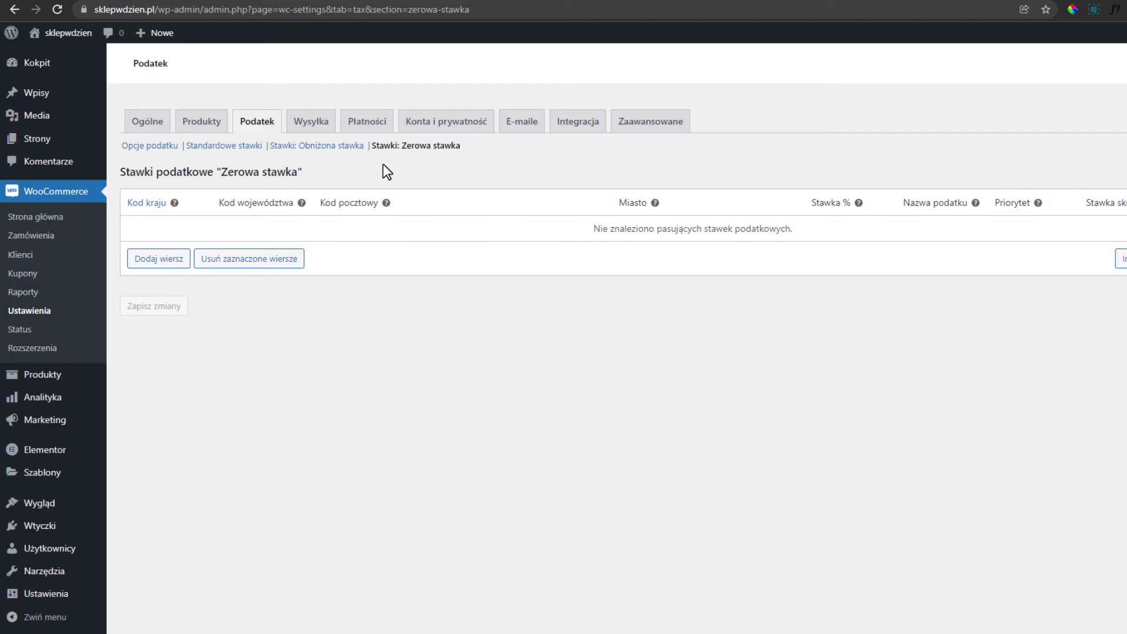
left_click(311, 124)
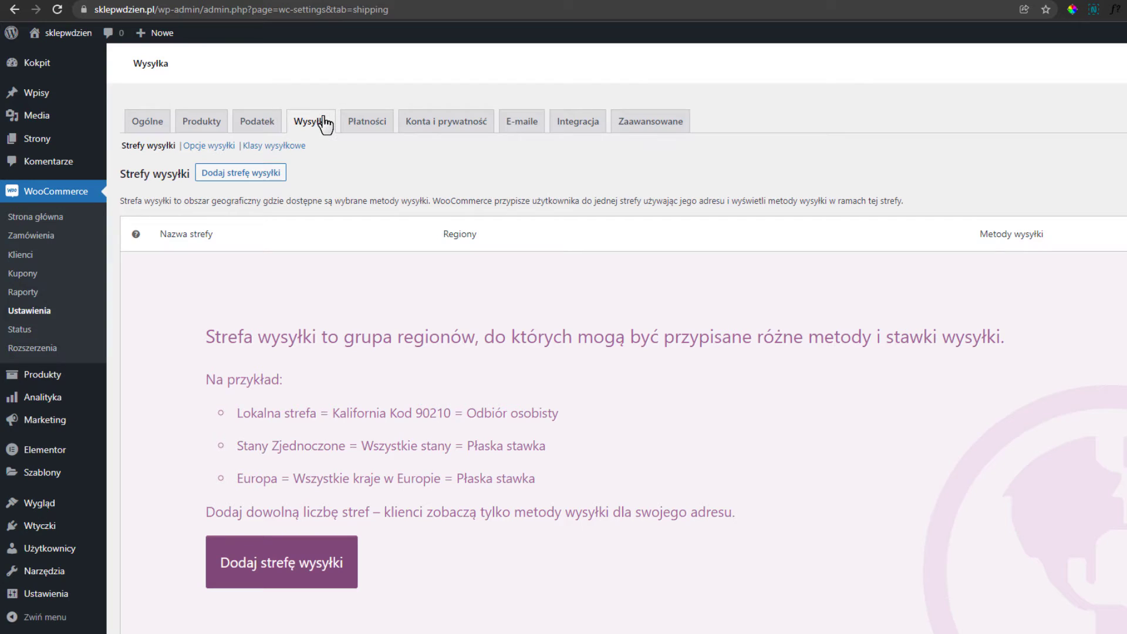
Create the Polska shipping zone for Poland and add the Odbiór osobisty method.
left_click(232, 174)
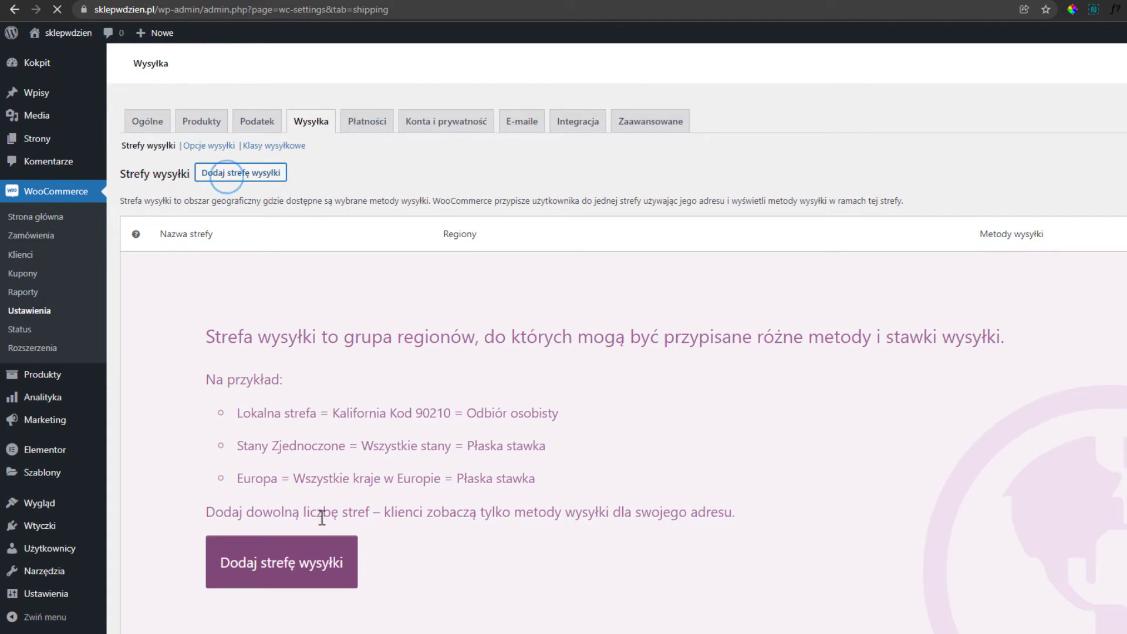
left_click(368, 211)
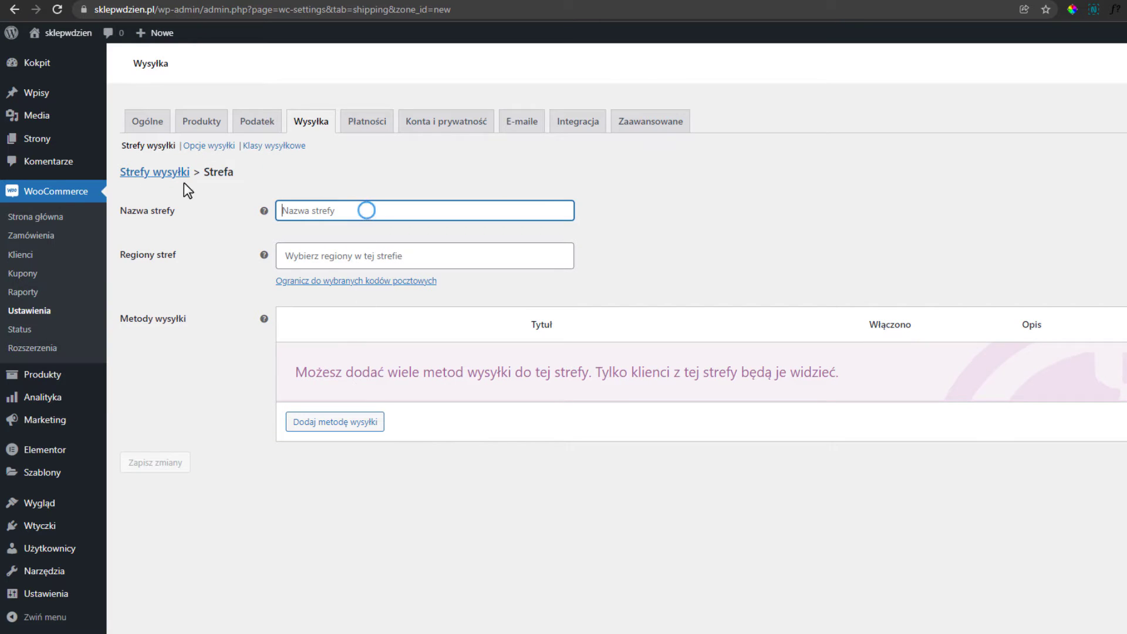
type("Polska")
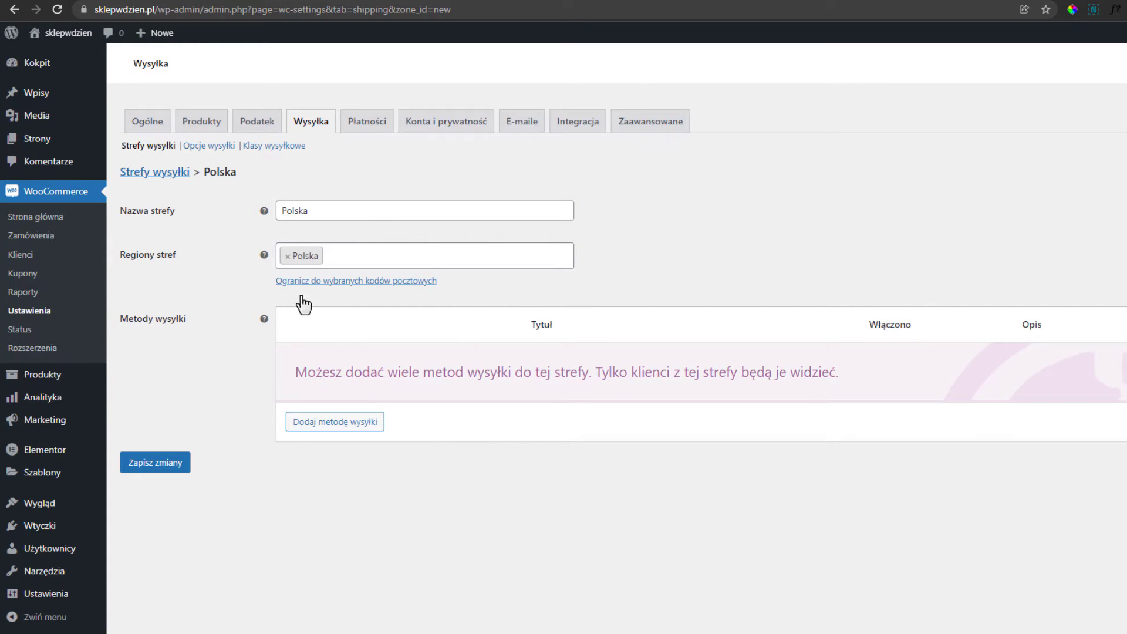
left_click(310, 427)
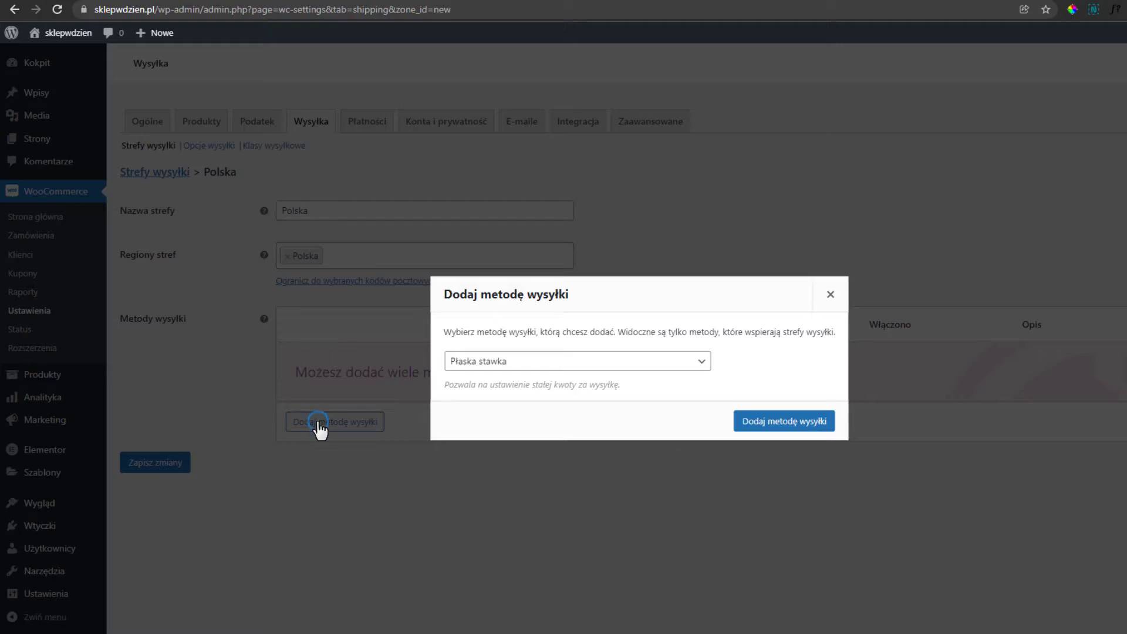
left_click(587, 367)
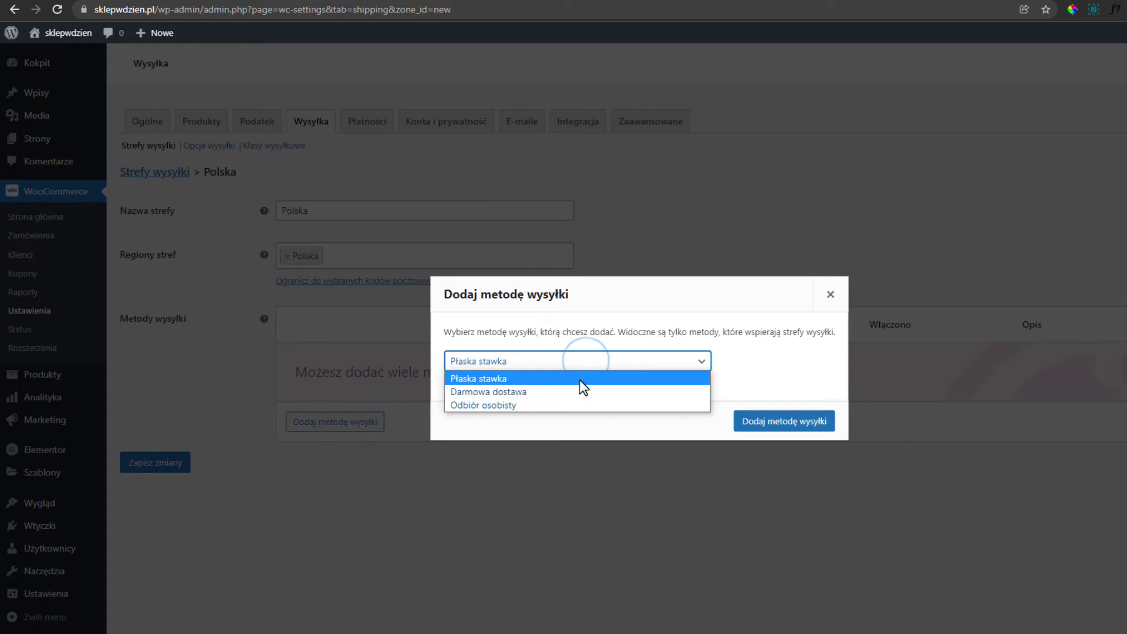
left_click(542, 404)
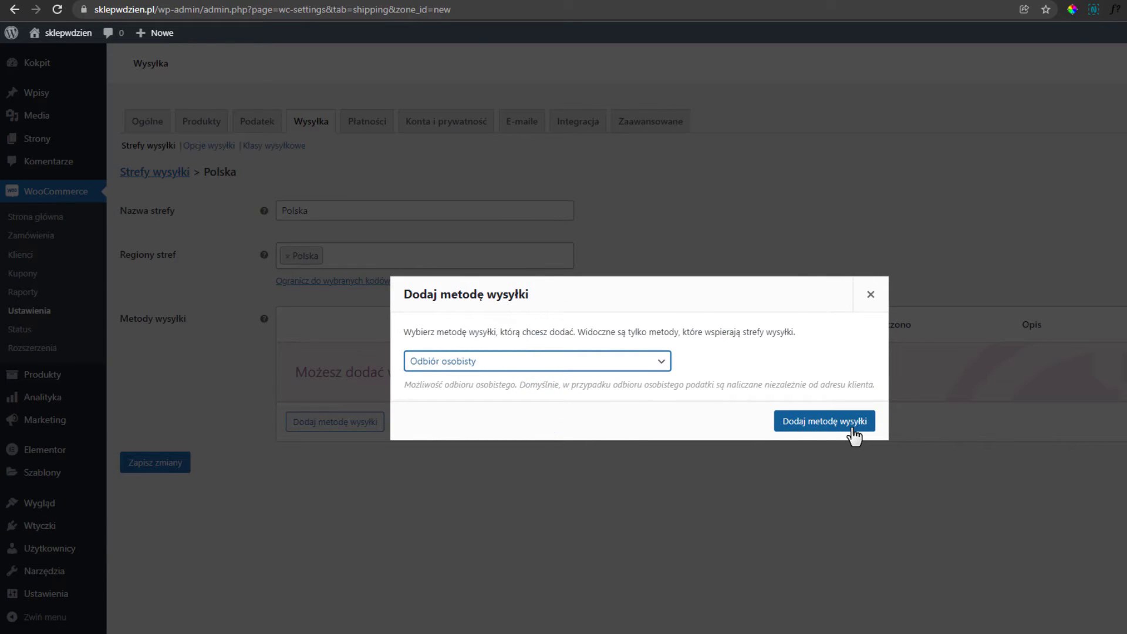
left_click(854, 427)
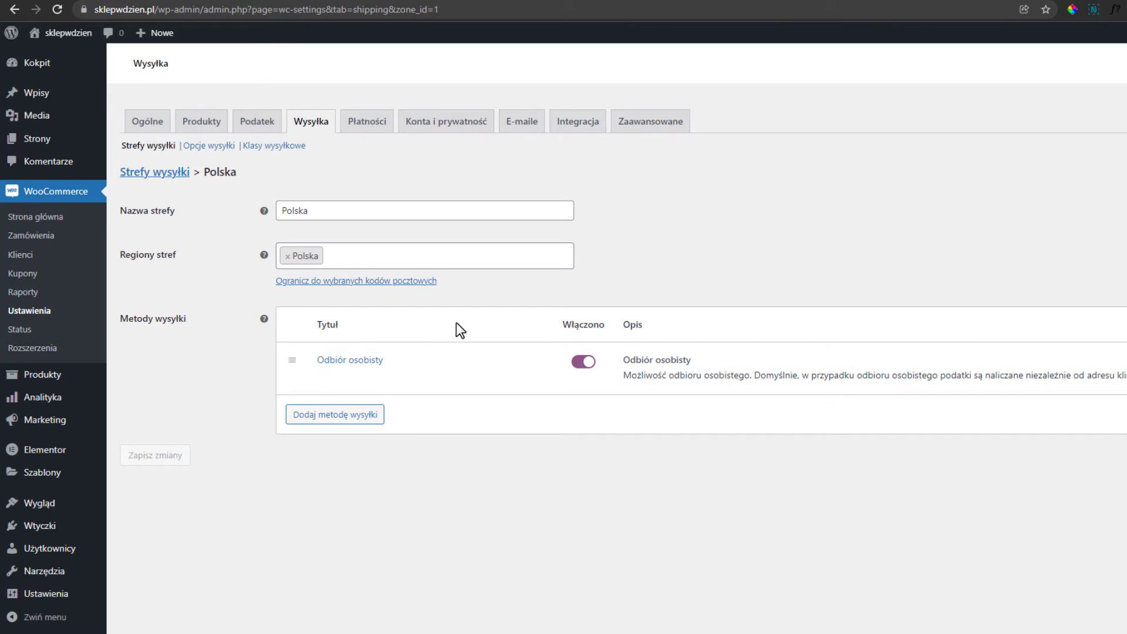
Set the personal pickup cost to 15.
mouse_move(345, 373)
left_click(330, 379)
left_click(520, 398)
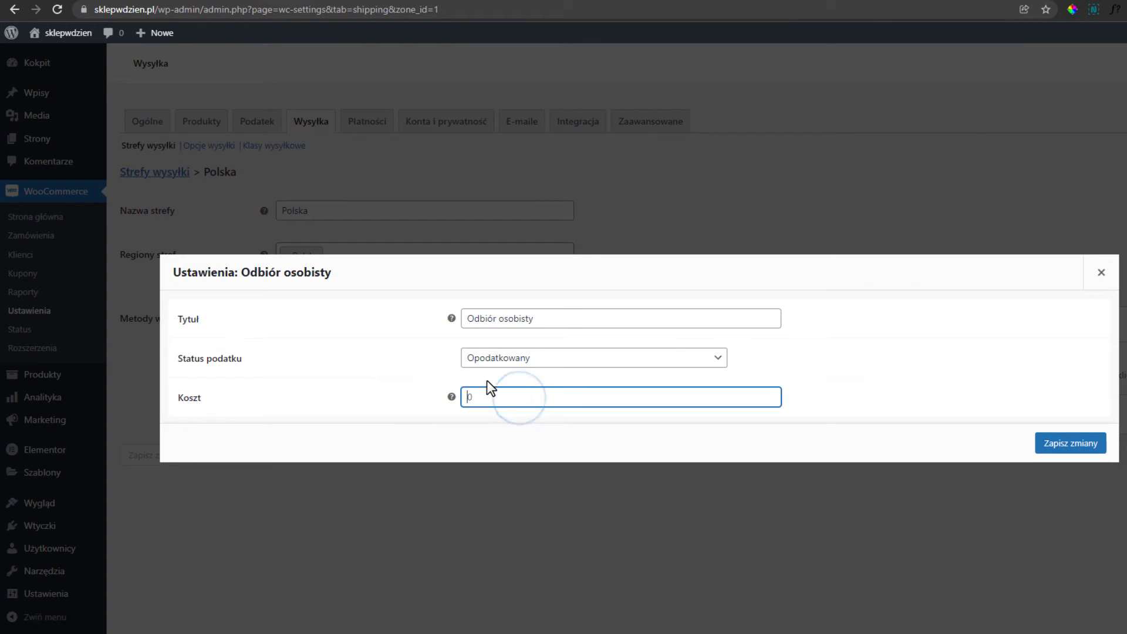
type("15")
left_click(1096, 444)
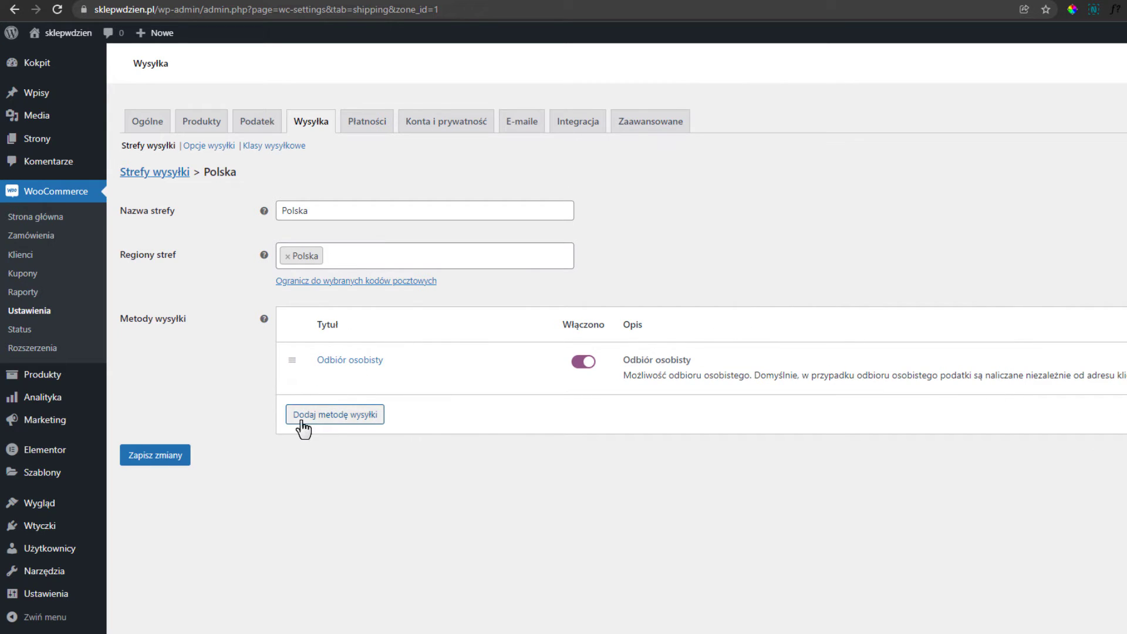
Add a flat-rate method titled Kurier with cost 20.
left_click(356, 428)
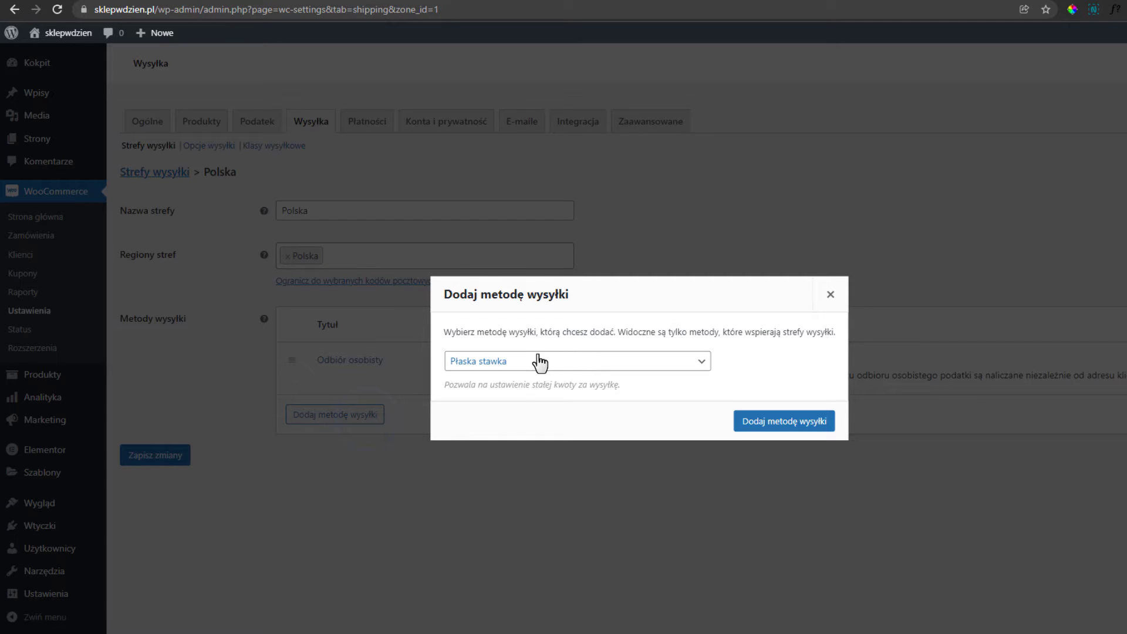
left_click(541, 360)
left_click(517, 378)
left_click(799, 421)
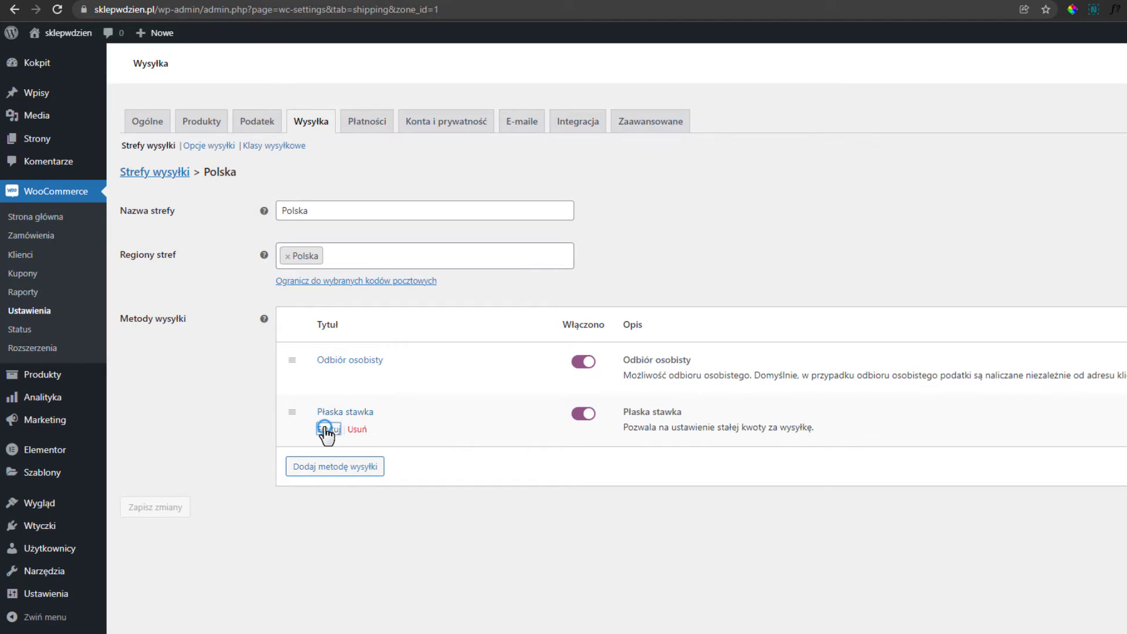
left_click(327, 429)
triple_click(555, 318)
type("Kurier")
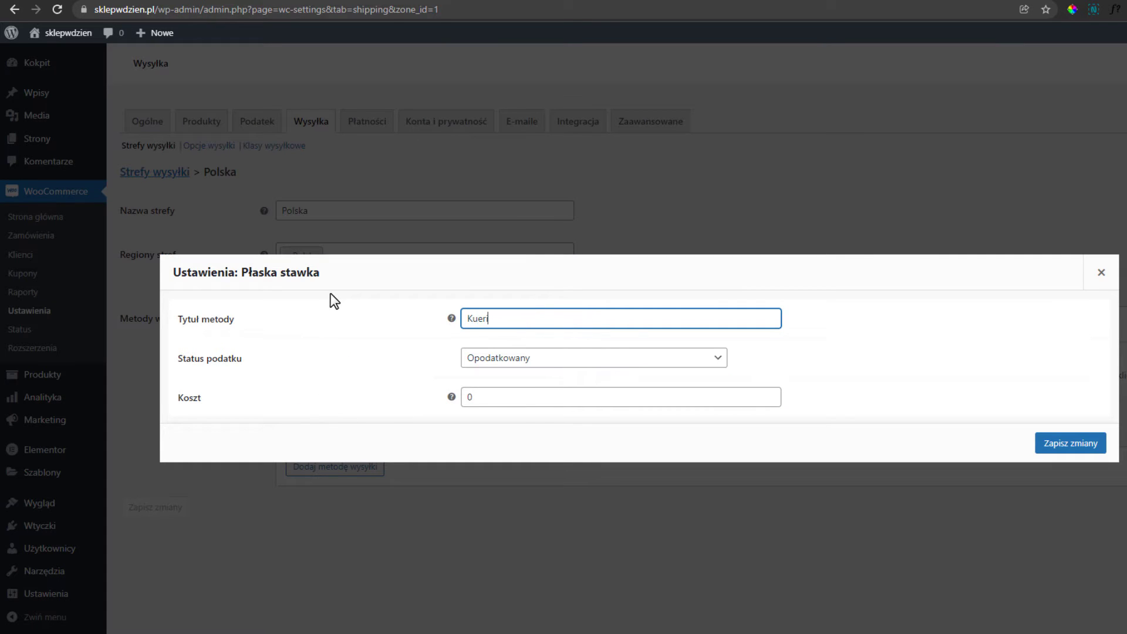
key("Tab")
key("Tab")
type("20")
left_click(1071, 444)
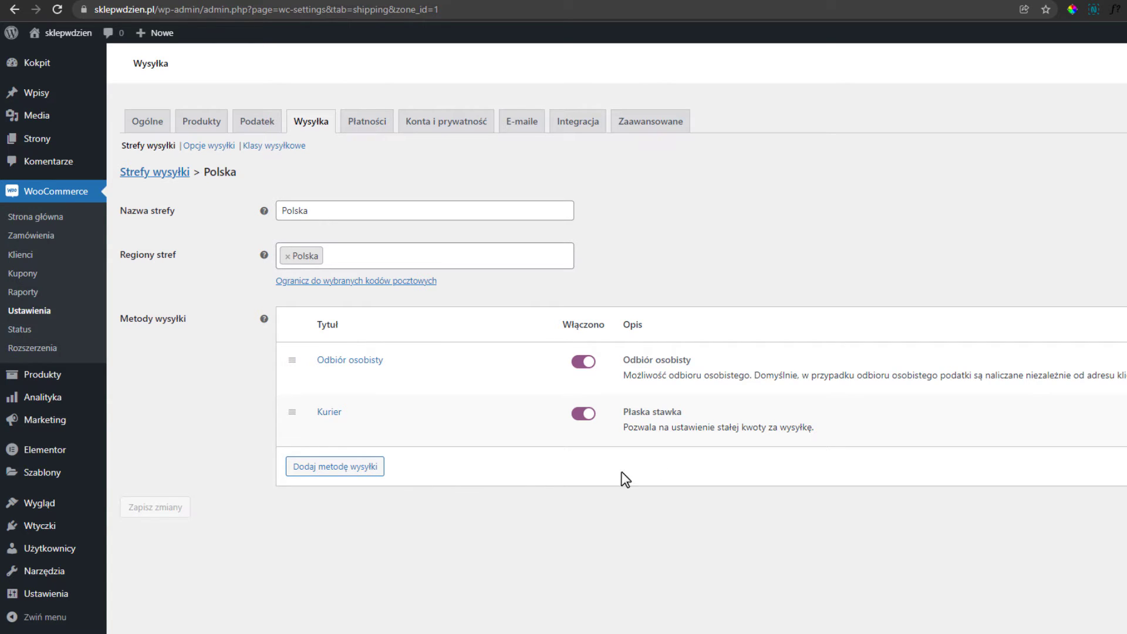
Add Darmowa dostawa to the zone, requiring a minimum order value of 400.
left_click(316, 476)
left_click(572, 364)
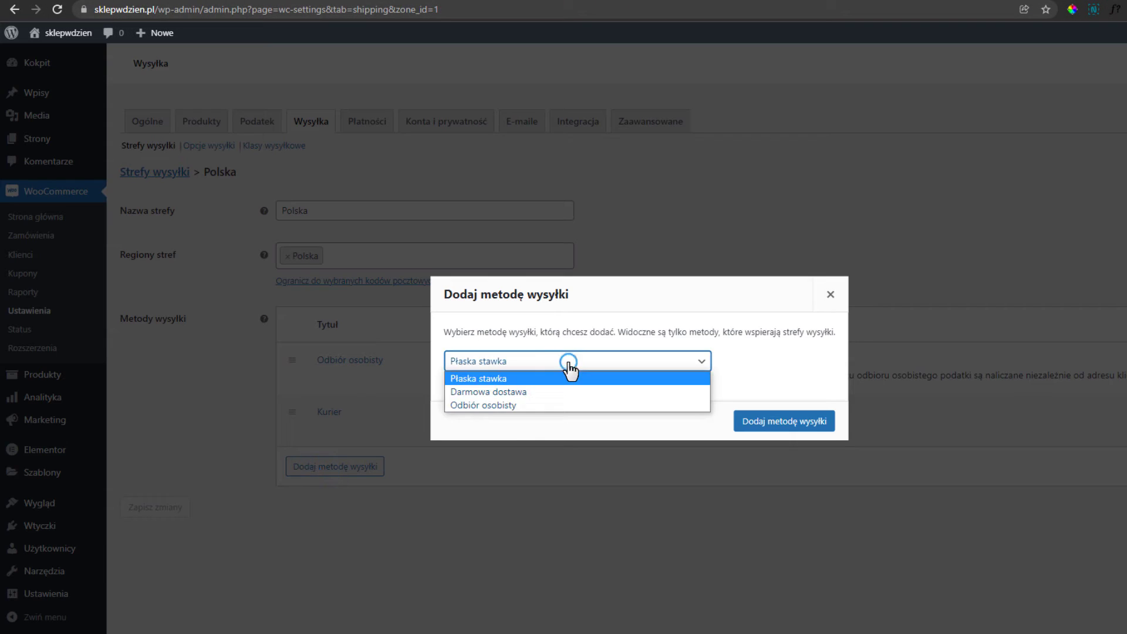
left_click(485, 390)
left_click(790, 429)
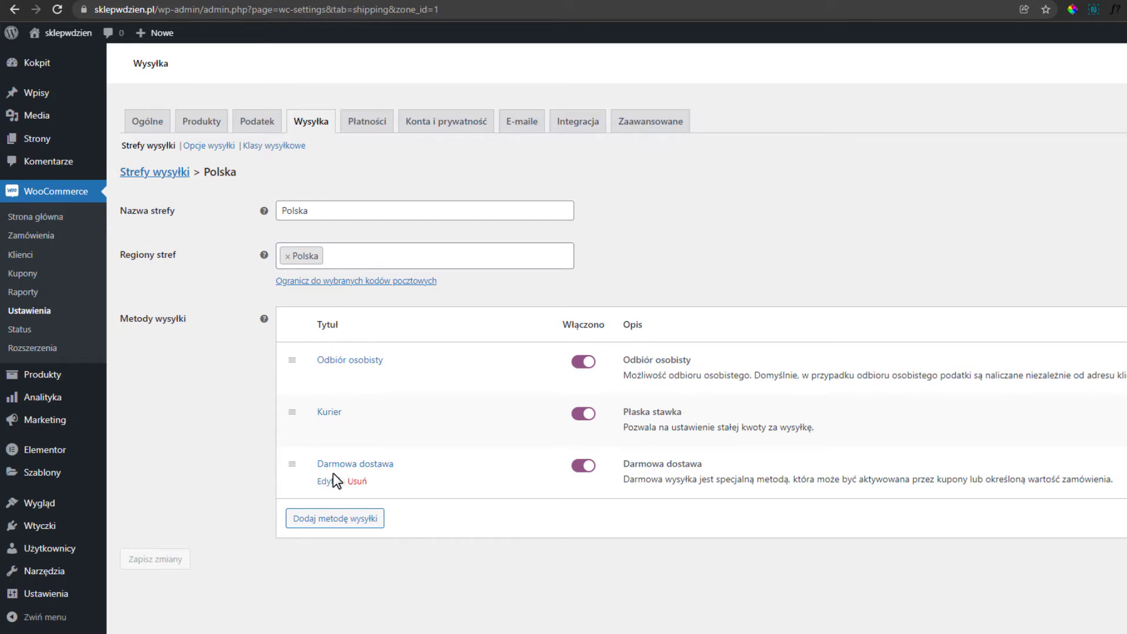
left_click(329, 483)
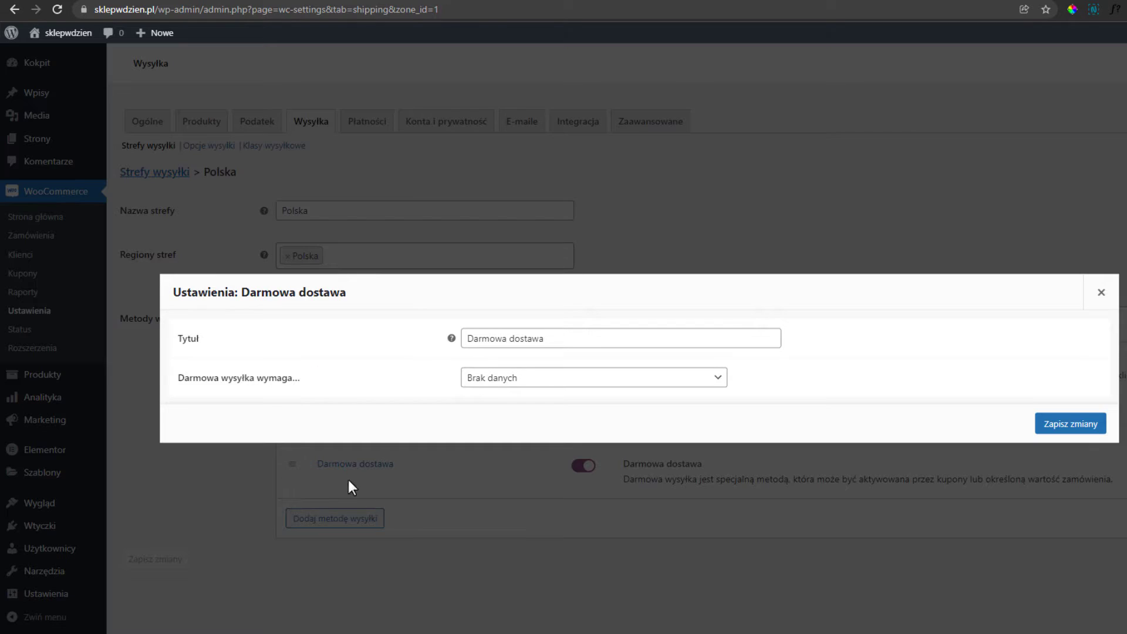
left_click(568, 382)
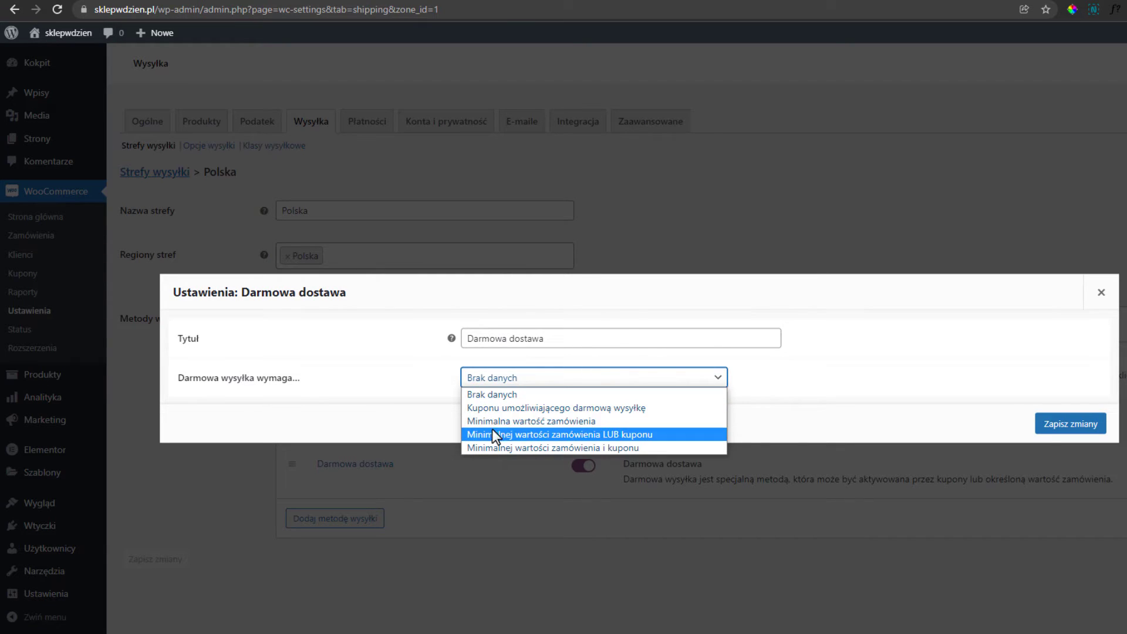
left_click(553, 420)
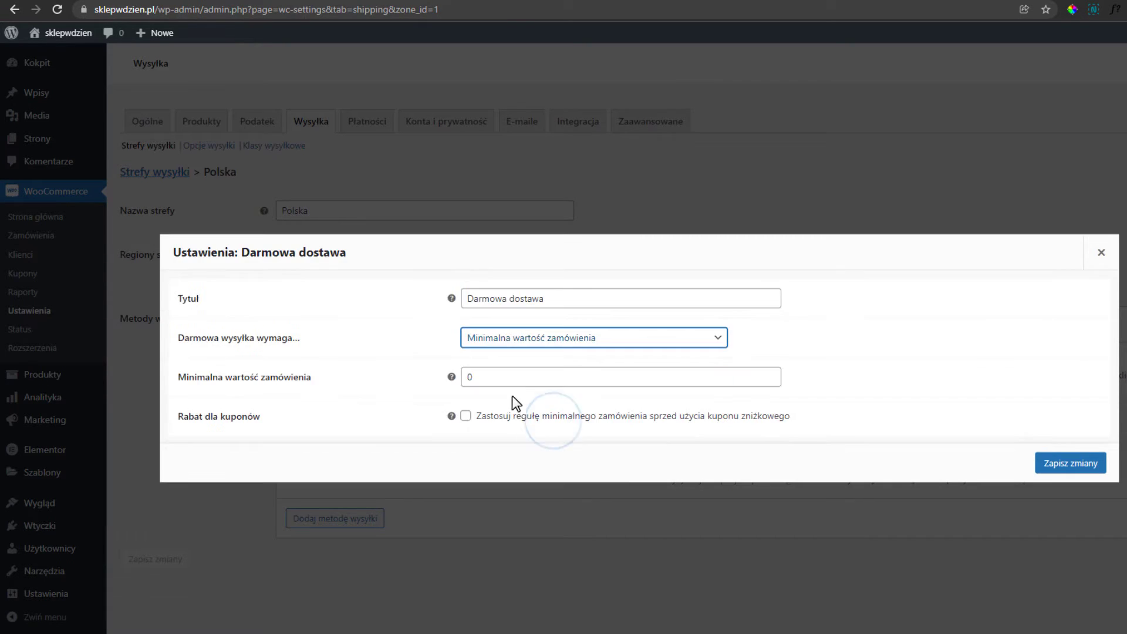
double_click(523, 379)
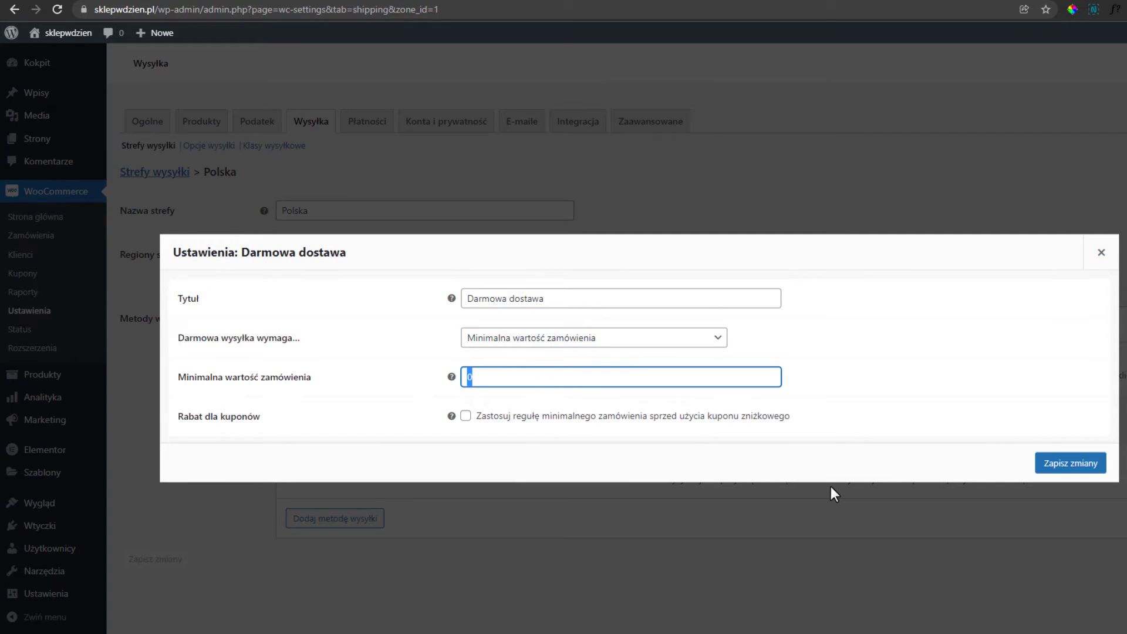
type("400")
left_click(1049, 472)
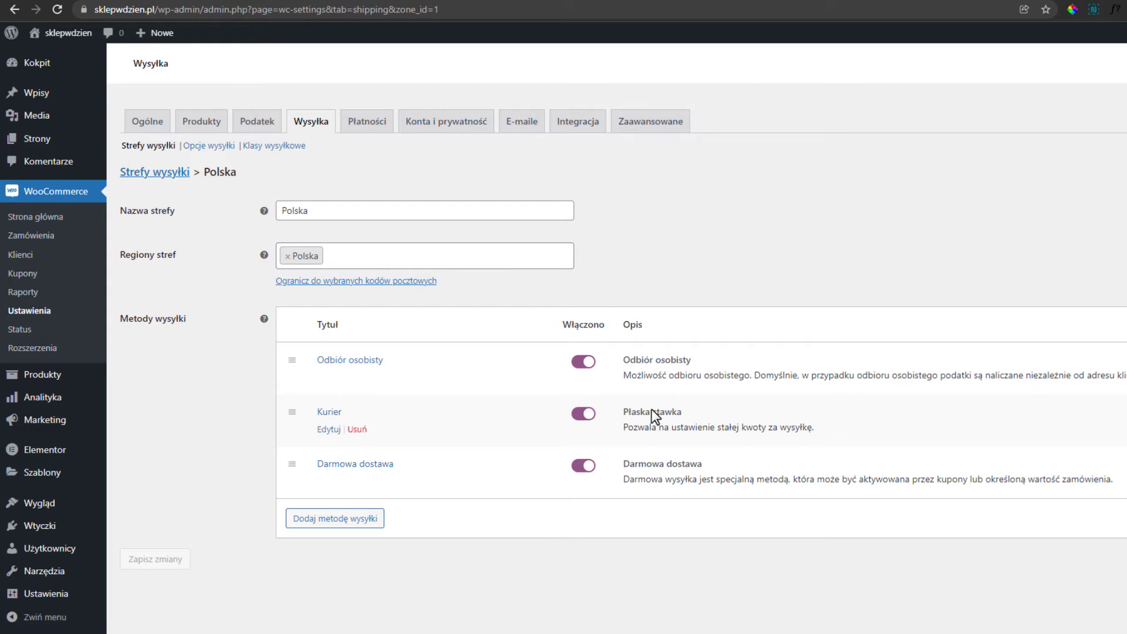
Move Kurier to the top of the Polska methods, keep free shipping on, and save the zone.
left_click(582, 467)
right_click(584, 465)
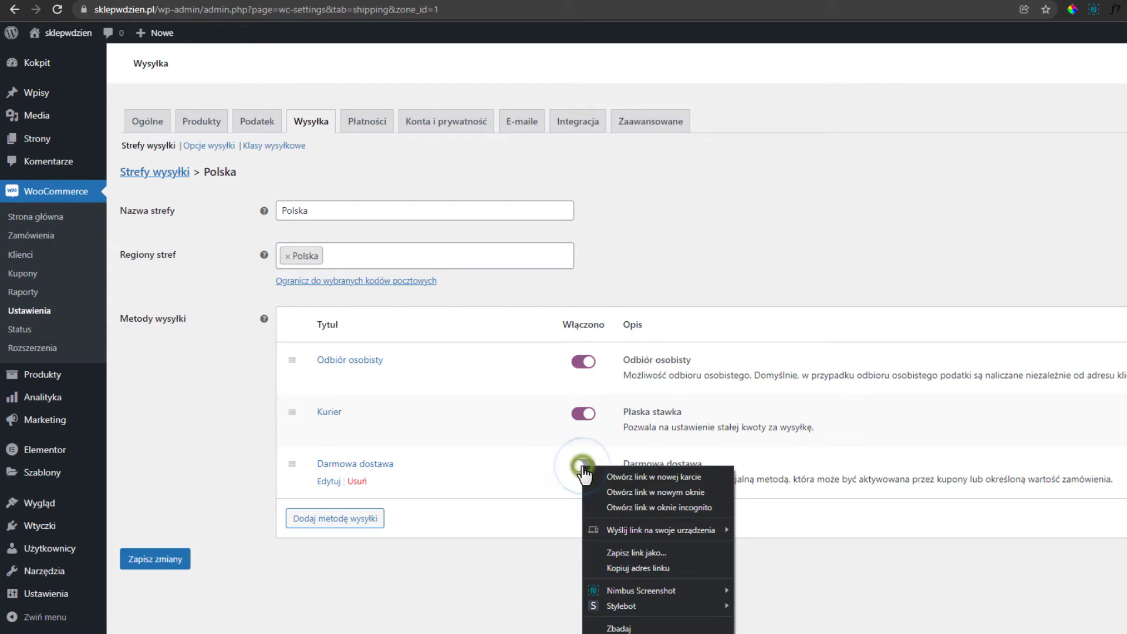
left_click(552, 486)
left_click(580, 464)
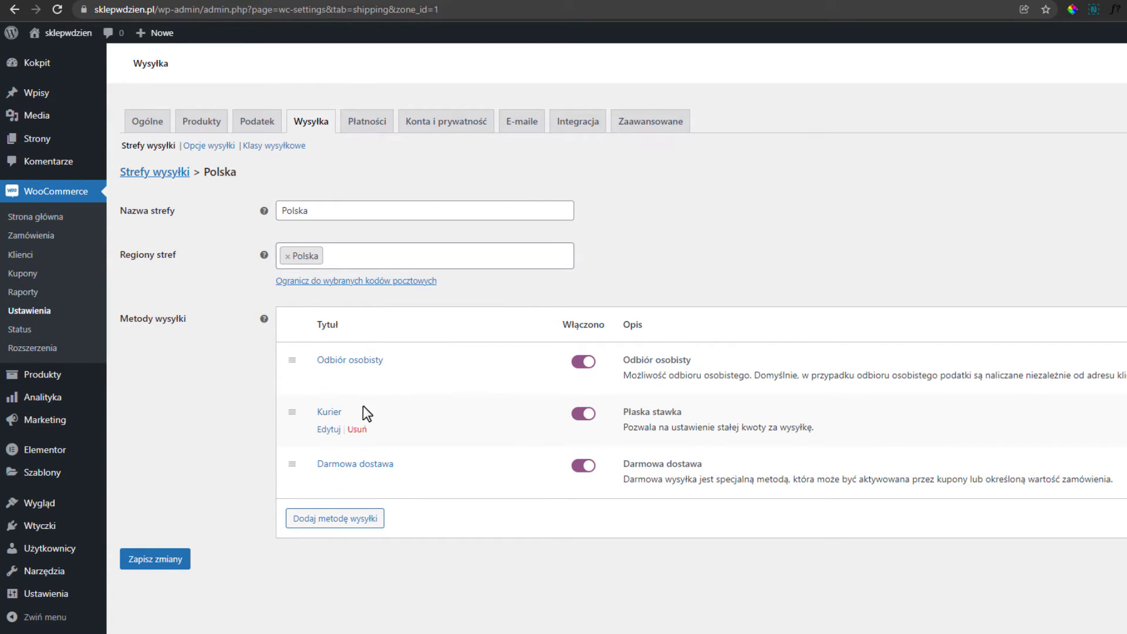
left_click_drag(291, 412, 290, 352)
left_click_drag(292, 411, 290, 371)
left_click_drag(292, 416, 287, 354)
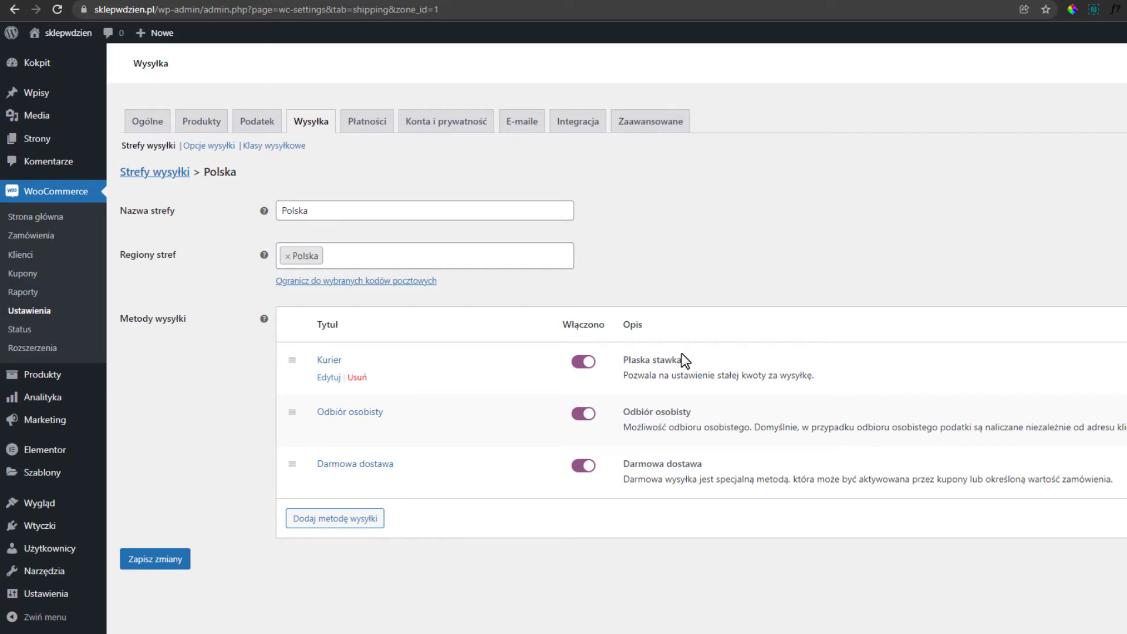
left_click(156, 566)
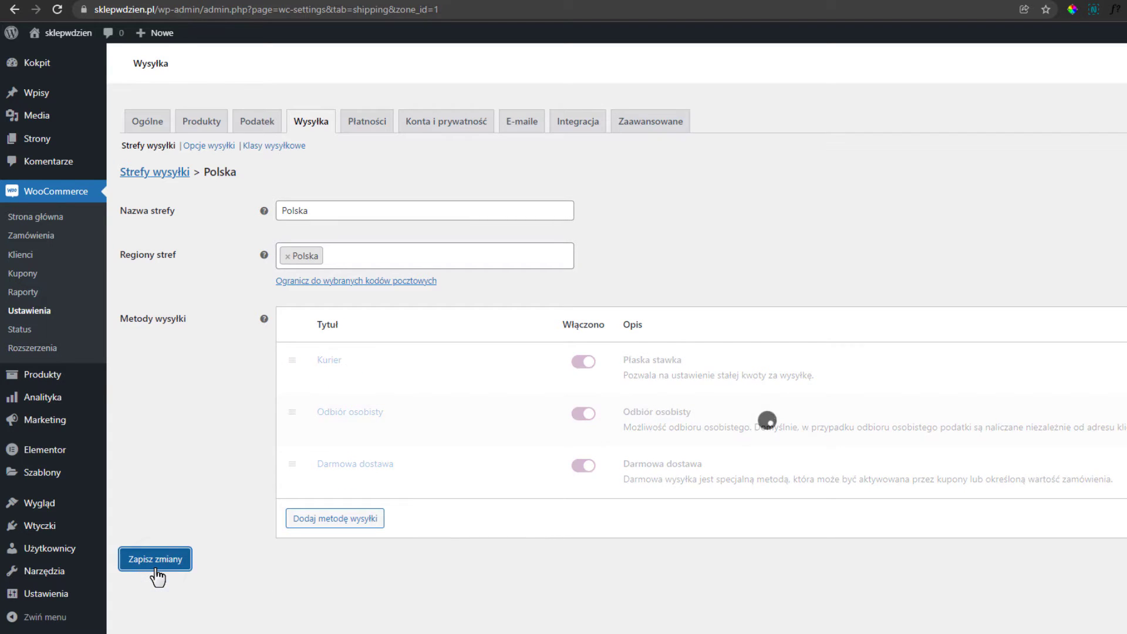
left_click(207, 146)
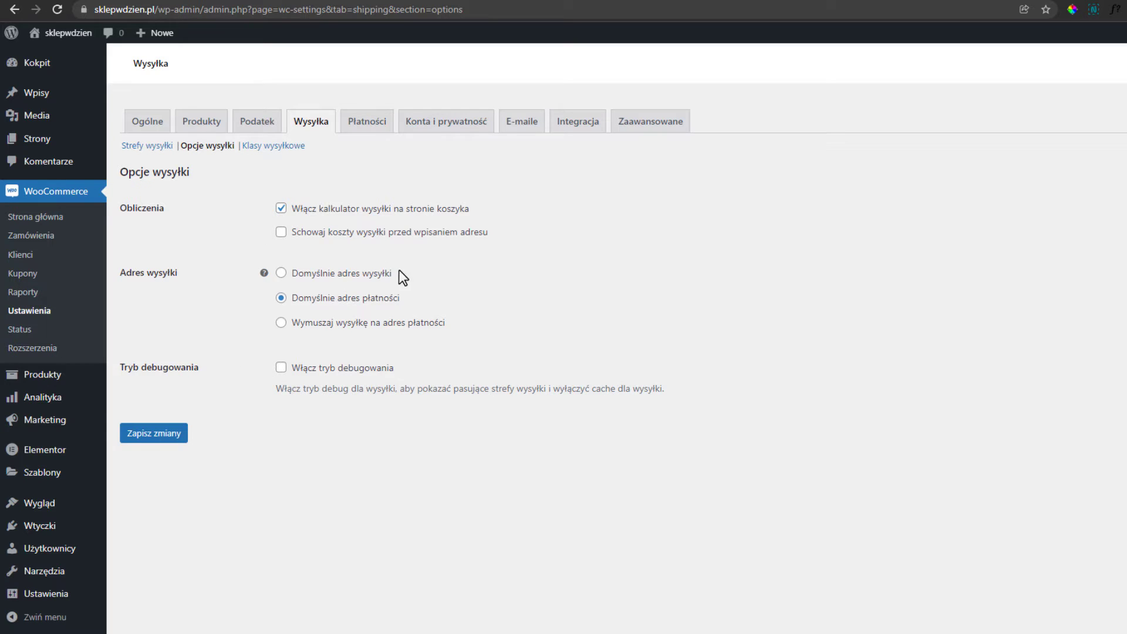
Look over the shipping classes, then go to the Płatności payment settings.
left_click(273, 147)
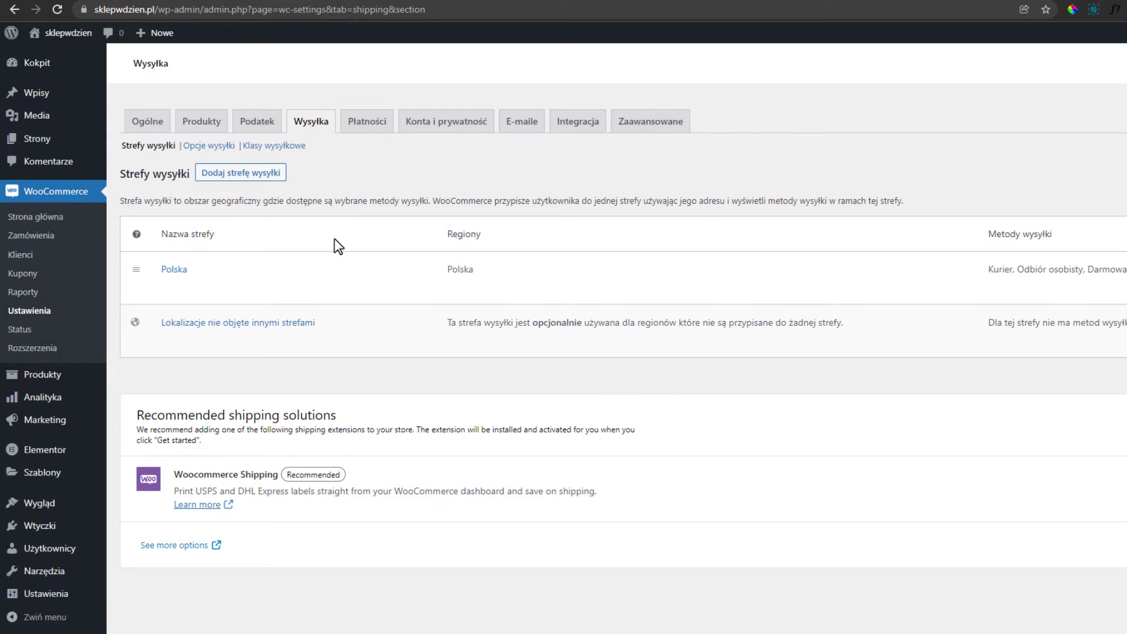
left_click(378, 130)
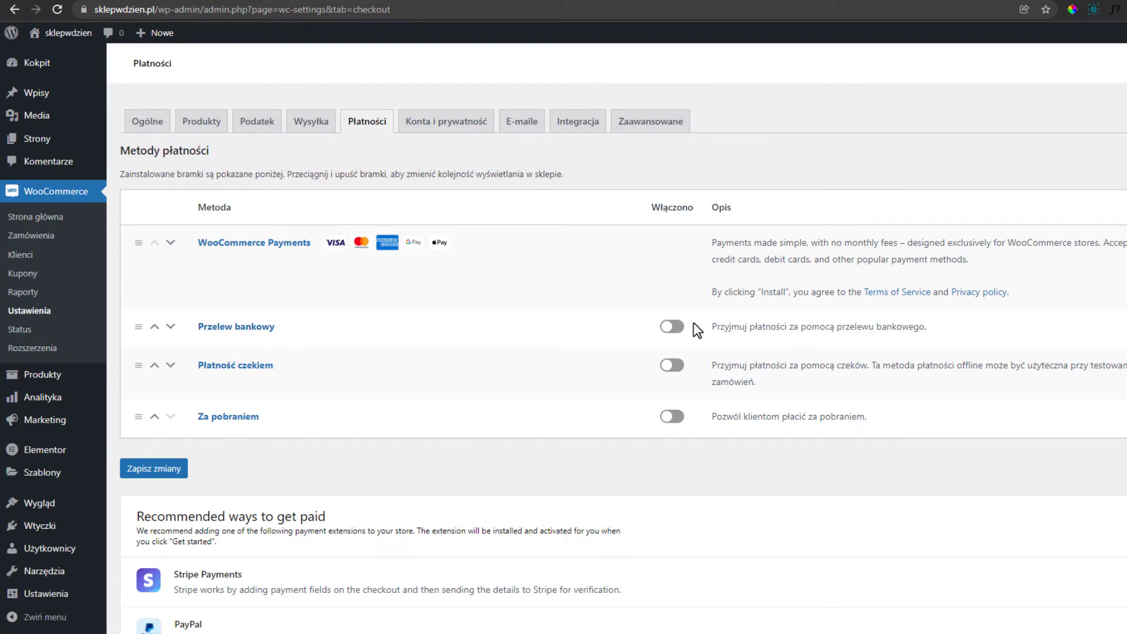
Enter the shop's bank account number and bank name Mbank in Przelew bankowy.
left_click(257, 327)
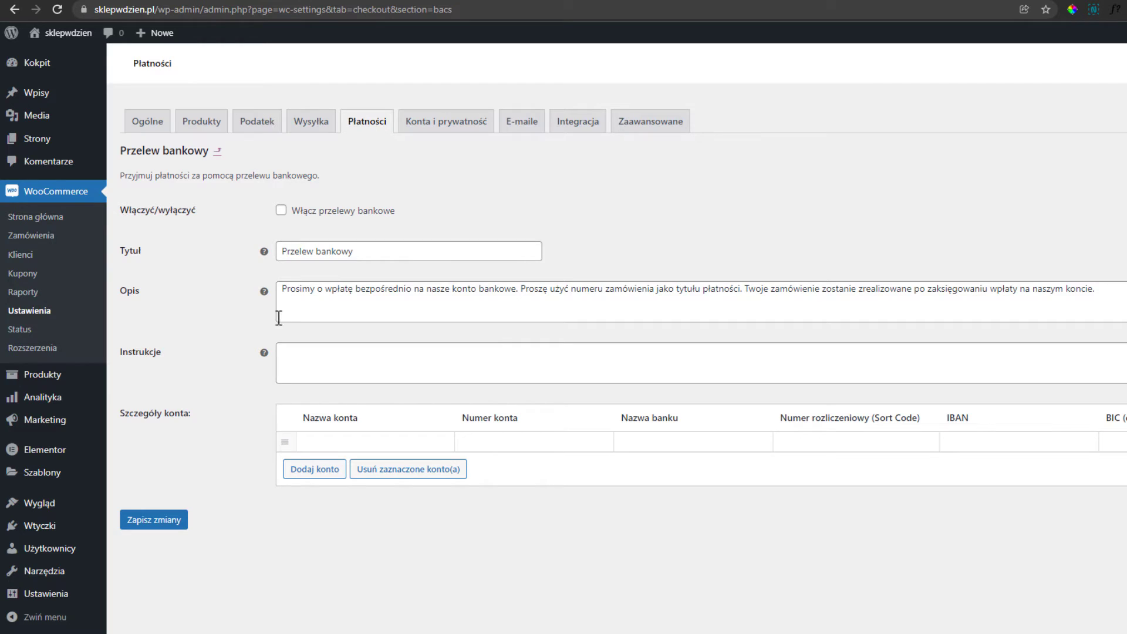
left_click_drag(282, 289, 1118, 292)
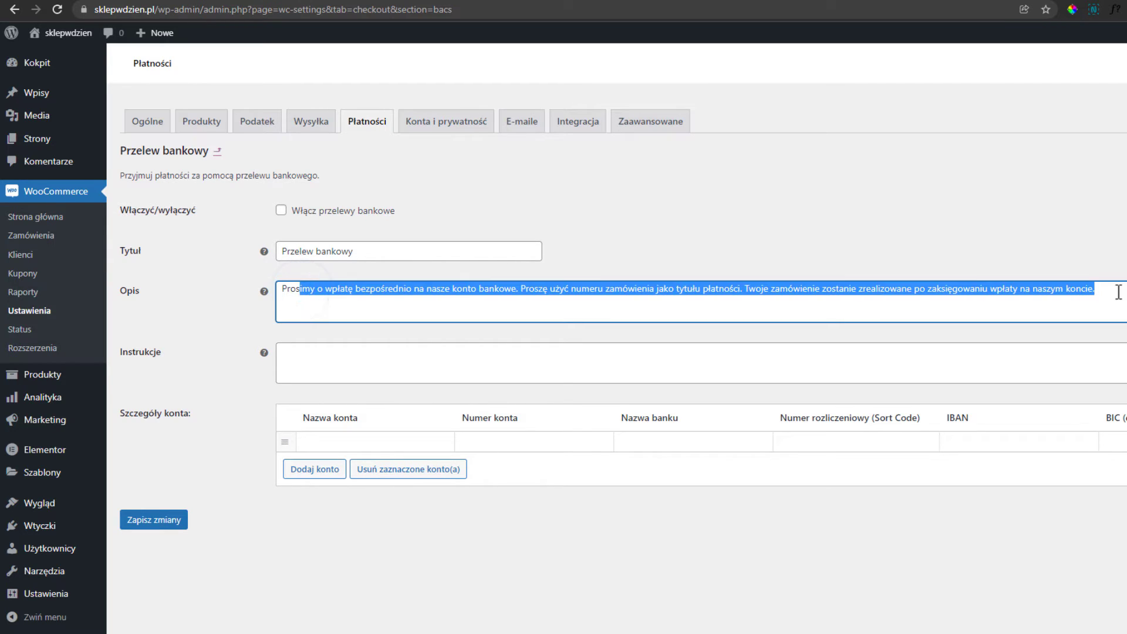
left_click(1113, 292)
left_click(519, 443)
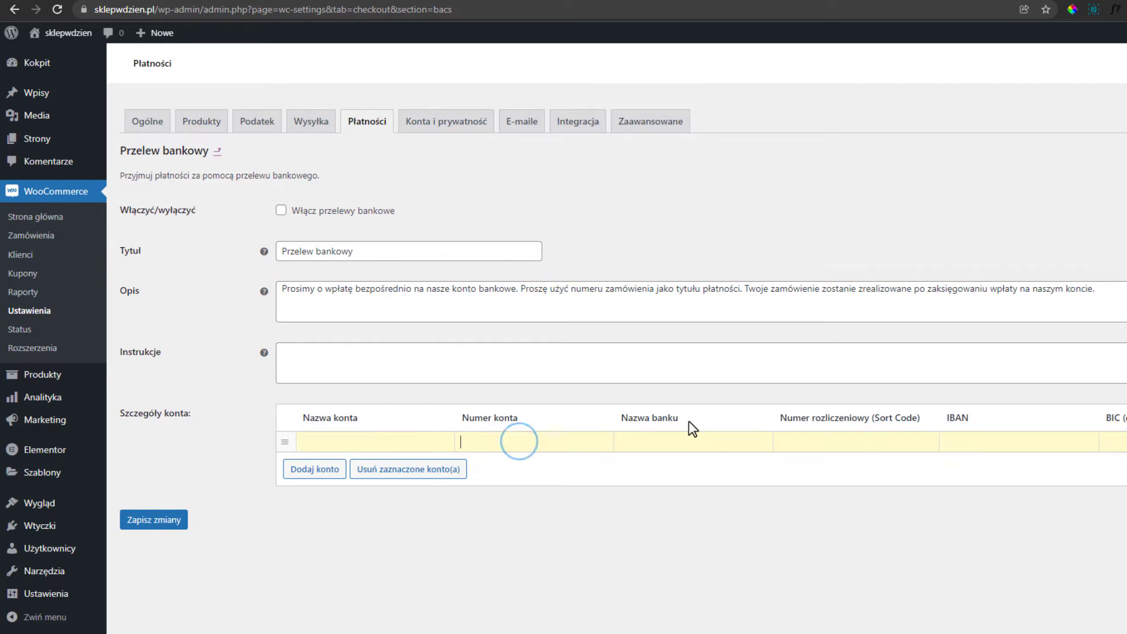
type("11111111111111111111111111")
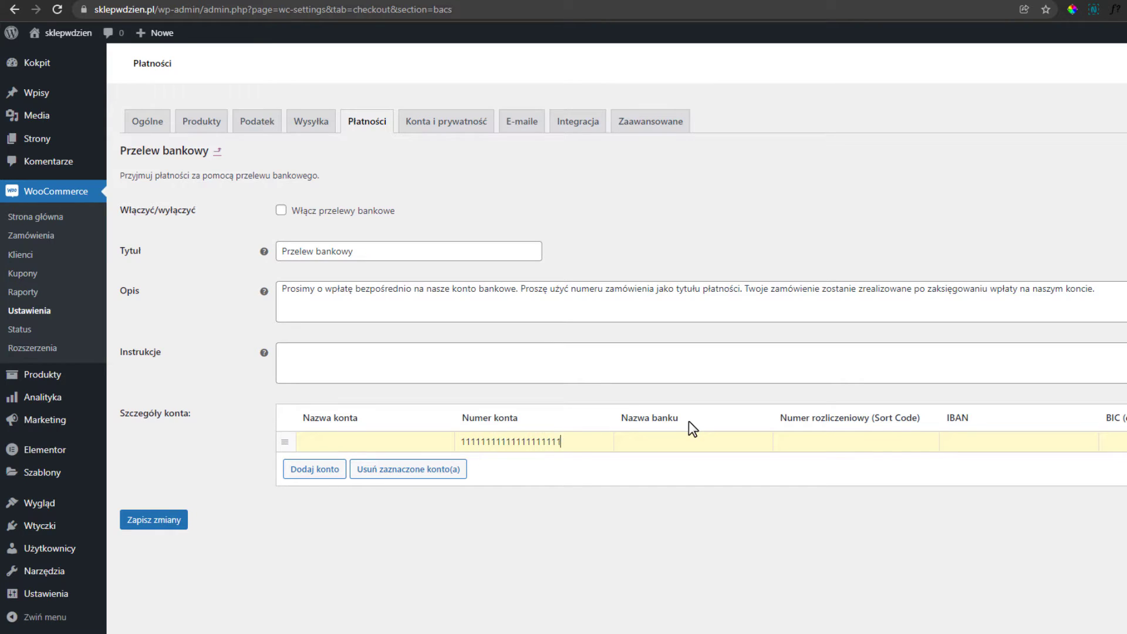
key("BackSpace")
key("BackSpace")
left_click(682, 440)
type("Mbank")
left_click(799, 439)
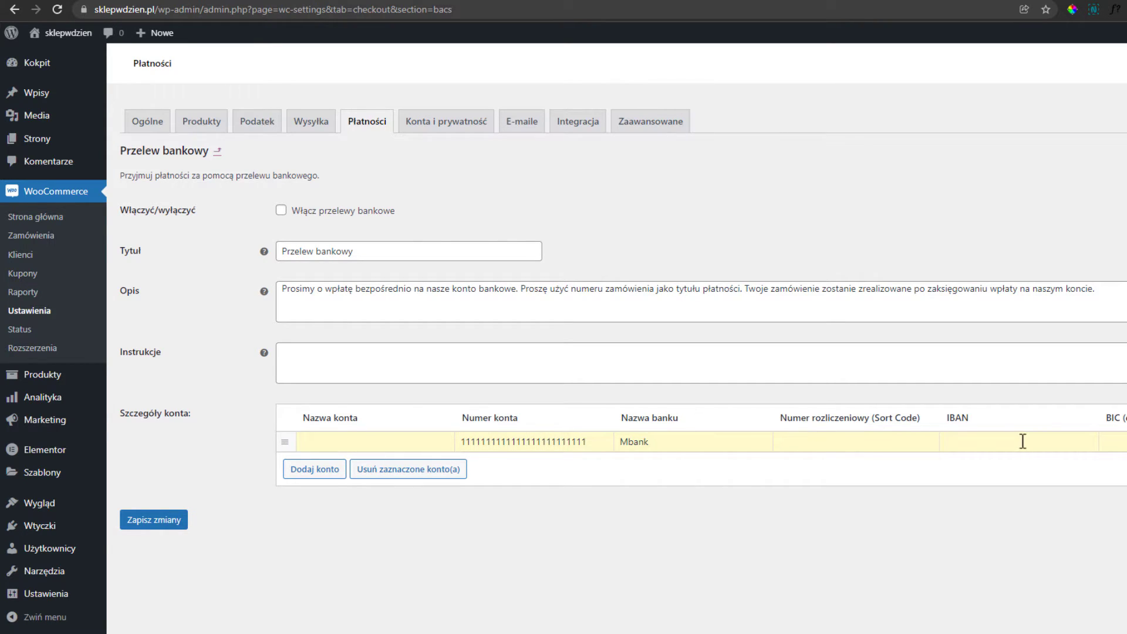
left_click(1022, 441)
left_click(1114, 442)
Enable bank transfer payments and save the settings.
left_click(282, 212)
left_click(163, 520)
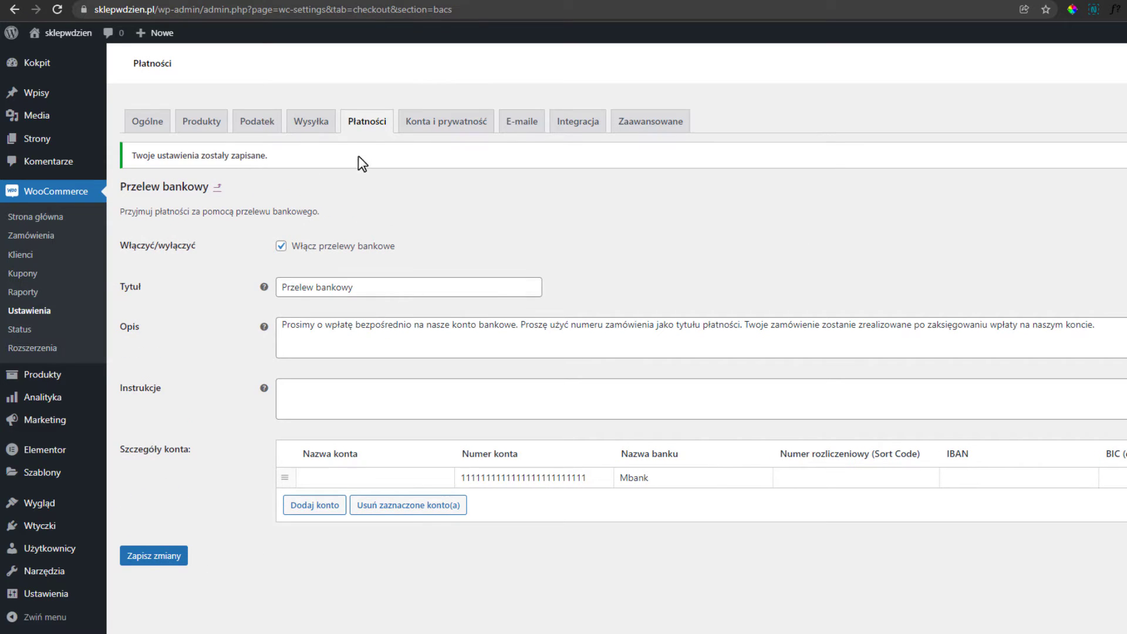
left_click(363, 126)
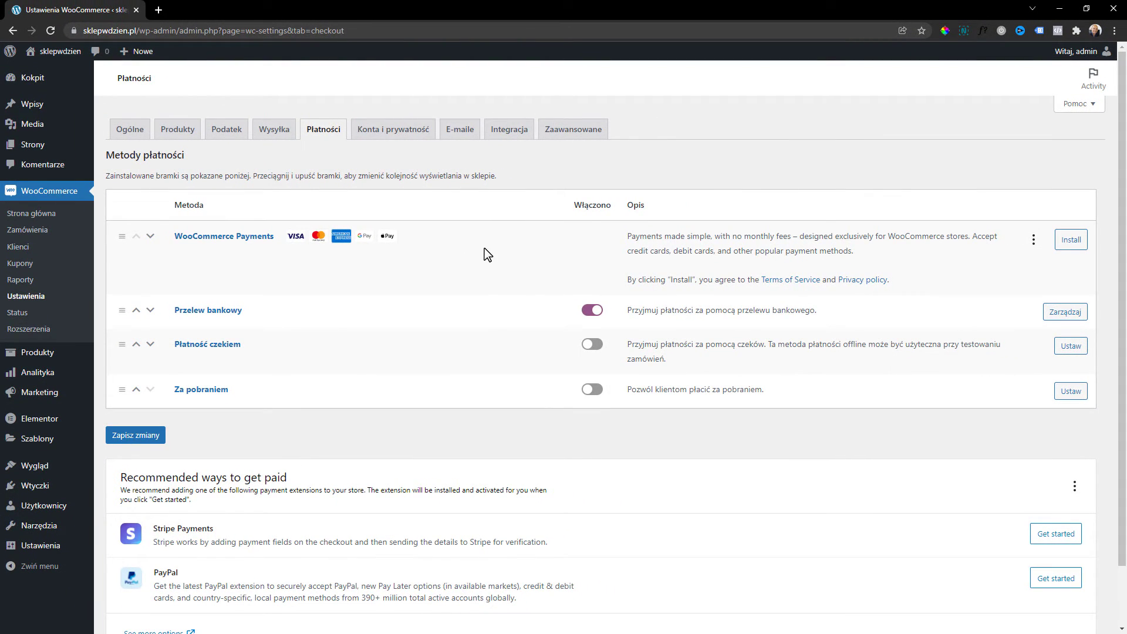
Install the PayPal payment extension and bring up its PayPal Checkout settings page.
scroll(479, 246, "down", 1)
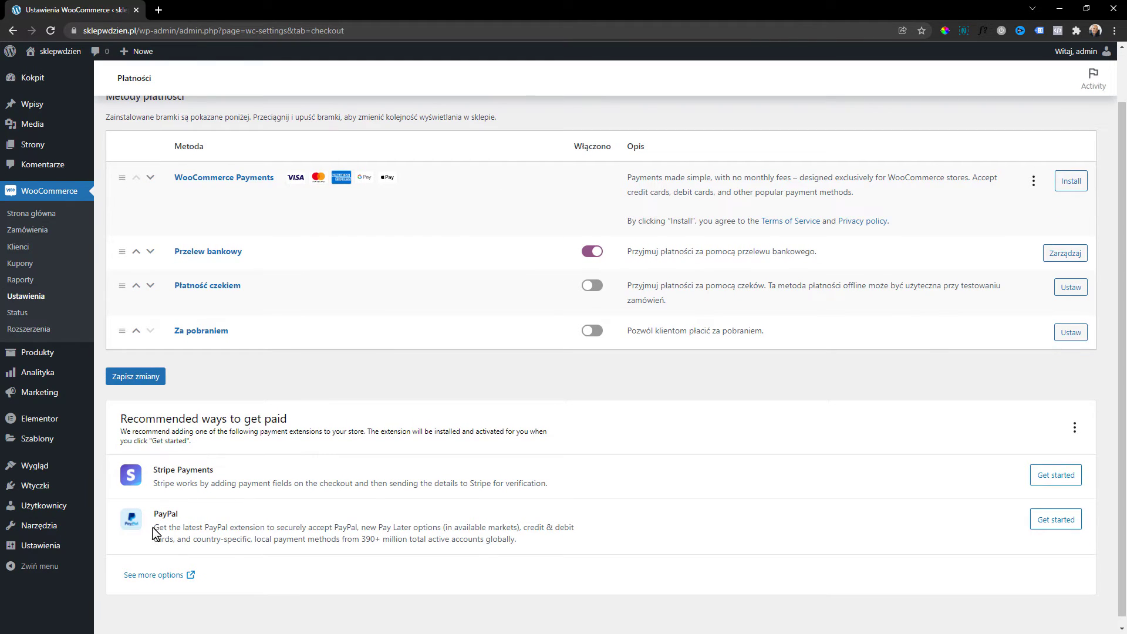
left_click(1031, 526)
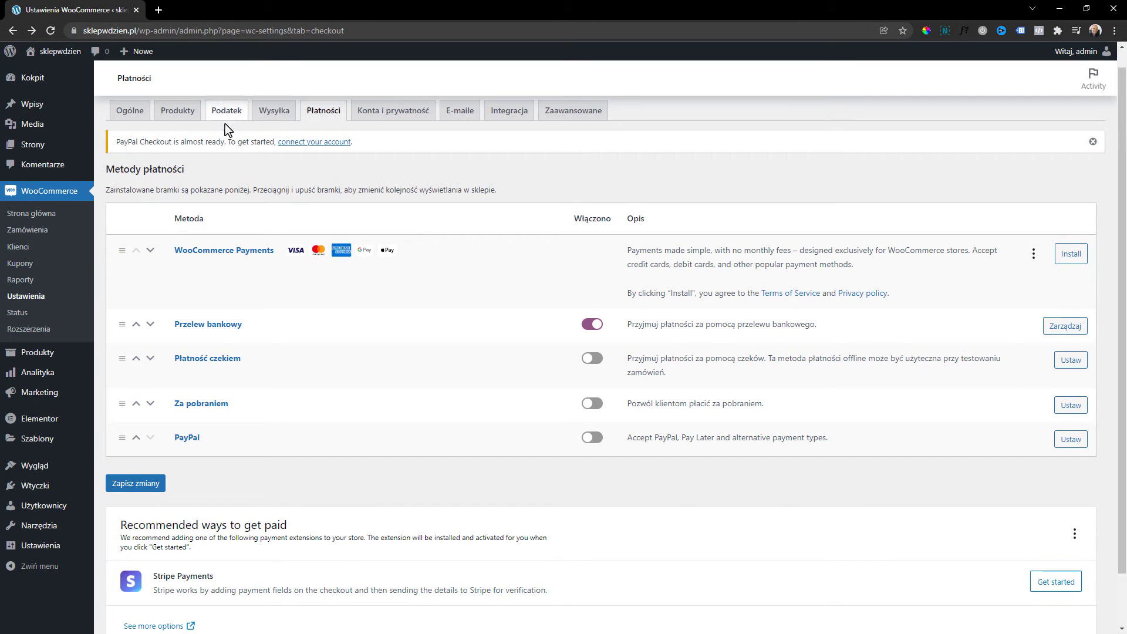
left_click(199, 443)
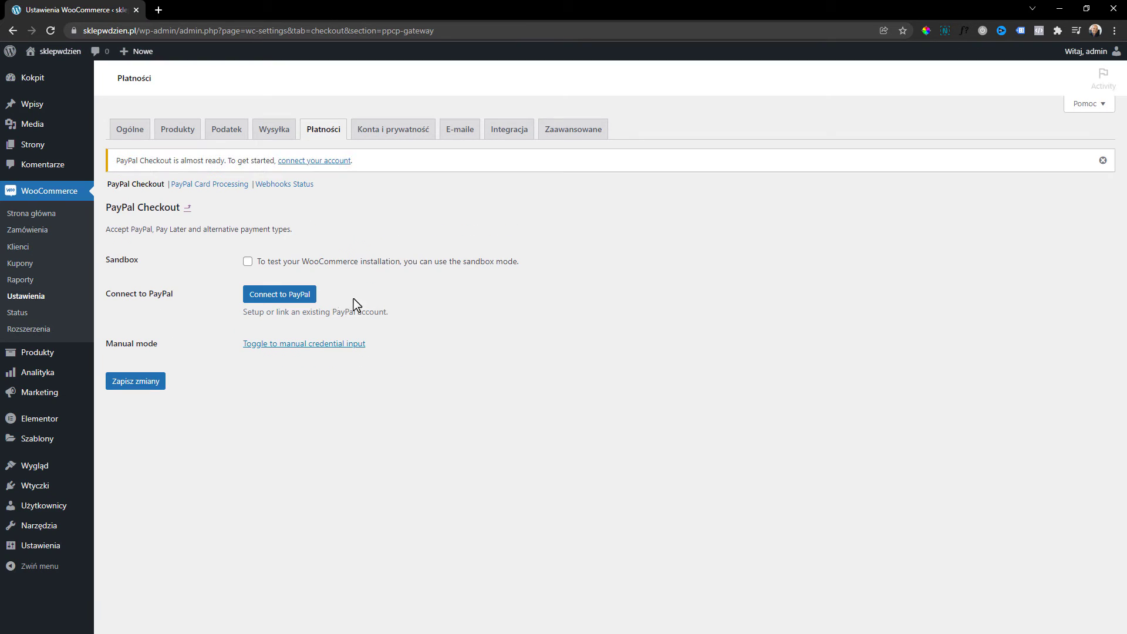
Link a PayPal account with its e-mail and Poland as country, then return to WooCommerce.
left_click(285, 299)
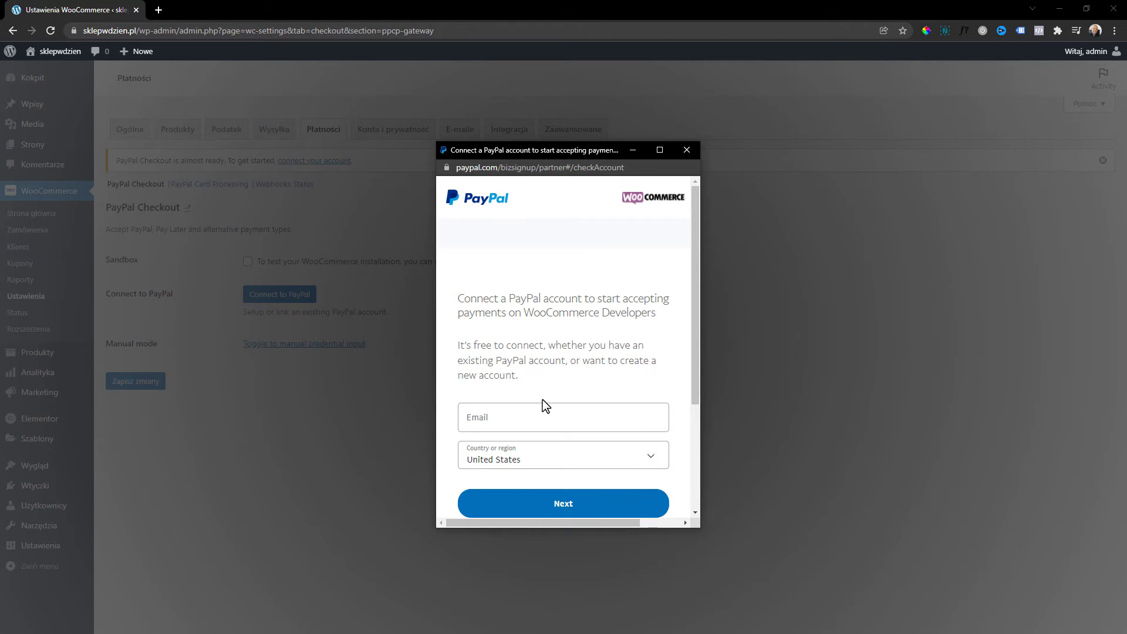
scroll(541, 400, "down", 1)
scroll(544, 392, "up", 1)
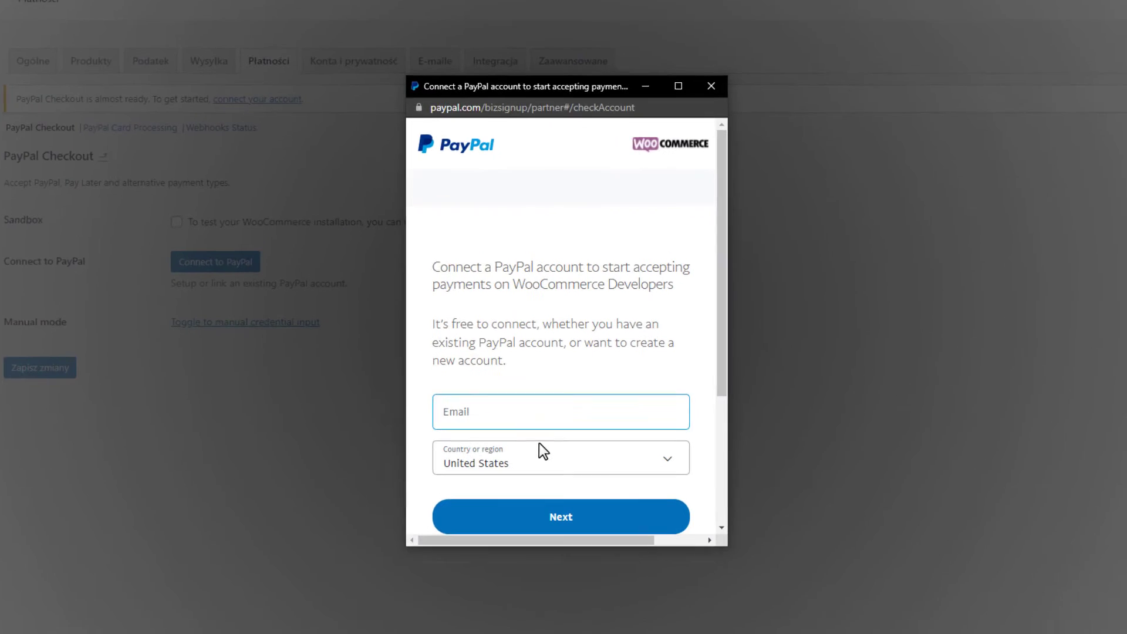
left_click(552, 419)
scroll(558, 387, "down", 1)
left_click(527, 392)
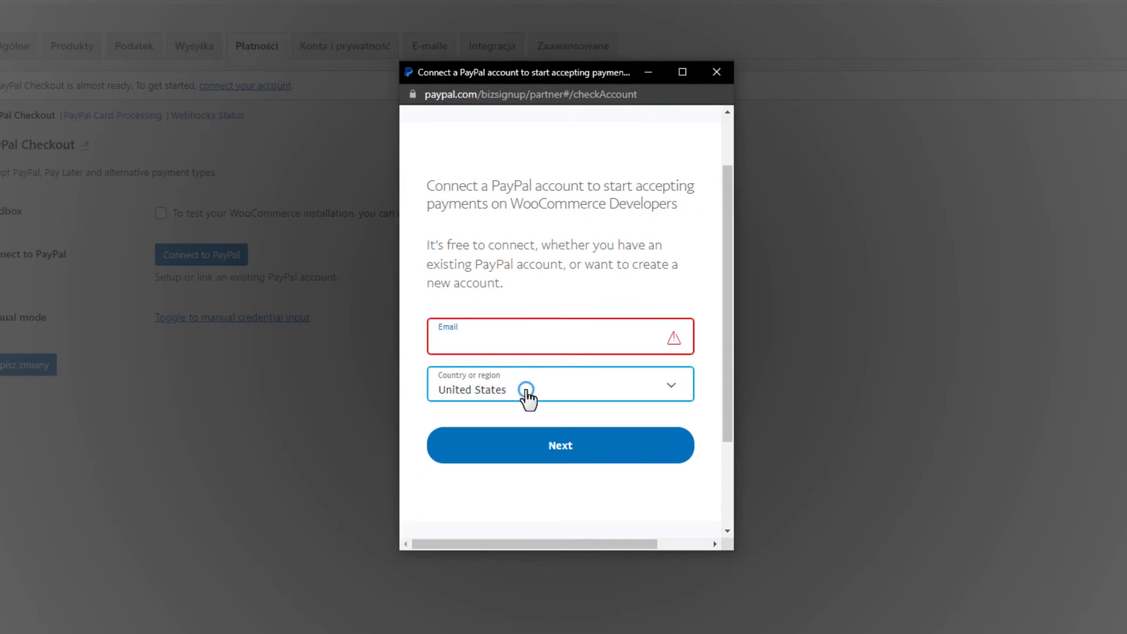
scroll(528, 411, "up", 10)
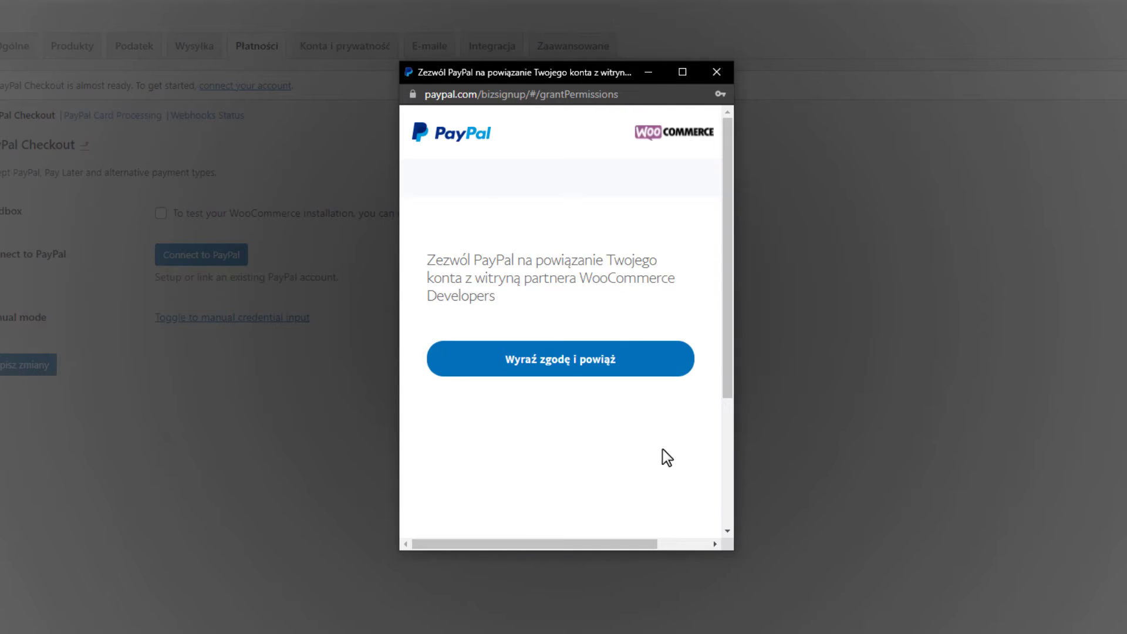
left_click(546, 370)
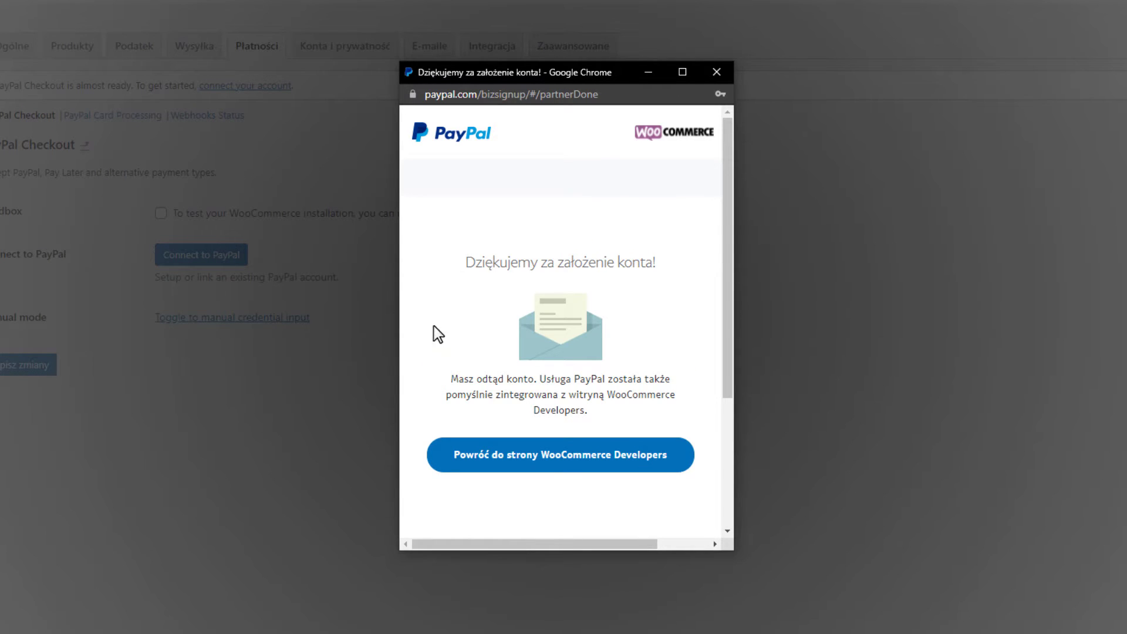
left_click(525, 464)
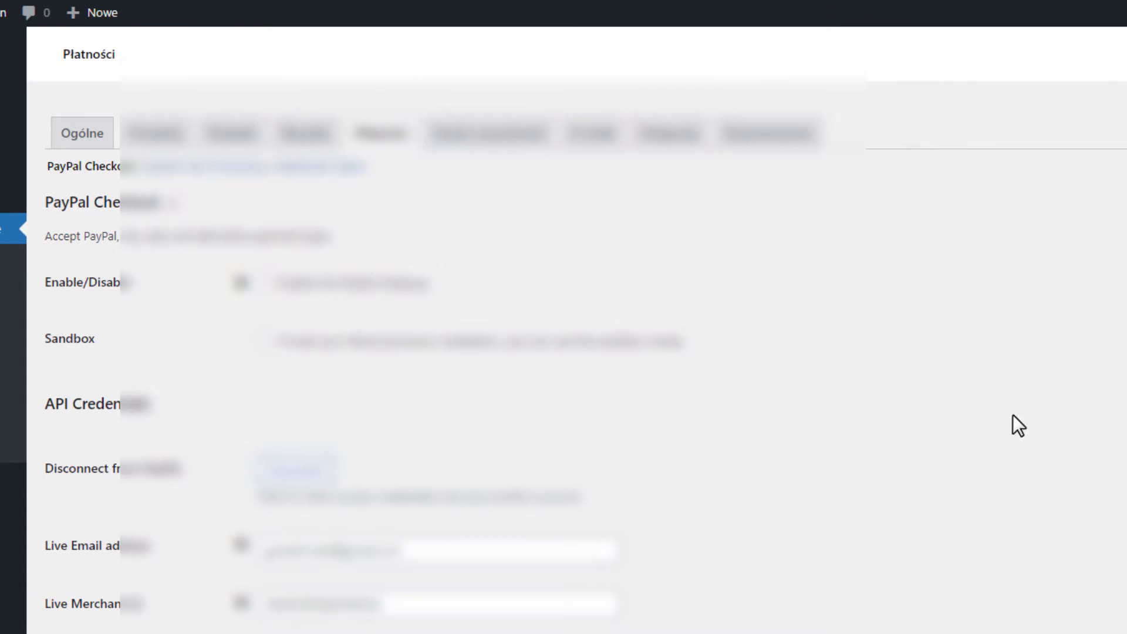
Enable PayPal Checkout as a payment method, then switch to the Konta i prywatność settings.
scroll(224, 311, "down", 2)
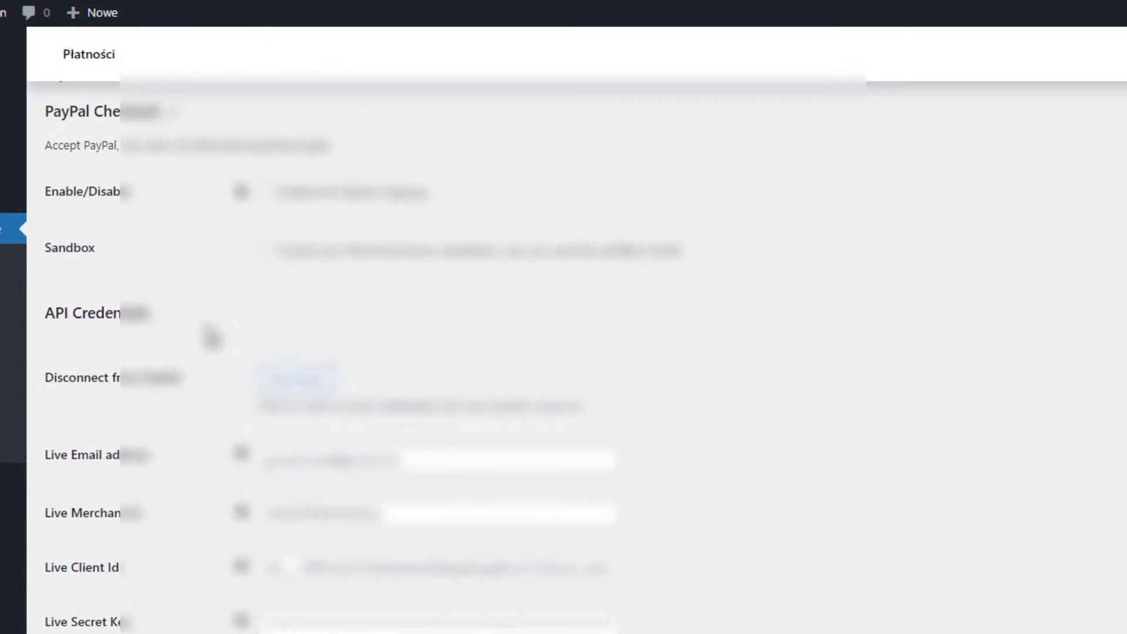
scroll(163, 488, "down", 10)
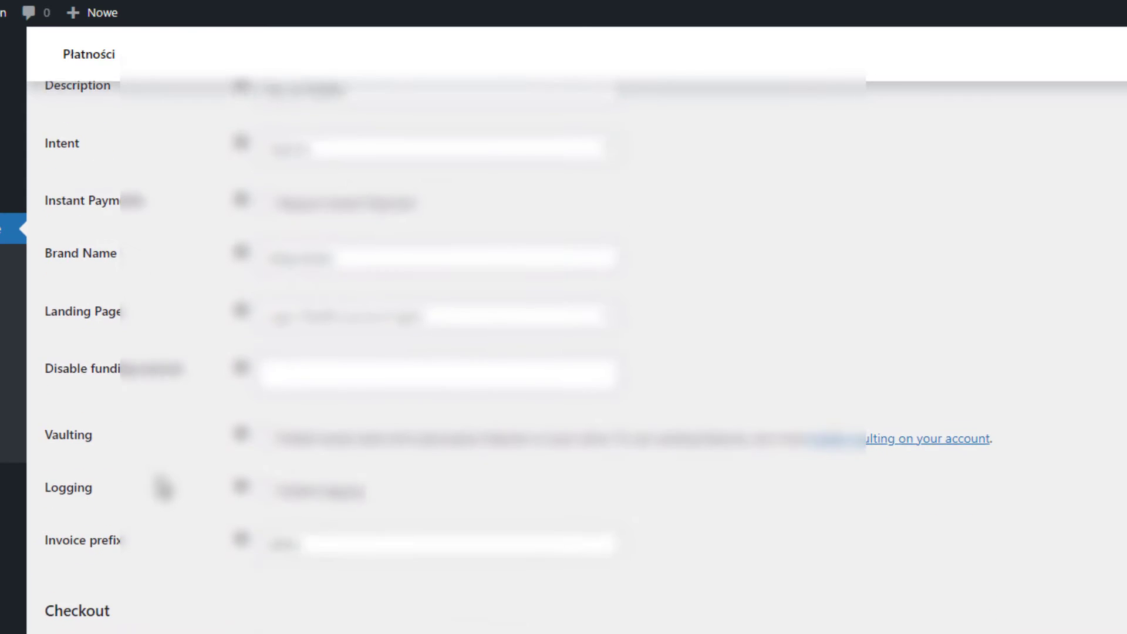
scroll(162, 488, "down", 6)
scroll(161, 485, "up", 20)
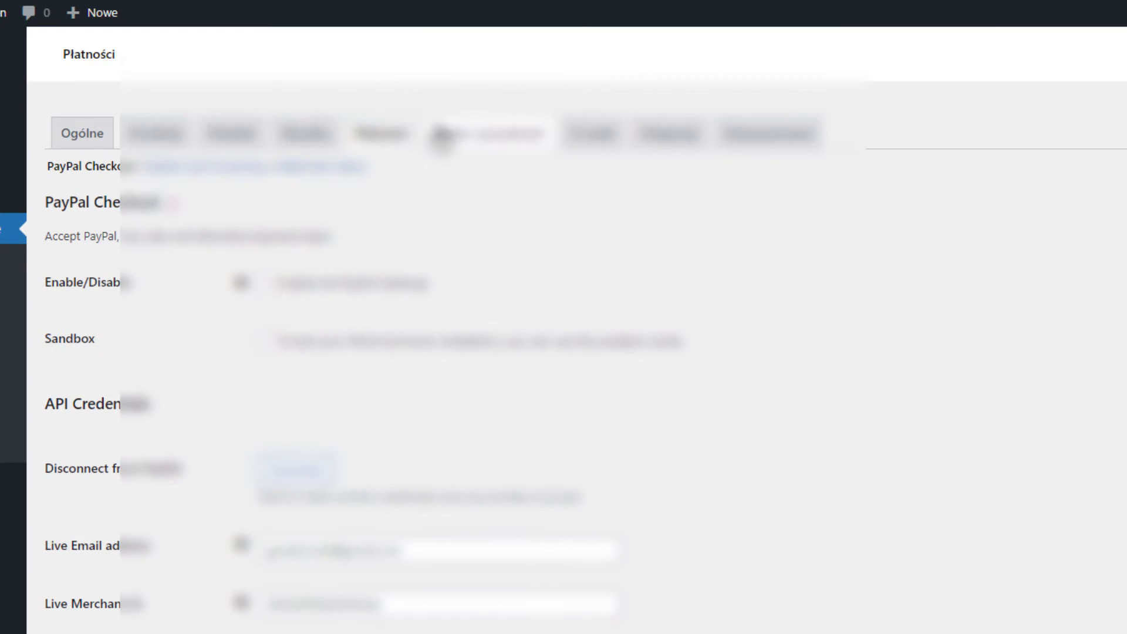
left_click(265, 284)
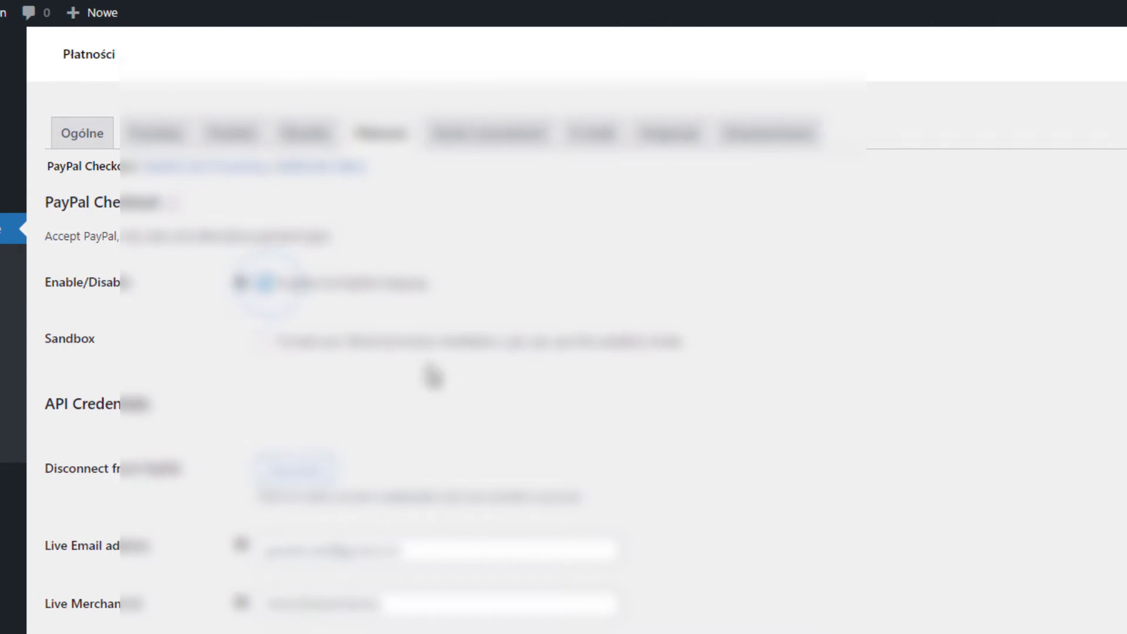
scroll(434, 376, "down", 20)
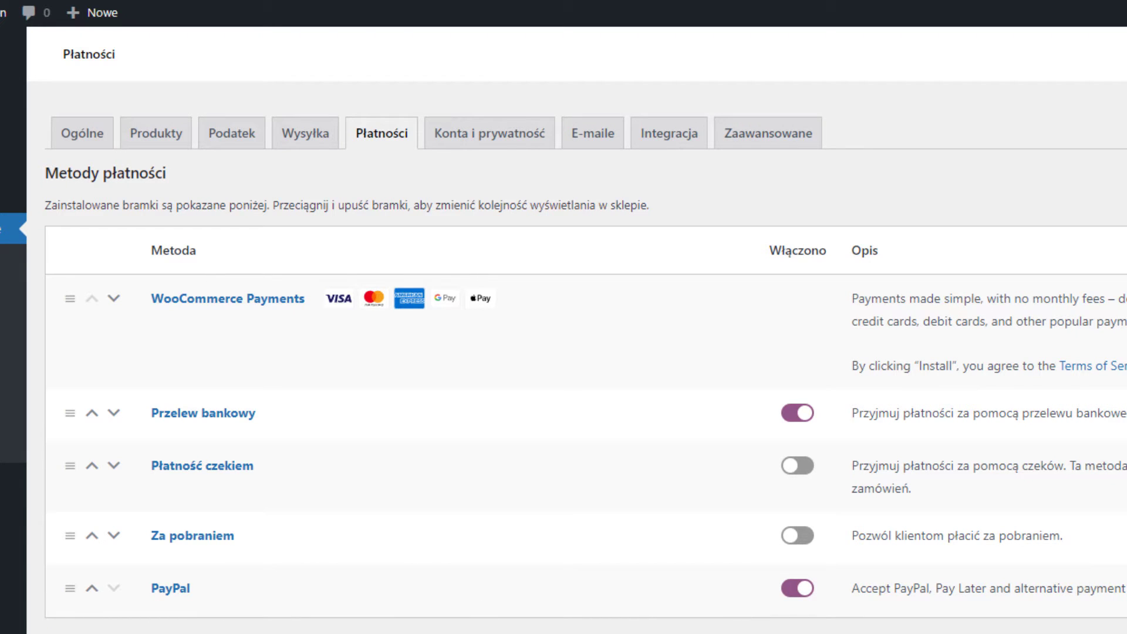
left_click(459, 136)
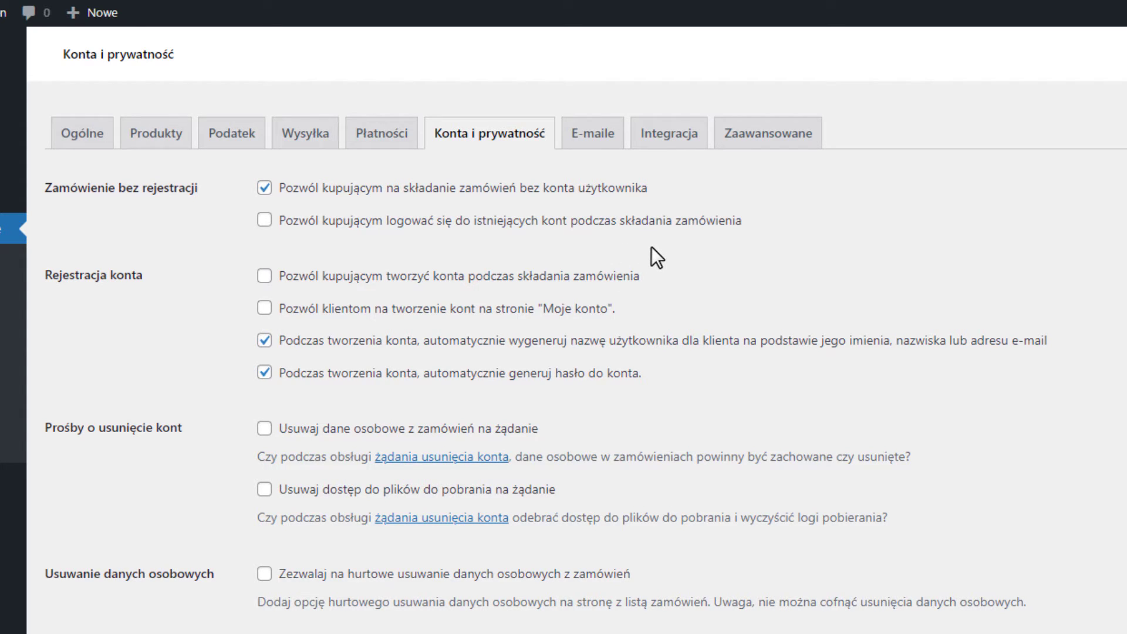
Untick the option that allows ordering without a customer account.
left_click(265, 189)
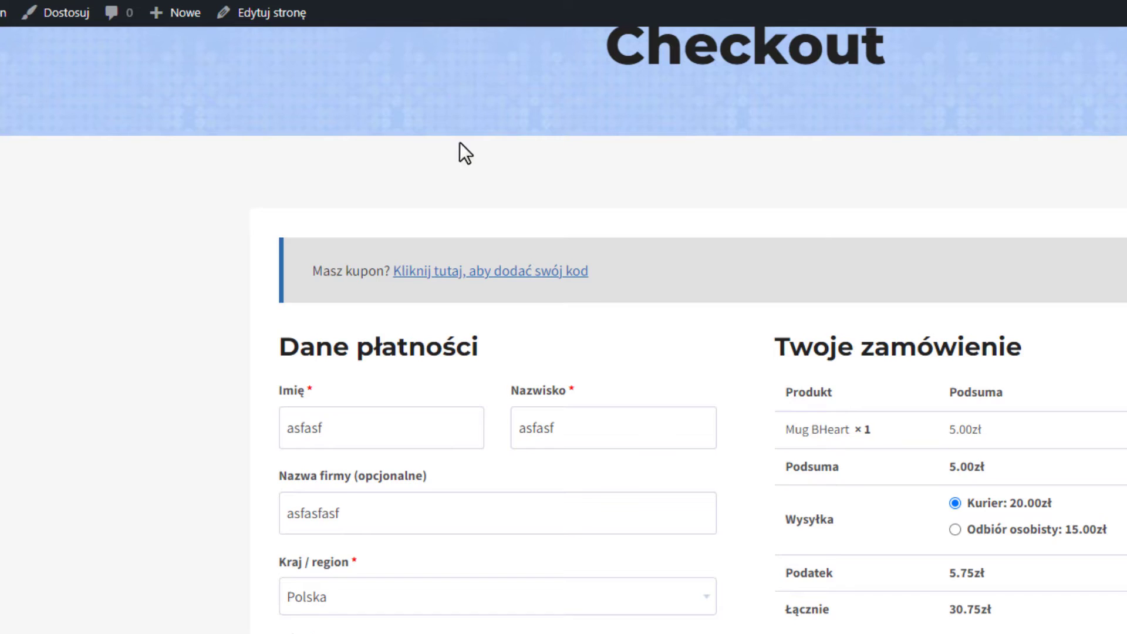
scroll(498, 448, "down", 10)
scroll(676, 505, "up", 3)
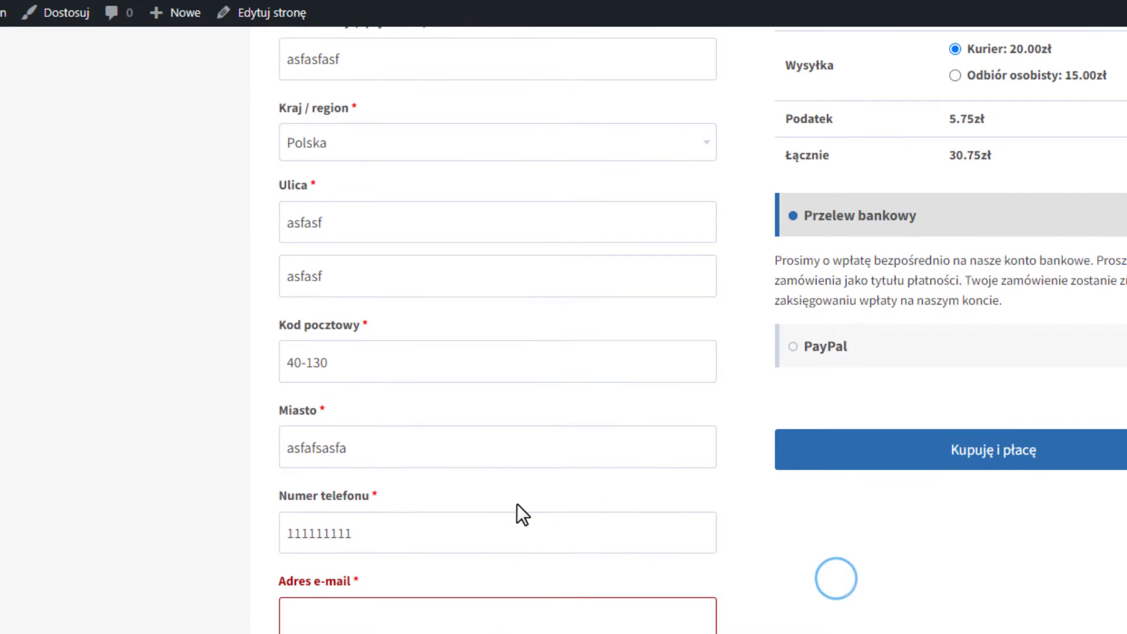
Check the checkout form's phone and e-mail fields, then untick automatic username generation.
left_click(518, 522)
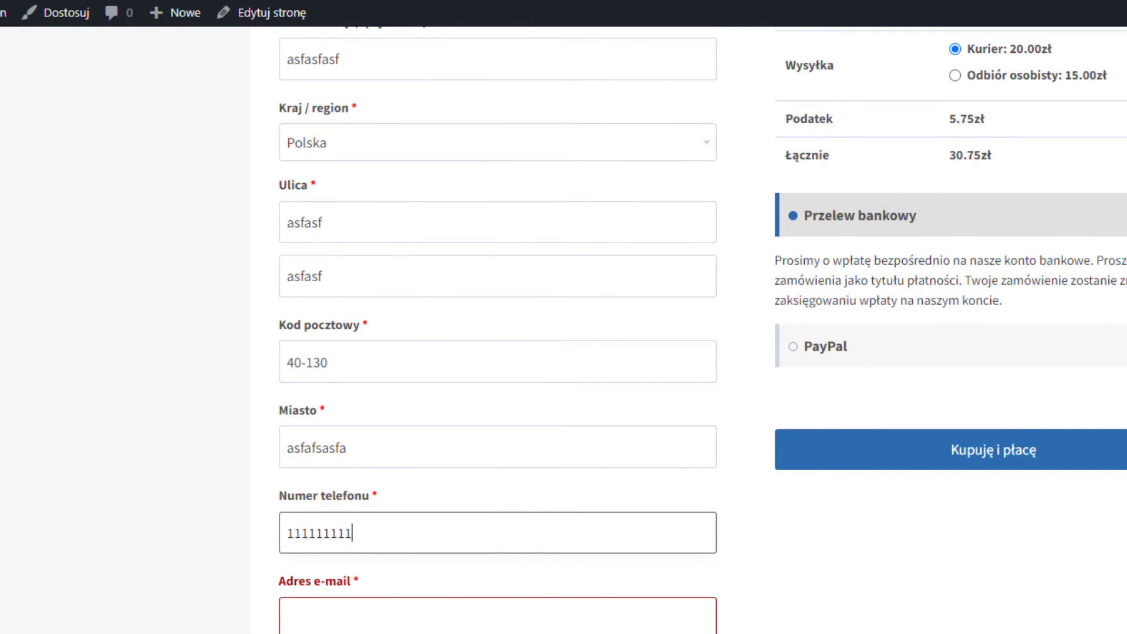
left_click(370, 620)
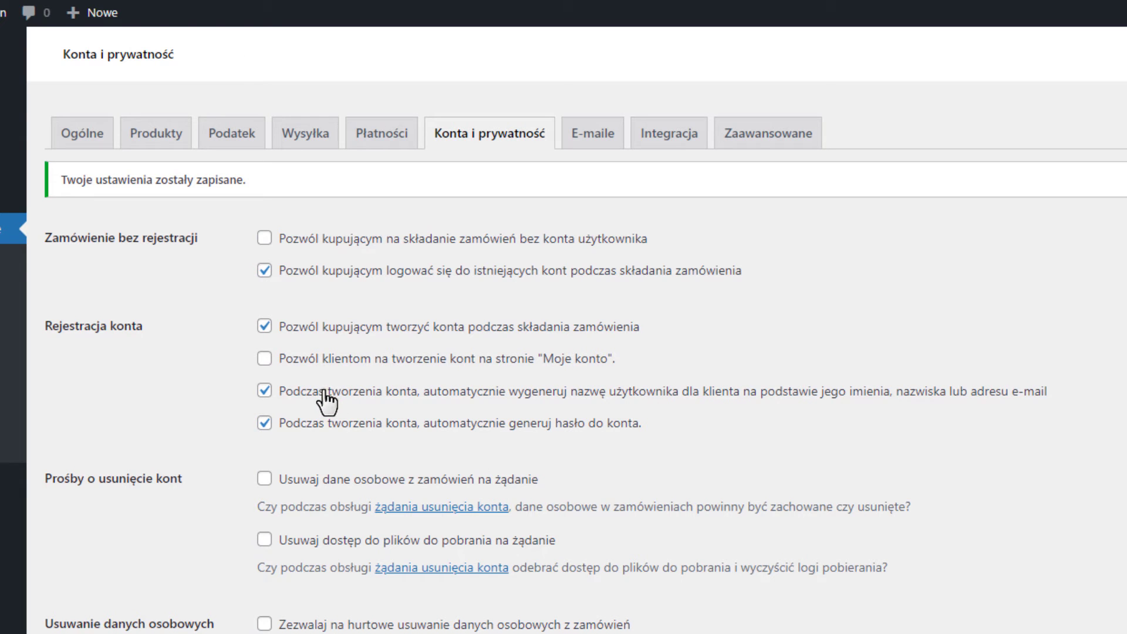
left_click(325, 390)
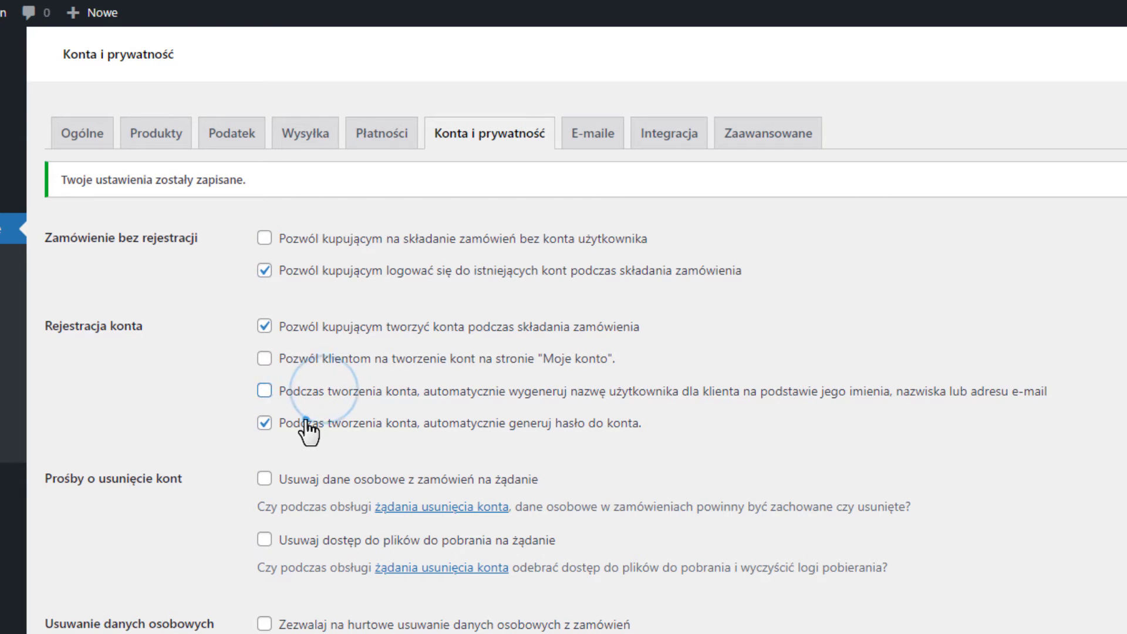
scroll(403, 453, "down", 8)
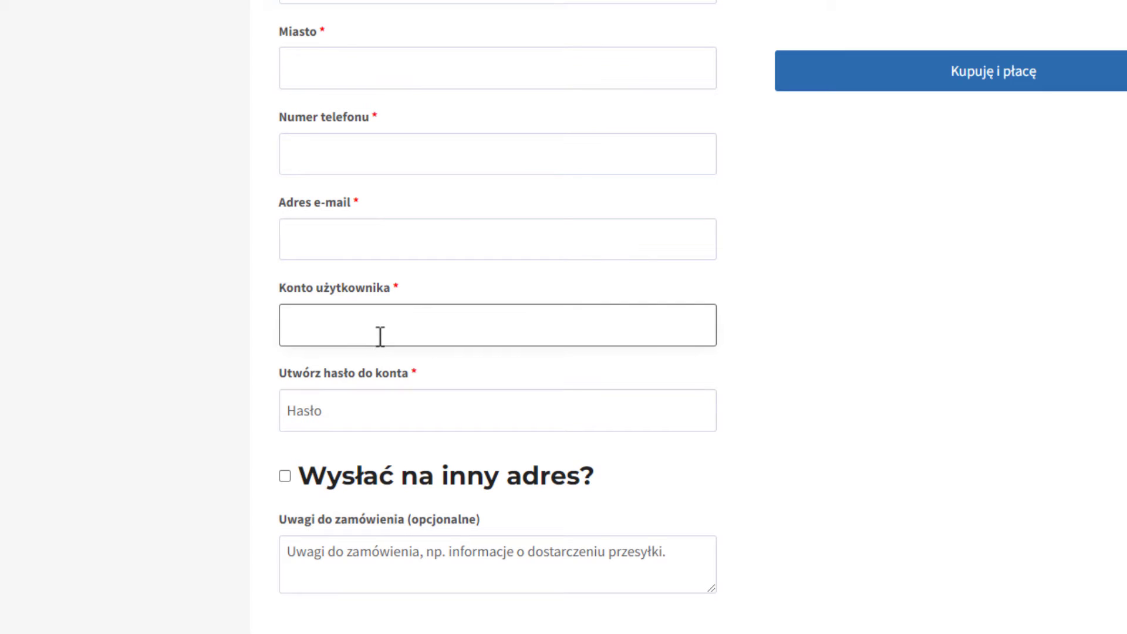
left_click(202, 312)
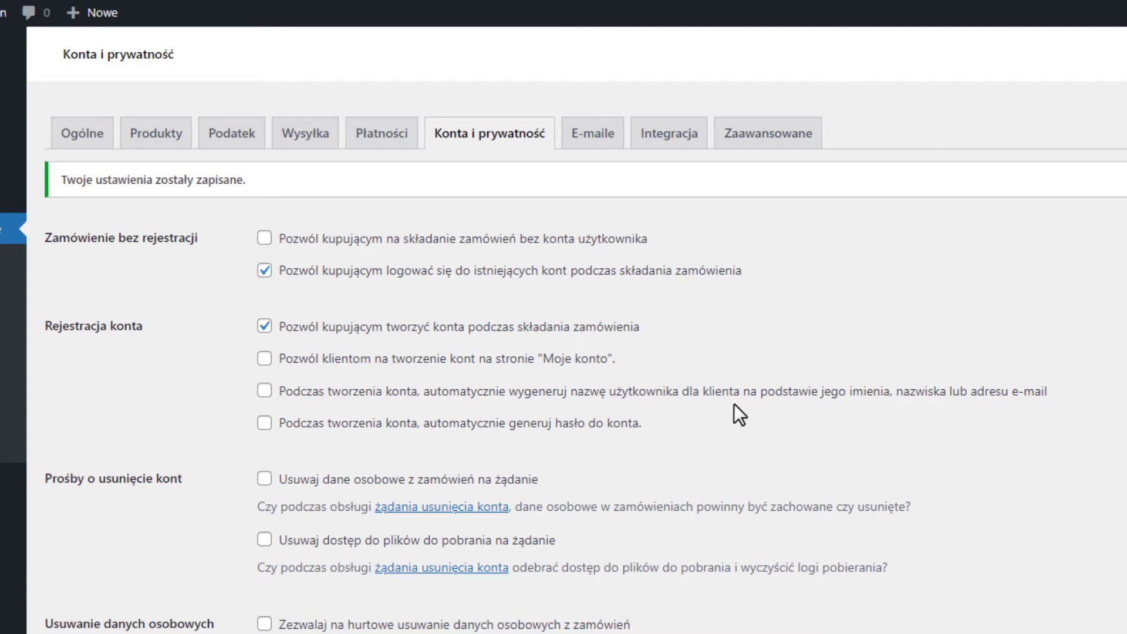
Re-enable automatic username and password generation for new customer accounts.
left_click(264, 391)
left_click(264, 423)
scroll(397, 410, "down", 4)
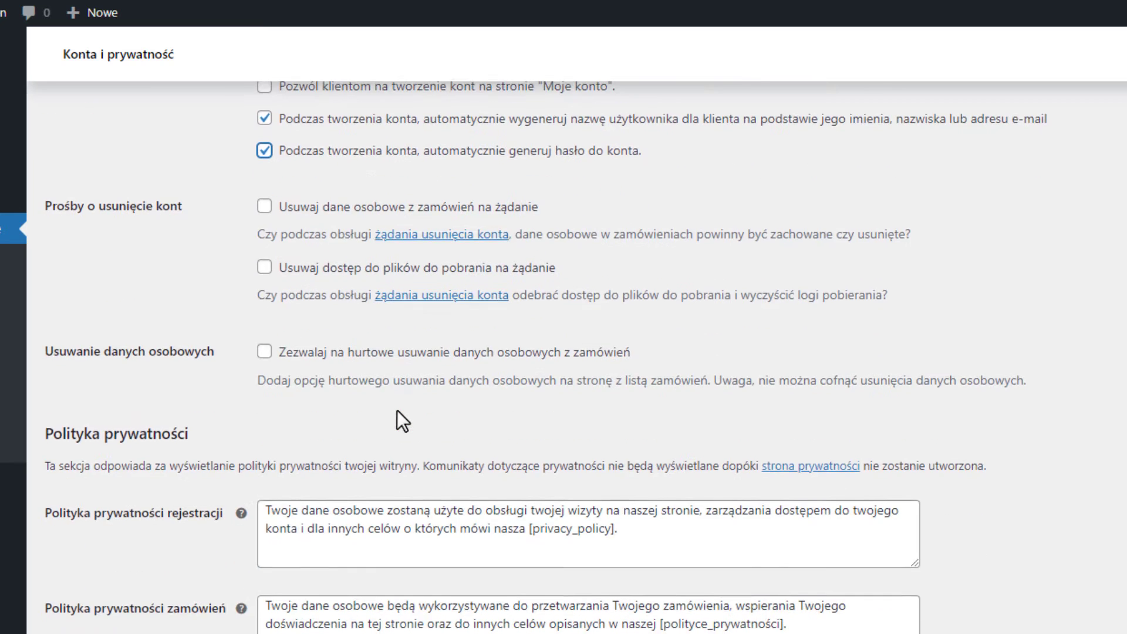
scroll(397, 410, "up", 3)
scroll(397, 410, "up", 1)
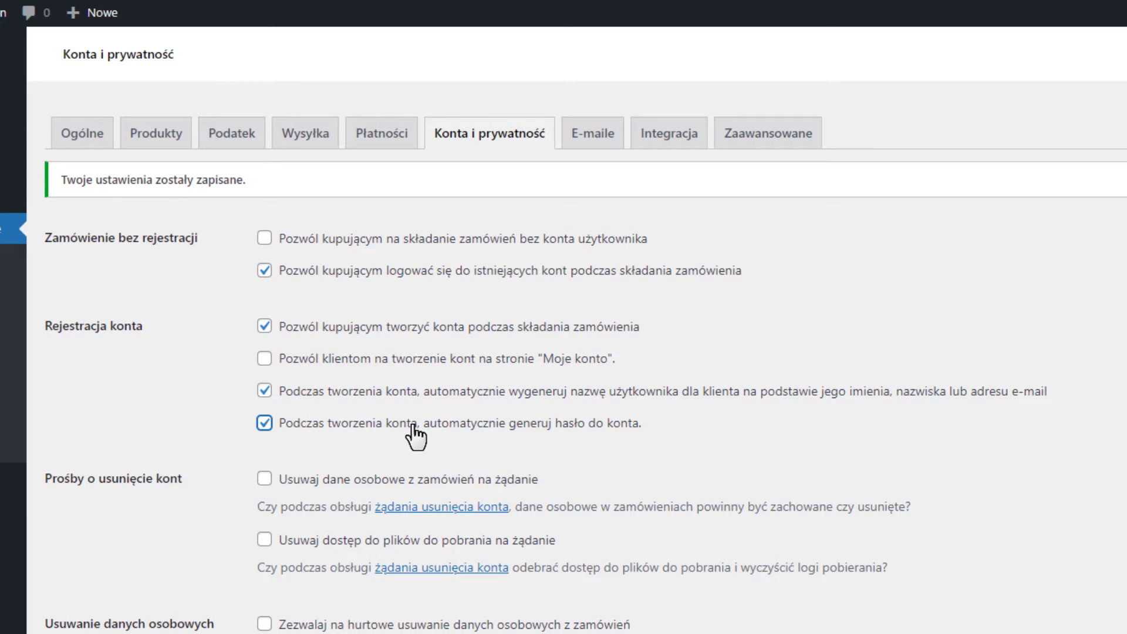
scroll(415, 437, "down", 8)
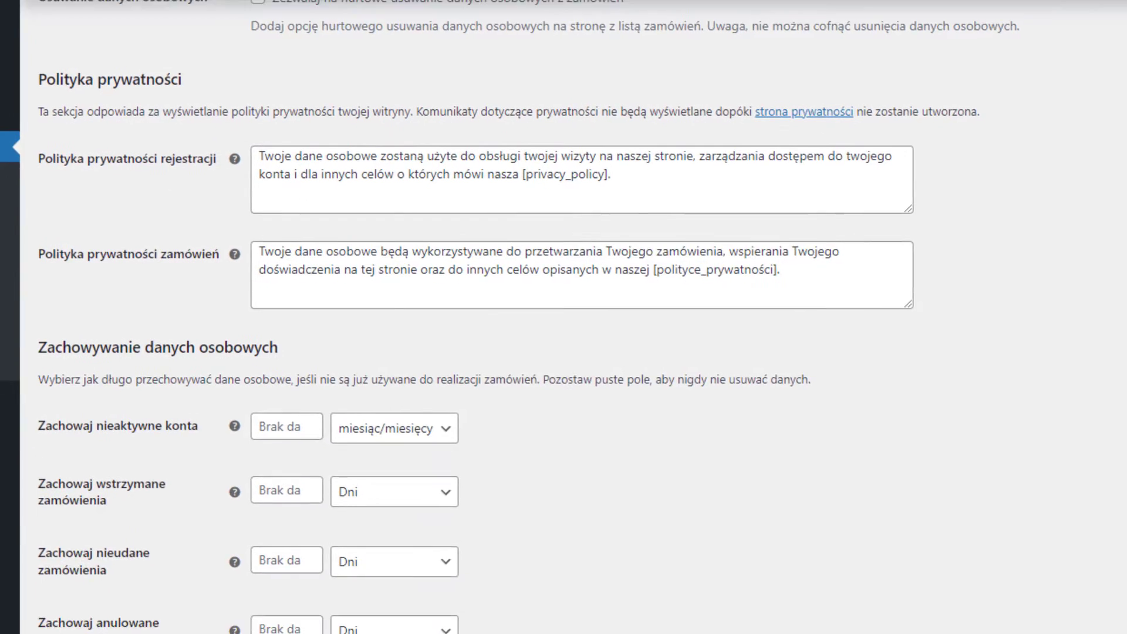
scroll(93, 606, "down", 3)
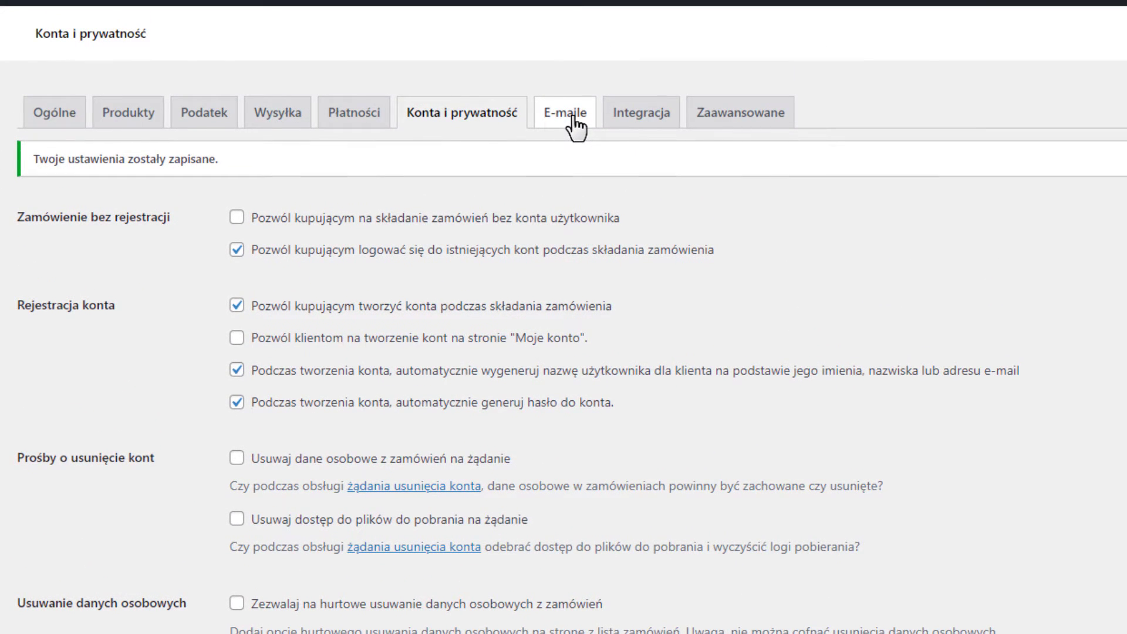
left_click(574, 116)
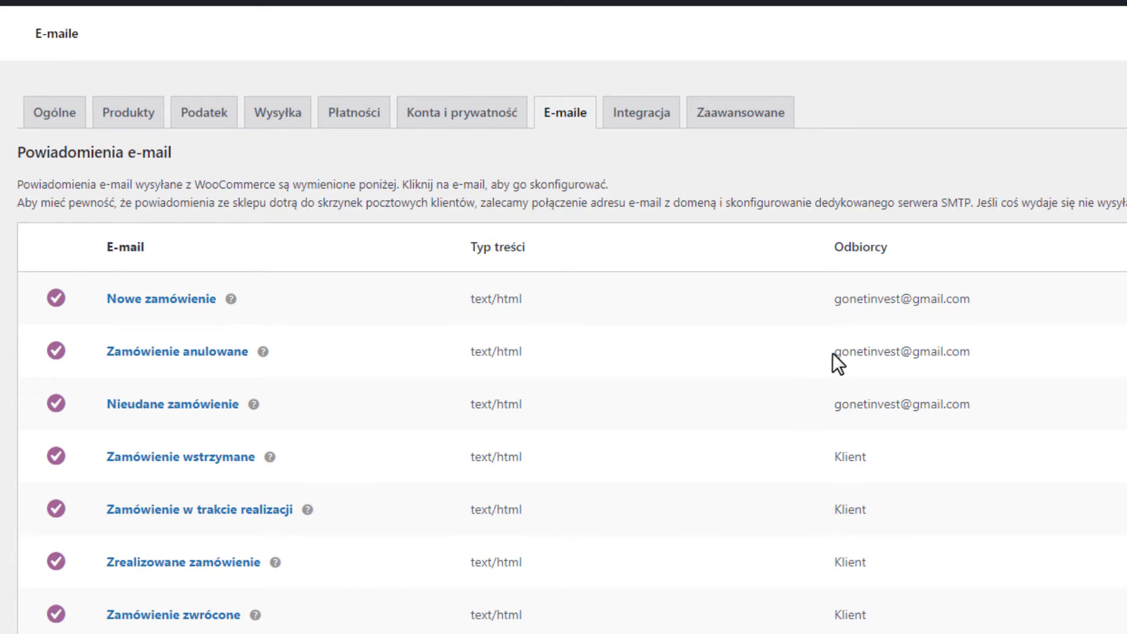
Review the e-mail notification recipients, then open the Zrealizowane zamówienie notification settings.
scroll(830, 358, "down", 2)
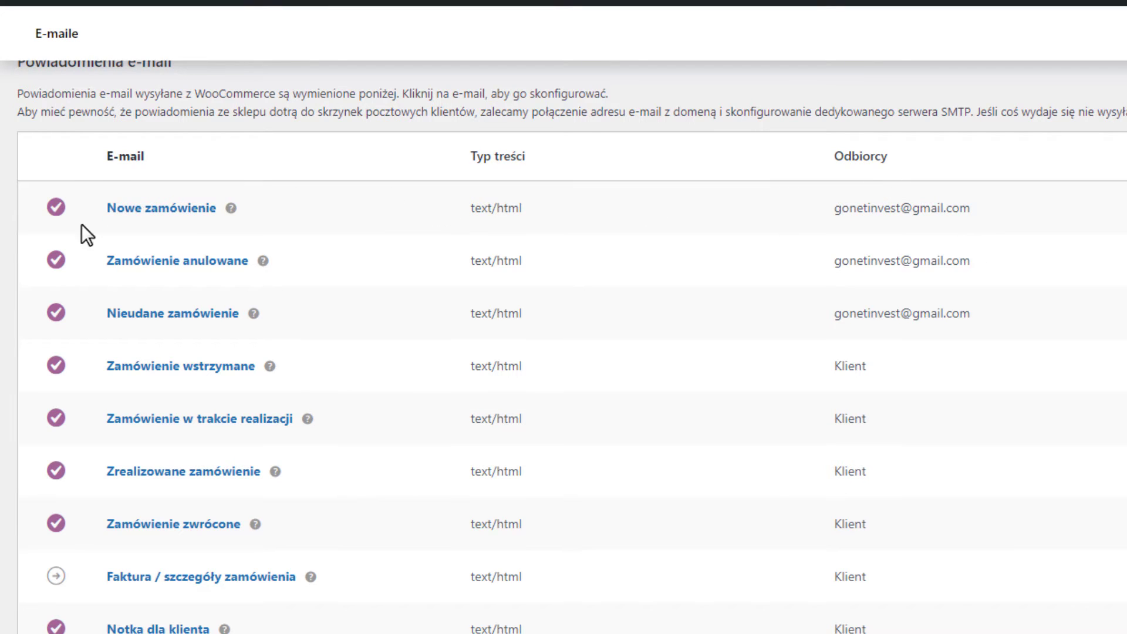
left_click_drag(1028, 314, 870, 310)
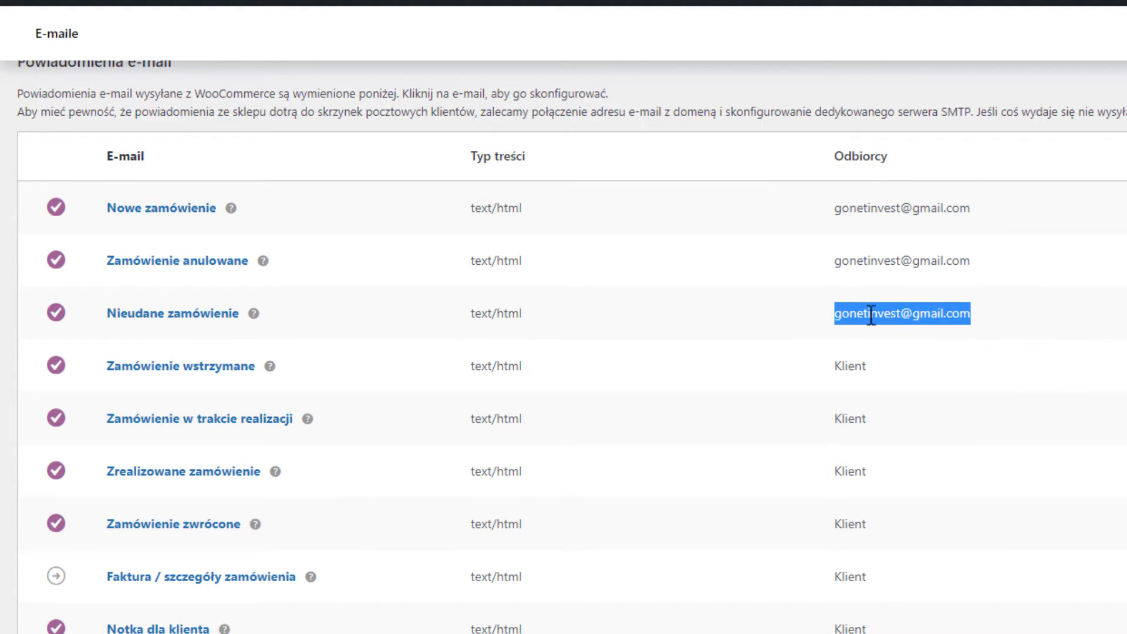
left_click(933, 176)
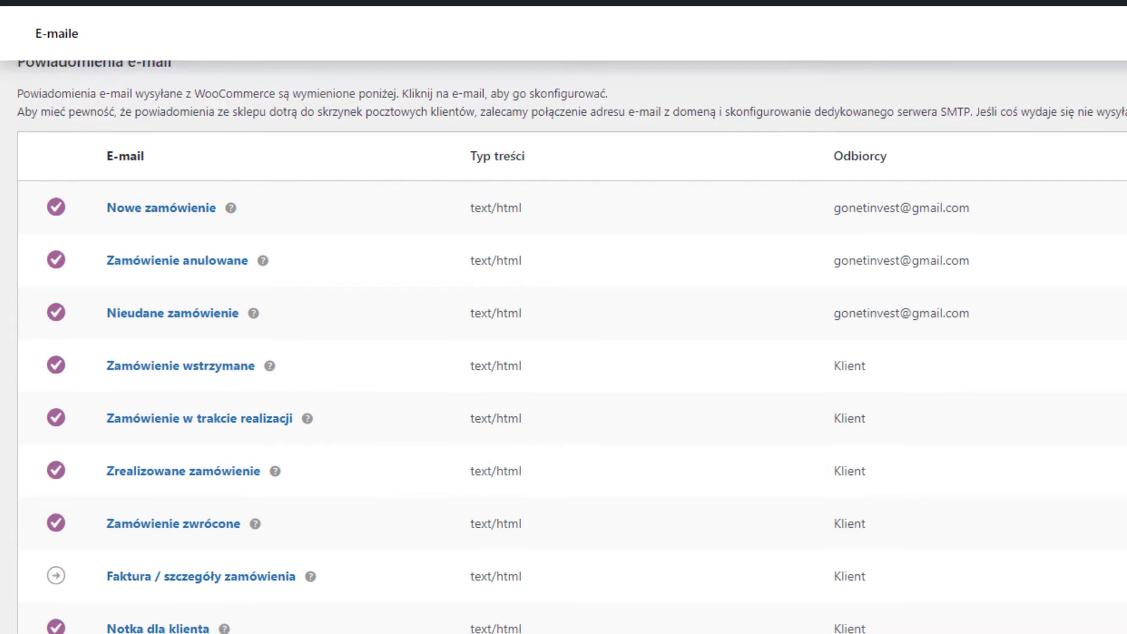
left_click(193, 208)
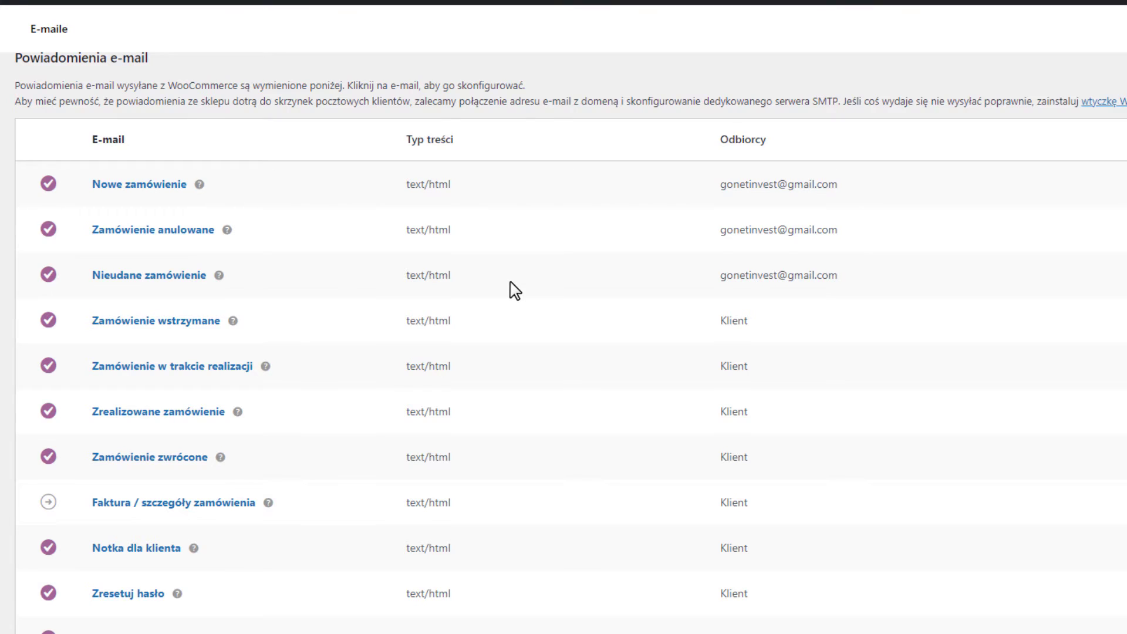
scroll(511, 288, "down", 2)
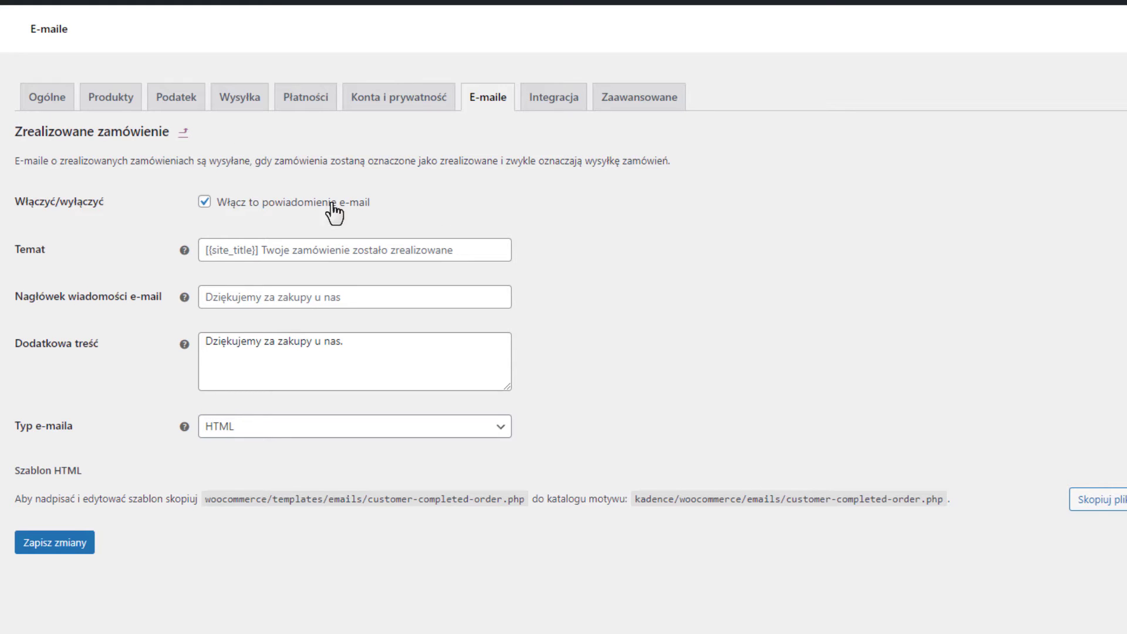
Disable and re-enable the completed-order e-mail, saving each change, and return to the list.
left_click(204, 203)
left_click(91, 545)
left_click(205, 202)
left_click(63, 544)
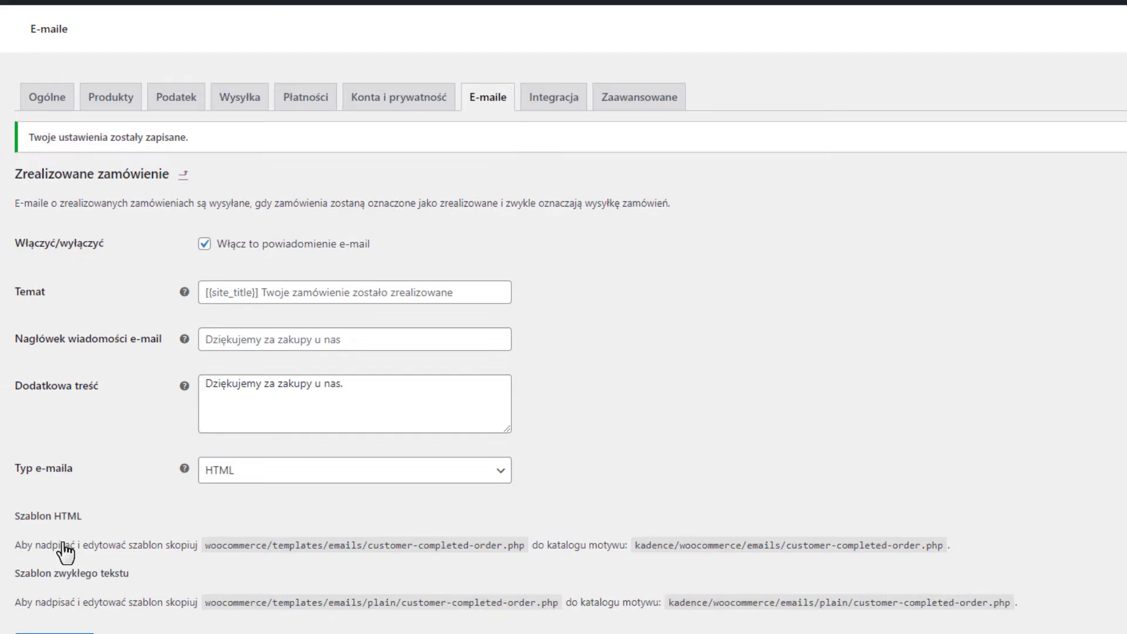
left_click(495, 99)
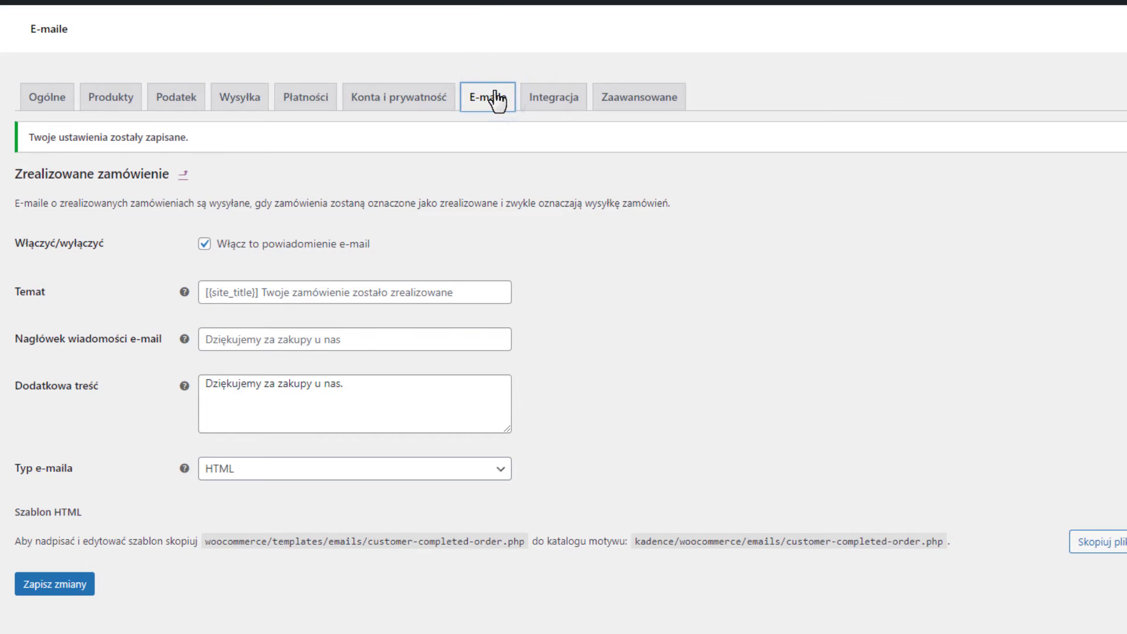
Set the e-mail base colour to #2b6cb0 and the footer text to 'Dziękujemy za zakupy'.
scroll(588, 334, "down", 10)
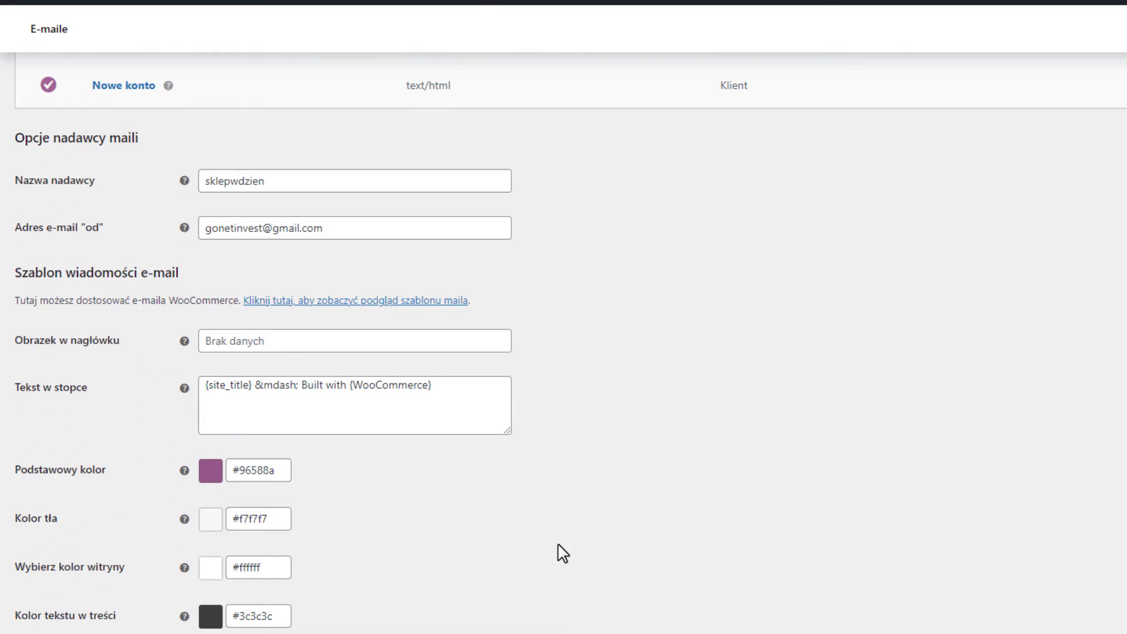
left_click(280, 473)
left_click_drag(279, 473, 243, 476)
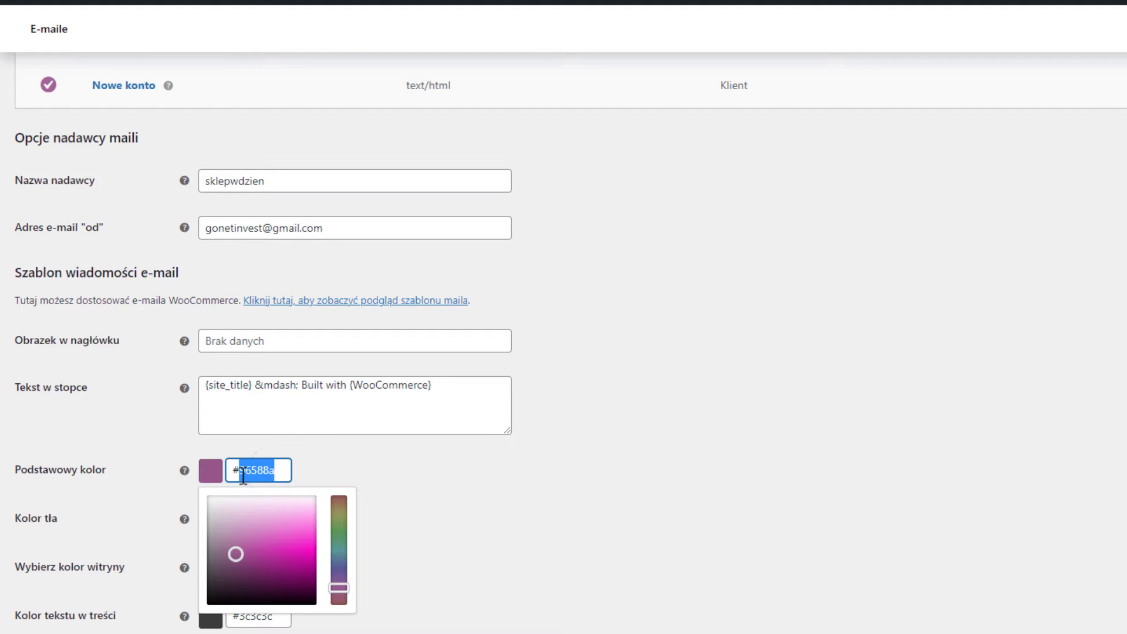
type("2b6cb0")
left_click(362, 412)
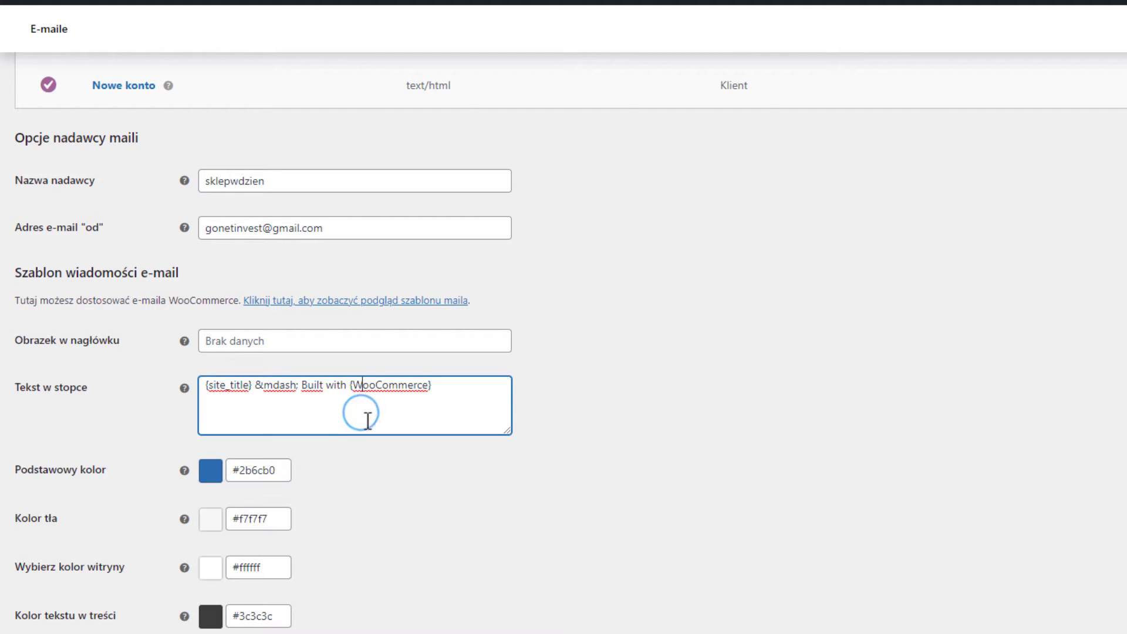
scroll(354, 451, "up", 2)
triple_click(496, 467)
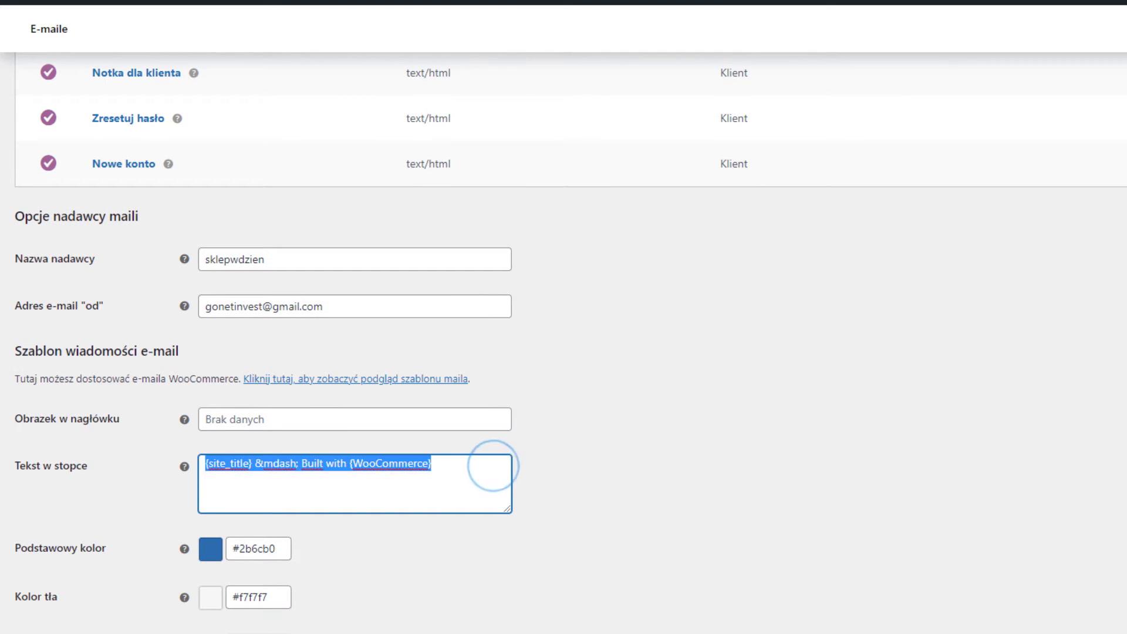
type("Dziękujem")
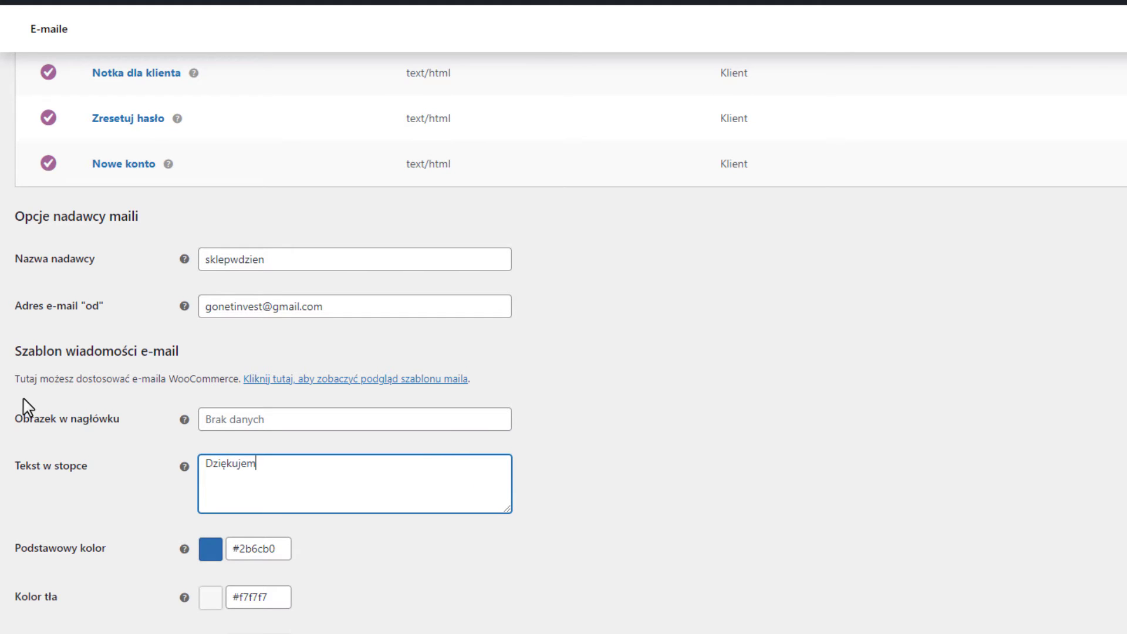
type("y za zakupy")
Preview the HTML e-mail template, then go back to the e-mail settings.
scroll(384, 304, "down", 3)
scroll(388, 309, "up", 5)
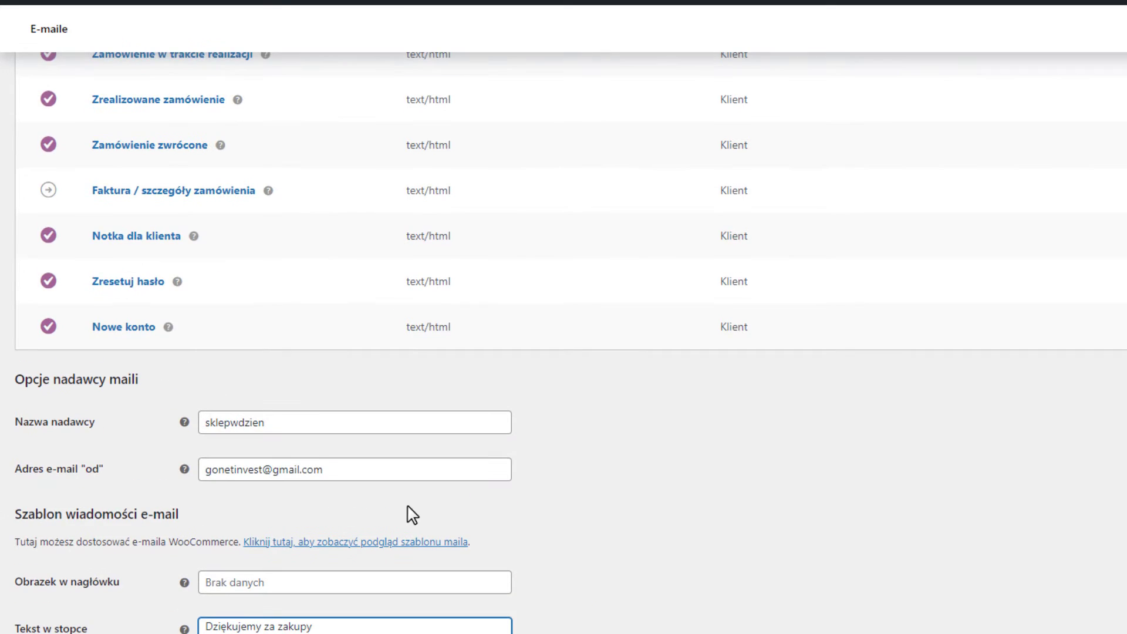
scroll(410, 515, "down", 4)
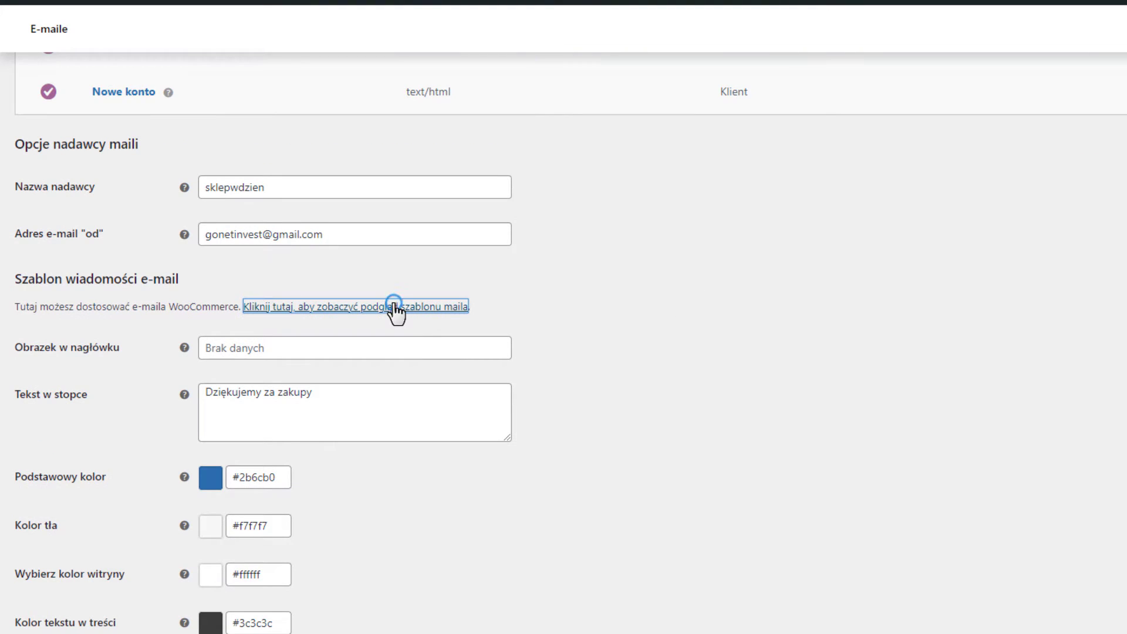
left_click(394, 307)
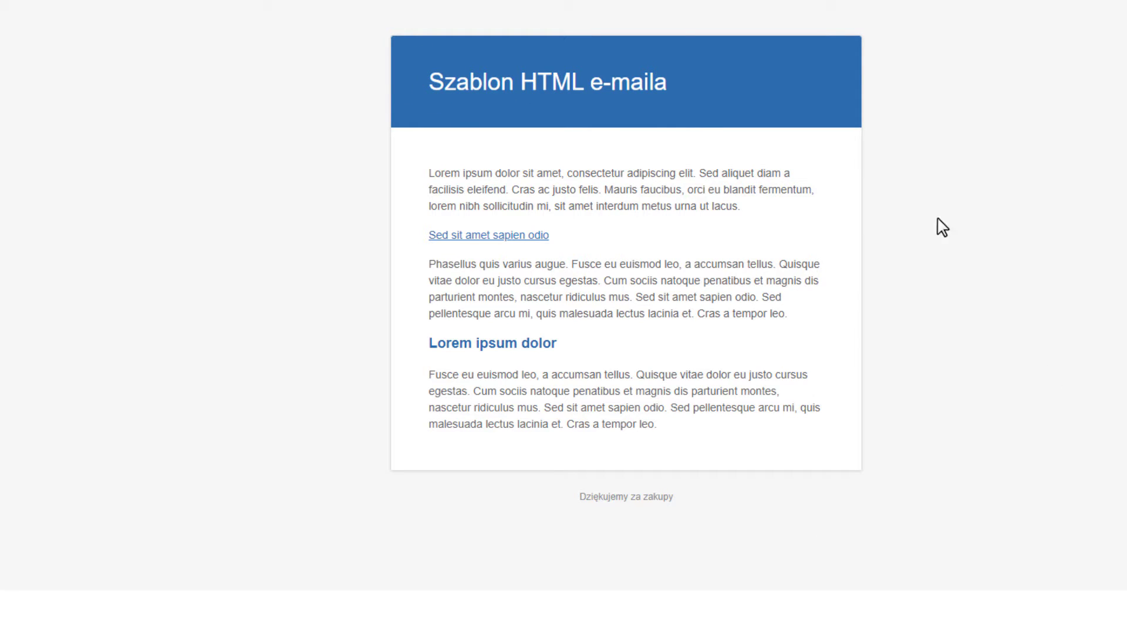
key("ctrl+w")
scroll(239, 421, "down", 1)
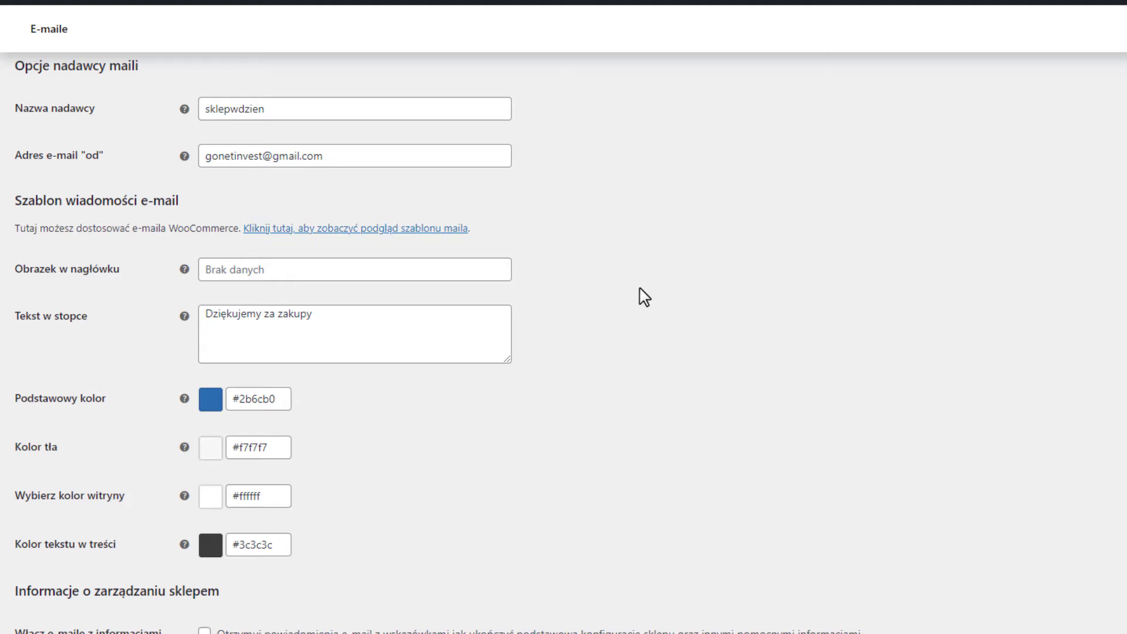
scroll(642, 294, "up", 2)
left_click(553, 101)
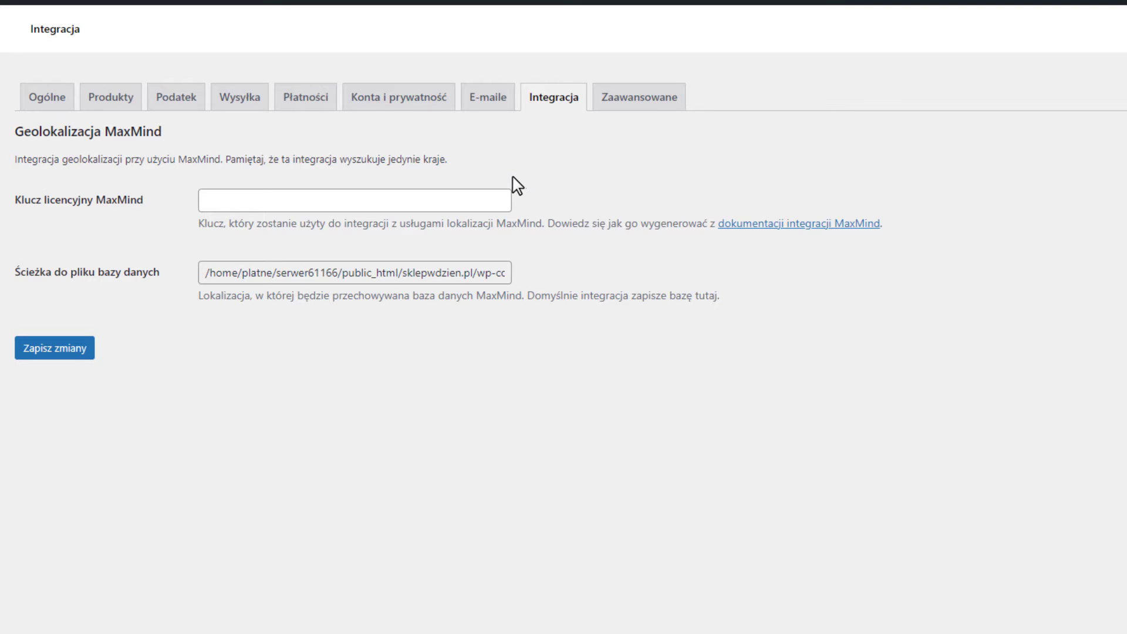
In advanced settings, assign Cart as the cart page and Checkout as the checkout page.
left_click(669, 104)
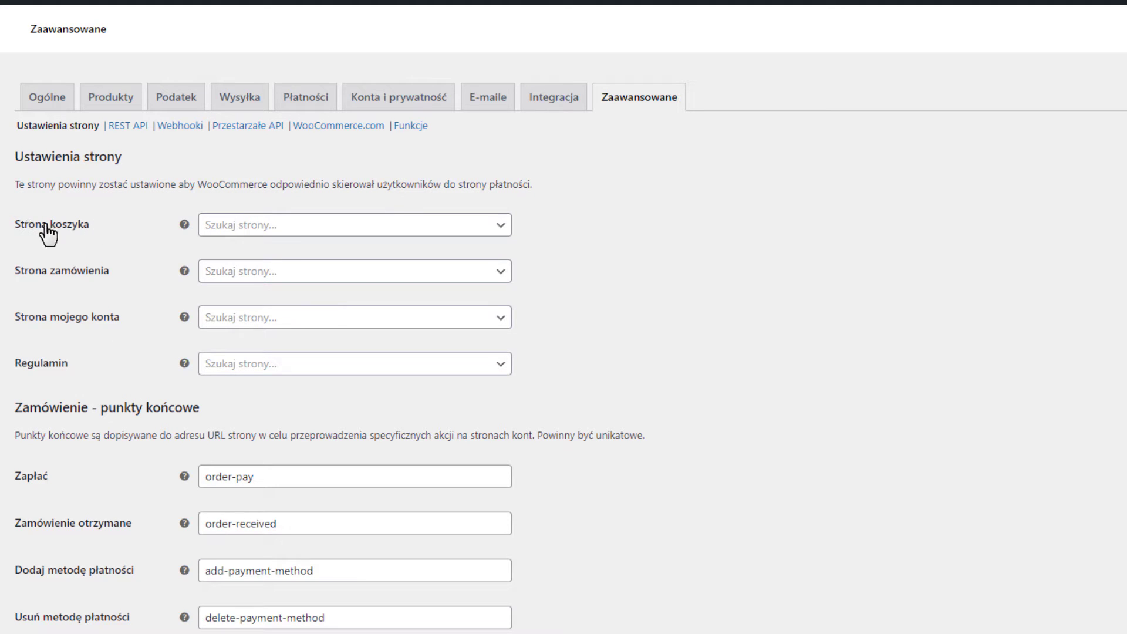
left_click(292, 234)
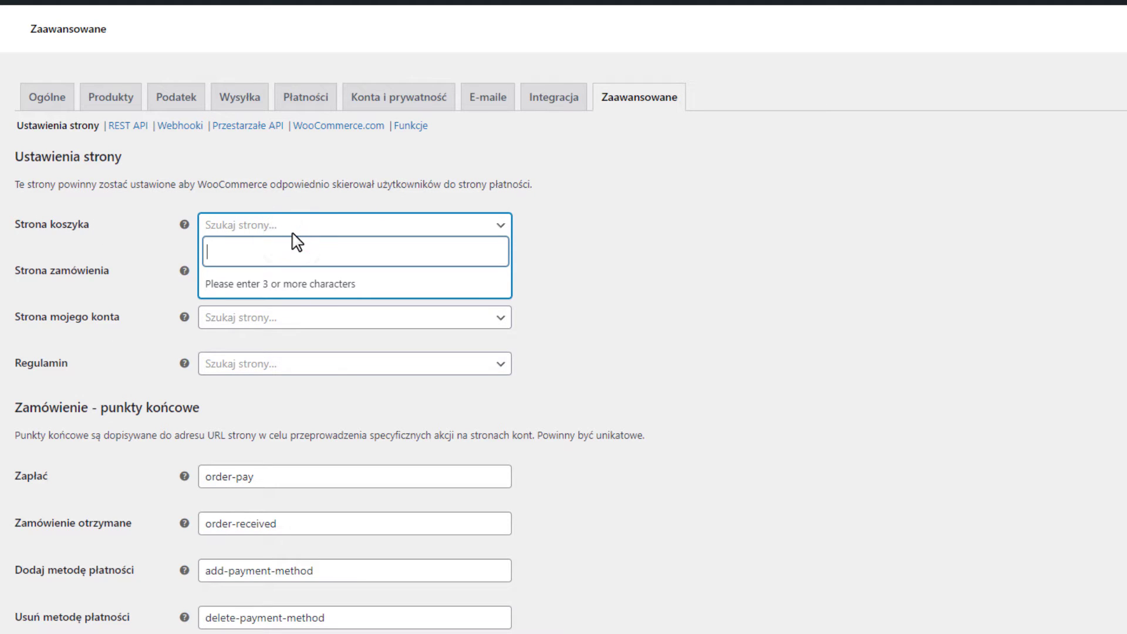
type("cart")
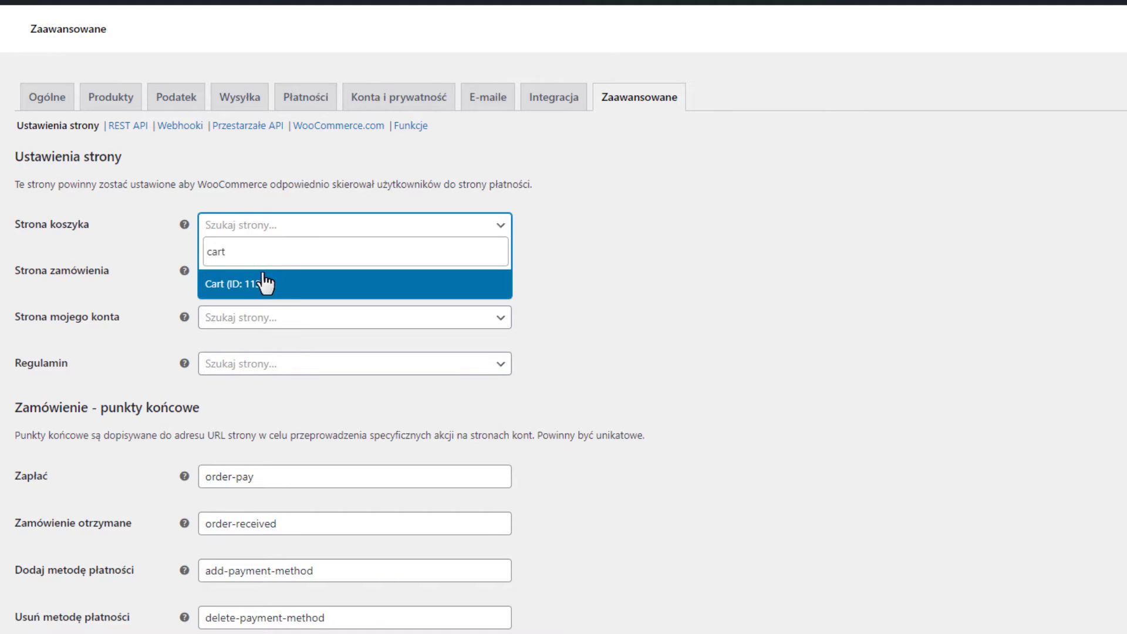
left_click(250, 285)
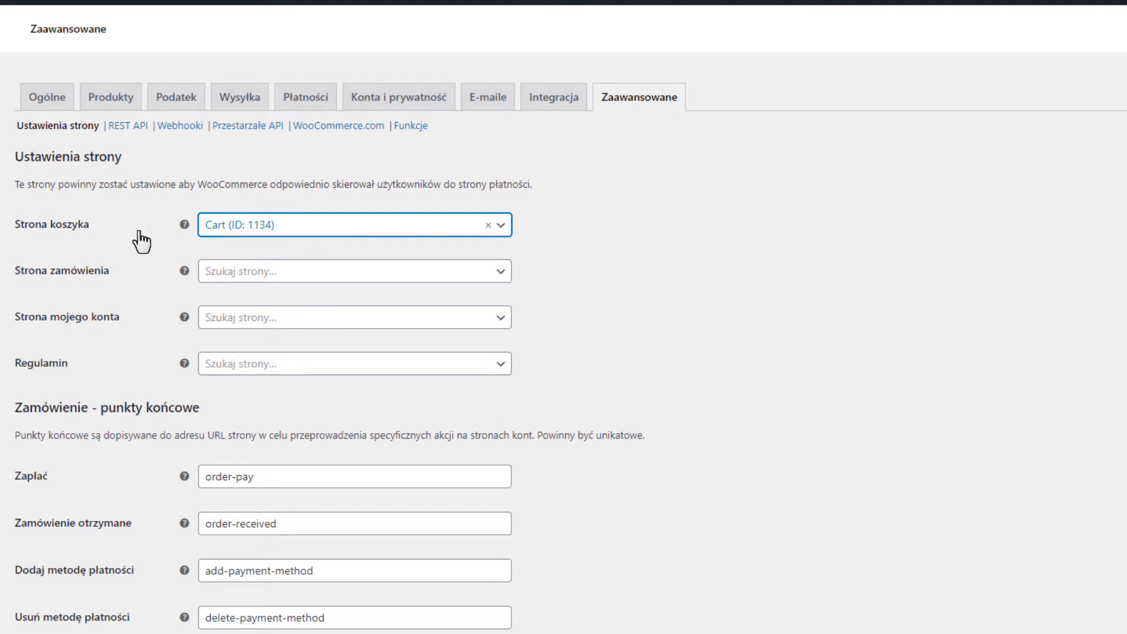
left_click(239, 278)
type("c")
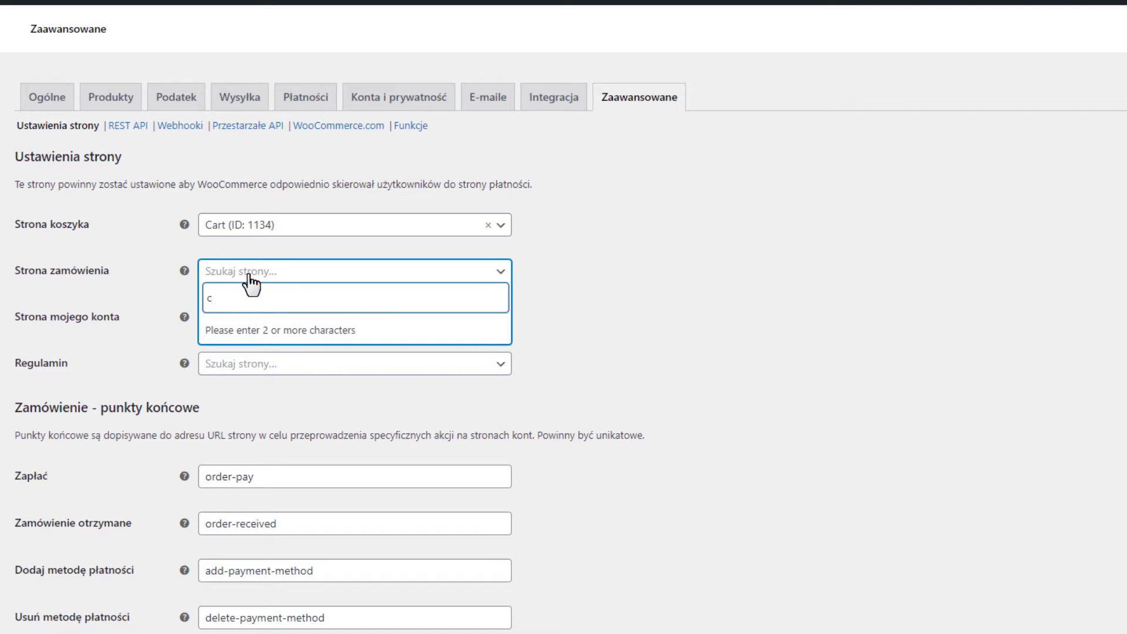
type("he")
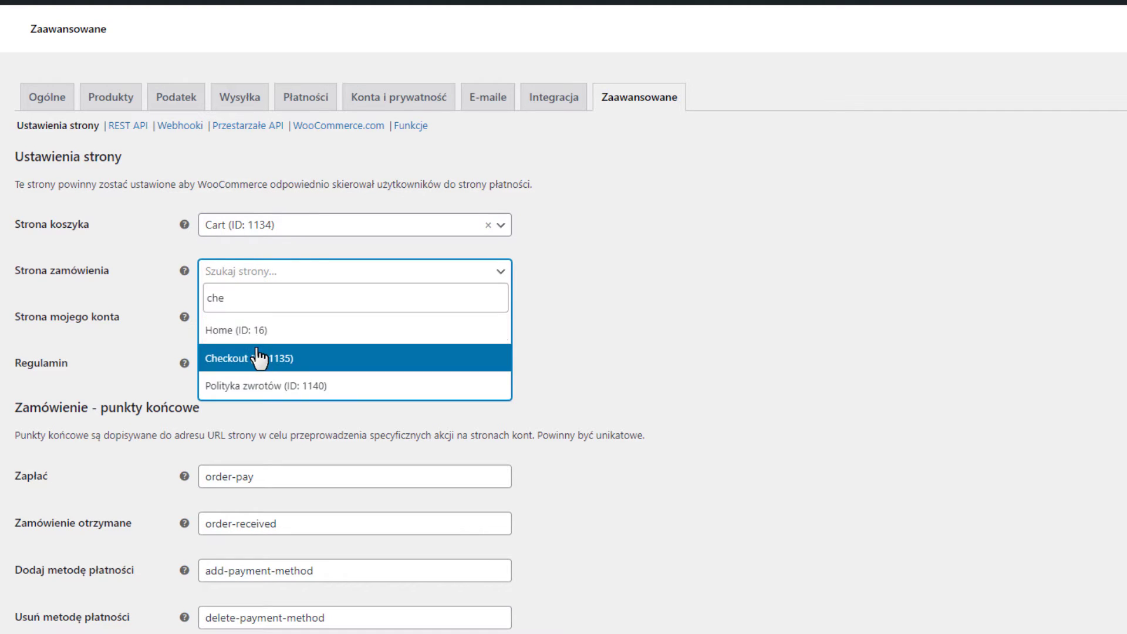
left_click(262, 355)
Assign My account as the account page, leave the terms page unset, and save.
left_click(314, 323)
type("acc")
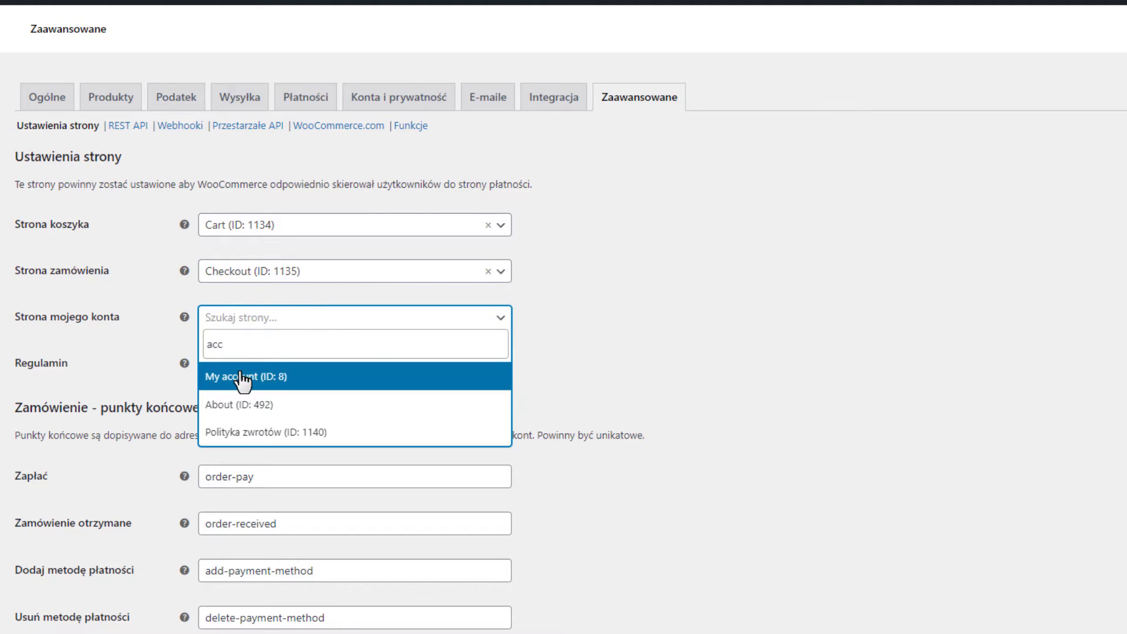
left_click(315, 379)
left_click(289, 371)
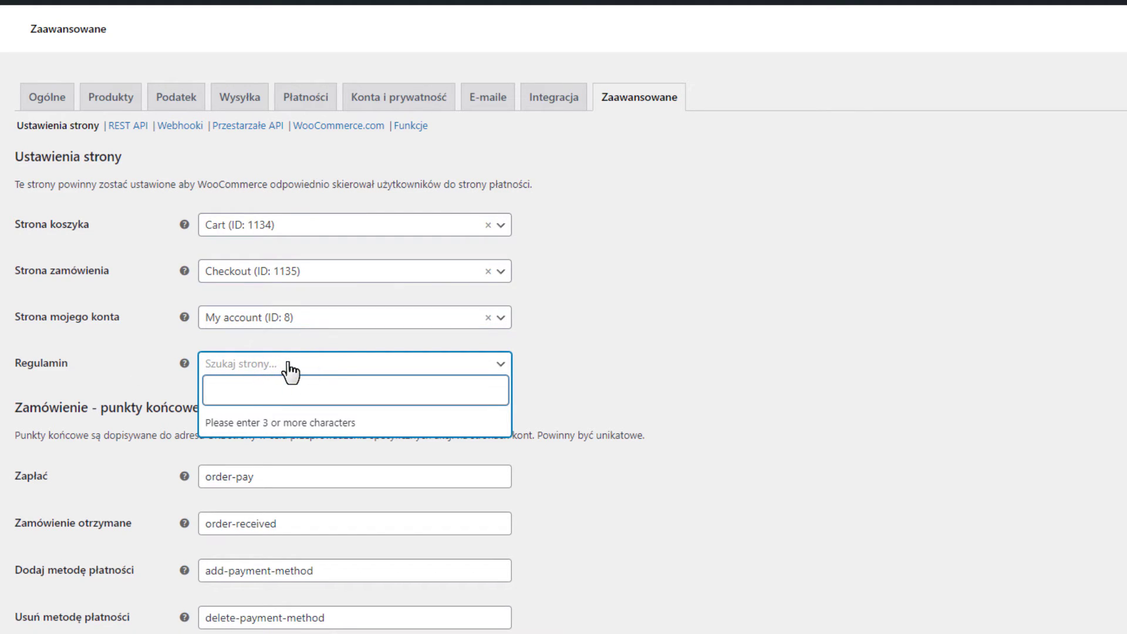
left_click(614, 316)
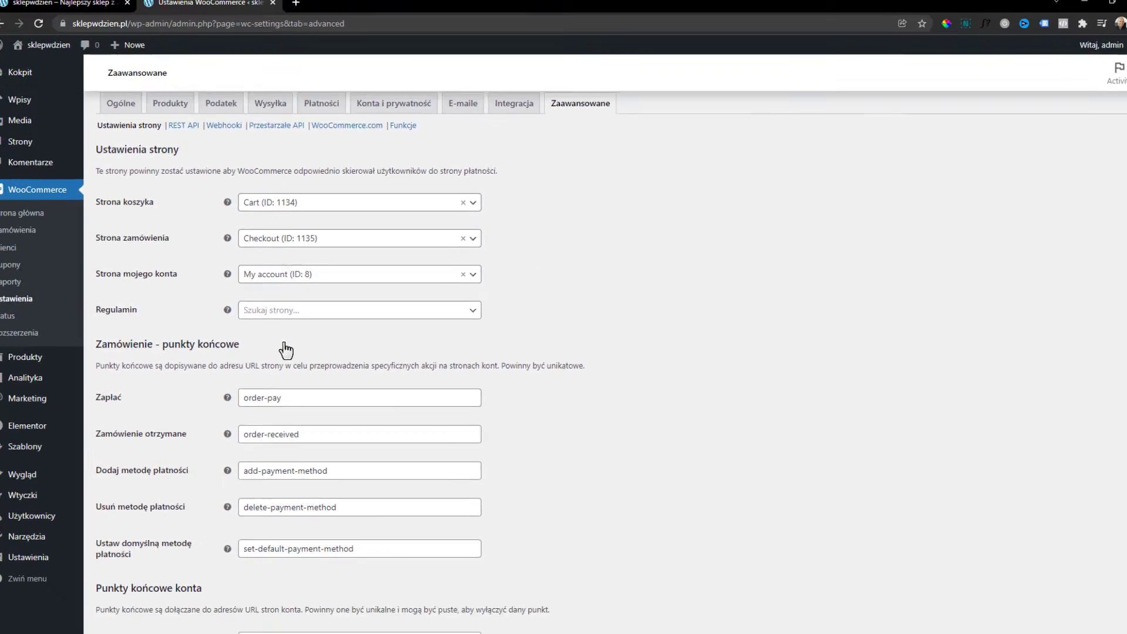
scroll(287, 317, "down", 7)
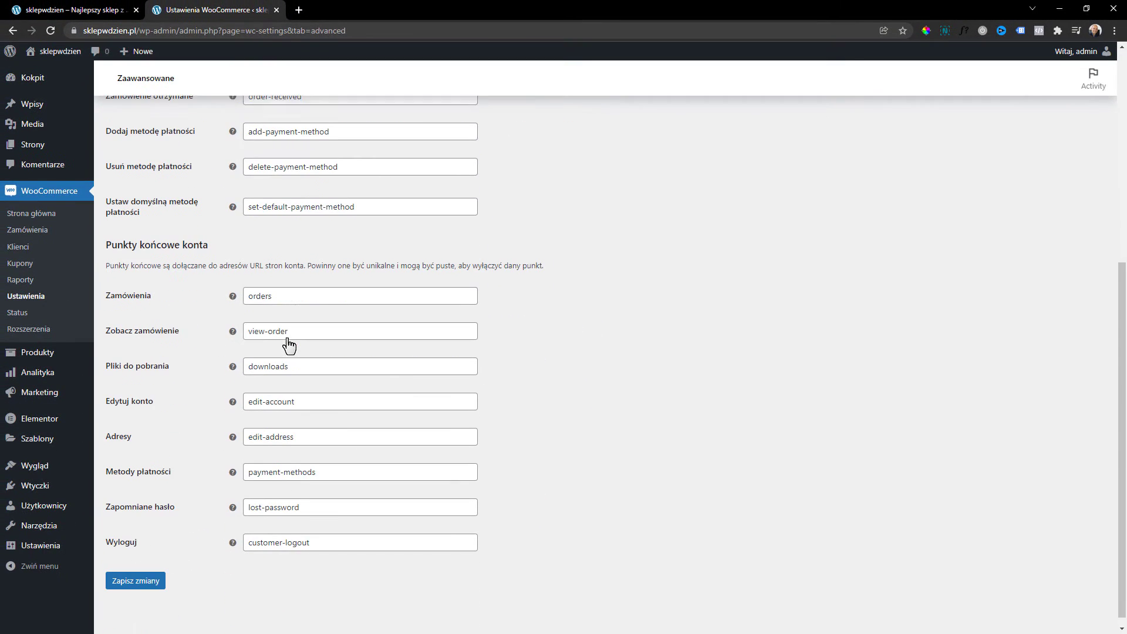
left_click(133, 575)
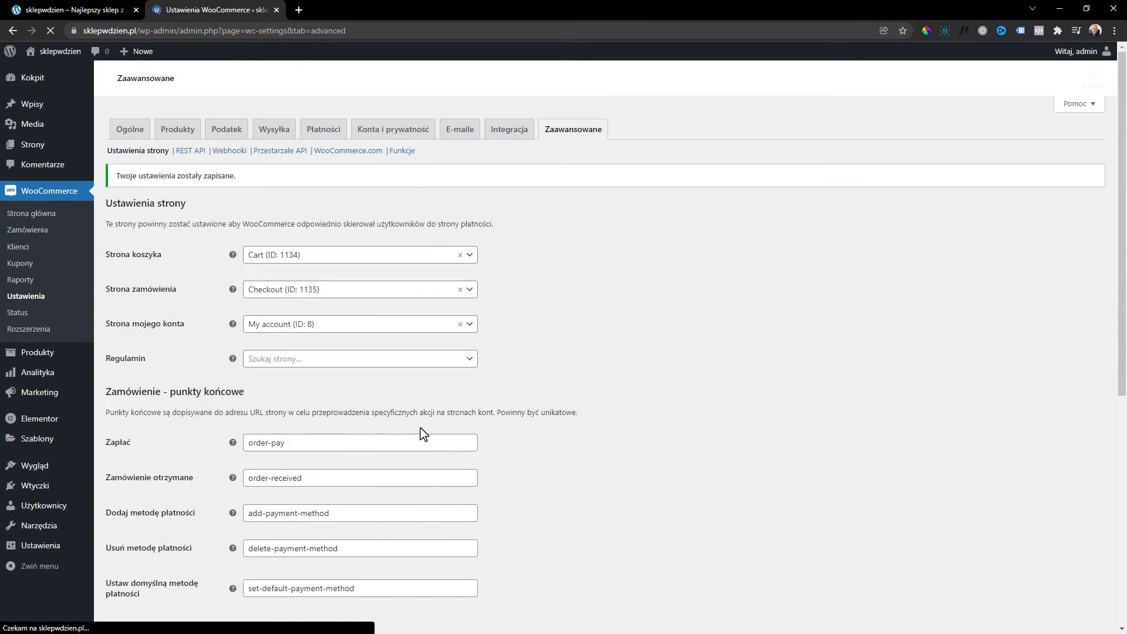
Publish a new page titled 'Regulamin sklepu', then view the shop-terms template product page.
mouse_move(28, 149)
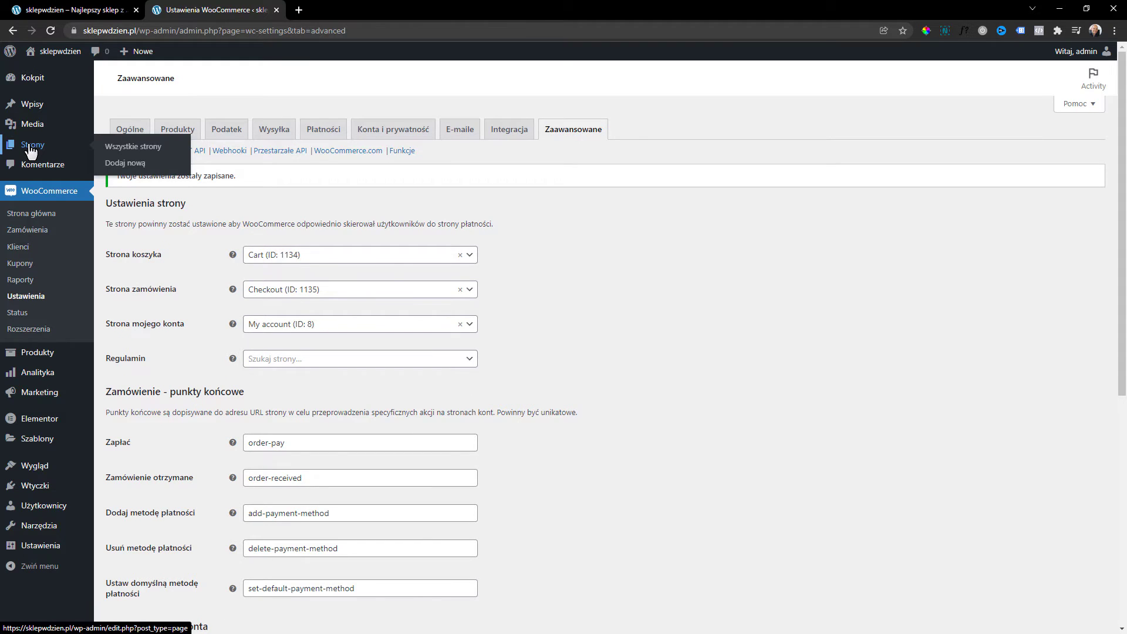
left_click(30, 151)
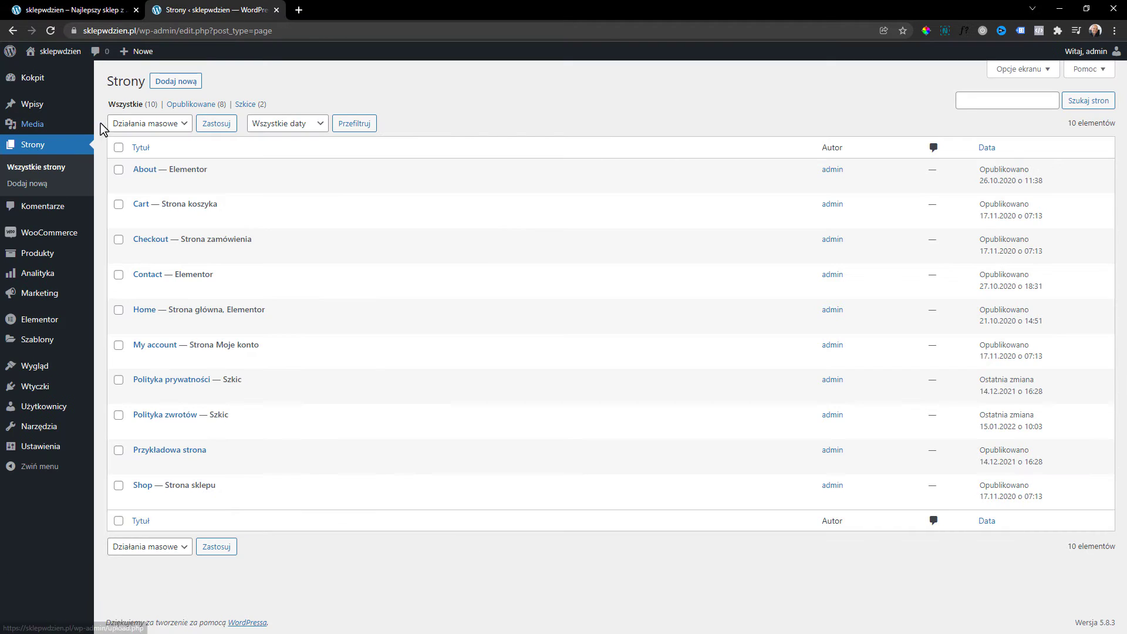
left_click(178, 82)
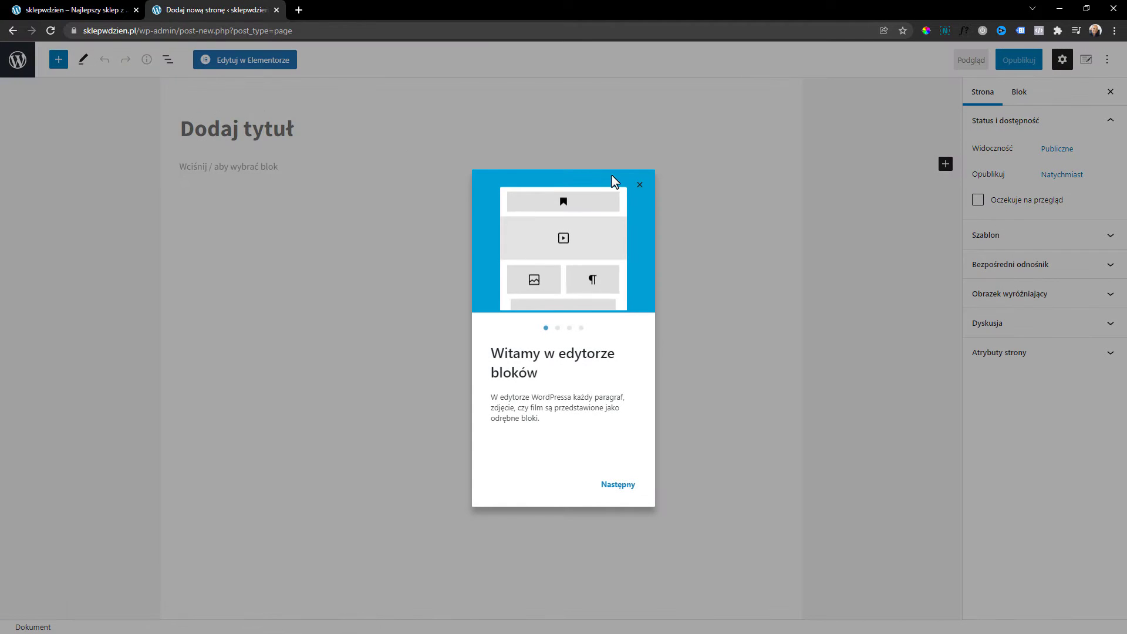
left_click(644, 184)
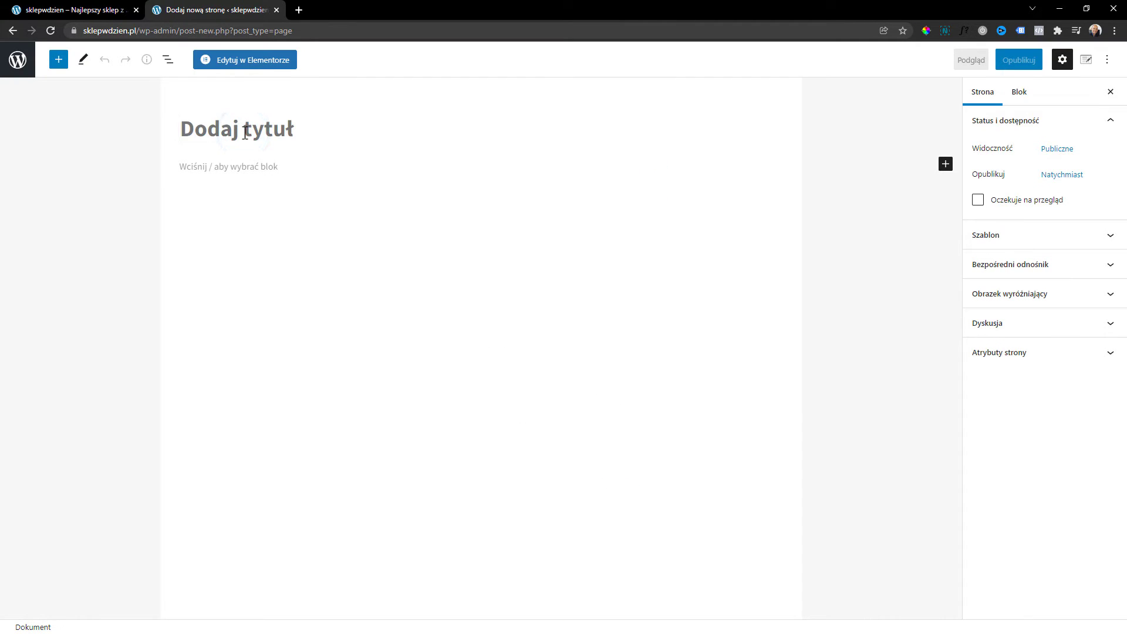
type("Regulamin sklepu")
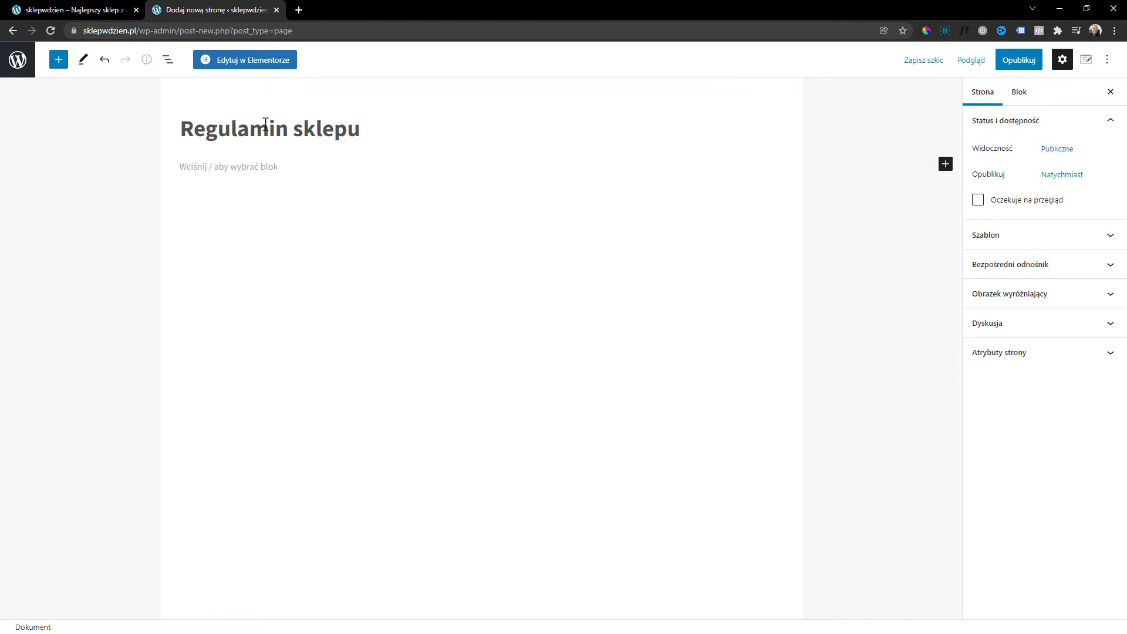
left_click(1011, 65)
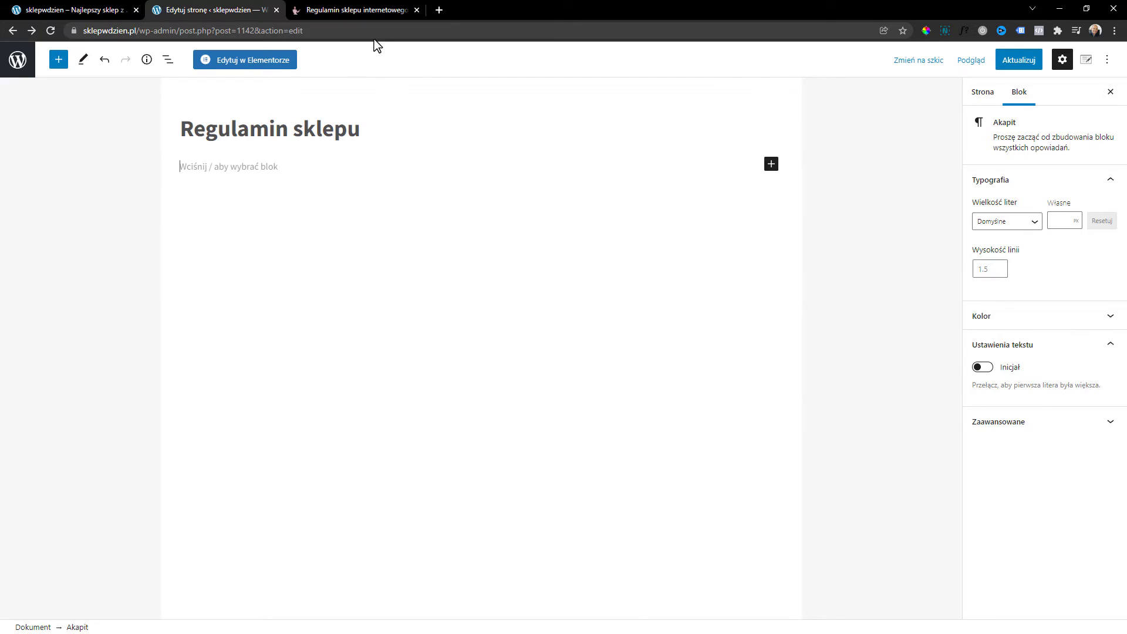
left_click(360, 10)
scroll(670, 368, "down", 1)
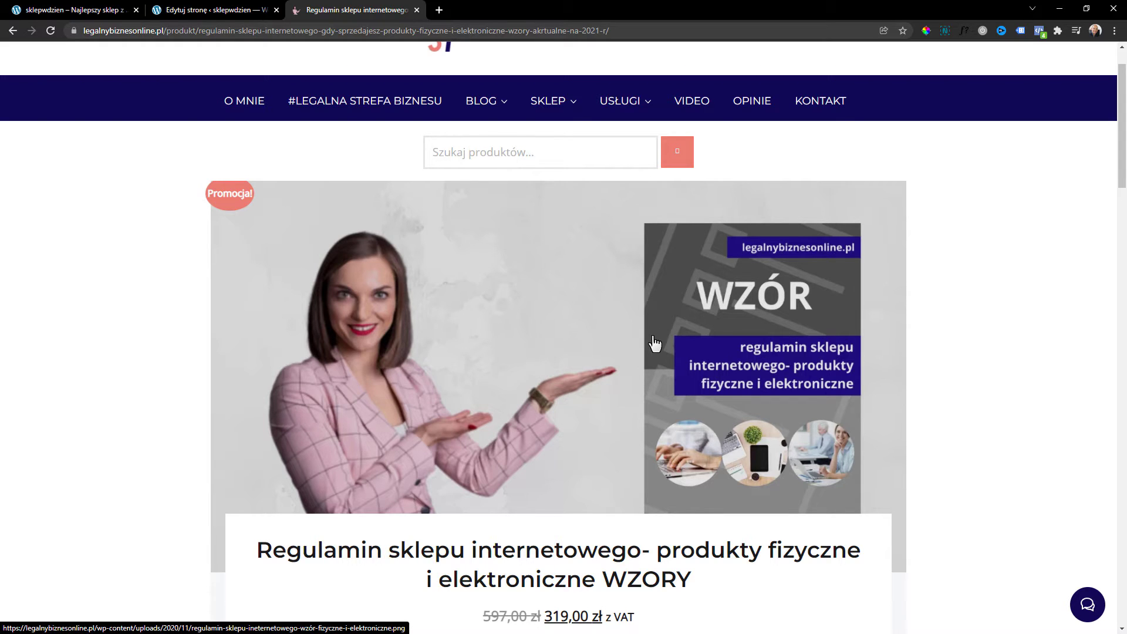
Add the shop-terms template to the cart and apply a discount coupon, lowering the total to 287,10 zł.
scroll(659, 360, "up", 1)
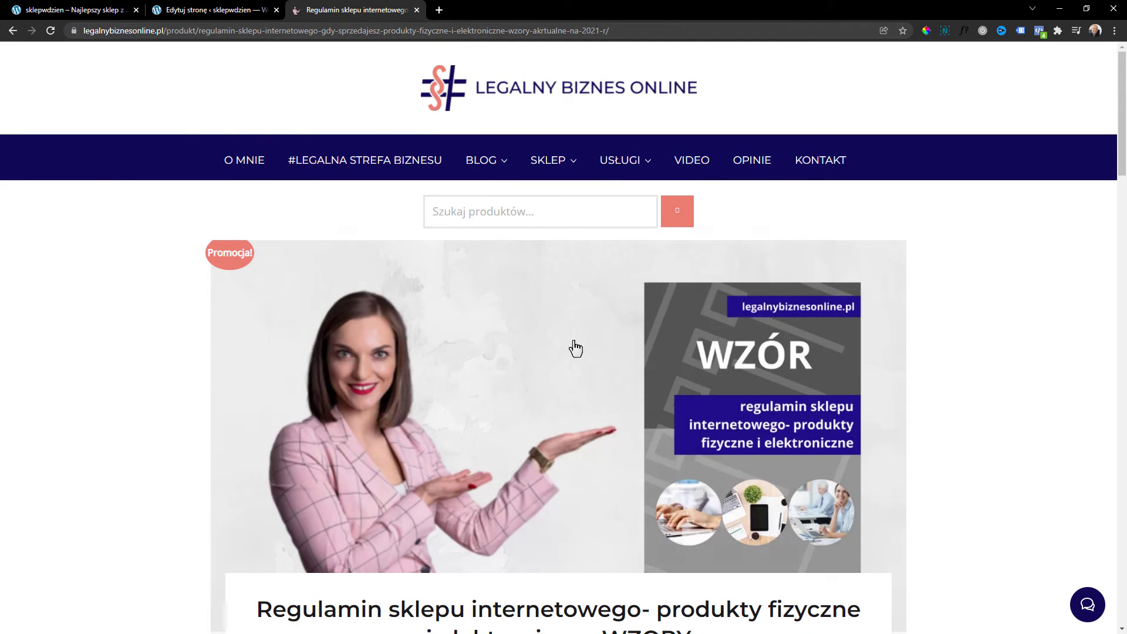
scroll(583, 346, "down", 5)
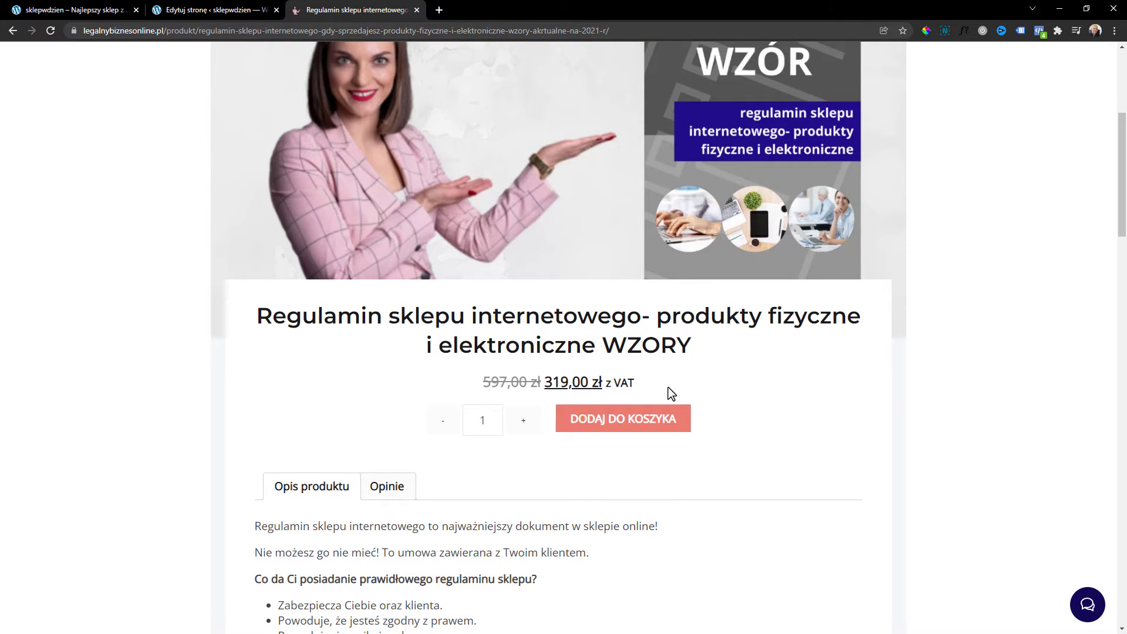
left_click(647, 420)
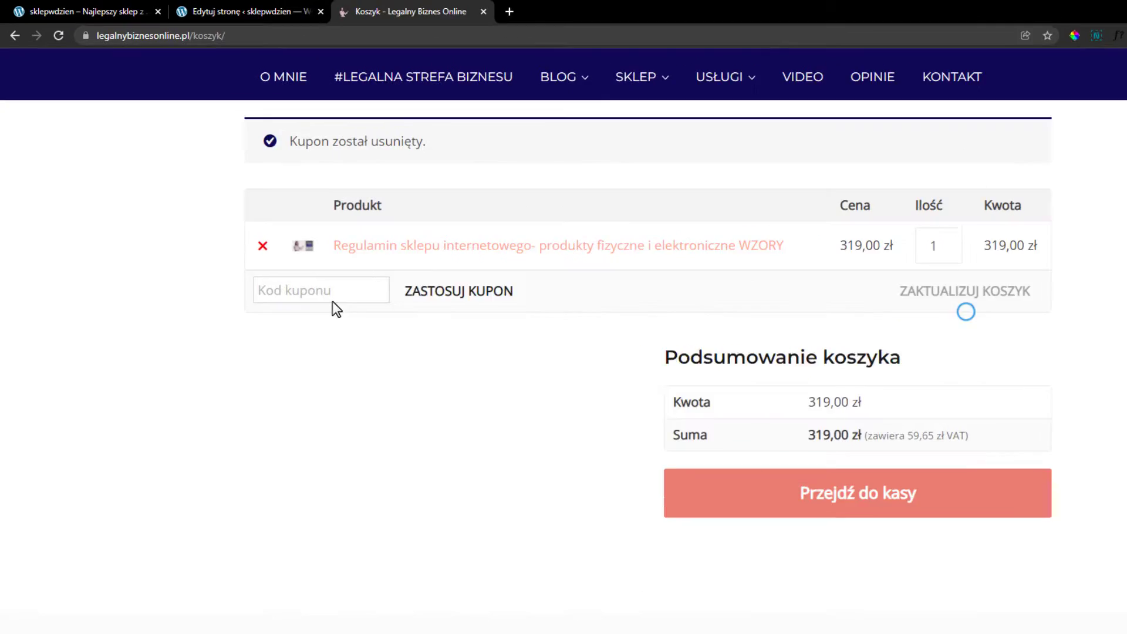
left_click(312, 287)
type("NetG")
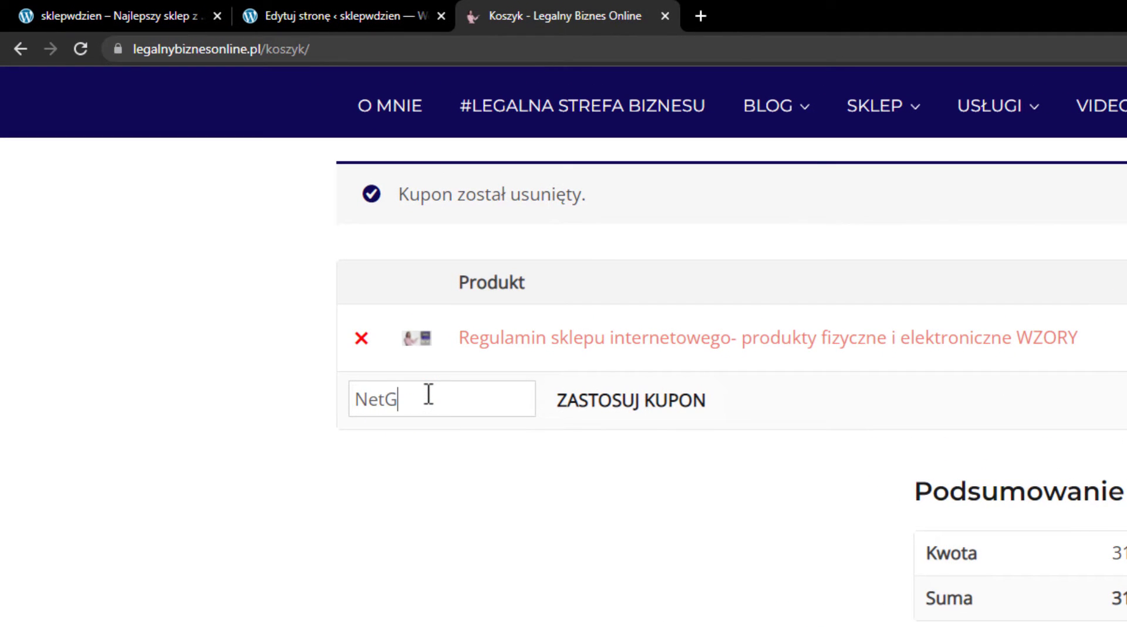
type("Oo")
key("BackSpace")
key("BackSpace")
type("onet")
left_click(604, 405)
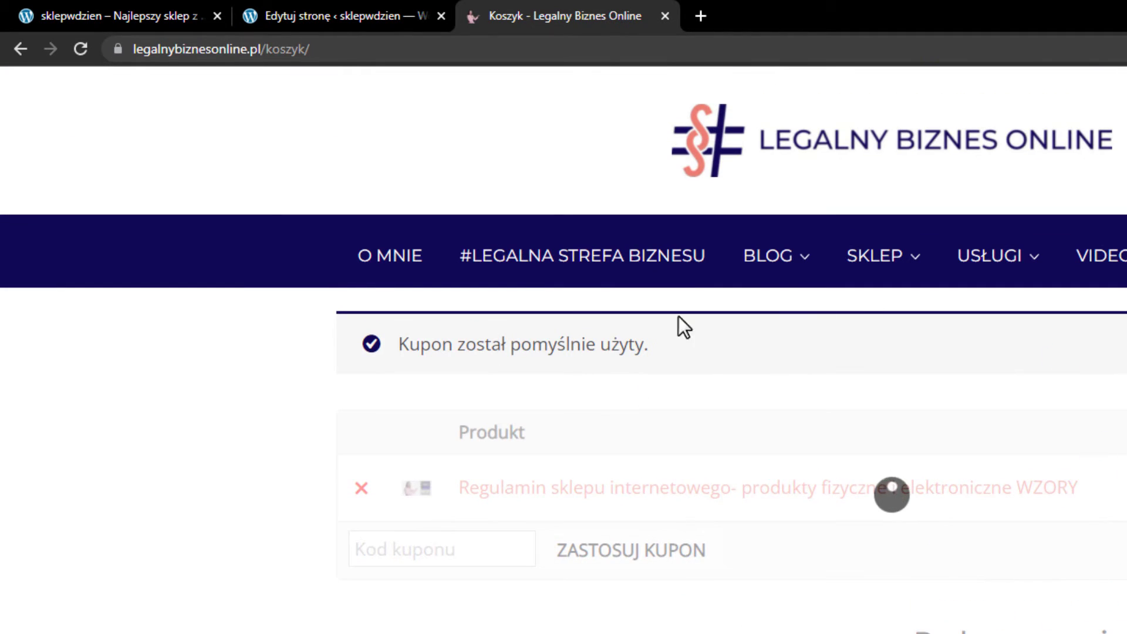
scroll(906, 272, "down", 3)
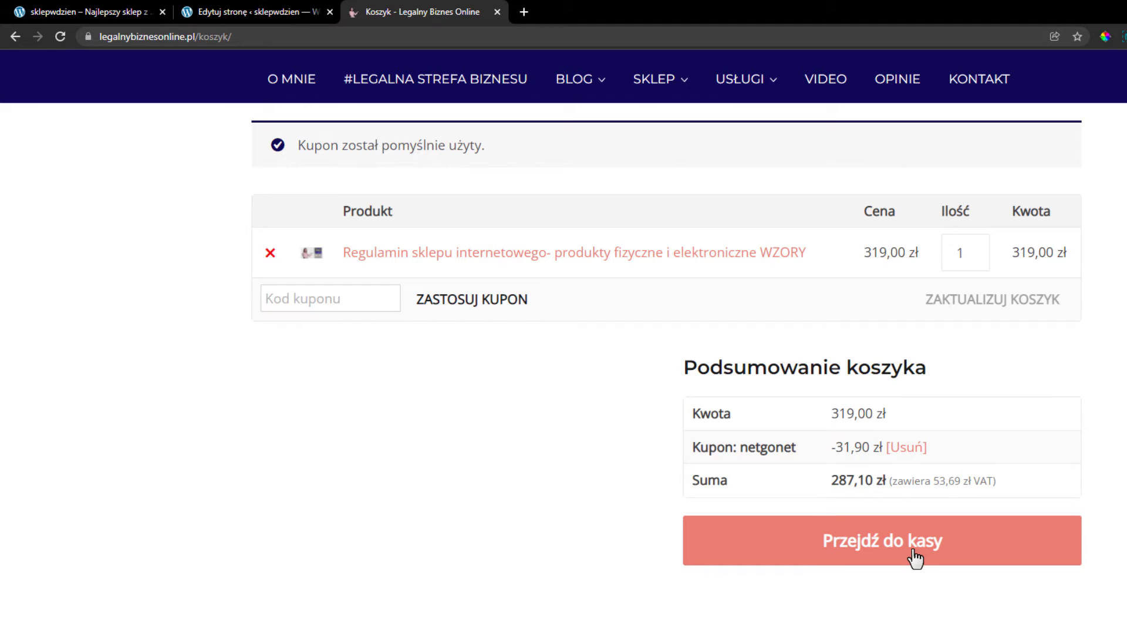
left_click(266, 9)
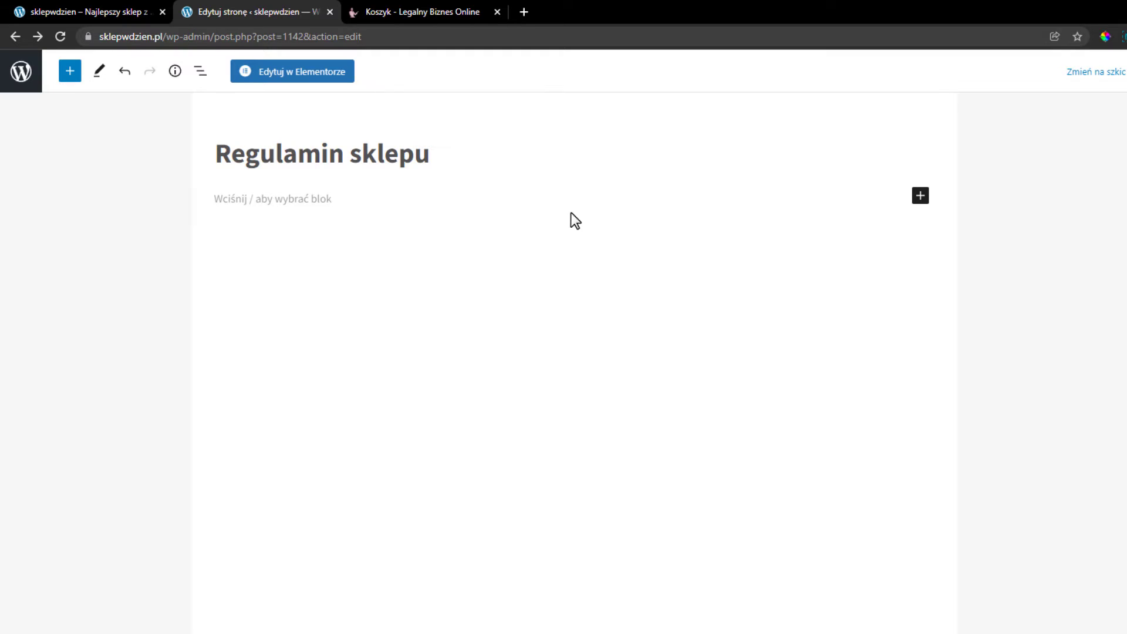
Assign 'Regulamin sklepu' as the terms page in WooCommerce advanced settings and save.
left_click(23, 76)
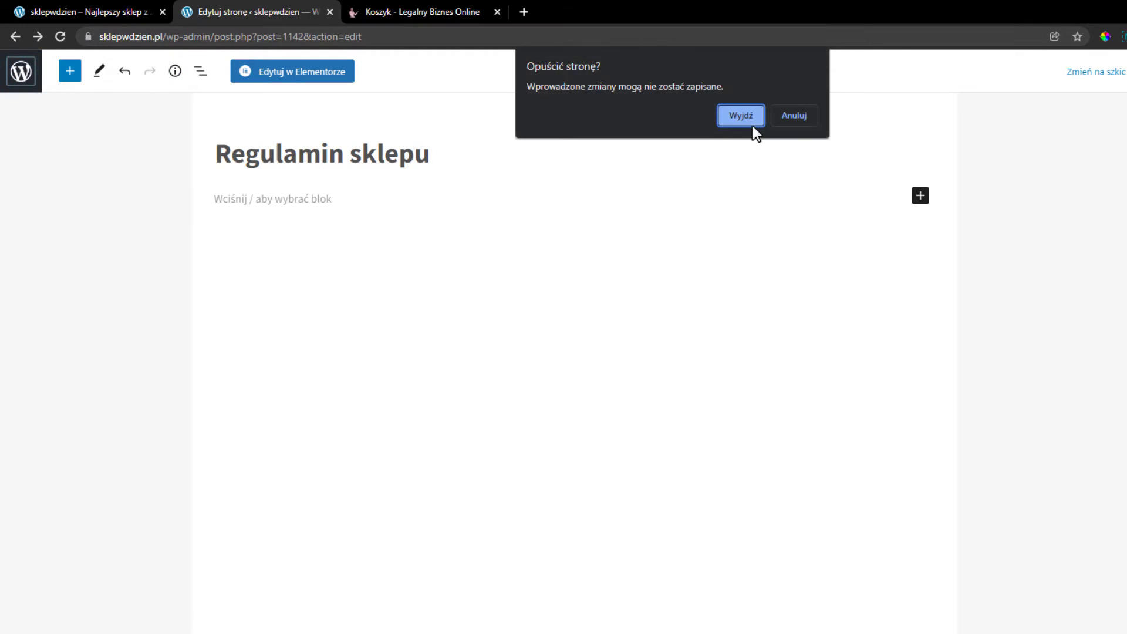
left_click(795, 115)
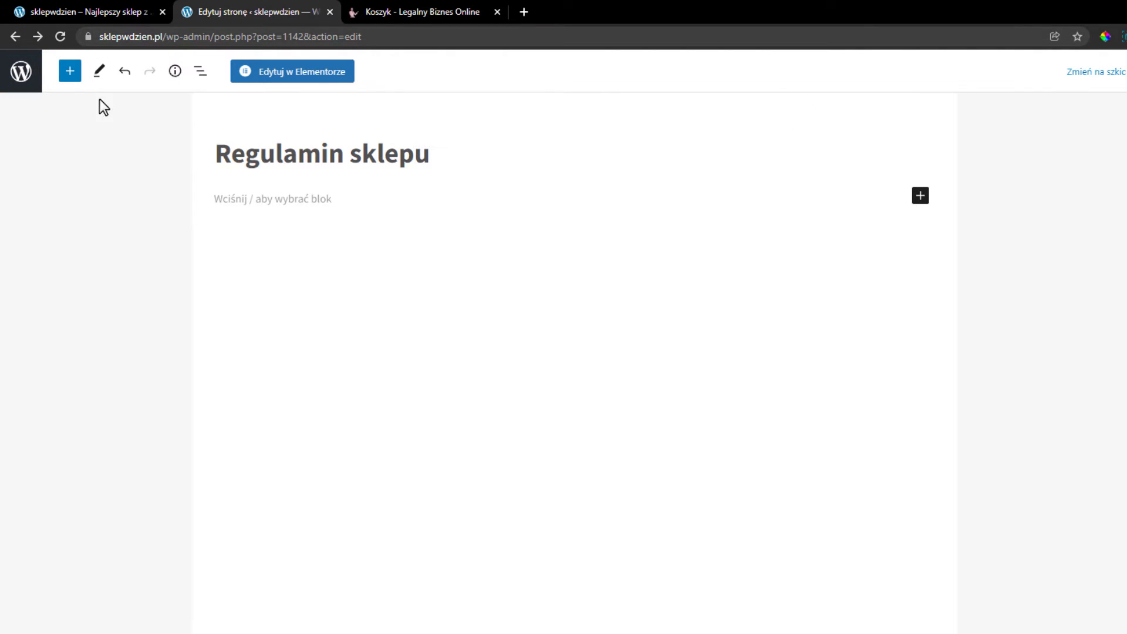
left_click(28, 81)
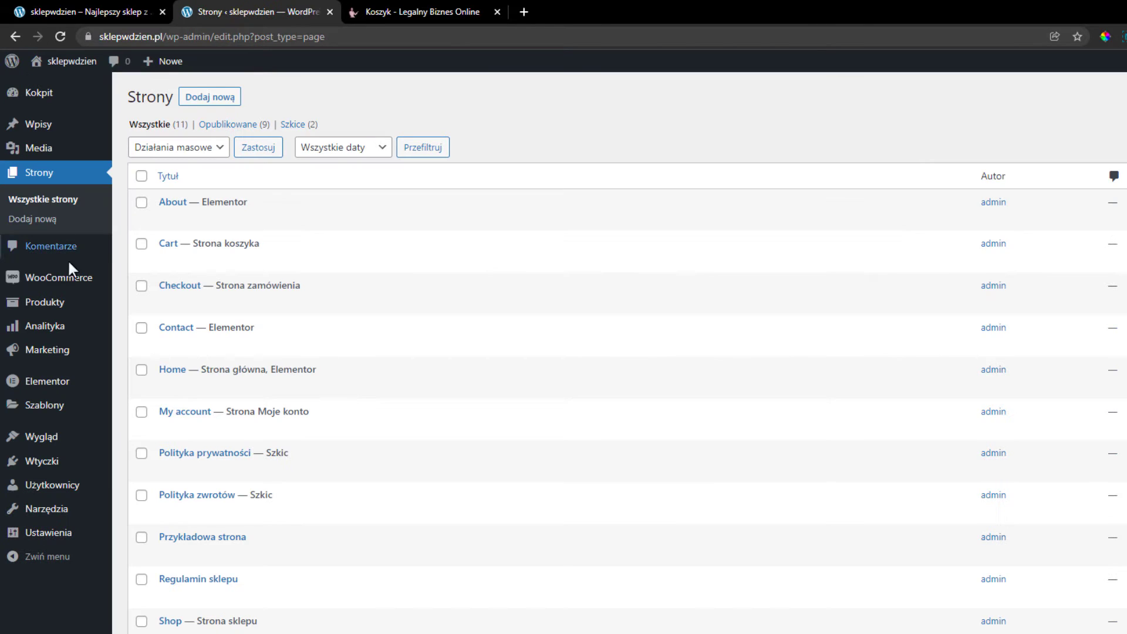
mouse_move(98, 293)
left_click(158, 379)
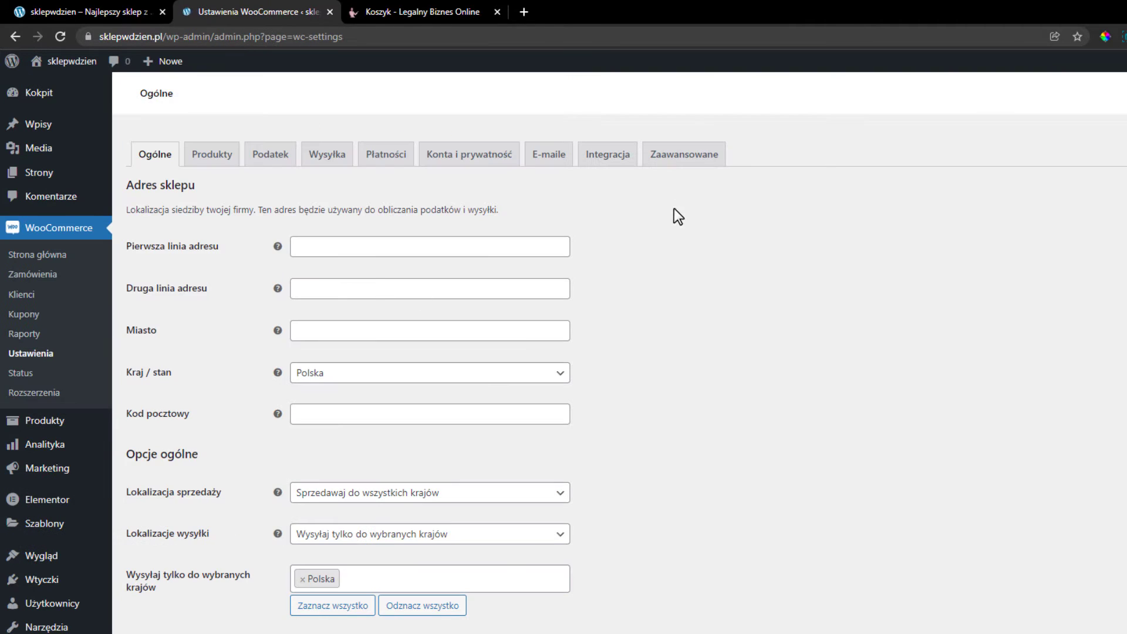
left_click(686, 155)
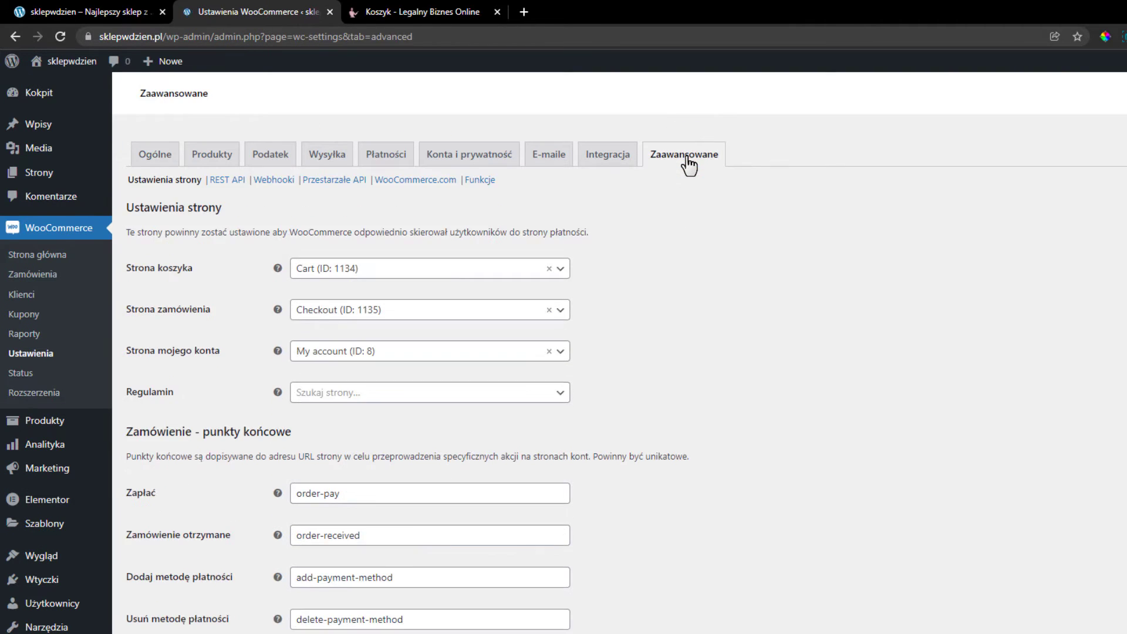
left_click(348, 398)
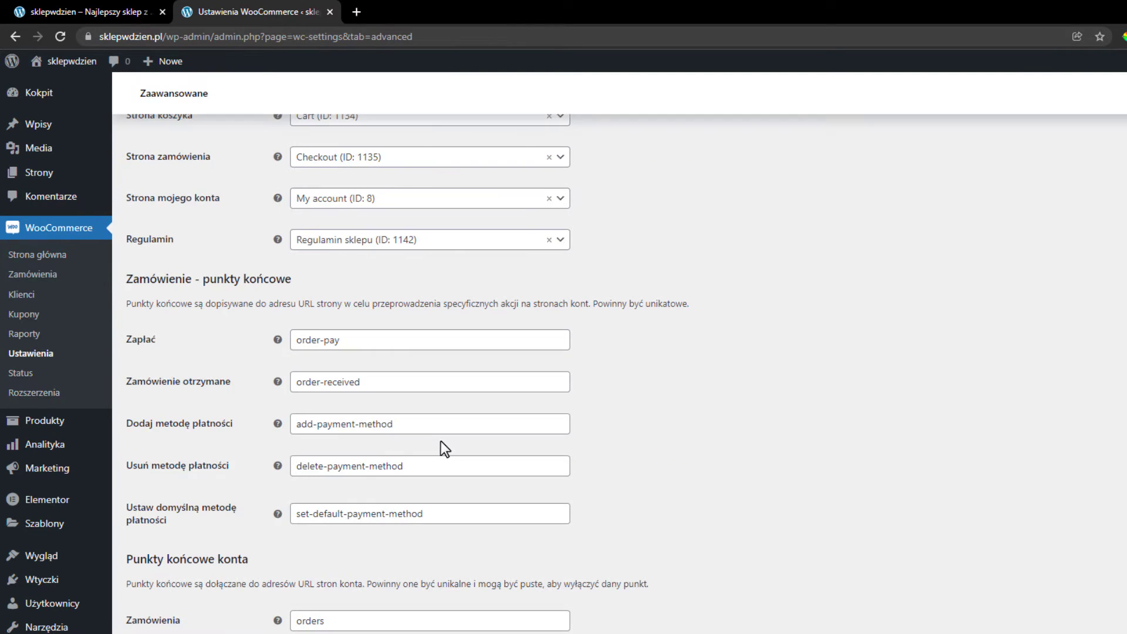
scroll(441, 441, "down", 1)
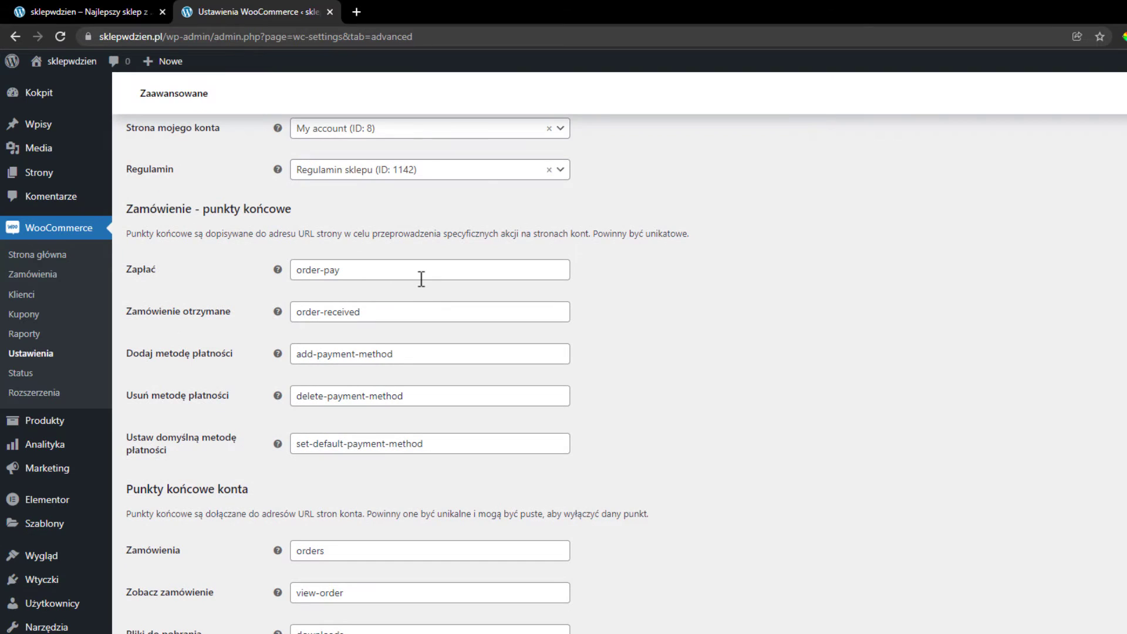
scroll(428, 258, "down", 1)
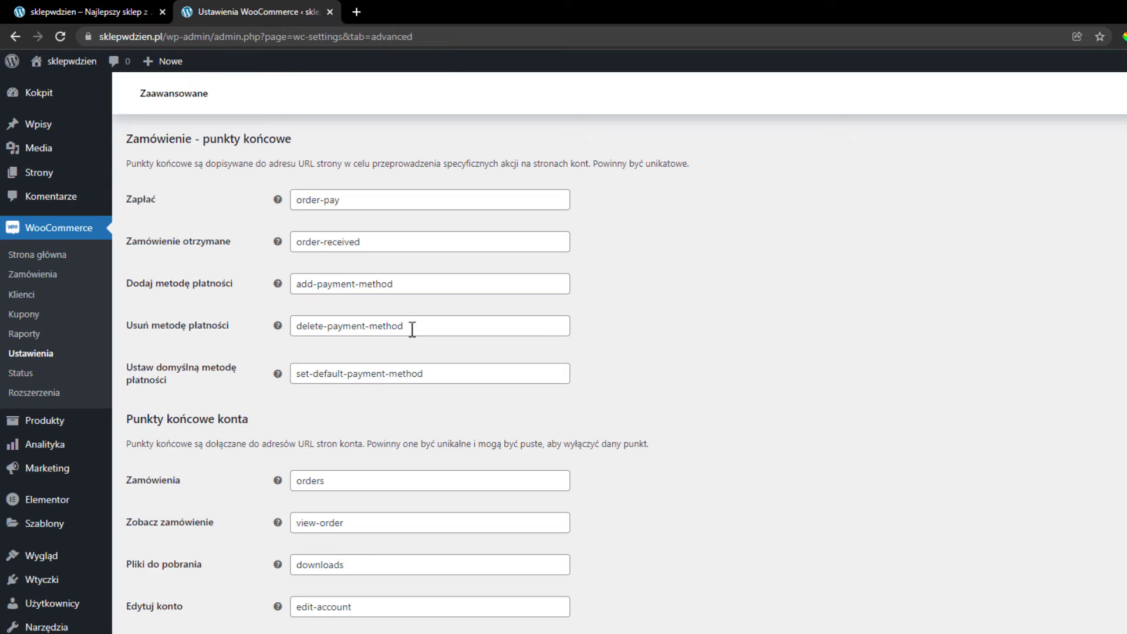
scroll(409, 332, "down", 2)
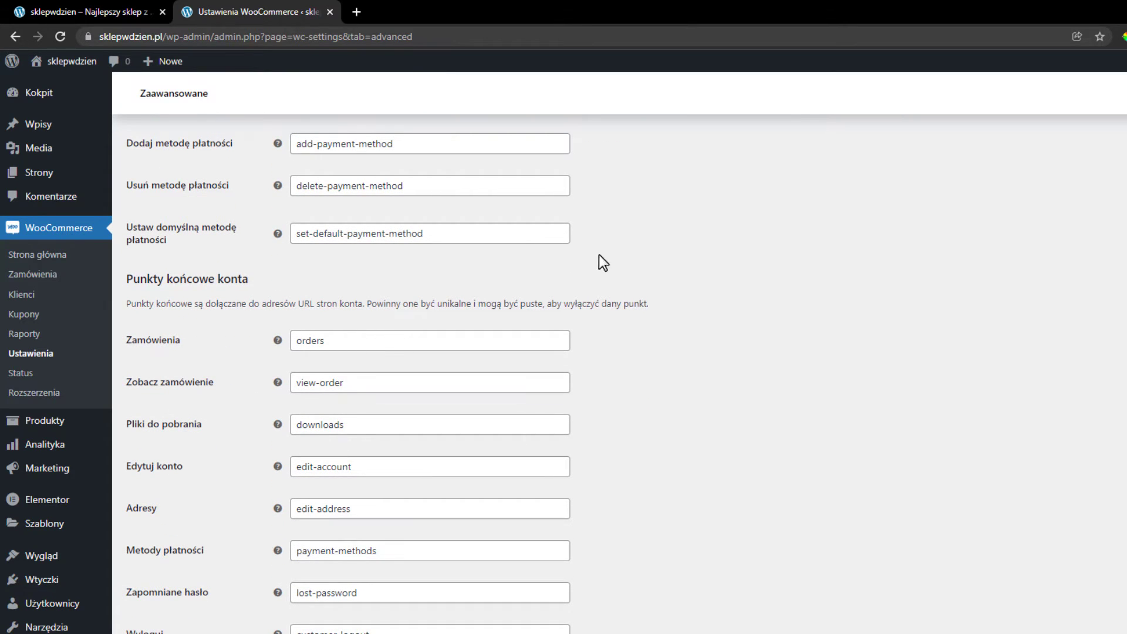
left_click(140, 575)
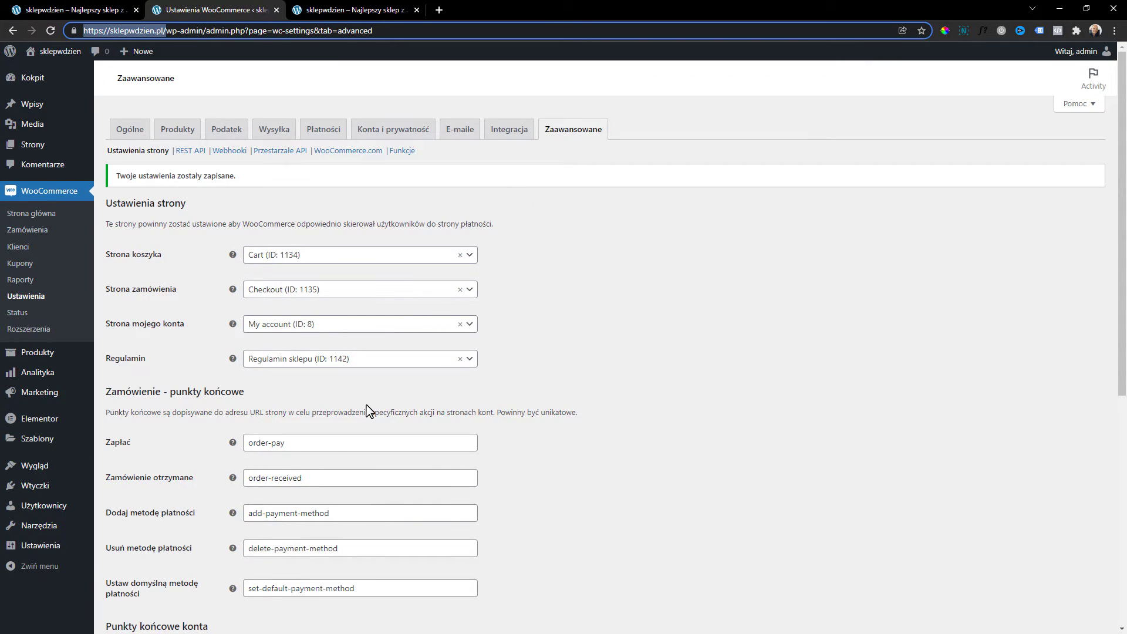
Add Mug BHeart to the cart on the storefront and proceed to checkout.
left_click(356, 10)
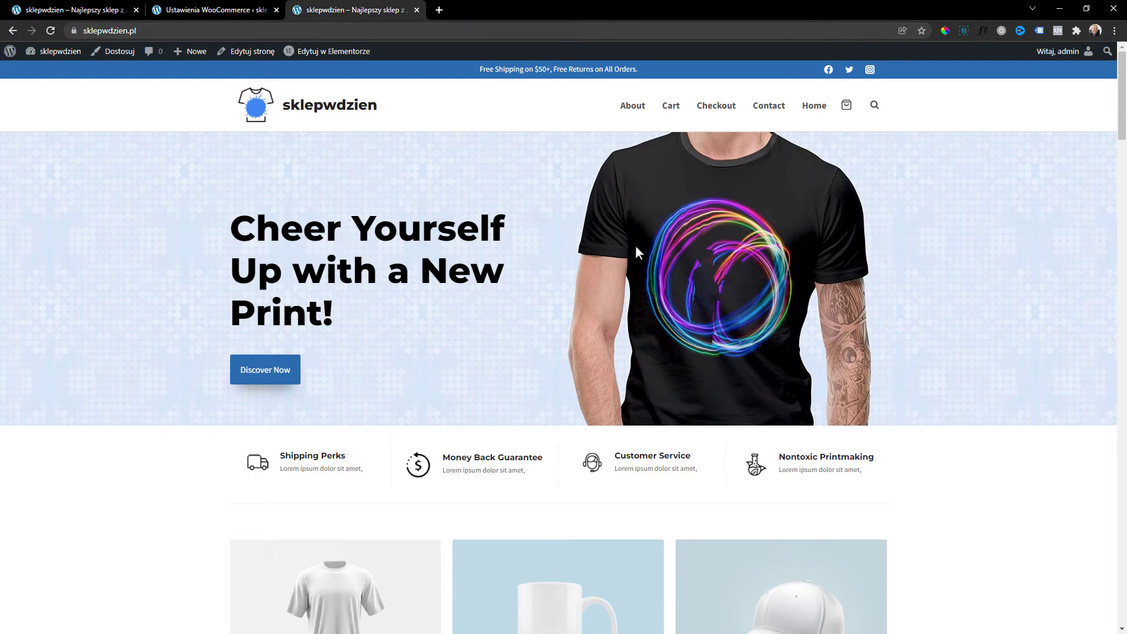
scroll(638, 252, "down", 20)
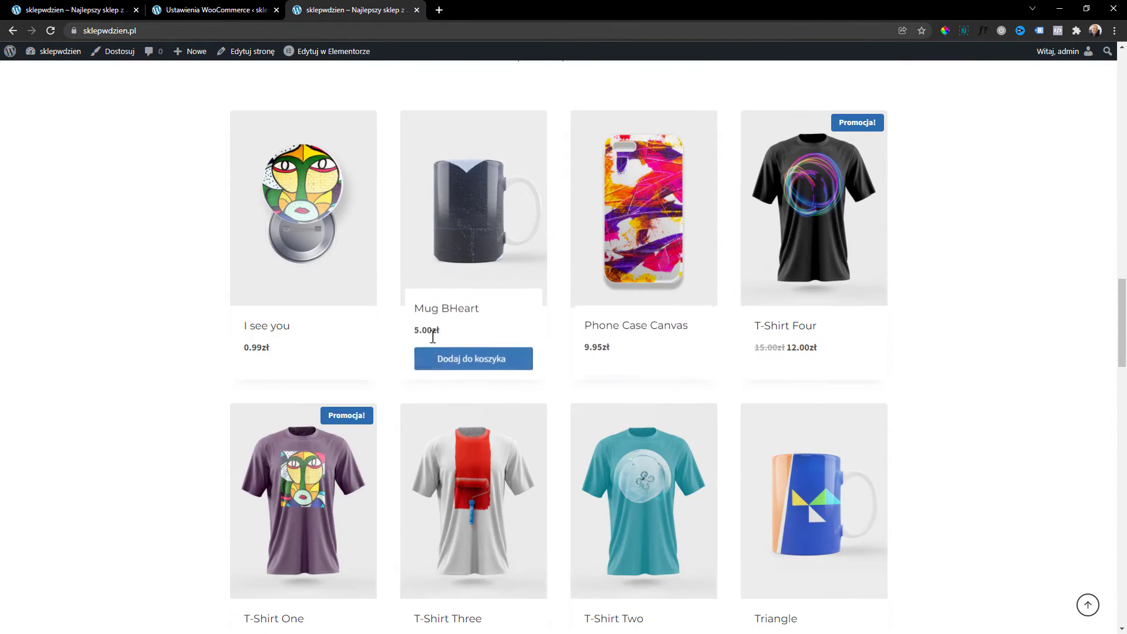
left_click(448, 360)
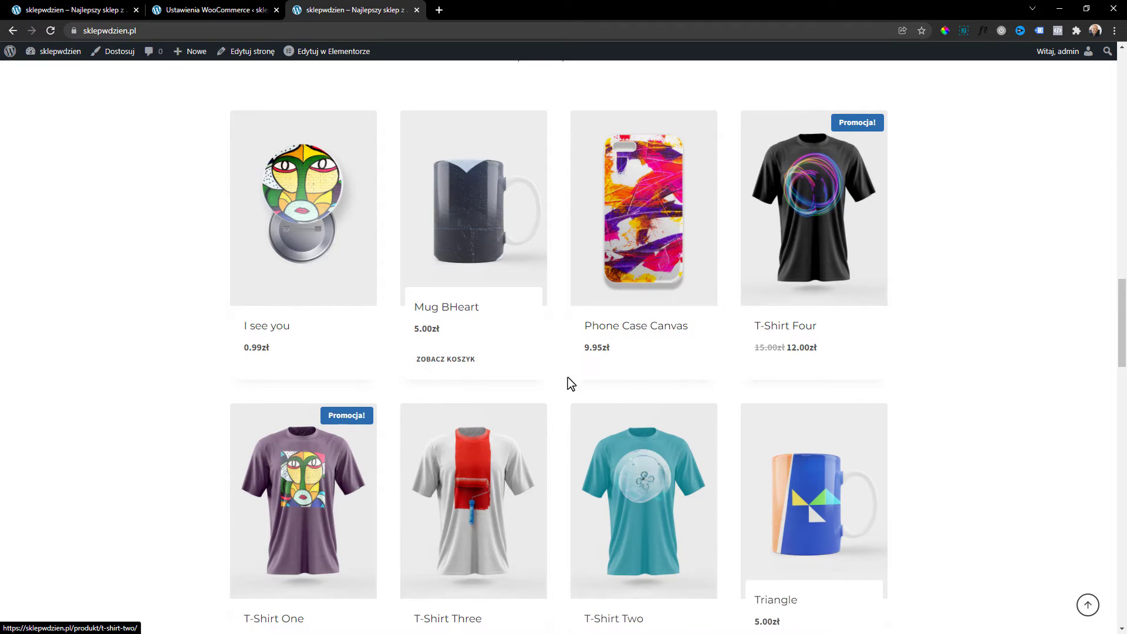
left_click(449, 360)
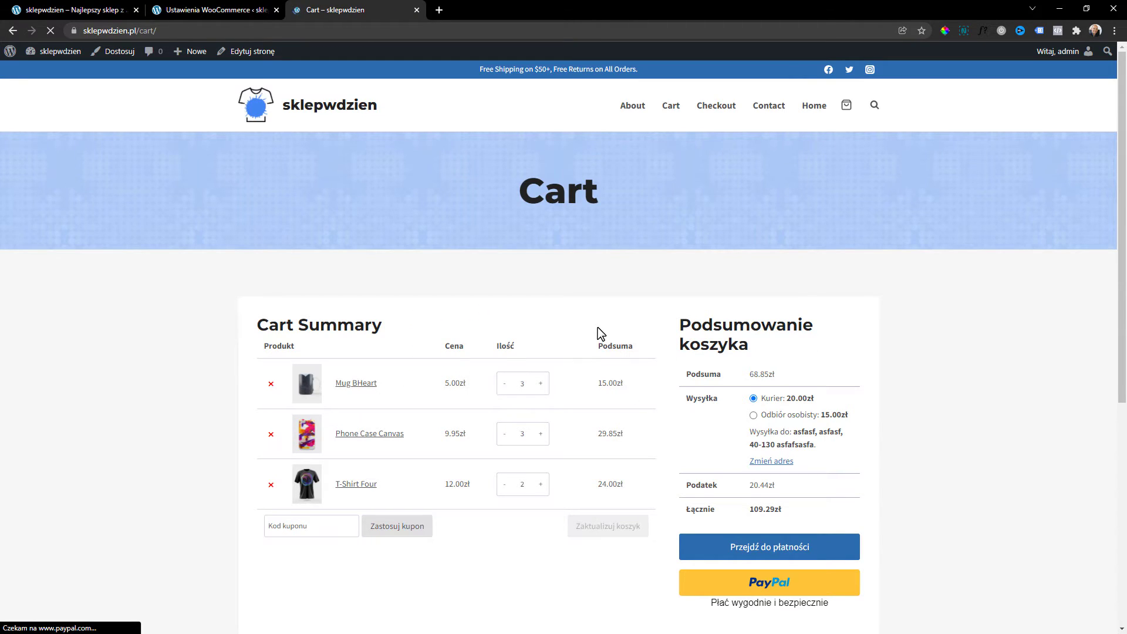
scroll(448, 262, "down", 2)
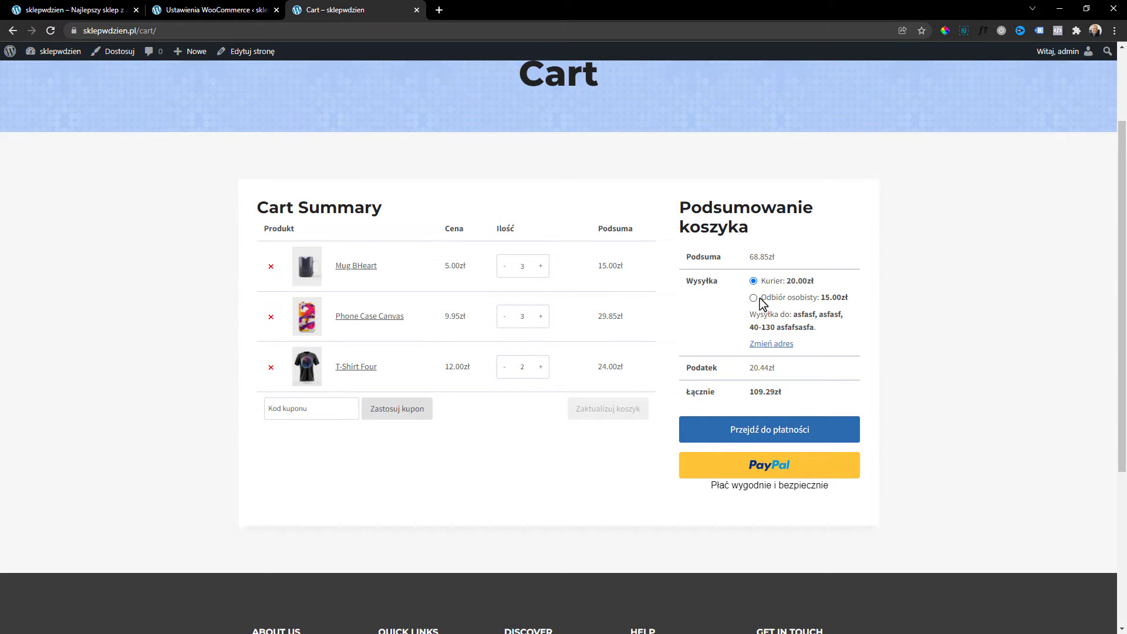
left_click(765, 426)
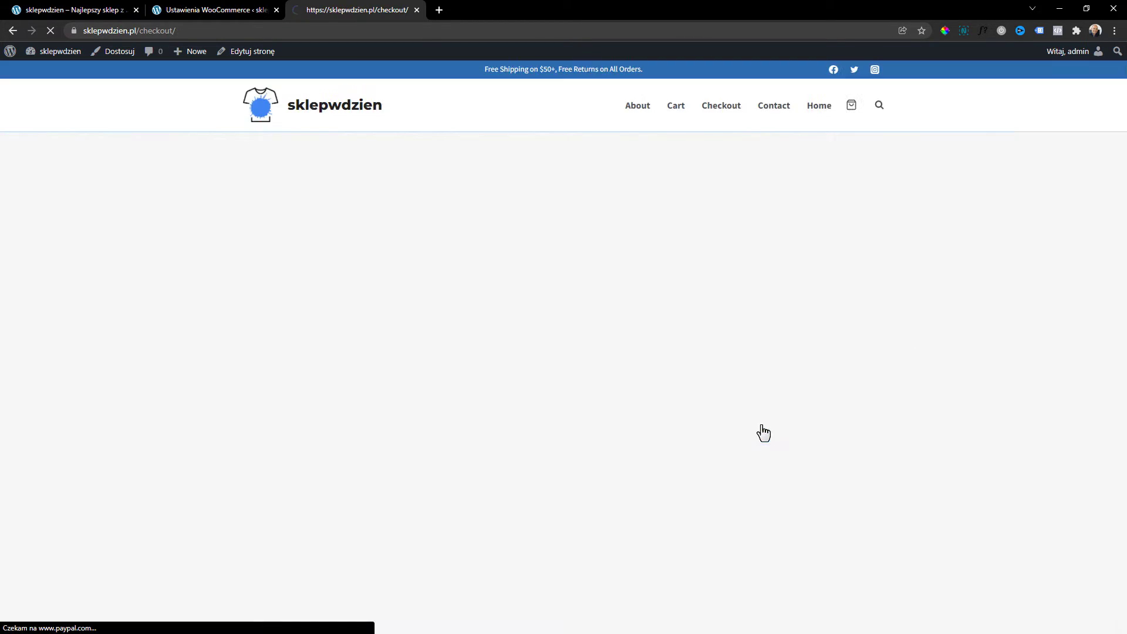
Accept the shop terms at checkout and read the linked terms page.
scroll(468, 251, "down", 12)
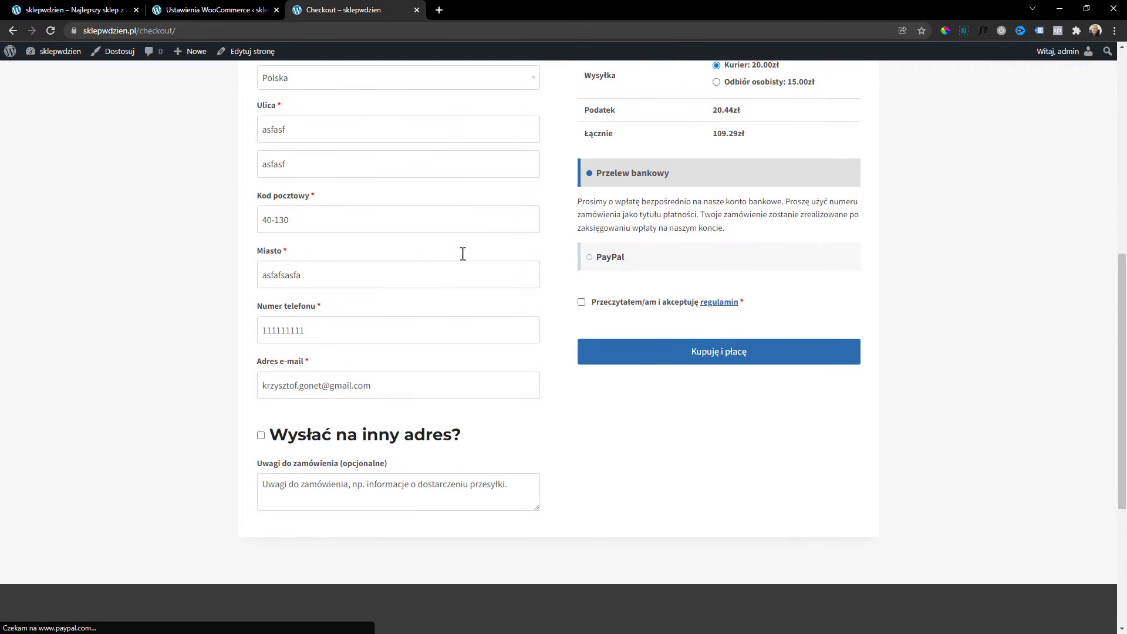
scroll(579, 473, "up", 8)
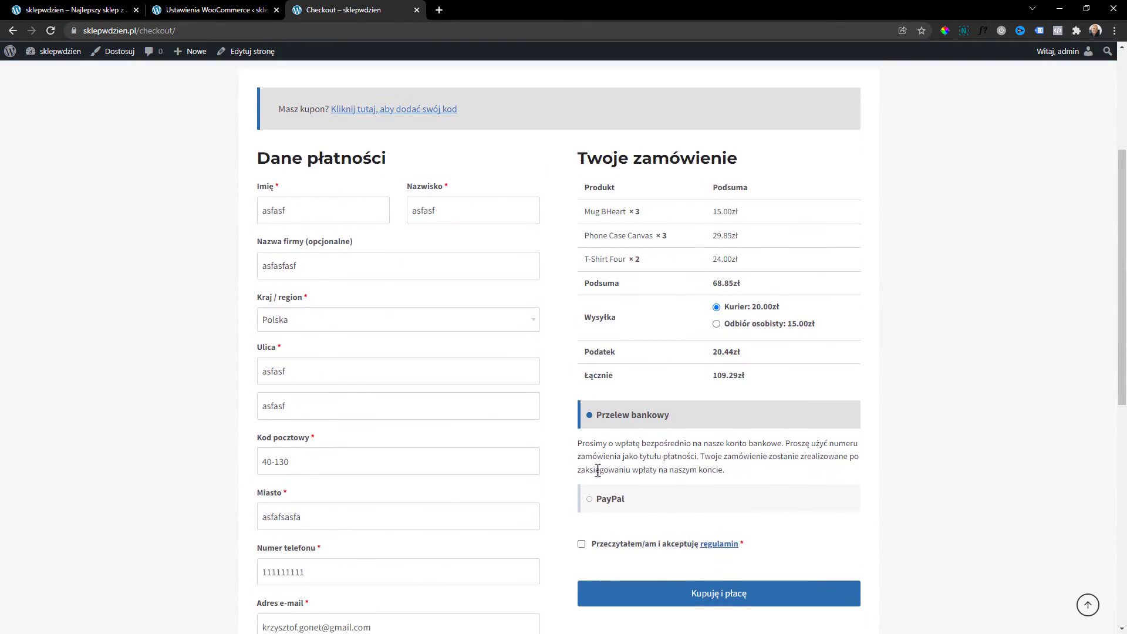
left_click(582, 537)
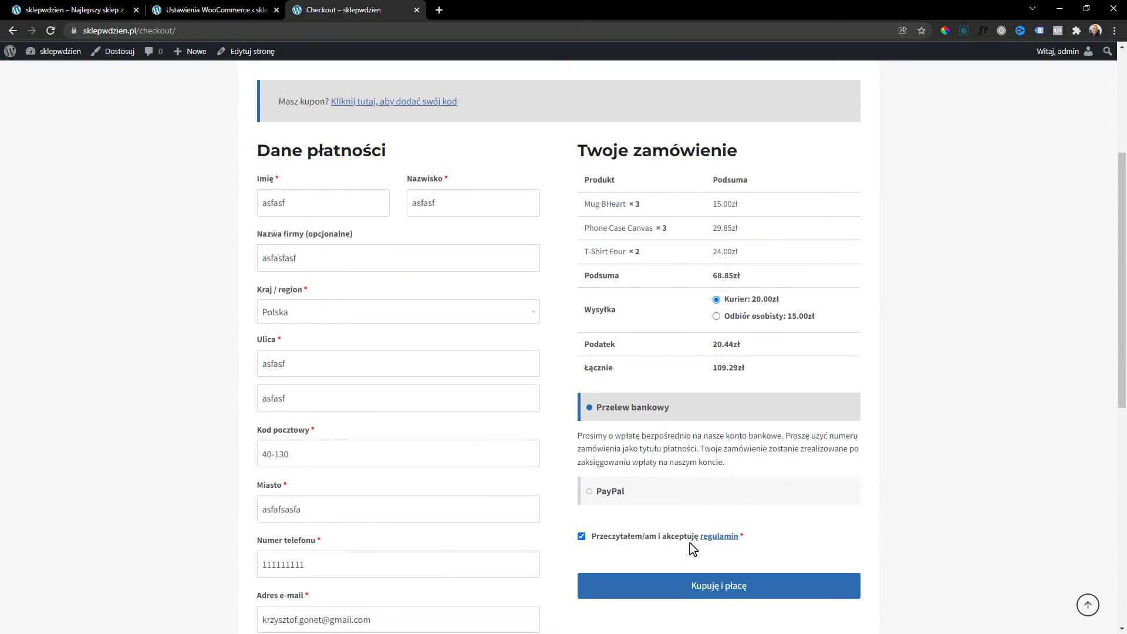
left_click(734, 543)
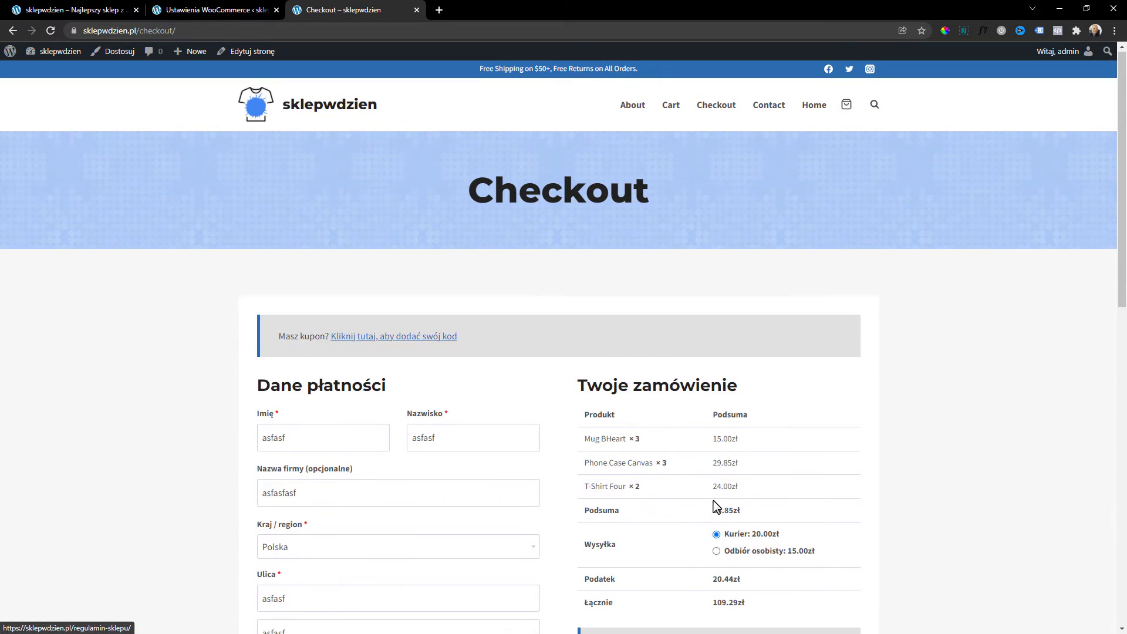
scroll(714, 510, "down", 3)
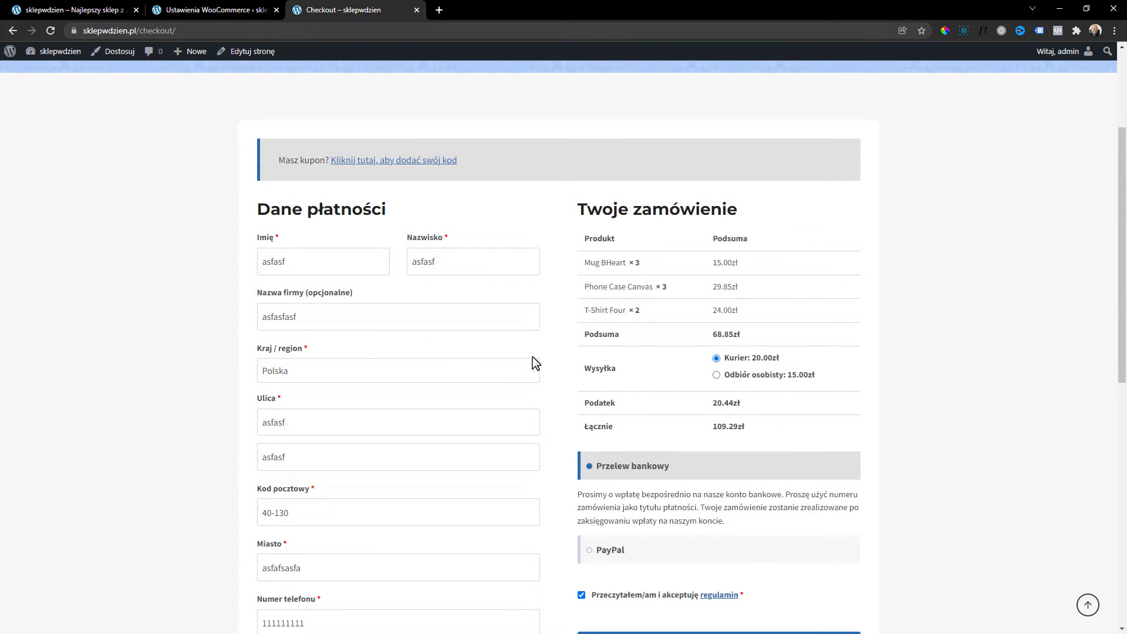
scroll(536, 363, "up", 3)
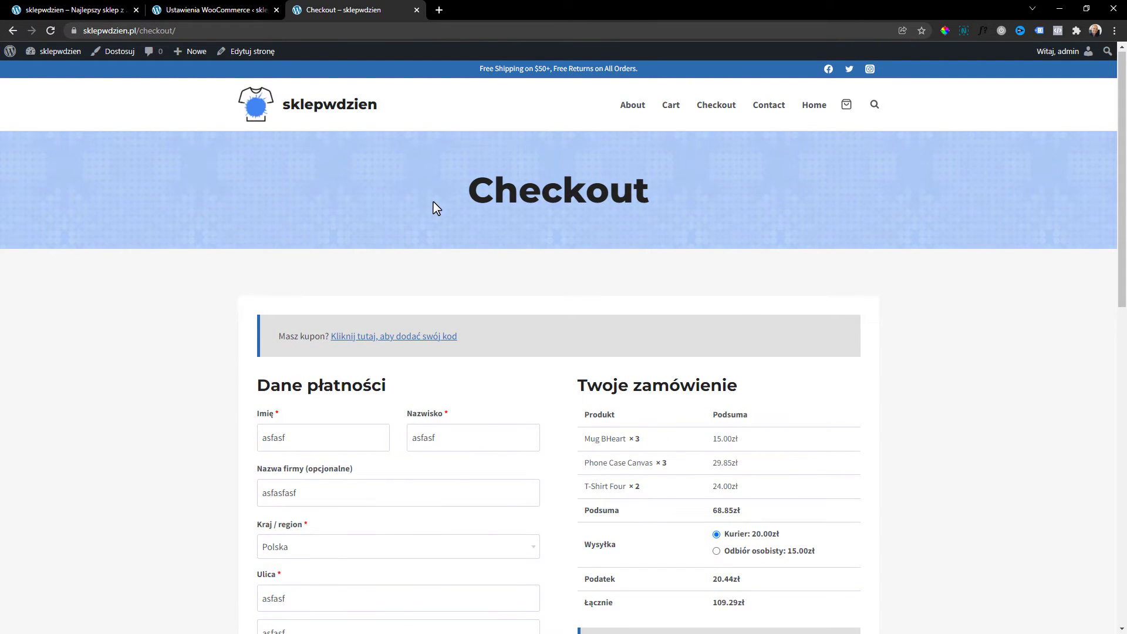
left_click(11, 53)
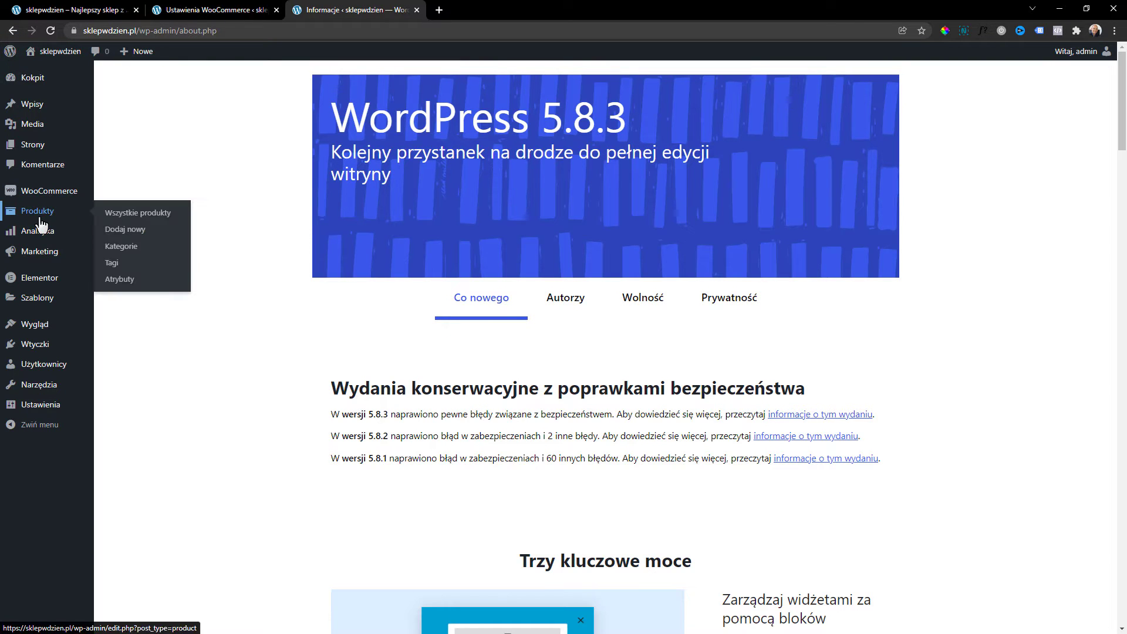
Start a new product titled 'Koszulka męska' and paste lorem ipsum description text.
left_click(39, 217)
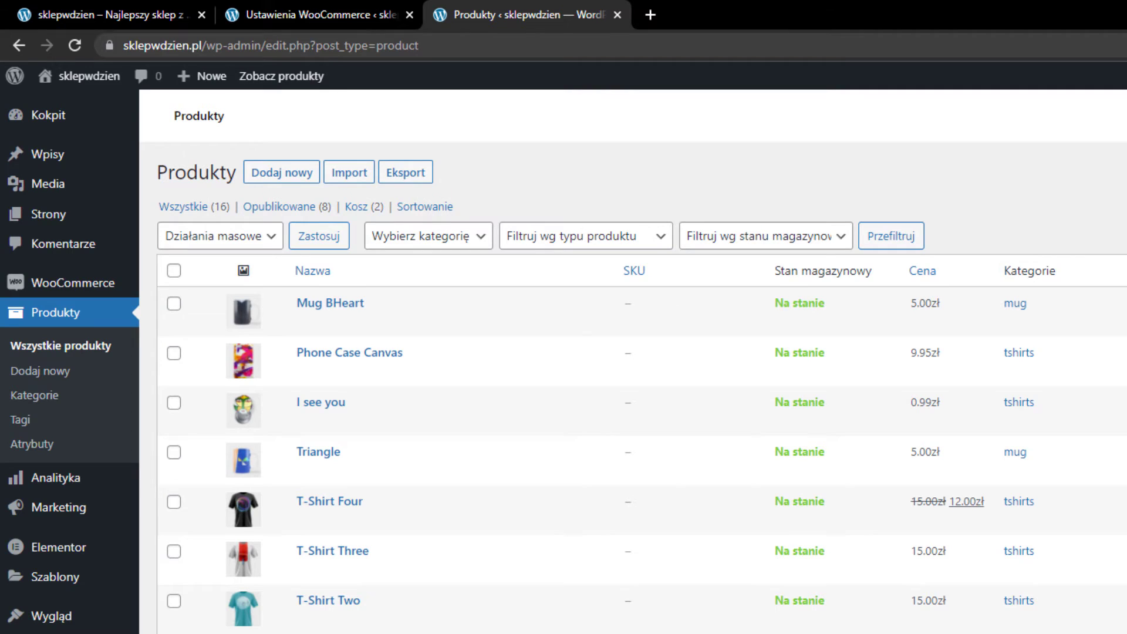
left_click(269, 180)
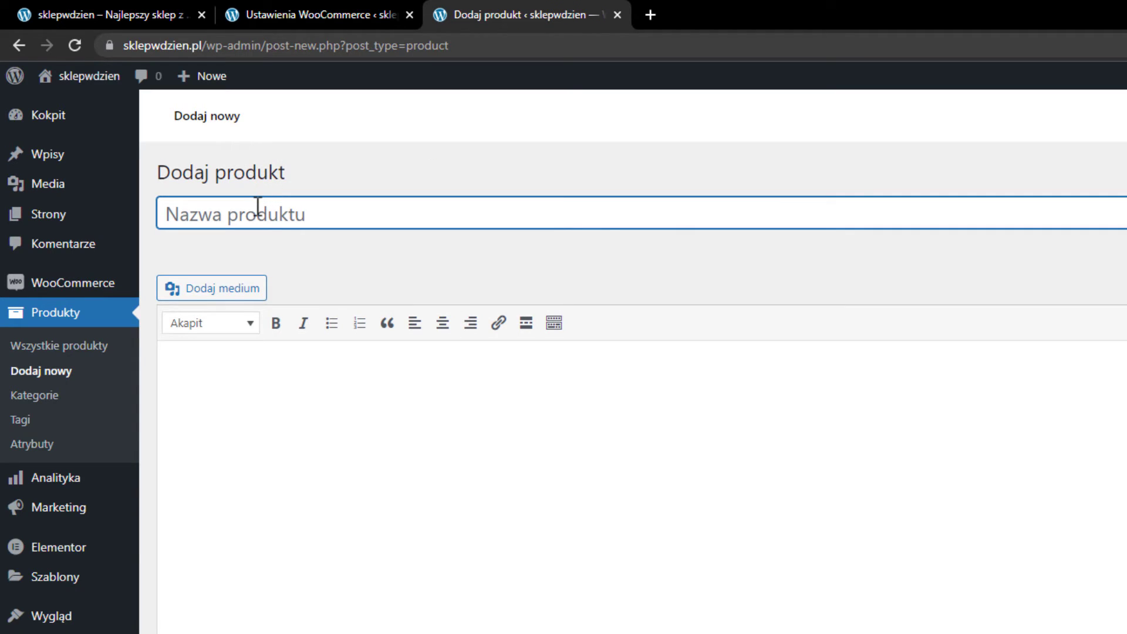
type("K")
type("si")
key("BackSpace")
key("BackSpace")
key("BackSpace")
type("Koszulka")
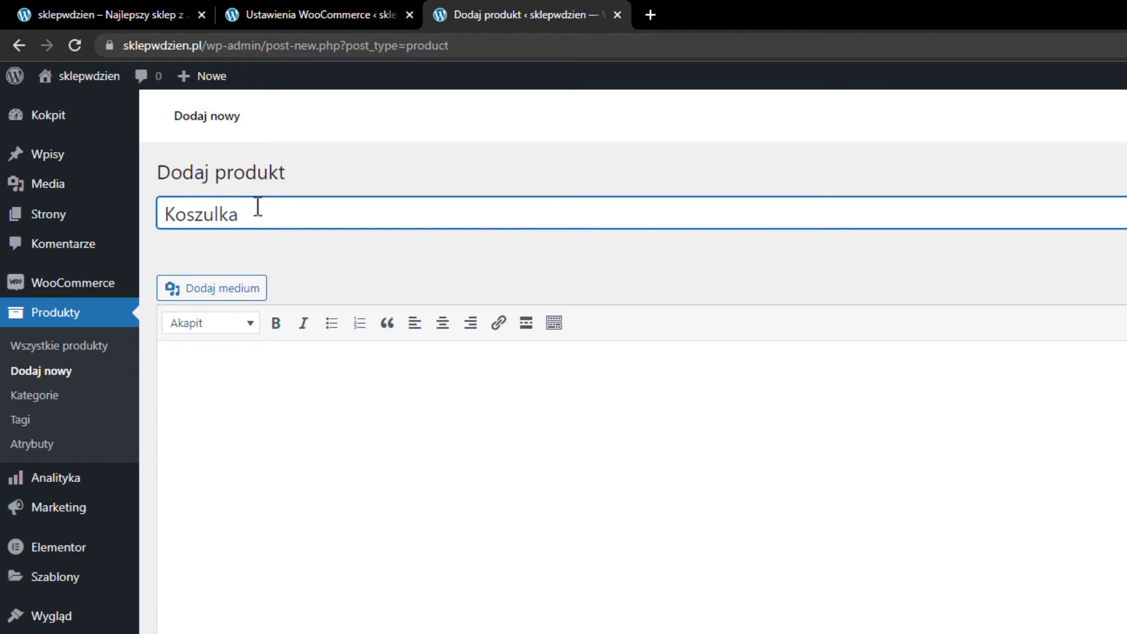
type(" męska")
left_click(311, 382)
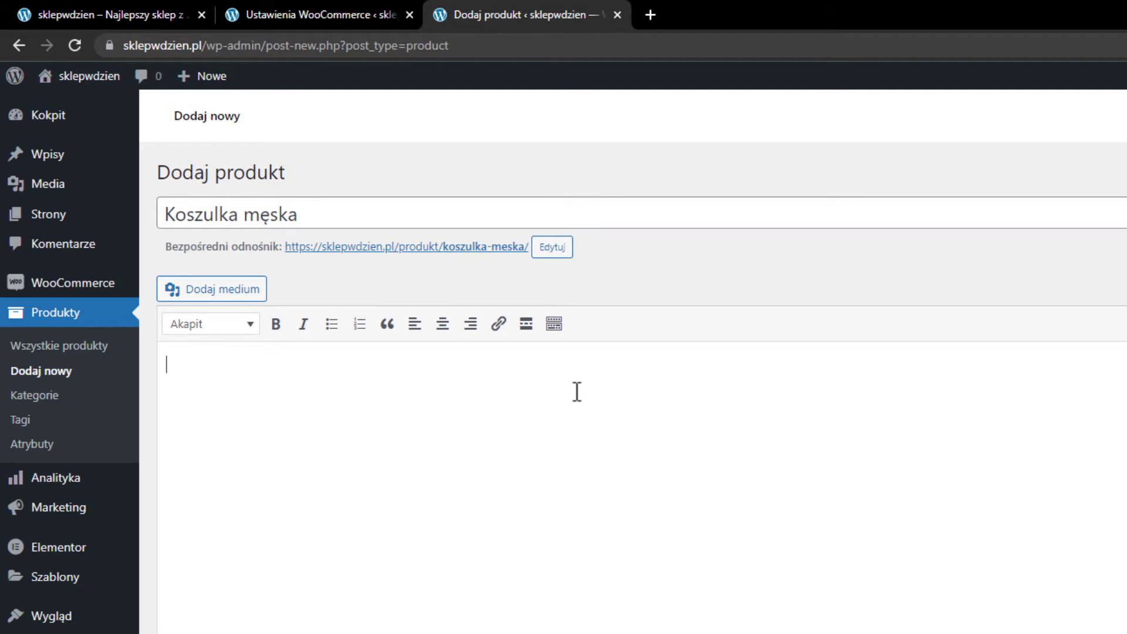
key("ctrl+v")
left_click(214, 370)
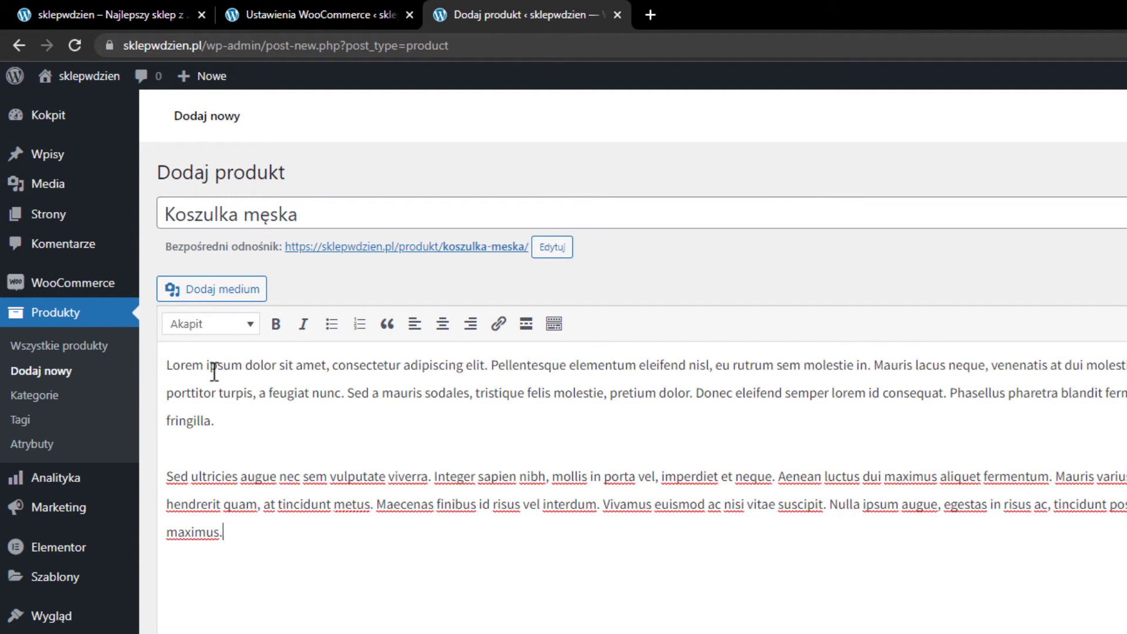
Place a bold 'Sed ultricies augue' line between the two description paragraphs.
left_click(229, 464)
left_click_drag(276, 477, 184, 469)
key("ctrl+c")
left_click(192, 453)
left_click(202, 439)
left_click(231, 436)
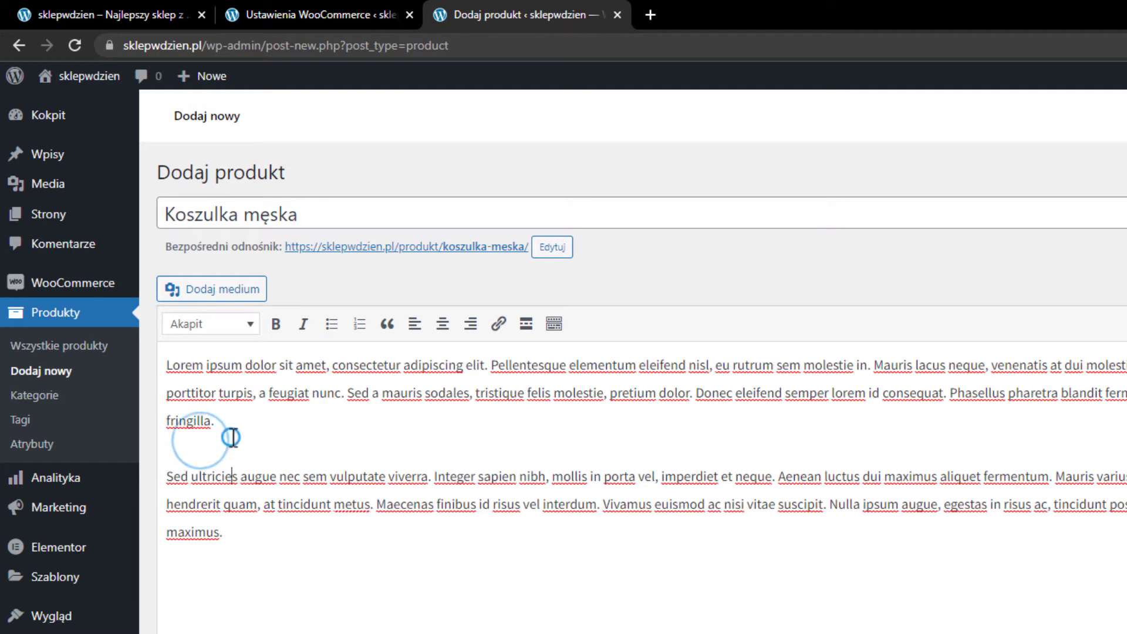
left_click(234, 430)
key("Return")
key("ctrl+v")
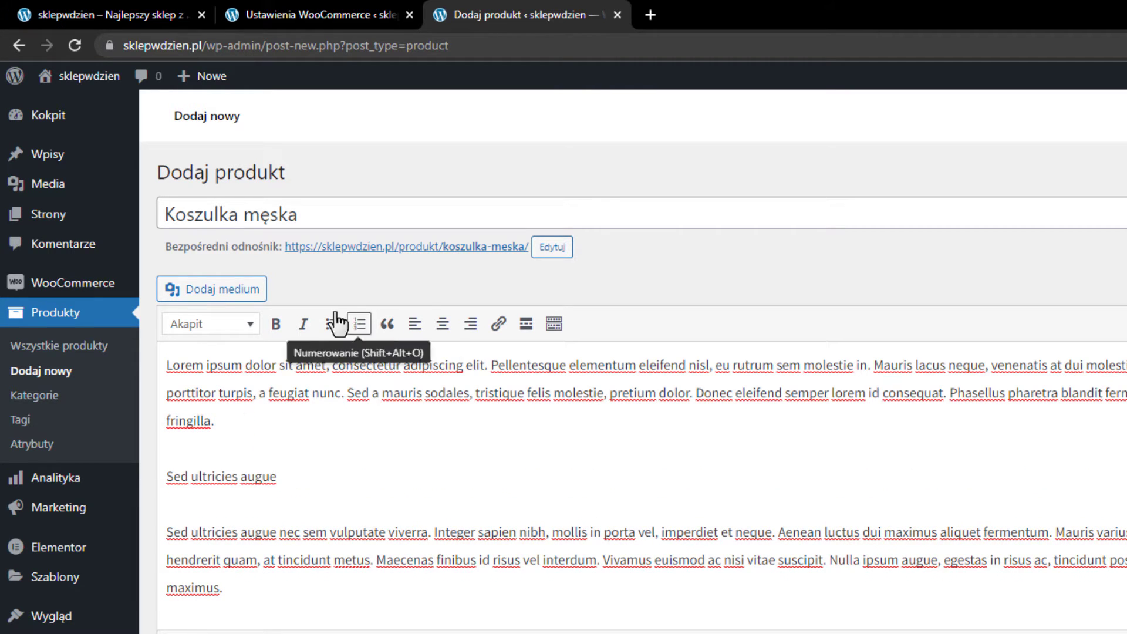
left_click_drag(290, 468, 158, 476)
left_click(276, 324)
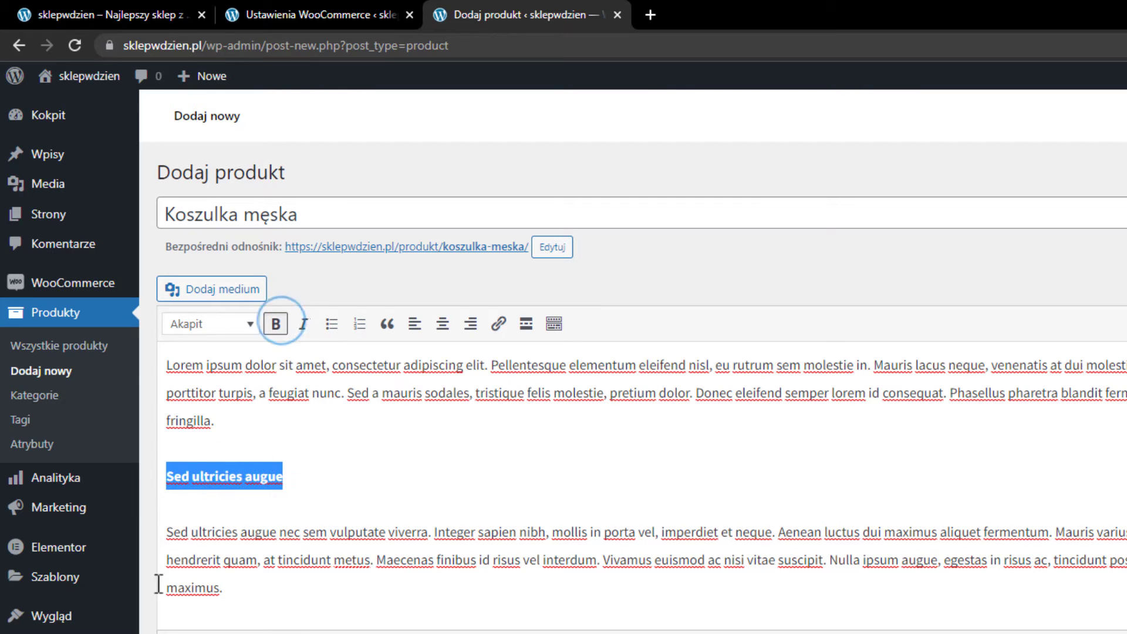
left_click(184, 517)
left_click(168, 531)
key("BackSpace")
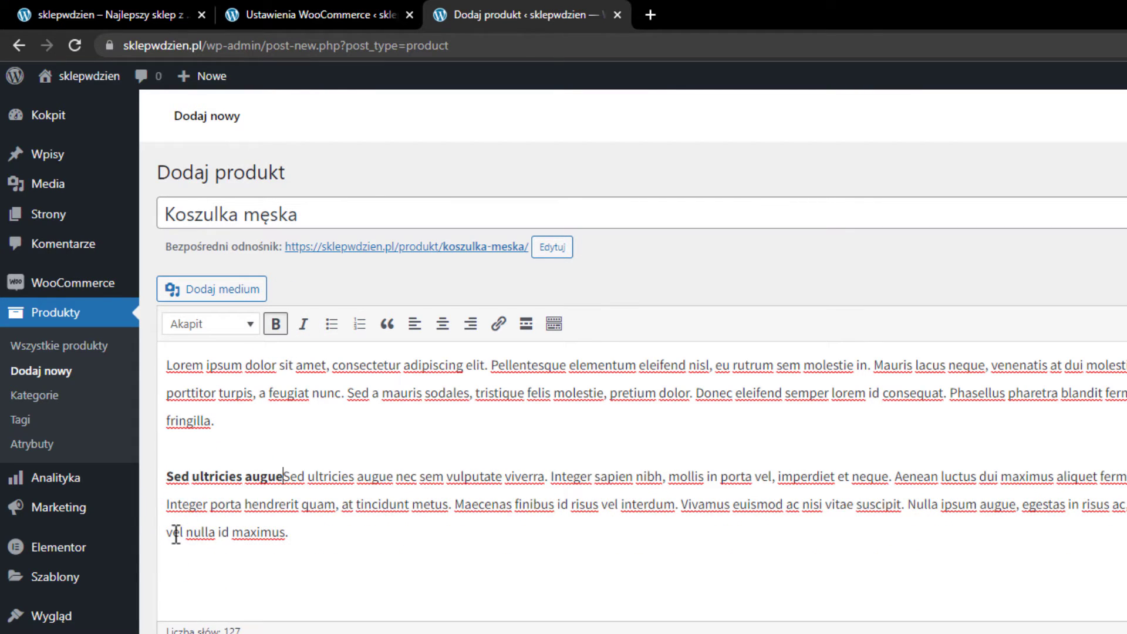
key("Return")
key("BackSpace")
key("Return")
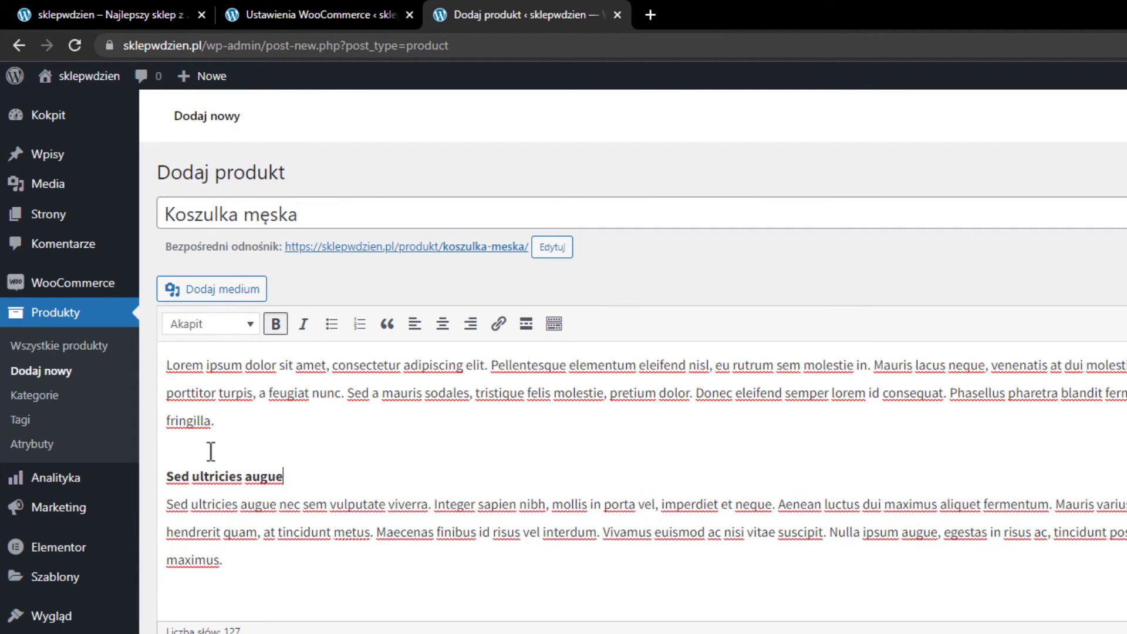
left_click(209, 451)
left_click(166, 475)
key("BackSpace")
key("Return")
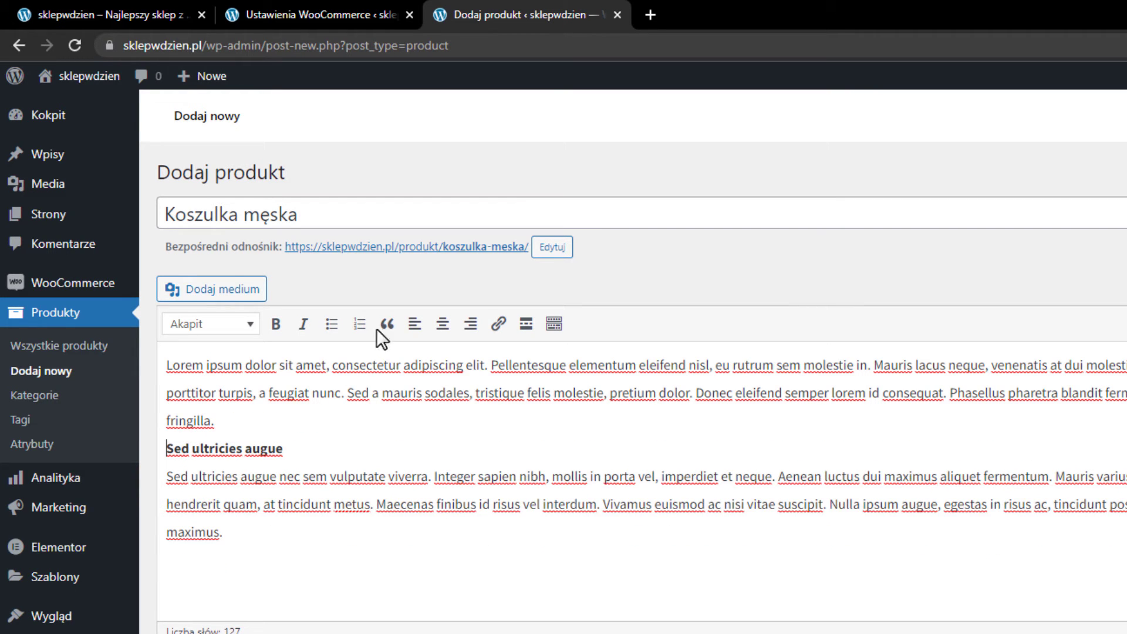
left_click_drag(290, 533, 119, 510)
left_click(355, 483)
Keep the product type set to Prosty produkt (simple product).
scroll(358, 484, "down", 1)
scroll(358, 485, "down", 3)
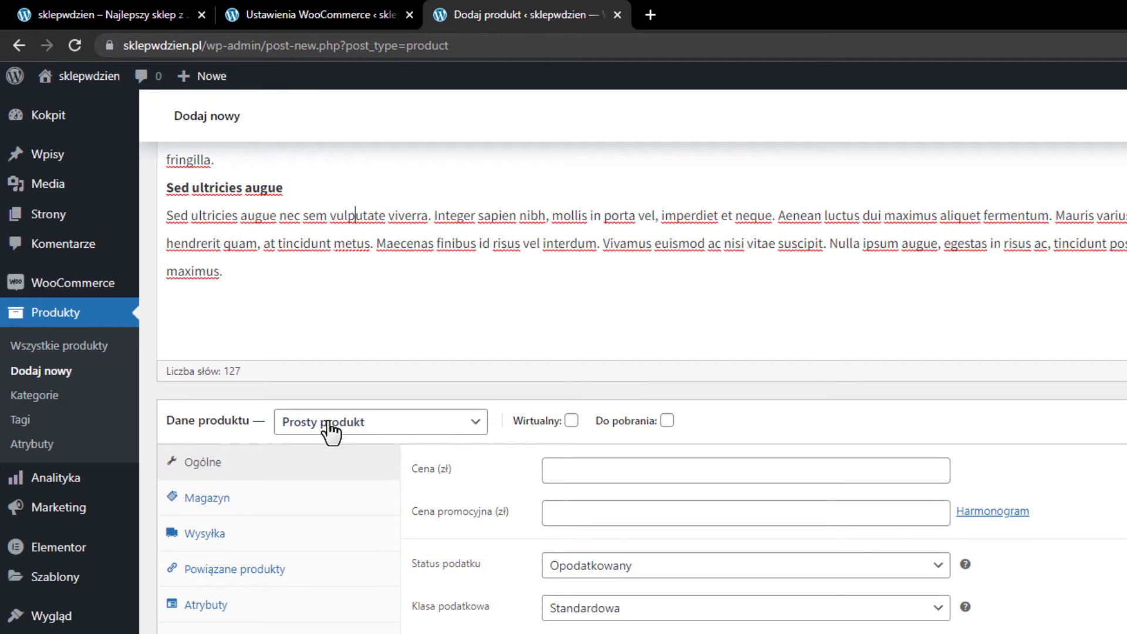
left_click(390, 420)
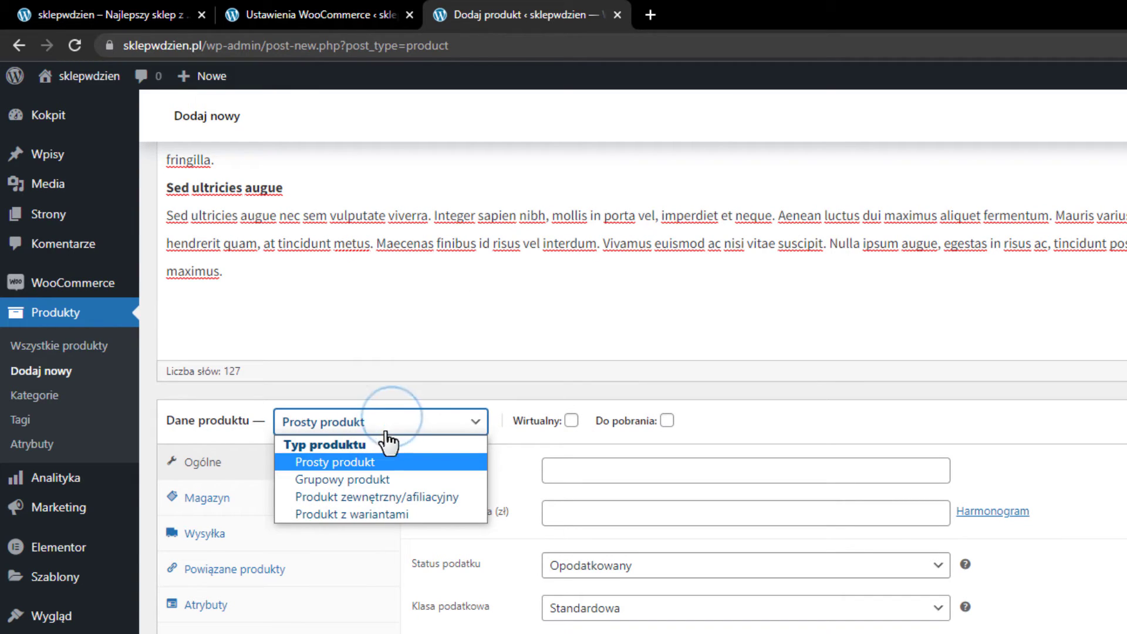
left_click(346, 460)
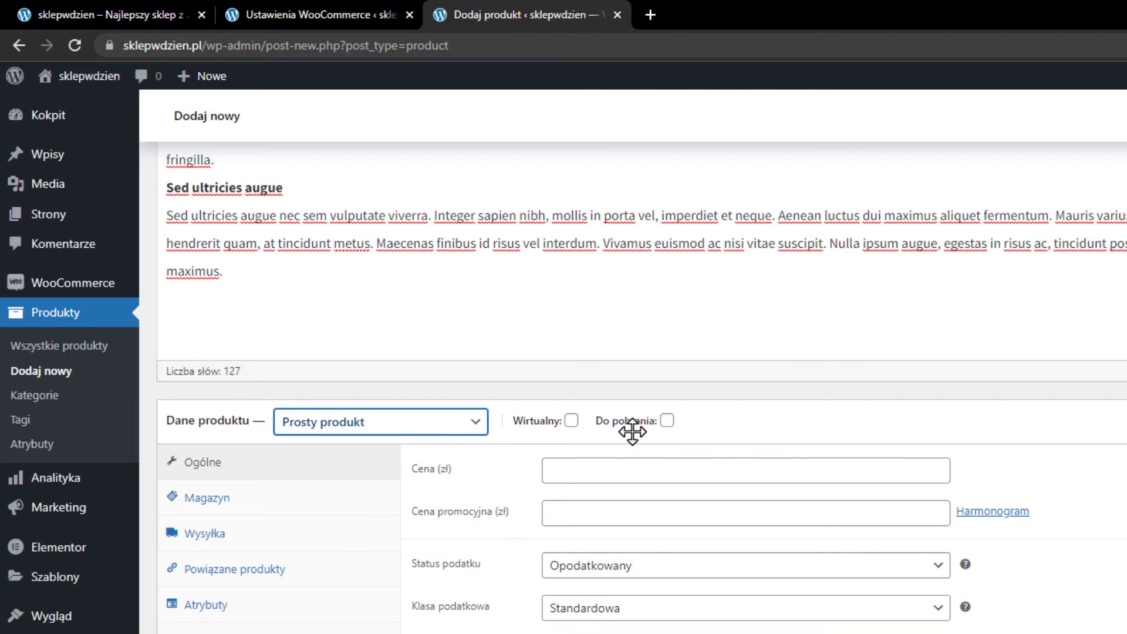
left_click(628, 485)
left_click(629, 468)
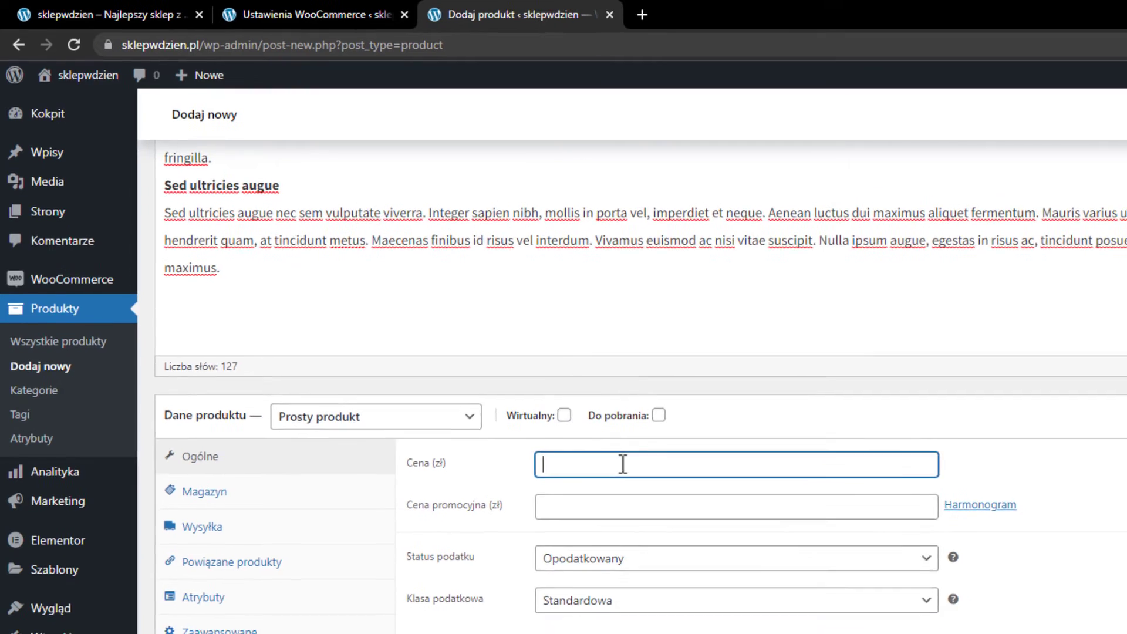
Enter the 197 zł regular price and a 97 zł sale price scheduled 15–22 January 2022.
type("197")
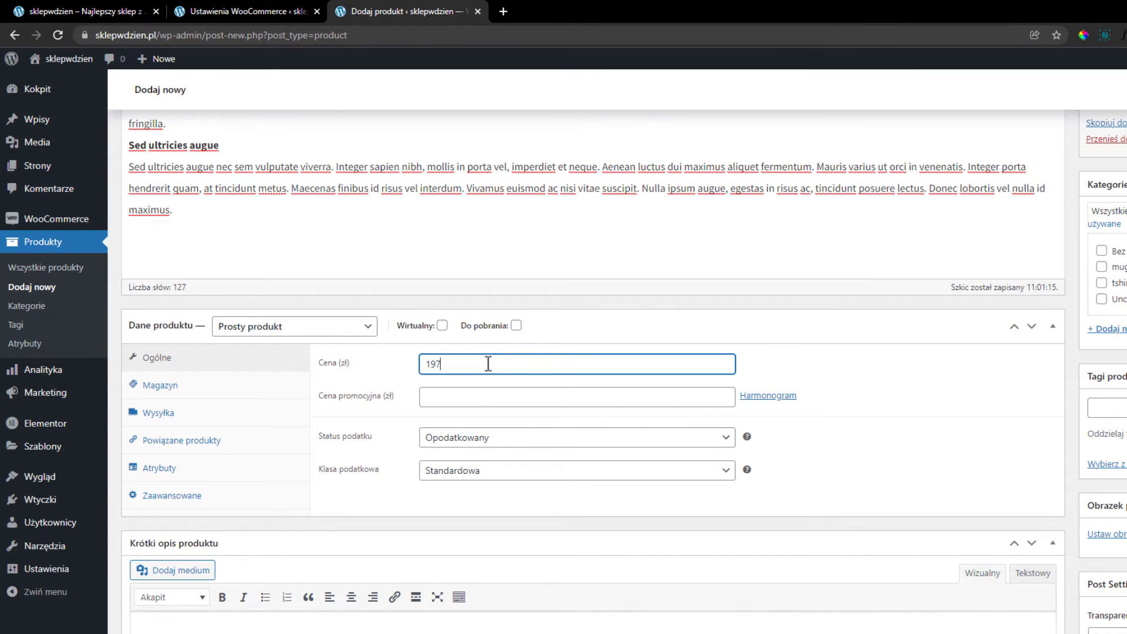
left_click(471, 394)
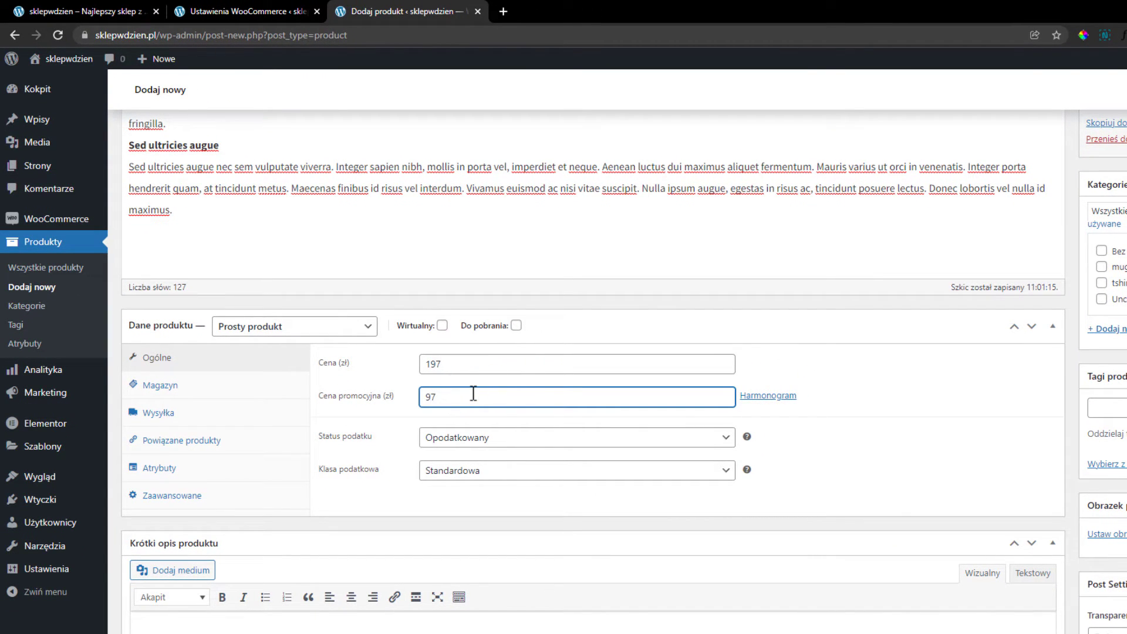
left_click(746, 398)
left_click(461, 431)
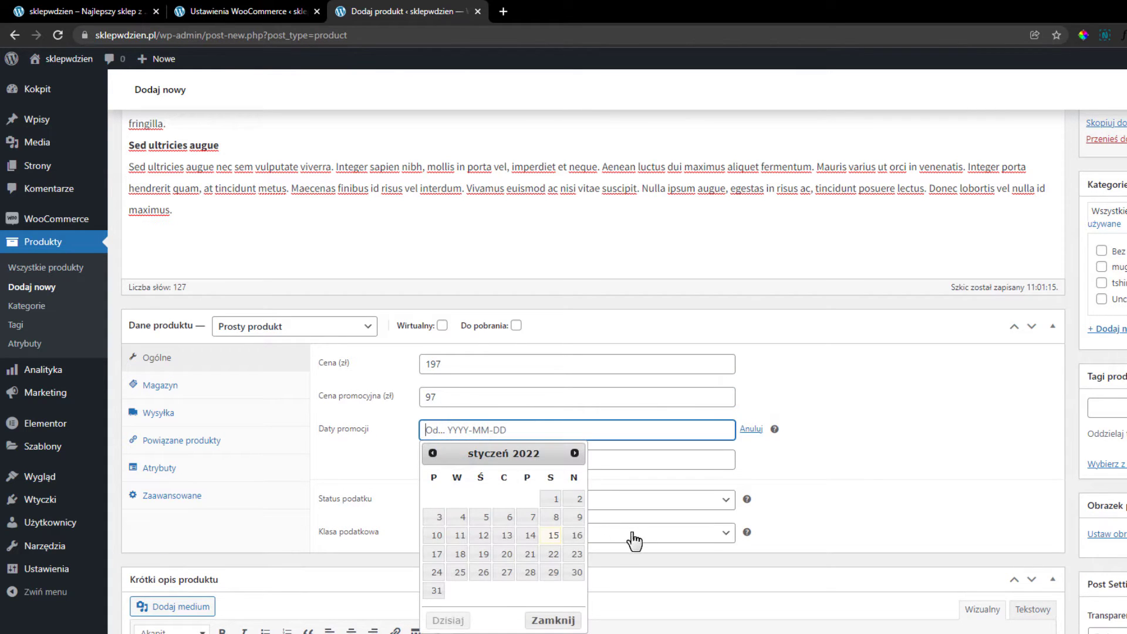
left_click(557, 536)
left_click(624, 463)
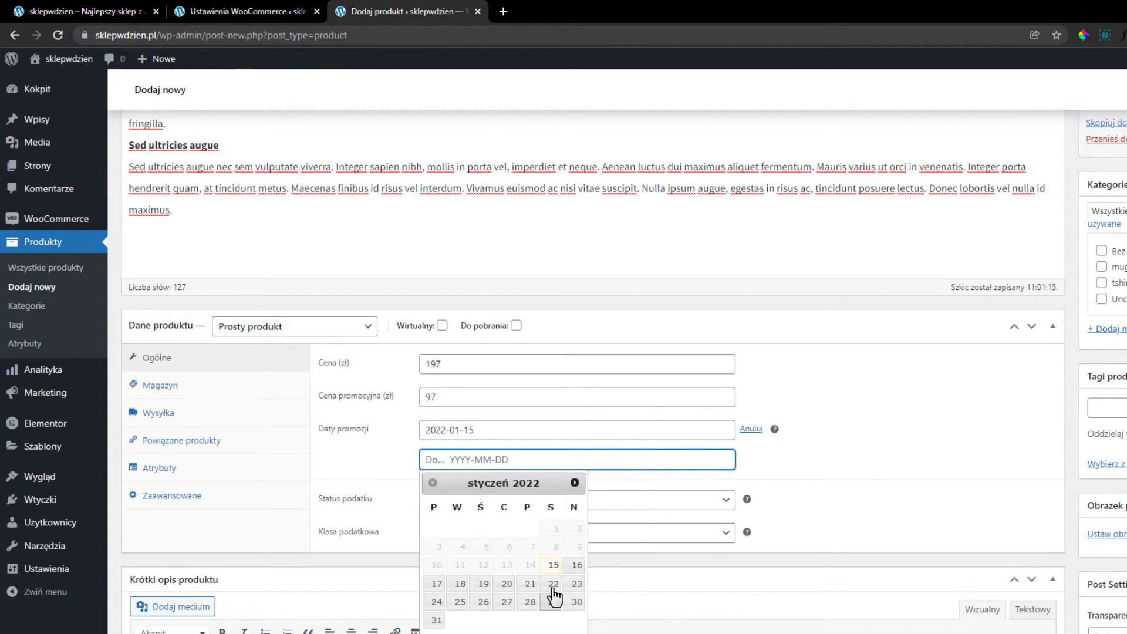
left_click(554, 583)
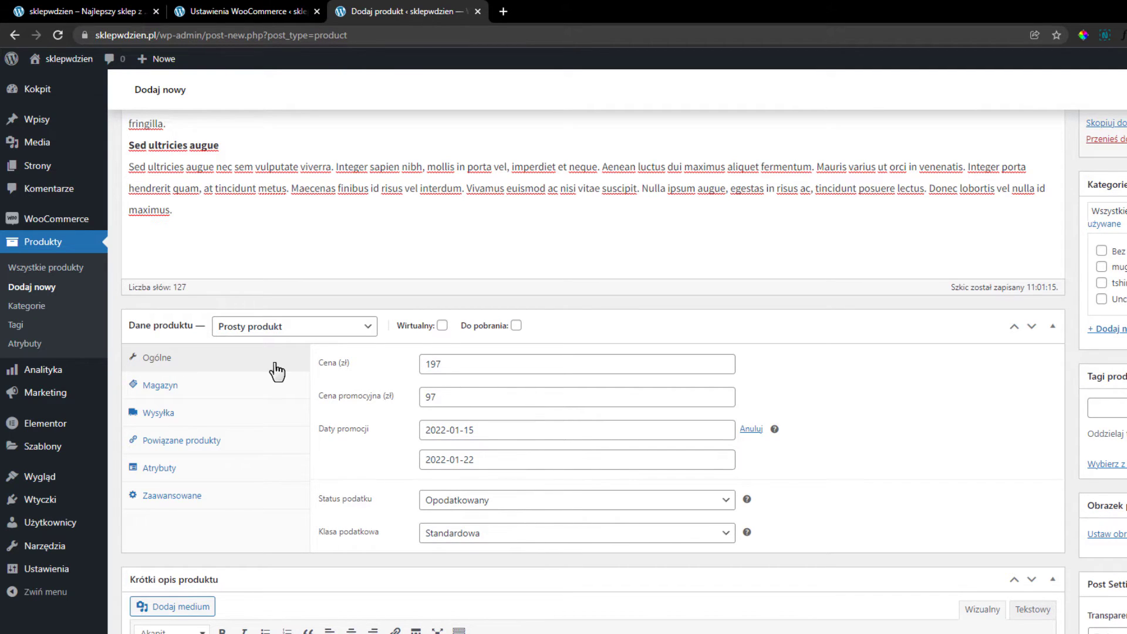
left_click(154, 385)
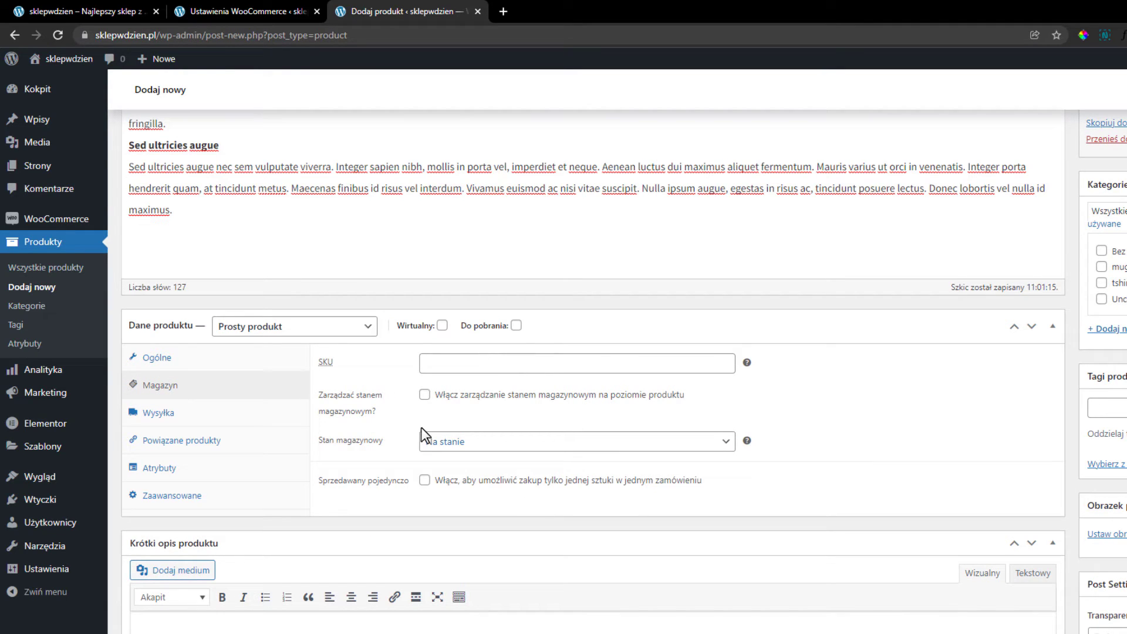
Enable stock management with 50 in stock, low-stock threshold 10, and sold individually.
left_click(425, 398)
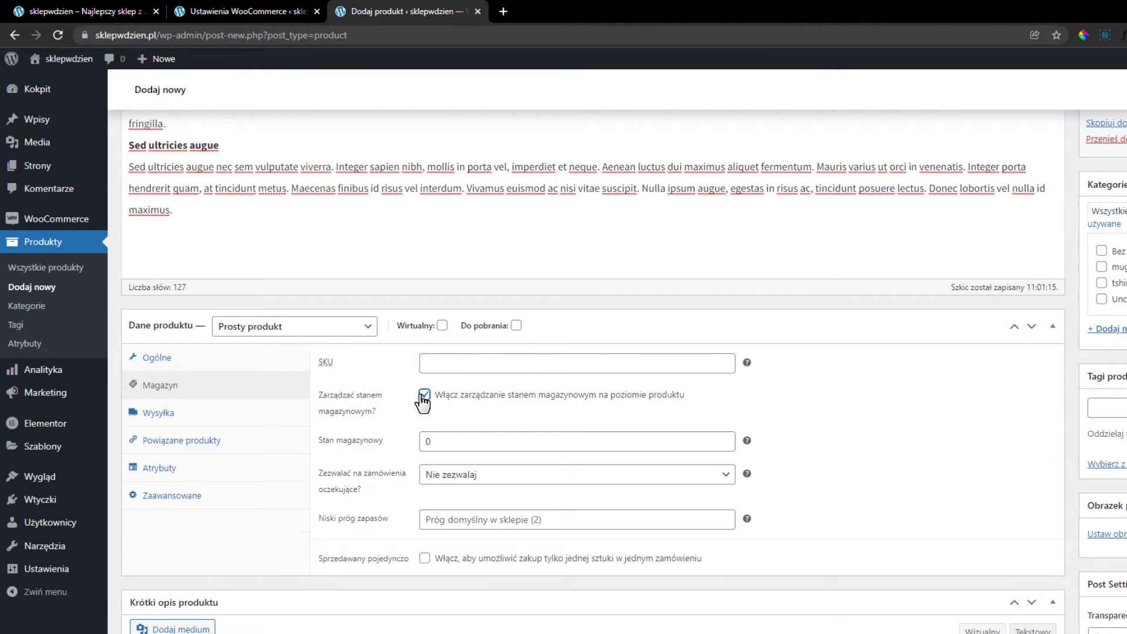
double_click(502, 439)
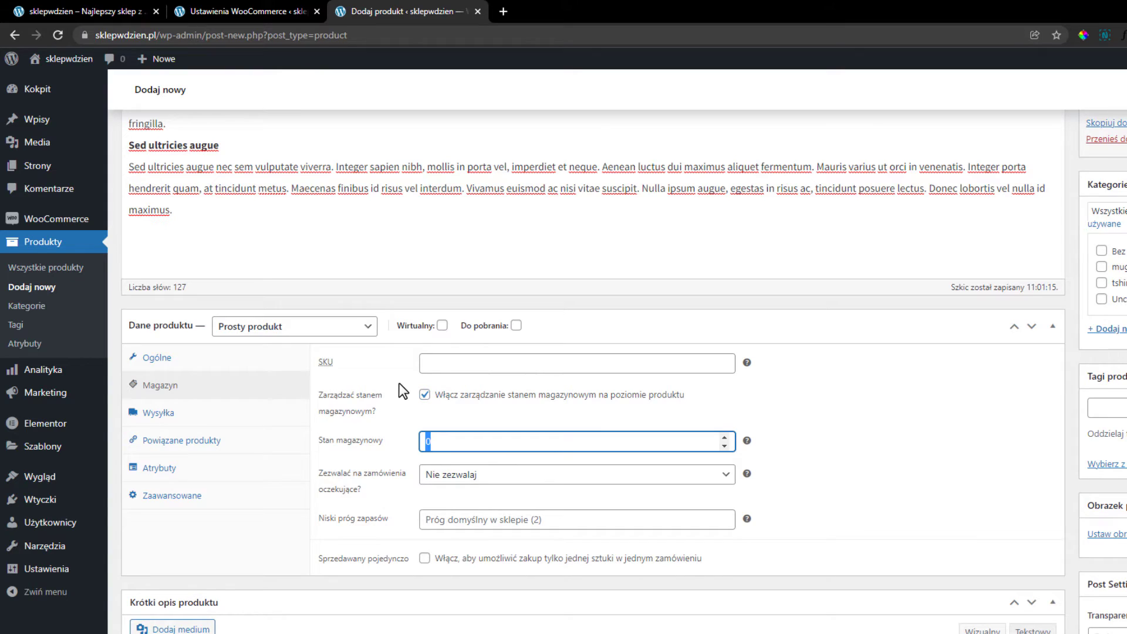
type("50")
left_click(398, 518)
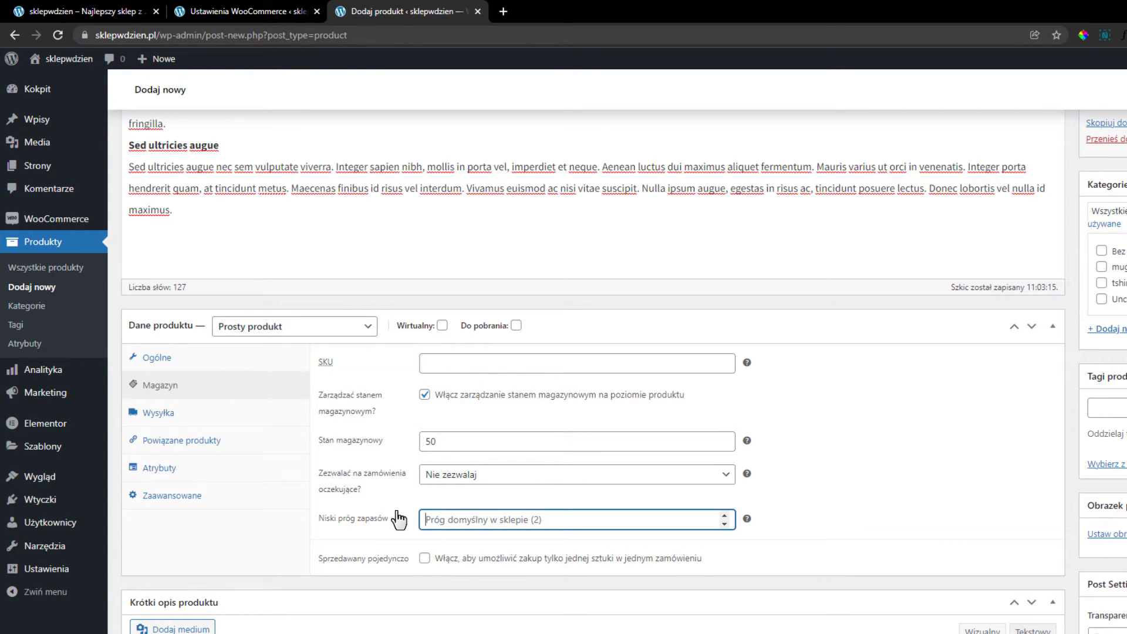
type("10")
left_click(425, 559)
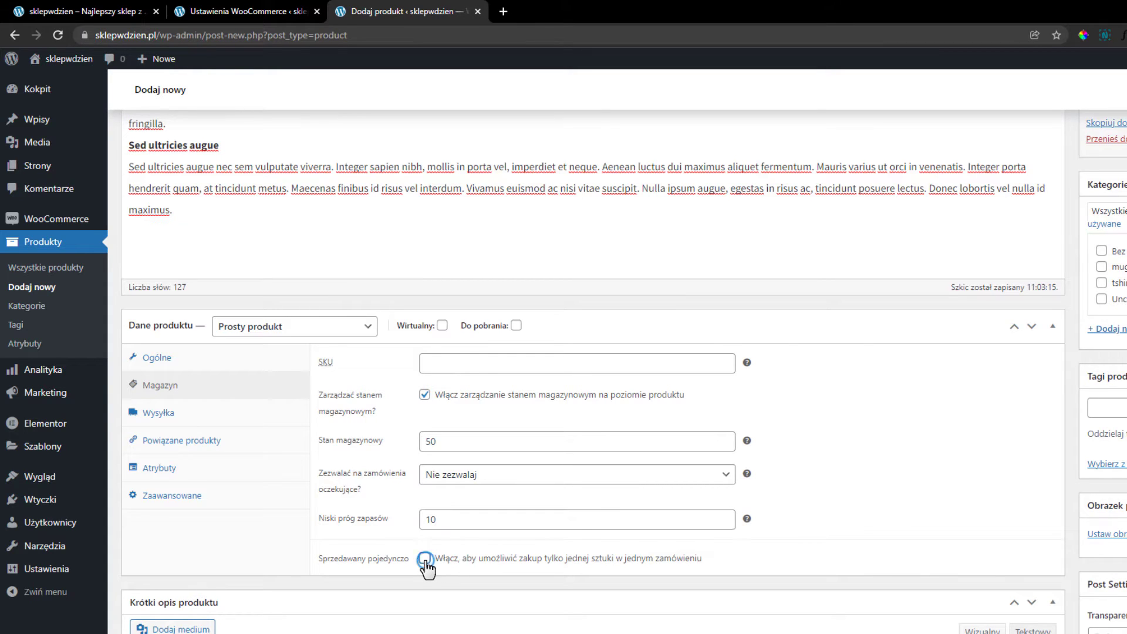
left_click(239, 414)
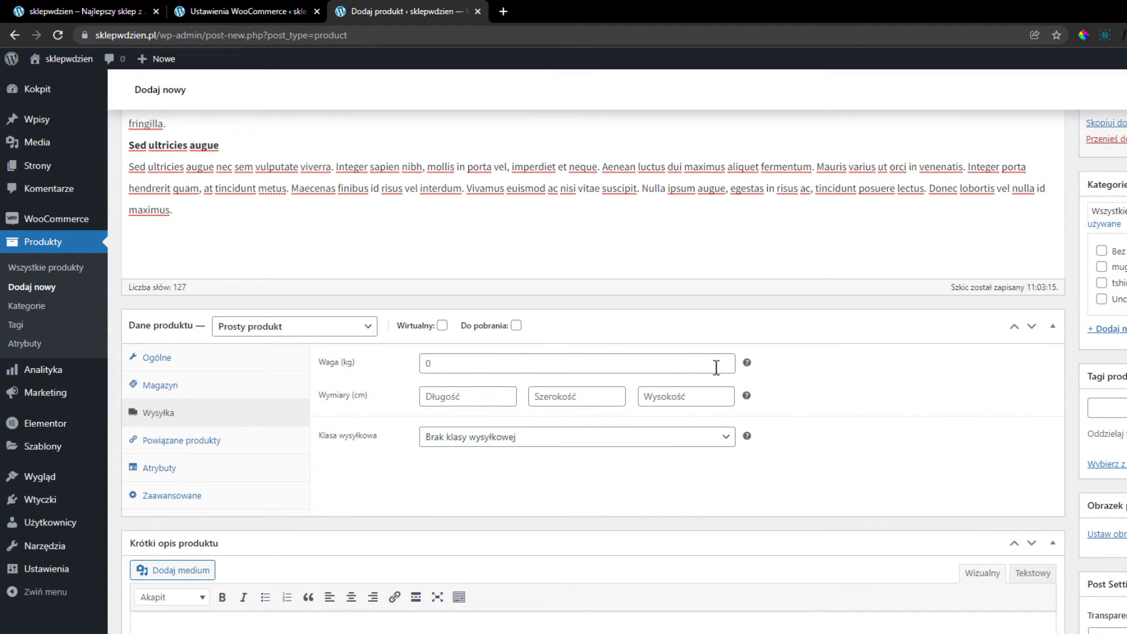
Look over the up-sell and attributes sections, then tick Włącz opinie under Zaawansowane.
left_click(169, 444)
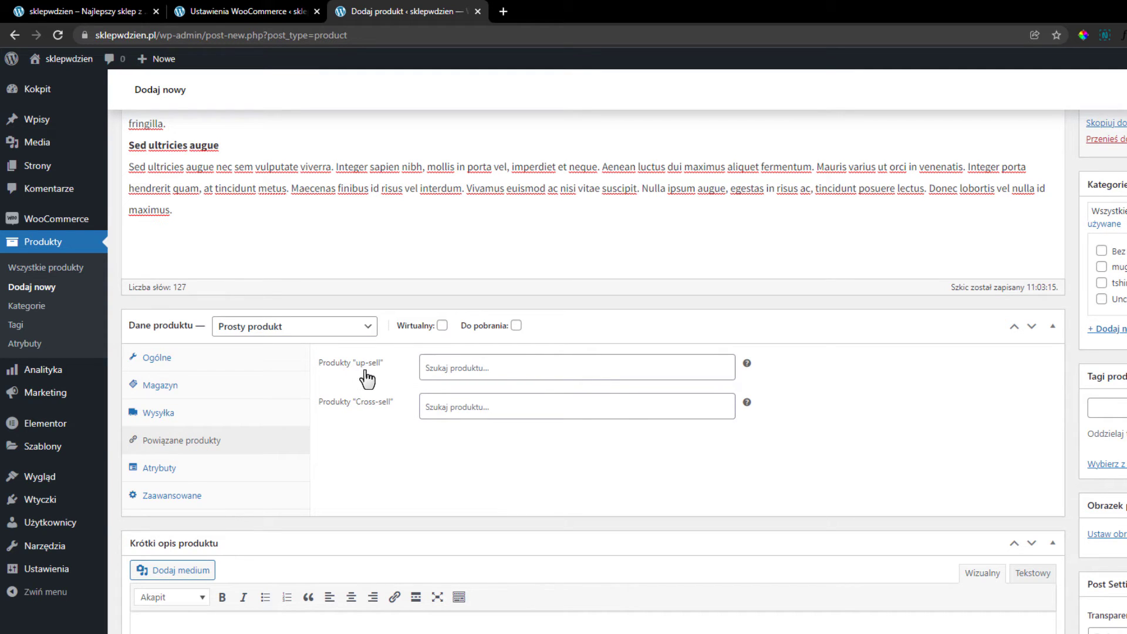
left_click(445, 375)
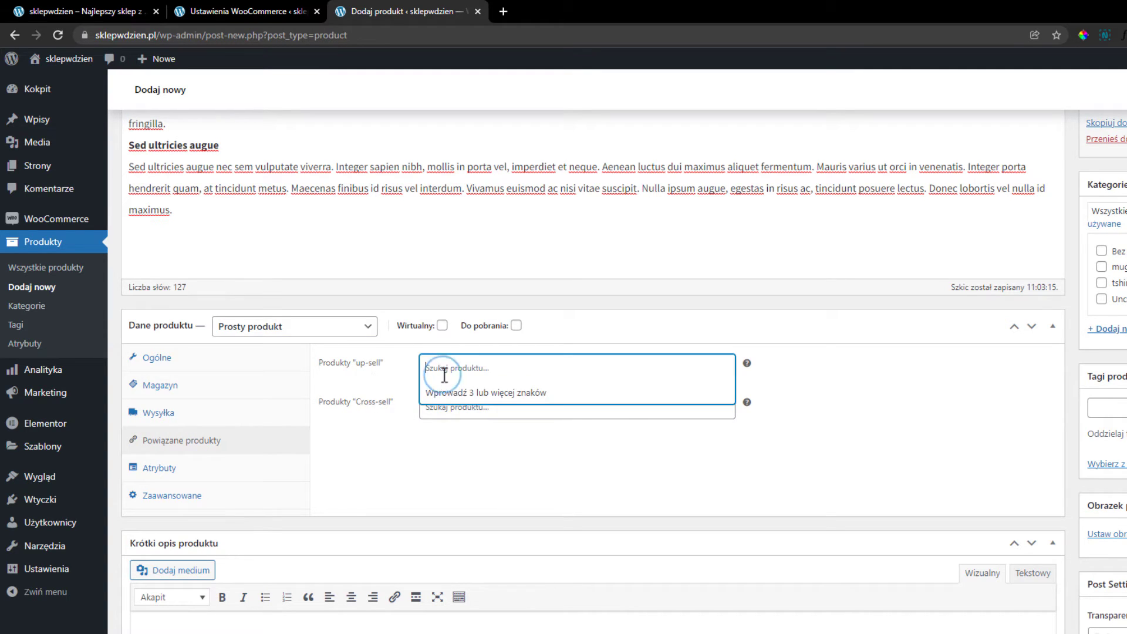
left_click(405, 558)
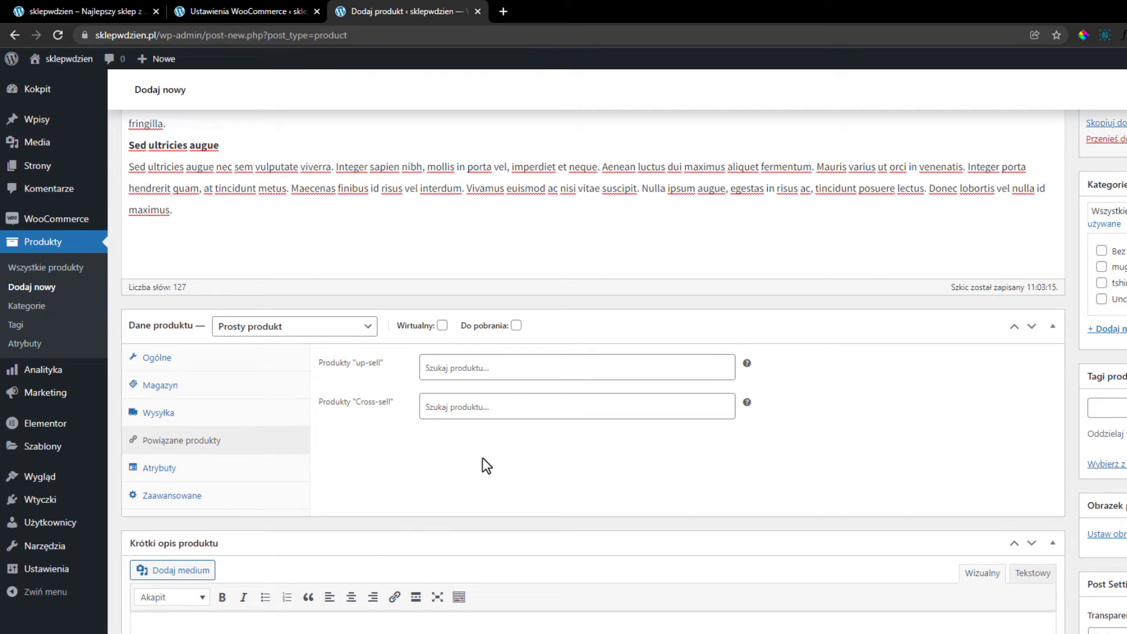
left_click(265, 472)
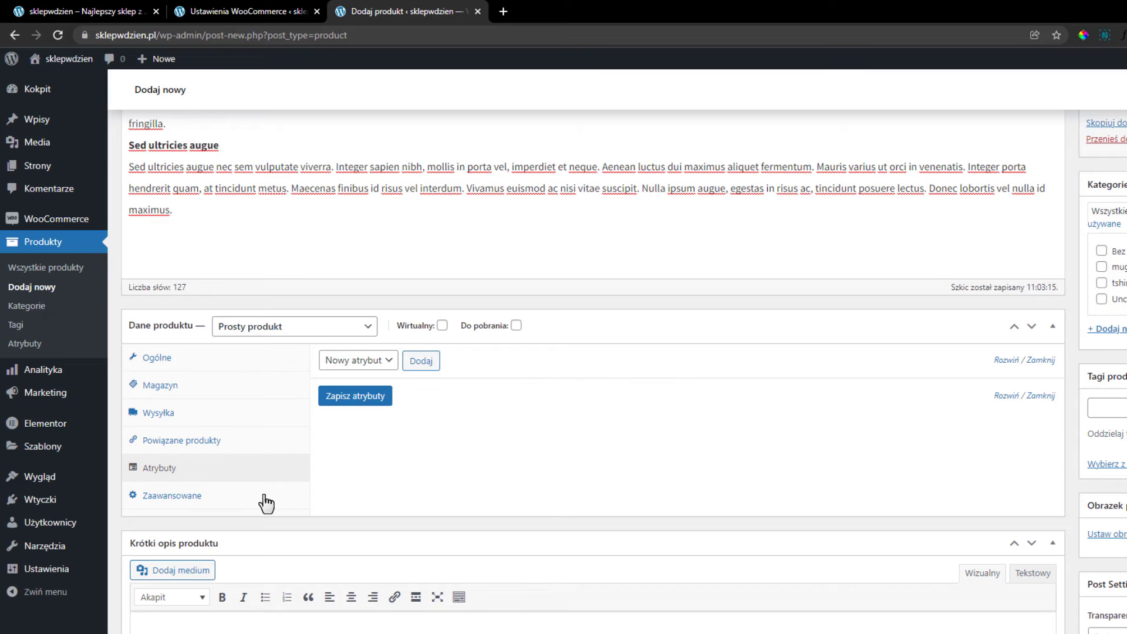
left_click(243, 503)
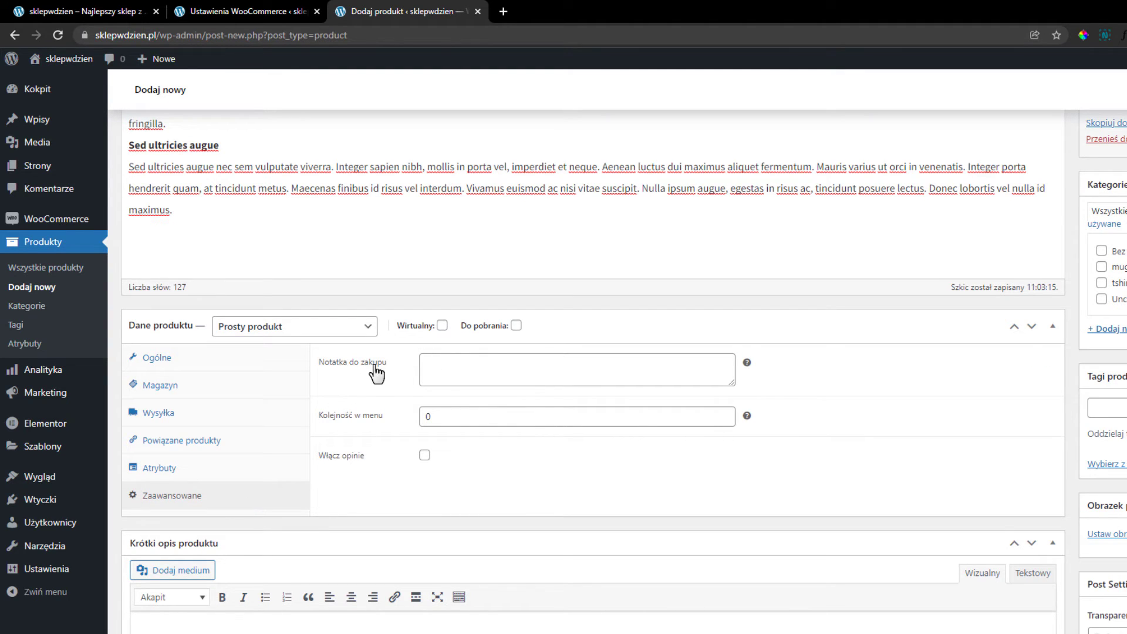
left_click(423, 458)
scroll(465, 435, "down", 2)
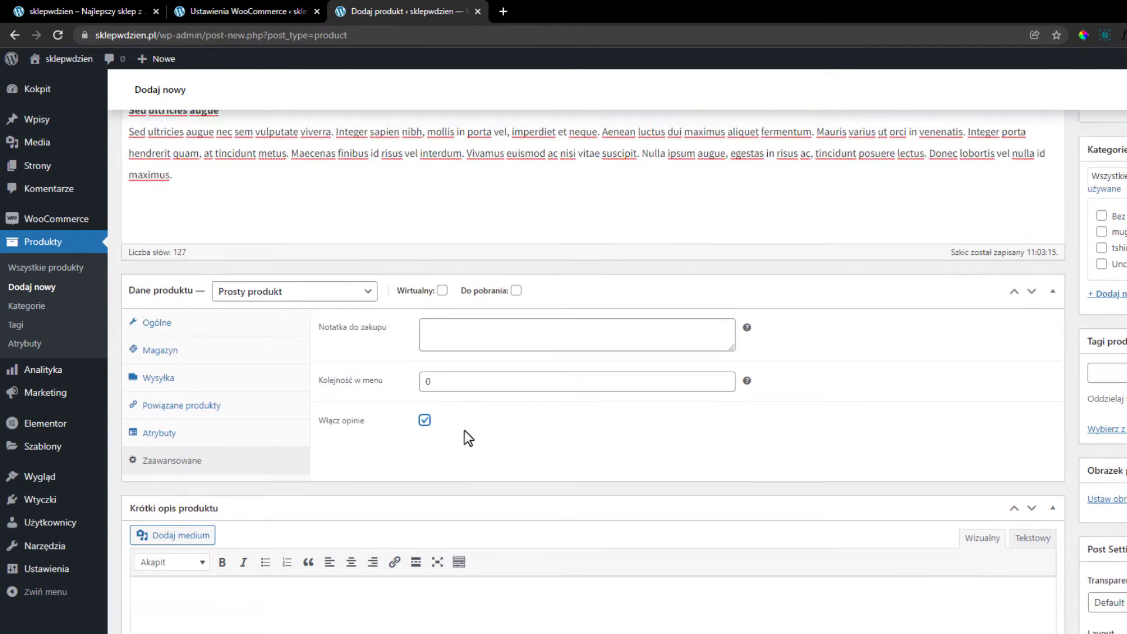
Paste 'Sed ultricies augue' into Krótki opis produktu and append ' krótki opis'.
left_click(253, 528)
type("Sed ultricies augue")
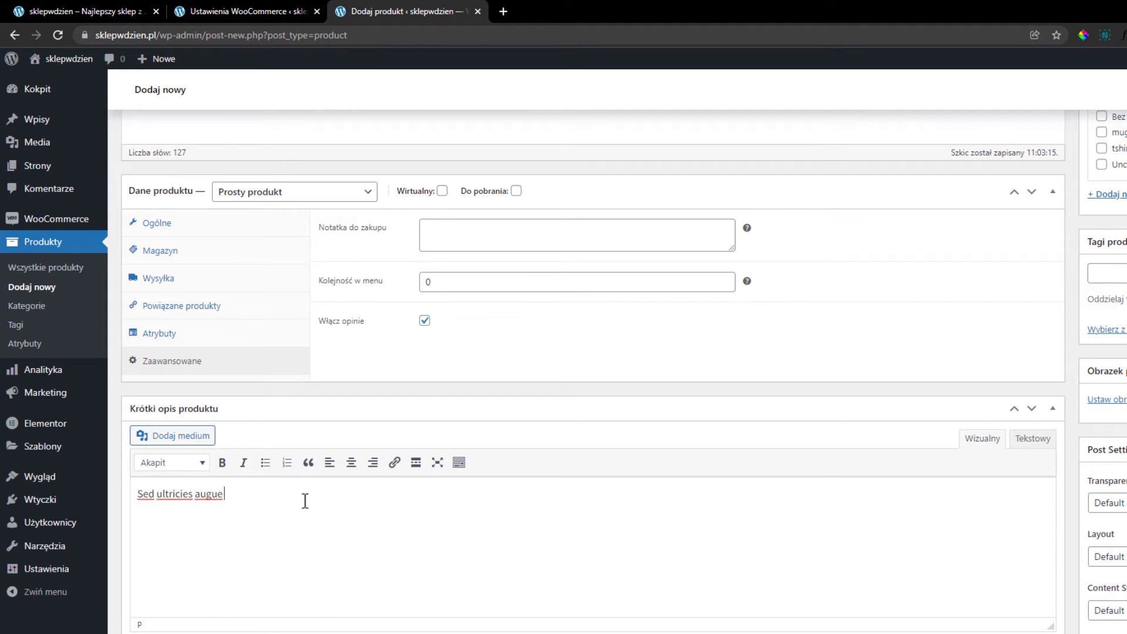
type("krótki op")
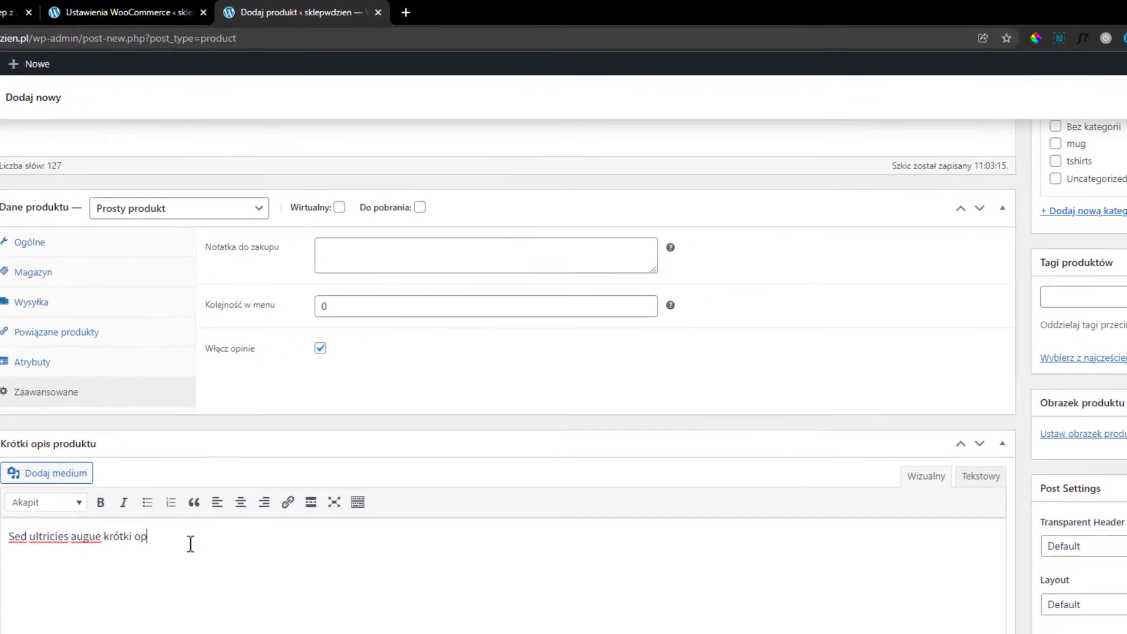
scroll(305, 501, "up", 5)
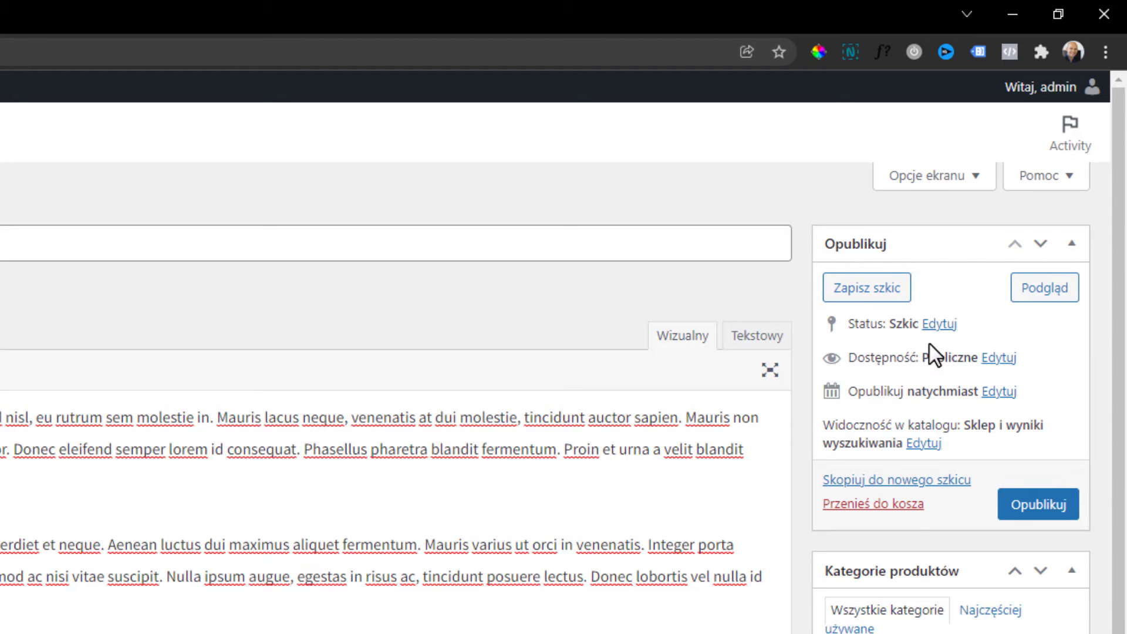
scroll(956, 345, "down", 2)
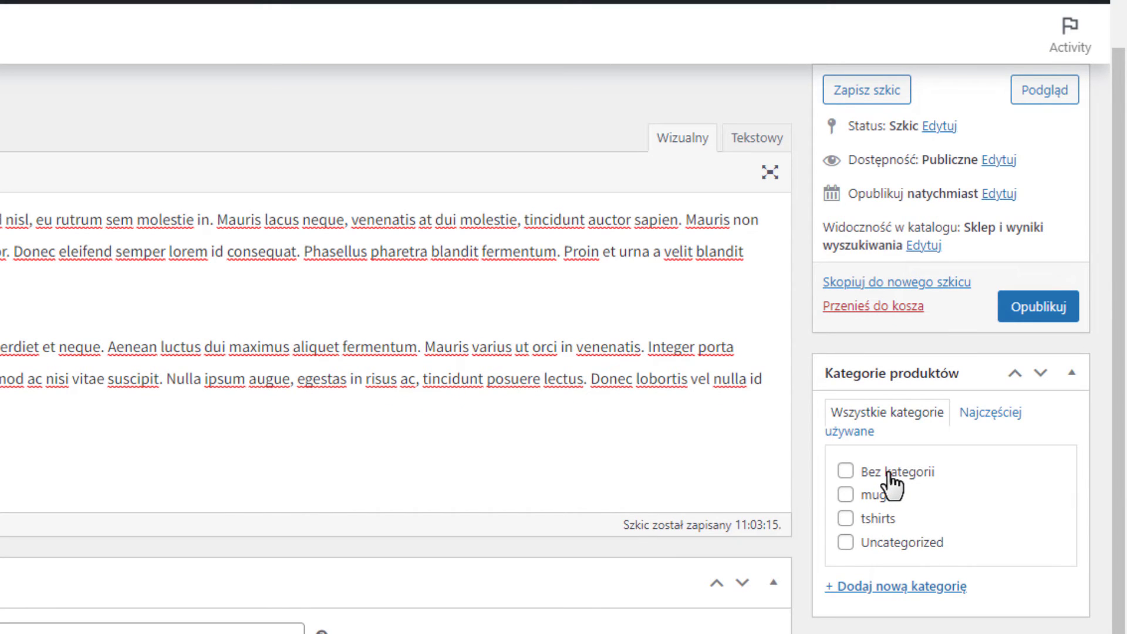
scroll(890, 474, "down", 8)
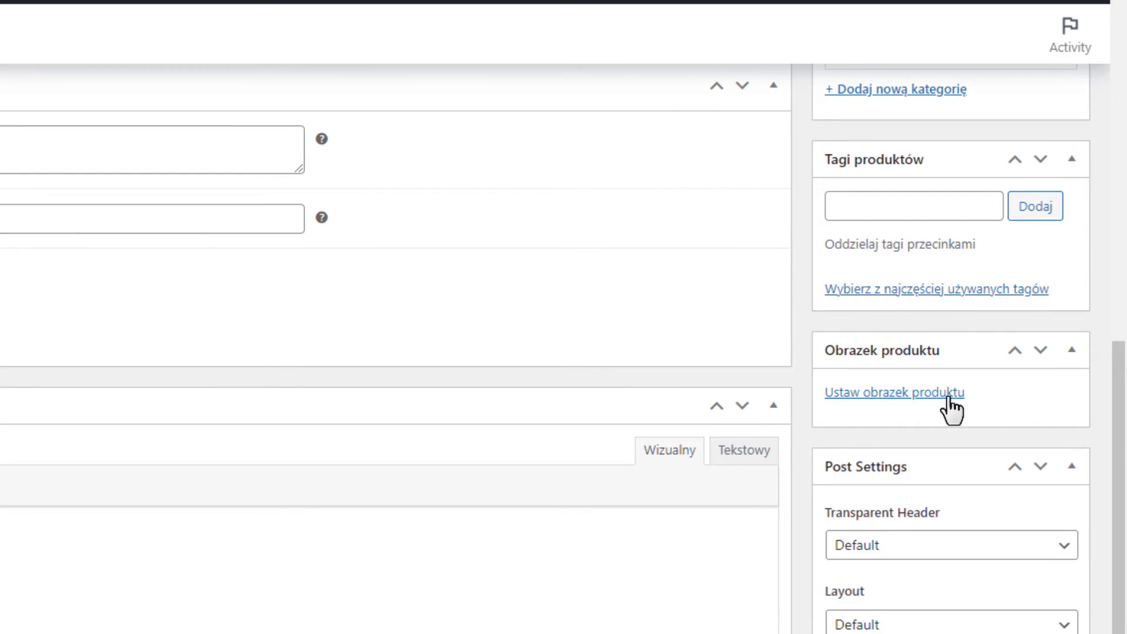
Choose the black t-shirt-04.jpg from the media library as the product image.
left_click(914, 391)
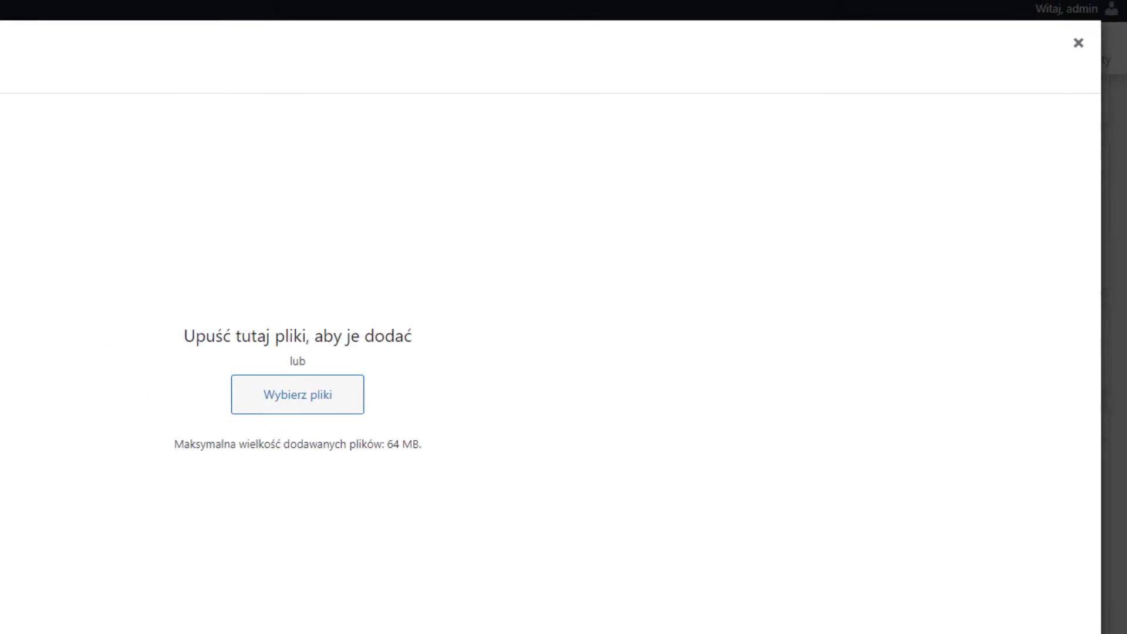
left_click(125, 98)
left_click(45, 98)
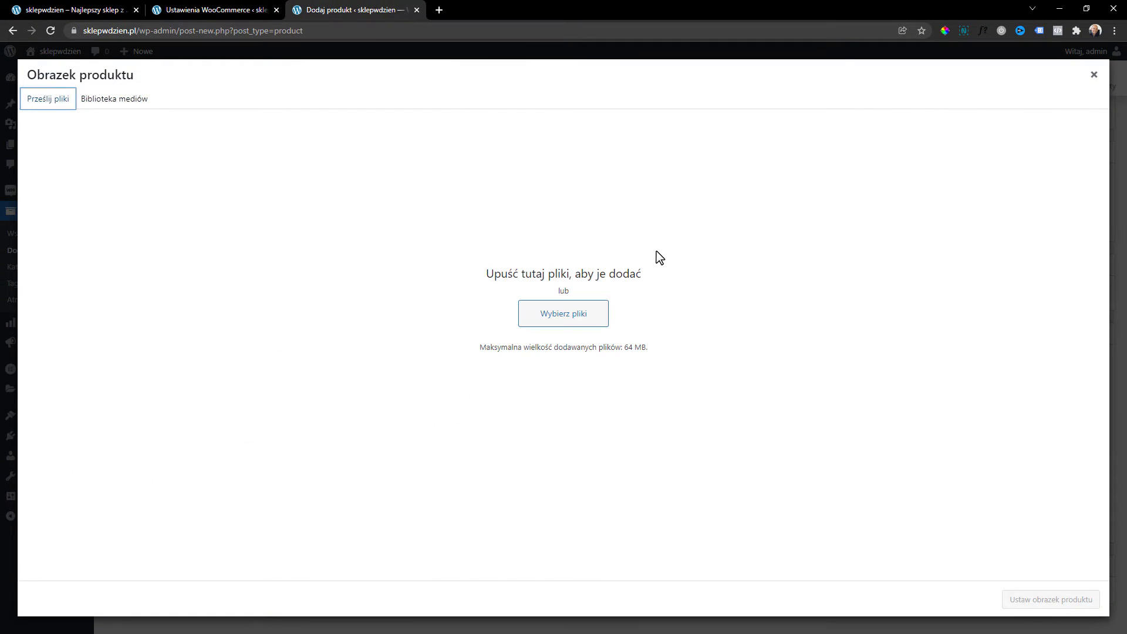
left_click(120, 107)
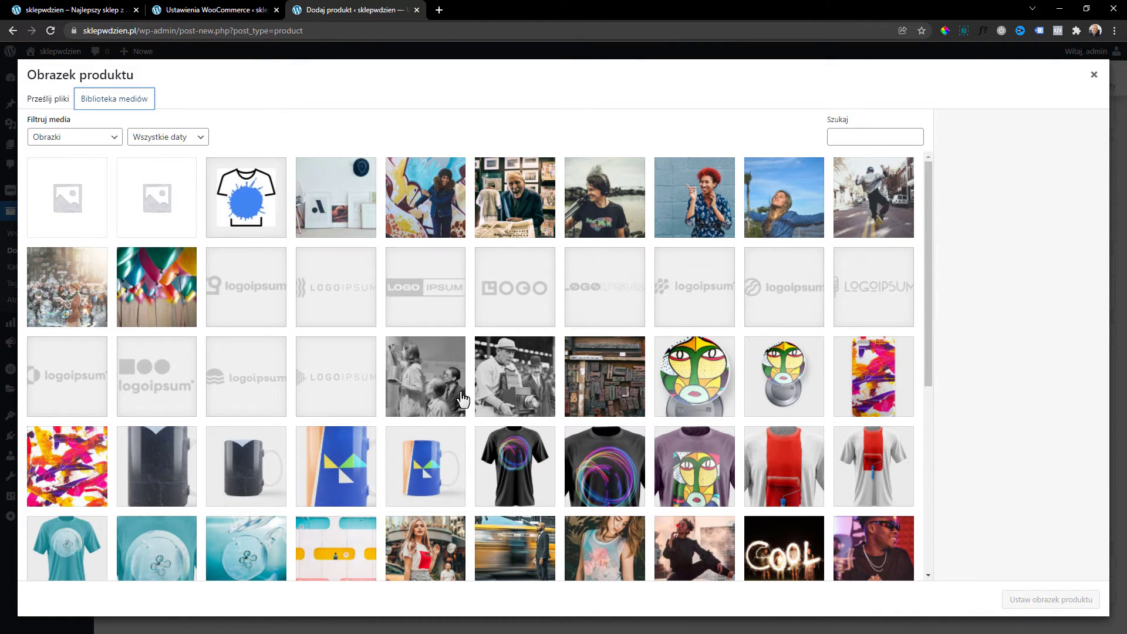
left_click(525, 473)
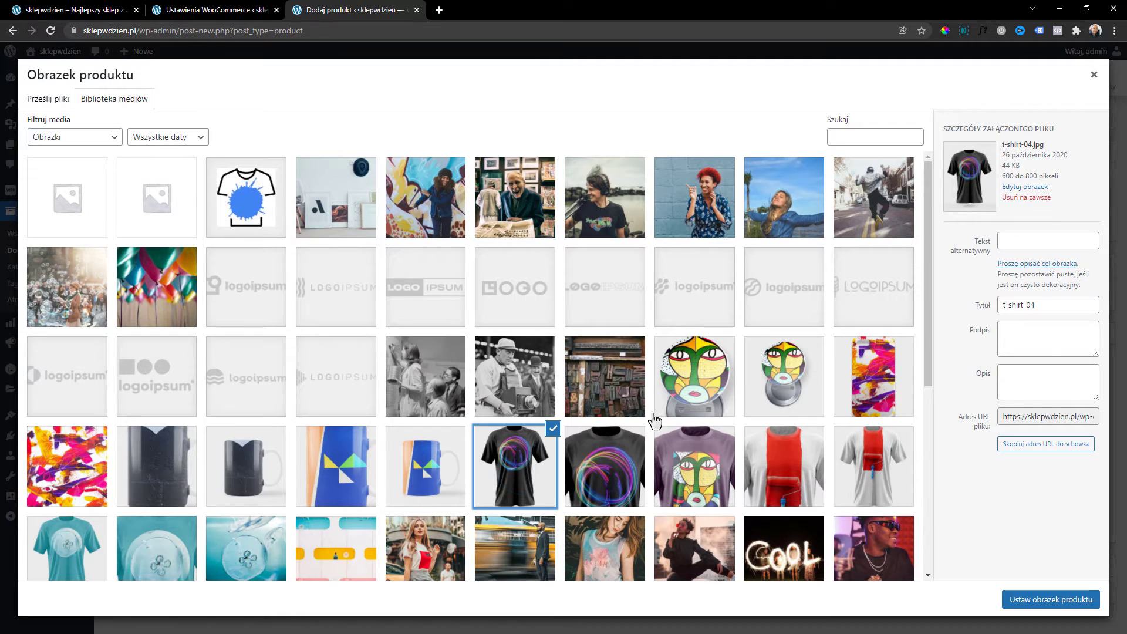
scroll(640, 426, "down", 6)
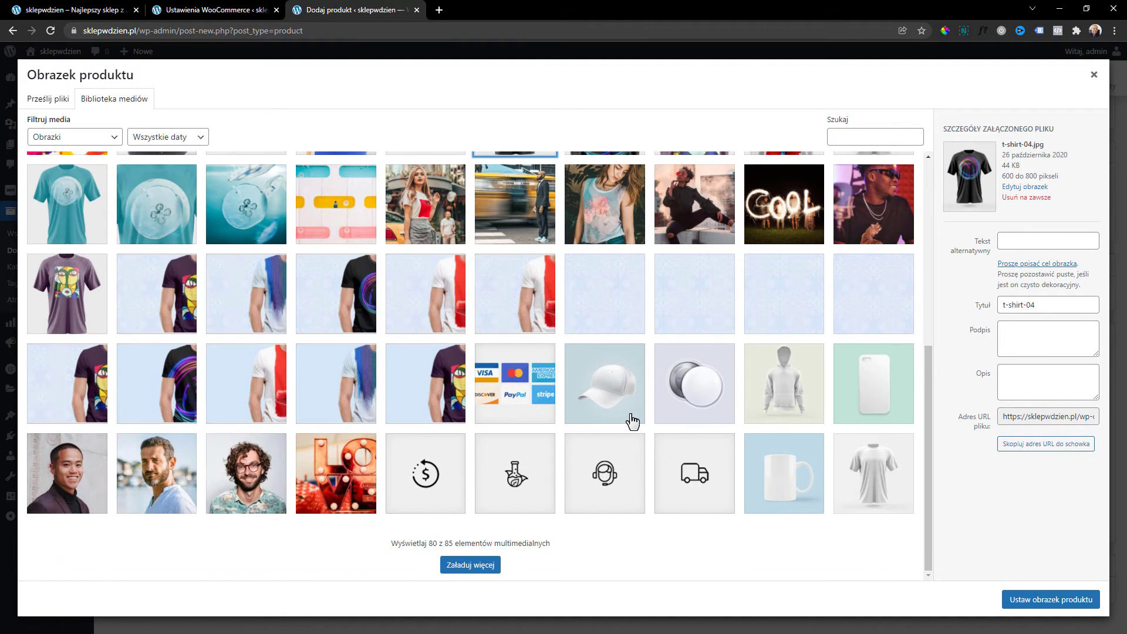
scroll(636, 423, "up", 6)
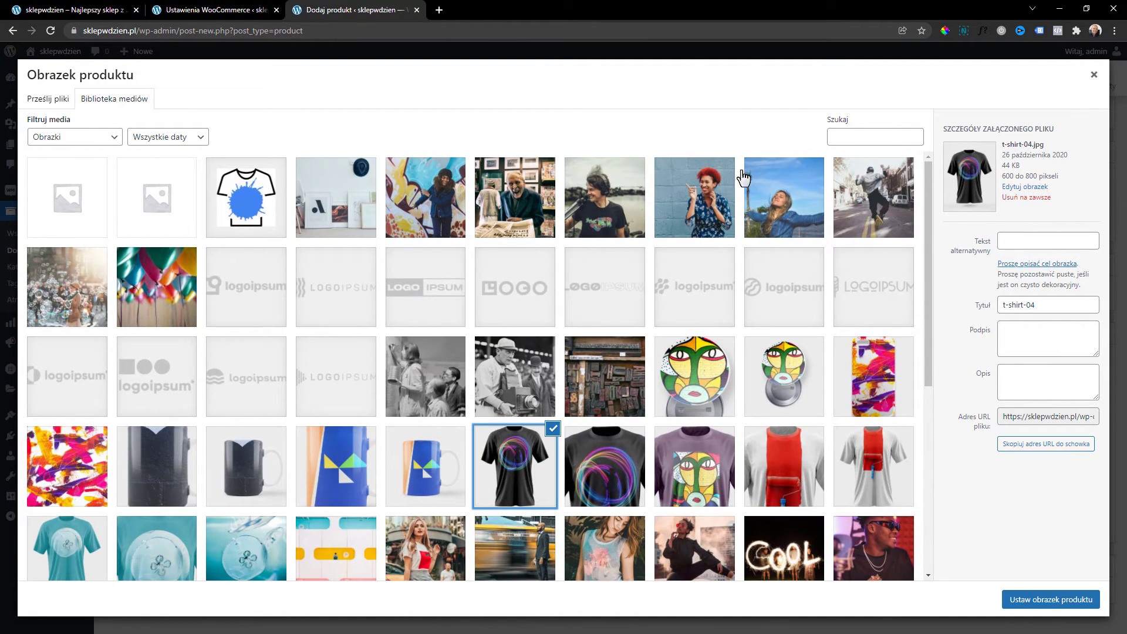
left_click(1044, 602)
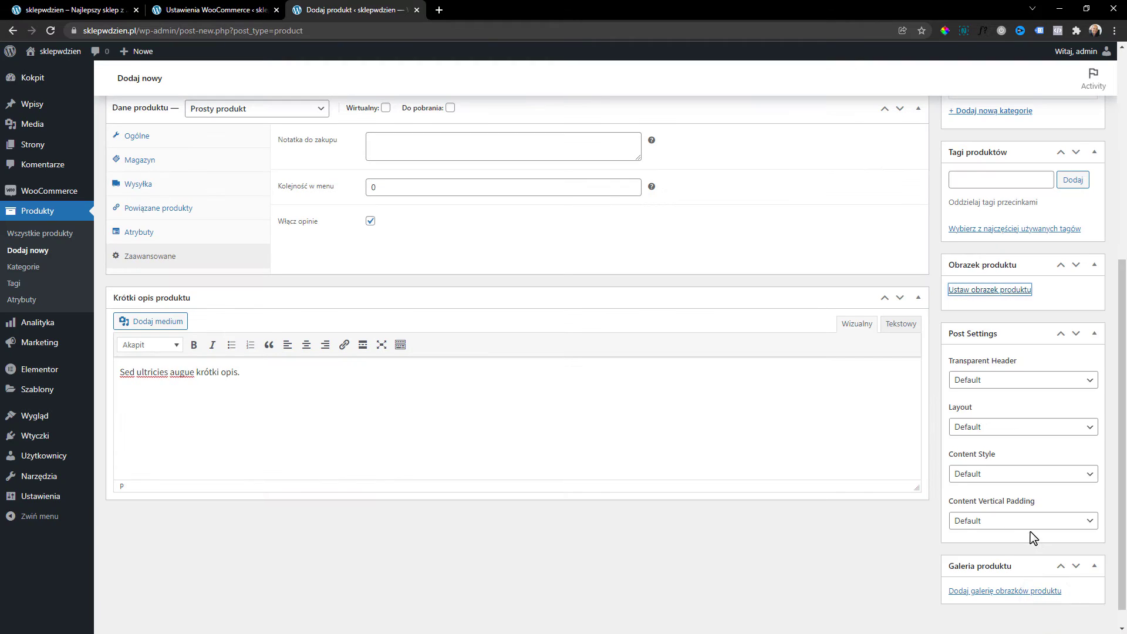
Add t-shirt-04-01, the purple Picasso, black neon t-shirt-04 and red t-shirt-03-01 to the gallery.
scroll(1016, 423, "down", 3)
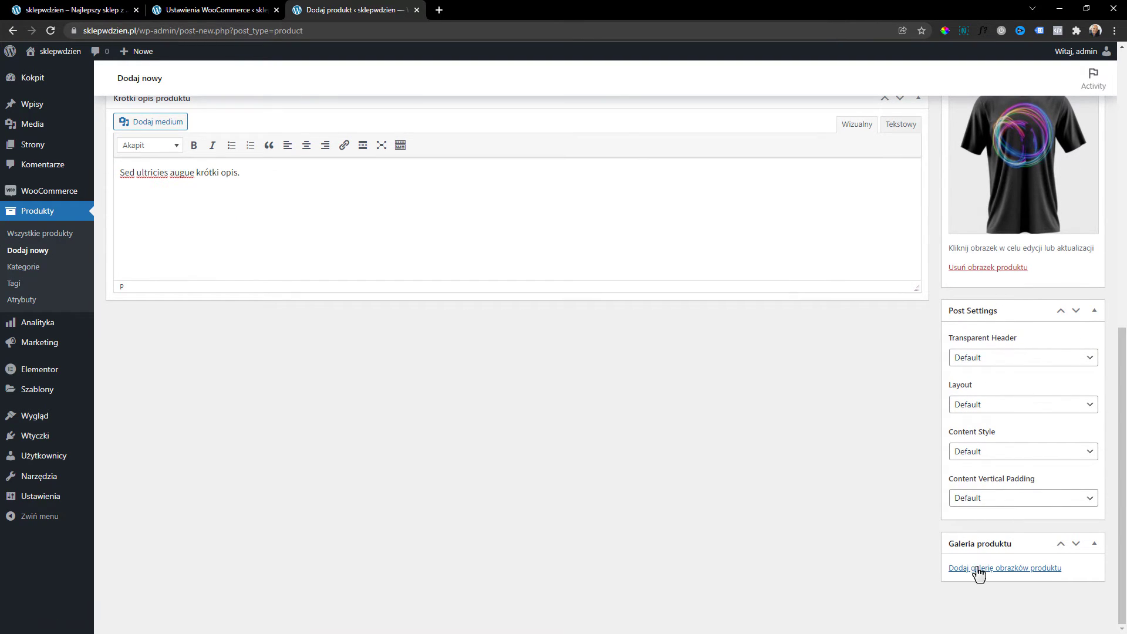
left_click(978, 573)
scroll(478, 249, "down", 5)
left_click(627, 253)
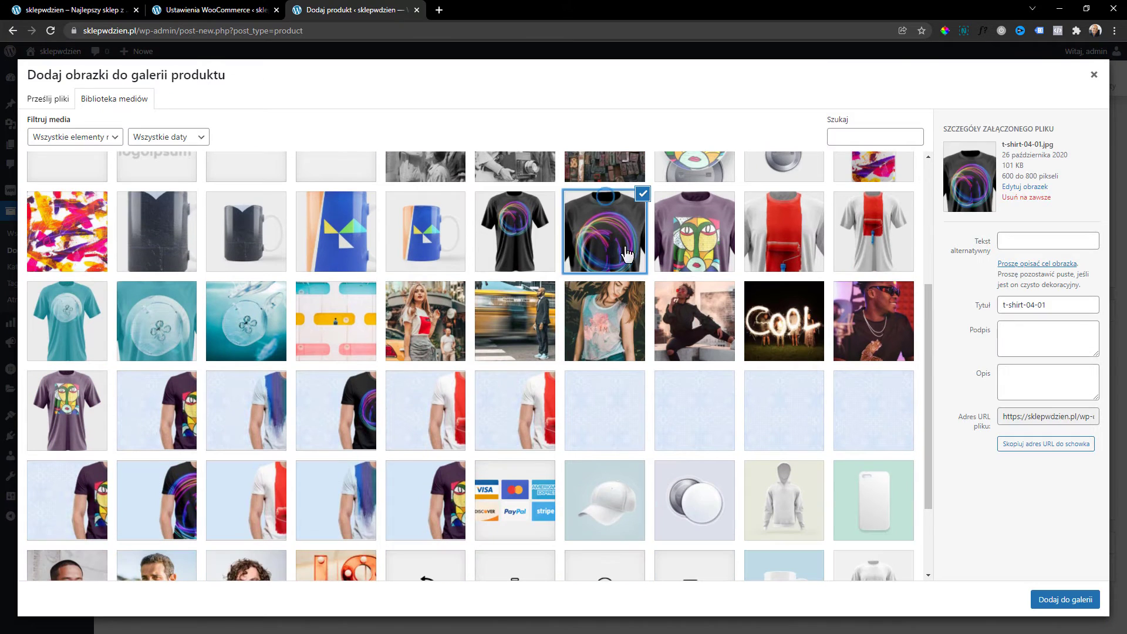
left_click(659, 195)
left_click(589, 239)
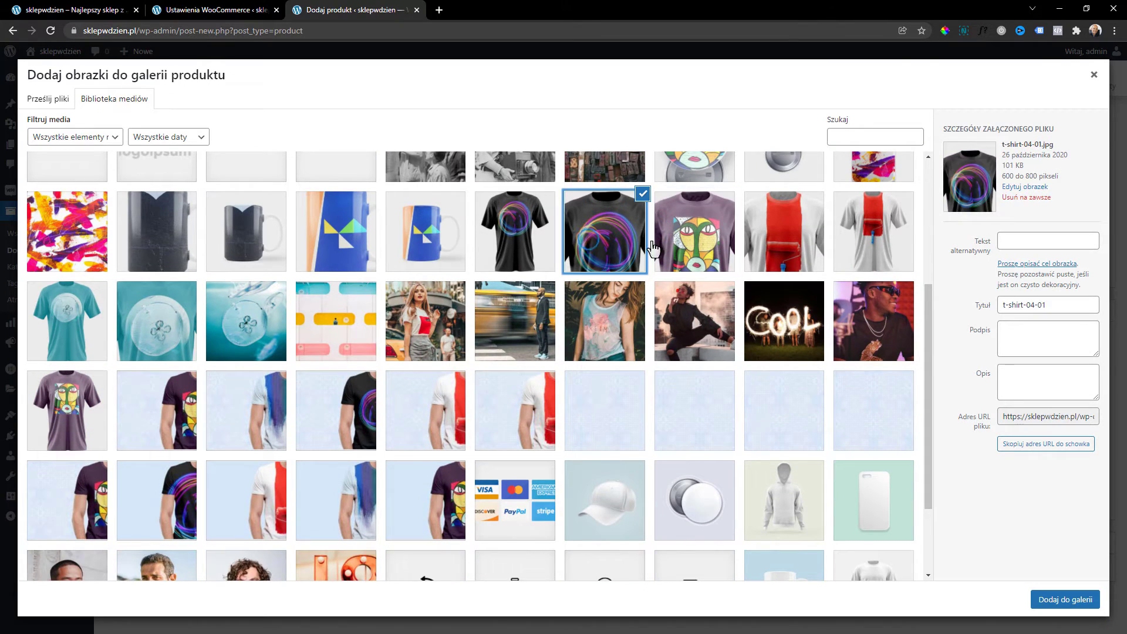
left_click(689, 243)
left_click(614, 253)
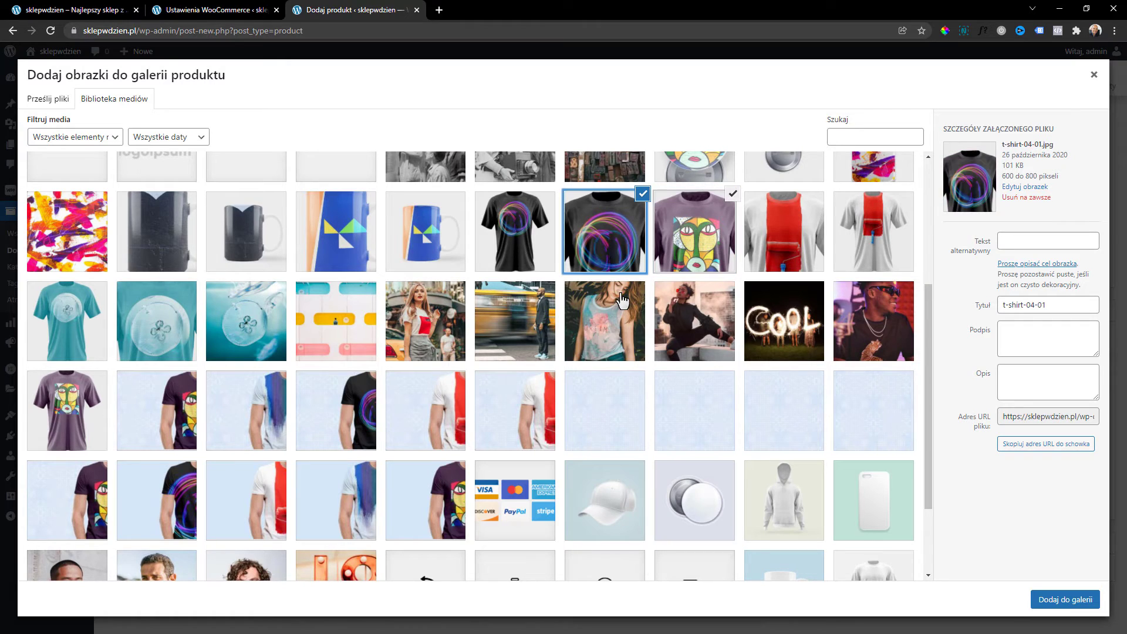
left_click(554, 236)
scroll(553, 236, "up", 1)
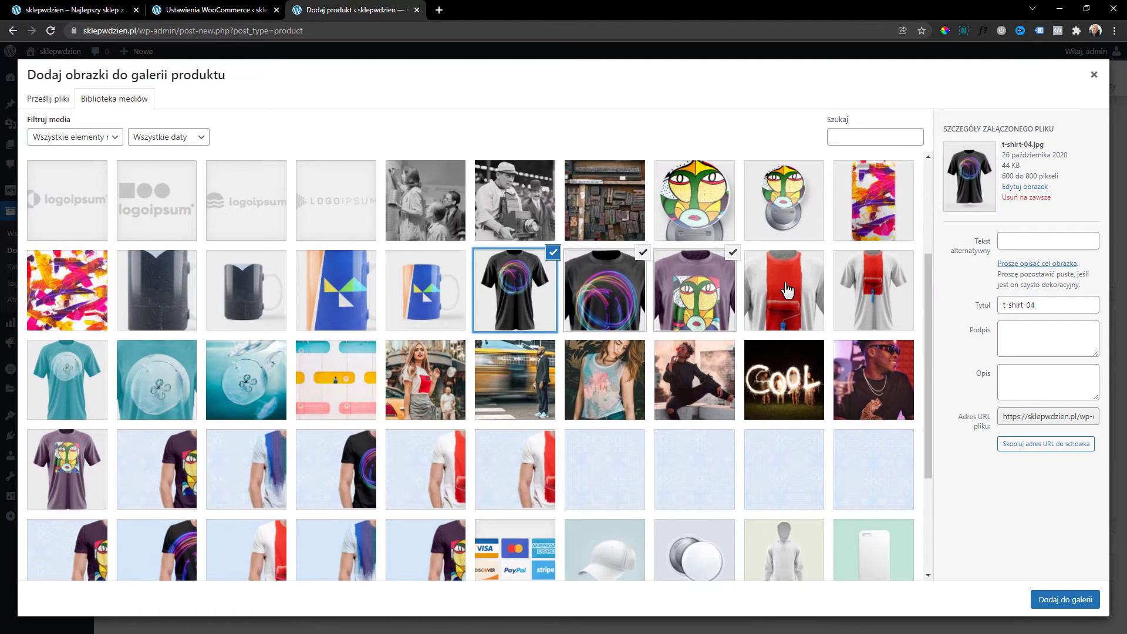
left_click(816, 303)
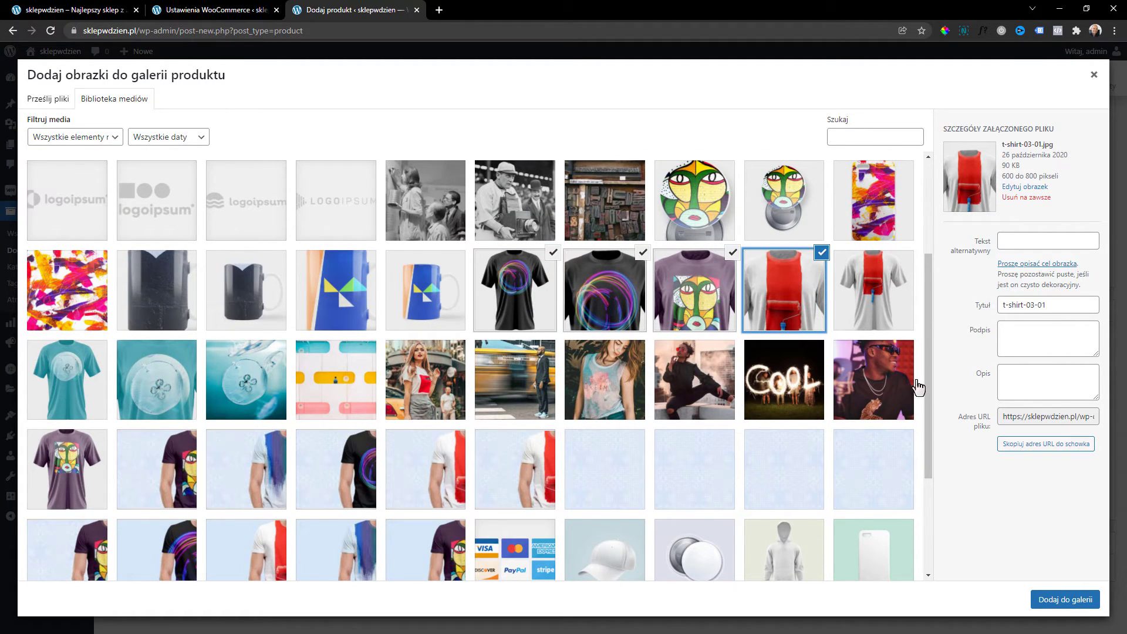
left_click(1066, 600)
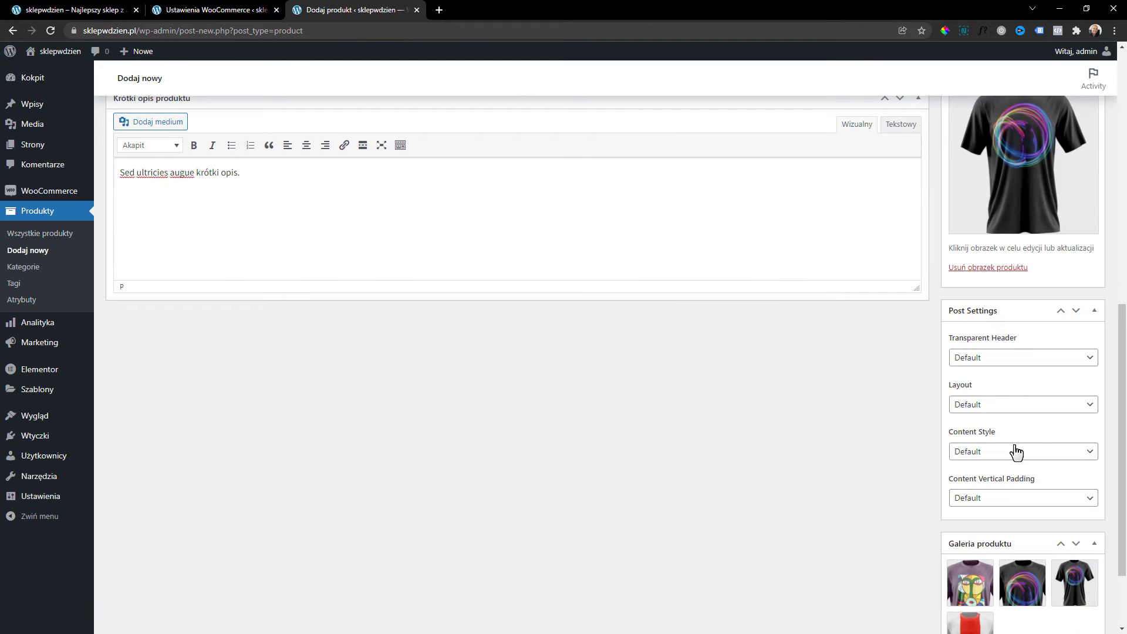
scroll(1014, 455, "down", 2)
scroll(1011, 459, "up", 5)
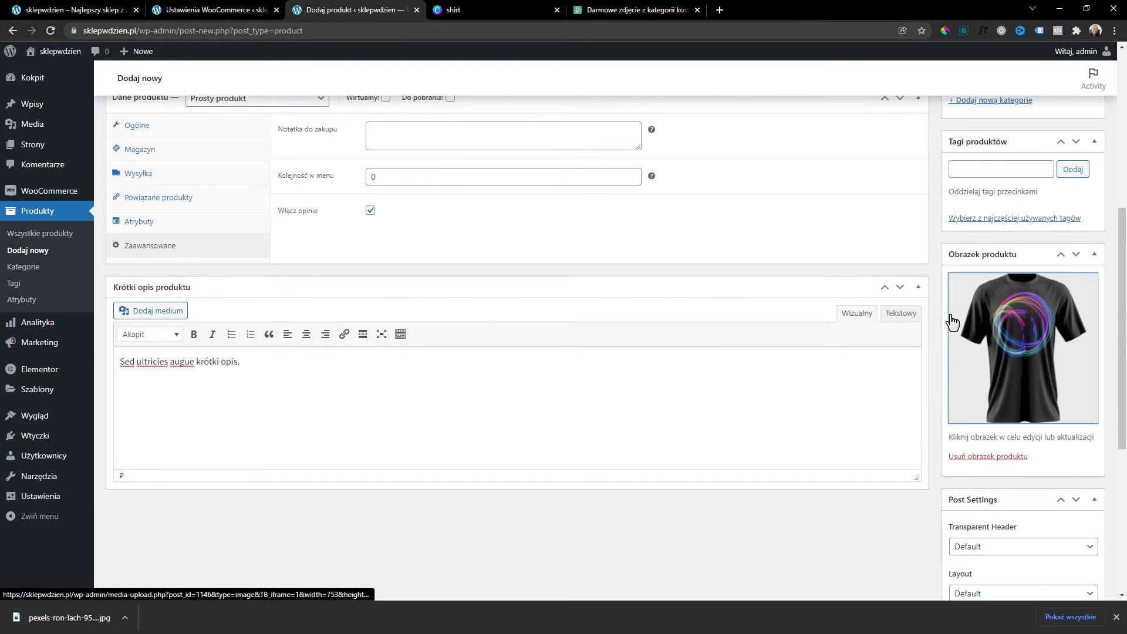
Upload koszula.jpg through the product image picker.
left_click(1005, 306)
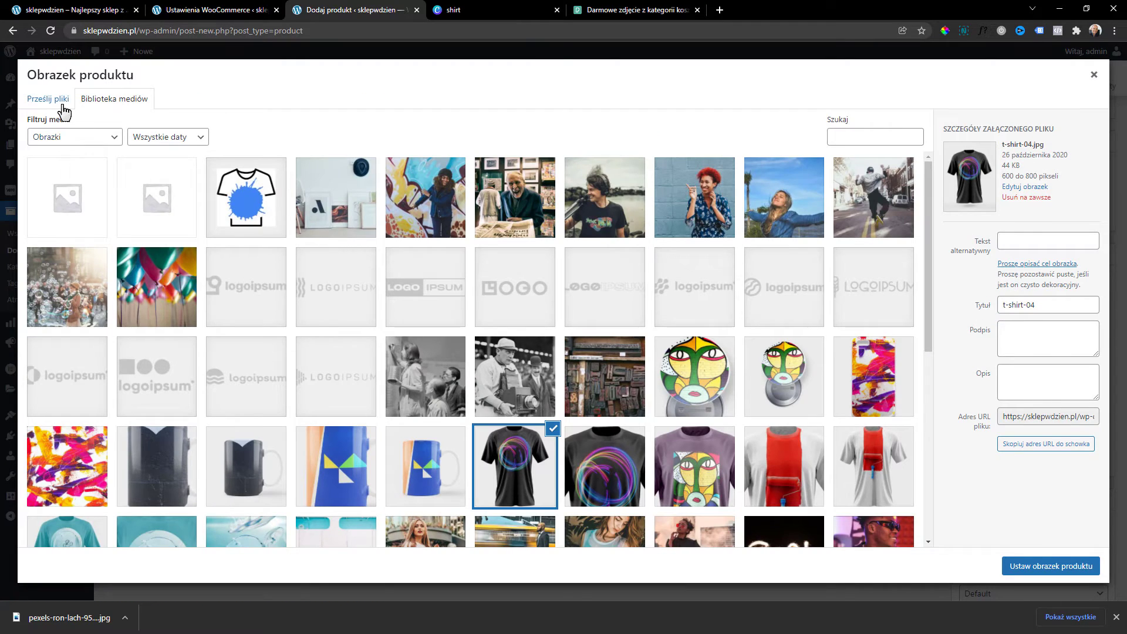
left_click(63, 111)
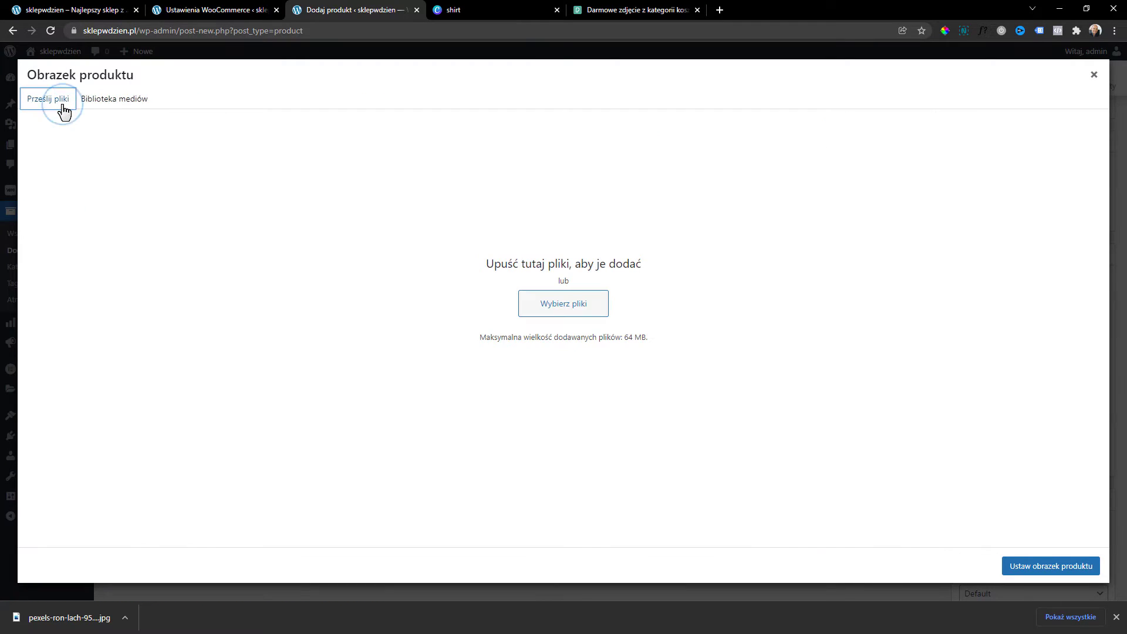
left_click(560, 311)
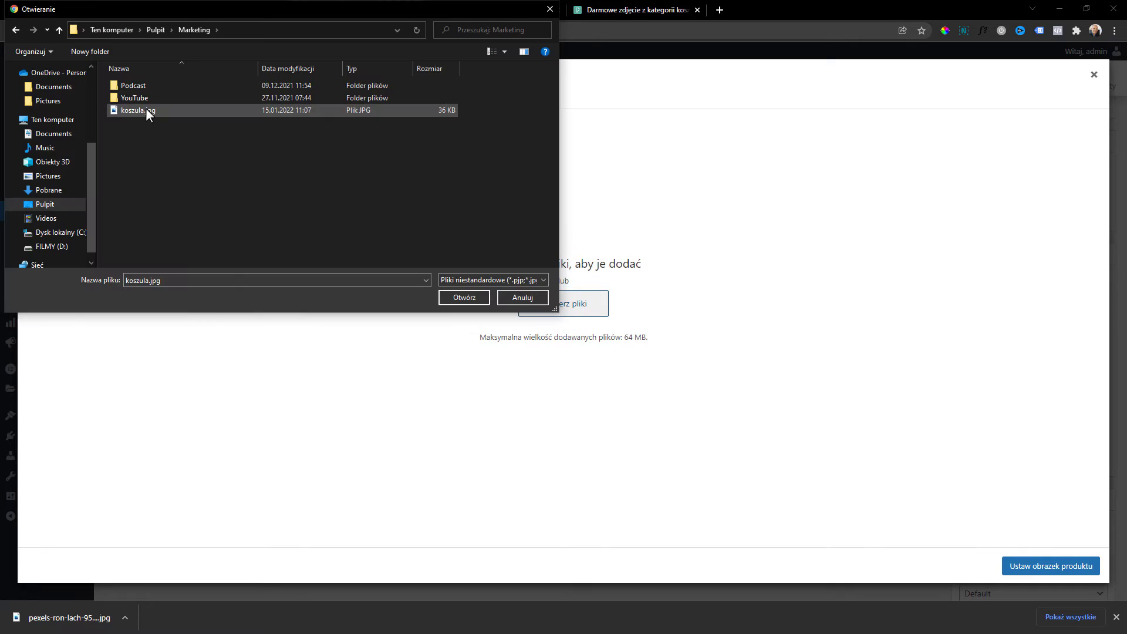
left_click(145, 110)
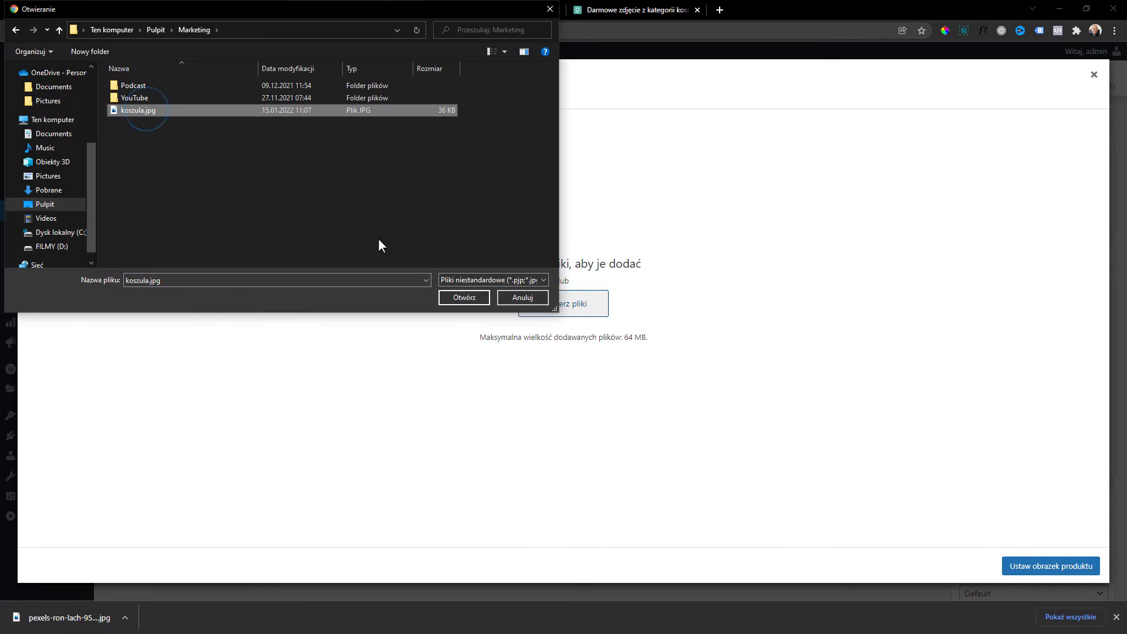
left_click(468, 300)
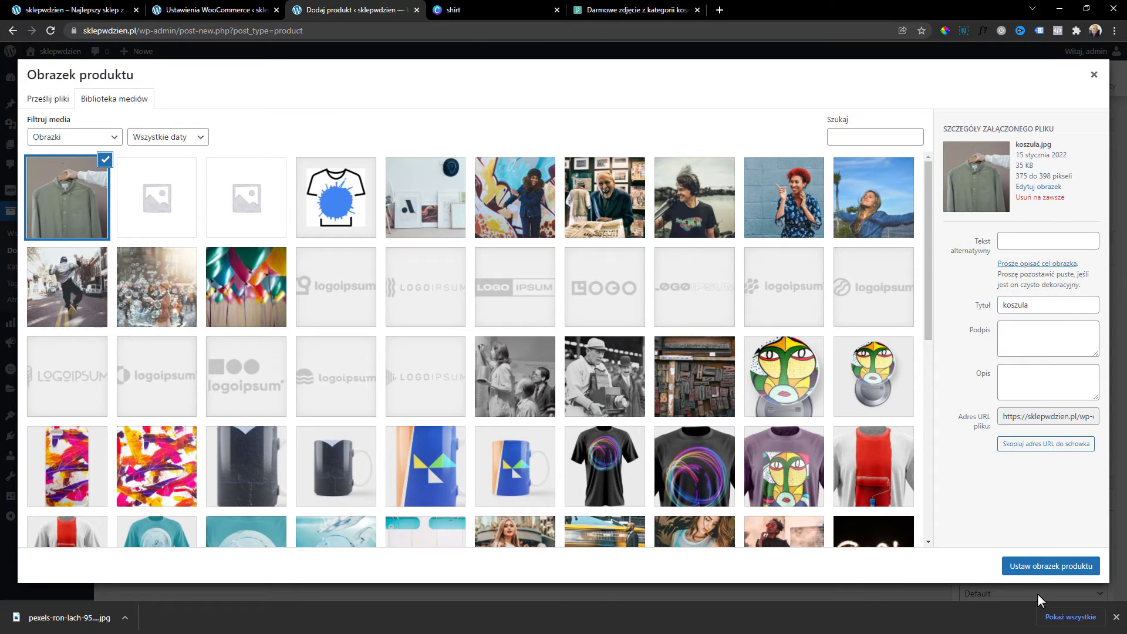
Give the image the alt text 'koszula' and set it as the product image.
double_click(1062, 303)
key("ctrl+c")
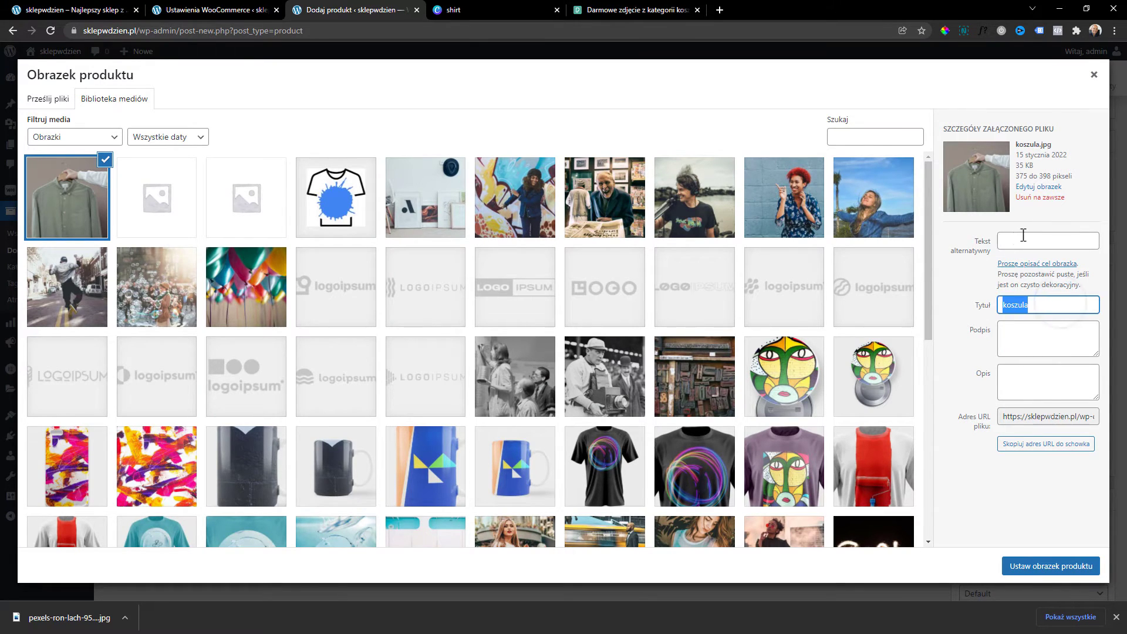
left_click(1025, 240)
key("ctrl+v")
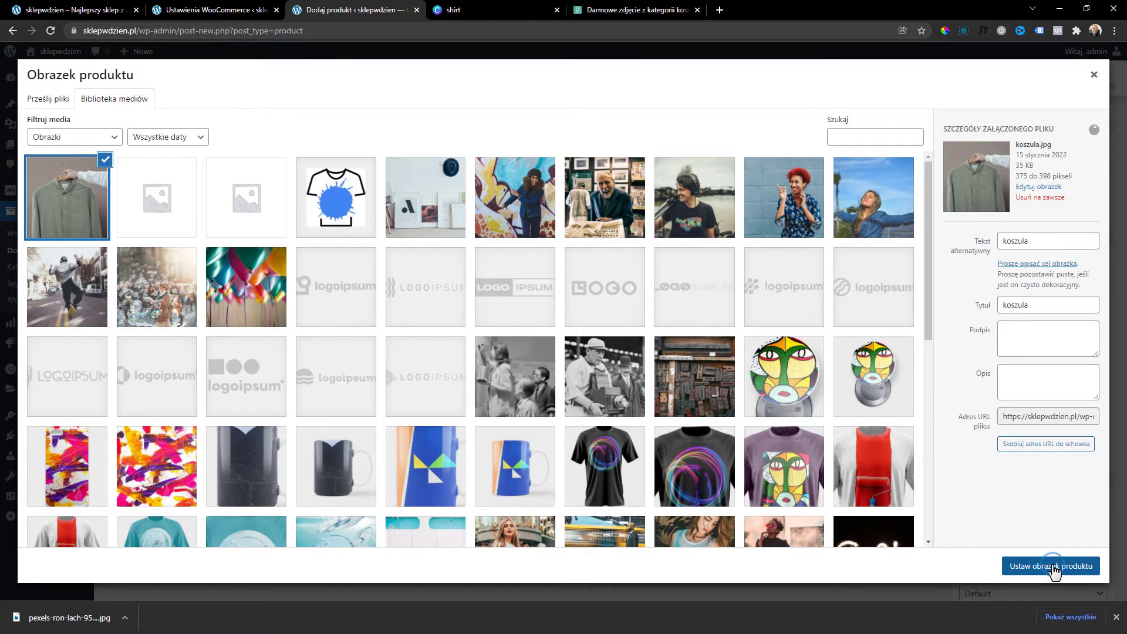
left_click(1054, 567)
scroll(998, 469, "down", 5)
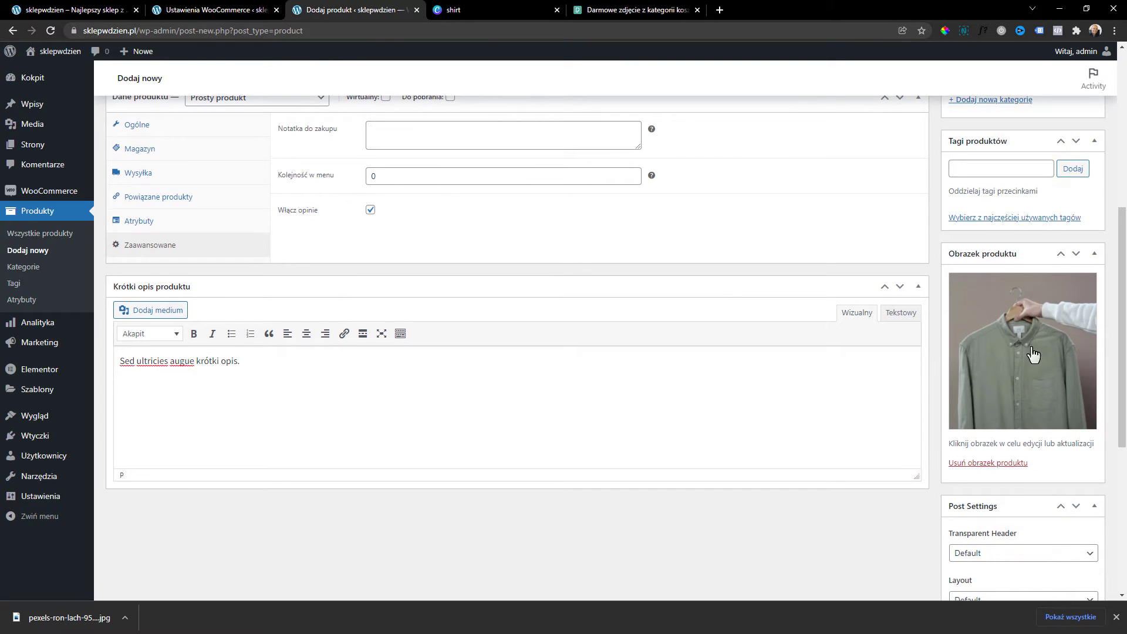
scroll(1027, 367, "up", 6)
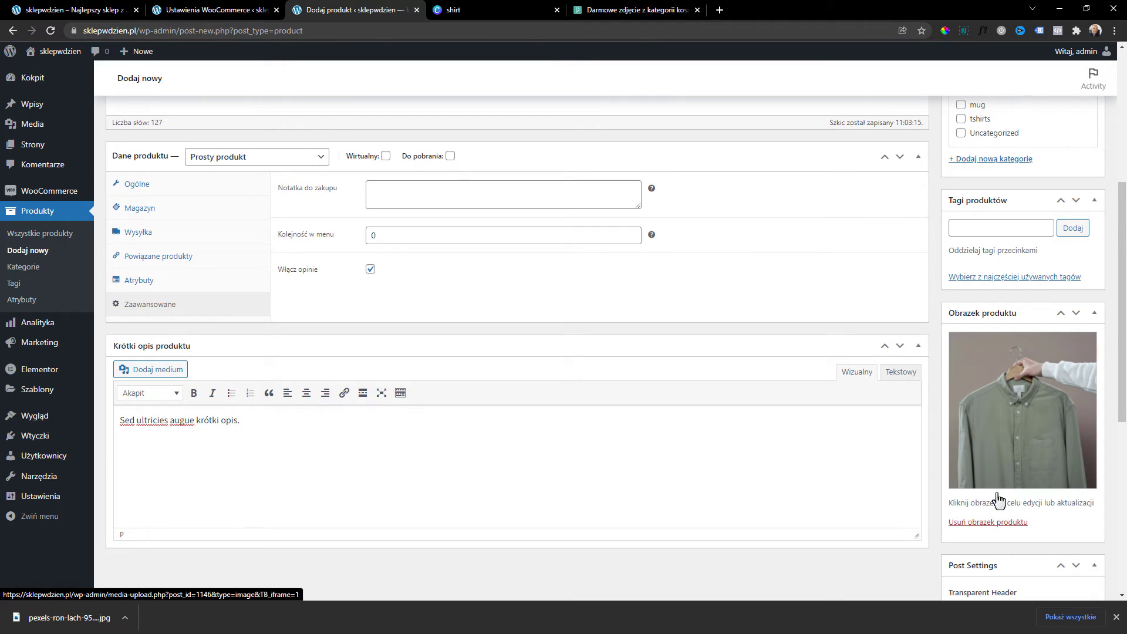
scroll(909, 356, "up", 5)
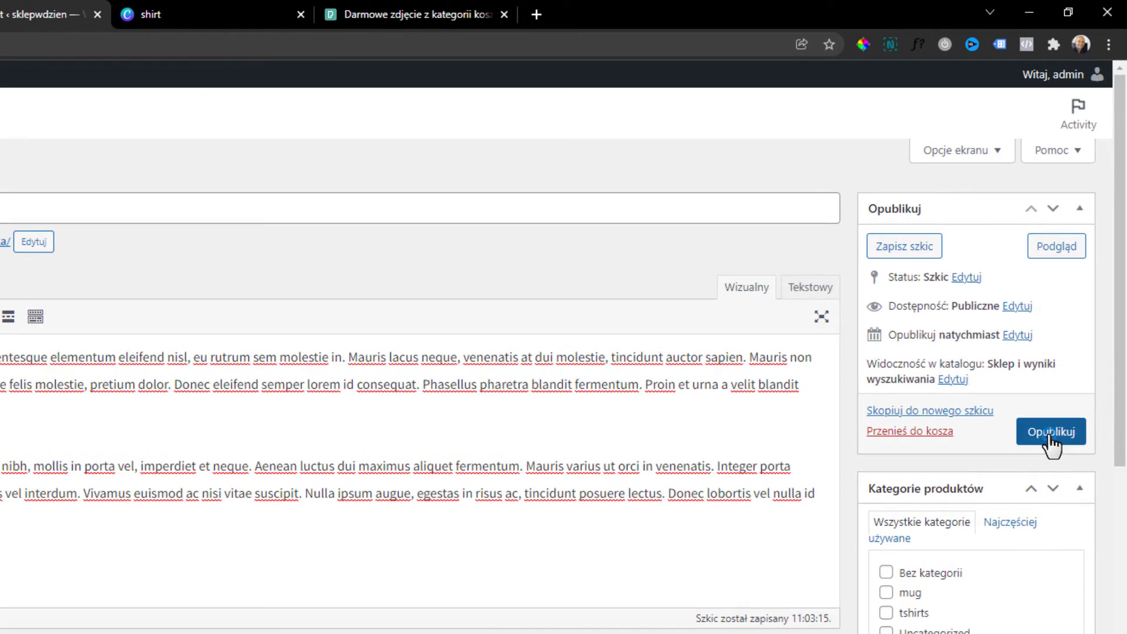
Publish Koszulka męska and preview its storefront page, checking the reviews section.
left_click(1073, 300)
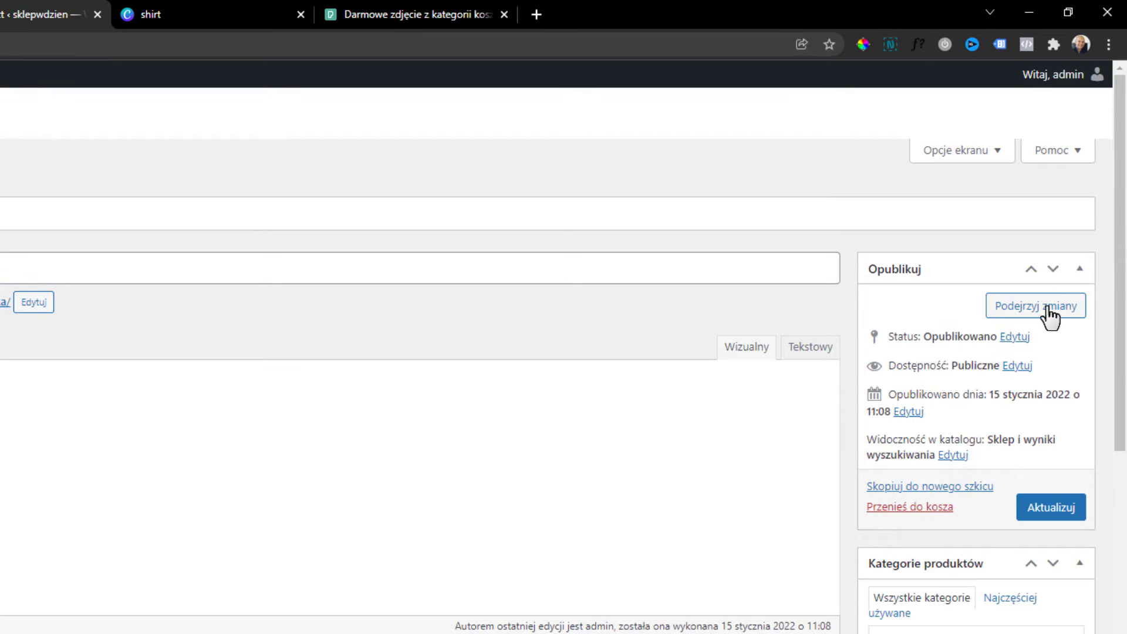
left_click(1047, 307)
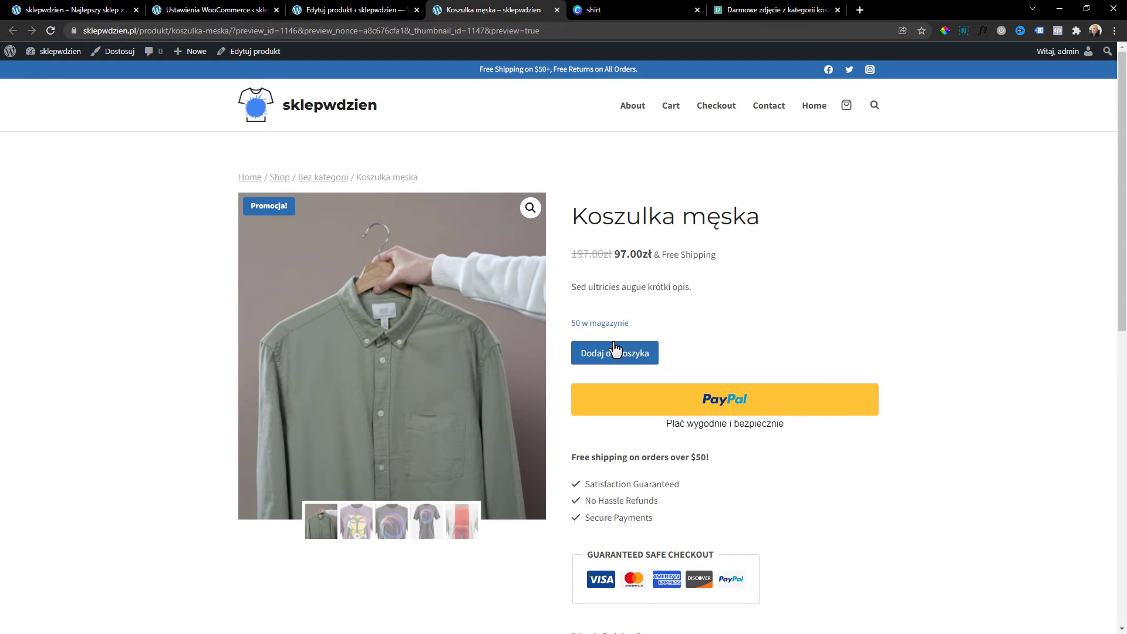
left_click_drag(584, 286, 720, 291)
left_click(718, 288)
scroll(642, 327, "down", 7)
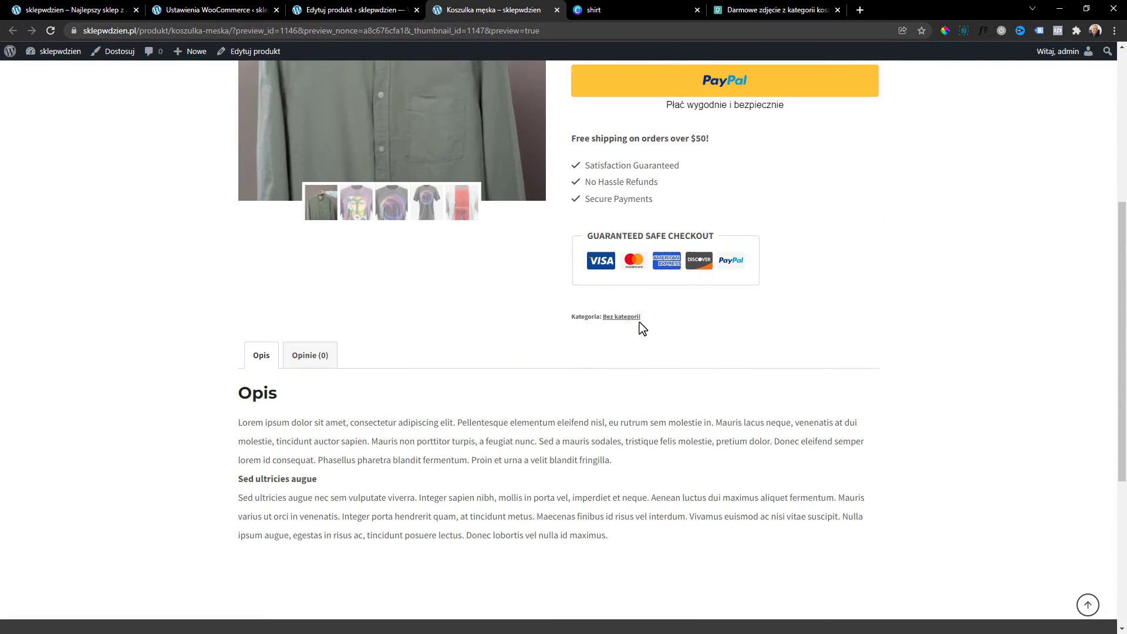
left_click(303, 264)
left_click(260, 264)
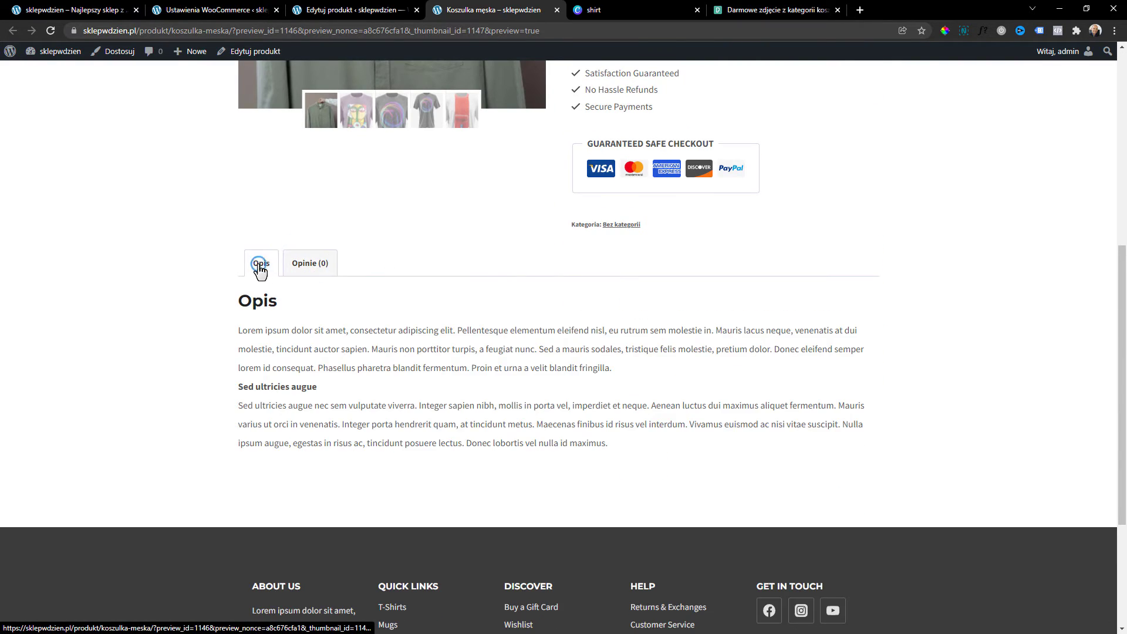
scroll(475, 451, "up", 7)
Cycle through the gallery thumbnails in the preview, then return to the product's edit page.
left_click(356, 521)
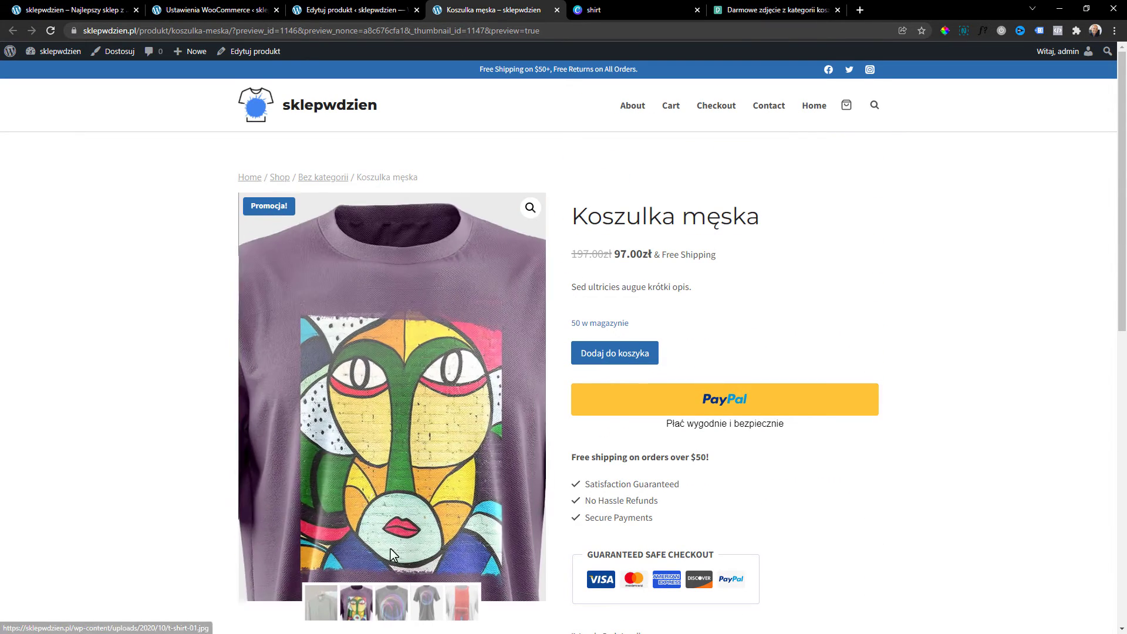
left_click(392, 604)
left_click(429, 616)
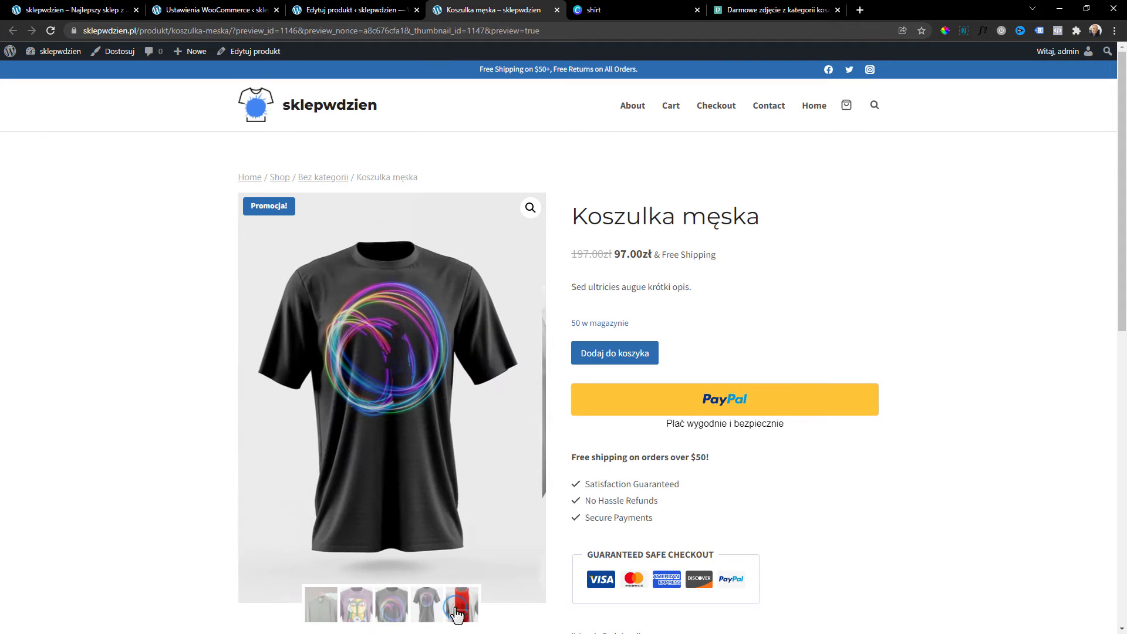
left_click(321, 605)
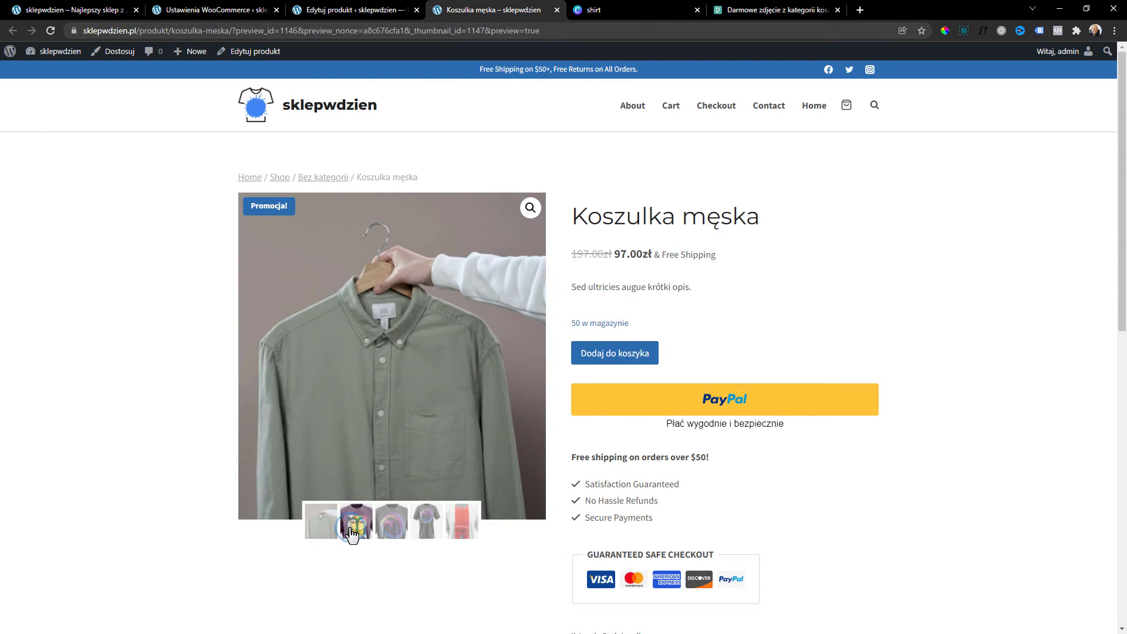
left_click(354, 524)
left_click(392, 610)
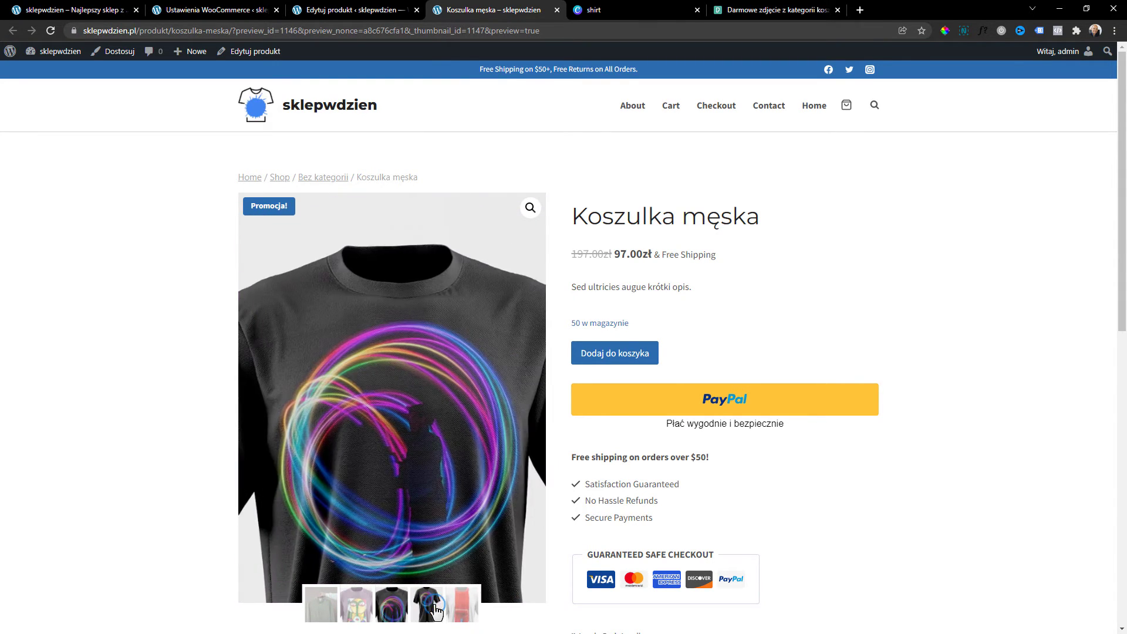
left_click(436, 605)
left_click(324, 615)
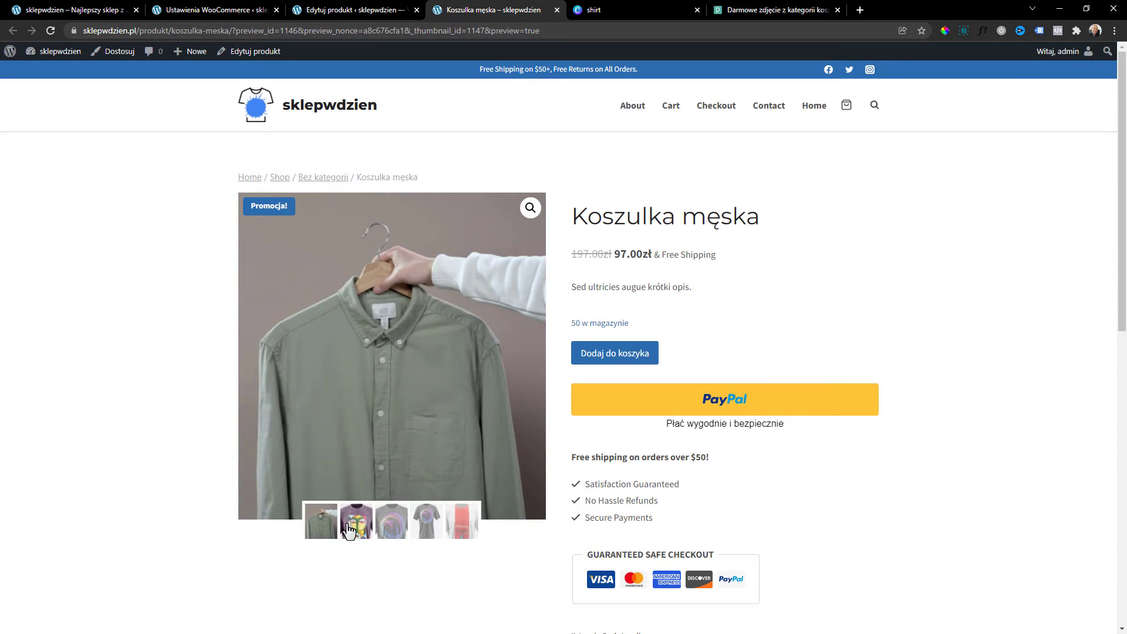
left_click(356, 528)
left_click(317, 605)
left_click(364, 525)
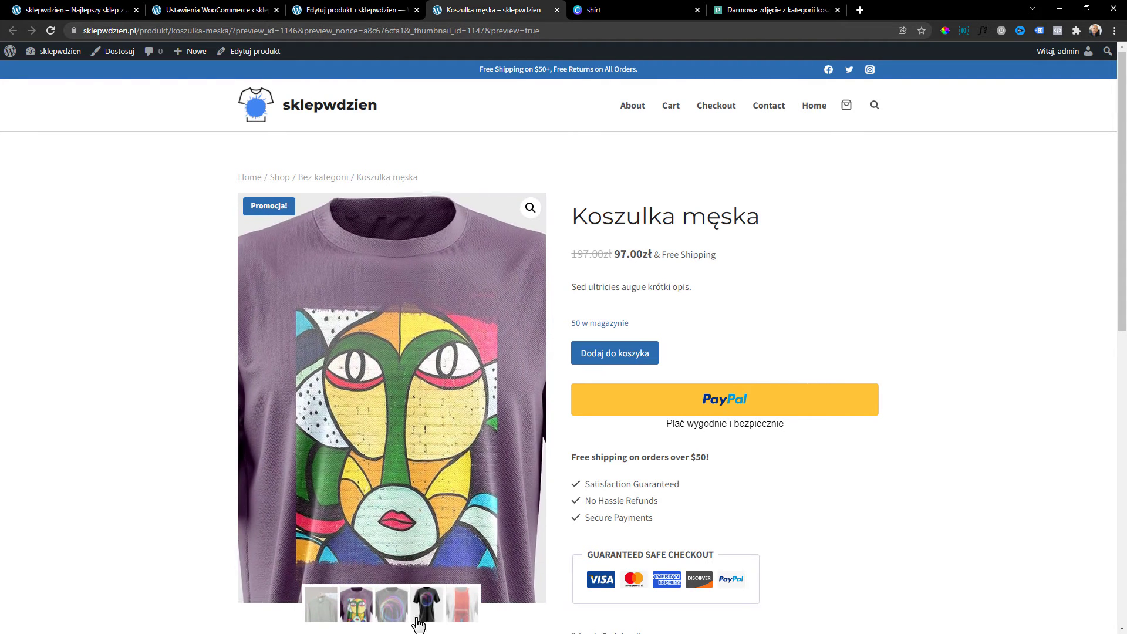
left_click(391, 605)
left_click(323, 615)
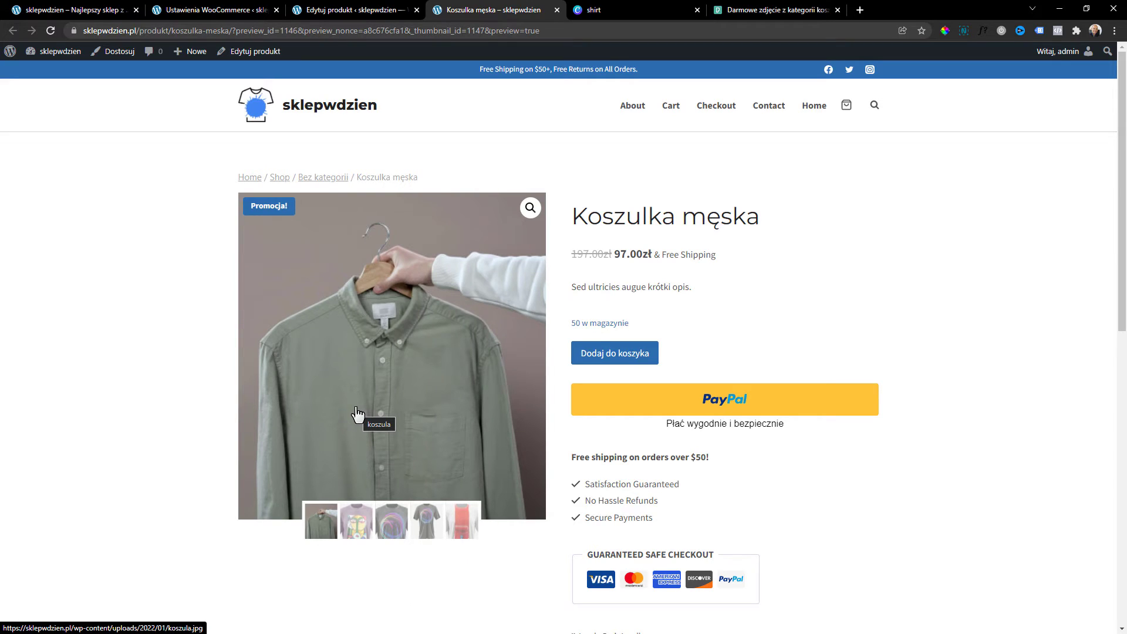
left_click(358, 9)
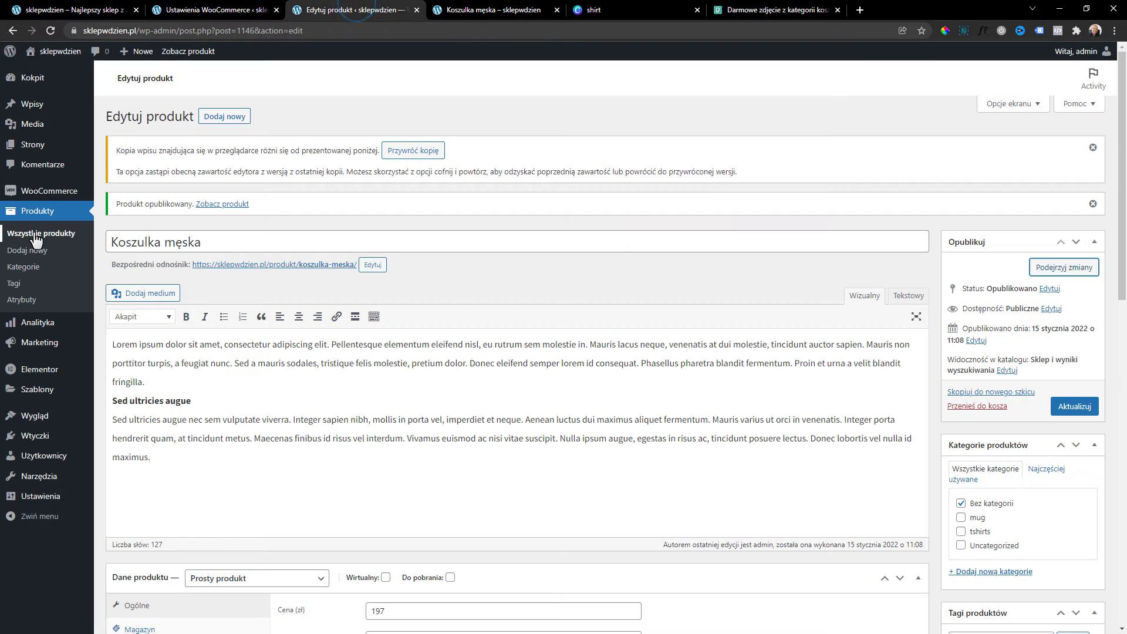
Start a new product 'Ebook' with a 97 zł regular price and 47 zł sale price.
left_click(35, 235)
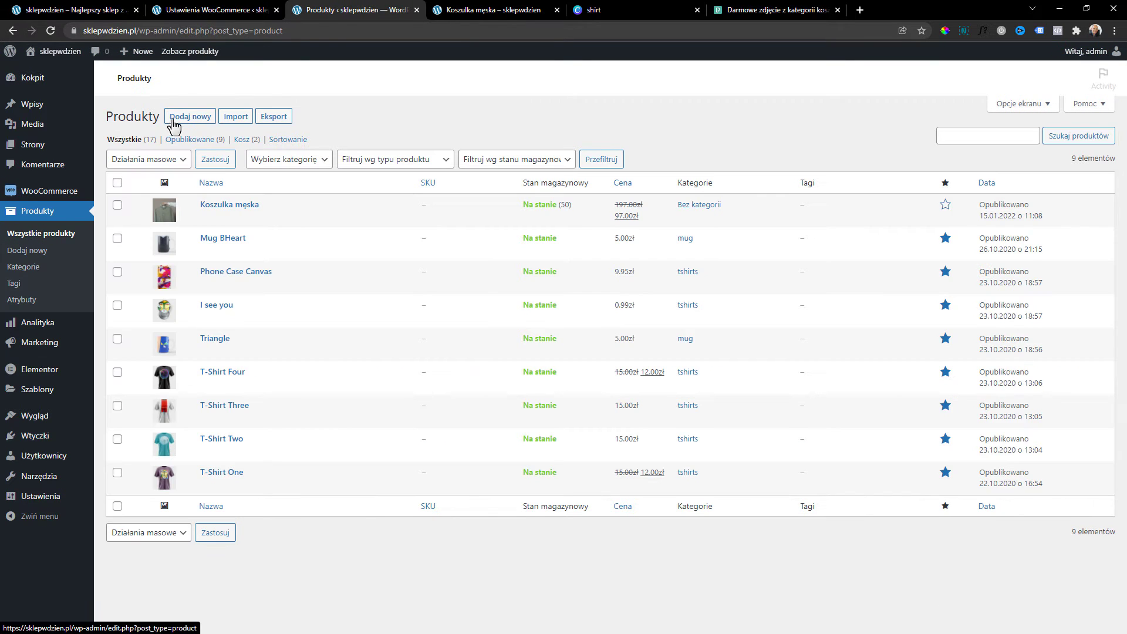
left_click(184, 116)
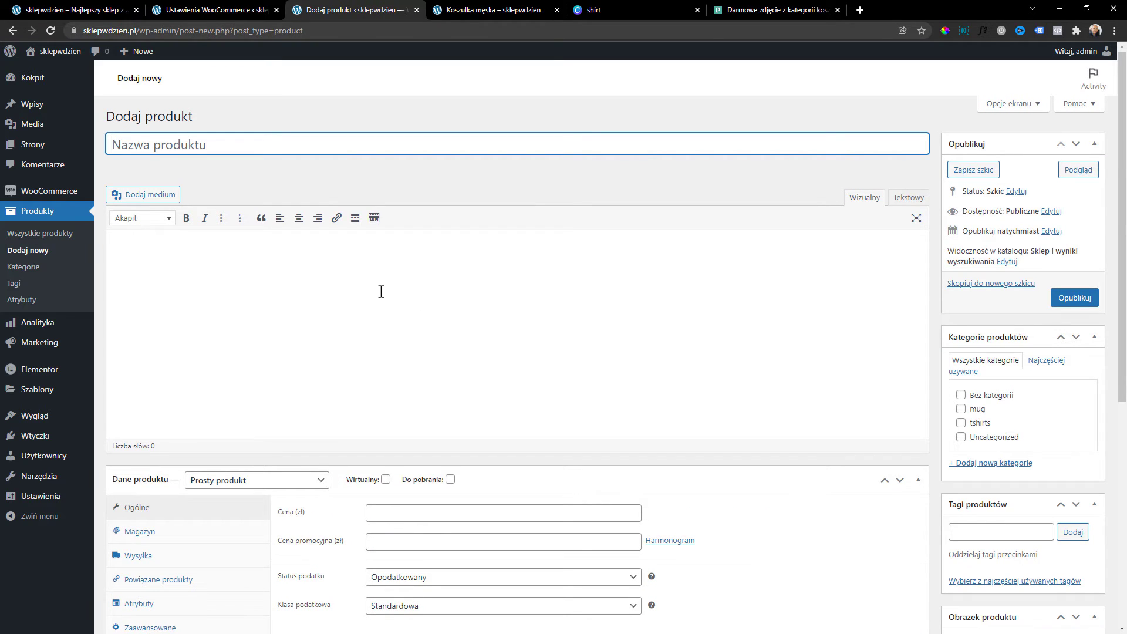
type("Ebook")
left_click(381, 292)
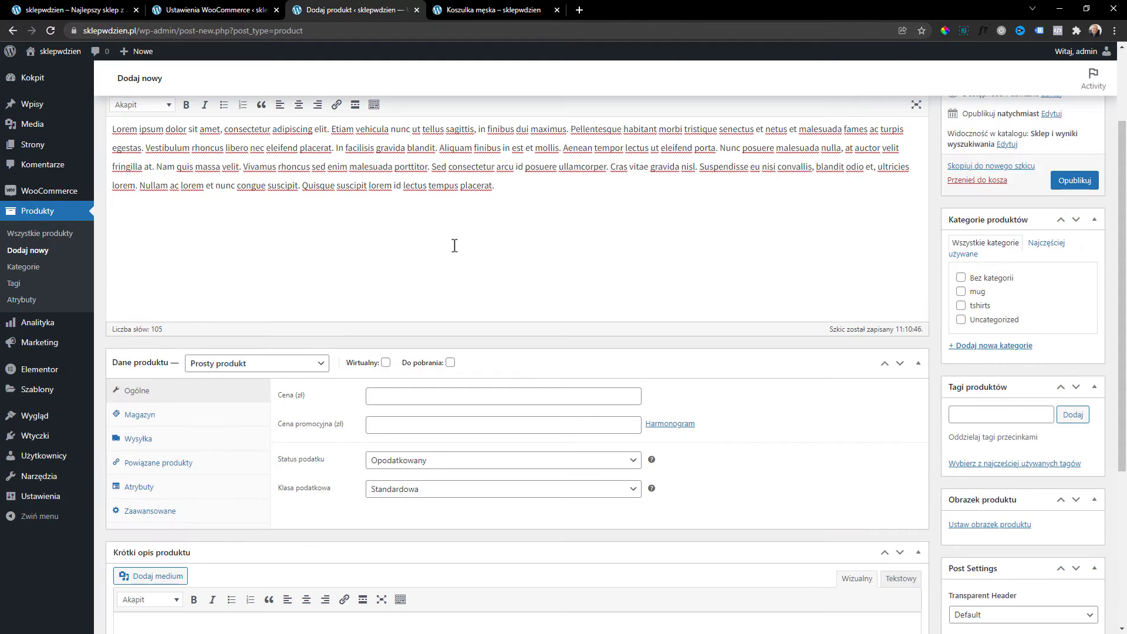
left_click(376, 403)
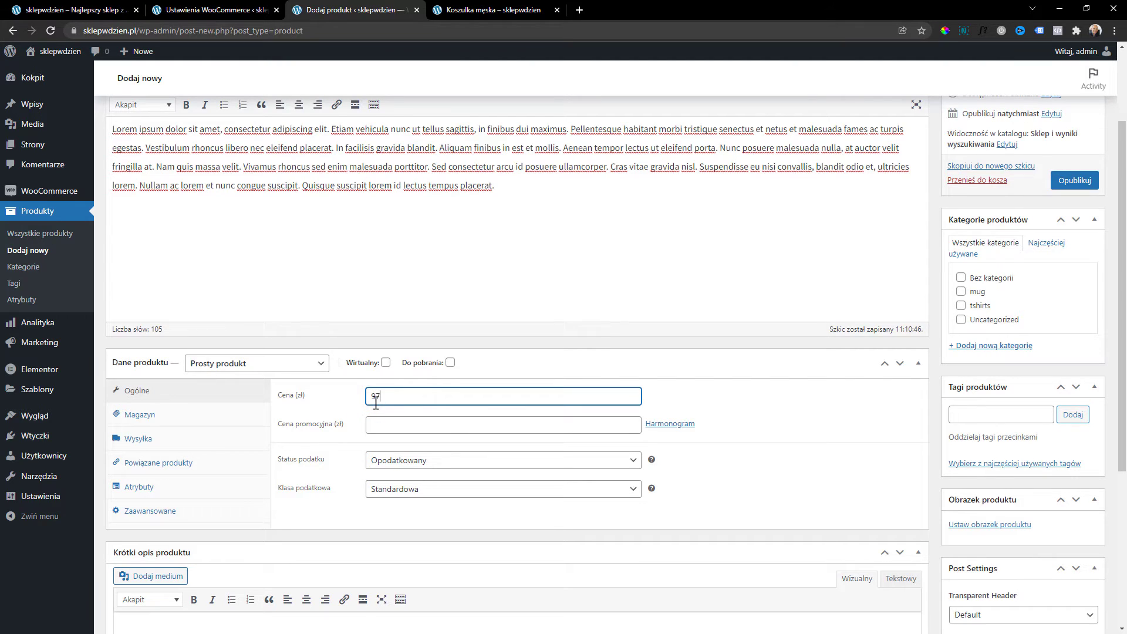
left_click(448, 427)
type("47")
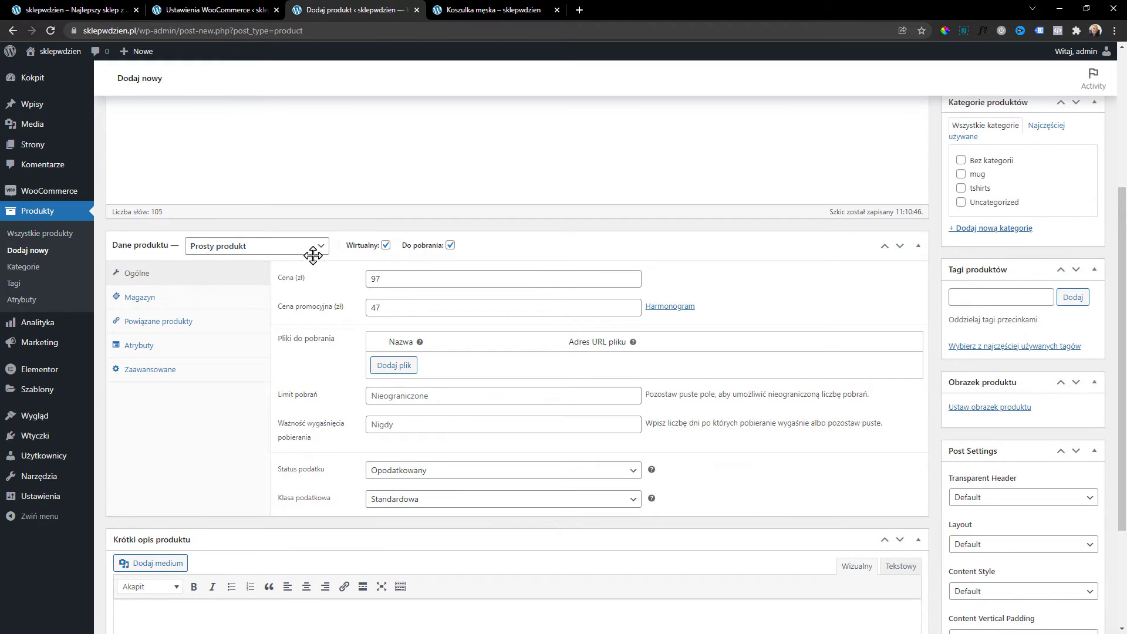
mouse_move(365, 249)
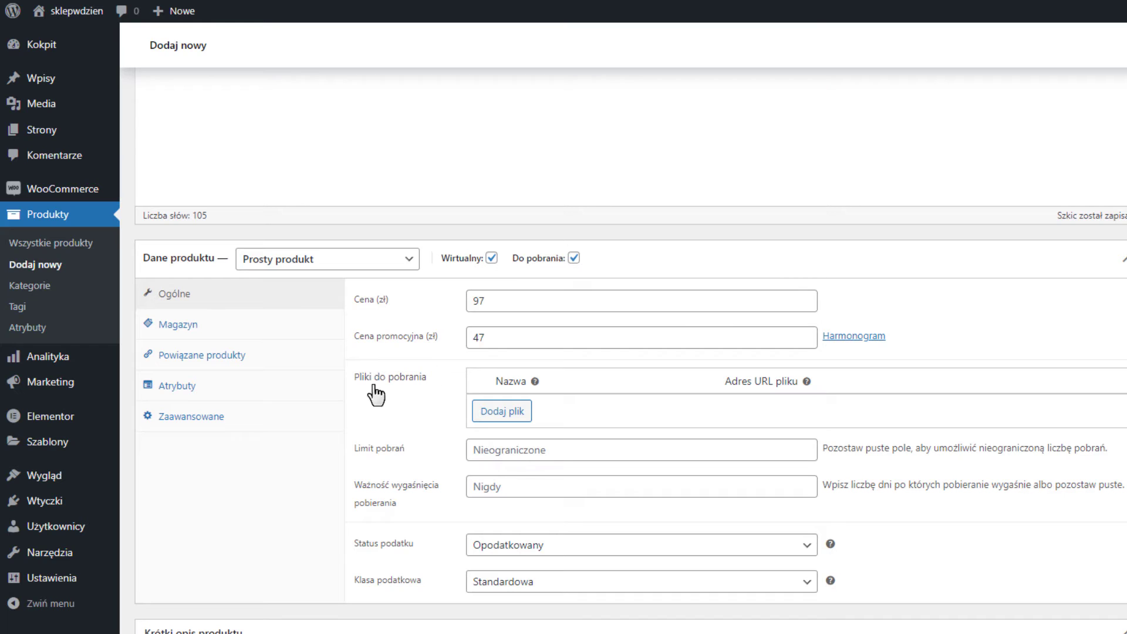
Add a first download file from the media library and name it 'Ebook'.
left_click(573, 258)
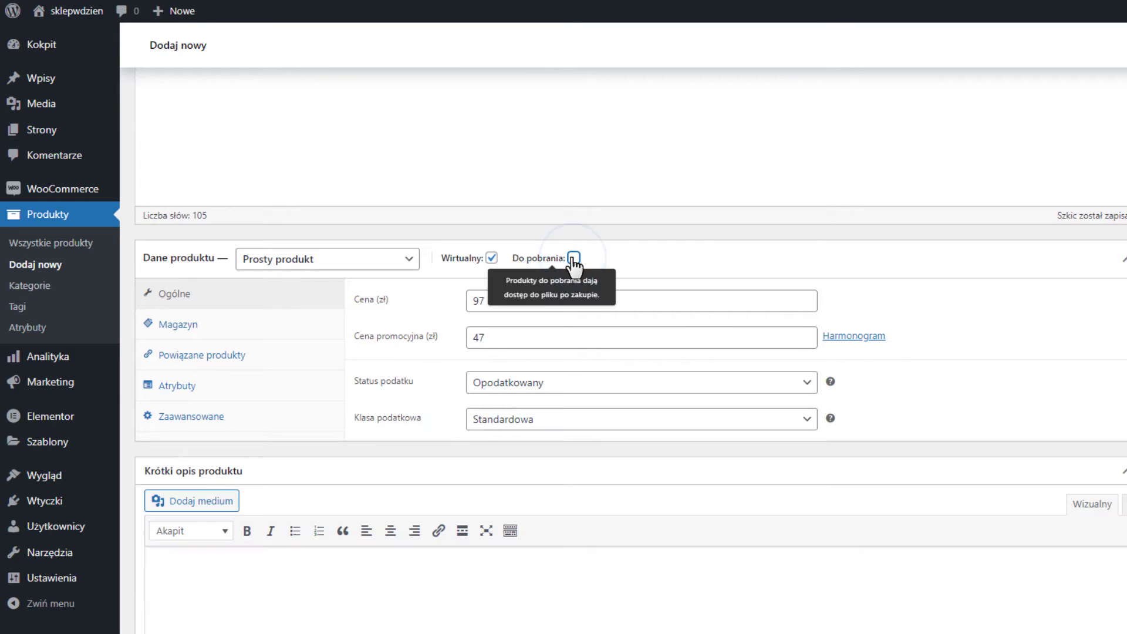
left_click(574, 257)
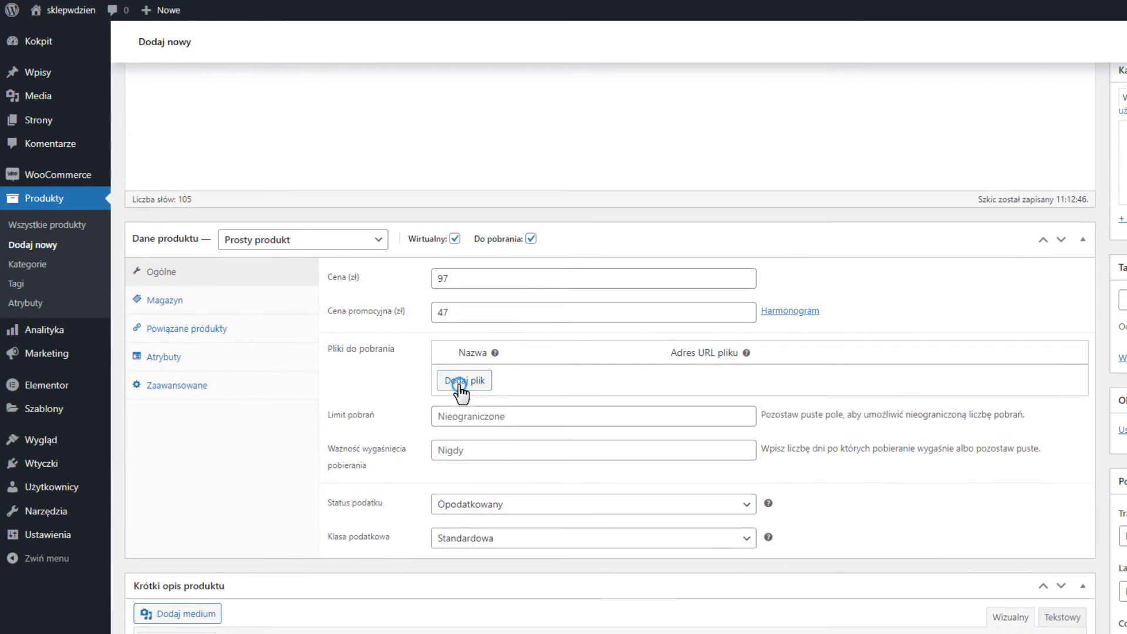
left_click(471, 393)
left_click(1024, 388)
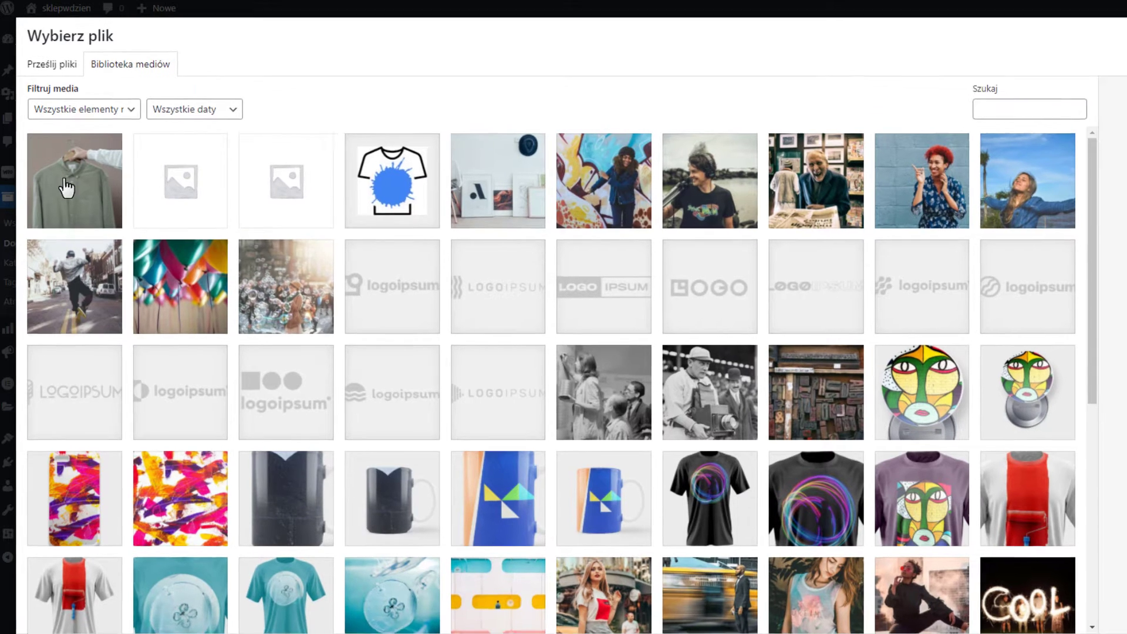
left_click(72, 189)
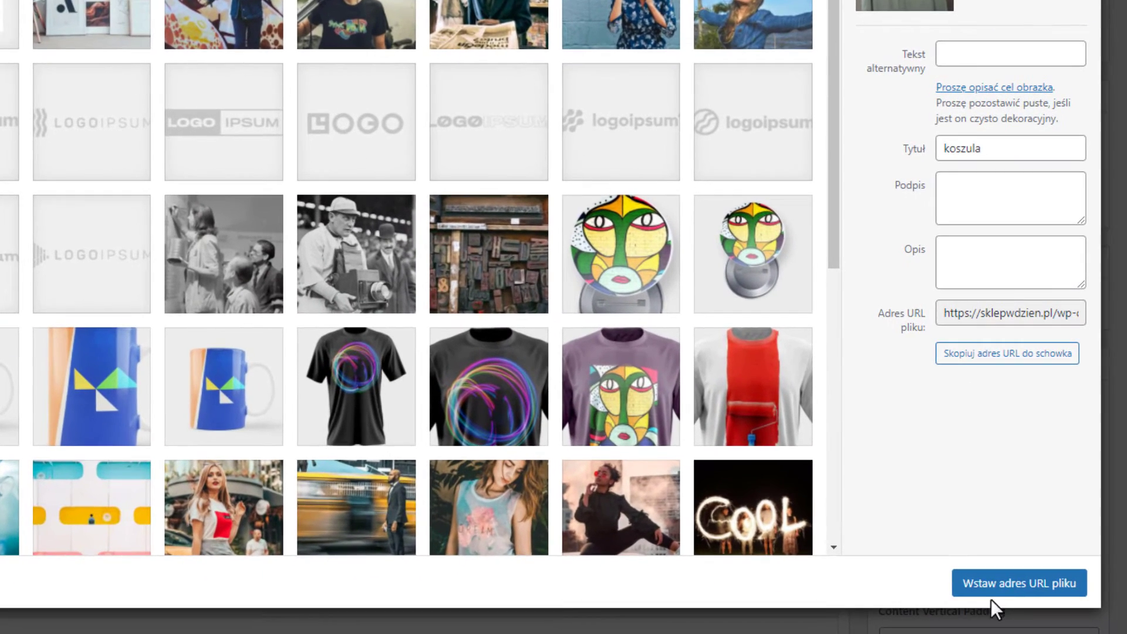
left_click(1006, 596)
left_click(538, 282)
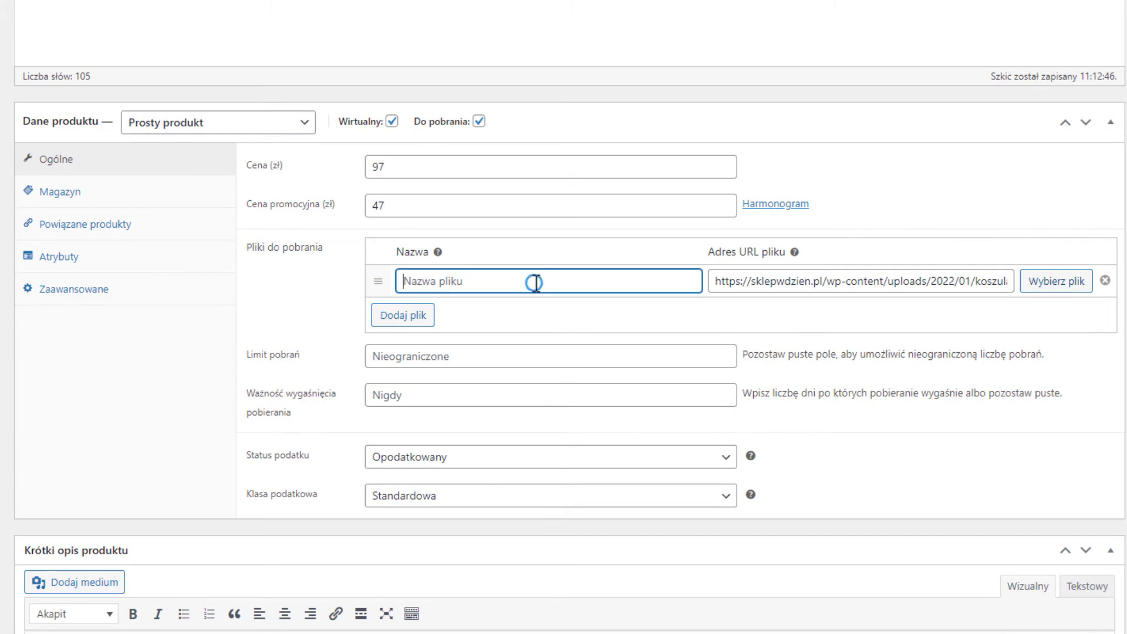
type("Ebook")
Add a second download file 'Ebook wersja PDF' and set download expiry to 300 days.
left_click(420, 318)
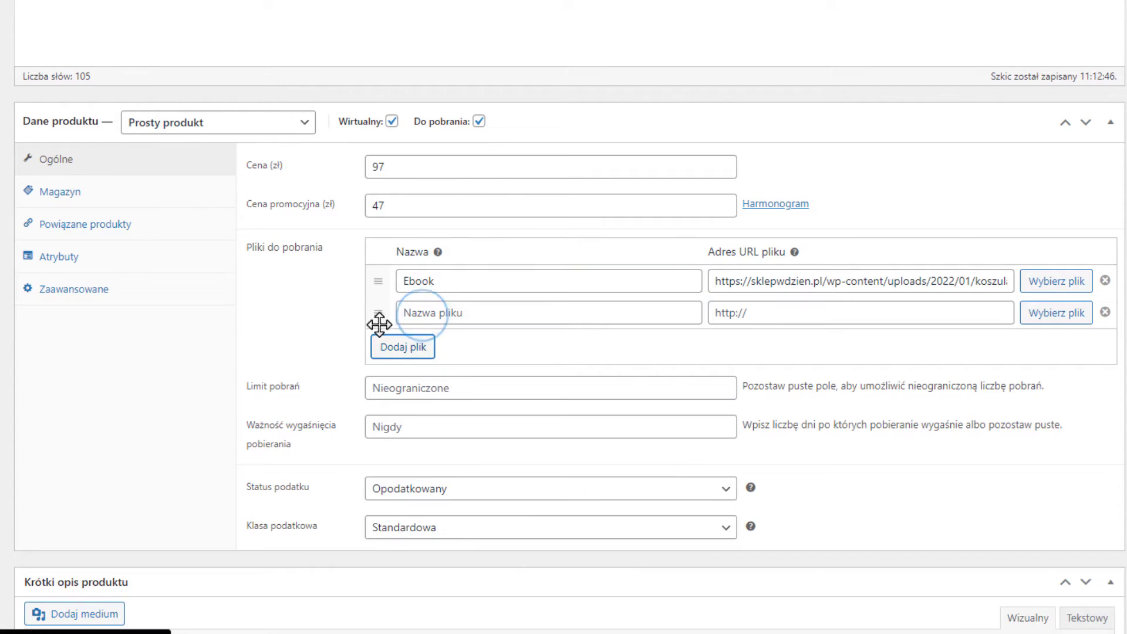
left_click(504, 309)
type("Ebook wersja PDF")
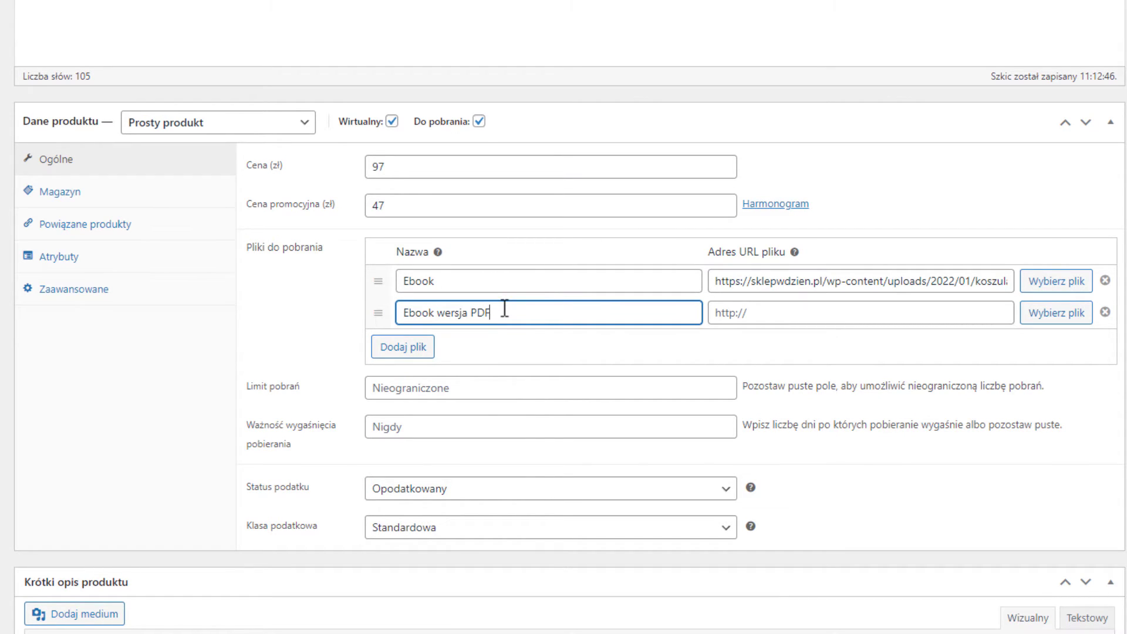
left_click(1057, 313)
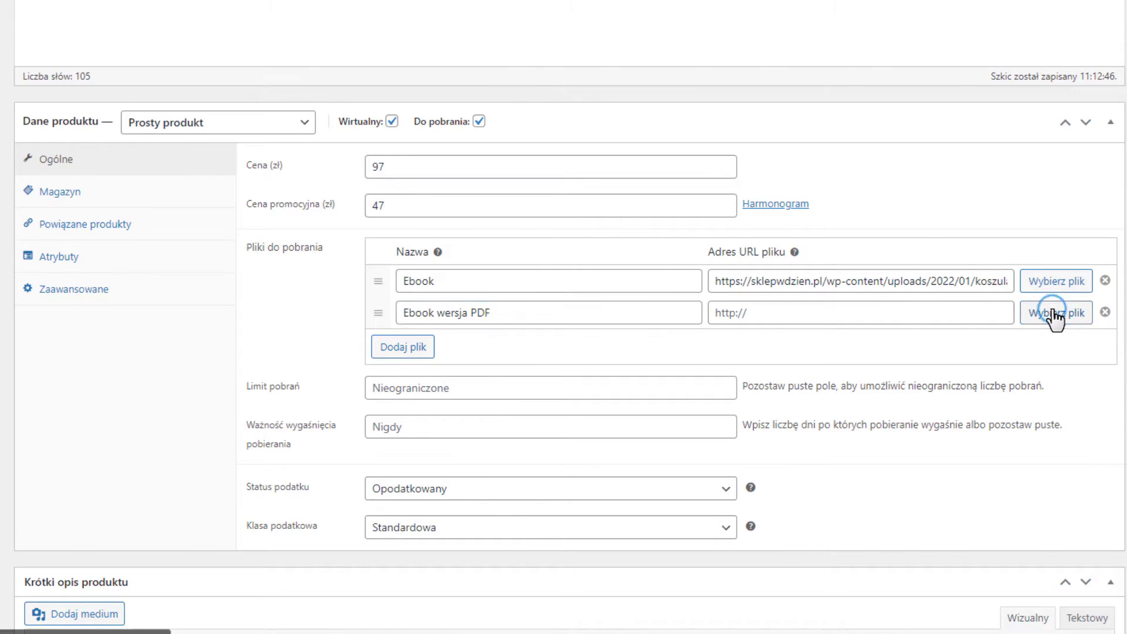
left_click(645, 288)
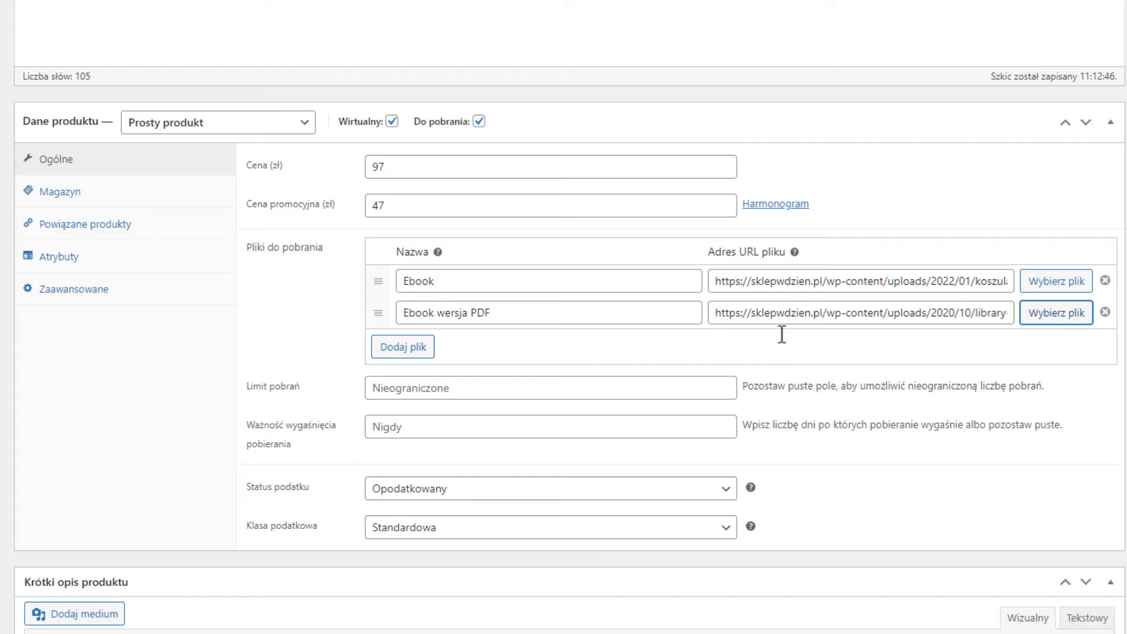
scroll(835, 313, "down", 1)
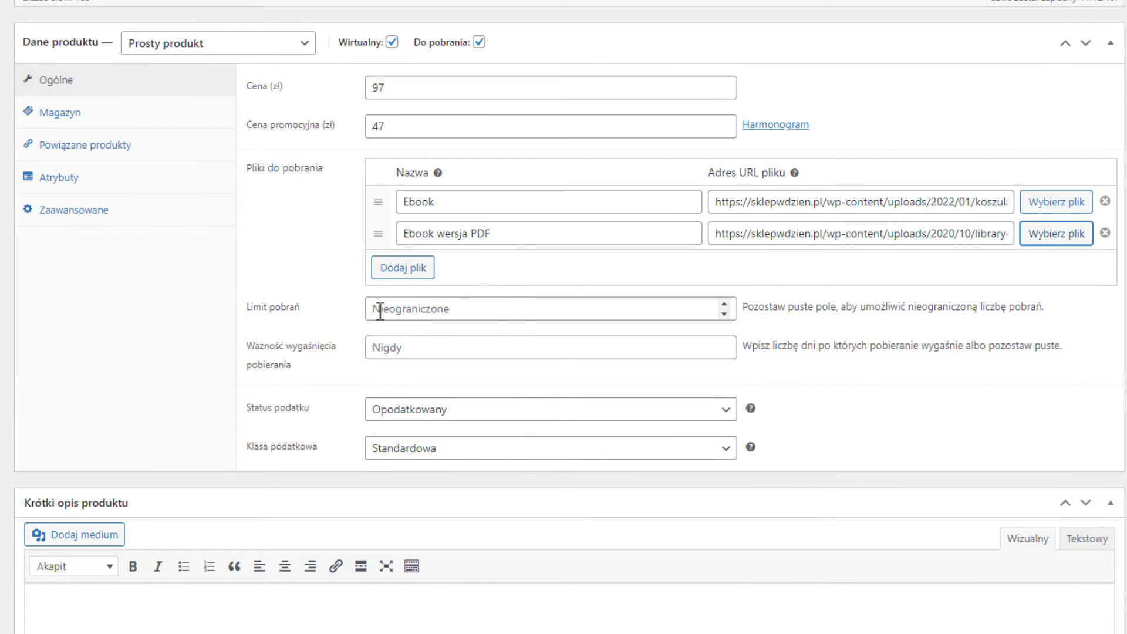
left_click(448, 347)
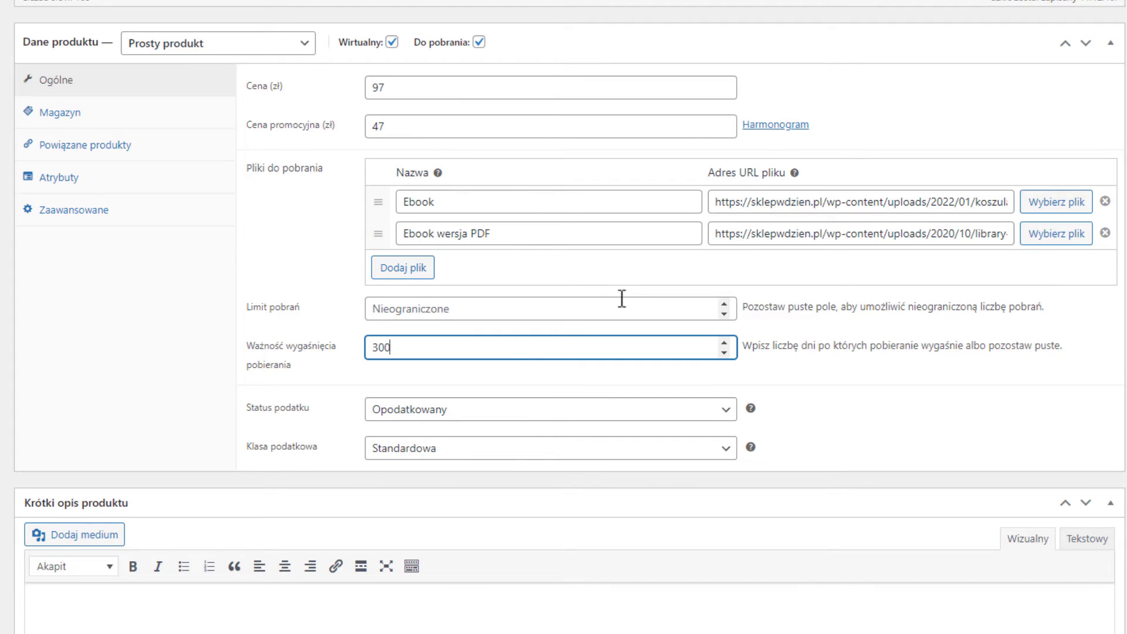
scroll(500, 380, "down", 2)
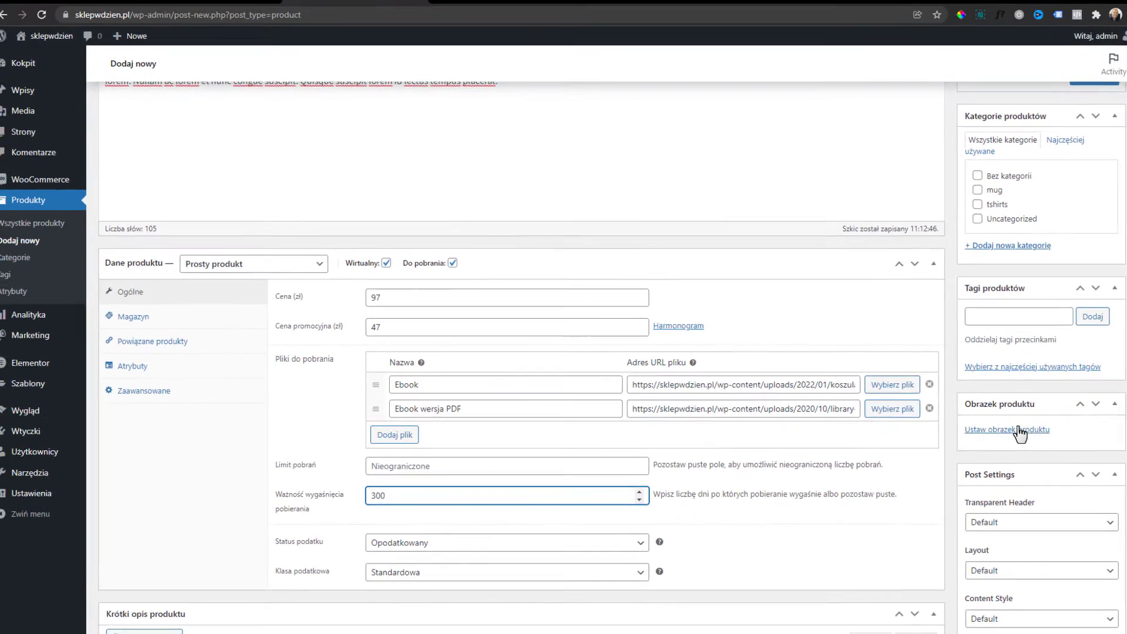
Set badge-01 as the Ebook product image.
left_click(949, 428)
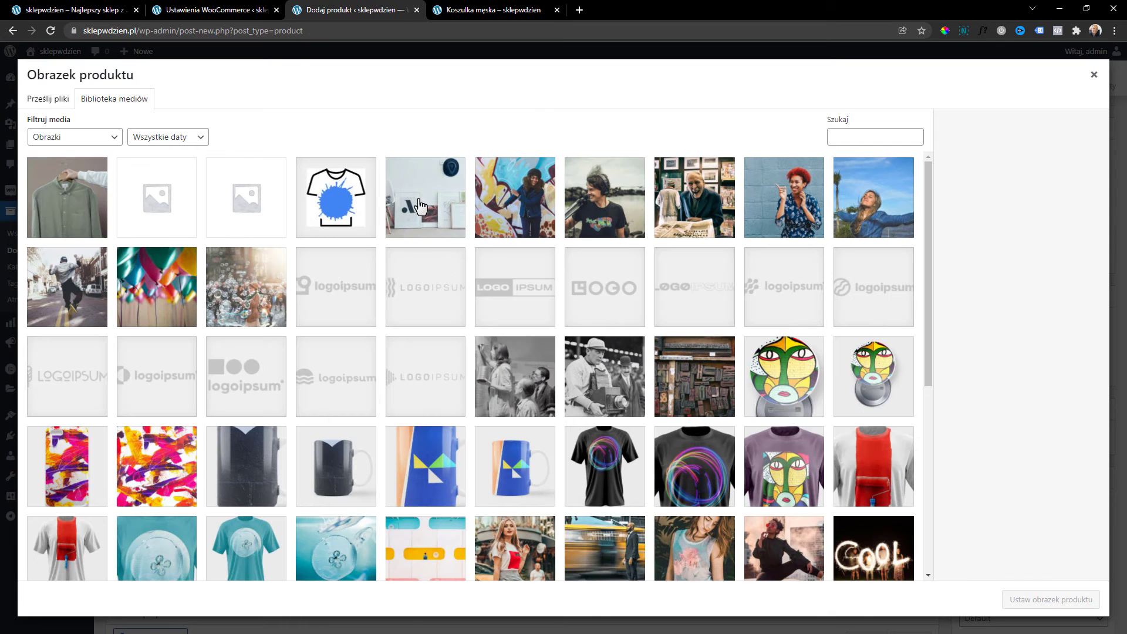
left_click(421, 206)
left_click(758, 373)
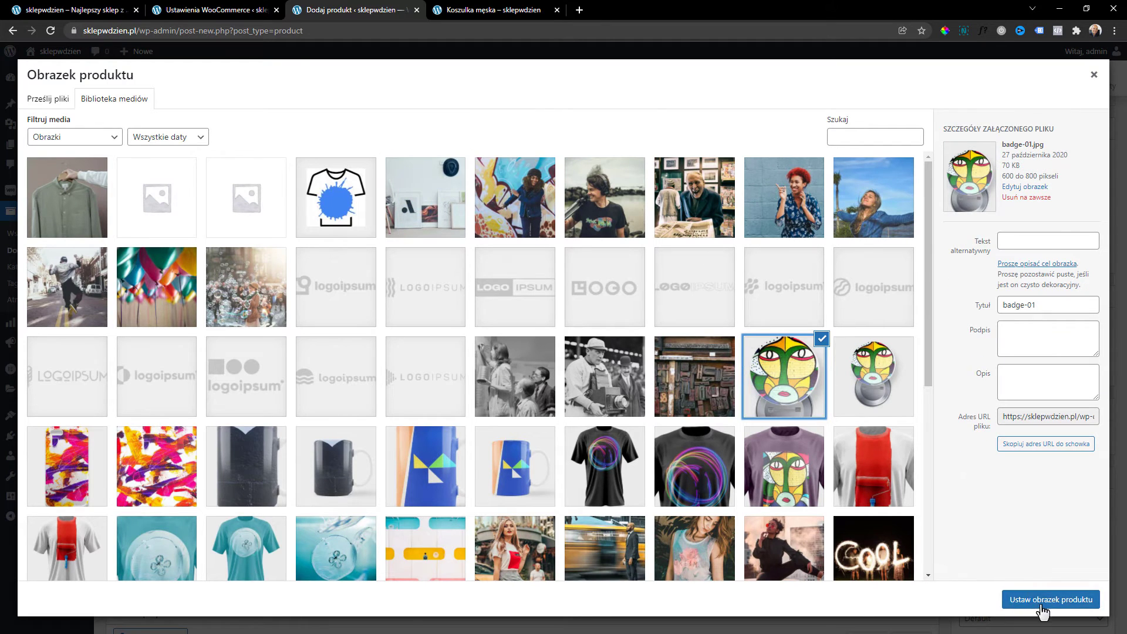
left_click(1042, 600)
Publish the Ebook product, preview it, then view the About WordPress page.
scroll(765, 485, "up", 4)
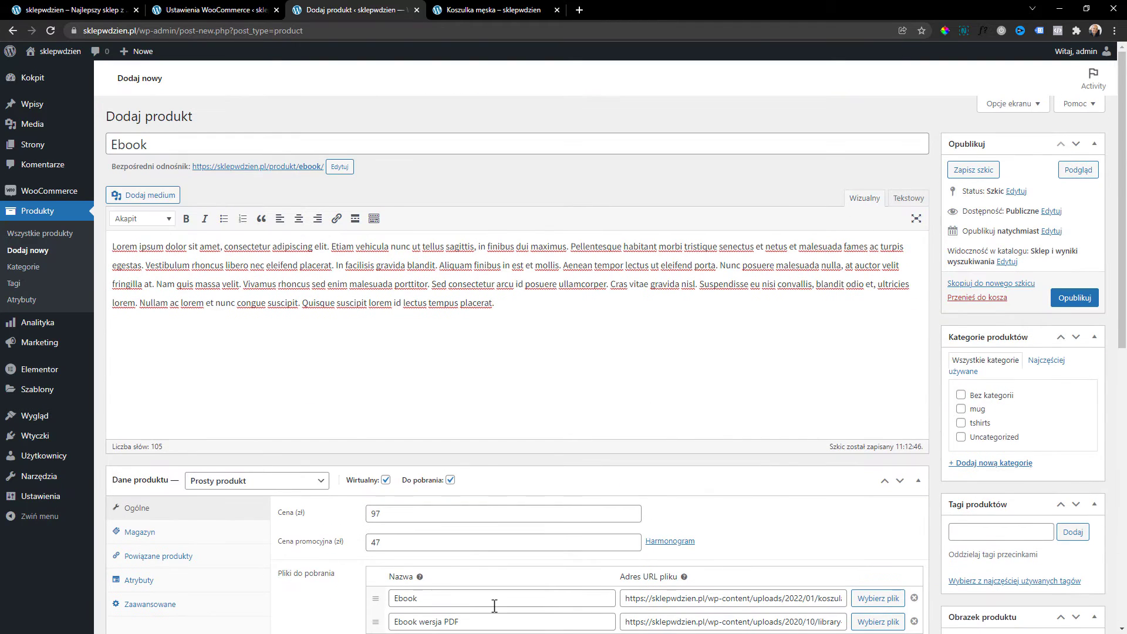
left_click(1065, 302)
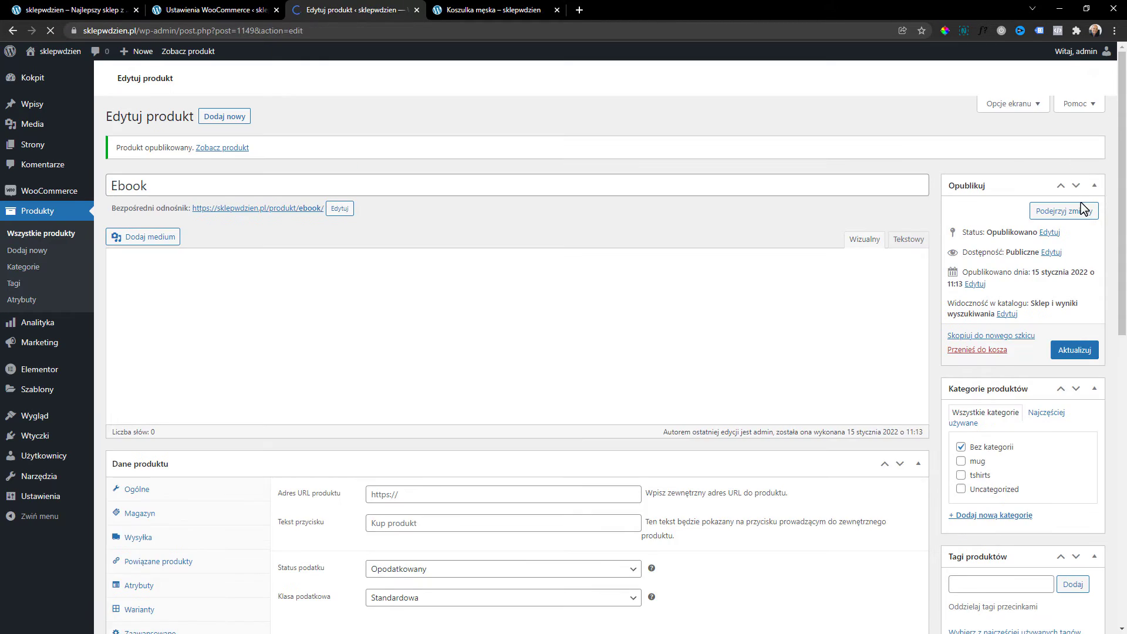
left_click(1078, 210)
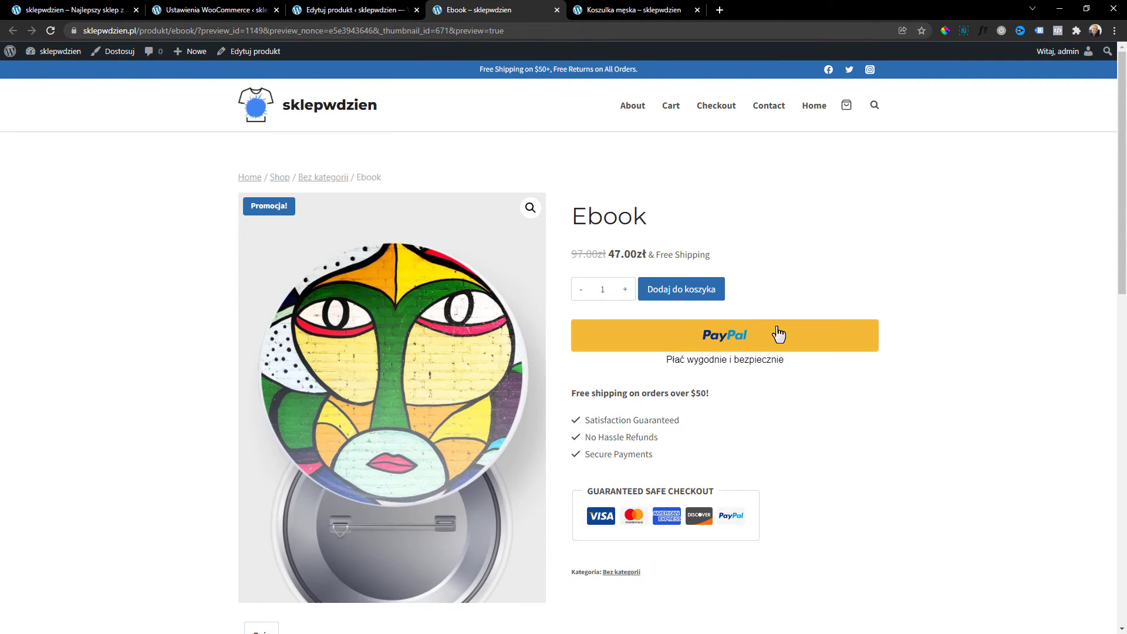
scroll(345, 380, "down", 9)
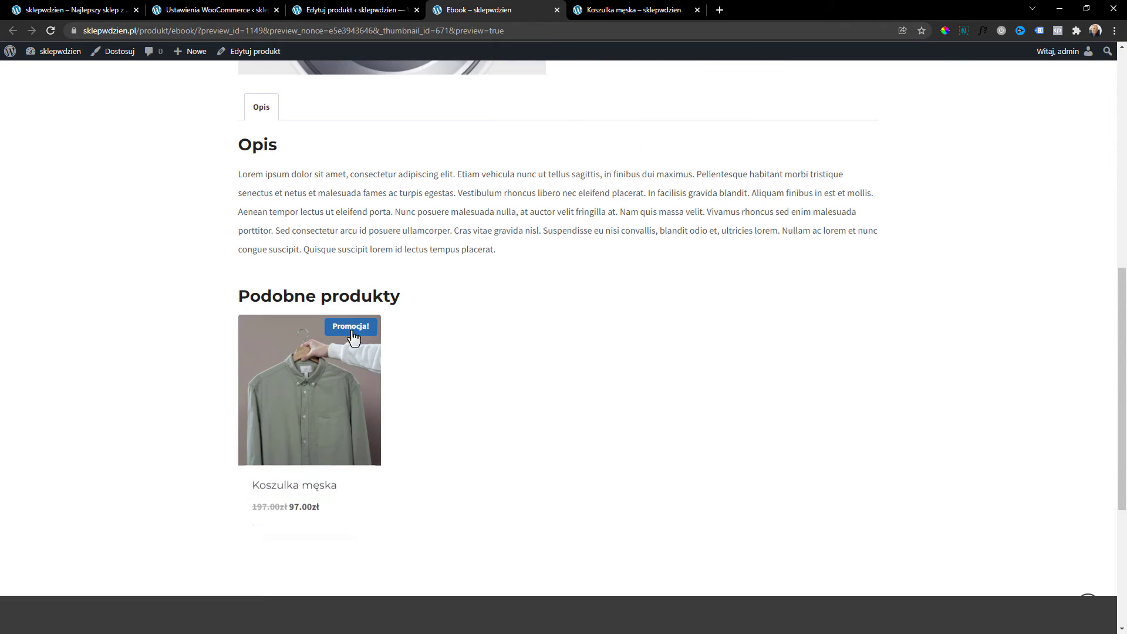
scroll(677, 453, "up", 9)
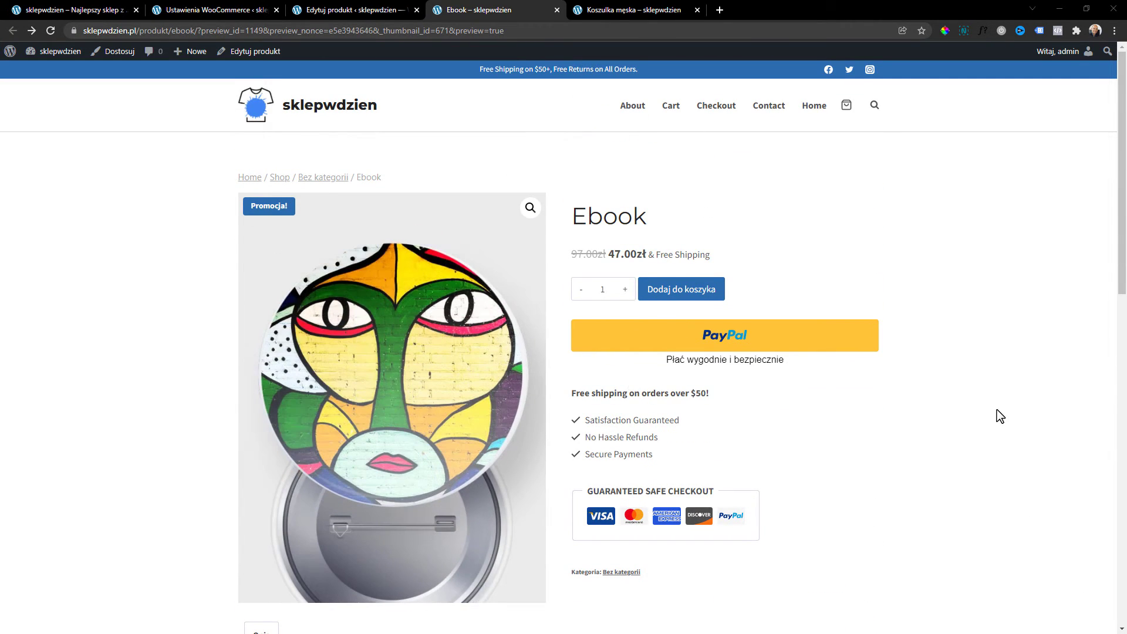
mouse_move(10, 51)
left_click(35, 69)
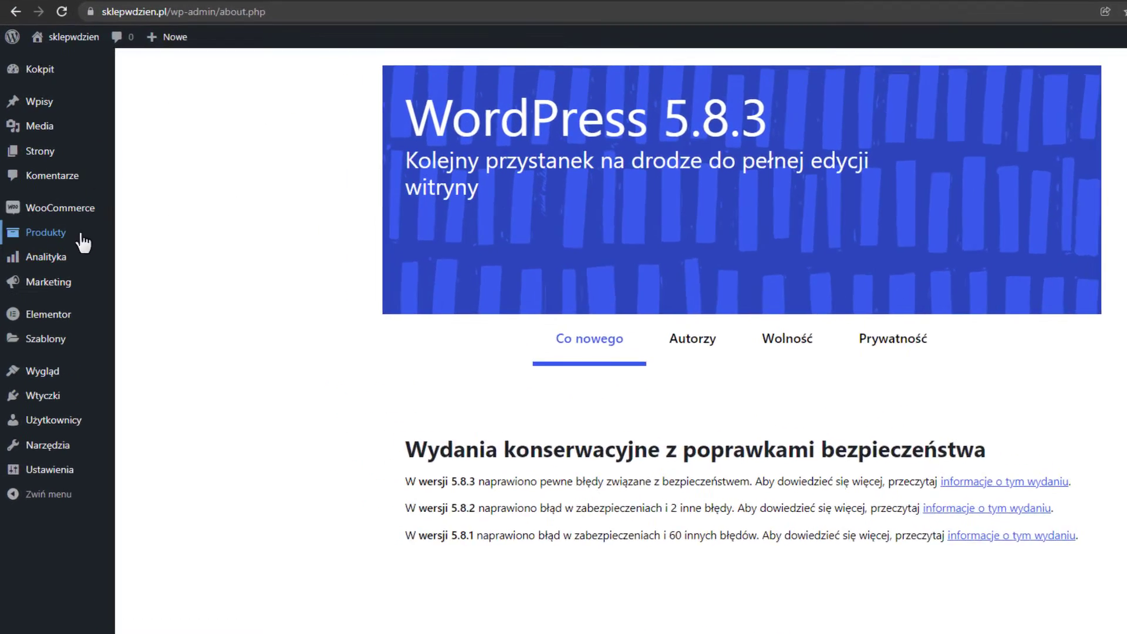
Add a new product category named Ebooki.
mouse_move(37, 211)
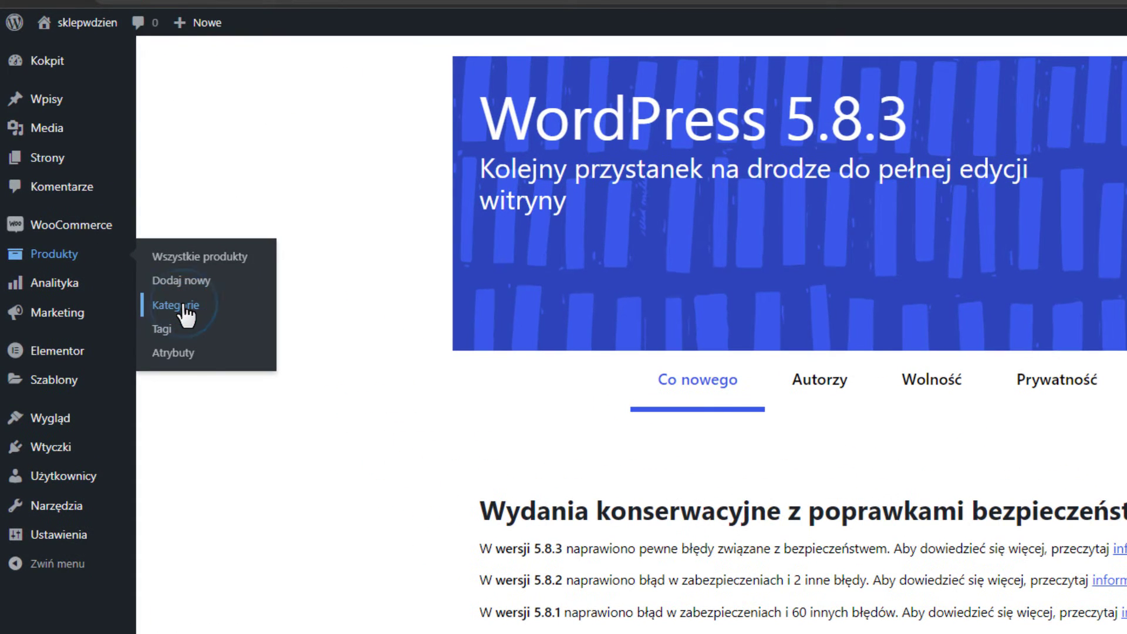
left_click(183, 306)
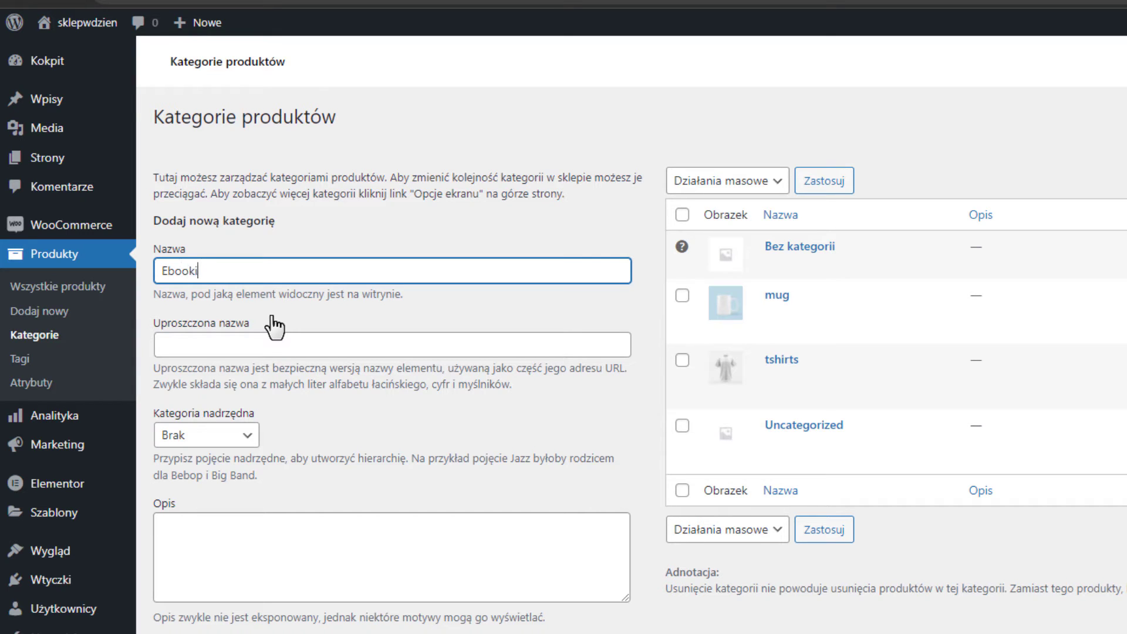
scroll(395, 254, "down", 3)
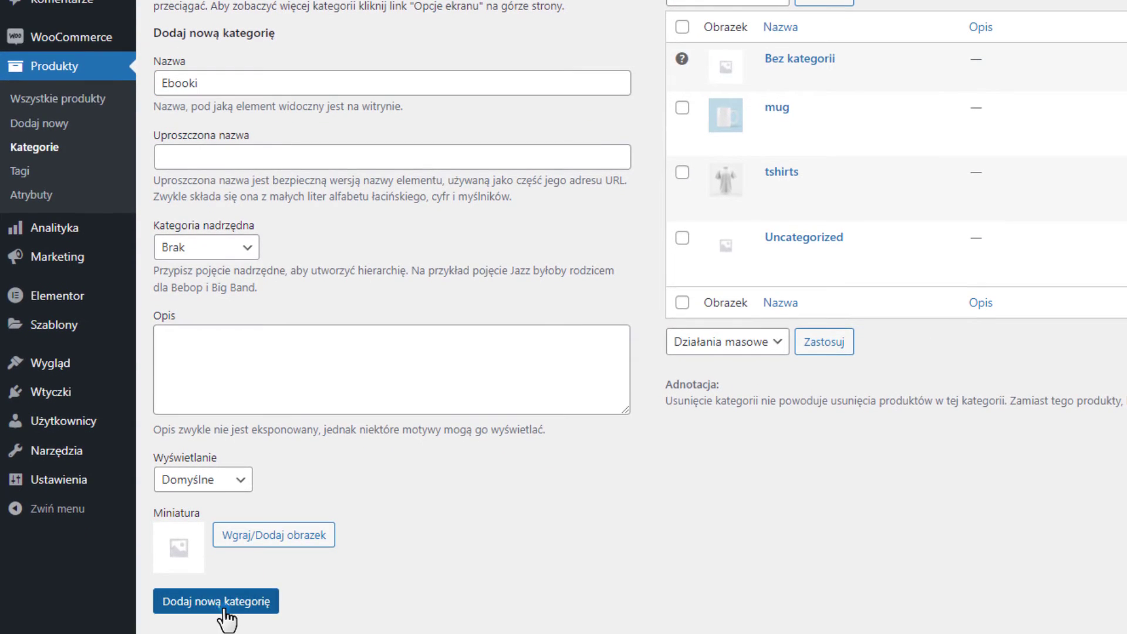
left_click(226, 610)
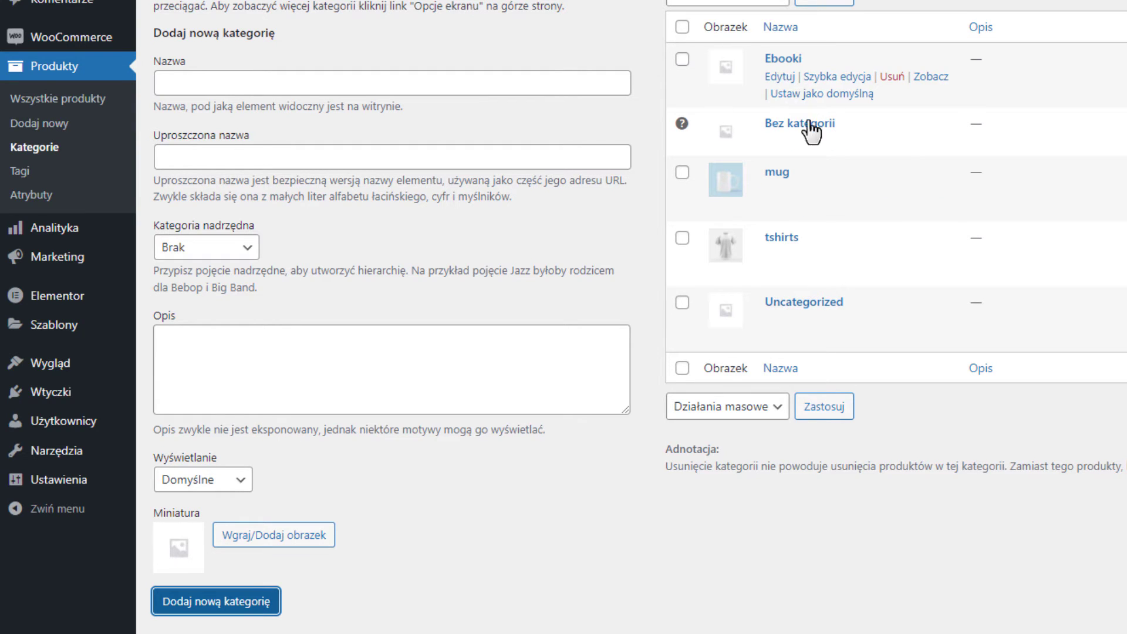
Bulk-delete the mug, tshirts and Uncategorized categories, then list all products.
left_click(682, 303)
left_click(681, 238)
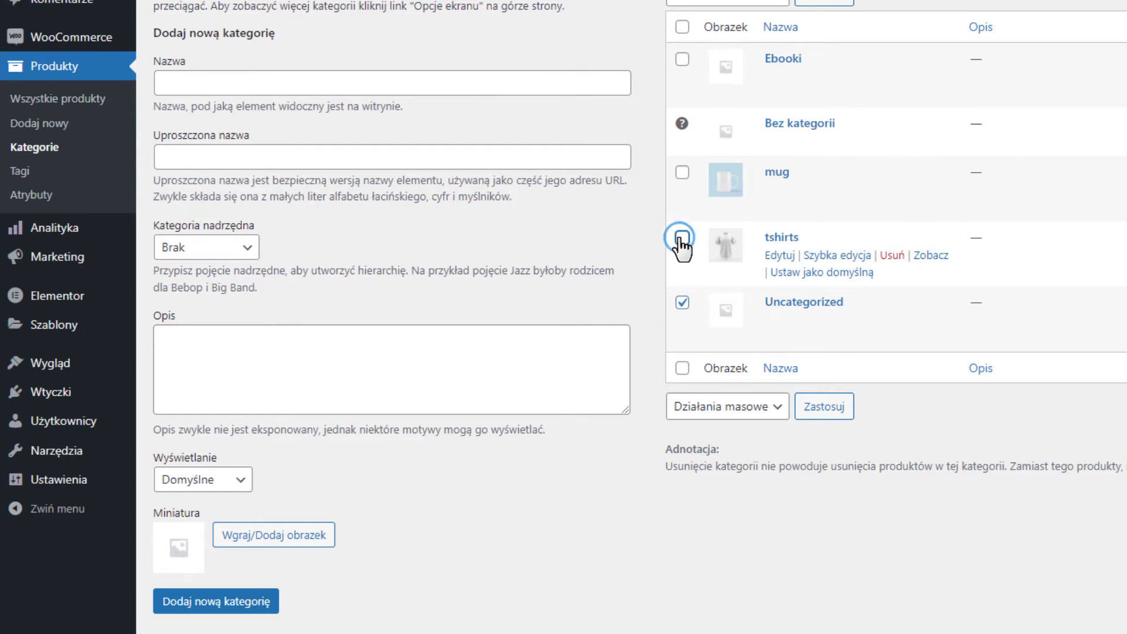
left_click(682, 172)
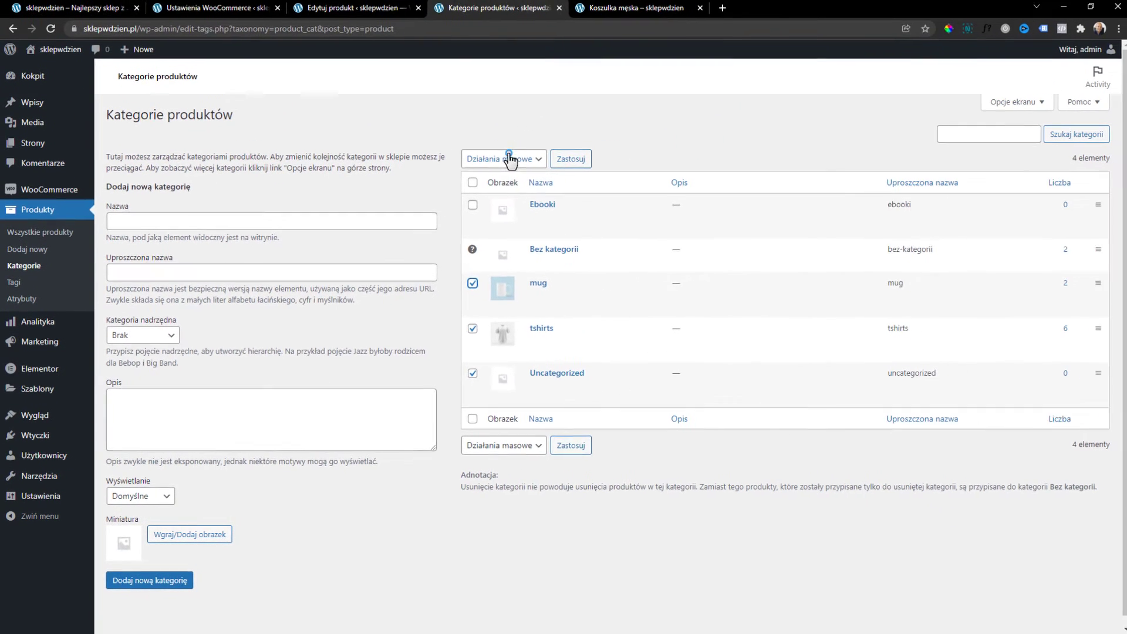
left_click(507, 156)
left_click(478, 188)
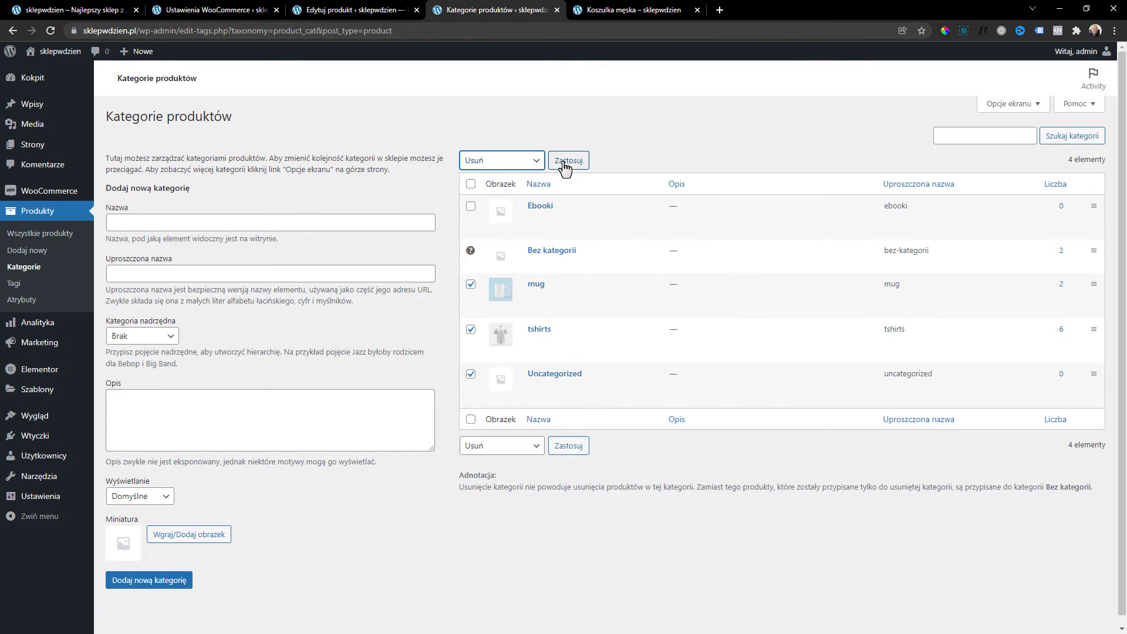
left_click(567, 161)
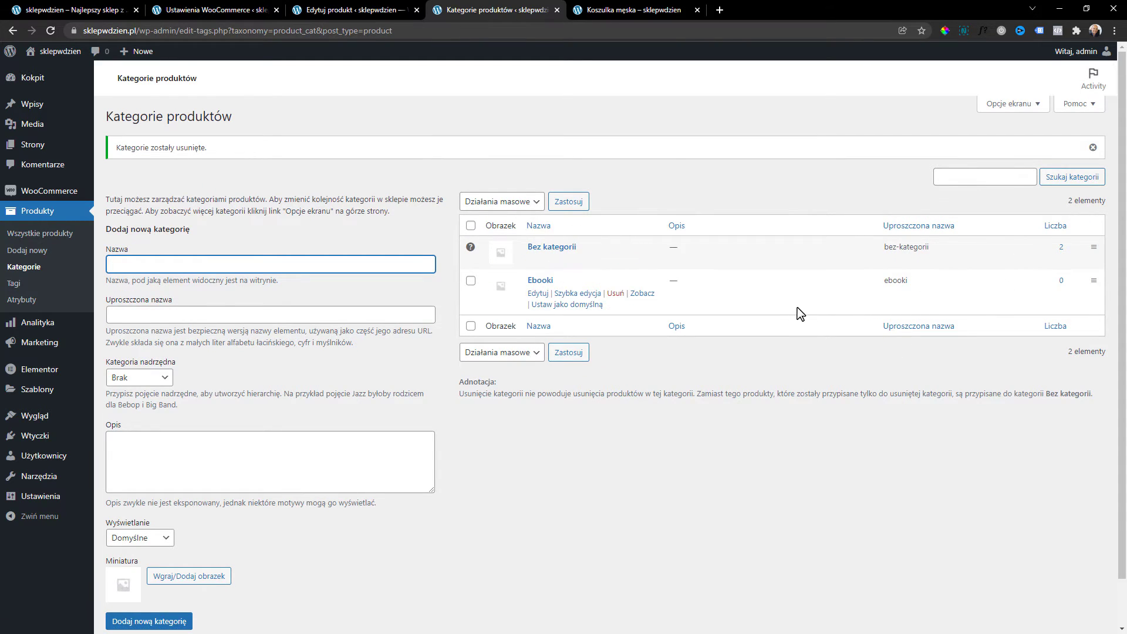
left_click(51, 235)
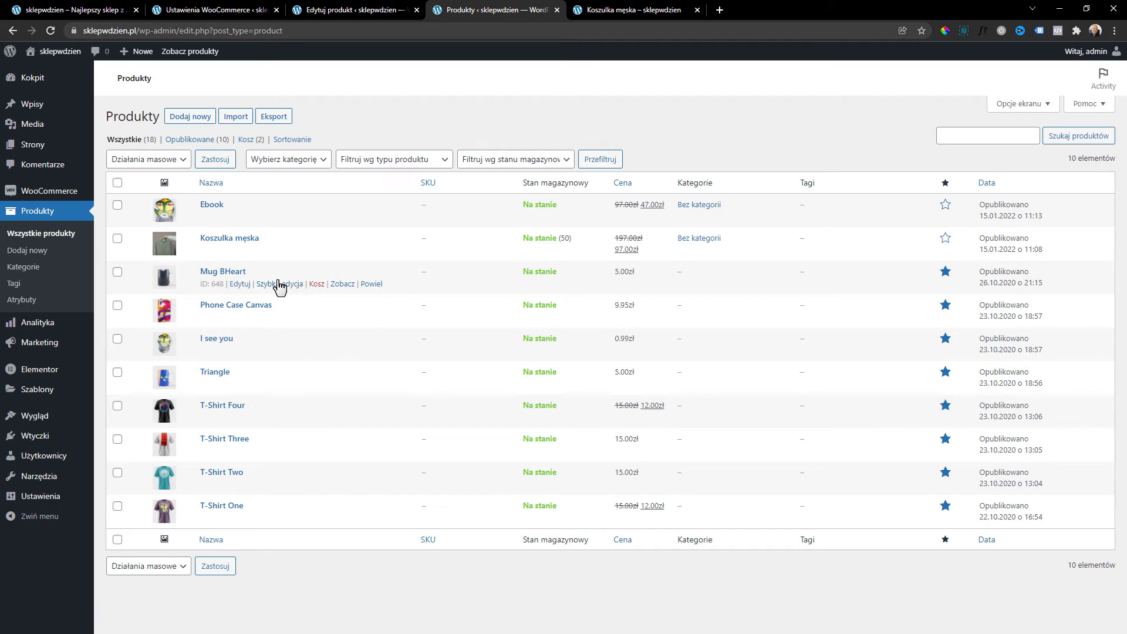
Quick-edit Mug BHeart to assign it the Ebooki category.
left_click(279, 284)
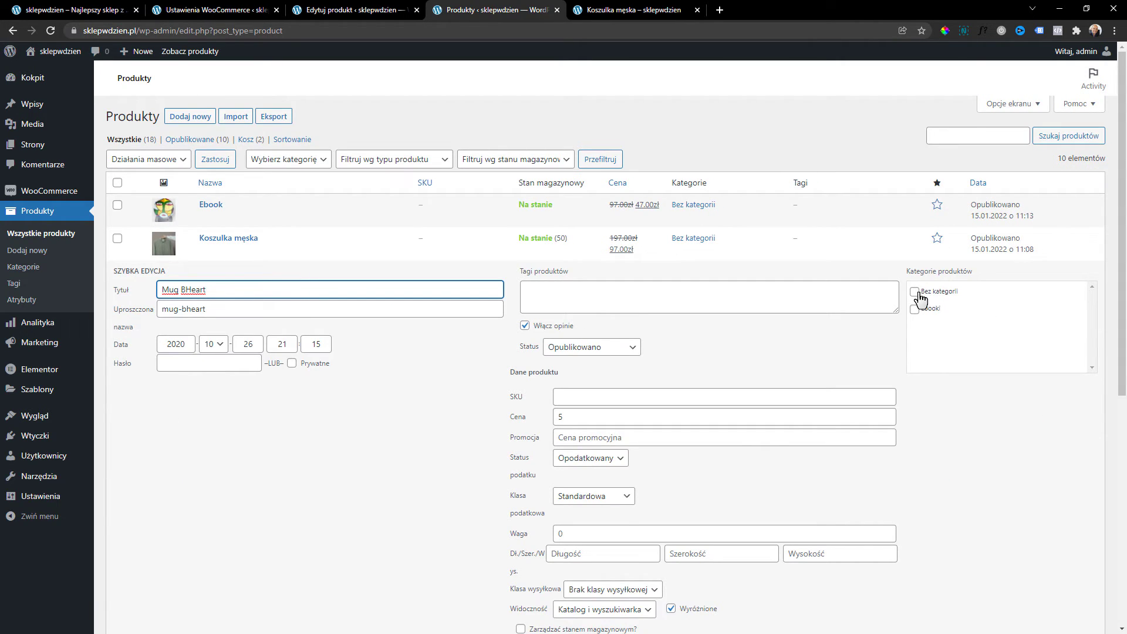
left_click(915, 311)
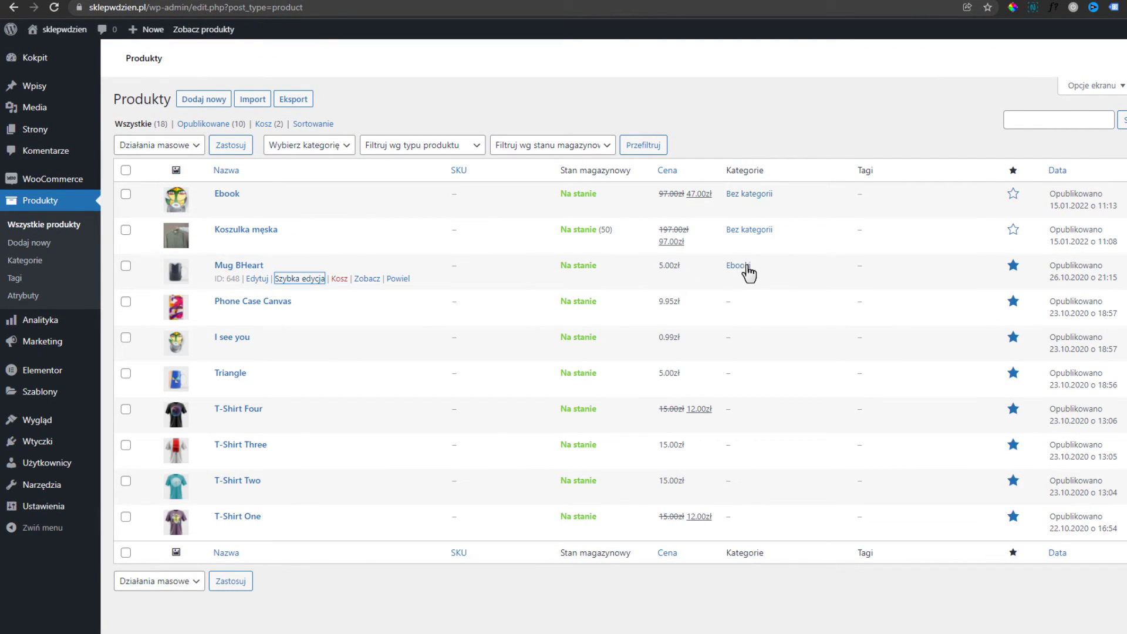
double_click(754, 269)
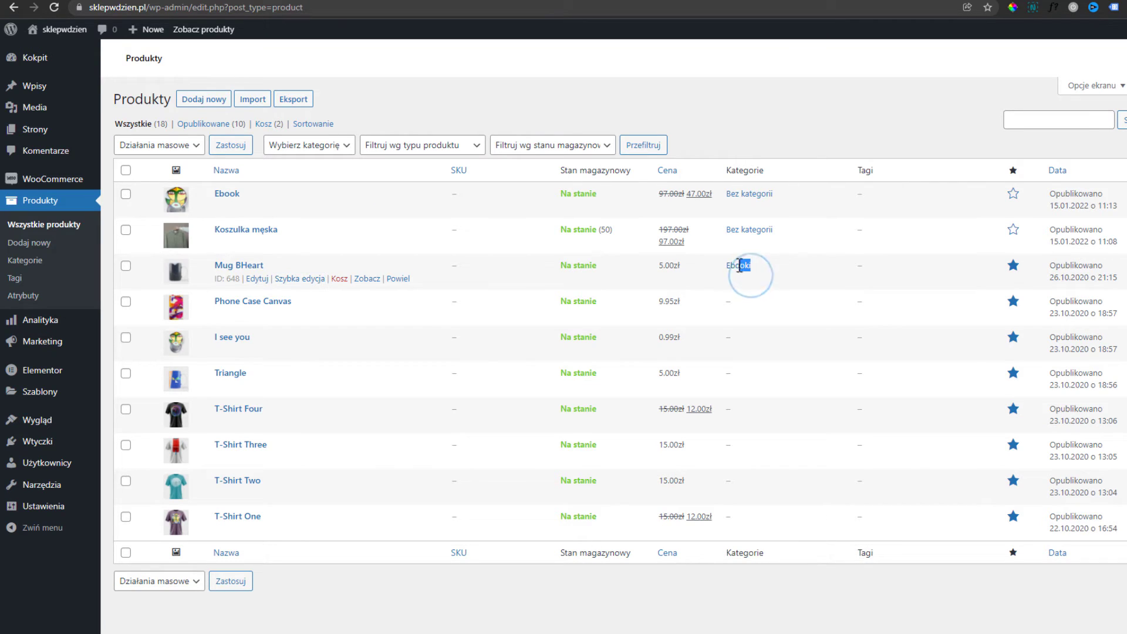
left_click(784, 267)
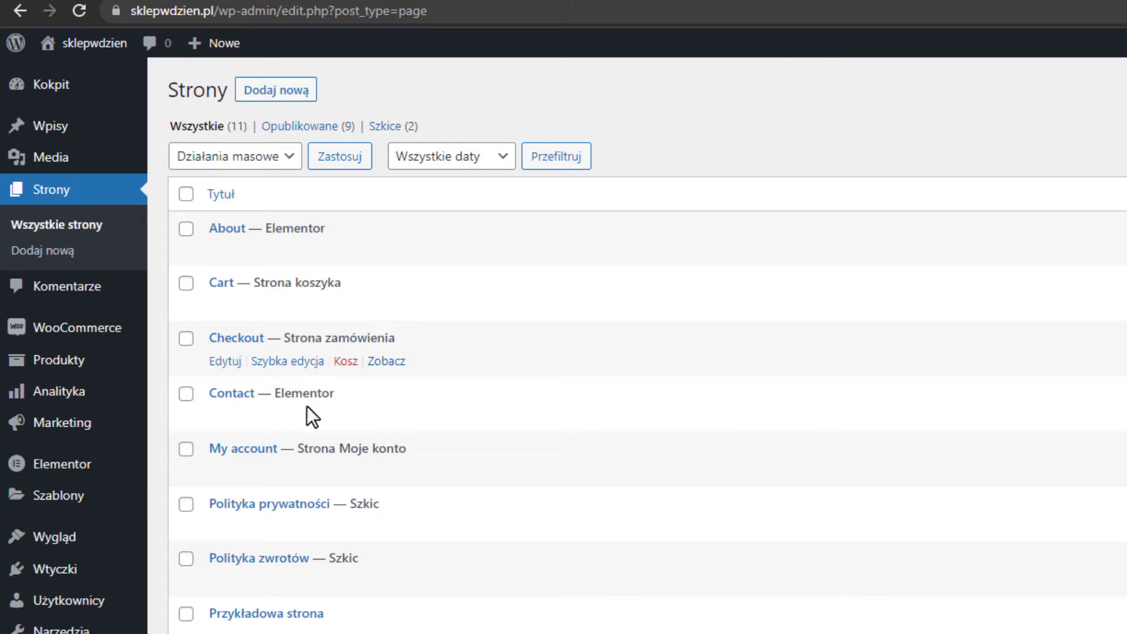
Open Wygląd > Dostosuj to load the Kadence Customizer for sklepwdzien.
mouse_move(22, 565)
mouse_move(35, 543)
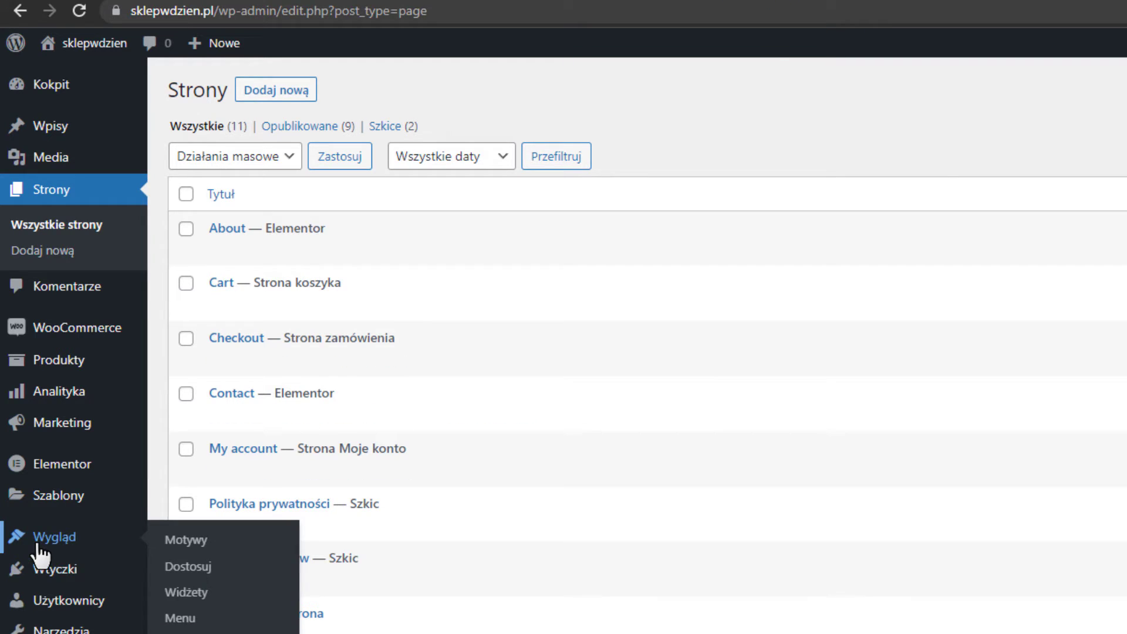
left_click(195, 581)
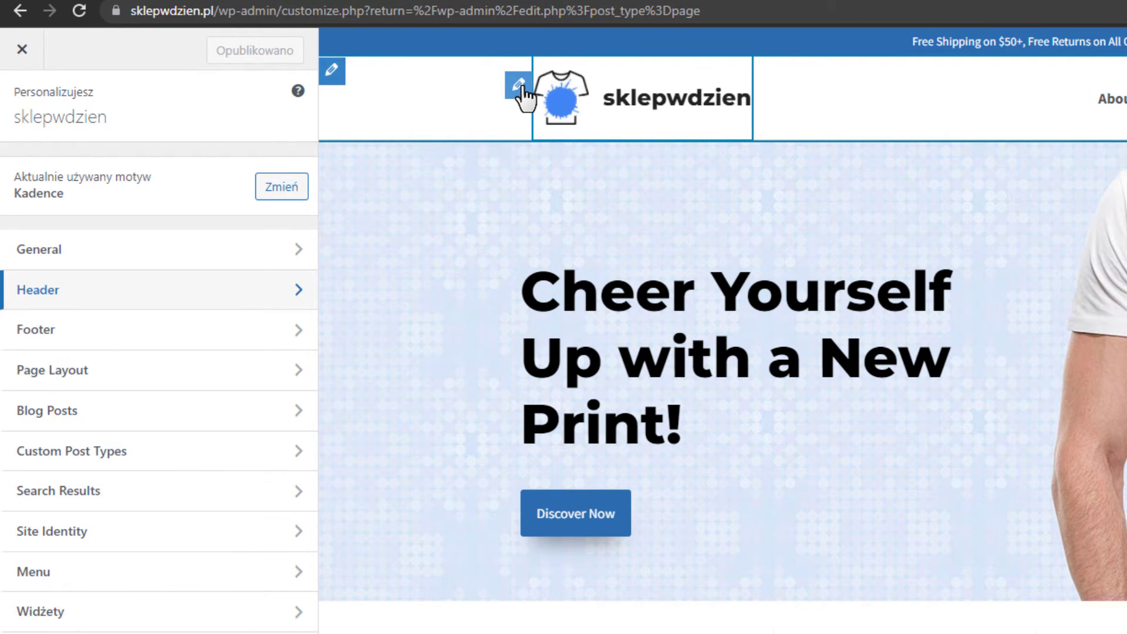
Upload 3-1.png as the new site logo and skip cropping.
left_click(519, 86)
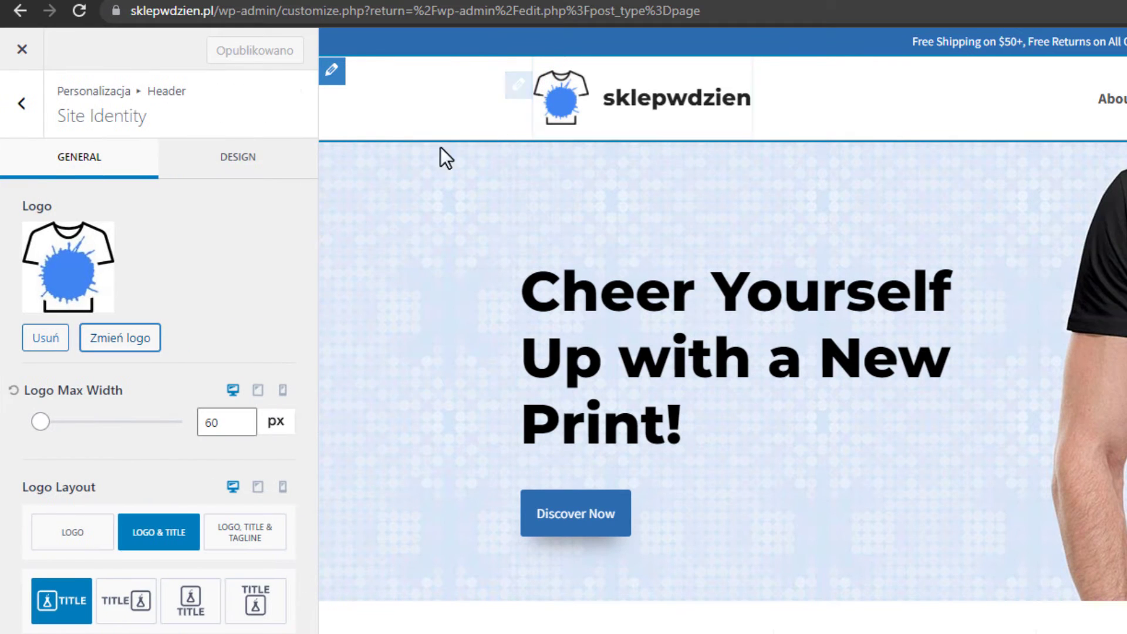
left_click(118, 341)
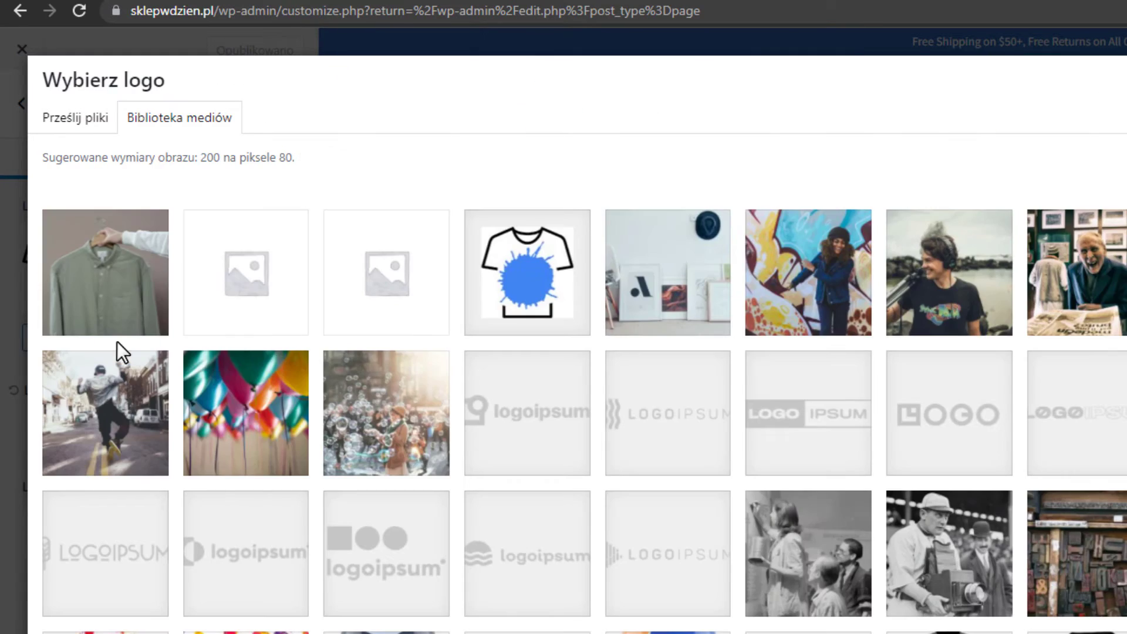
left_click(82, 118)
left_click(911, 458)
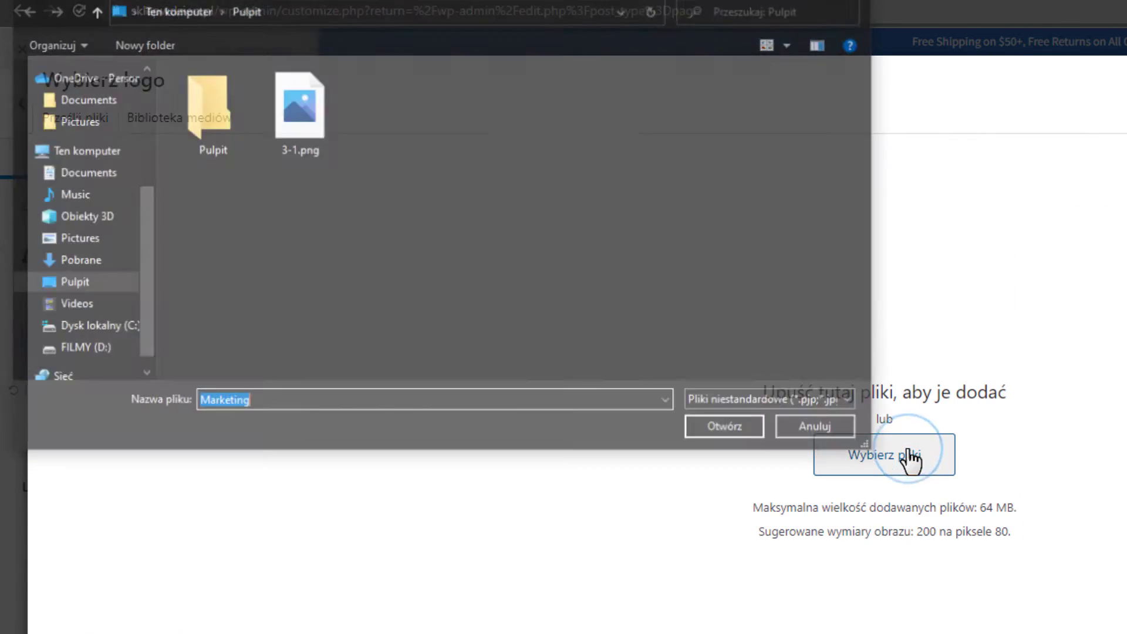
double_click(299, 110)
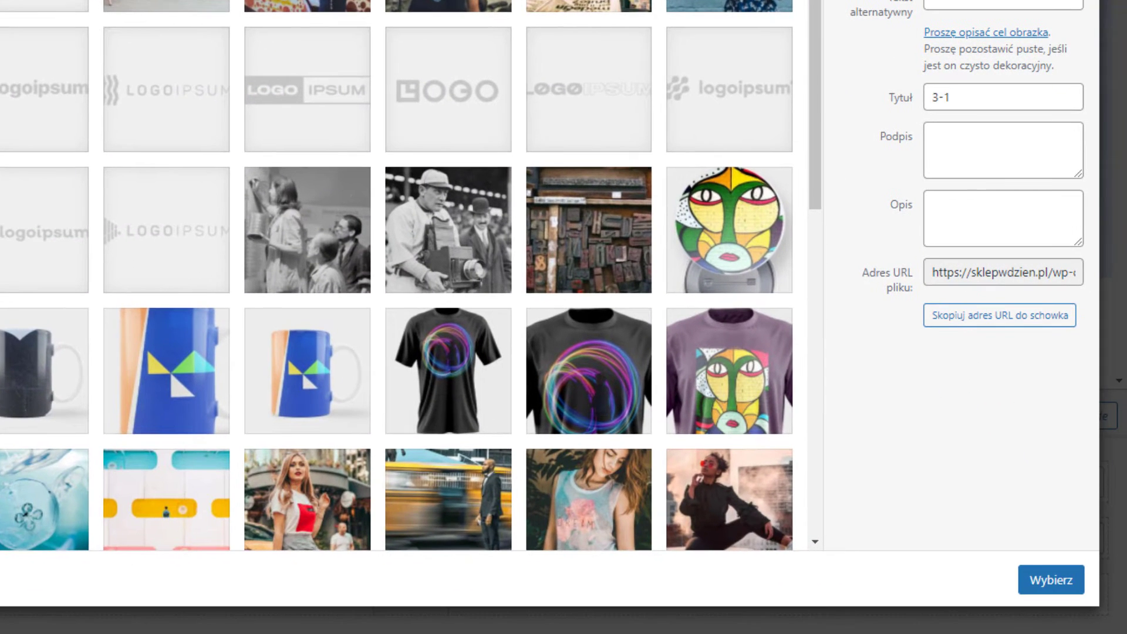
left_click(1055, 584)
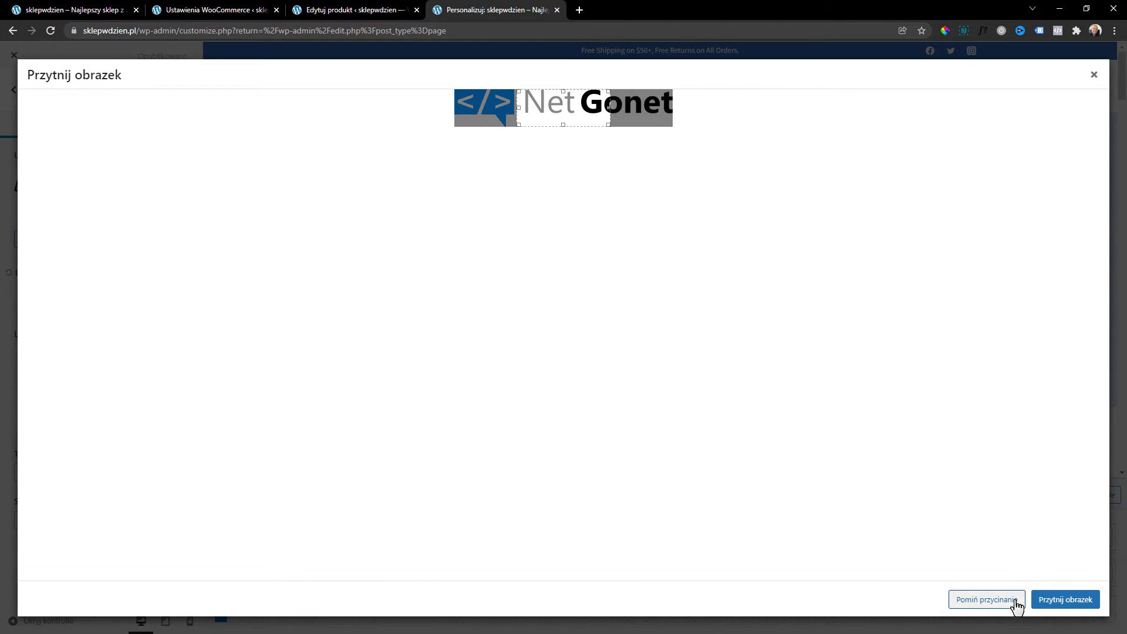
left_click(989, 601)
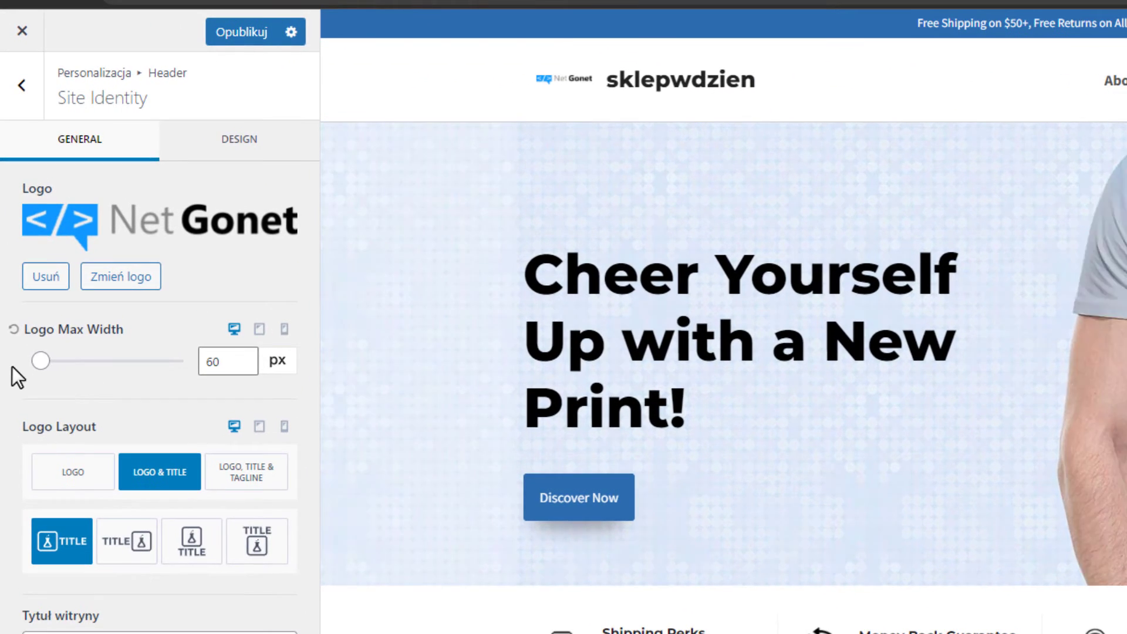
Set logo max width to 199 px desktop, 133 px mobile and 161 px tablet.
left_click_drag(40, 361, 67, 364)
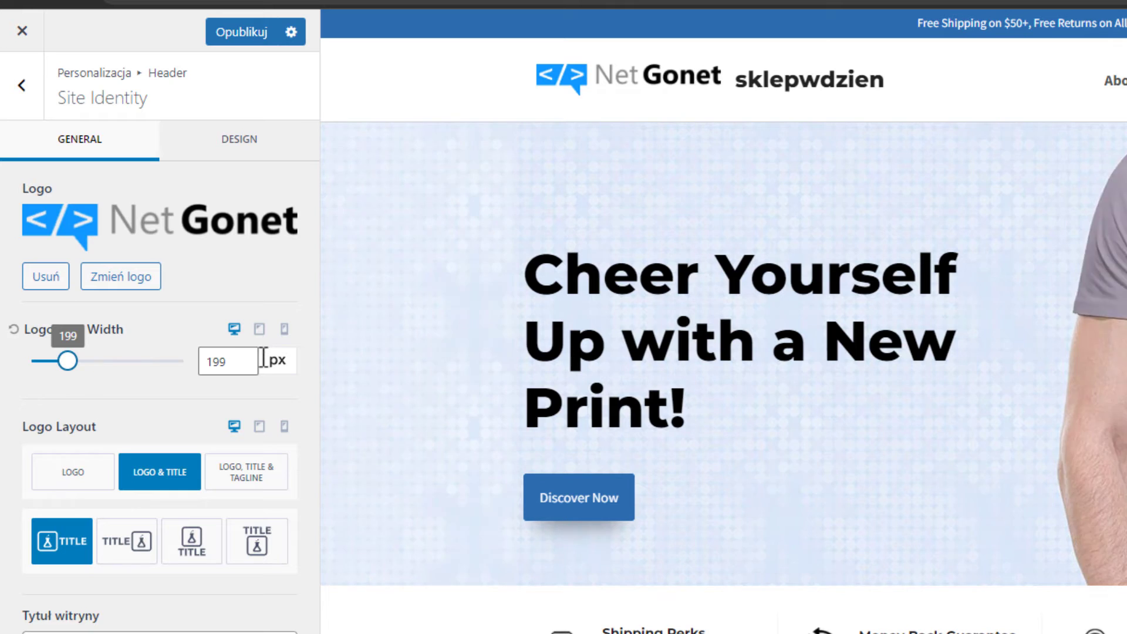
left_click(283, 330)
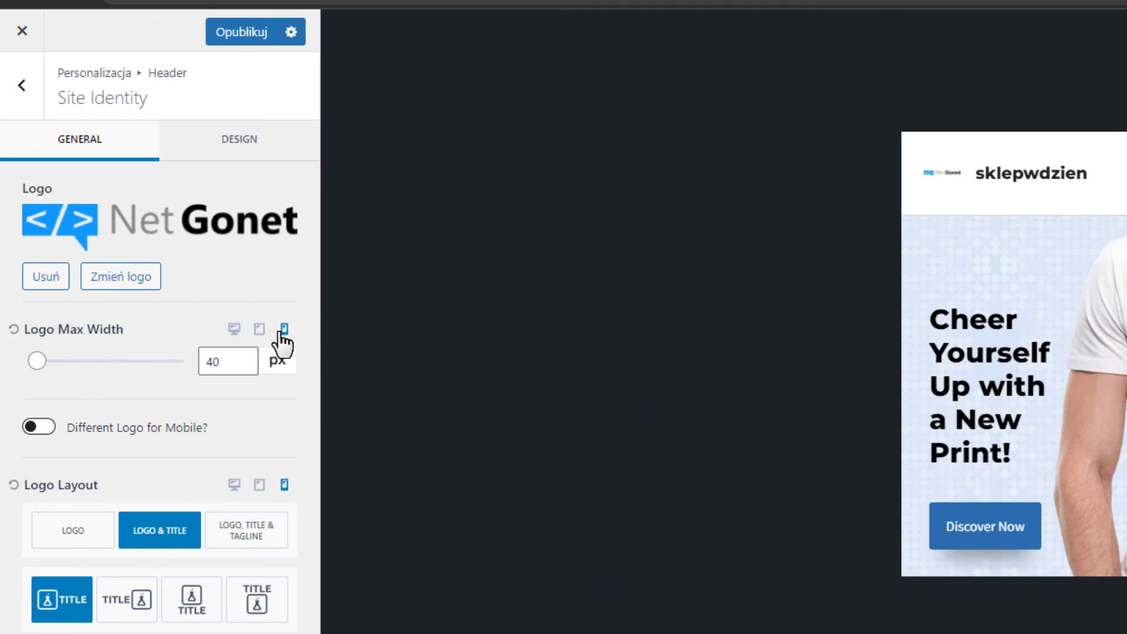
mouse_move(39, 361)
left_mouse_down()
mouse_move(69, 358)
mouse_move(54, 360)
left_mouse_up()
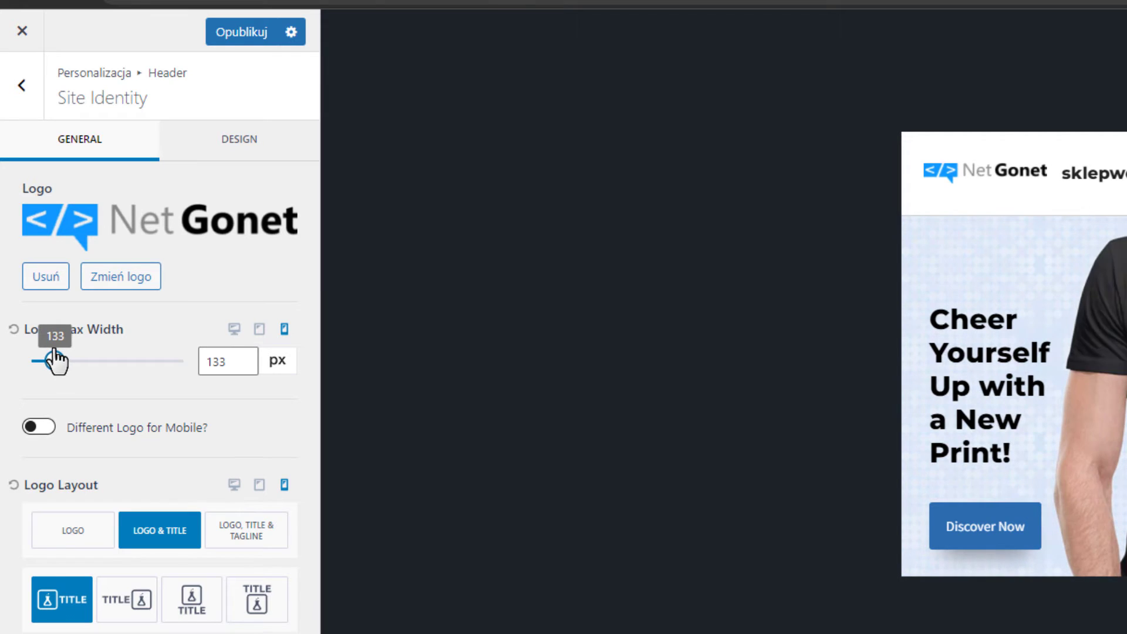
left_click(259, 331)
left_click(259, 328)
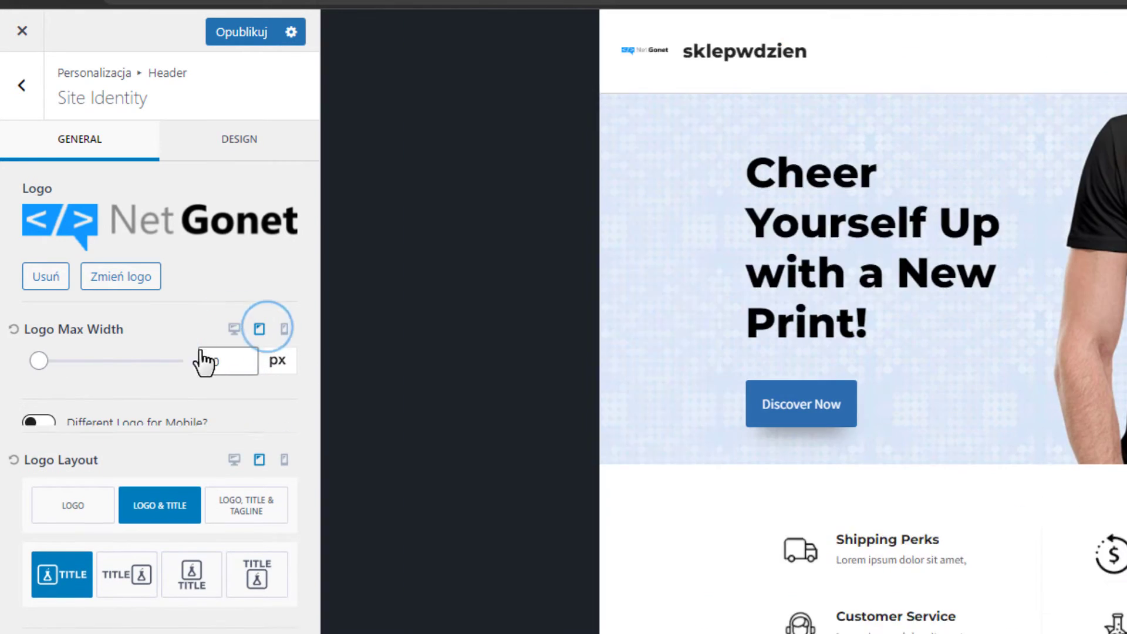
mouse_move(43, 360)
left_mouse_down()
mouse_move(76, 362)
mouse_move(61, 362)
left_mouse_up()
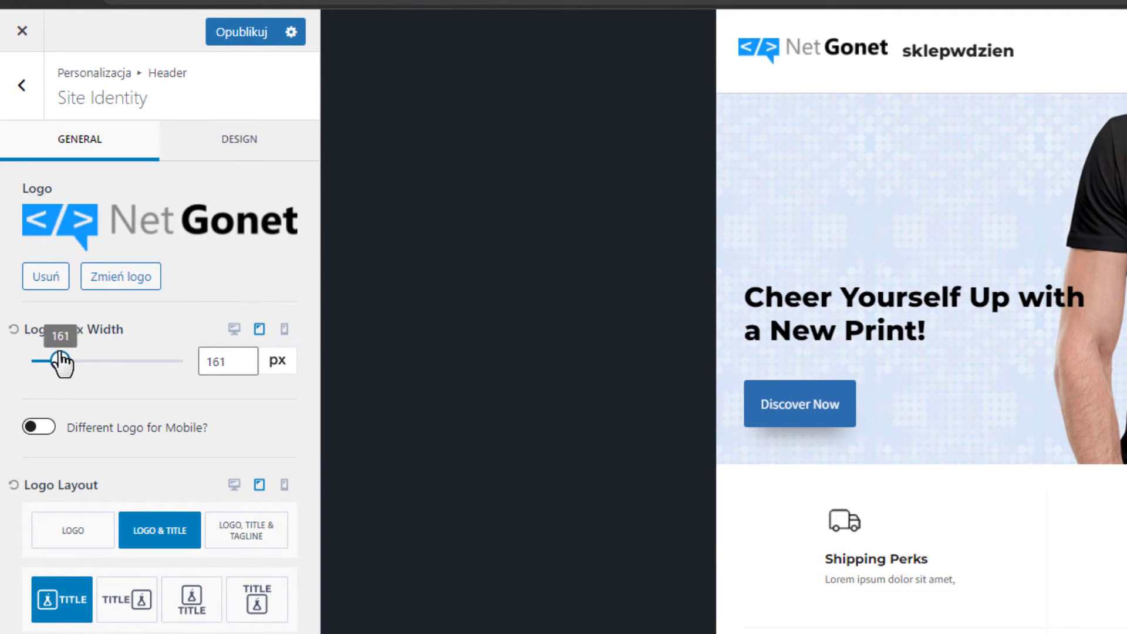
left_click(234, 331)
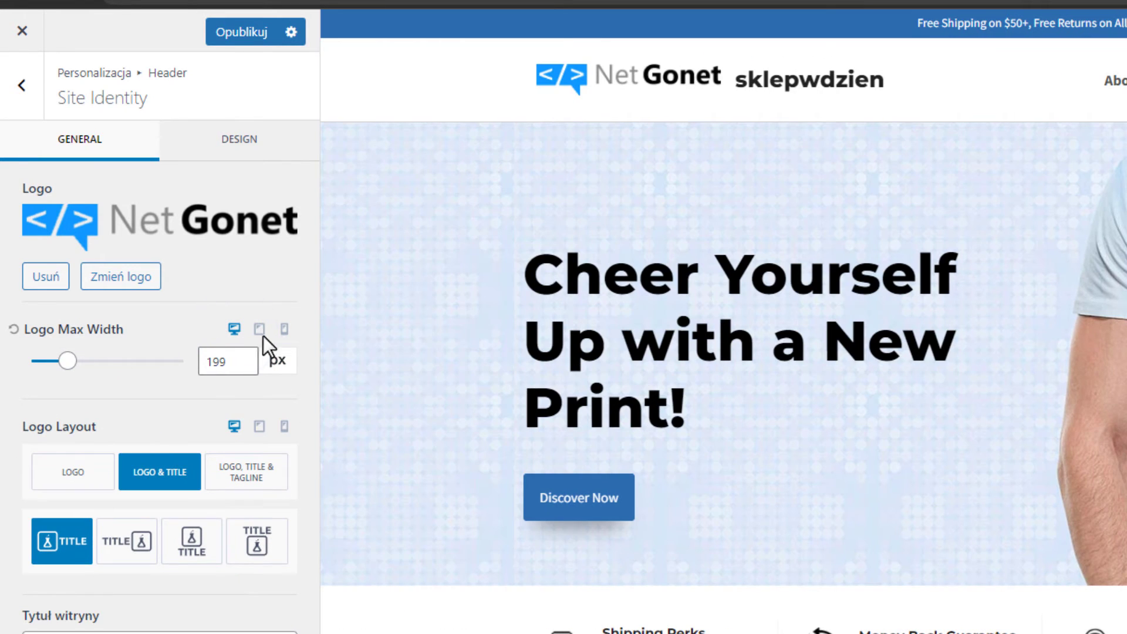
Switch Logo Layout to logo only and reduce the desktop logo to 170 px.
left_click(82, 474)
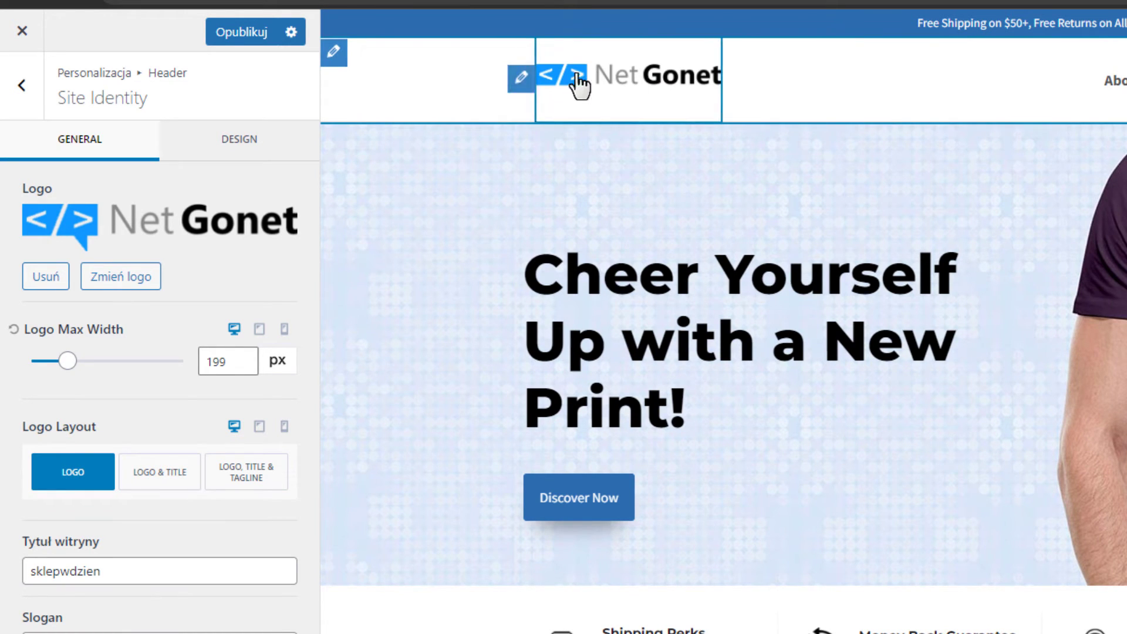
left_click_drag(68, 360, 62, 358)
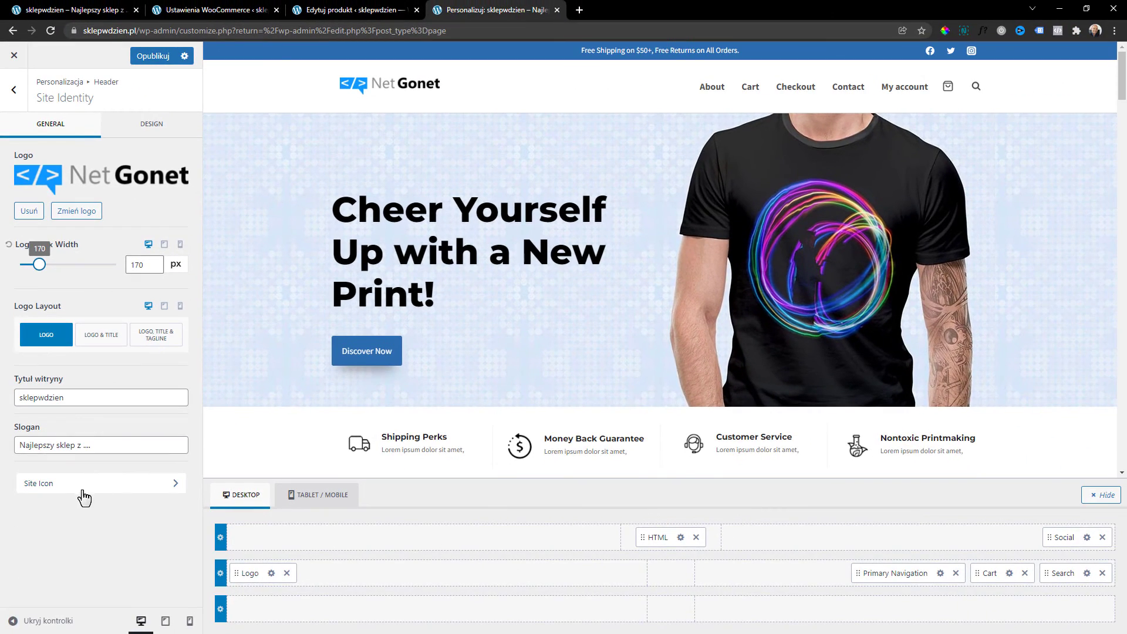
left_click(84, 492)
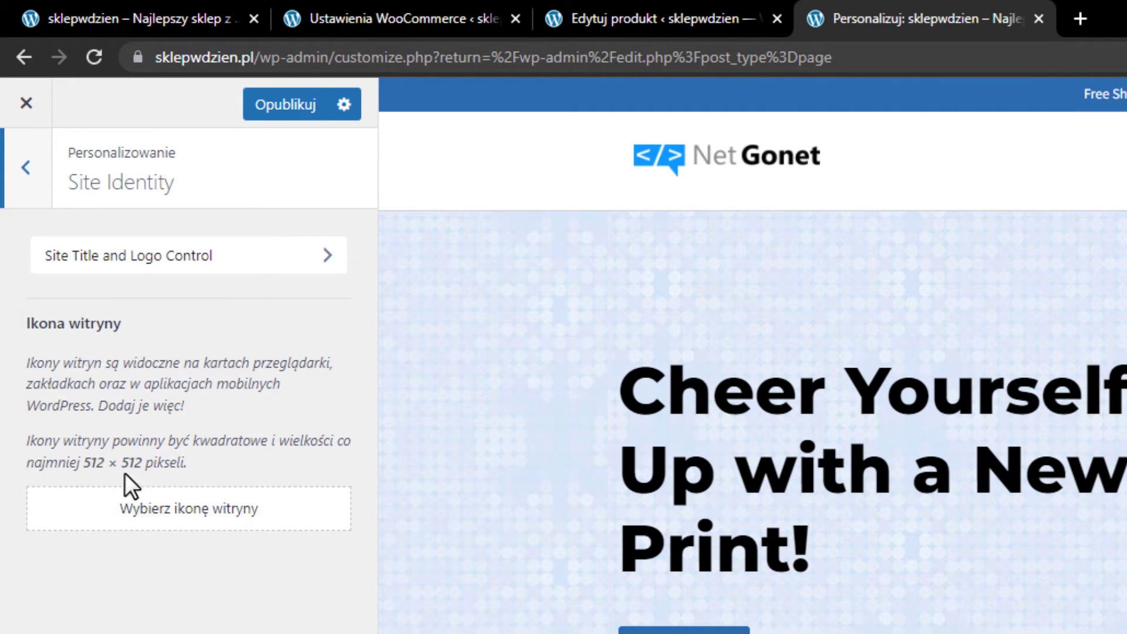
Crop the NetGonet image to its speech-bubble symbol and set it as site icon.
left_click(152, 517)
left_click(192, 400)
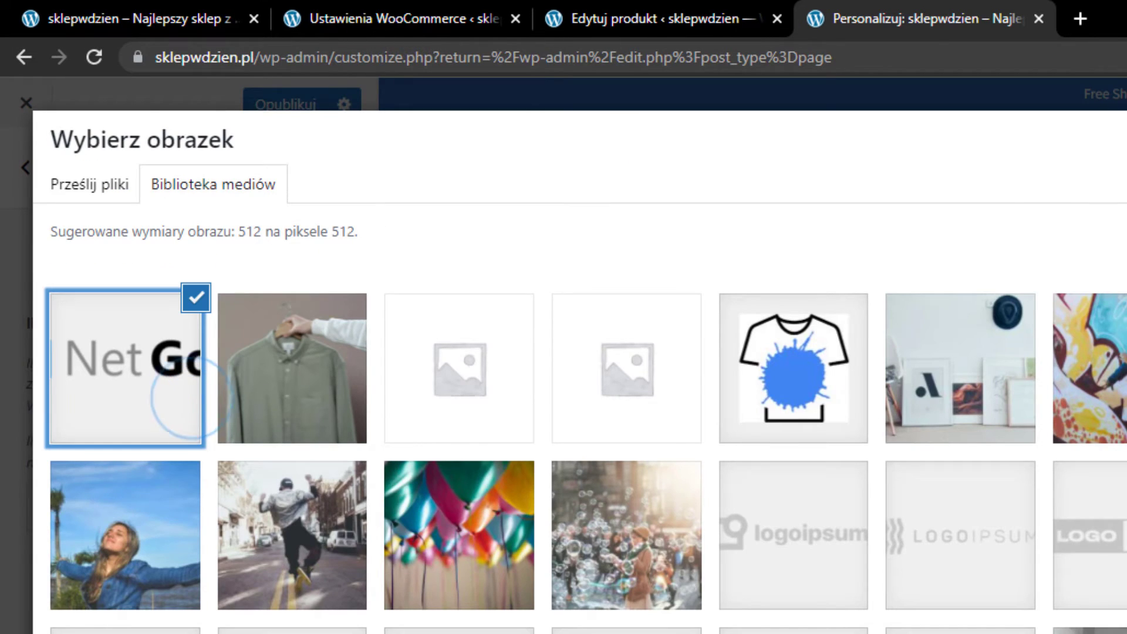
left_click(1126, 633)
left_click_drag(872, 196, 755, 195)
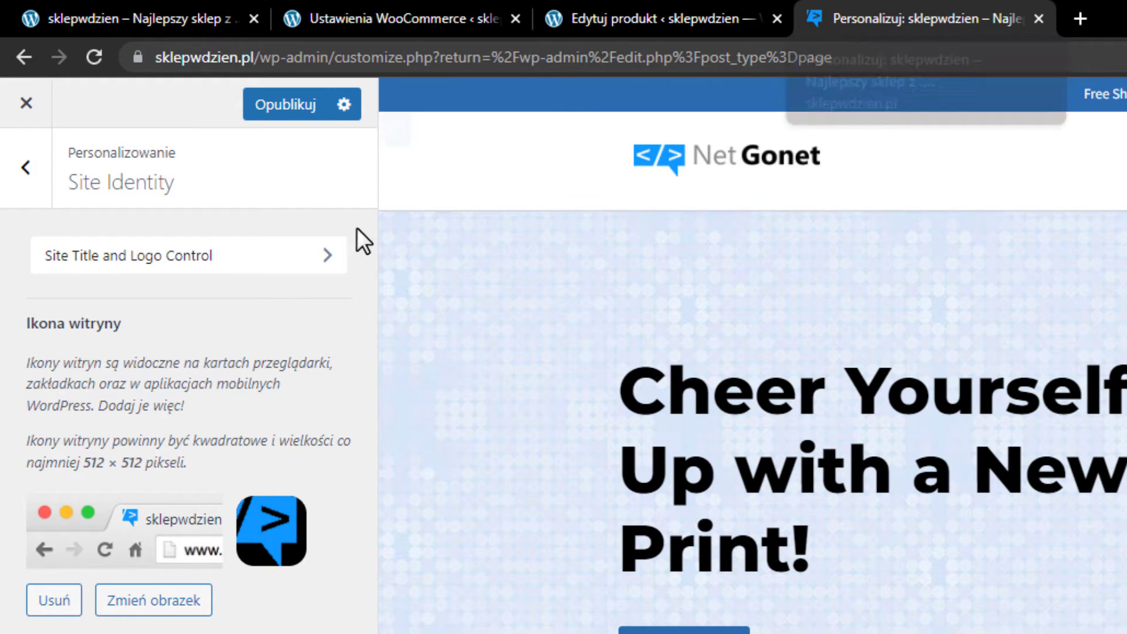
left_click(26, 169)
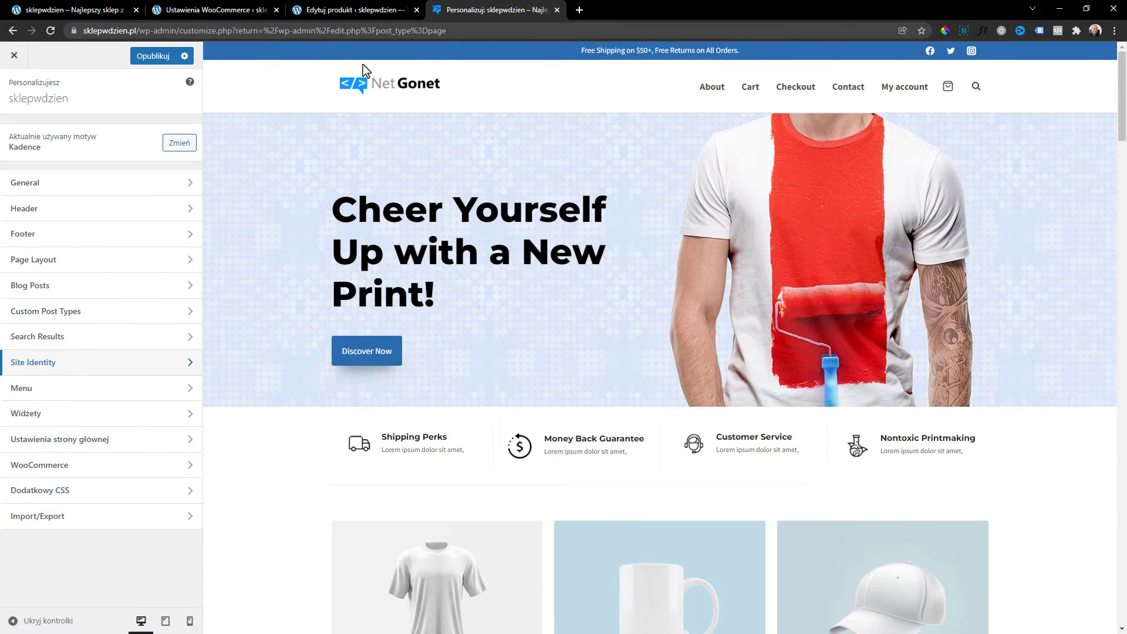
Replace the header top bar HTML text with the Polish free-delivery notice.
left_click(212, 51)
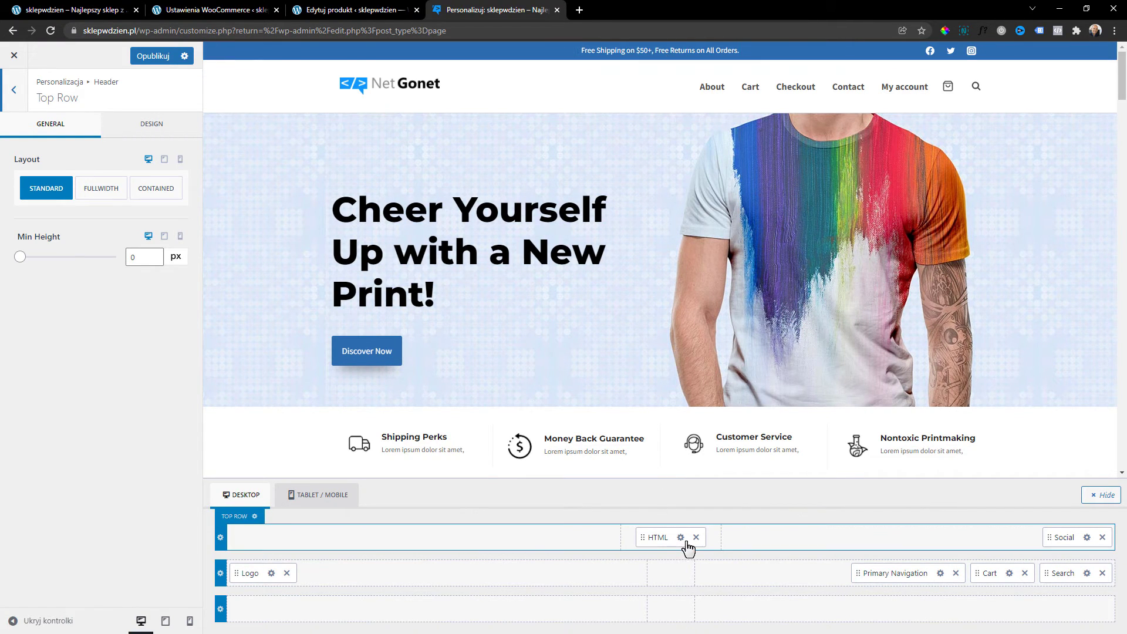
left_click(681, 537)
key("ctrl+a")
type("Bezpłatna dostawa od 400 zł. Promocja tylko do 2023 roku.")
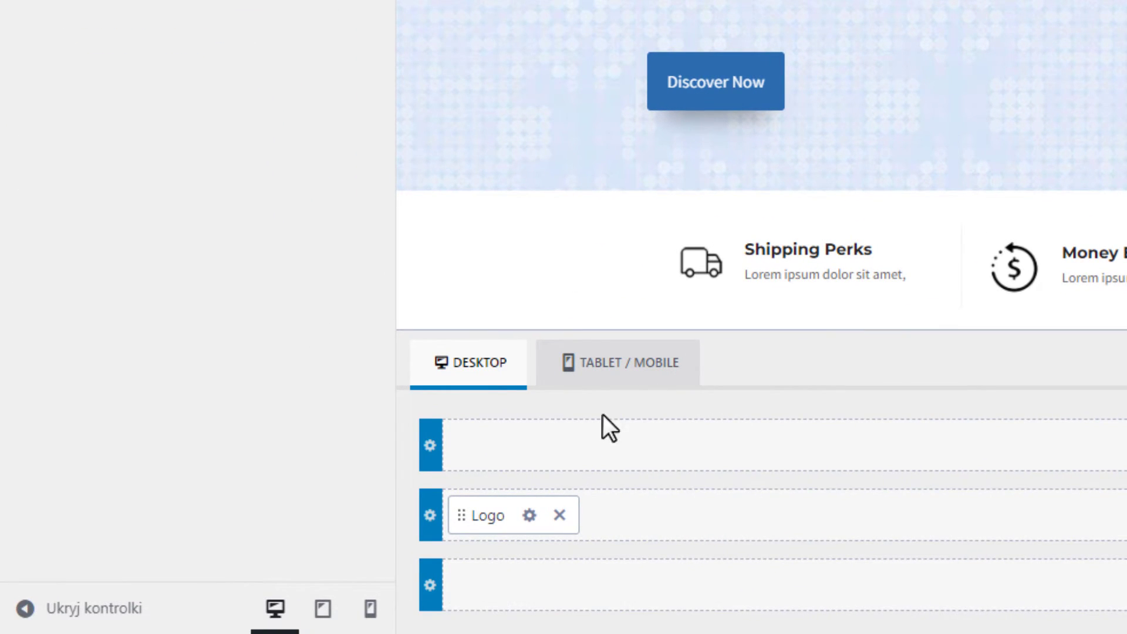
Change the Top Row background colour to 3983D0.
left_click(433, 439)
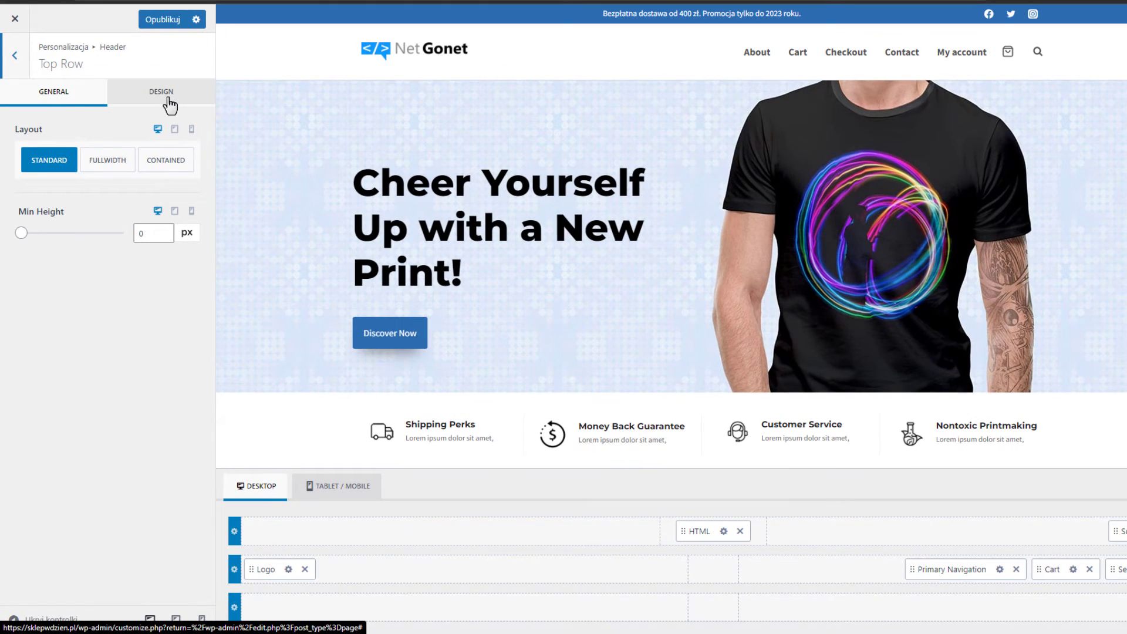
left_click(170, 106)
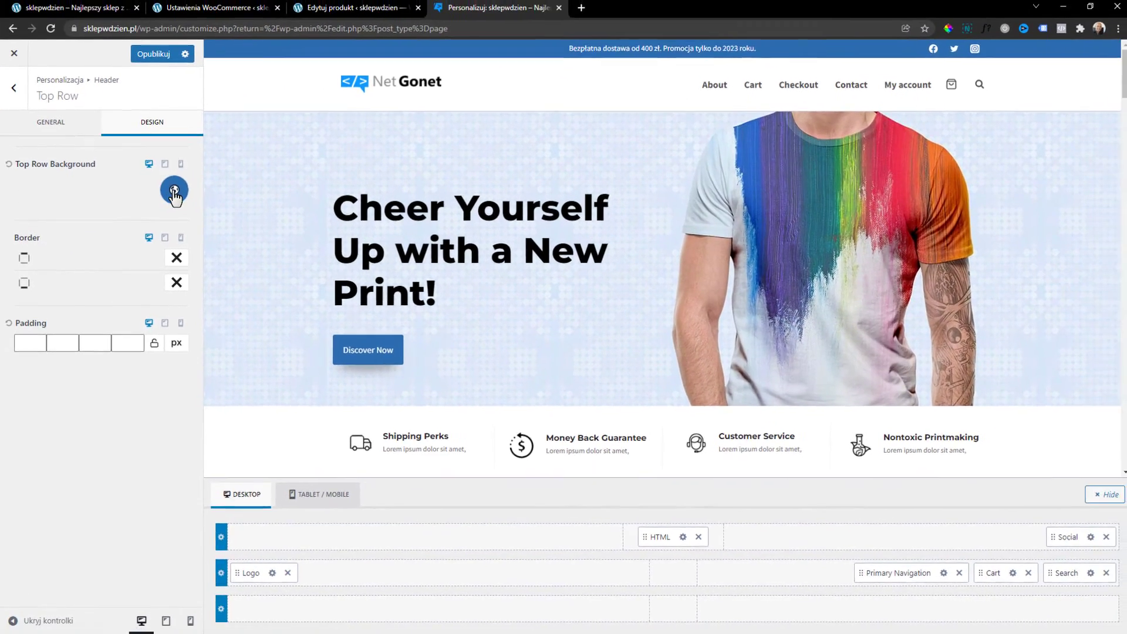
left_click(183, 164)
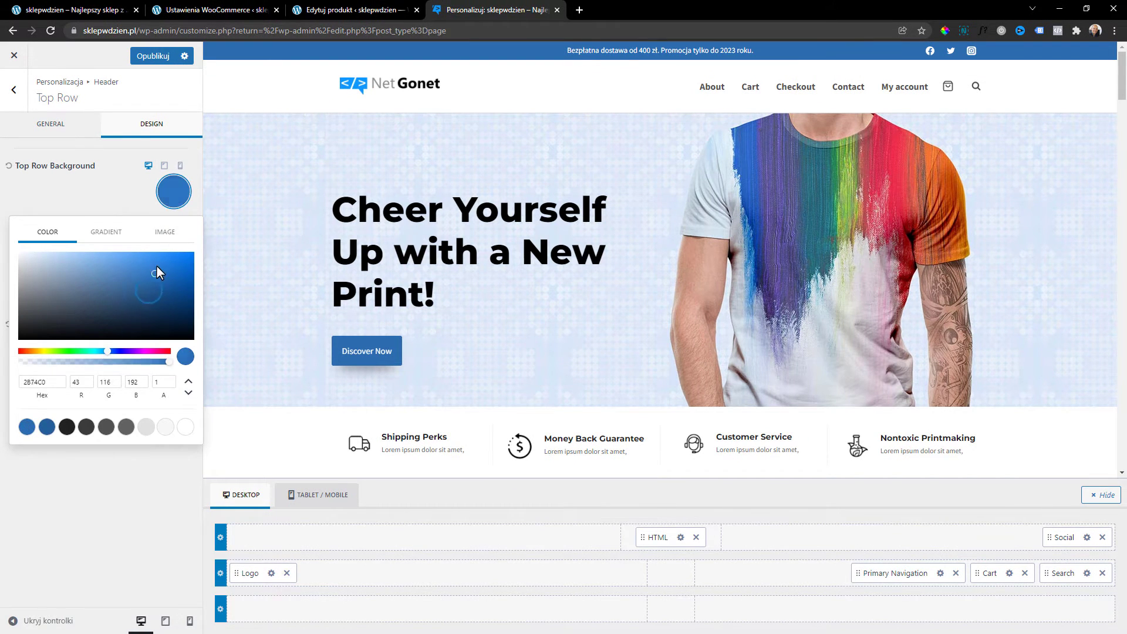
mouse_move(156, 265)
left_mouse_down()
mouse_move(140, 255)
mouse_move(145, 267)
left_mouse_up()
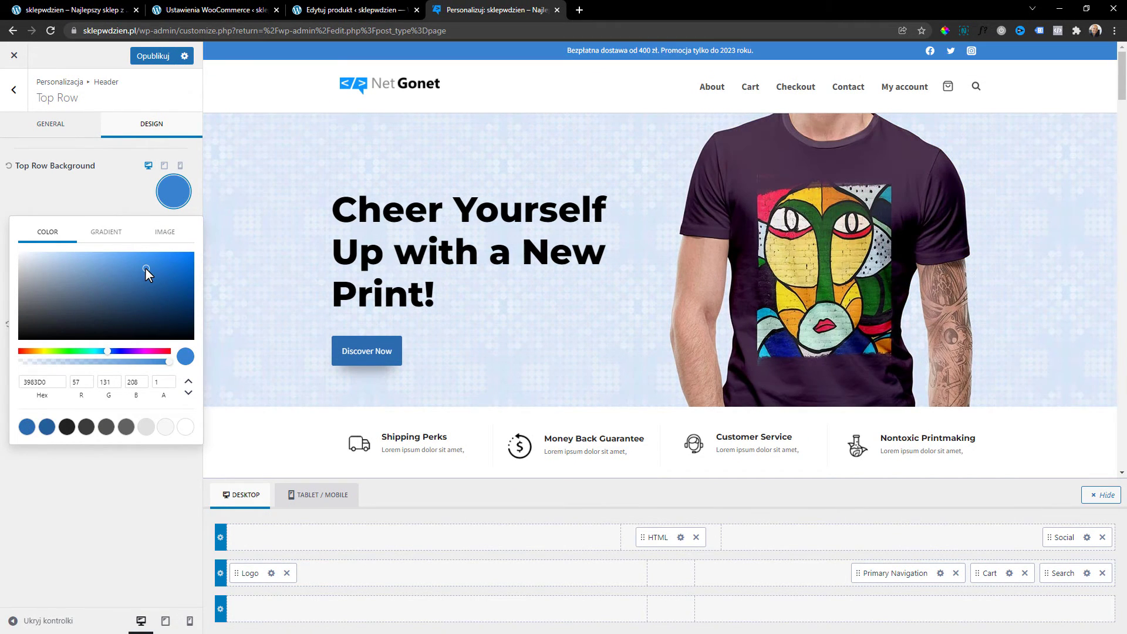
left_click(134, 195)
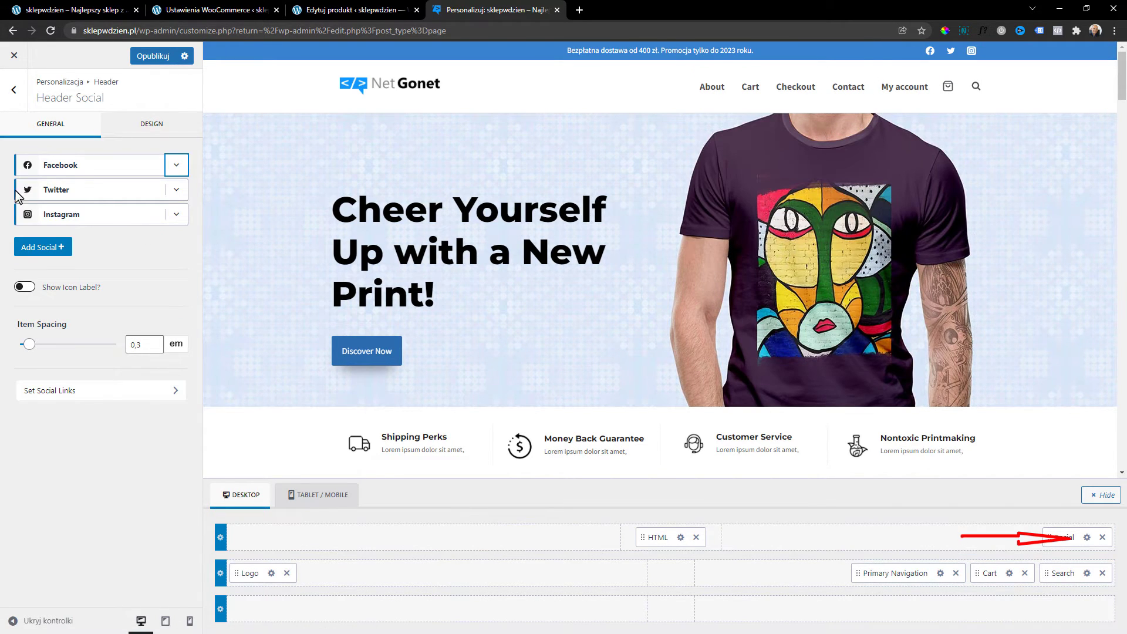
Add YouTube as the second header social icon after Facebook and check its links.
left_click(61, 252)
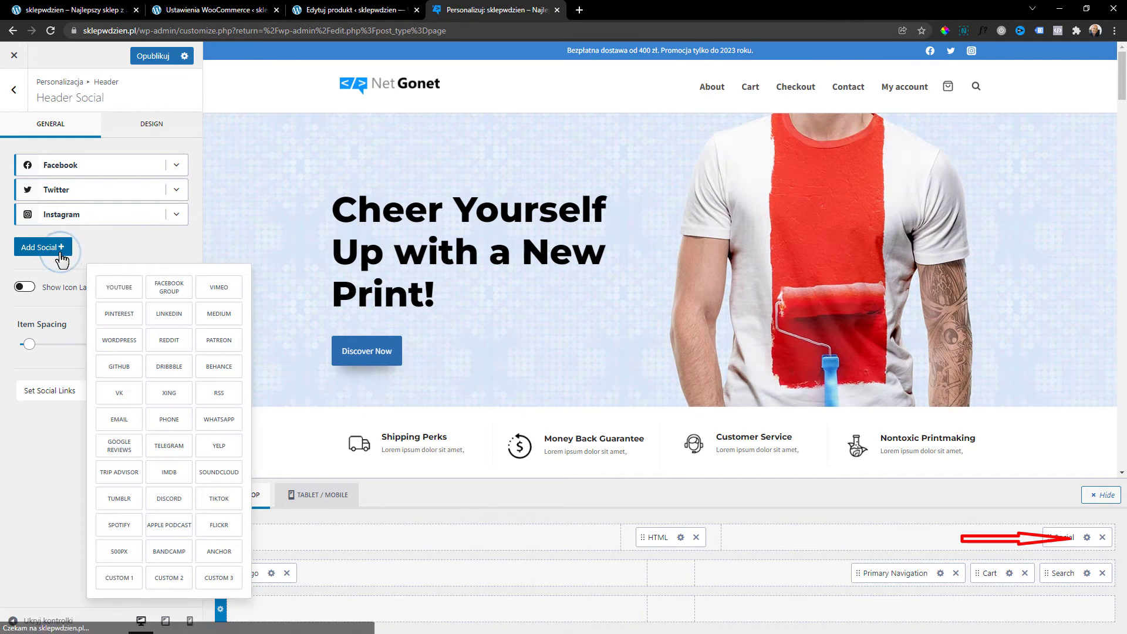
left_click(117, 289)
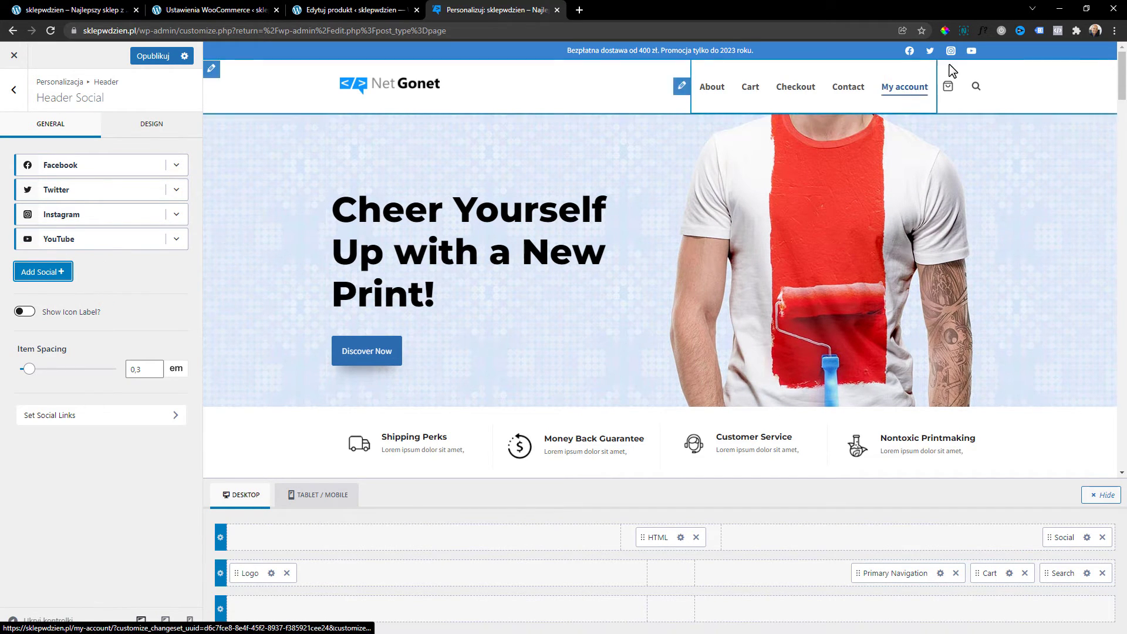
mouse_move(76, 235)
left_mouse_down()
mouse_move(75, 188)
mouse_move(75, 247)
left_mouse_up()
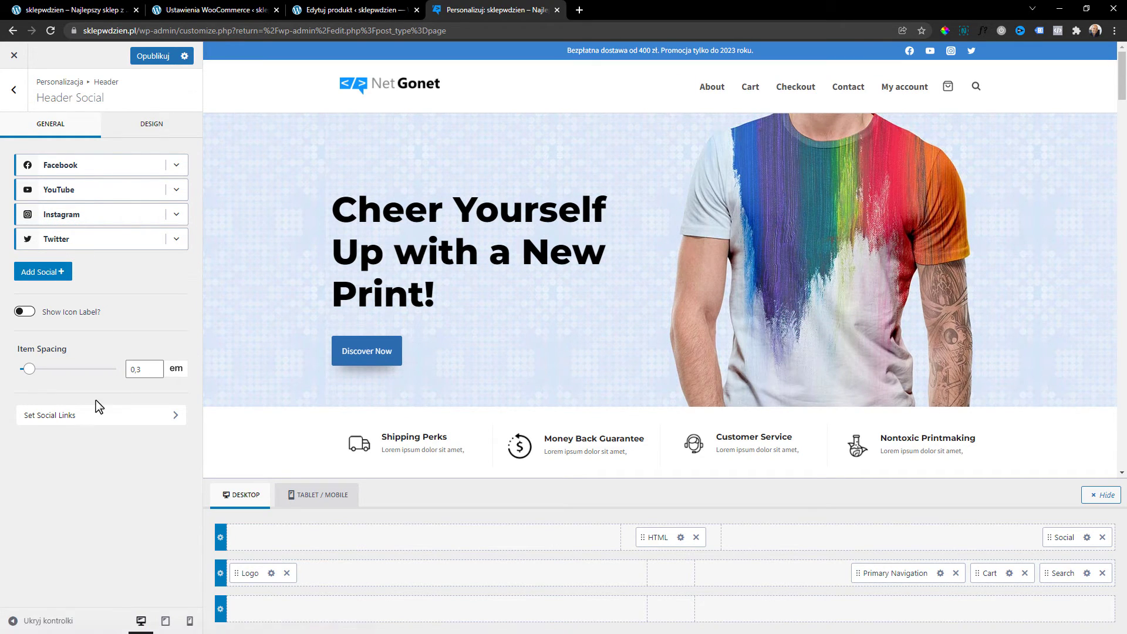
left_click(59, 423)
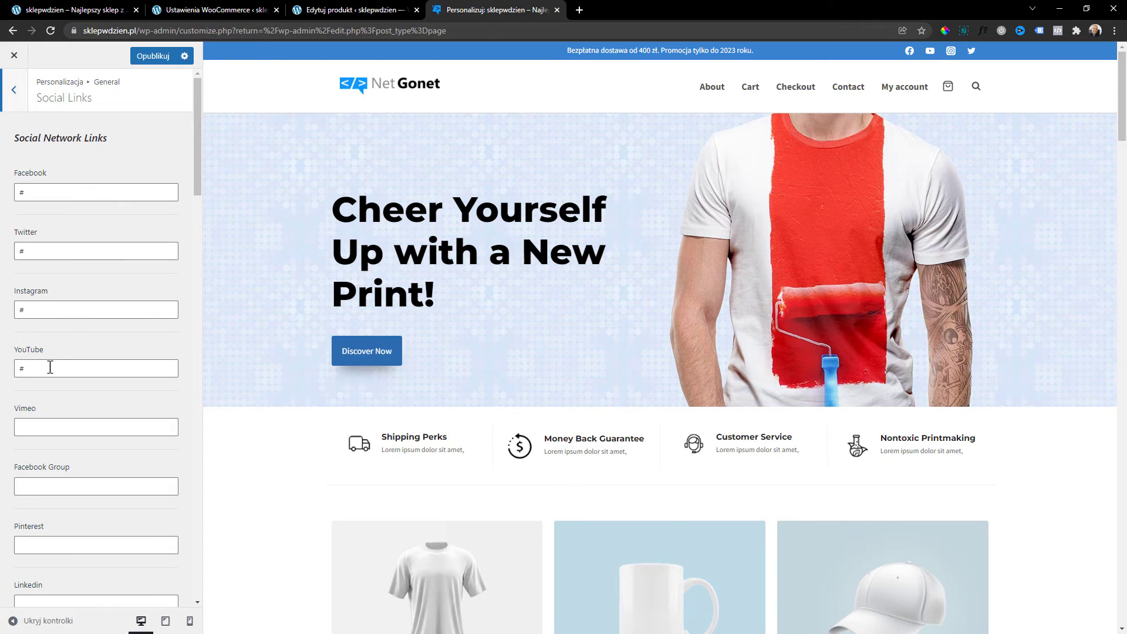
left_click(16, 99)
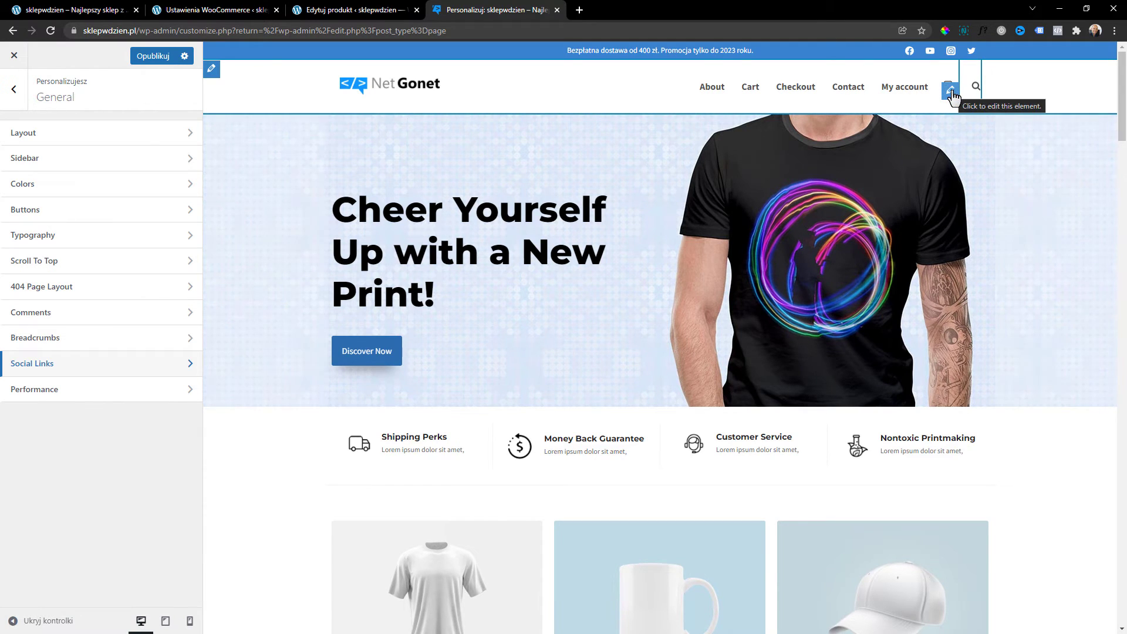
Review header builder element options, then set the cart icon to a shopping trolley.
left_click(950, 91)
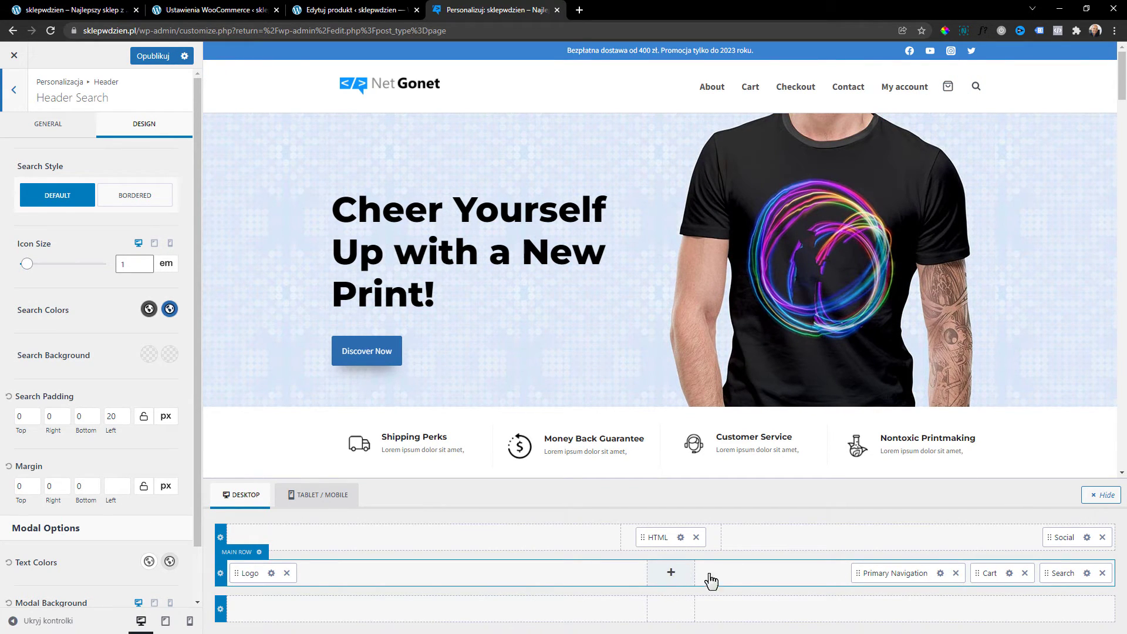
left_click(670, 576)
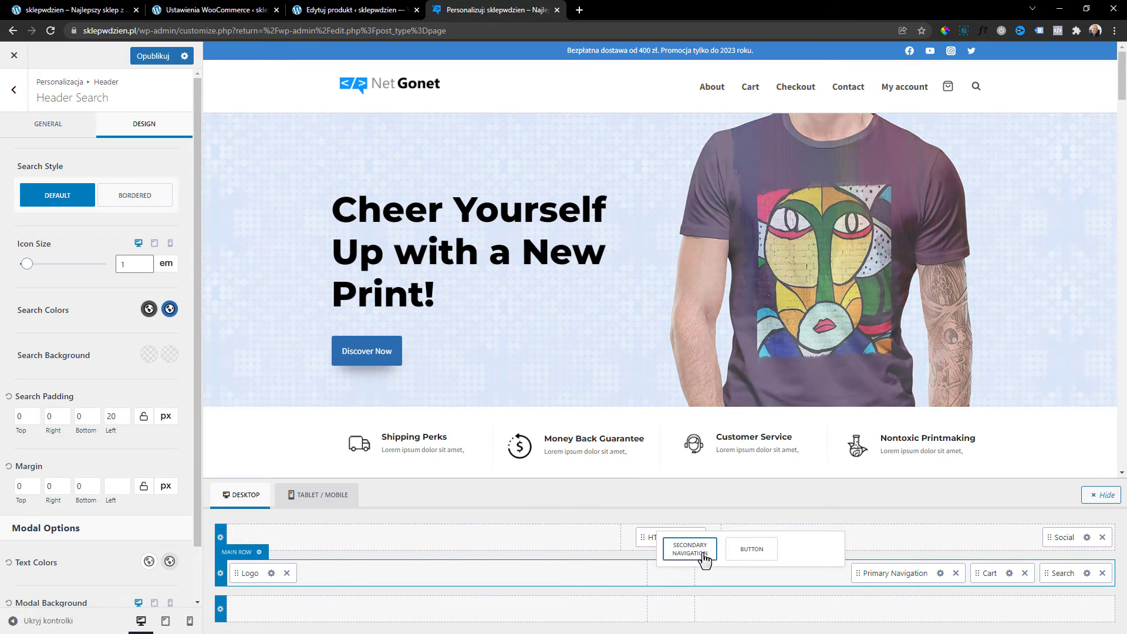
left_click(725, 583)
left_click(712, 605)
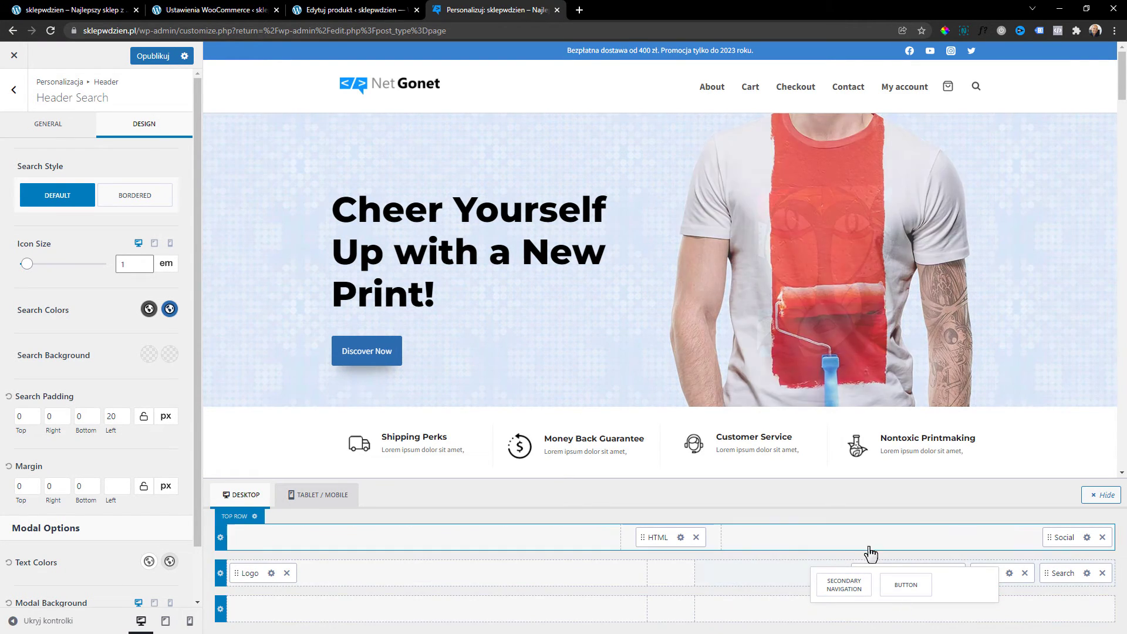
left_click(1063, 577)
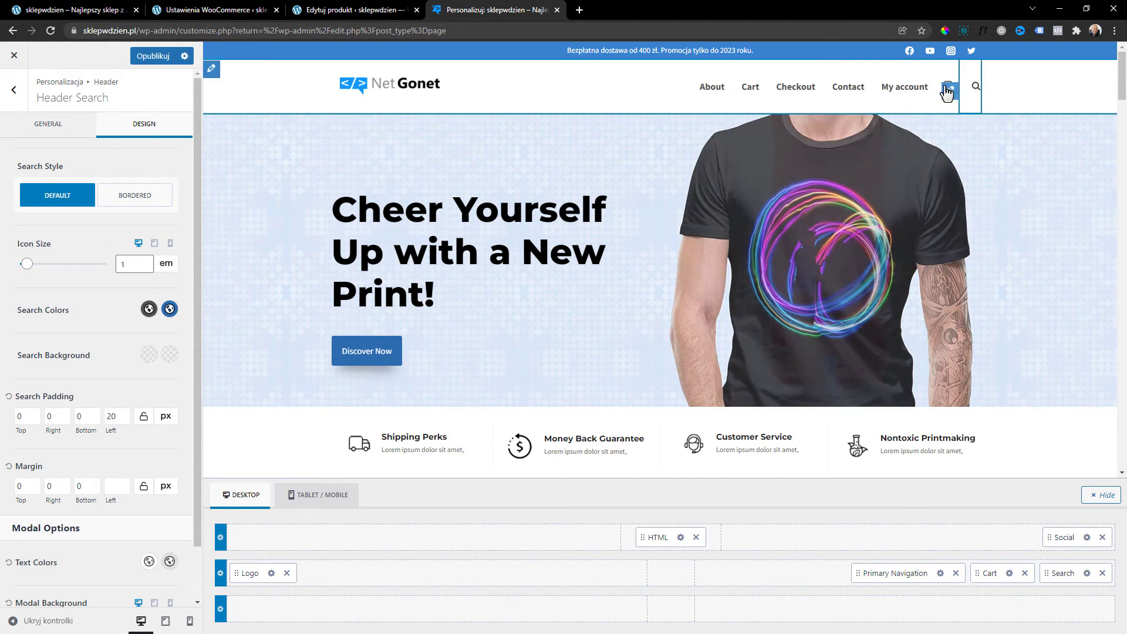
left_click(1009, 573)
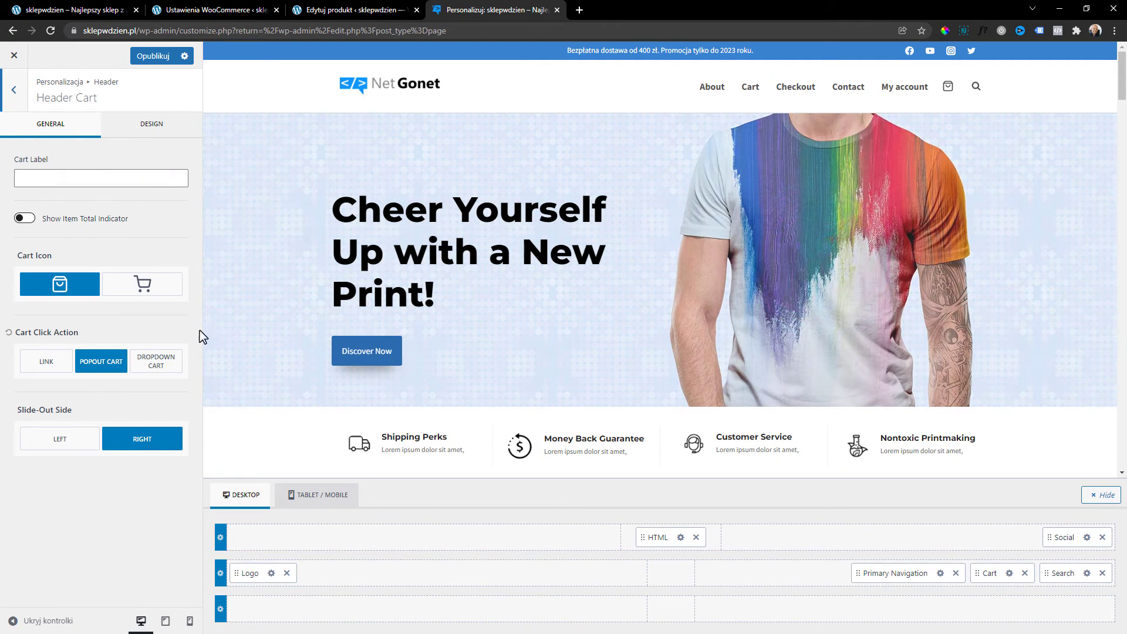
left_click(171, 296)
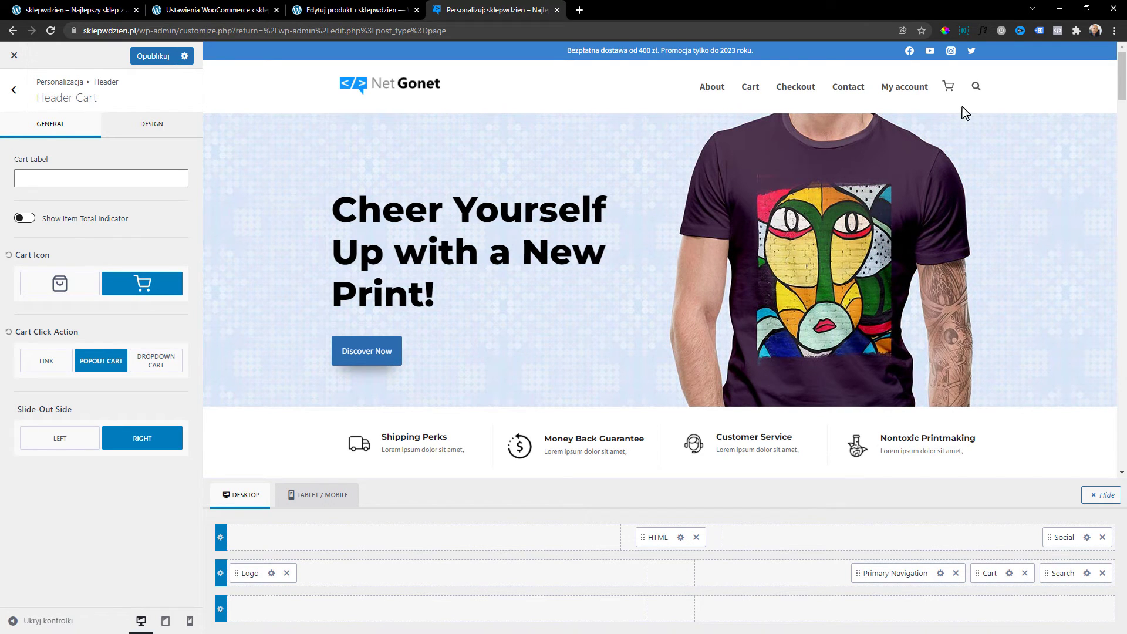
Revisit the search and cart settings, then bring up Primary Navigation's Design options.
left_click(977, 87)
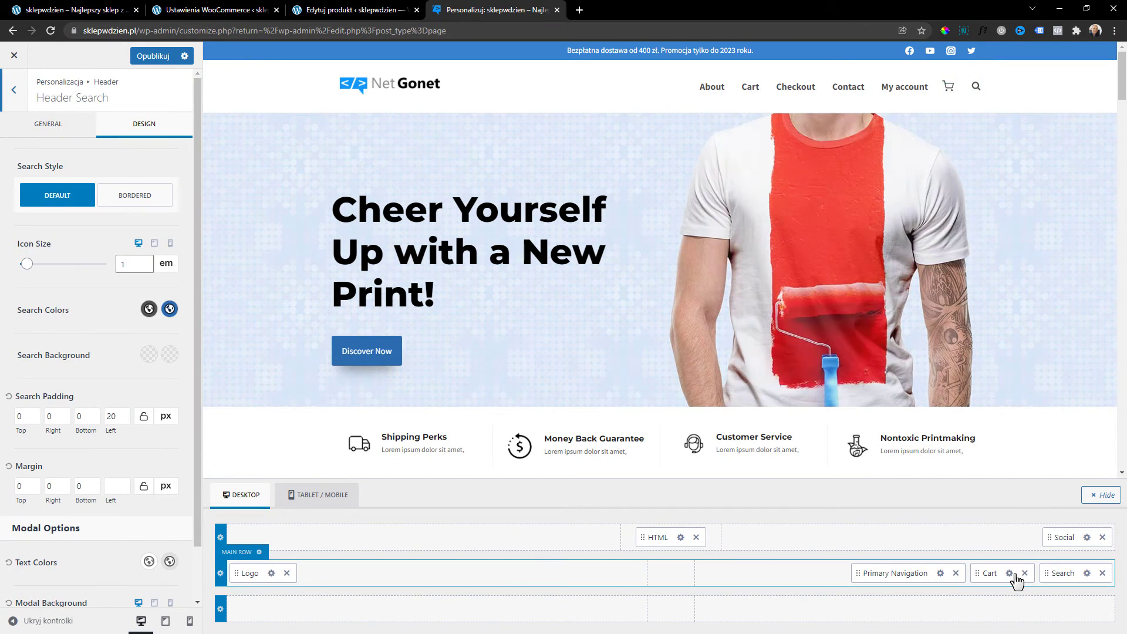
left_click(1010, 574)
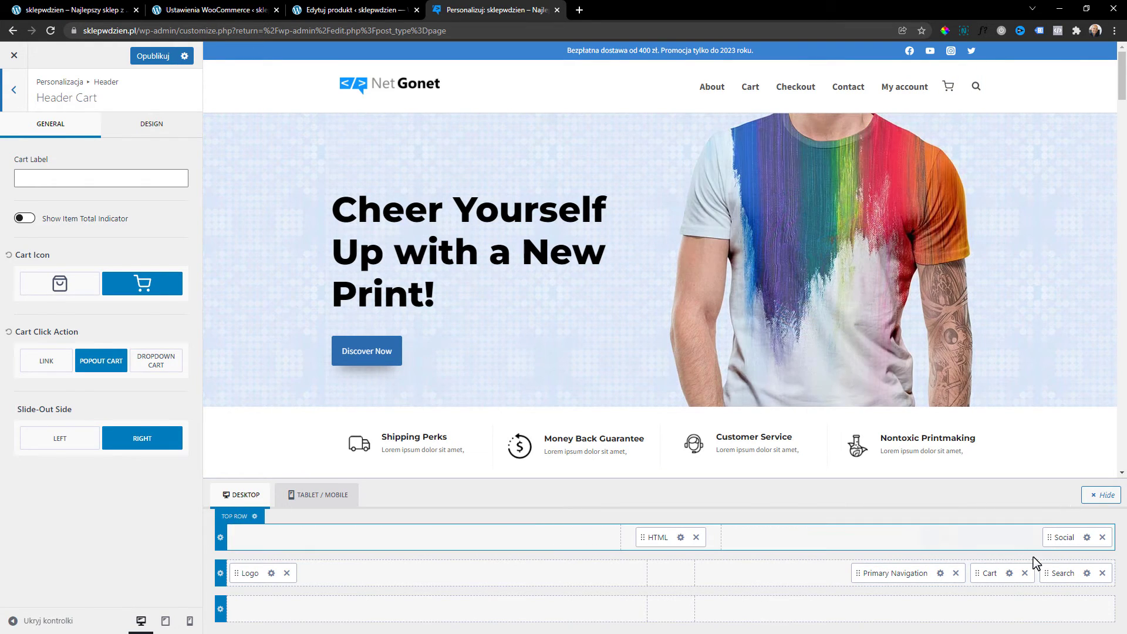
left_click(1087, 573)
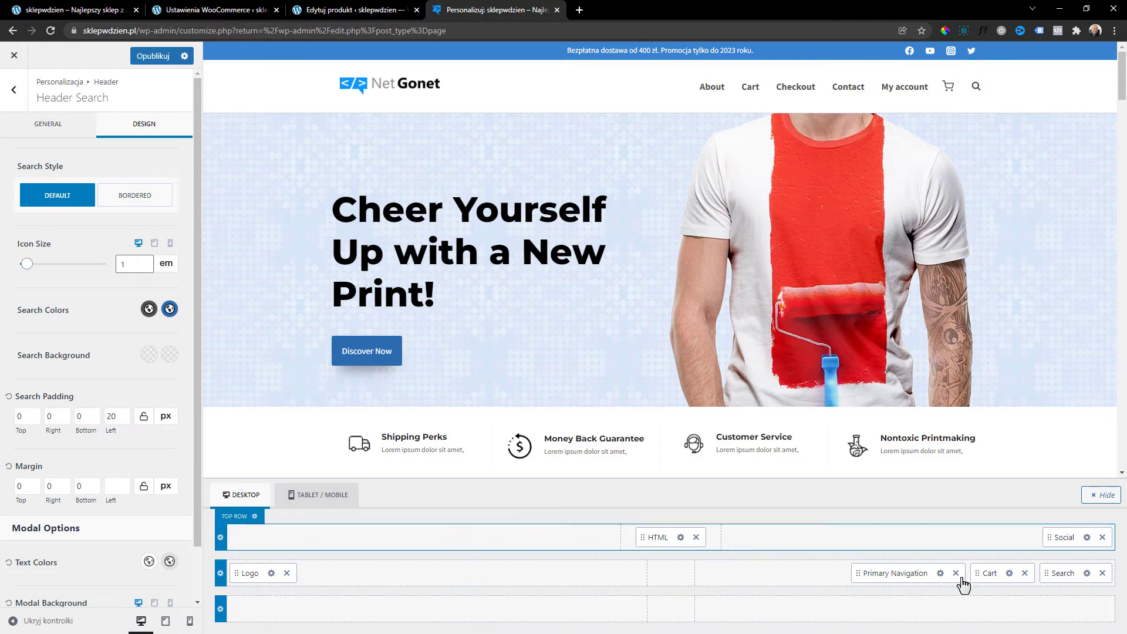
left_click(940, 573)
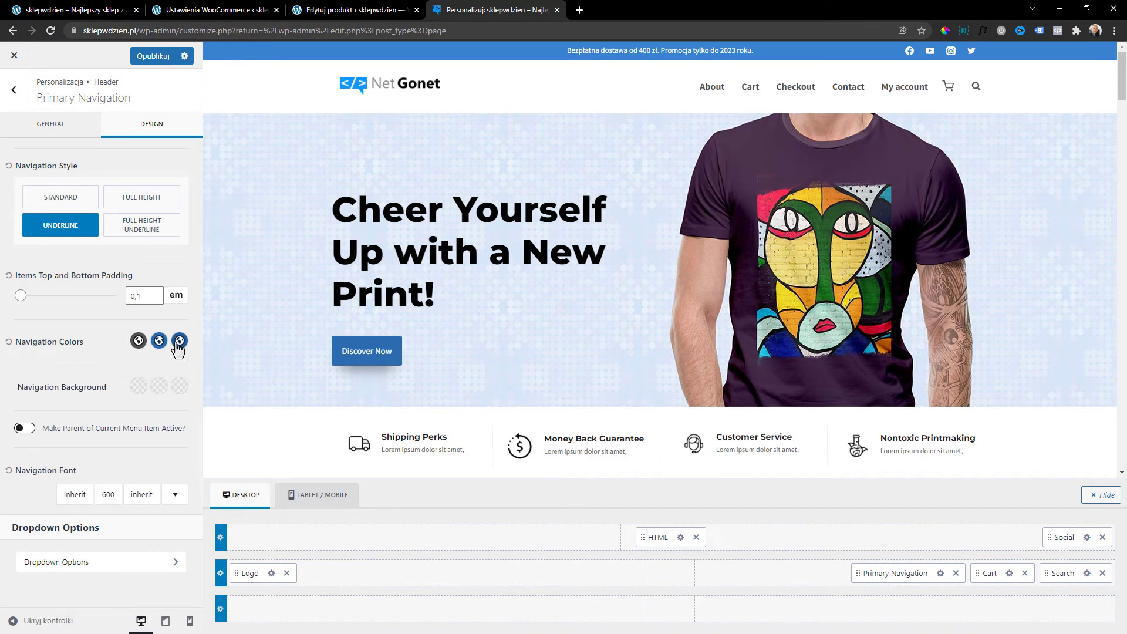
Check a navigation colour unchanged, then try menu font weights 300 and Regular before keeping 600.
left_click(159, 342)
left_click(116, 376)
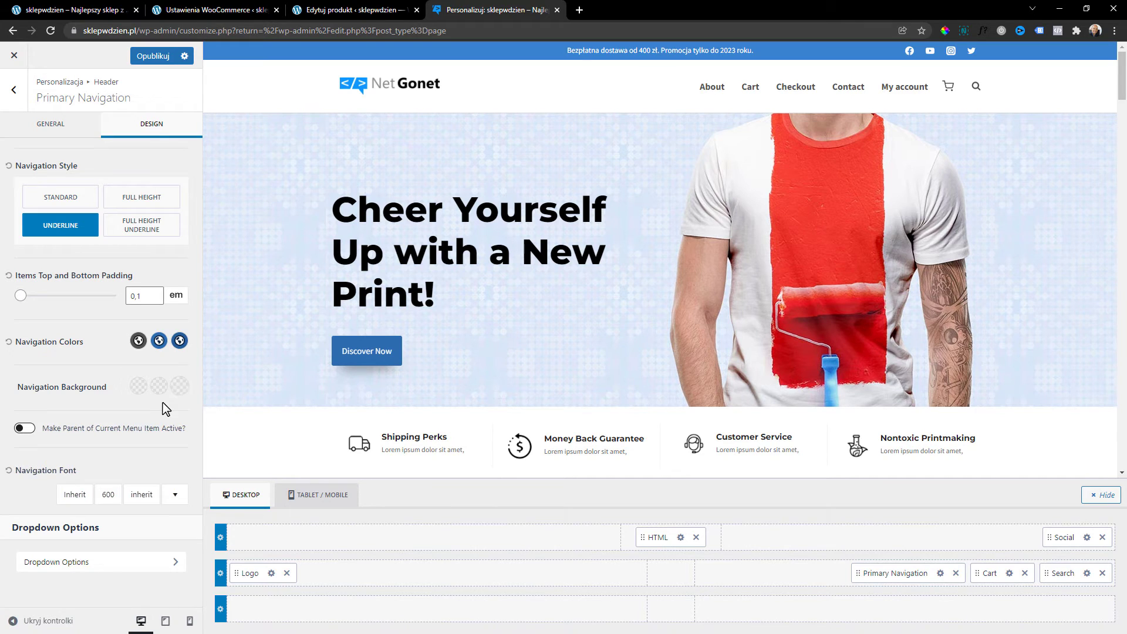
left_click(72, 499)
left_click(109, 495)
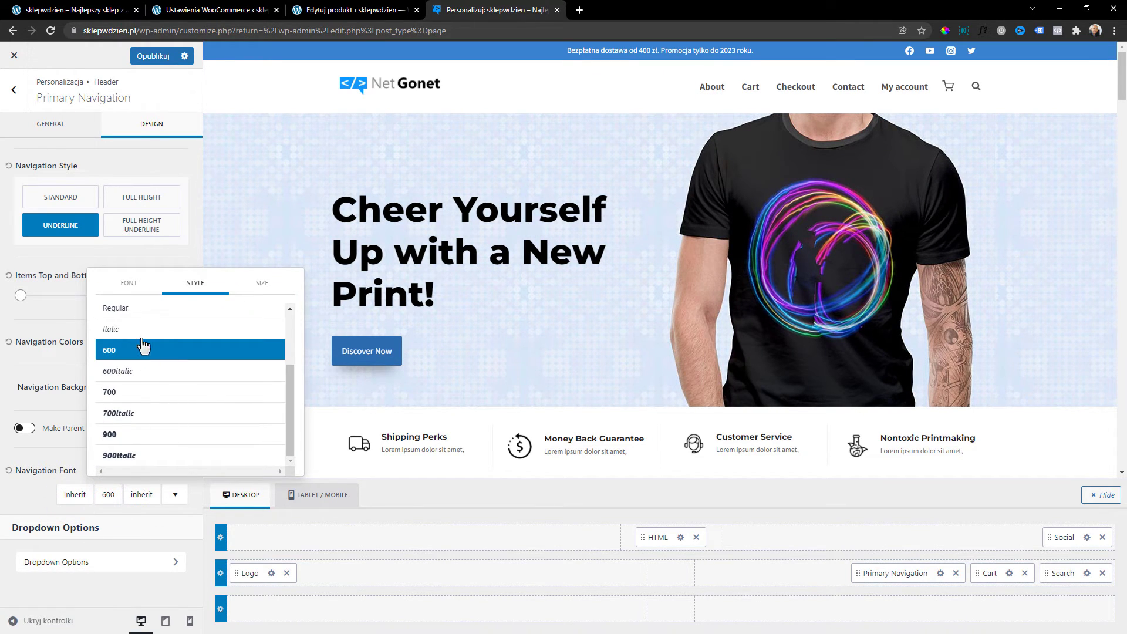
scroll(147, 373, "up", 1)
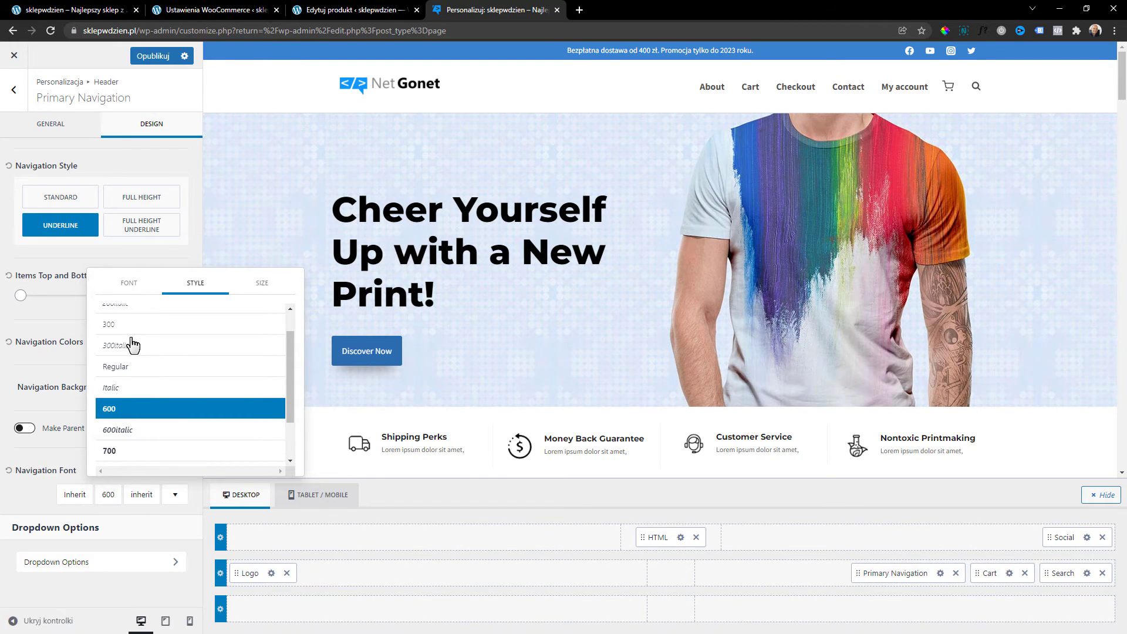
left_click(130, 328)
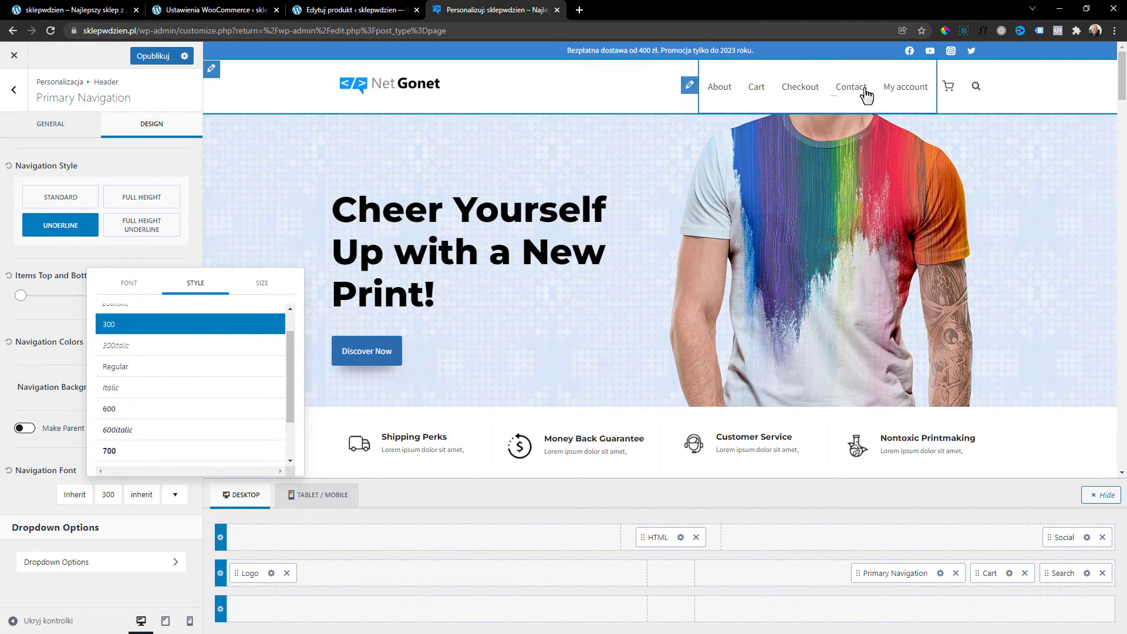
left_click(154, 376)
left_click(147, 411)
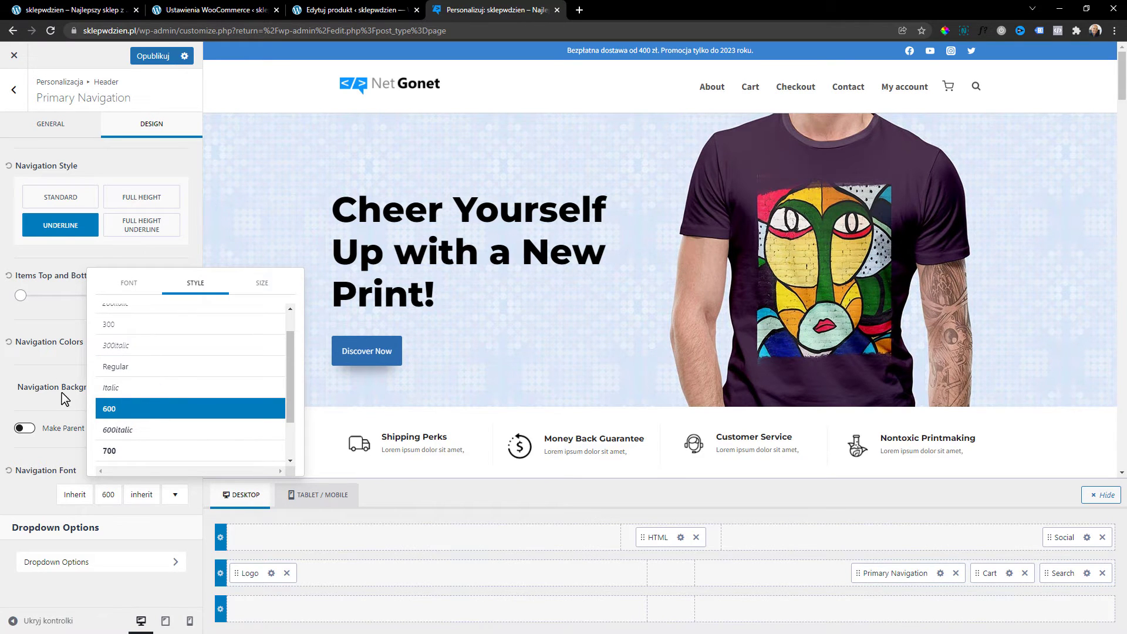
left_click(57, 374)
Browse the navigation font family list and close it without changing the font.
left_click(76, 495)
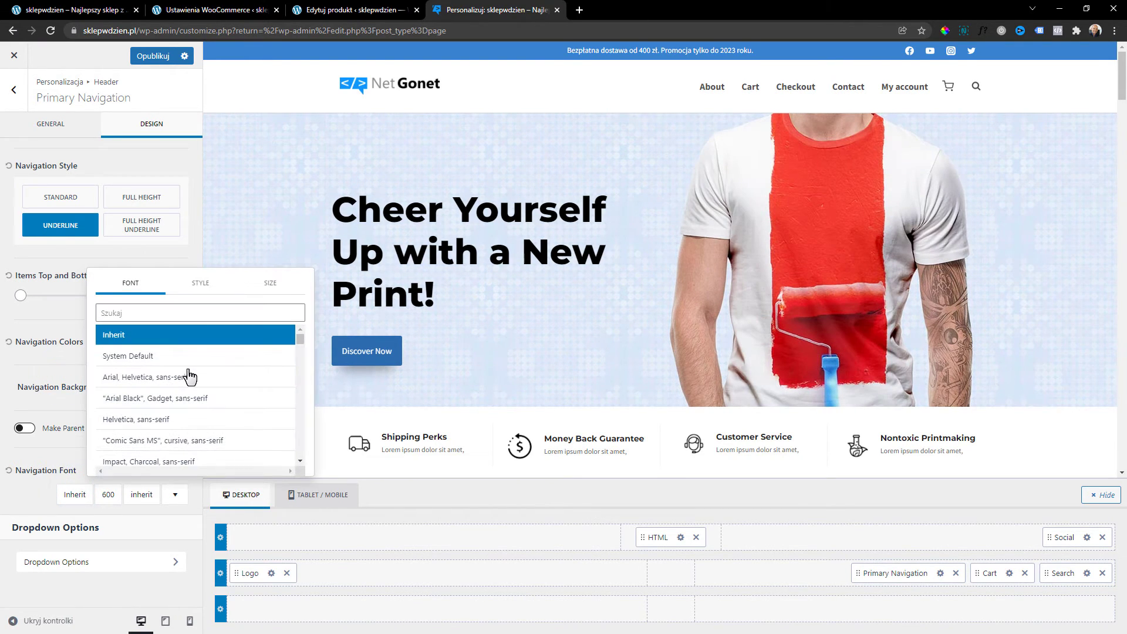
scroll(188, 374, "down", 8)
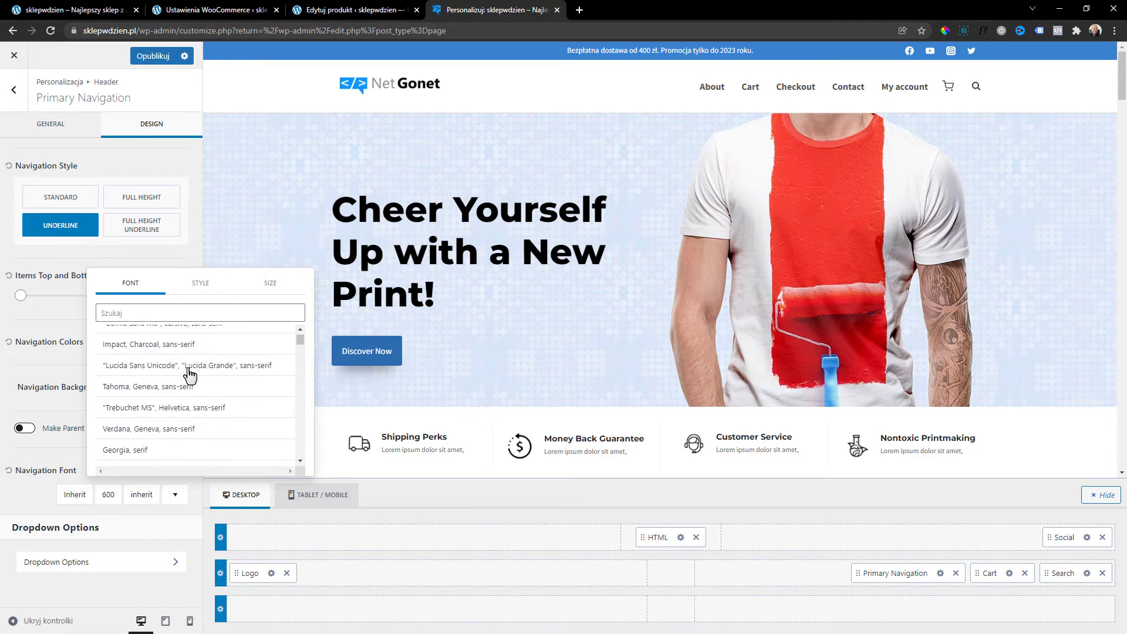
left_click(36, 369)
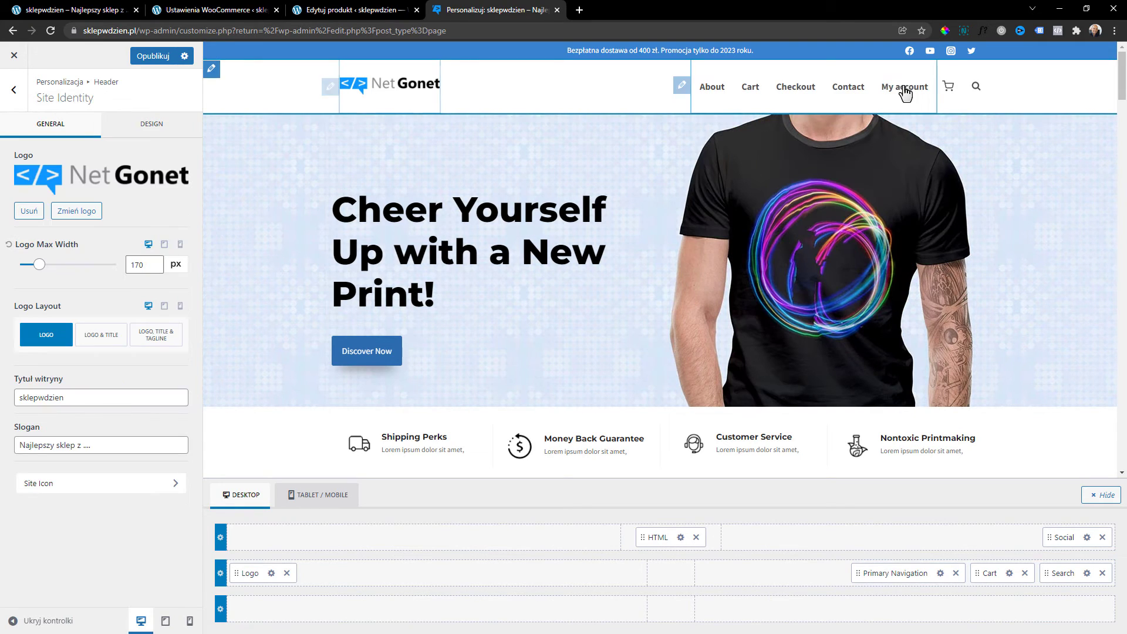
Set Logo Layout to logo only for both the tablet and mobile header previews.
left_click(330, 91)
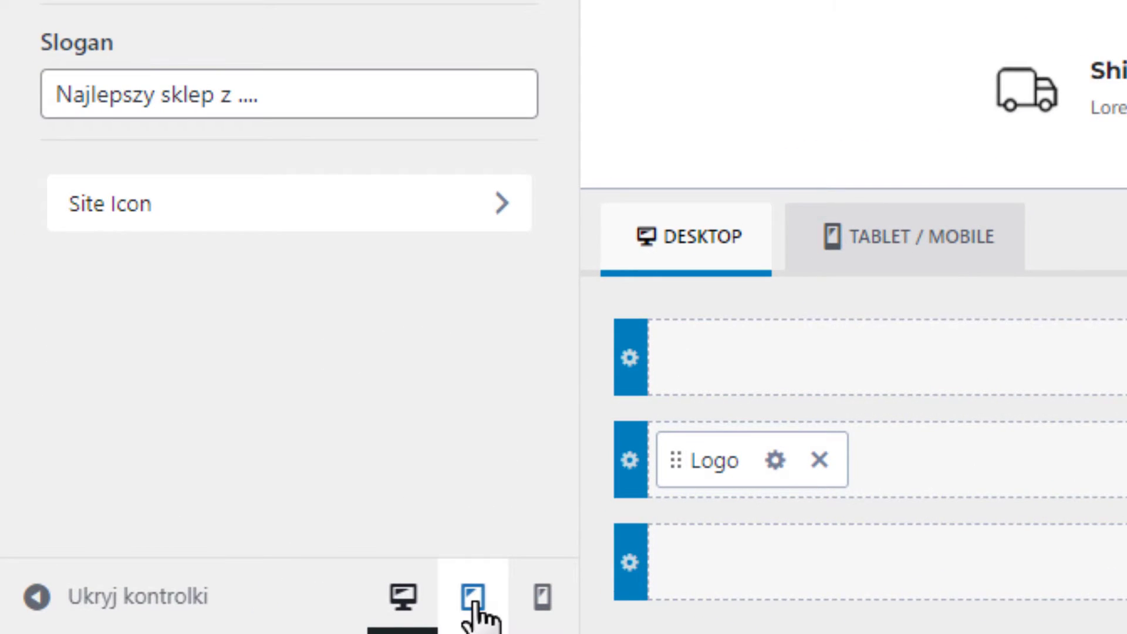
left_click(165, 621)
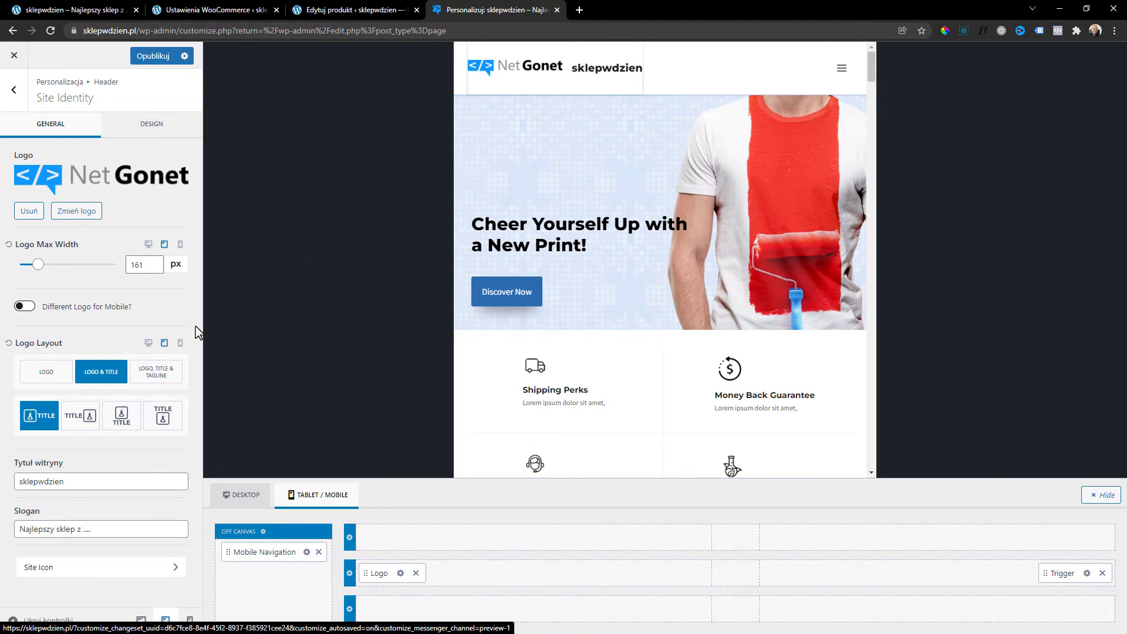
left_click(49, 376)
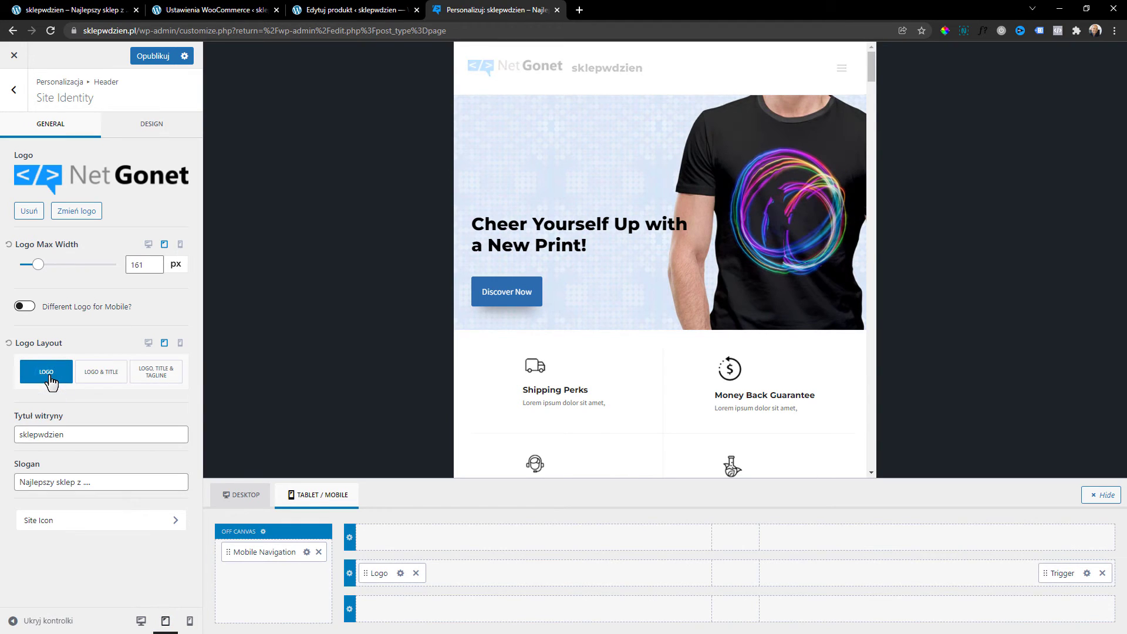
left_click(189, 622)
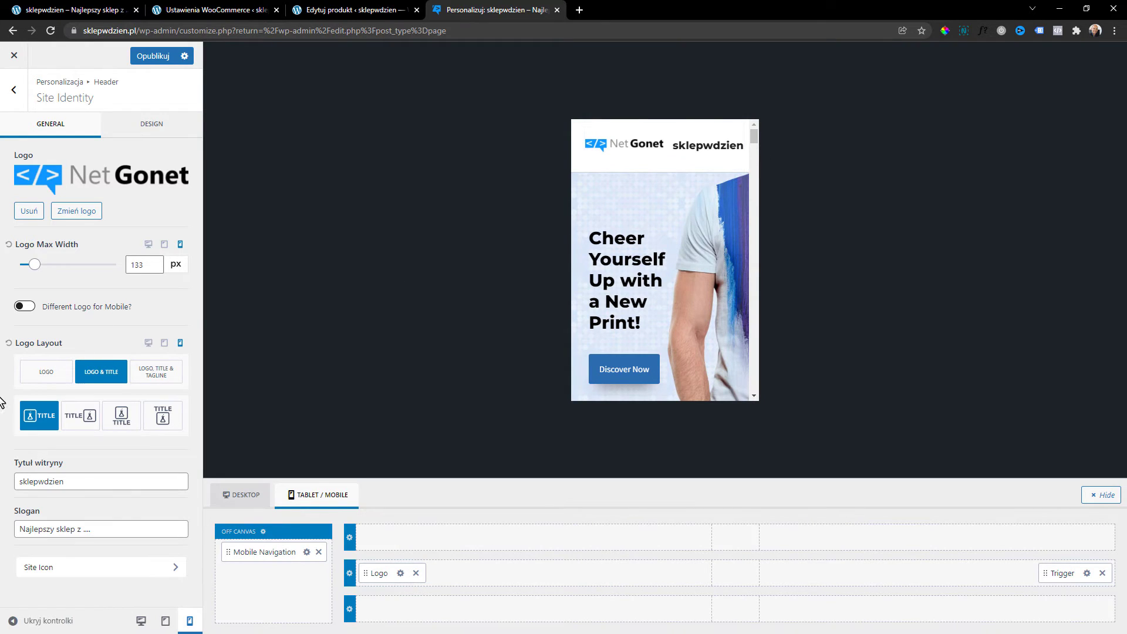
left_click(44, 381)
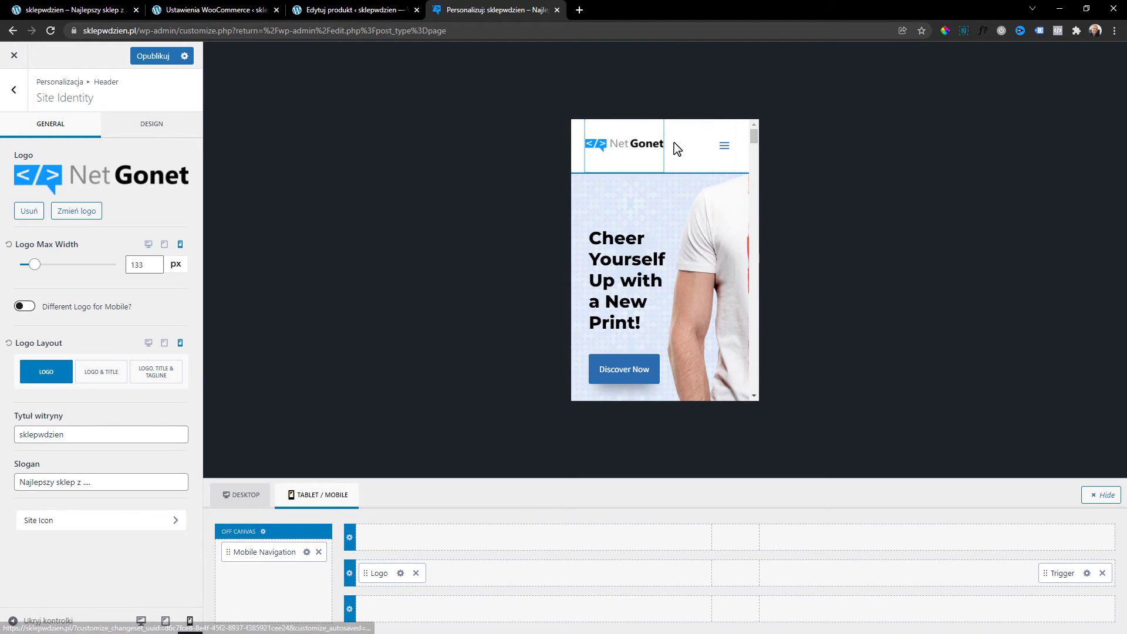
left_click(729, 147)
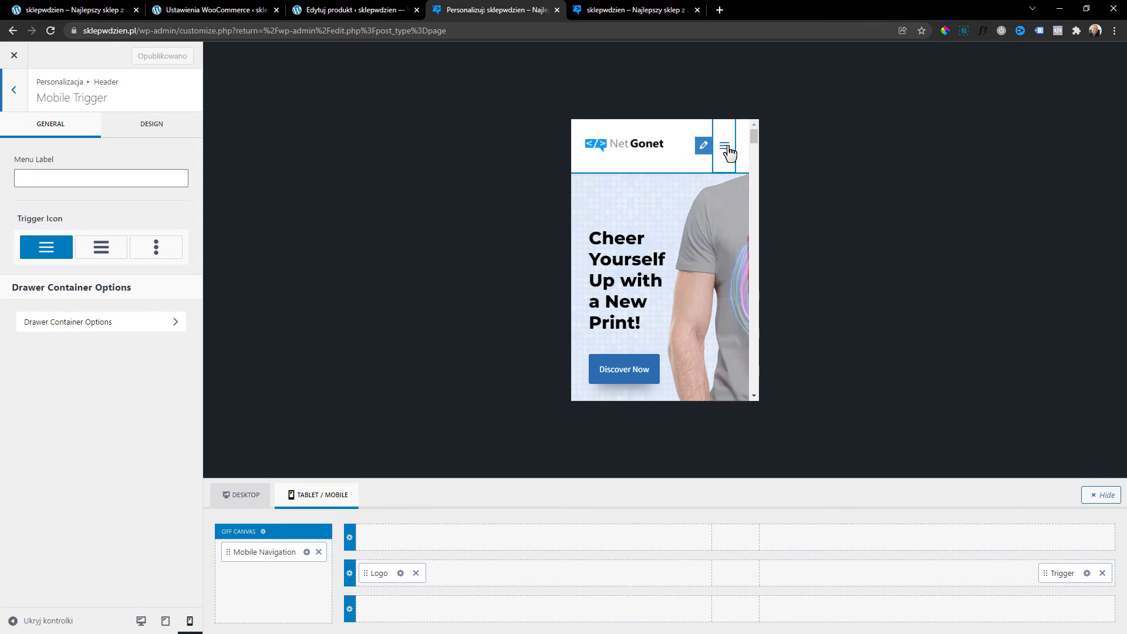
Try the bold hamburger and vertical dots trigger icons, then keep the thin hamburger.
left_click(122, 252)
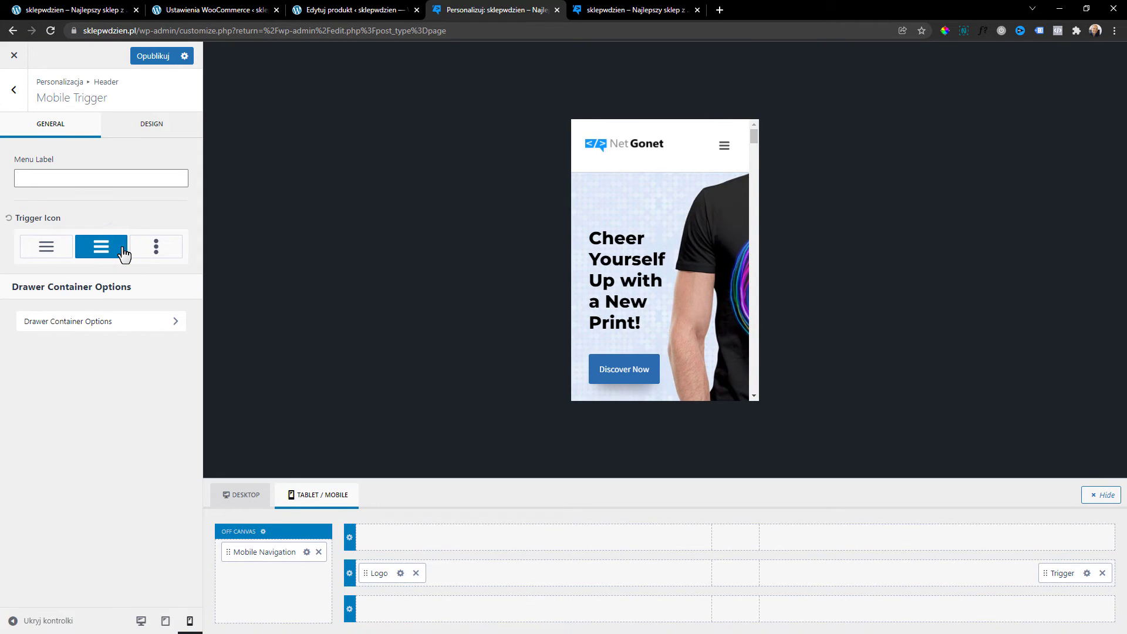
left_click(157, 248)
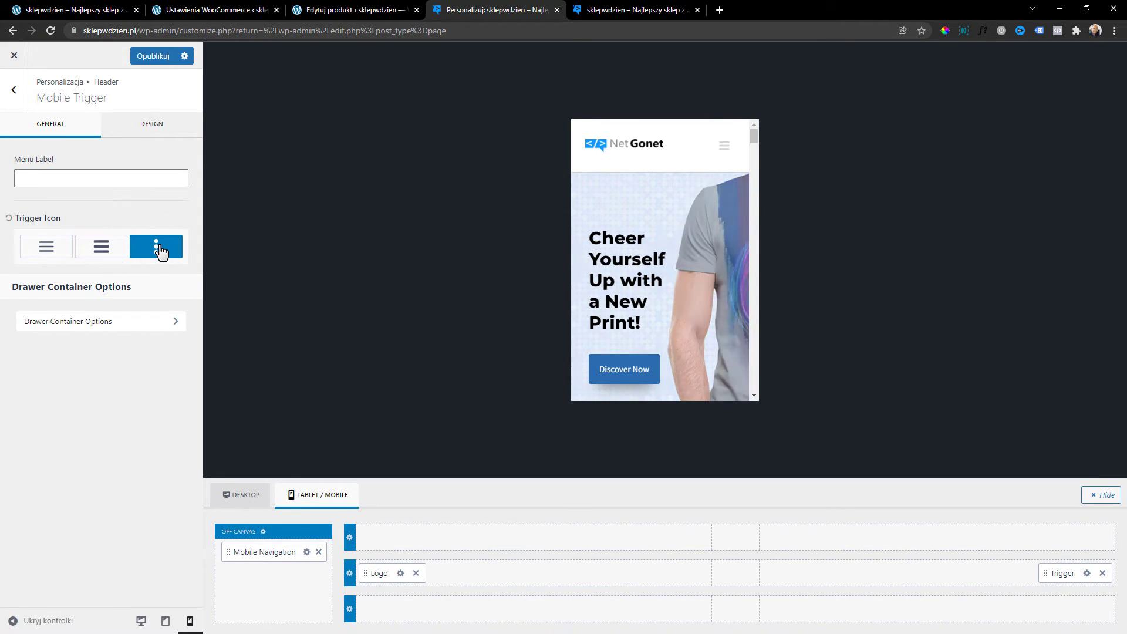
left_click(44, 260)
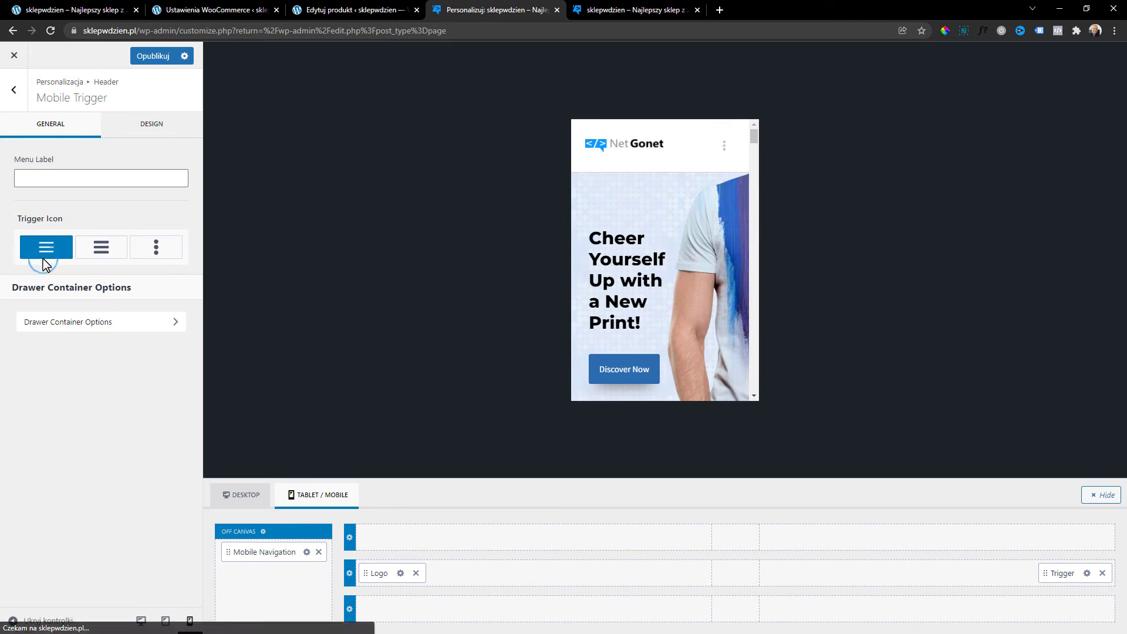
Review the off-canvas drawer's General and Design settings, then publish the header changes.
left_click(175, 327)
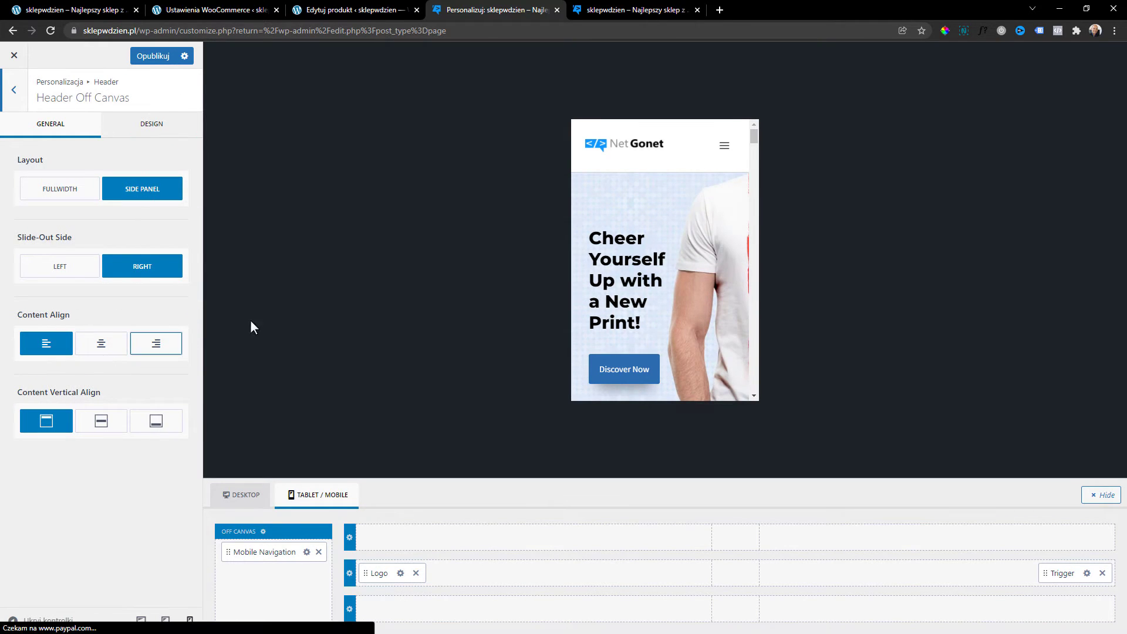
left_click(172, 132)
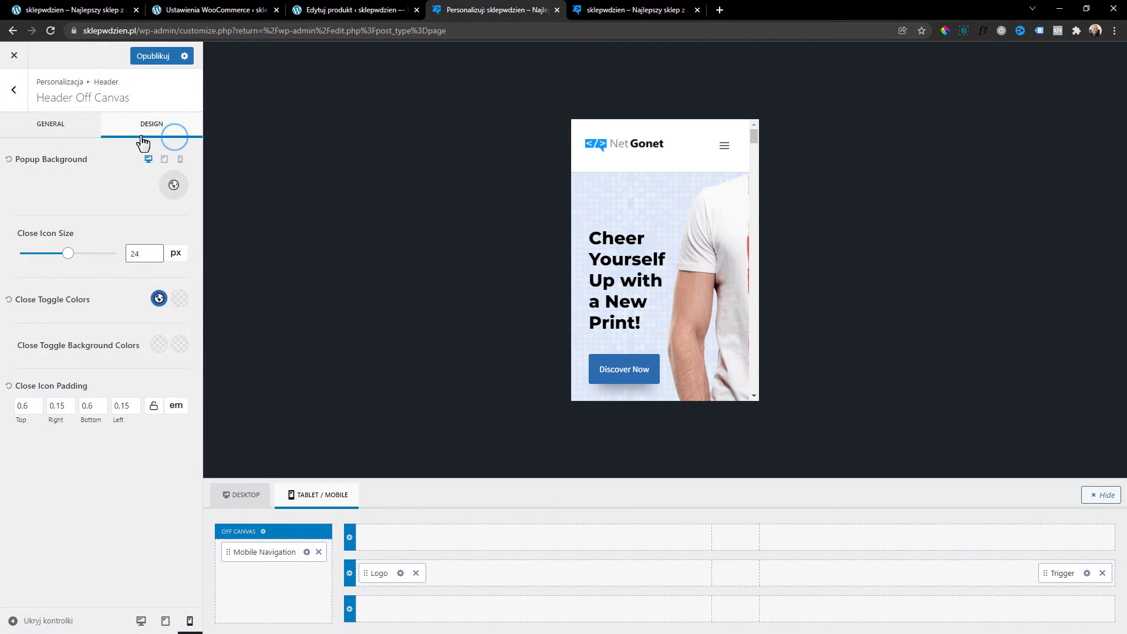
left_click(63, 126)
left_click(14, 89)
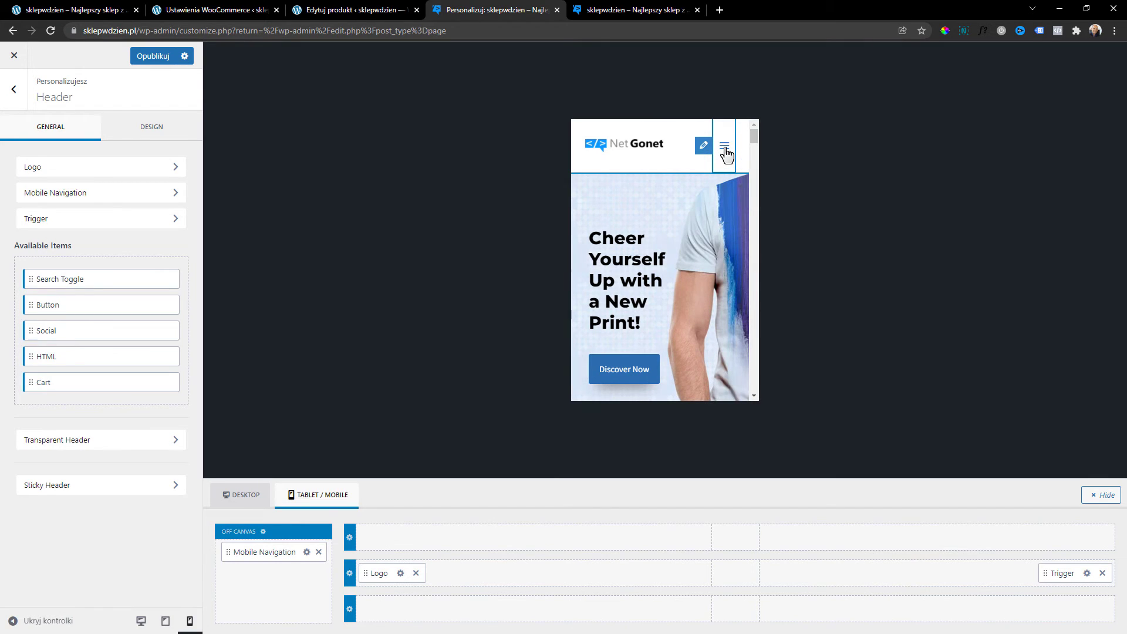
left_click(20, 96)
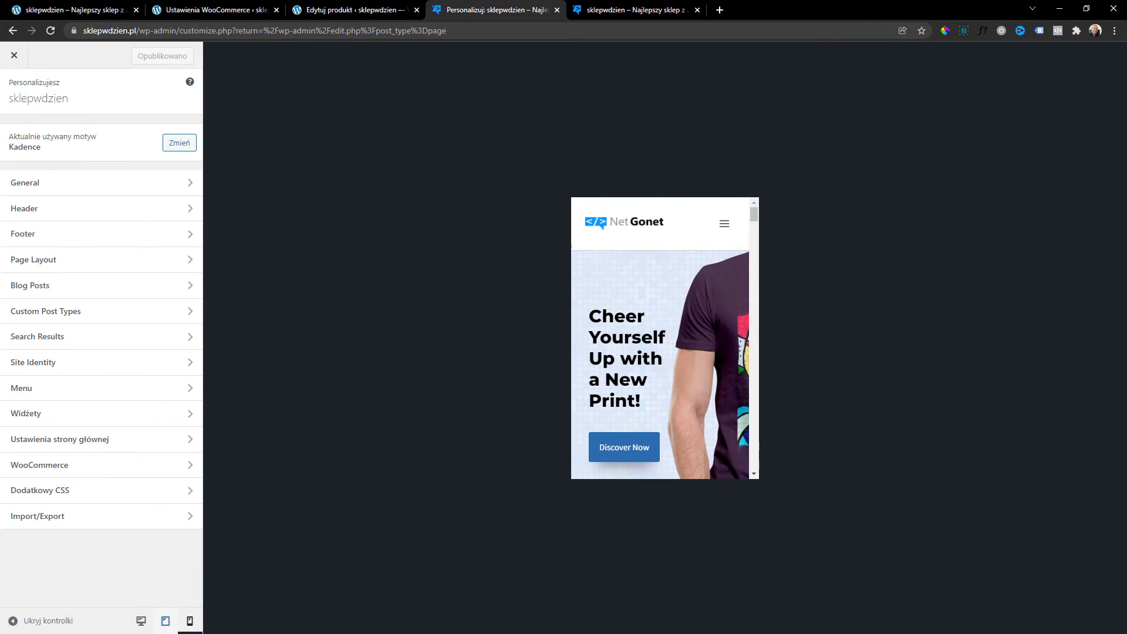
On the desktop preview, browse the General Layout, Sidebar and Buttons settings.
left_click(143, 626)
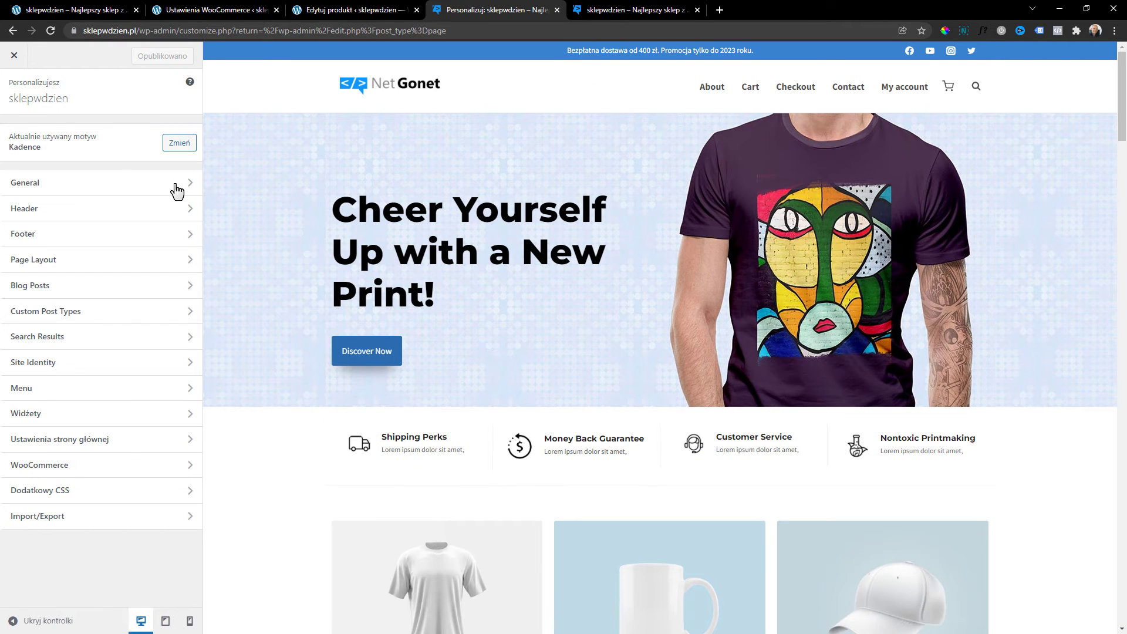
left_click(91, 187)
left_click(16, 86)
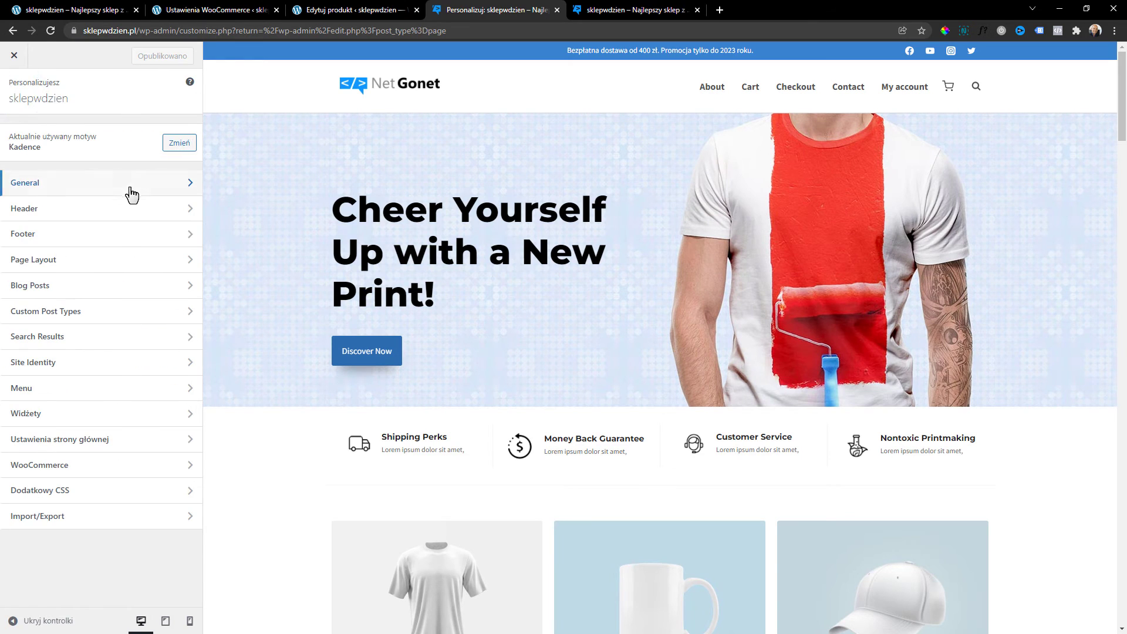
left_click(86, 187)
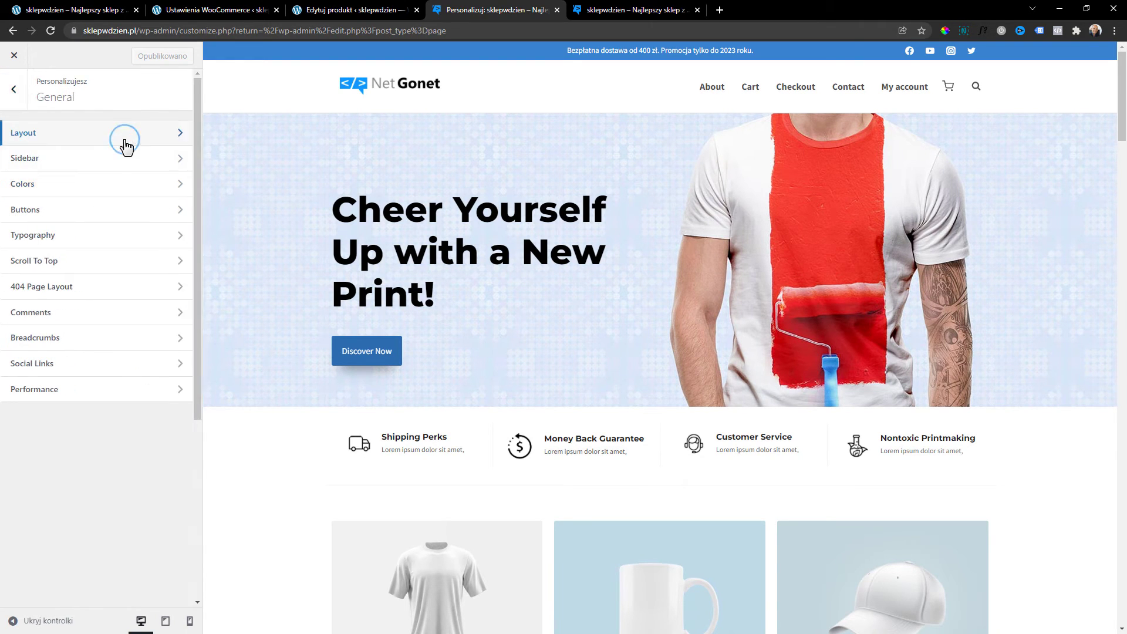
left_click(123, 141)
left_click(13, 94)
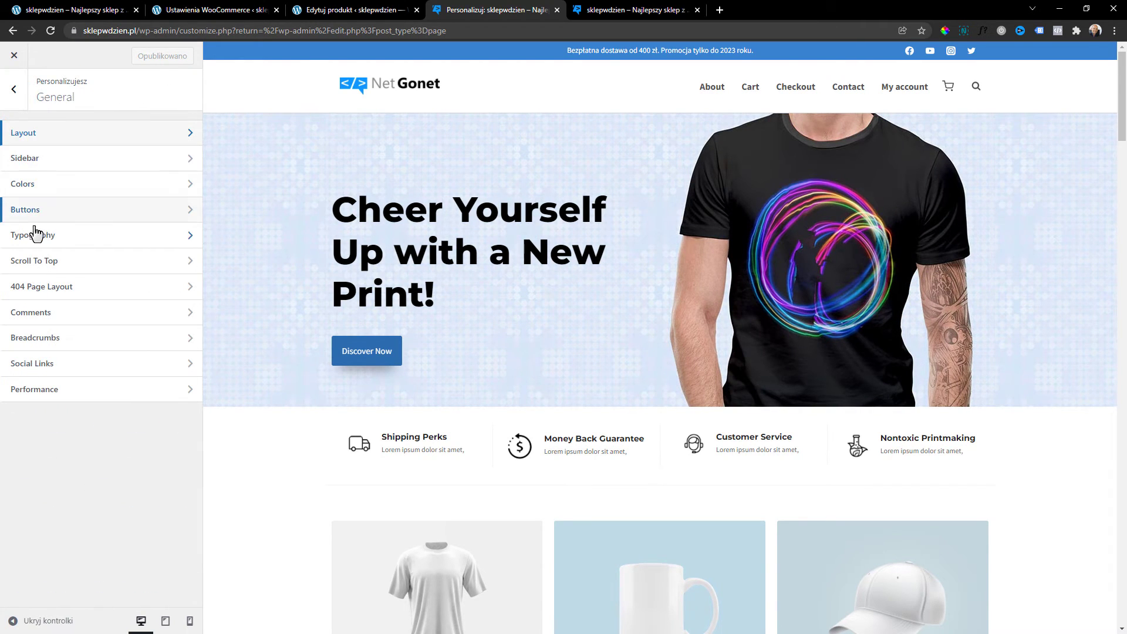
left_click(63, 159)
left_click(15, 89)
left_click(50, 209)
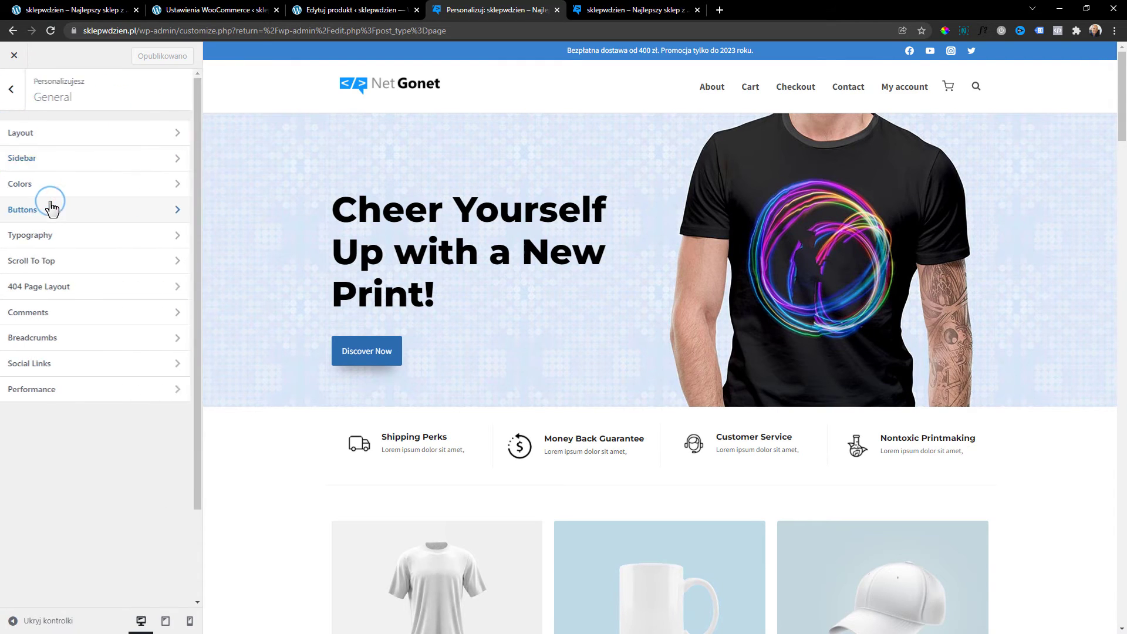
left_click(24, 87)
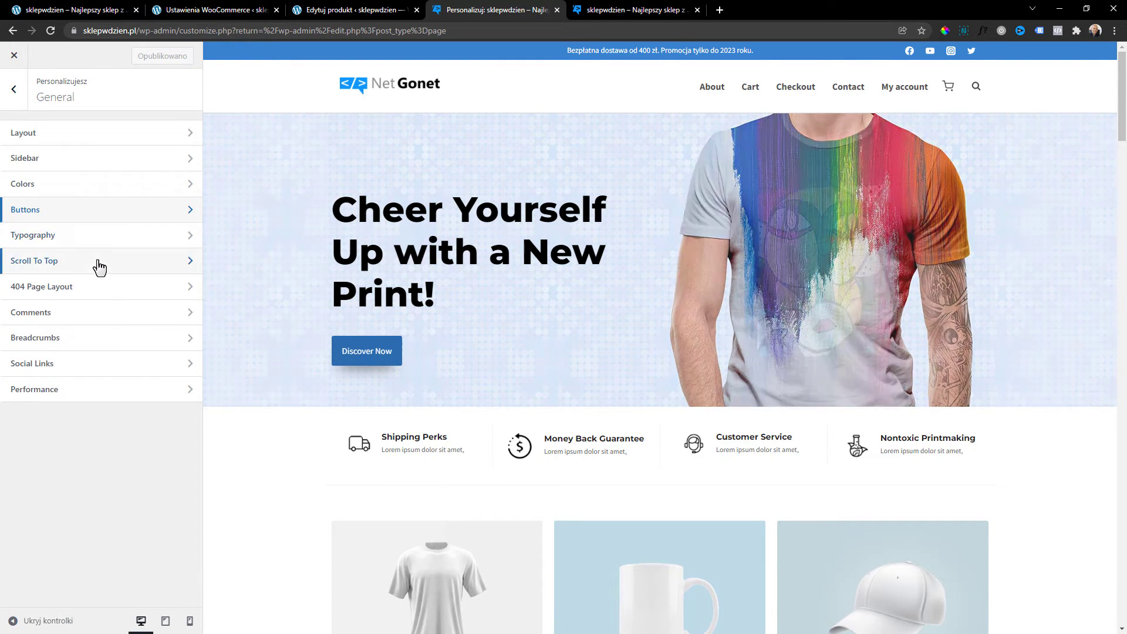
Review the Scroll To Top, 404 Page Layout and Comments options, then open Header.
left_click(96, 262)
scroll(559, 272, "down", 7)
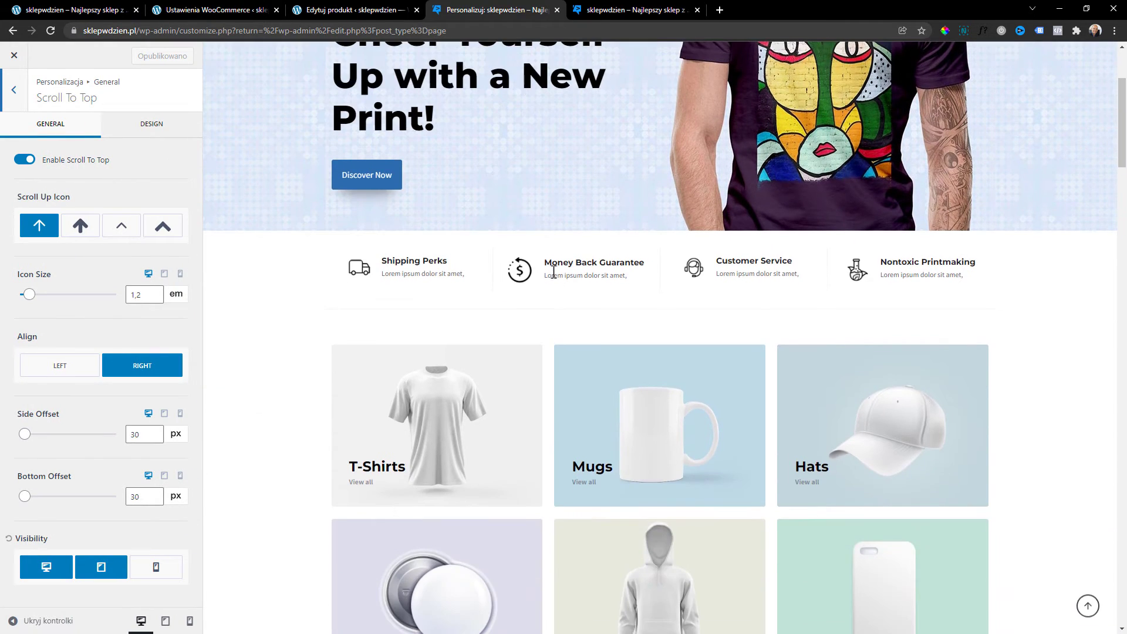
scroll(558, 273, "up", 7)
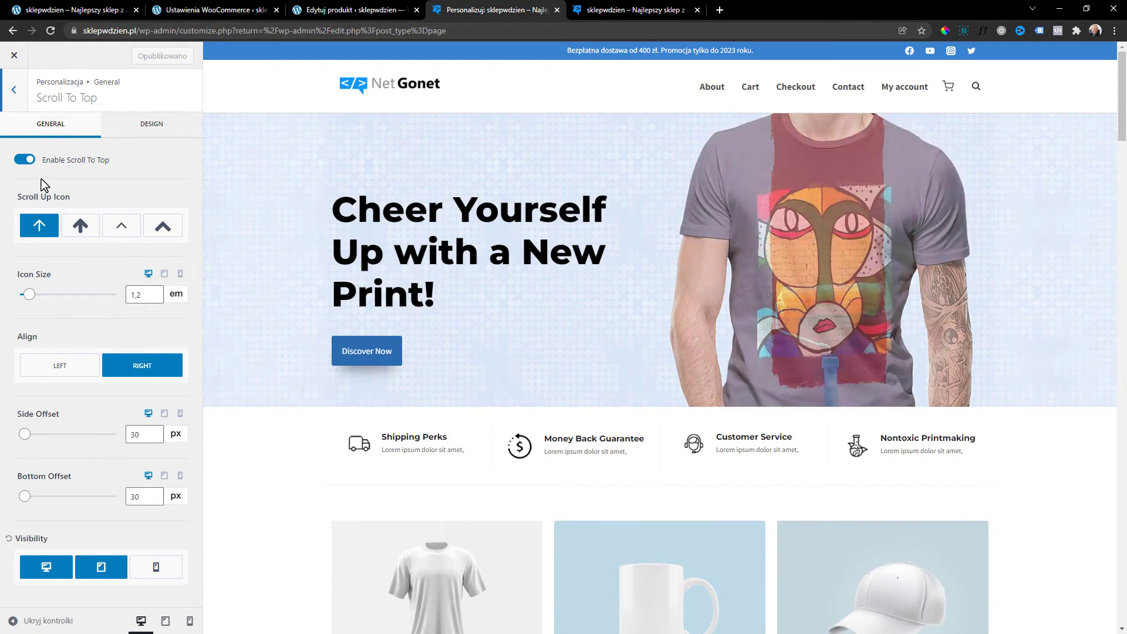
scroll(669, 276, "down", 7)
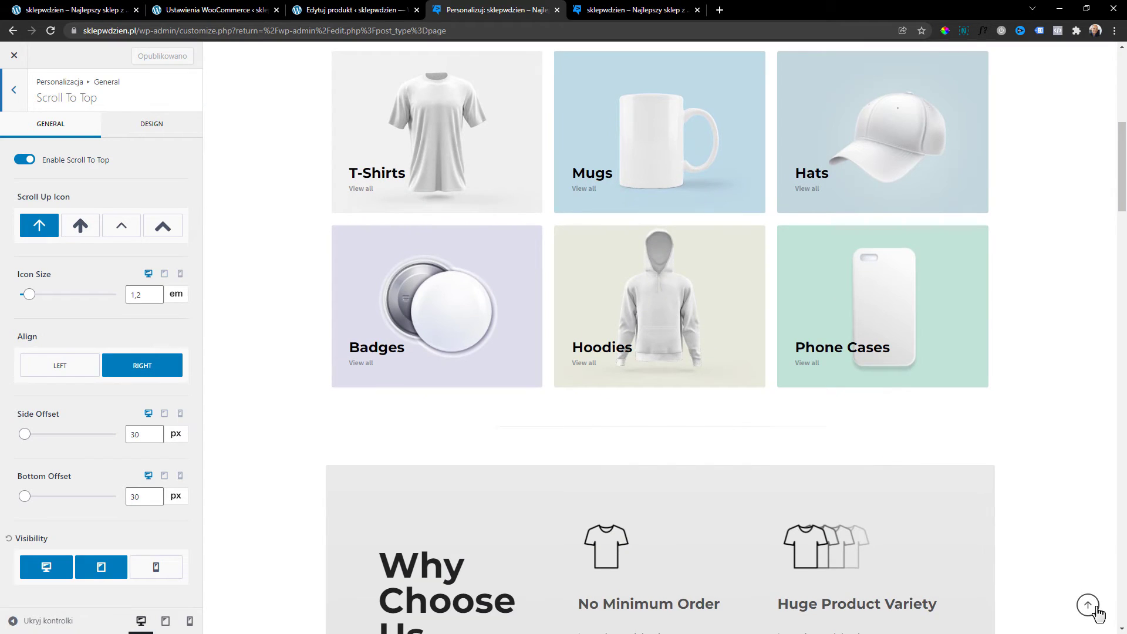
scroll(1001, 351, "down", 5)
scroll(1001, 352, "up", 10)
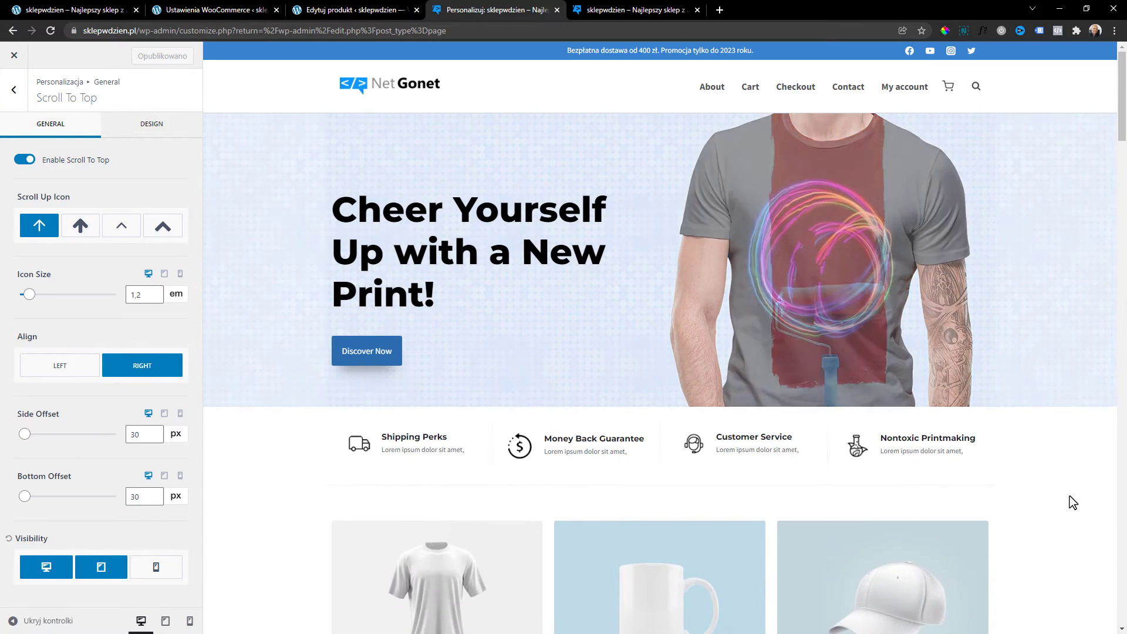
left_click(17, 93)
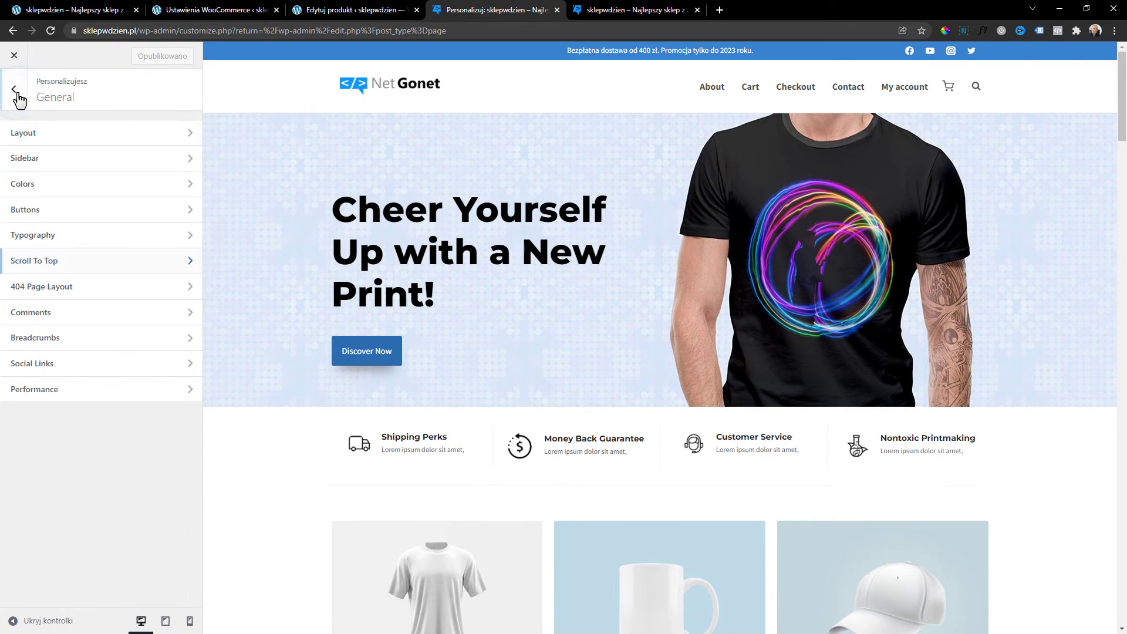
left_click(53, 294)
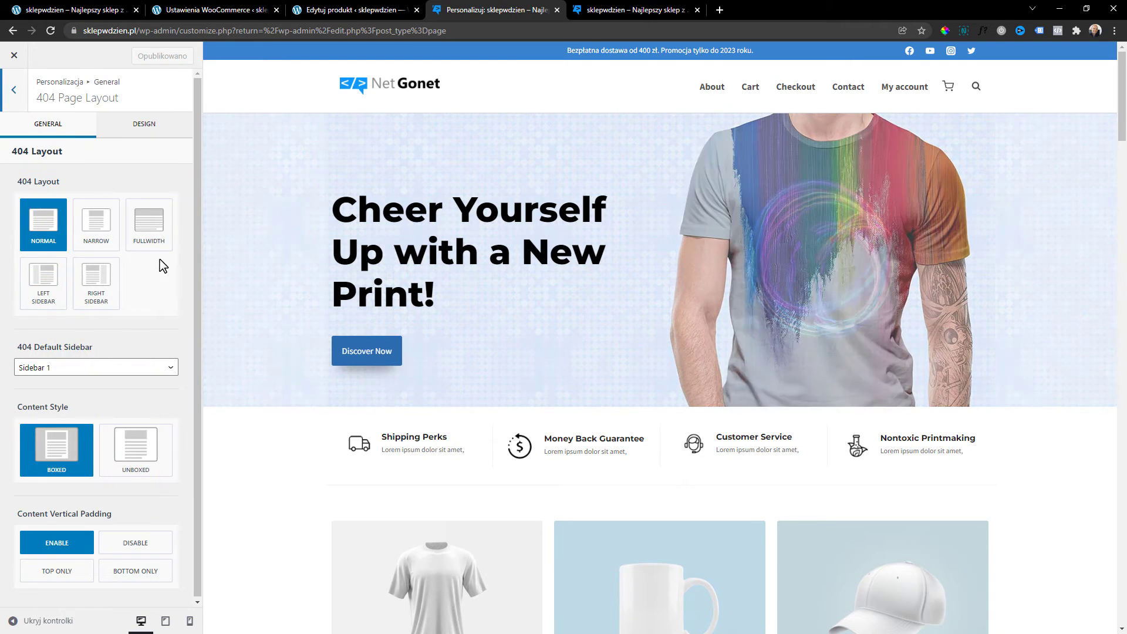
left_click(12, 97)
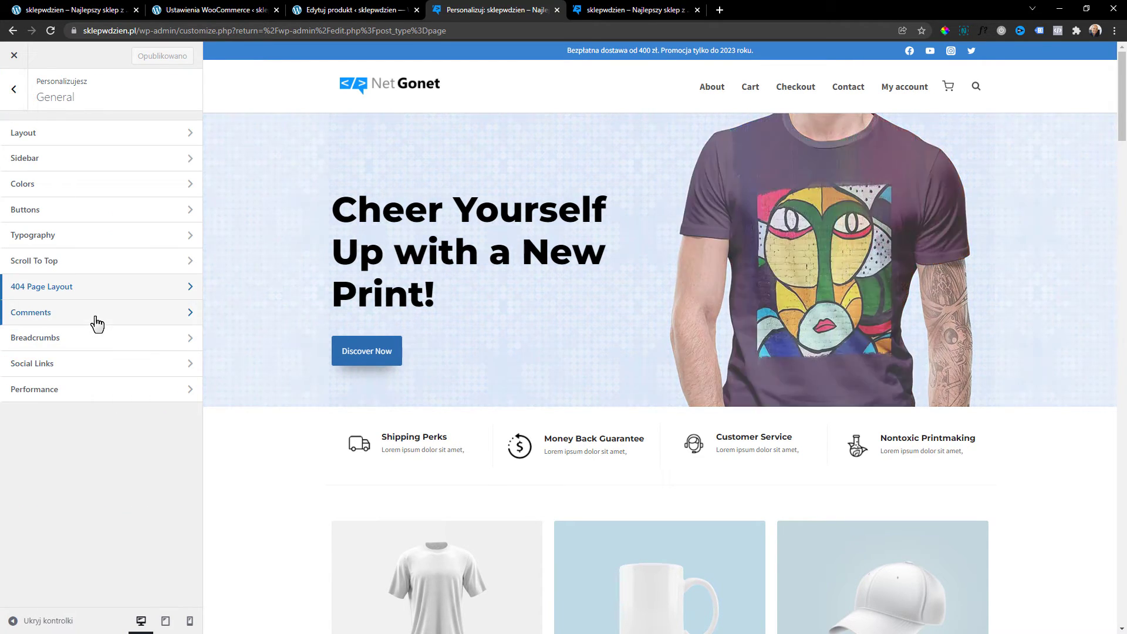
left_click(93, 317)
left_click(17, 93)
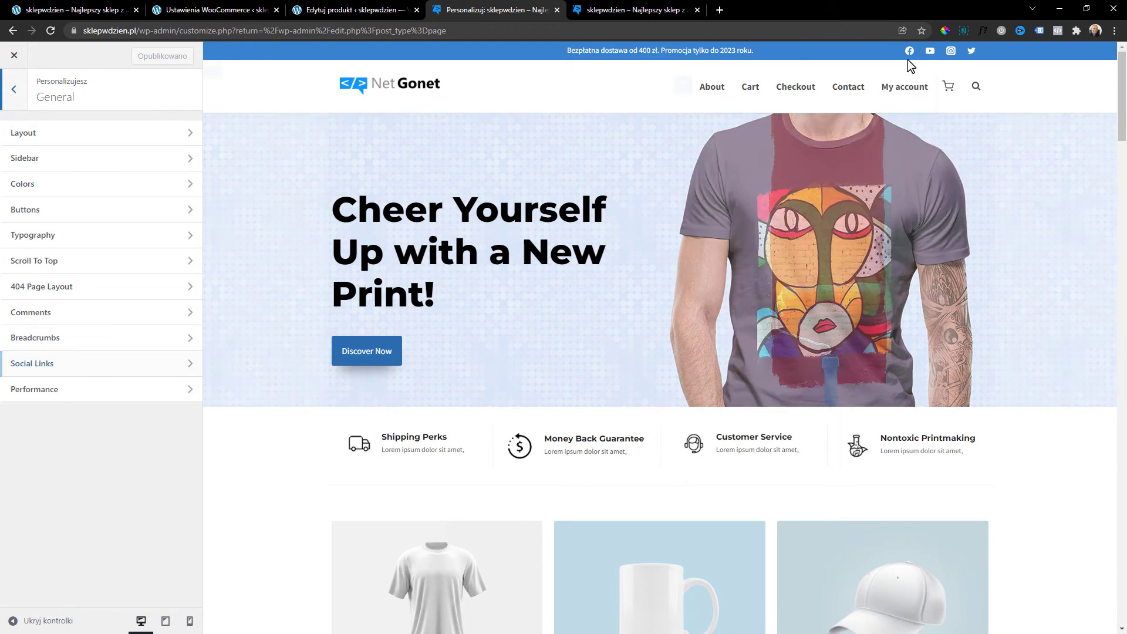
left_click(15, 94)
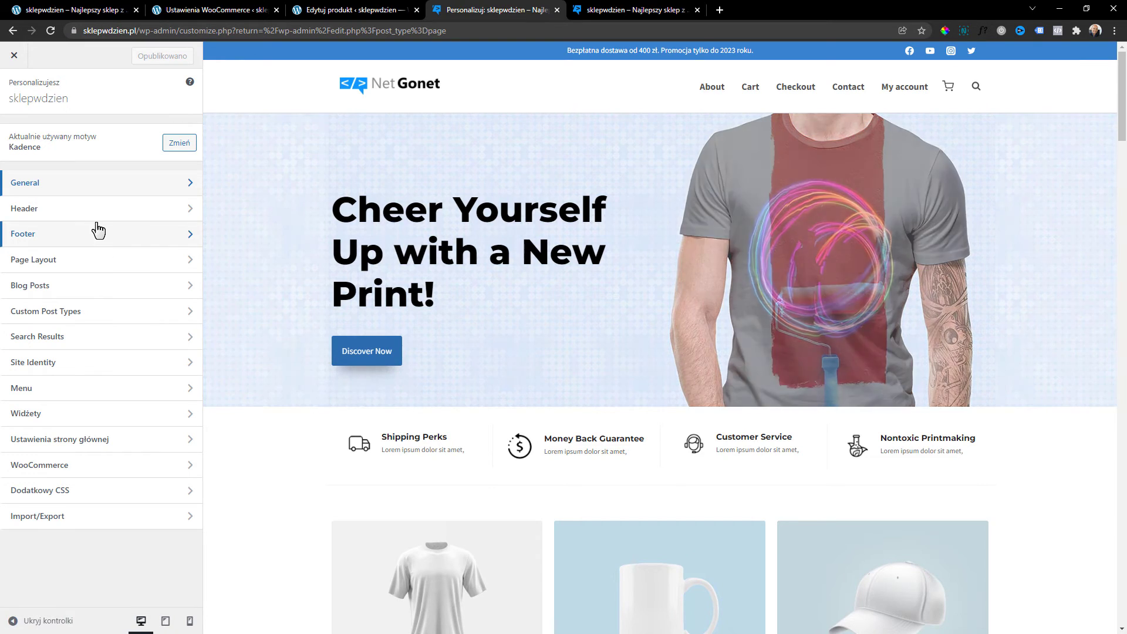
left_click(51, 212)
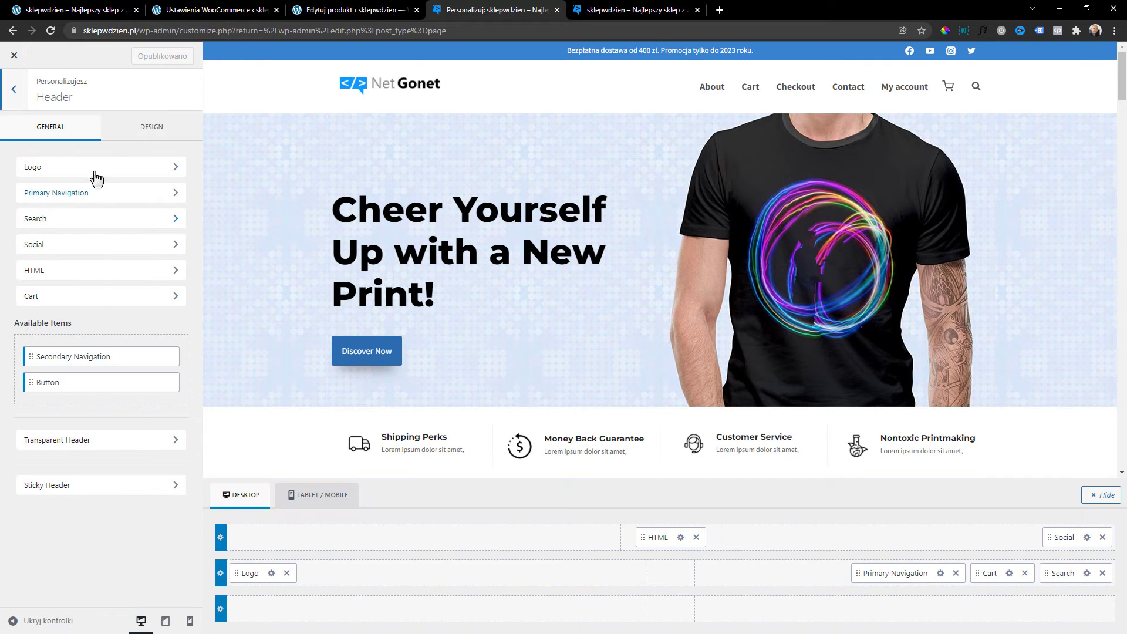
Open the Footer settings and scroll the preview down to the site footer.
left_click(14, 88)
left_click(68, 238)
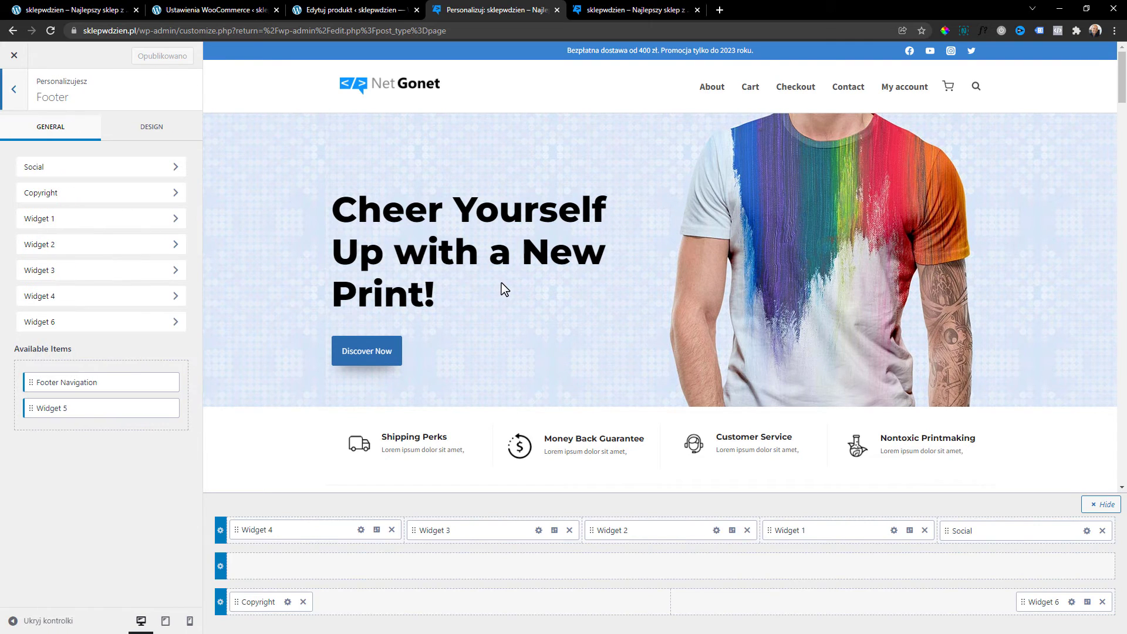
scroll(504, 288, "down", 10)
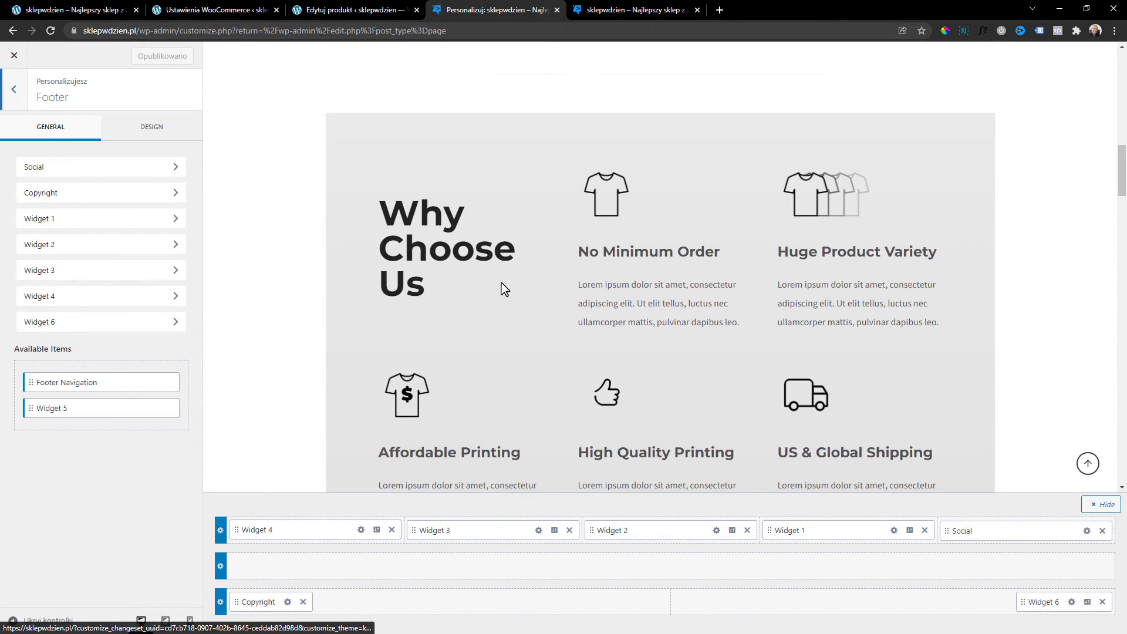
scroll(504, 290, "down", 15)
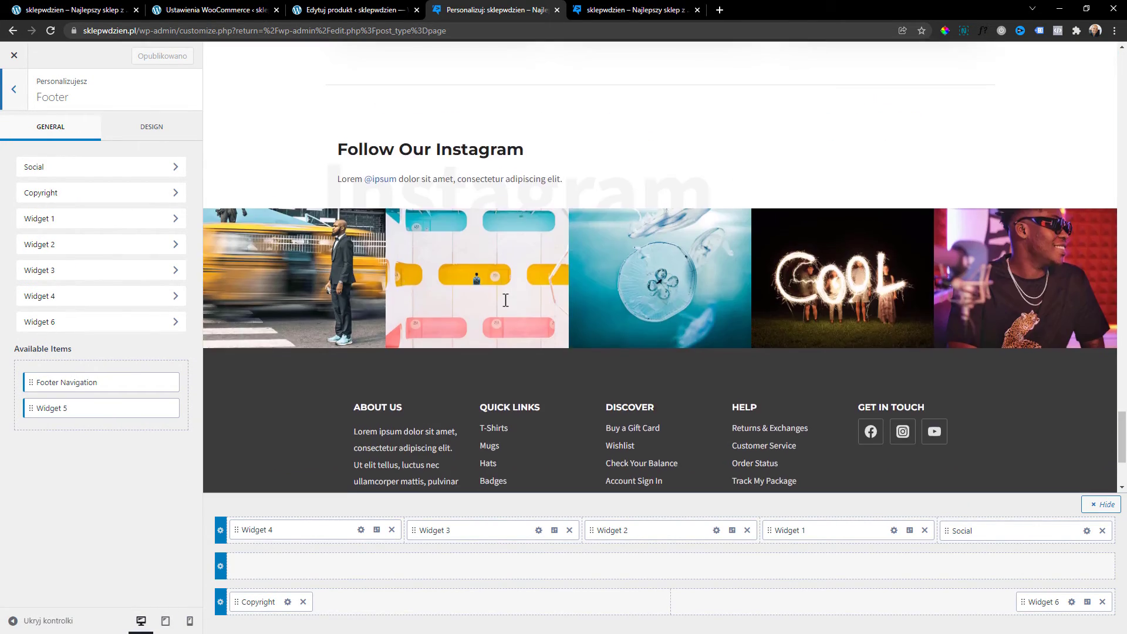
scroll(505, 302, "down", 3)
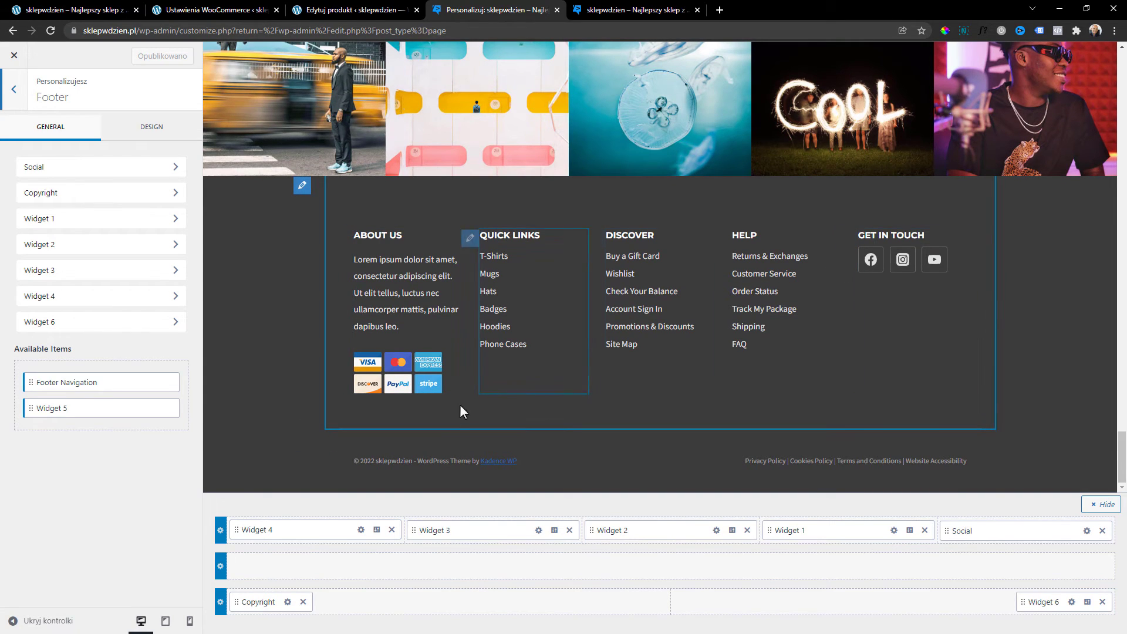
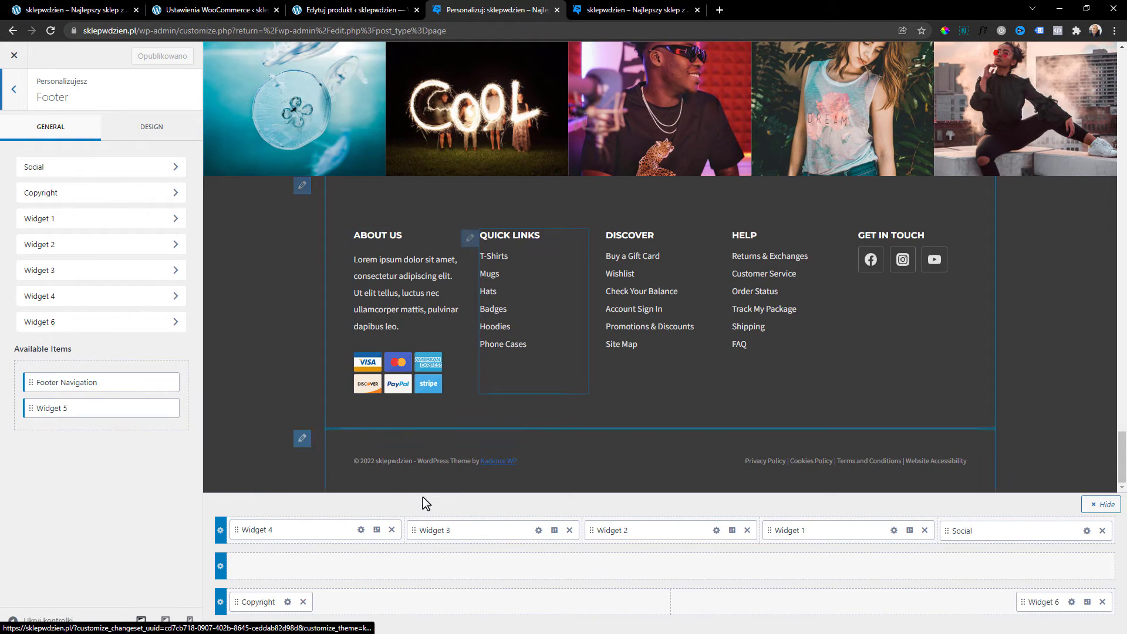
Delete the payment icons image block from the Footer 4 widget area.
left_click(361, 530)
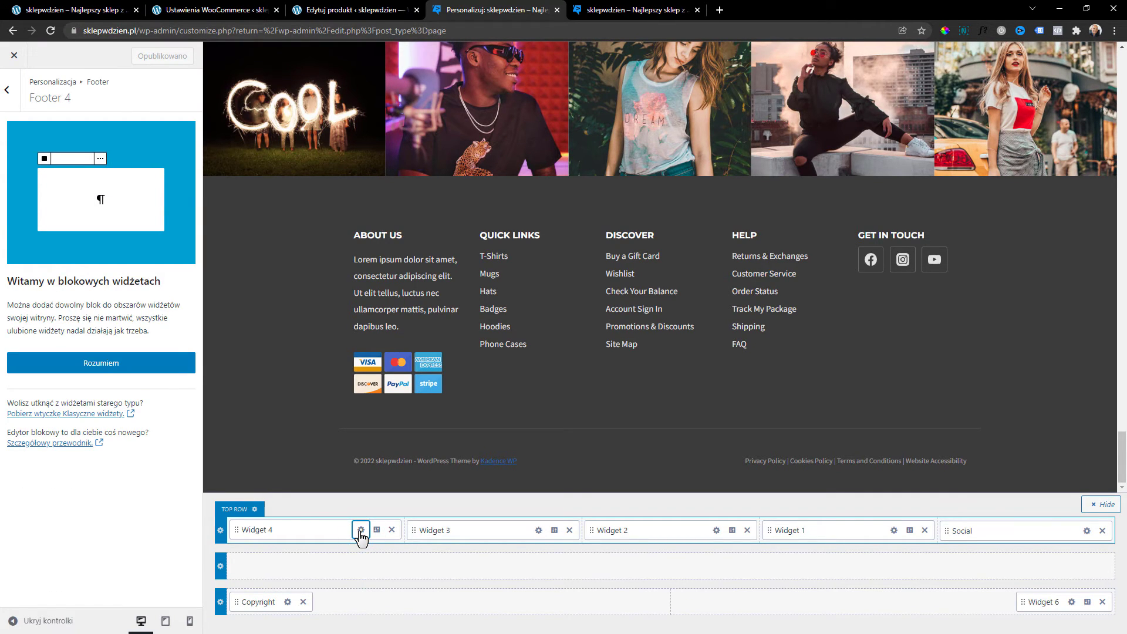
left_click(92, 364)
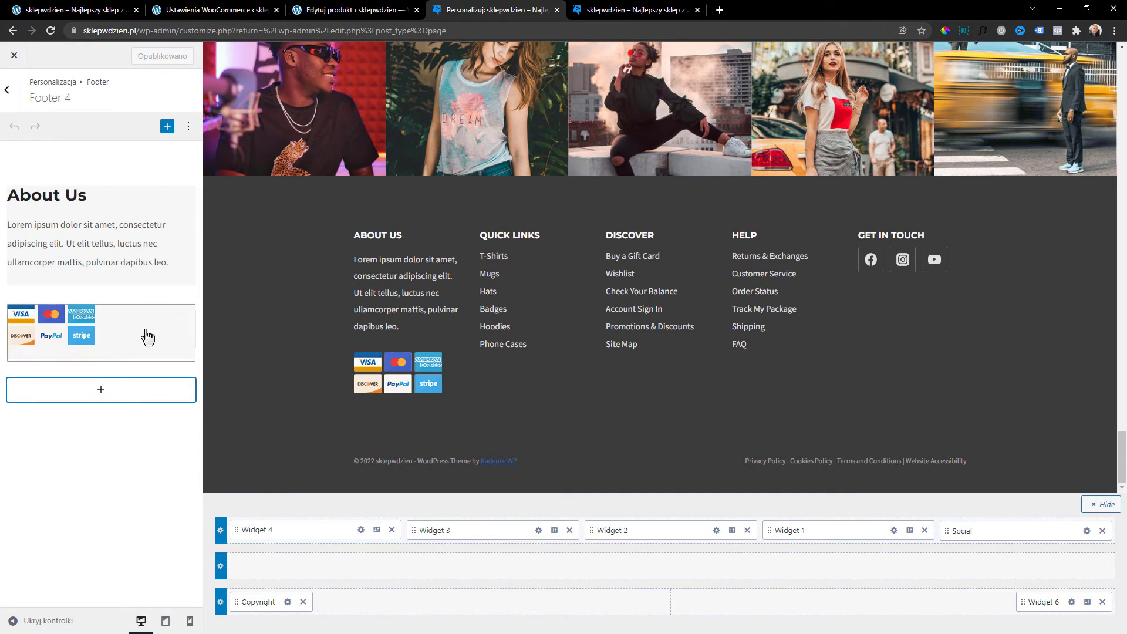
left_click(164, 324)
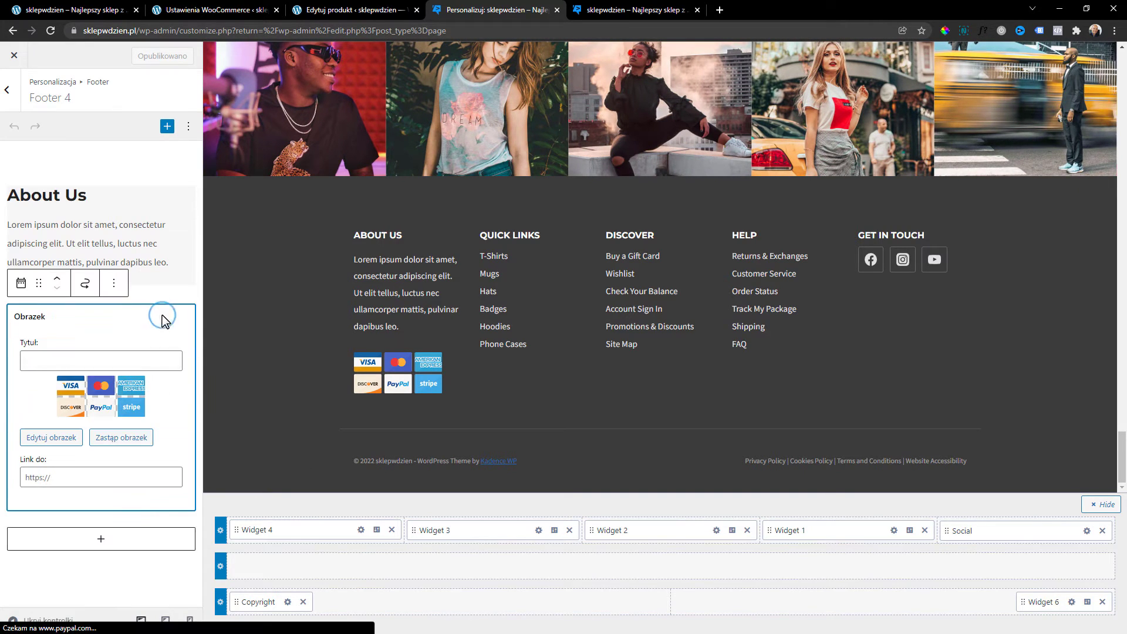
left_click(114, 286)
left_click(145, 500)
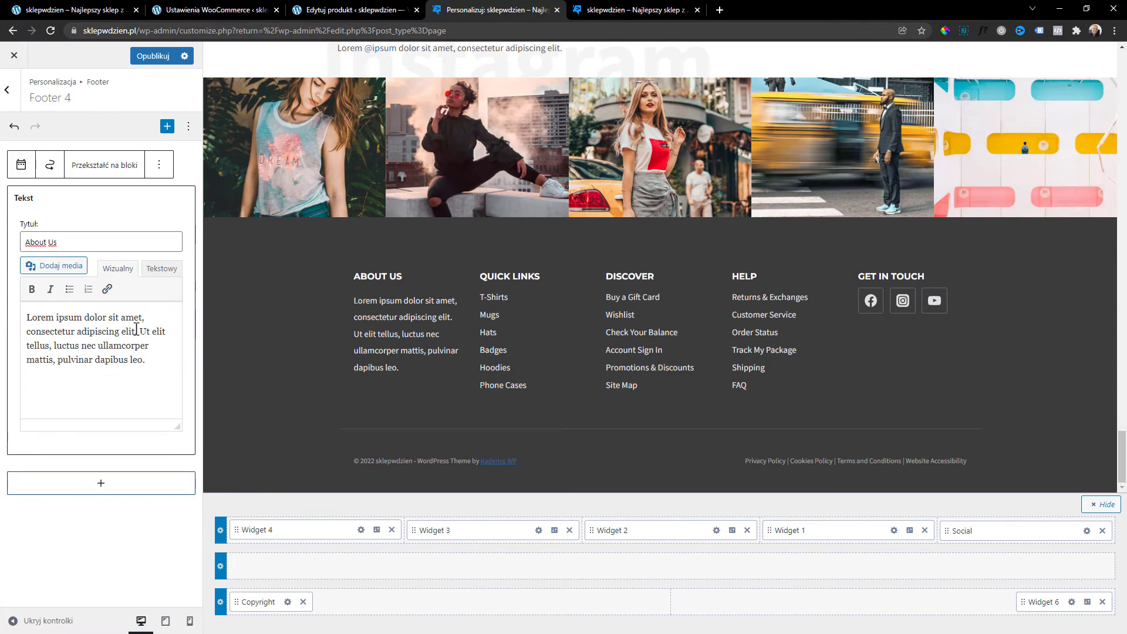
Review the About Us text and Quick Links column, keeping widget 03 as the menu, then edit the Get In Touch social column.
left_click_drag(151, 360, 58, 317)
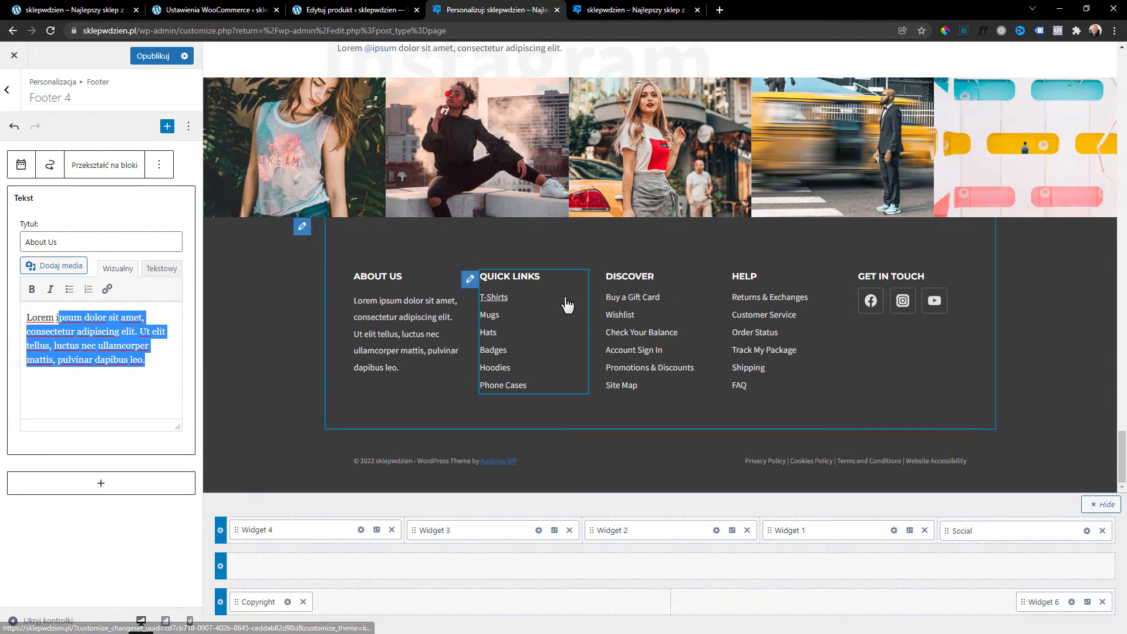
scroll(599, 364, "down", 10)
scroll(607, 351, "down", 15)
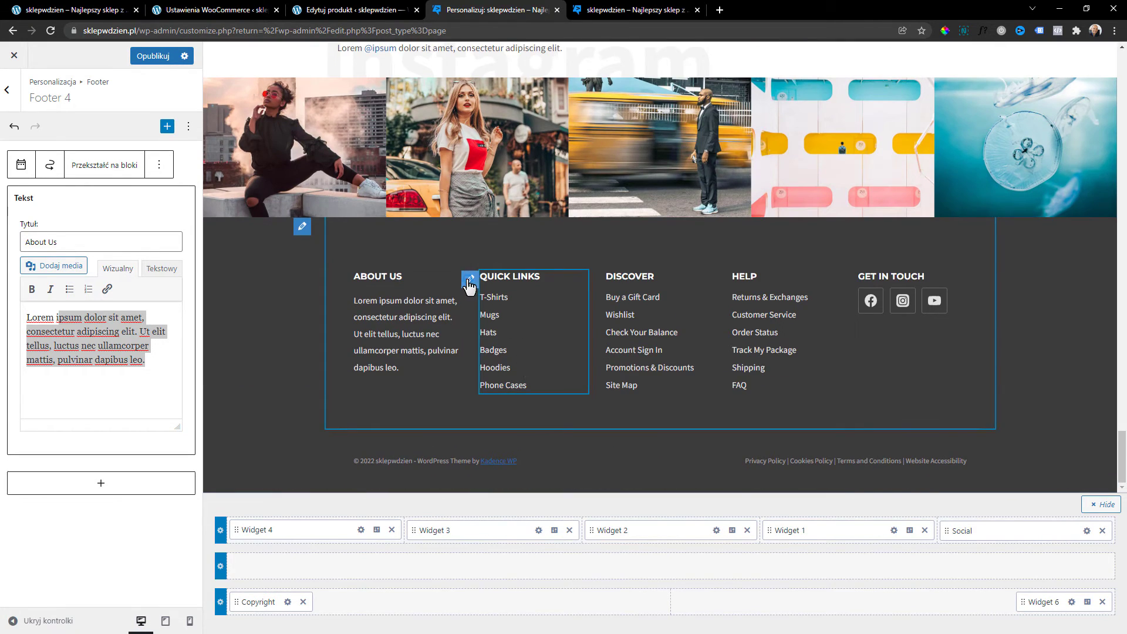
left_click(468, 282)
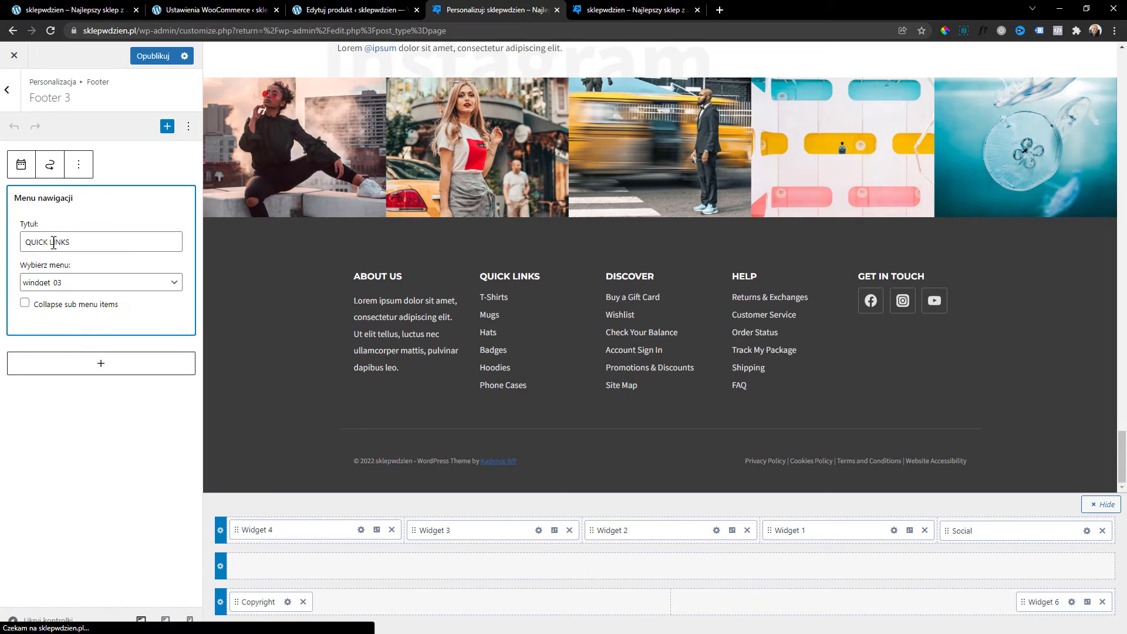
left_click(71, 279)
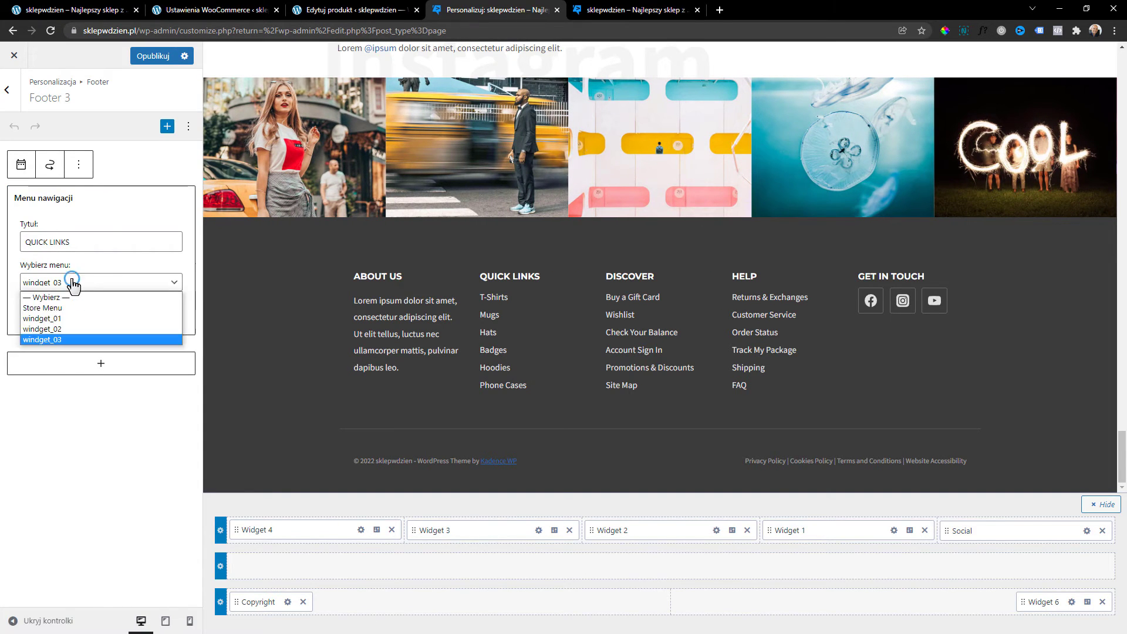
left_click(71, 280)
left_click(72, 279)
left_click(72, 279)
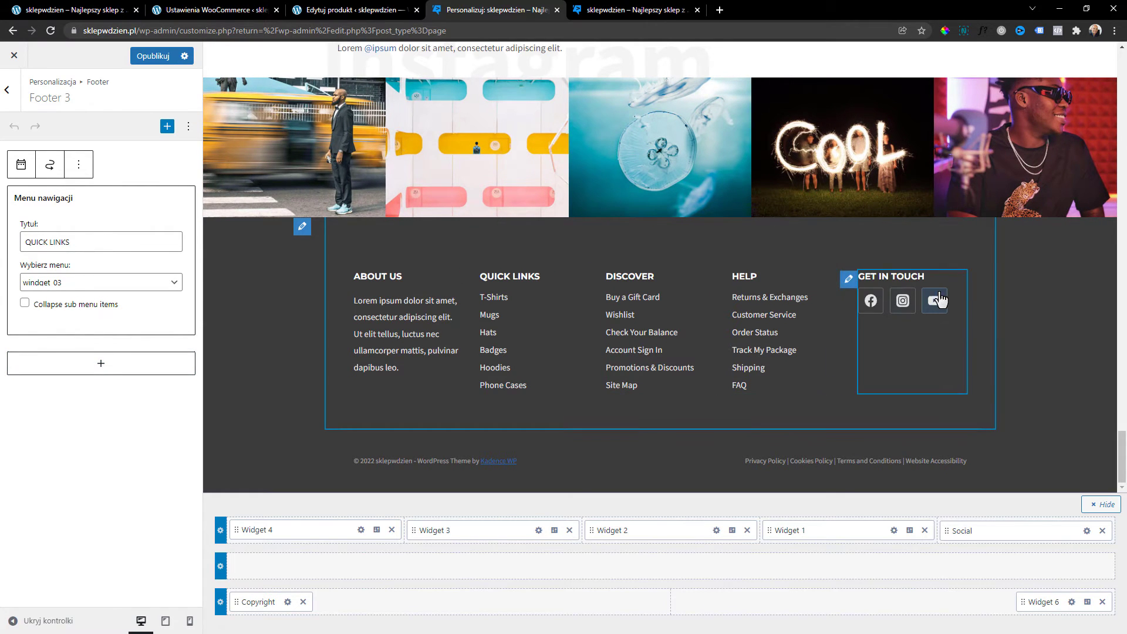
left_click(849, 279)
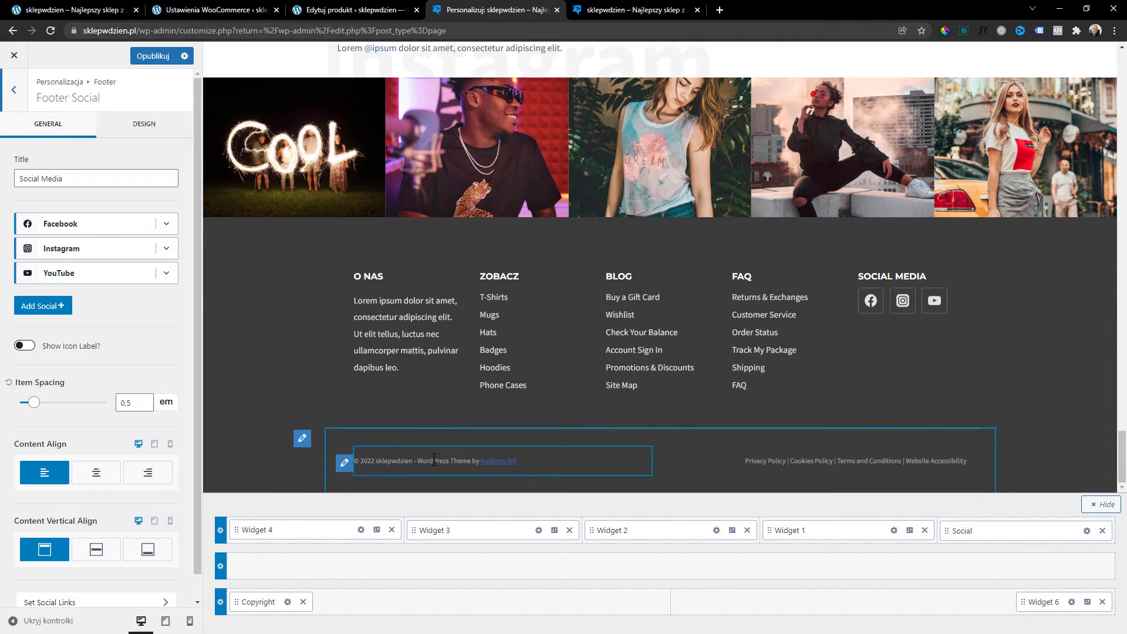
Replace the Footer 6 legal text with 'Polityka prywatności | Regulamin sklepu' and switch to the shop homepage tab.
left_click(929, 467)
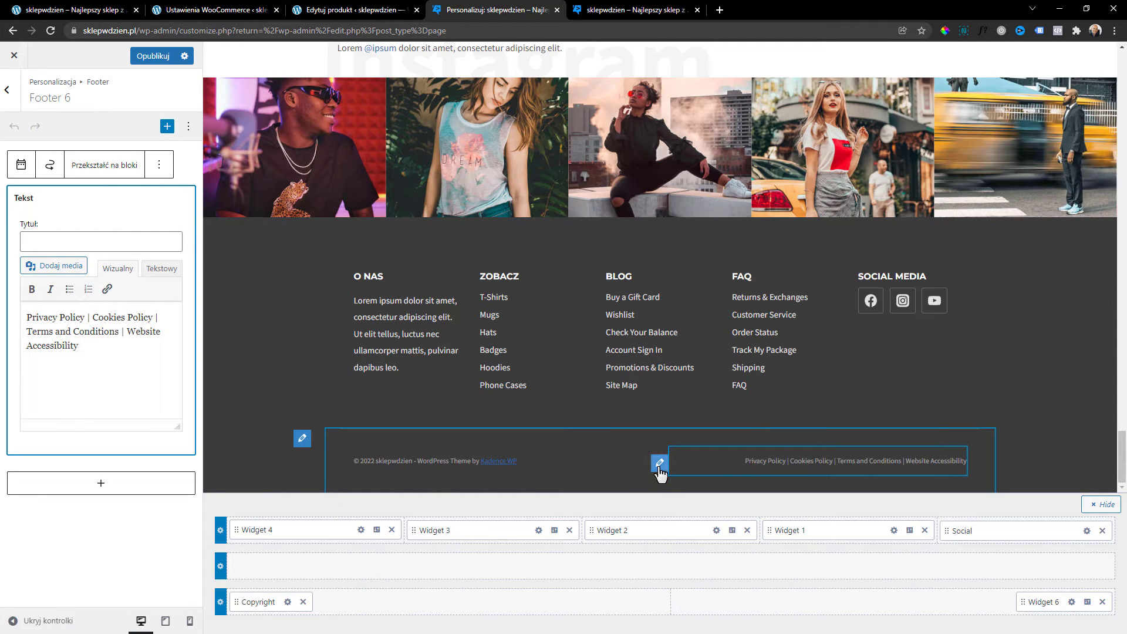
left_click(108, 352)
key("ctrl+a")
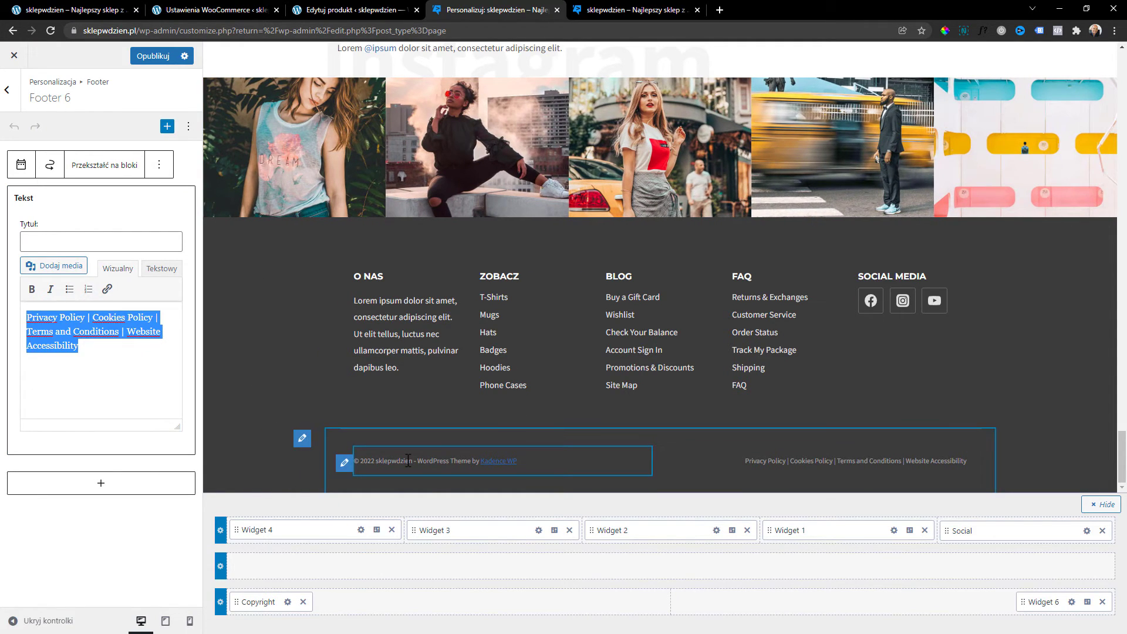
type("Polityk")
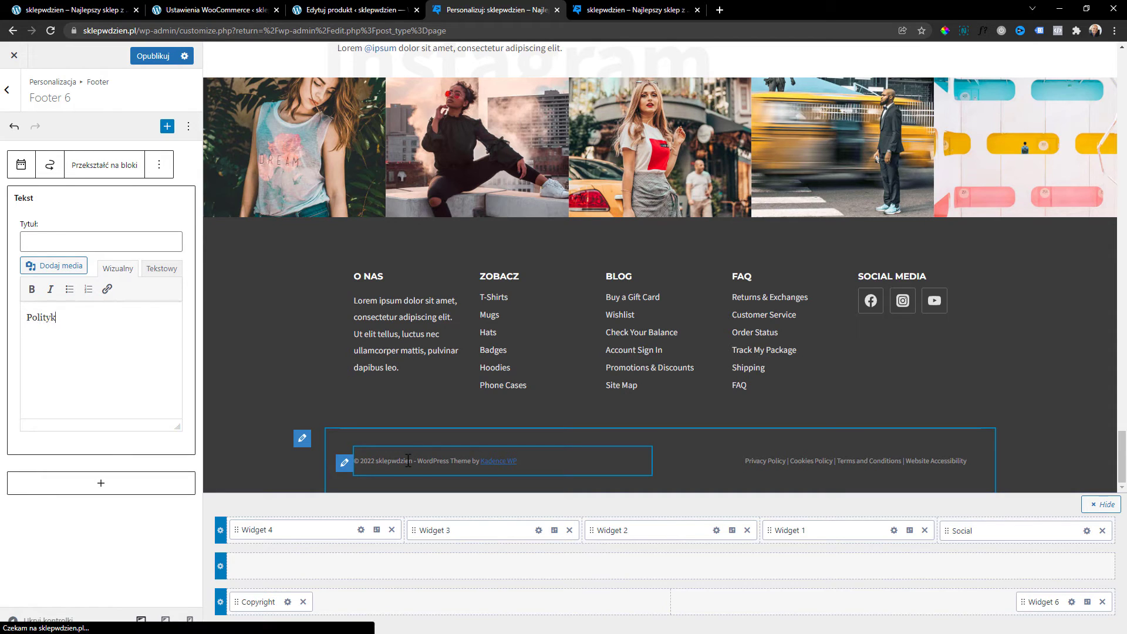
type("a prywatnośc")
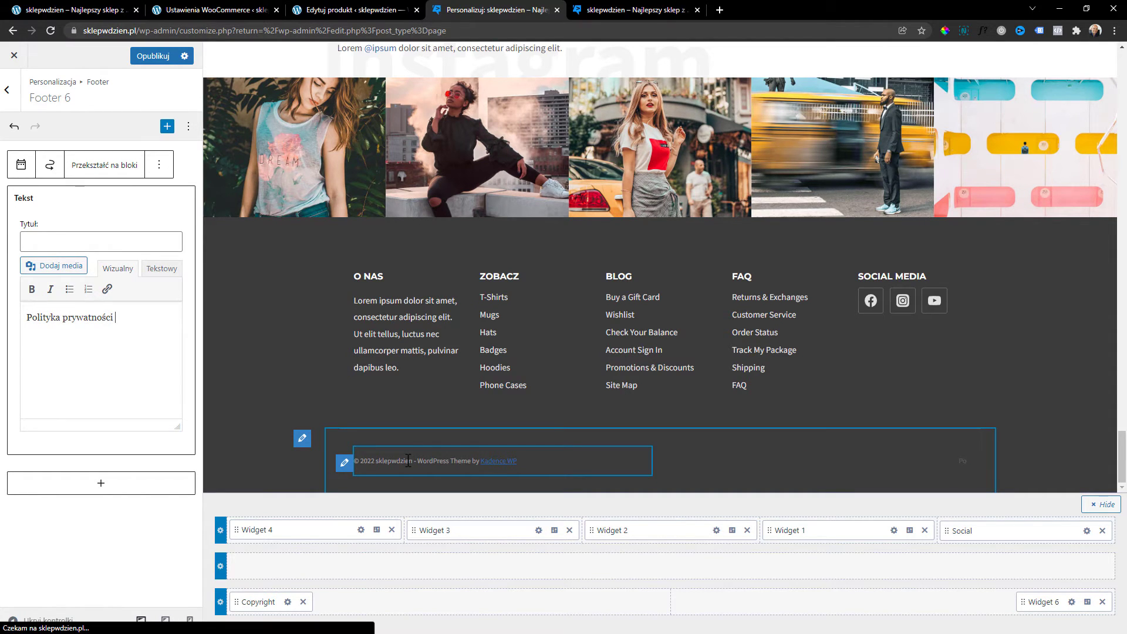
type("i")
key("Return")
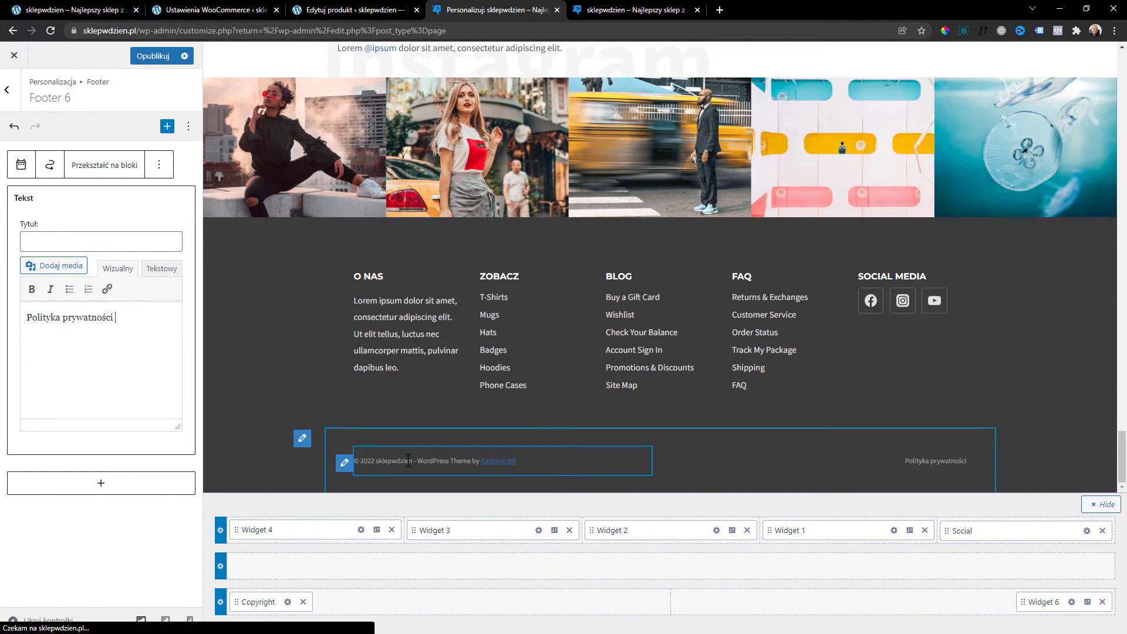
type("| Regulamin sklepu")
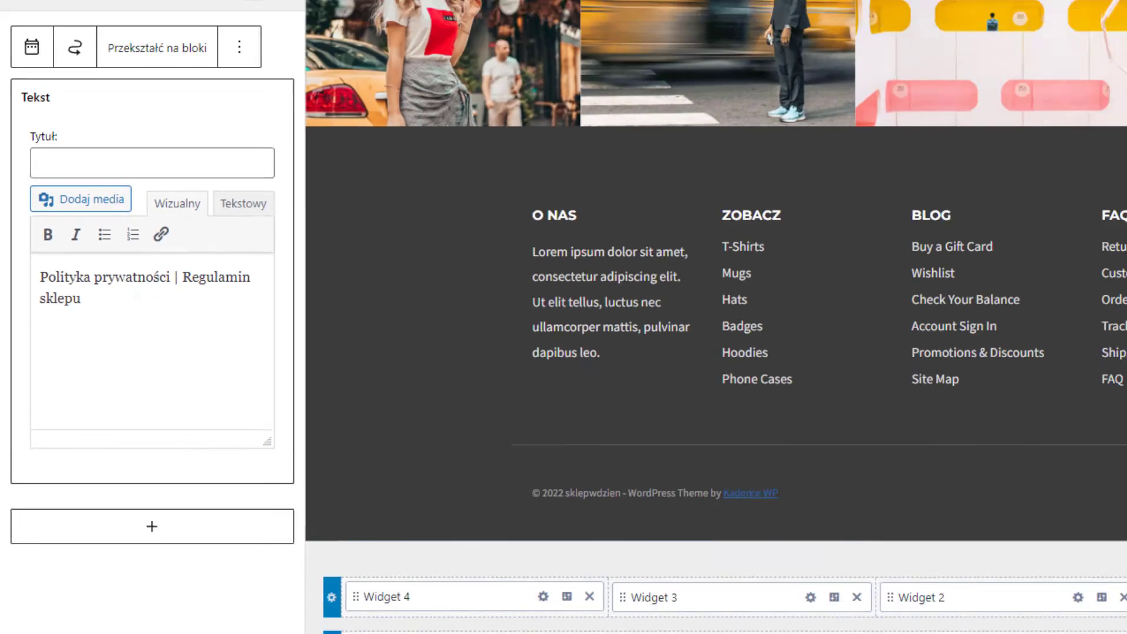
left_click(635, 9)
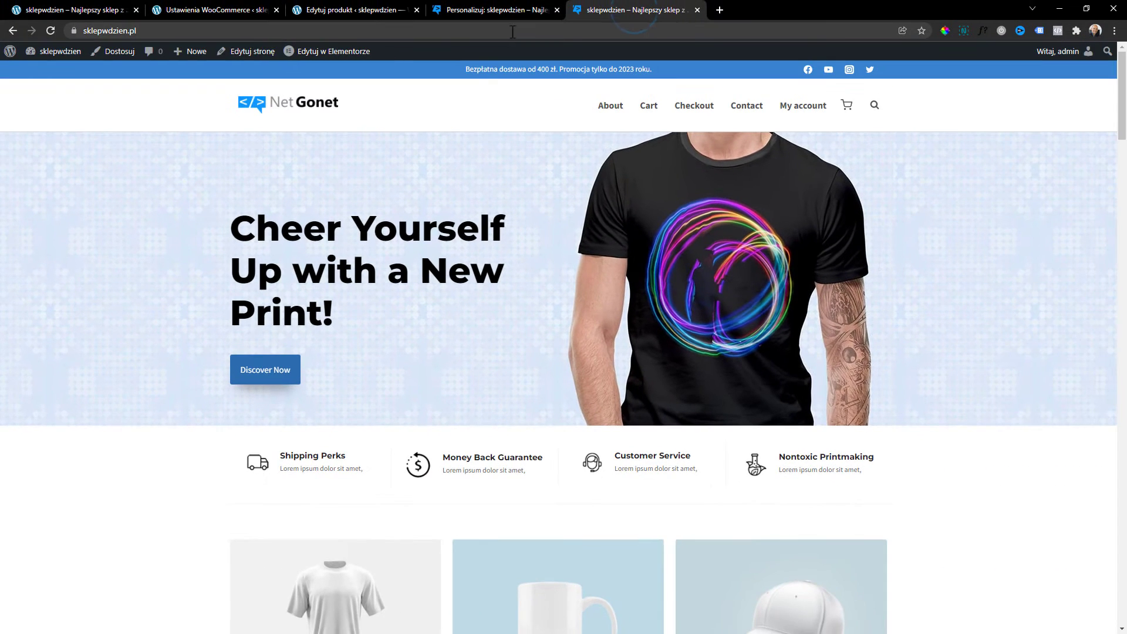
Copy the Regulamin sklepu page URL and link the 'Regulamin sklepu' label to it.
mouse_move(10, 52)
left_click(41, 71)
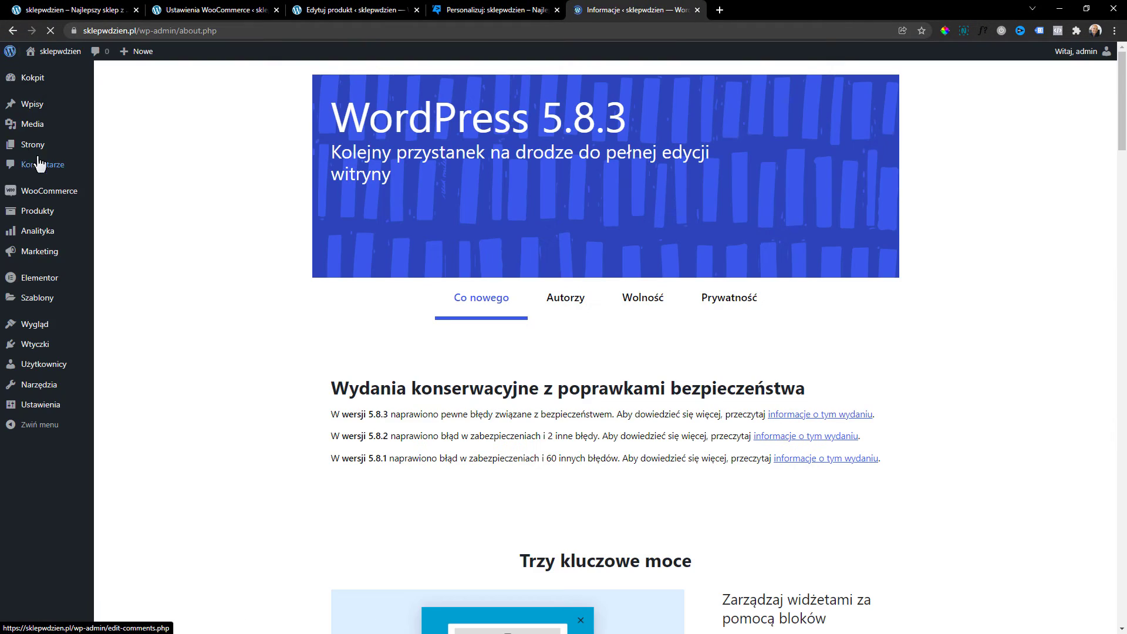
left_click(34, 146)
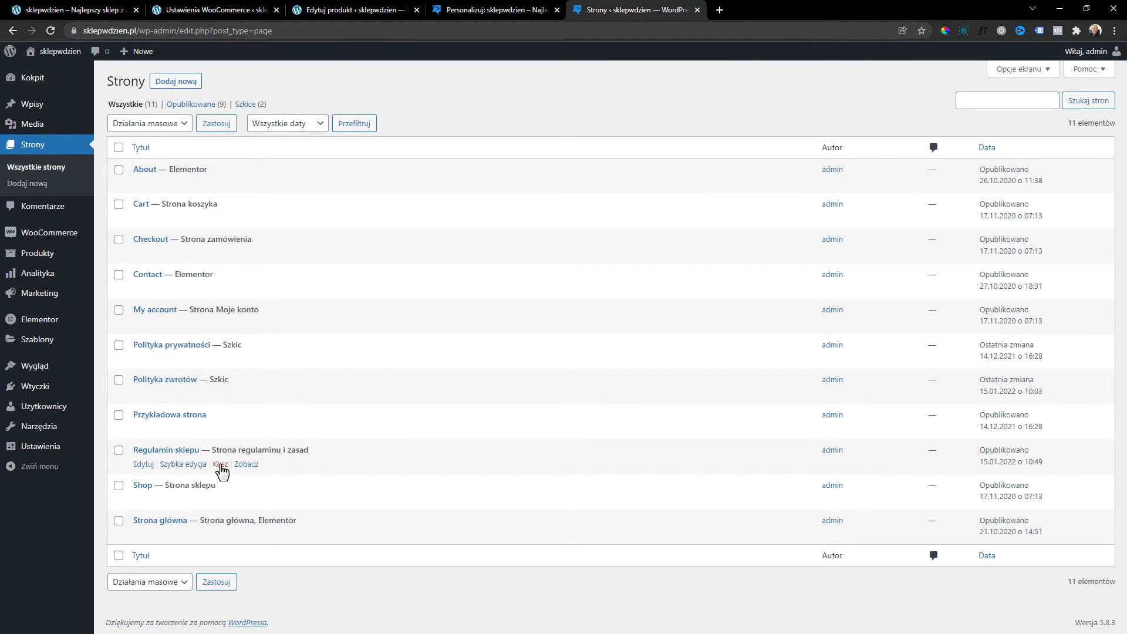
left_click(245, 465)
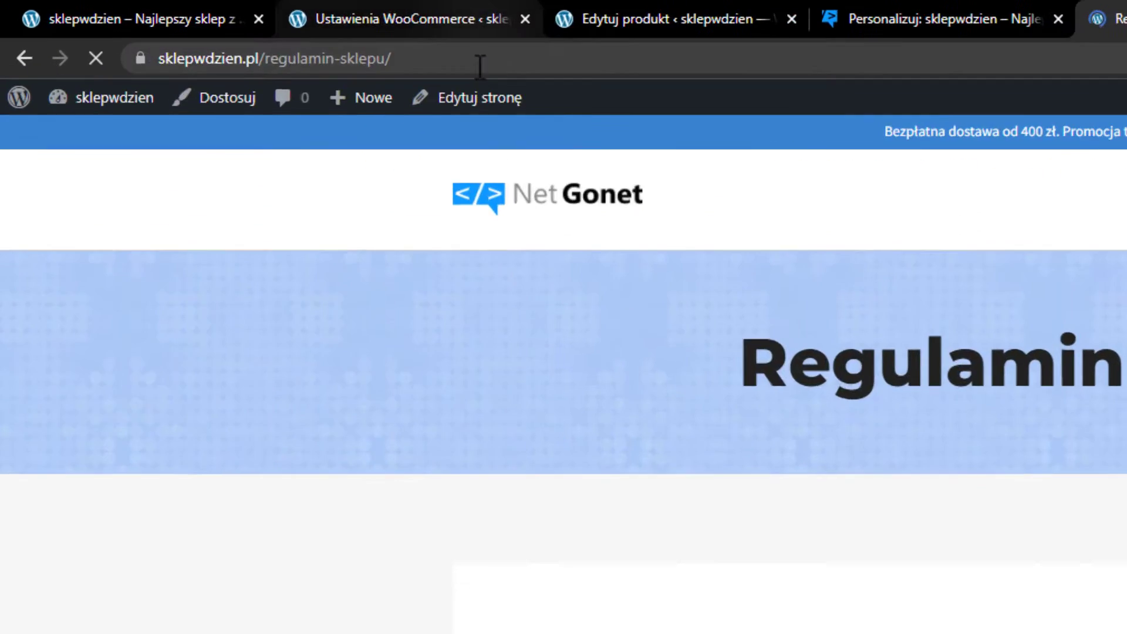
left_click(255, 30)
key("ctrl+c")
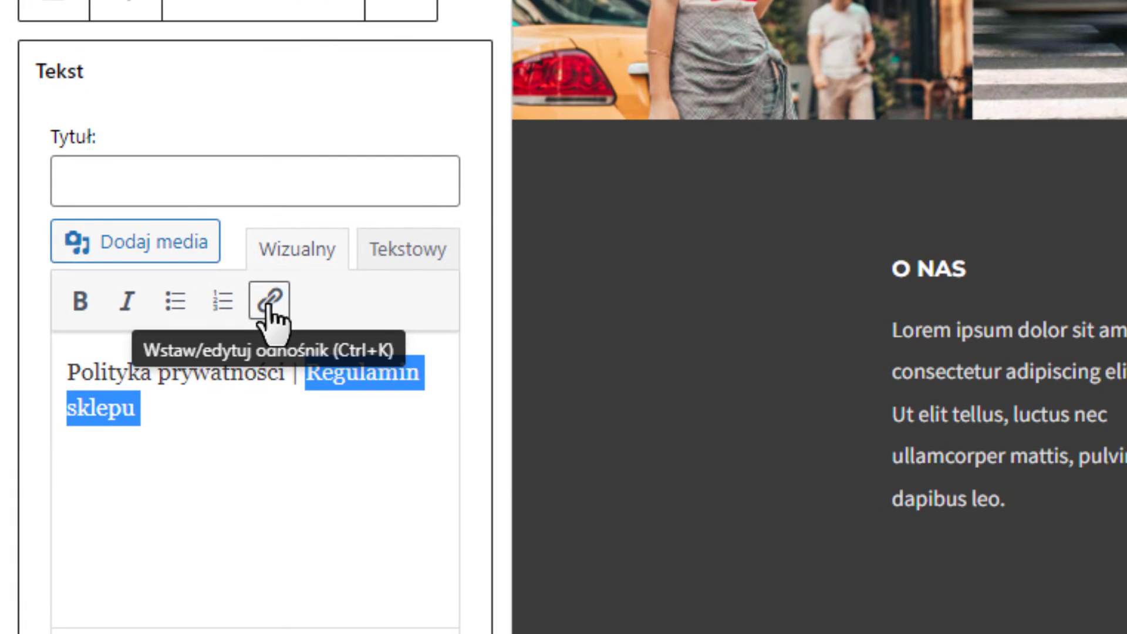
left_click(270, 301)
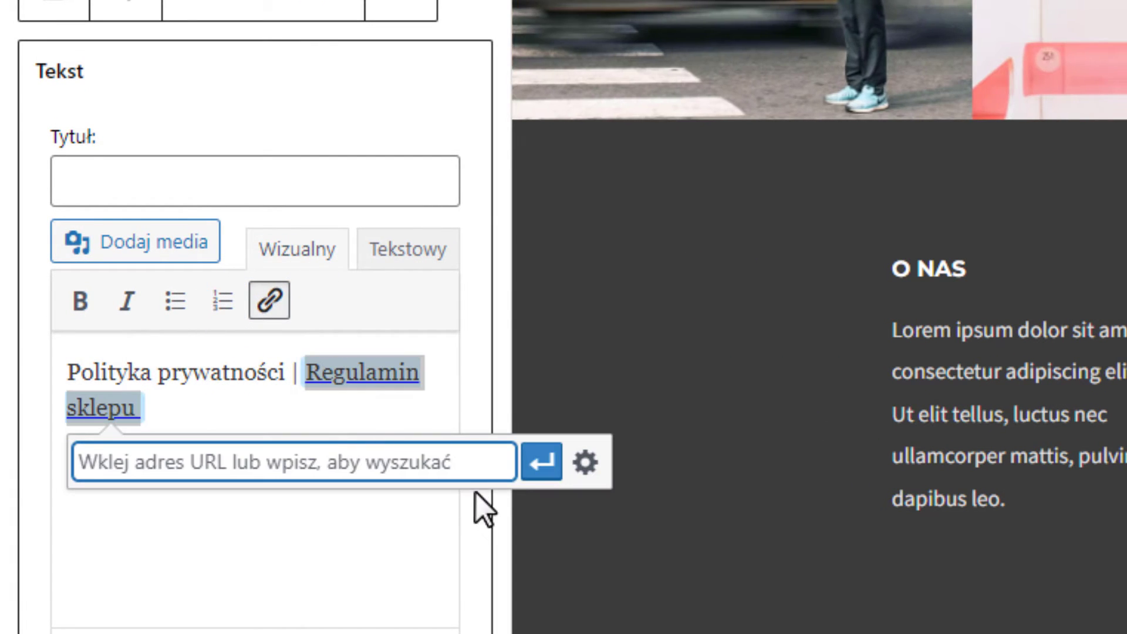
key("ctrl+v")
left_click(543, 467)
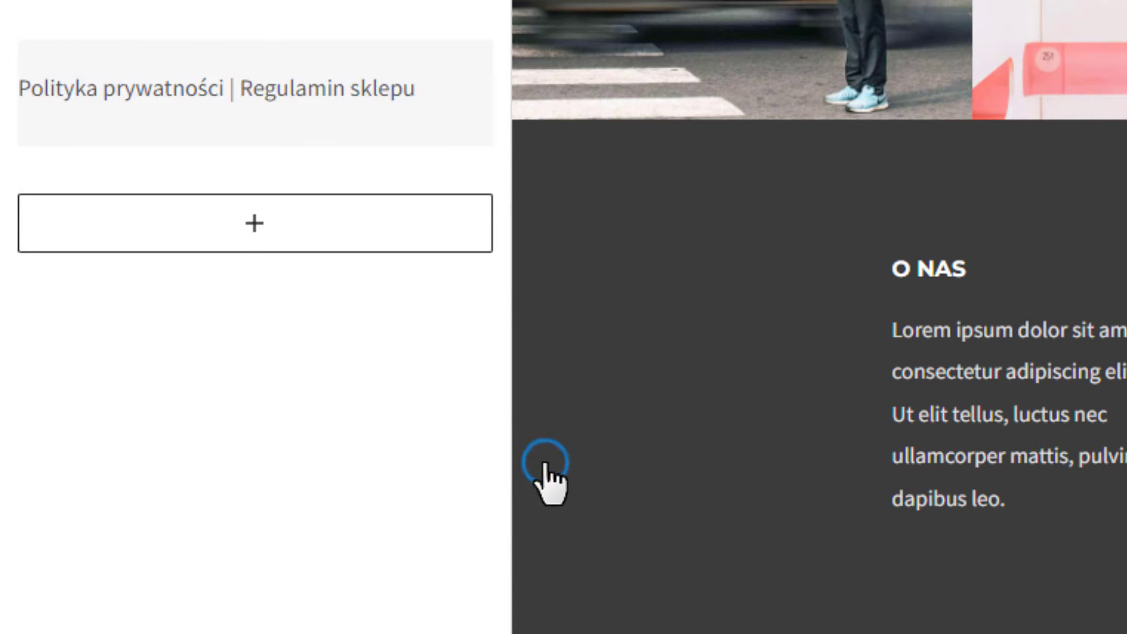
Turn 'Polityka prywatności' in the legal text into a link with the pasted page address.
left_click(315, 108)
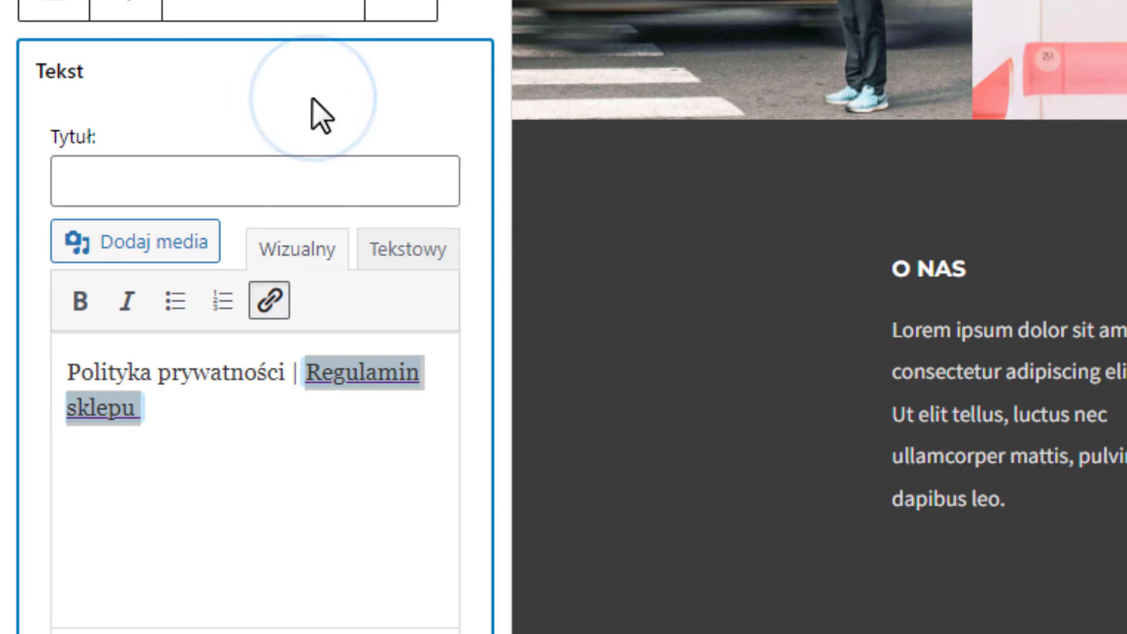
left_click(327, 431)
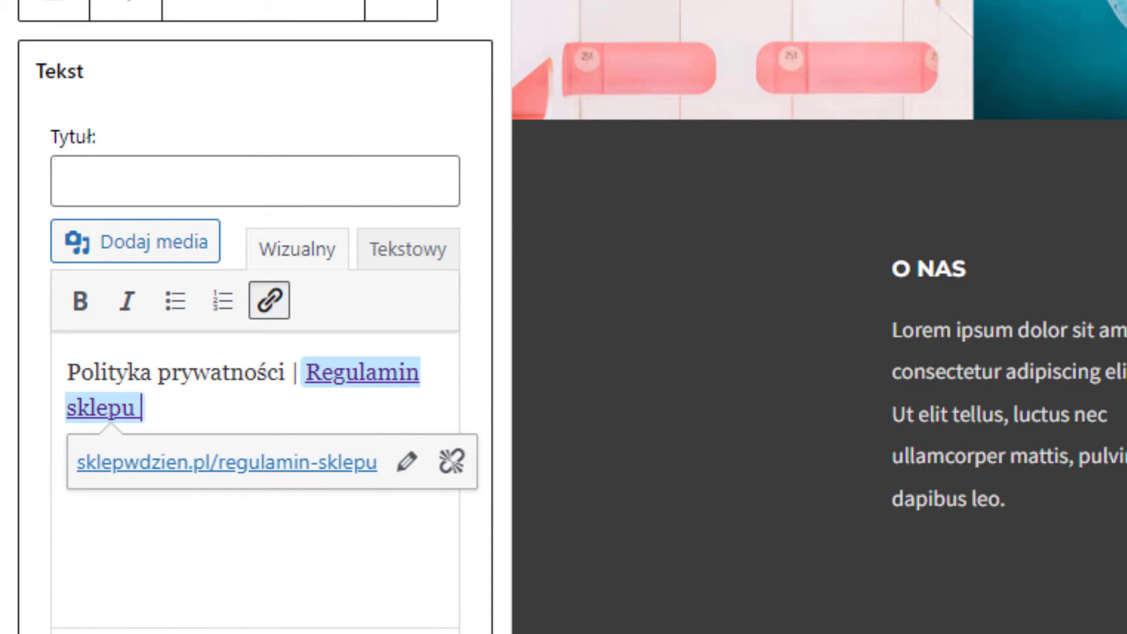
left_click(279, 376)
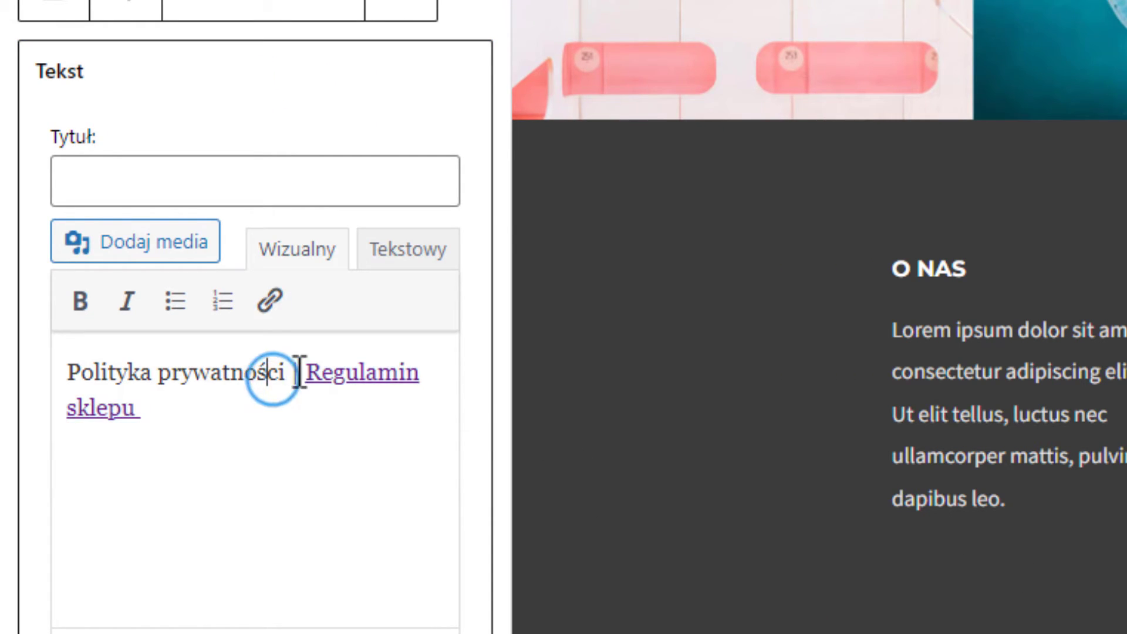
left_click_drag(290, 372, 1, 392)
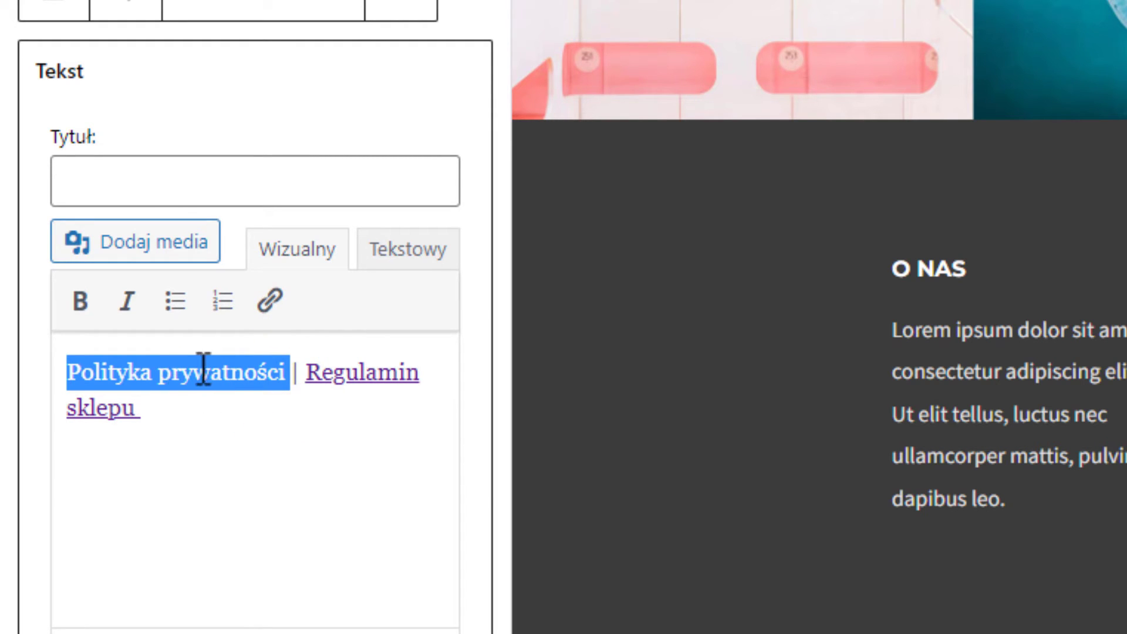
left_click(274, 316)
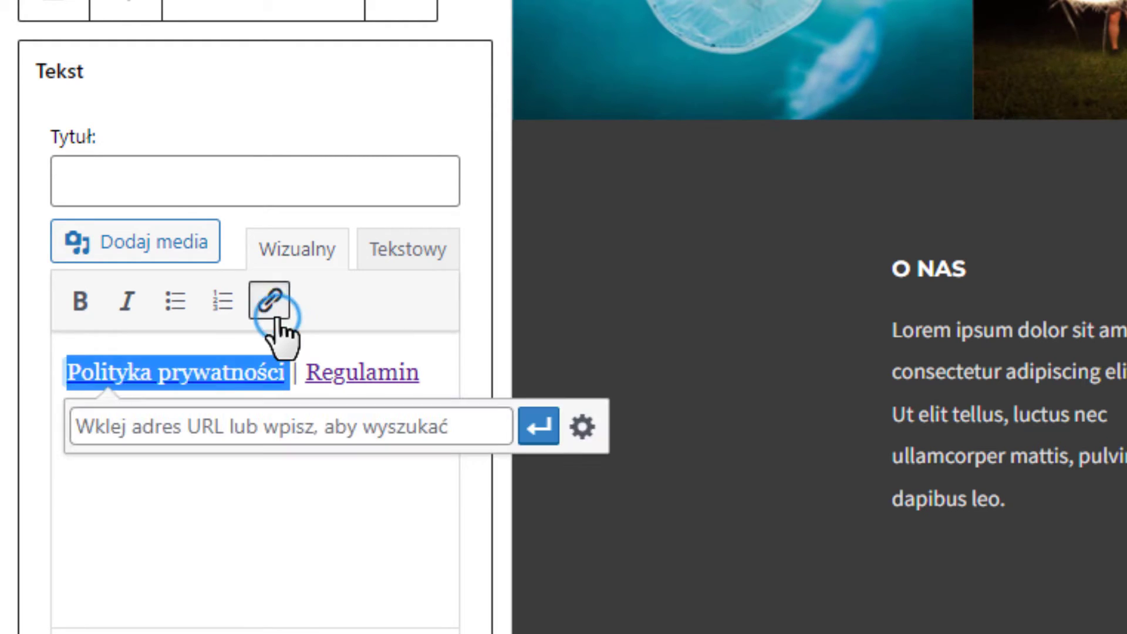
left_click(335, 414)
key("ctrl+v")
left_click(539, 426)
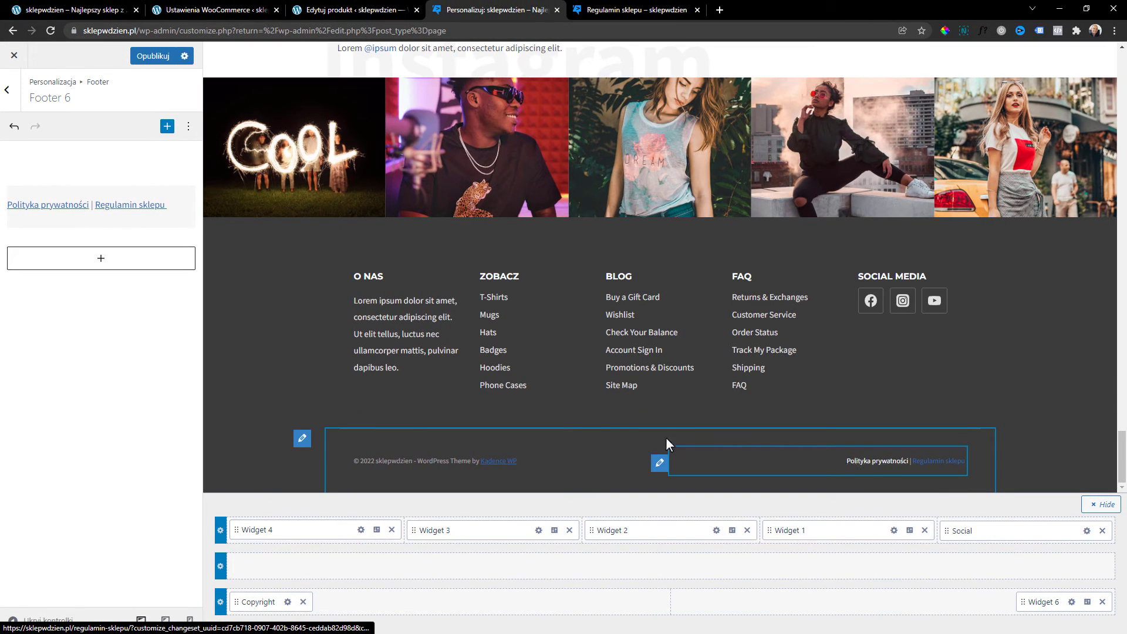
left_click(345, 461)
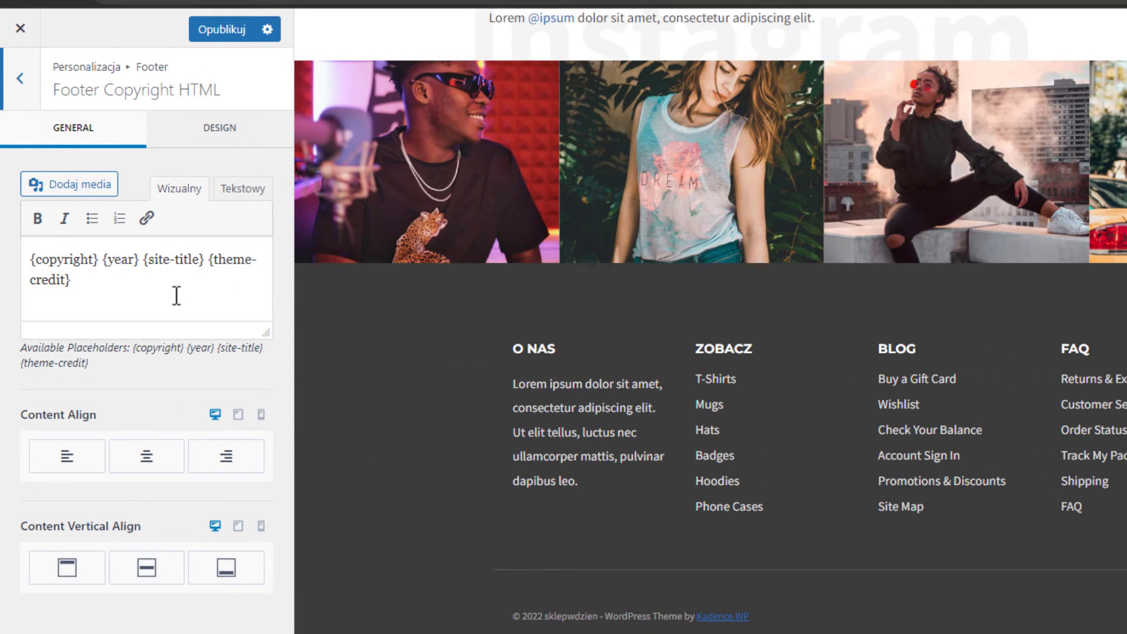
Replace the {theme-credit} placeholder in the copyright line with NetGonet.pl.
left_click_drag(176, 295, 206, 259)
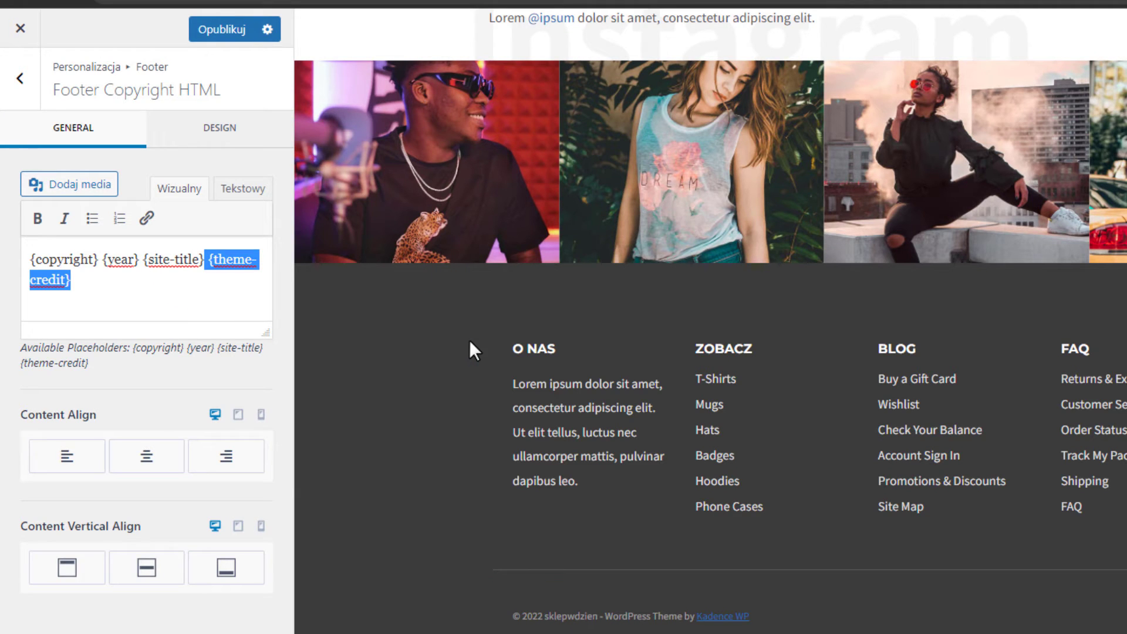
key("BackSpace")
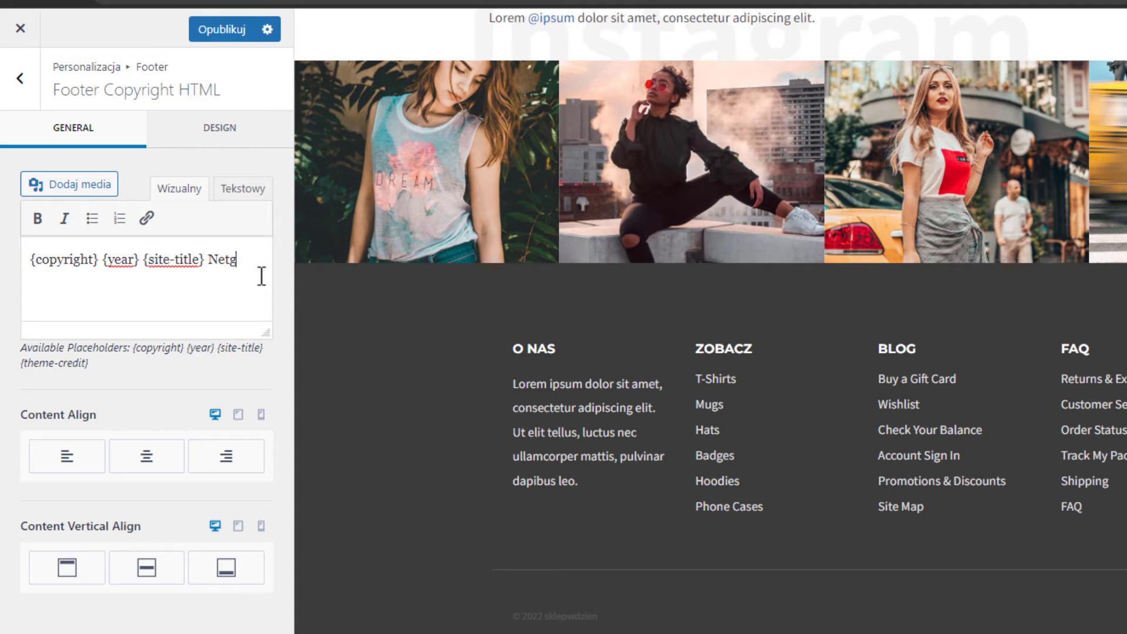
type("NetGonet.pl")
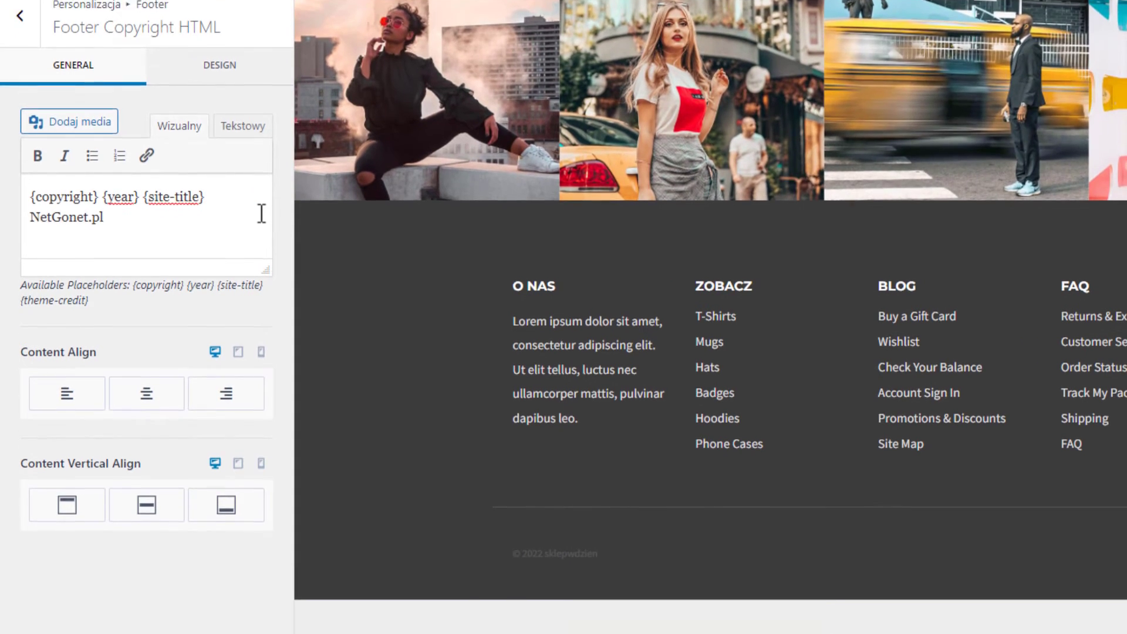
left_click(401, 251)
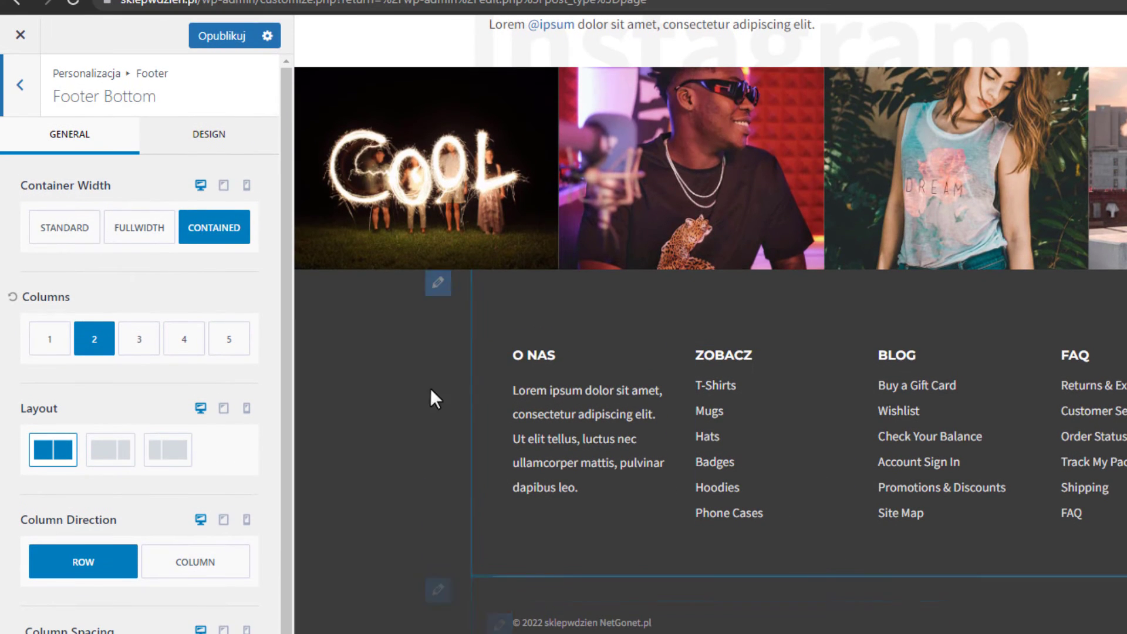
Set the footer background colour to dark grey 3C3B3B in the Footer design settings.
left_click(26, 94)
left_click(18, 90)
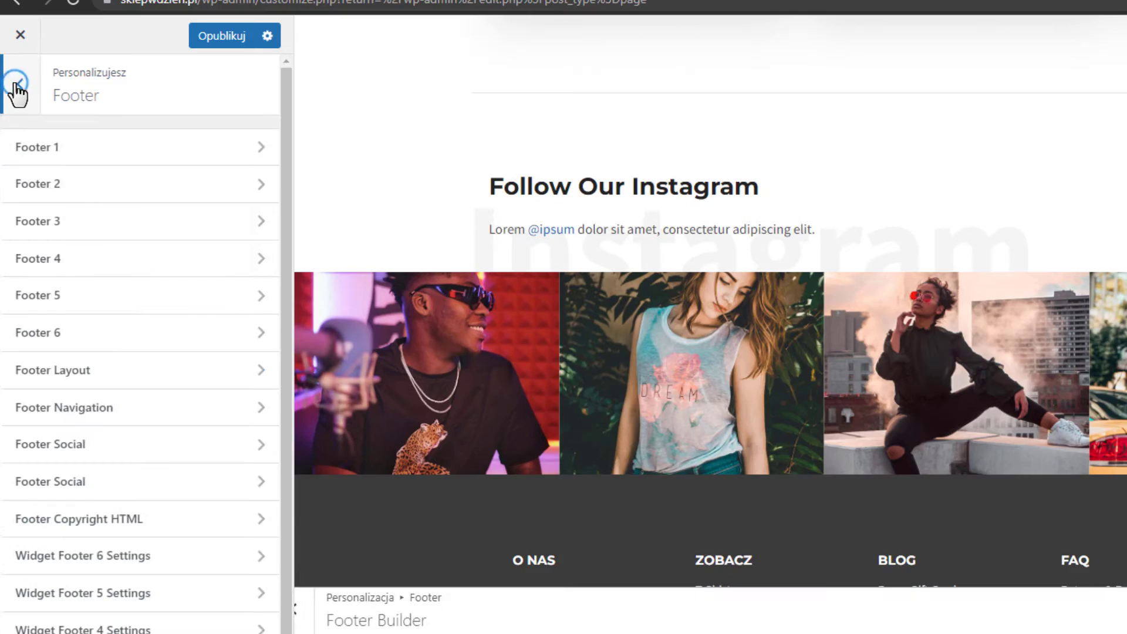
left_click(17, 89)
left_click(49, 298)
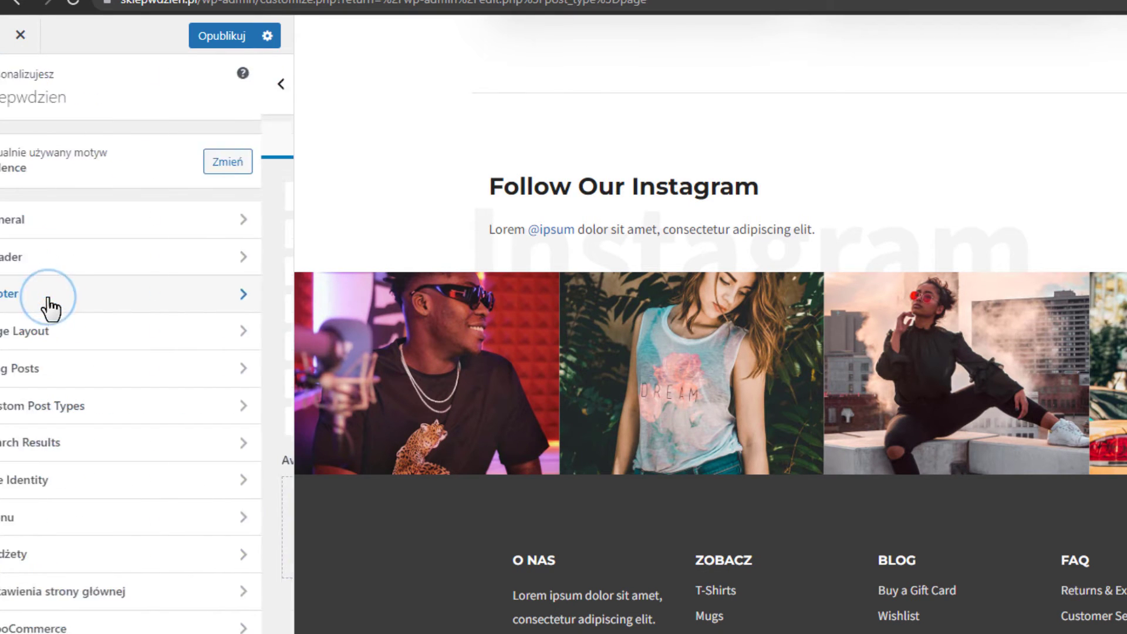
left_click(201, 153)
left_click(251, 238)
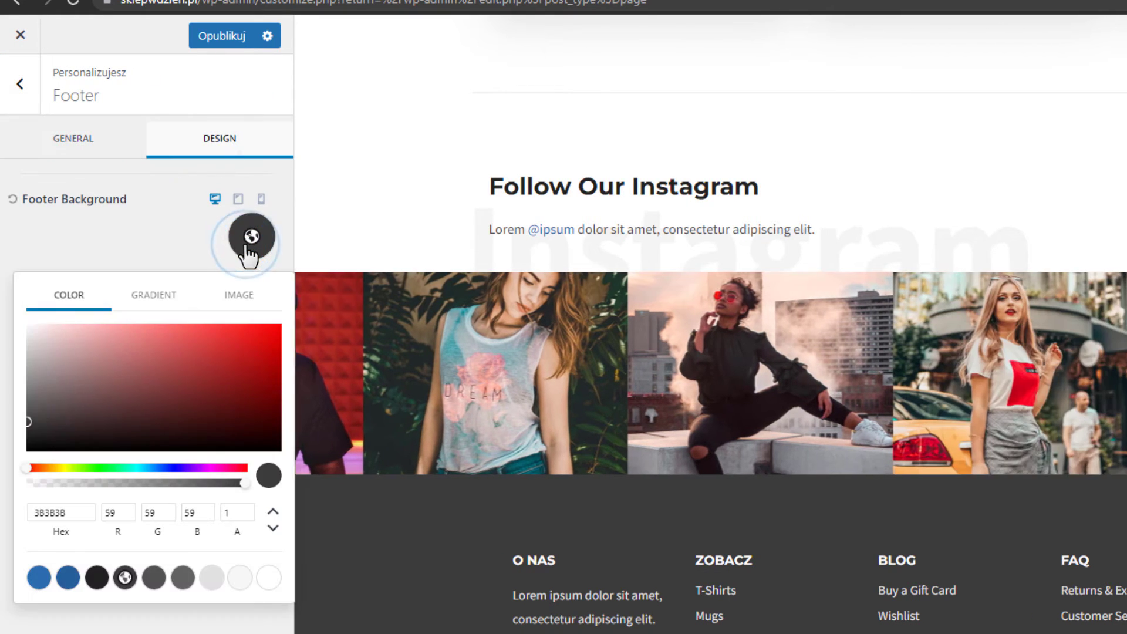
mouse_move(30, 418)
left_mouse_down()
mouse_move(29, 435)
mouse_move(27, 422)
left_mouse_up()
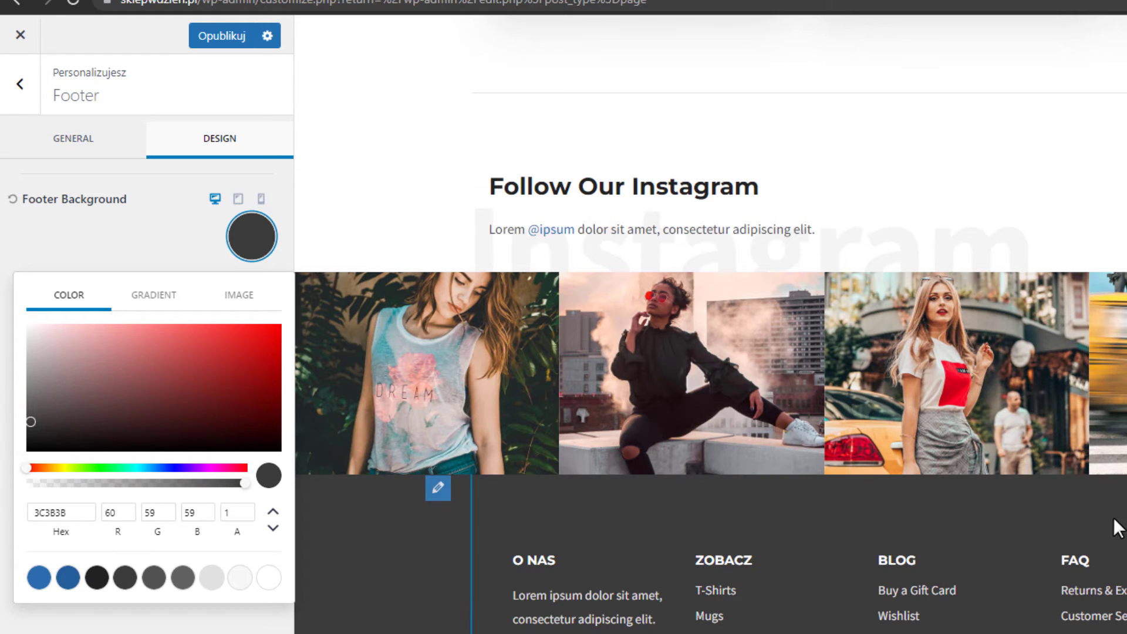
scroll(1069, 537, "down", 3)
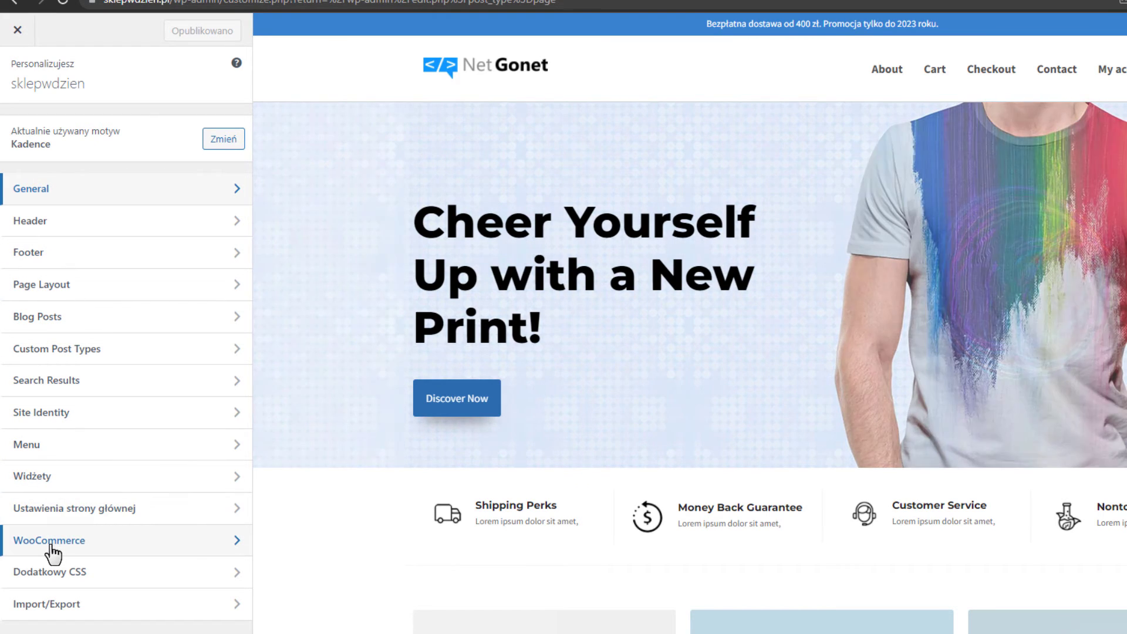
In WooCommerce Product Catalog, try hiding the archive title and the inline layout, keeping the full-width banner.
left_click(209, 545)
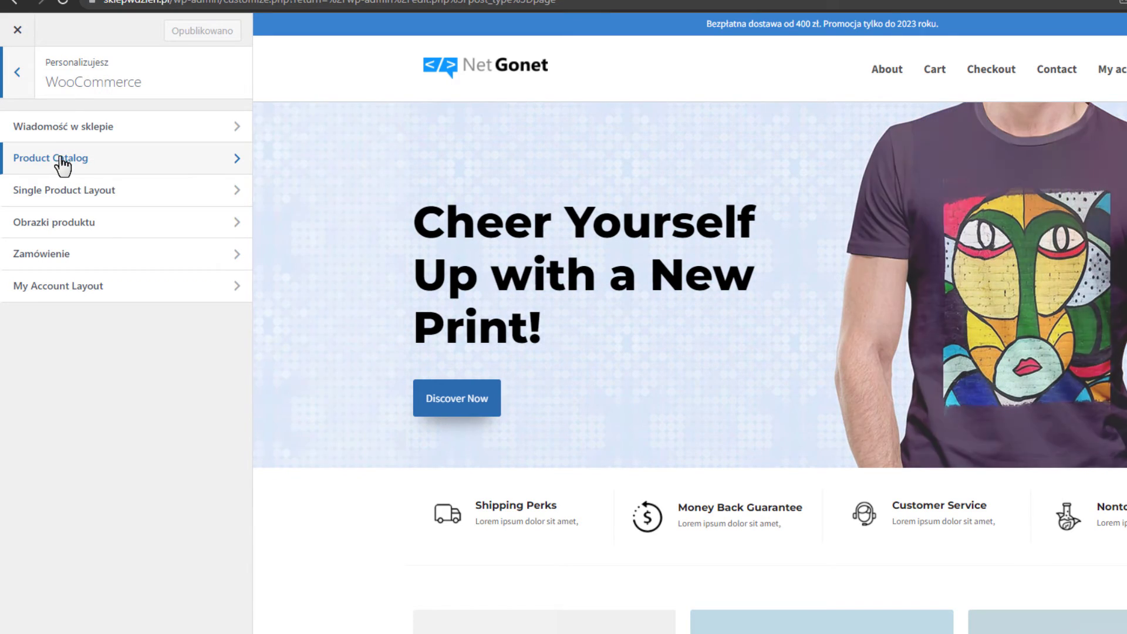
left_click(123, 173)
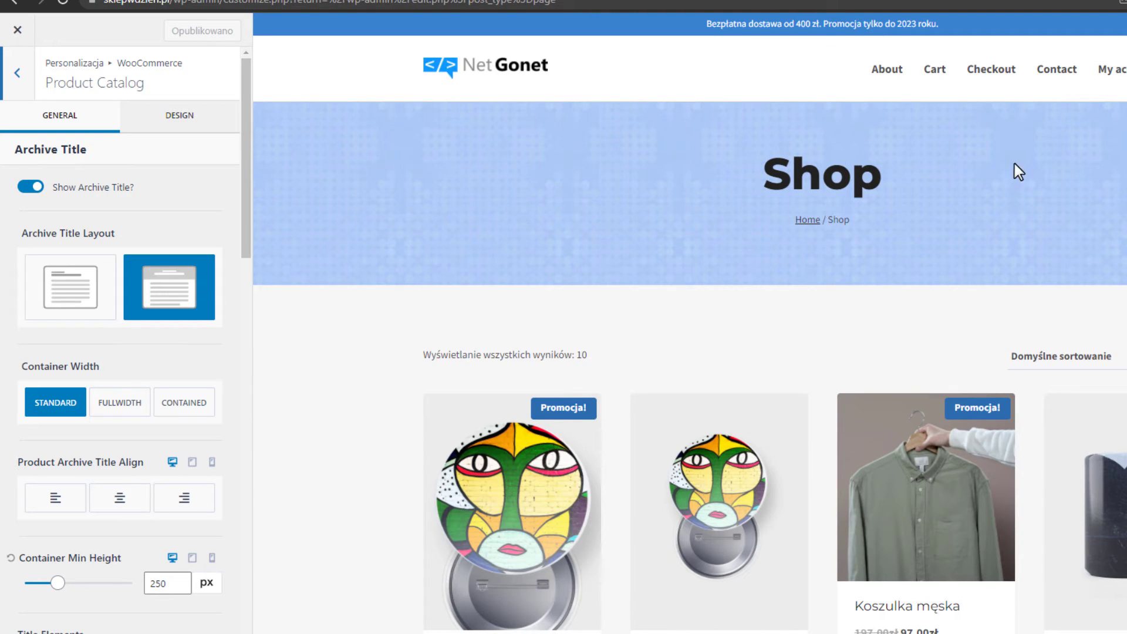
left_click(32, 189)
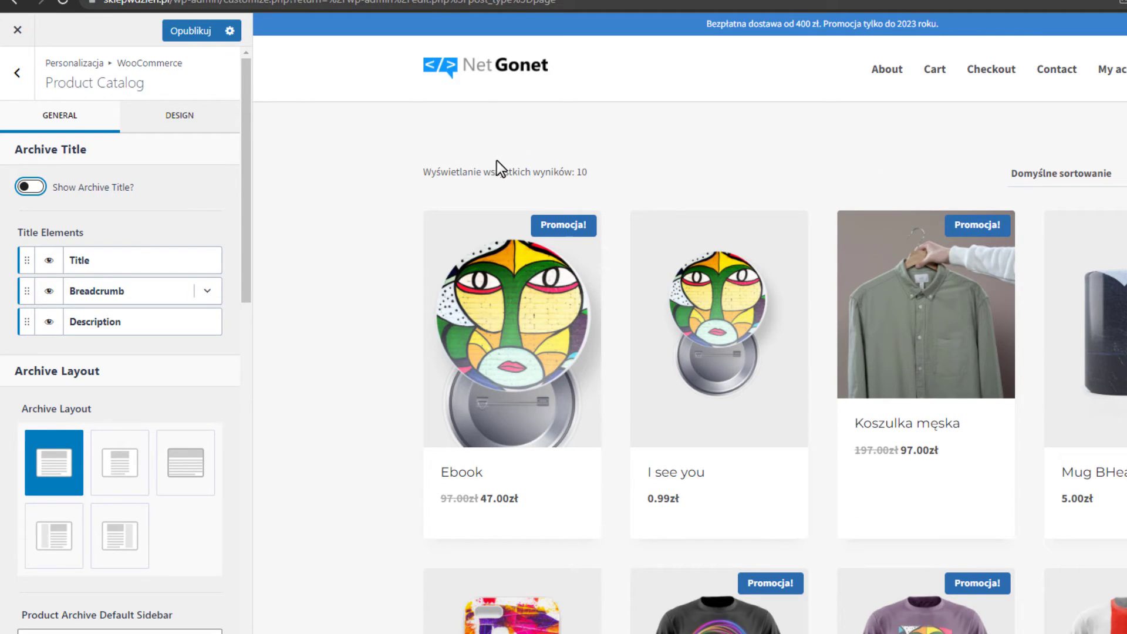
left_click(34, 188)
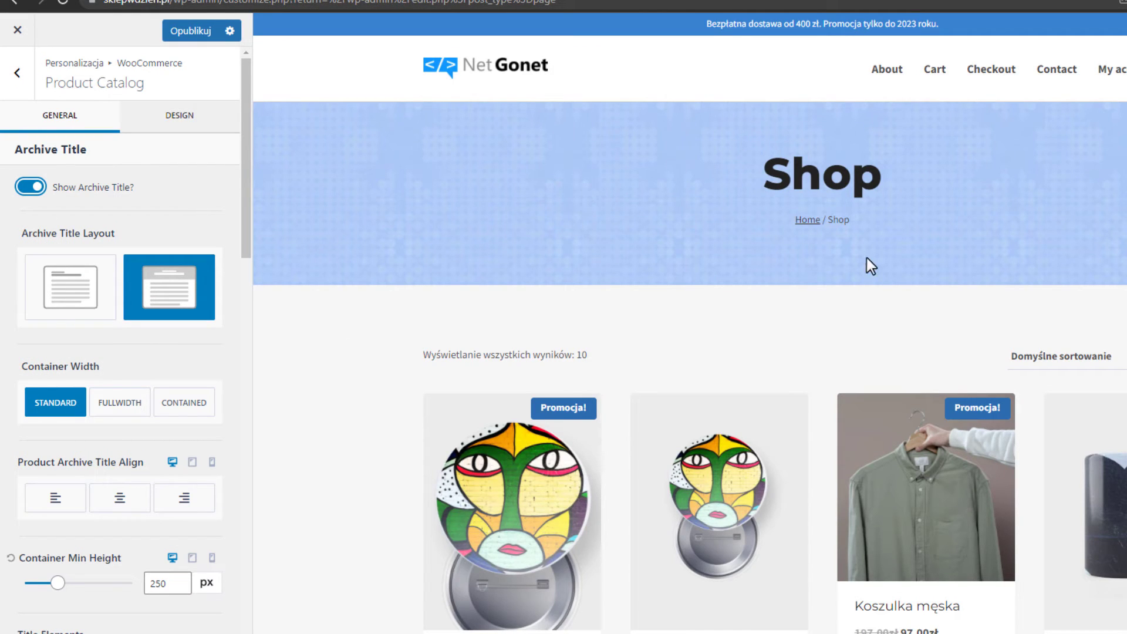
left_click(78, 280)
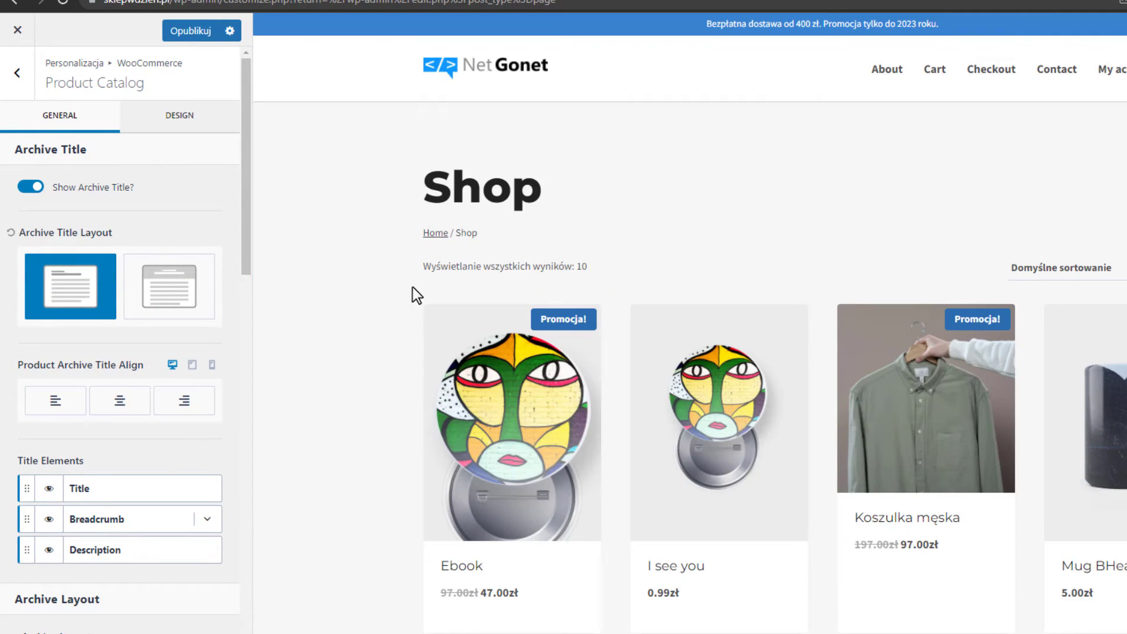
left_click(170, 286)
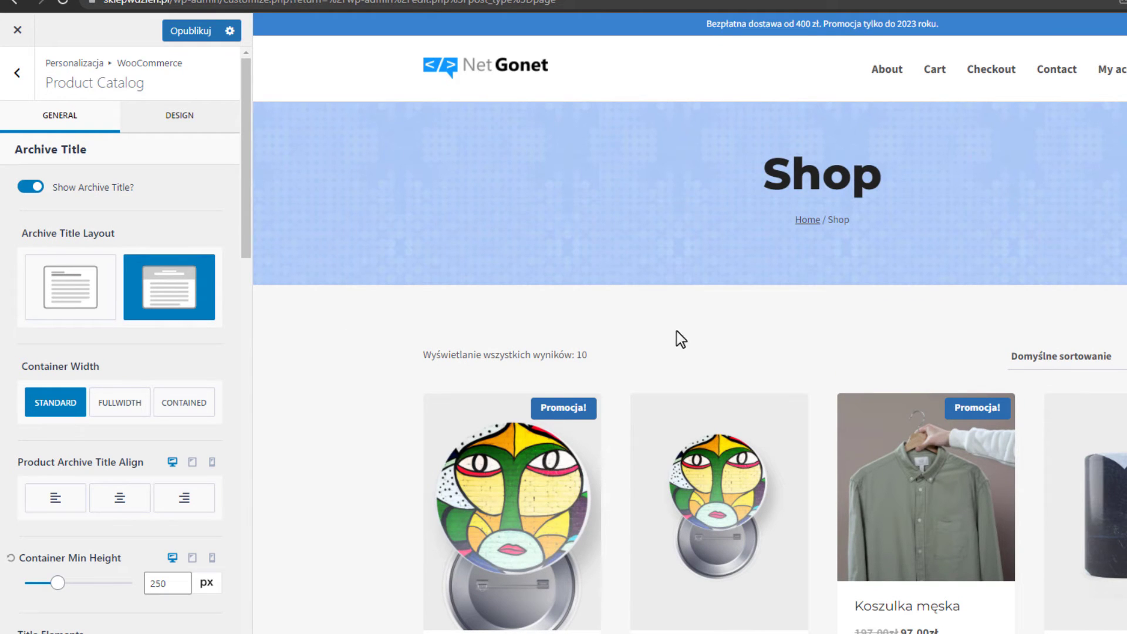
scroll(114, 520, "down", 1)
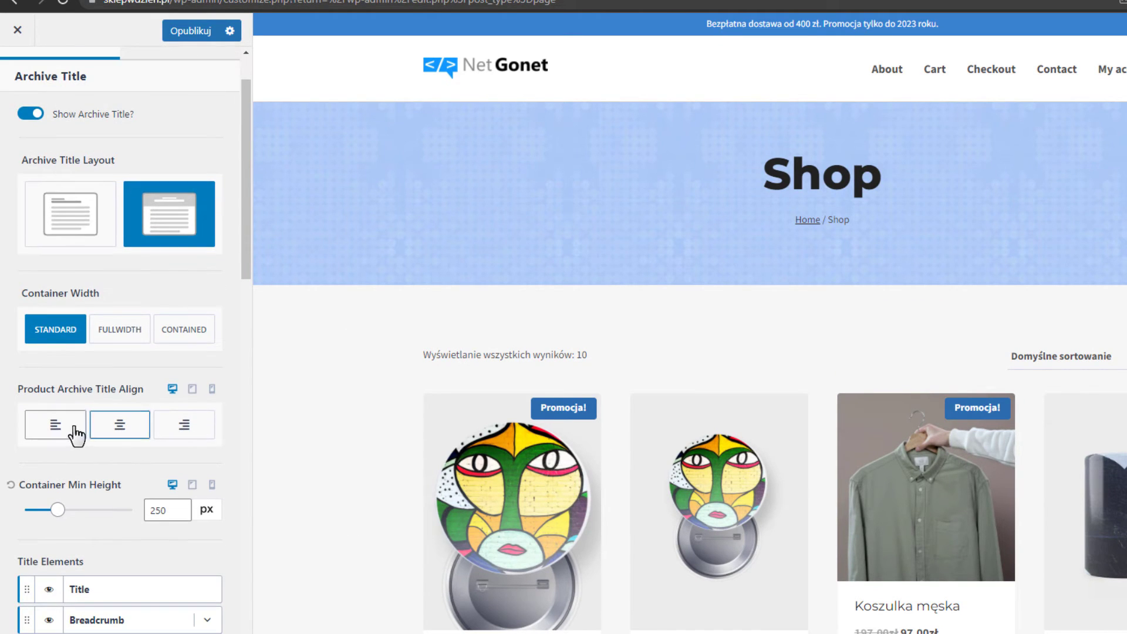
Try left and right alignment for the Shop title, leaving it centred.
left_click(75, 426)
left_click(123, 425)
left_click(191, 421)
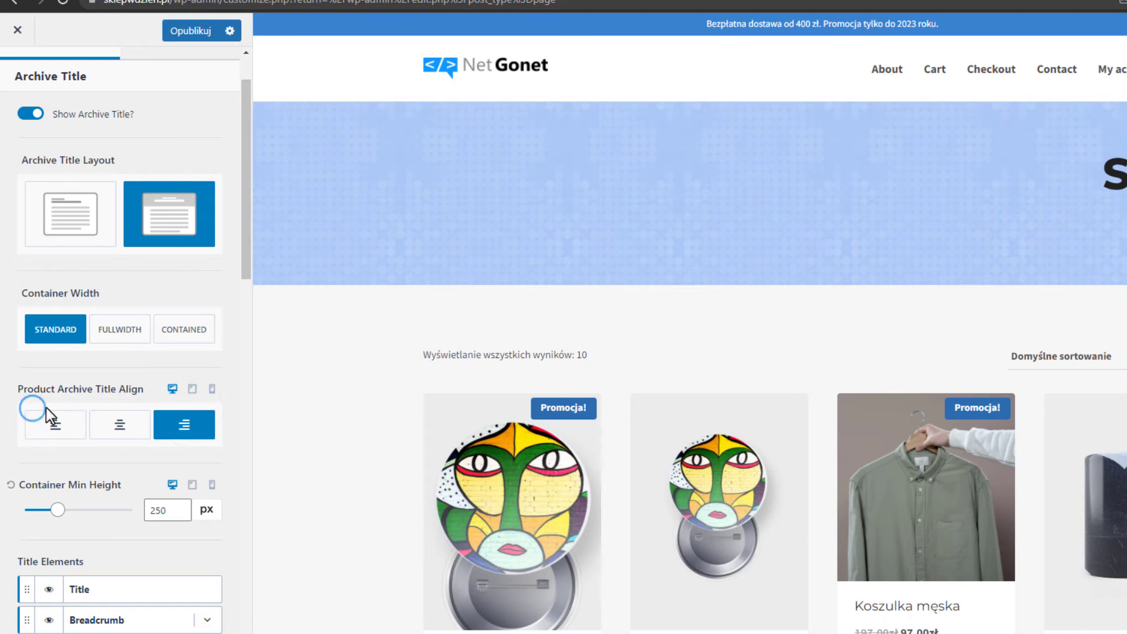
left_click(118, 425)
scroll(67, 449, "down", 1)
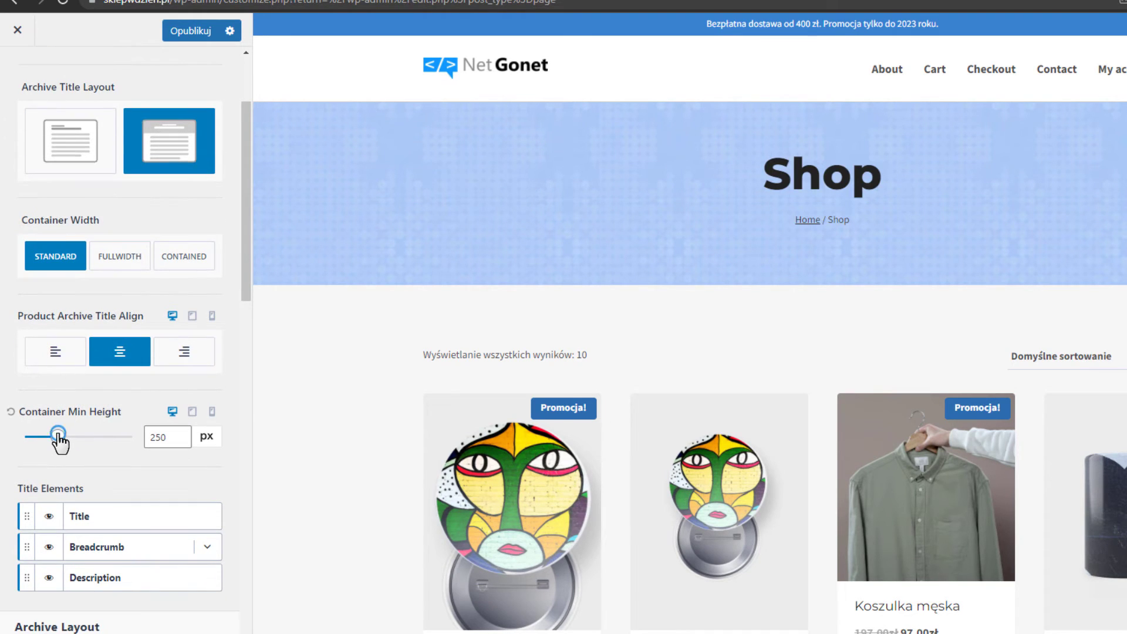
Set the Shop banner minimum height to 250 px and keep the breadcrumb visible.
mouse_move(58, 436)
left_mouse_down()
mouse_move(45, 437)
mouse_move(55, 437)
left_mouse_up()
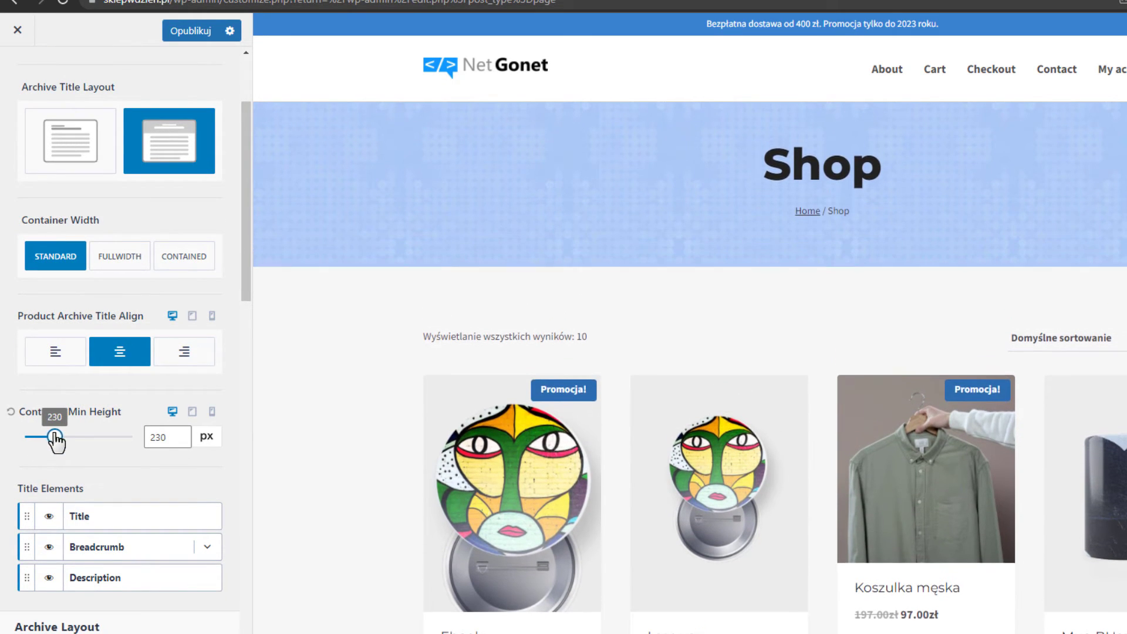
left_click(179, 440)
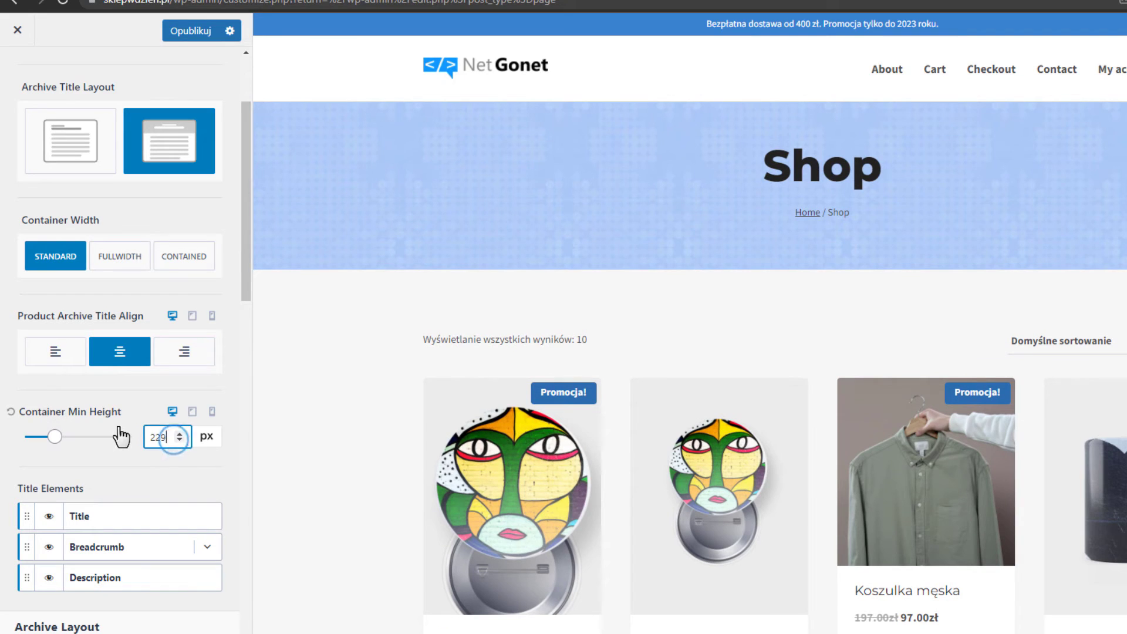
double_click(150, 440)
type("250")
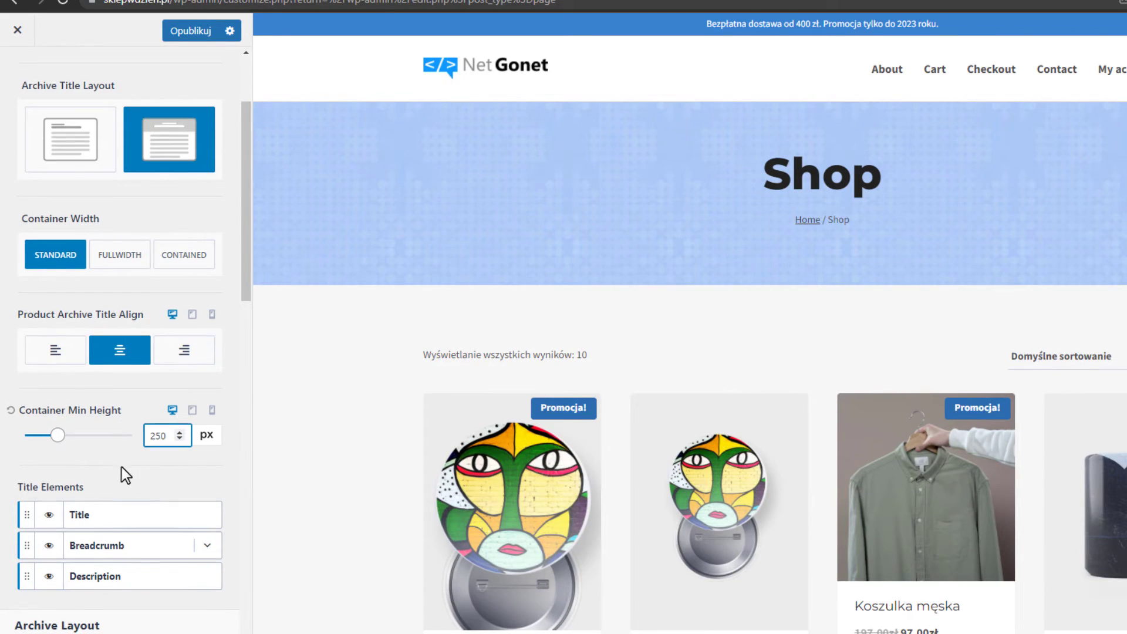
scroll(88, 440, "down", 2)
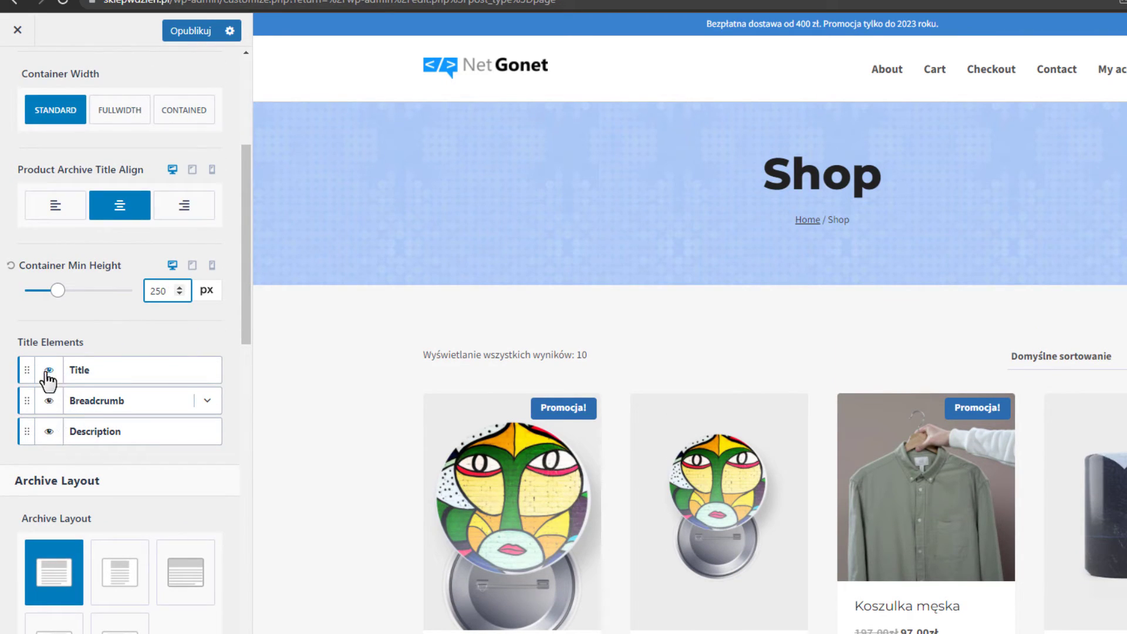
left_click(49, 401)
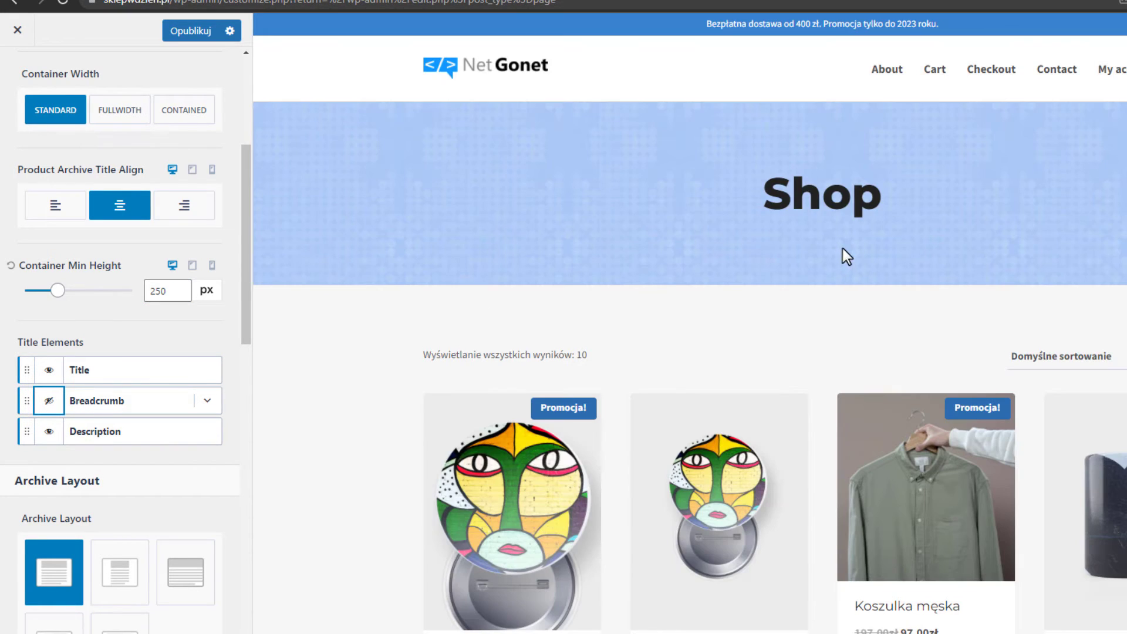
left_click(51, 403)
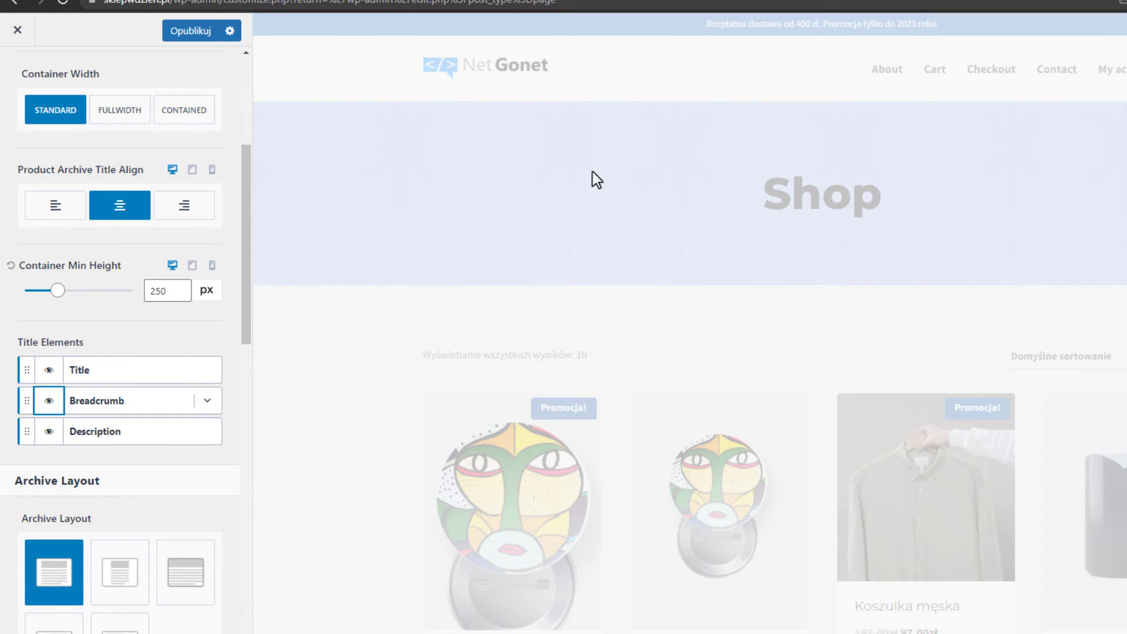
scroll(220, 263, "up", 5)
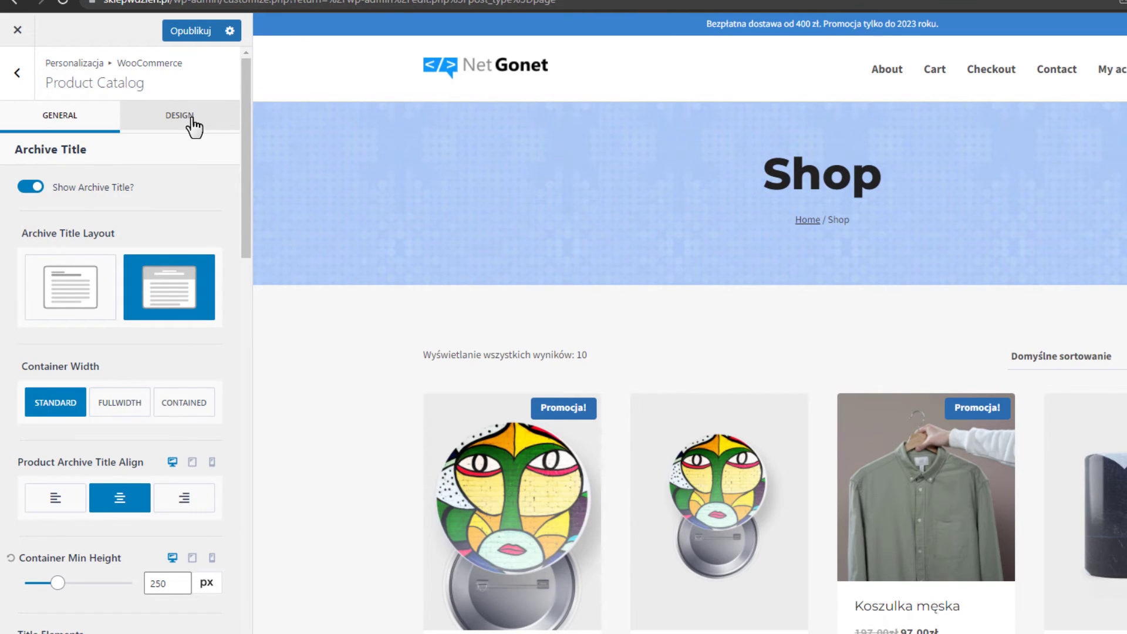
Make the Shop title white in the Product Catalog design settings.
left_click(193, 123)
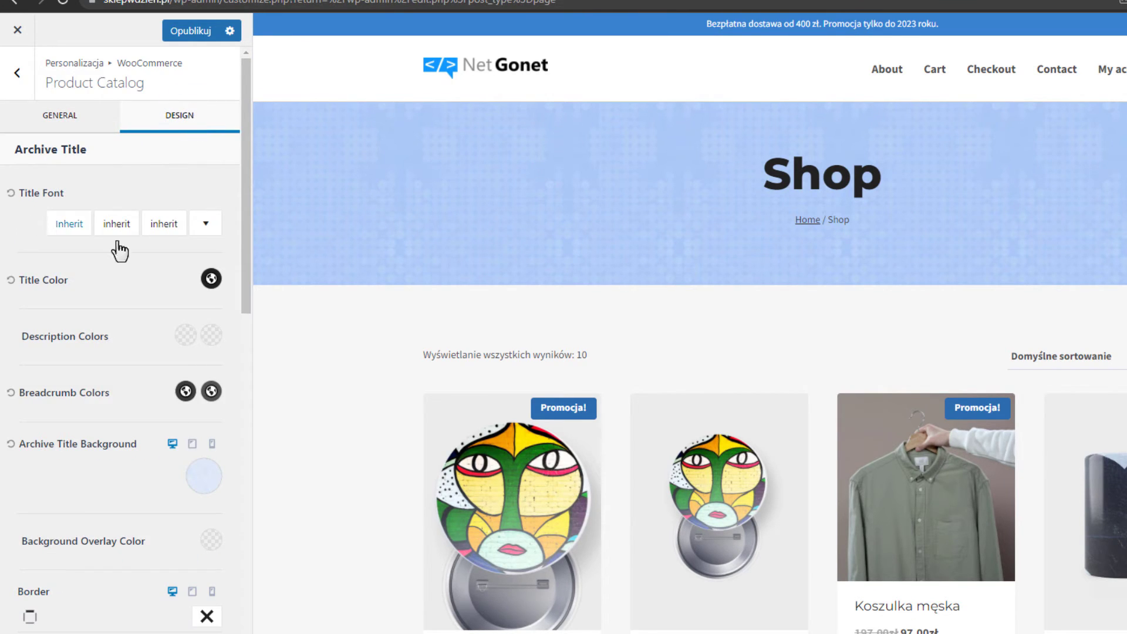
left_click(206, 282)
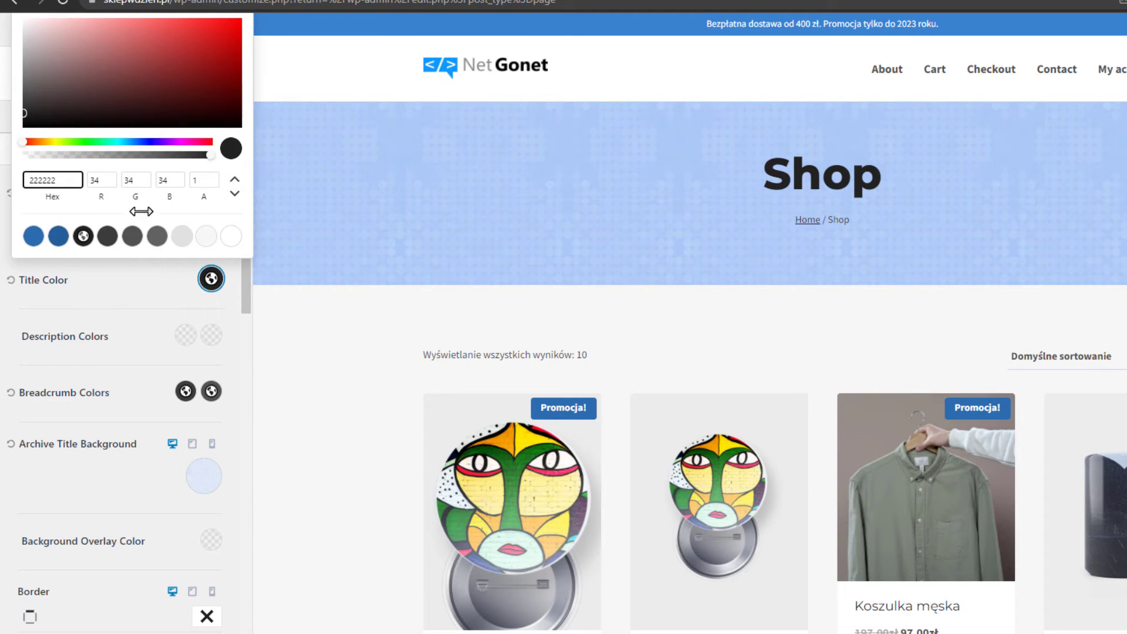
left_click(233, 238)
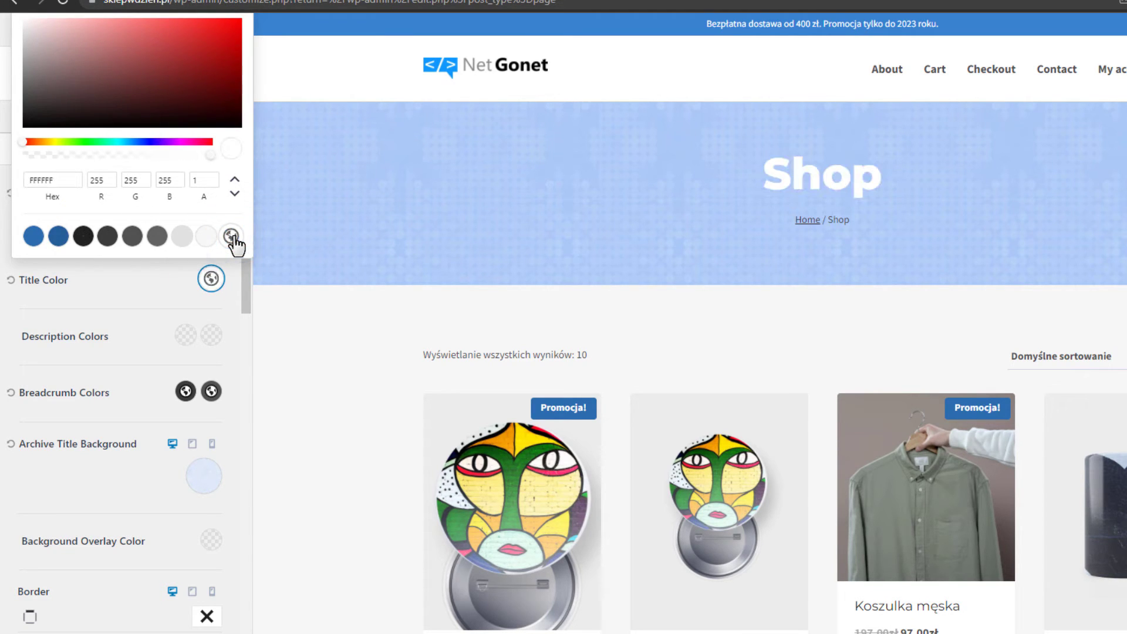
left_click(181, 278)
scroll(181, 277, "down", 2)
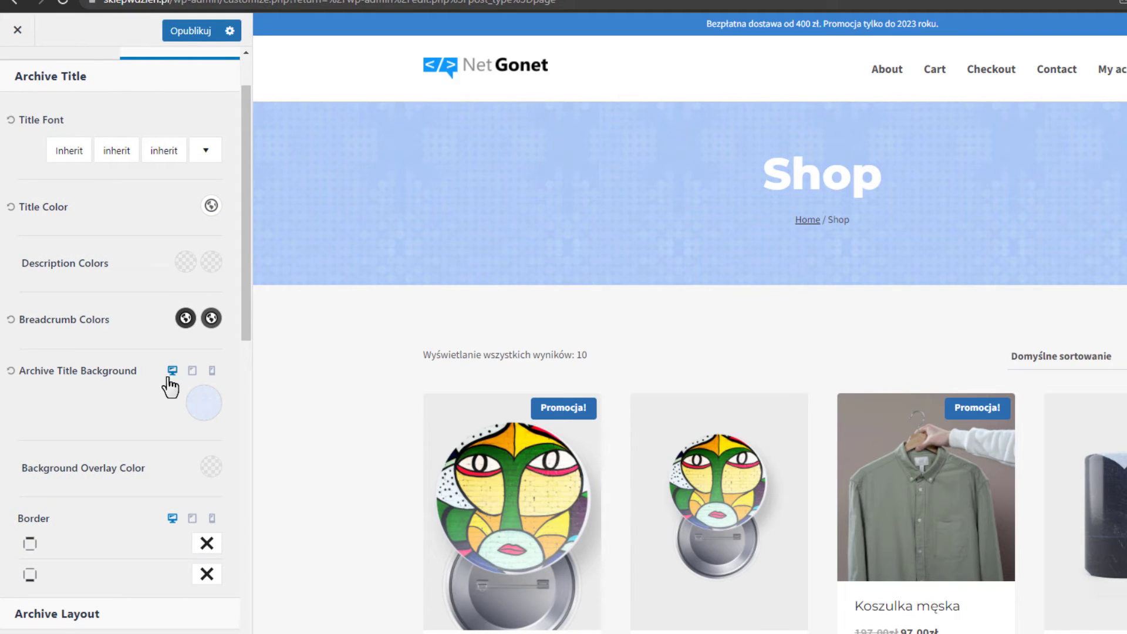
Try a gradient, then dark and bright red solid colours for the Shop banner background.
left_click(198, 410)
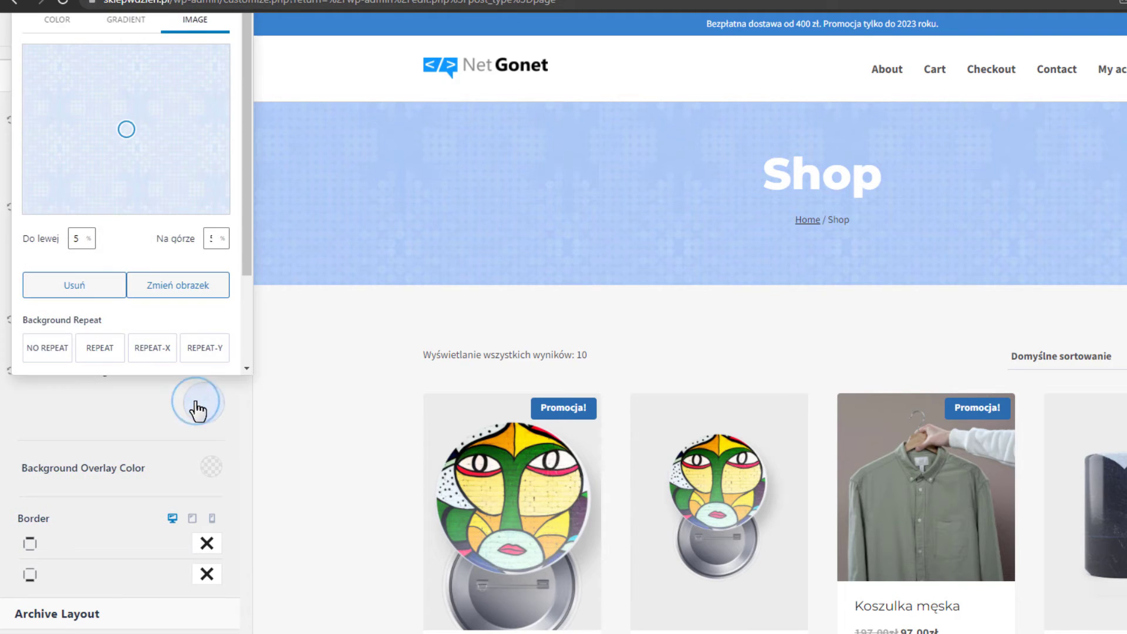
left_click(250, 127)
left_click(125, 27)
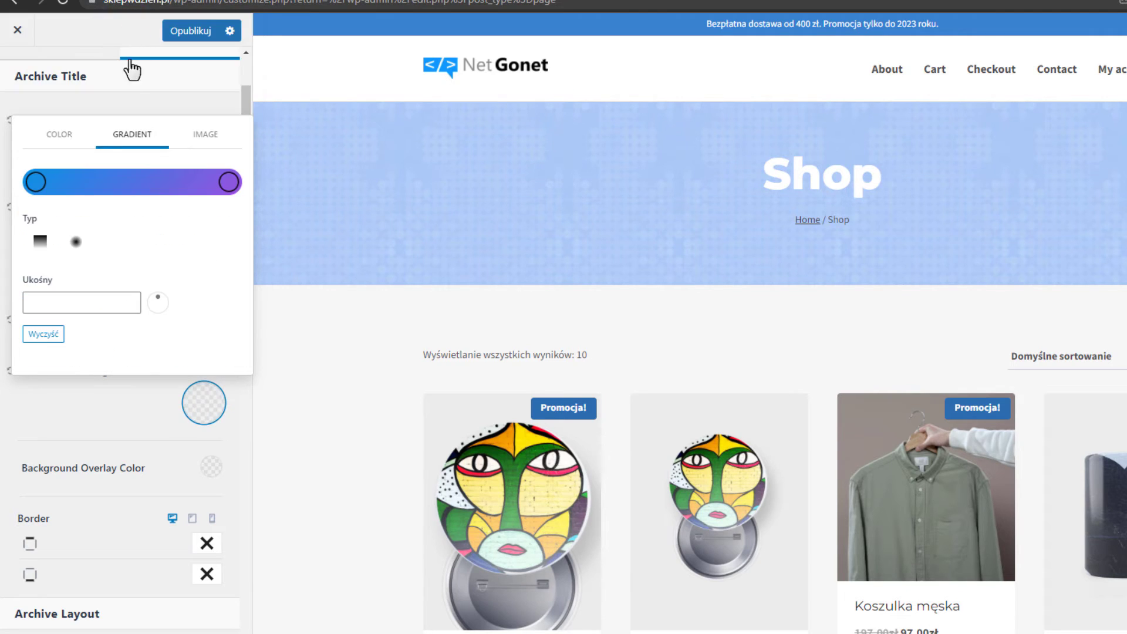
left_click(67, 138)
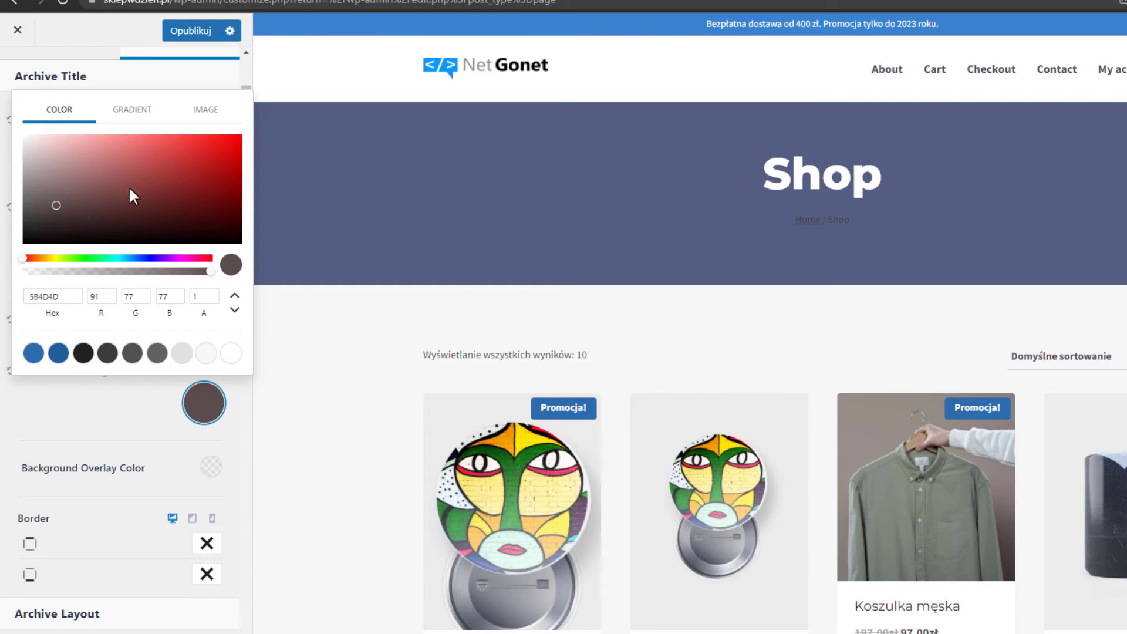
mouse_move(129, 186)
left_mouse_down()
mouse_move(194, 150)
mouse_move(146, 149)
mouse_move(170, 188)
mouse_move(189, 158)
mouse_move(240, 136)
left_mouse_up()
mouse_move(196, 285)
left_mouse_down()
mouse_move(177, 334)
mouse_move(206, 110)
left_mouse_up()
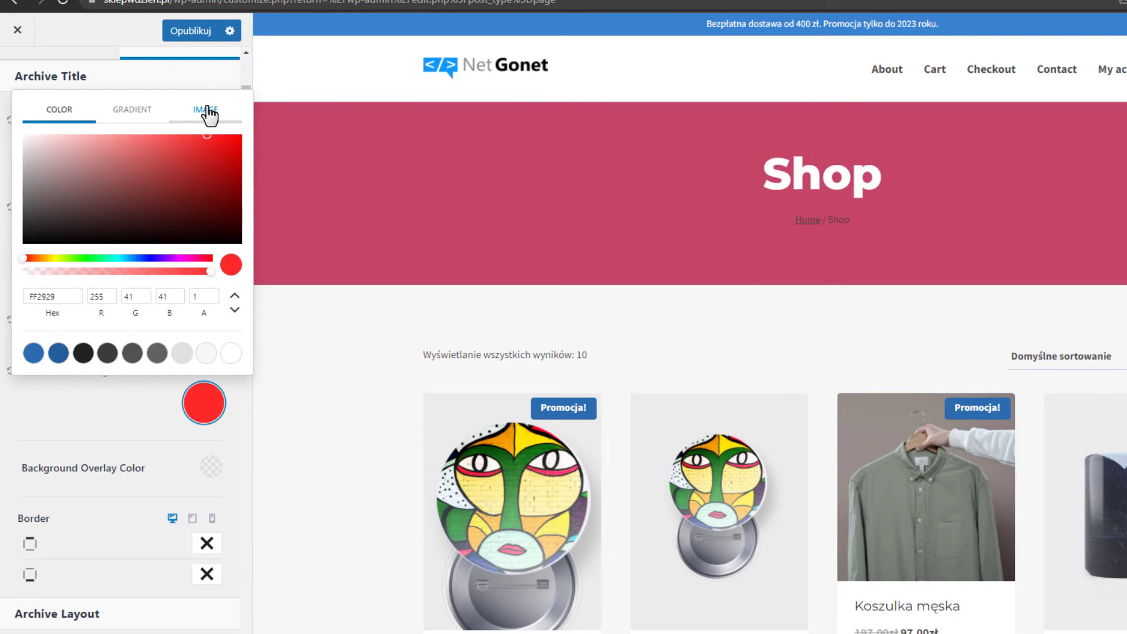
Replace the banner image with the pale blue patterned image and shift its focal point slightly left.
left_click(208, 112)
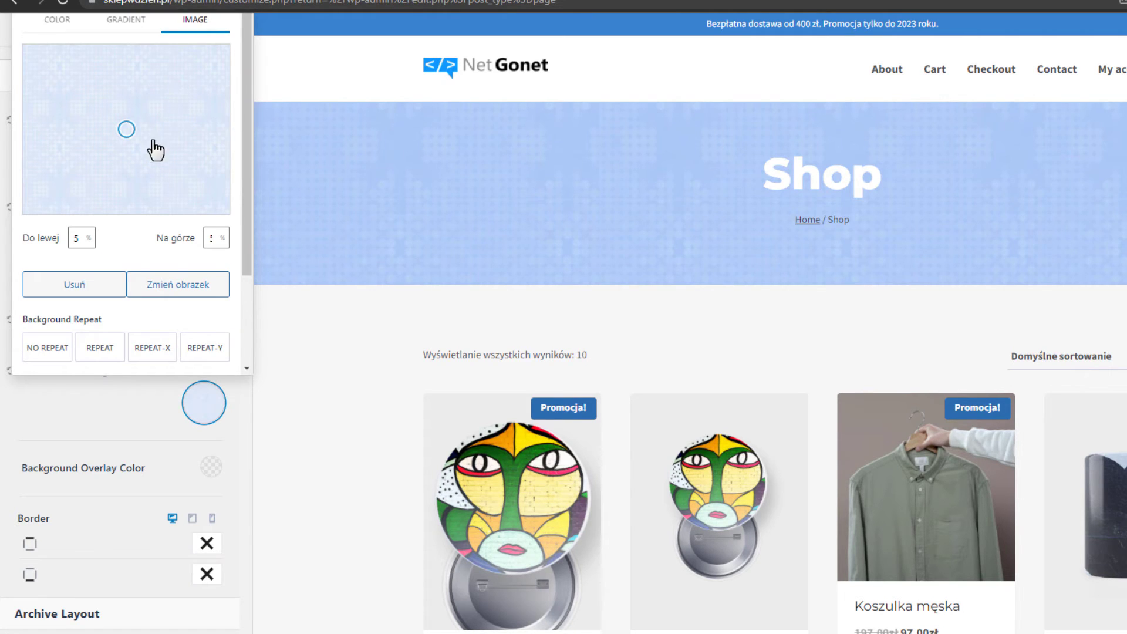
left_click(108, 289)
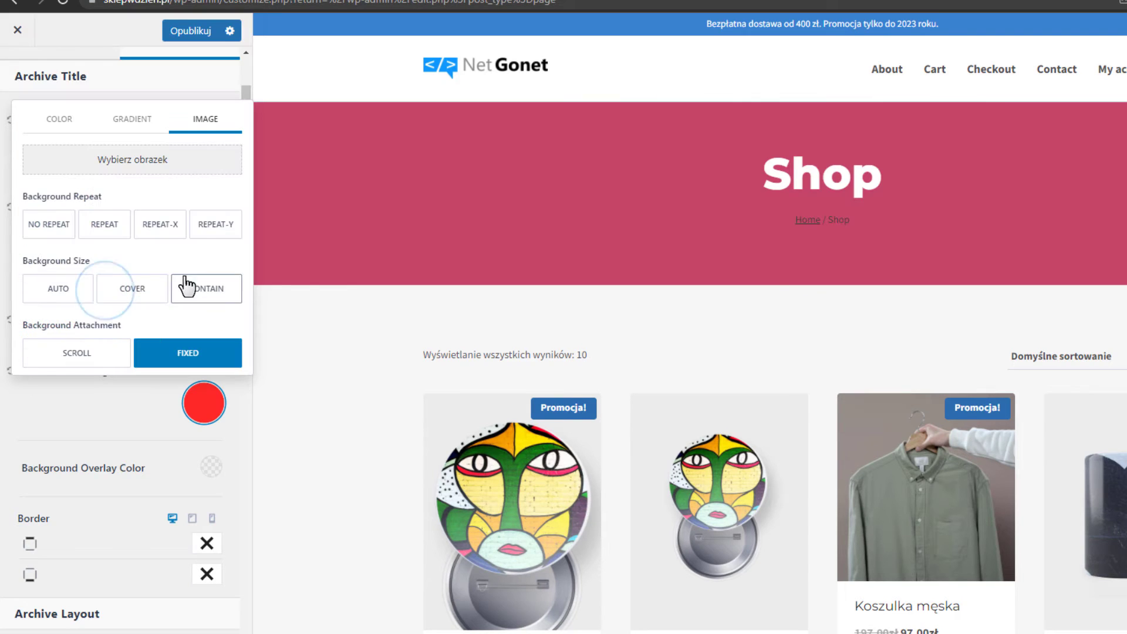
left_click(119, 166)
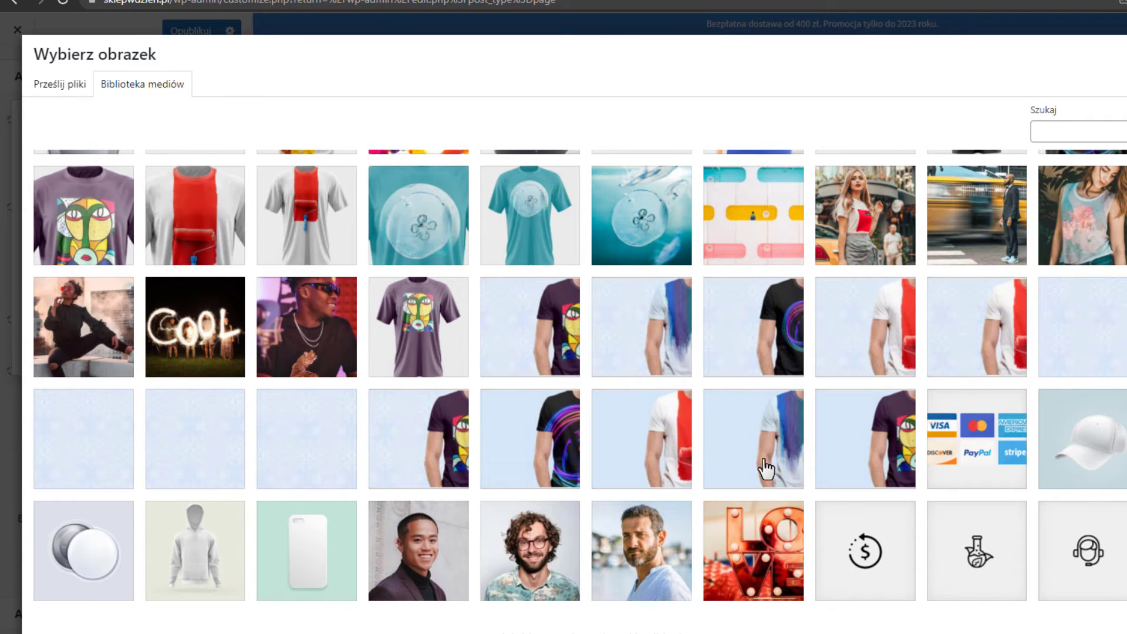
scroll(768, 466, "up", 5)
scroll(769, 468, "up", 2)
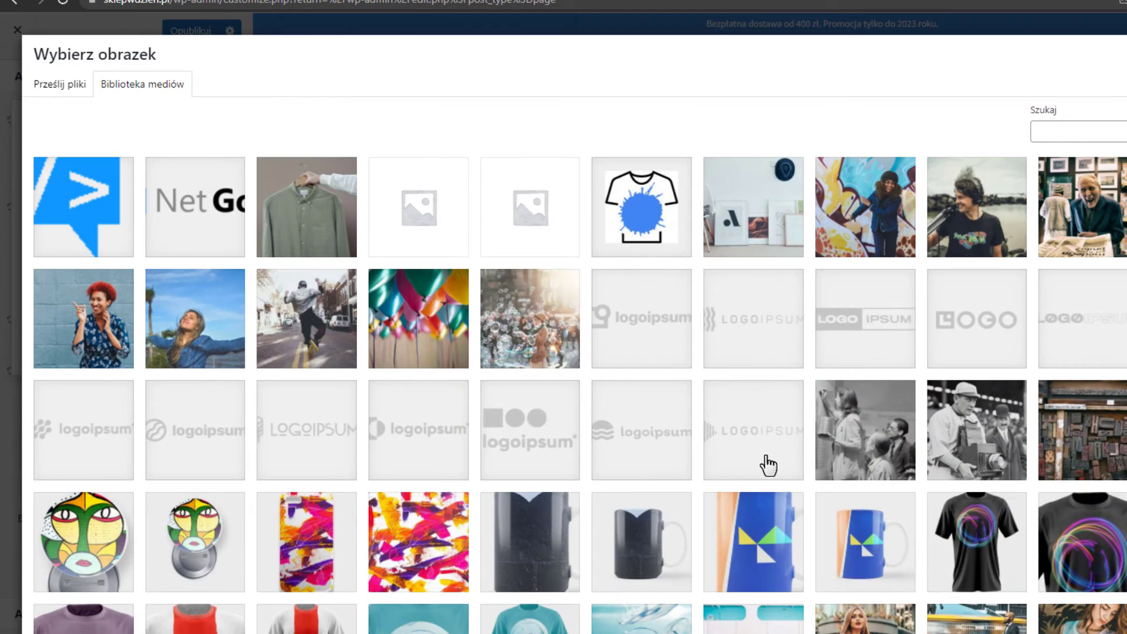
scroll(681, 319, "down", 7)
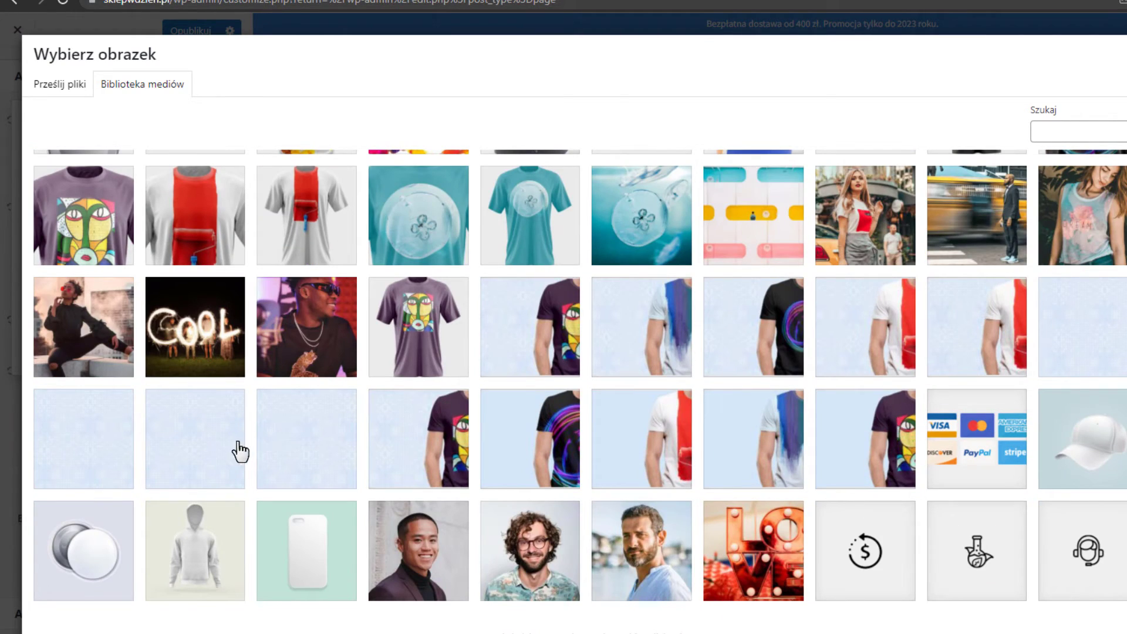
left_click(215, 445)
left_click(1126, 633)
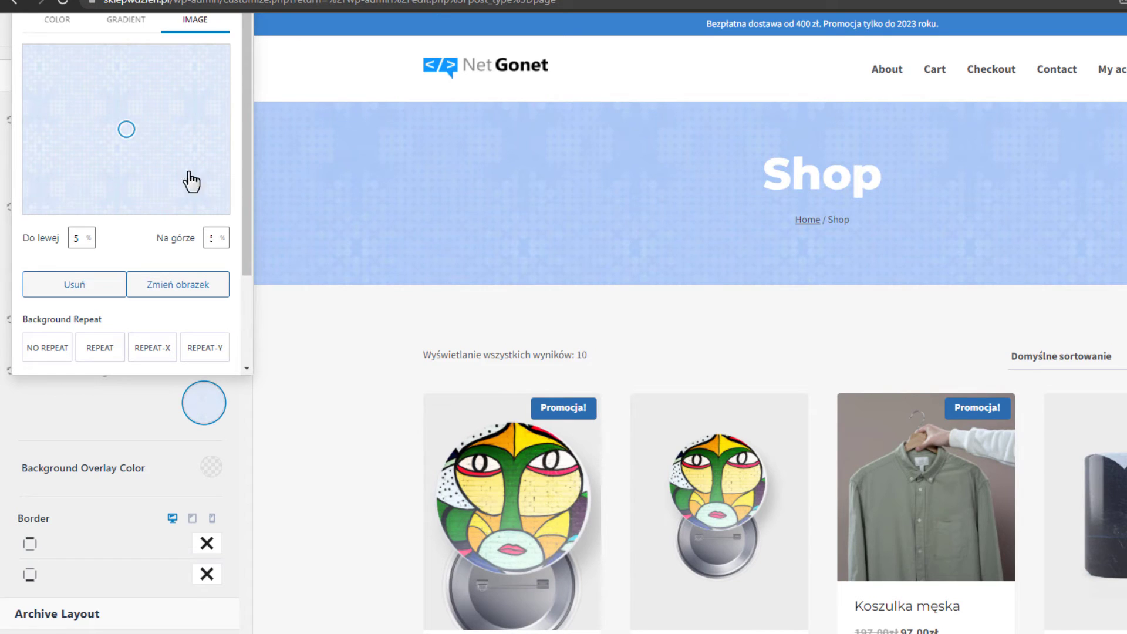
mouse_move(128, 123)
left_mouse_down()
mouse_move(136, 82)
mouse_move(95, 86)
mouse_move(115, 141)
left_mouse_up()
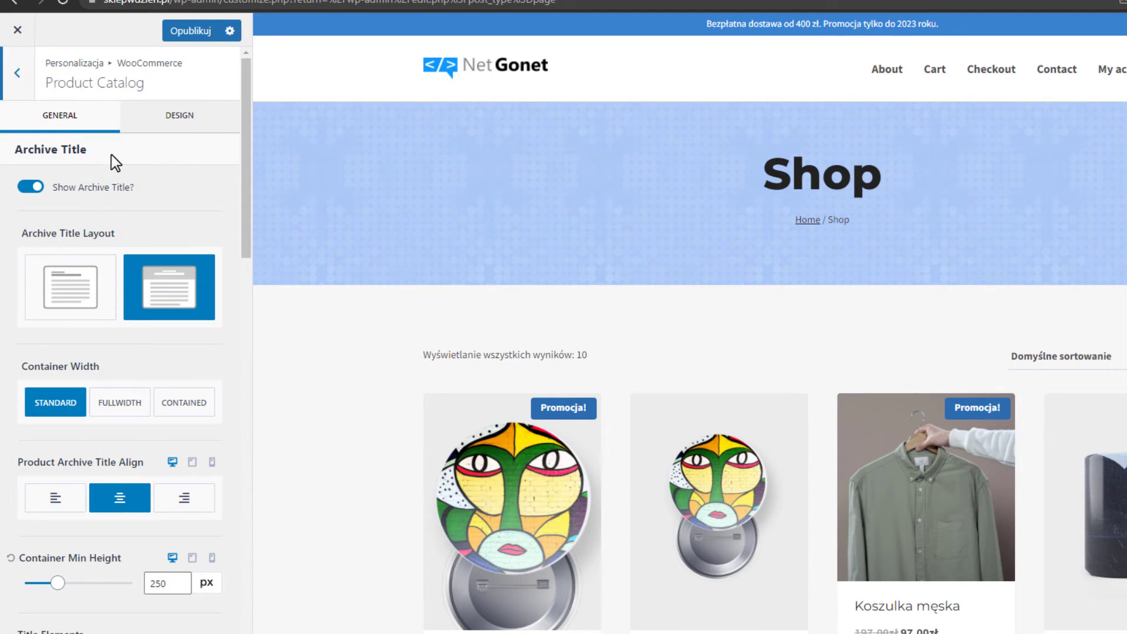
Choose the right-sidebar Archive Layout and scroll through the Shop preview to check it.
scroll(149, 242, "down", 3)
scroll(149, 242, "down", 7)
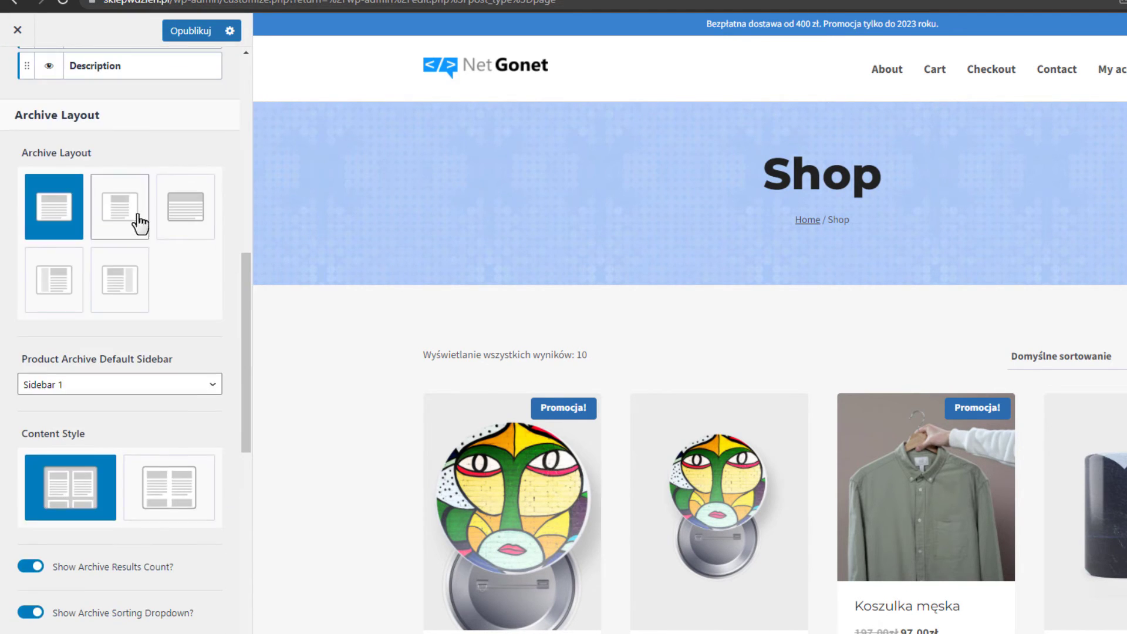
scroll(1044, 380, "down", 5)
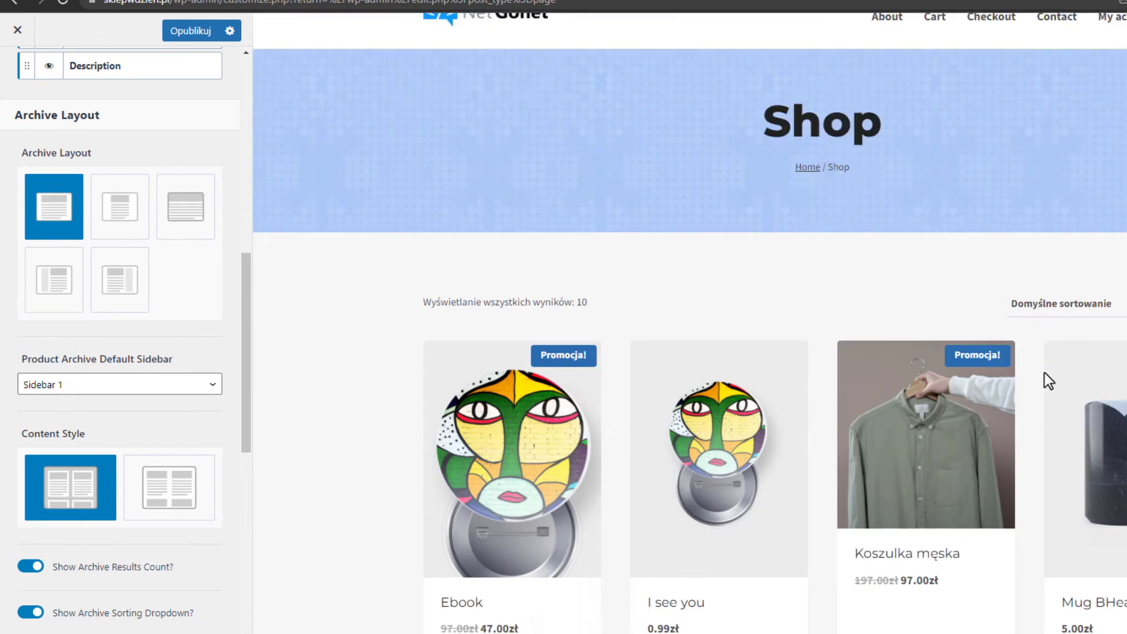
scroll(725, 267, "down", 6)
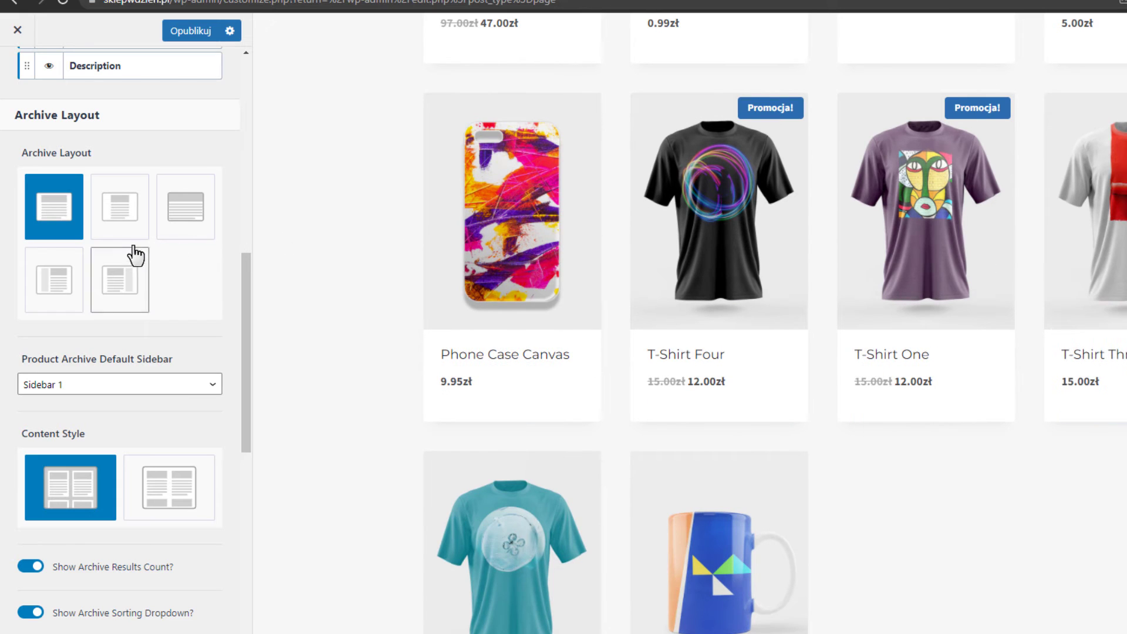
left_click(119, 281)
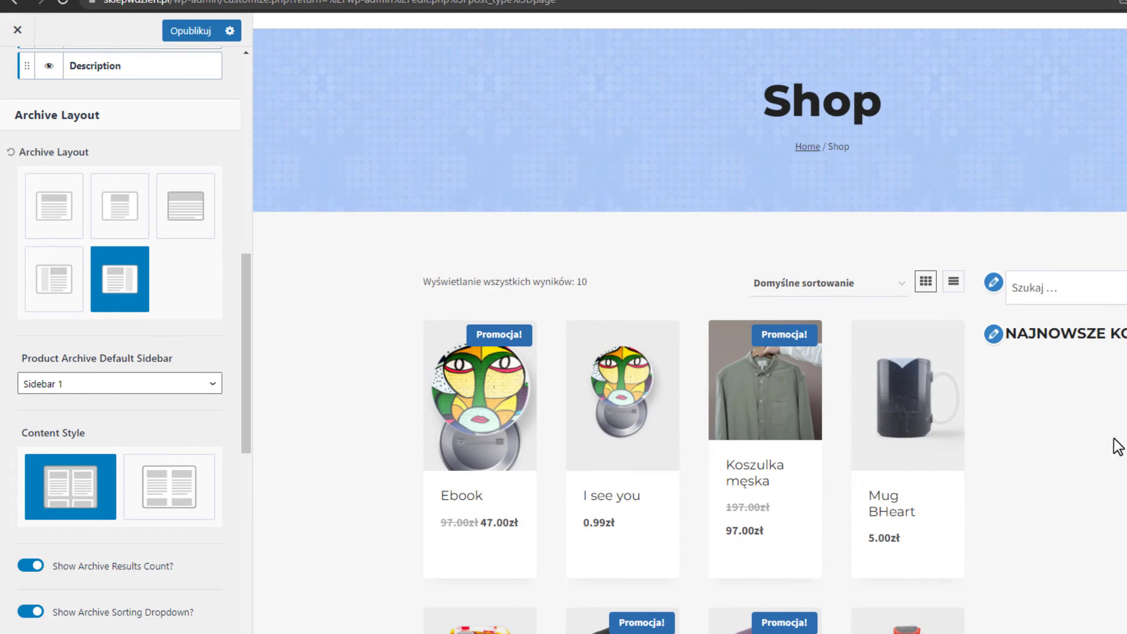
mouse_move(811, 453)
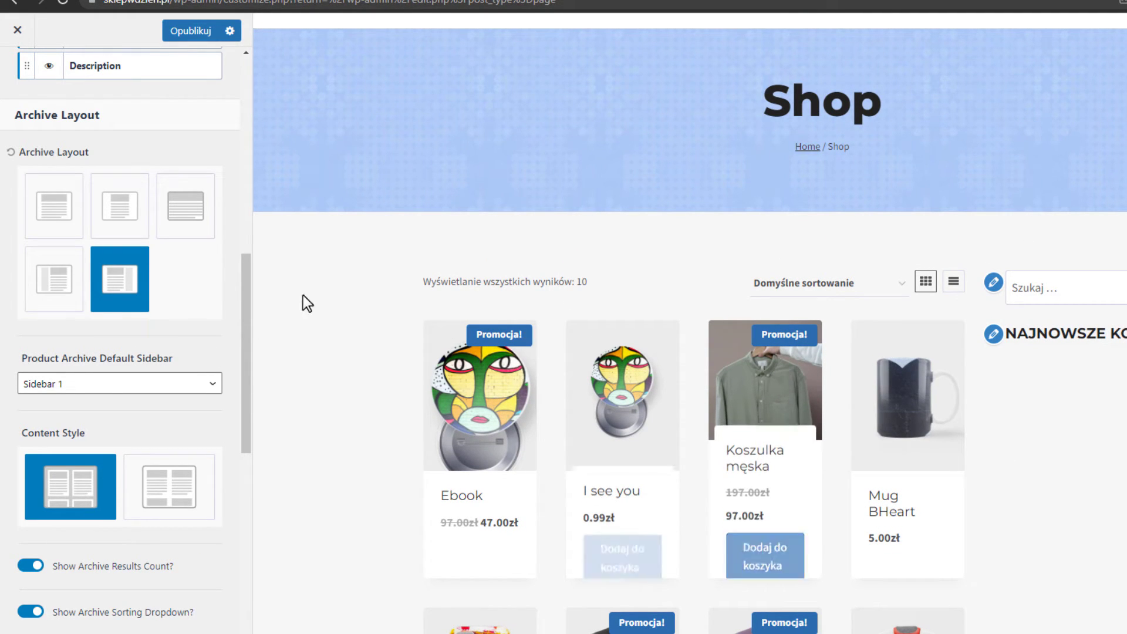
scroll(107, 286, "down", 5)
scroll(107, 287, "down", 3)
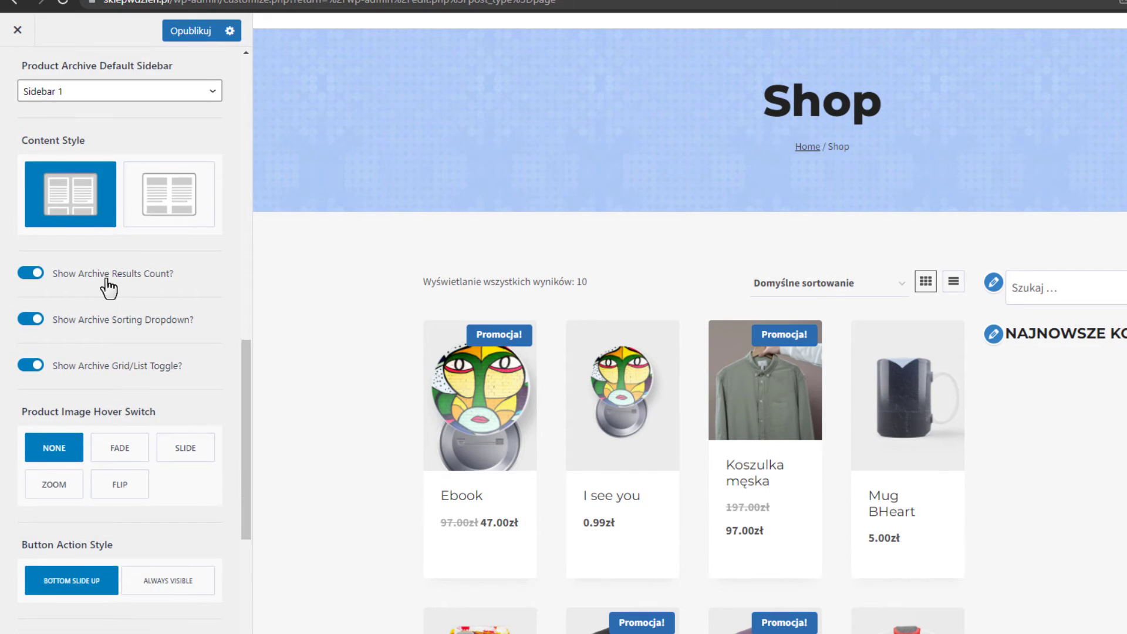
mouse_move(657, 394)
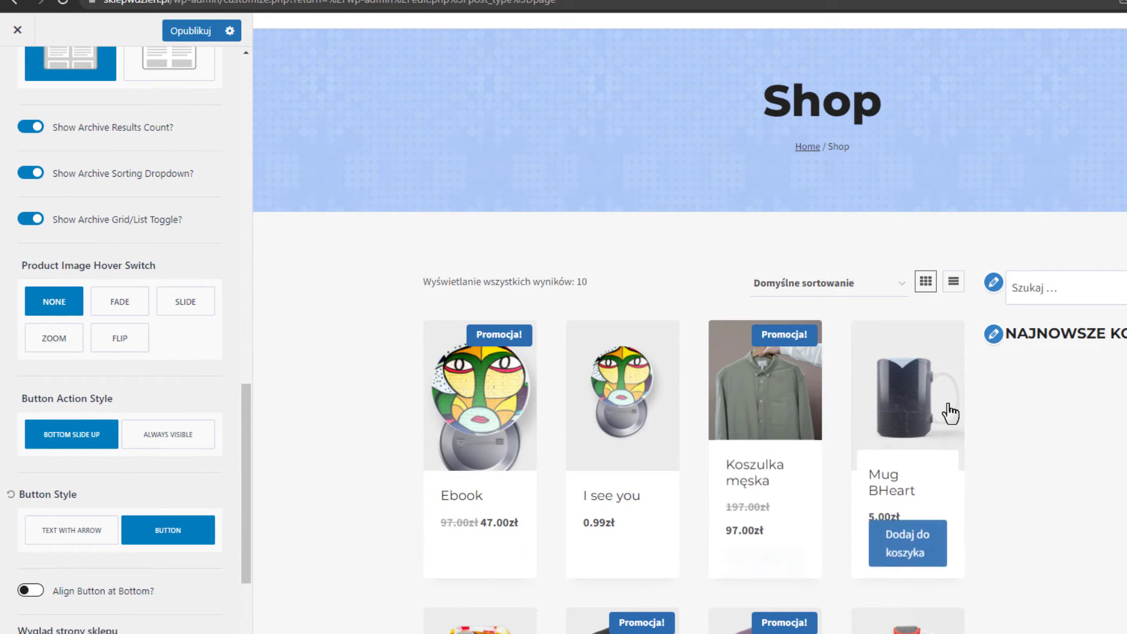
scroll(156, 391, "down", 3)
scroll(156, 391, "up", 8)
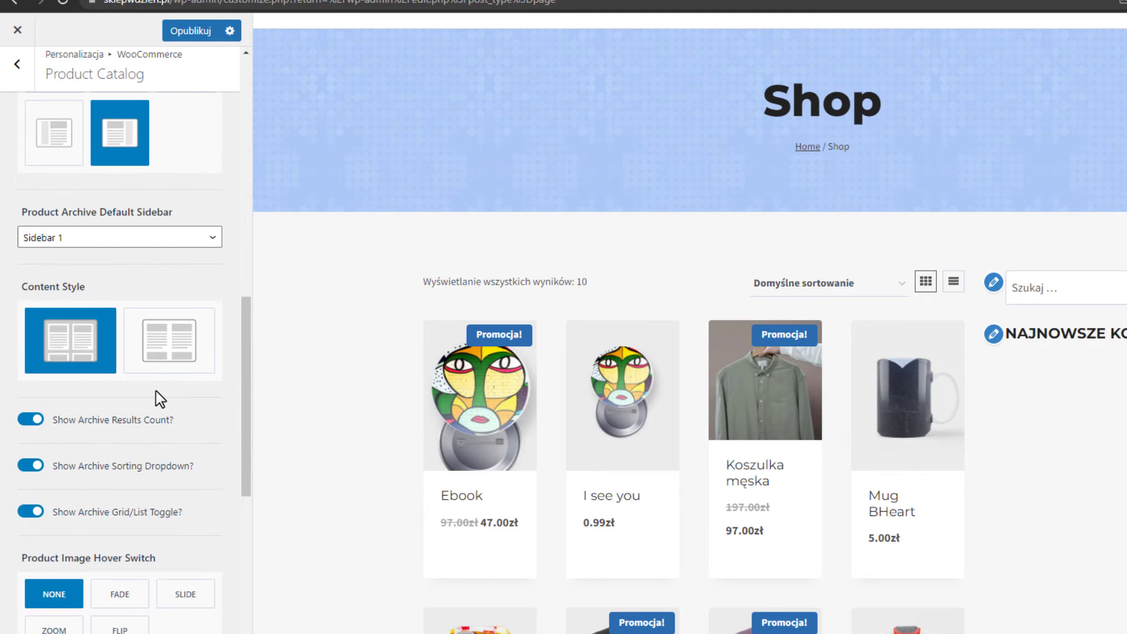
scroll(156, 394, "up", 2)
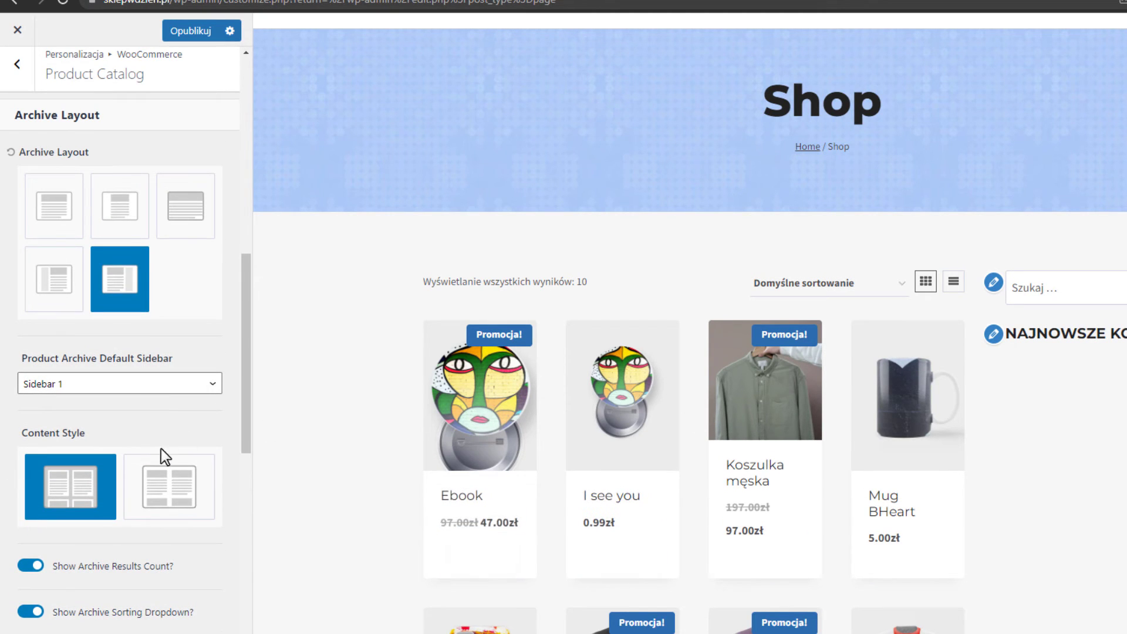
scroll(154, 459, "up", 3)
scroll(209, 452, "down", 5)
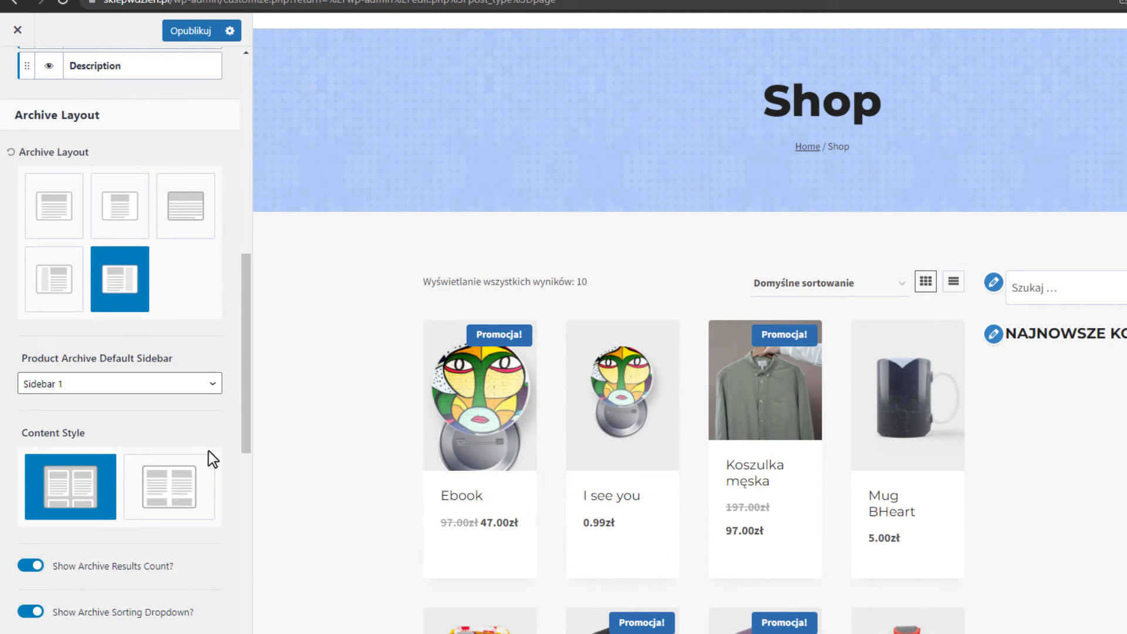
scroll(209, 458, "down", 10)
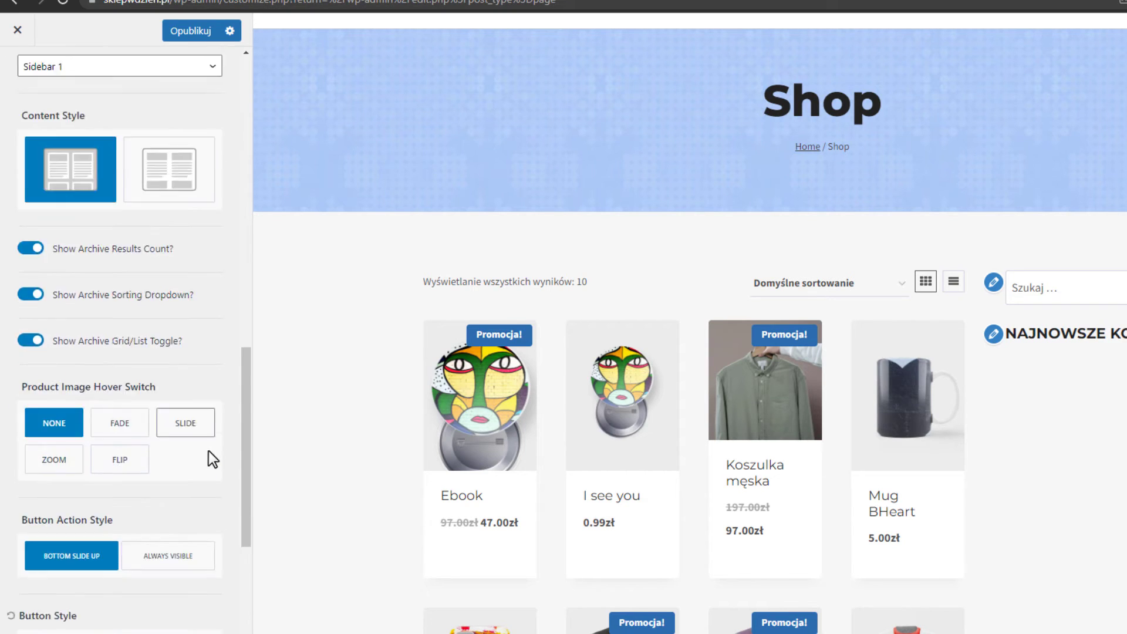
scroll(209, 451, "down", 1)
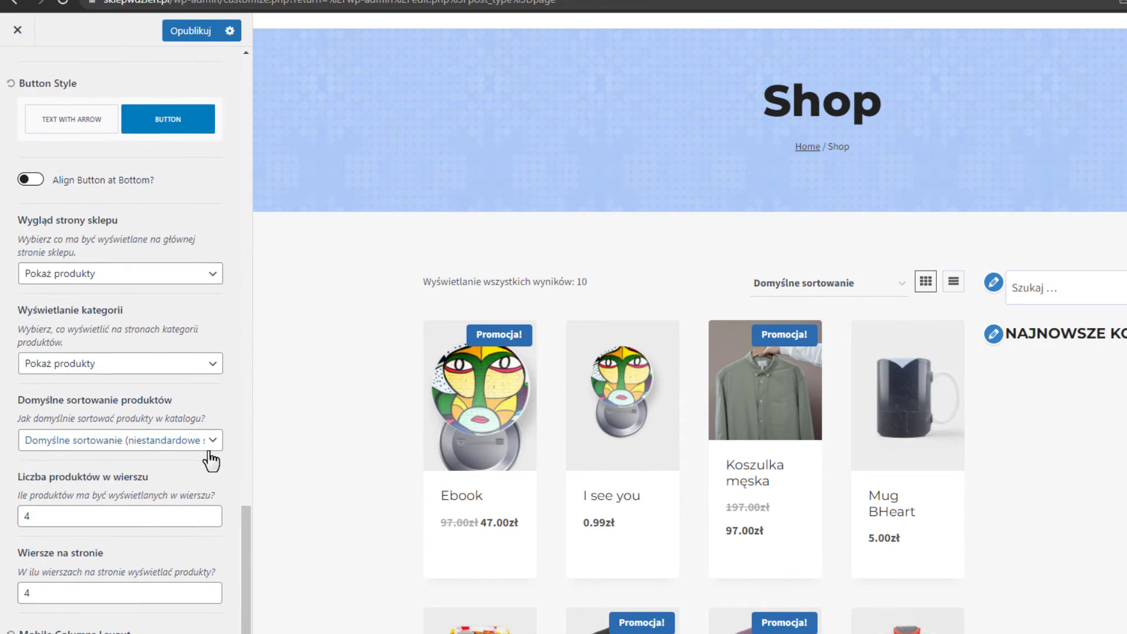
Set products per row to 3 and try the alternative content style before reverting it.
double_click(91, 510)
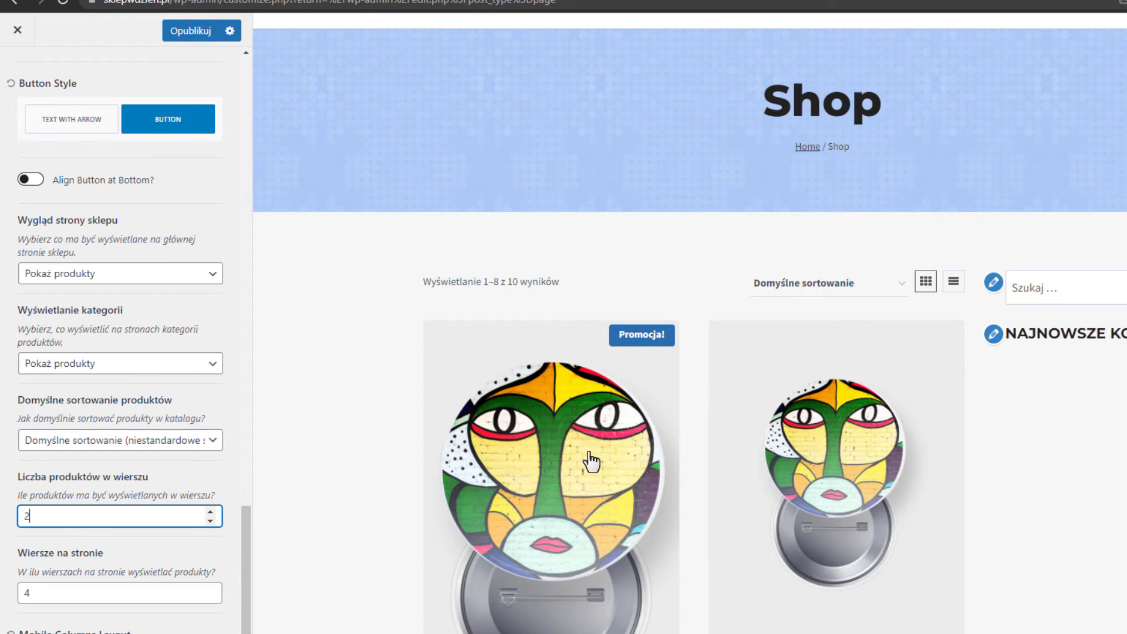
double_click(74, 520)
type("3")
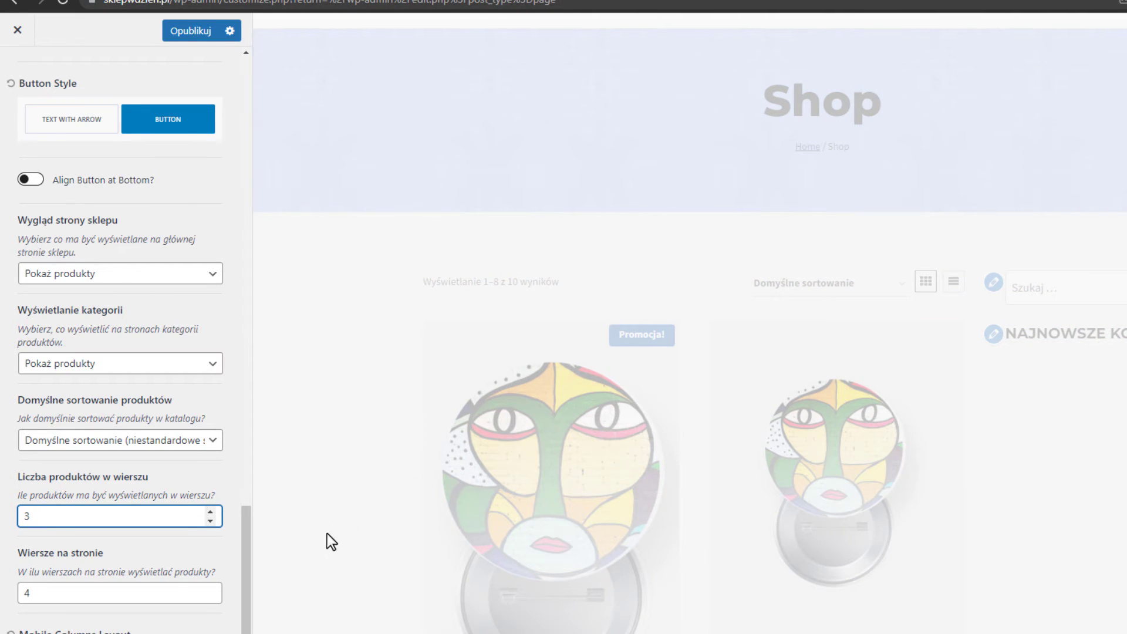
scroll(681, 421, "down", 12)
scroll(596, 496, "down", 5)
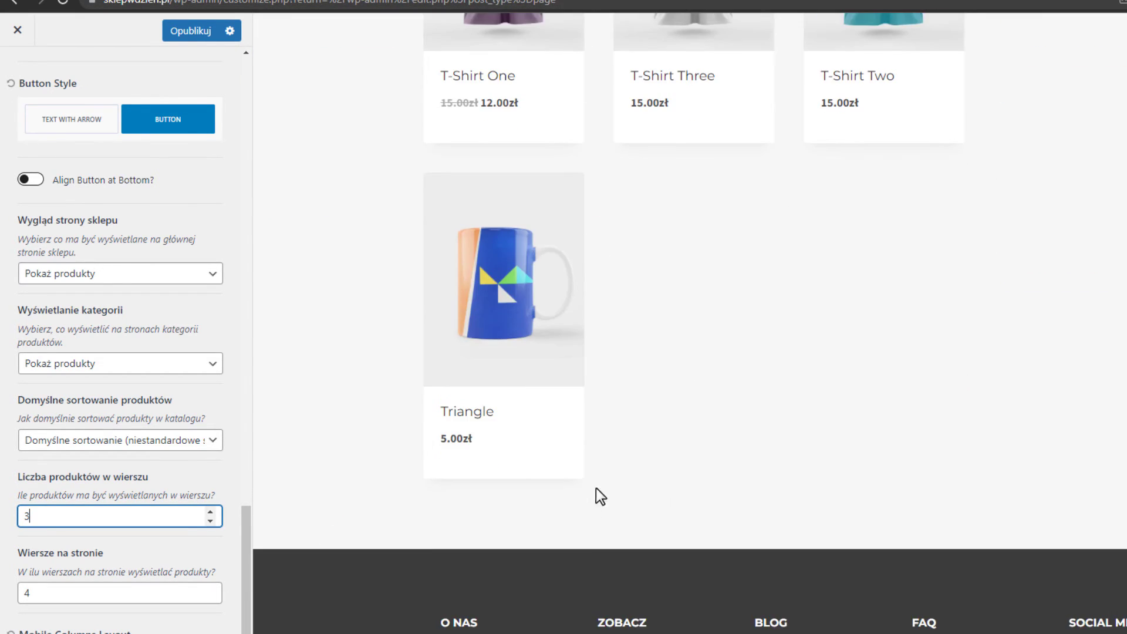
scroll(596, 496, "up", 10)
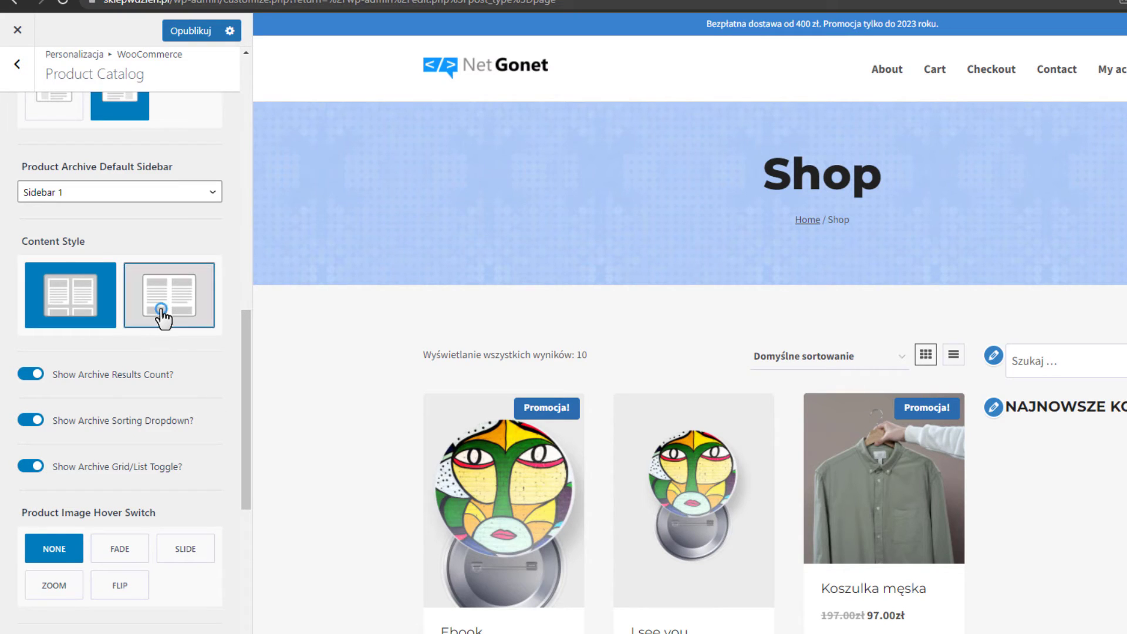
left_click(164, 318)
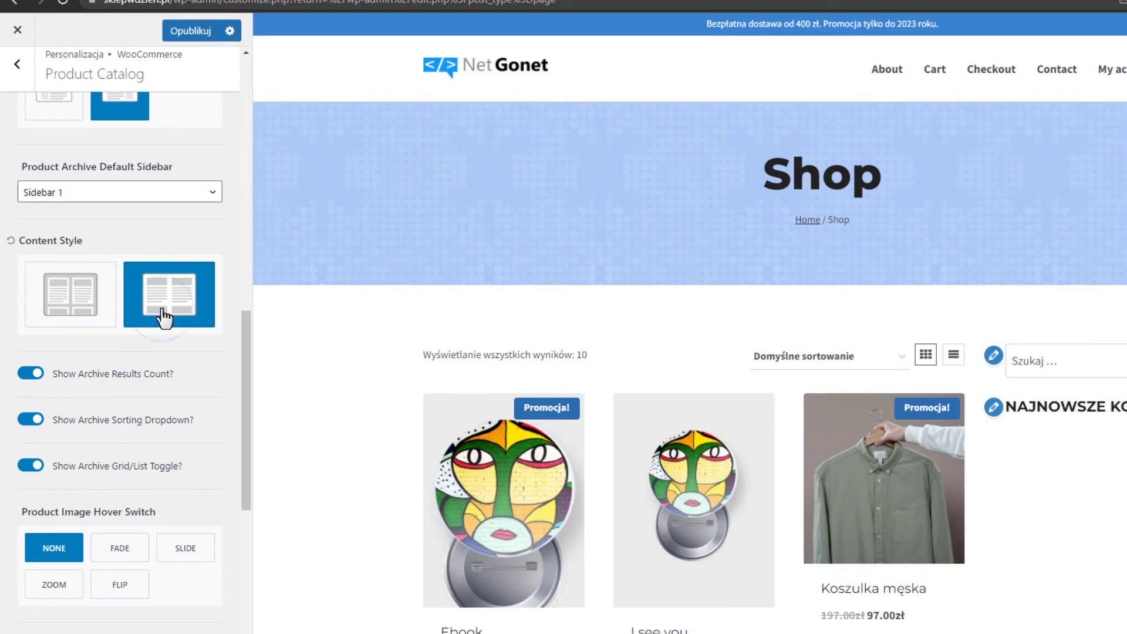
scroll(514, 372, "down", 4)
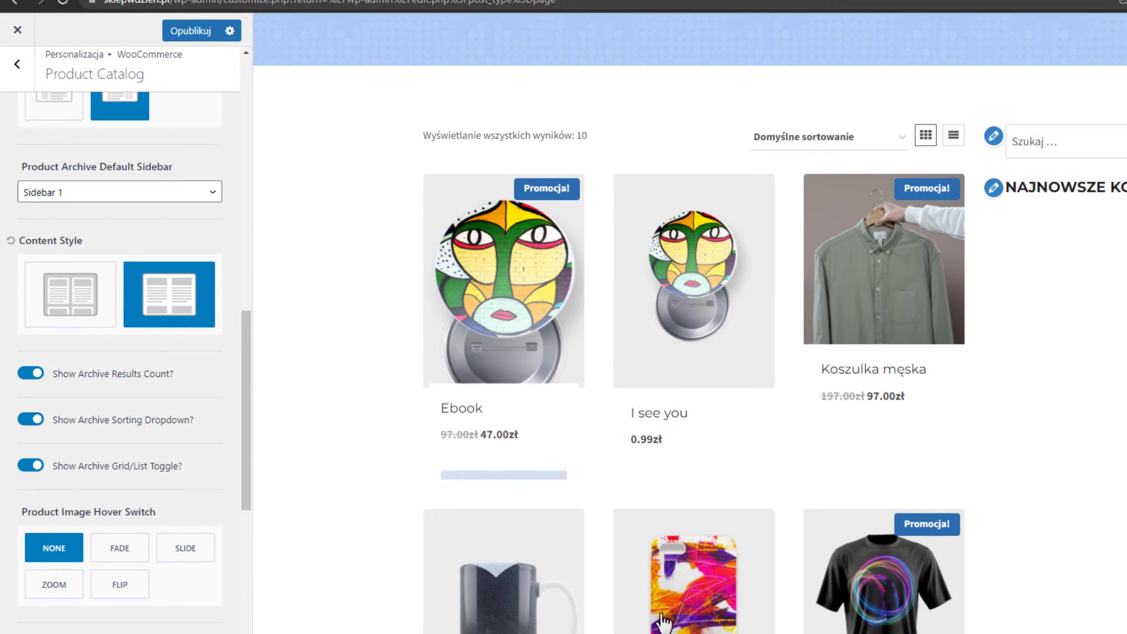
left_click(55, 295)
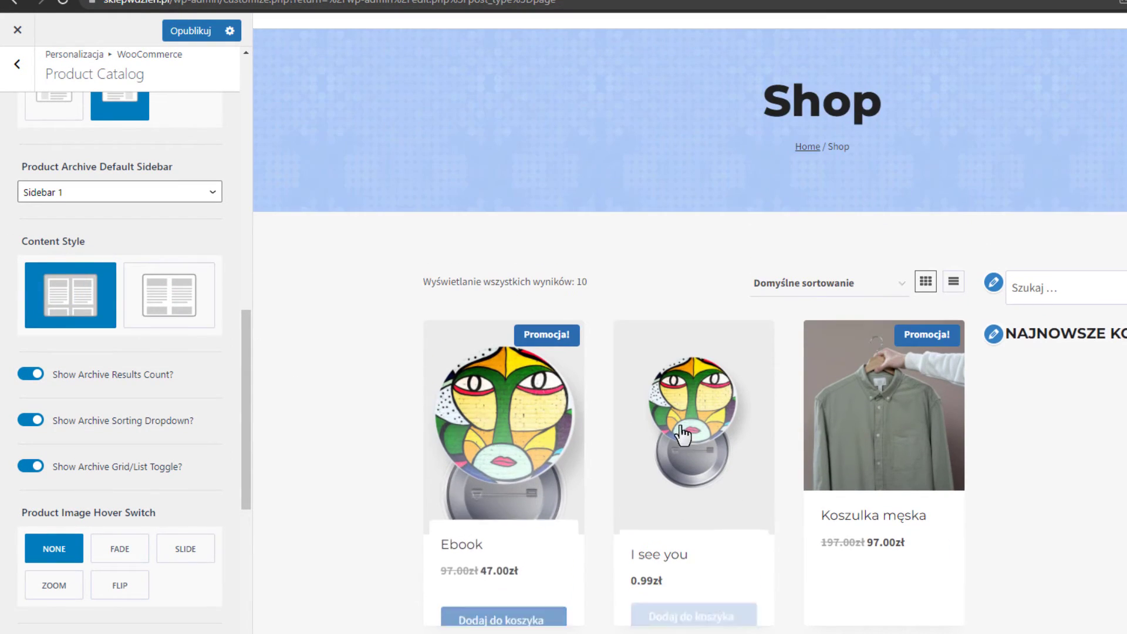
scroll(122, 442, "down", 5)
scroll(126, 445, "up", 9)
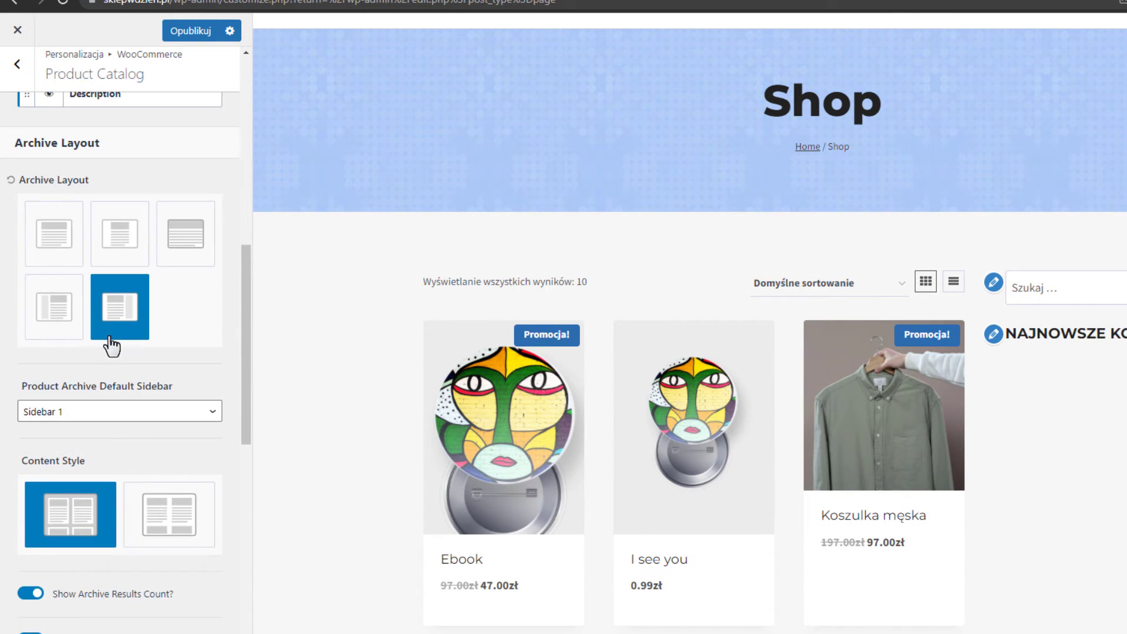
Restore the full-width archive layout without sidebar and set products per row to 4.
left_click(70, 252)
scroll(118, 387, "down", 12)
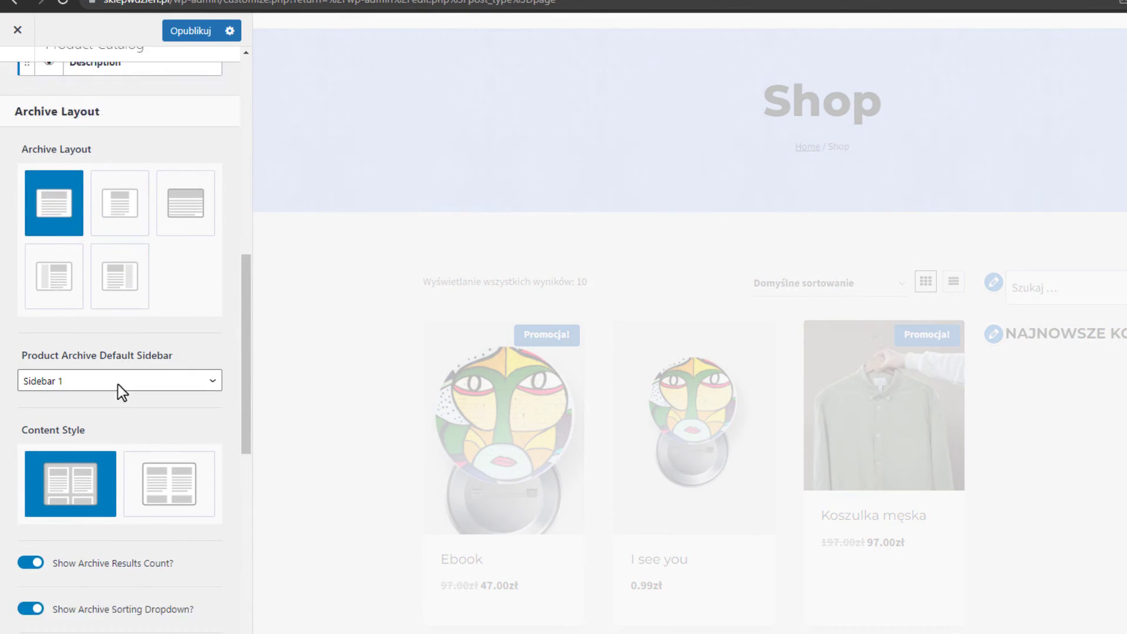
left_click(62, 517)
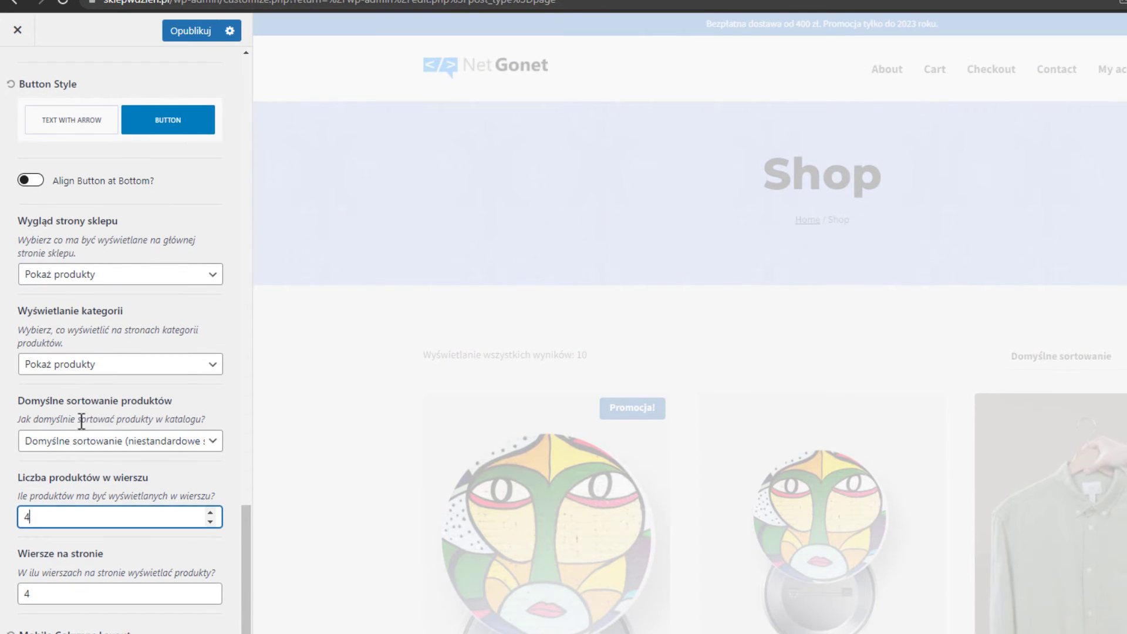
Set Product Image Hover Switch to ZOOM and check the effect on the Shop preview.
scroll(89, 435, "up", 7)
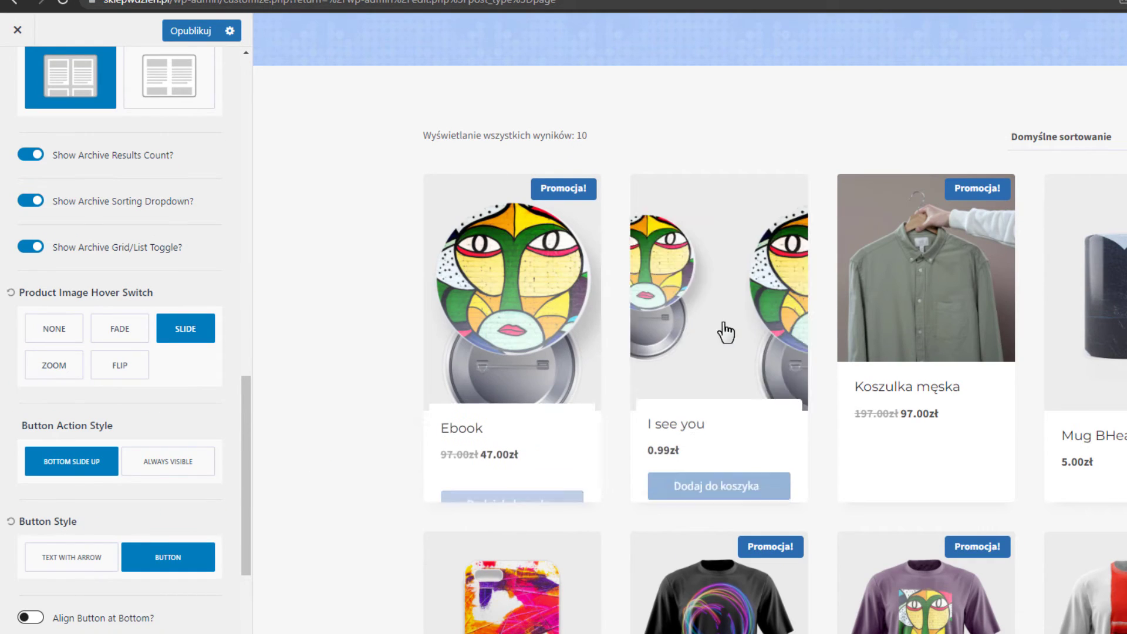
scroll(681, 478, "down", 3)
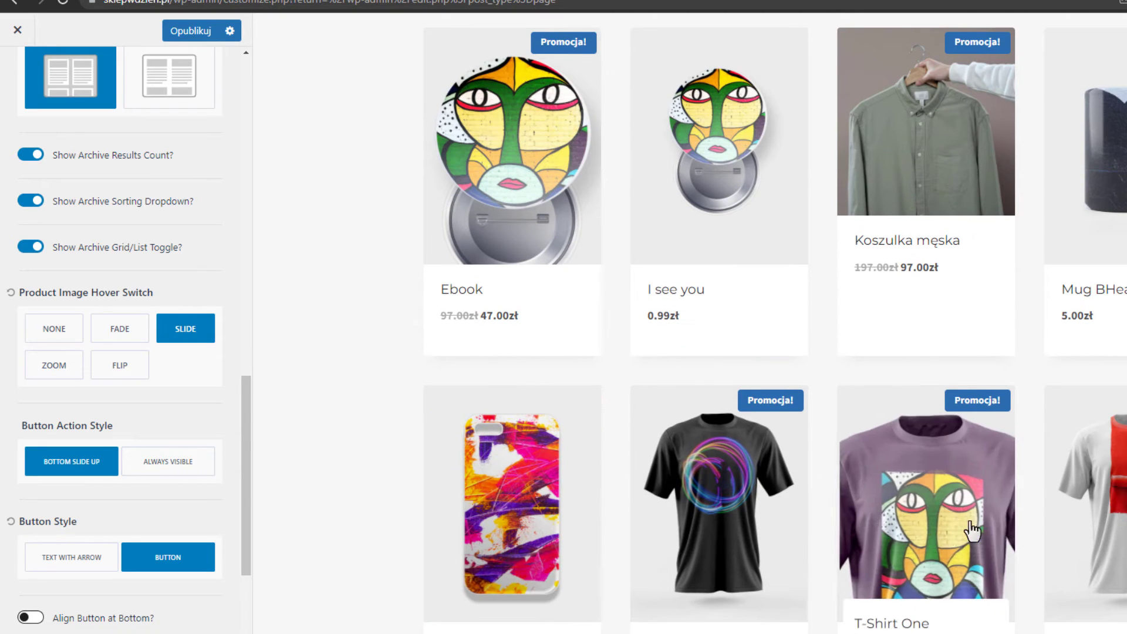
scroll(1078, 524, "down", 4)
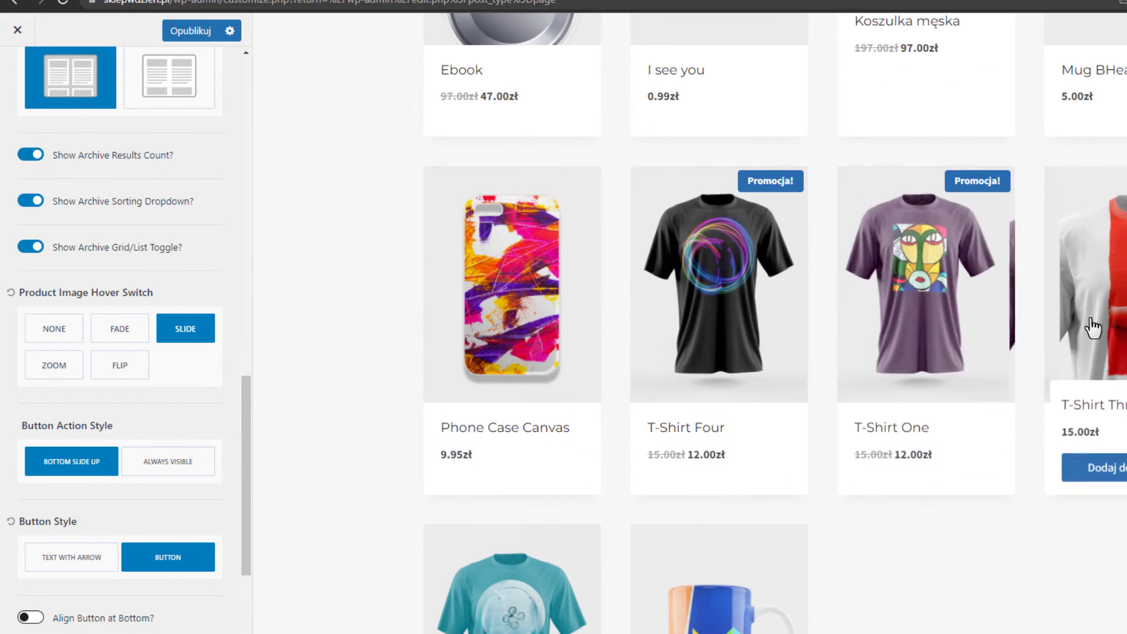
scroll(933, 411, "up", 1)
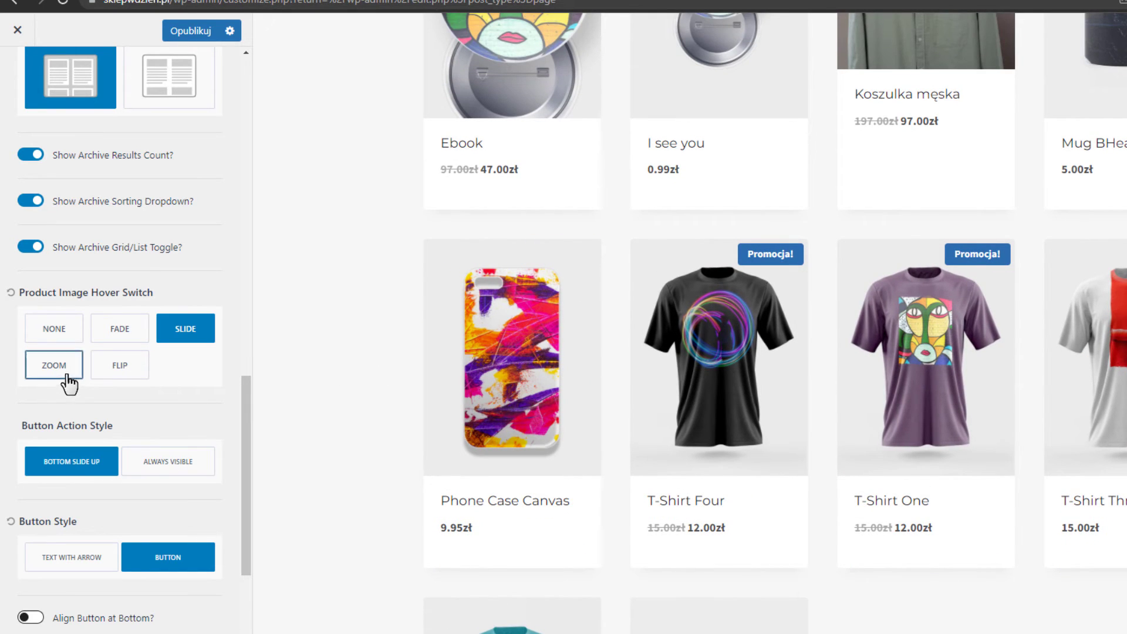
left_click(64, 374)
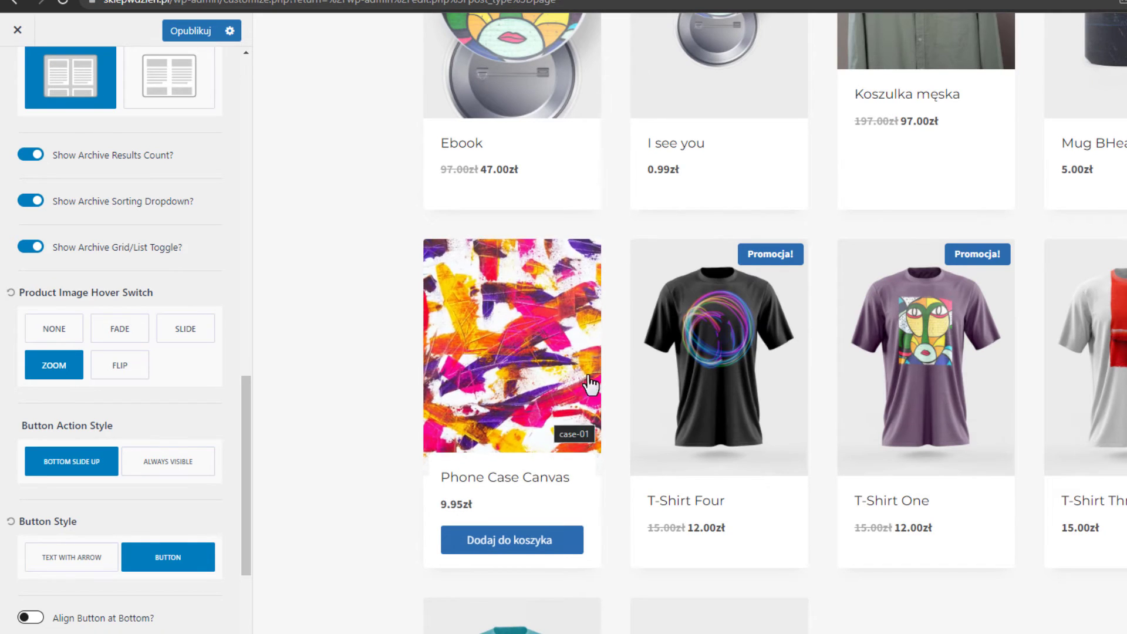
mouse_move(1007, 415)
scroll(1007, 414, "up", 3)
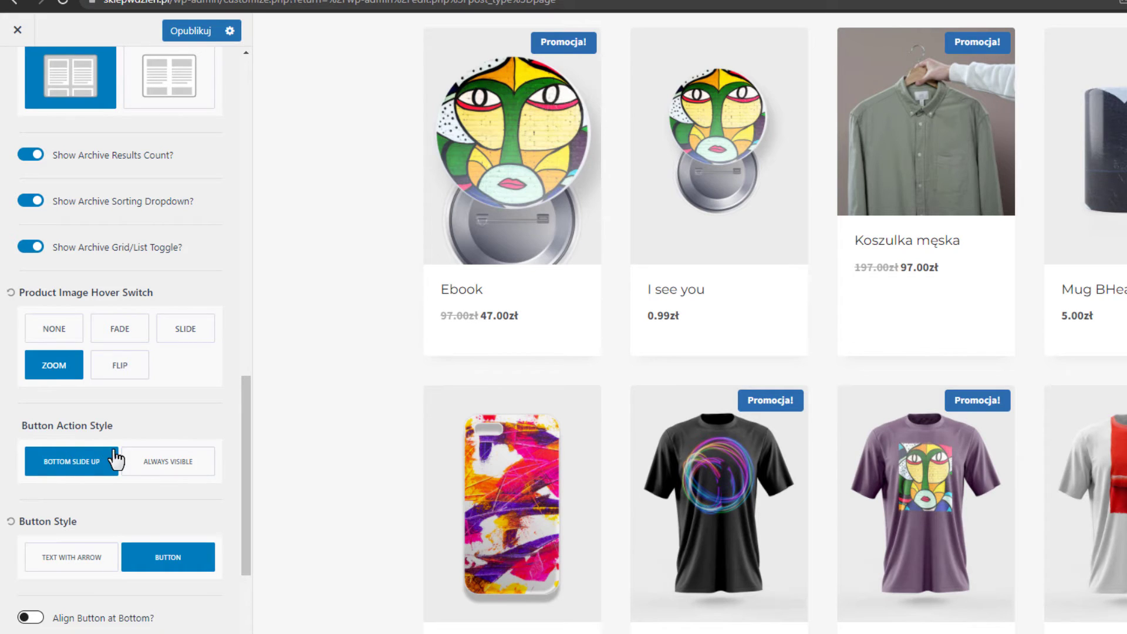
Set Button Action Style to Always Visible for the shop's add-to-cart buttons.
left_click(177, 467)
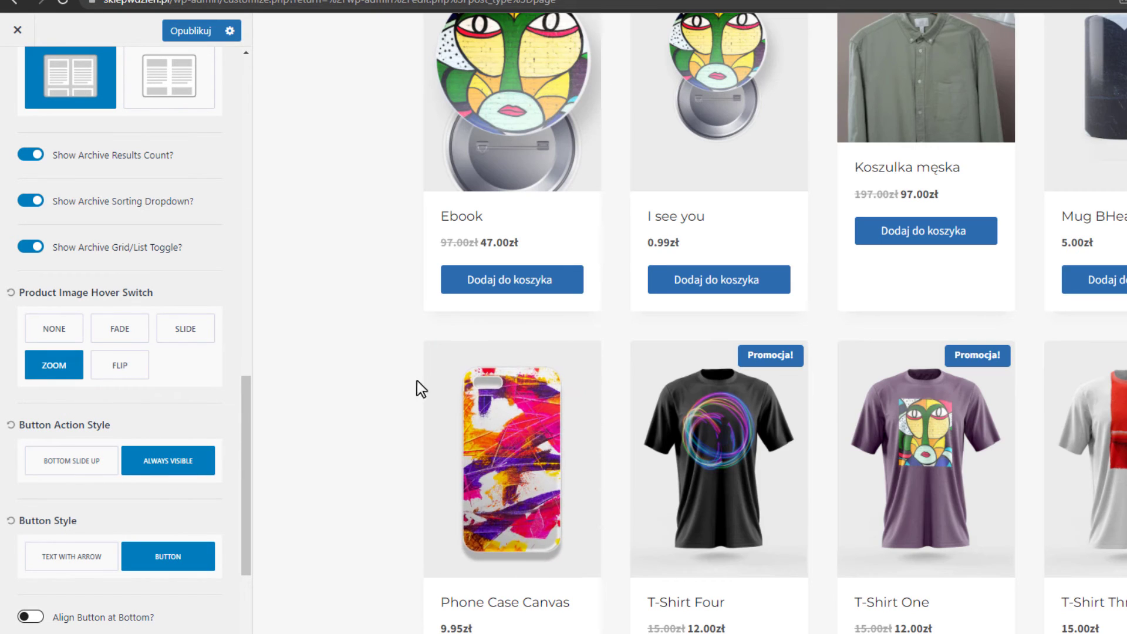
scroll(1086, 428, "down", 3)
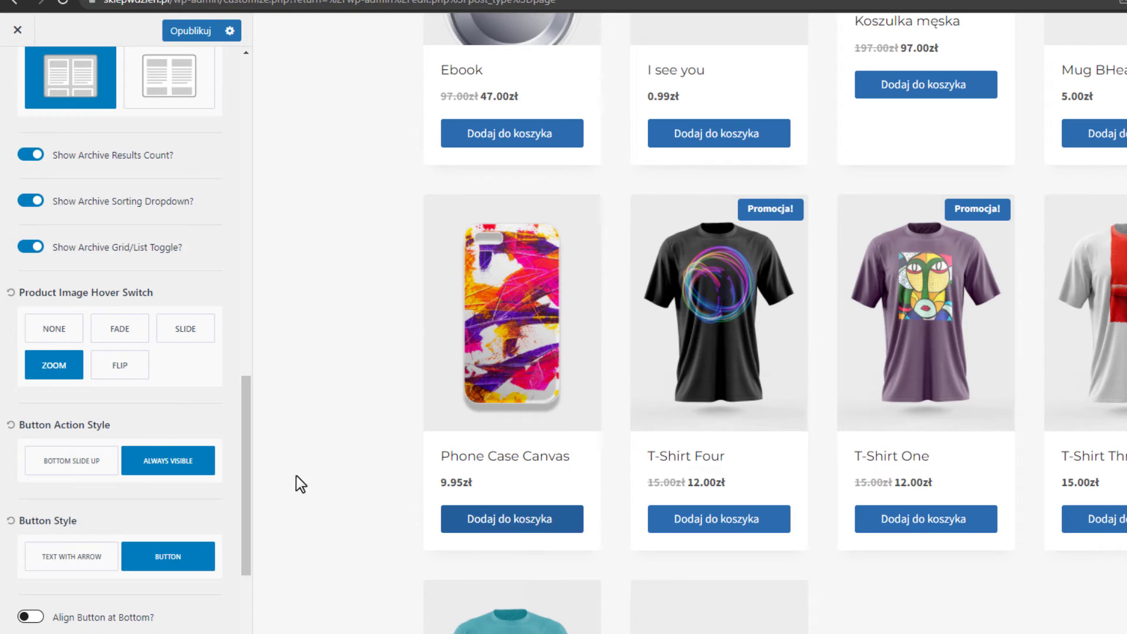
scroll(148, 437, "down", 4)
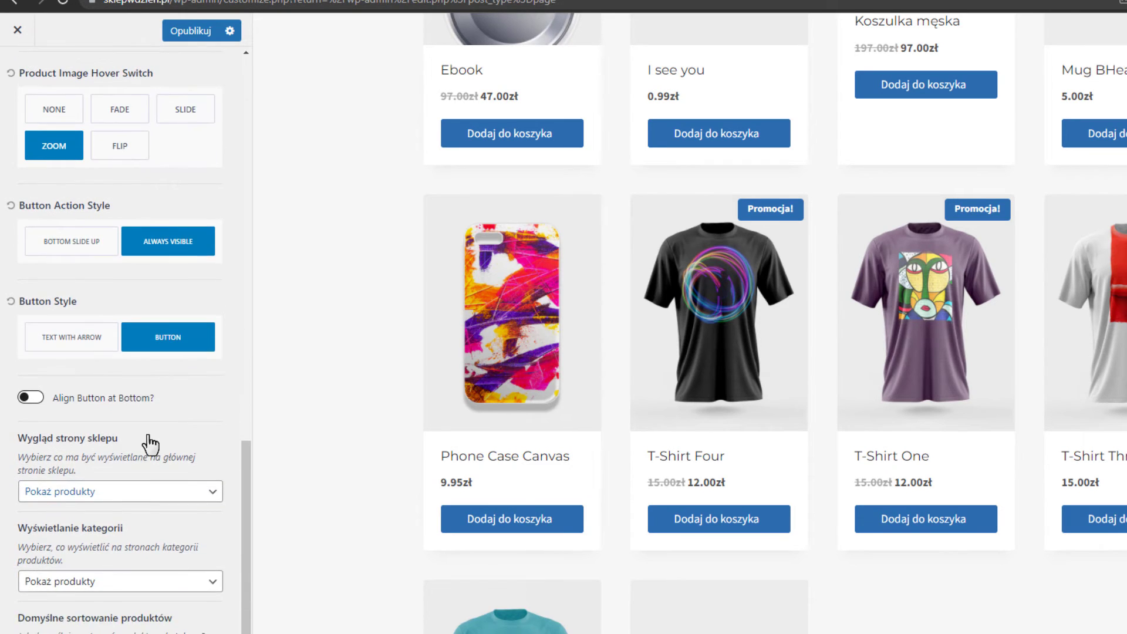
scroll(151, 445, "down", 1)
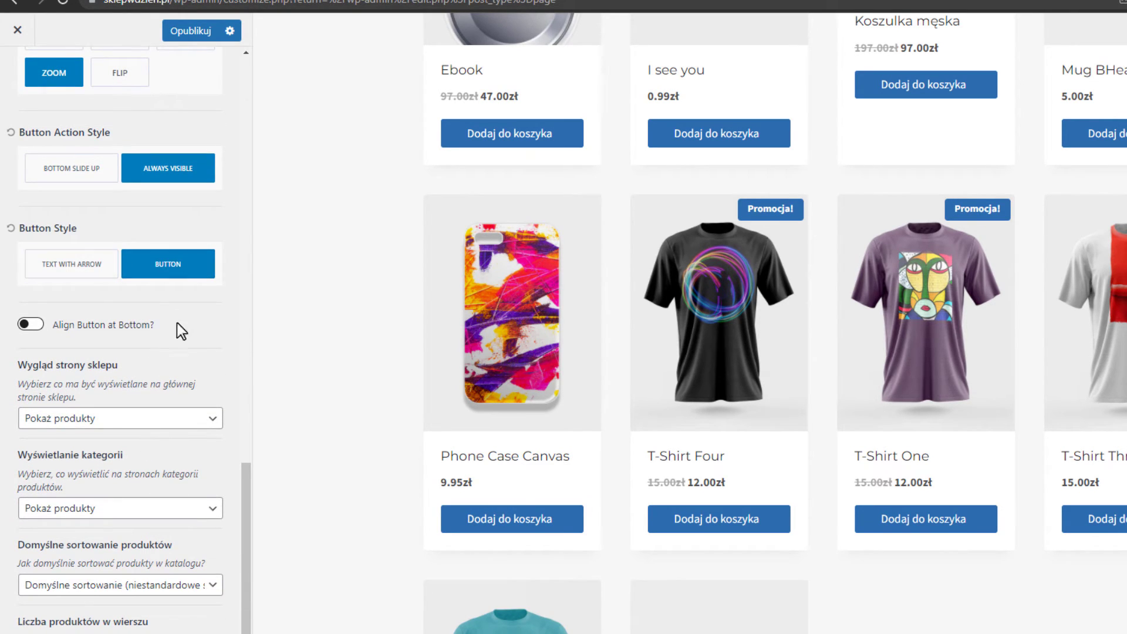
scroll(176, 364, "up", 1)
Turn on Align Button at Bottom so add-to-cart buttons line up along card bottoms.
left_click(33, 398)
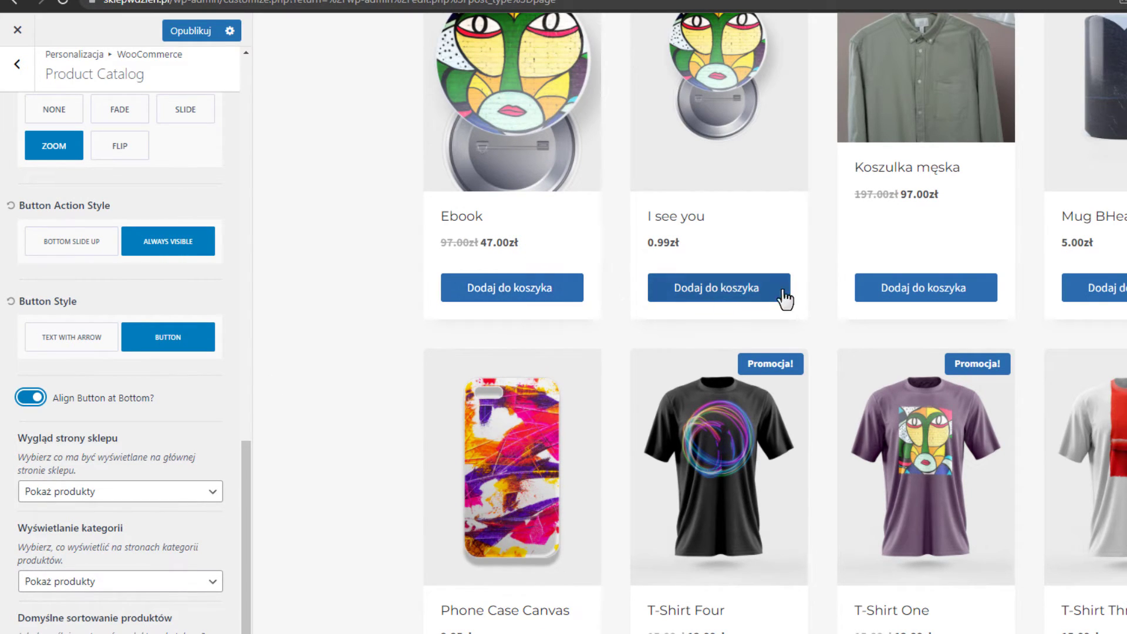
scroll(1103, 301, "up", 2)
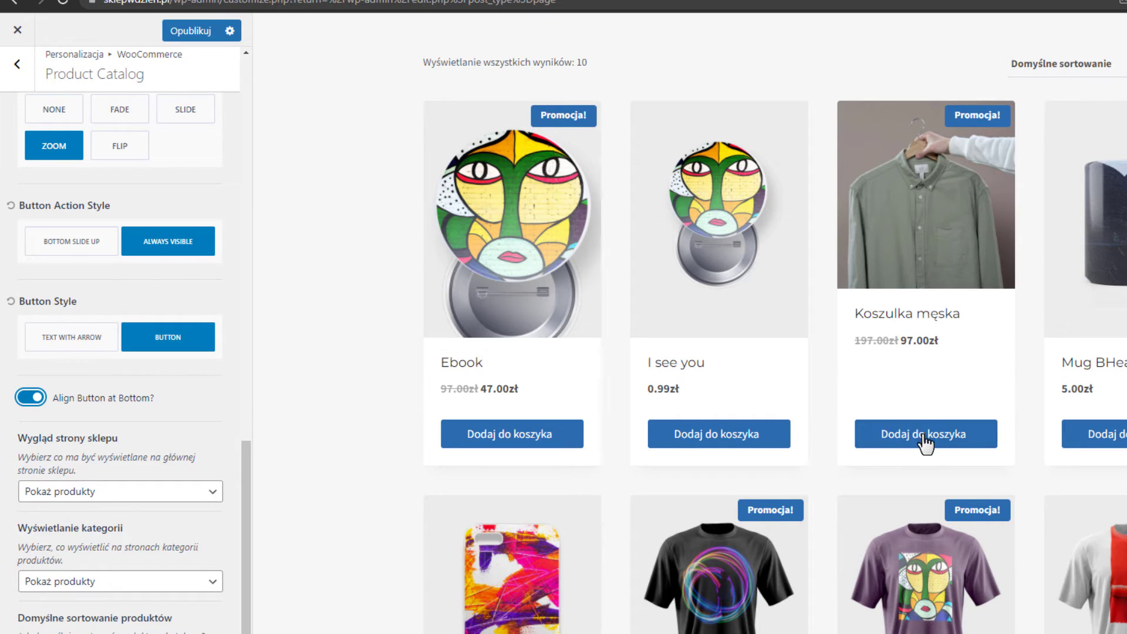
left_click(31, 403)
scroll(728, 358, "down", 6)
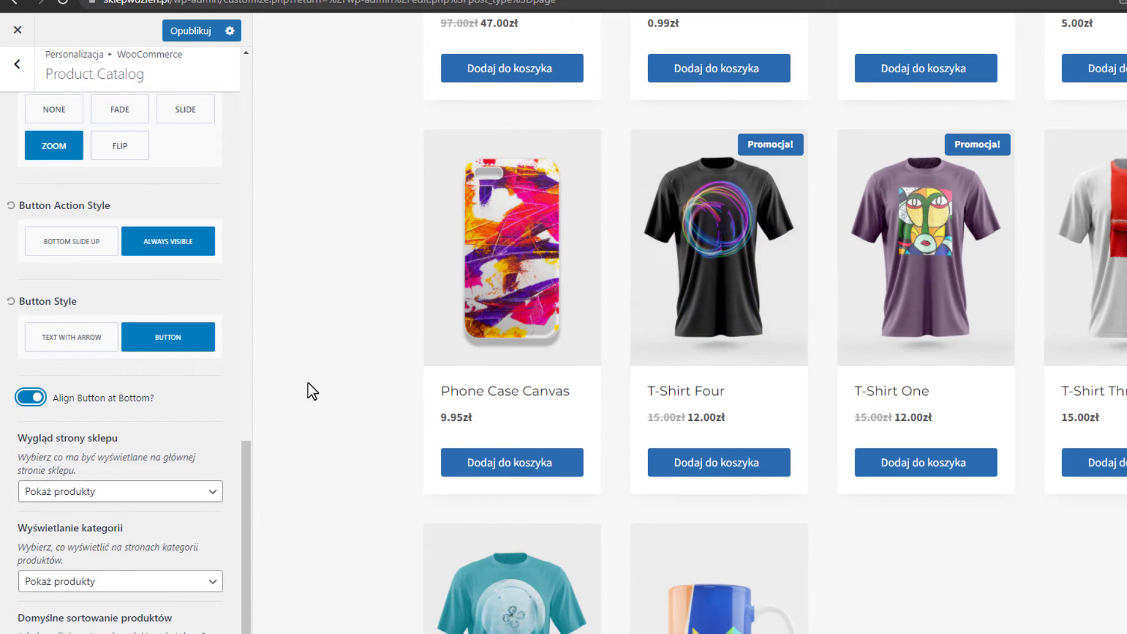
scroll(147, 378, "down", 4)
scroll(151, 405, "up", 4)
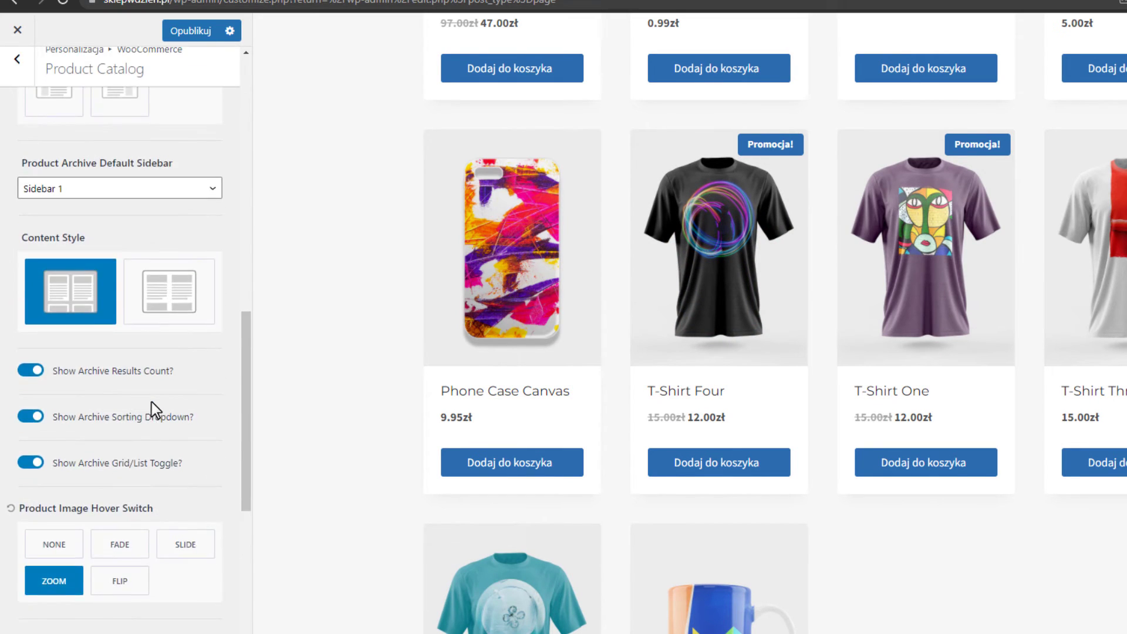
scroll(154, 408, "down", 4)
scroll(157, 411, "down", 3)
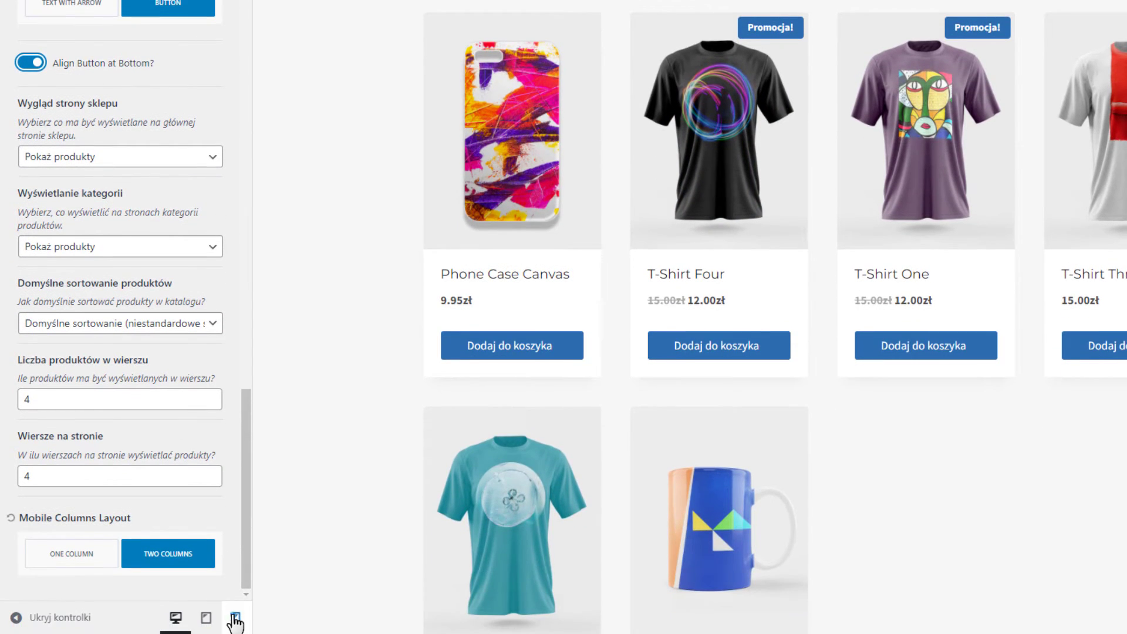
Preview the shop on mobile and set Mobile Columns Layout to One Column.
left_click(236, 618)
scroll(829, 252, "up", 8)
scroll(829, 252, "down", 6)
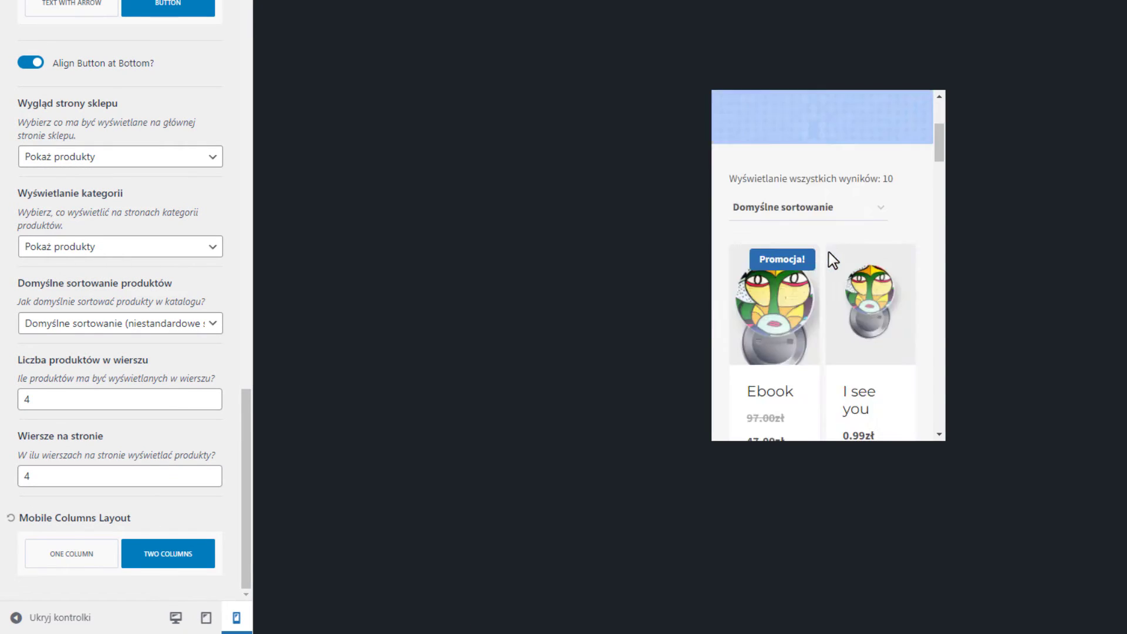
left_click(86, 555)
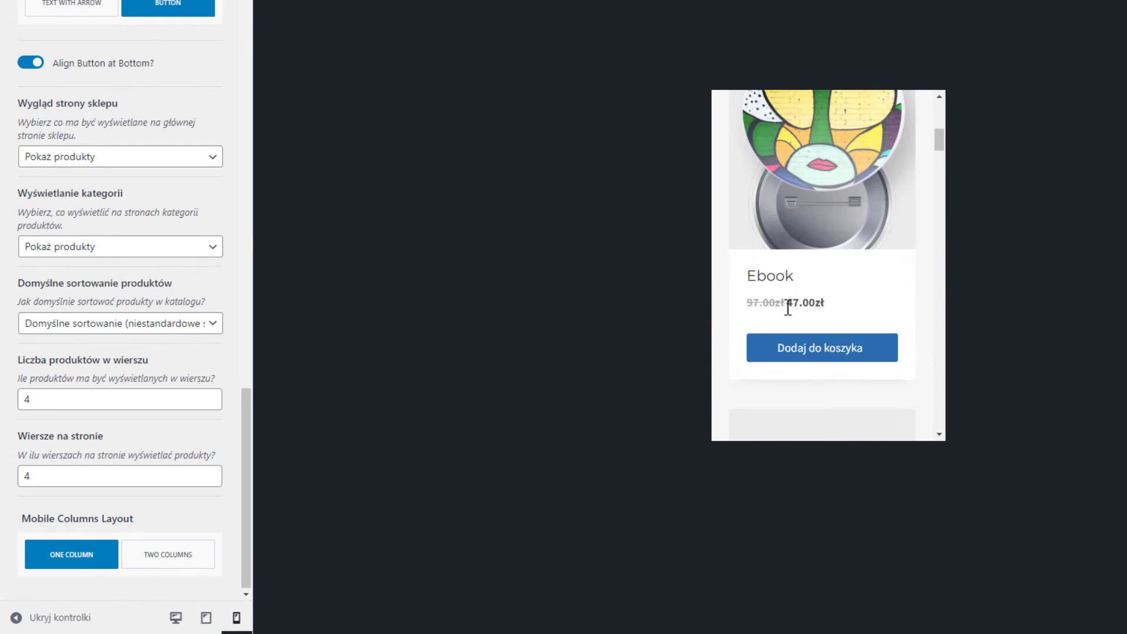
scroll(788, 294, "down", 20)
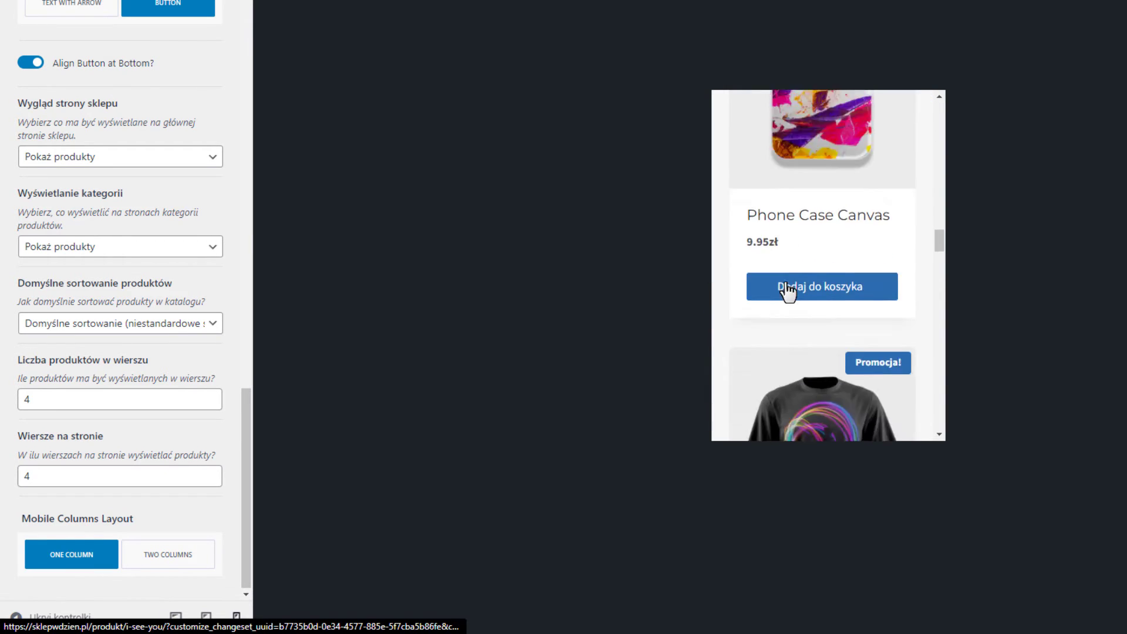
scroll(787, 292, "down", 8)
scroll(790, 291, "up", 12)
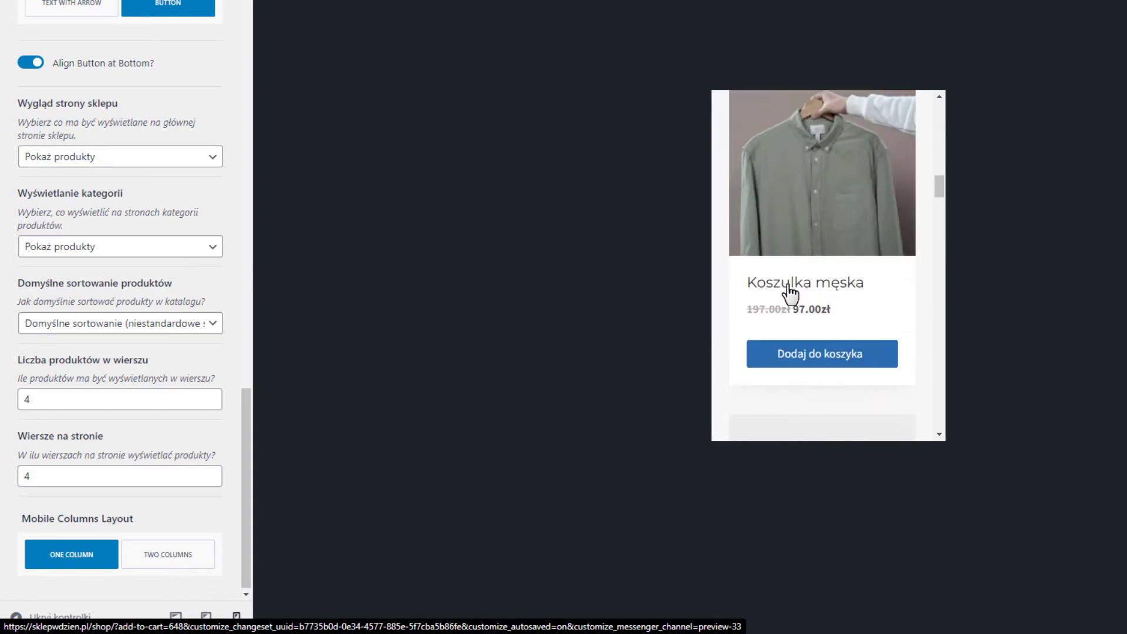
scroll(789, 292, "up", 8)
Return the preview to desktop and go back to the WooCommerce section list.
left_click(176, 616)
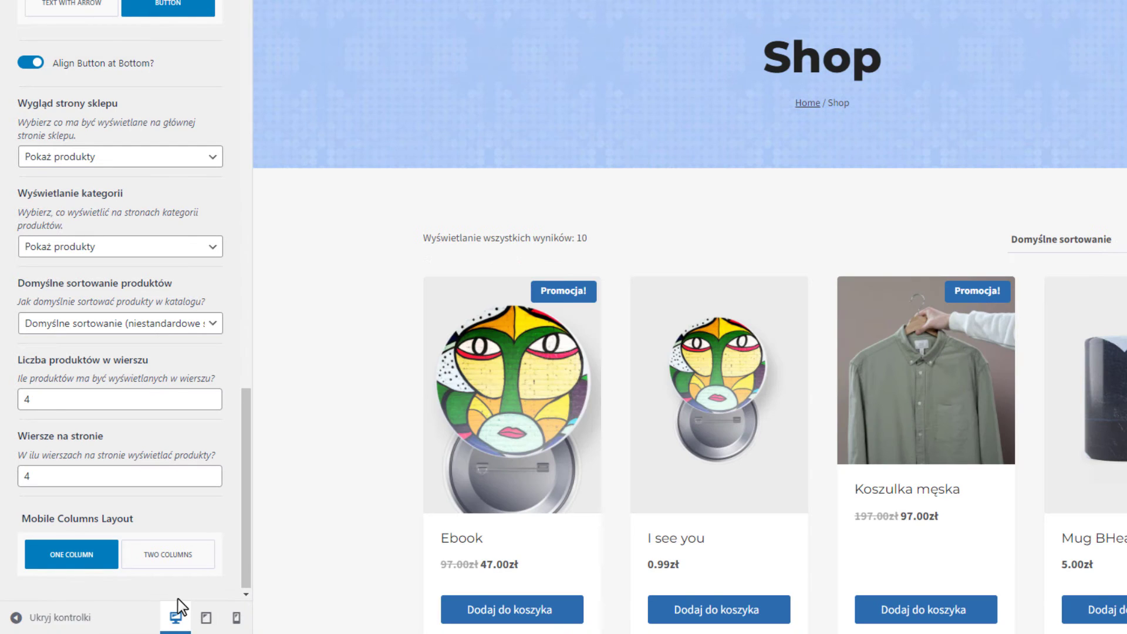
scroll(123, 106, "up", 15)
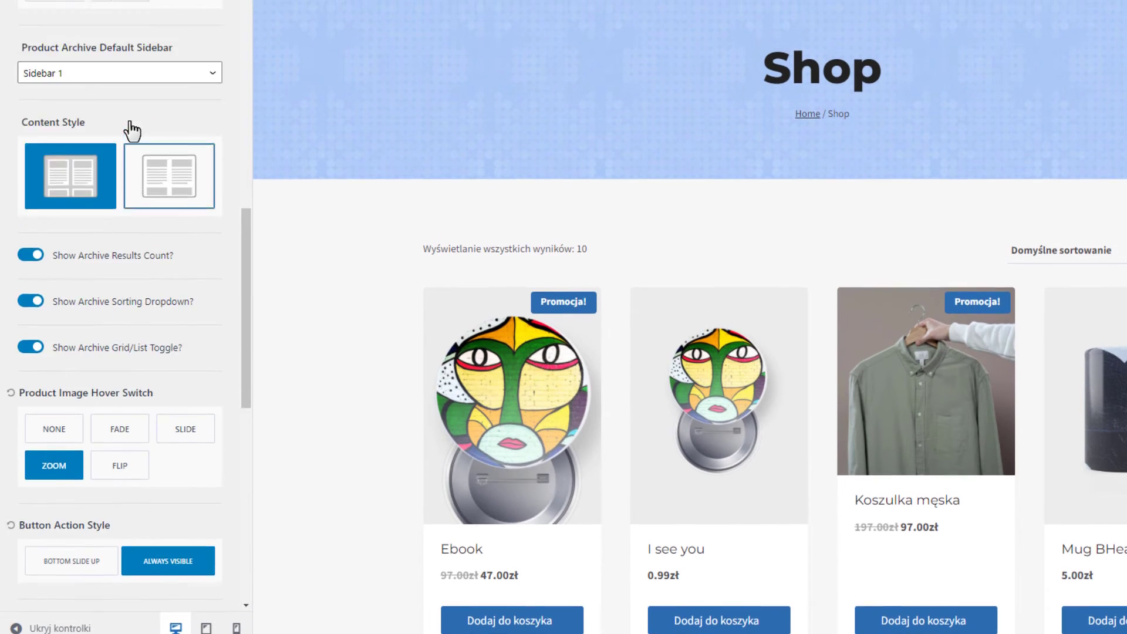
left_click(25, 75)
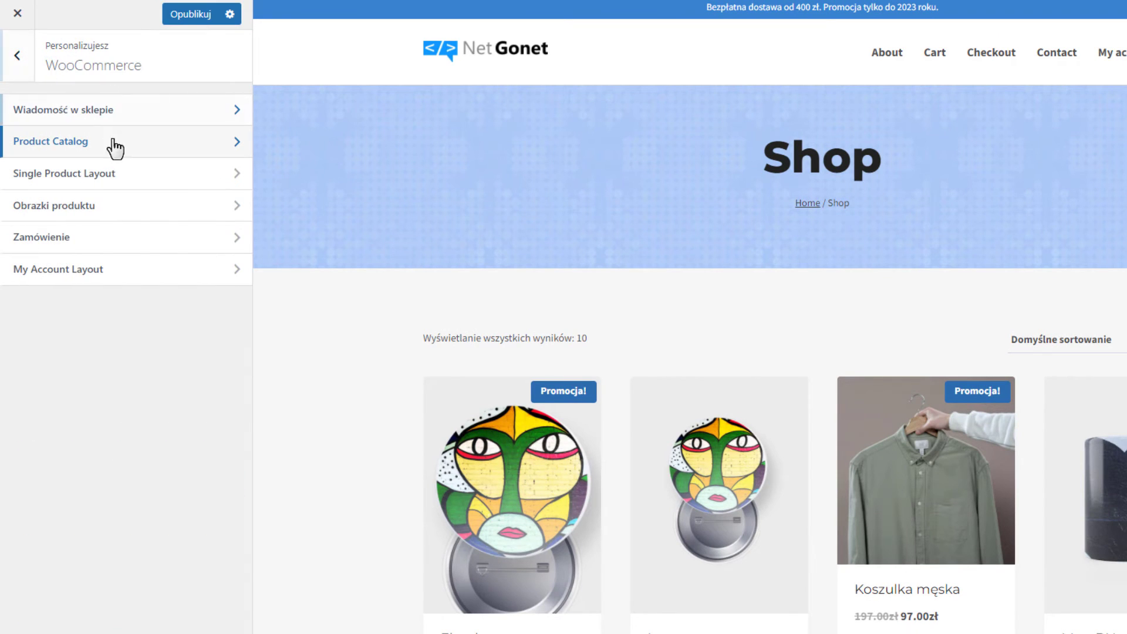
Open Single Product Layout and preview the 'I see you' product page.
left_click(65, 174)
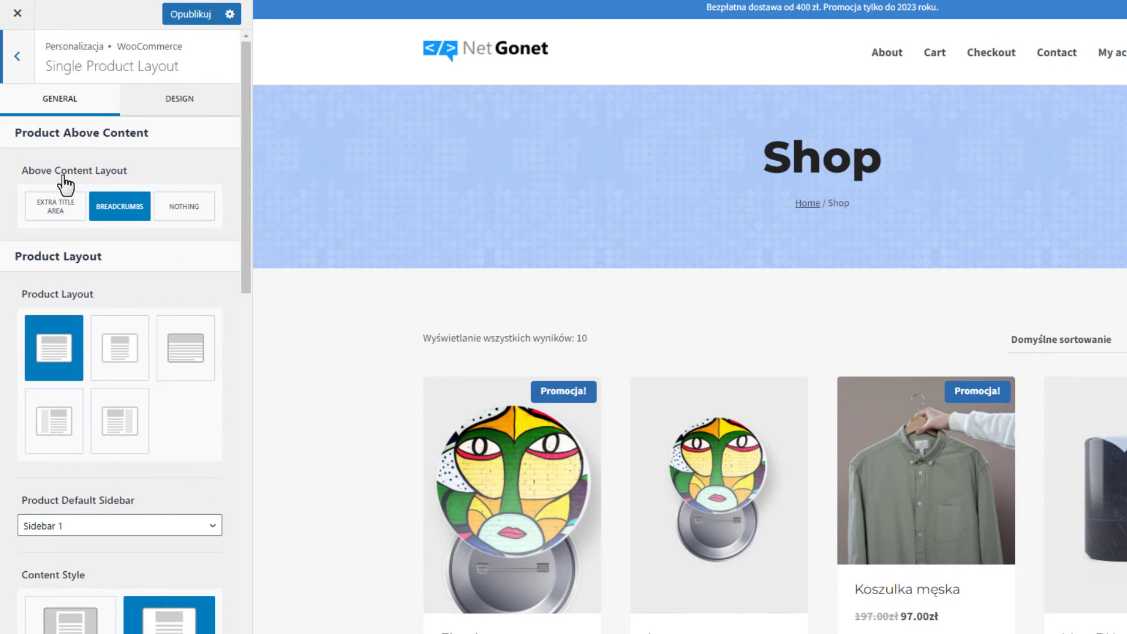
left_click(741, 465)
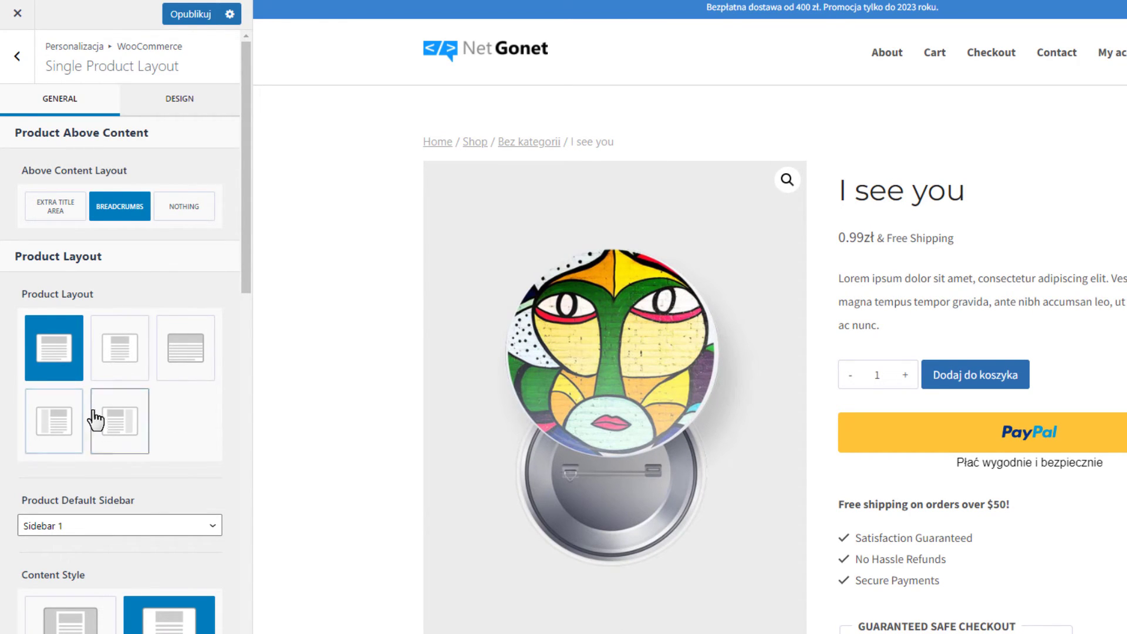
scroll(123, 341, "down", 5)
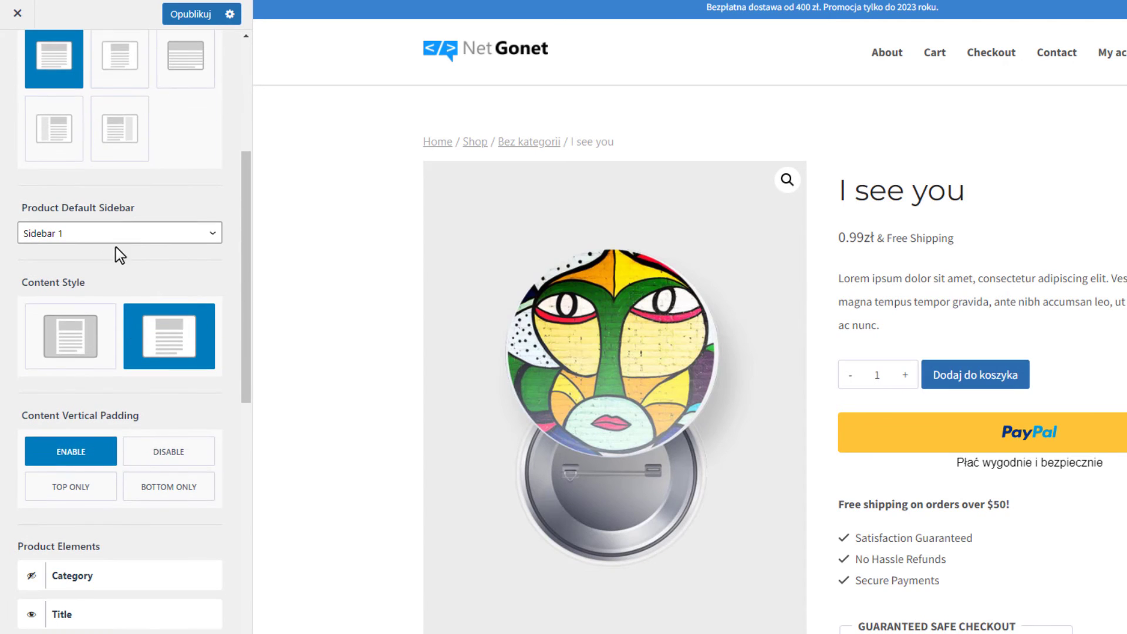
Try unboxed product content, keep it Boxed, then disable Content Vertical Padding.
left_click(69, 359)
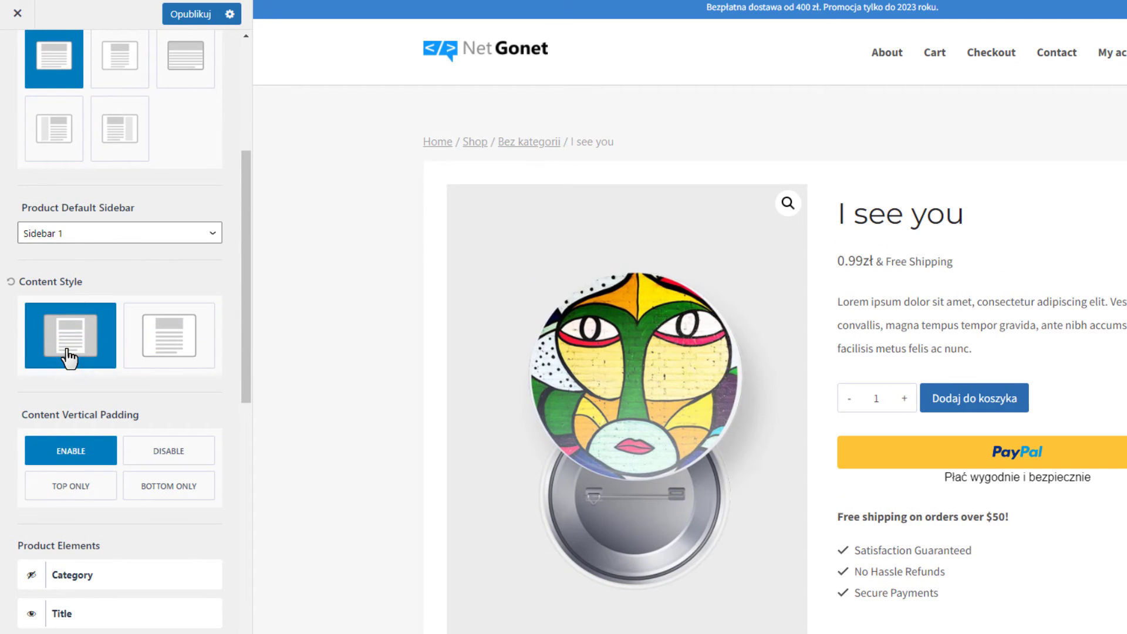
scroll(588, 276, "down", 5)
scroll(549, 329, "up", 5)
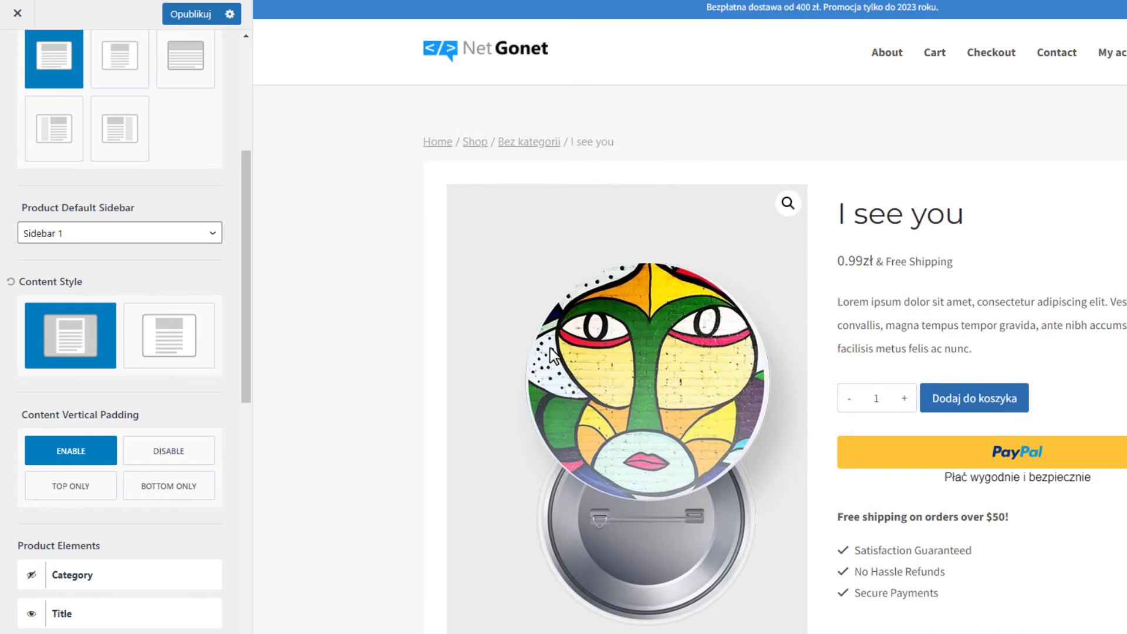
left_click(166, 352)
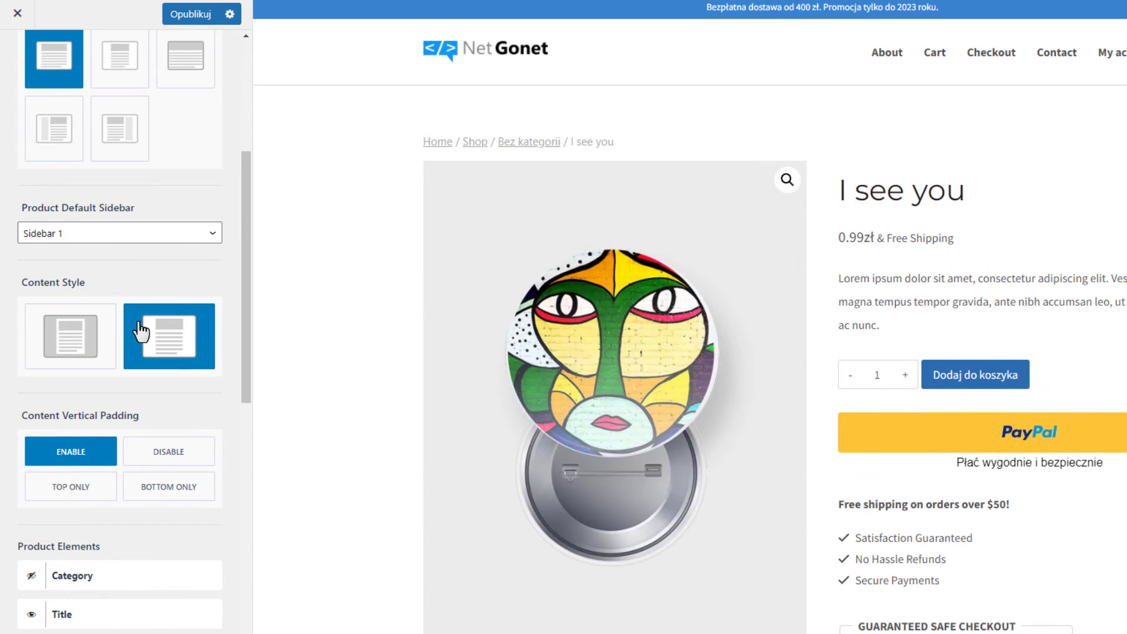
left_click(70, 335)
scroll(822, 305, "down", 7)
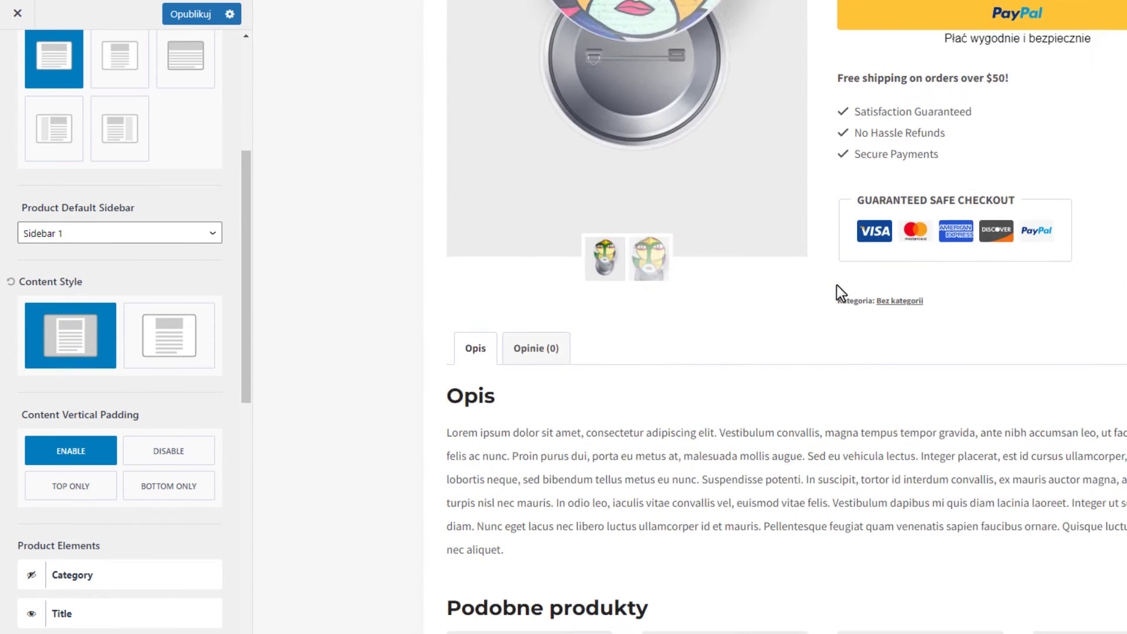
scroll(840, 329, "up", 7)
scroll(182, 376, "down", 3)
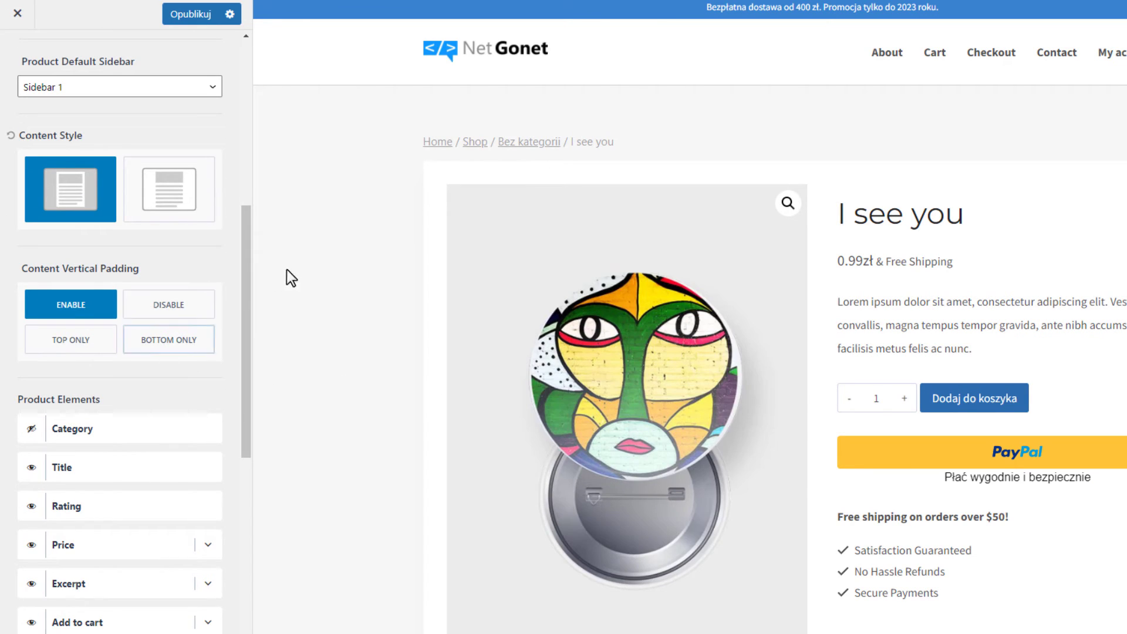
left_click(172, 303)
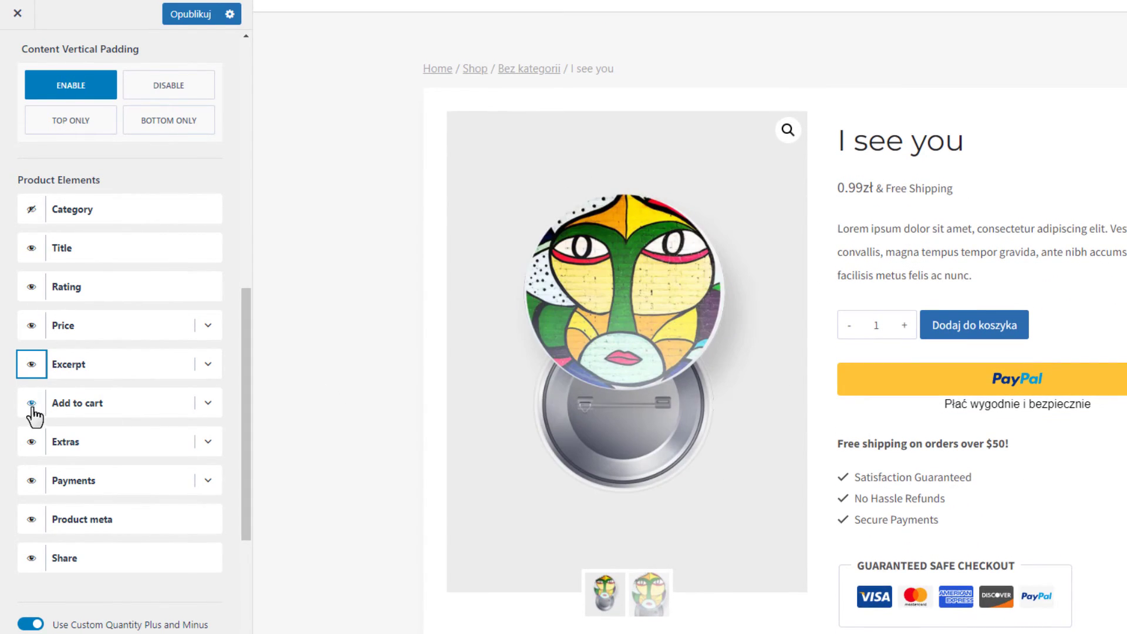
Expand Extras and replace the title and first feature with Polish text like 'Darmowa dostawa od 400zł'.
left_click(208, 443)
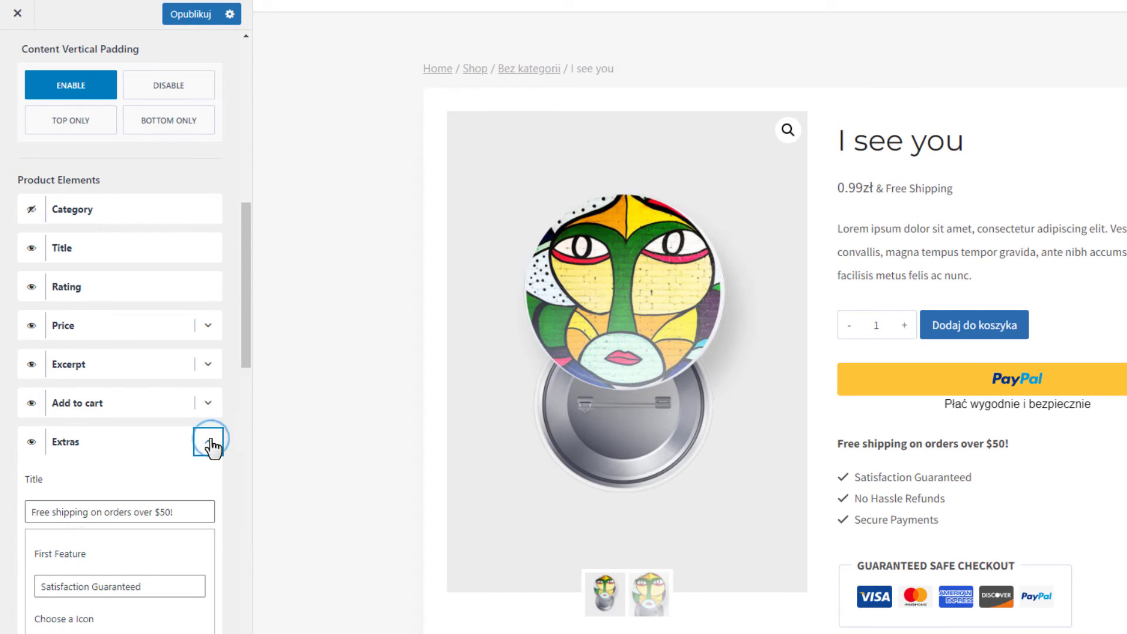
scroll(194, 411, "down", 3)
scroll(180, 444, "down", 5)
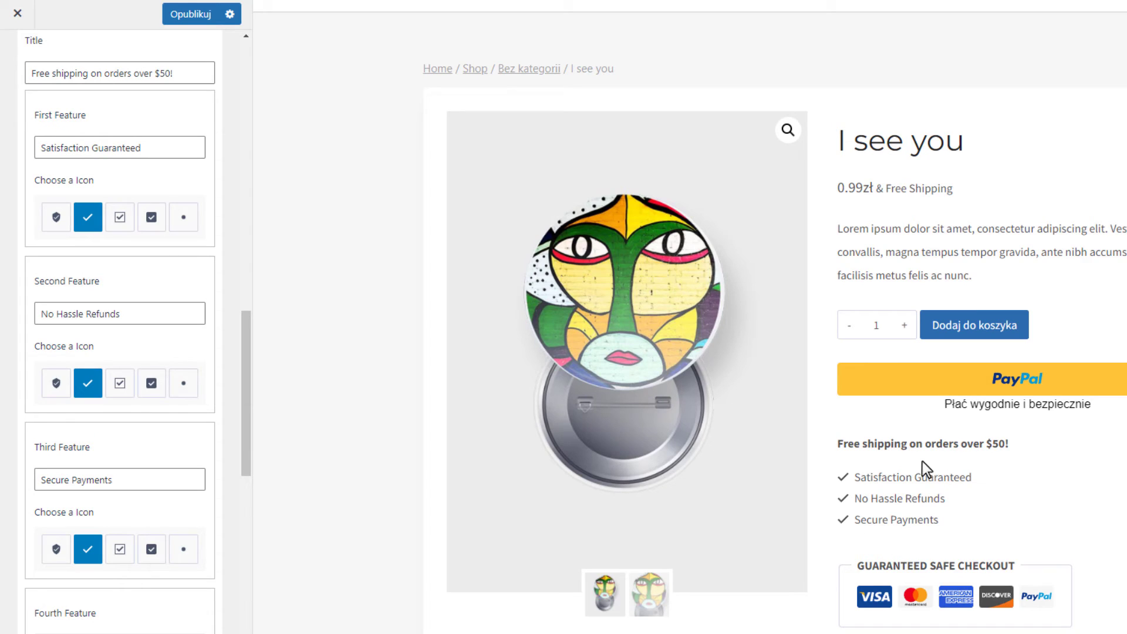
scroll(35, 410, "up", 5)
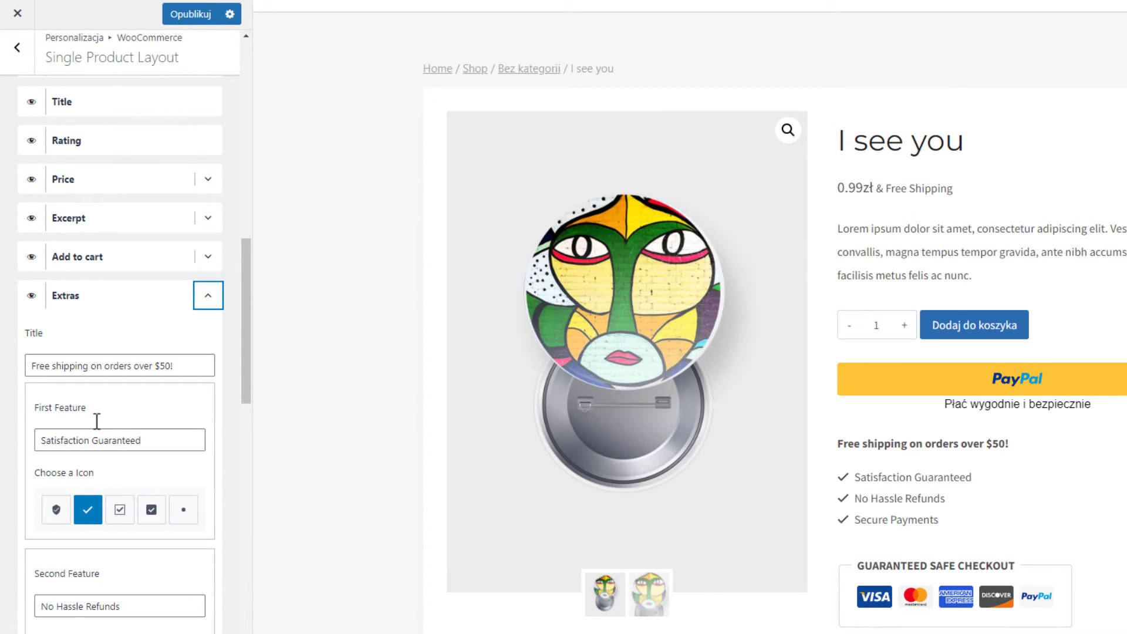
scroll(118, 433, "down", 9)
scroll(118, 428, "up", 7)
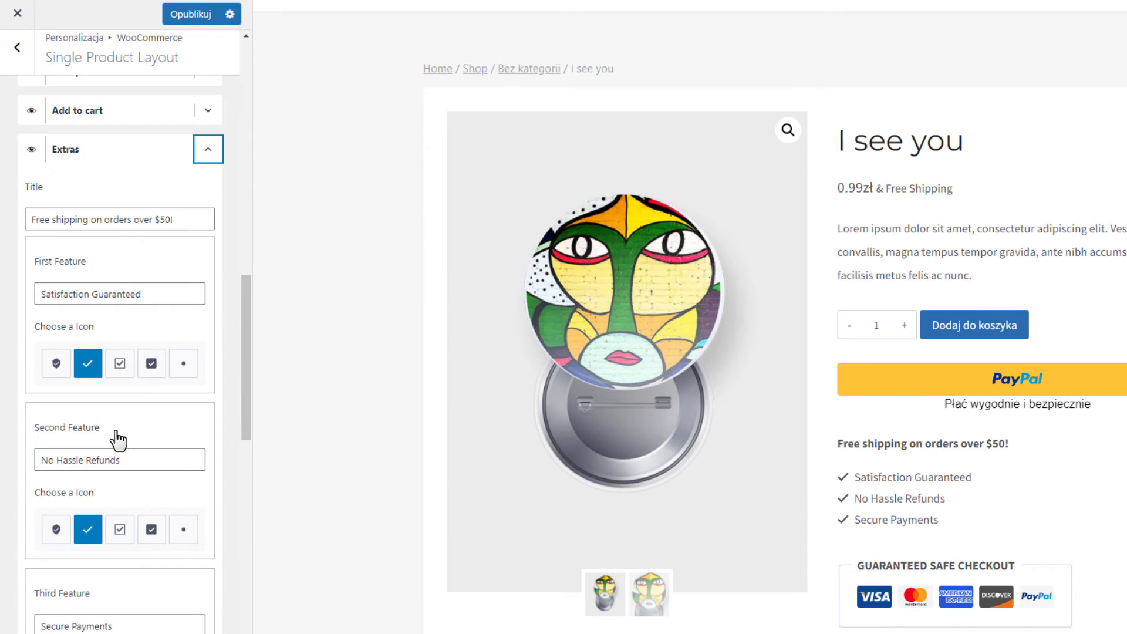
scroll(118, 439, "up", 3)
left_click_drag(175, 431, 38, 441)
type("G")
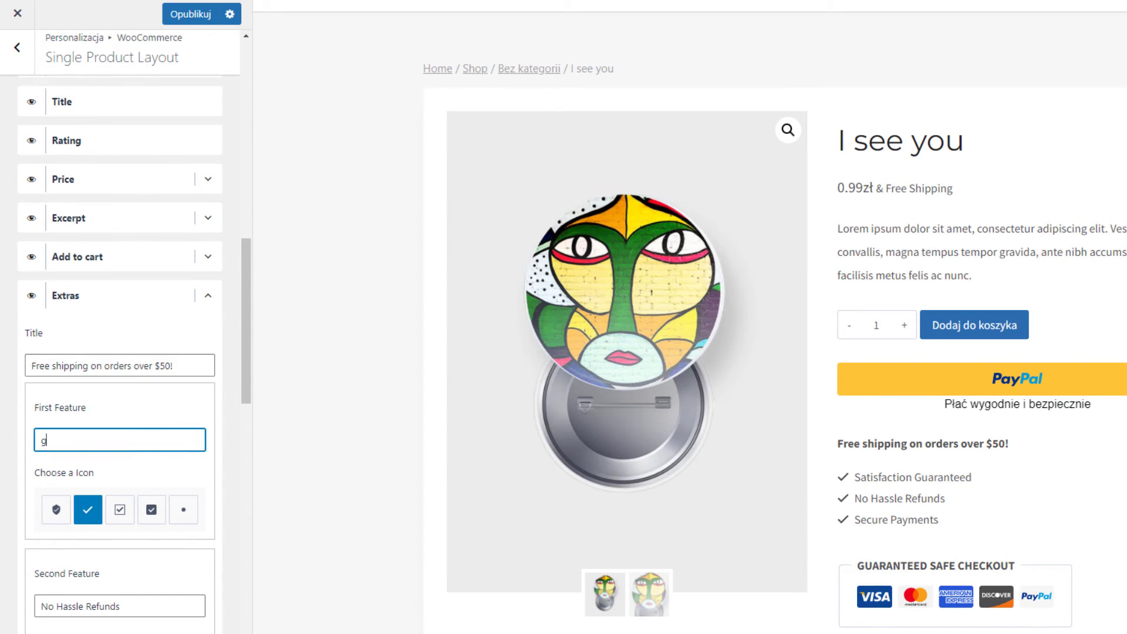
type("rw")
type("Darmowa dostawa od 400zł")
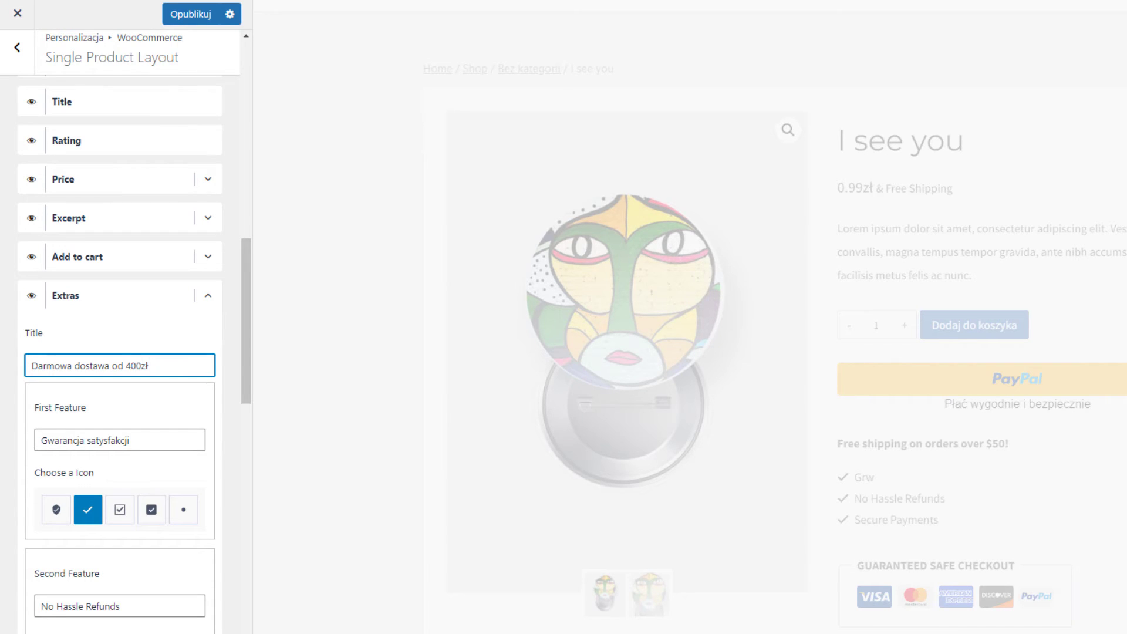
Delete the Third Feature text and hide the Extras block on the product page.
scroll(189, 503, "down", 3)
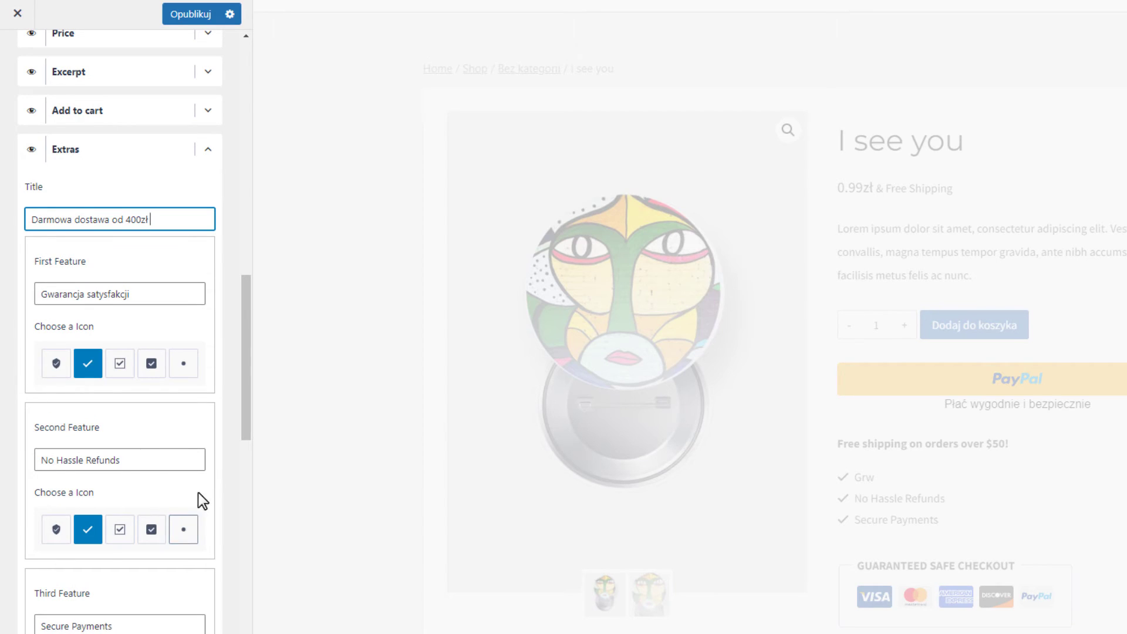
scroll(199, 469, "down", 1)
scroll(147, 359, "down", 2)
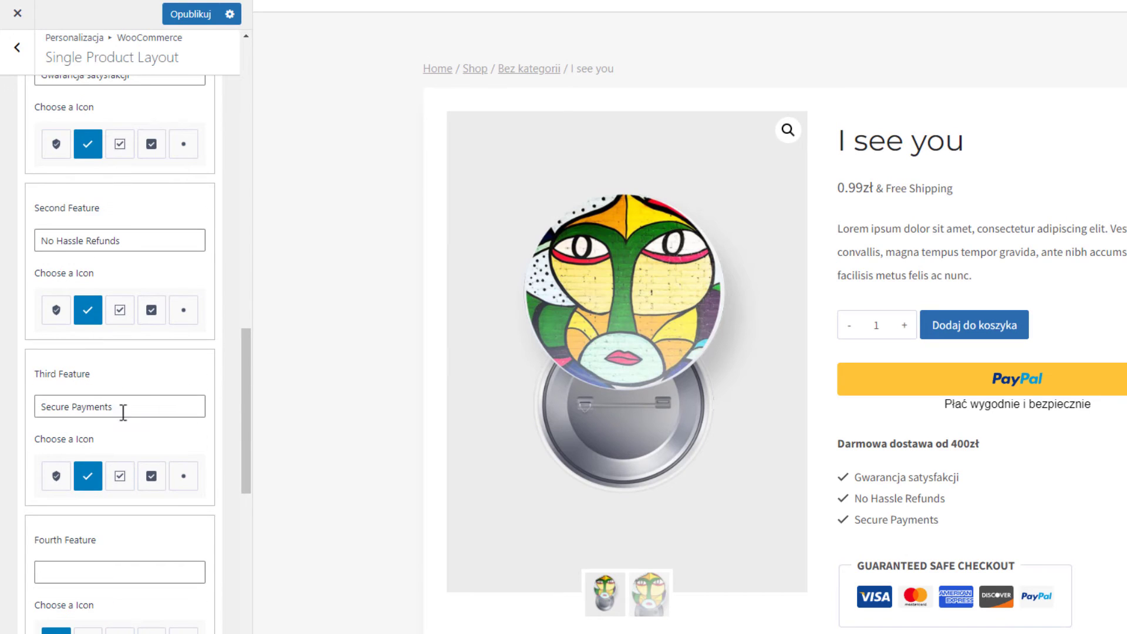
key("ctrl+a")
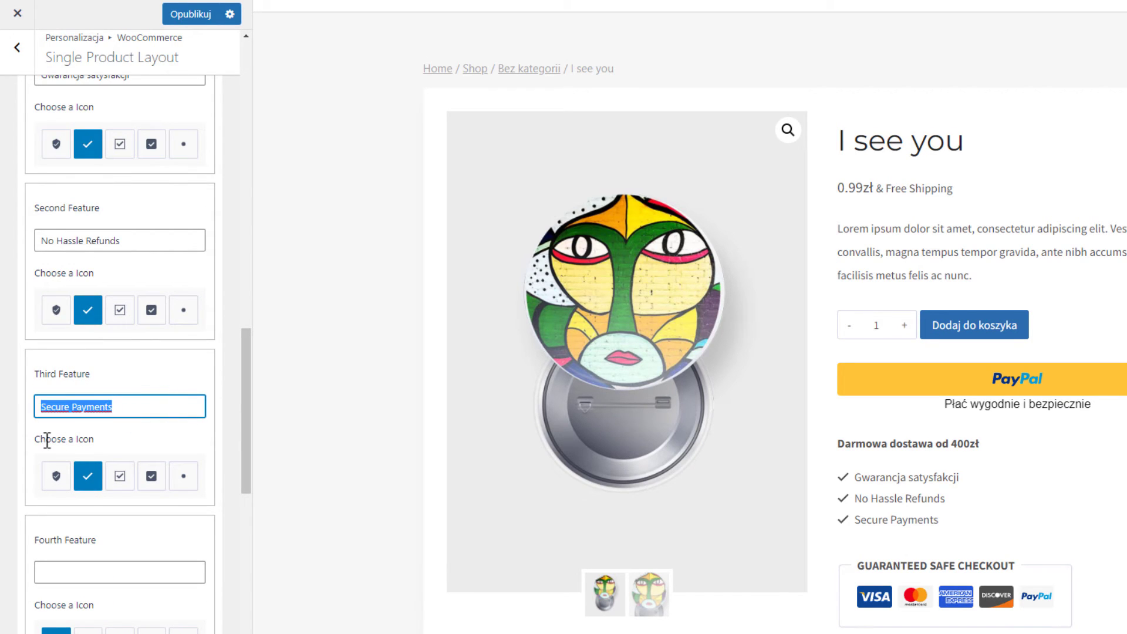
key("BackSpace")
left_click(196, 377)
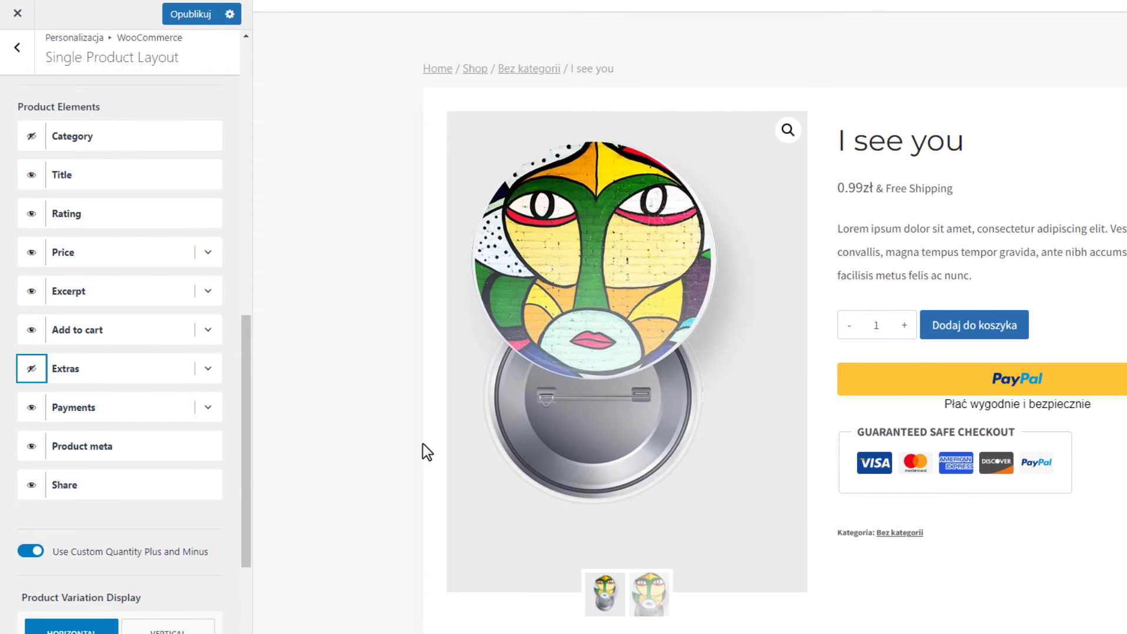
Retitle the Payments box 'Bezpieczne płatności'.
left_click(208, 407)
triple_click(186, 477)
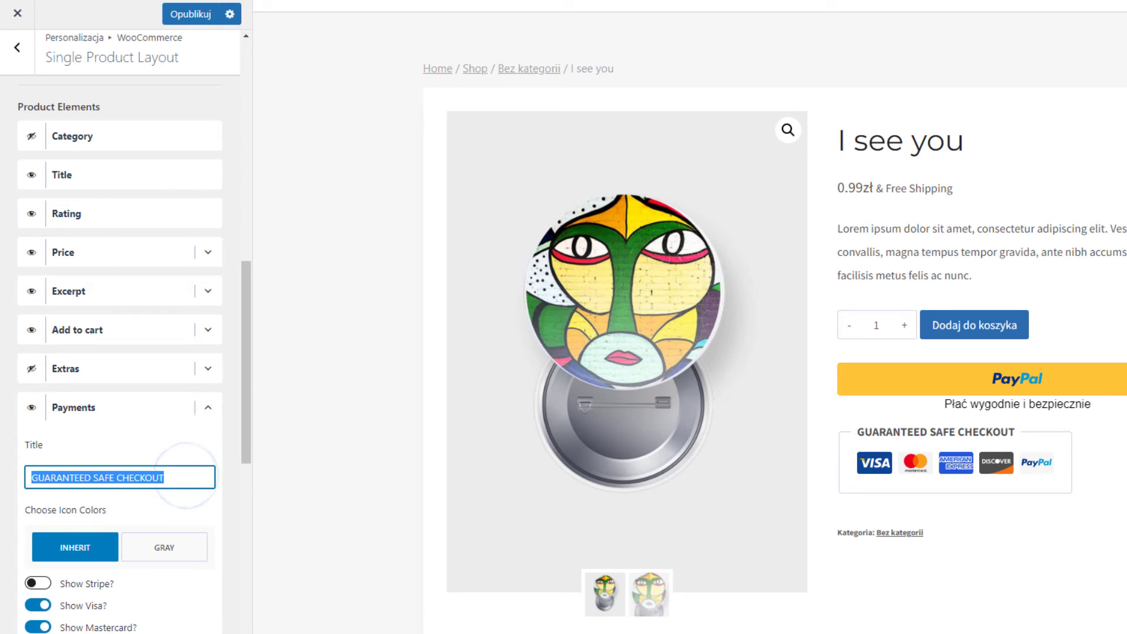
type("Bezpieczne płatności")
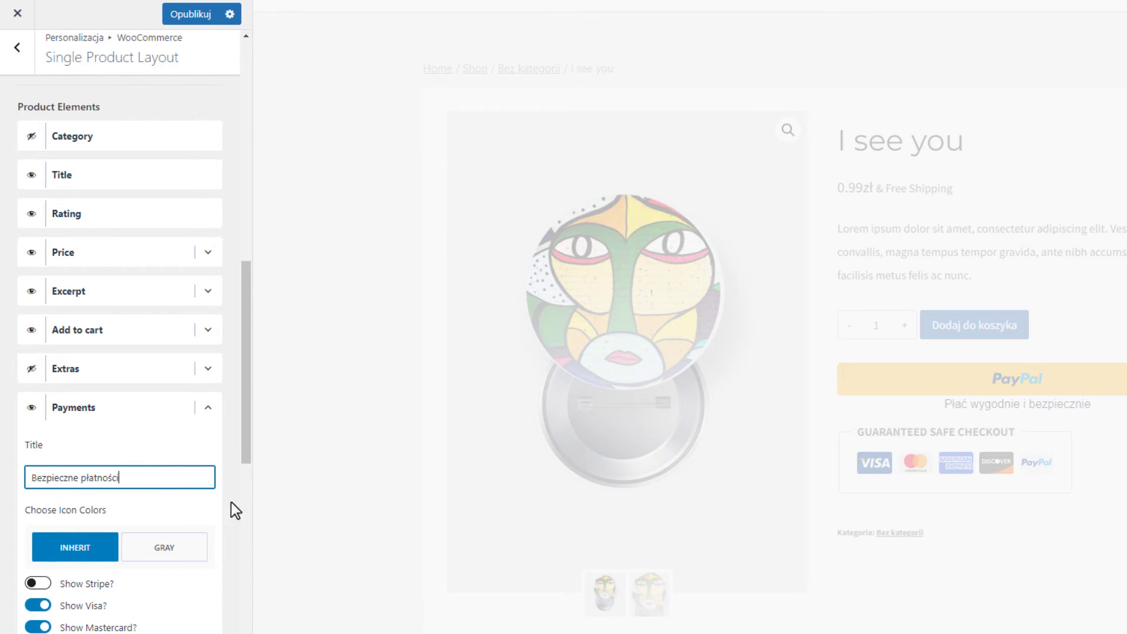
scroll(169, 528, "down", 4)
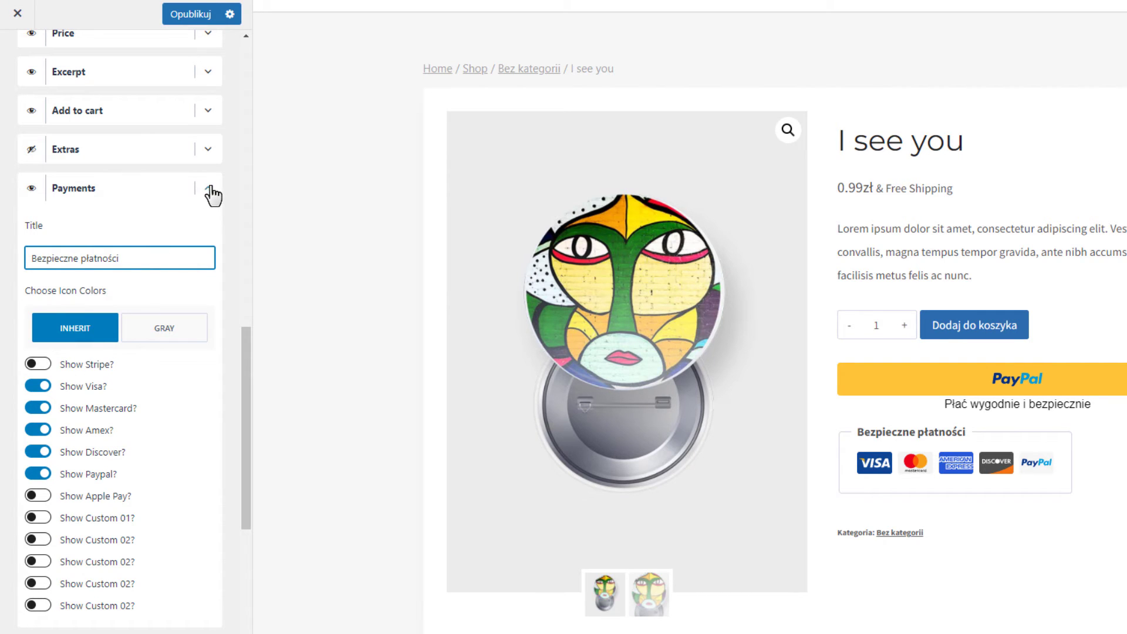
Switch off Show Discover? so the Discover logo no longer appears.
left_click(210, 190)
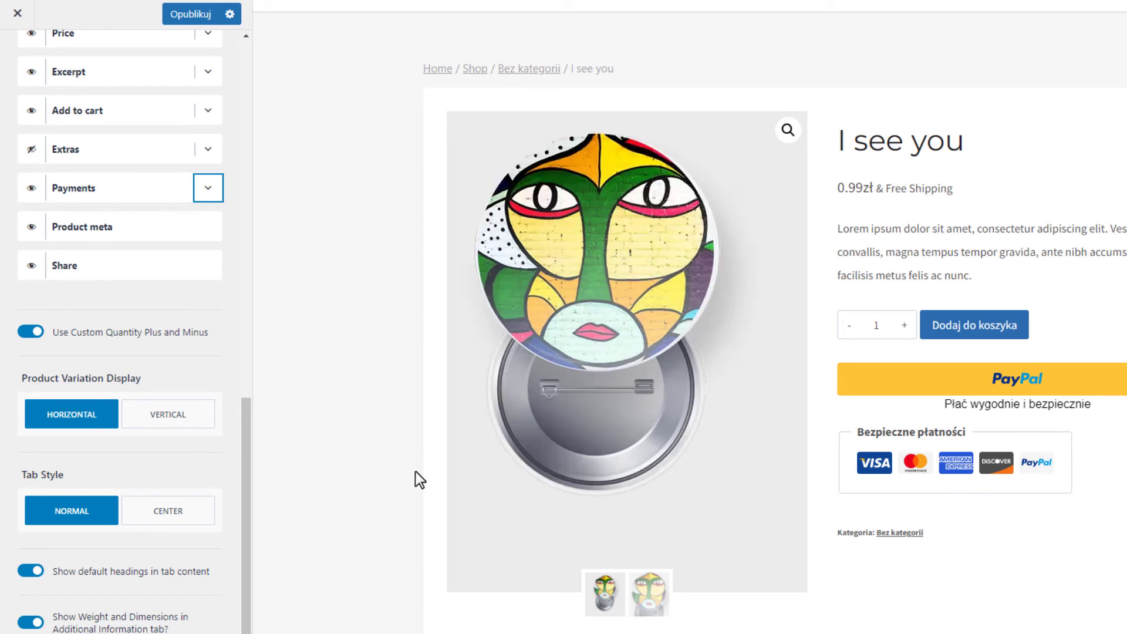
left_click(220, 198)
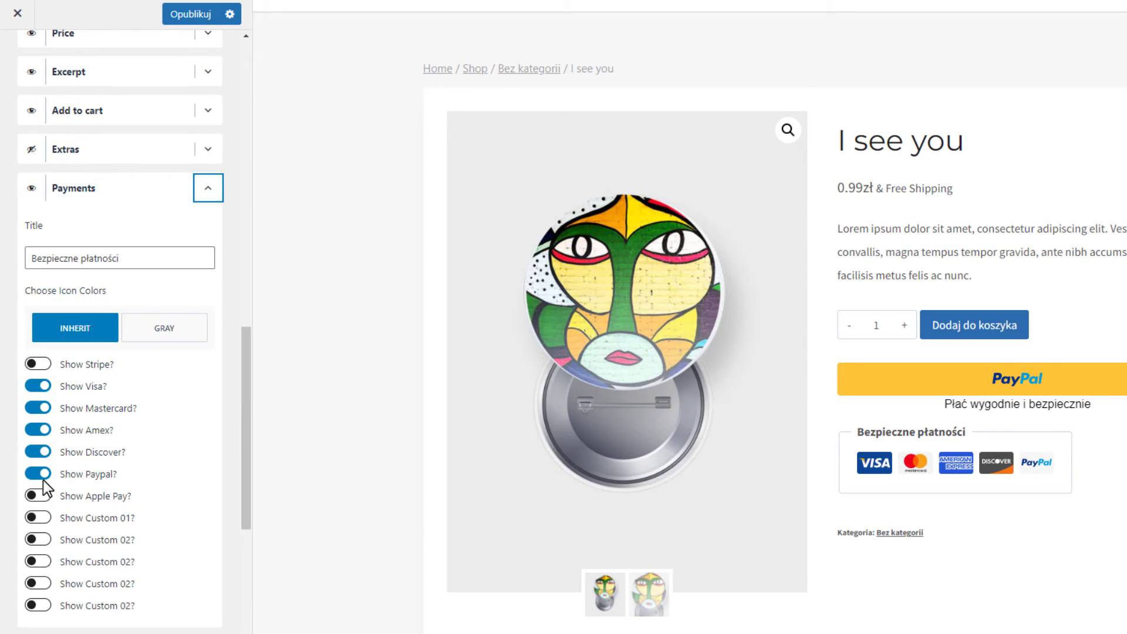
left_click(37, 453)
left_click(215, 194)
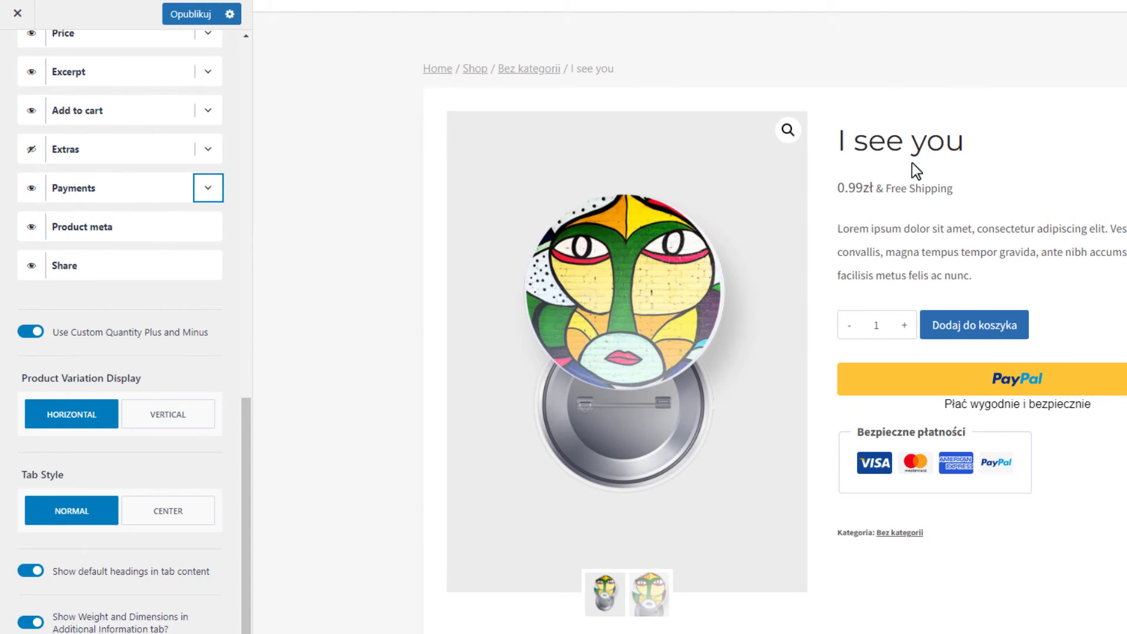
Toggle Show Related Products? and check the 'Podobne produkty' section in the preview.
scroll(963, 456, "down", 9)
scroll(202, 393, "down", 2)
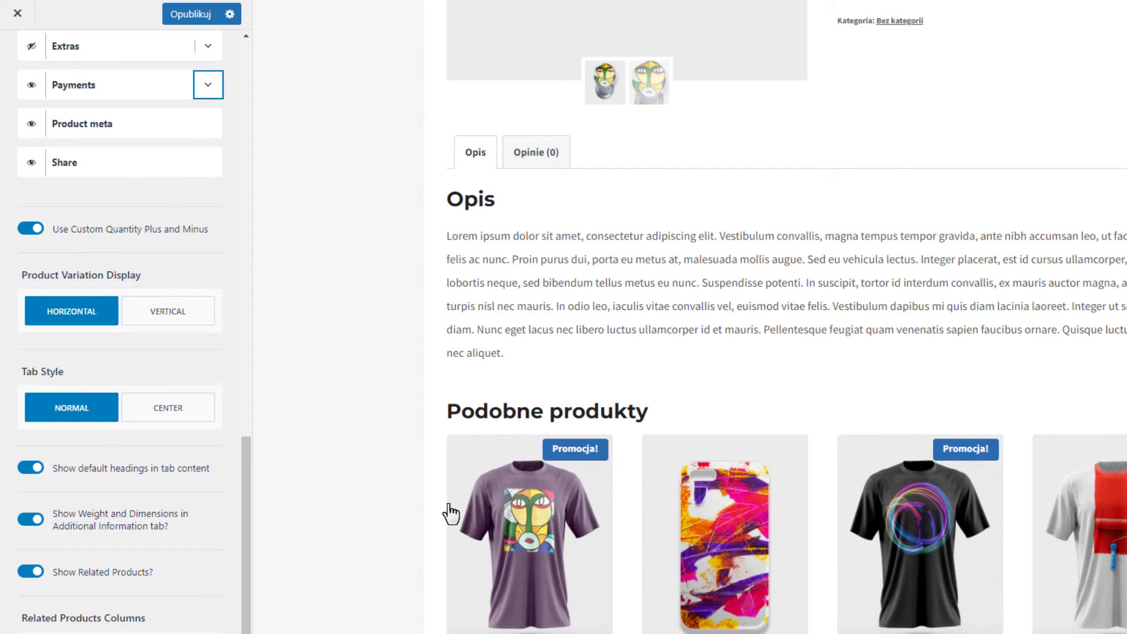
left_click(31, 572)
scroll(36, 572, "up", 2)
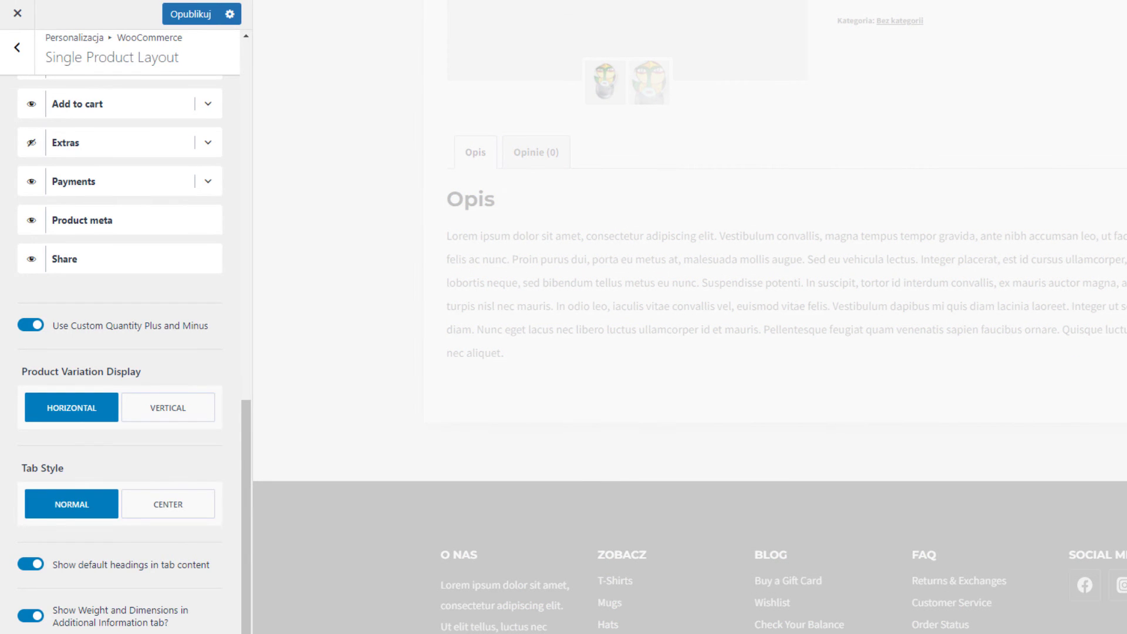
scroll(77, 558, "down", 2)
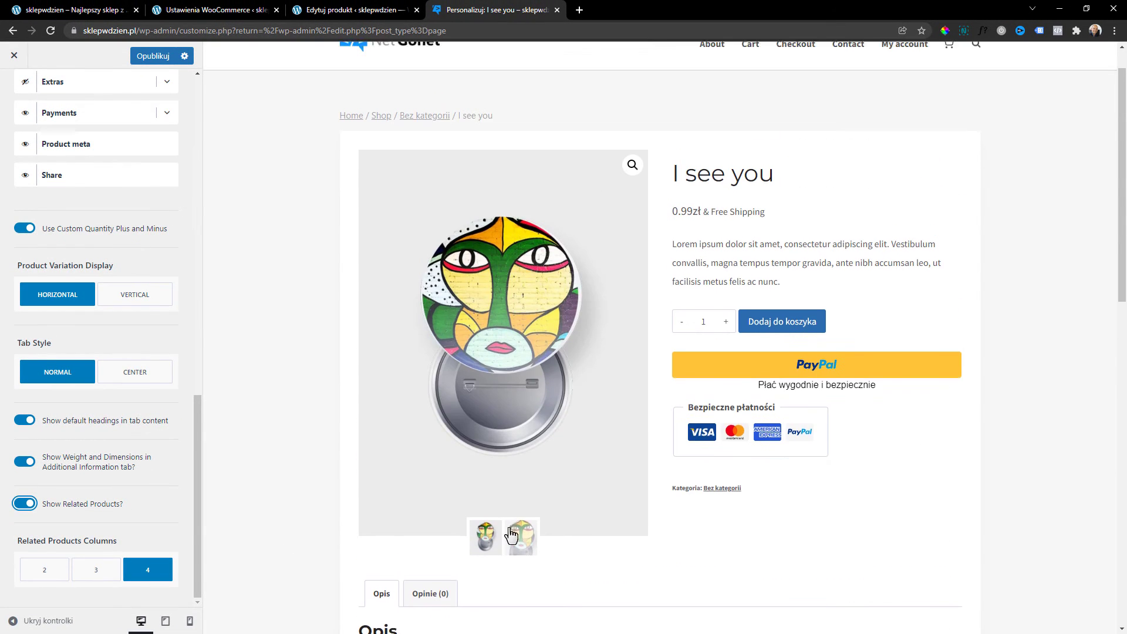
scroll(65, 219, "up", 8)
View the Obrazki produktu settings, then return to the WooCommerce section list.
left_click(12, 89)
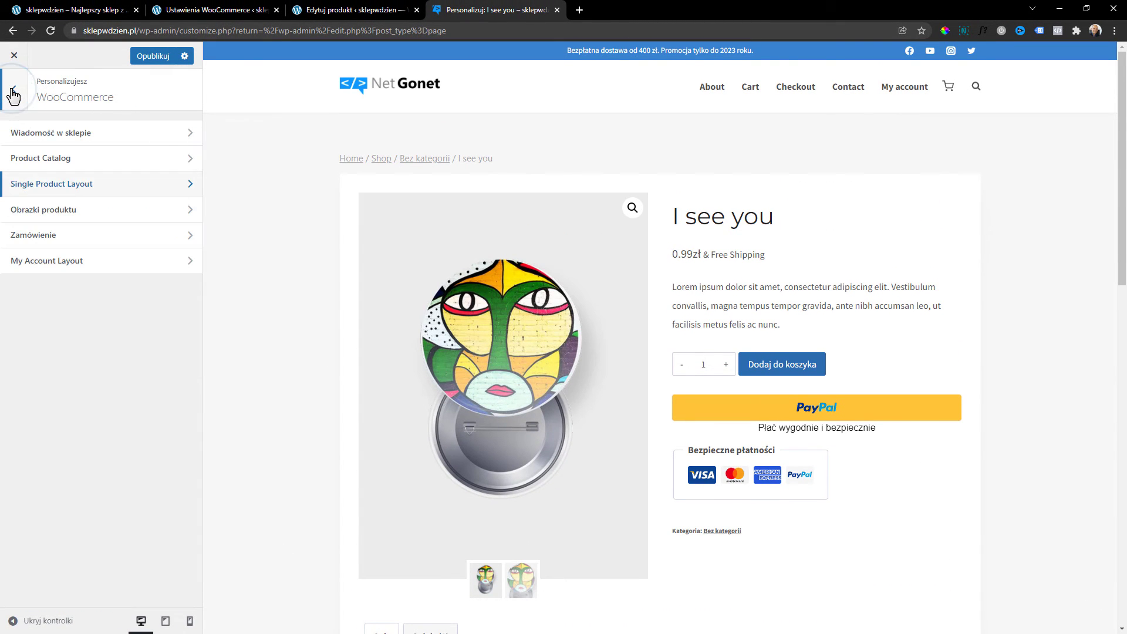
left_click(65, 210)
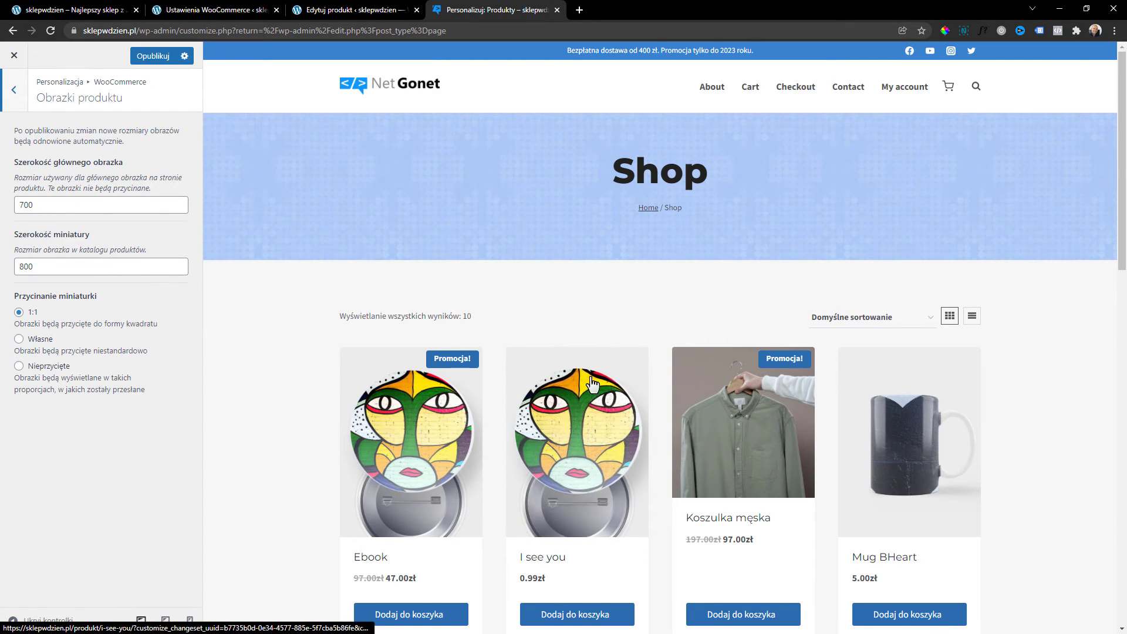
scroll(592, 387, "down", 2)
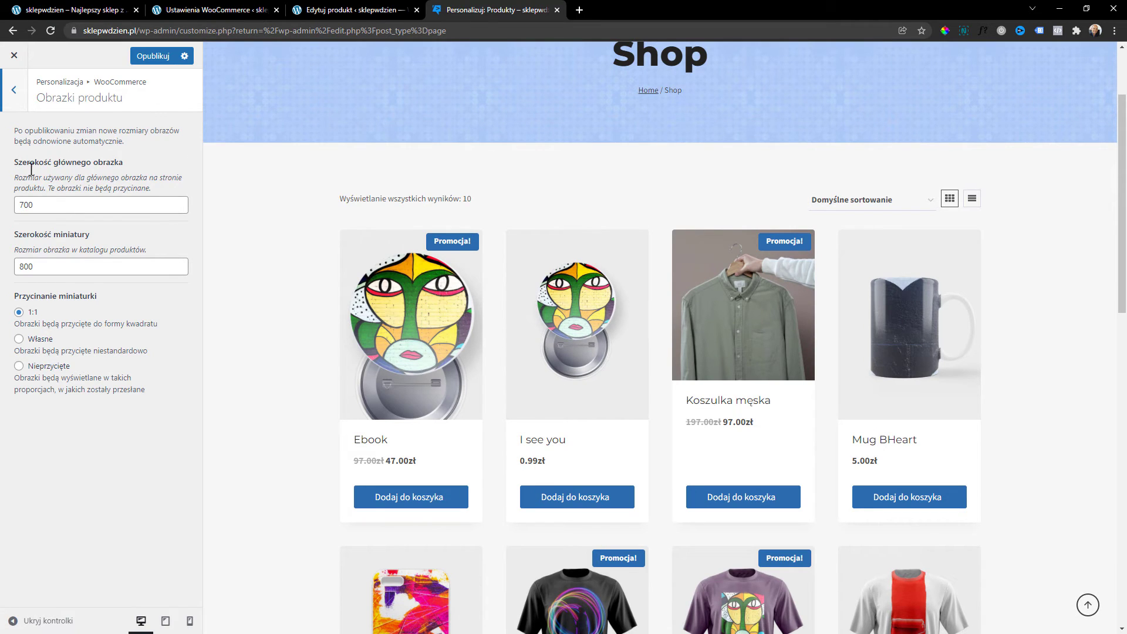
left_click(12, 92)
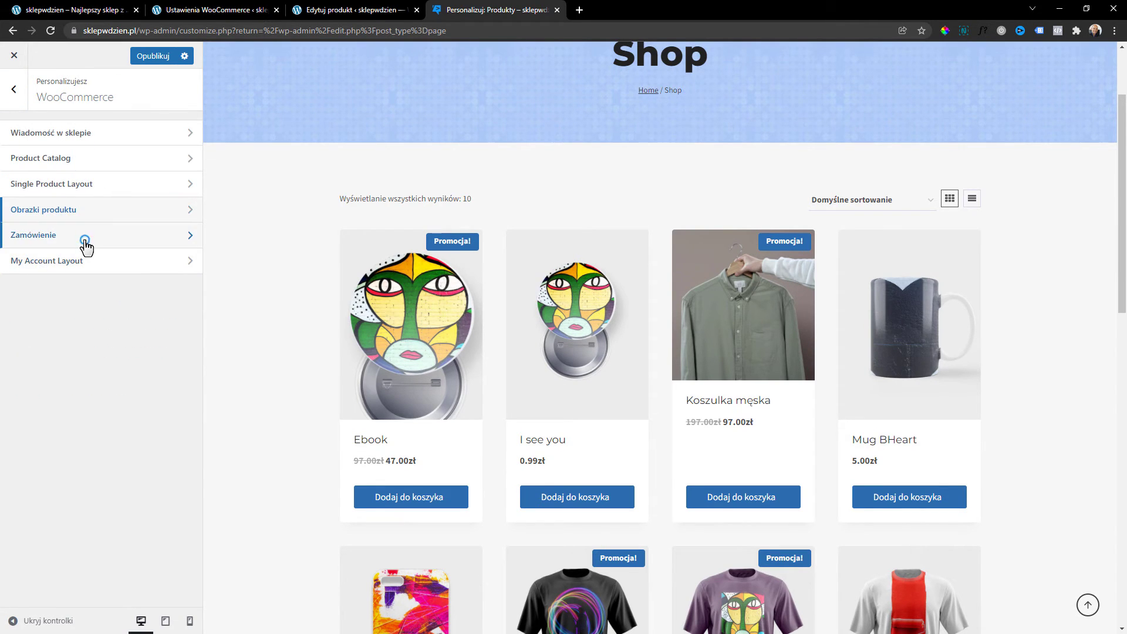
In Zamówienie, hide the phone and second address line fields; keep company name Opcjonalnie.
left_click(85, 244)
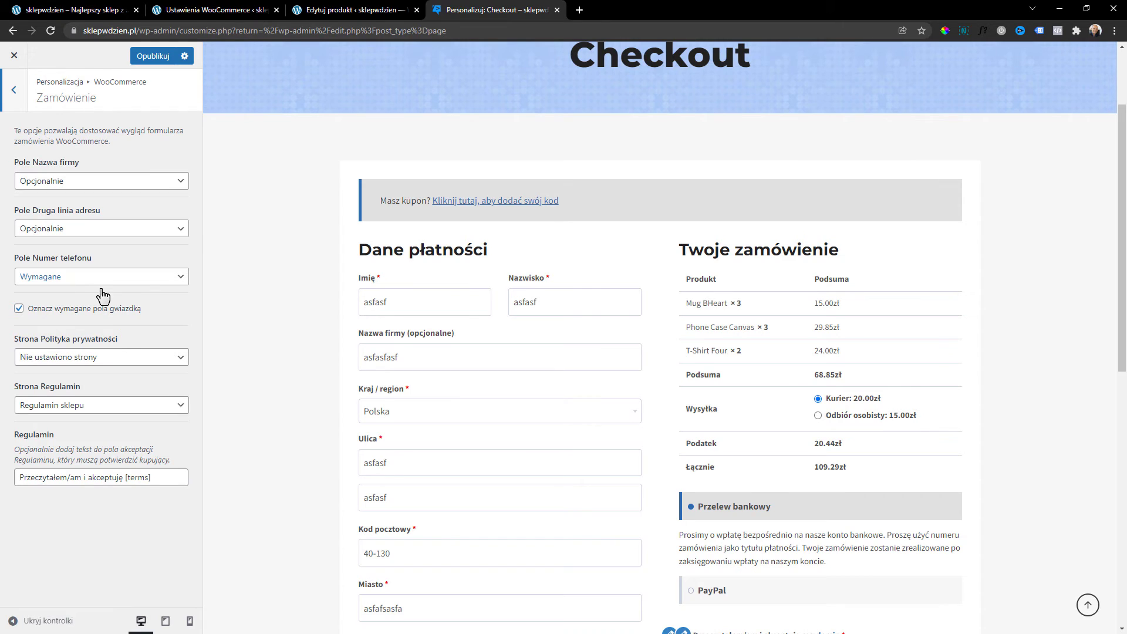
left_click(126, 281)
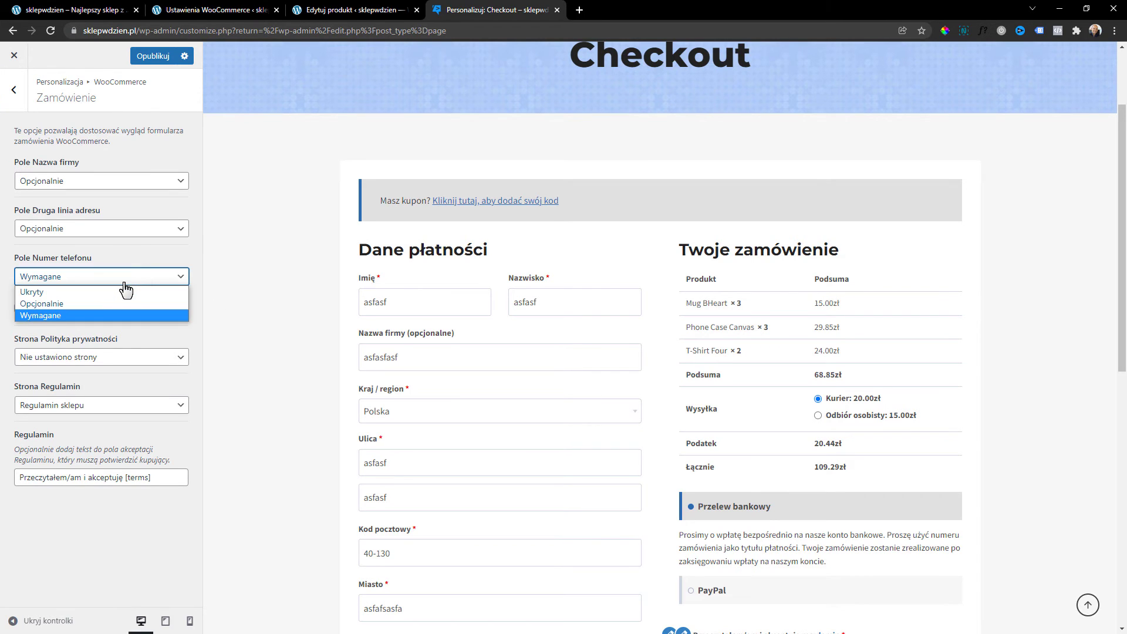
left_click(122, 290)
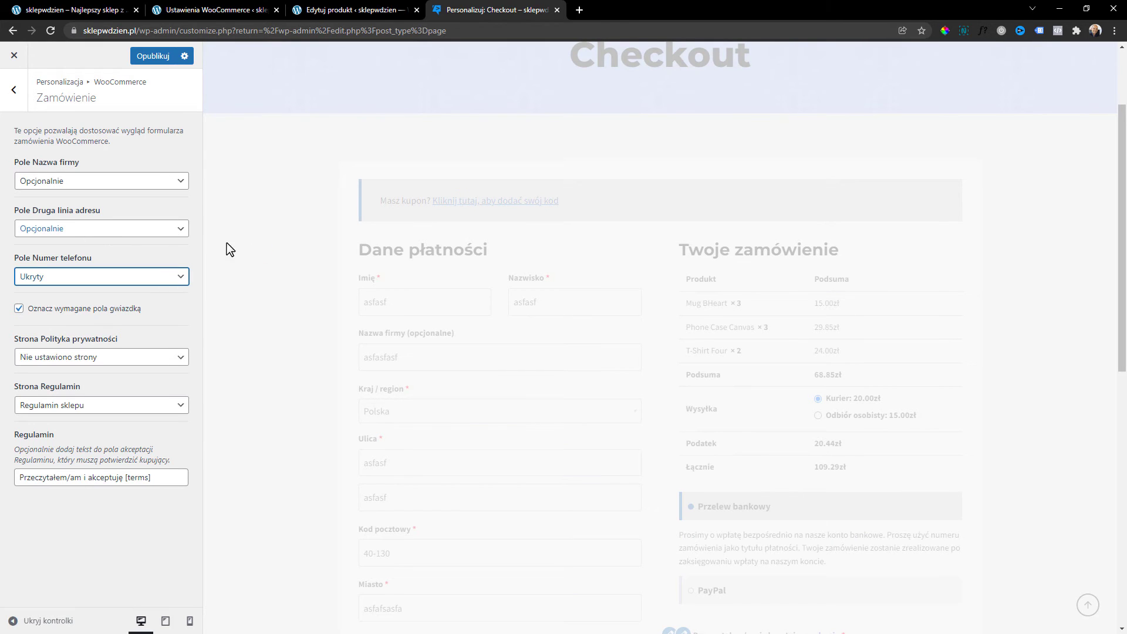
scroll(418, 318, "down", 2)
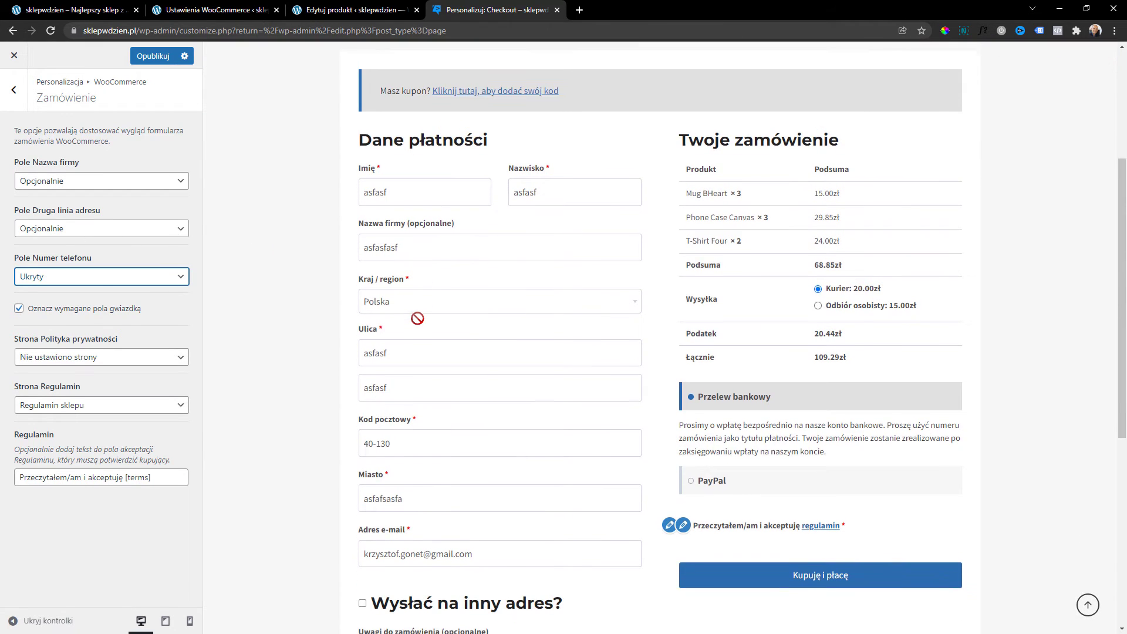
left_click(91, 226)
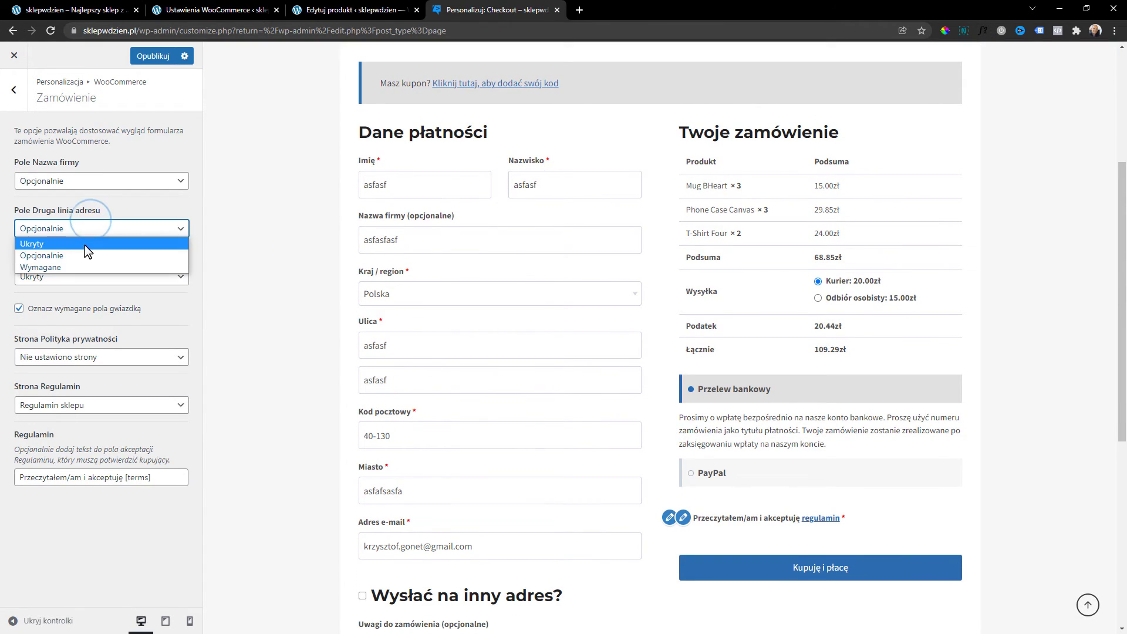
left_click(83, 242)
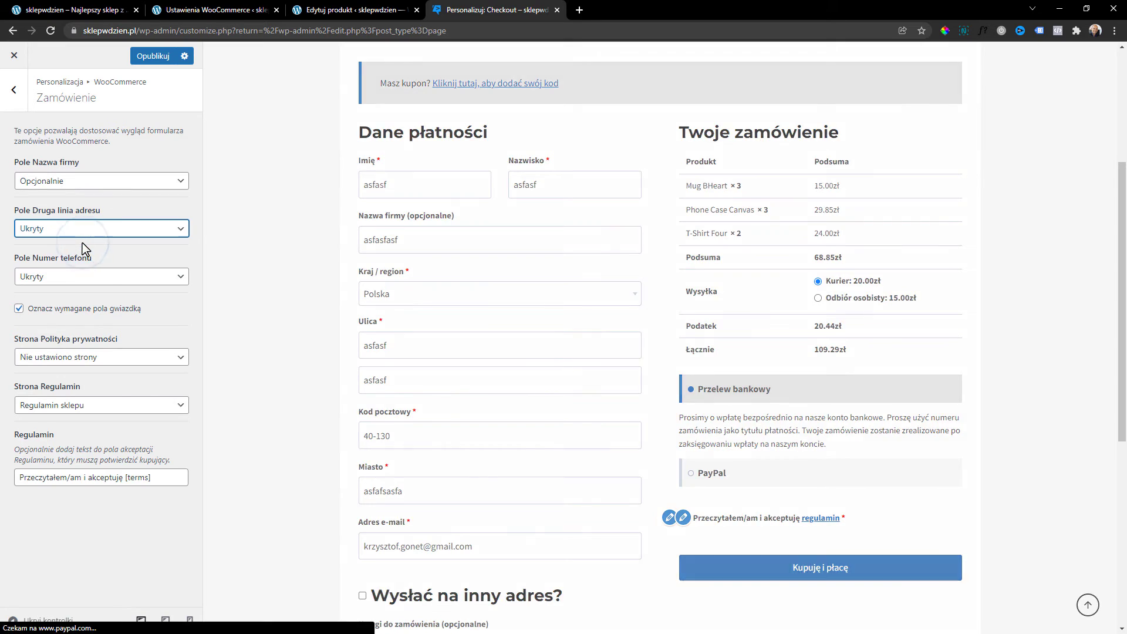
left_click(139, 188)
left_click(138, 185)
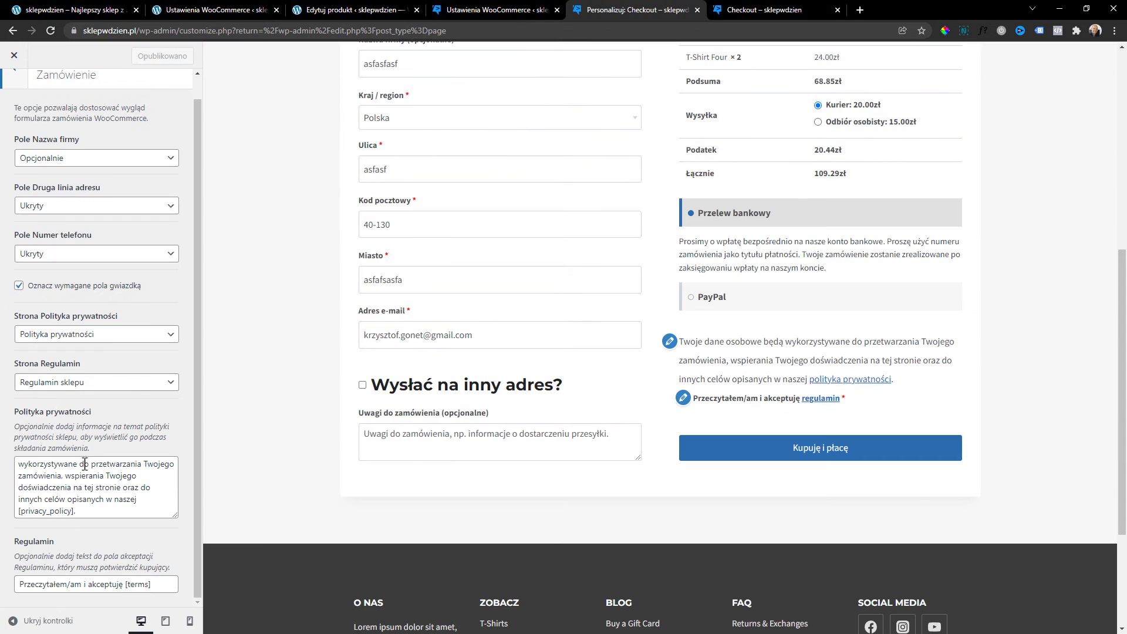
Keep Polityka prywatności as the privacy page, review the notice text, and return to WooCommerce.
left_click(70, 340)
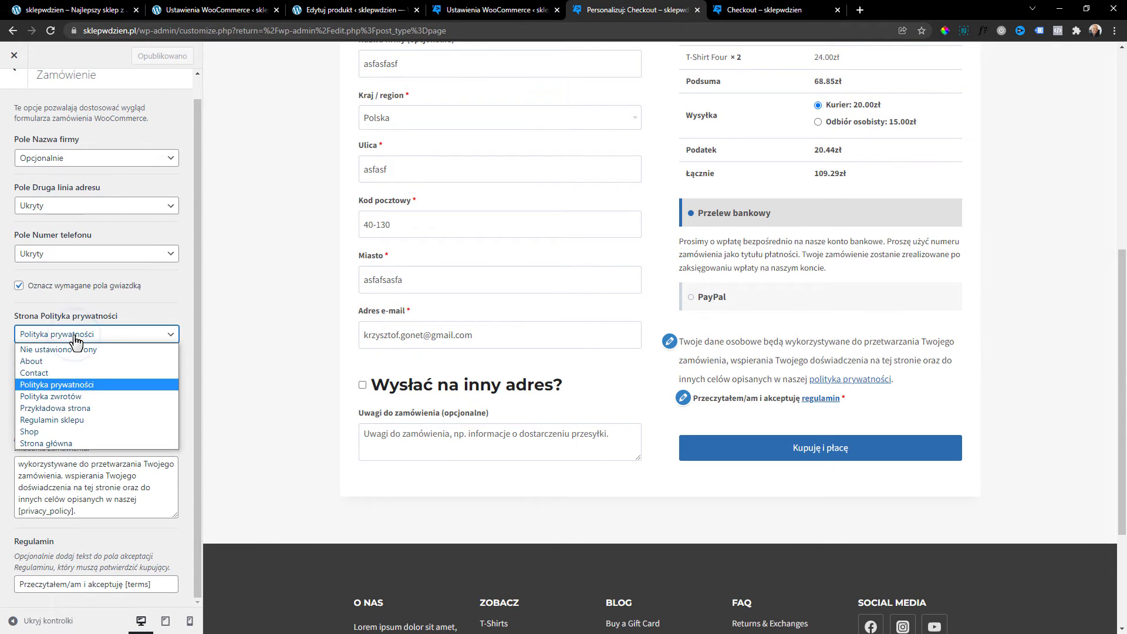
left_click(75, 340)
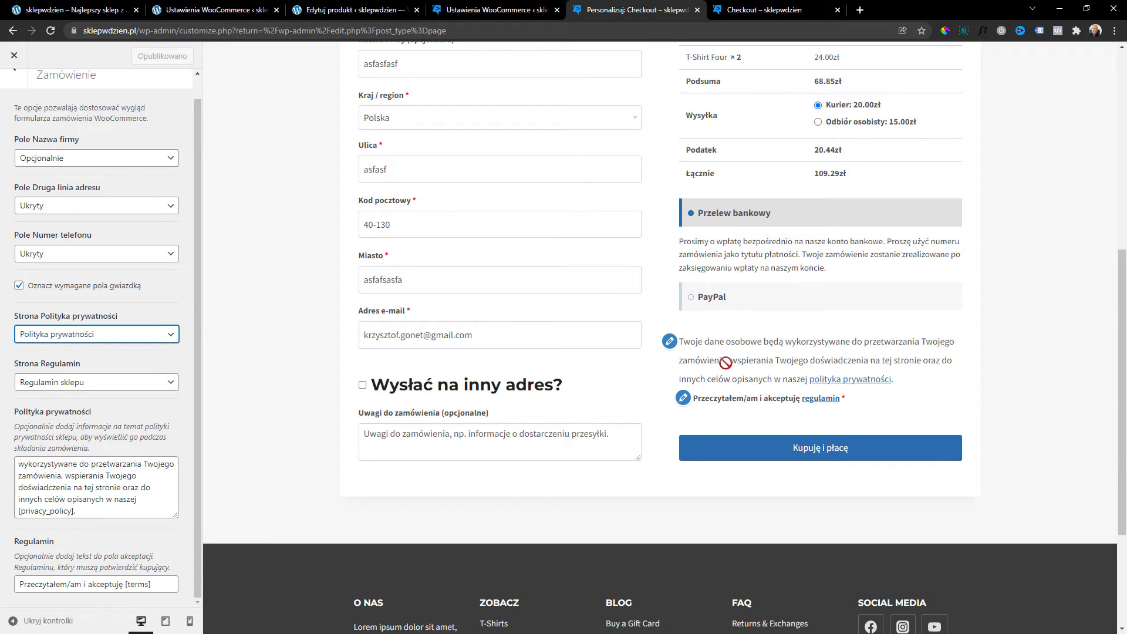
left_click_drag(156, 503, 3, 464)
left_click(97, 486)
scroll(83, 499, "down", 1)
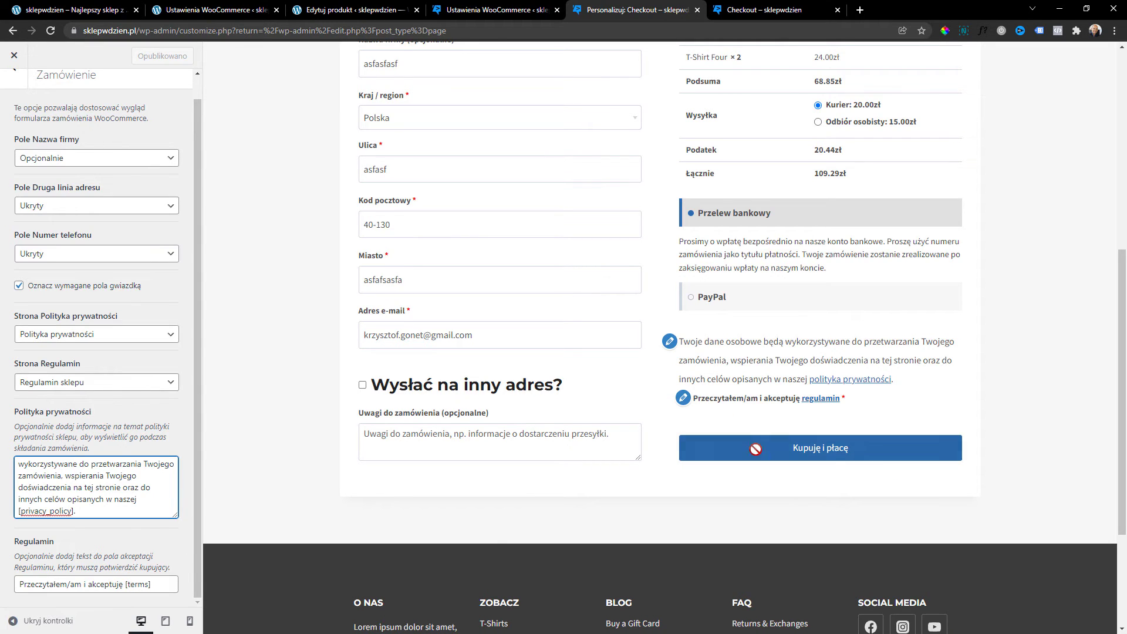
scroll(763, 456, "up", 3)
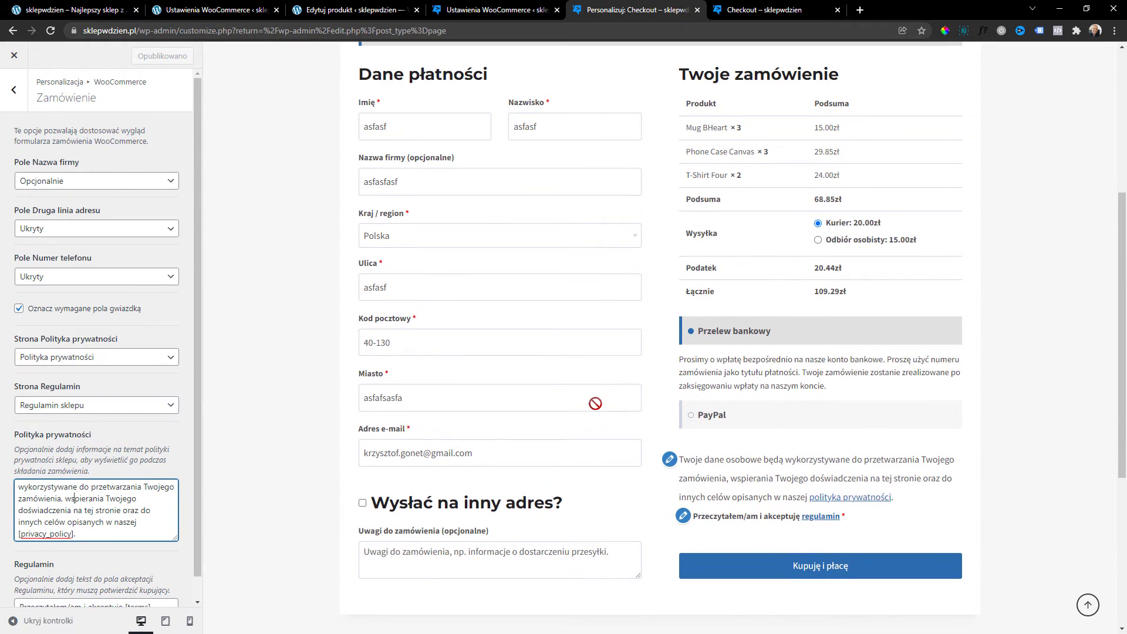
left_click(10, 91)
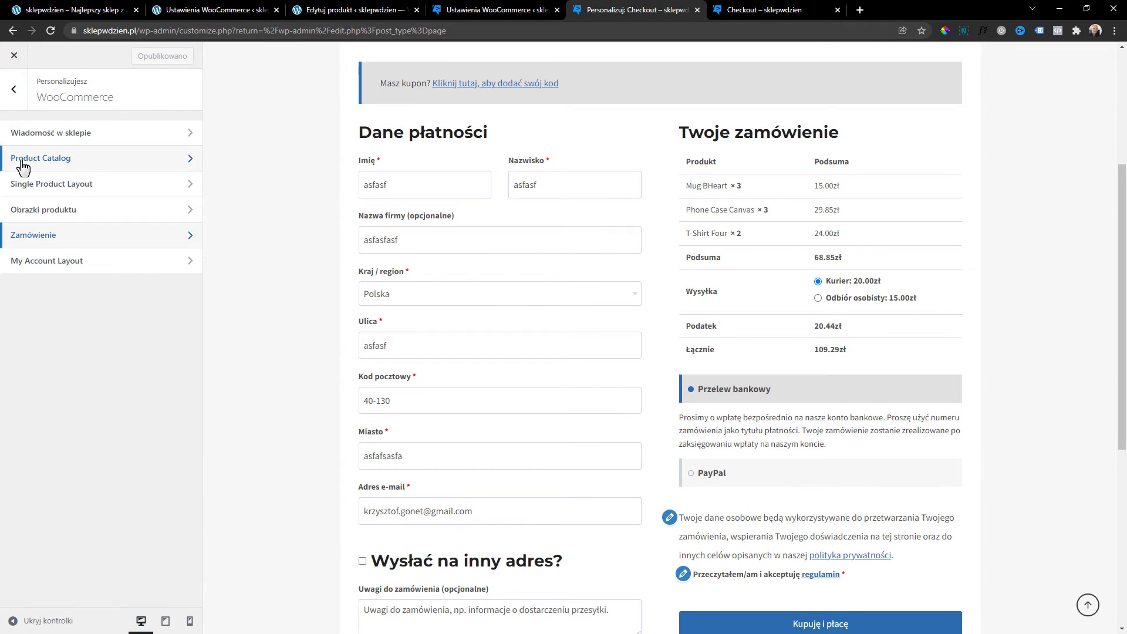
Preview My account, try Right and Above navigation, then keep the account menu on the Left.
left_click(66, 271)
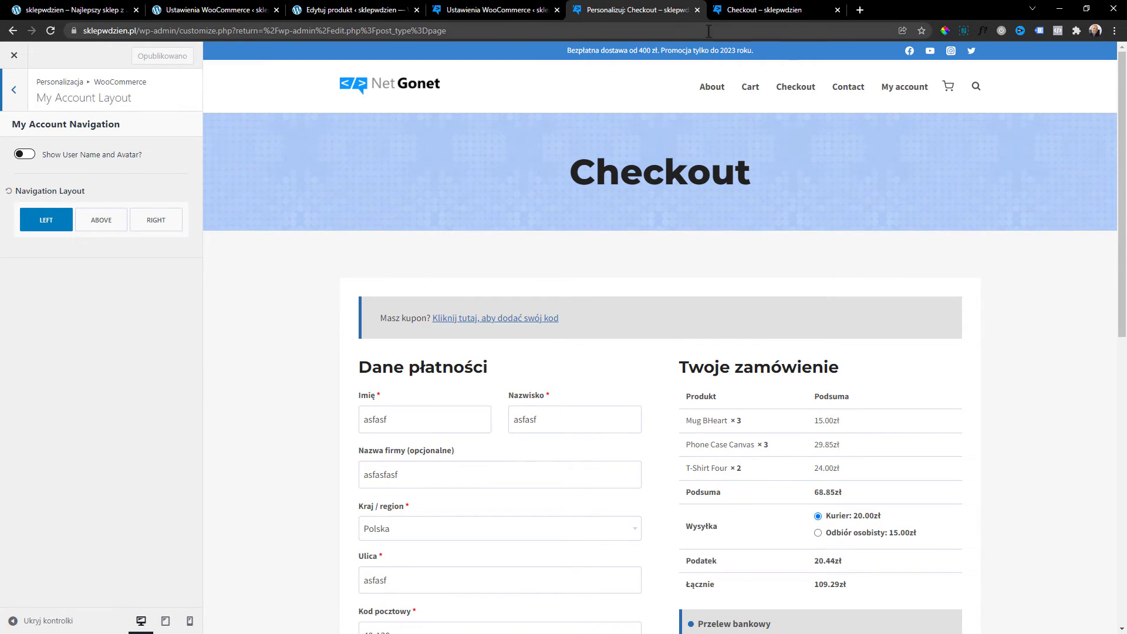
left_click(905, 95)
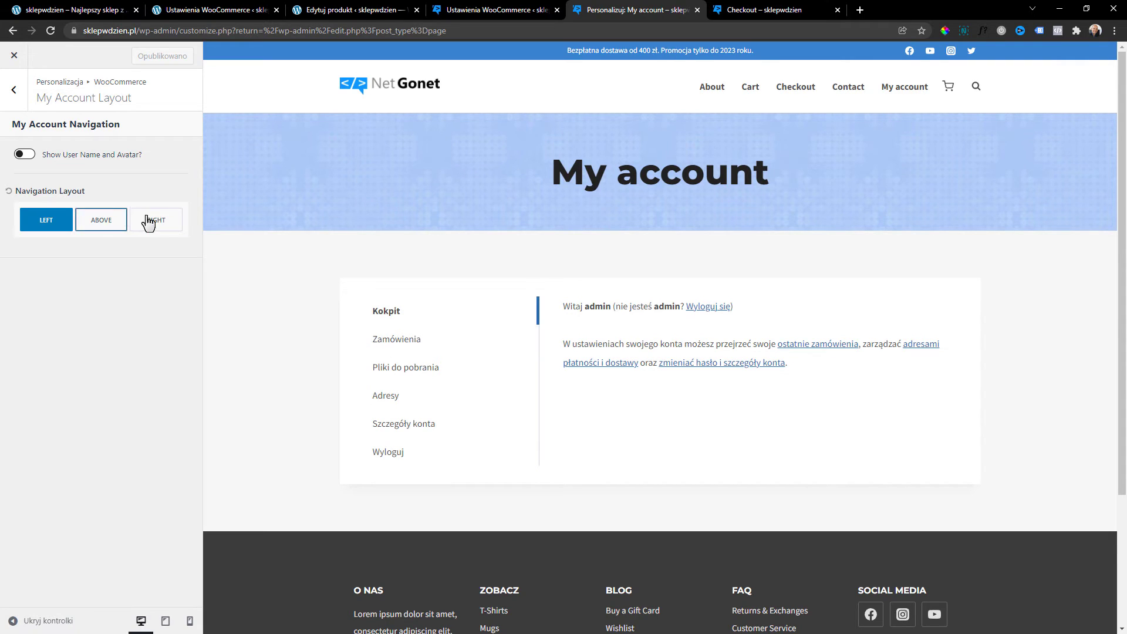
left_click(168, 231)
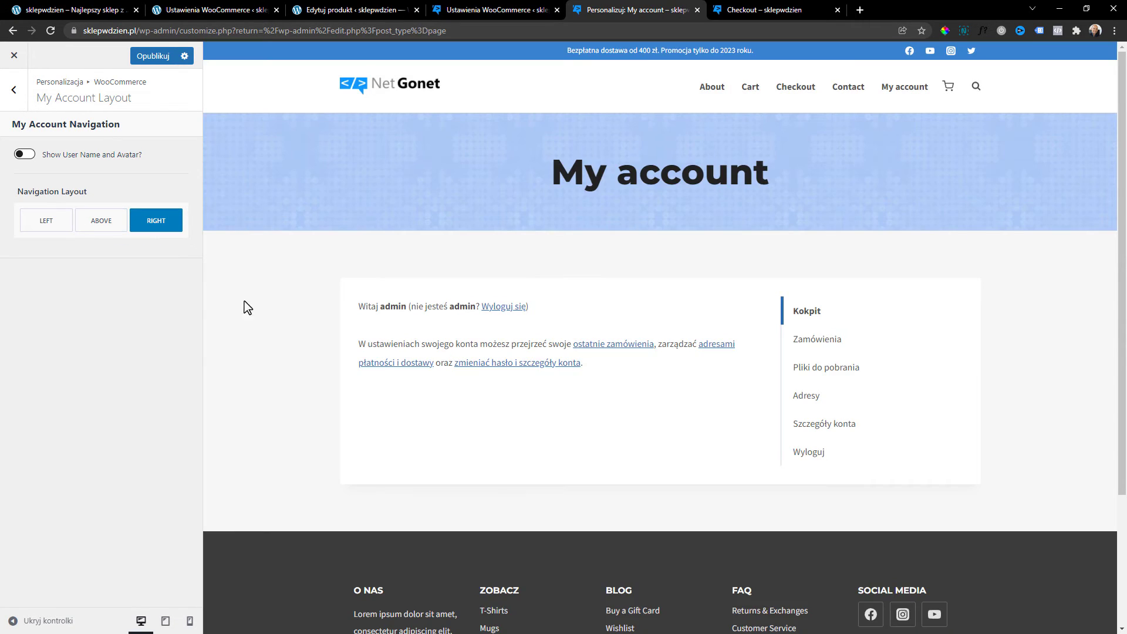
left_click(98, 222)
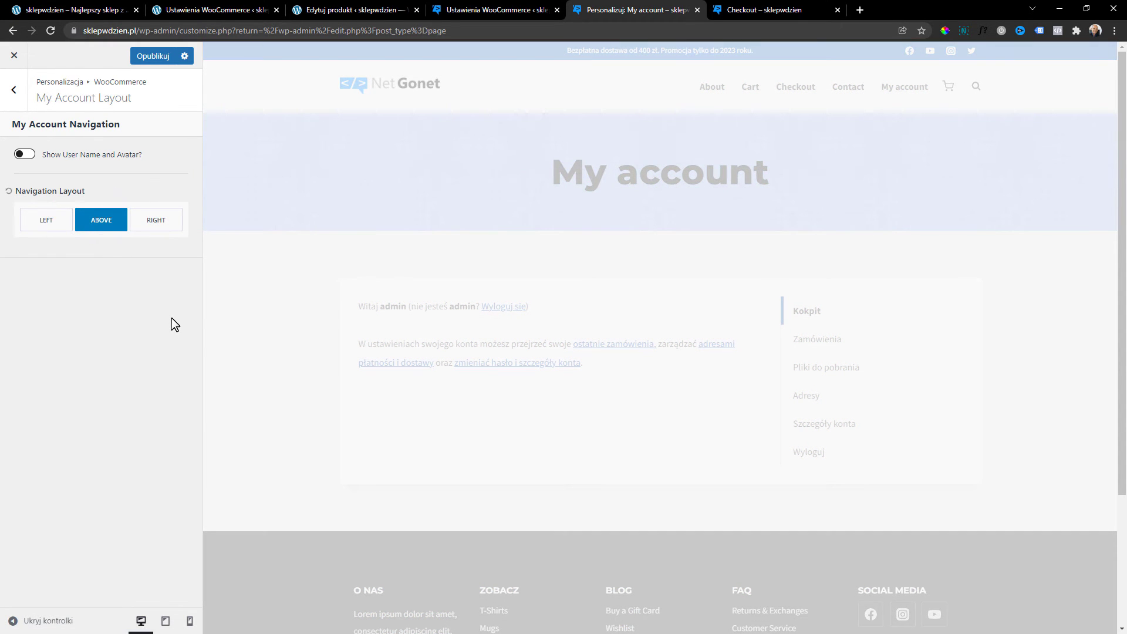
left_click(46, 220)
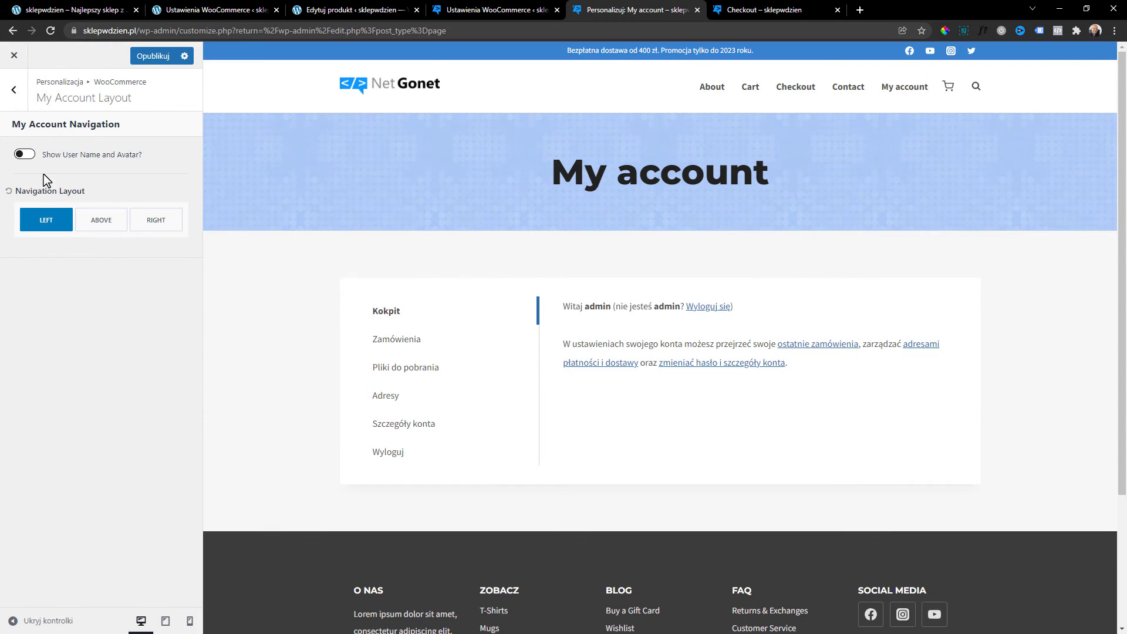
left_click(25, 156)
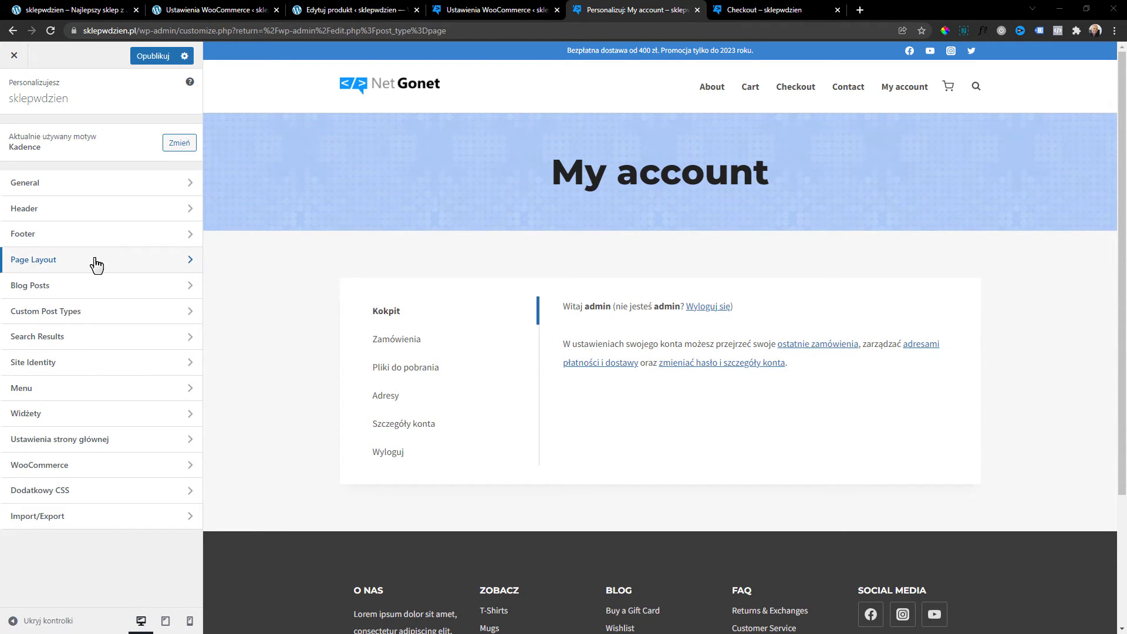
In Page Layout design settings, try a light red colour for the page title background.
left_click(47, 268)
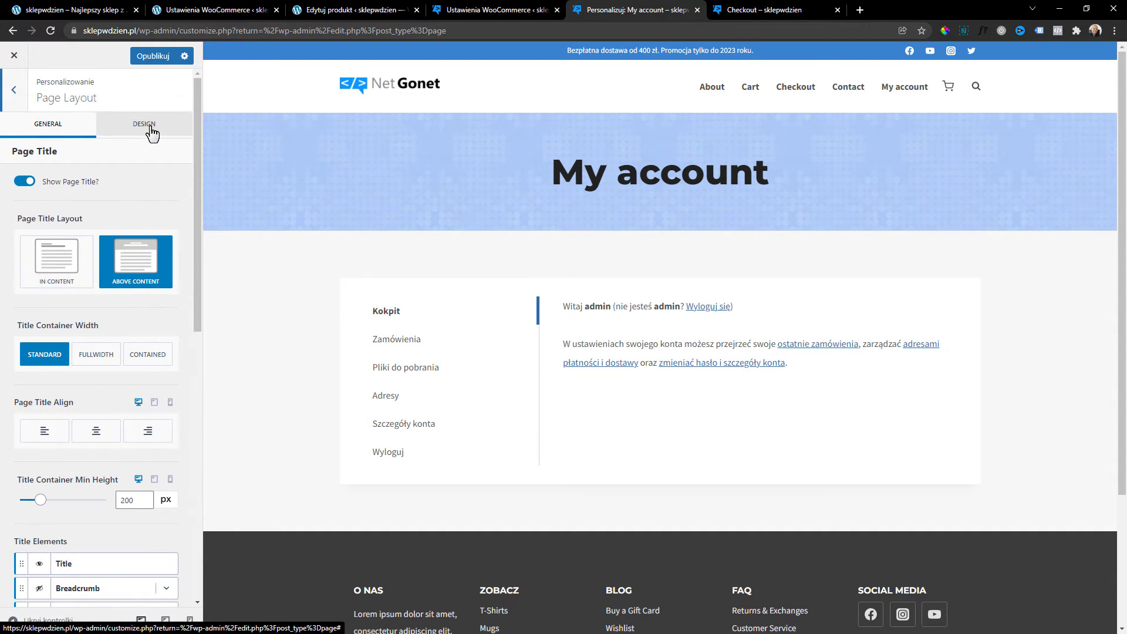
left_click(151, 133)
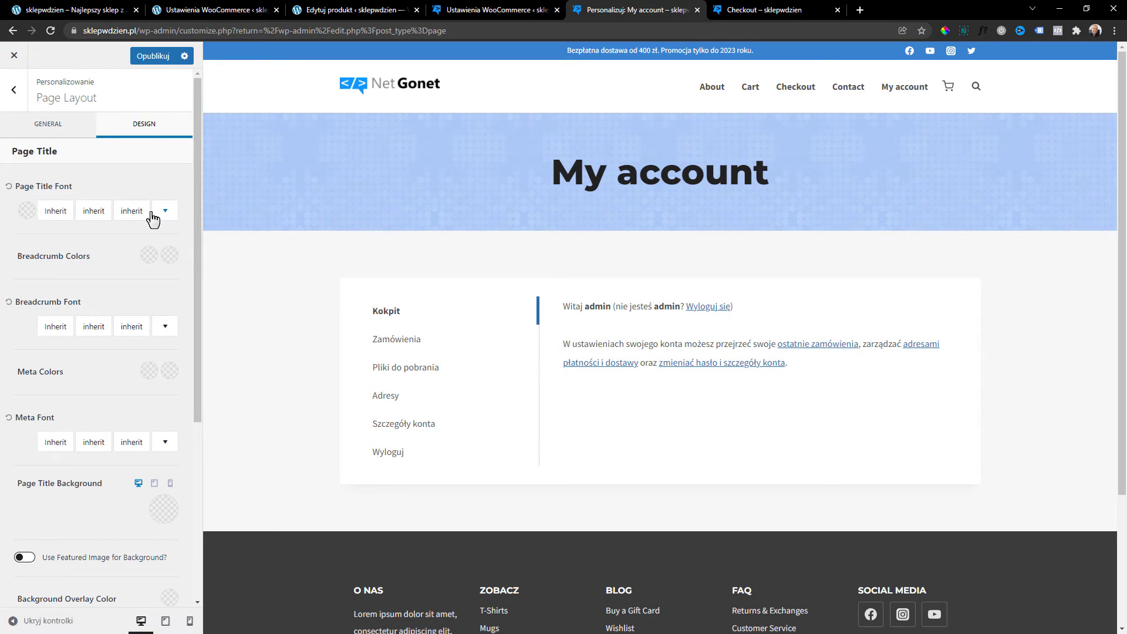
scroll(151, 218, "down", 1)
scroll(150, 219, "down", 4)
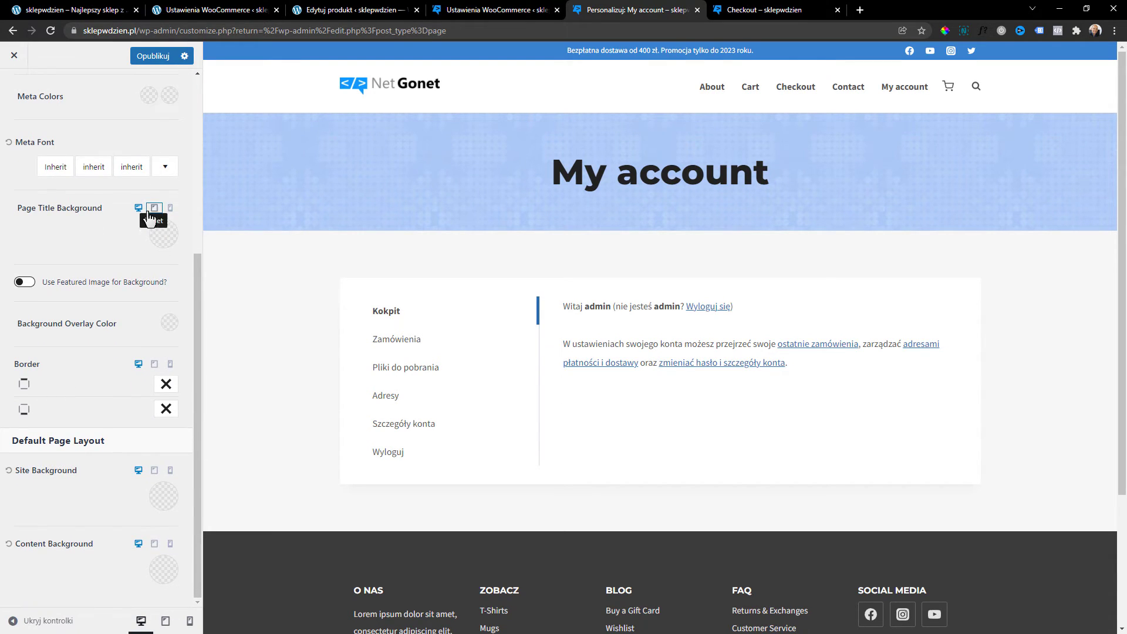
left_click(175, 231)
left_click(119, 324)
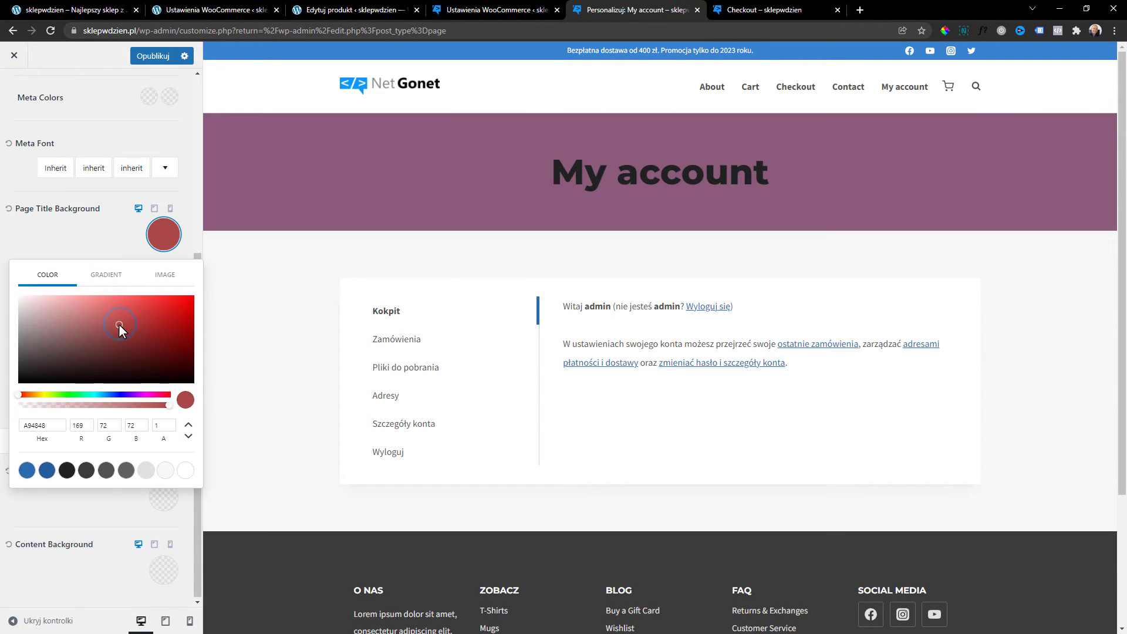
mouse_move(117, 323)
left_mouse_down()
mouse_move(123, 304)
mouse_move(12, 330)
mouse_move(1, 344)
mouse_move(34, 323)
mouse_move(17, 311)
left_mouse_up()
Switch to an image background, try the black neon T-shirt photo, then remove it.
left_click(148, 287)
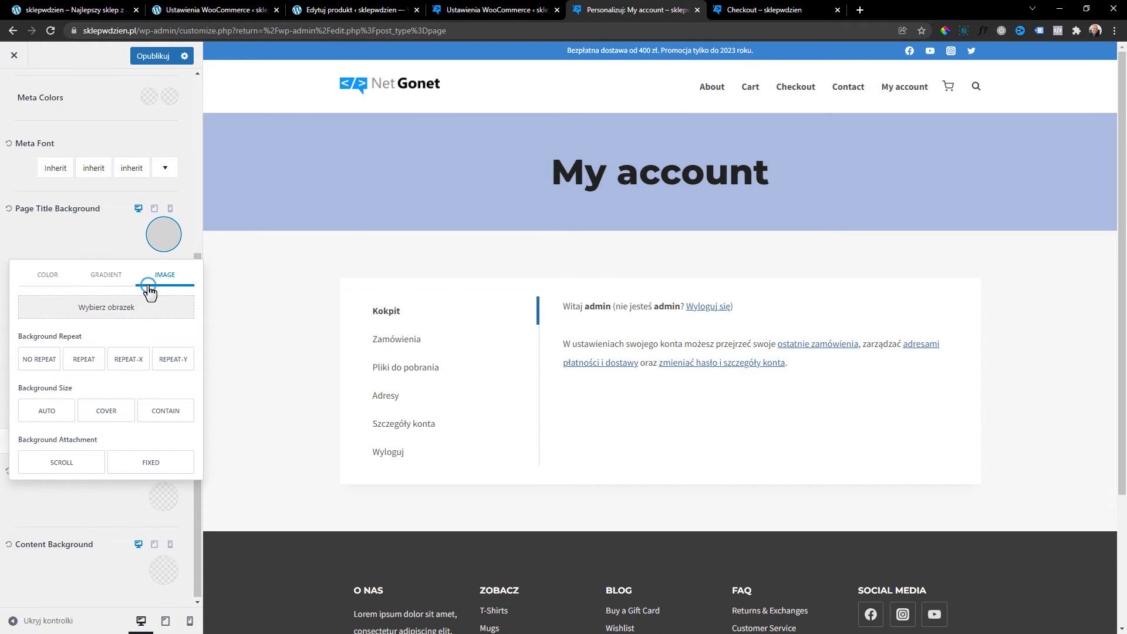
left_click(116, 309)
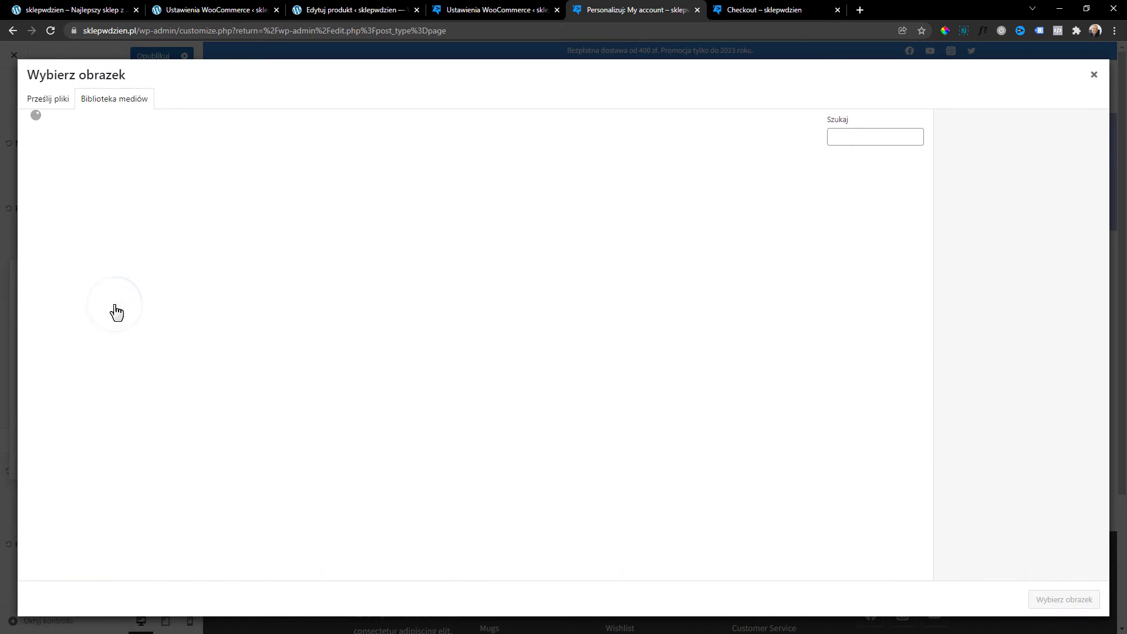
scroll(496, 403, "down", 6)
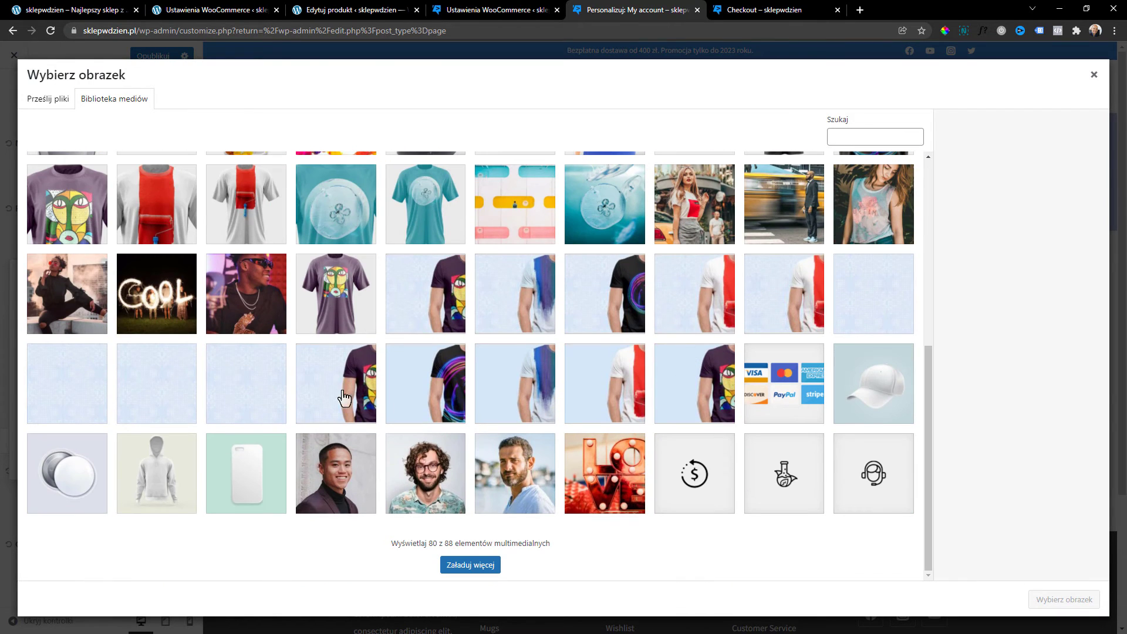
left_click(391, 394)
left_click(1064, 599)
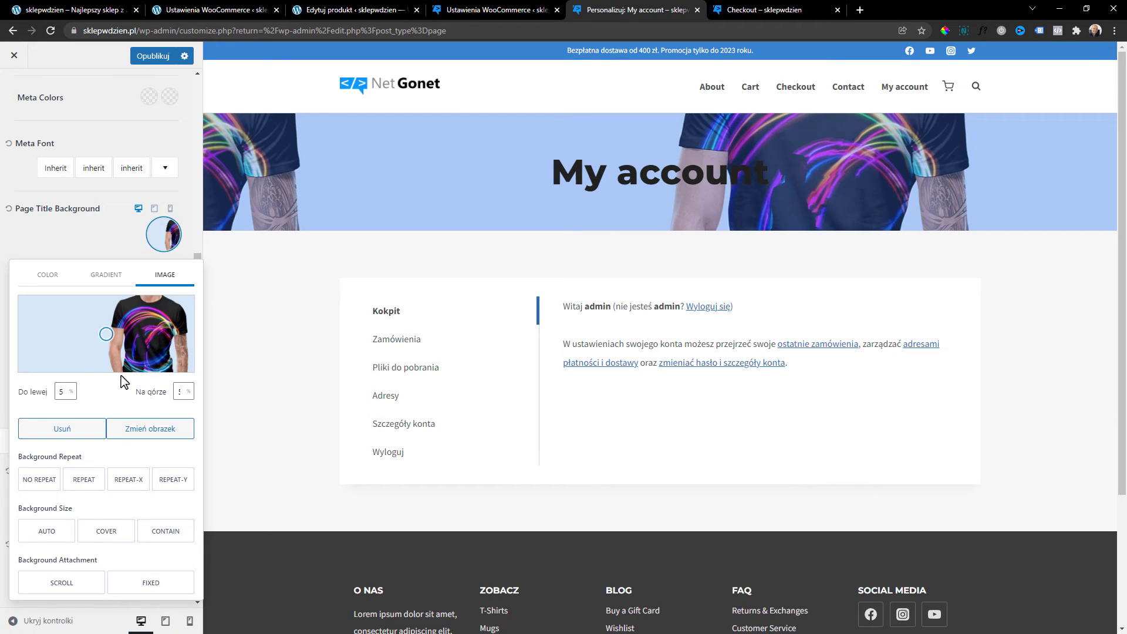
mouse_move(106, 334)
left_mouse_down()
mouse_move(57, 331)
mouse_move(119, 335)
left_mouse_up()
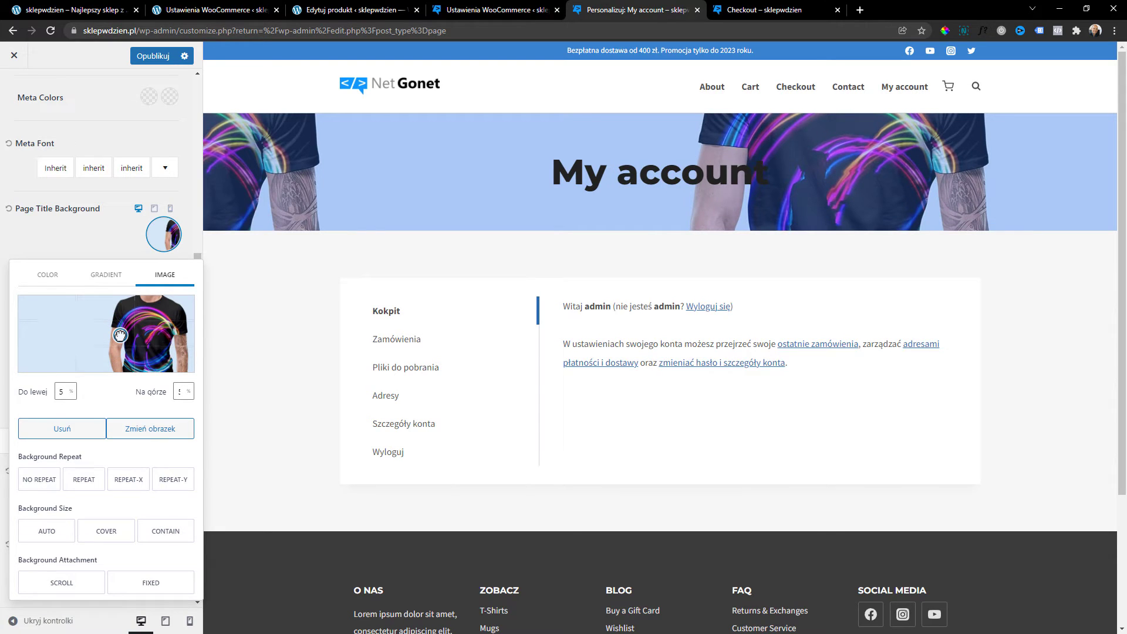
left_click(92, 436)
Set the light-blue pattern image as the page title background and close the options.
left_click(153, 310)
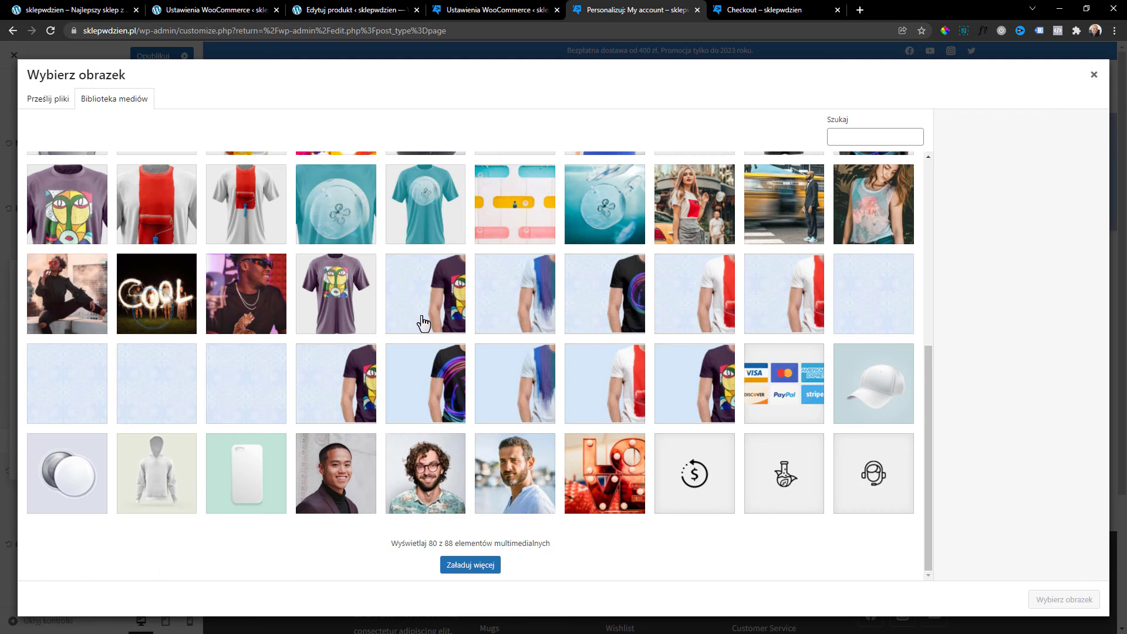
left_click(189, 386)
left_click(1064, 602)
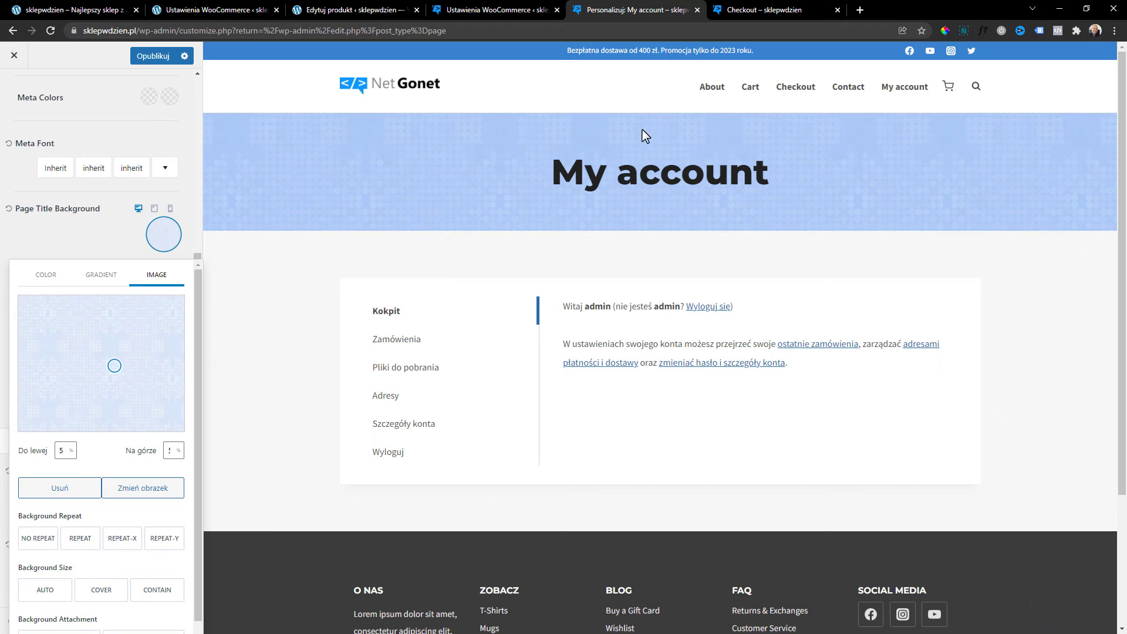
left_click(122, 241)
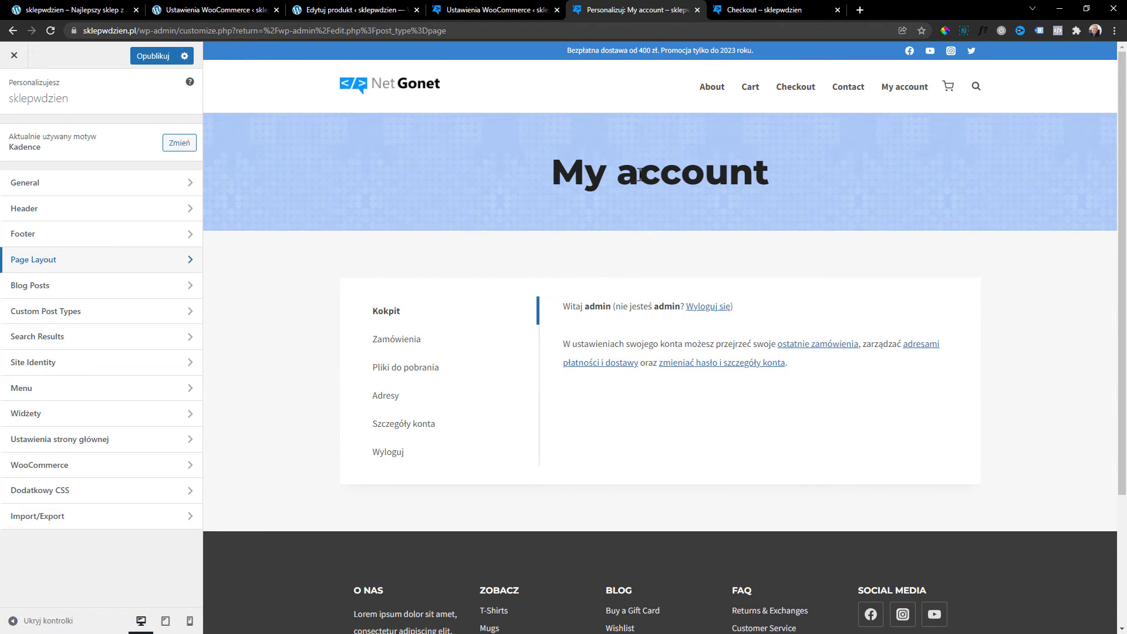
Recheck the Page Title Background image under Page Layout > Design, then publish the customizer changes.
left_click(47, 261)
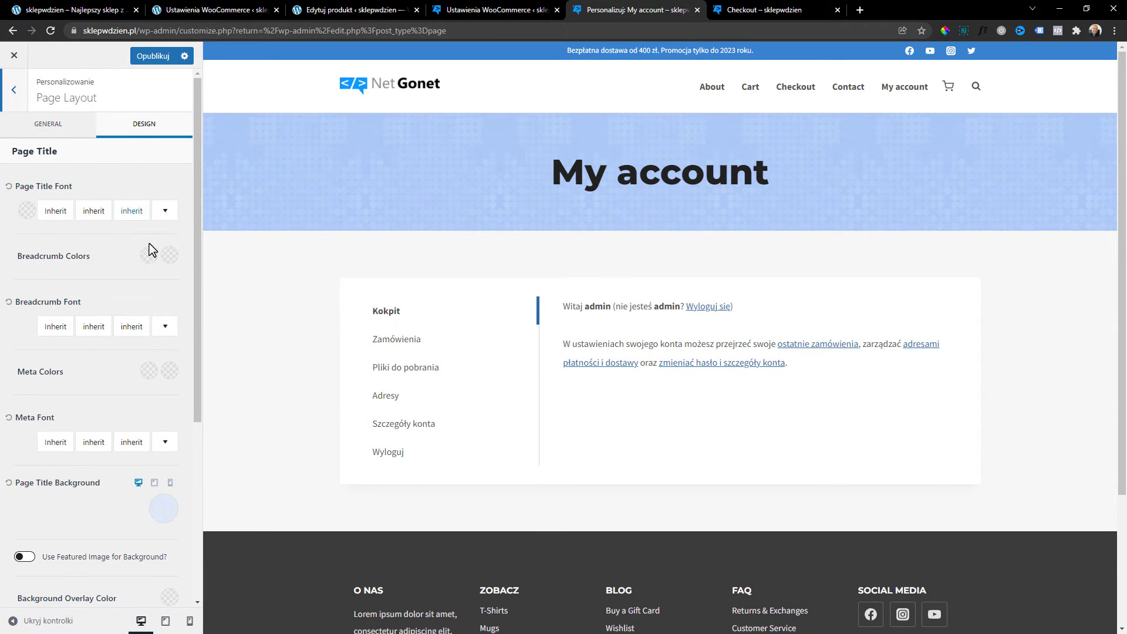
scroll(150, 249, "down", 3)
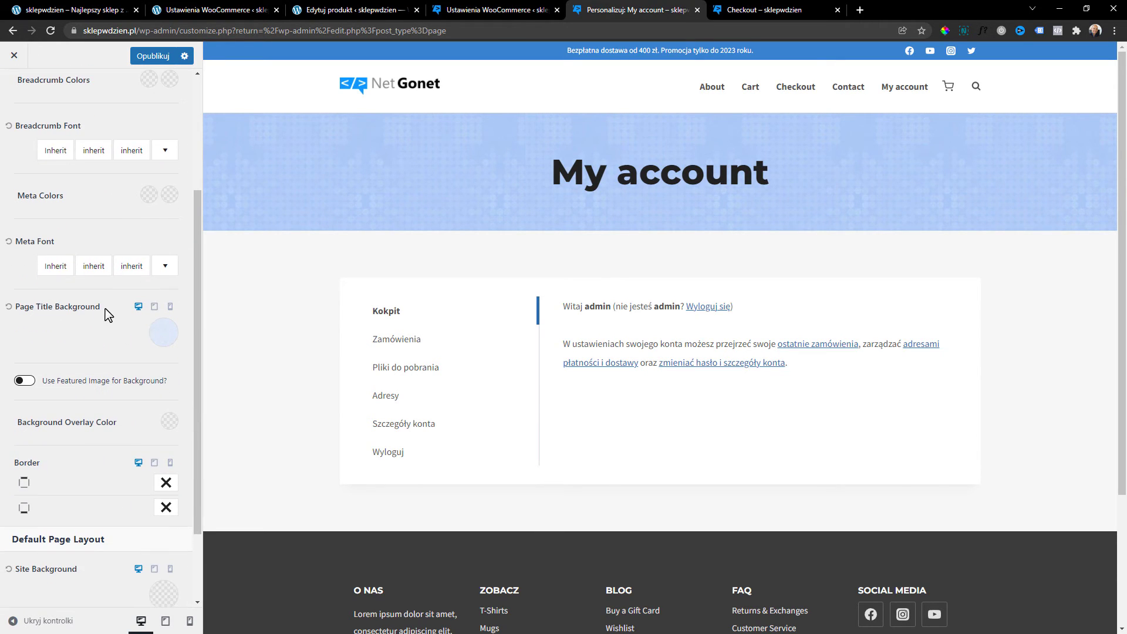
left_click(165, 332)
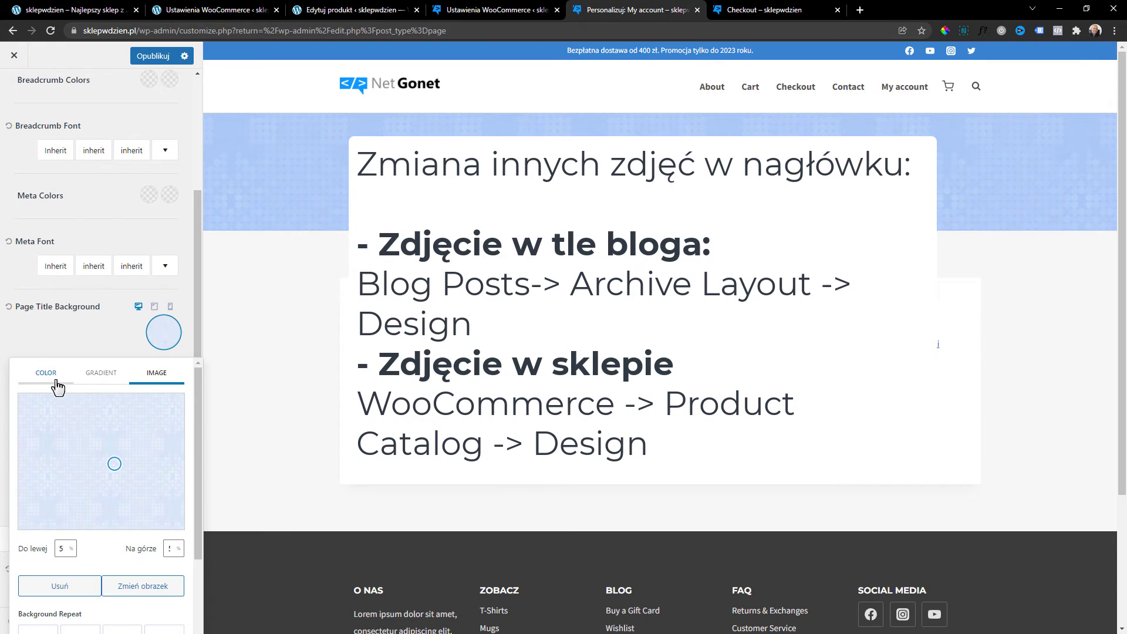
left_click(86, 333)
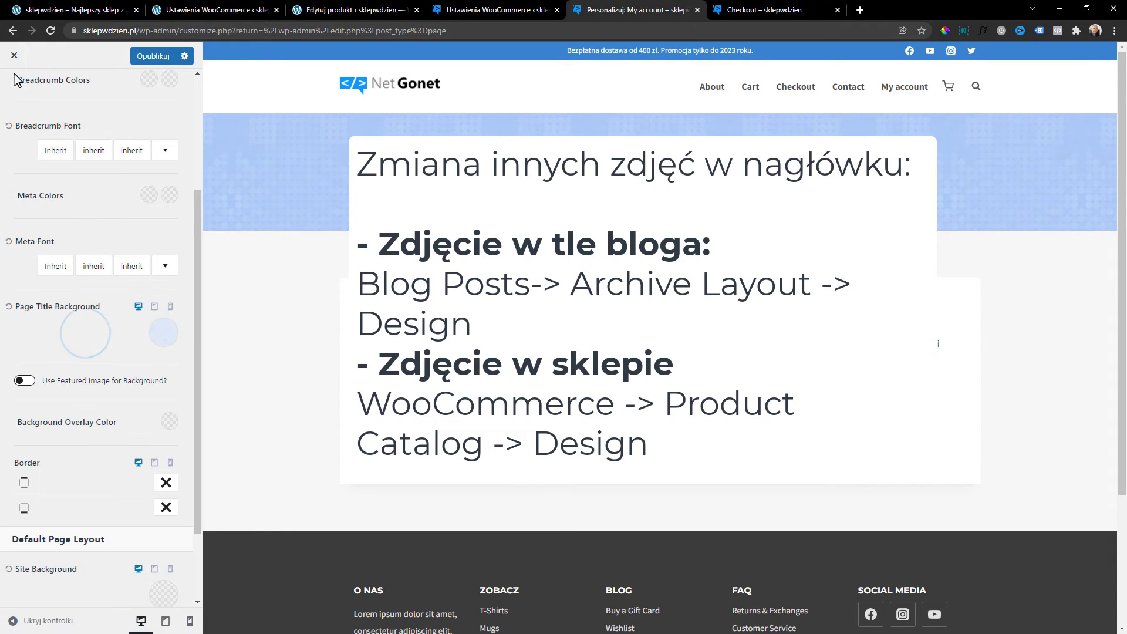
left_click(15, 80)
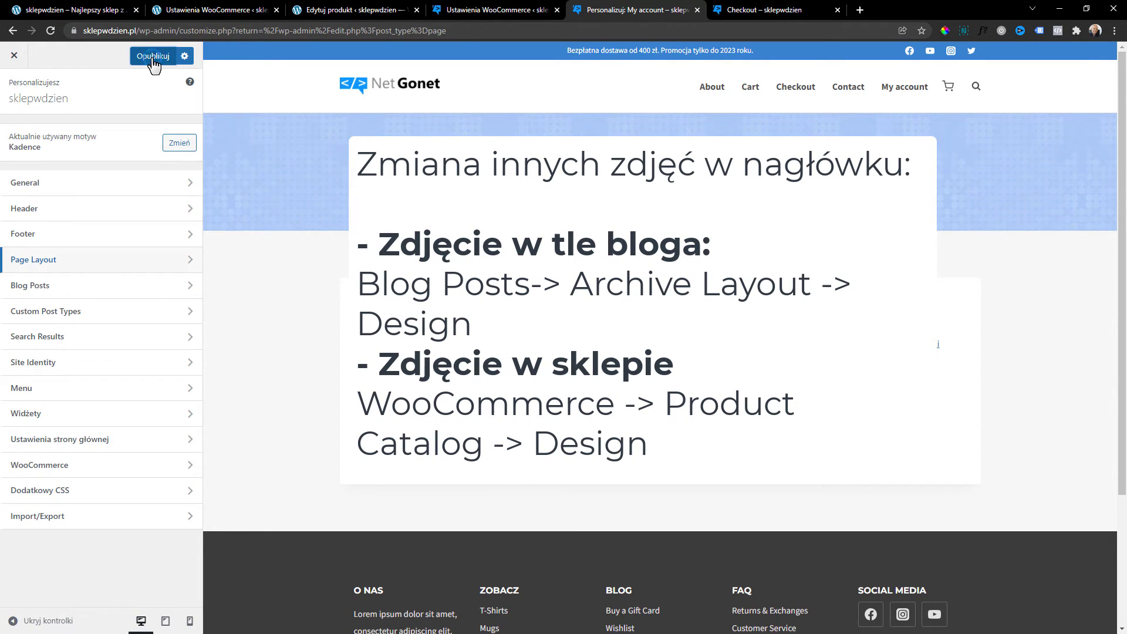
left_click(153, 57)
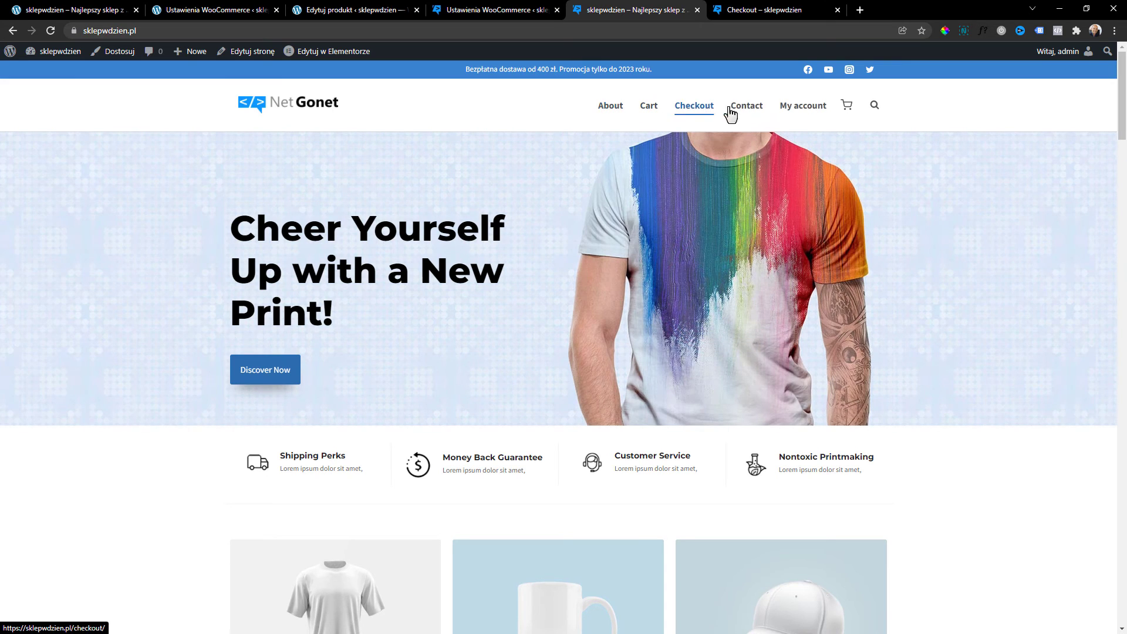
Close the Checkout tab and open Strona główna from Strony in the Elementor editor.
left_click(12, 69)
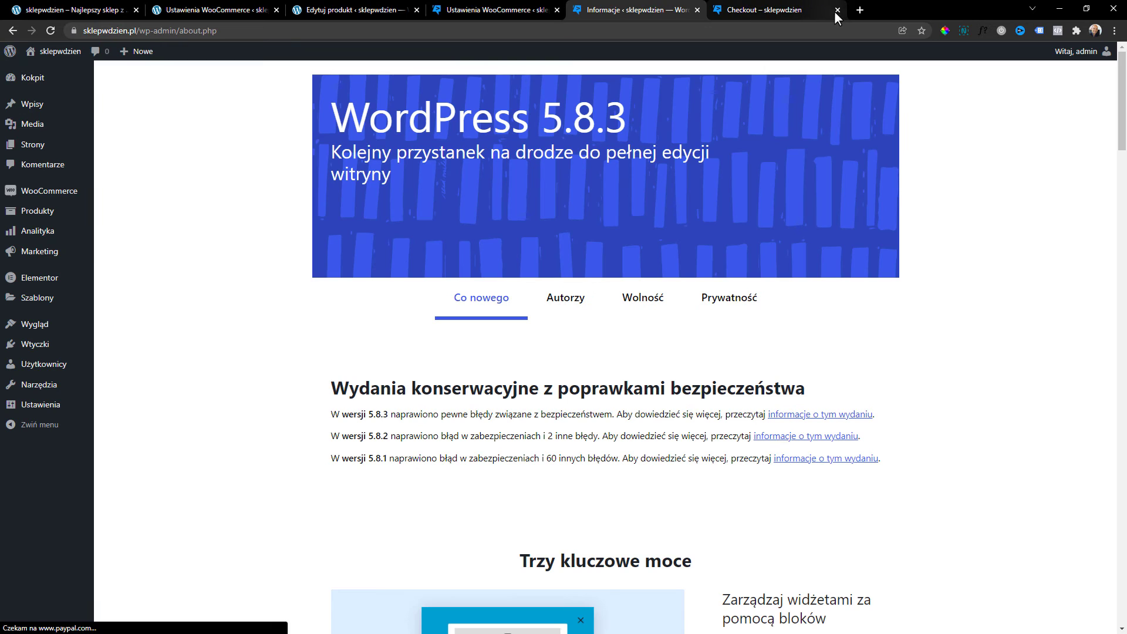
left_click(838, 10)
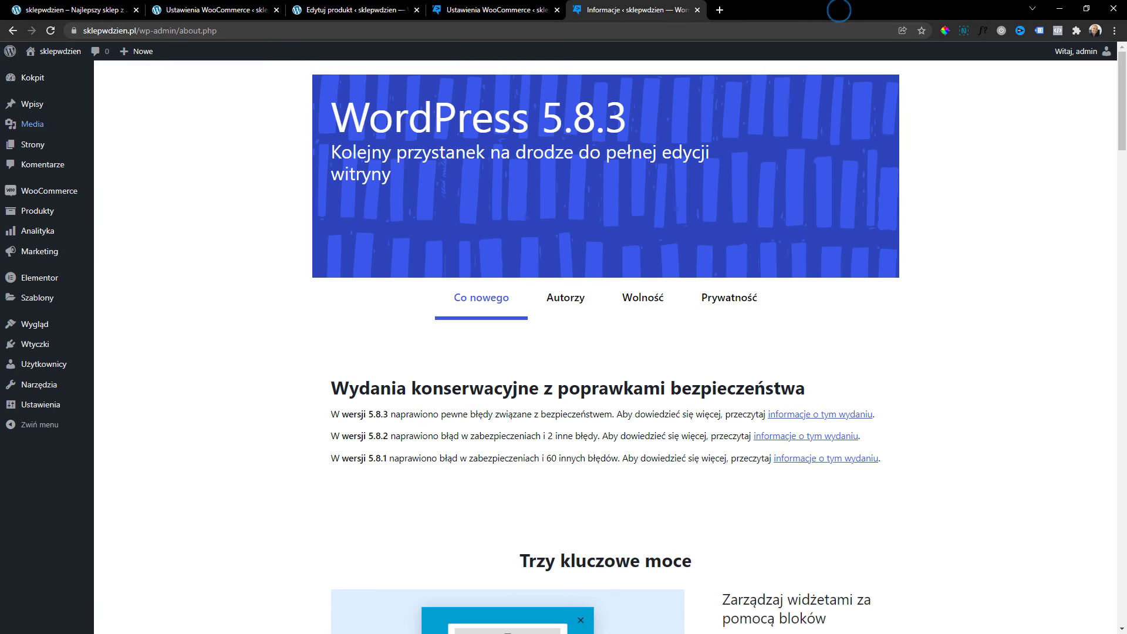
left_click(58, 150)
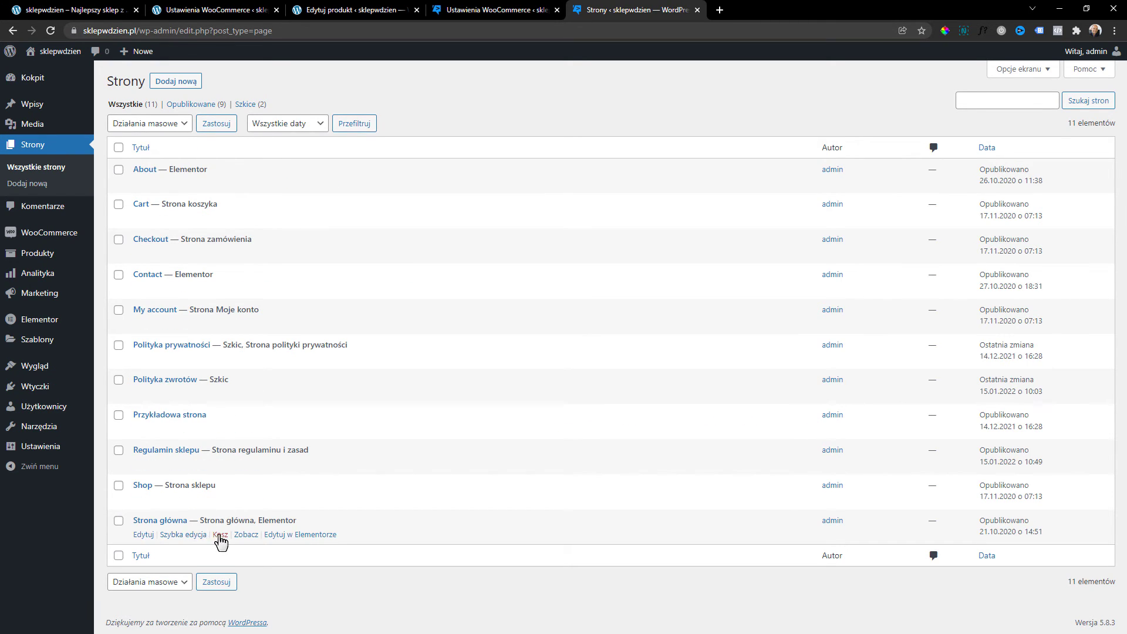
left_click(301, 536)
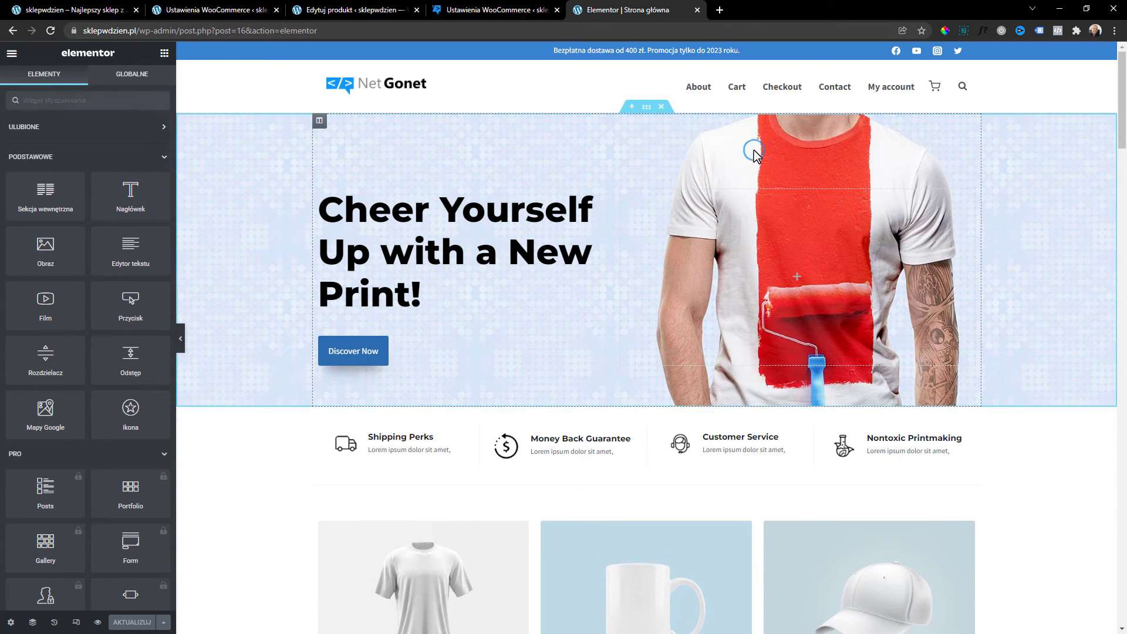
Change the hero heading text to 'Witaj w sklepie'.
left_click(382, 238)
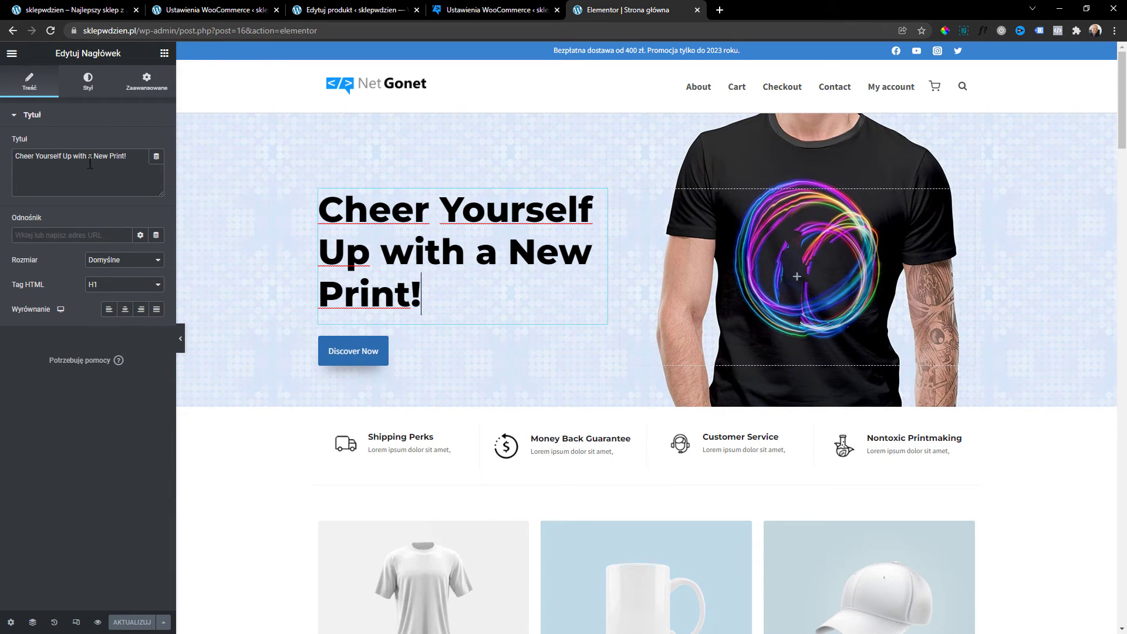
triple_click(135, 164)
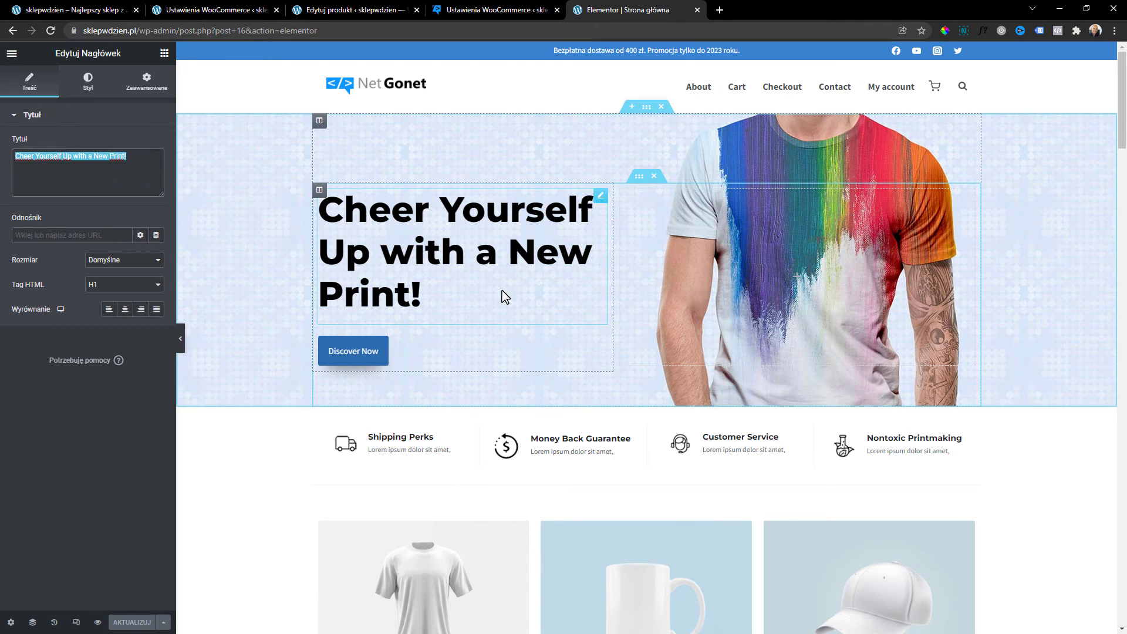
type("Wit")
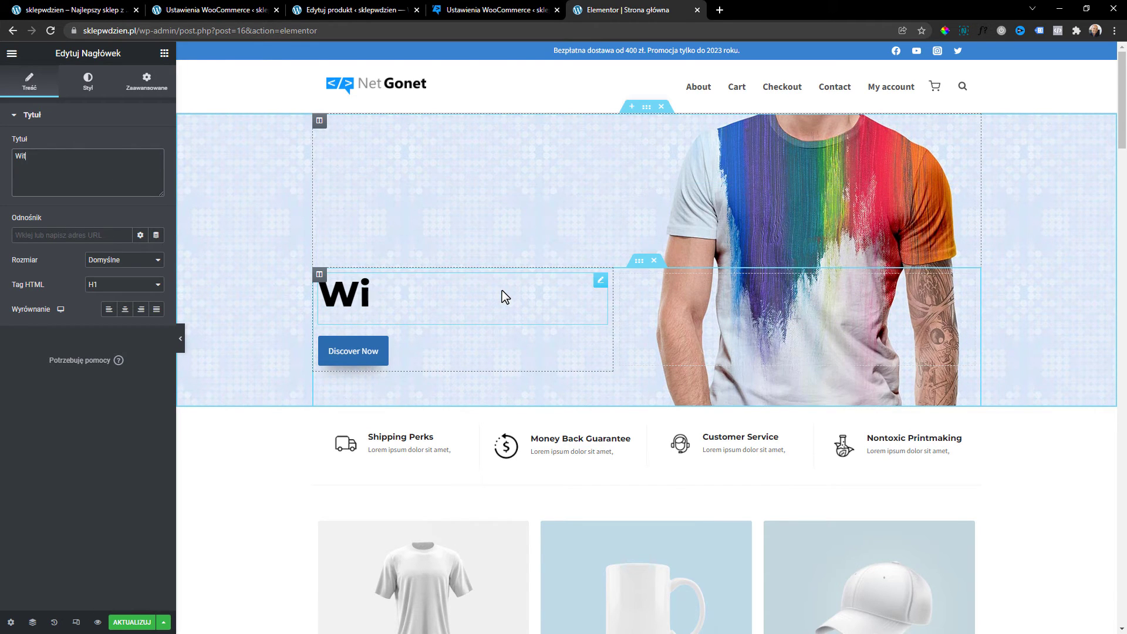
type("aj w skl")
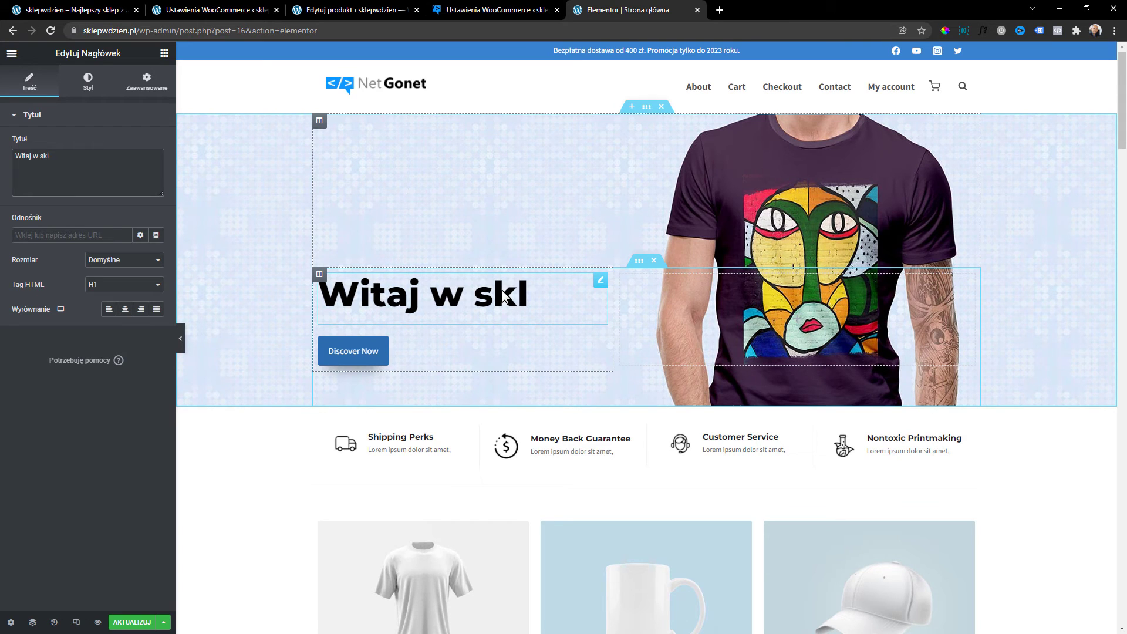
type("epie")
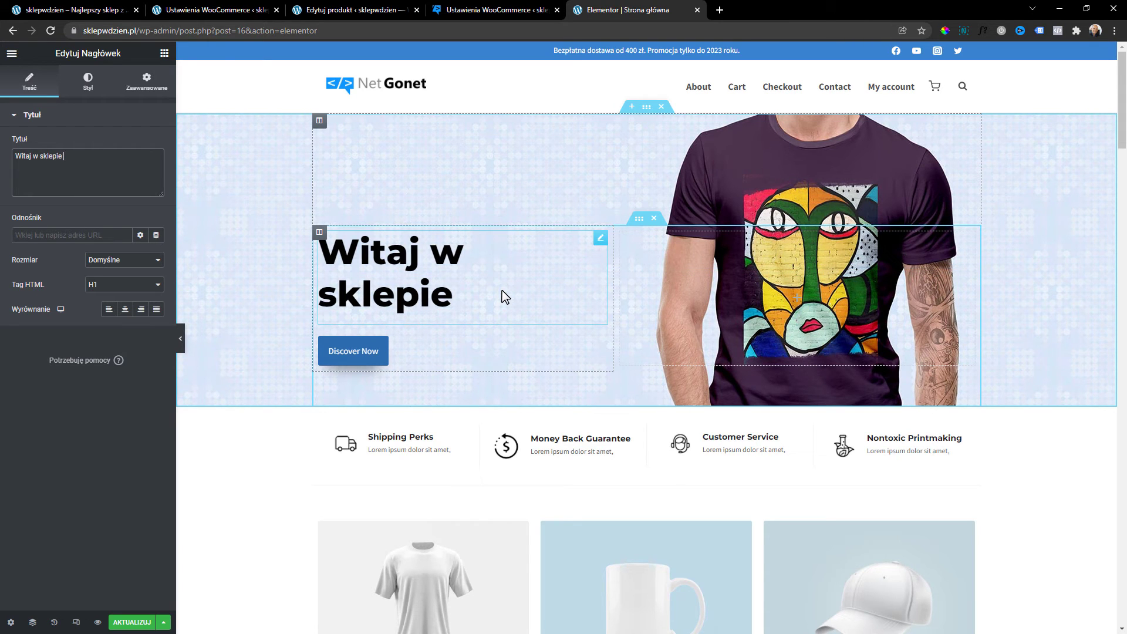
Relabel the Discover Now button as 'Zobacz promocje'.
left_click(415, 351)
left_click_drag(138, 168, 3, 159)
type("Zobacz promo")
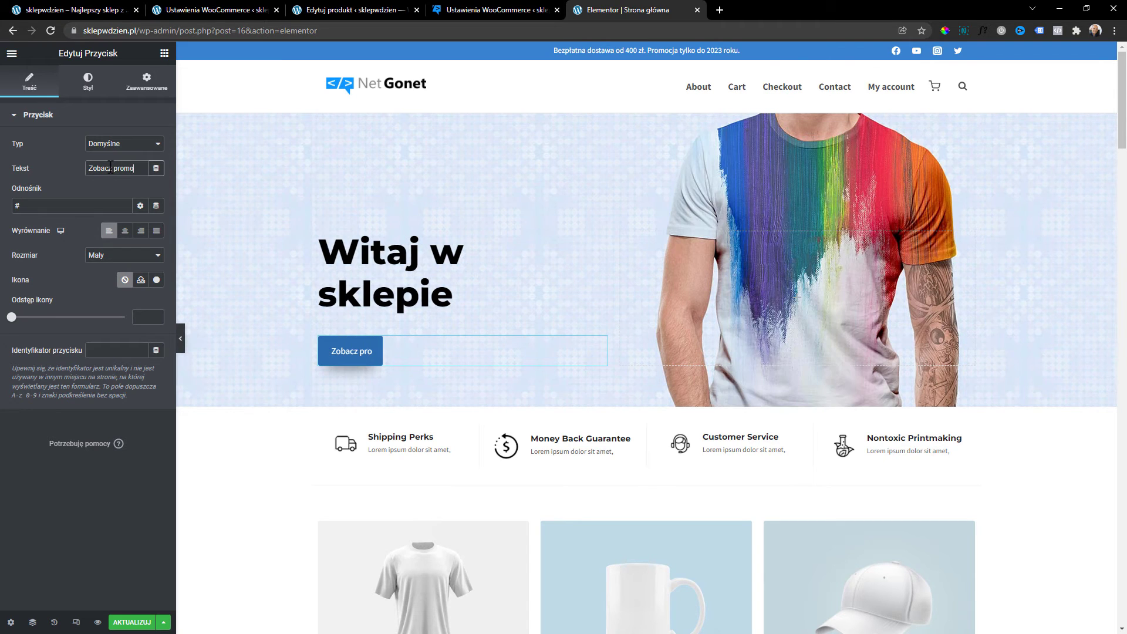
type("cje")
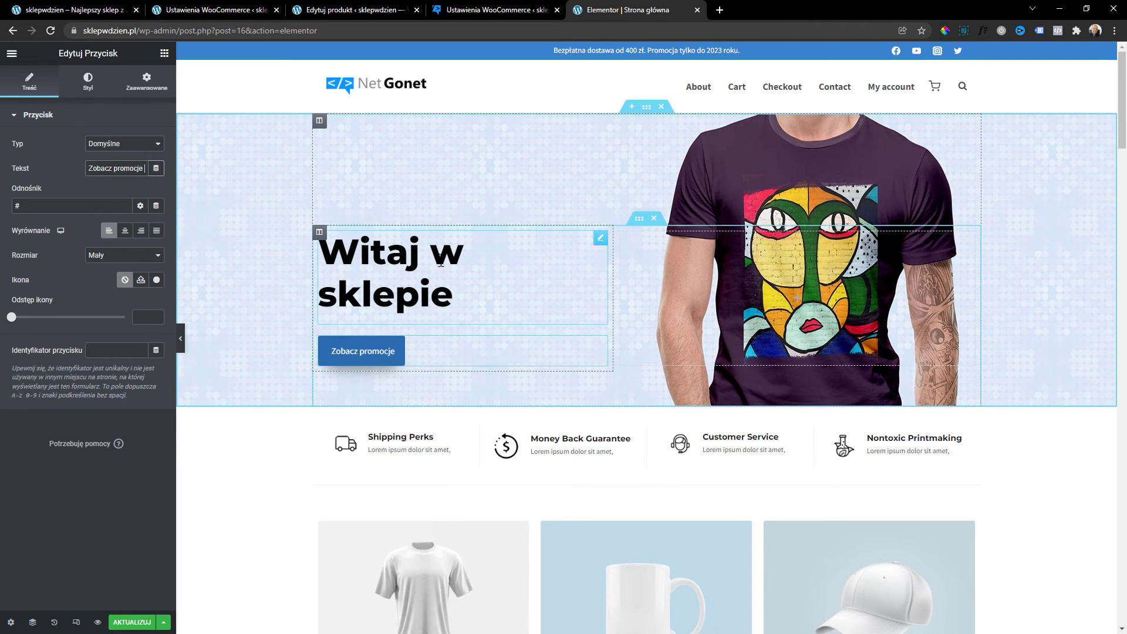
left_click_drag(137, 31, 73, 34)
key("ctrl+c")
left_click(66, 205)
key("ctrl+a")
key("ctrl+v")
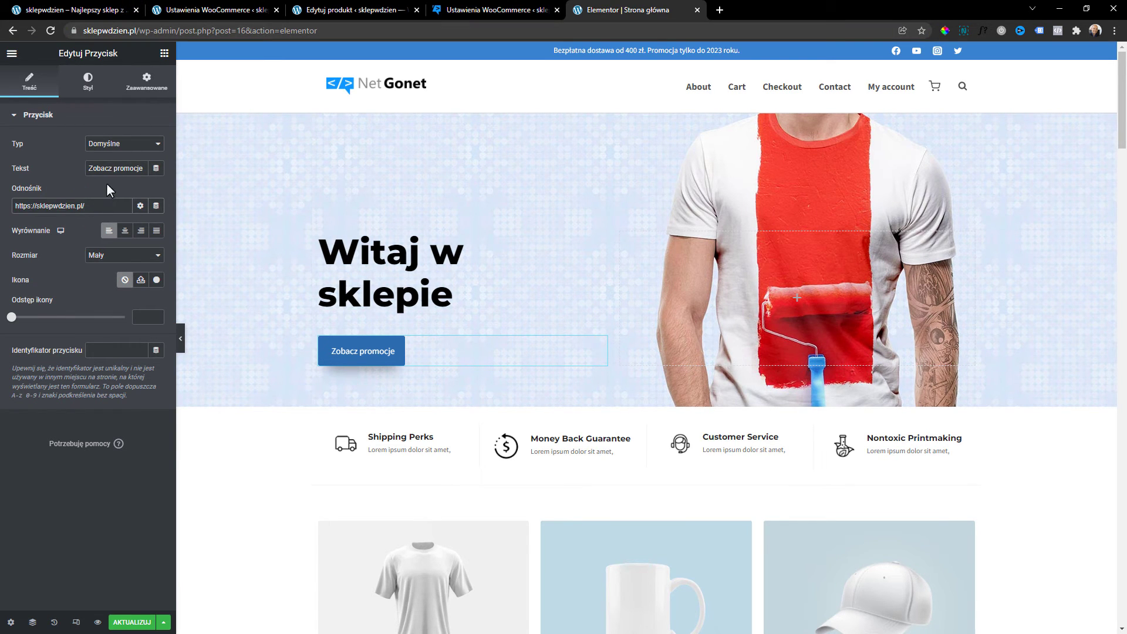
type("sklep")
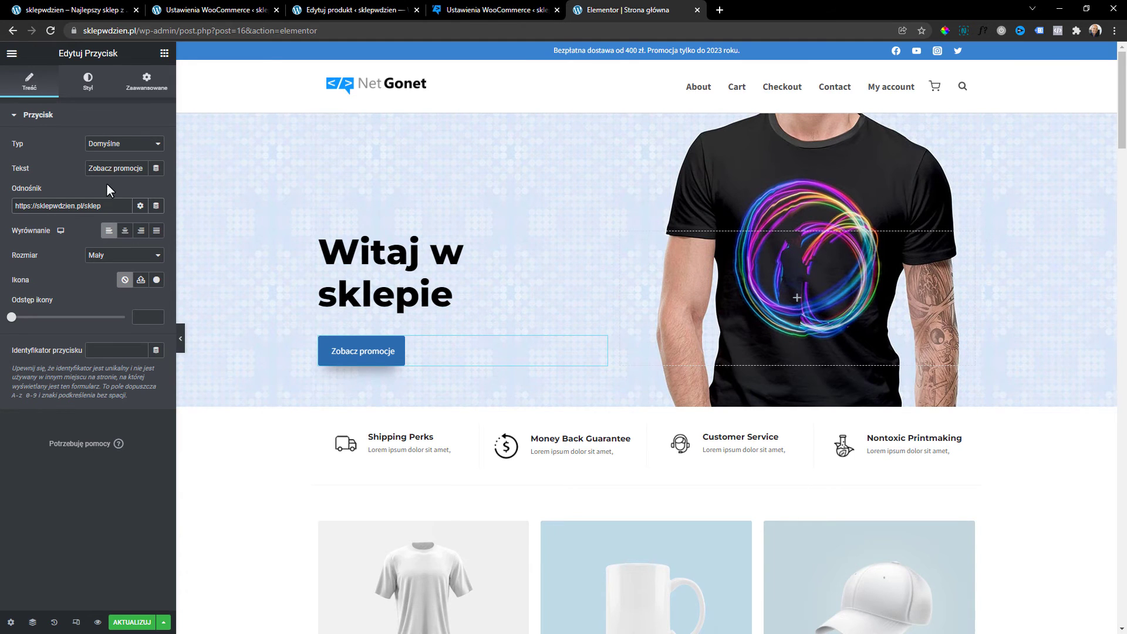
scroll(480, 259, "down", 2)
left_click(410, 338)
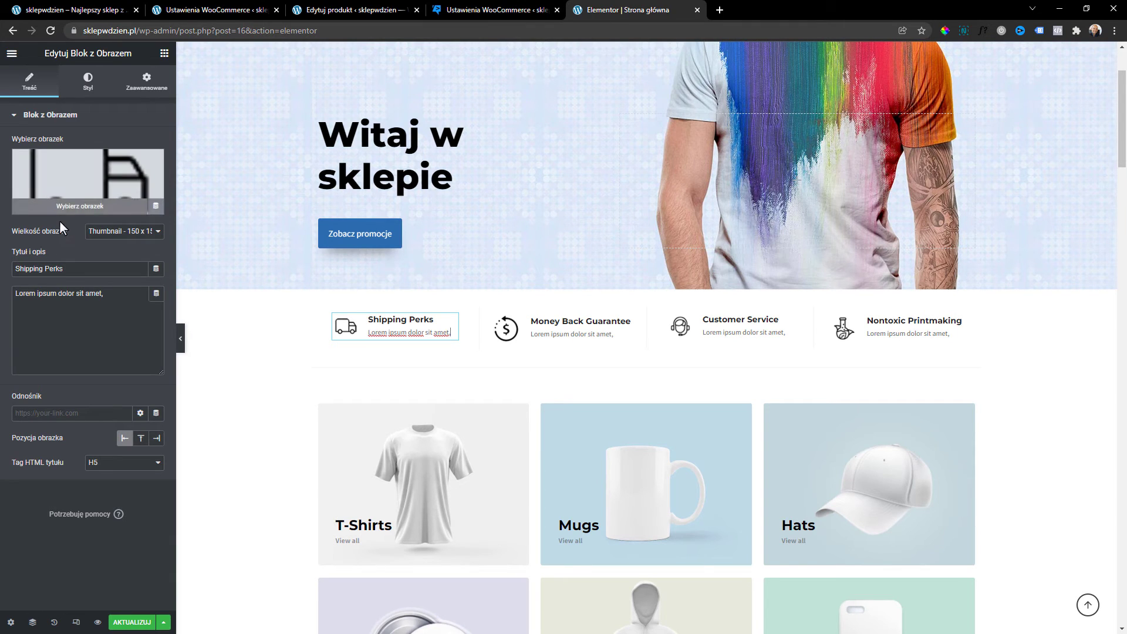
Clear the Shipping Perks title and begin typing 'Darmowa dostawa' in its place.
triple_click(90, 268)
key("BackSpace")
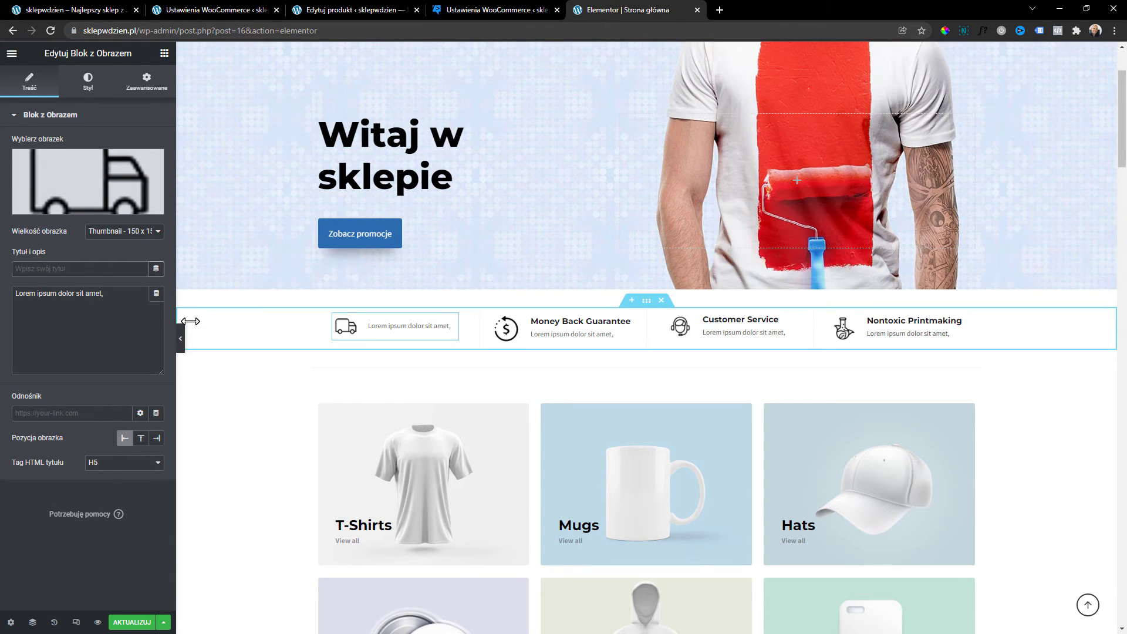
type("D")
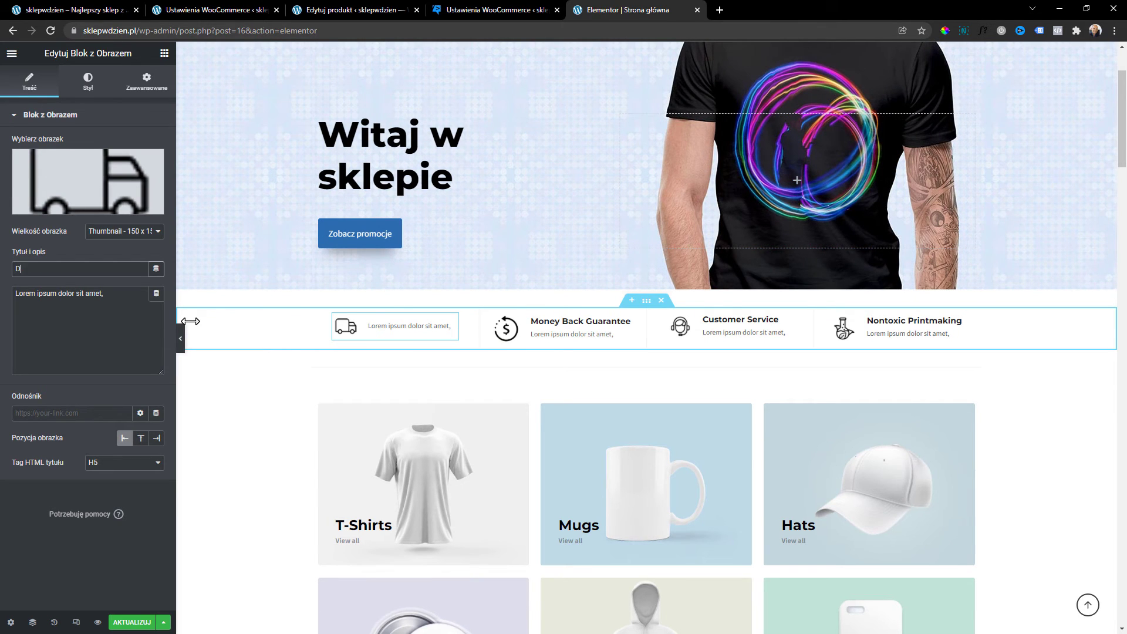
type("ar")
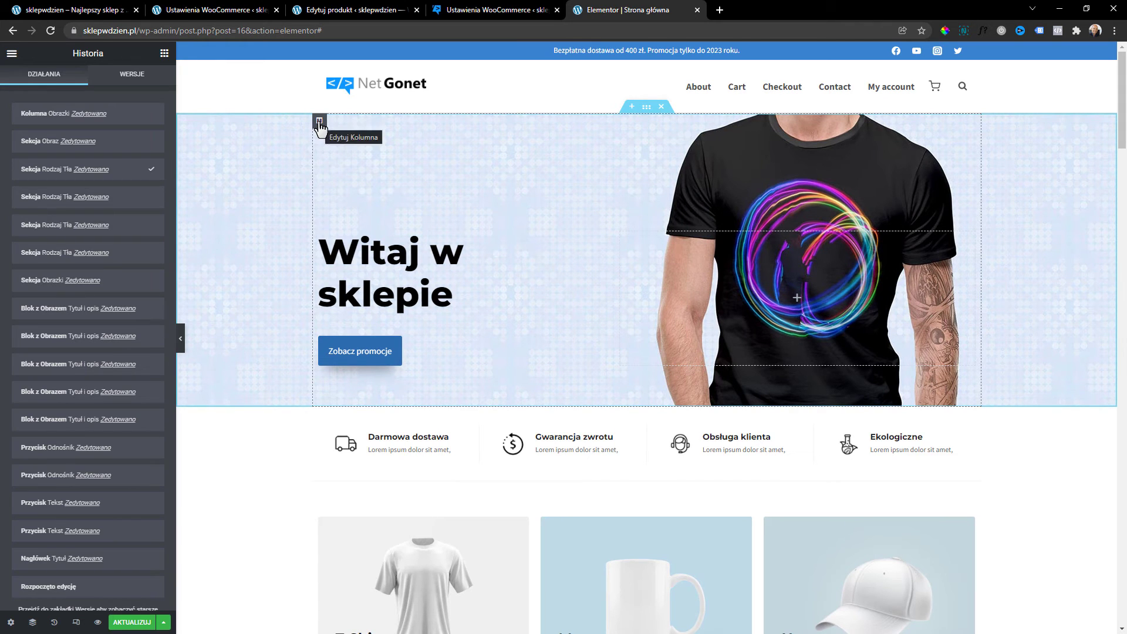
Delete the four-image background gallery from the hero column's Styl > Tło settings.
left_click(319, 122)
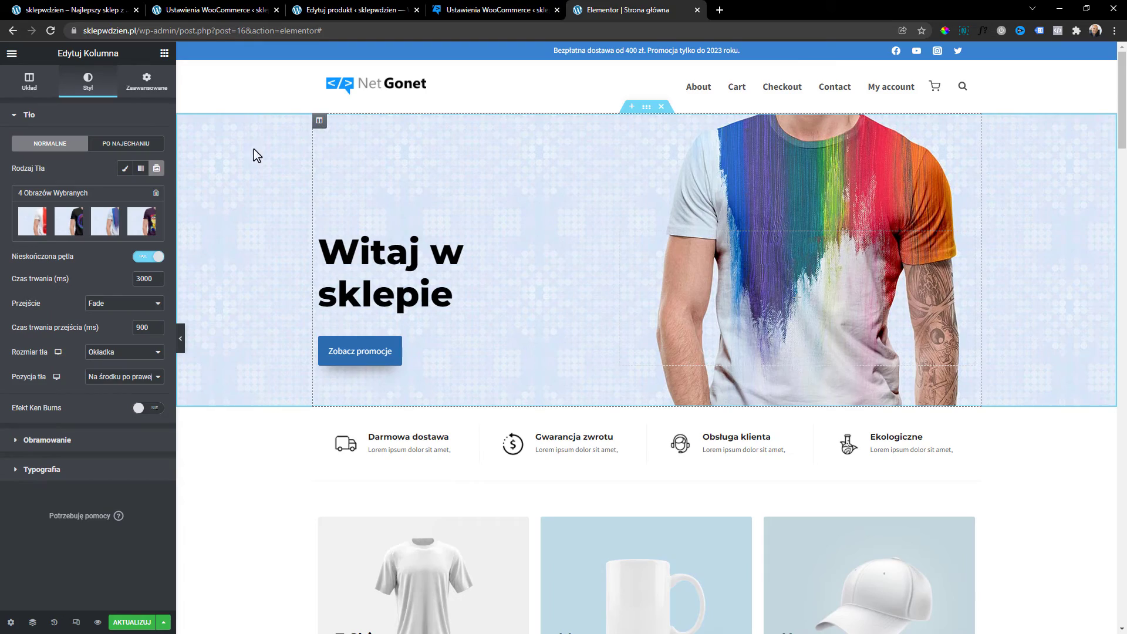
left_click(155, 193)
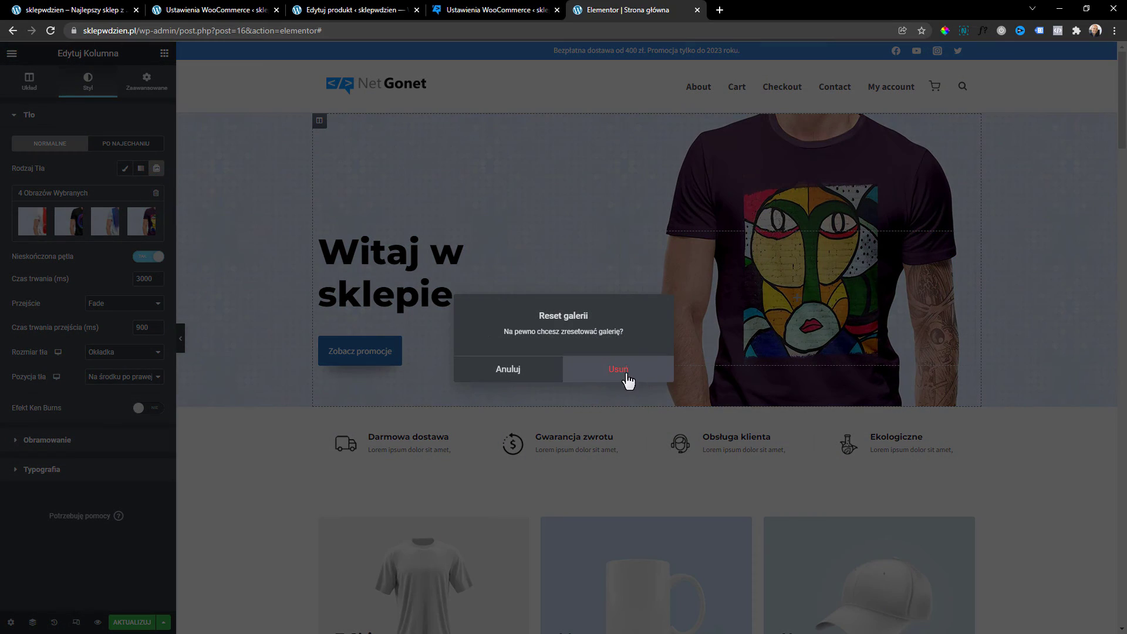
left_click(619, 376)
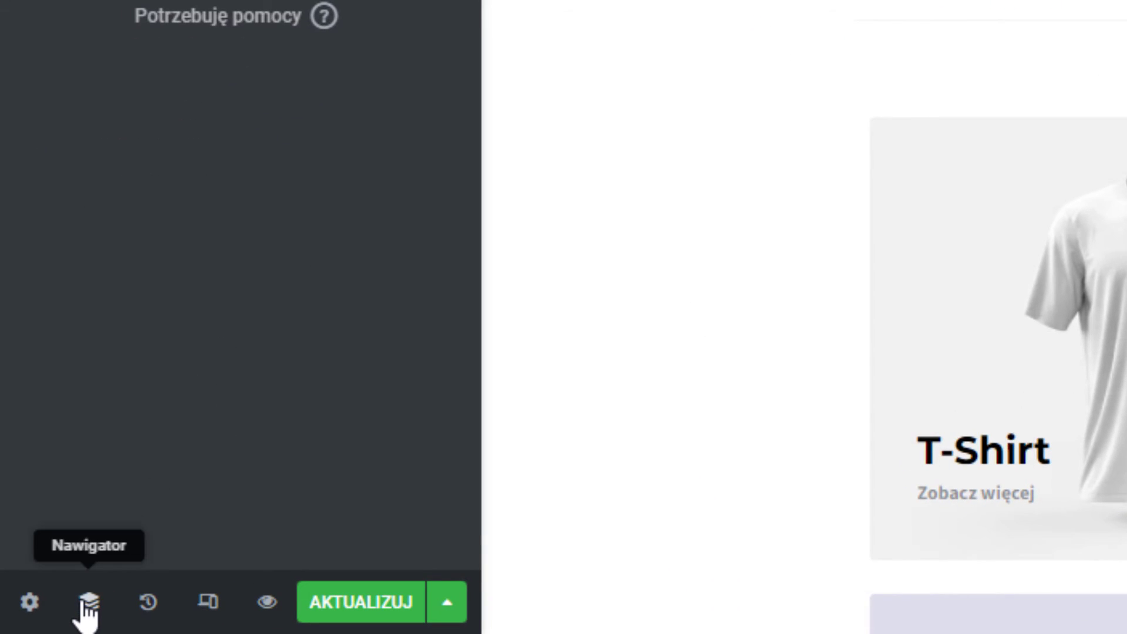
Select the outer hero Sekcja in the Navigator and show its Tło background options.
left_click(84, 603)
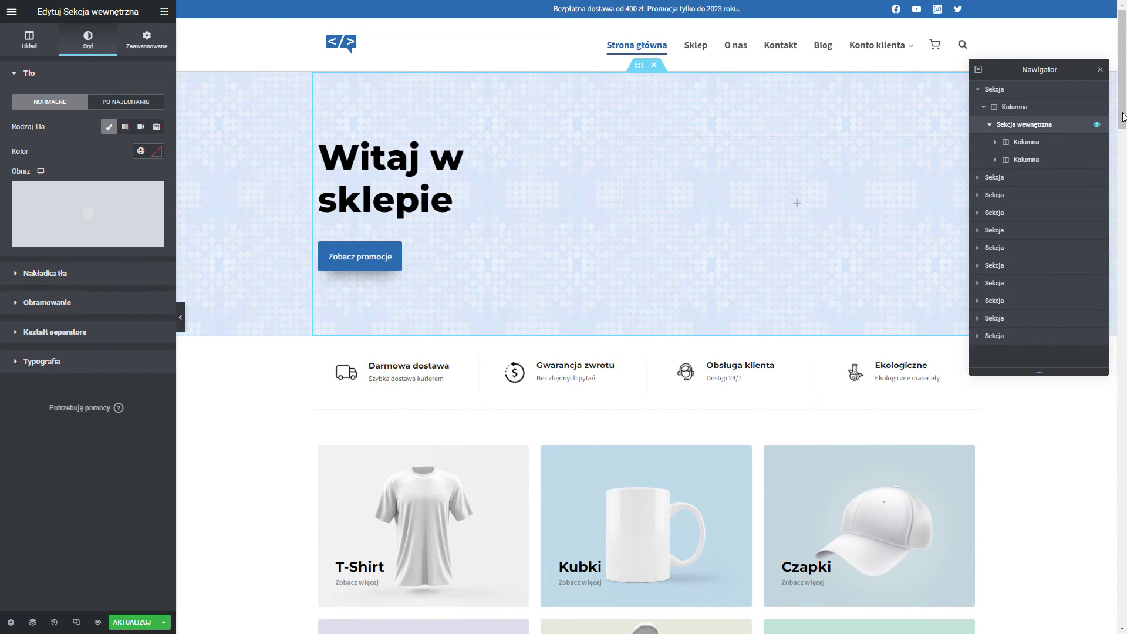
left_click(998, 92)
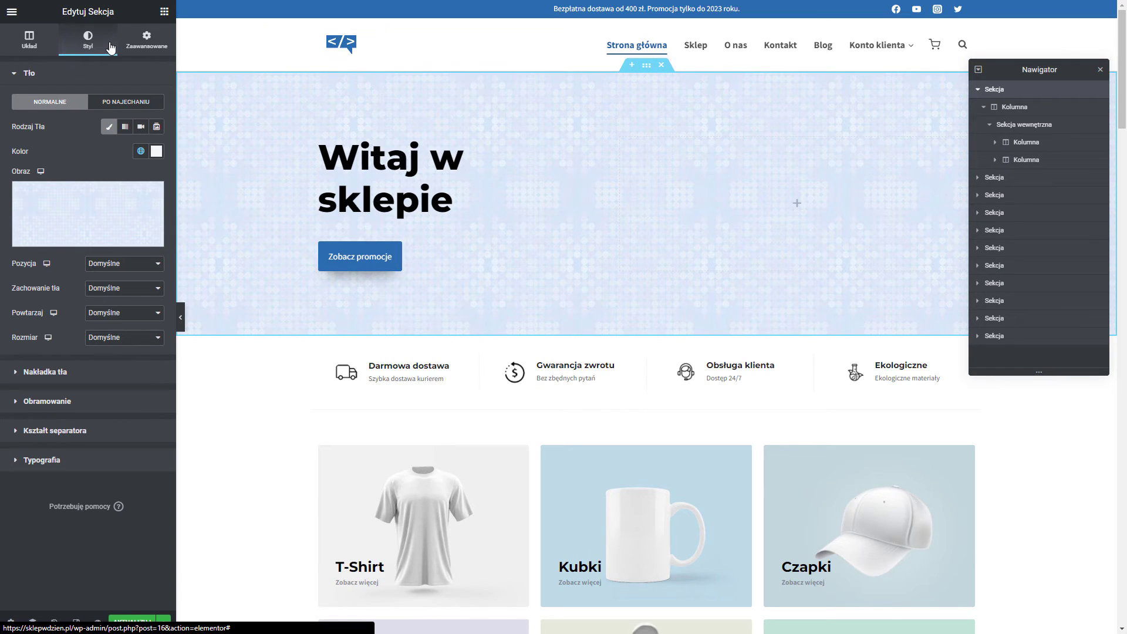
mouse_move(63, 202)
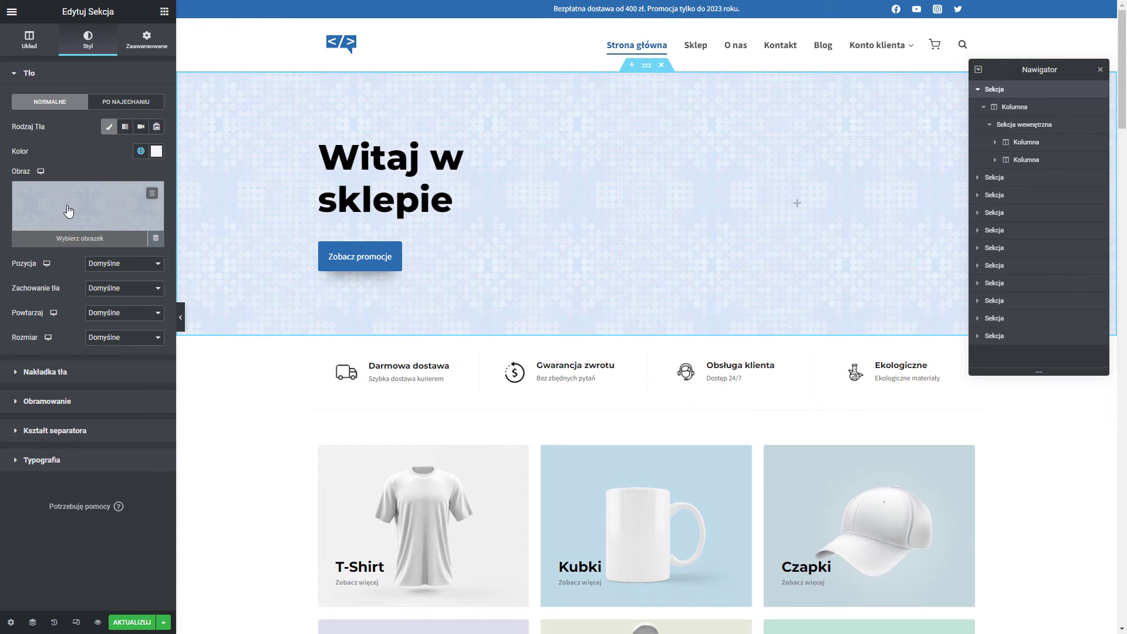
left_click(69, 211)
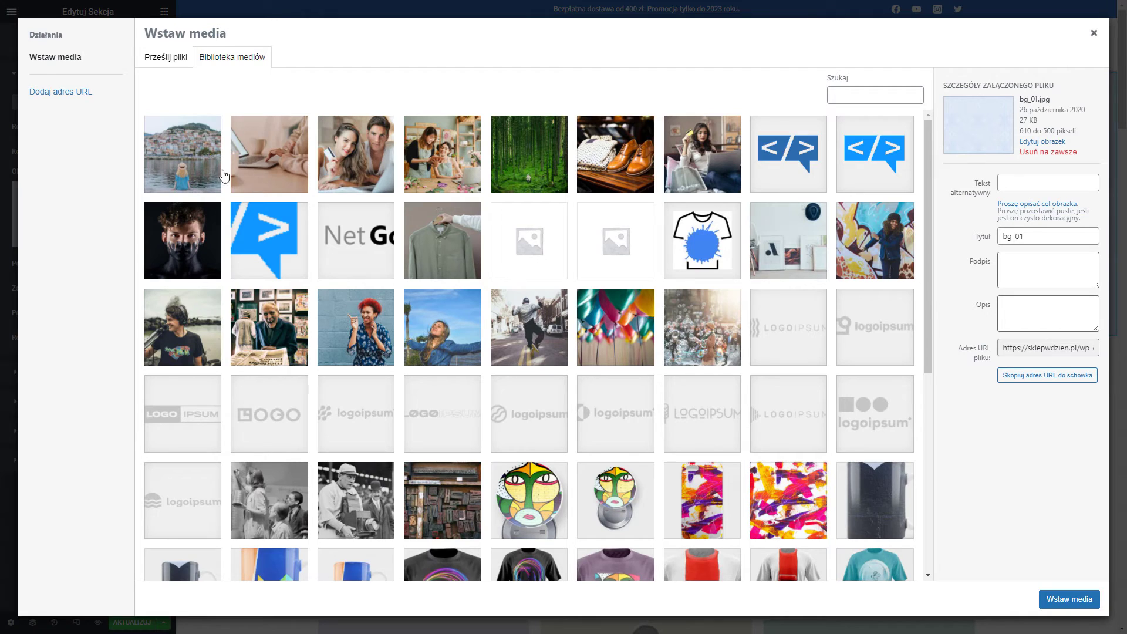
left_click(263, 173)
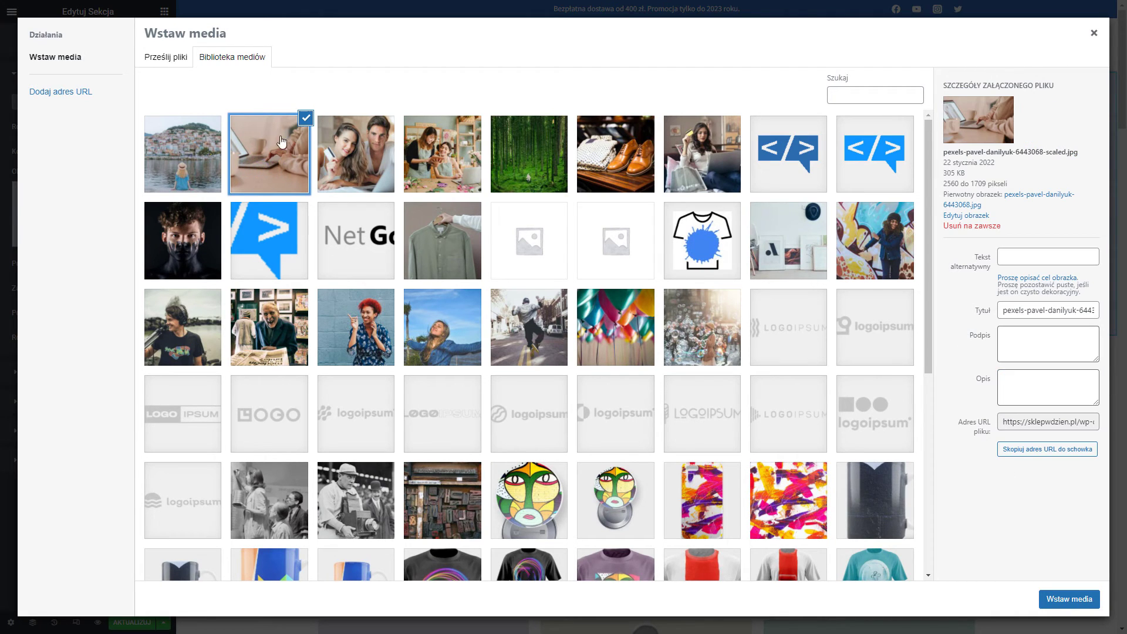
left_click(1080, 600)
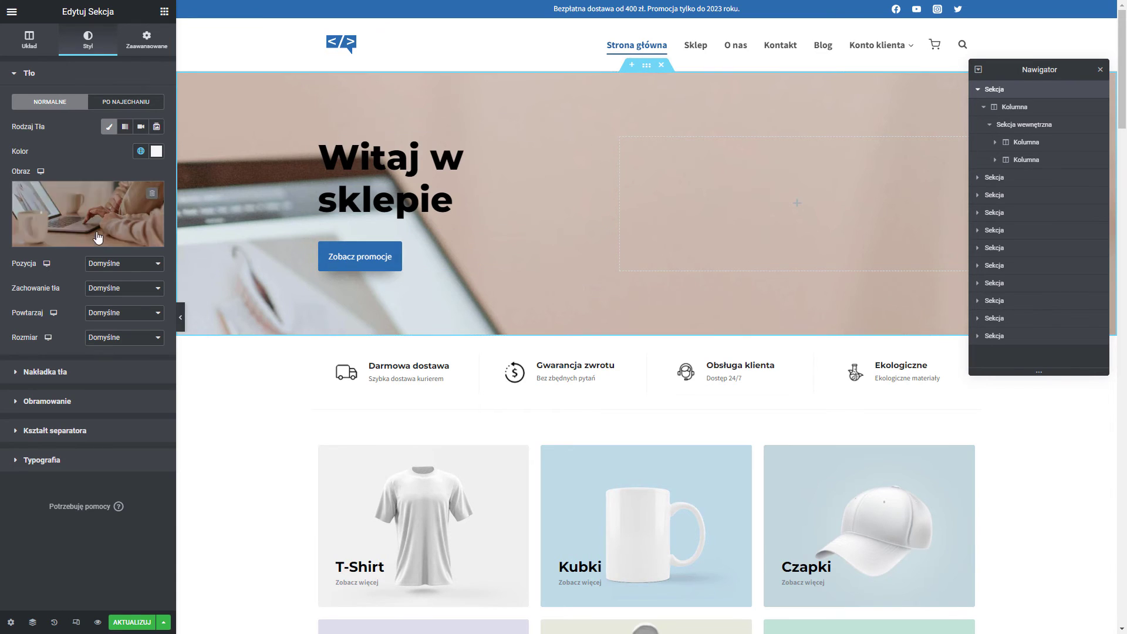
left_click(118, 263)
left_click(132, 286)
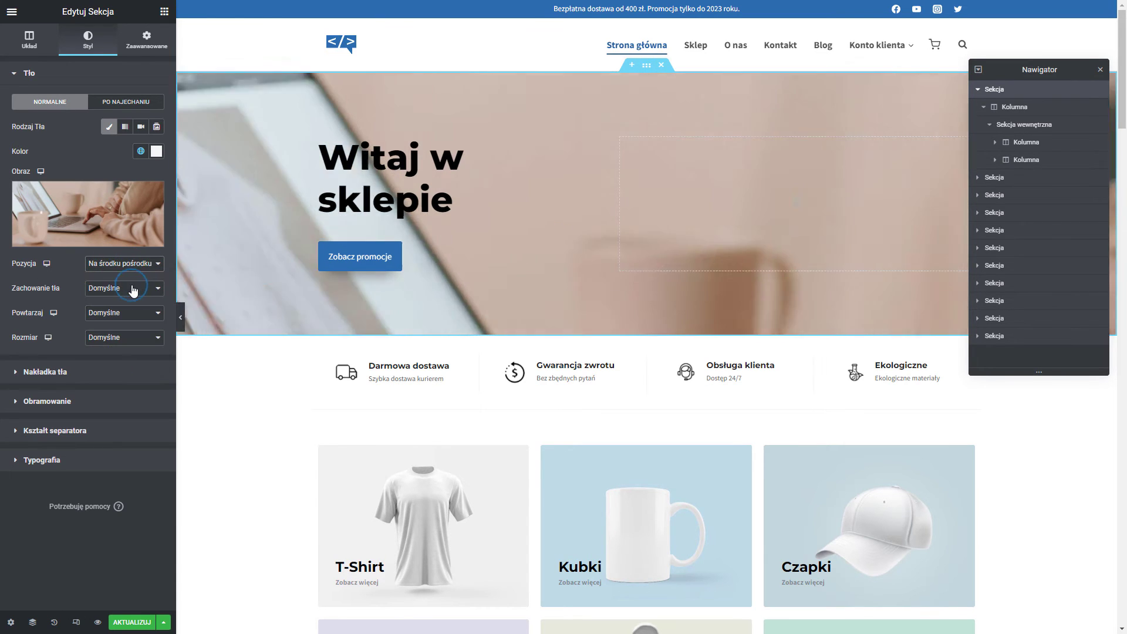
left_click(130, 266)
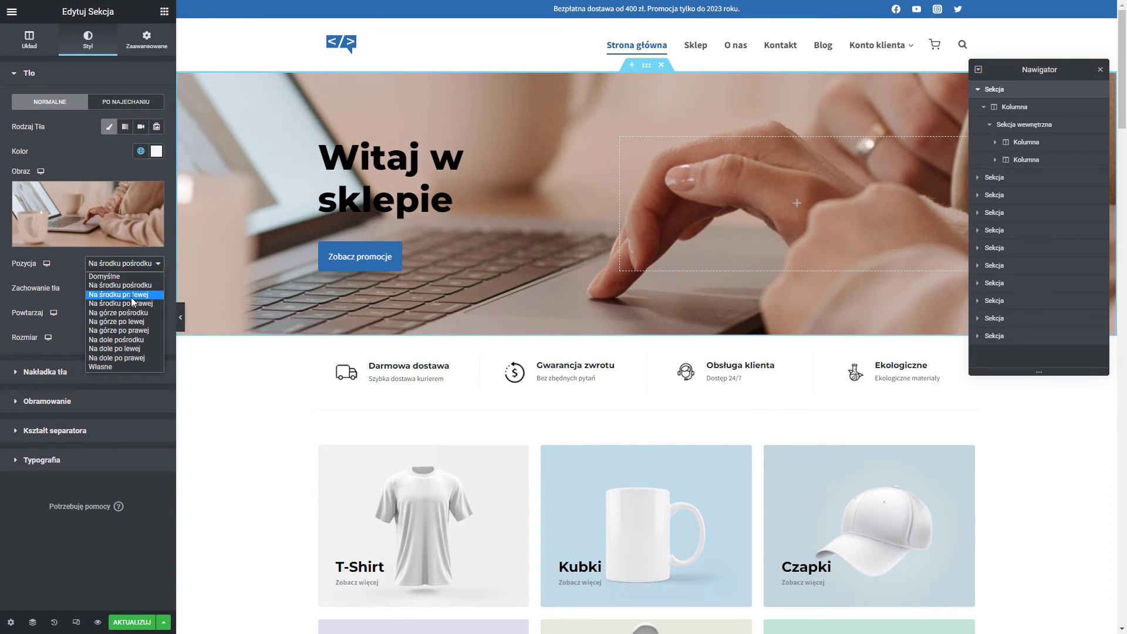
left_click(133, 296)
left_click(128, 264)
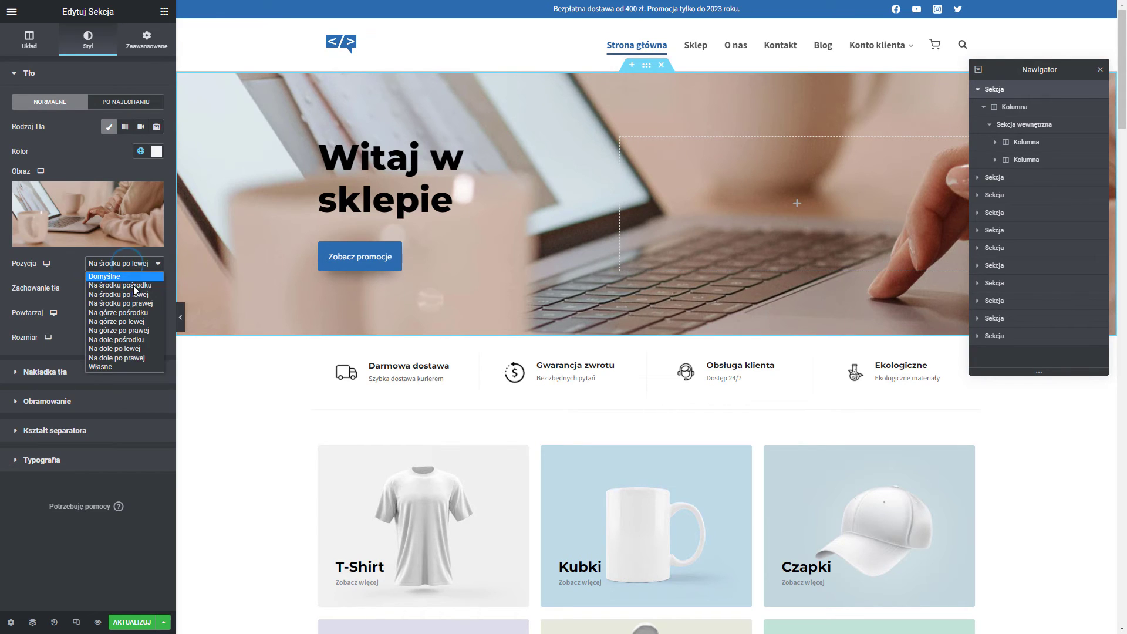
left_click(131, 286)
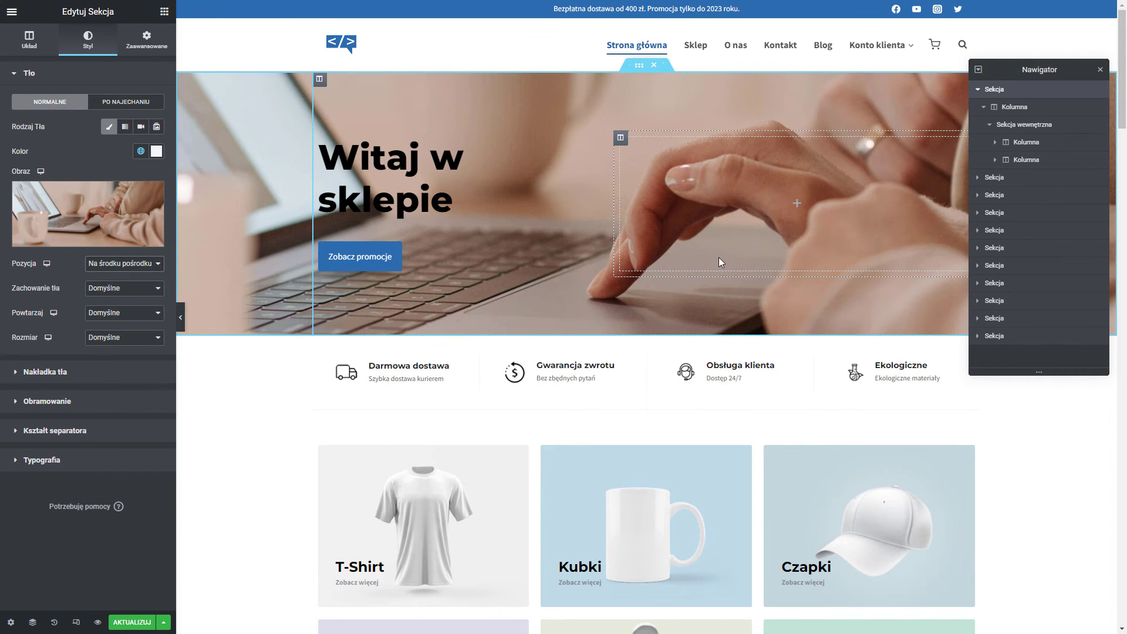
left_click(130, 292)
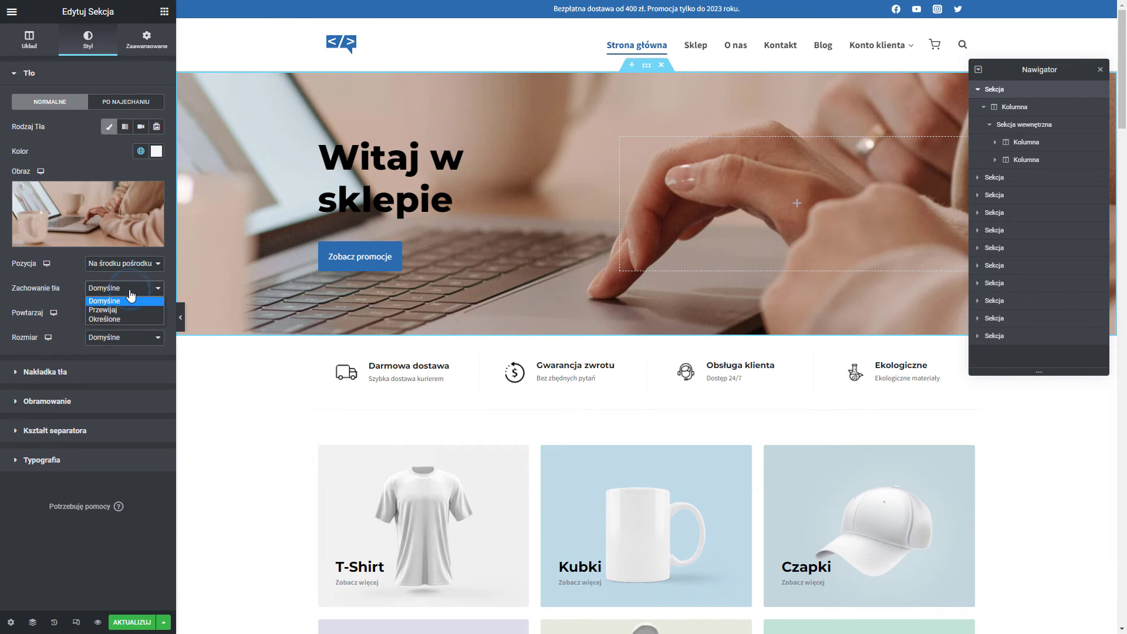
left_click(115, 320)
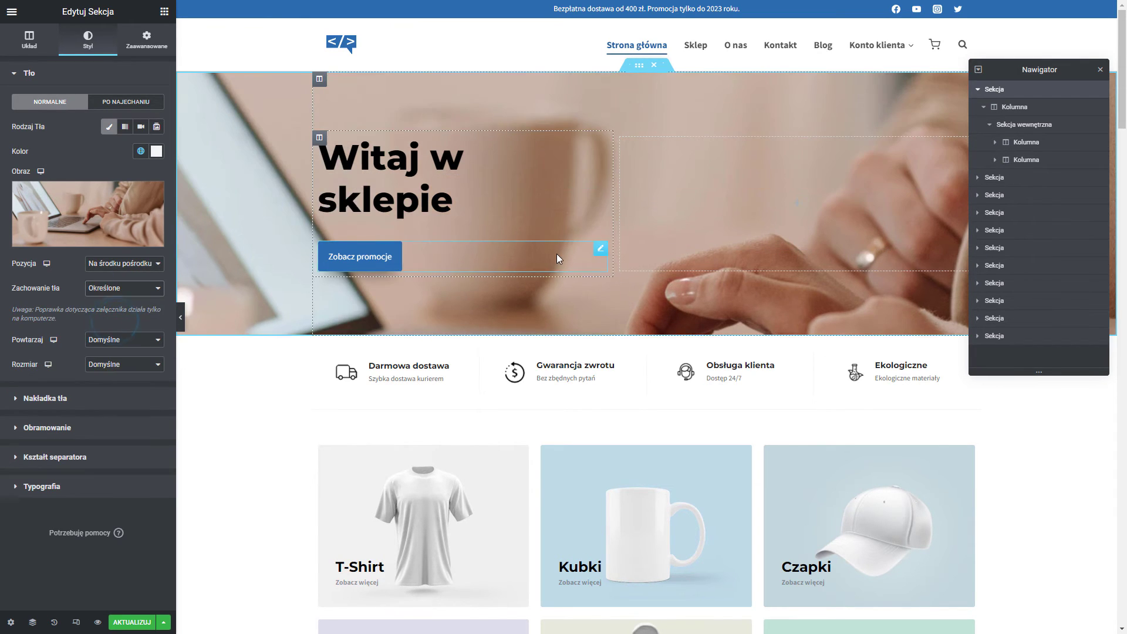
scroll(559, 254, "down", 4)
scroll(558, 254, "up", 3)
scroll(574, 365, "down", 2)
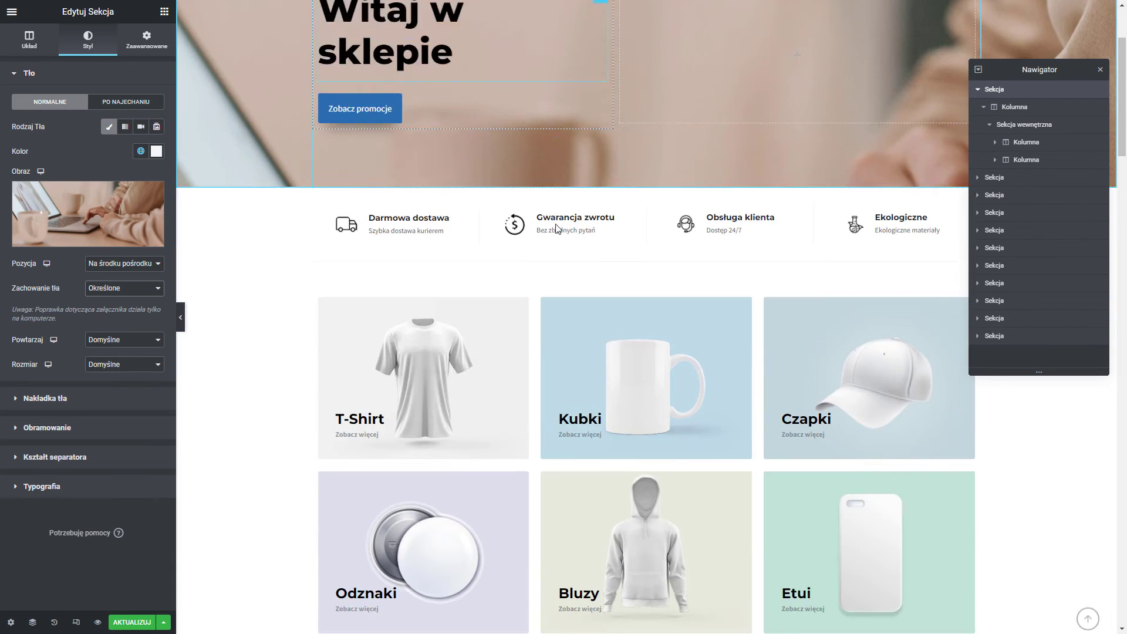
scroll(574, 365, "up", 4)
left_click(110, 289)
left_click(109, 302)
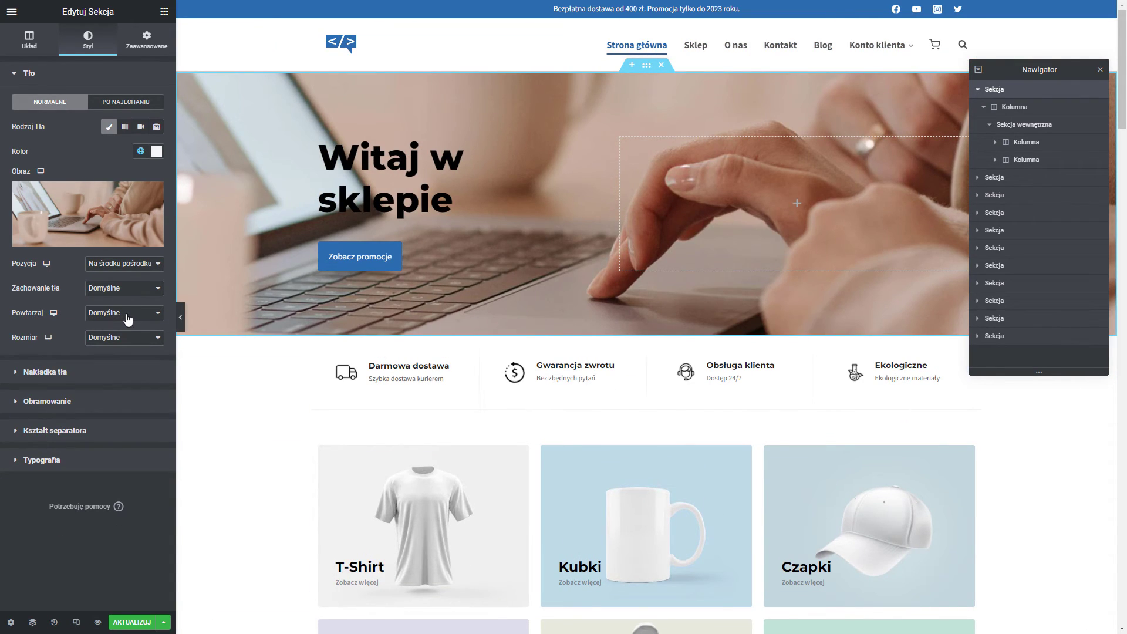
Try the red-haired woman photo as background, no repeat, with automatic, cover and contain sizes.
left_click(112, 239)
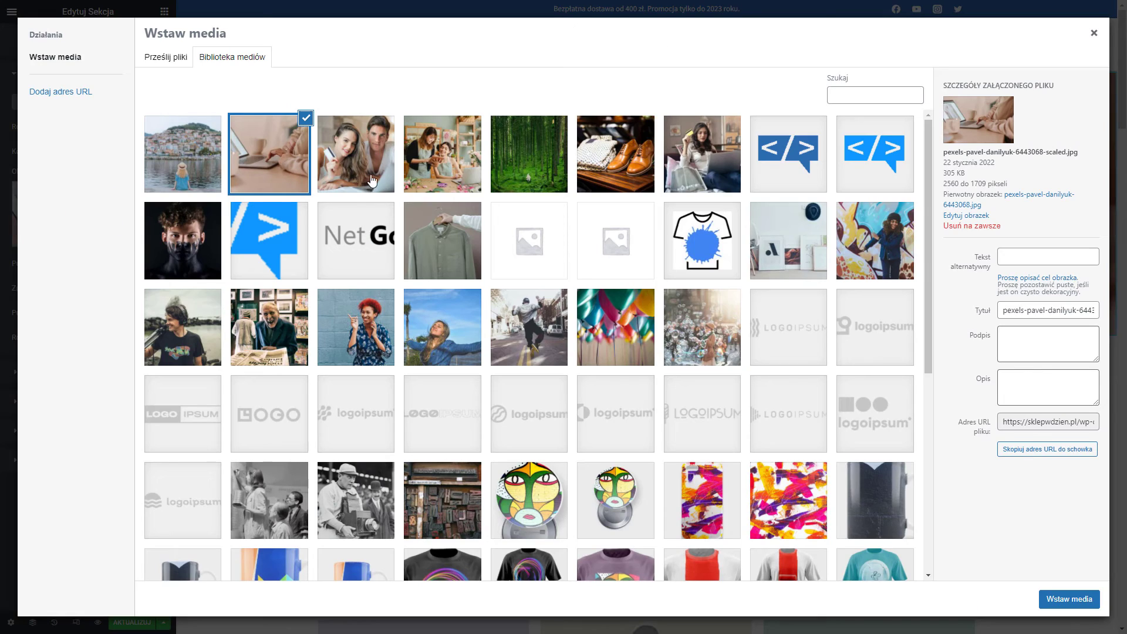
left_click(381, 300)
left_click(1069, 598)
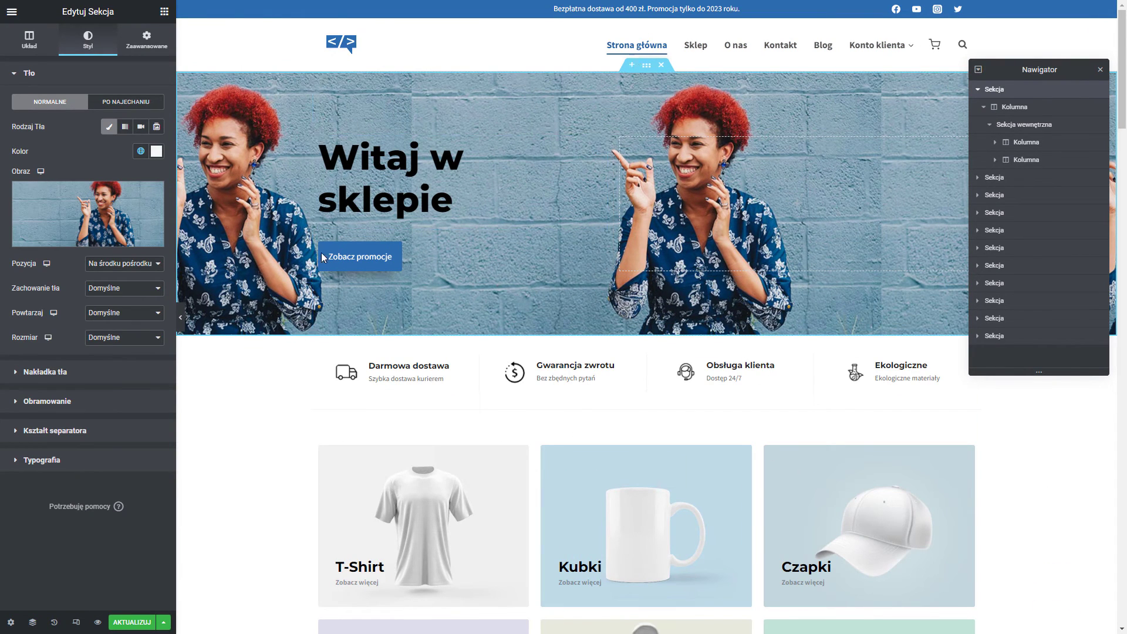
left_click(112, 311)
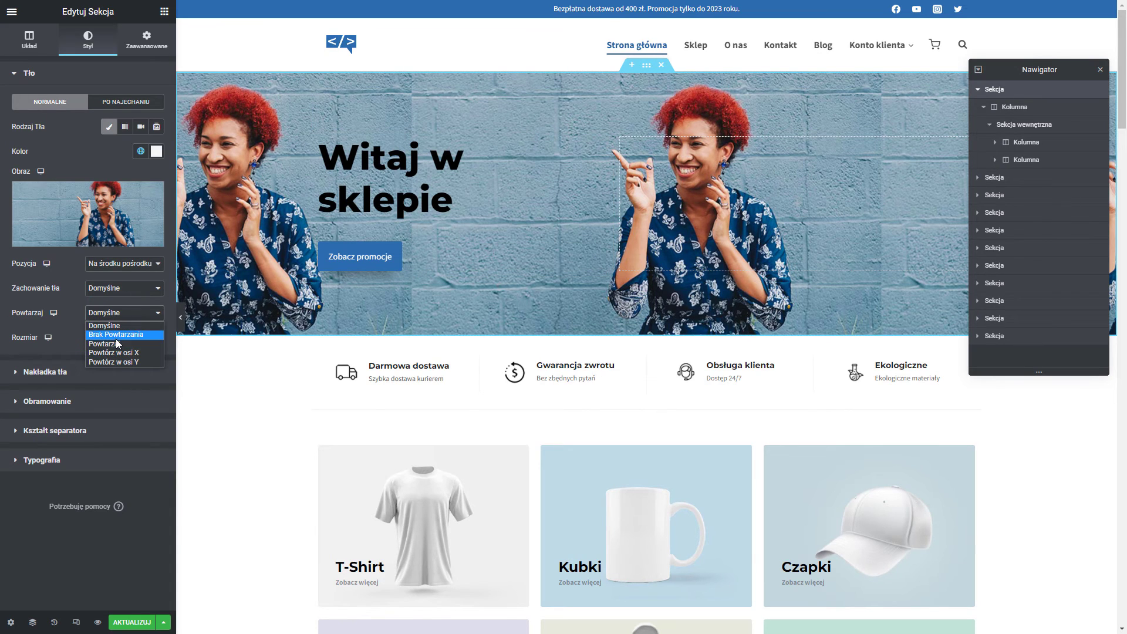
left_click(114, 335)
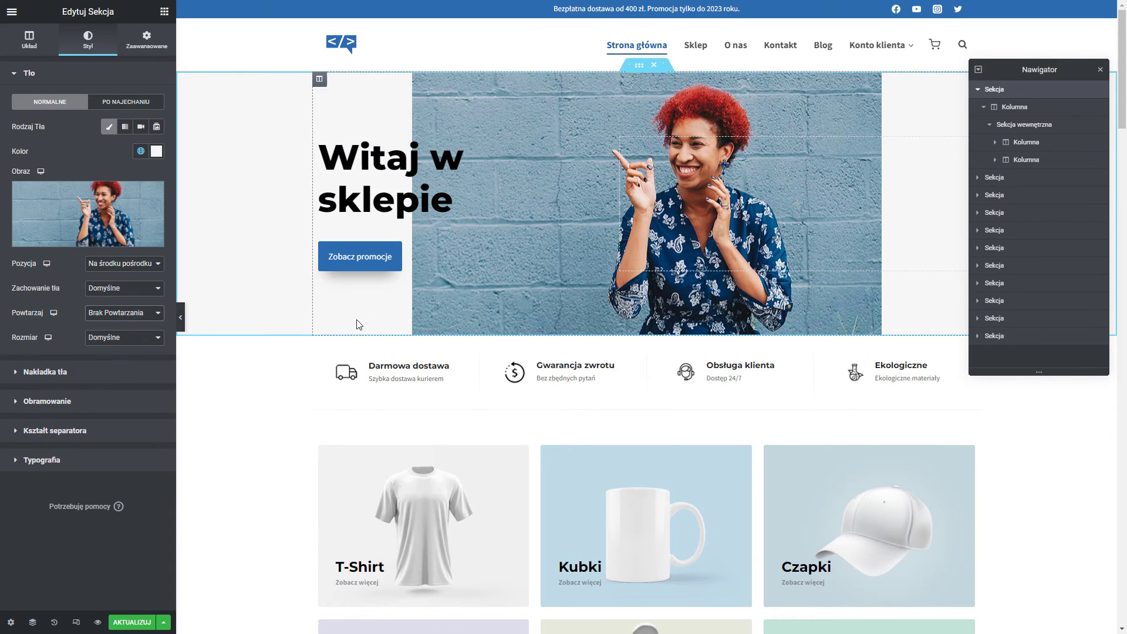
left_click(137, 339)
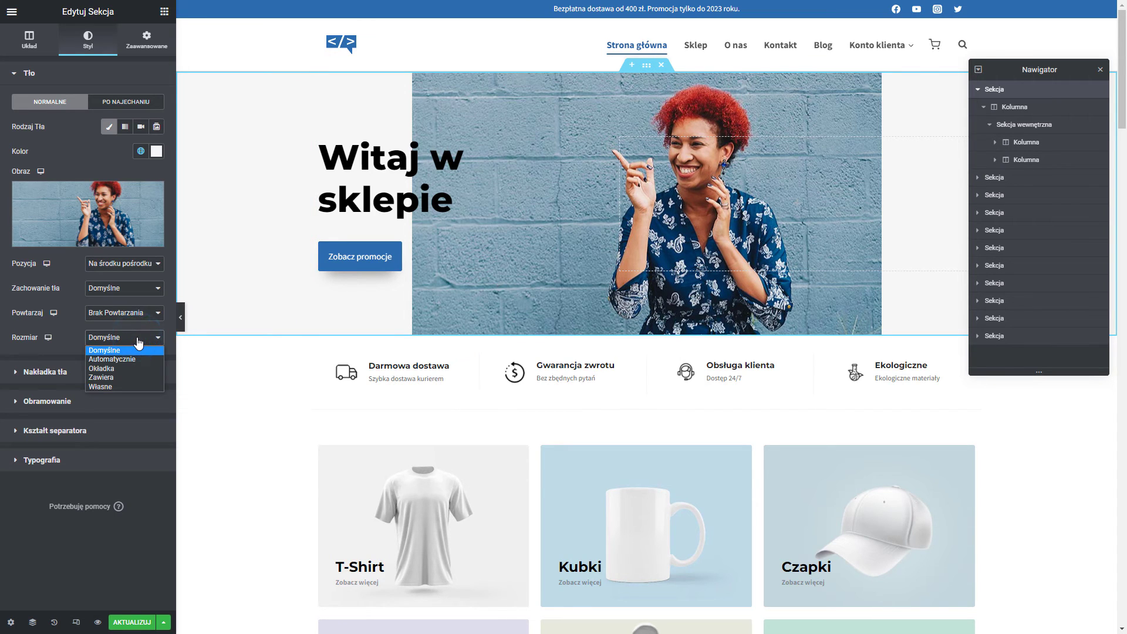
left_click(118, 360)
left_click(106, 337)
left_click(115, 370)
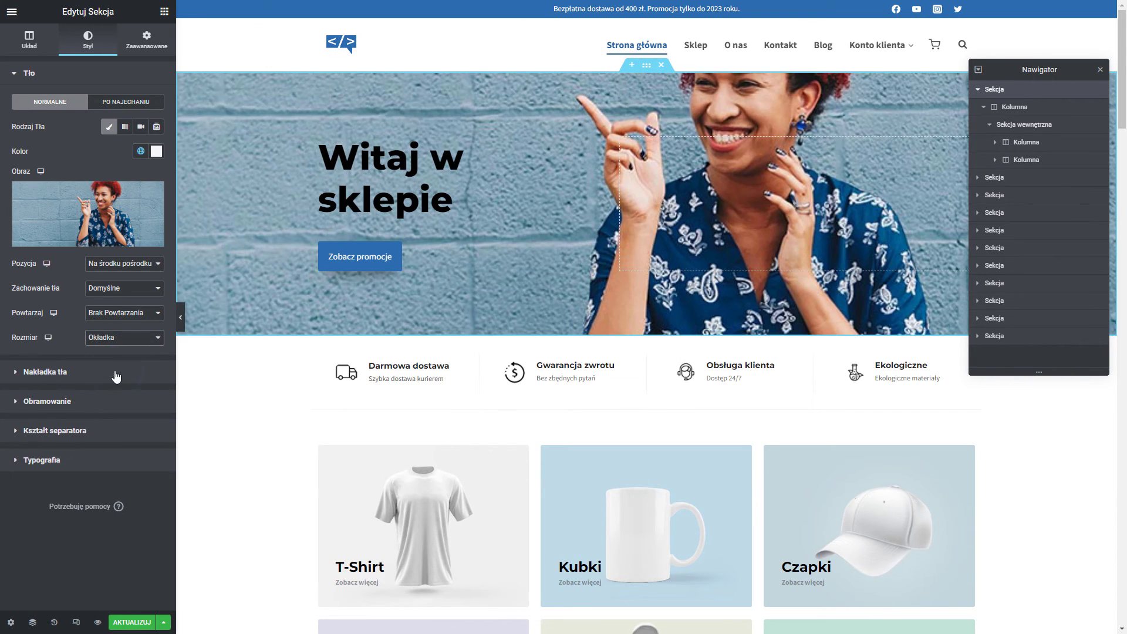
left_click(104, 341)
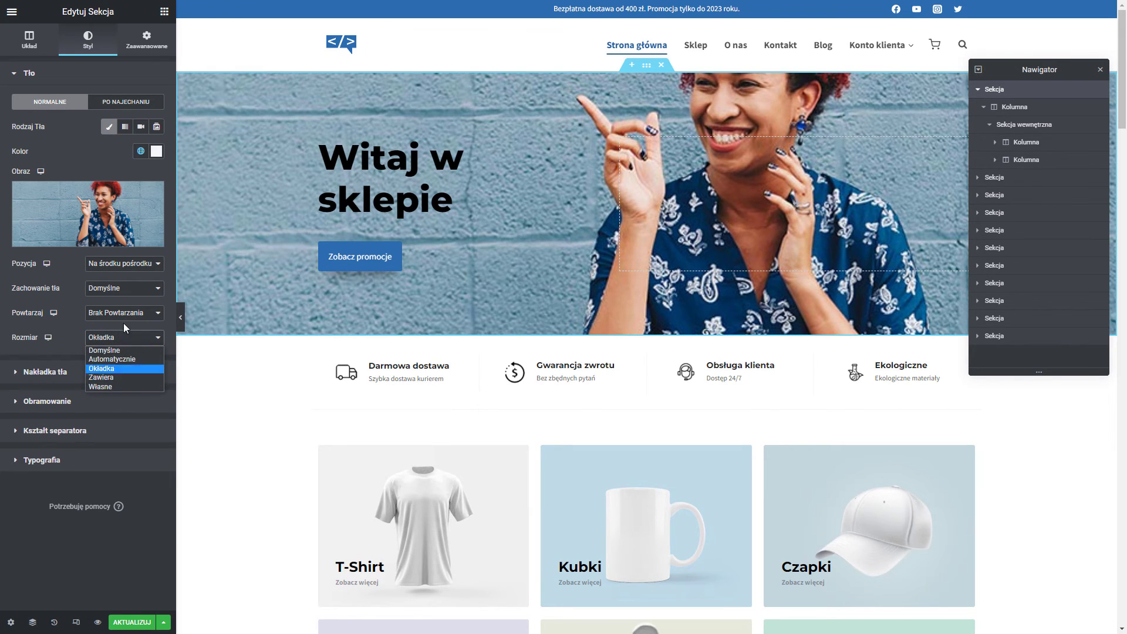
left_click(125, 378)
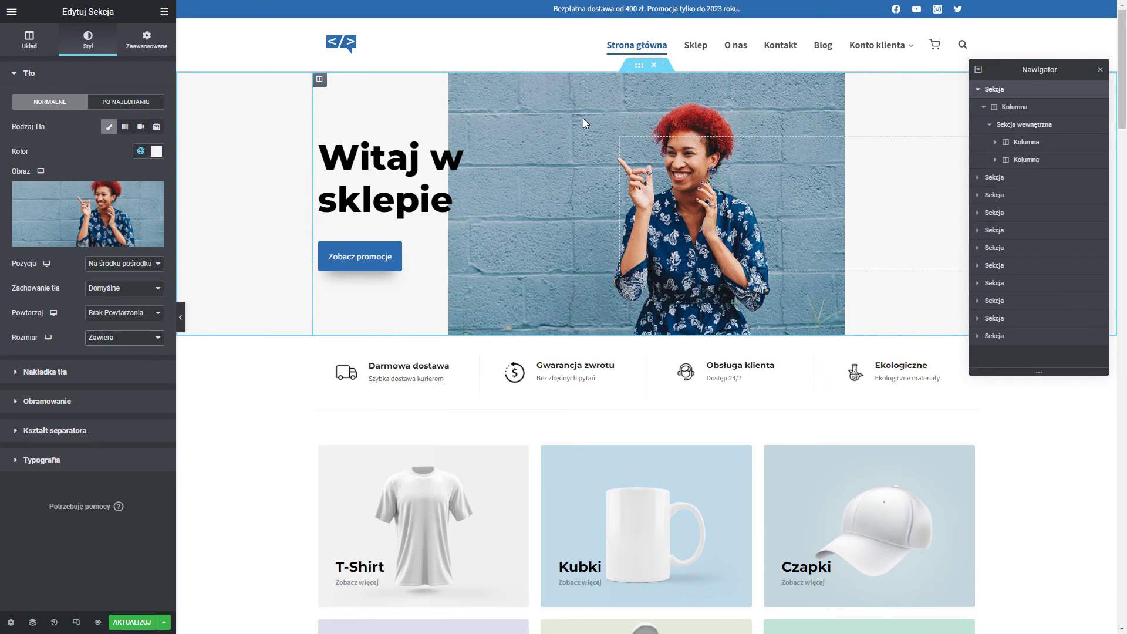
Reinsert the laptop photo as background sized to Okładka, and drag the Navigator down.
left_click(102, 197)
left_click(276, 170)
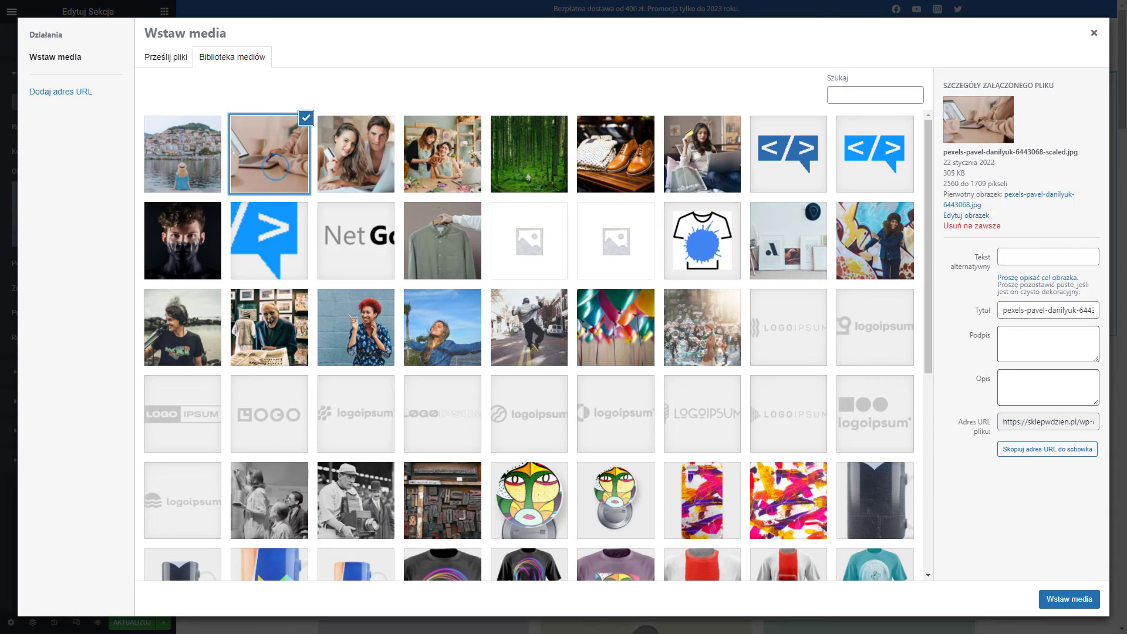
left_click(1072, 602)
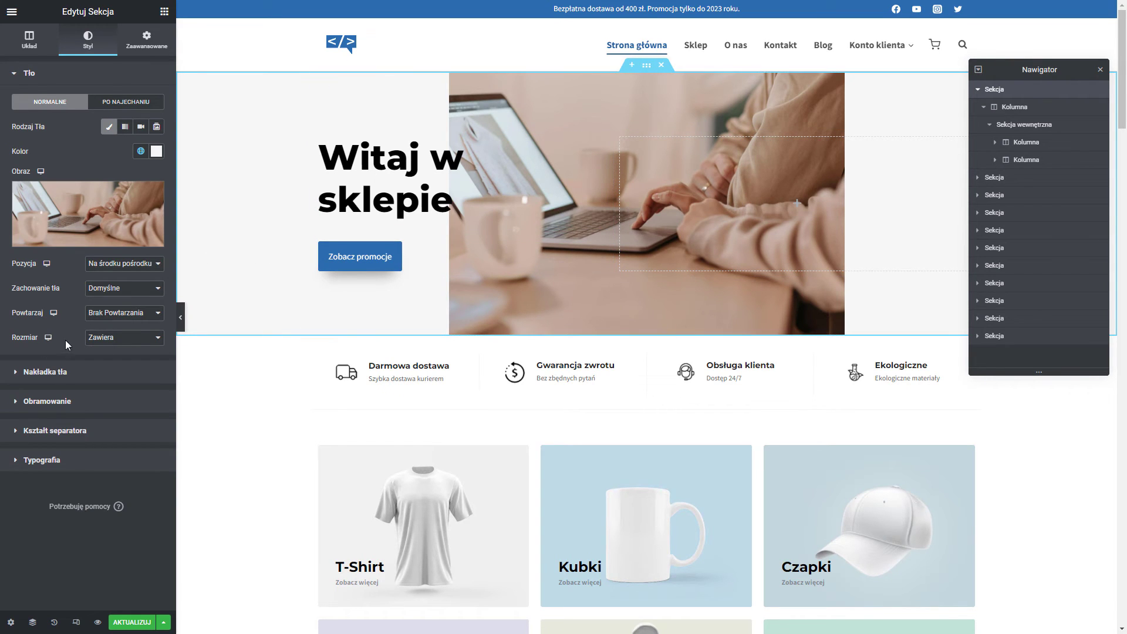
left_click(116, 342)
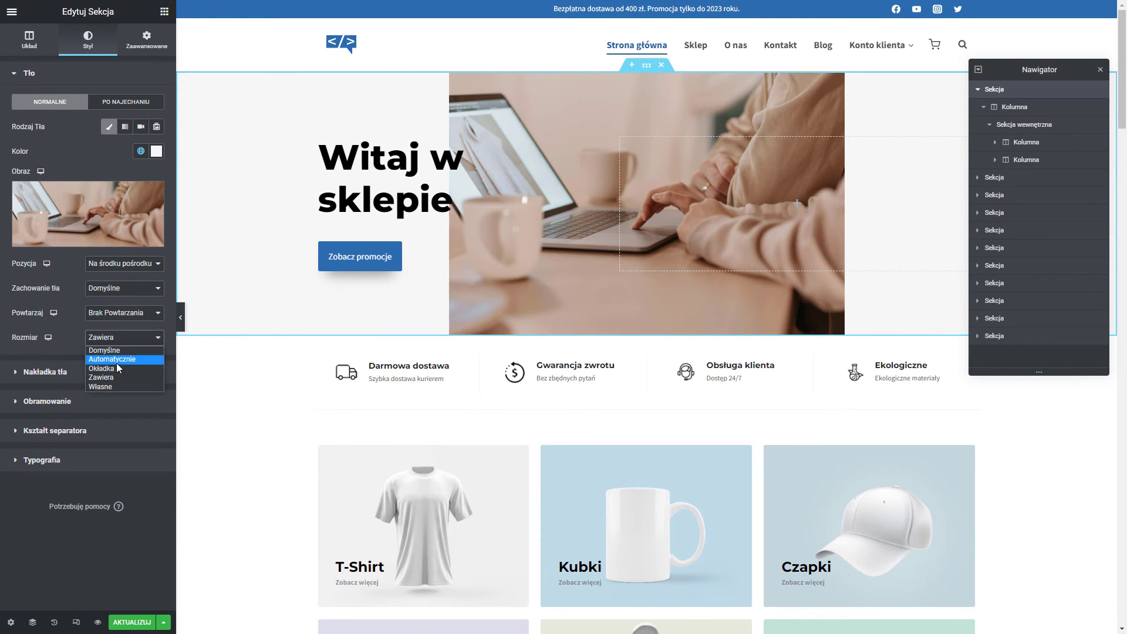
left_click(116, 368)
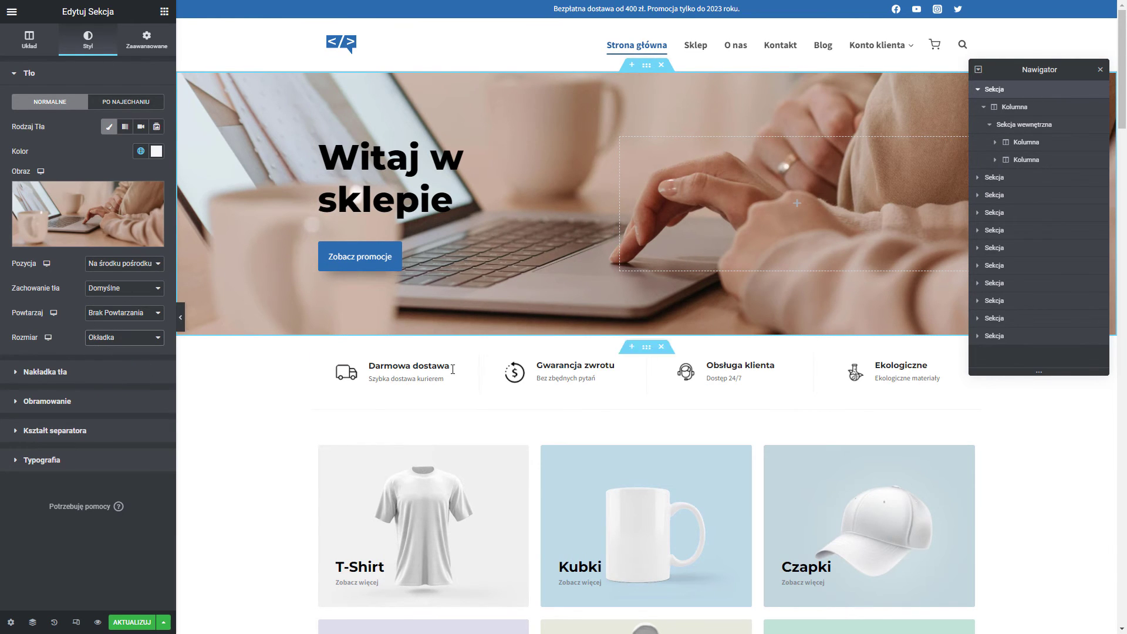
left_click_drag(1021, 76, 1024, 383)
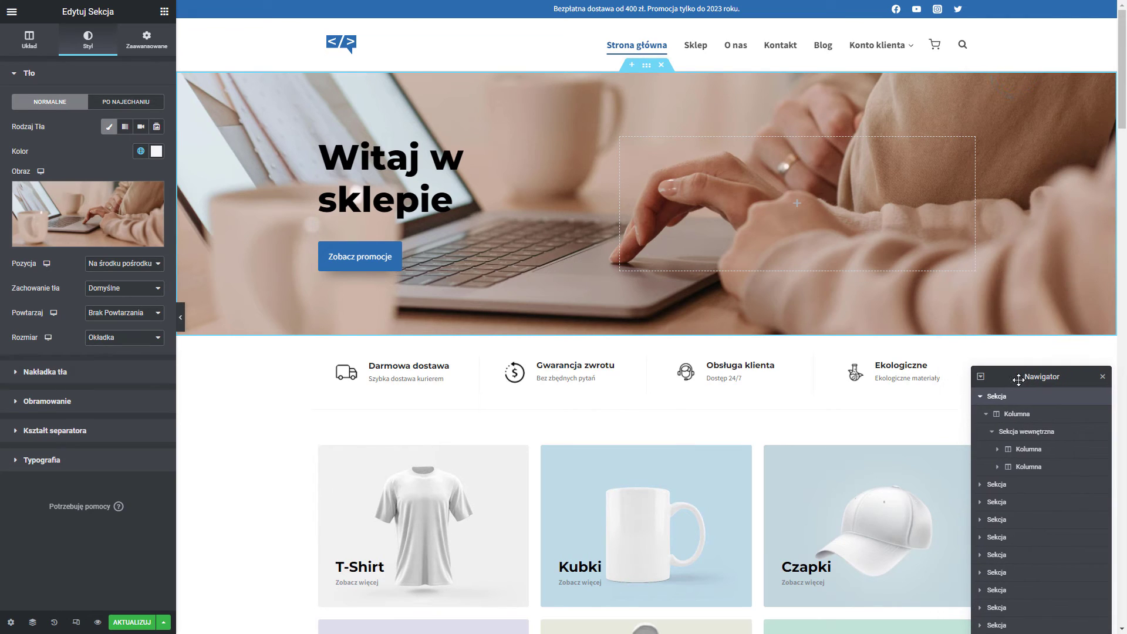
Add a classic black background overlay at 0,37 opacity to the hero.
left_click(65, 383)
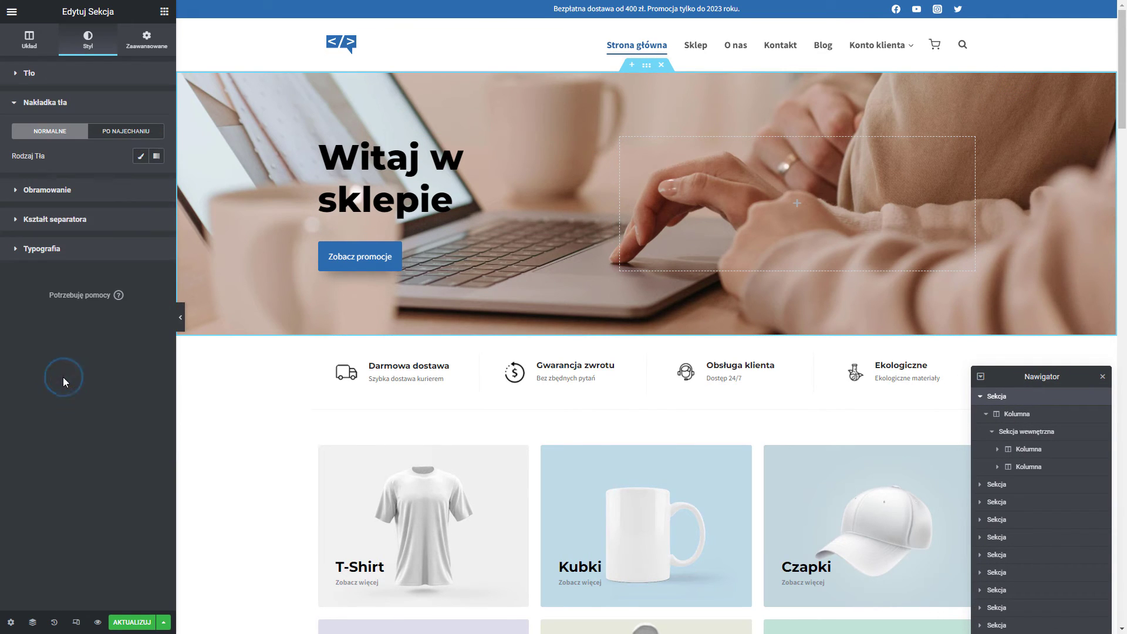
left_click(141, 159)
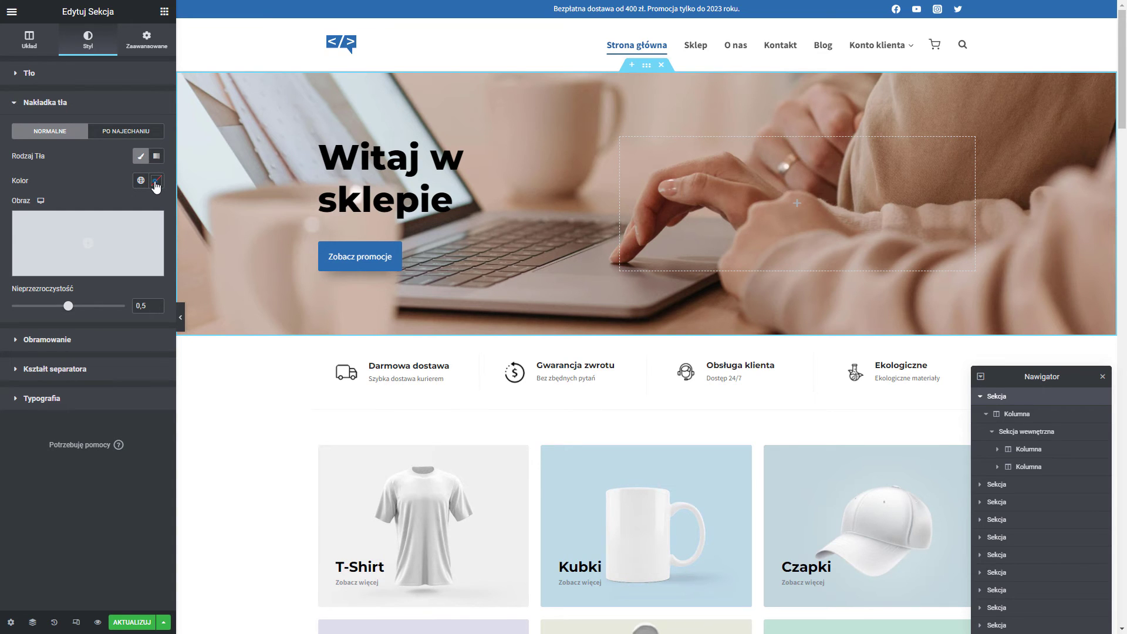
left_click(155, 182)
left_click(155, 182)
left_click_drag(67, 307, 53, 308)
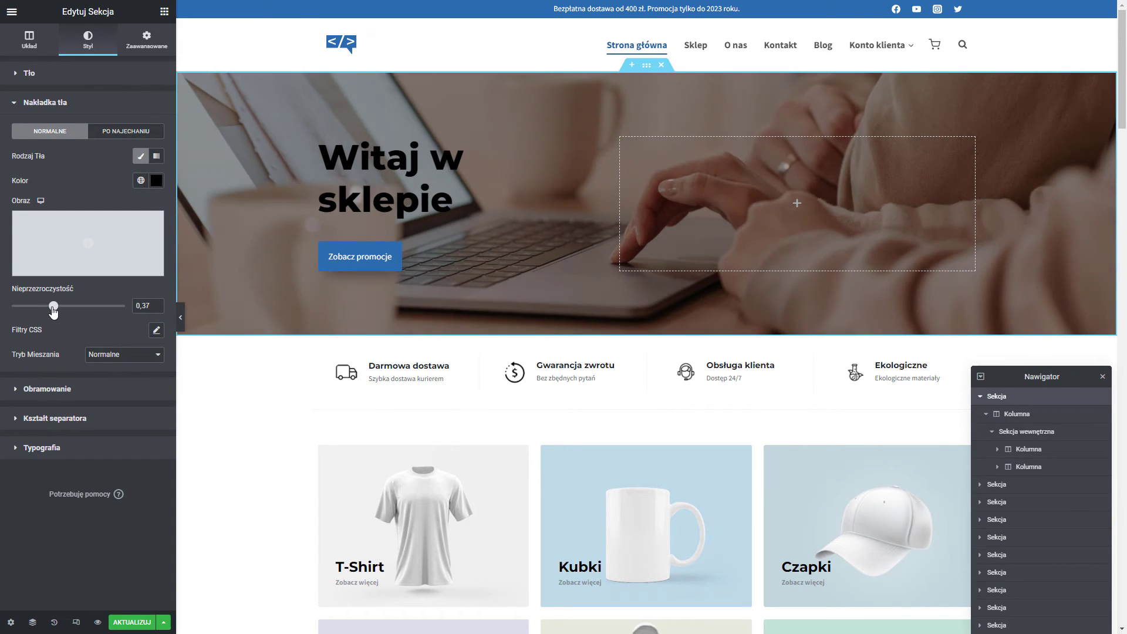
Make the 'Witaj w sklepie' heading text colour white.
left_click(412, 188)
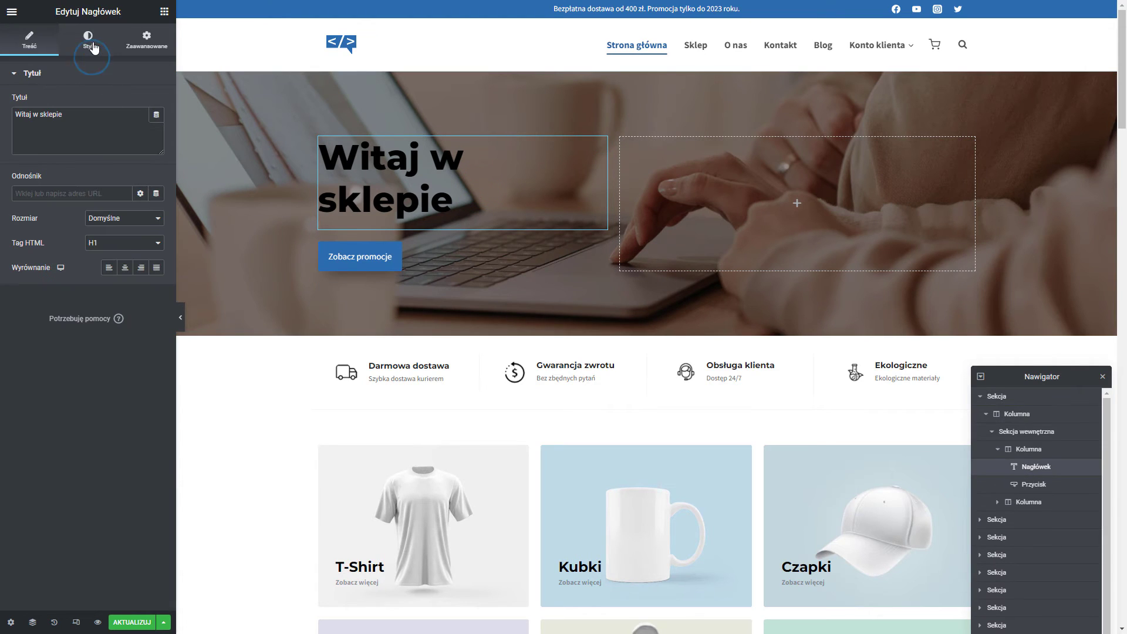
left_click(92, 46)
left_click(159, 101)
left_click_drag(69, 208, 23, 141)
left_click(55, 425)
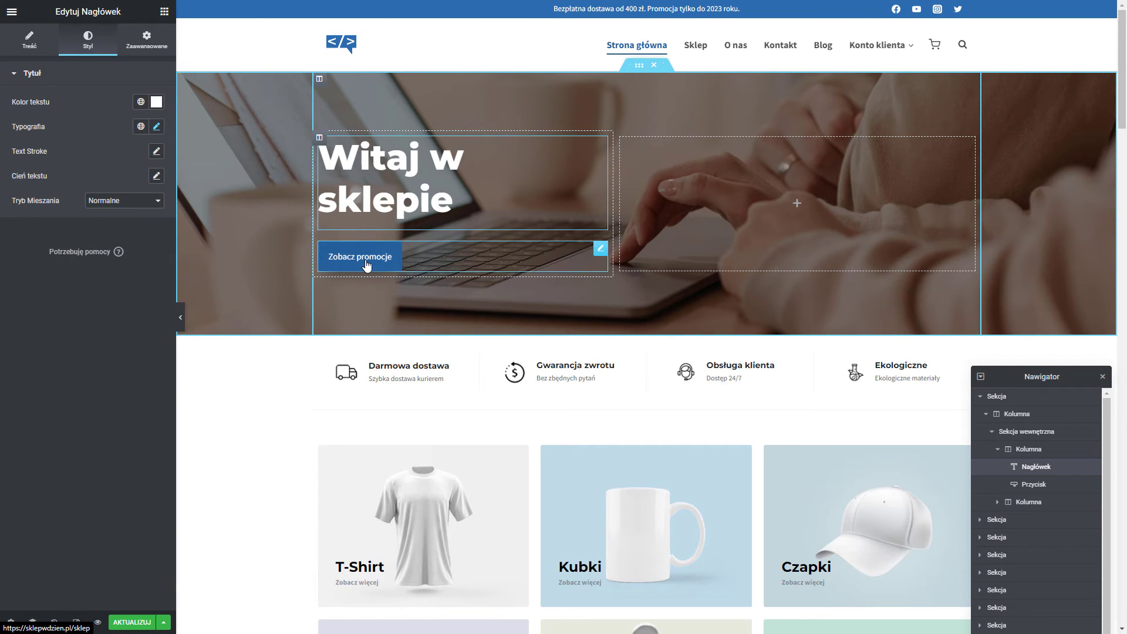
left_click(607, 129)
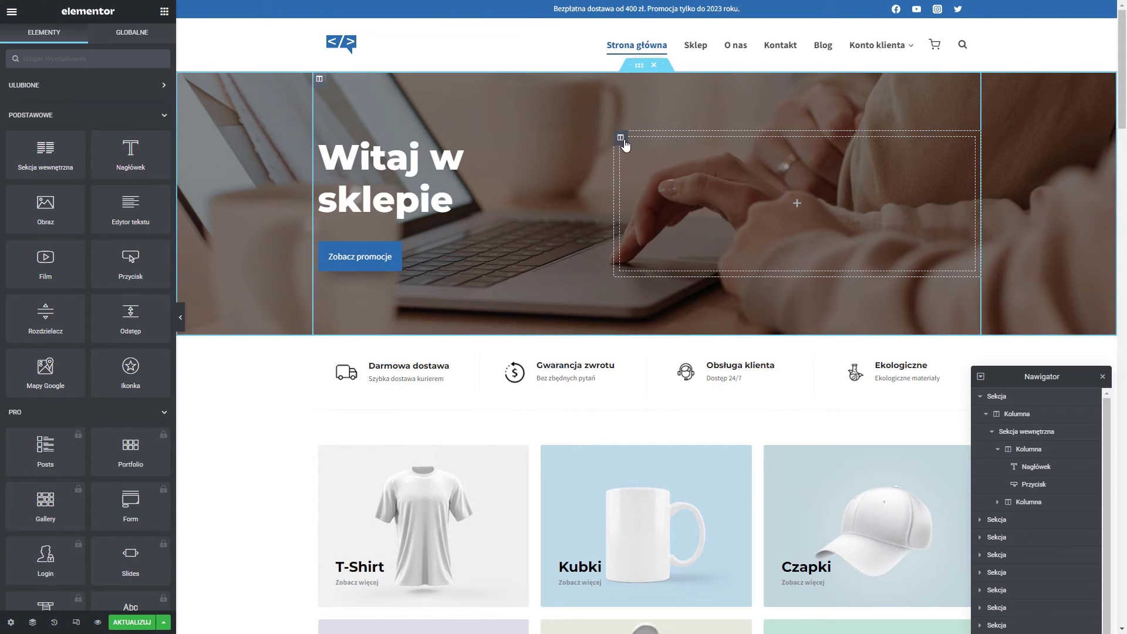
Delete the empty right column and centre the Zobacz promocje button.
right_click(622, 143)
left_click(646, 305)
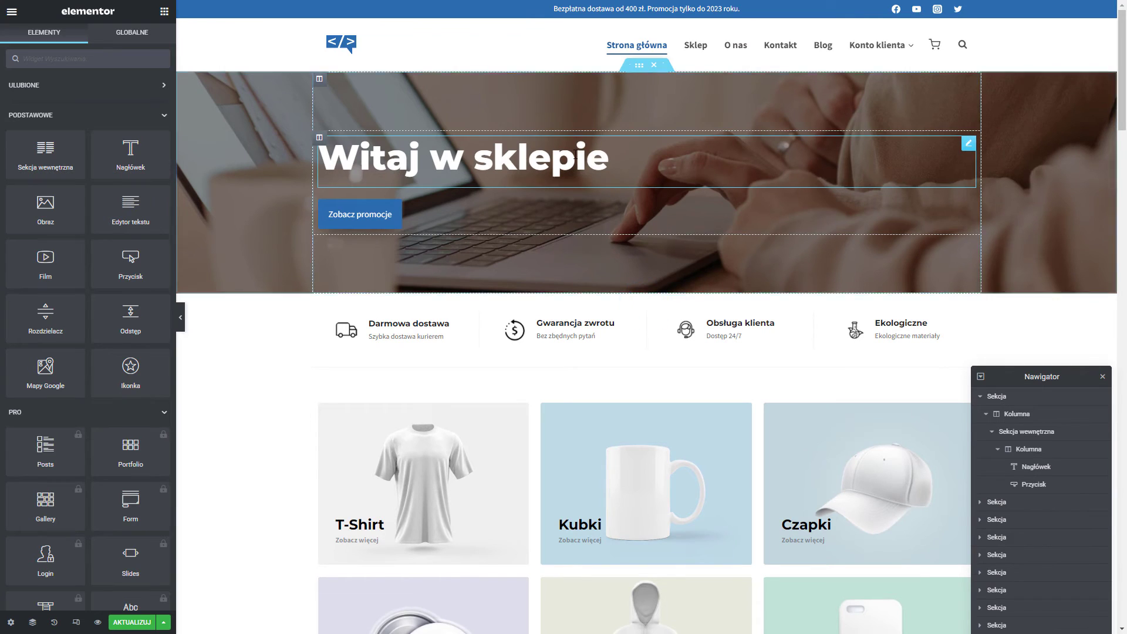
left_click(545, 207)
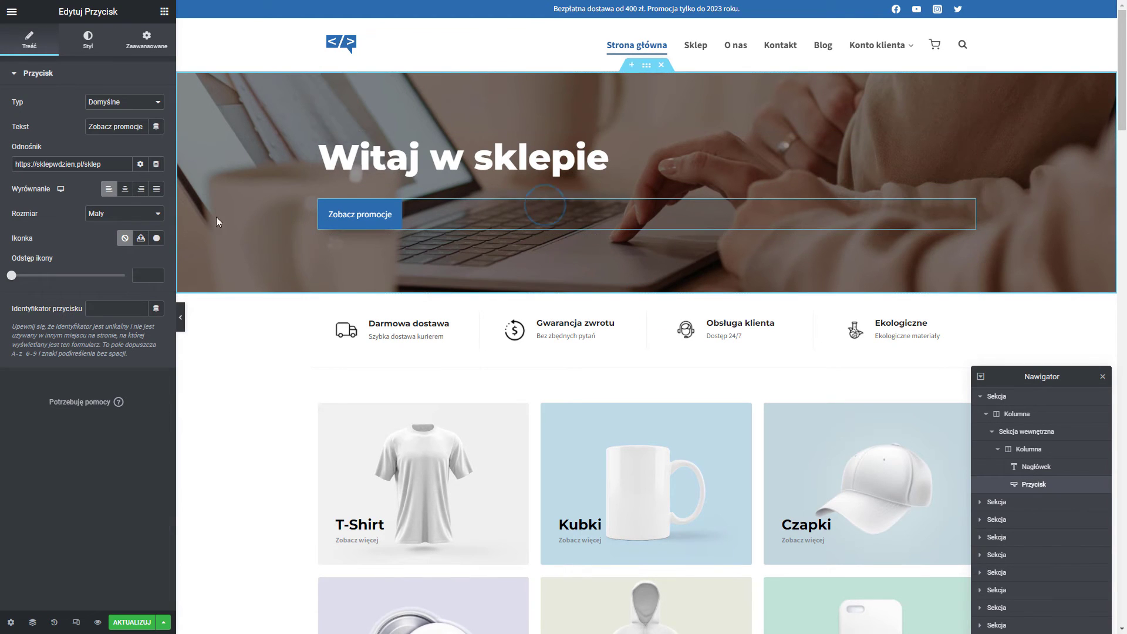
left_click(125, 189)
Centre-align the 'Witaj w sklepie' heading, then select the outer hero column.
left_click(594, 155)
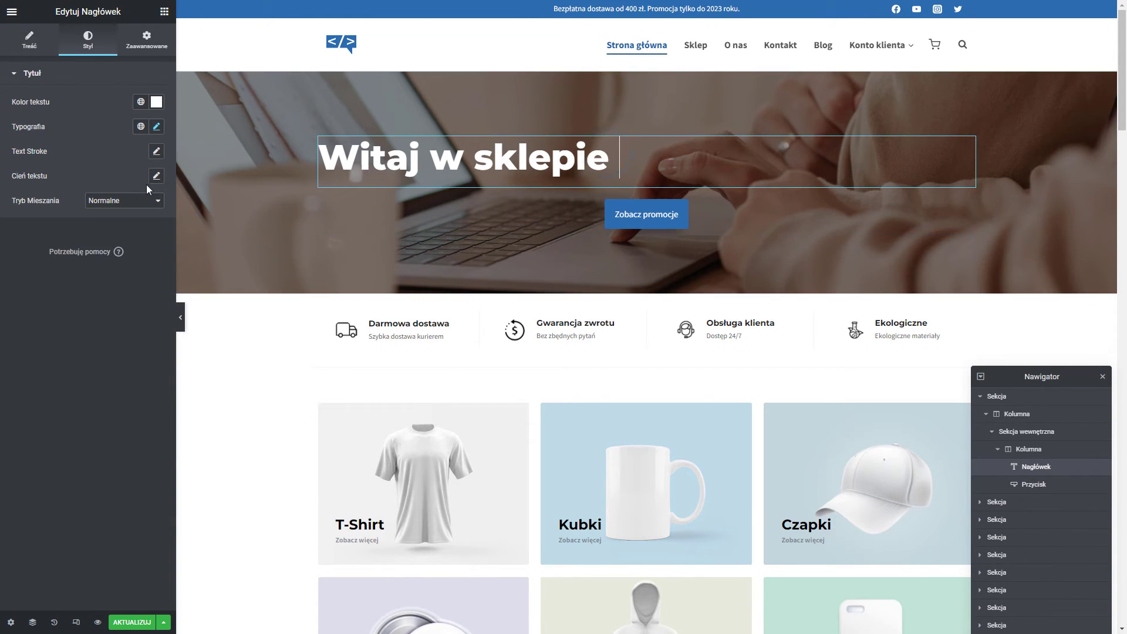
left_click(11, 44)
left_click(124, 267)
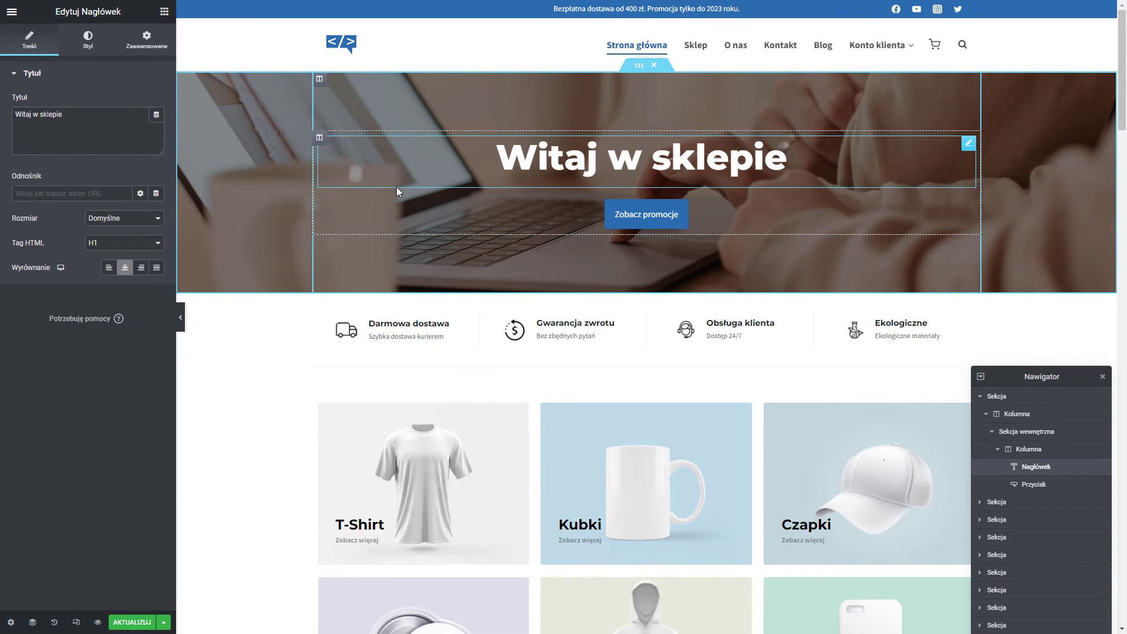
left_click(320, 139)
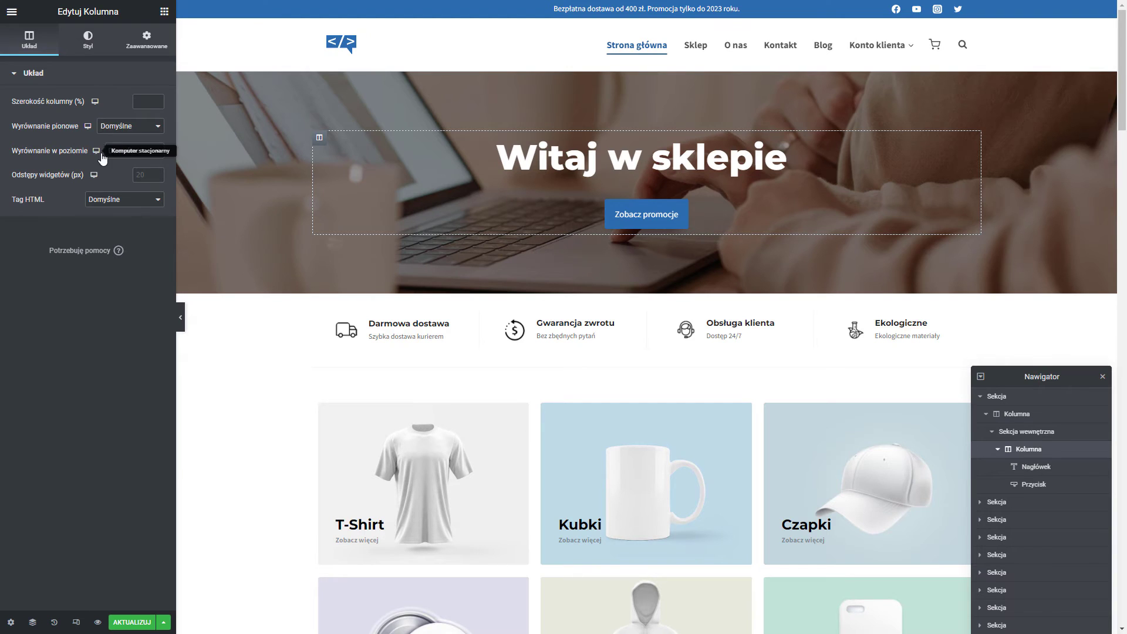
left_click(320, 80)
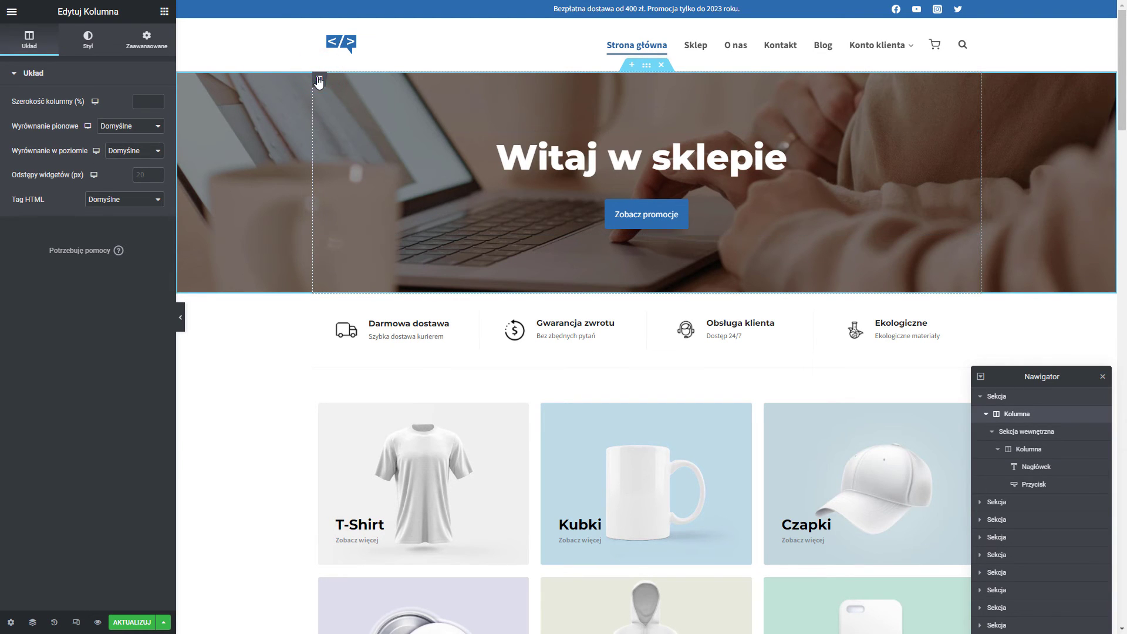
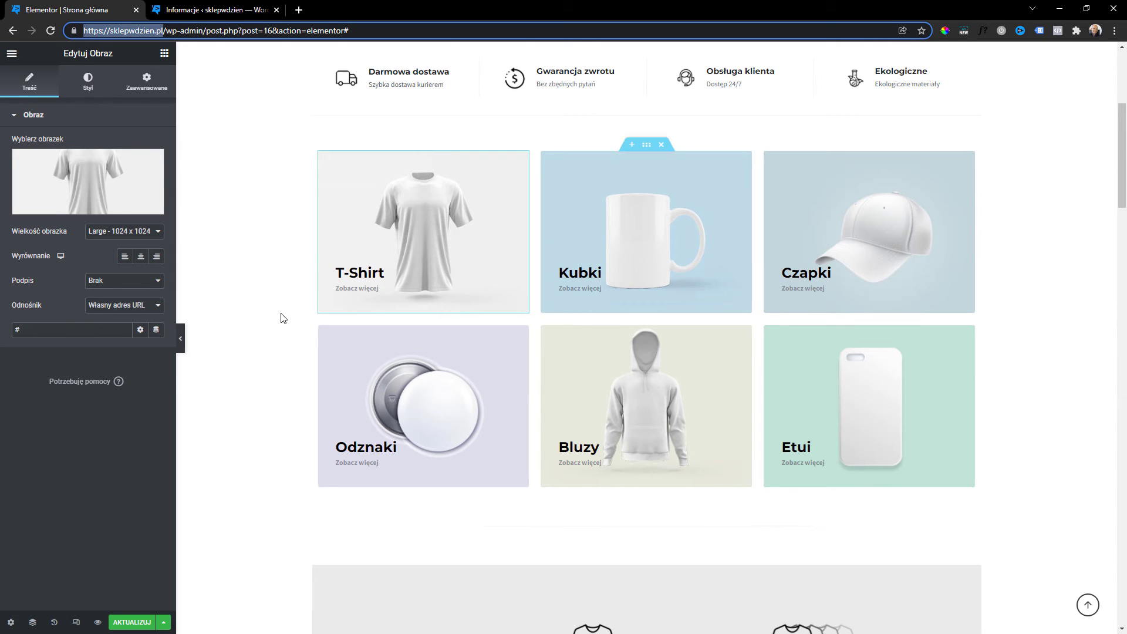
Open the Ebooki product category page from the admin and copy its web address.
left_click(233, 12)
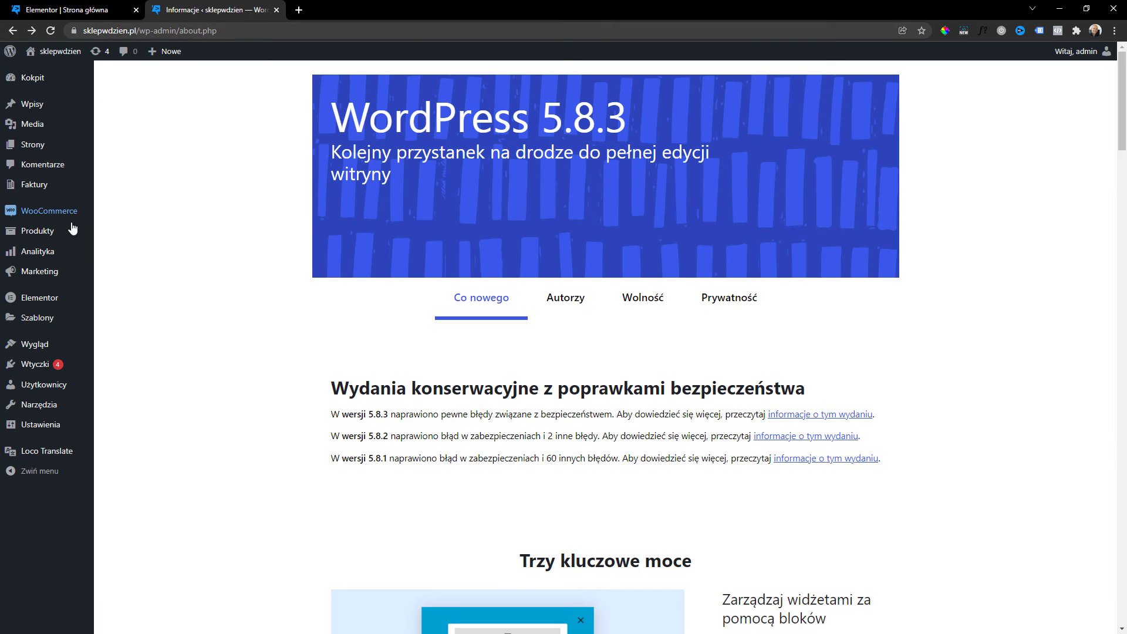
mouse_move(71, 231)
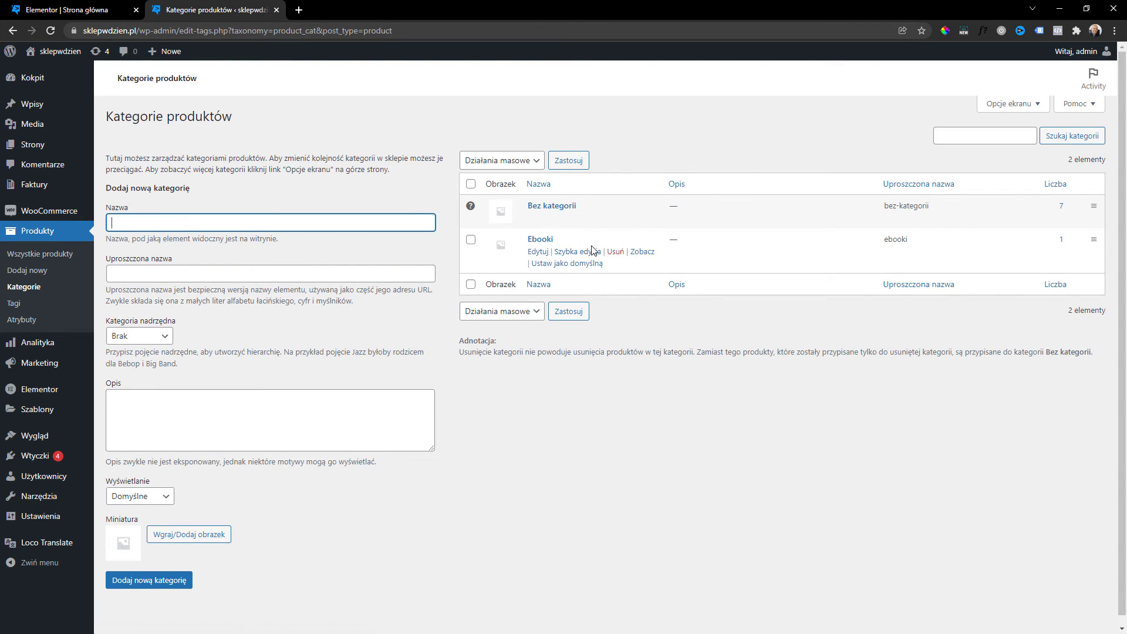
left_click(646, 254)
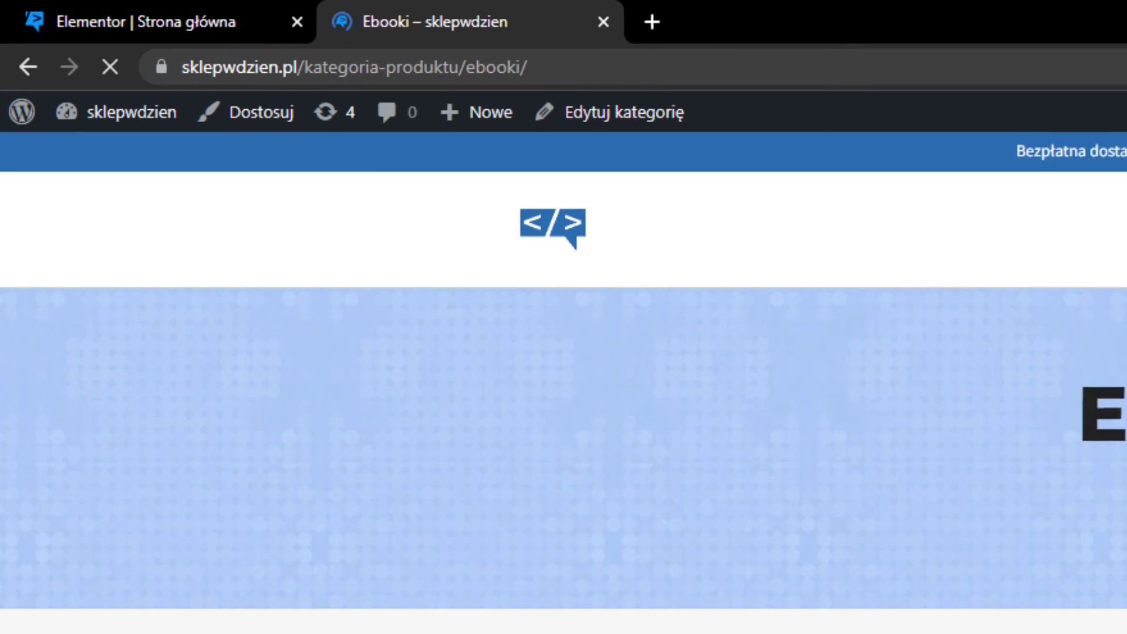
left_click_drag(613, 75, 194, 82)
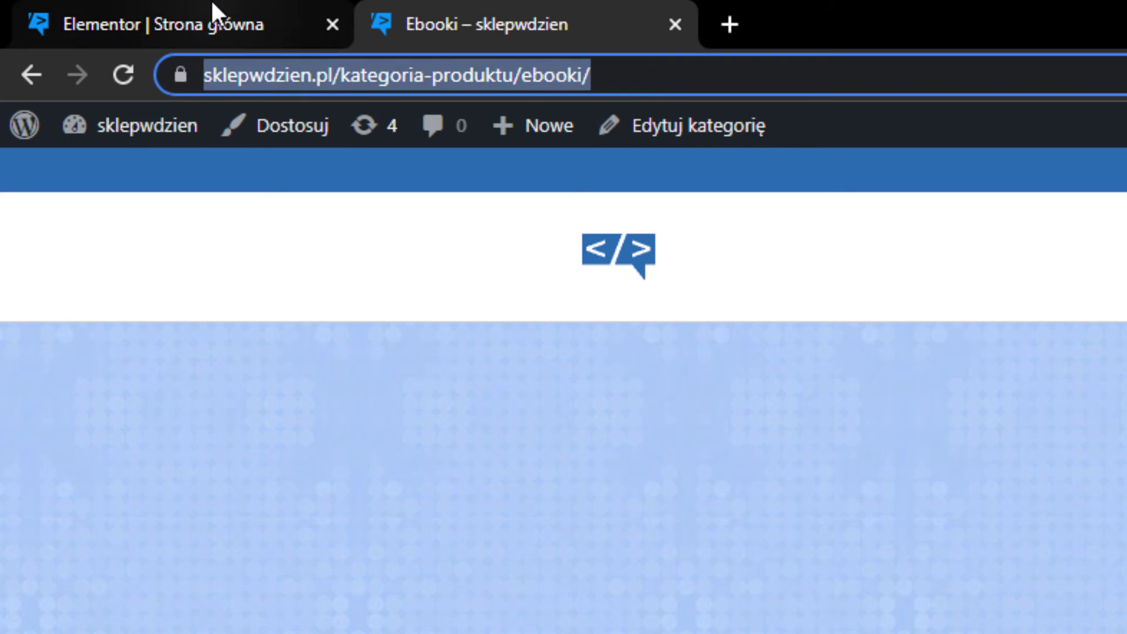
left_click(211, 12)
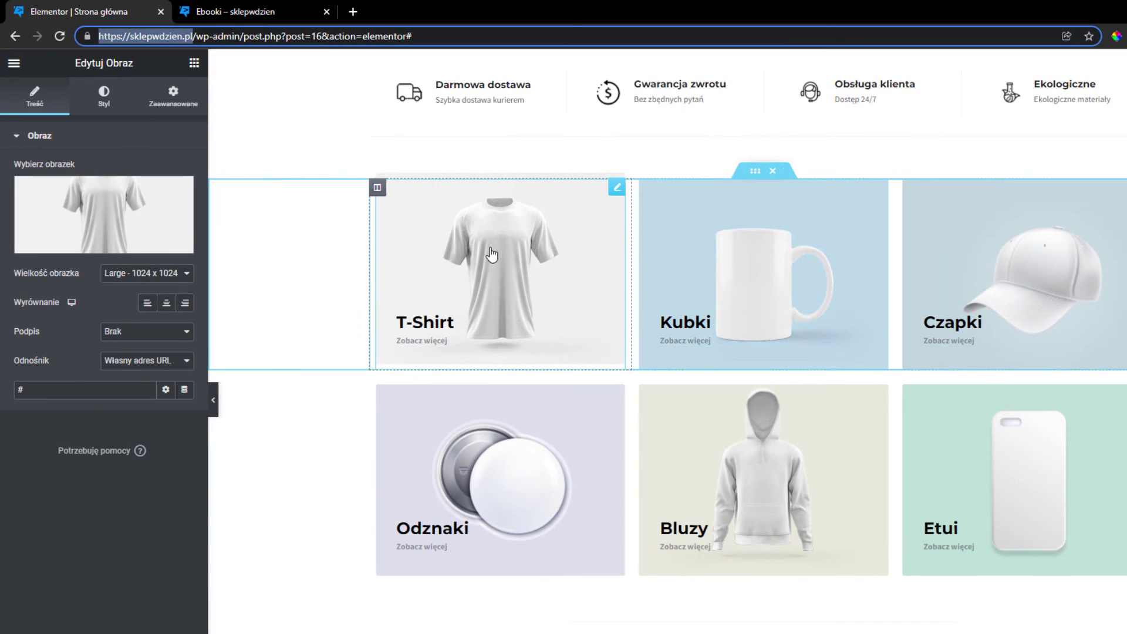
Paste the Ebooki category address as the link of the T-Shirt, Kubki and Czapki images.
left_click(661, 340)
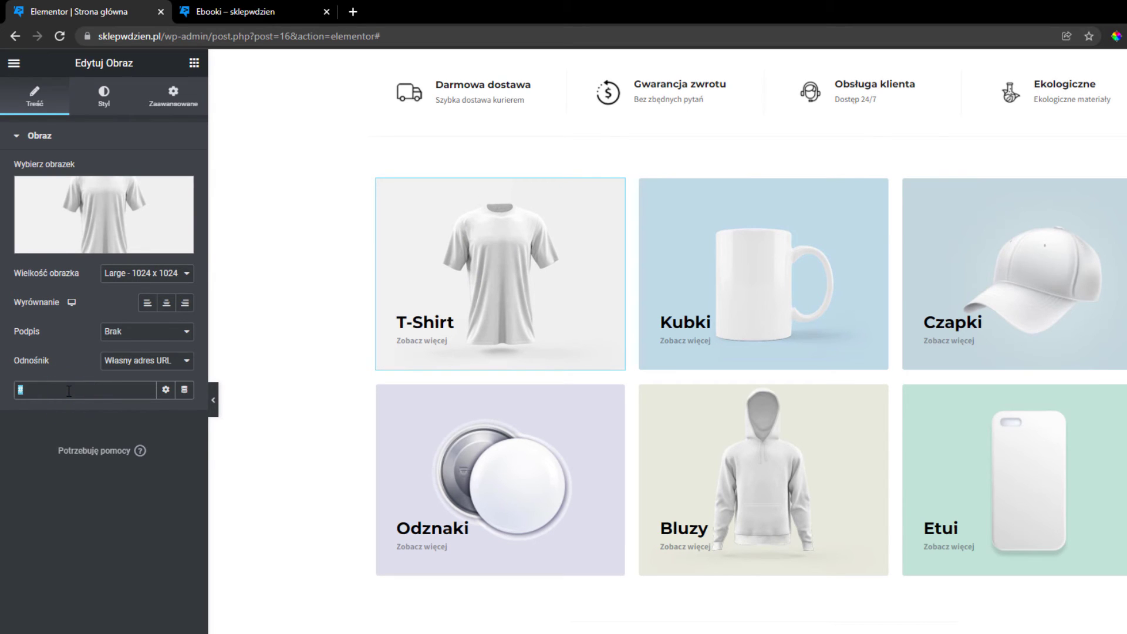
key("ctrl+v")
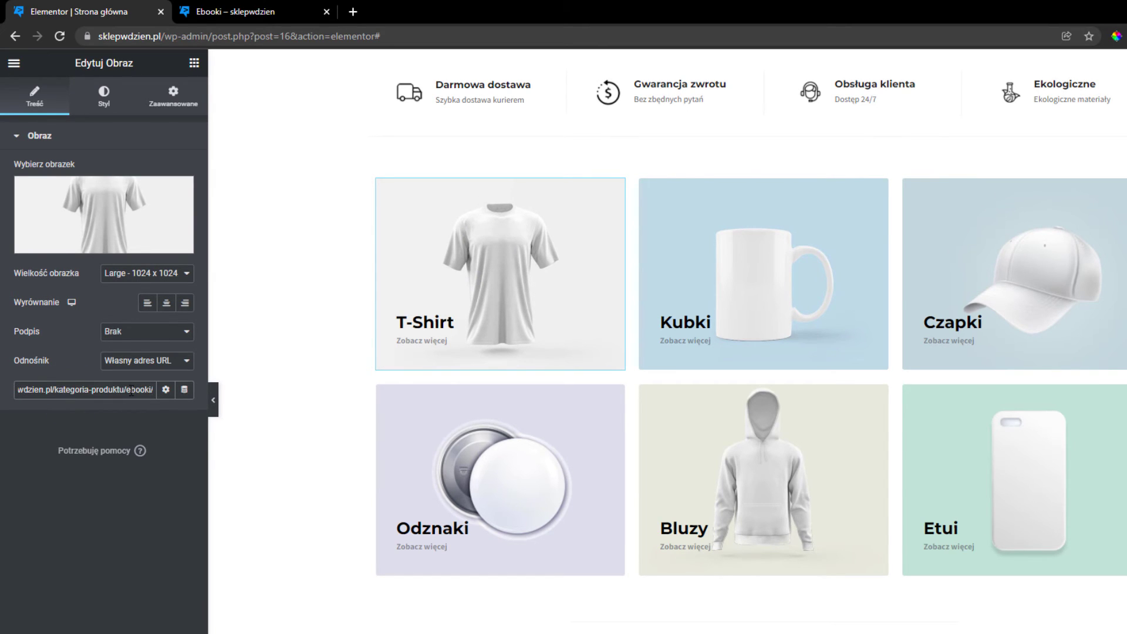
key("ctrl+a")
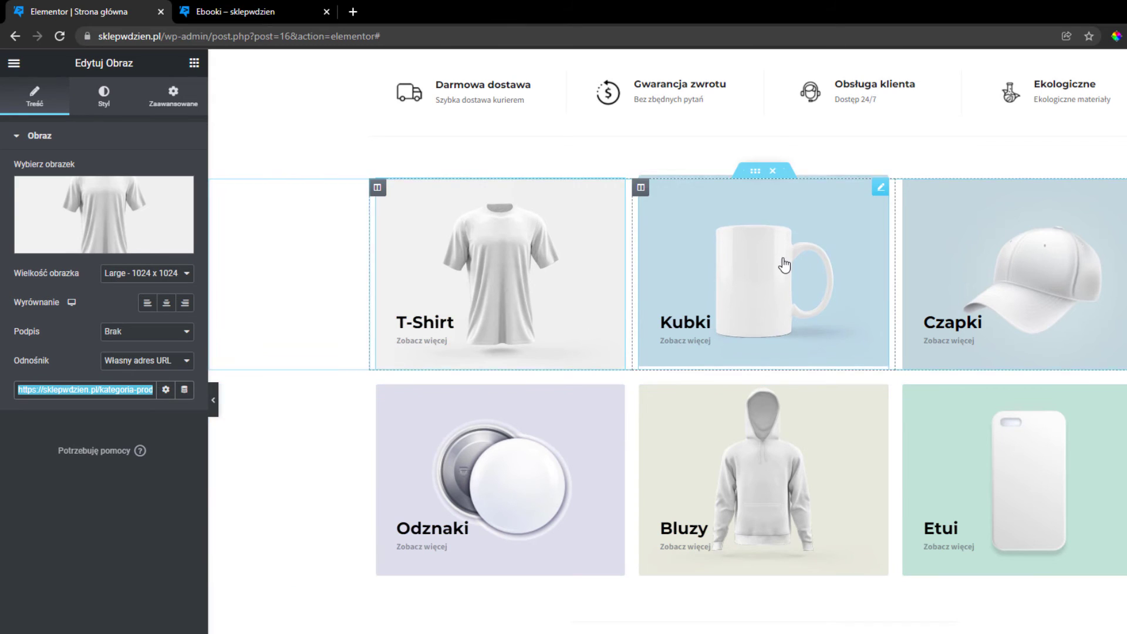
left_click(782, 259)
left_click(109, 388)
key("ctrl+v")
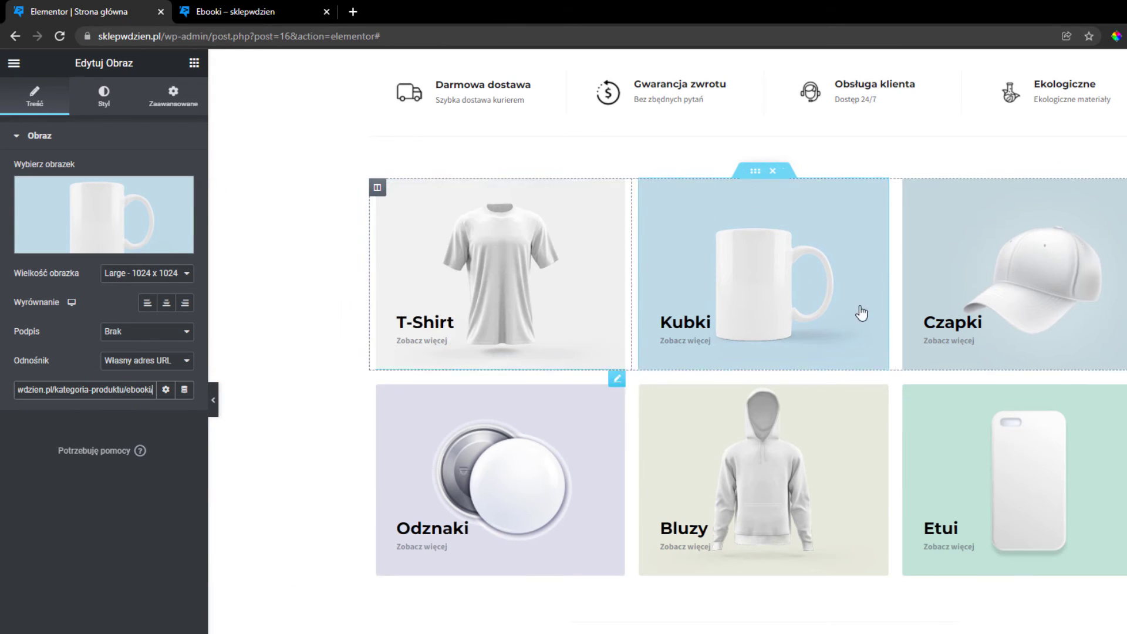
left_click(1075, 303)
left_click(76, 387)
key("ctrl+v")
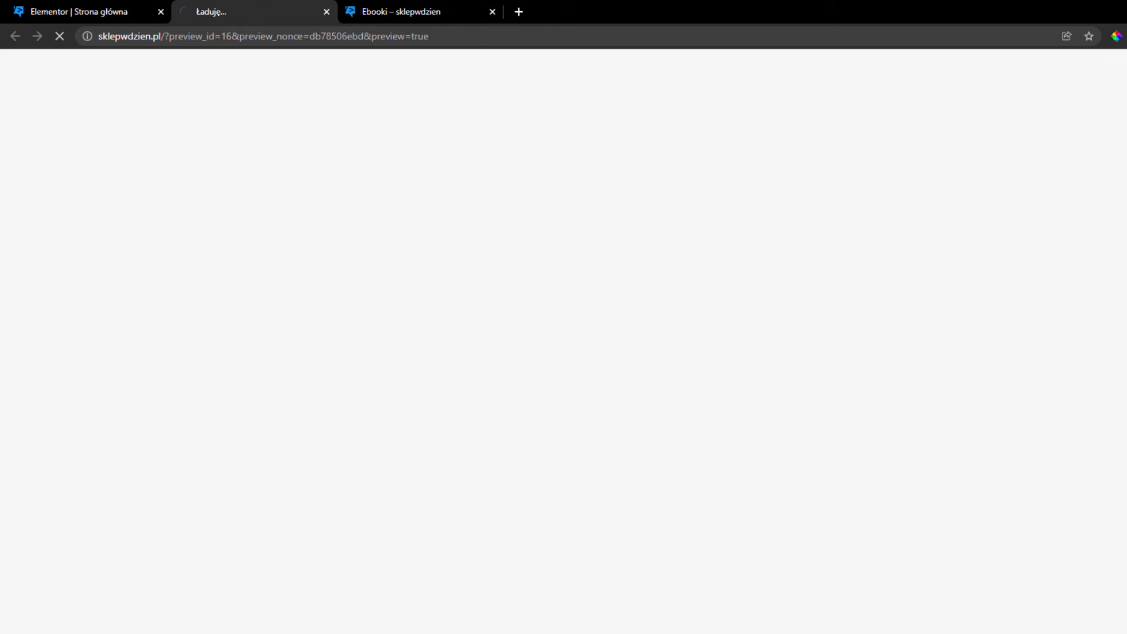
scroll(545, 446, "down", 5)
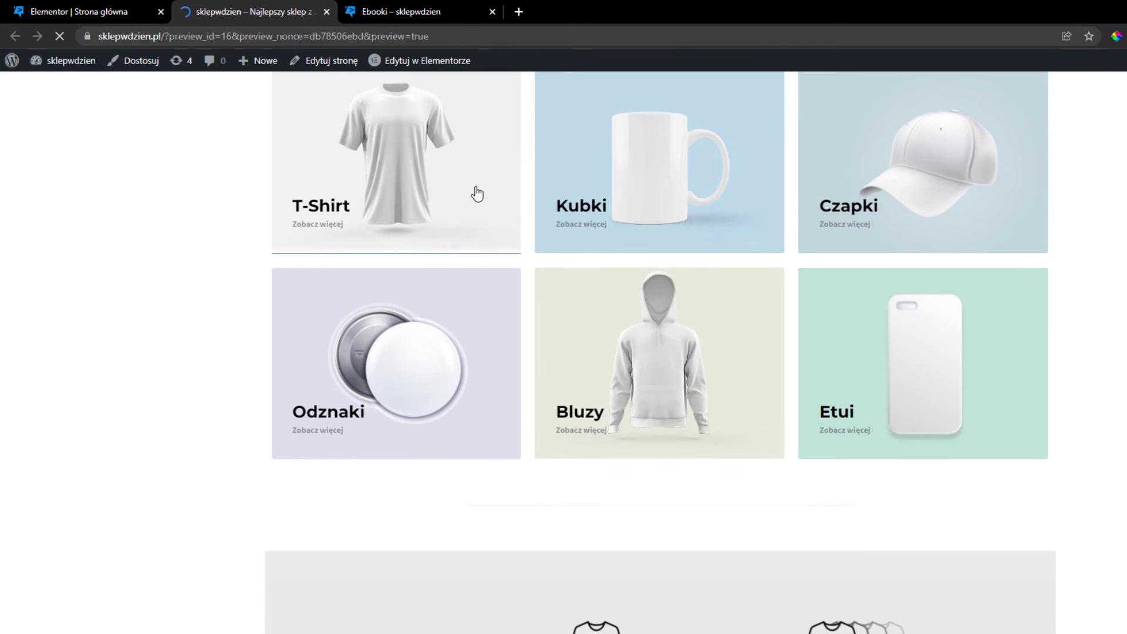
scroll(423, 219, "up", 1)
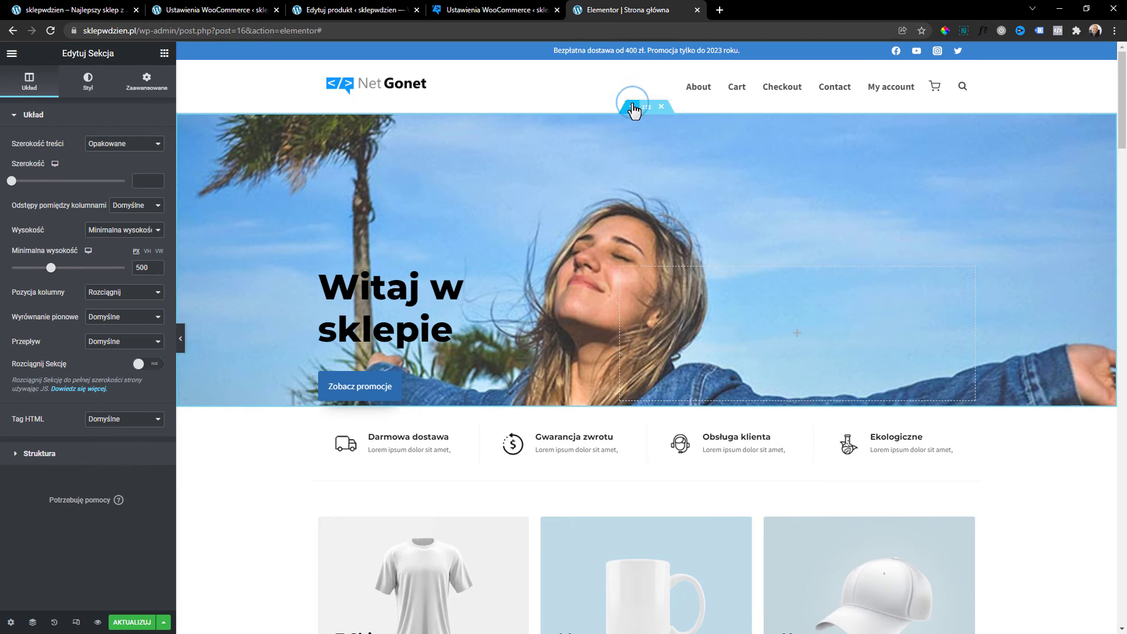
Add a new section above the banner and browse the library's Hero block templates.
left_click(633, 107)
left_click(660, 169)
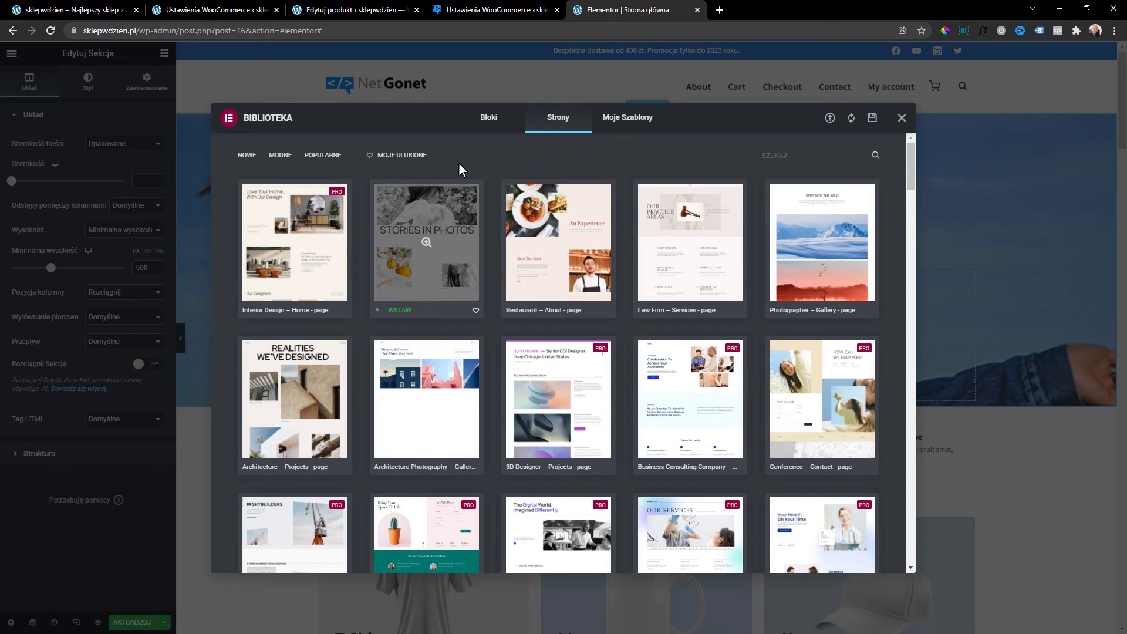
left_click(486, 119)
left_click(257, 157)
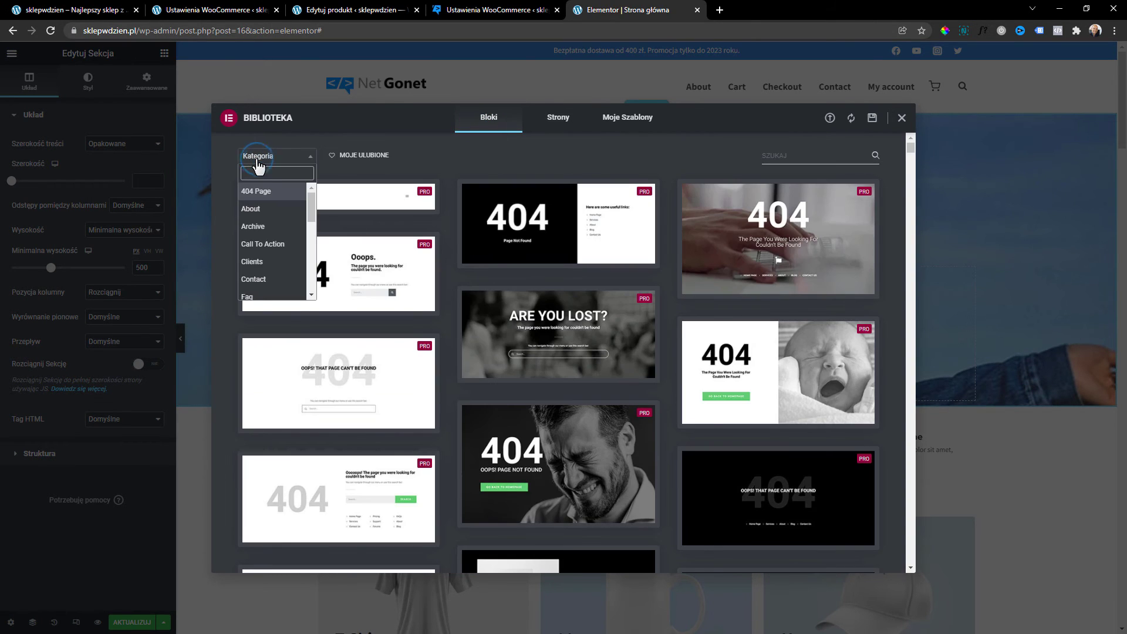
scroll(274, 205, "down", 5)
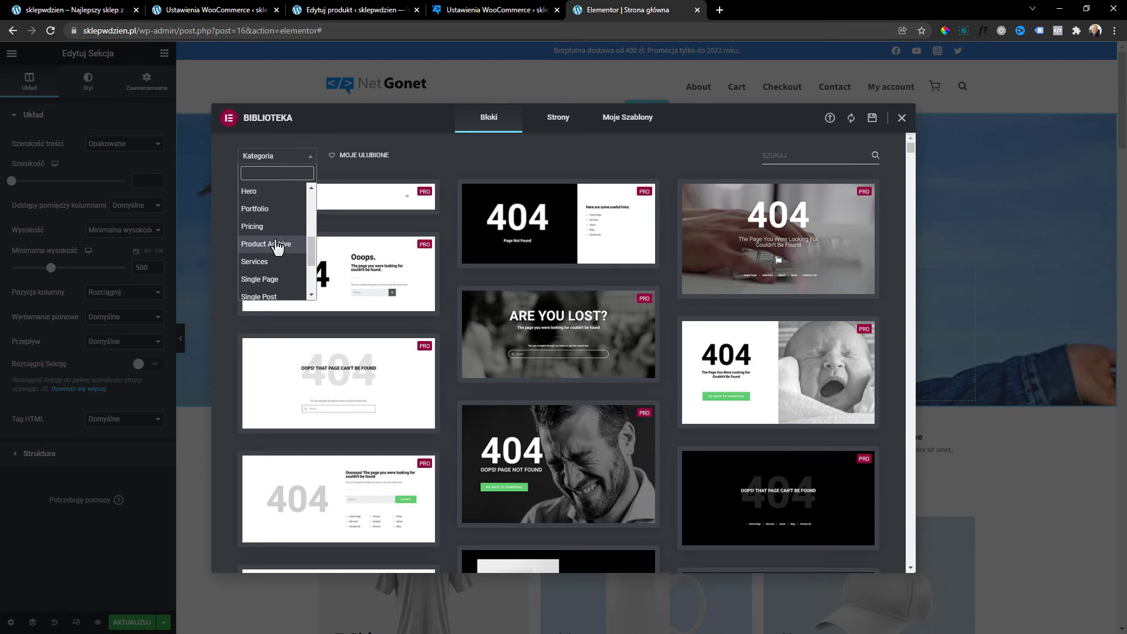
left_click(291, 193)
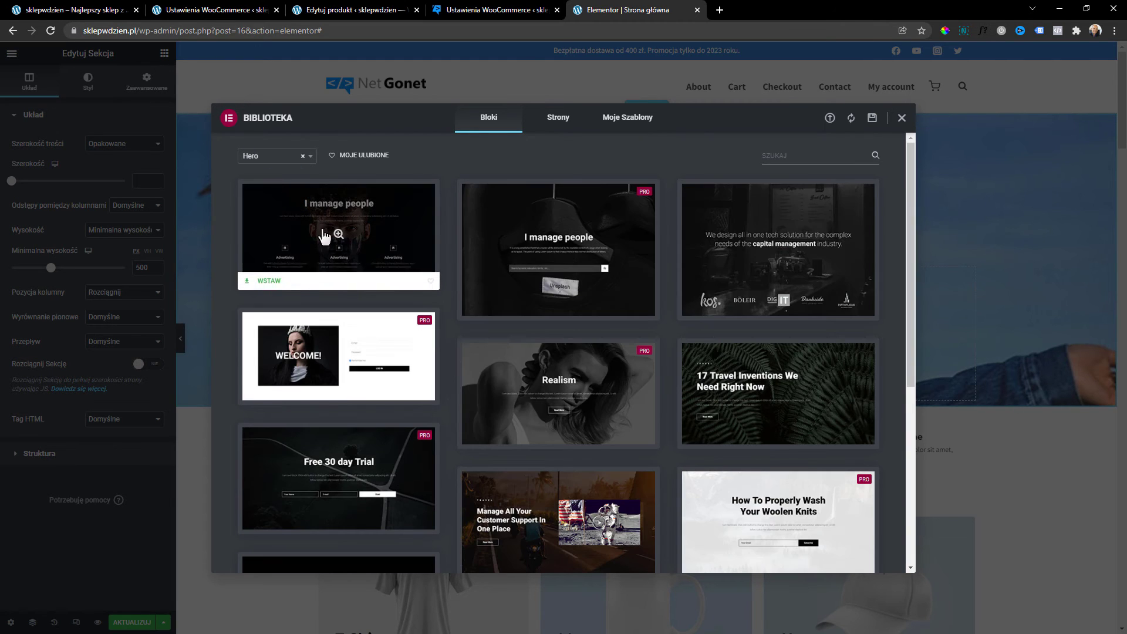
Insert the first Hero block, 'Shaping the future', connecting the site to the template library.
mouse_move(733, 294)
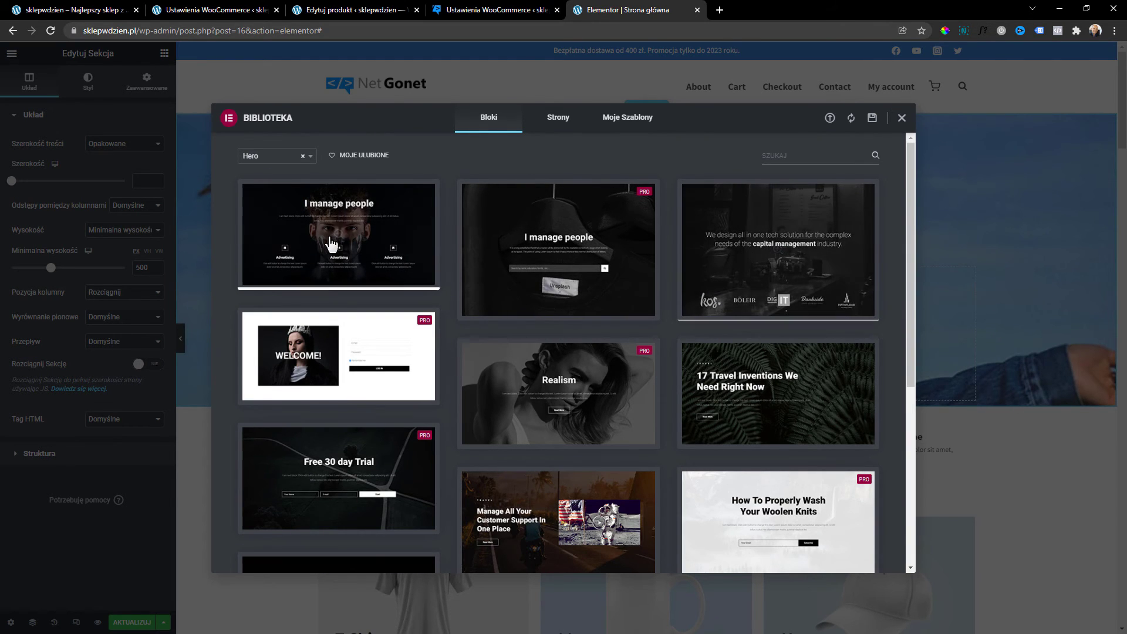
mouse_move(259, 291)
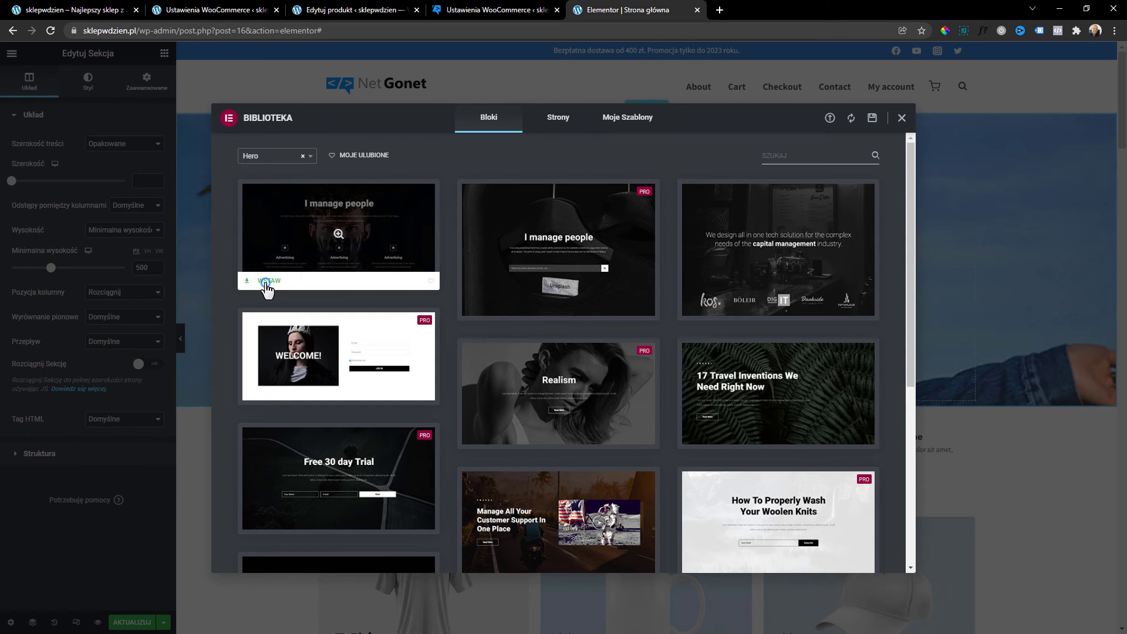
left_click(265, 283)
left_click(568, 329)
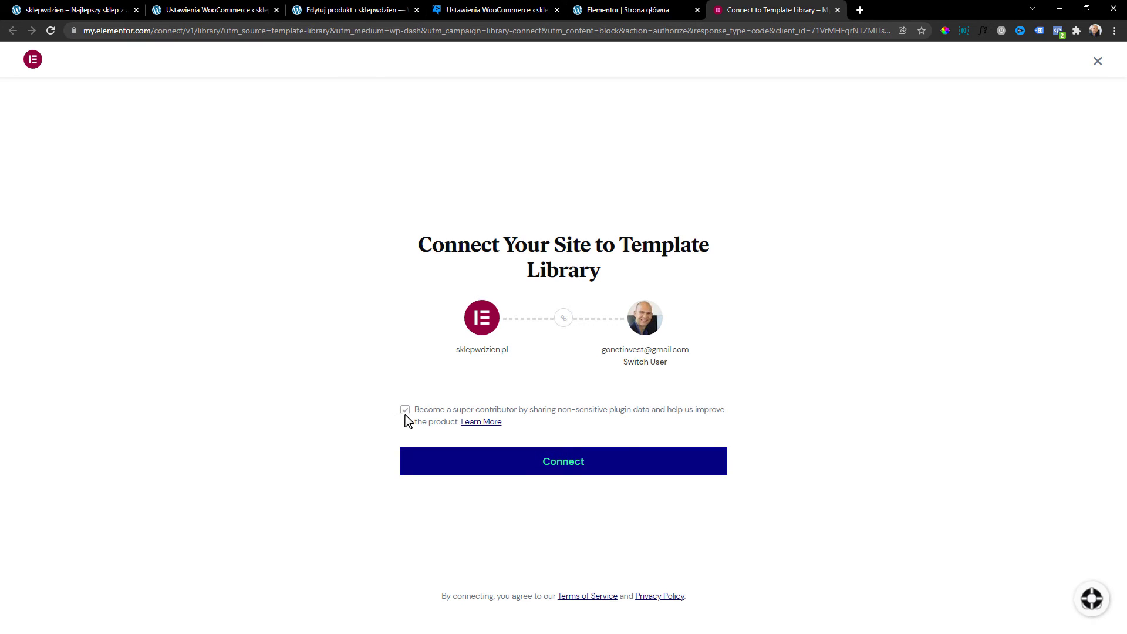
left_click(596, 471)
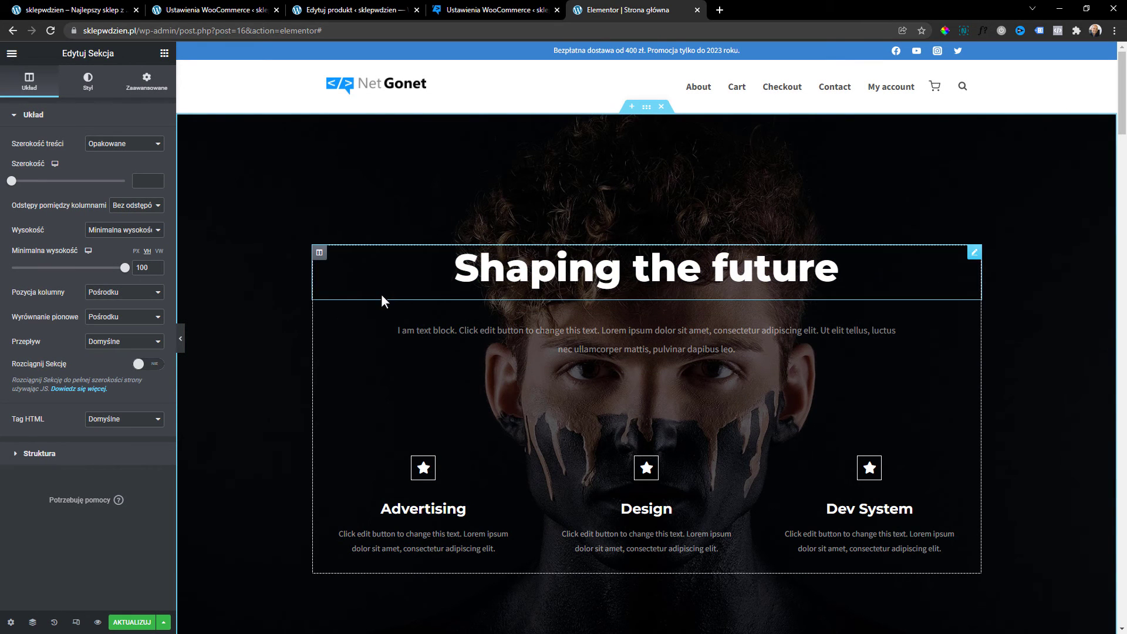
scroll(381, 295, "down", 6)
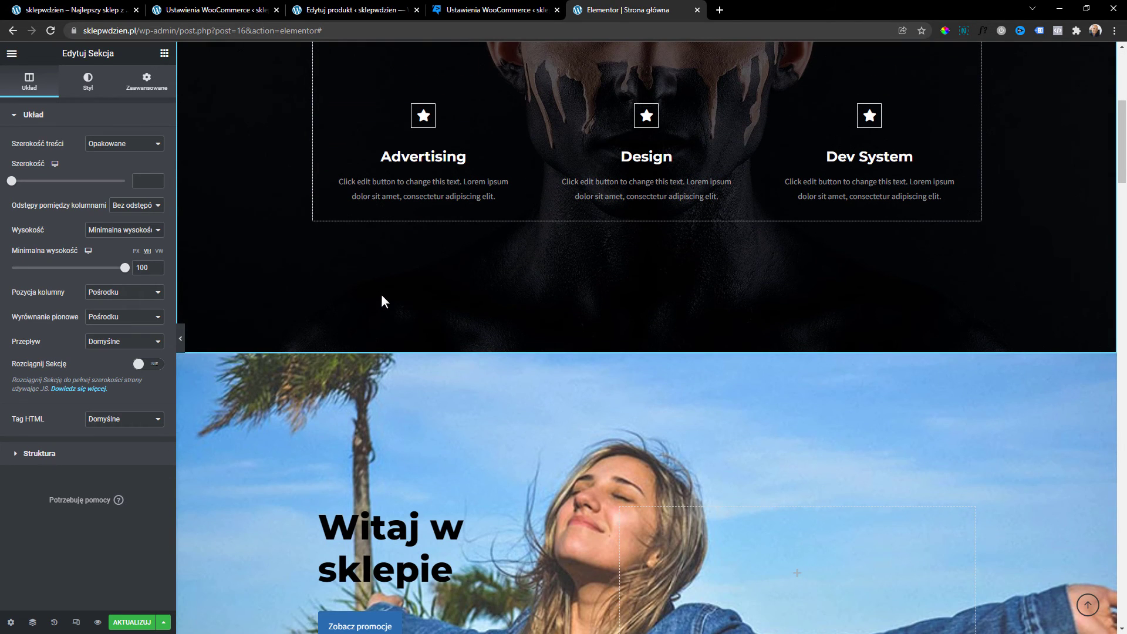
scroll(382, 296, "up", 3)
left_click(620, 336)
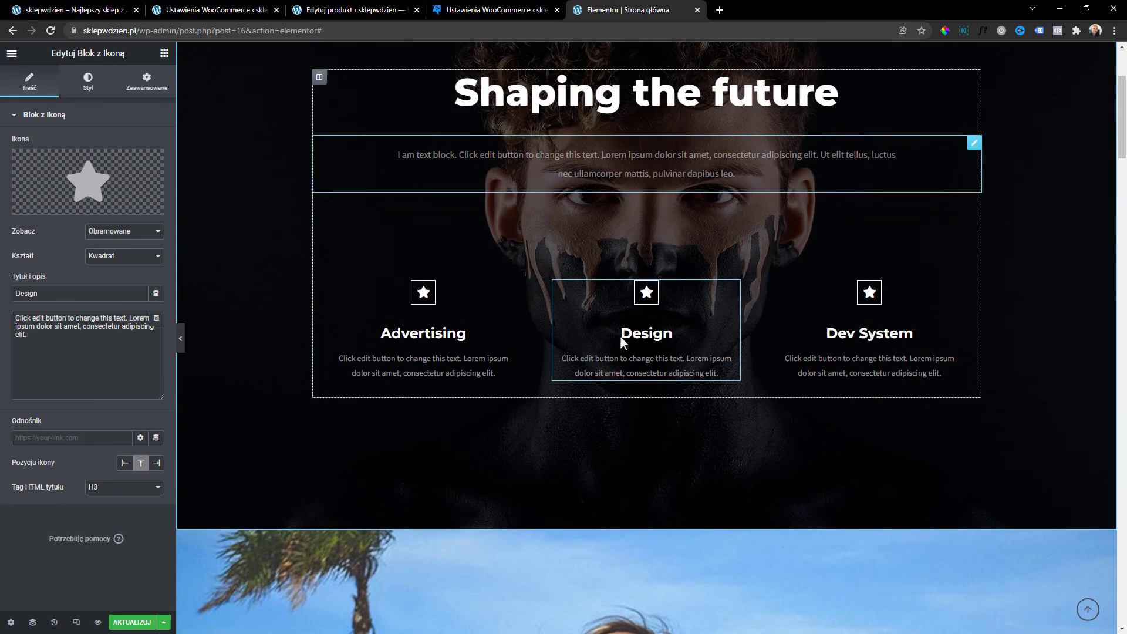
scroll(637, 434, "up", 2)
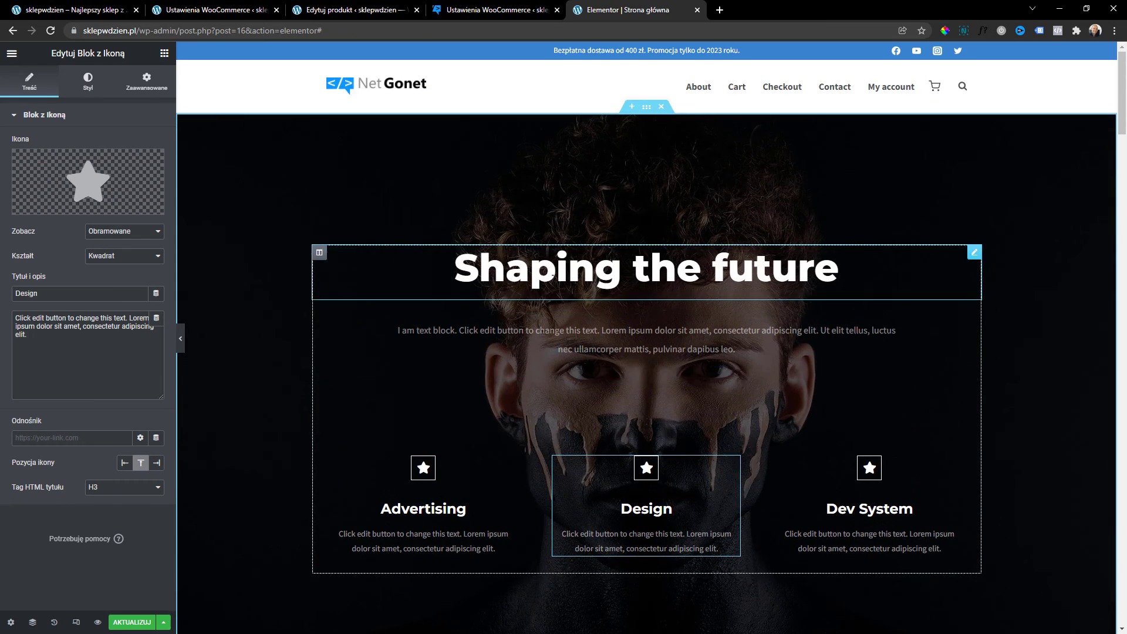
scroll(635, 370, "down", 5)
scroll(634, 363, "down", 3)
scroll(634, 362, "up", 5)
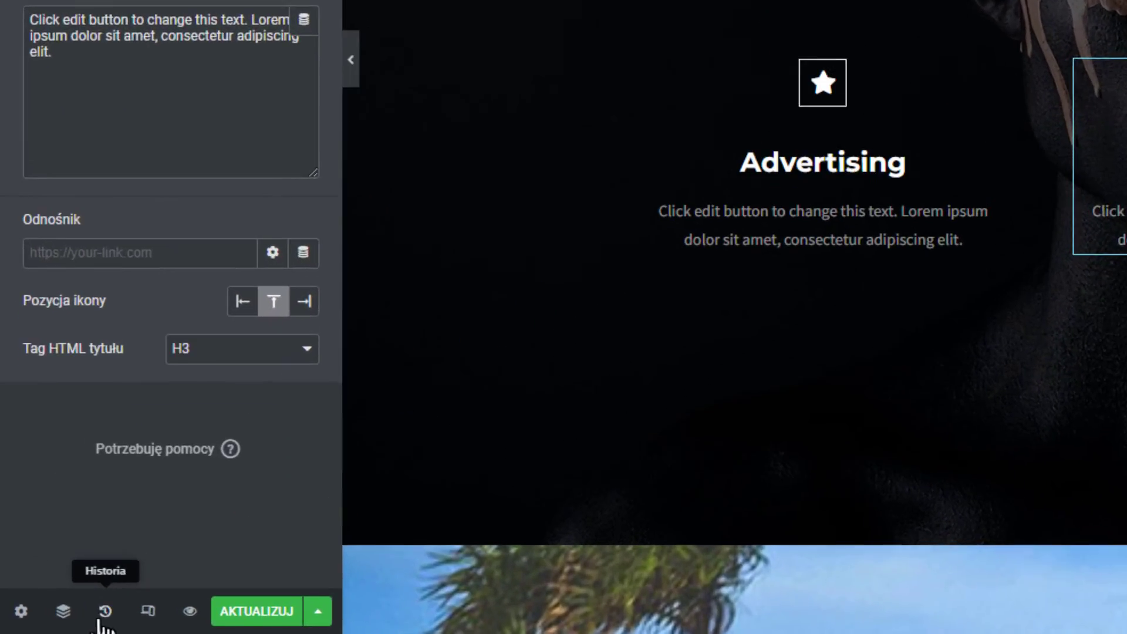
left_click(54, 623)
left_click(246, 69)
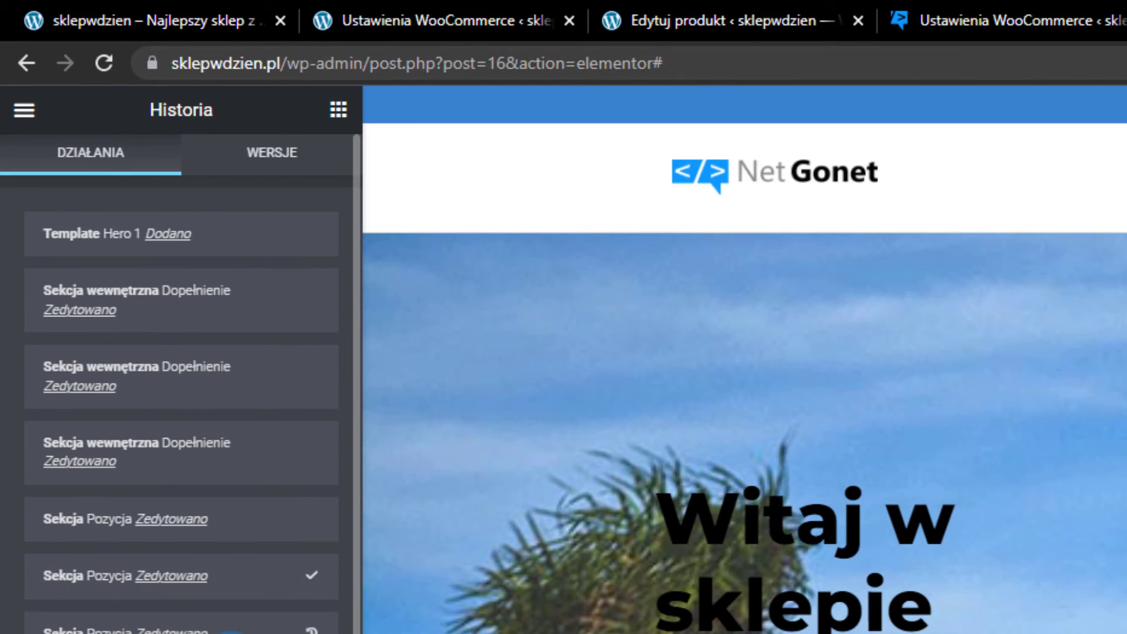
left_click(232, 632)
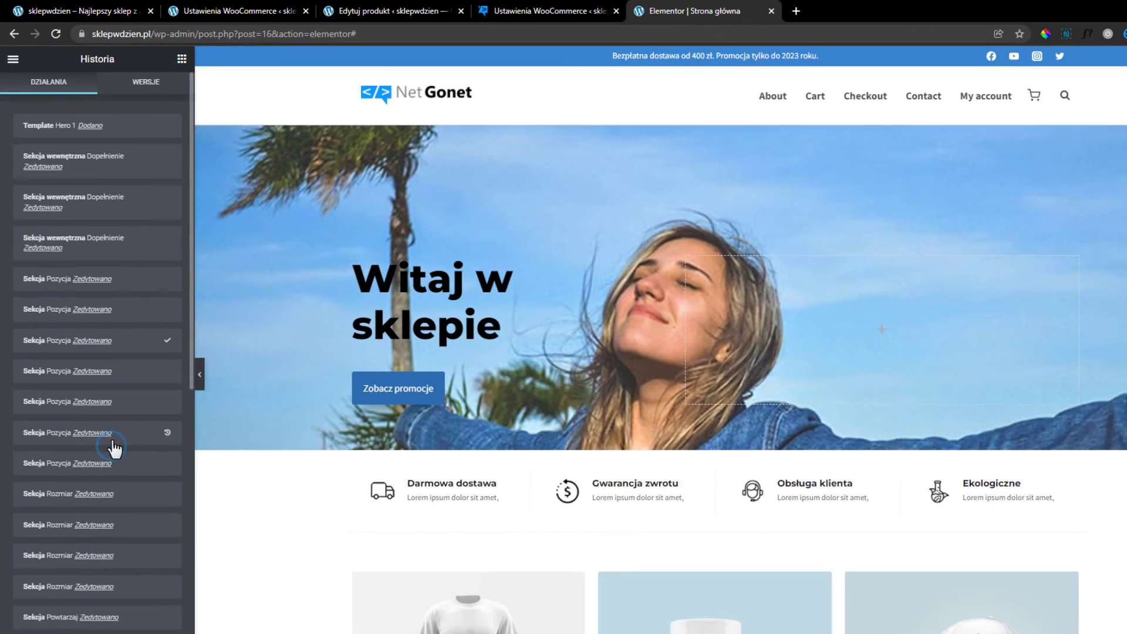
left_click(110, 438)
left_click(100, 487)
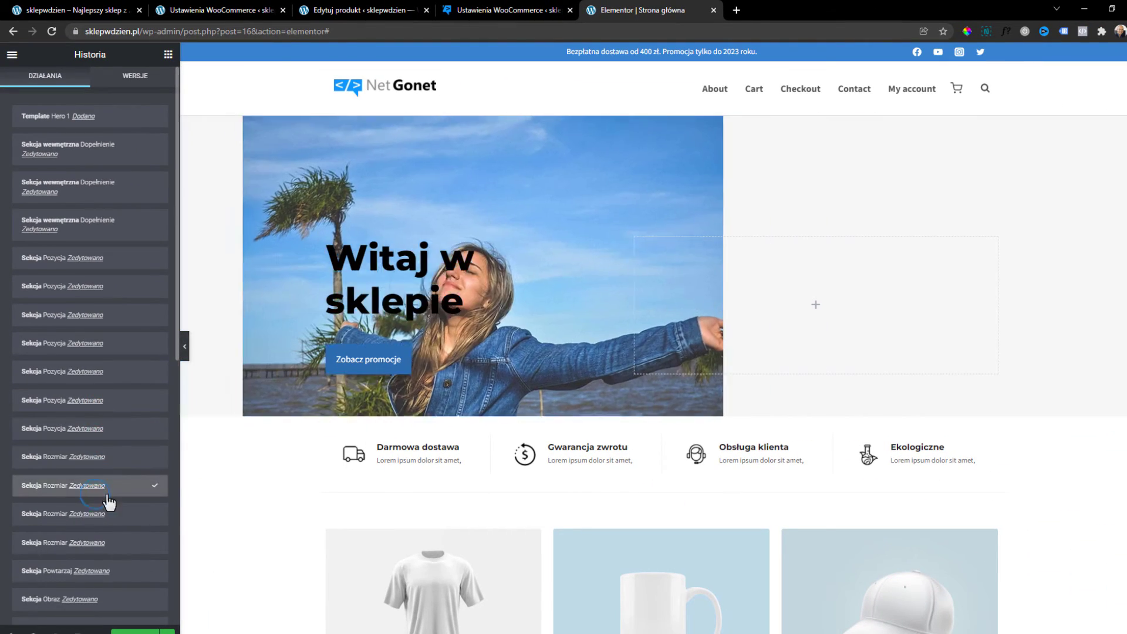
scroll(106, 516, "down", 4)
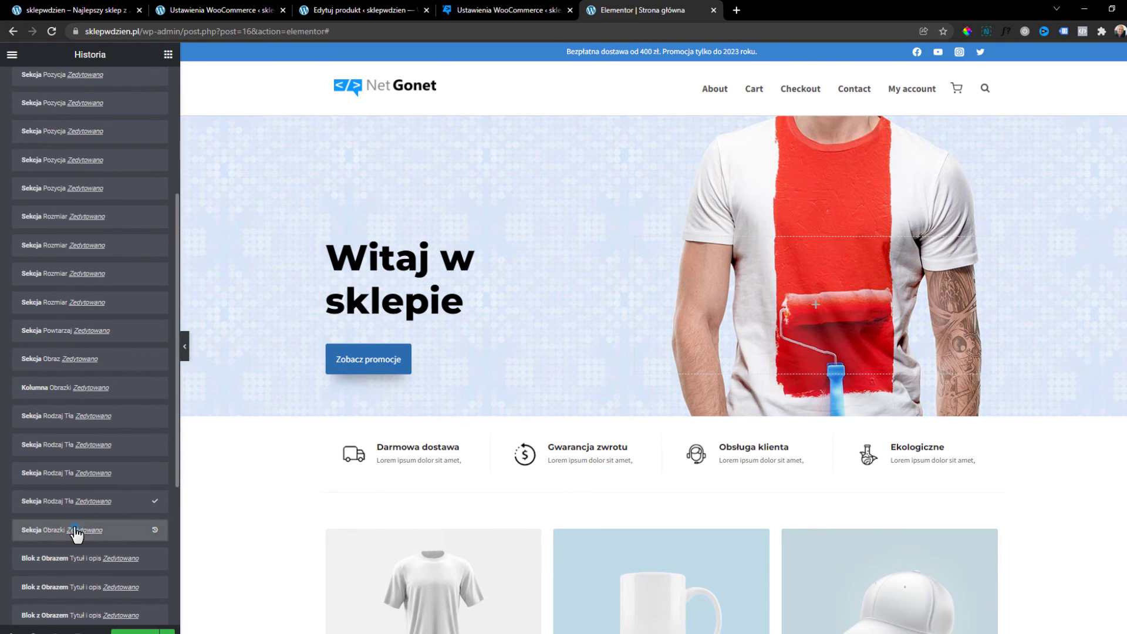
left_click(75, 531)
scroll(745, 262, "down", 4)
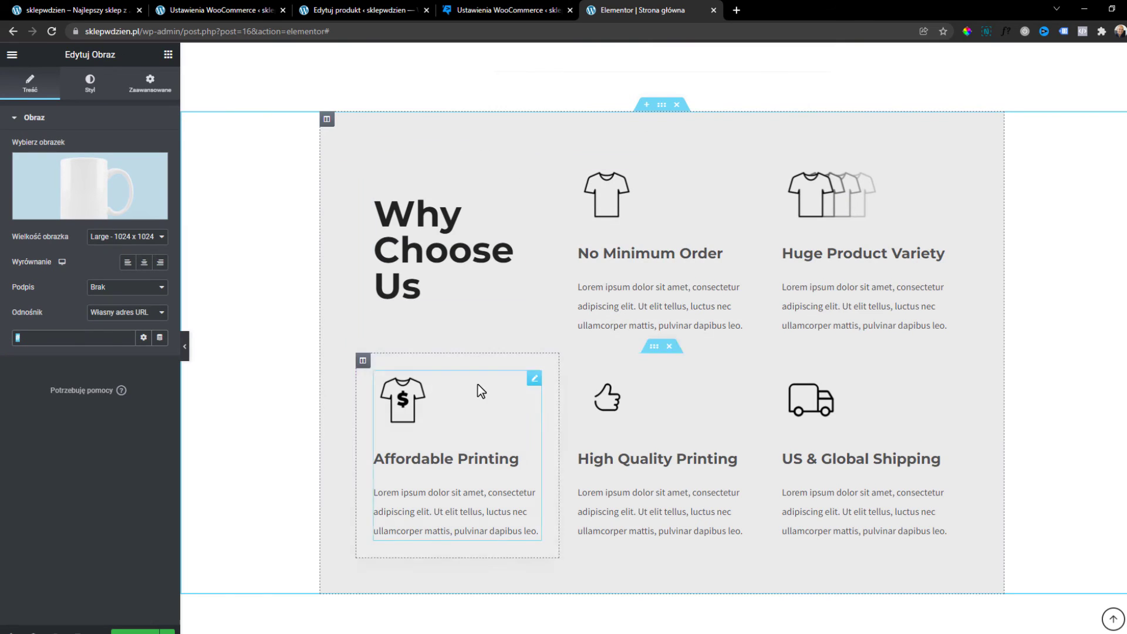
Select the Features Products shortcode and review its limit, columns="4" and visibility="featured" settings.
scroll(478, 385, "down", 2)
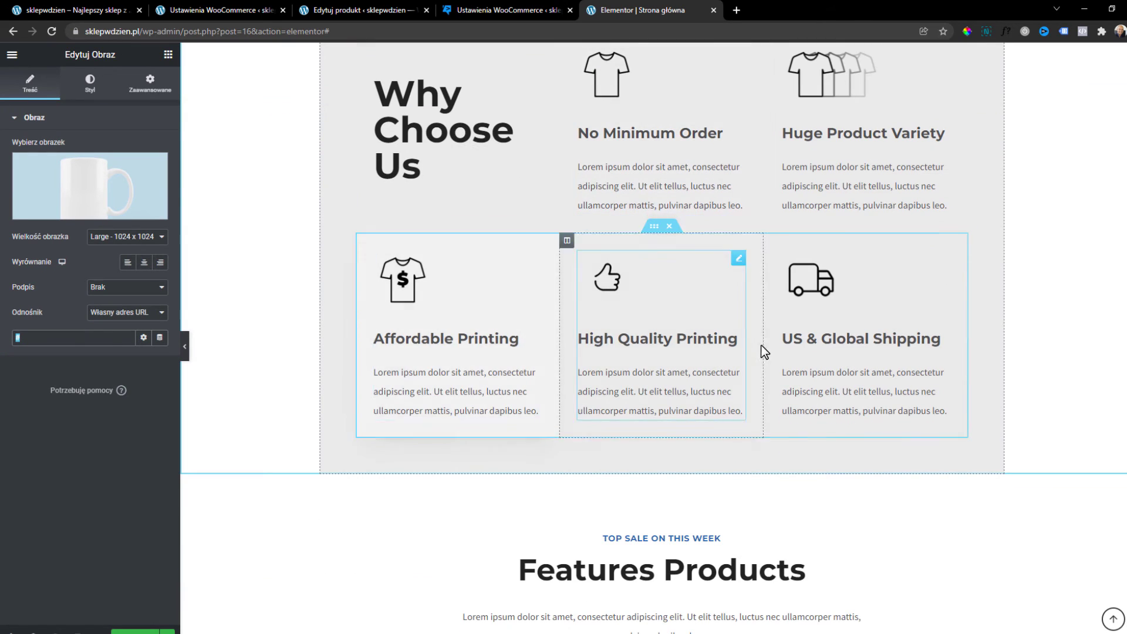
scroll(767, 333, "down", 5)
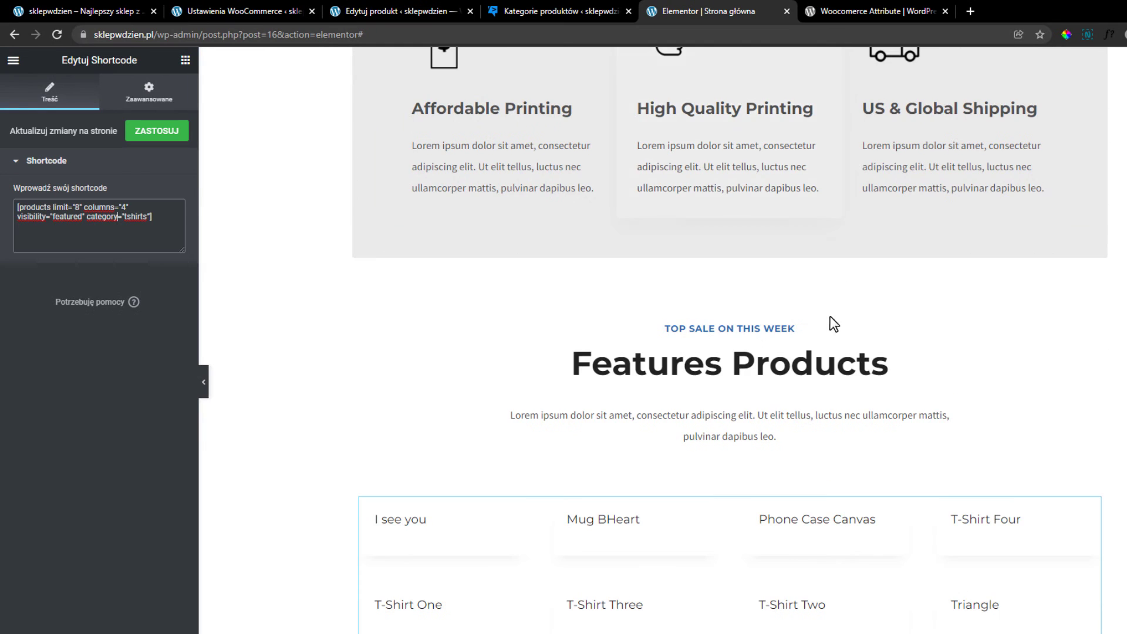
scroll(830, 322, "down", 2)
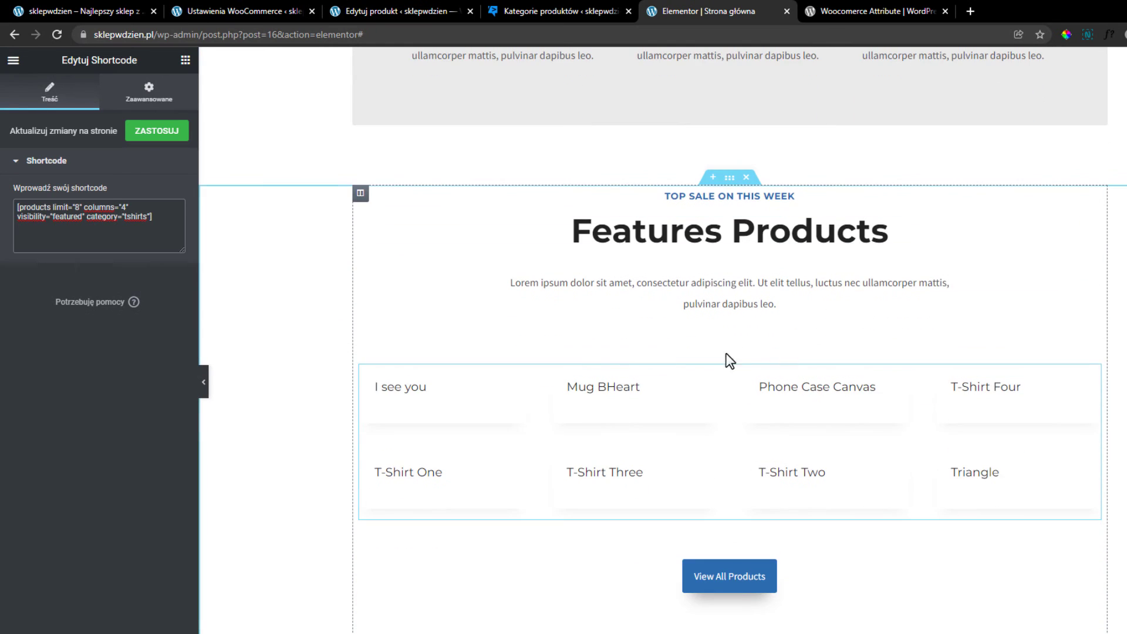
scroll(559, 376, "down", 1)
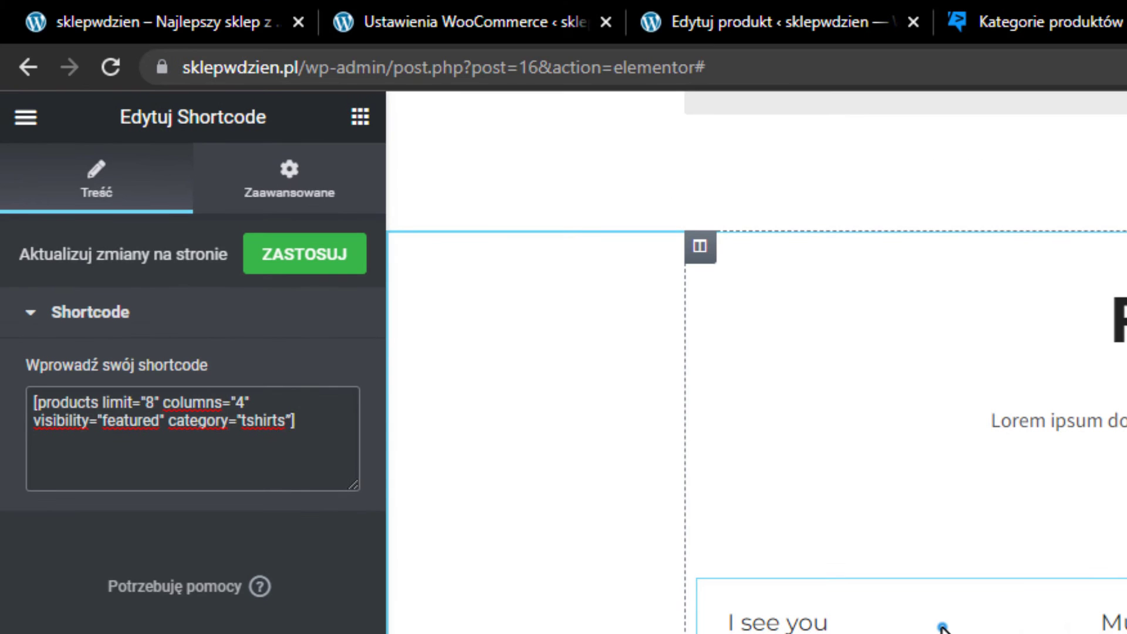
left_click(484, 324)
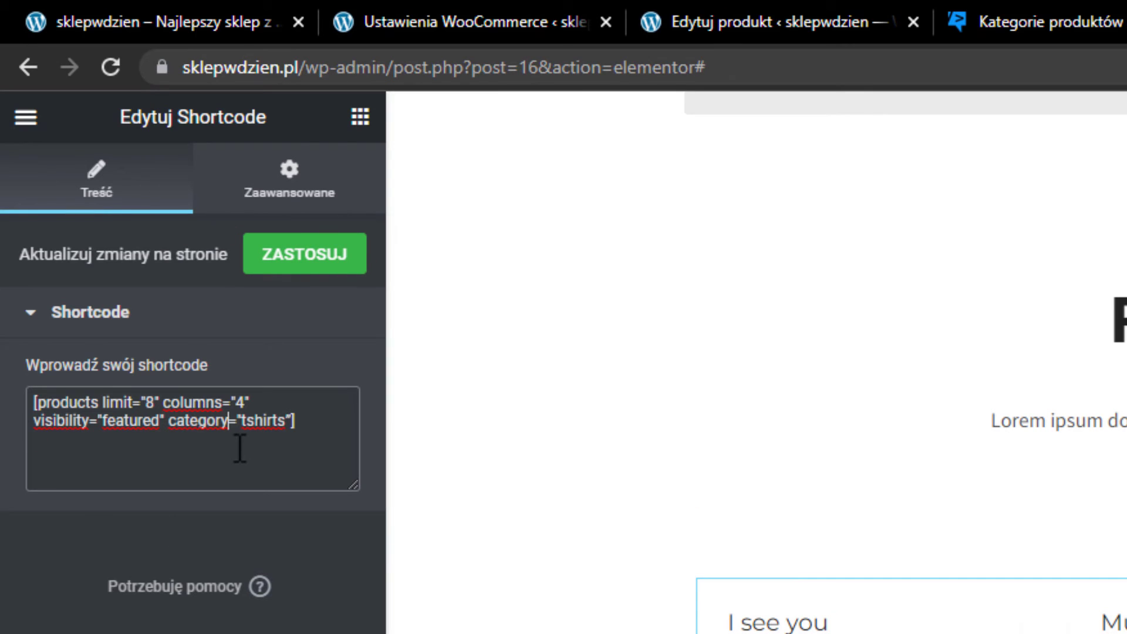
left_click_drag(295, 421, 38, 382)
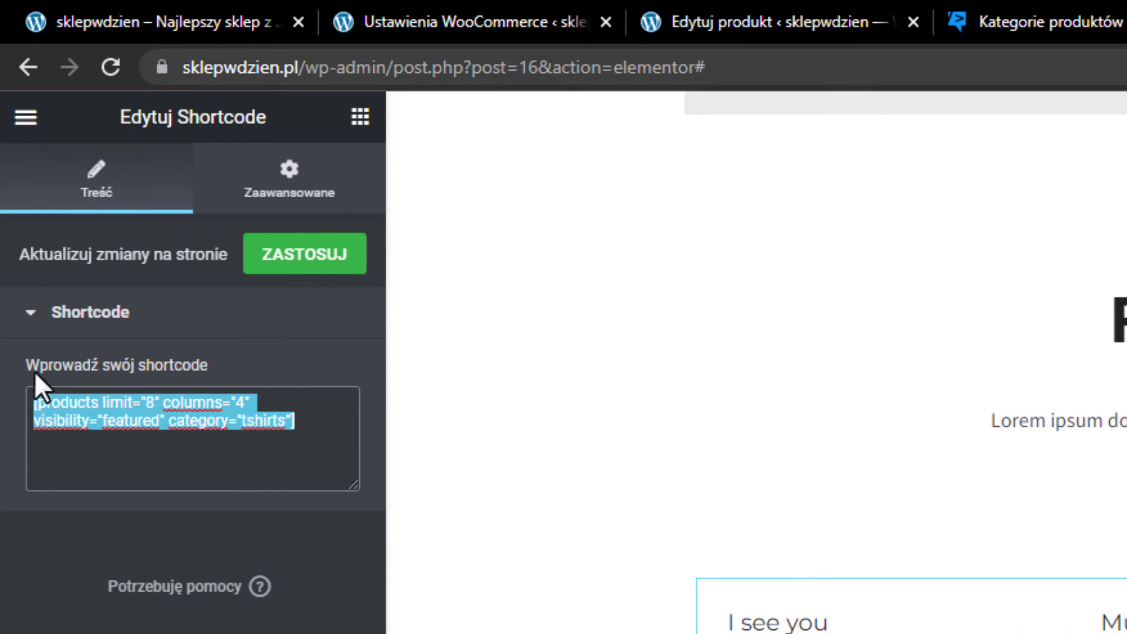
left_click(120, 411)
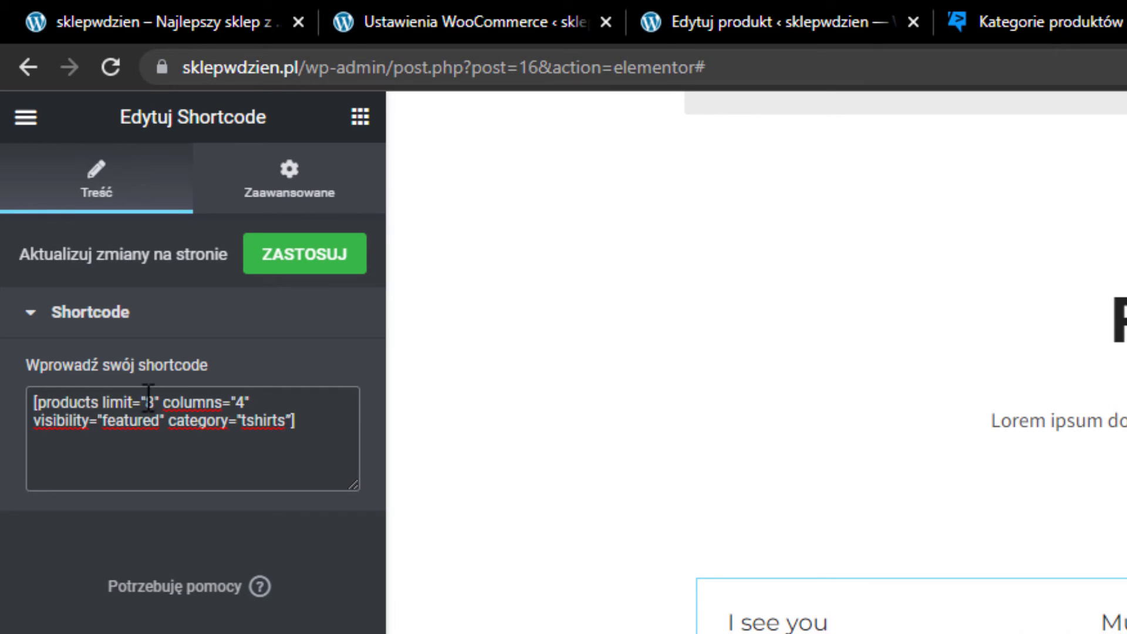
left_click_drag(167, 399, 276, 385)
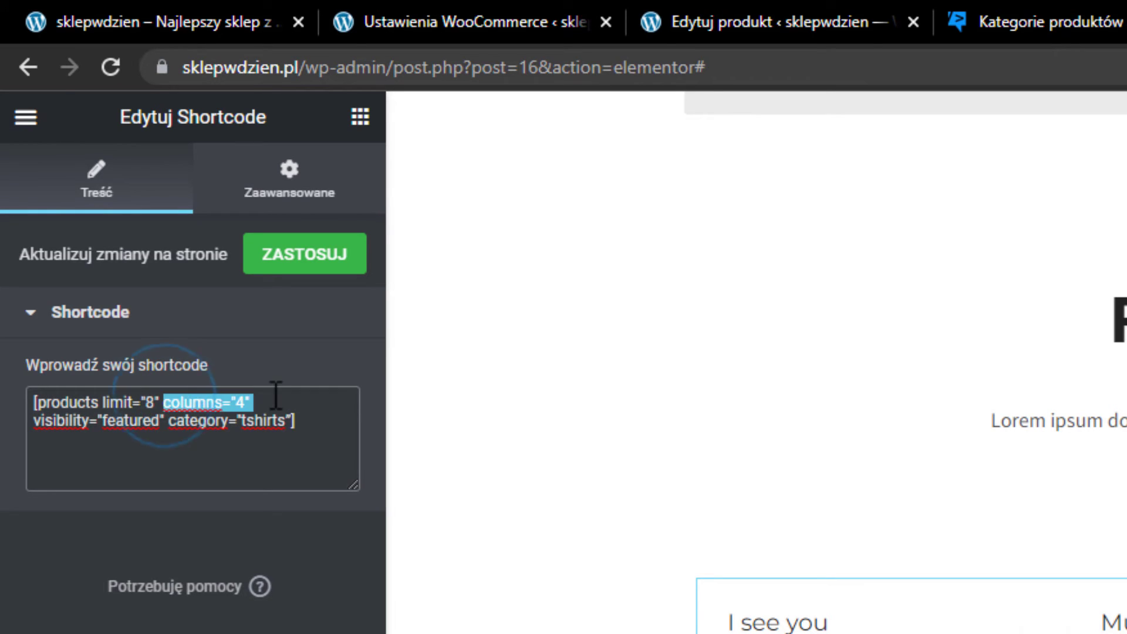
left_click(272, 390)
left_click_drag(170, 421, 40, 421)
left_click(142, 439)
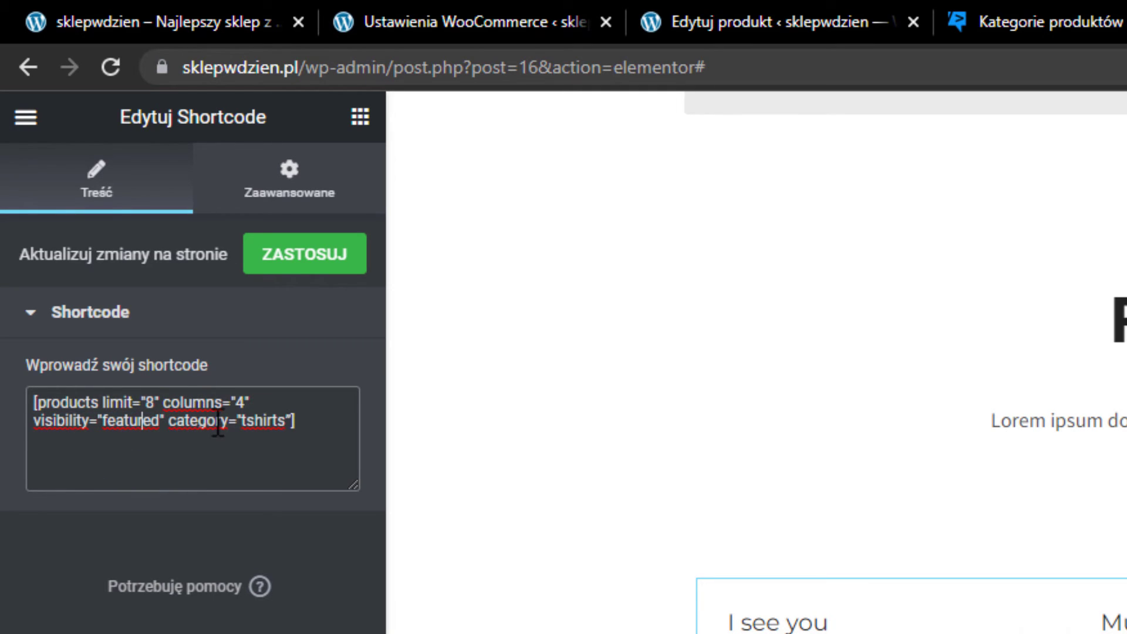
Delete category="tshirts" from the shortcode and close it with ].
double_click(282, 421)
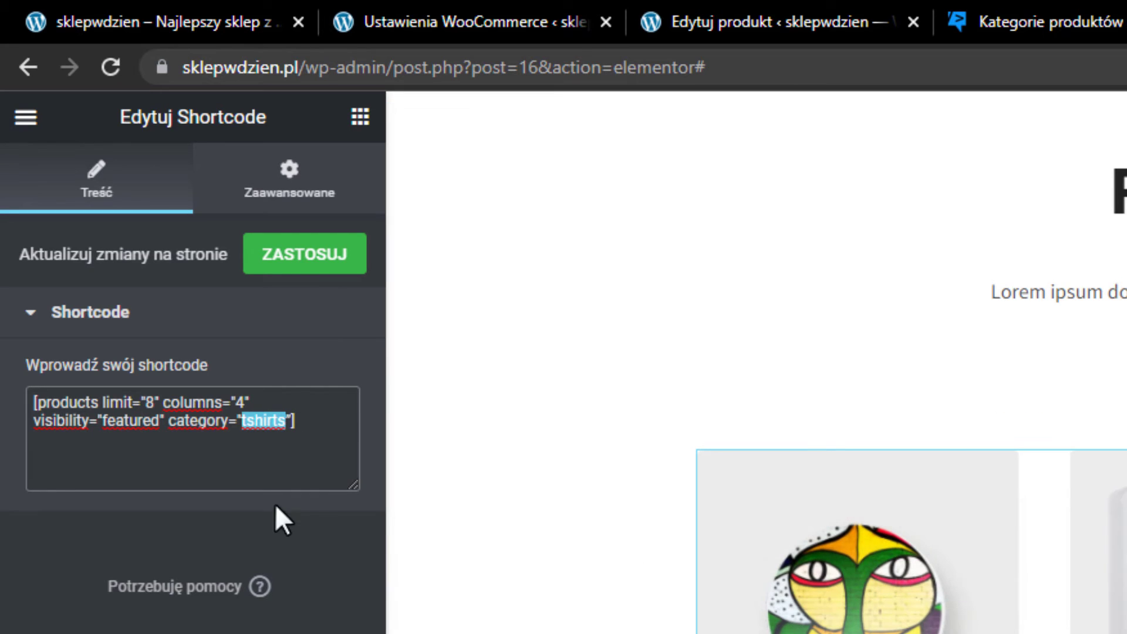
key("BackSpace")
key("Delete")
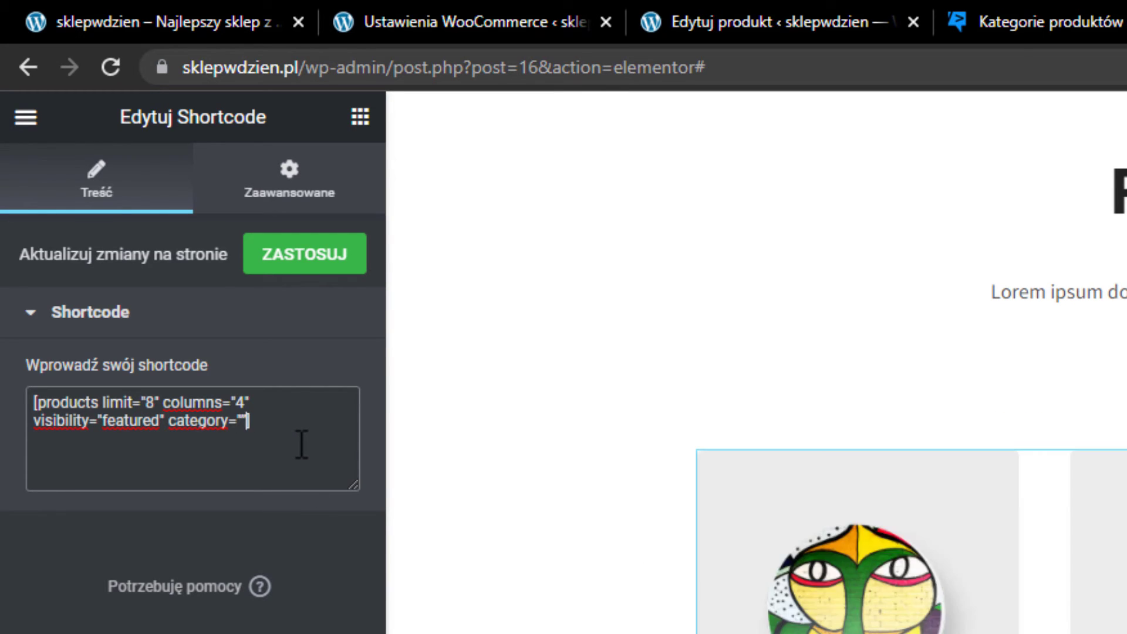
key("BackSpace")
key("BackSpace")
key("Delete")
key("BackSpace")
key("BackSpace")
key("BackSpace")
key("BackSpace")
key("BackSpace")
key("BackSpace")
key("BackSpace")
key("BackSpace")
key("BackSpace")
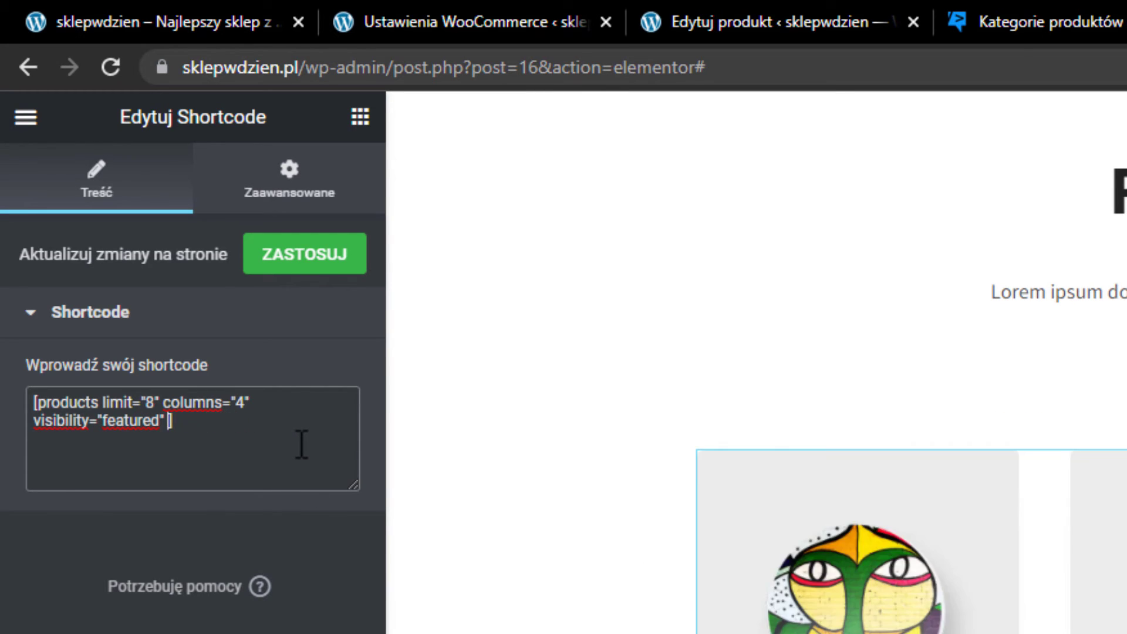
type("]")
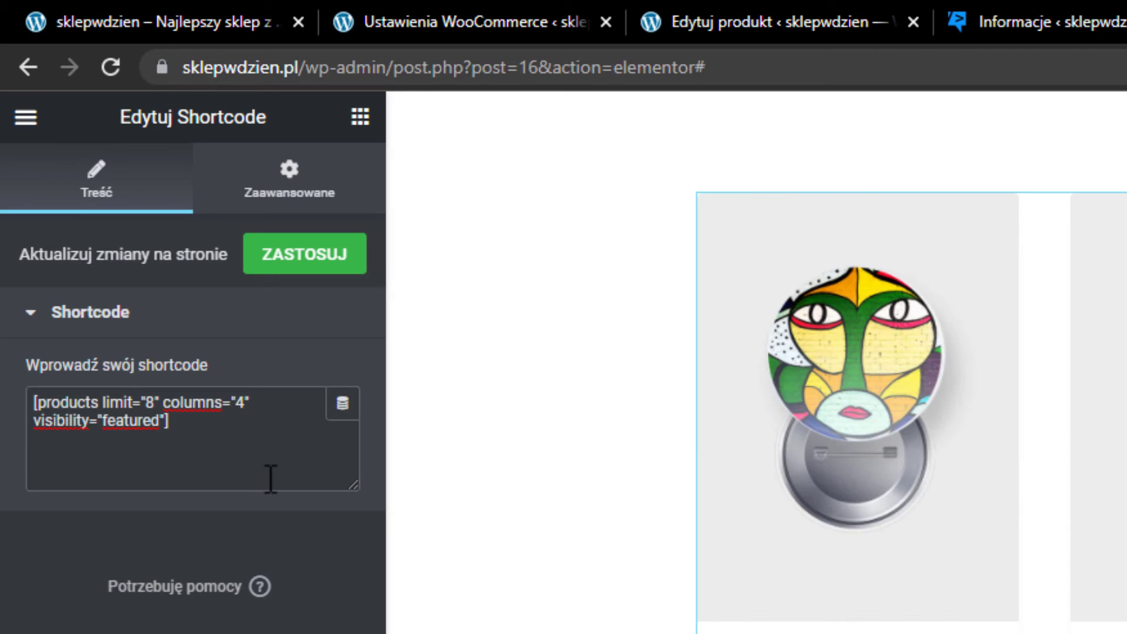
Mark Koszulka męska as a featured product in the All Products list.
left_click(1045, 22)
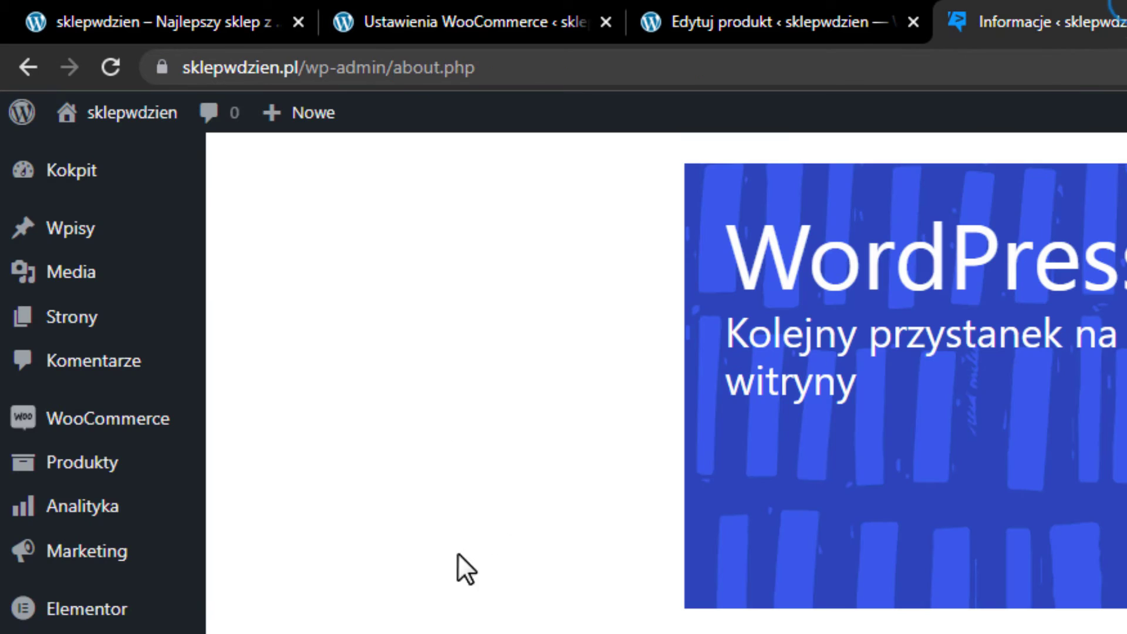
mouse_move(154, 475)
left_click(246, 474)
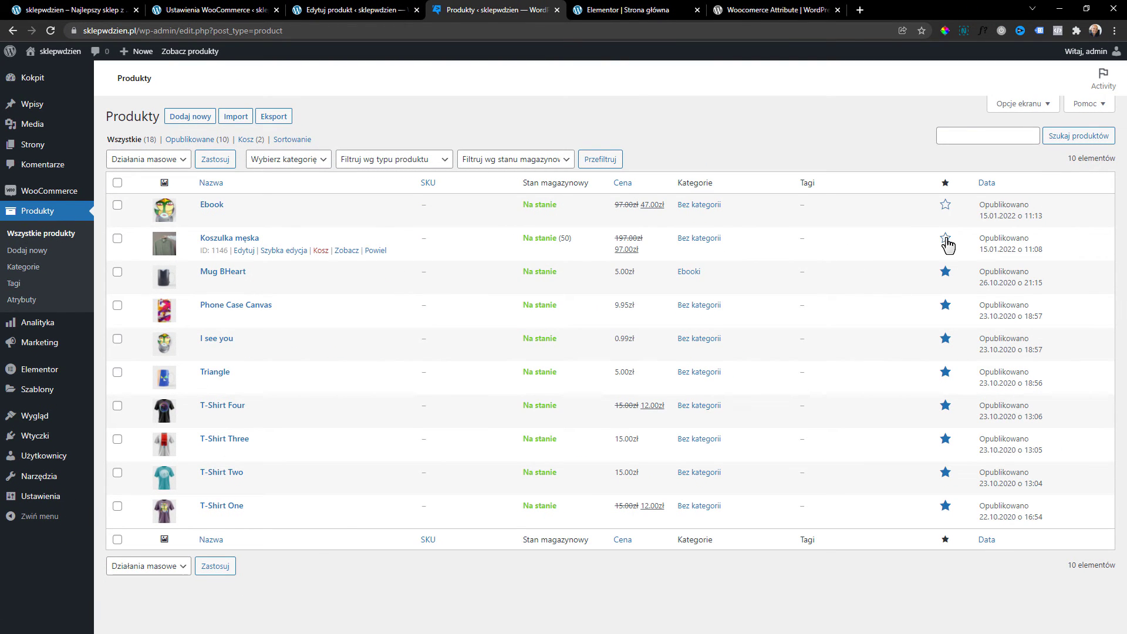
left_click(946, 239)
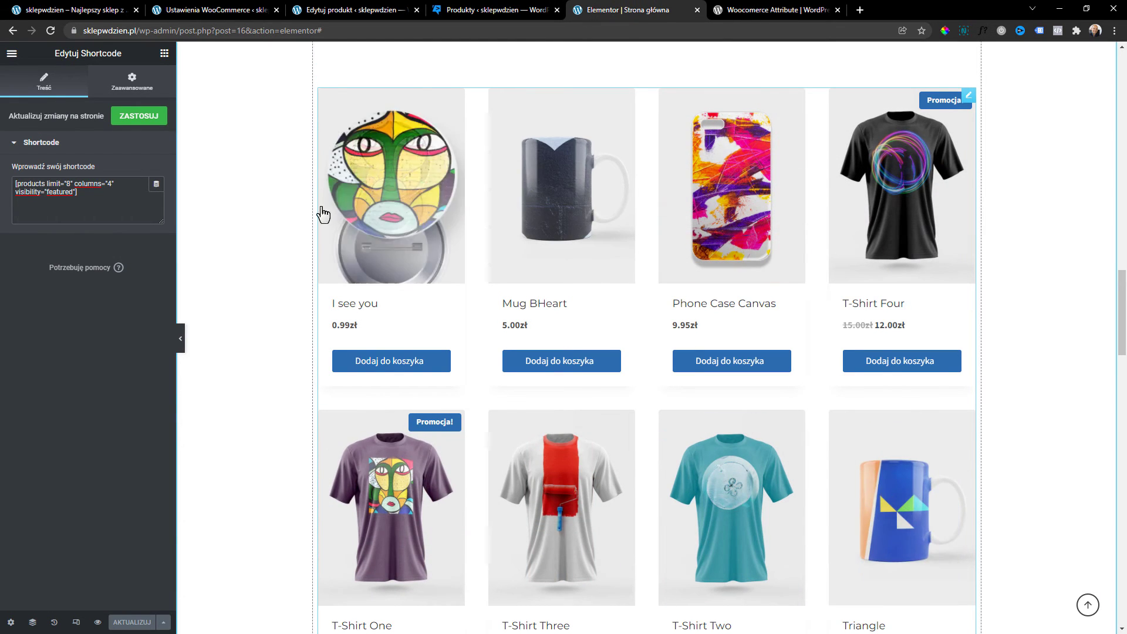
Preview the home page and check Koszulka męska appears in the featured products grid.
scroll(587, 446, "down", 1)
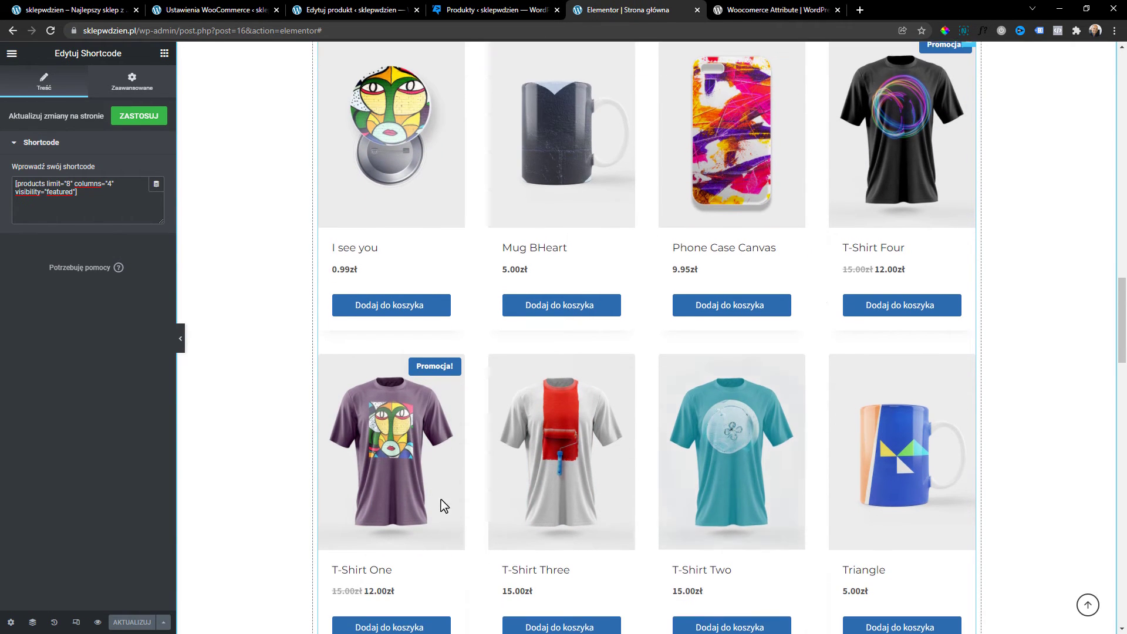
left_click(97, 622)
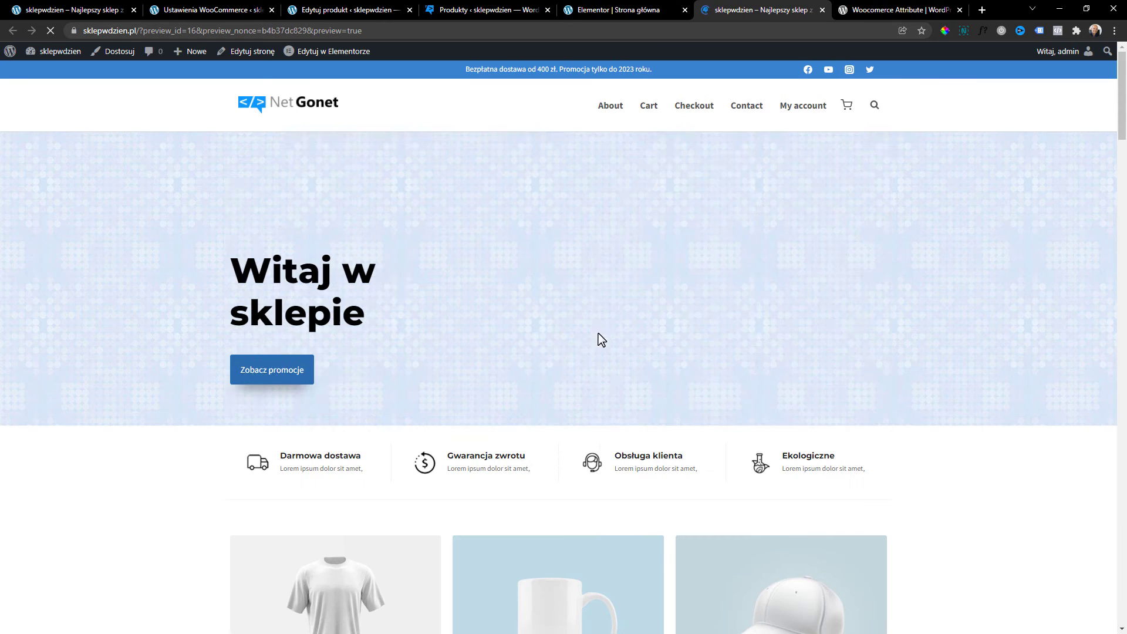
scroll(599, 337, "down", 20)
scroll(614, 319, "up", 5)
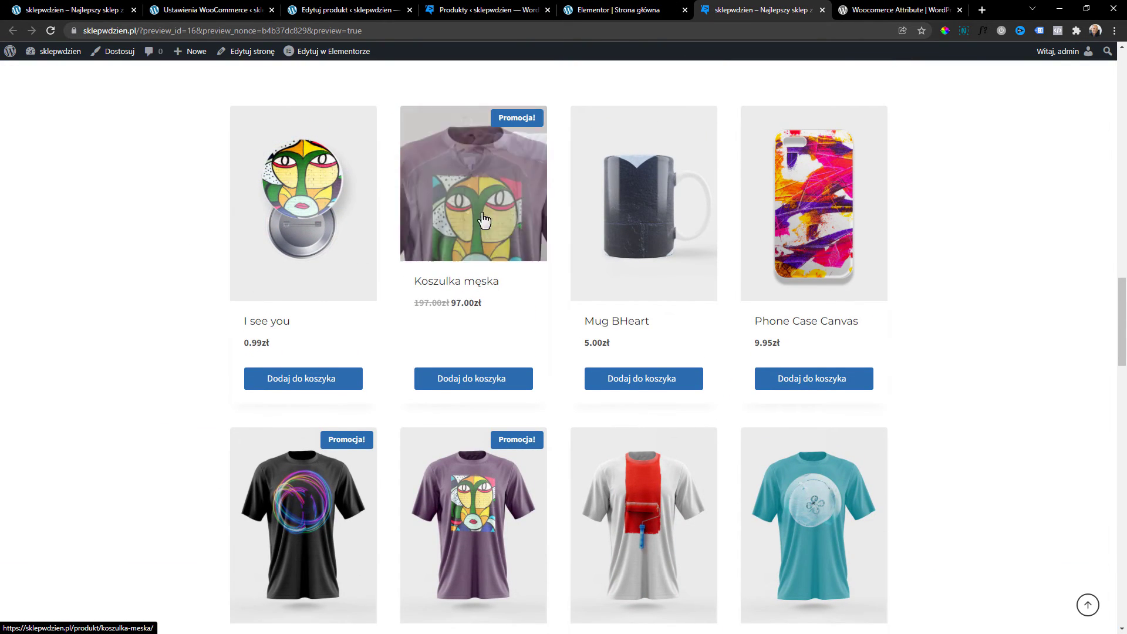
Back in the Elementor editor, inspect the two testimonial cards.
left_click(629, 11)
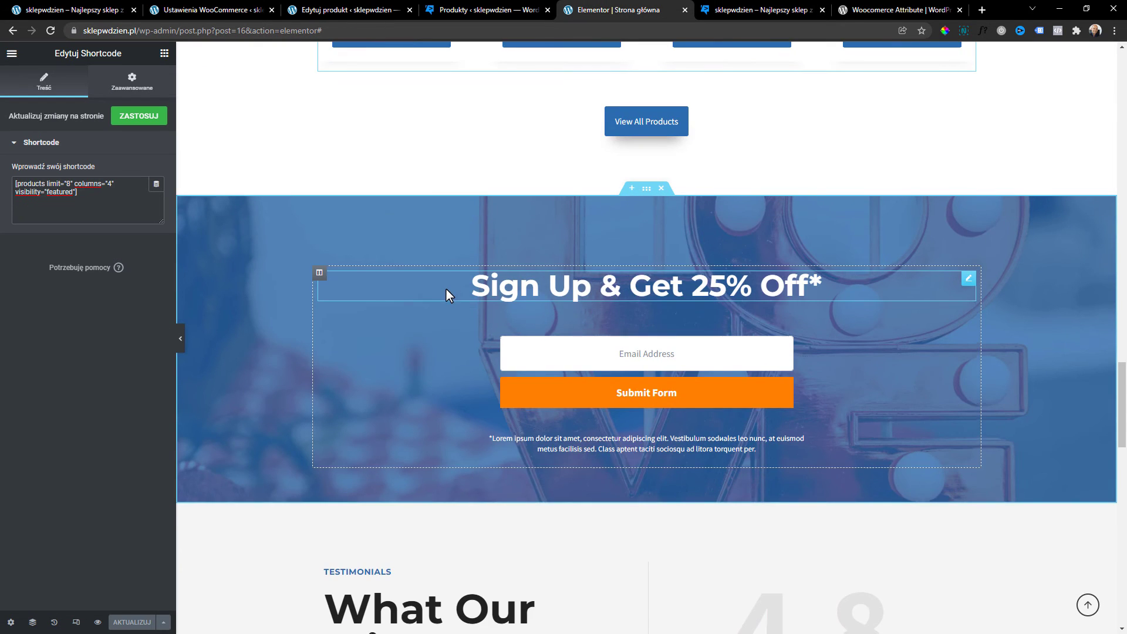
scroll(687, 413, "down", 2)
scroll(658, 302, "up", 1)
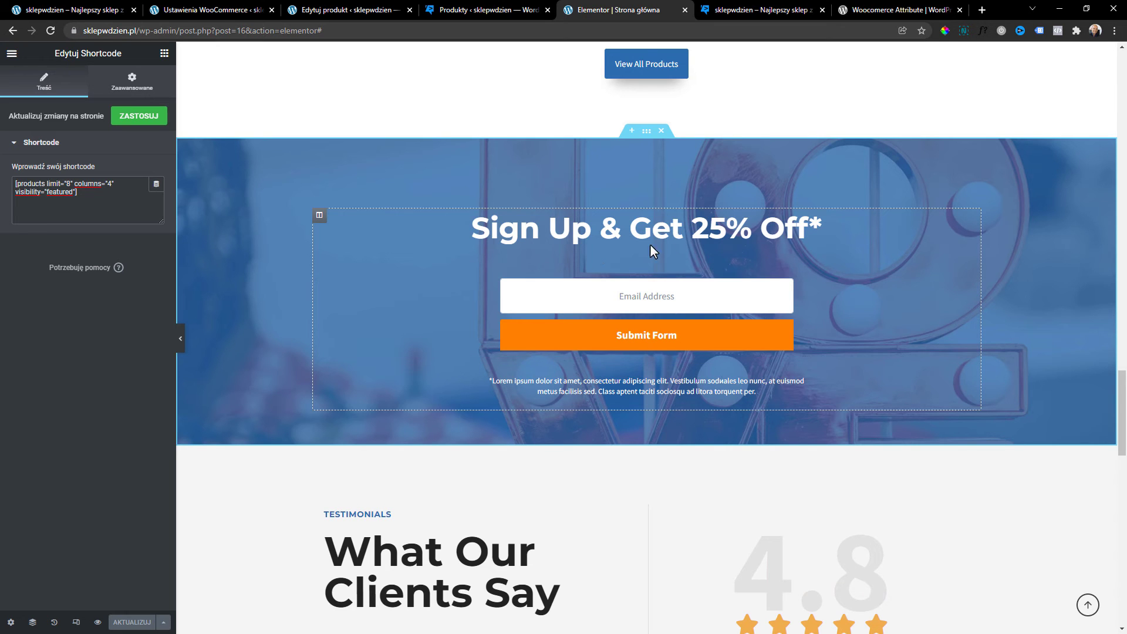
scroll(439, 282, "down", 5)
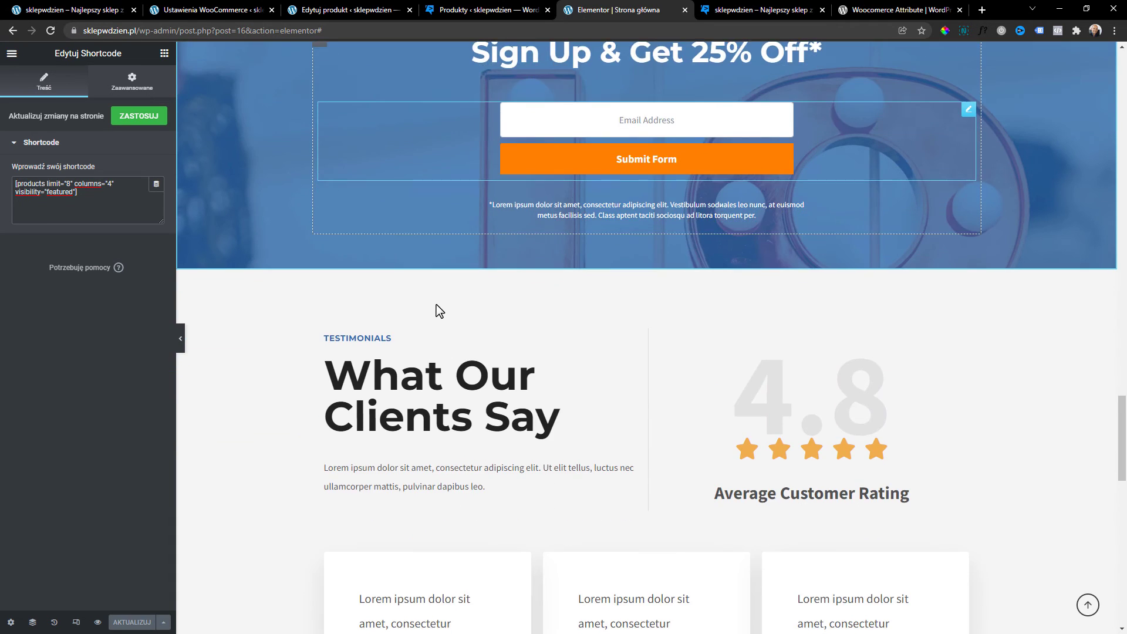
scroll(439, 311, "down", 2)
scroll(493, 564, "up", 1)
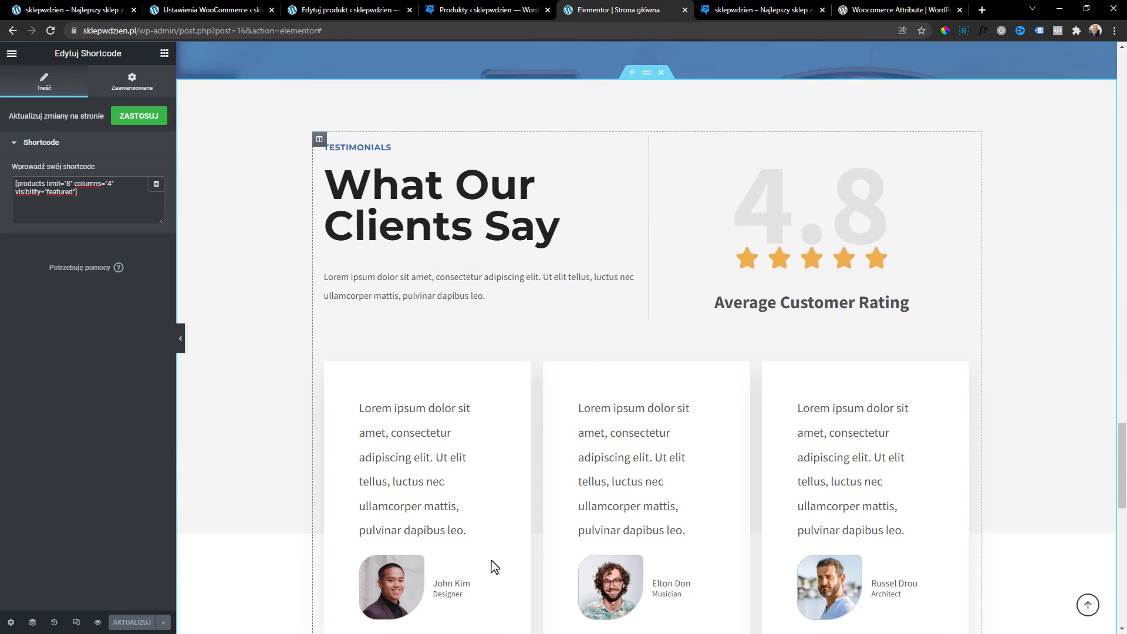
scroll(460, 254, "down", 4)
scroll(473, 368, "up", 2)
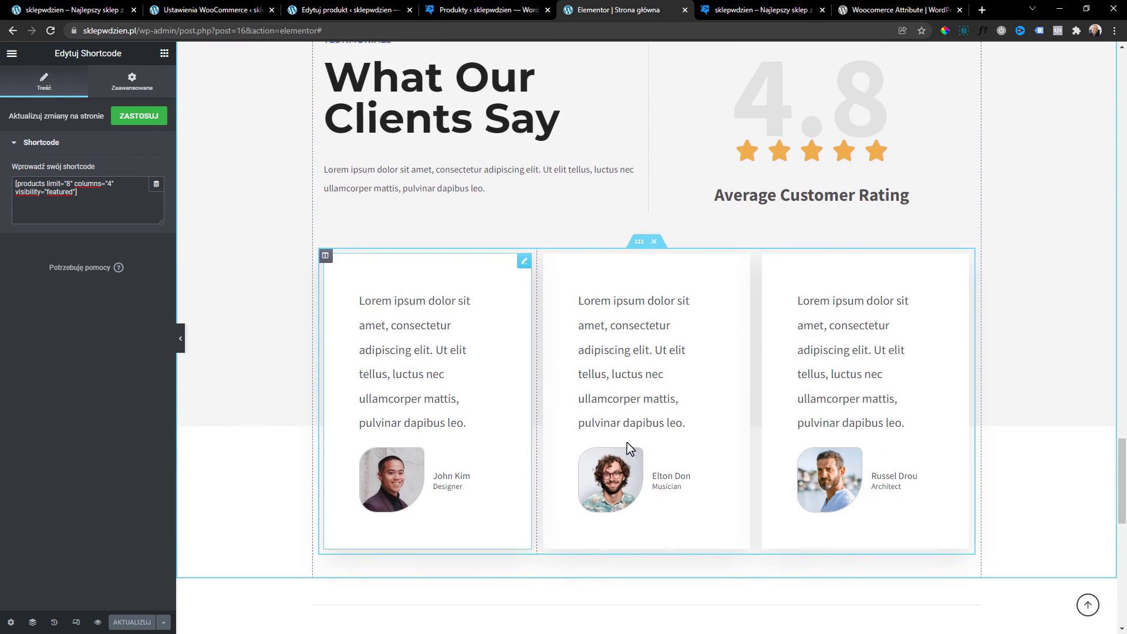
left_click(427, 351)
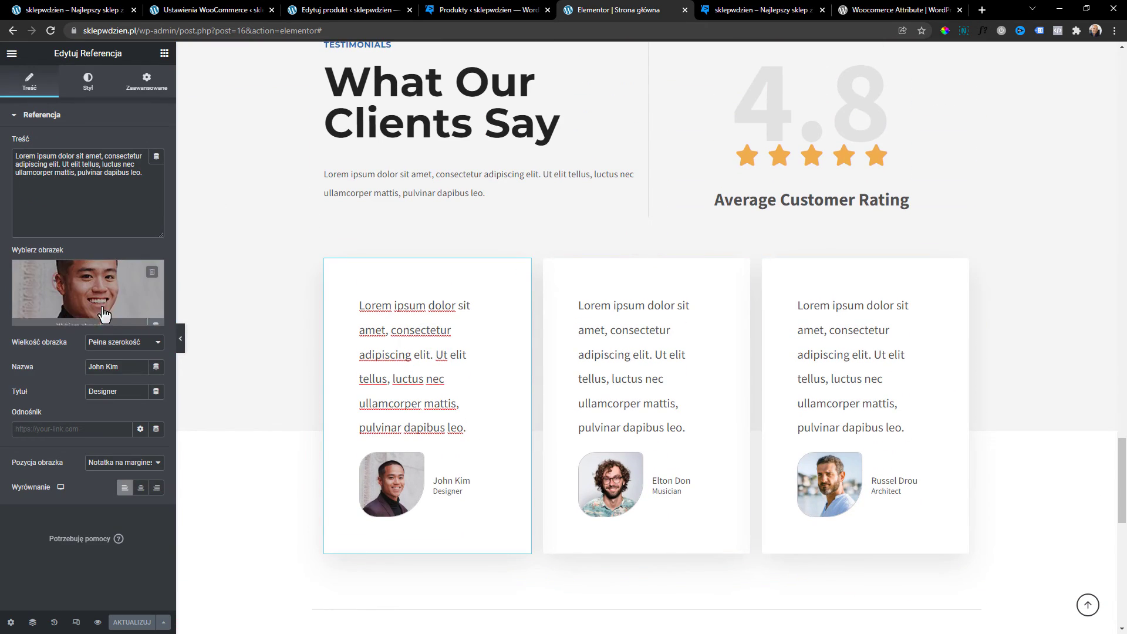
left_click(639, 384)
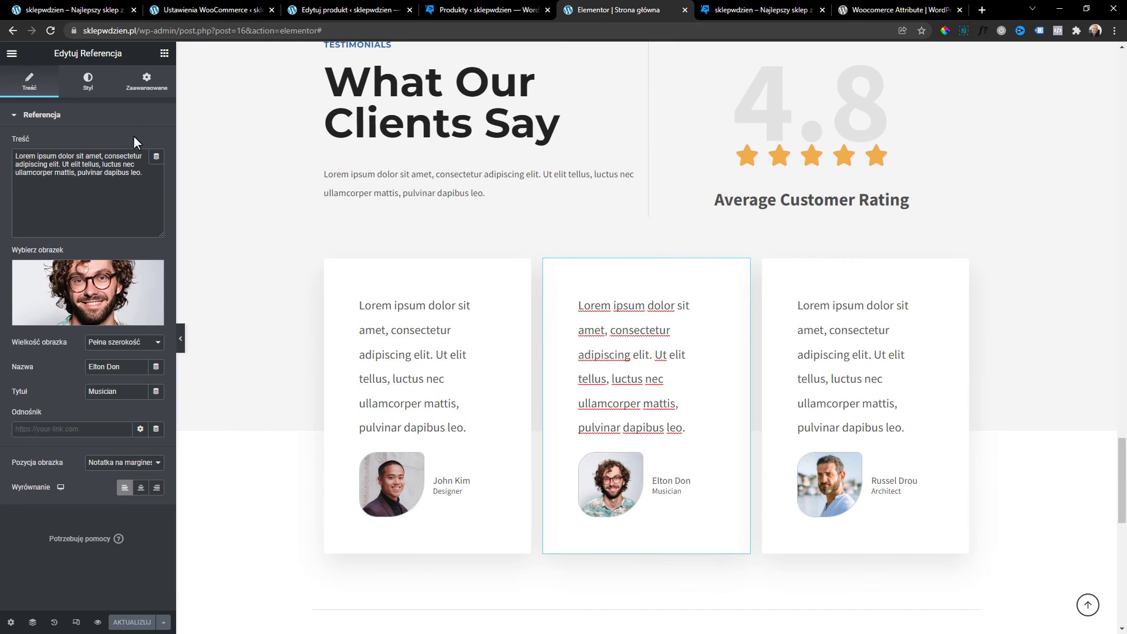
Open the Follow Our Instagram image carousel's settings, showing 8 images with 5 slides.
scroll(871, 249, "up", 2)
scroll(573, 372, "down", 10)
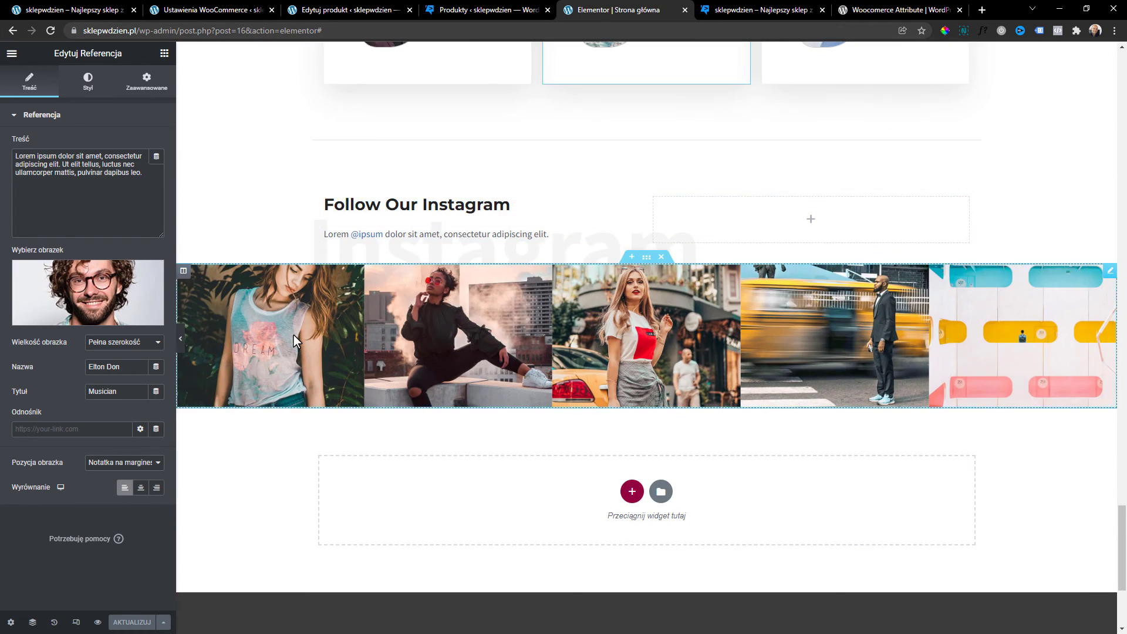
left_click(293, 335)
scroll(691, 508, "up", 2)
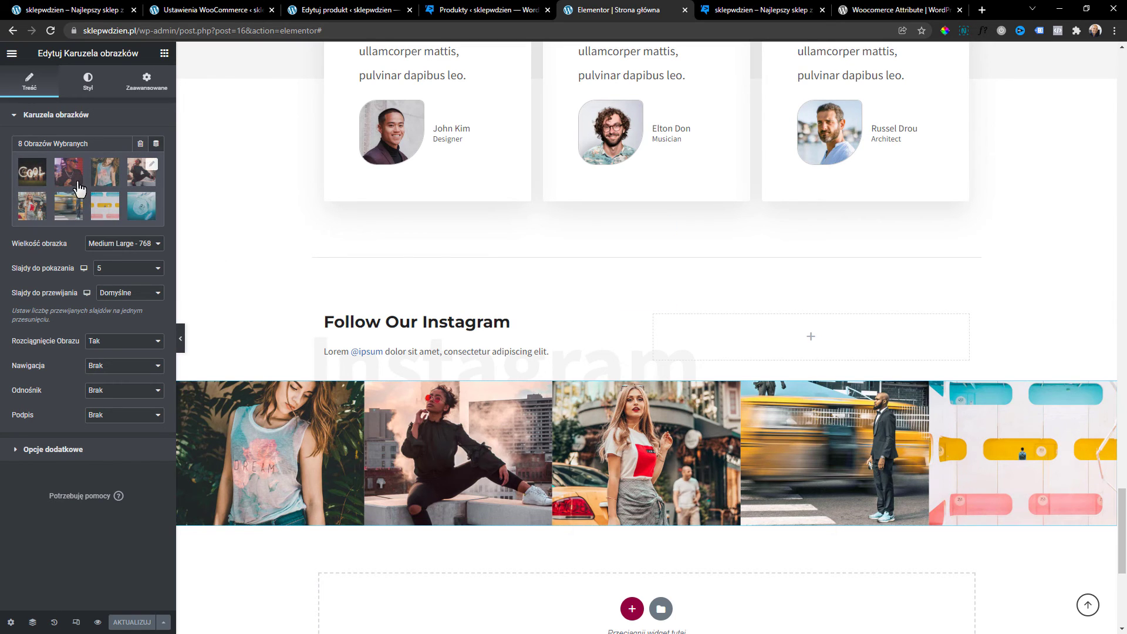
Change the large faded Instagram watermark heading's title to Produkty.
left_click(473, 326)
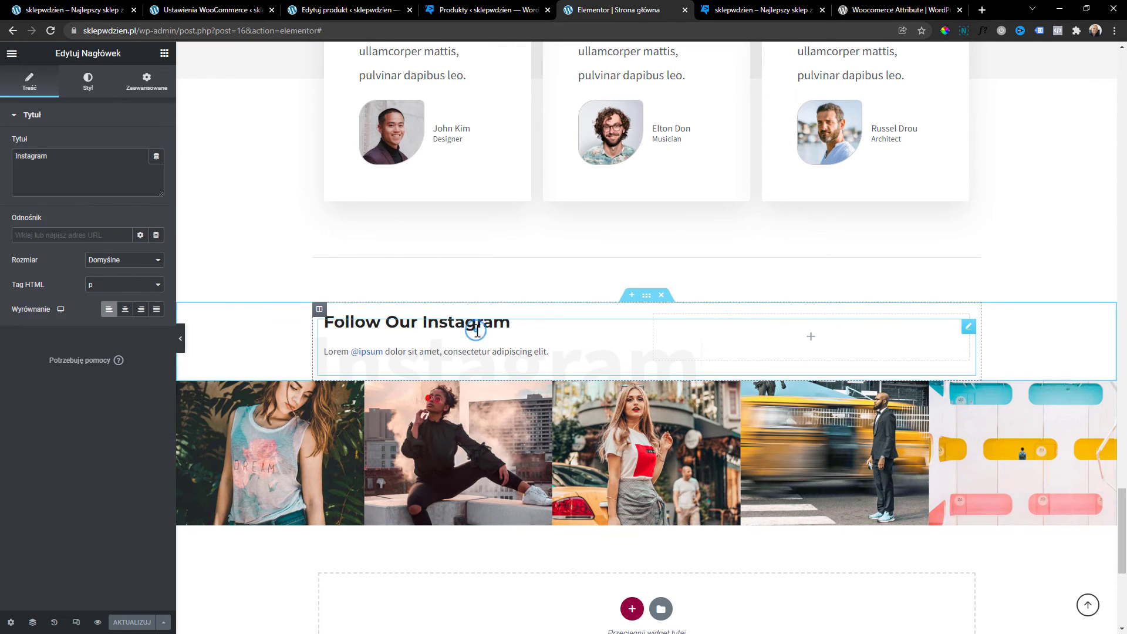
double_click(465, 323)
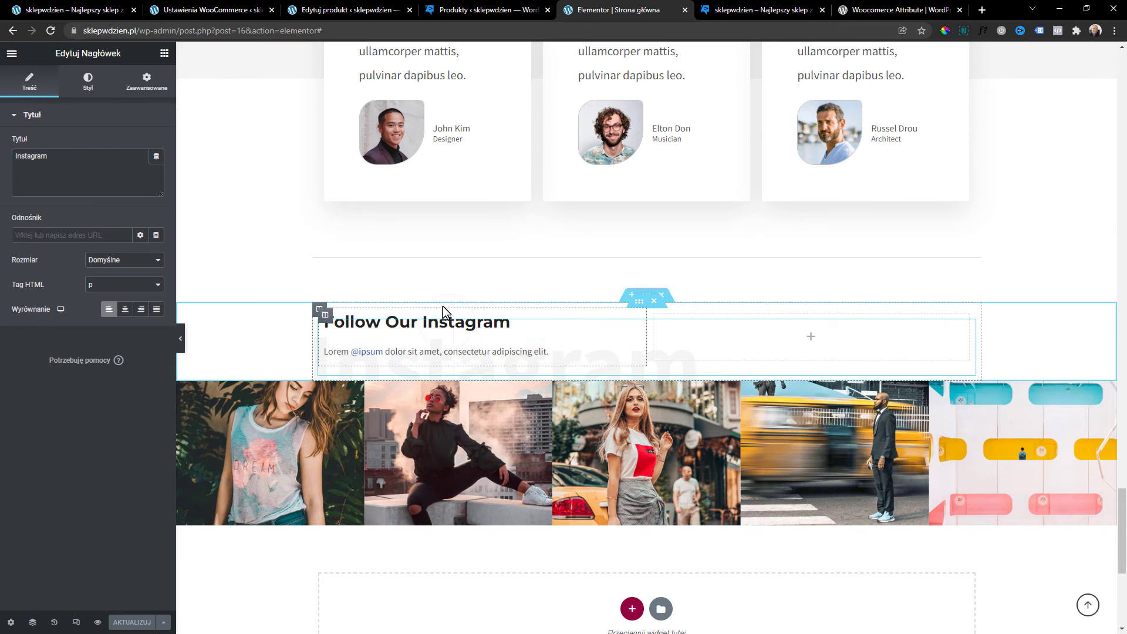
left_click(444, 313)
left_click(432, 351)
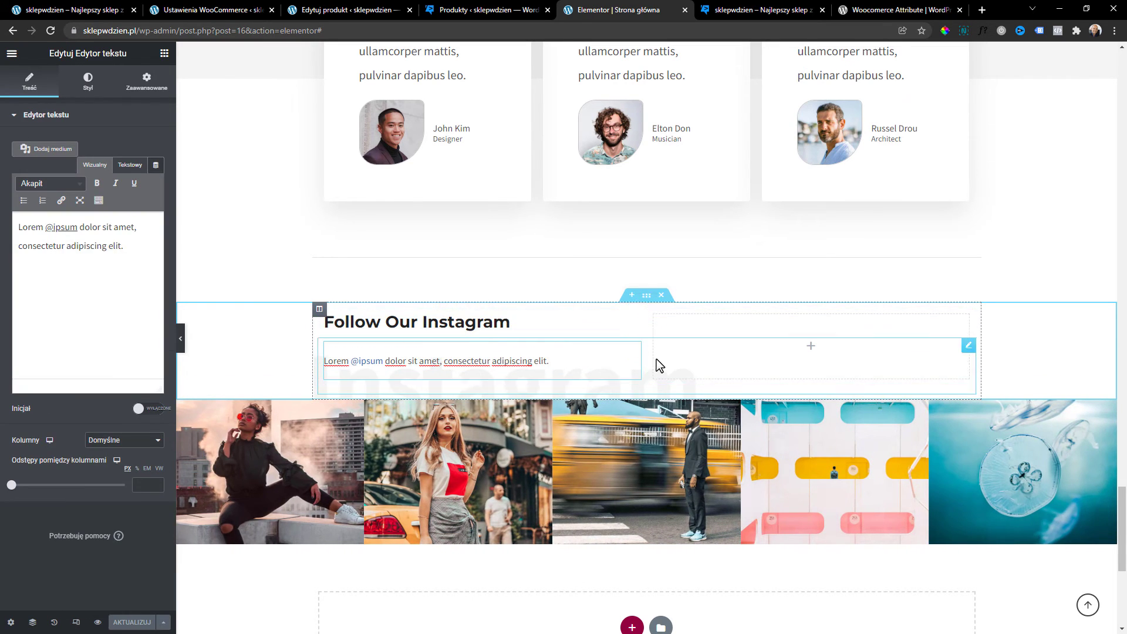
right_click(634, 350)
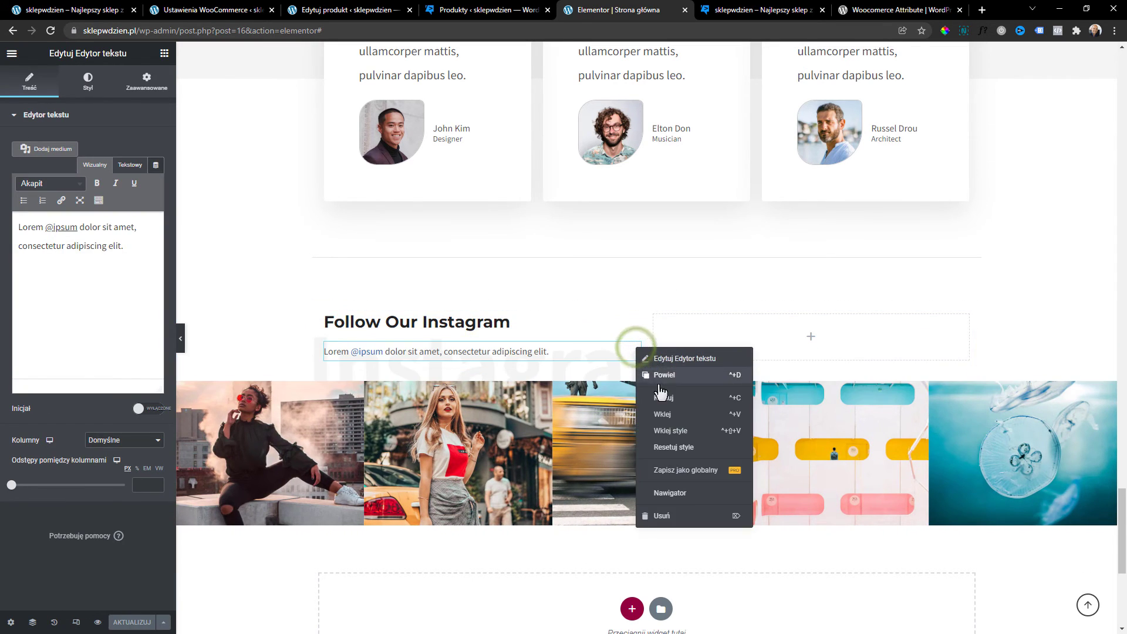
left_click(473, 384)
left_click(398, 313)
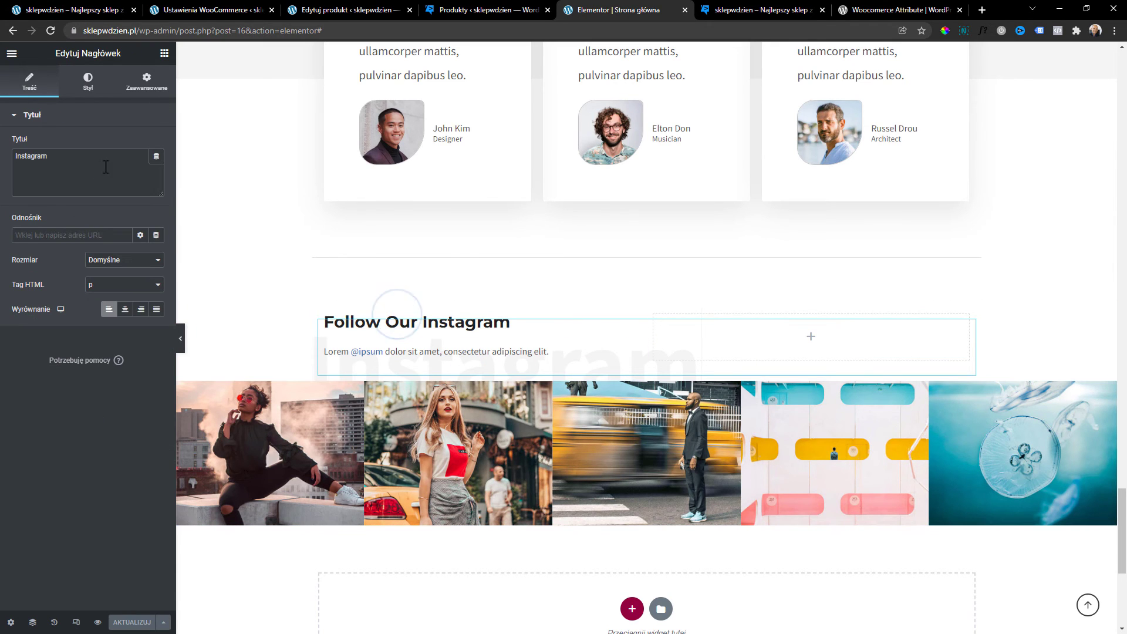
left_click(280, 368)
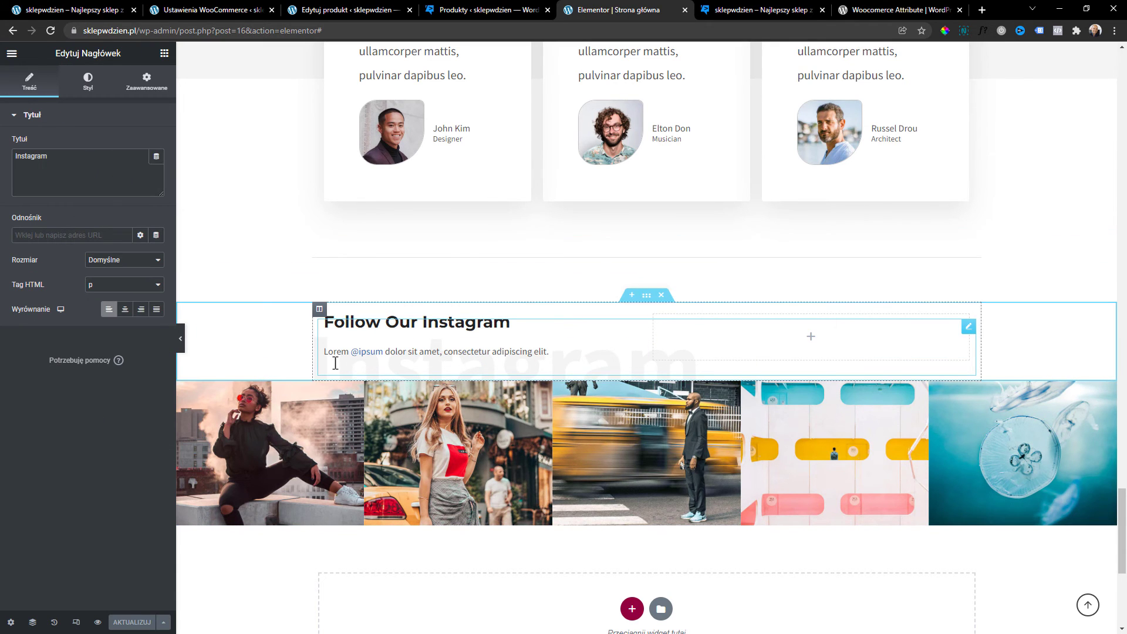
left_click(113, 179)
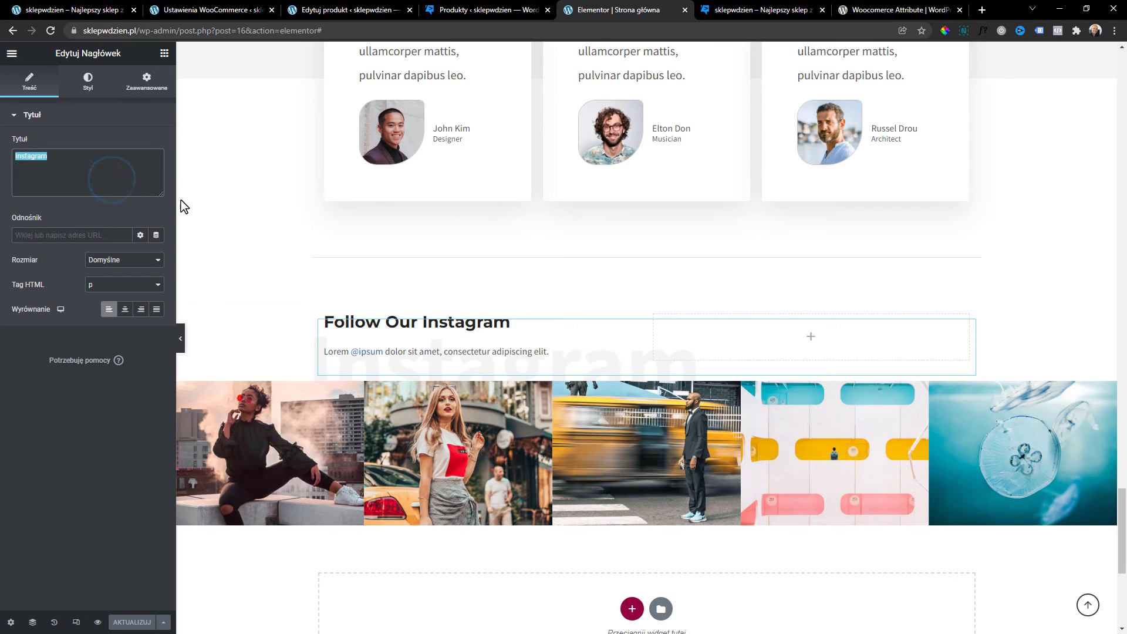
type("Produkty")
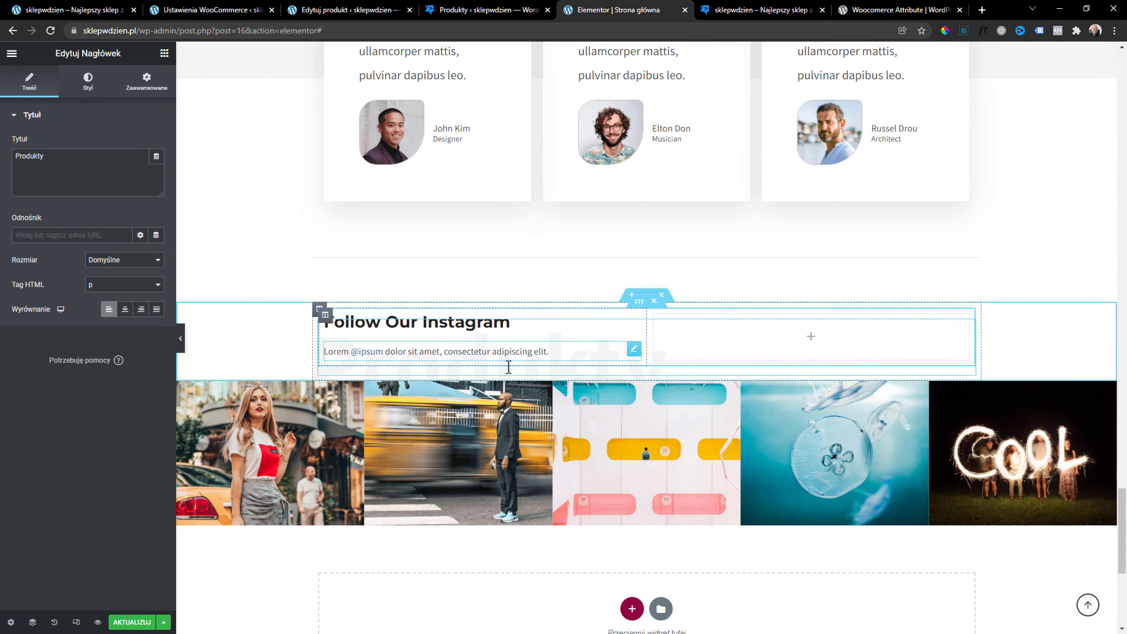
Change the heading to 'Zobacz galerie produktów' and delete the Lorem ipsum paragraph.
left_click(444, 352)
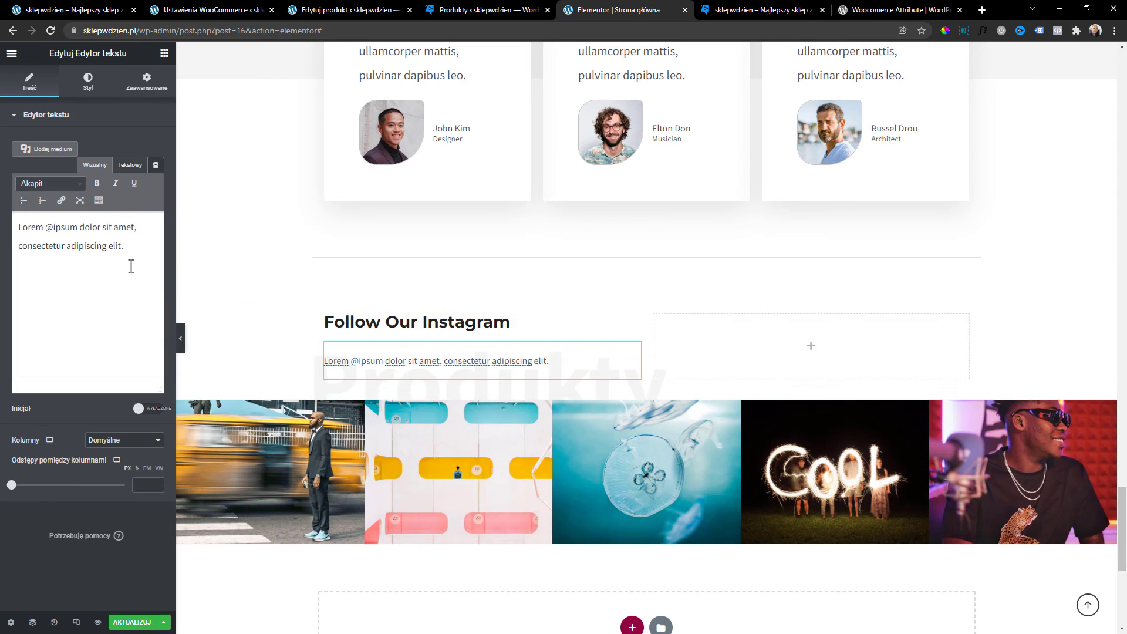
left_click(423, 322)
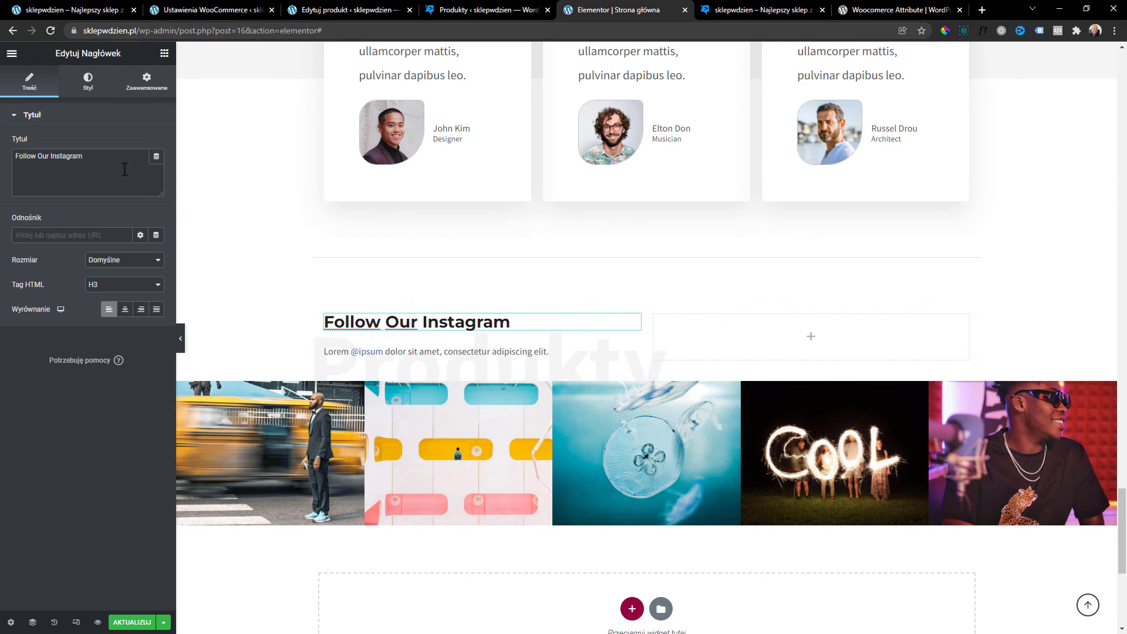
type("Zobacz galerie produktów")
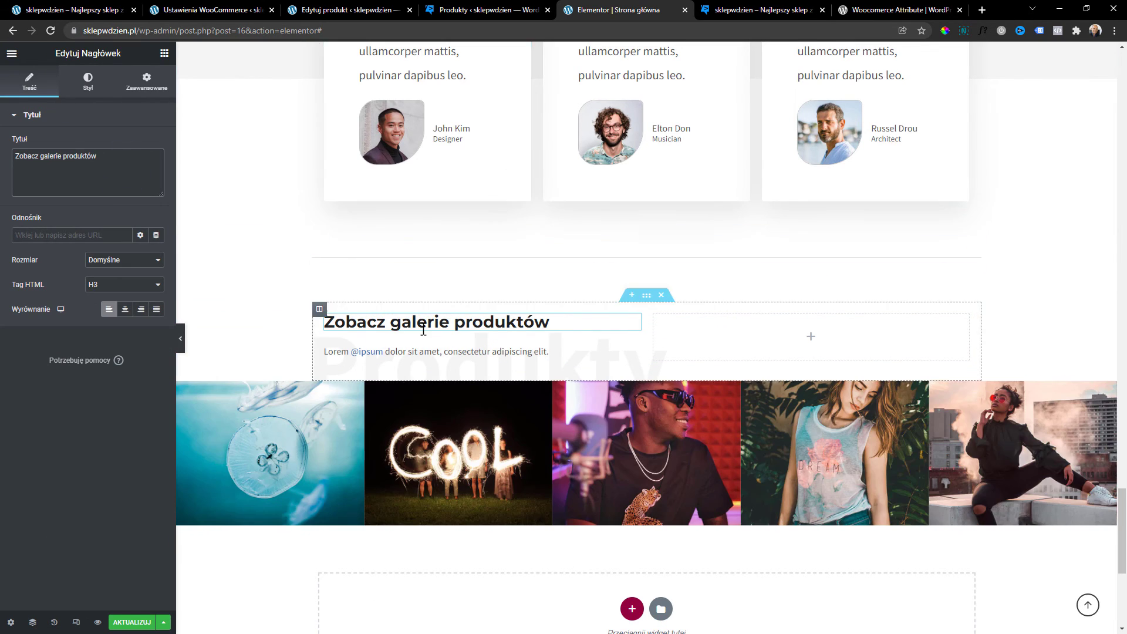
right_click(416, 348)
left_click(453, 518)
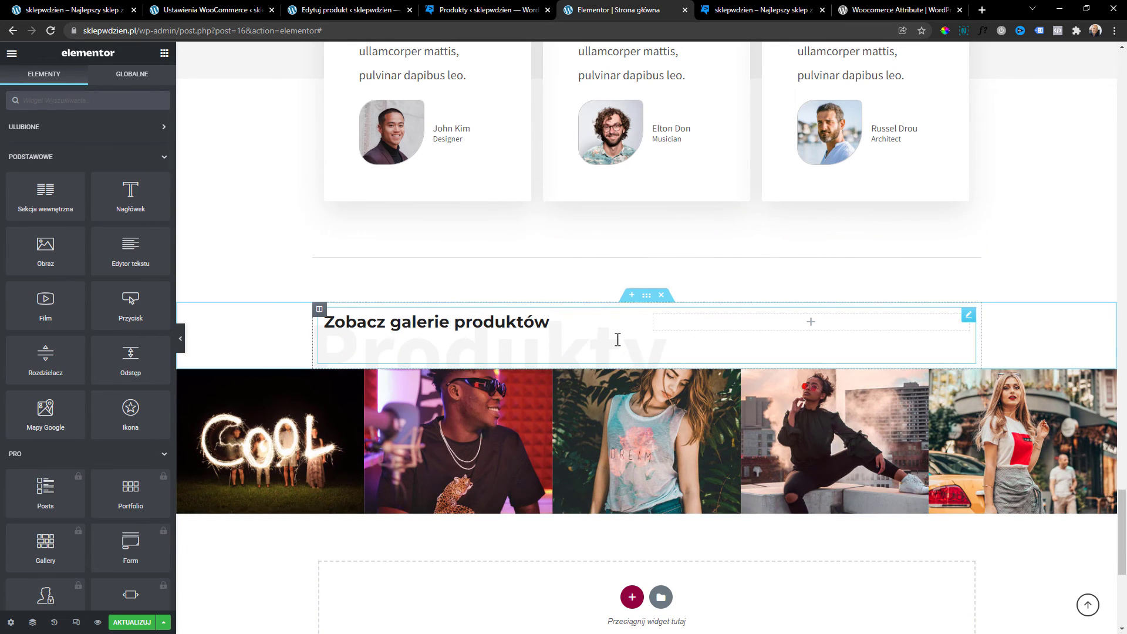
Delete the Zobacz galerie produktów heading section, the divider line and the empty section.
left_click(663, 296)
scroll(486, 514, "up", 1)
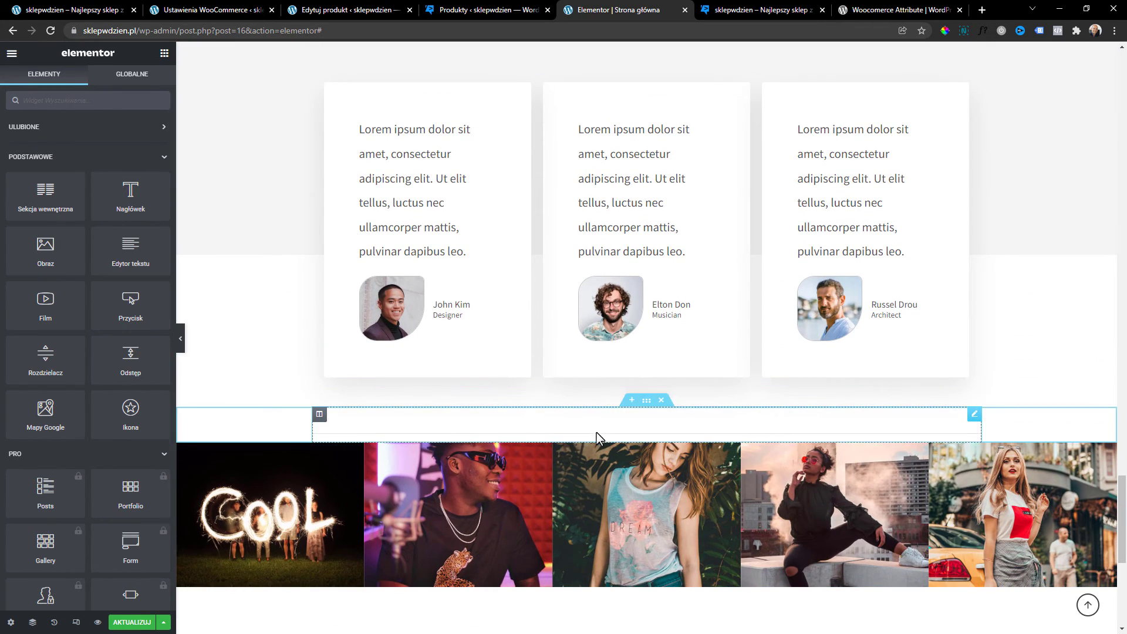
right_click(599, 435)
left_click(652, 599)
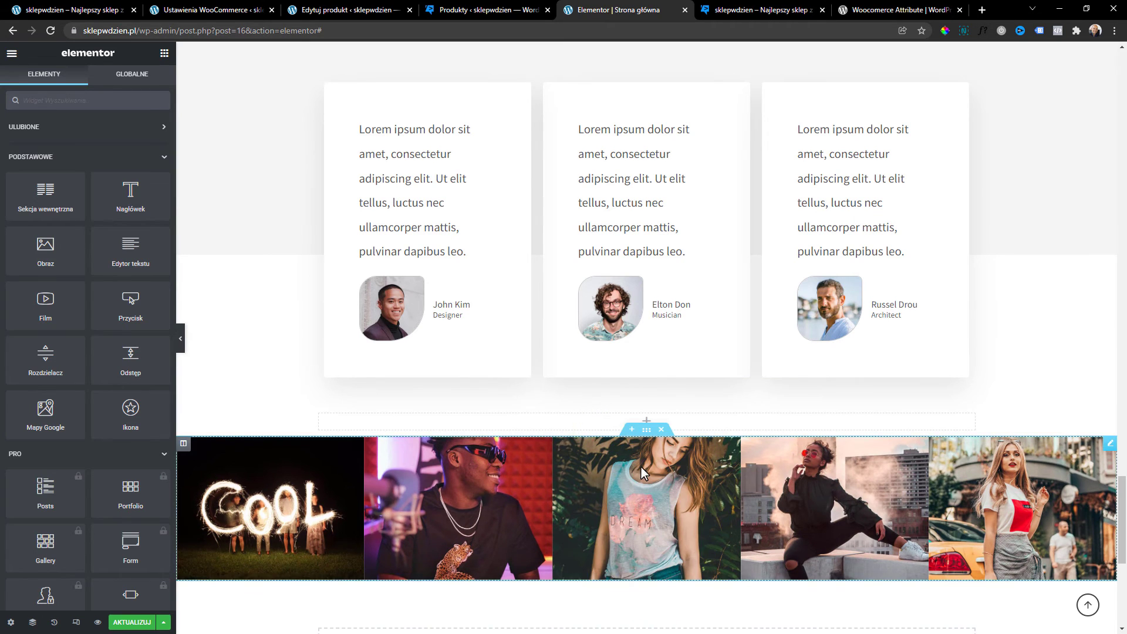
scroll(675, 478, "down", 4)
scroll(382, 408, "up", 4)
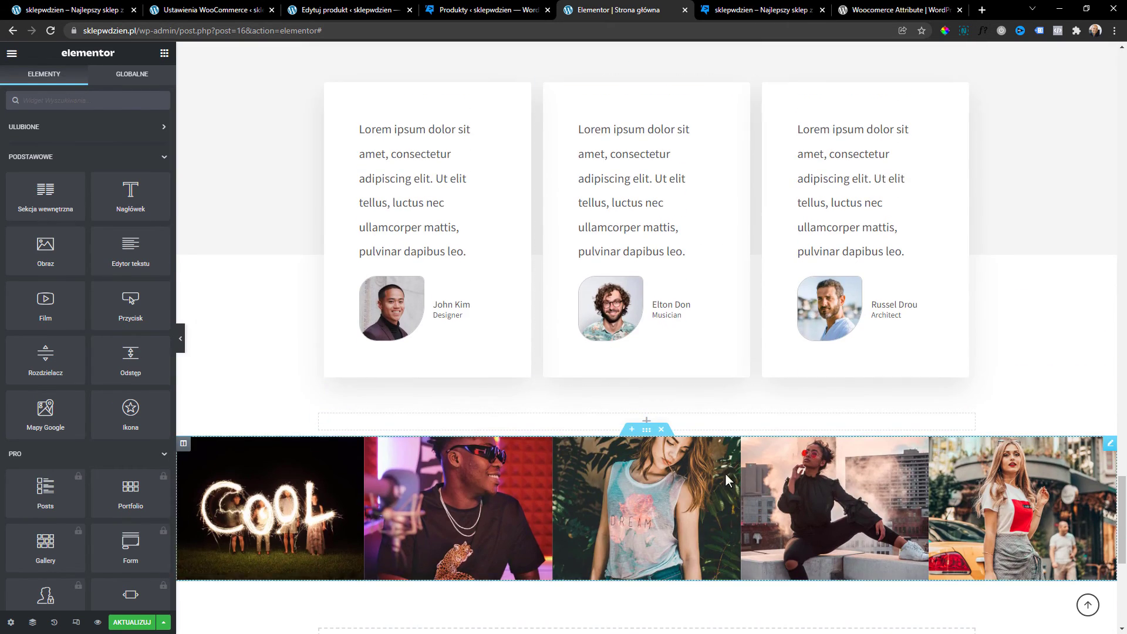
left_click(661, 429)
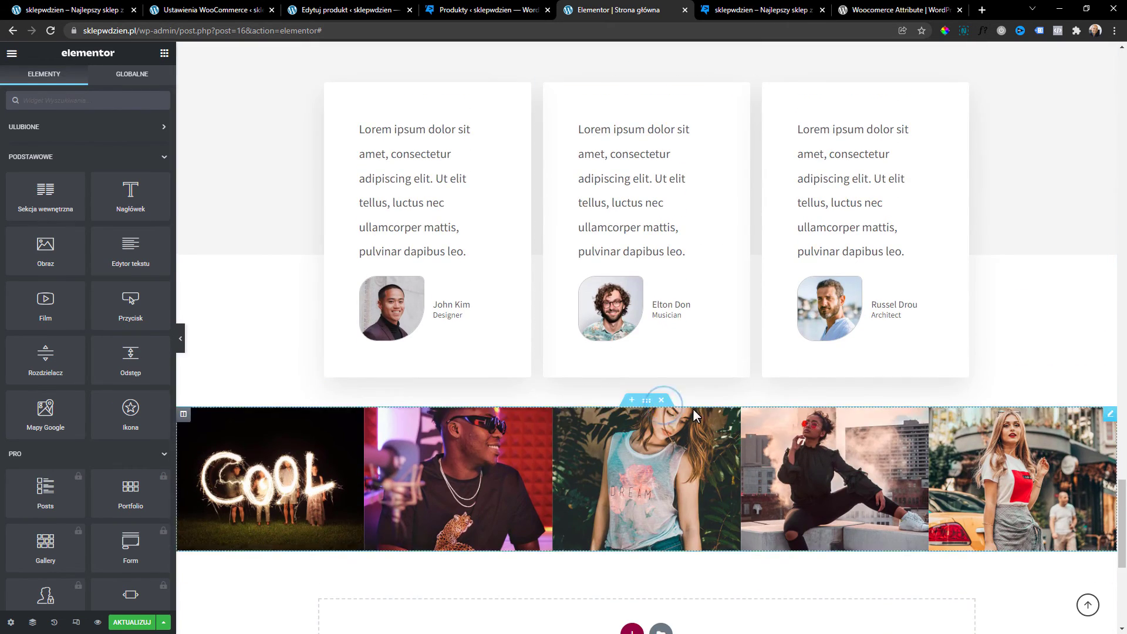
Give the image gallery section 50 px of top padding and save the page.
left_click(650, 401)
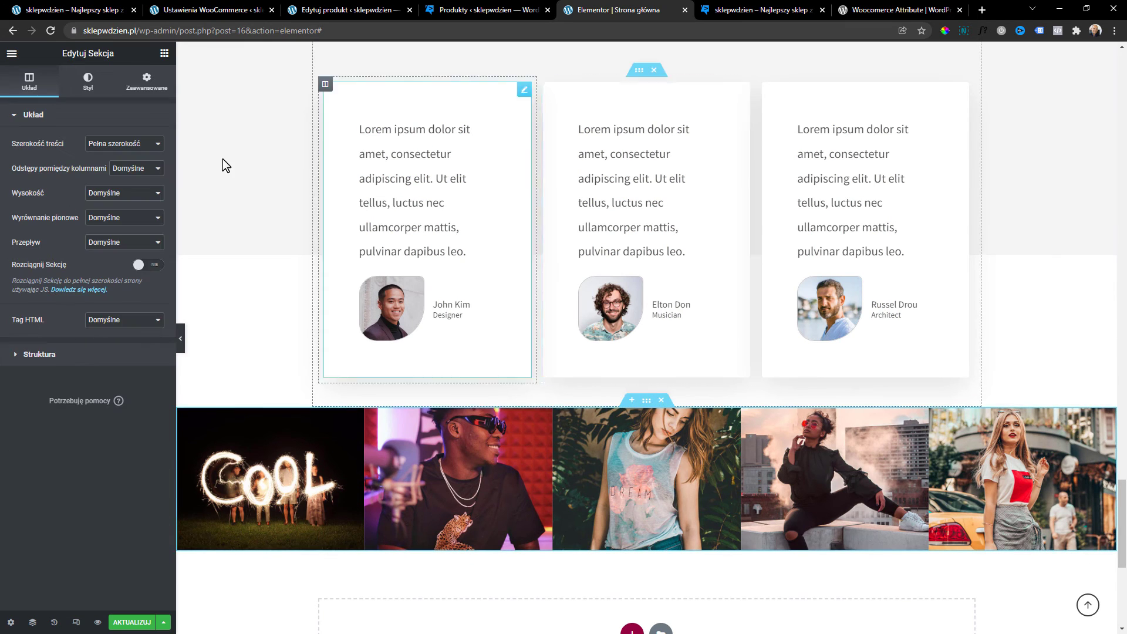
left_click(155, 82)
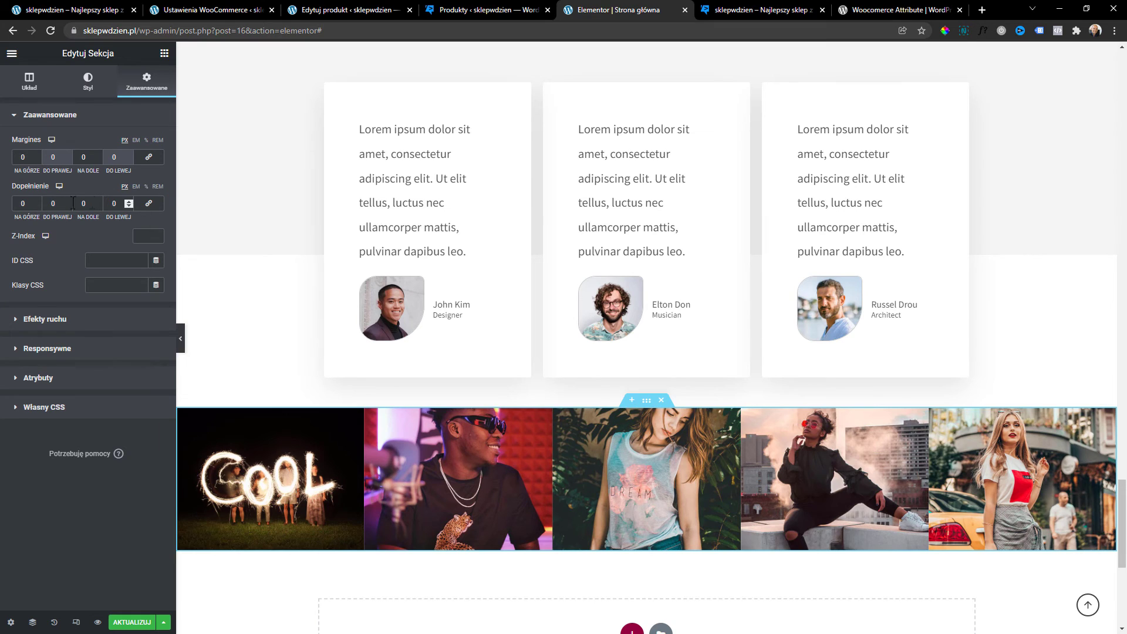
type("50")
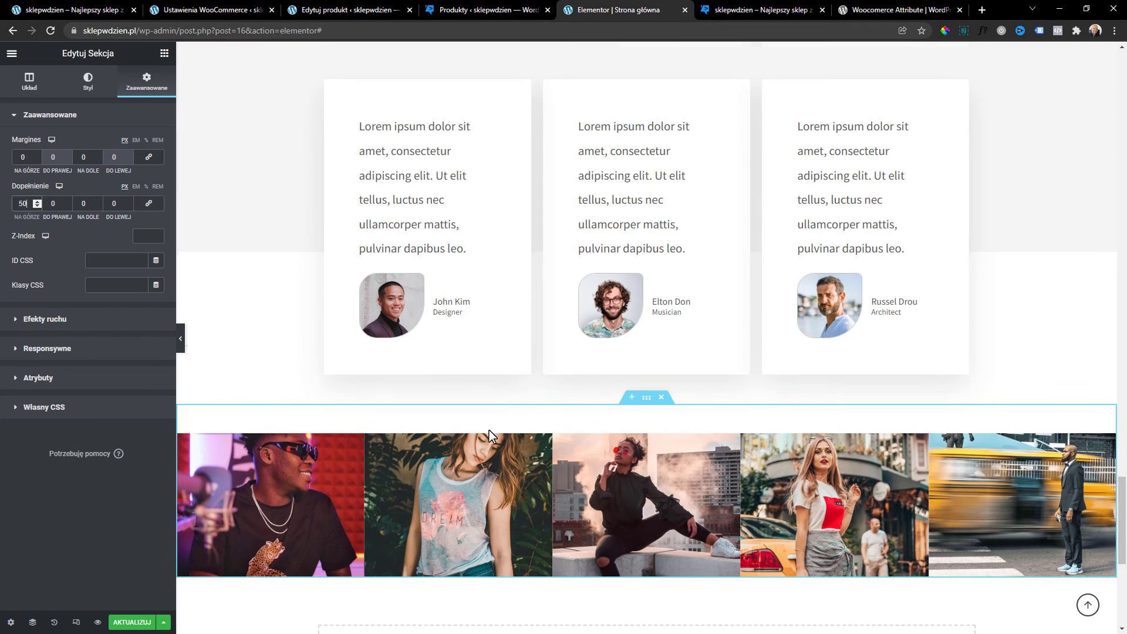
scroll(491, 432, "down", 3)
scroll(496, 433, "down", 3)
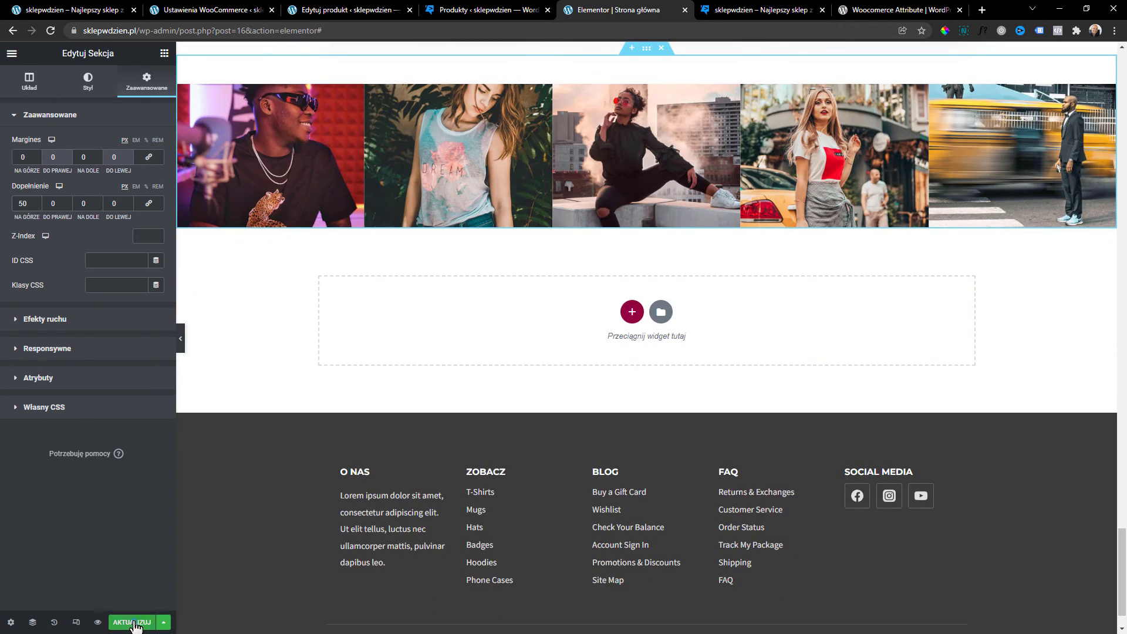
scroll(626, 475, "up", 20)
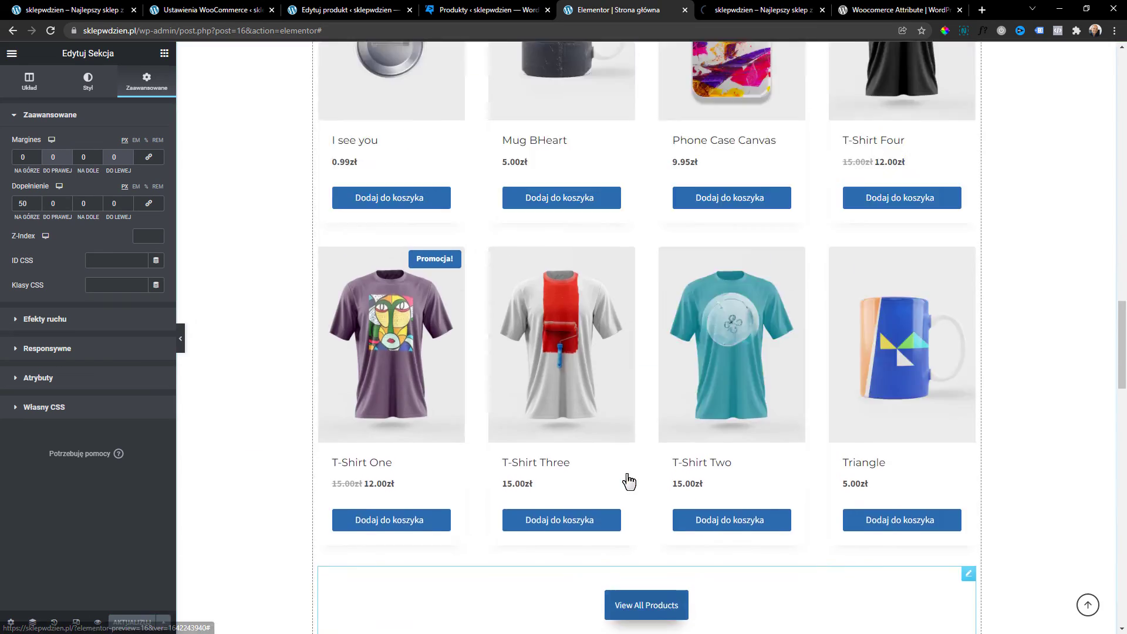
scroll(637, 511, "up", 4)
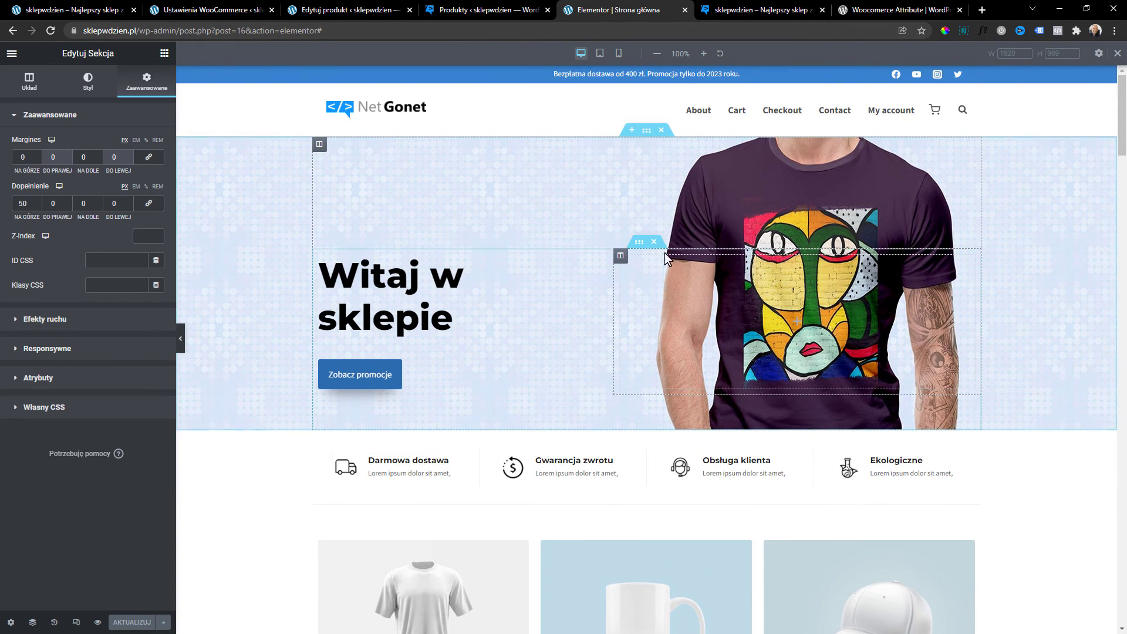
left_click(76, 622)
left_click(76, 622)
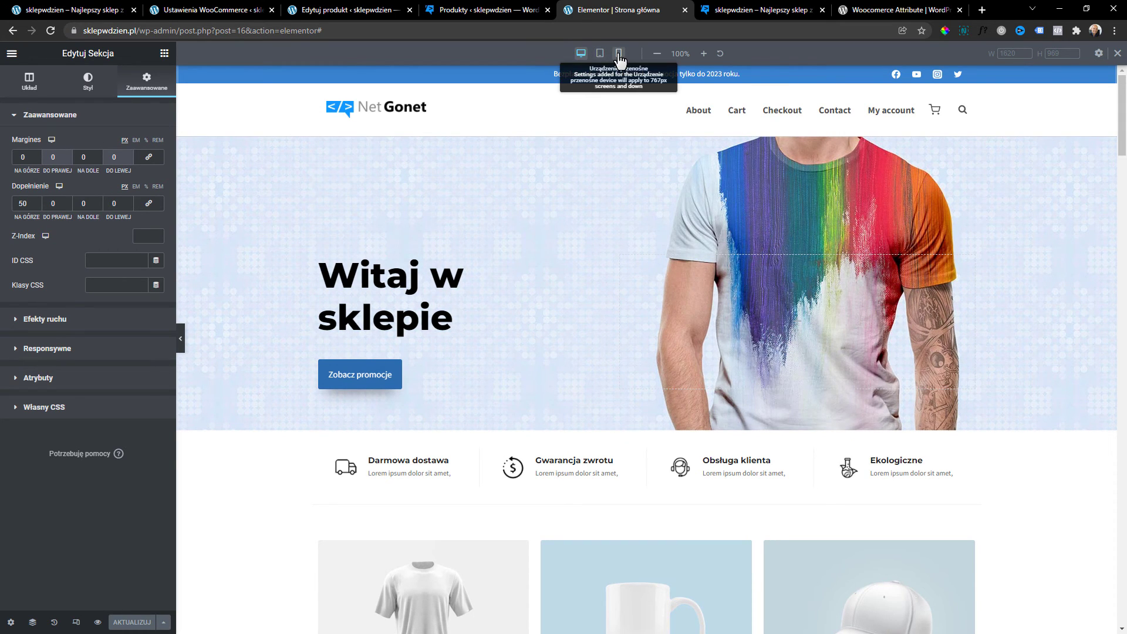
left_click(619, 53)
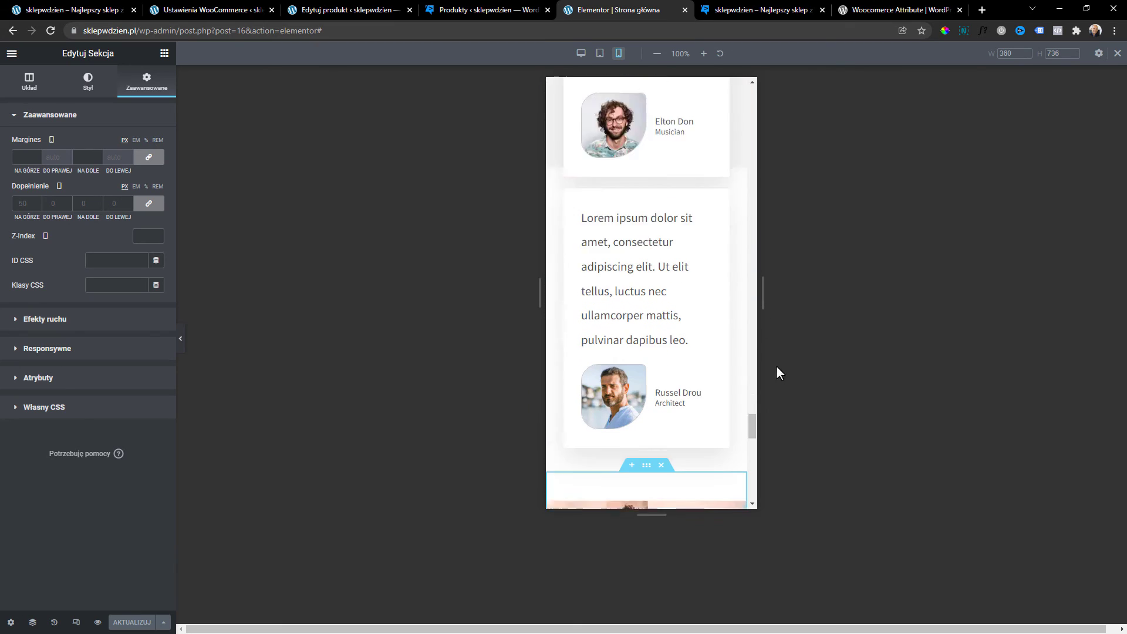
left_click_drag(753, 427, 772, 96)
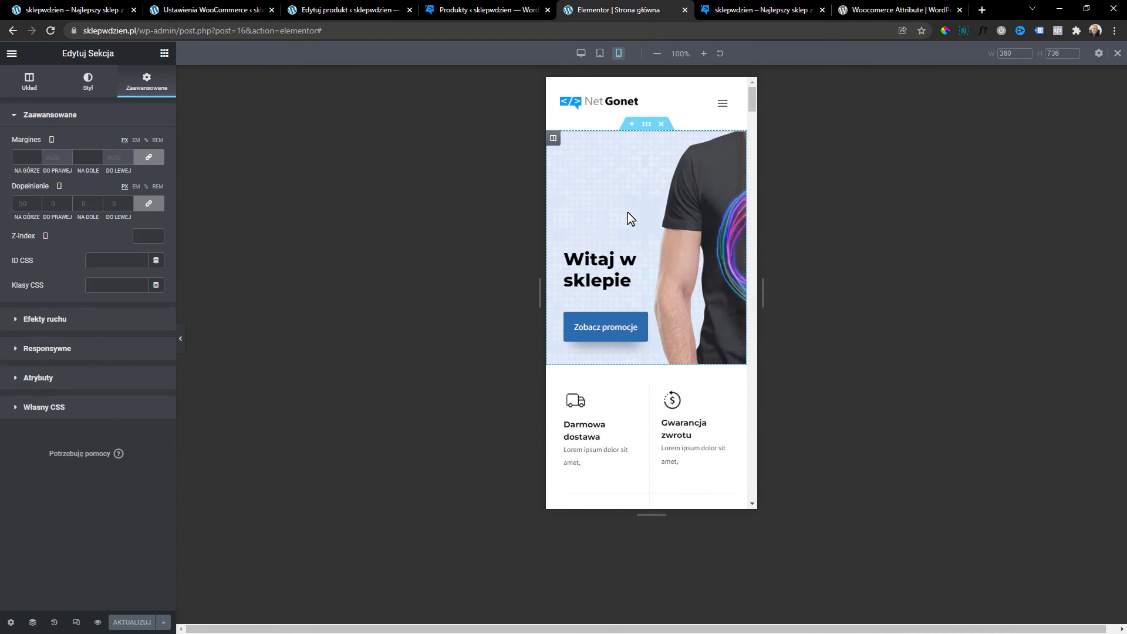
scroll(642, 229, "down", 4)
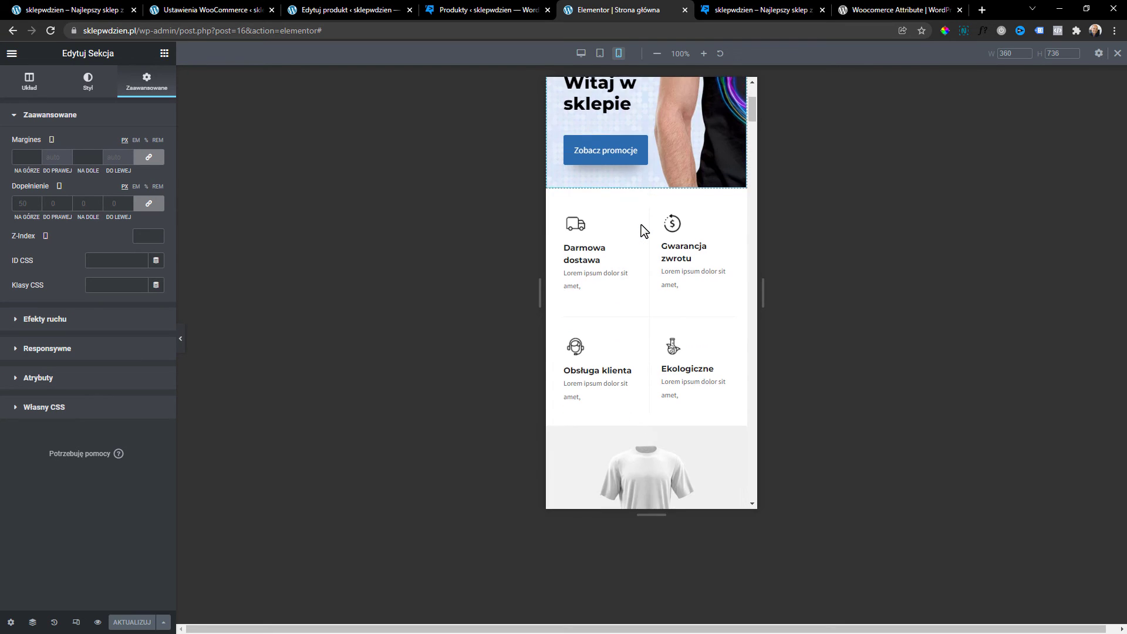
left_click(571, 157)
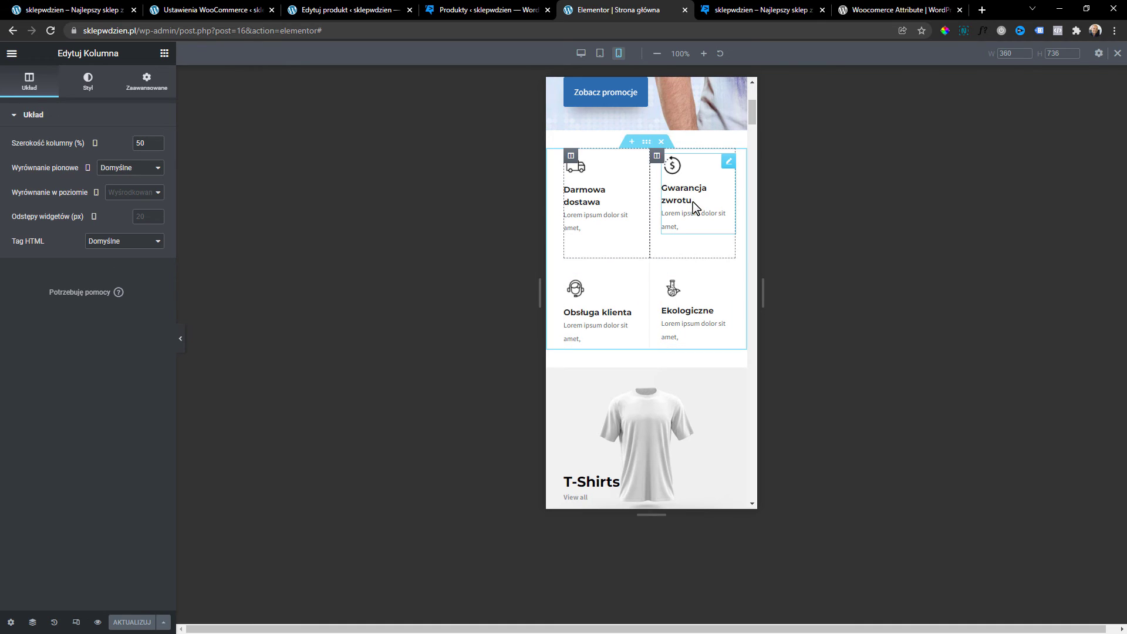
scroll(684, 298, "down", 2)
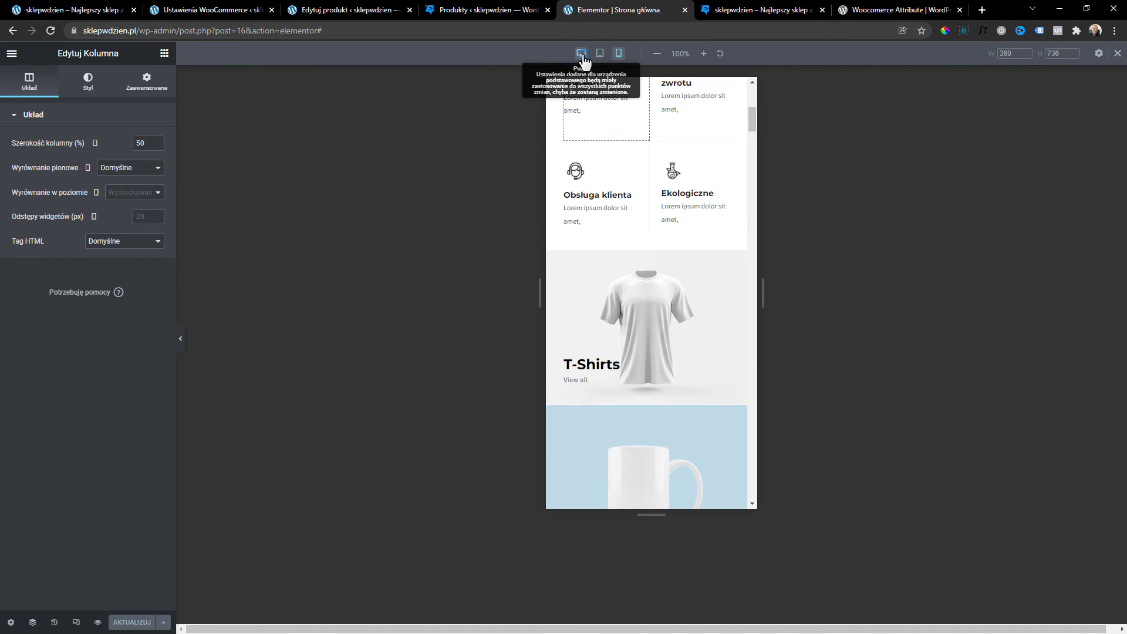
left_click(581, 54)
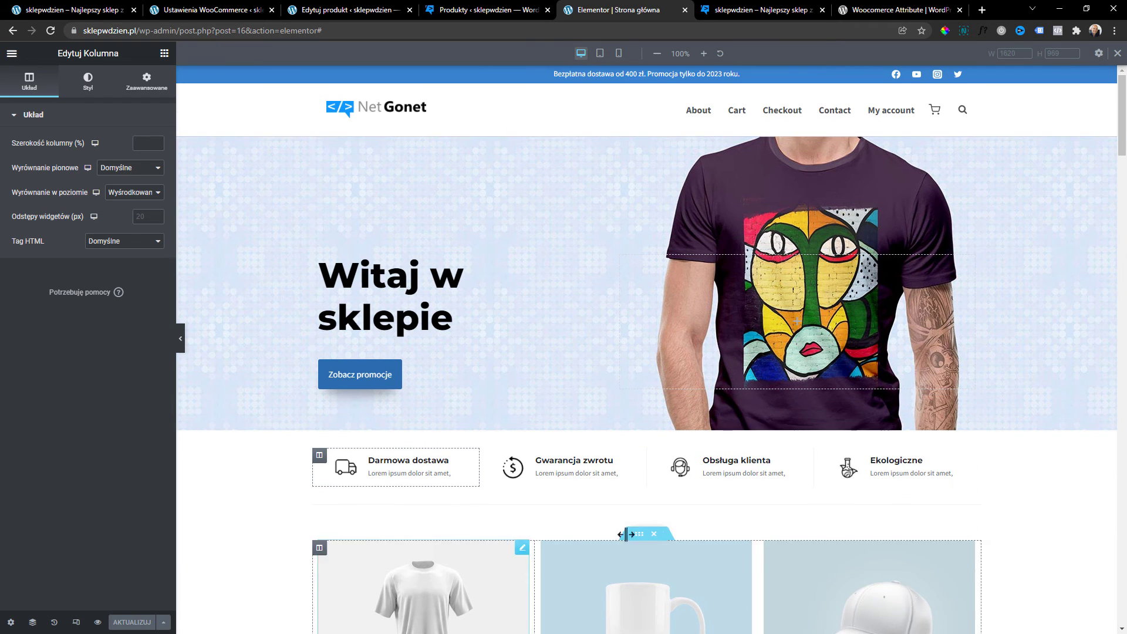
Open the About page for editing and retitle it 'O nas'.
right_click(700, 115)
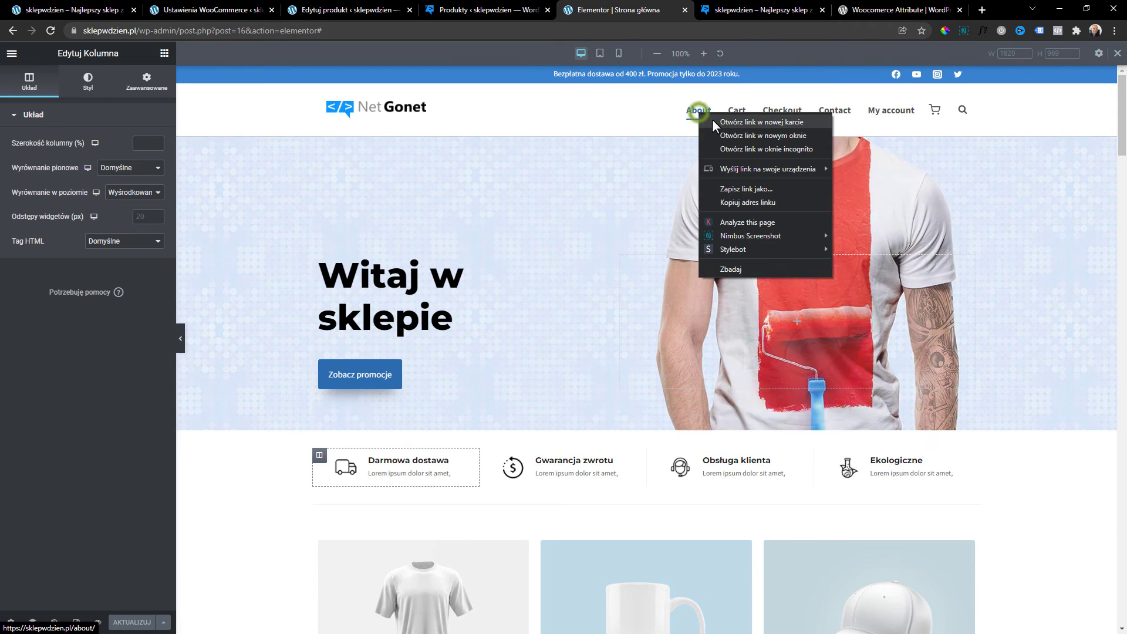
left_click(506, 6)
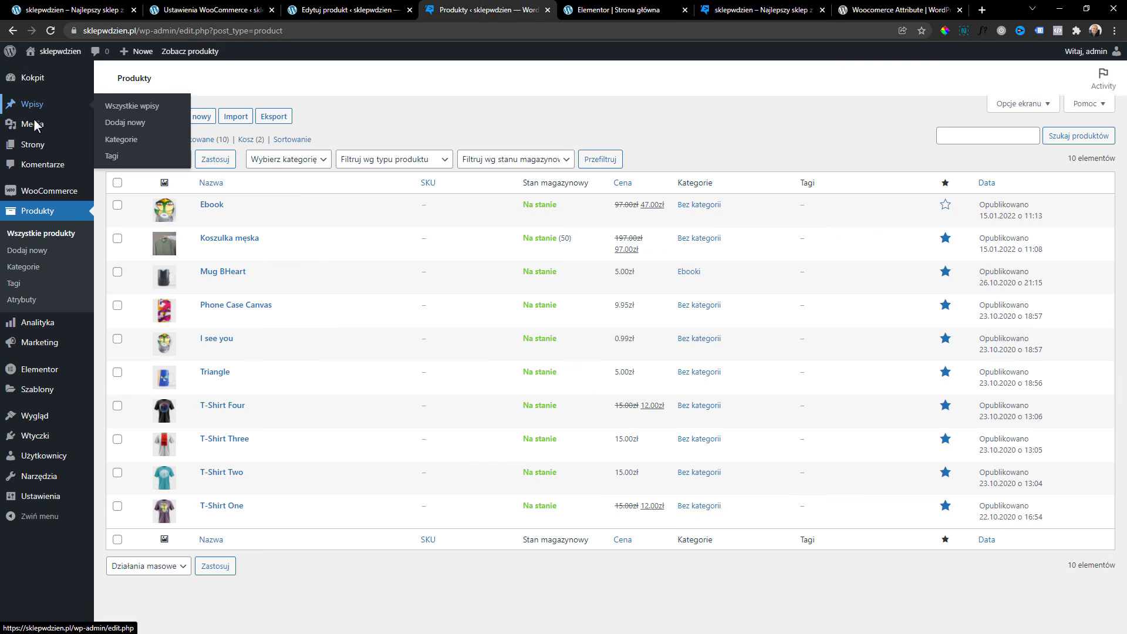
left_click(47, 146)
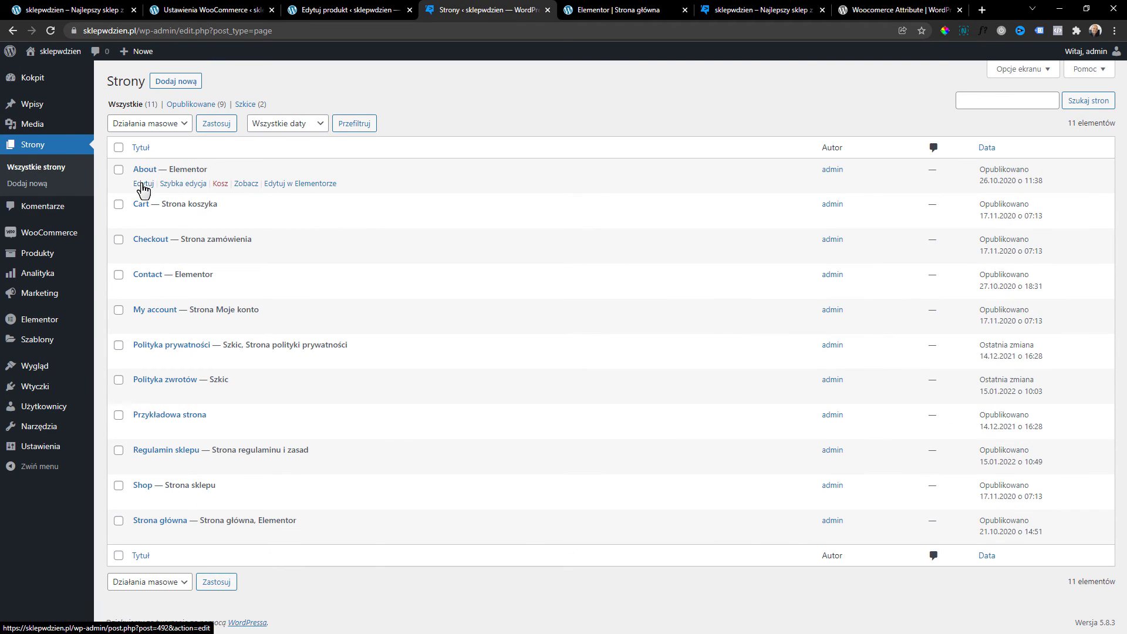
left_click(143, 184)
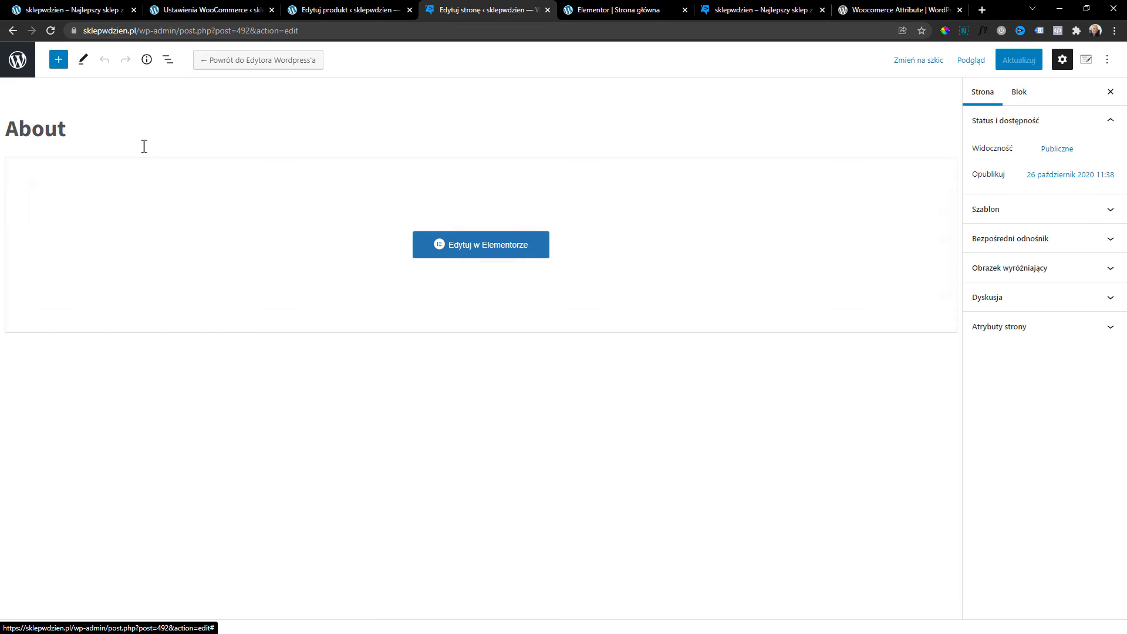
left_click_drag(145, 142, 23, 143)
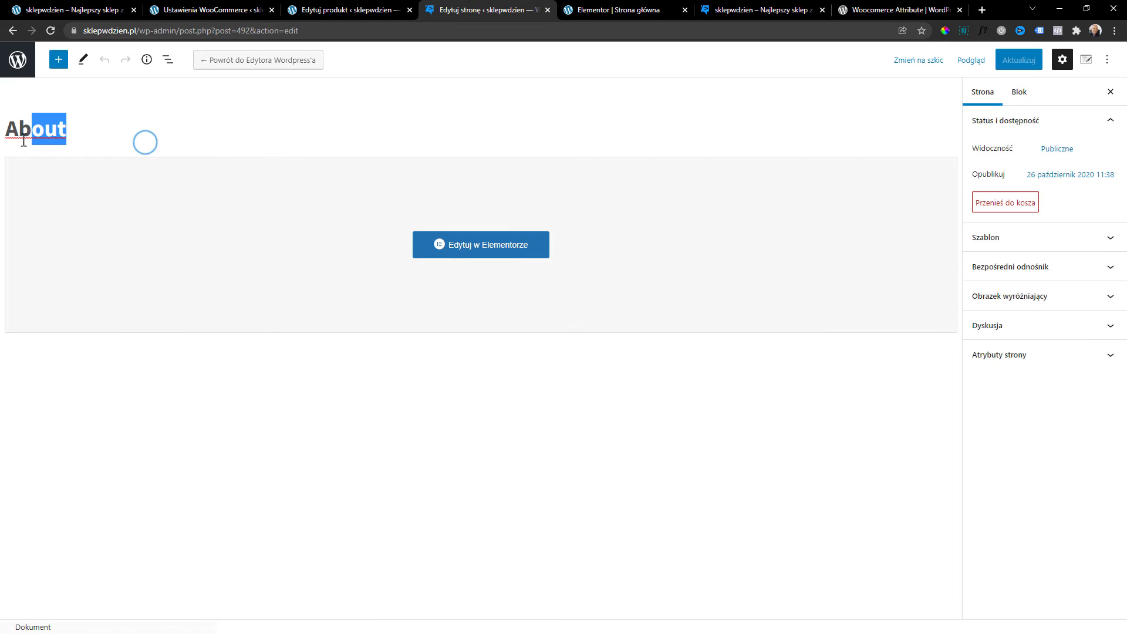
key("BackSpace")
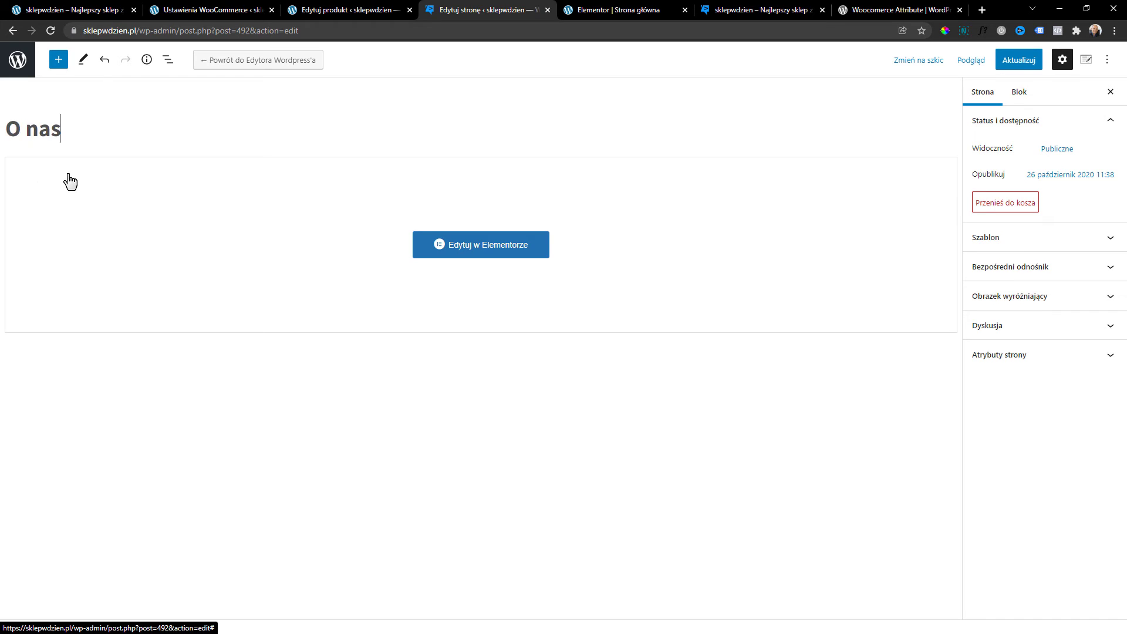
key("ctrl+a")
key("ctrl+c")
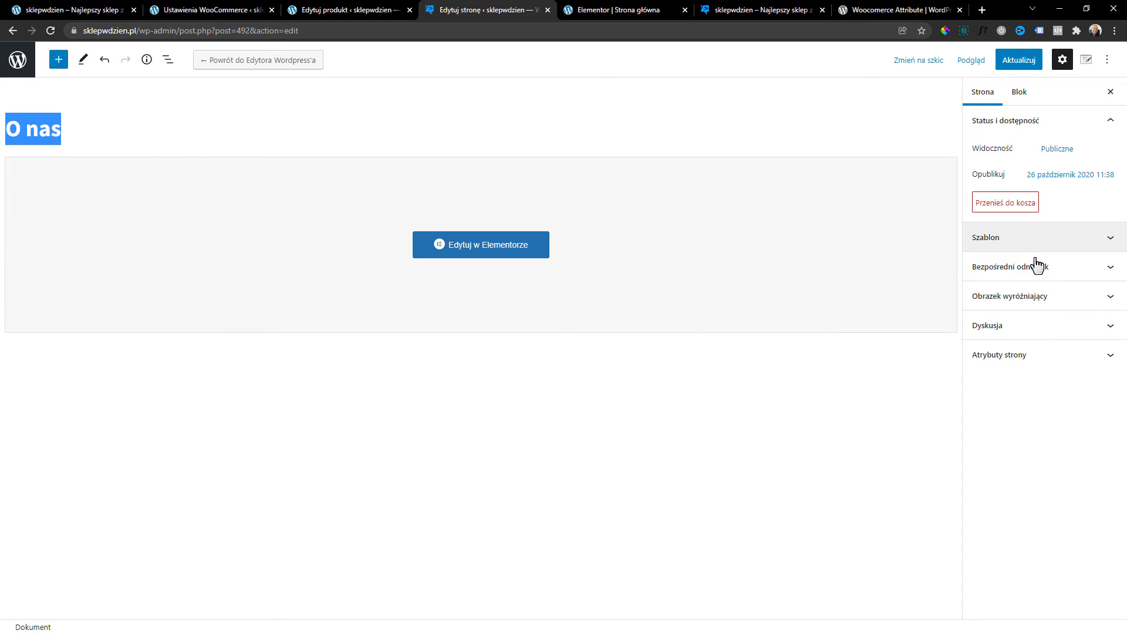
Change the permalink slug from about to o-nas and save the page.
left_click(1040, 268)
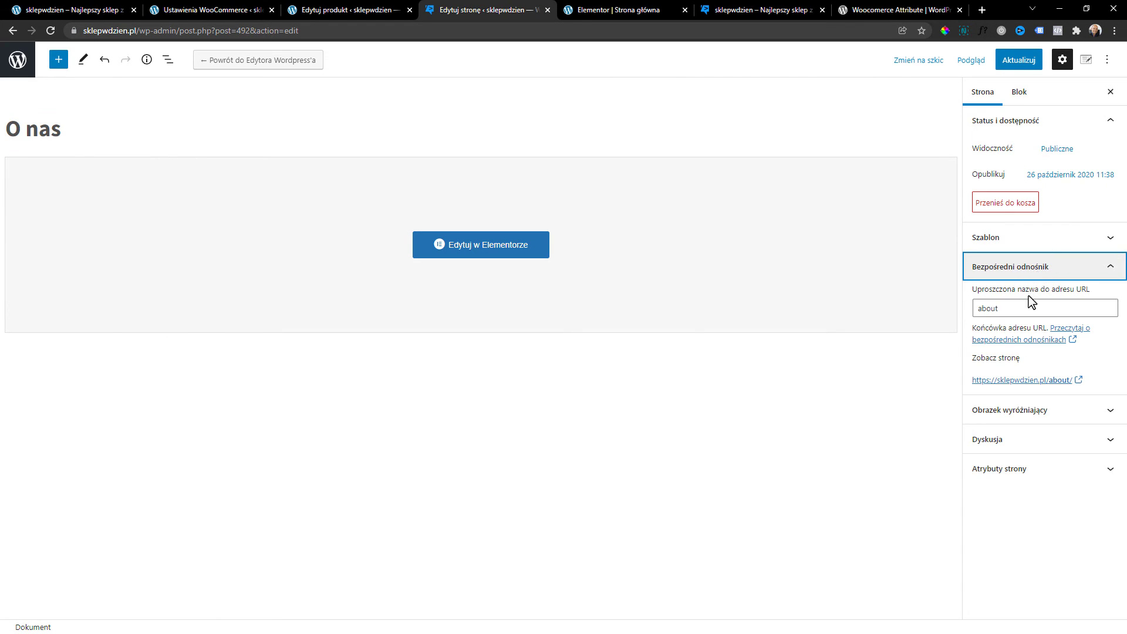
left_click_drag(1032, 306, 857, 315)
key("ctrl+v")
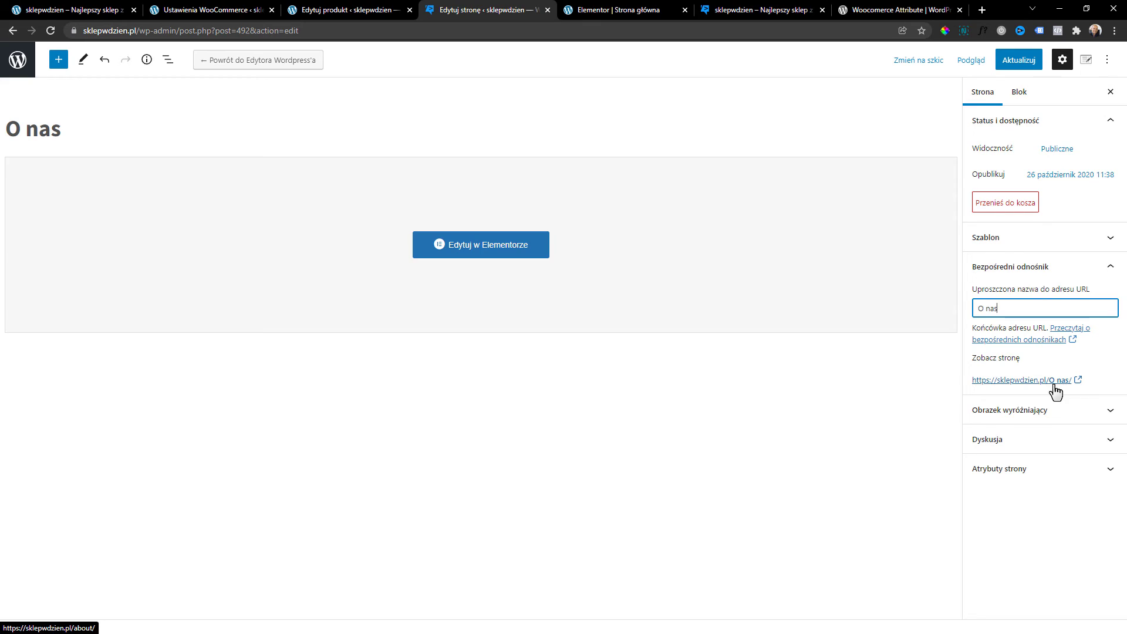
left_click(1024, 61)
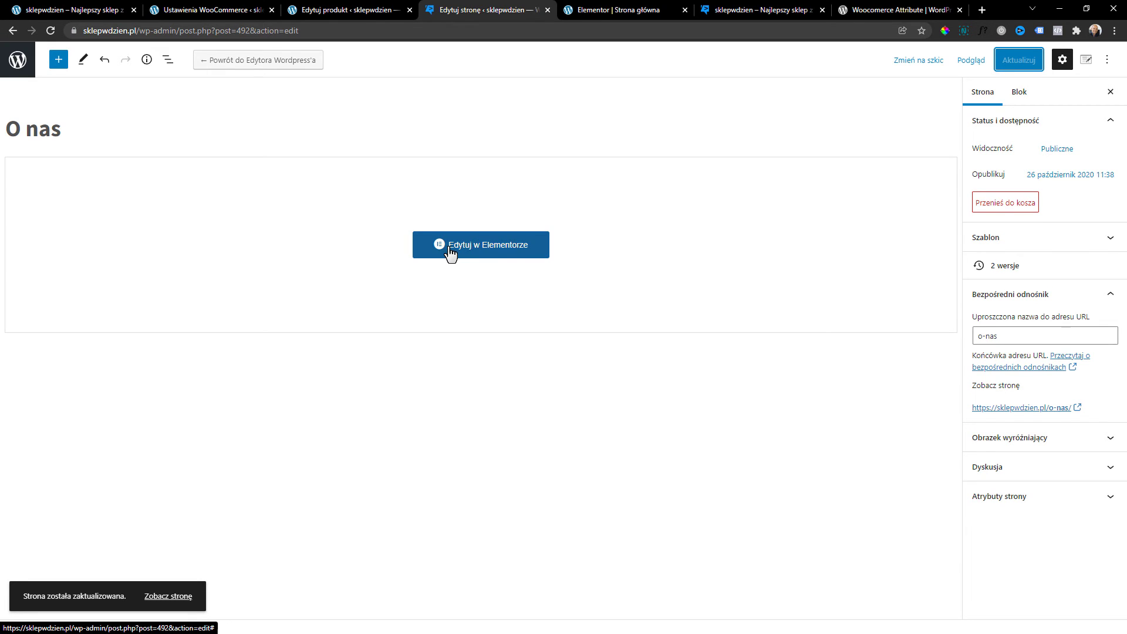
Open the O nas page in Elementor and look over its layout.
left_click(456, 253)
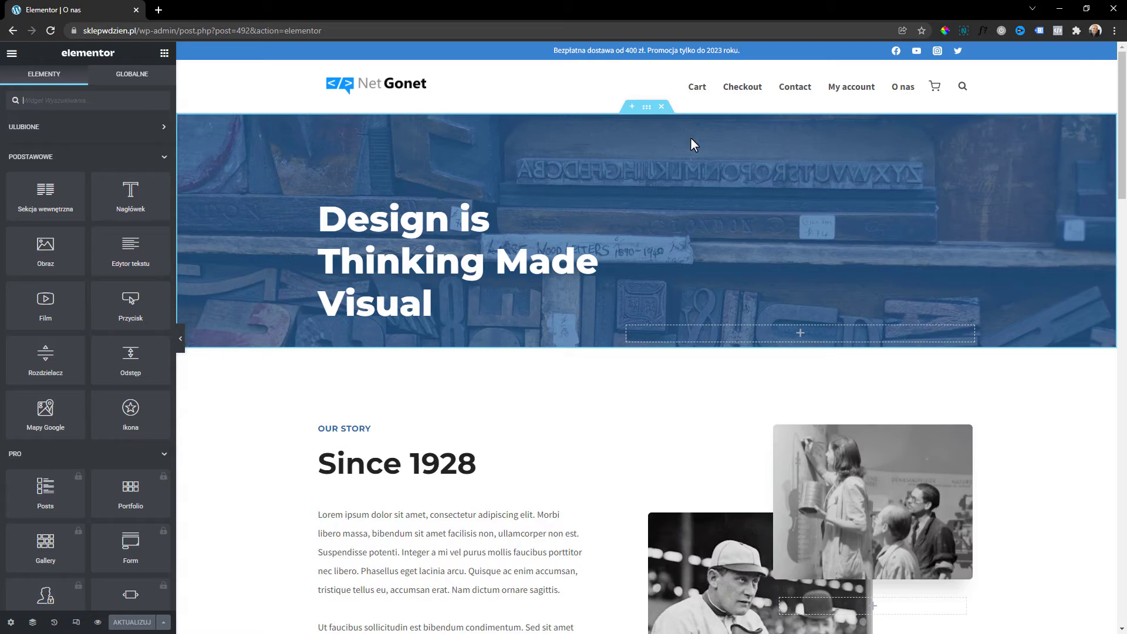
scroll(357, 341, "down", 12)
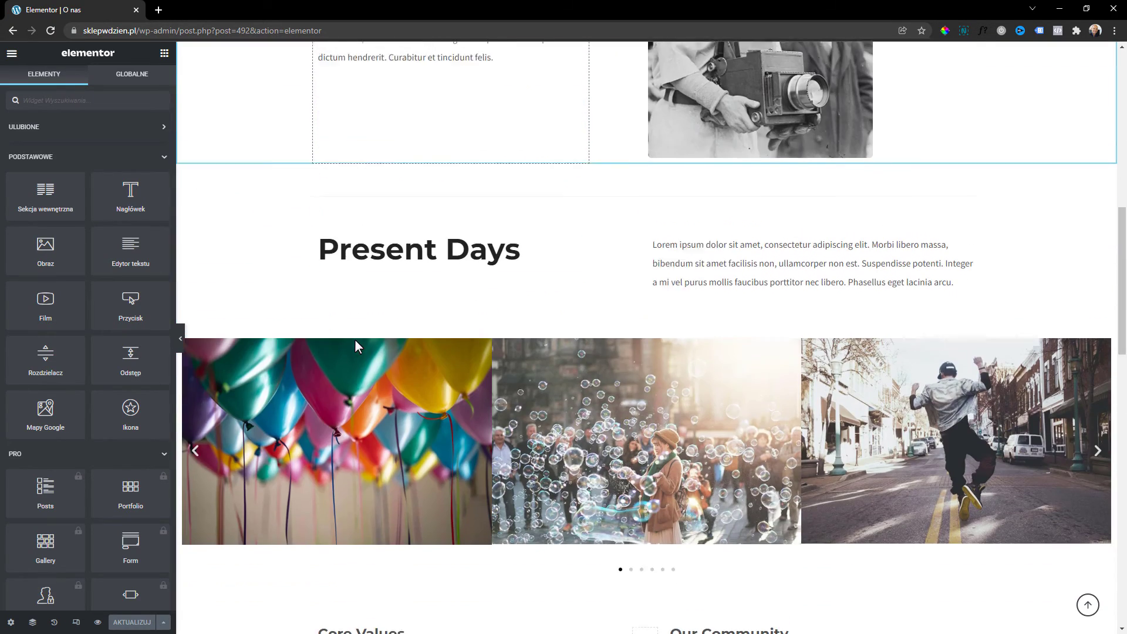
scroll(389, 389, "down", 4)
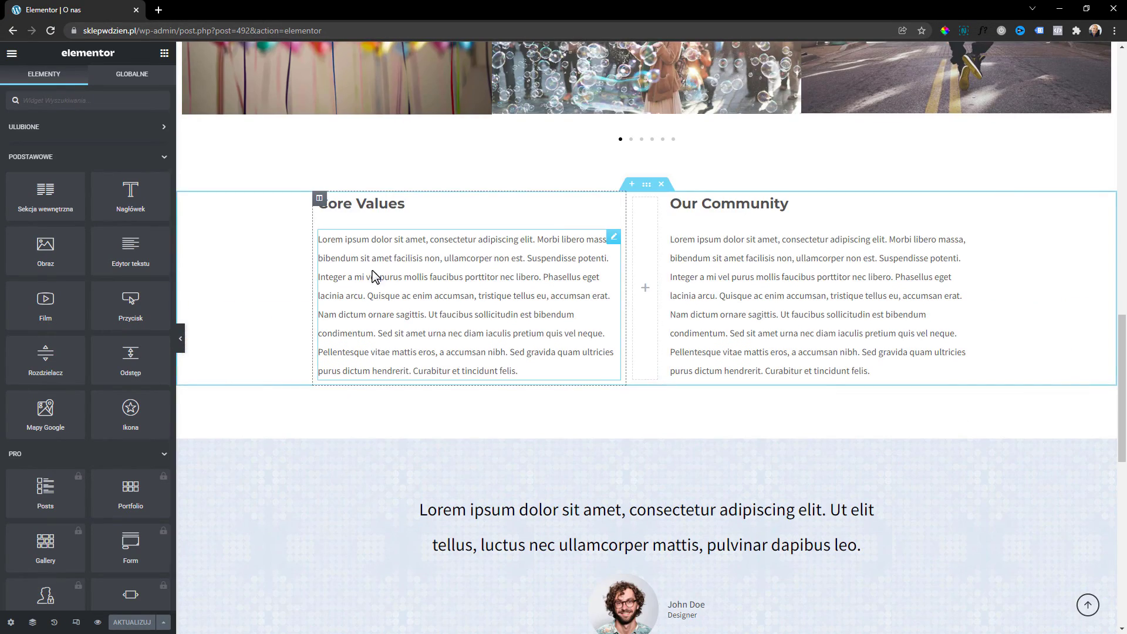
scroll(372, 276, "down", 4)
scroll(481, 364, "down", 6)
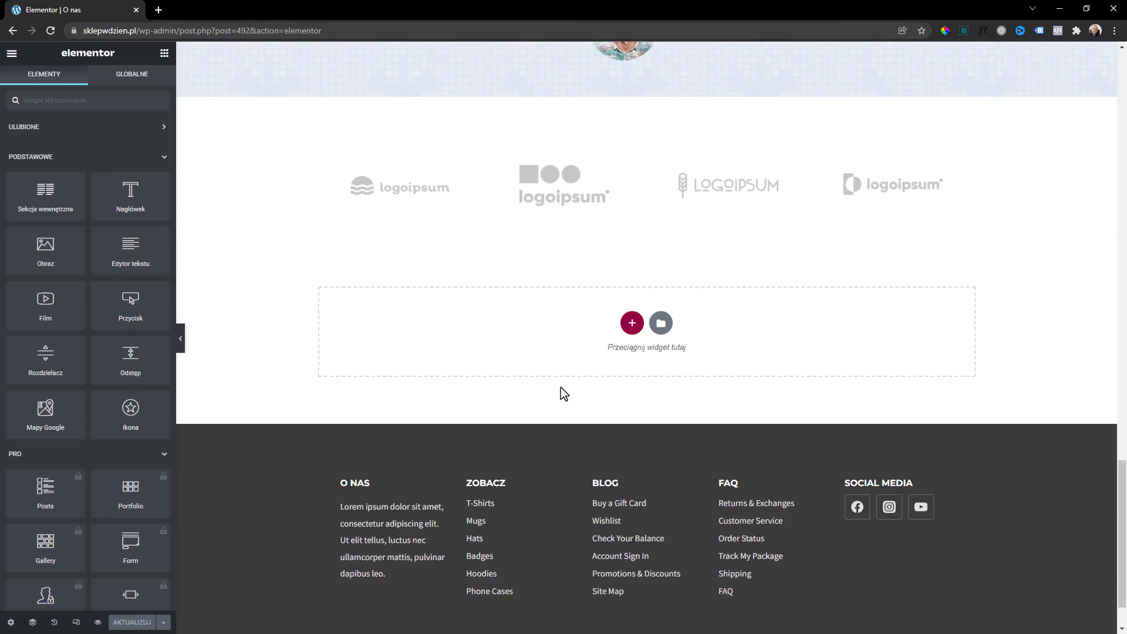
scroll(624, 420, "up", 9)
scroll(624, 421, "up", 6)
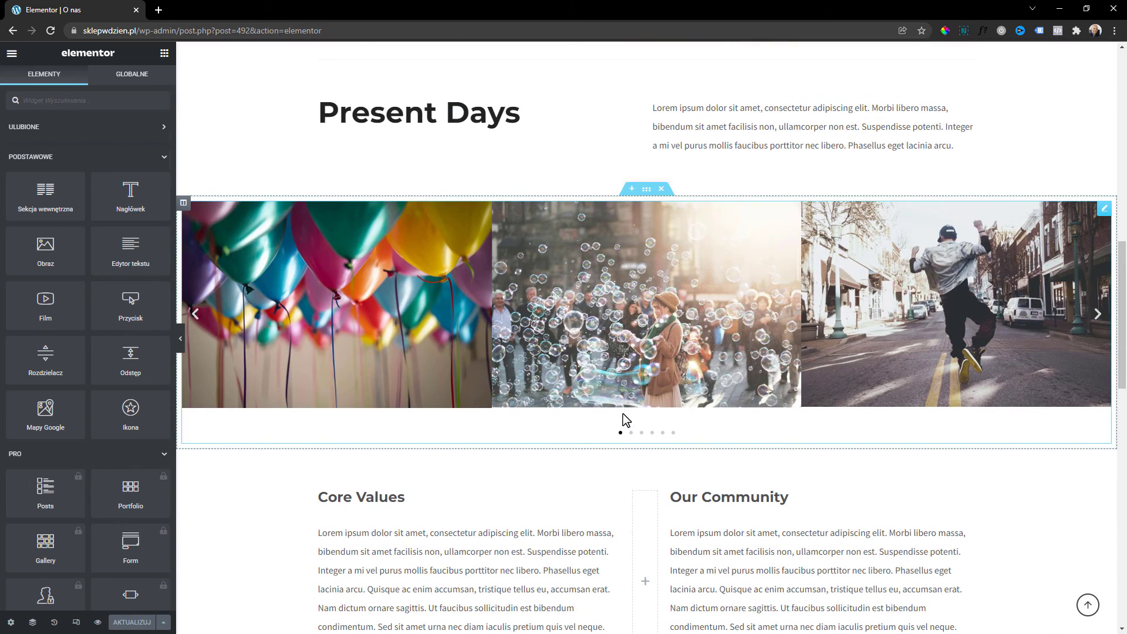
scroll(625, 420, "up", 8)
scroll(625, 418, "up", 3)
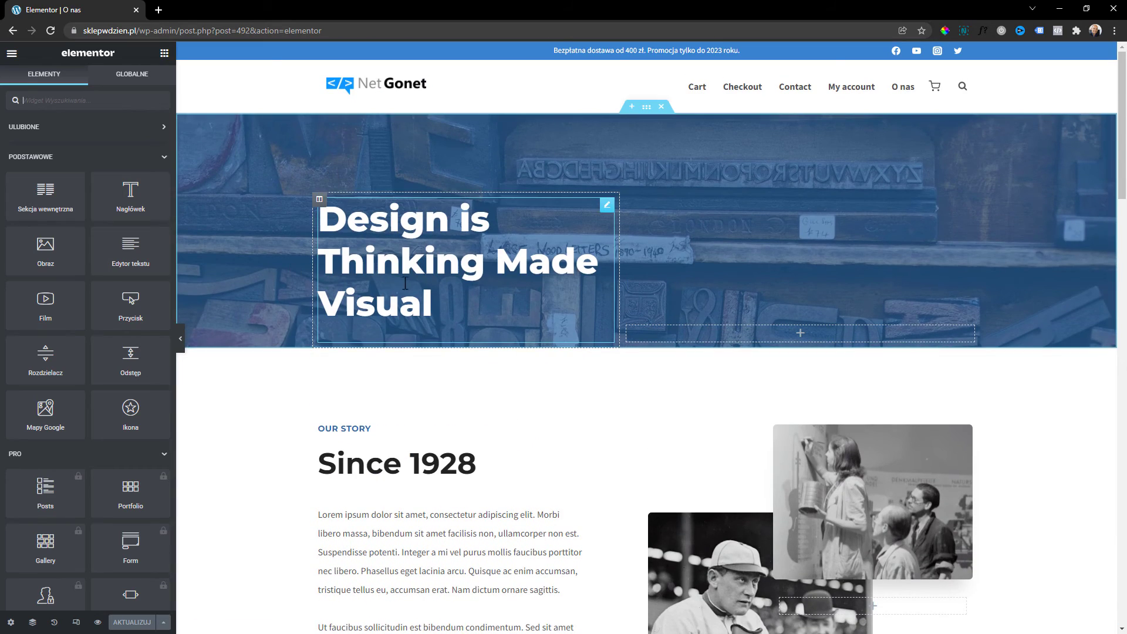
Change the hero heading to 'O firmie', save, and return to the WordPress dashboard.
left_click(415, 263)
triple_click(134, 167)
type("O")
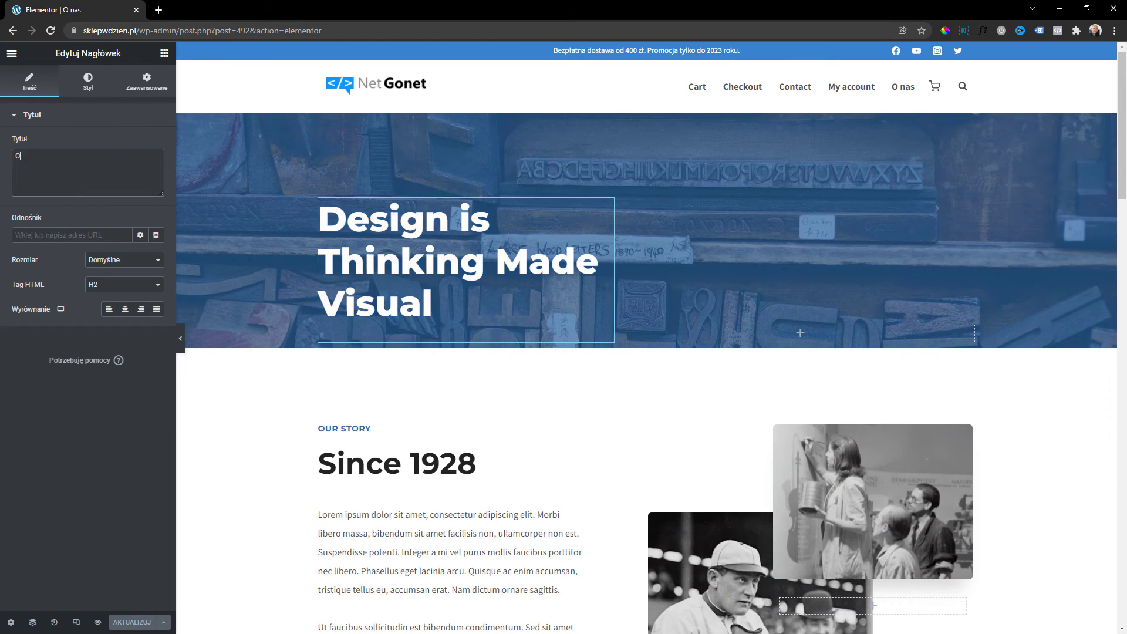
type(" firmie")
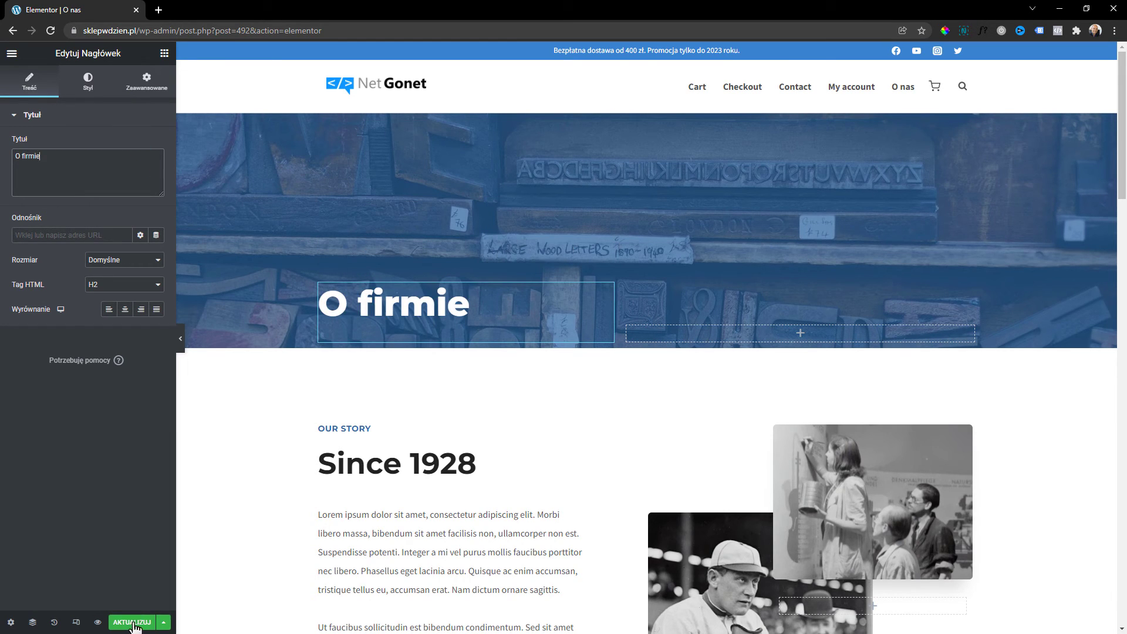
left_click(132, 623)
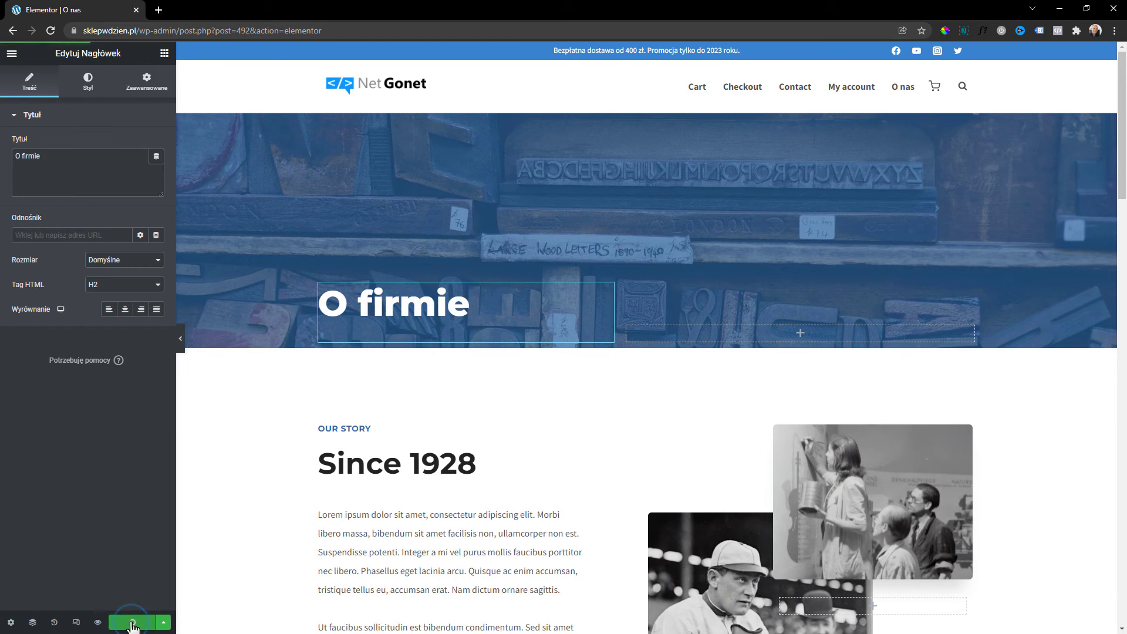
left_click(13, 57)
left_click(63, 258)
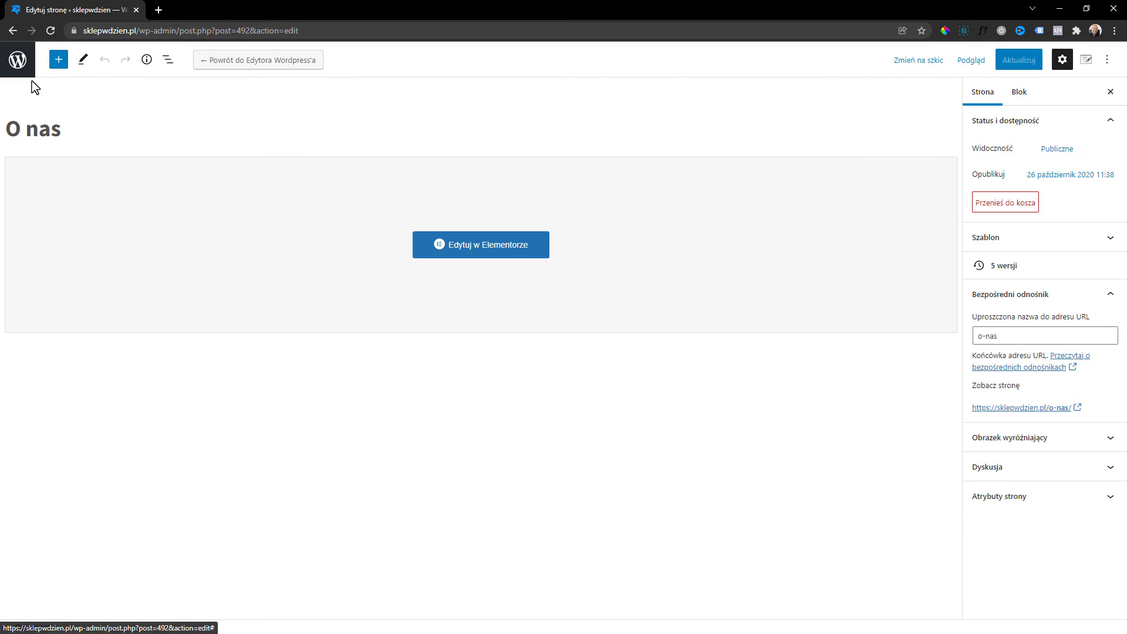
Retitle the Cart page to Koszyk, paste Koszyk into its slug, and save.
left_click(18, 59)
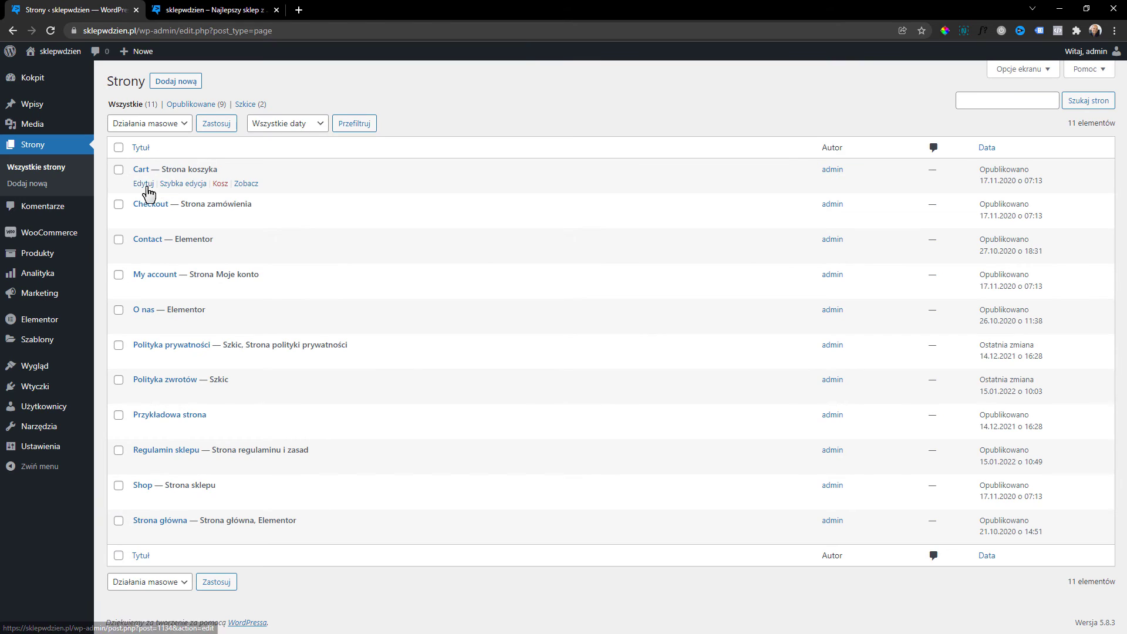
left_click(145, 184)
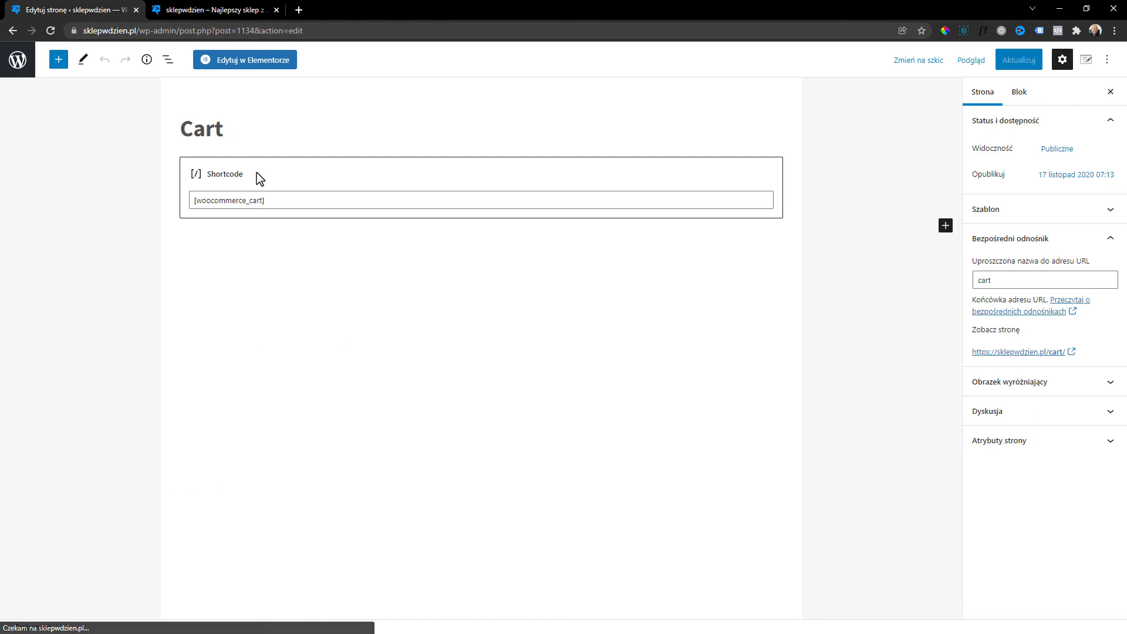
left_click(235, 130)
double_click(235, 130)
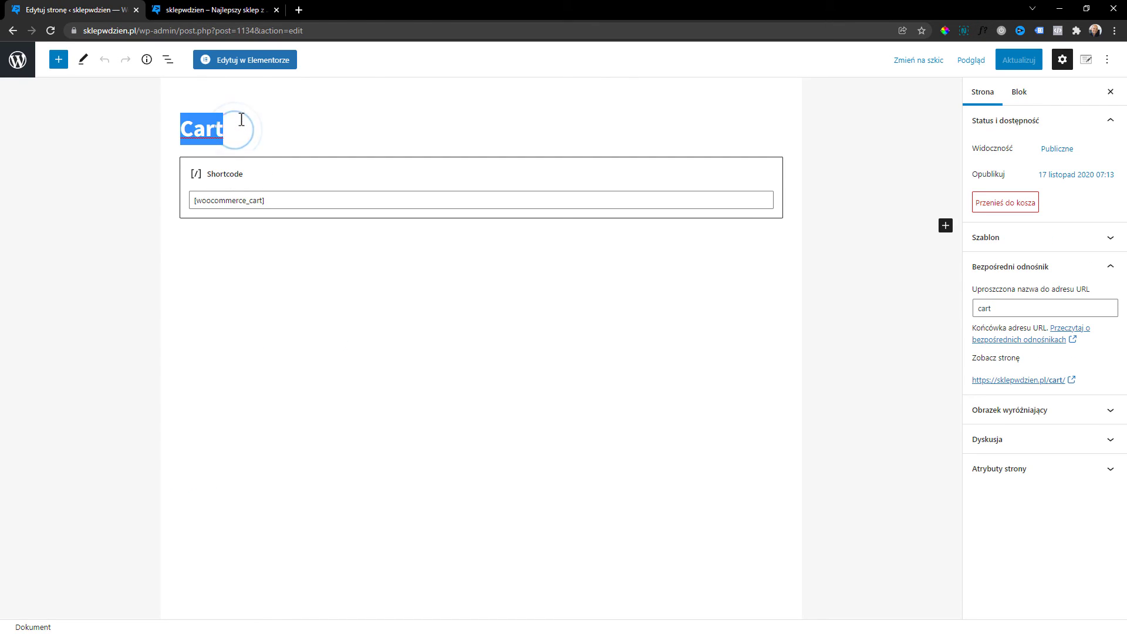
type("Koszyk")
double_click(241, 119)
key("ctrl+c")
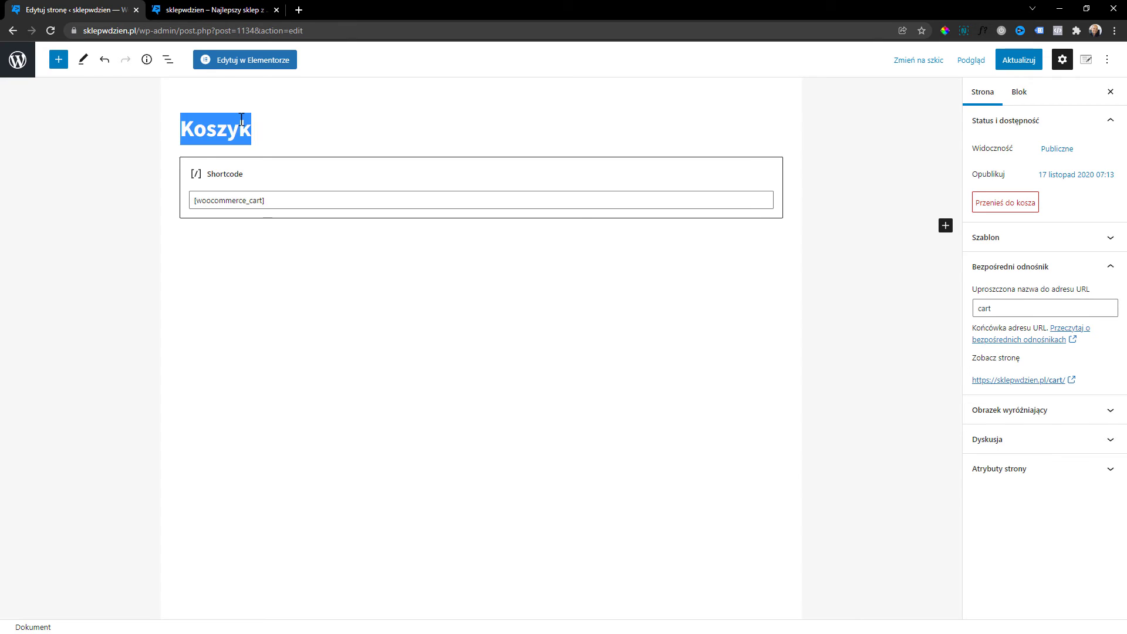
left_click(1037, 318)
key("ctrl+v")
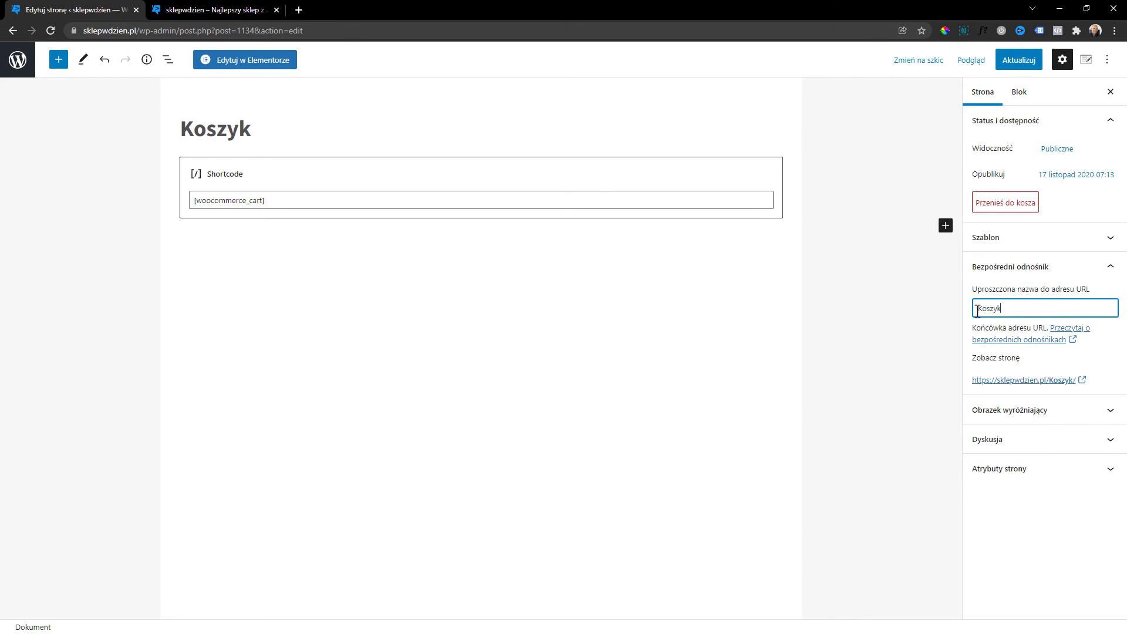
left_click(1019, 66)
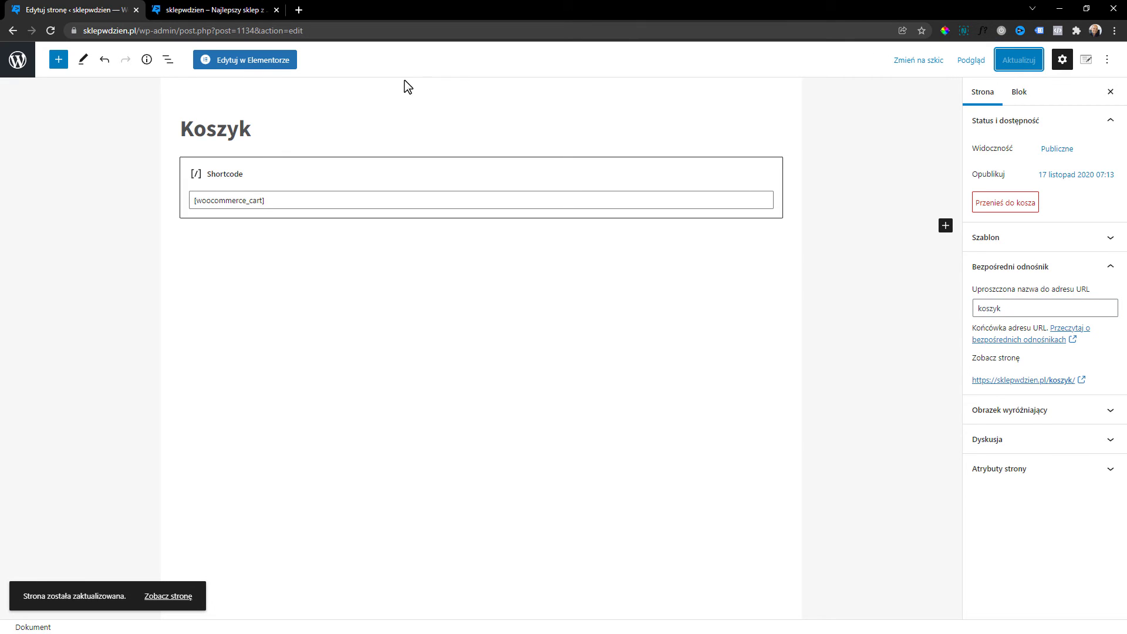
Glance at the live shop homepage, then return to the pages list.
left_click(241, 6)
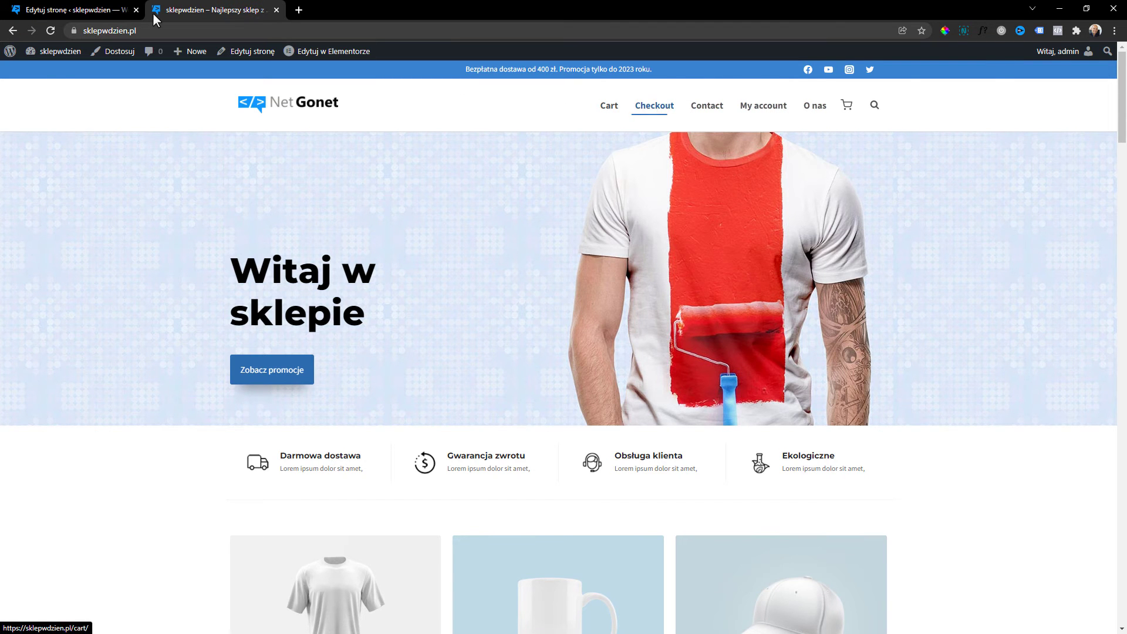
left_click(69, 9)
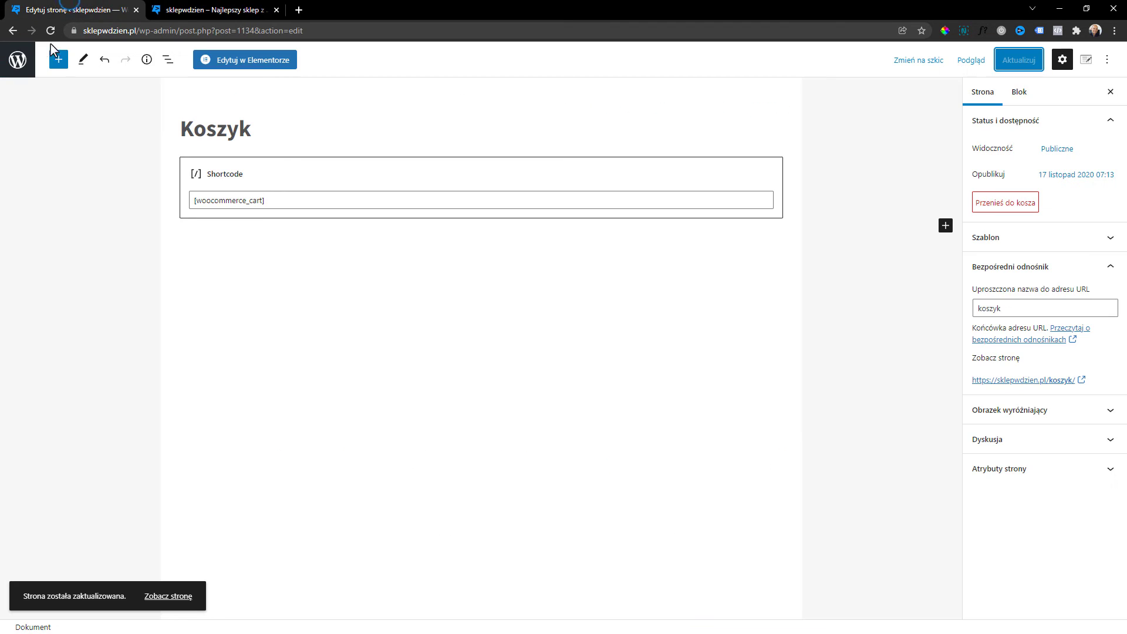
left_click(13, 30)
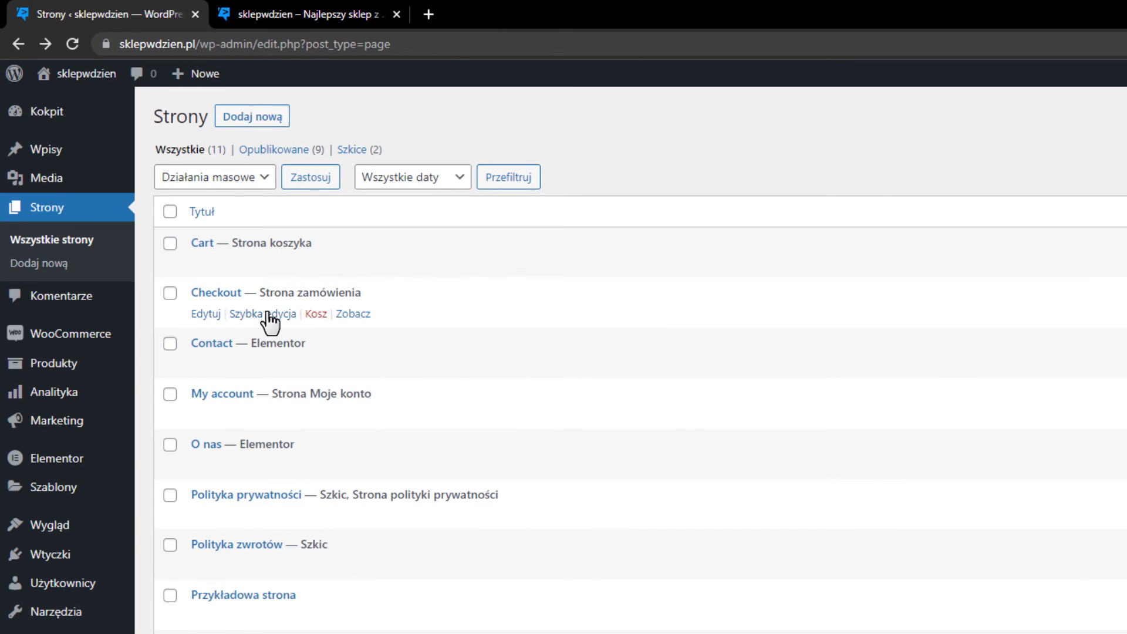
Quick-edit the Checkout page to title and slug 'zamówienie' and save.
left_click(271, 320)
double_click(307, 320)
type("zamówienie")
double_click(318, 349)
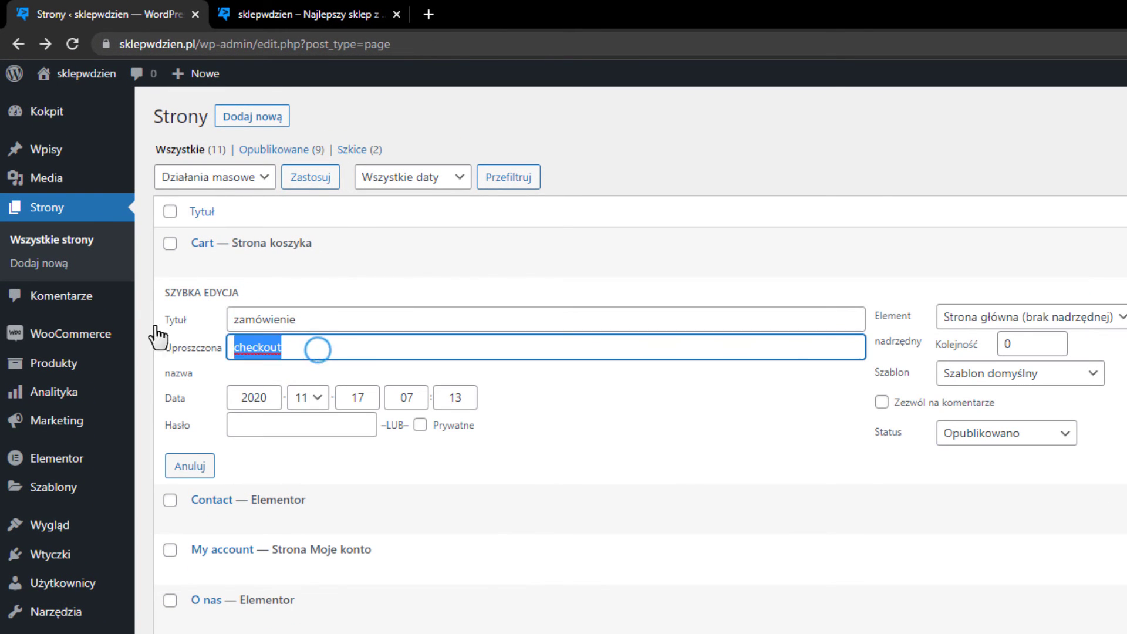
type("zamówienie")
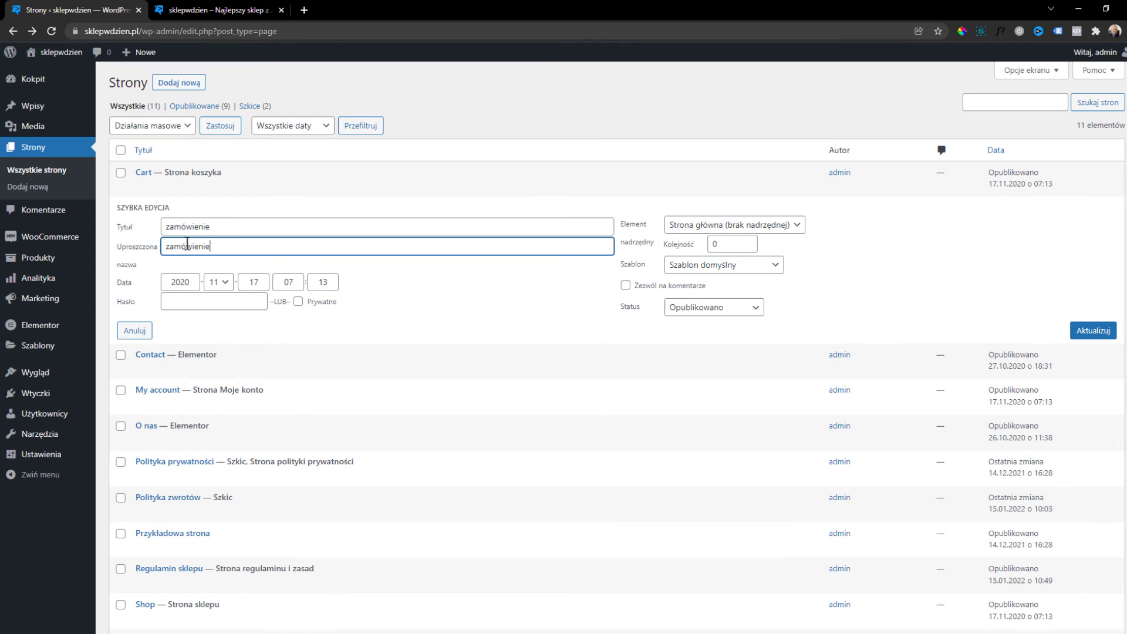
left_click(1097, 332)
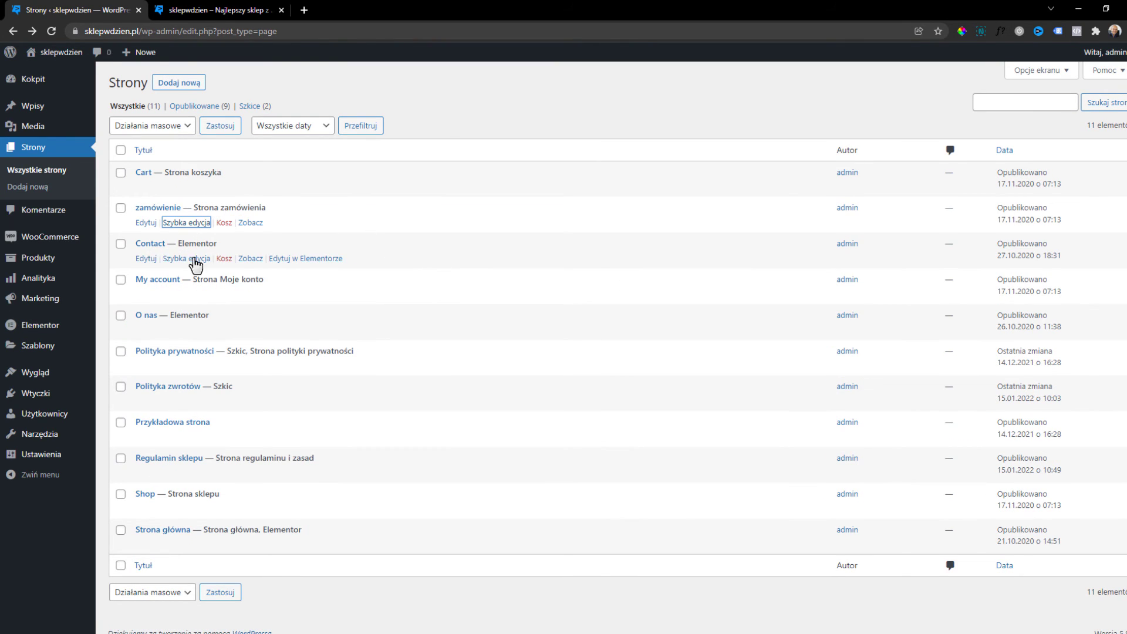
Rename the Contact page to Kontakt with slug Kontakt, saving and rechecking it.
left_click(193, 259)
double_click(241, 266)
mouse_move(48, 244)
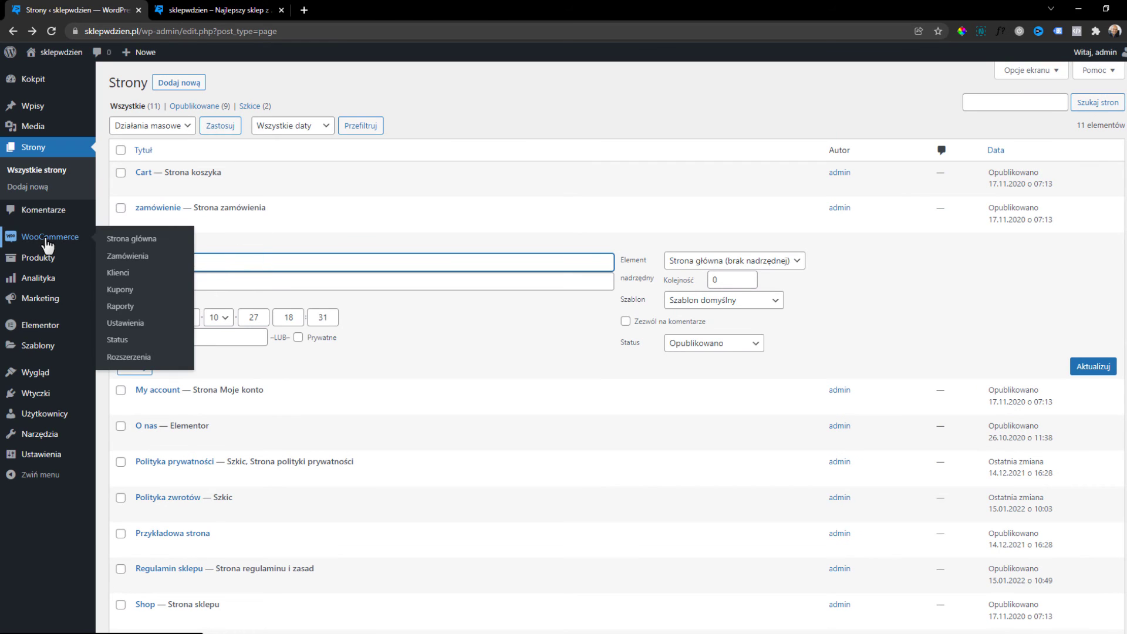
type("Kontakt")
left_click(239, 284)
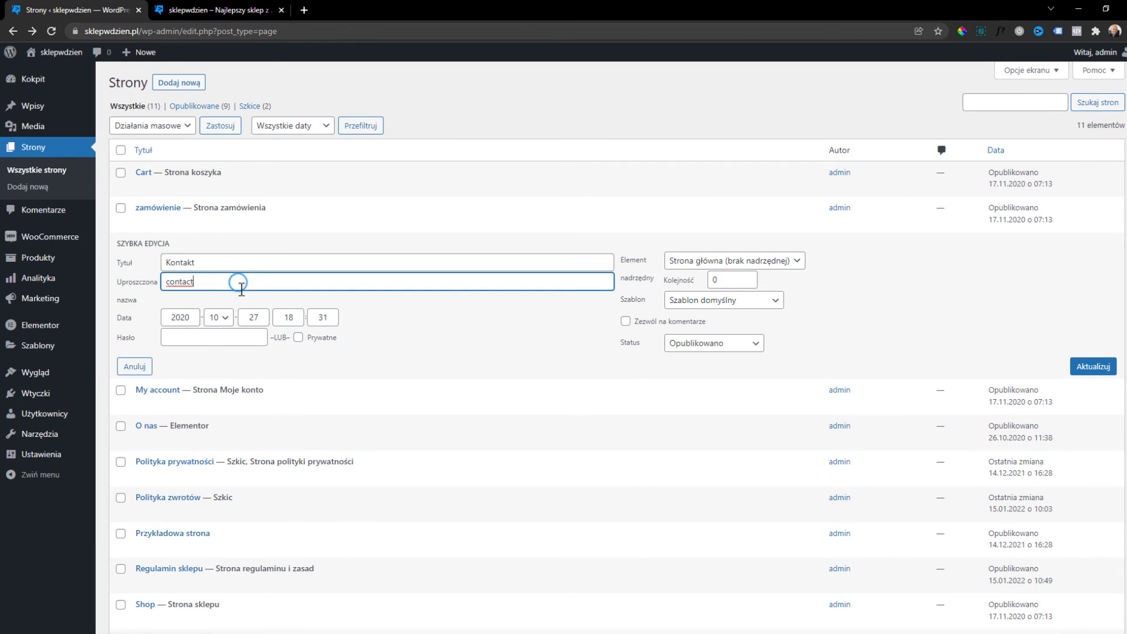
left_click(235, 268)
key("ctrl+a")
key("ctrl+c")
double_click(244, 282)
key("ctrl+v")
left_click(1095, 370)
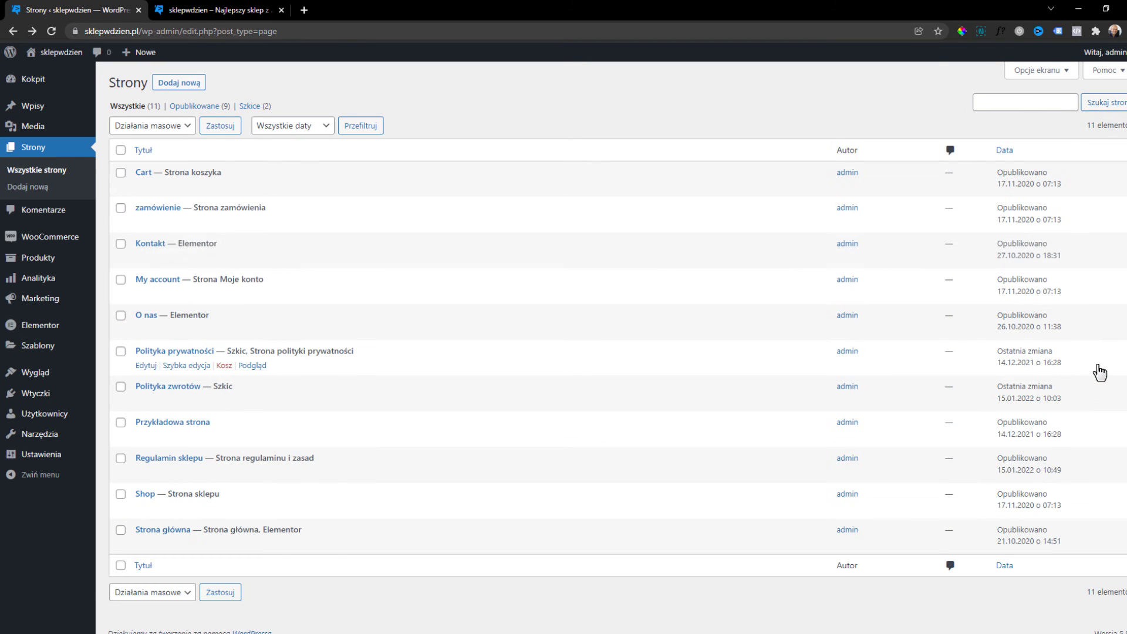
left_click(193, 262)
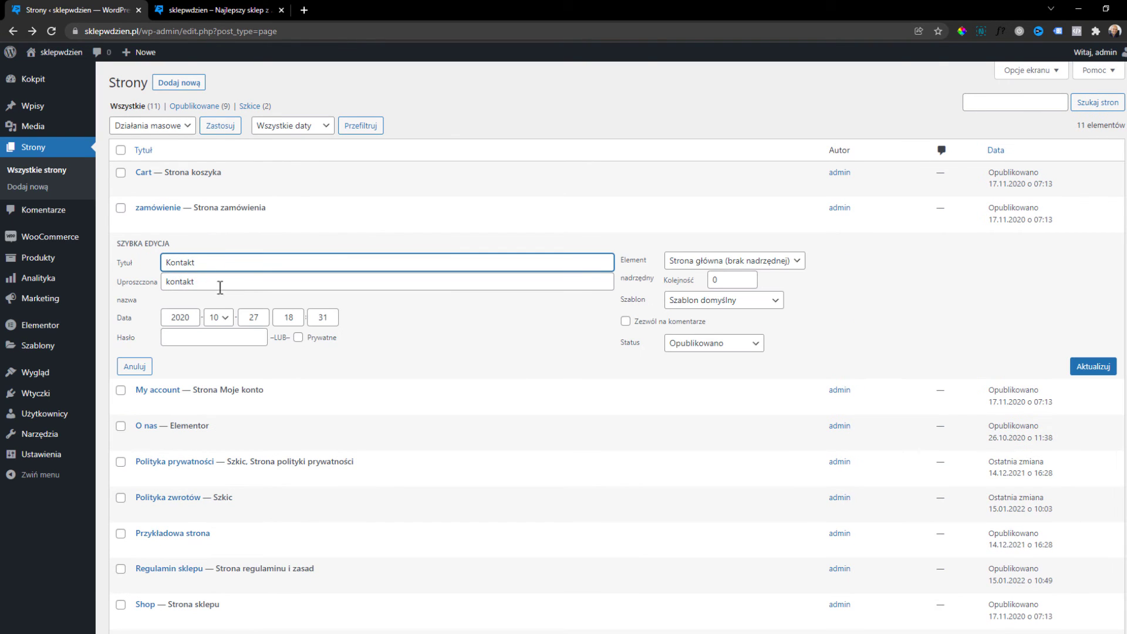
left_click(1093, 367)
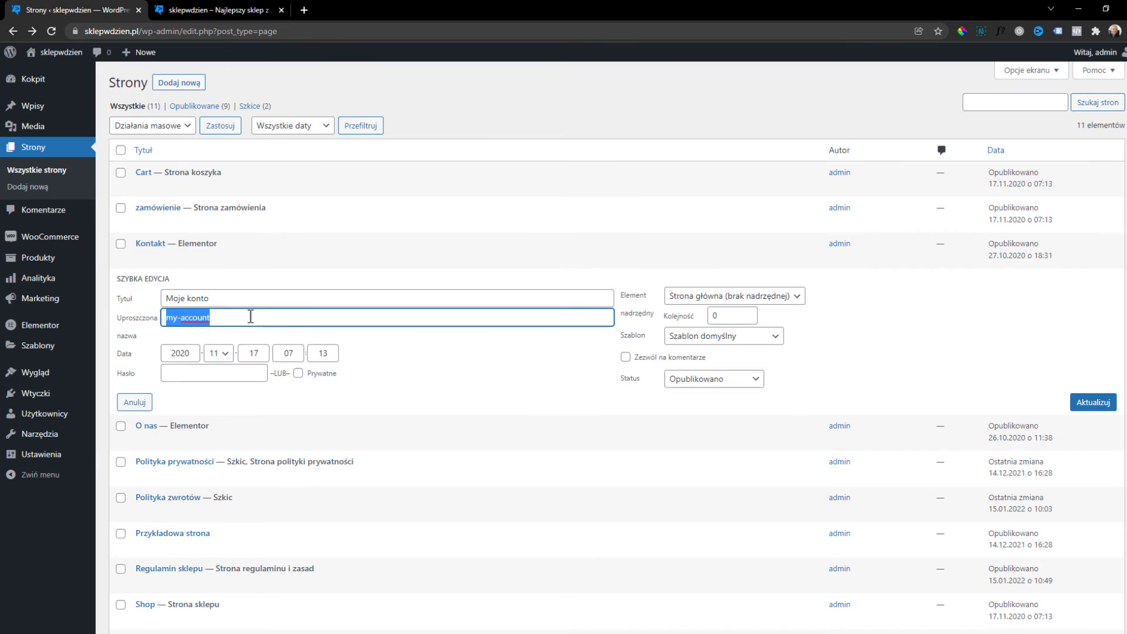
Rename My account to Moje konto and Shop to Sklep, updating each.
key("ctrl+v")
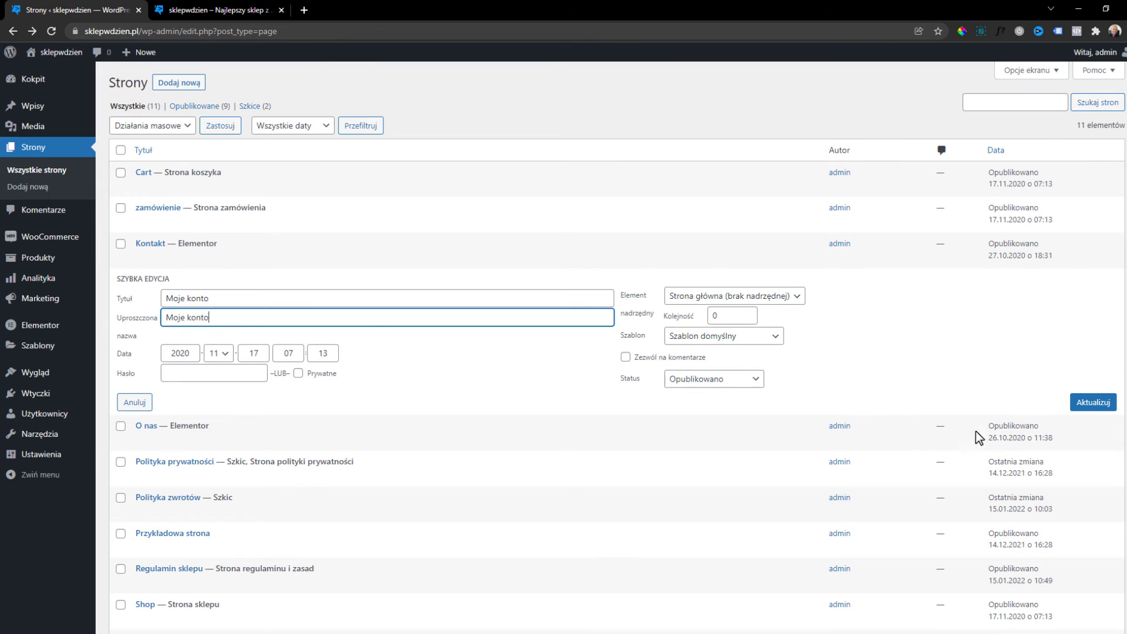
left_click(1093, 401)
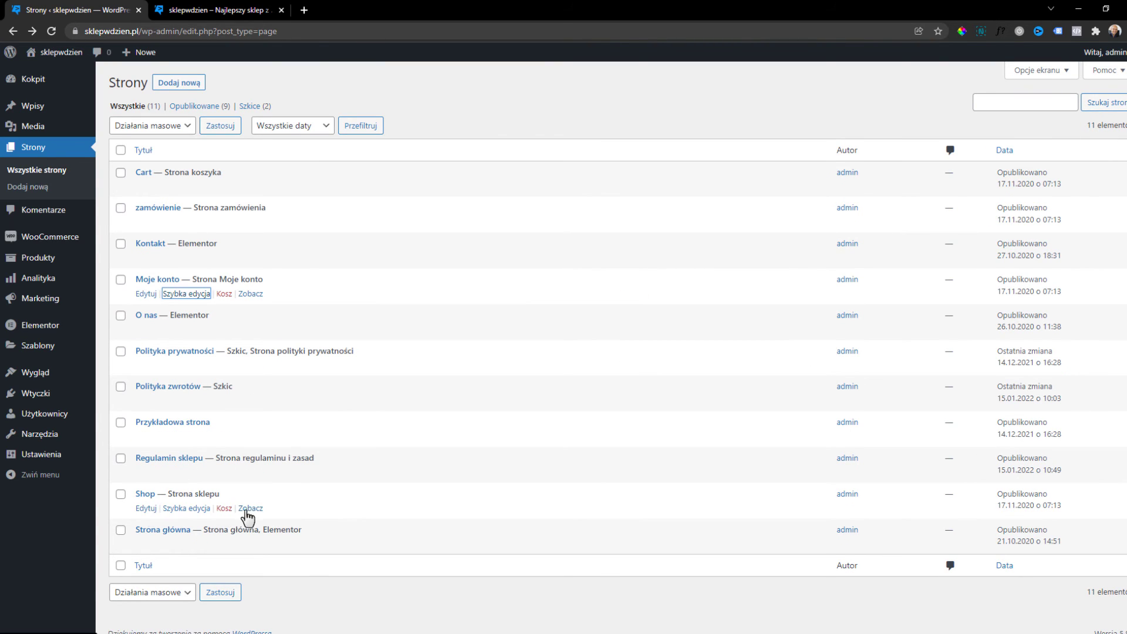
left_click(197, 509)
type("Sklep")
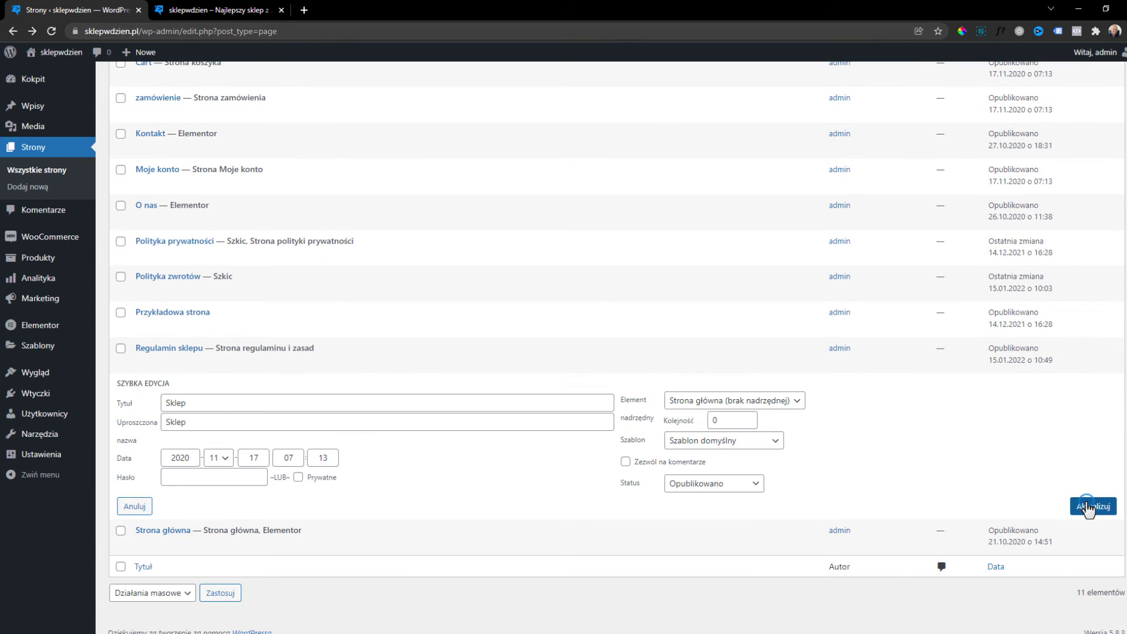
left_click(1090, 506)
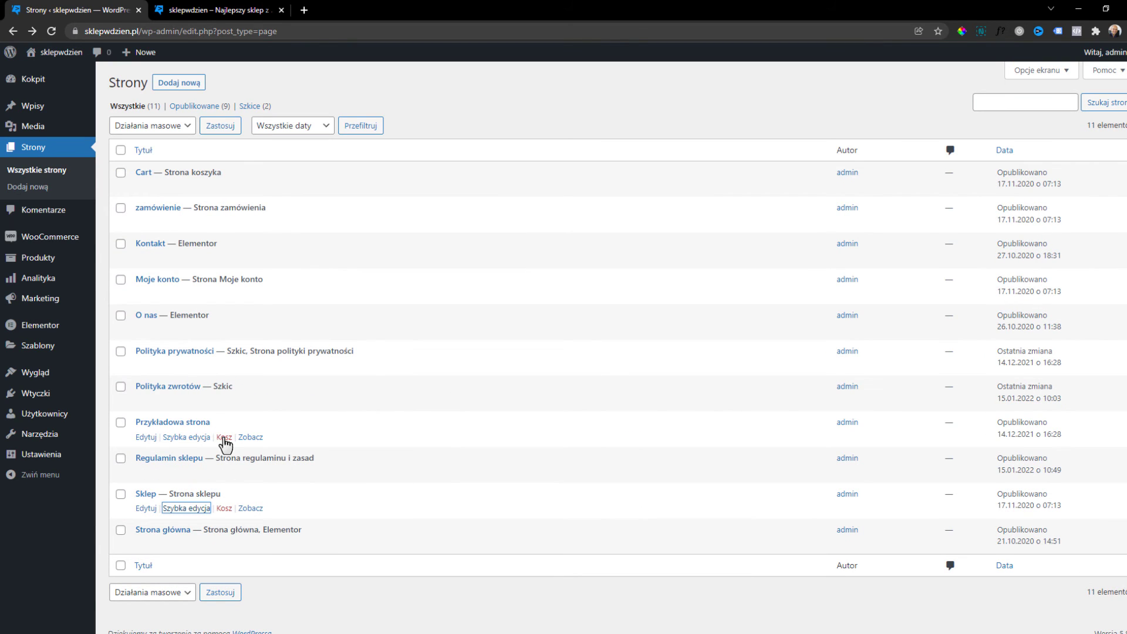
Trash Przykładowa strona, delete it permanently from Kosz, and return to all pages.
left_click(224, 438)
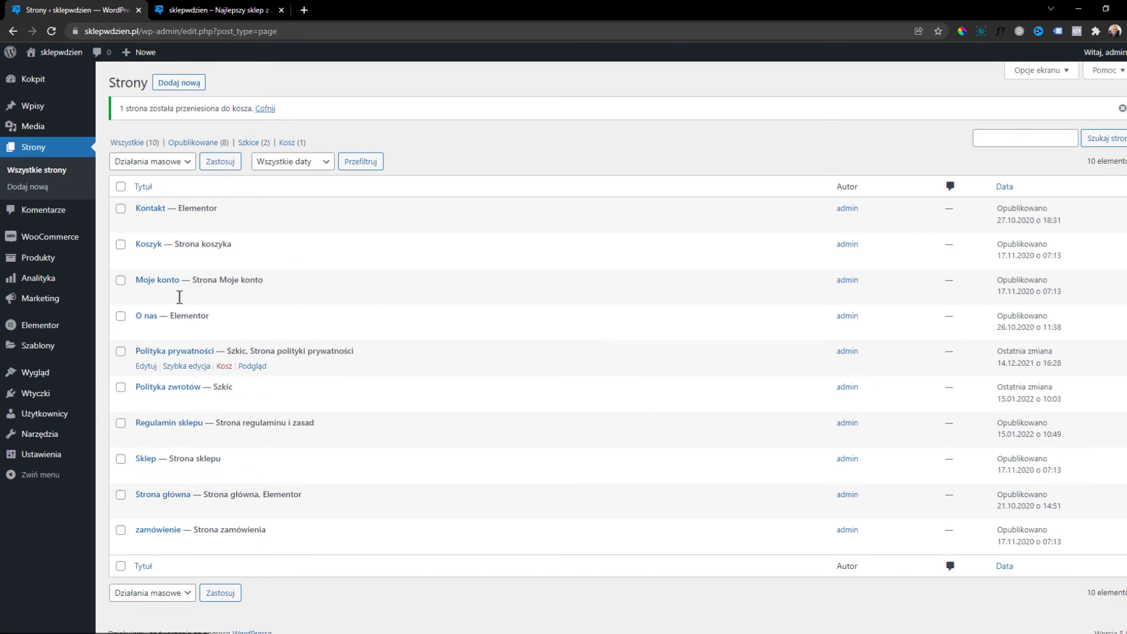
left_click(286, 143)
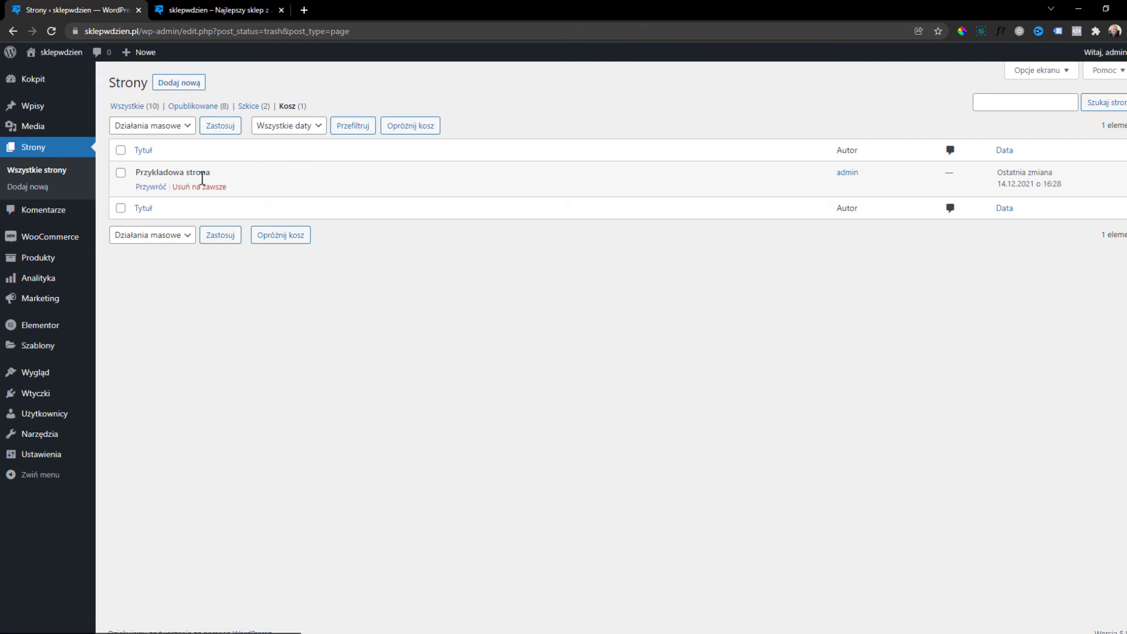
left_click(205, 187)
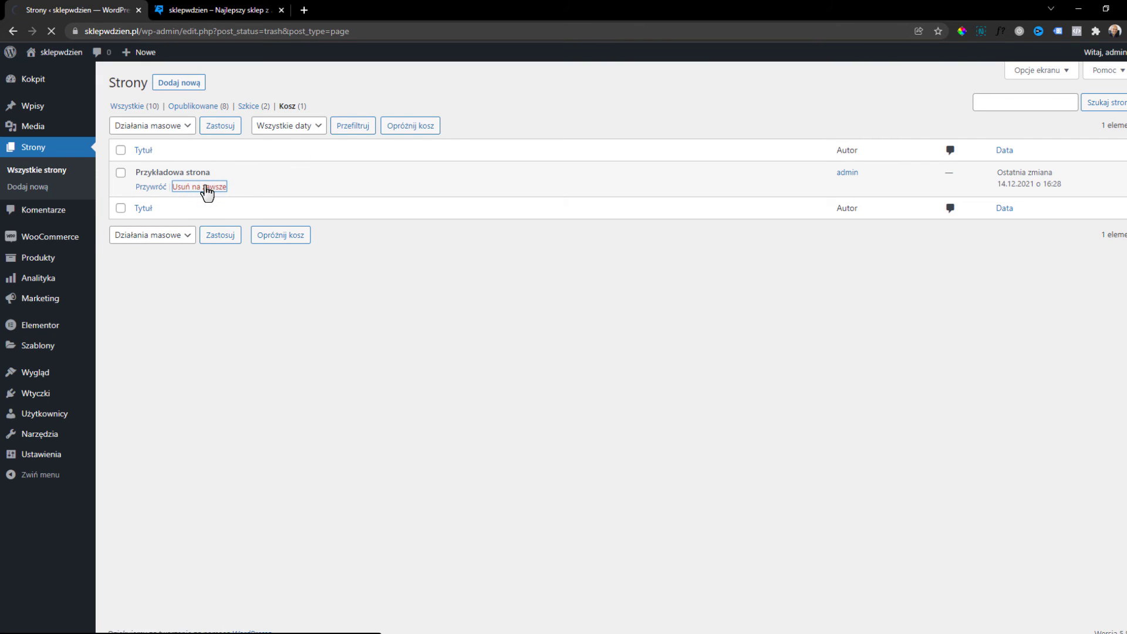
left_click(133, 143)
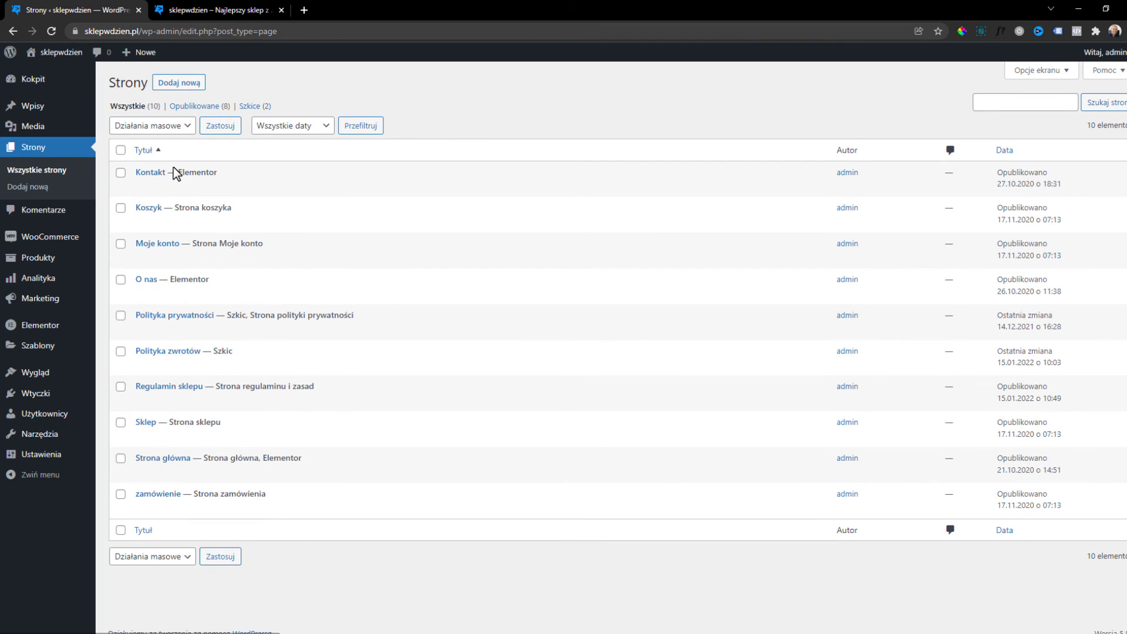
left_click(207, 9)
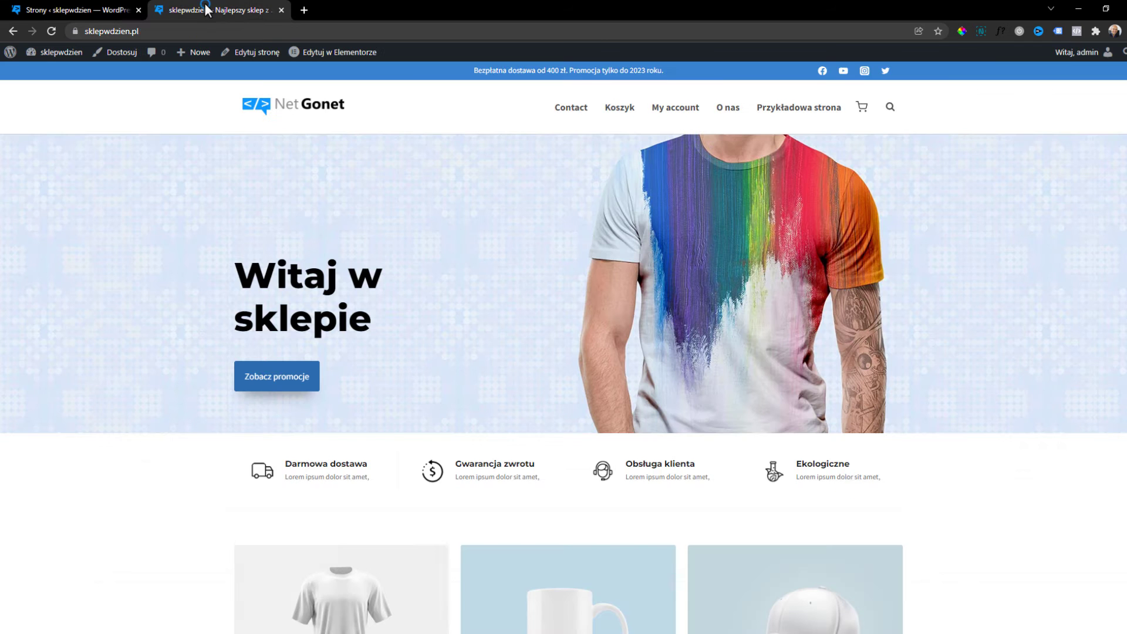
left_click(165, 29)
key("Return")
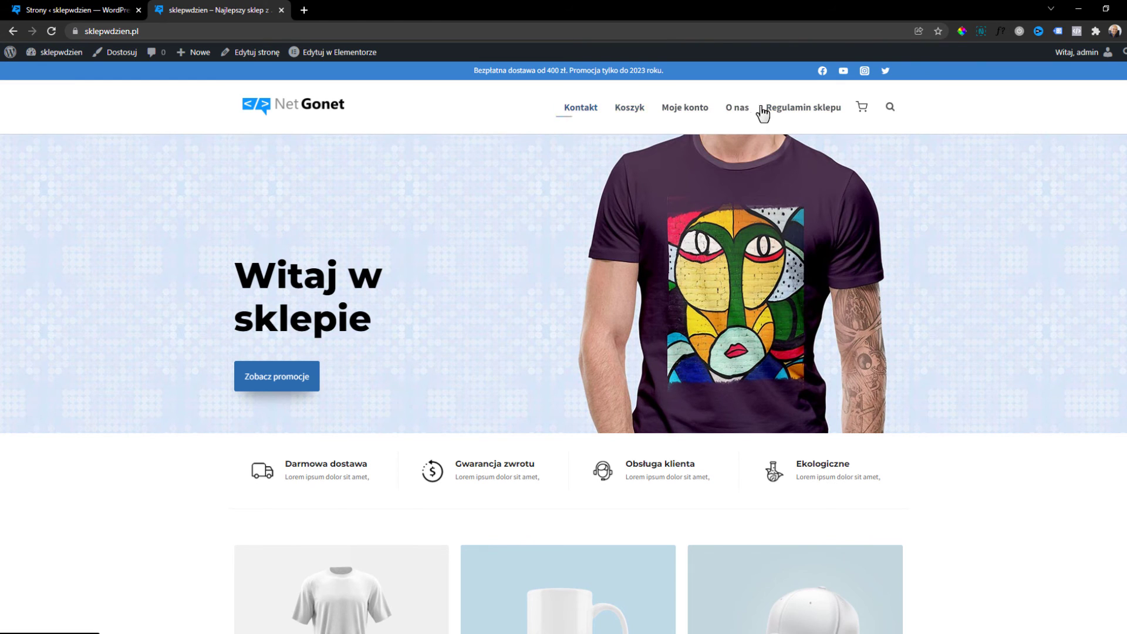
left_click(106, 10)
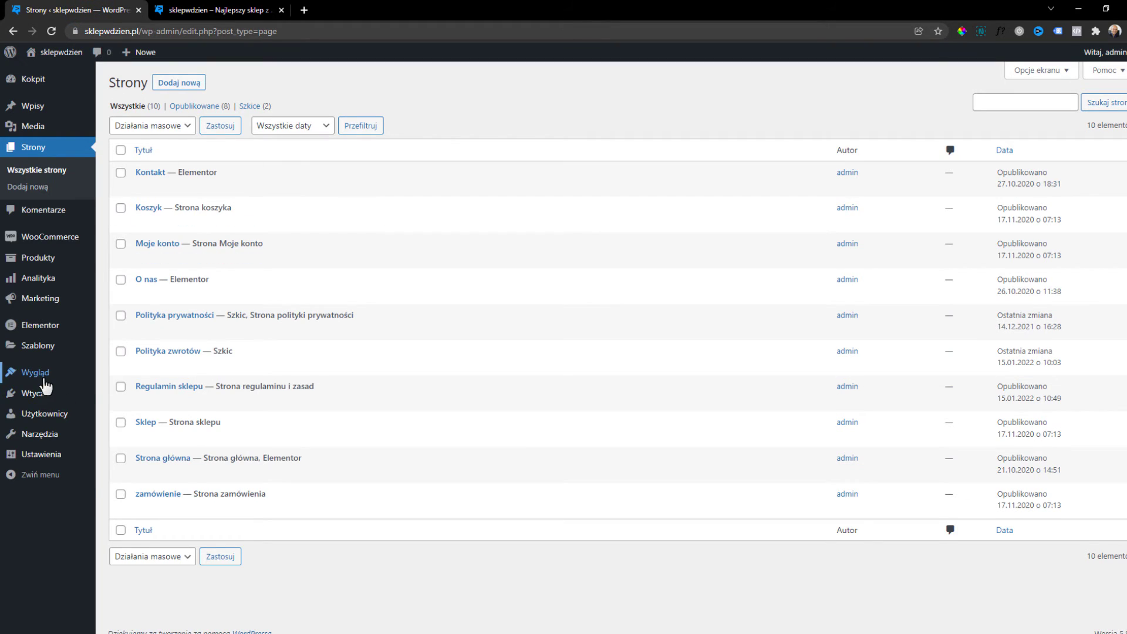
Rename the Store Menu to Menu Główna in the menu editor.
mouse_move(46, 385)
left_click(128, 428)
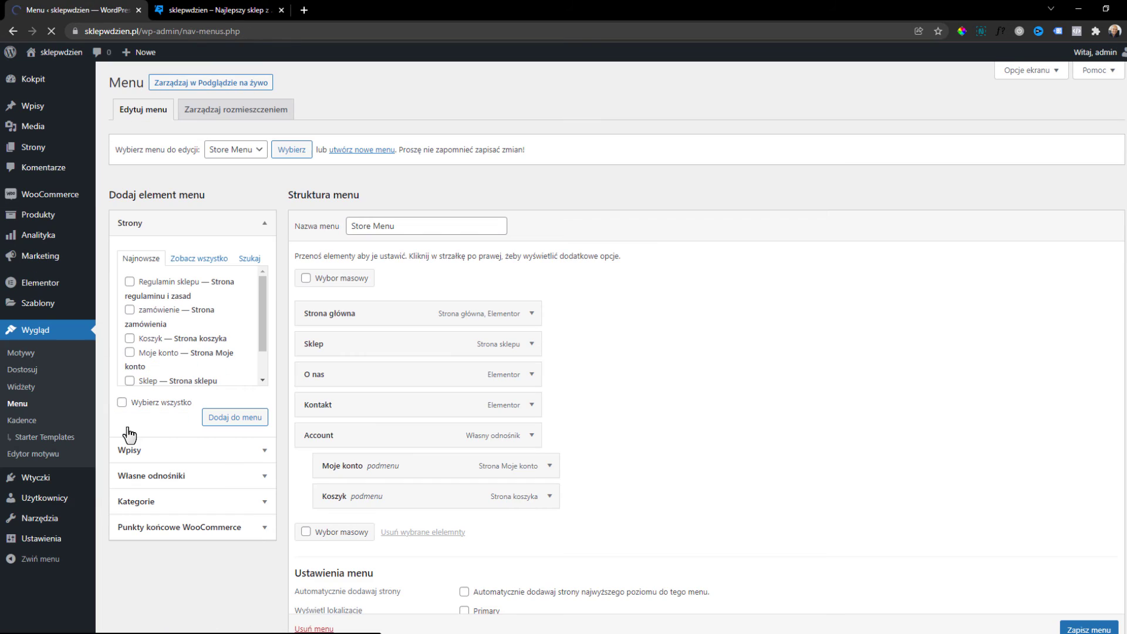
left_click(231, 154)
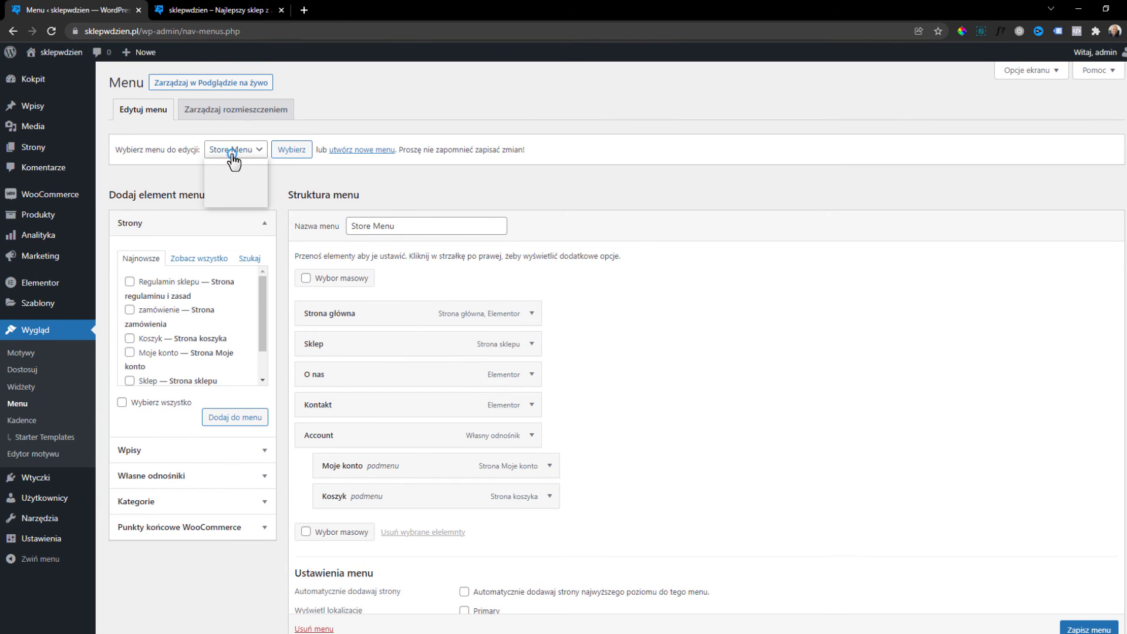
left_click(234, 157)
triple_click(420, 228)
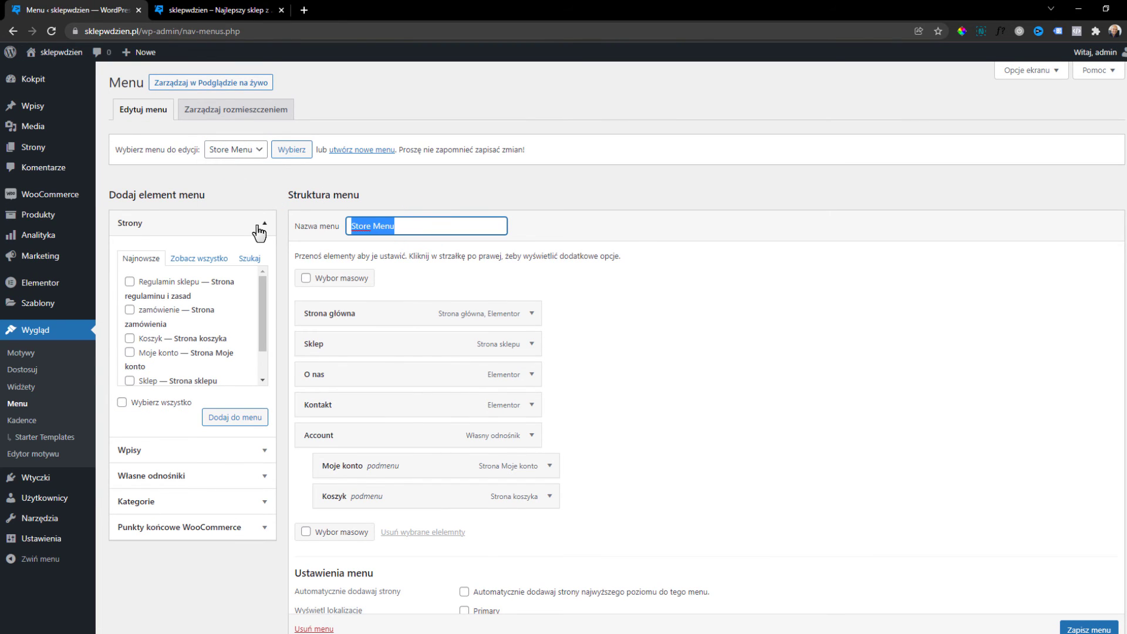
type("S")
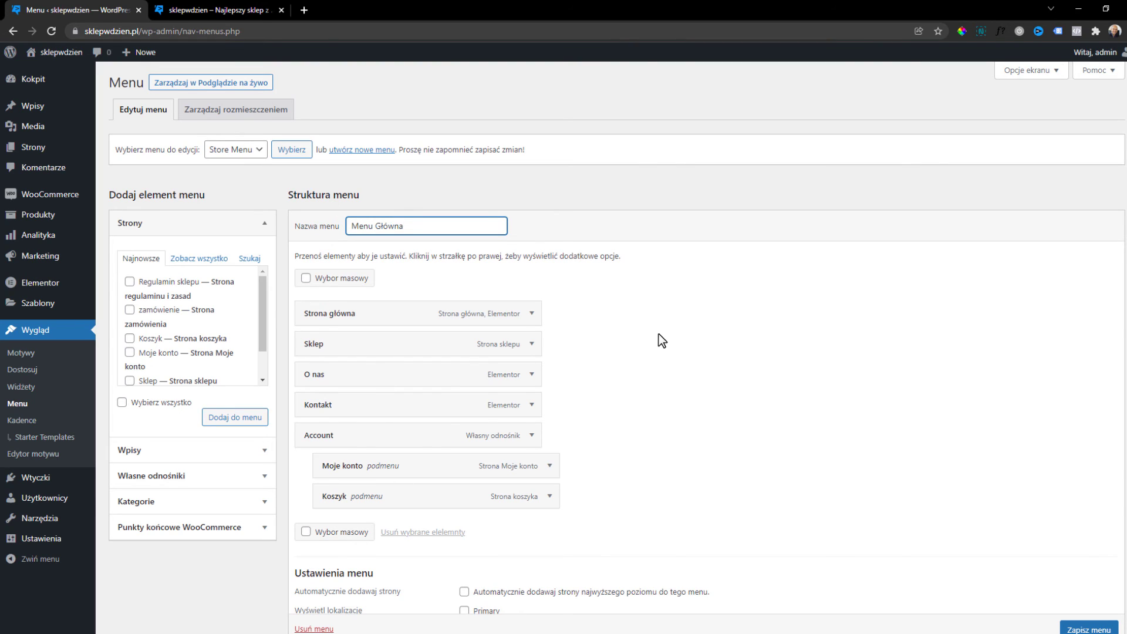
scroll(516, 397, "down", 1)
scroll(374, 443, "up", 1)
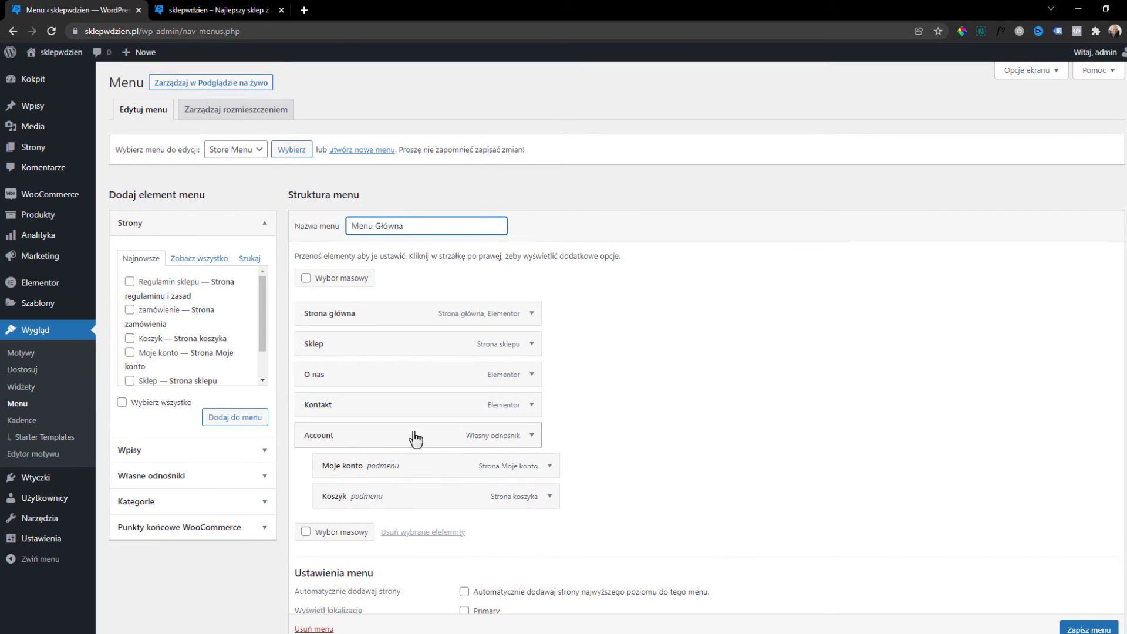
Relabel the Account menu item, assign the menu to the Primary location, and save.
left_click(532, 435)
scroll(392, 448, "down", 1)
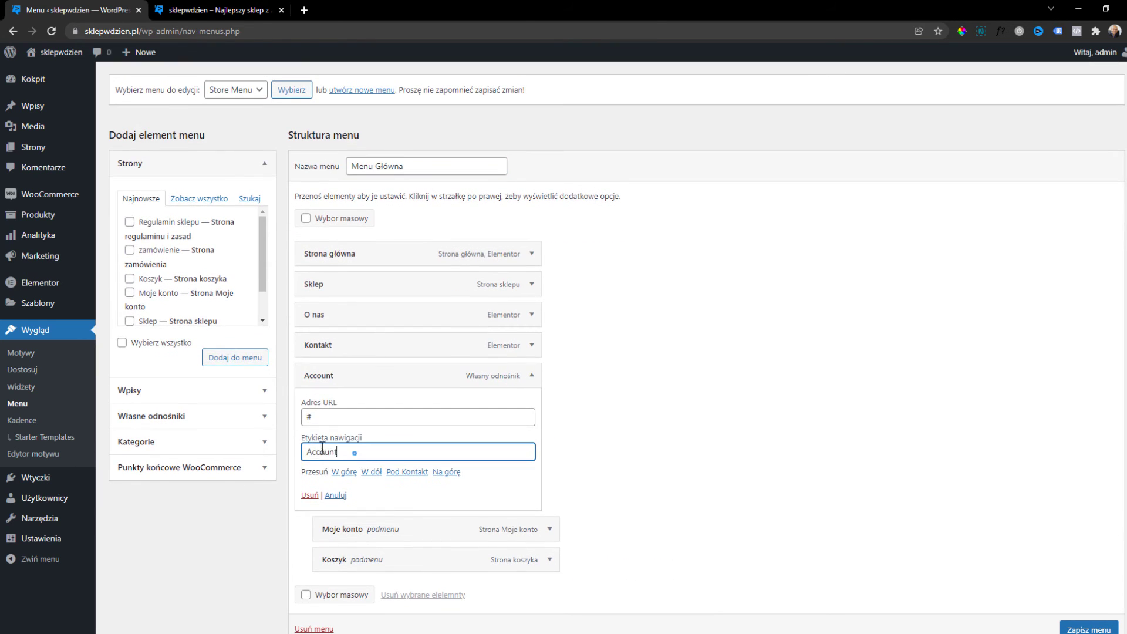
double_click(400, 453)
type("M")
left_click(532, 375)
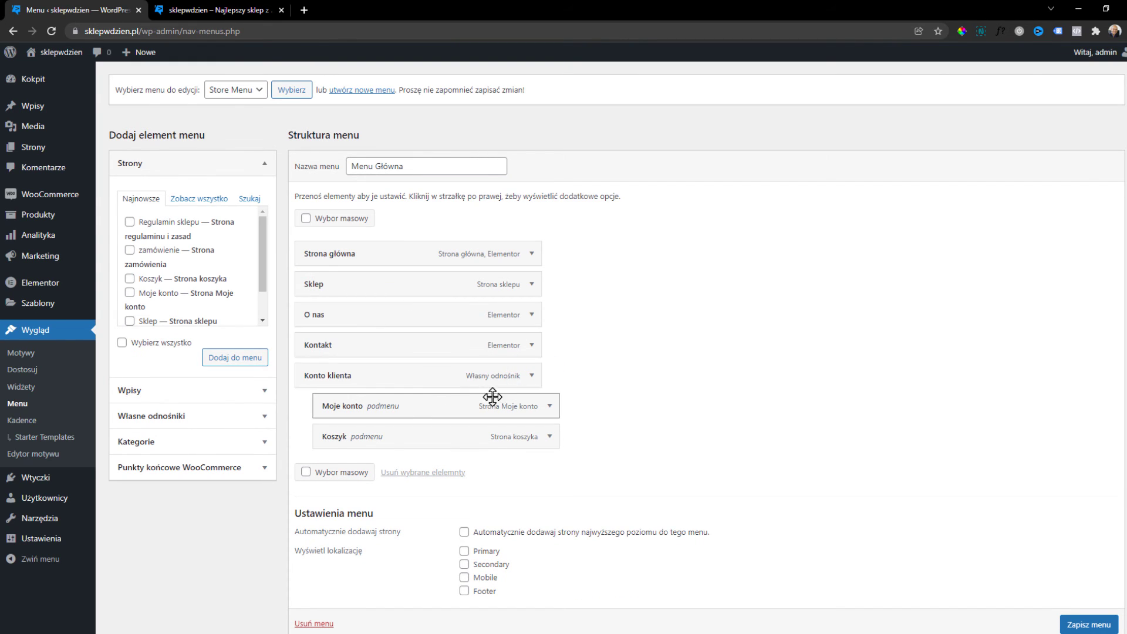
scroll(565, 481, "down", 1)
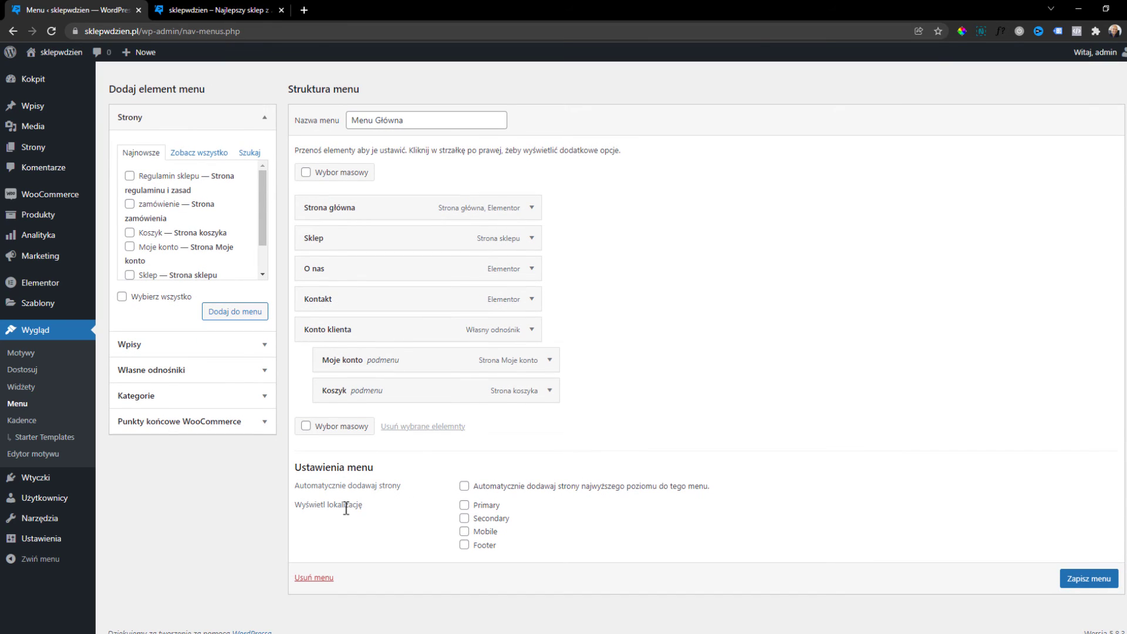
left_click(464, 506)
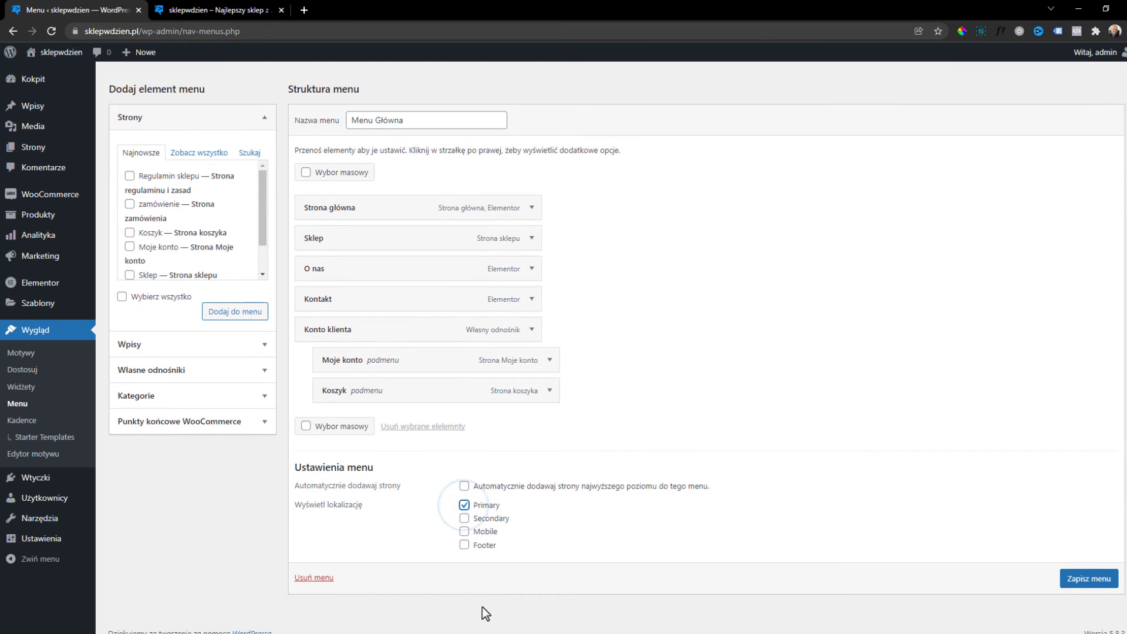
left_click(1101, 579)
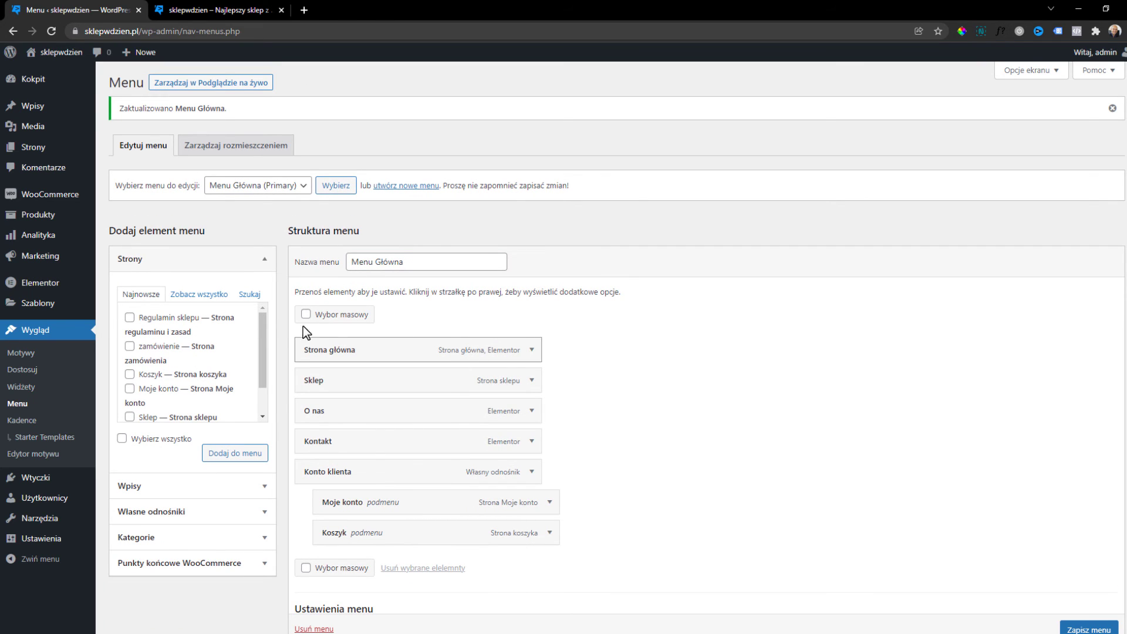
Add the zamówienie page to the menu, remove it again, and save.
scroll(238, 318, "down", 2)
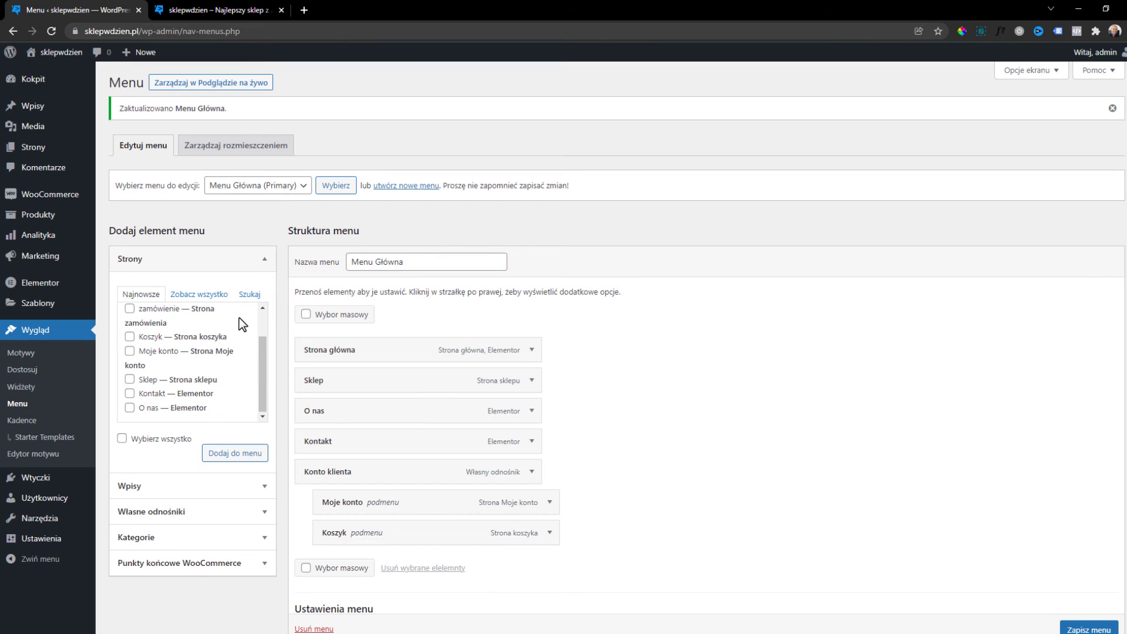
scroll(215, 363, "up", 2)
scroll(213, 362, "down", 2)
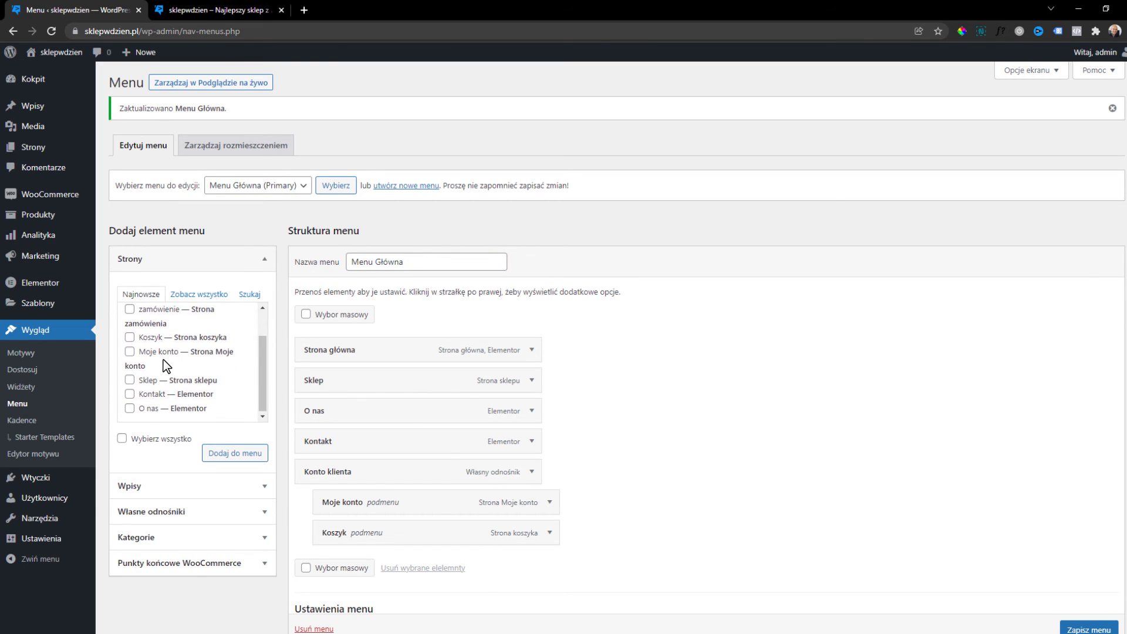
scroll(164, 367, "up", 2)
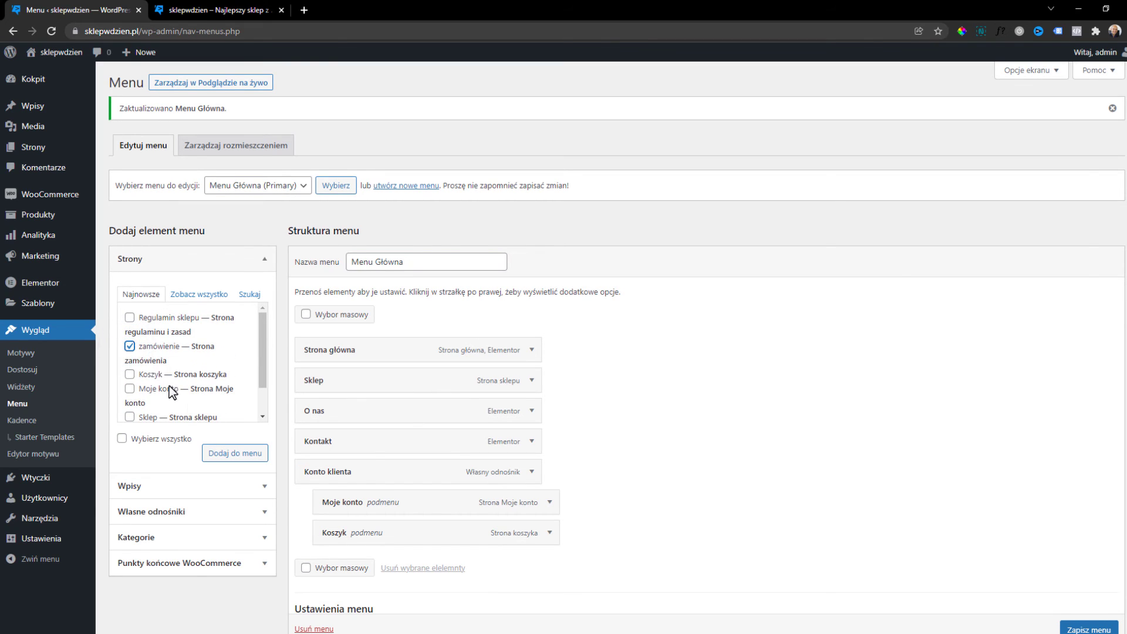
left_click(228, 457)
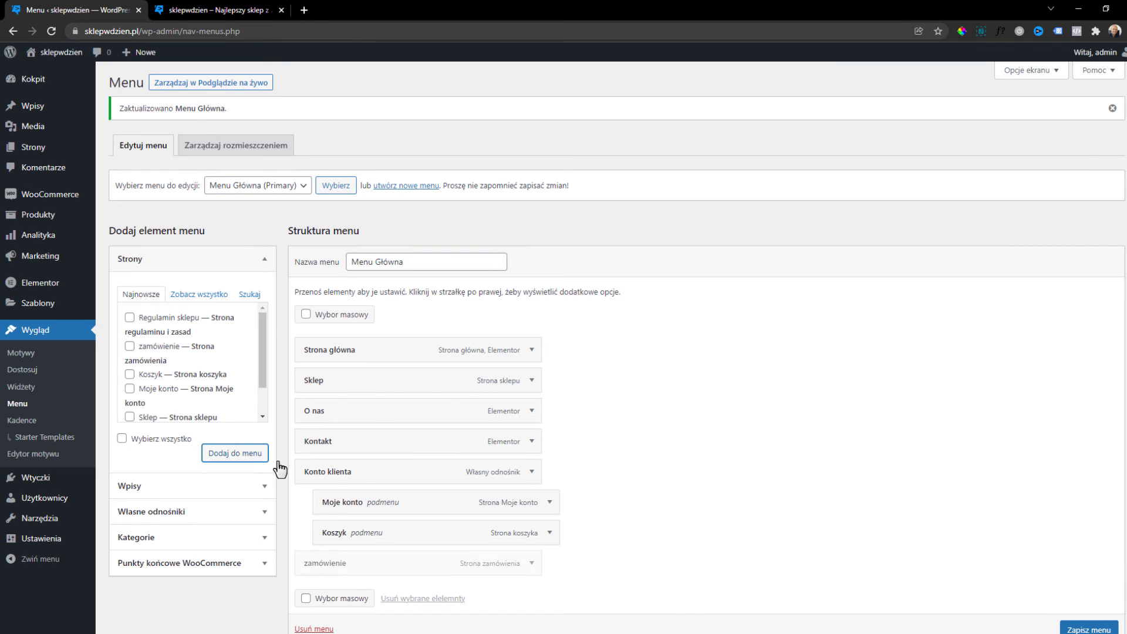
scroll(665, 572, "down", 2)
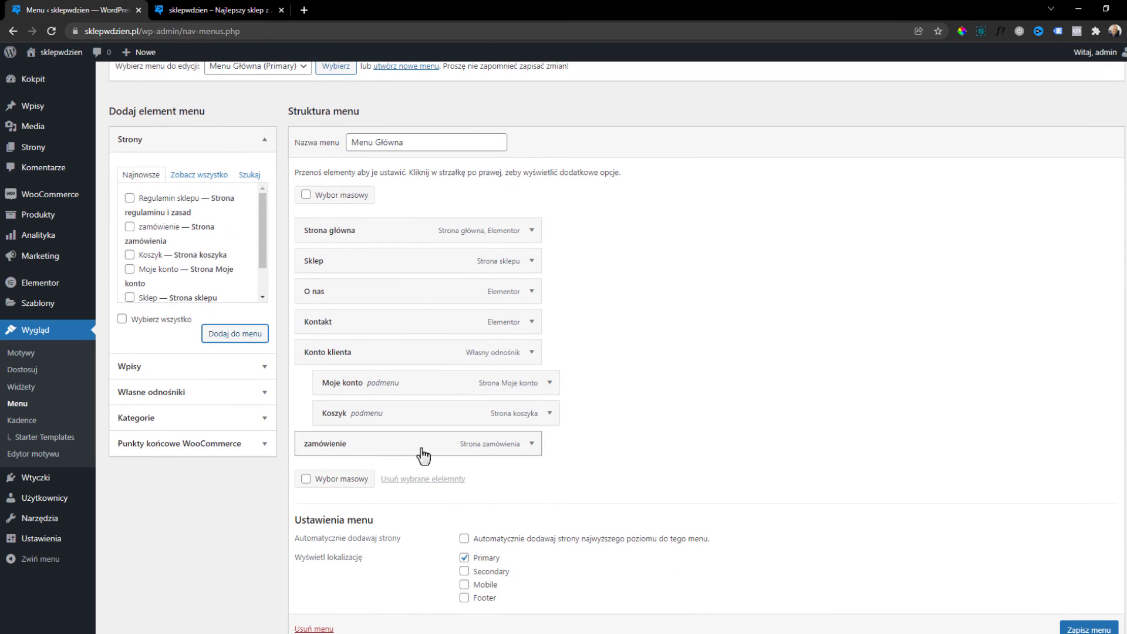
left_click(533, 444)
scroll(393, 496, "down", 2)
left_click(309, 435)
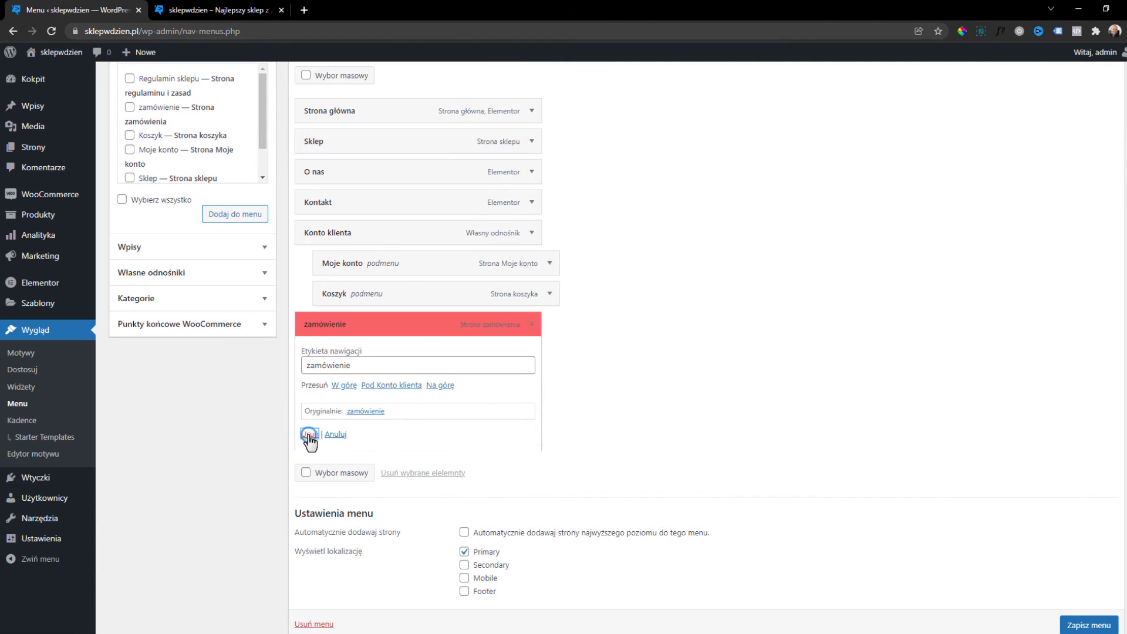
left_click(1084, 584)
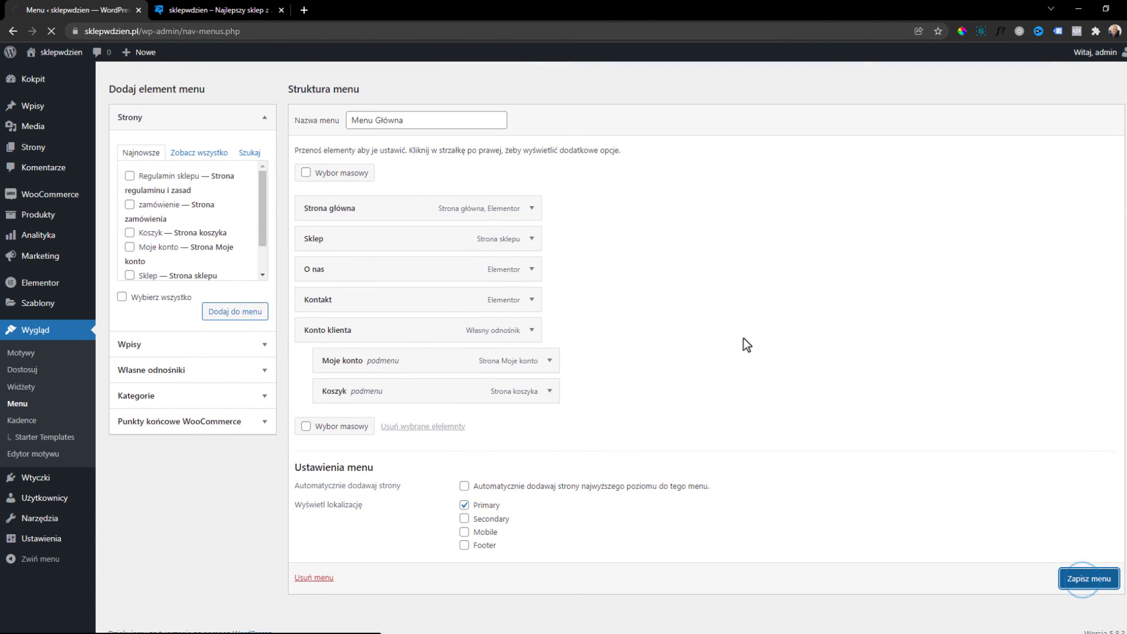
Reload the storefront to show the new menu and open Strona główna.
left_click(219, 13)
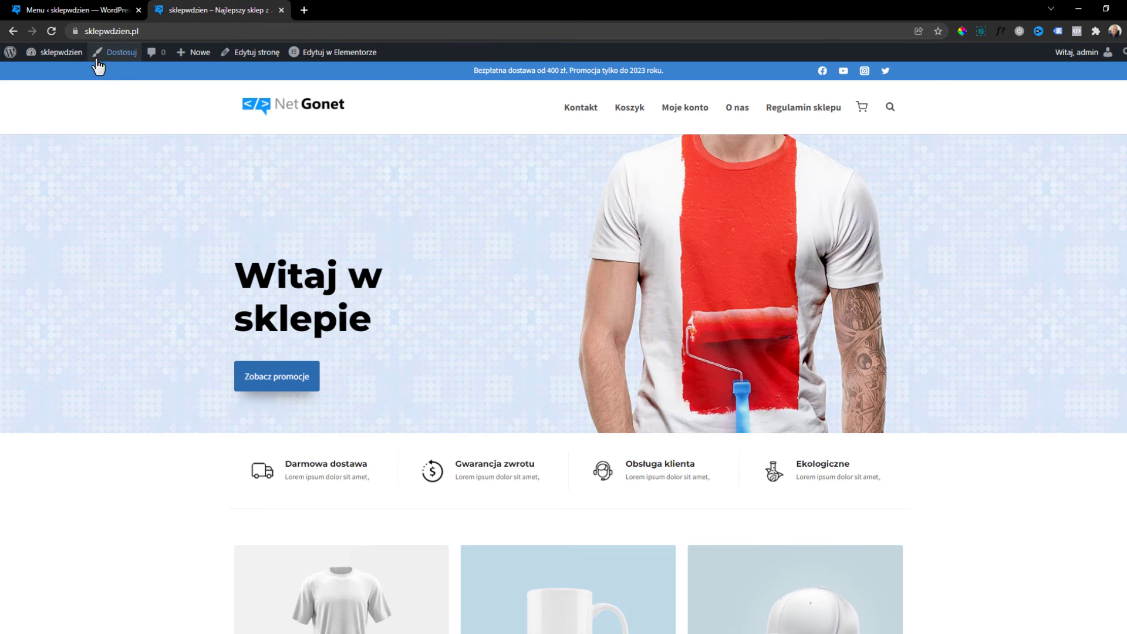
left_click(53, 31)
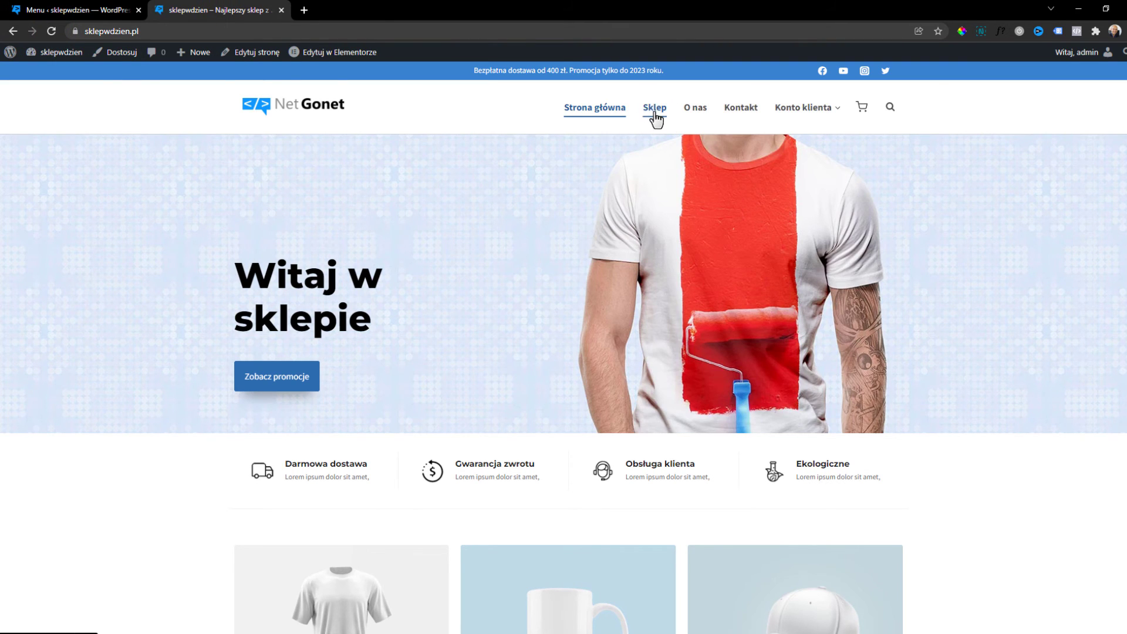
mouse_move(802, 111)
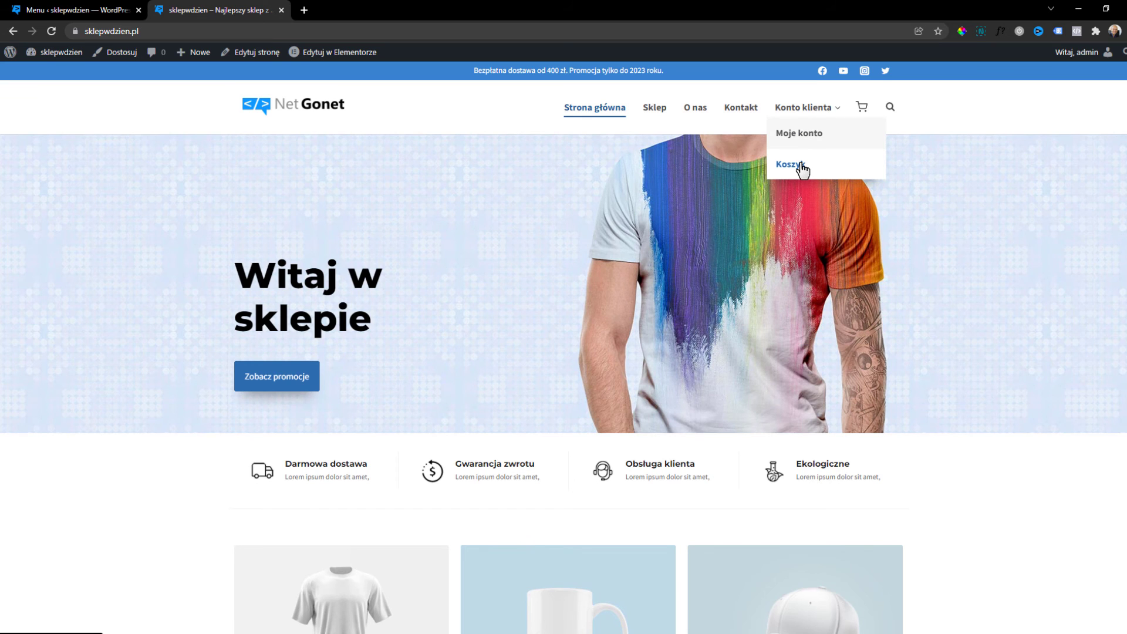
left_click(587, 112)
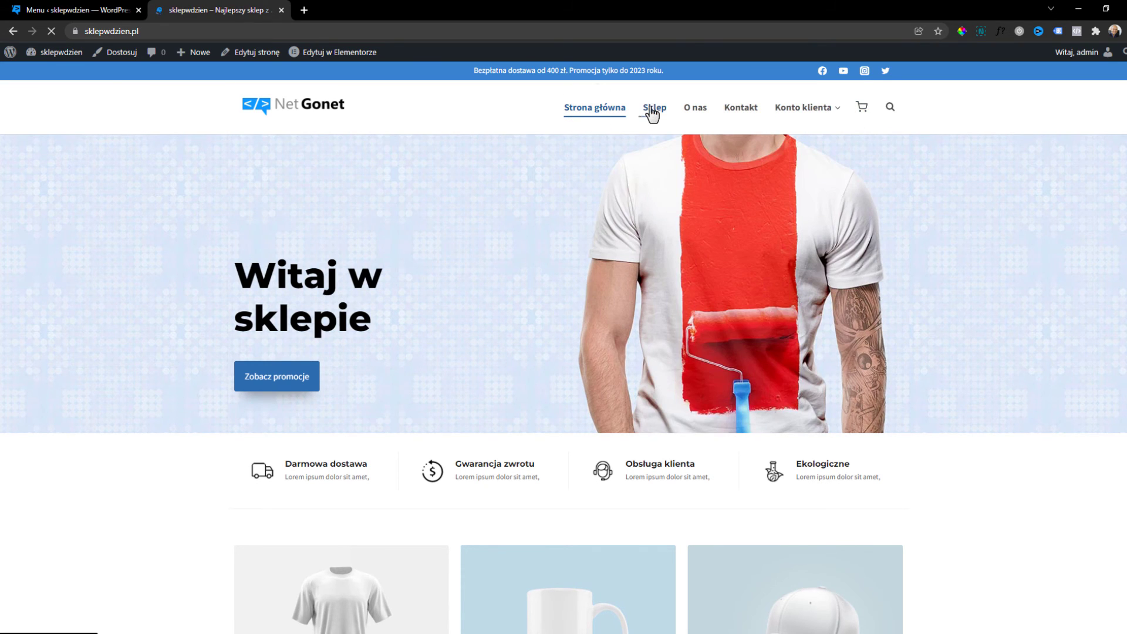
Visit Sklep, O nas, Kontakt and Moje konto from the new menu.
left_click(653, 111)
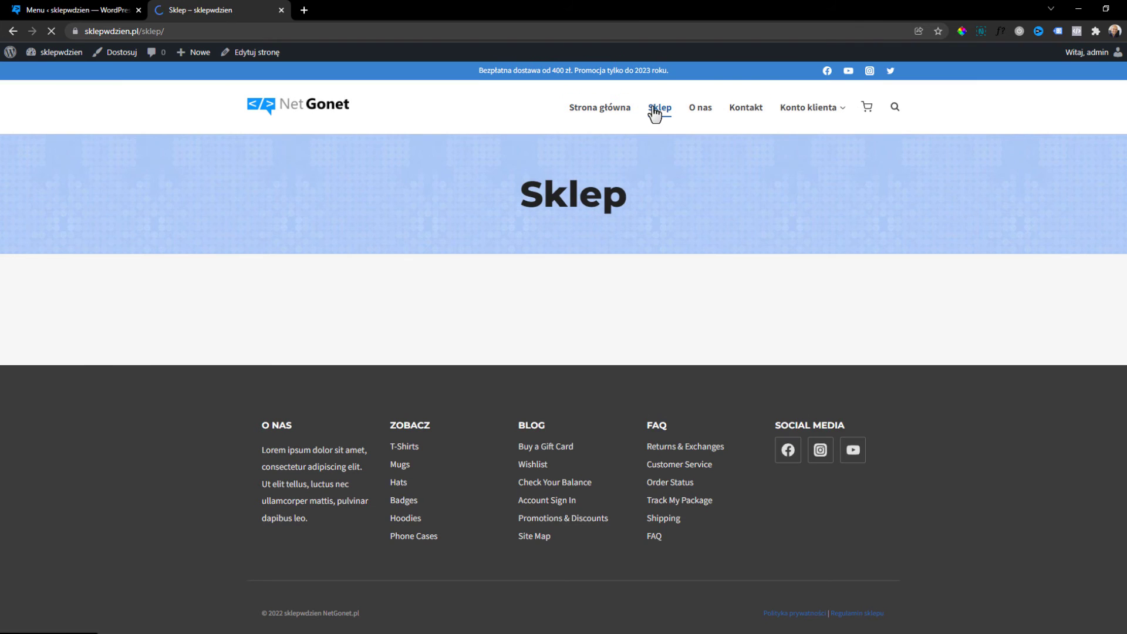
left_click(705, 112)
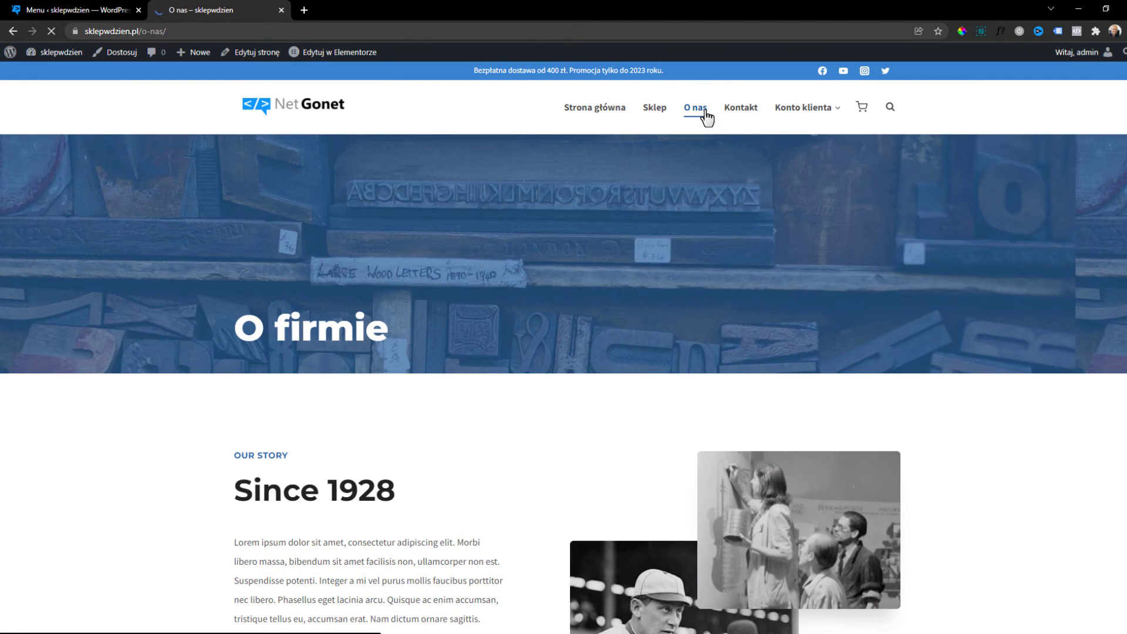
left_click(766, 108)
left_click(739, 94)
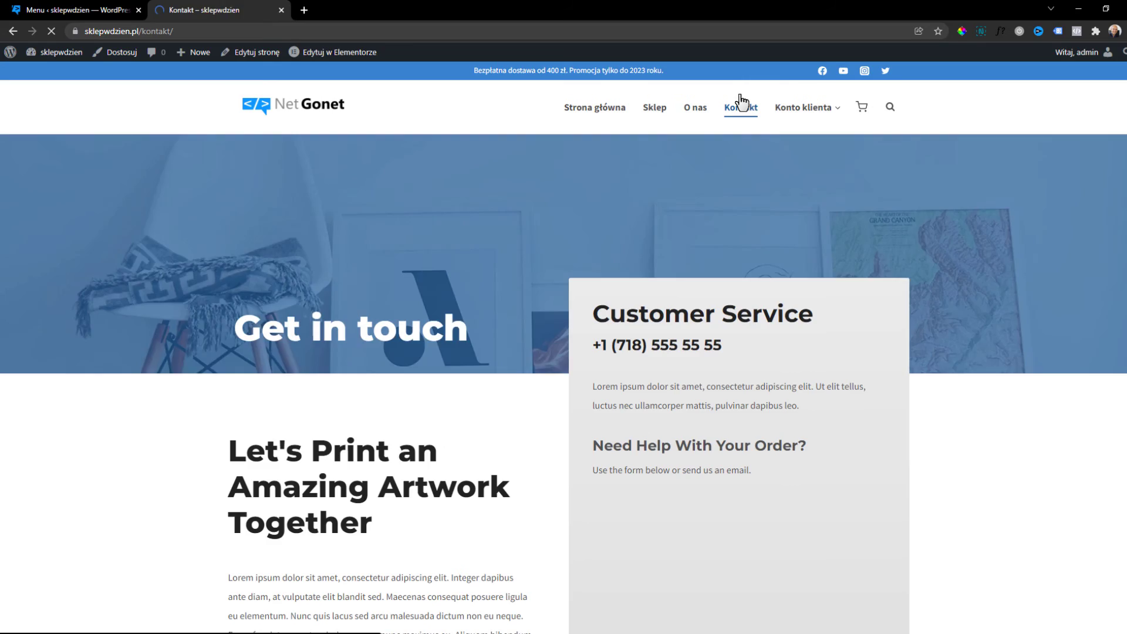
left_click(808, 135)
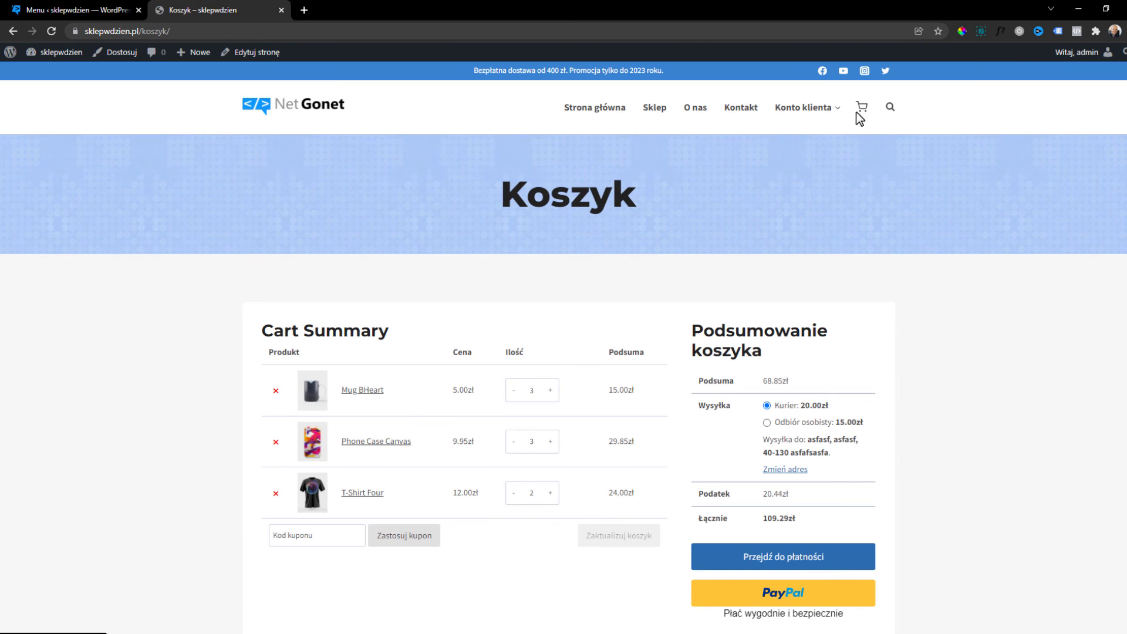
From the Koszyk cart, proceed to checkout (Przejdź do płatności).
scroll(861, 131, "down", 2)
left_click(790, 434)
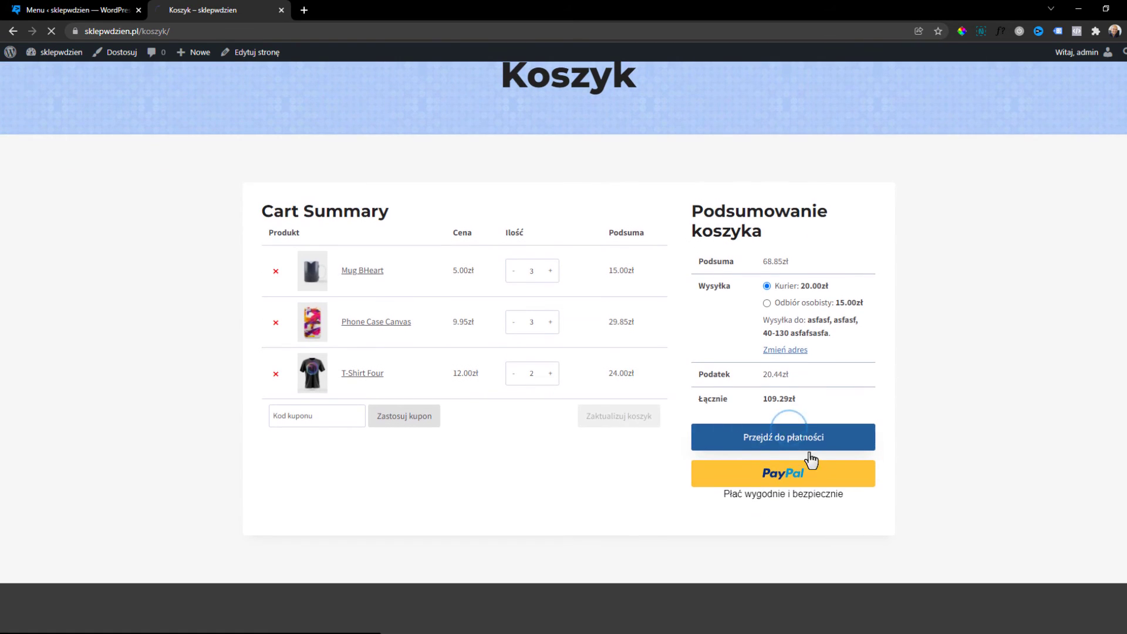
scroll(417, 259, "down", 8)
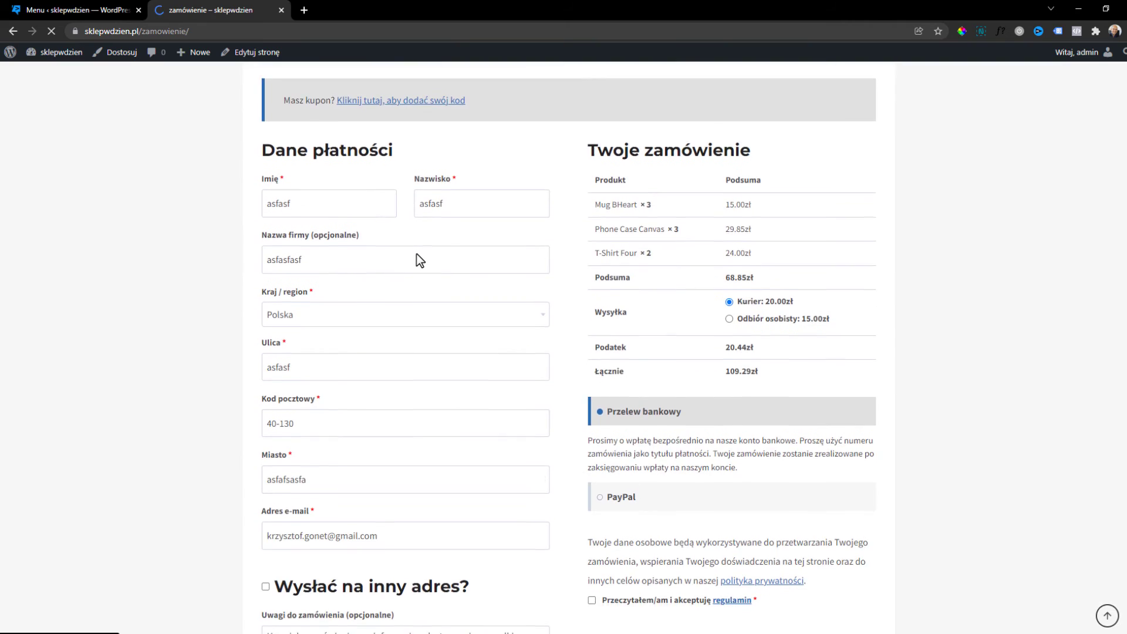
scroll(633, 424, "up", 8)
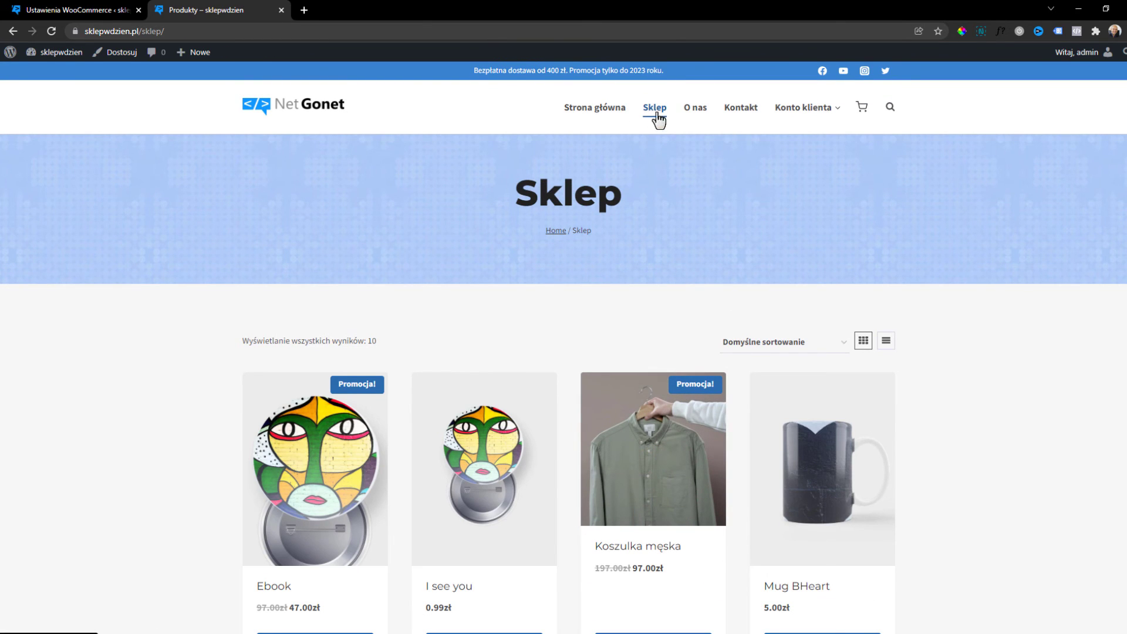
Set Strona sklepu to Sklep in WooCommerce product settings and save.
left_click(100, 11)
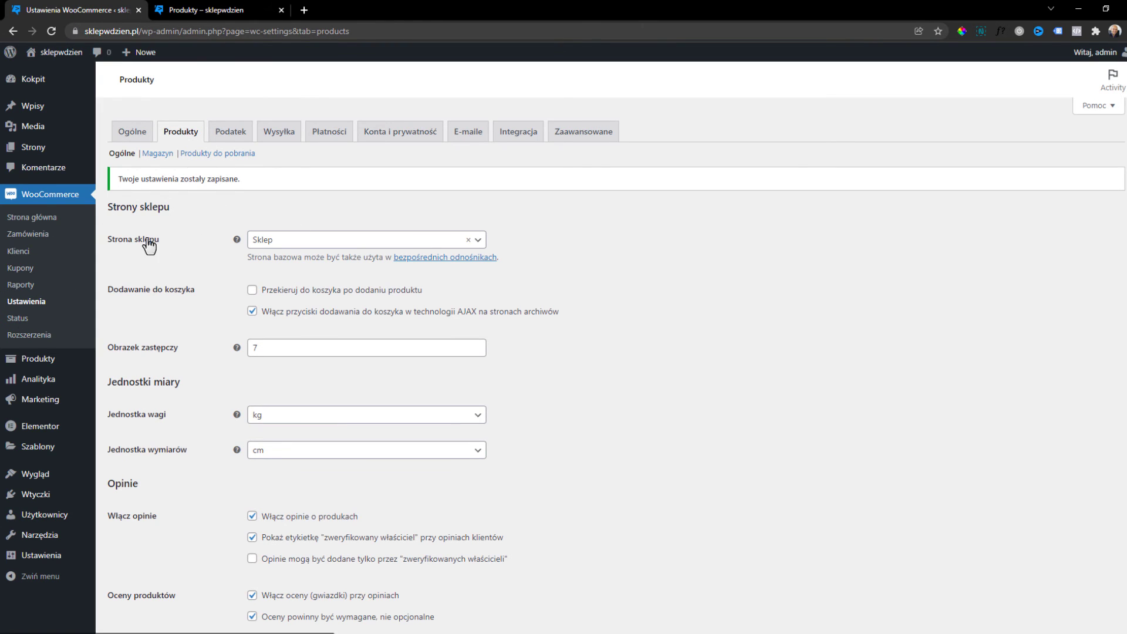
left_click(303, 242)
left_click(279, 308)
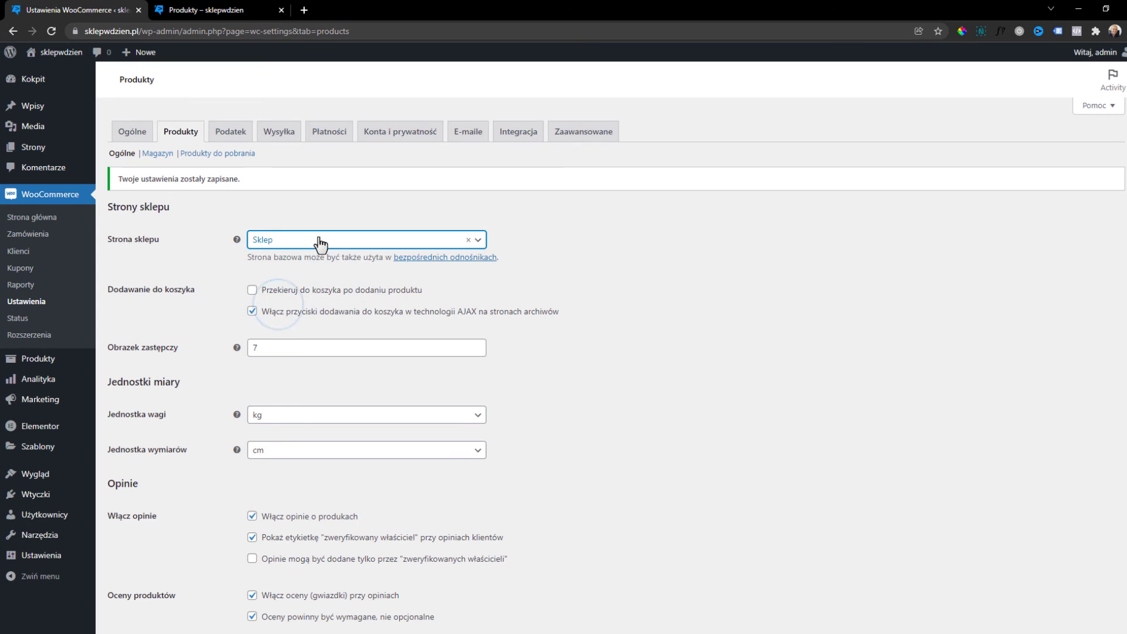
scroll(196, 474, "down", 2)
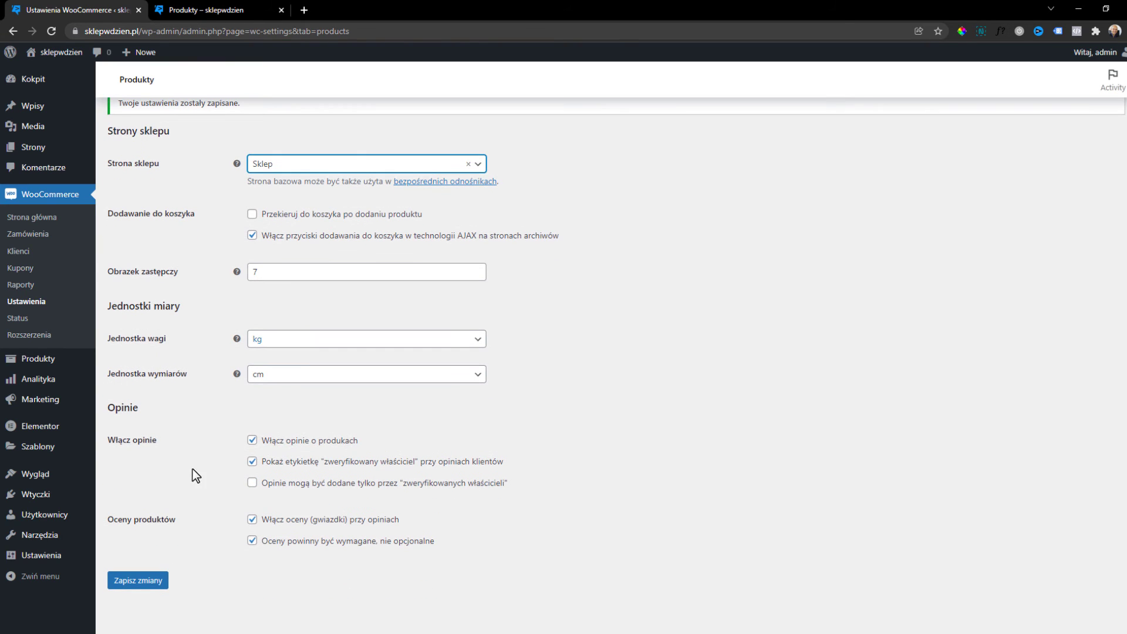
left_click(131, 584)
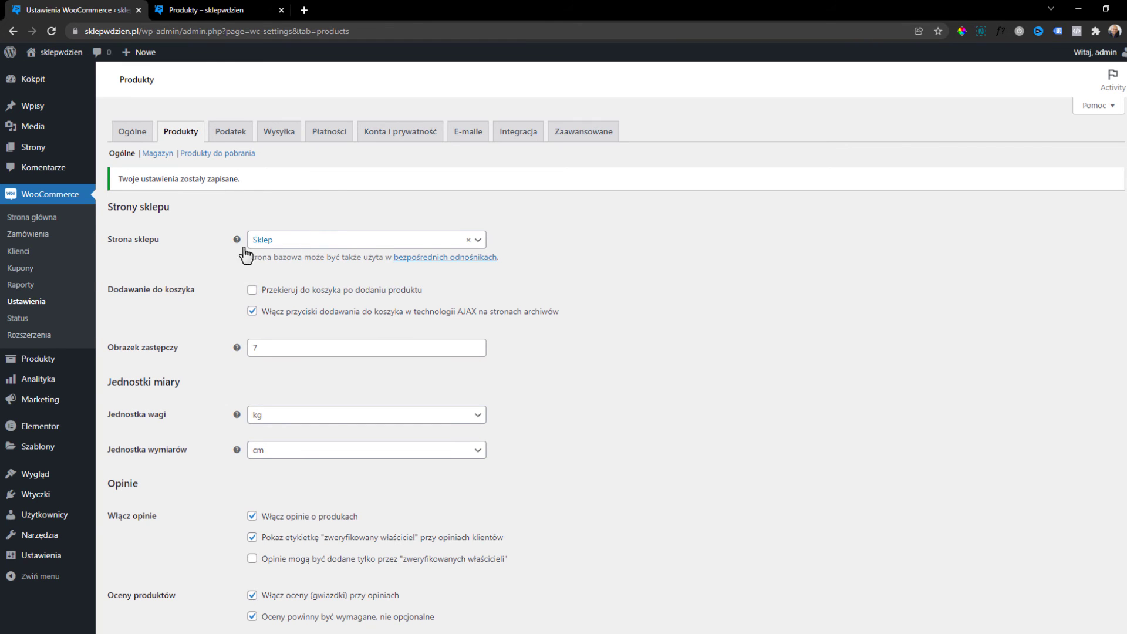
Check the storefront Sklep page and open the Mug BHeart product.
left_click(213, 12)
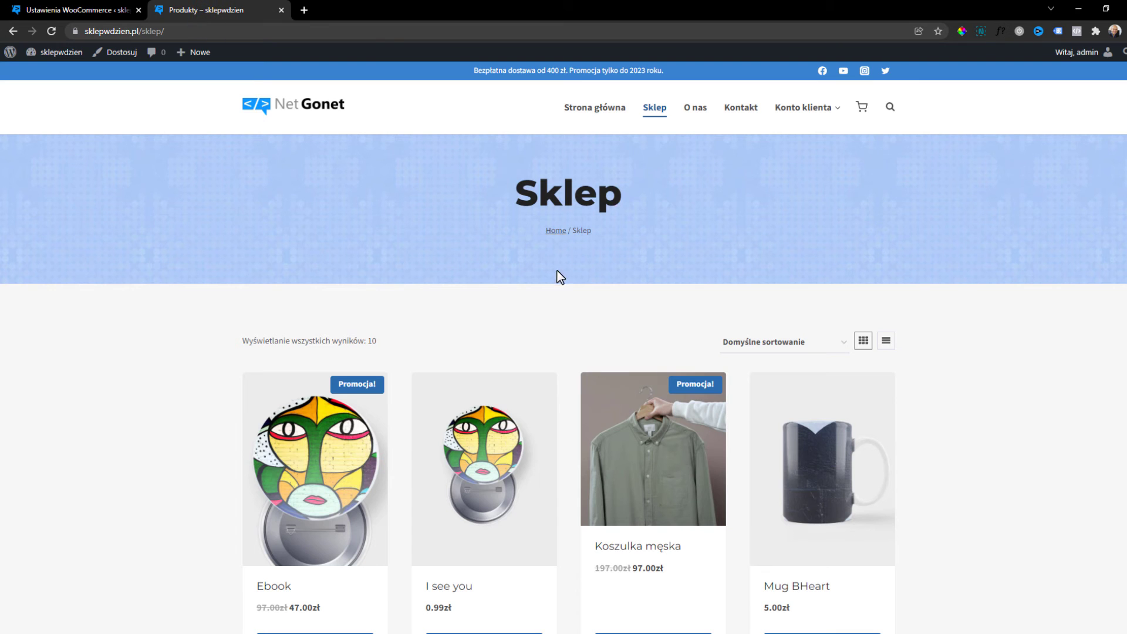
scroll(652, 446, "down", 3)
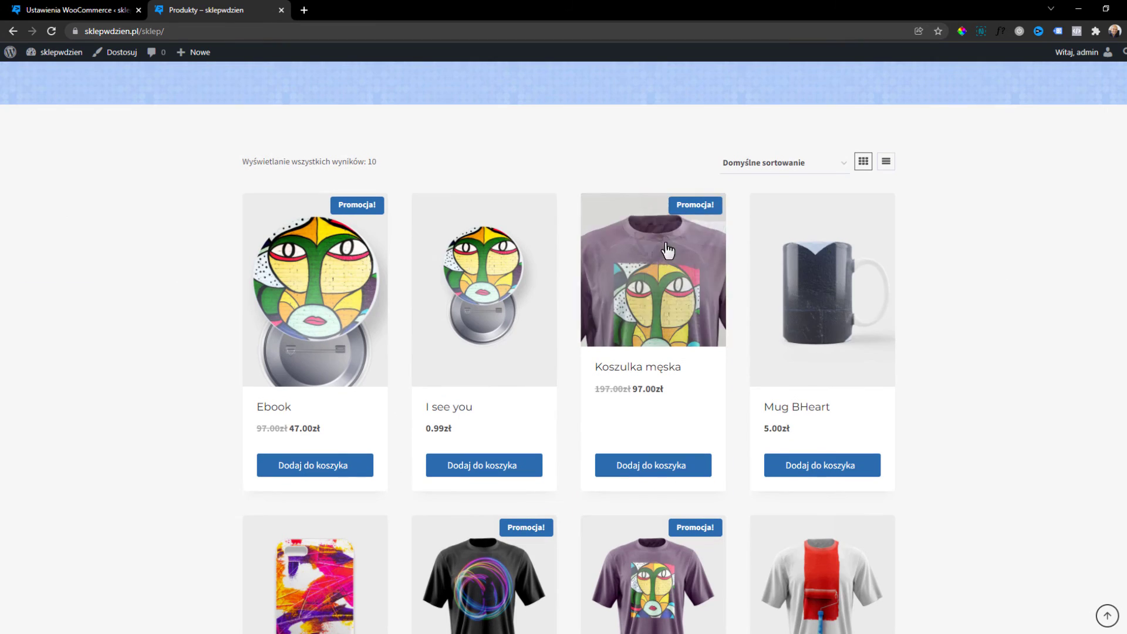
left_click(832, 286)
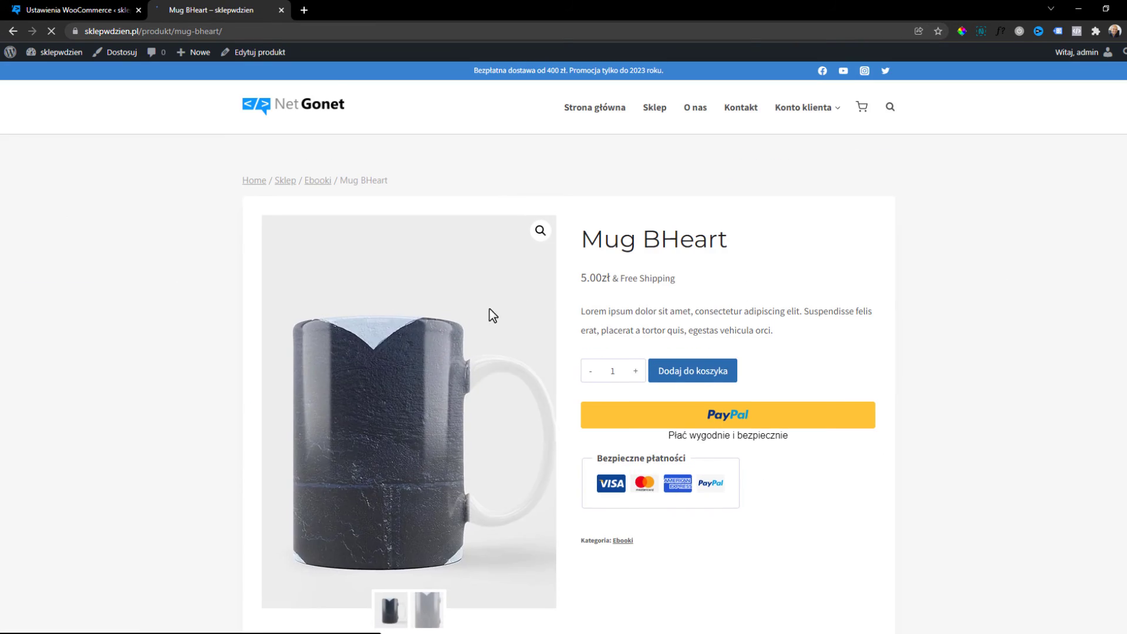
scroll(492, 315, "down", 7)
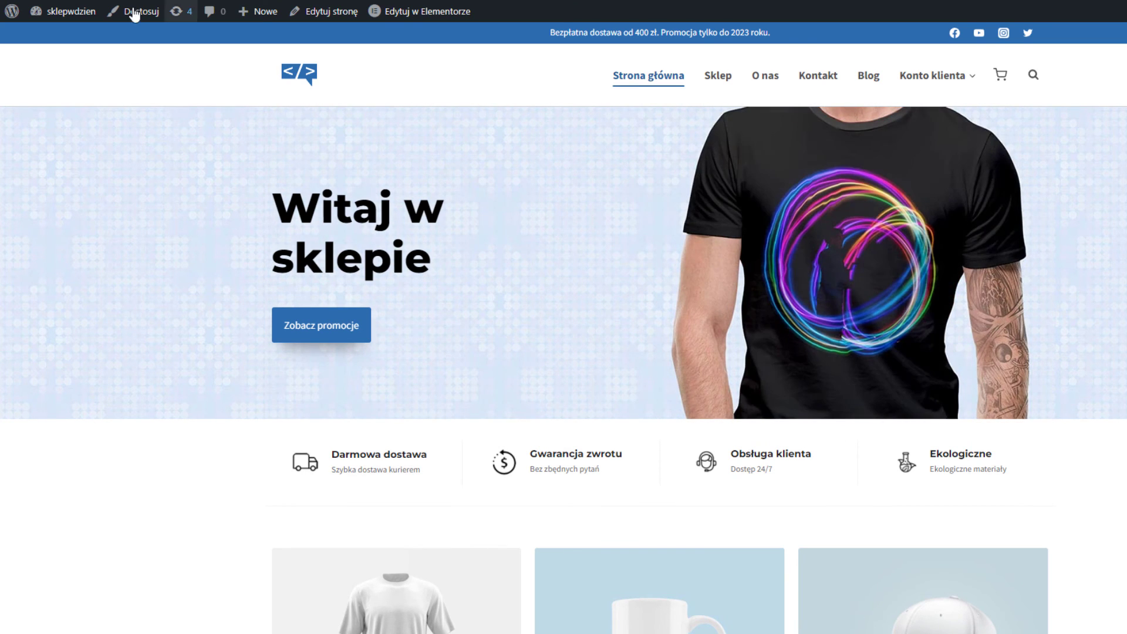
Search new plugins for 'envato' and install Envato Elements.
left_click(19, 17)
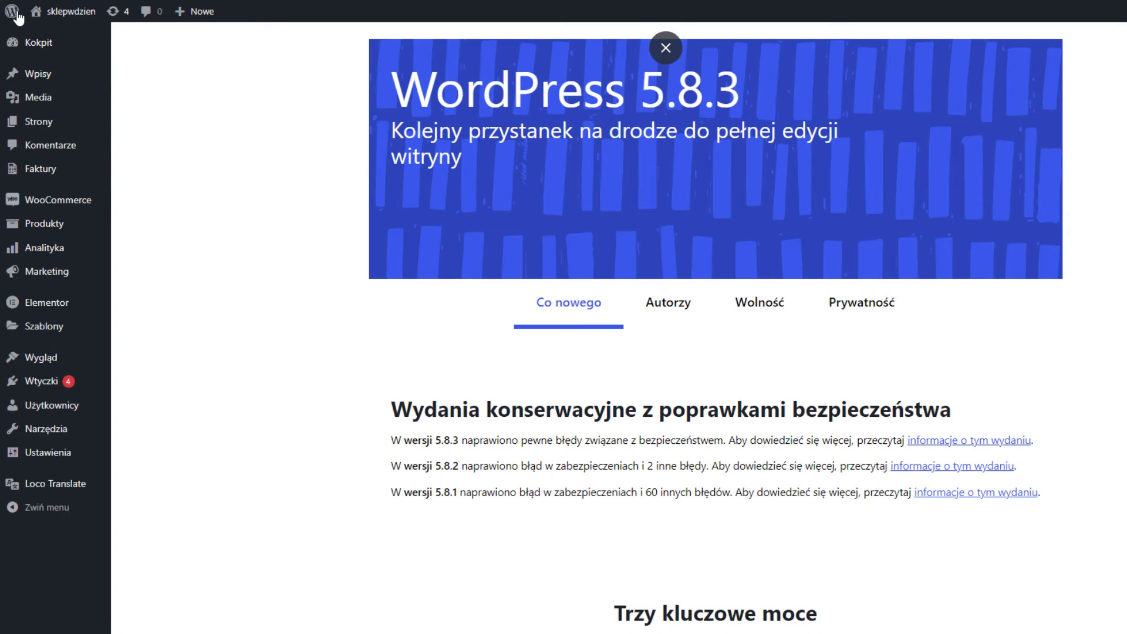
mouse_move(65, 378)
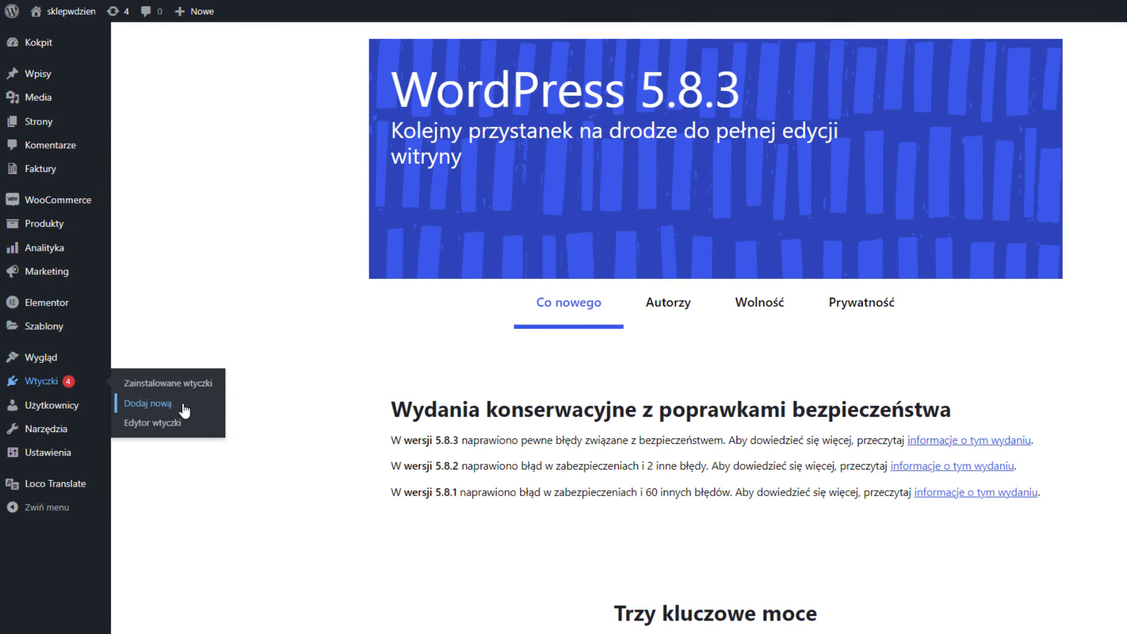
left_click(176, 402)
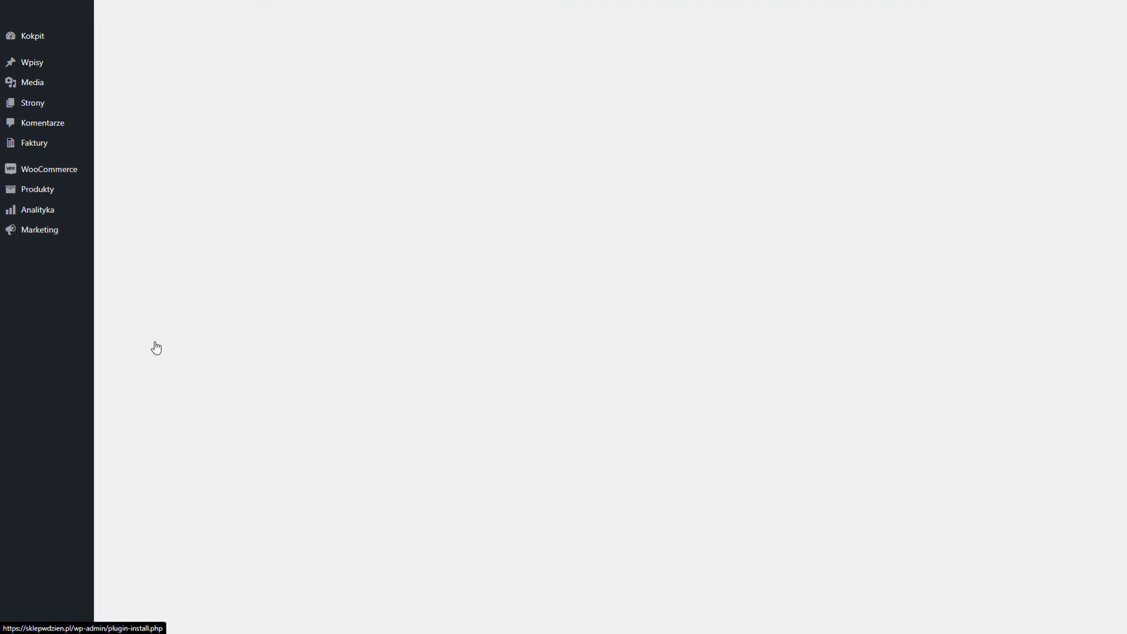
type("envato")
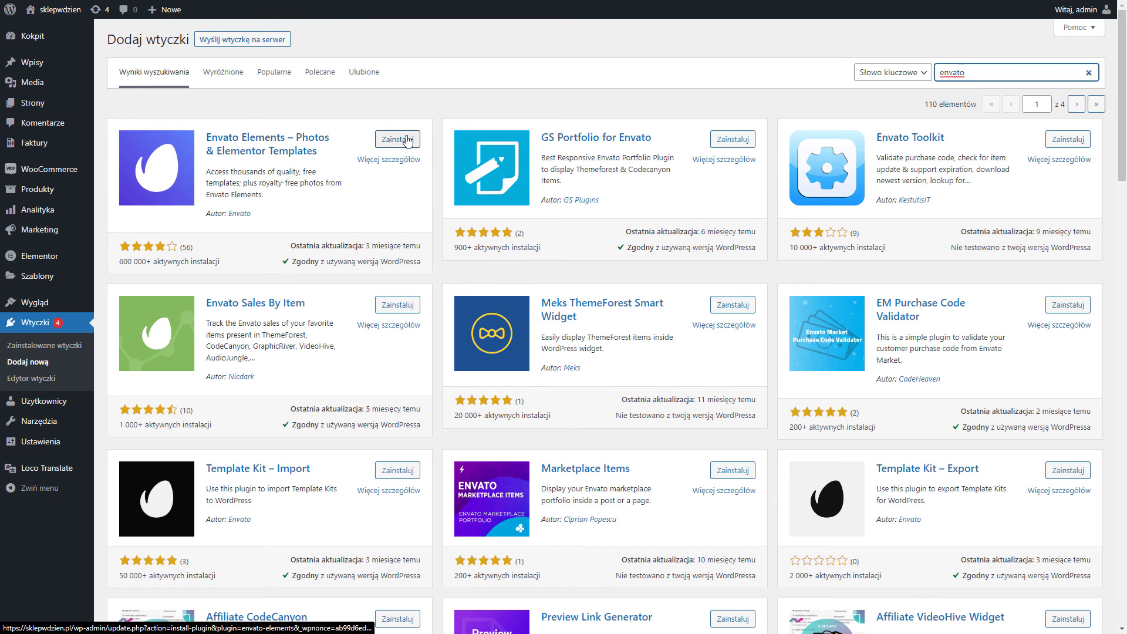
left_click(407, 141)
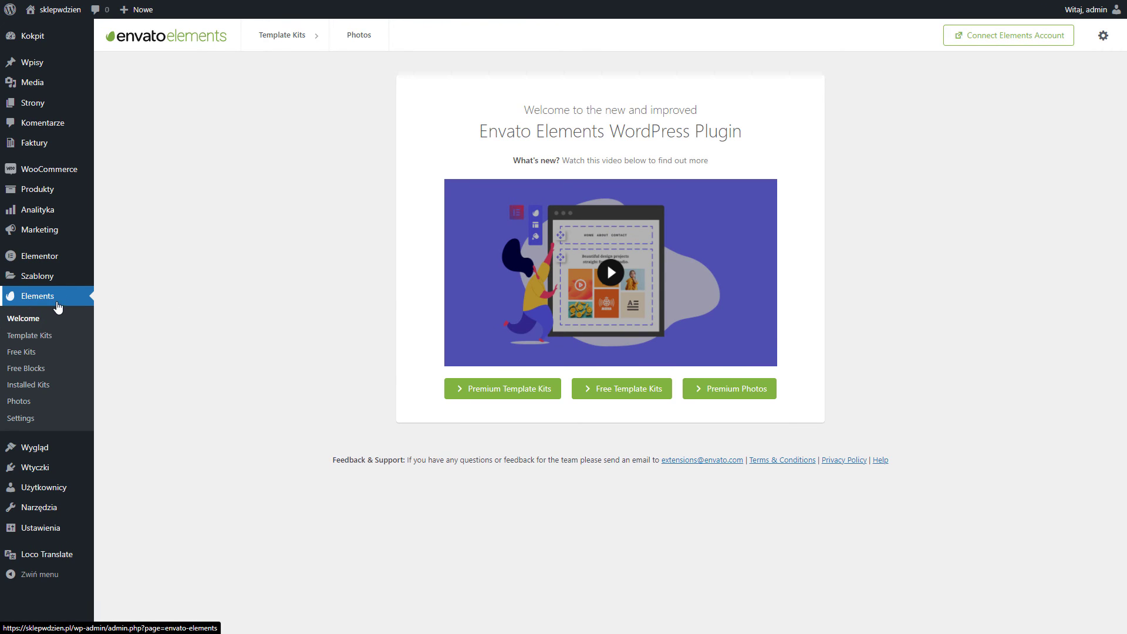
Add a new page titled Sklep2 and launch it in Elementor.
left_click(50, 107)
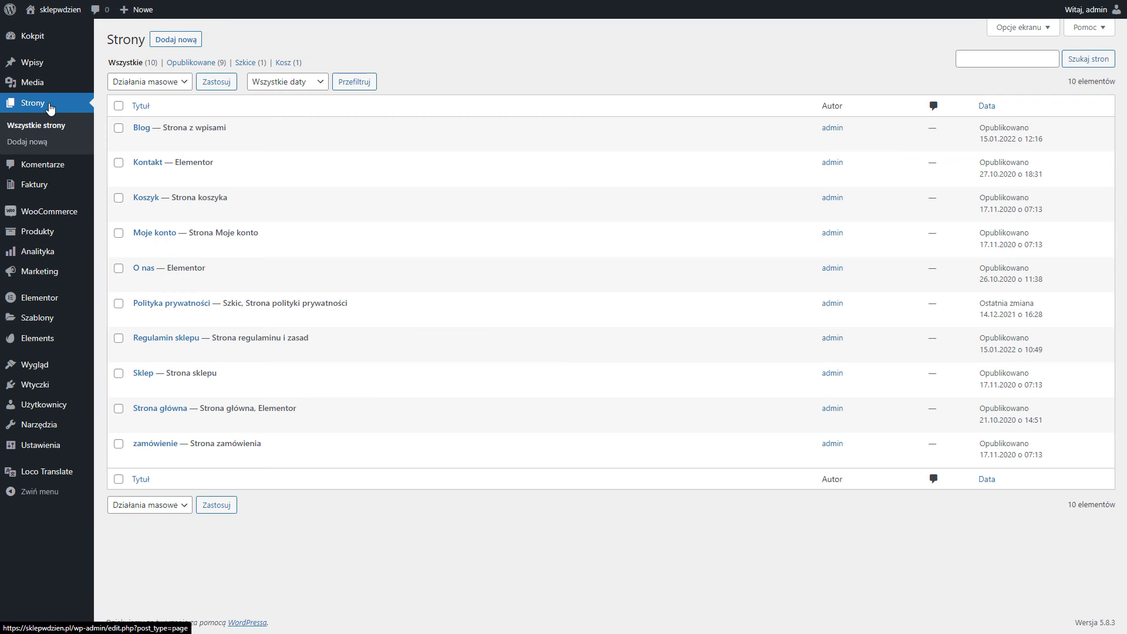
left_click(187, 46)
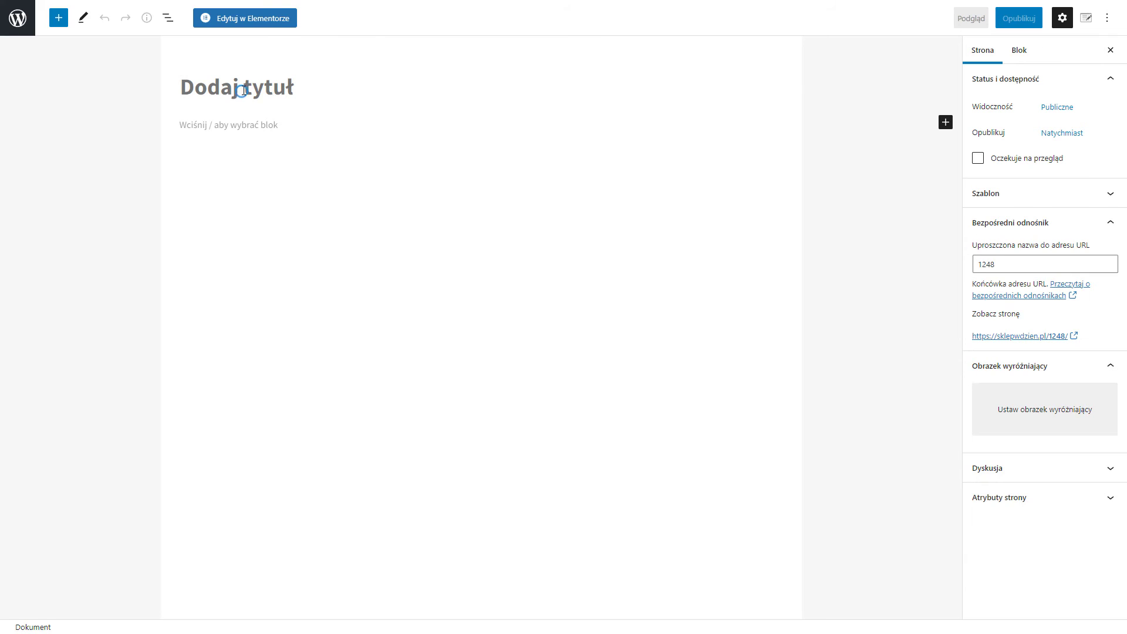
type("Sklep2")
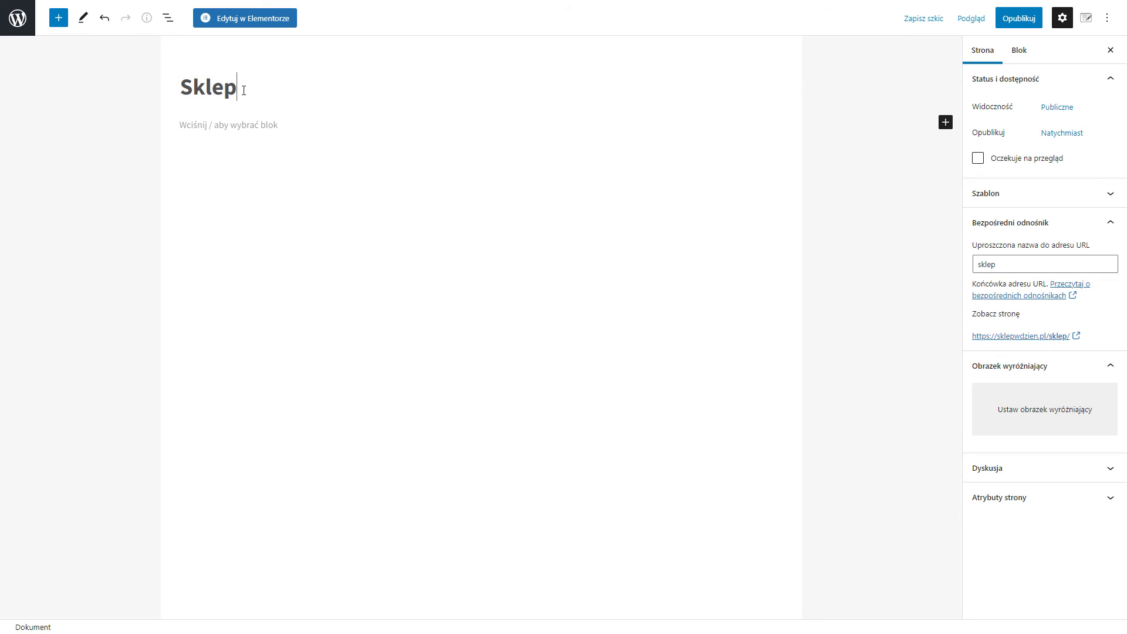
left_click(247, 25)
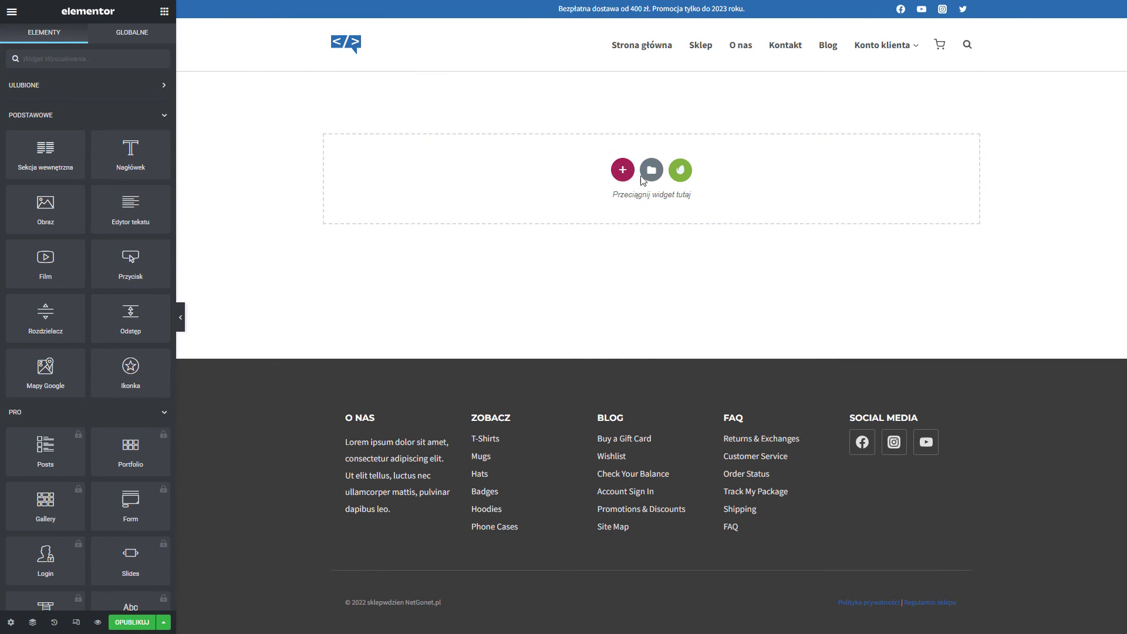
Find the Coffee Shop kit among free kits matching 'shop' and insert its Home 3 template.
left_click(686, 176)
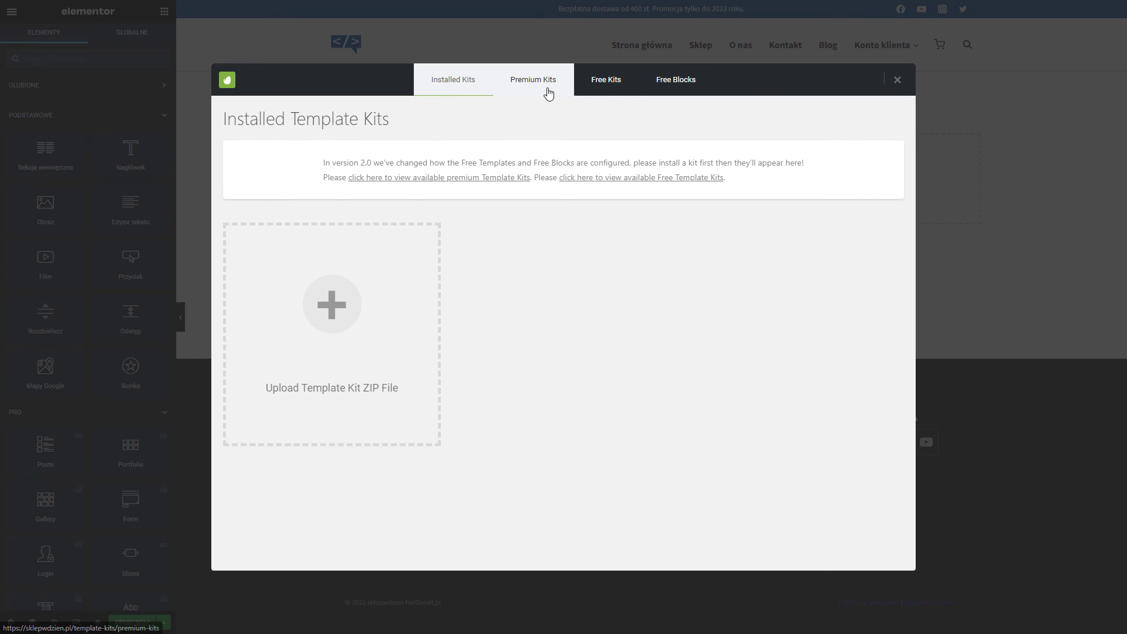
left_click(607, 79)
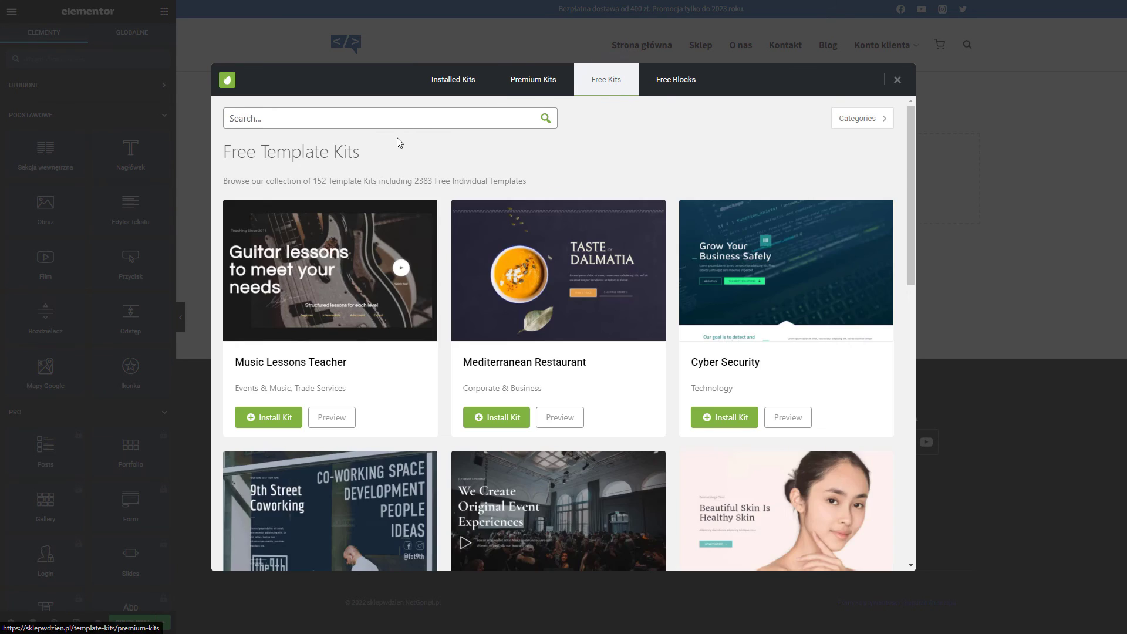
left_click(385, 118)
type("shop")
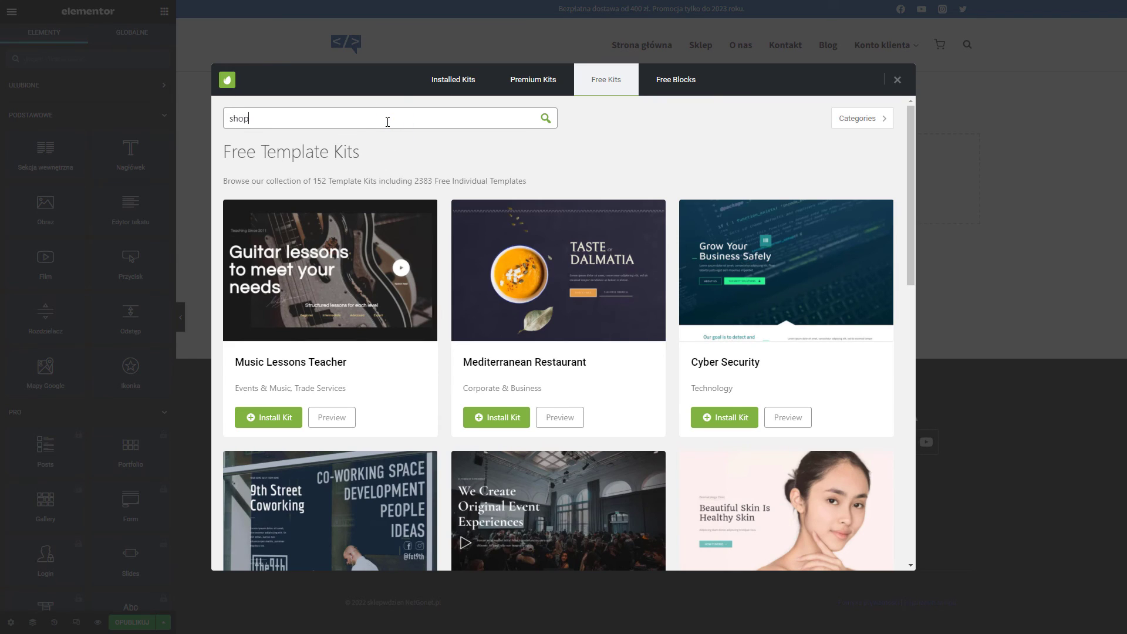
left_click(546, 119)
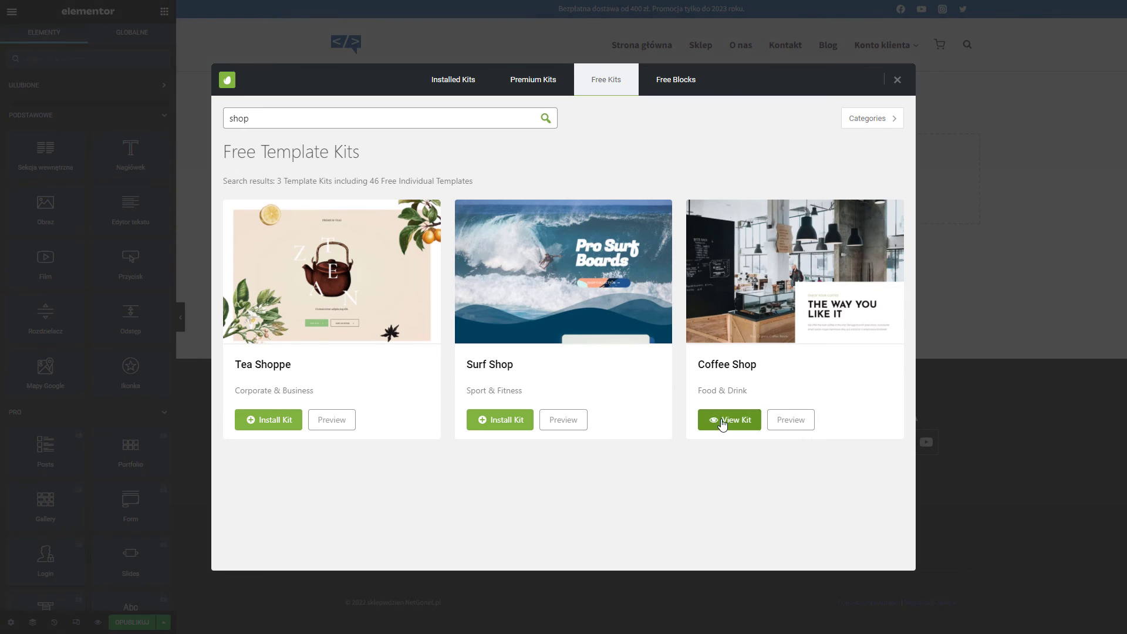
left_click(722, 420)
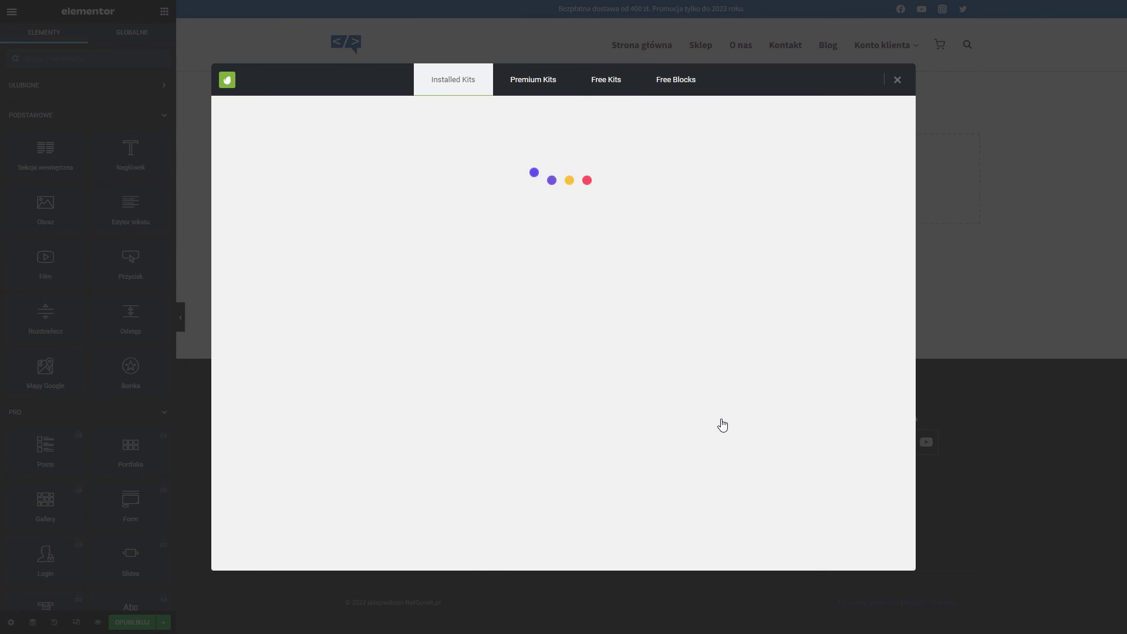
scroll(534, 199, "down", 1)
scroll(758, 333, "up", 1)
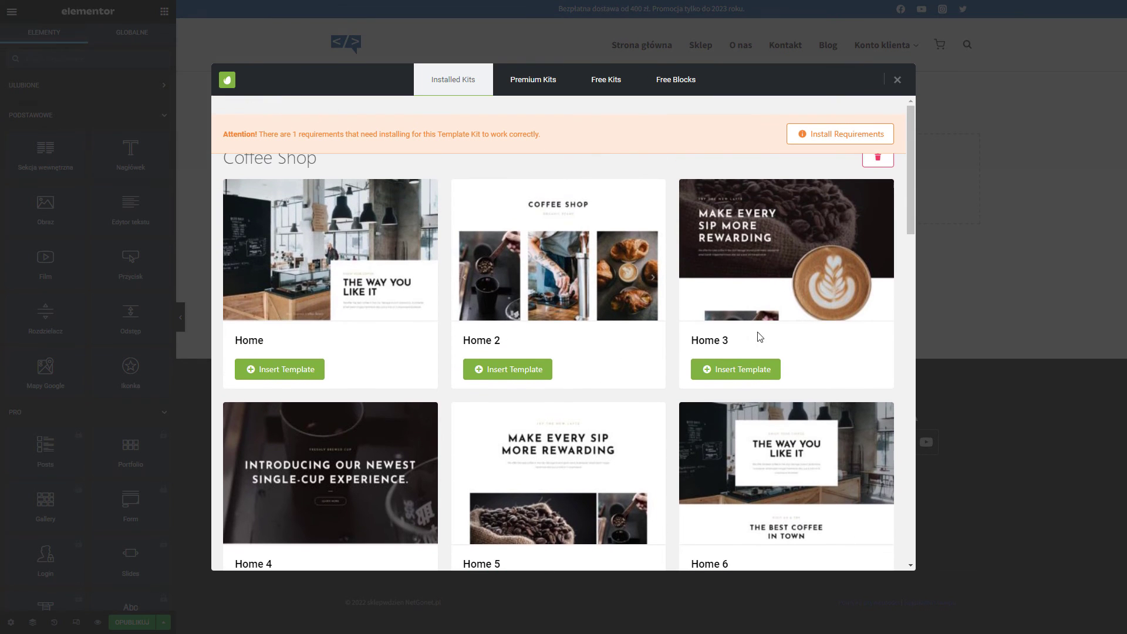
left_click(737, 376)
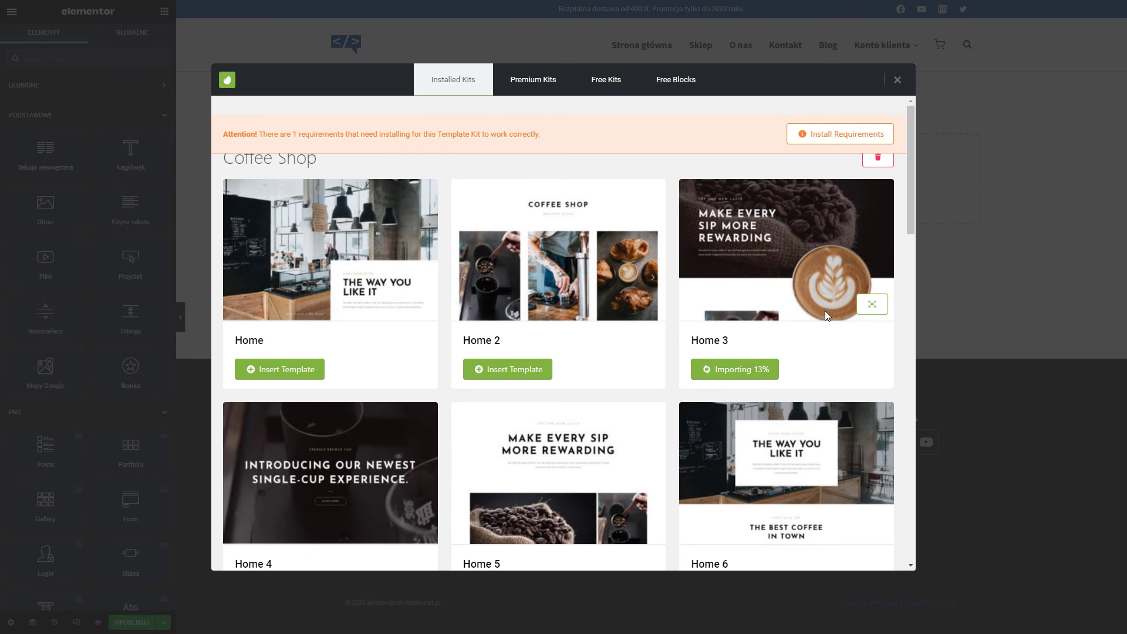
Delete the Connect with us! section from the inserted coffee layout.
scroll(877, 269, "down", 6)
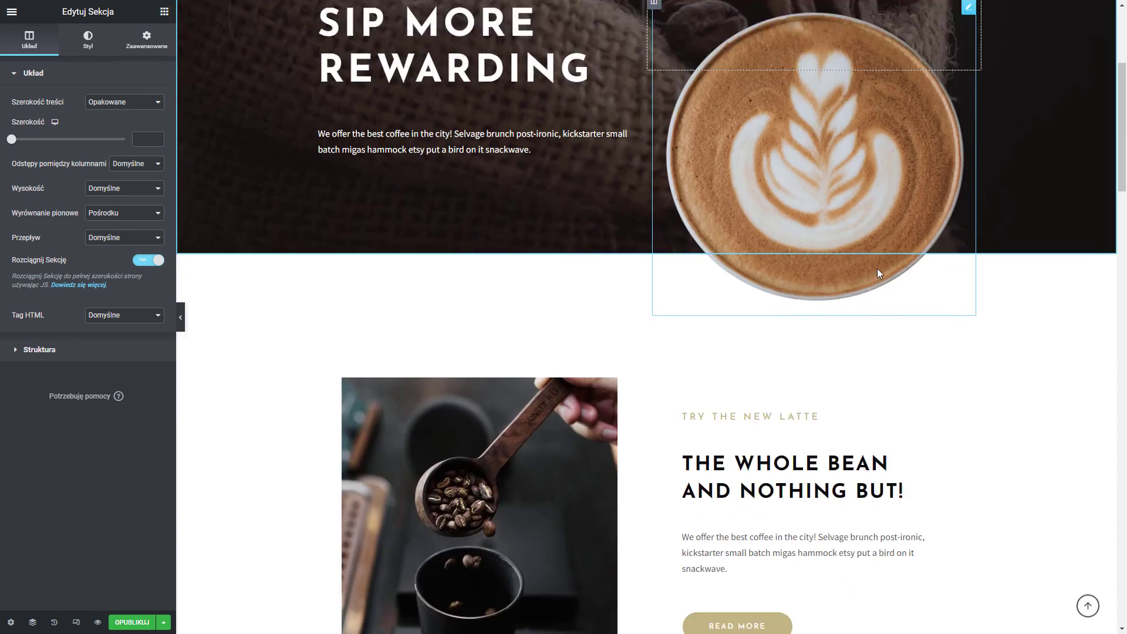
scroll(844, 361, "down", 15)
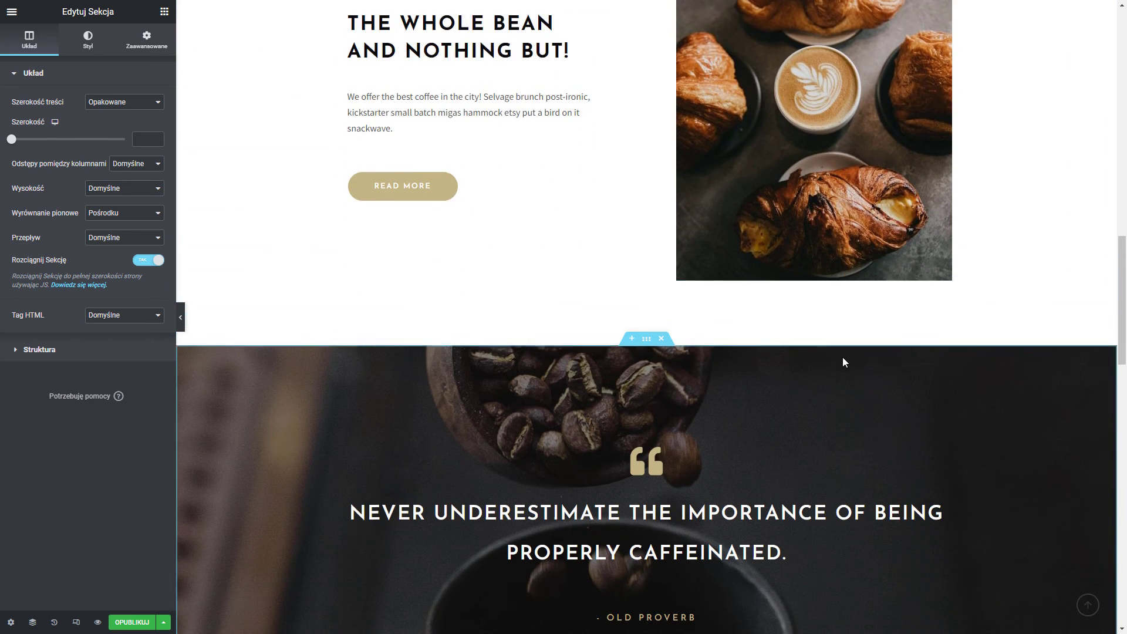
scroll(843, 334, "down", 12)
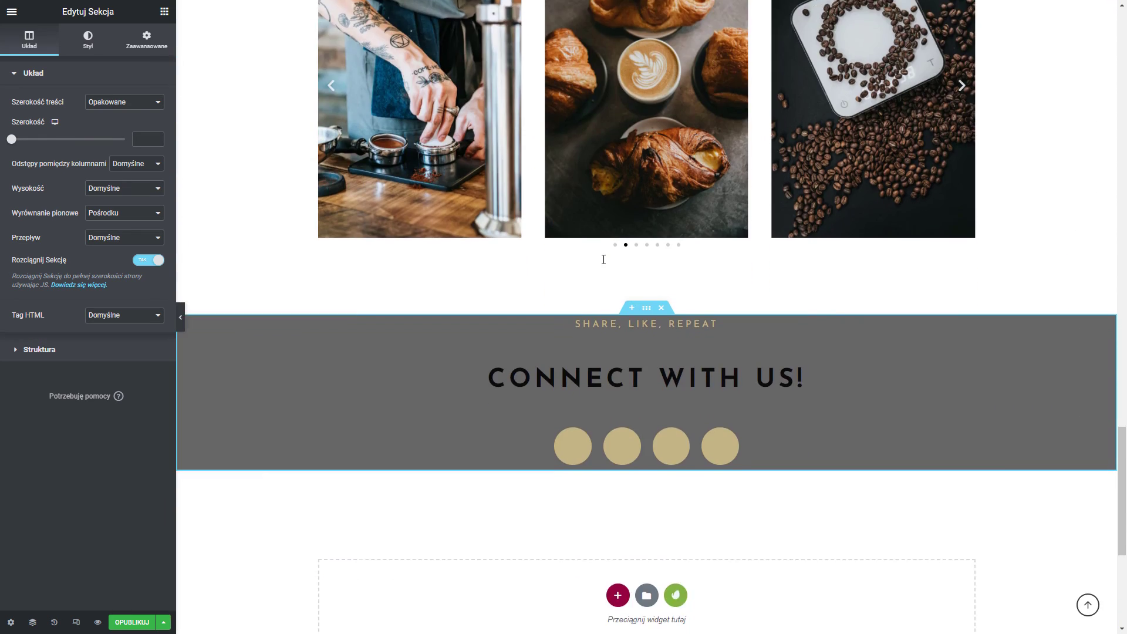
scroll(602, 259, "down", 1)
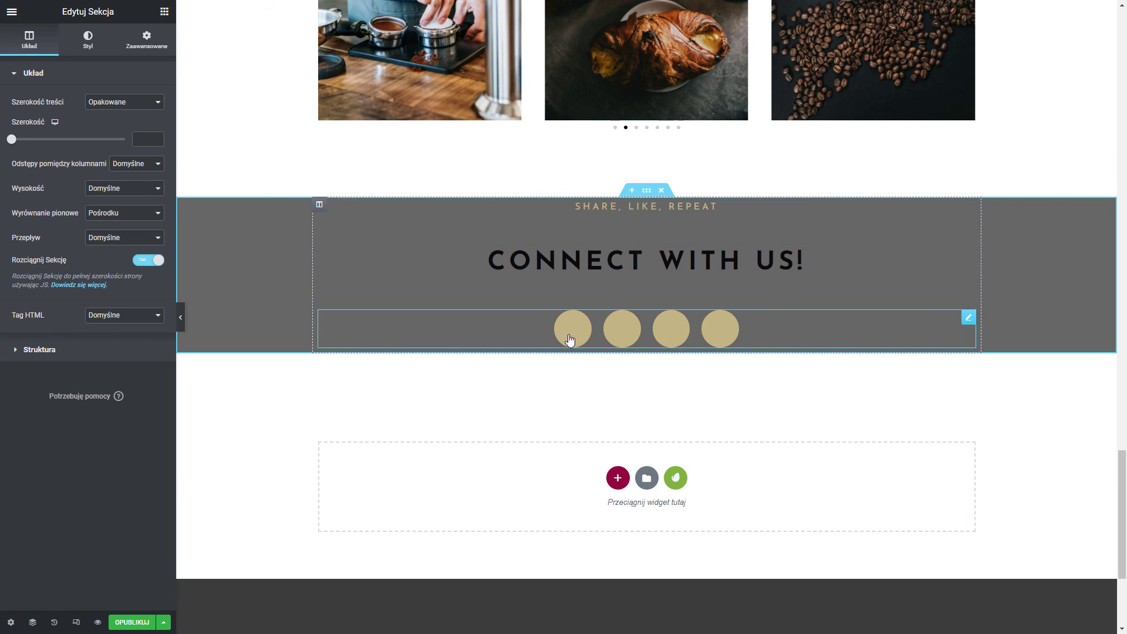
left_click(661, 190)
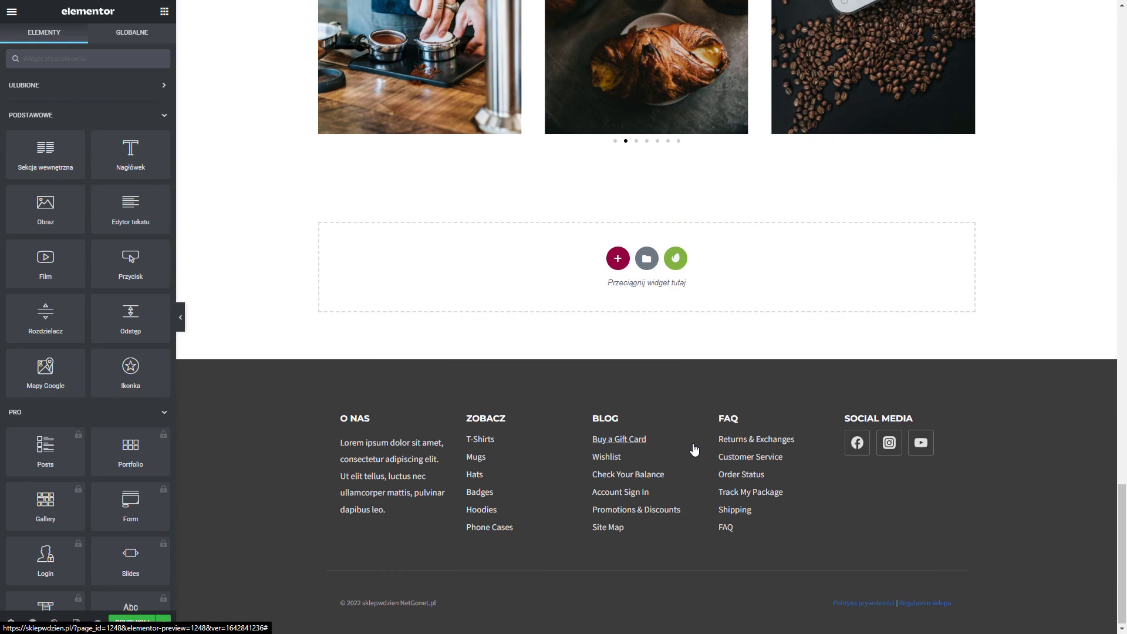
scroll(690, 429, "up", 8)
scroll(693, 443, "up", 15)
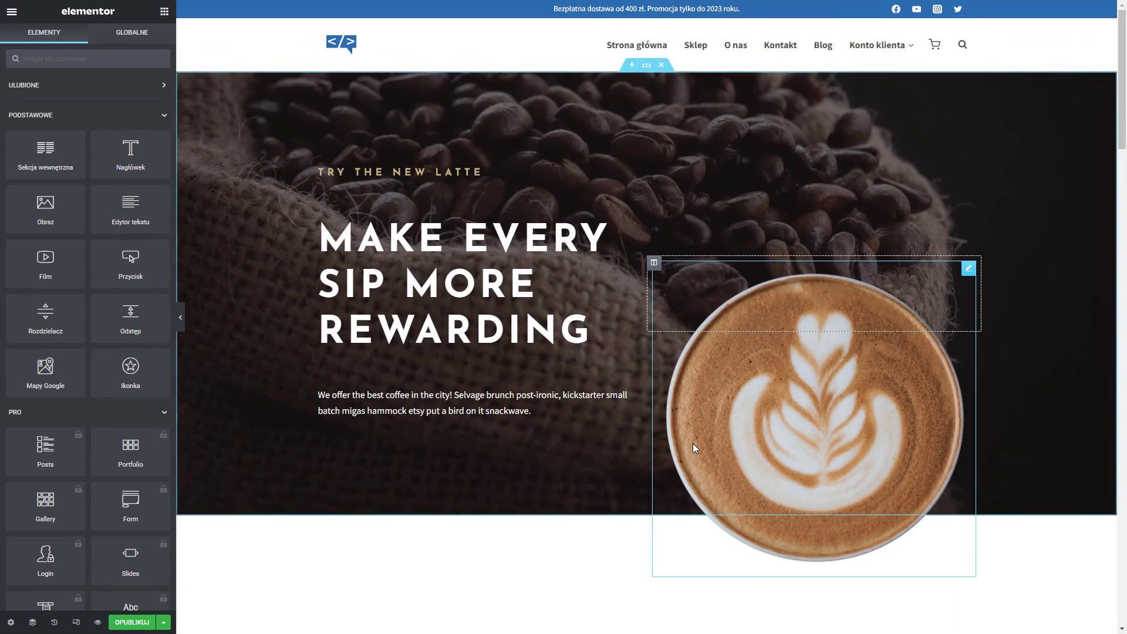
scroll(693, 443, "down", 8)
scroll(693, 443, "down", 10)
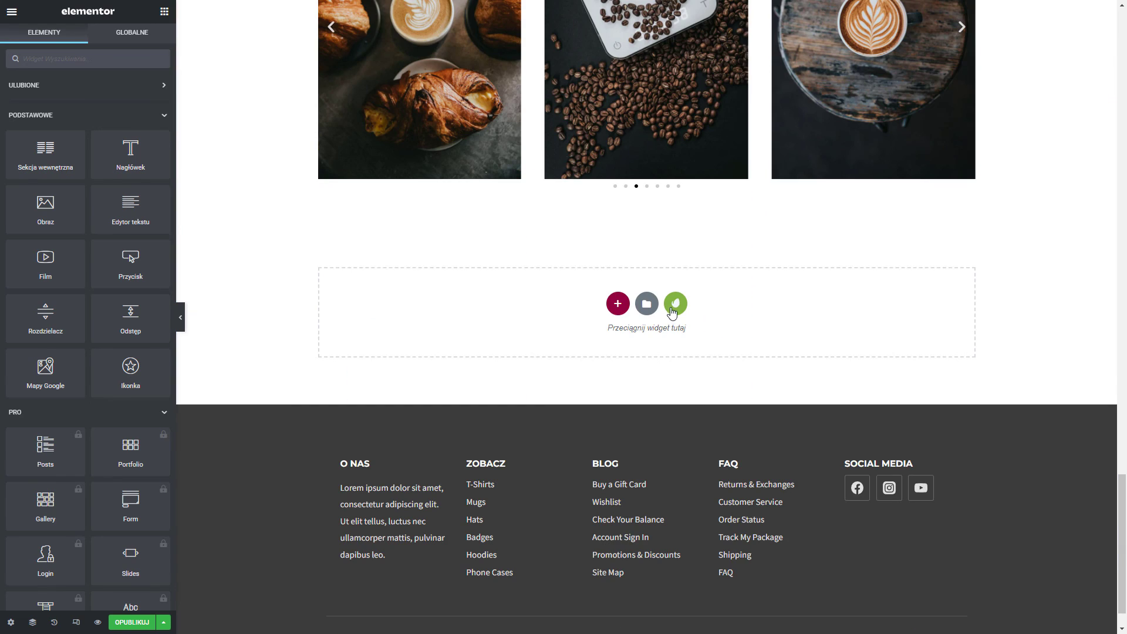
Install the Music Lessons Teacher template kit and view its templates.
left_click(672, 305)
scroll(443, 147, "down", 6)
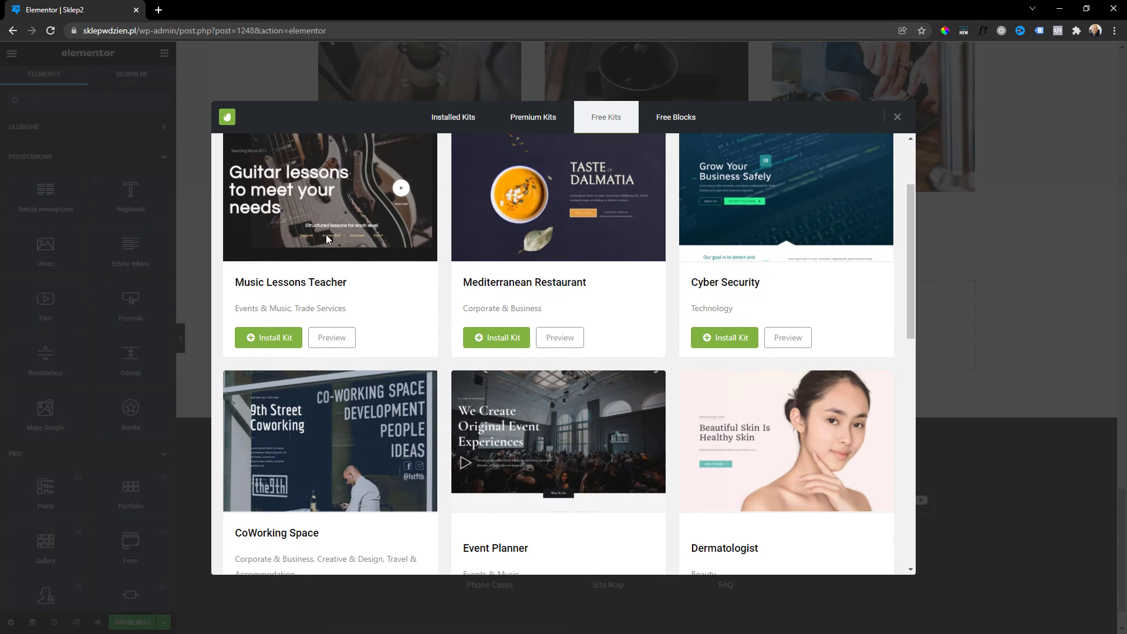
scroll(326, 239, "down", 3)
scroll(802, 468, "up", 7)
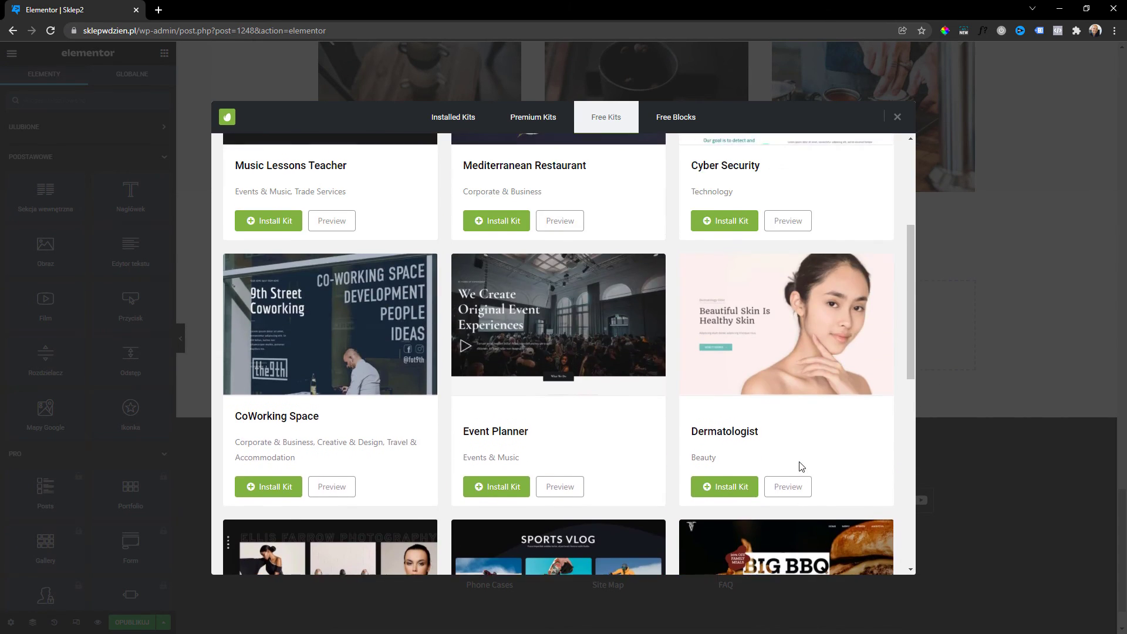
scroll(804, 475, "up", 4)
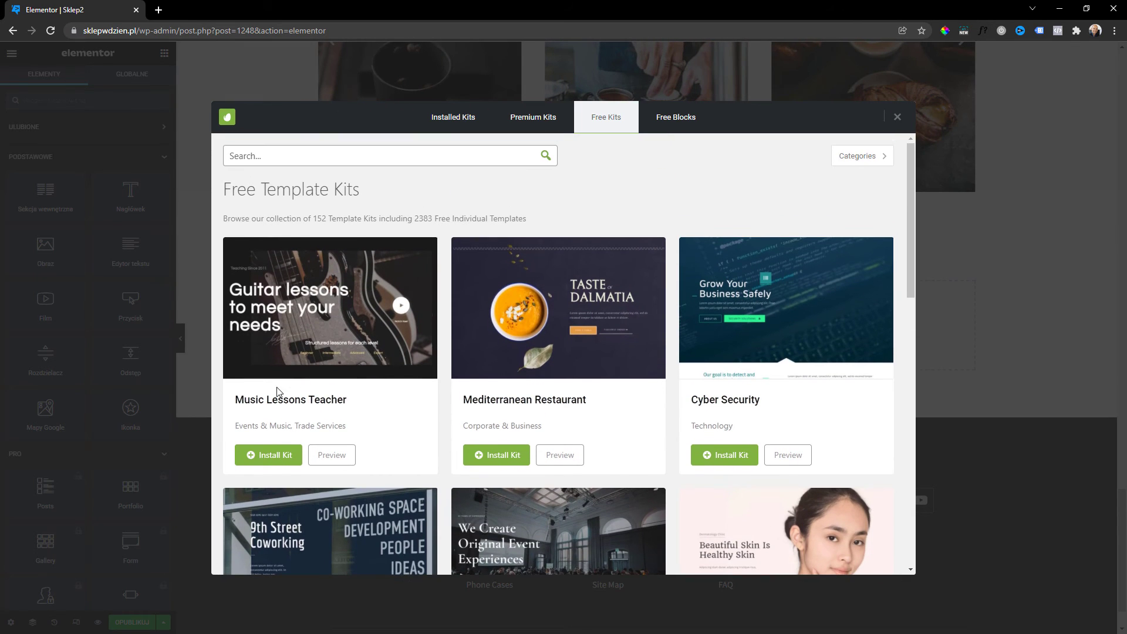
left_click(272, 458)
left_click(267, 459)
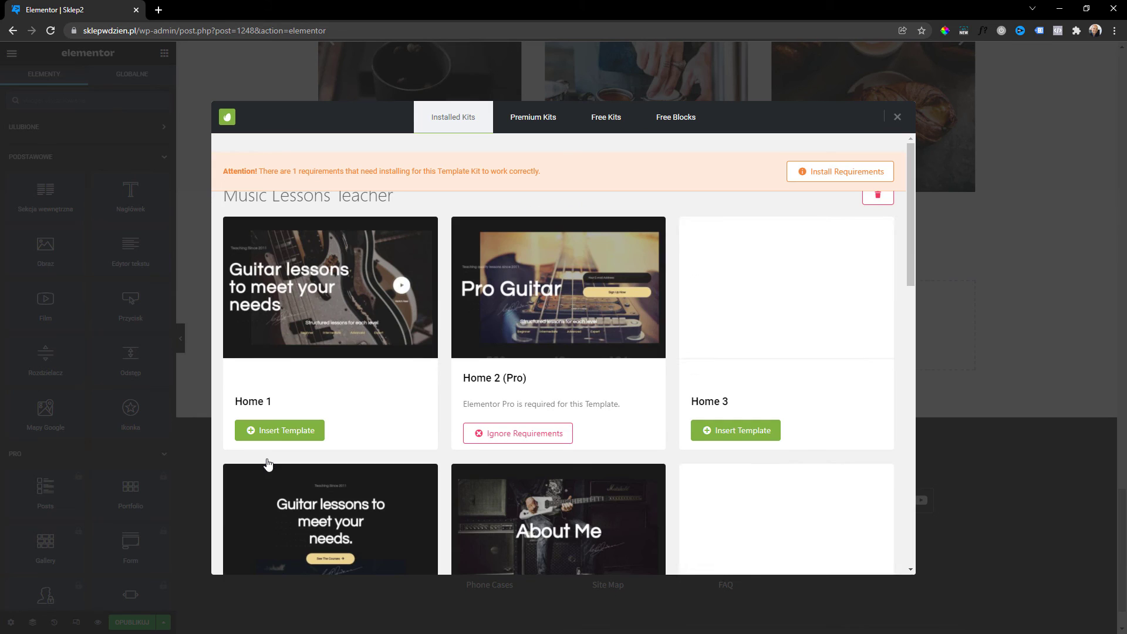
Preview the Home 1 template and insert it below the coffee content.
scroll(590, 251, "down", 4)
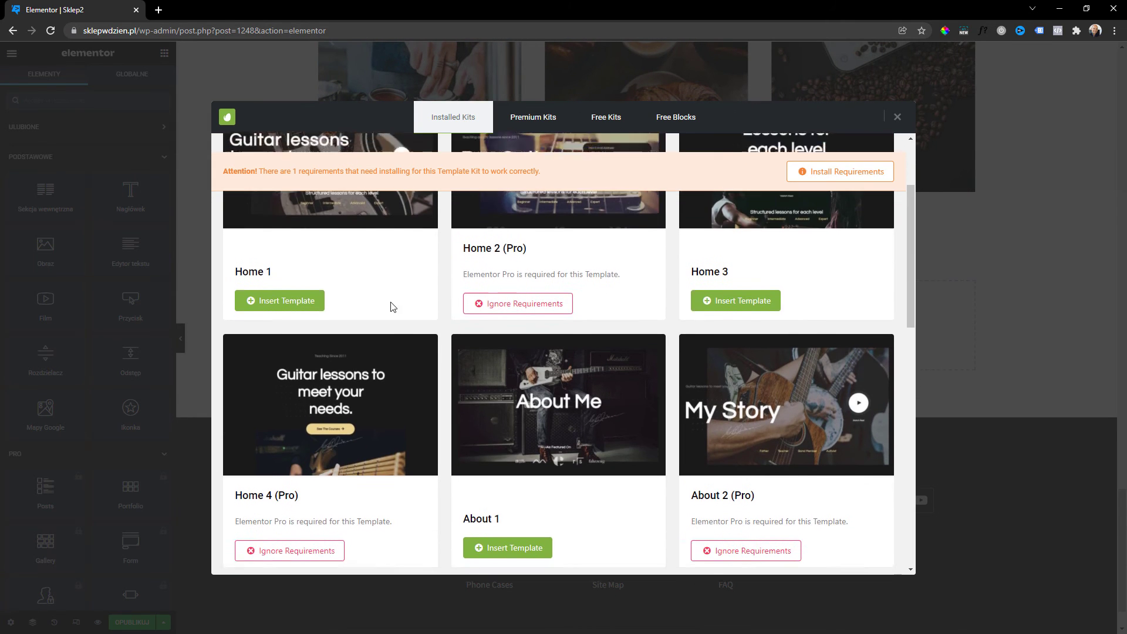
scroll(357, 330, "down", 3)
scroll(388, 370, "up", 7)
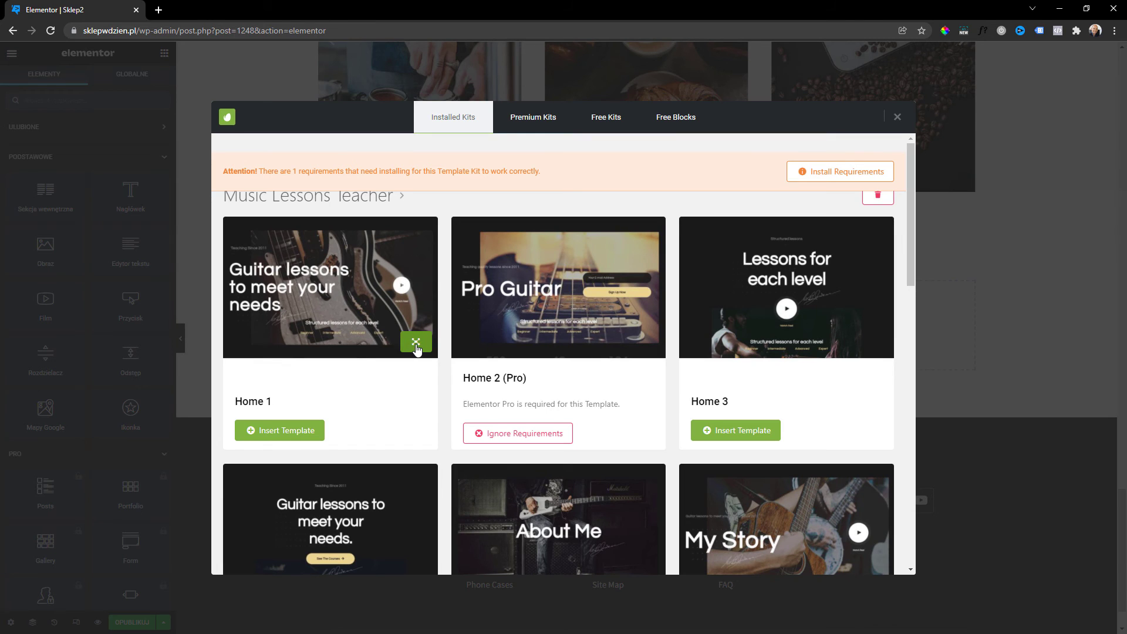
left_click(416, 343)
scroll(595, 313, "down", 5)
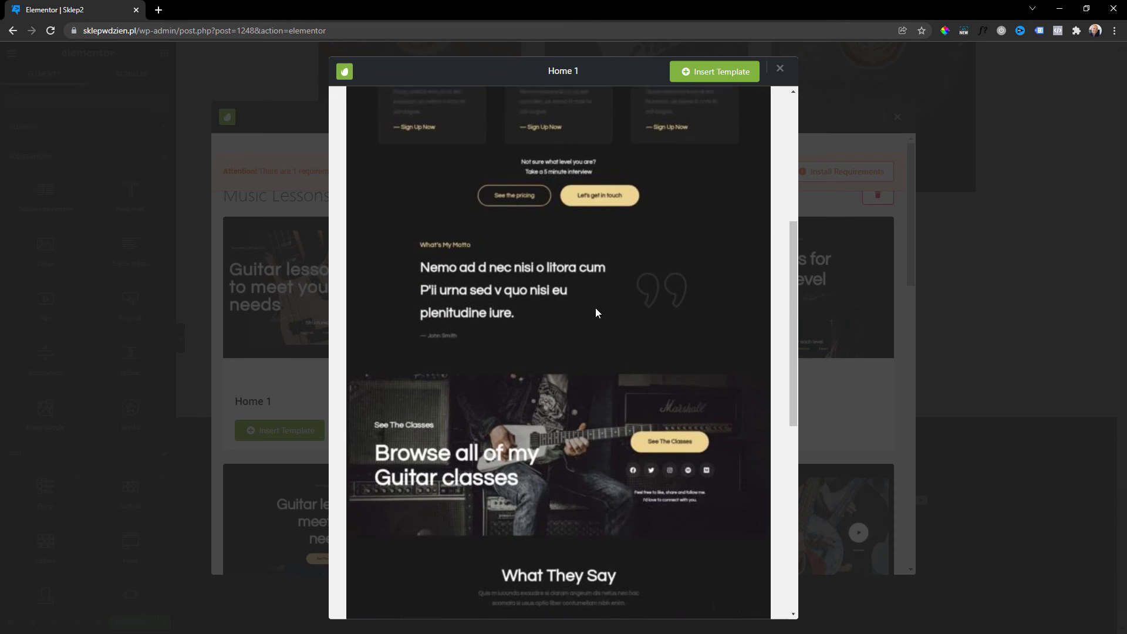
scroll(596, 311, "down", 8)
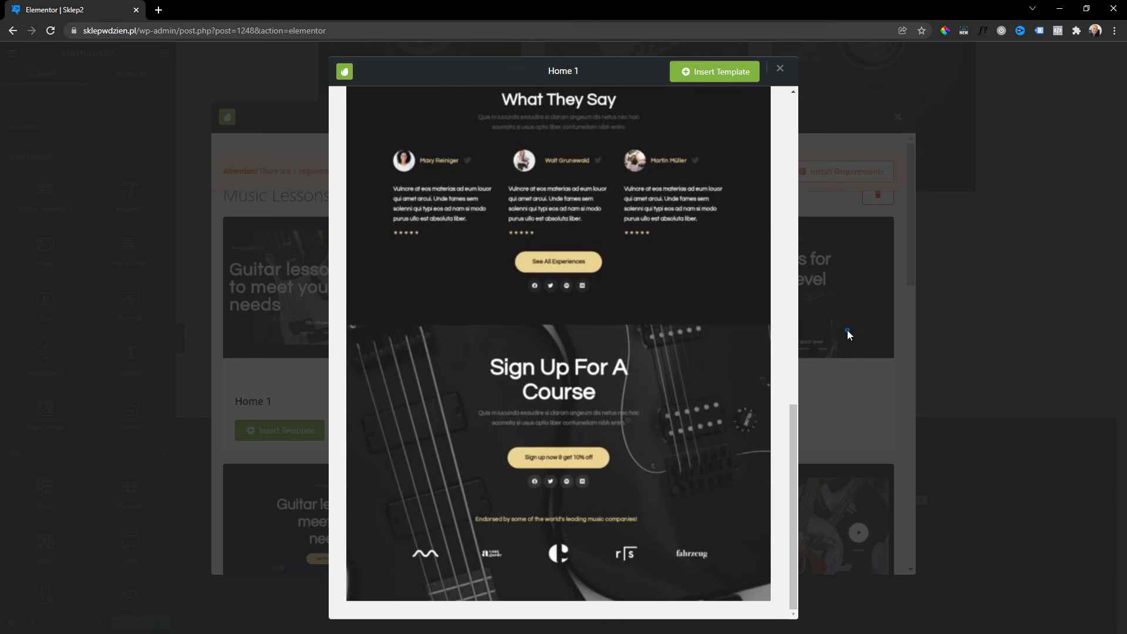
left_click(847, 330)
left_click(294, 430)
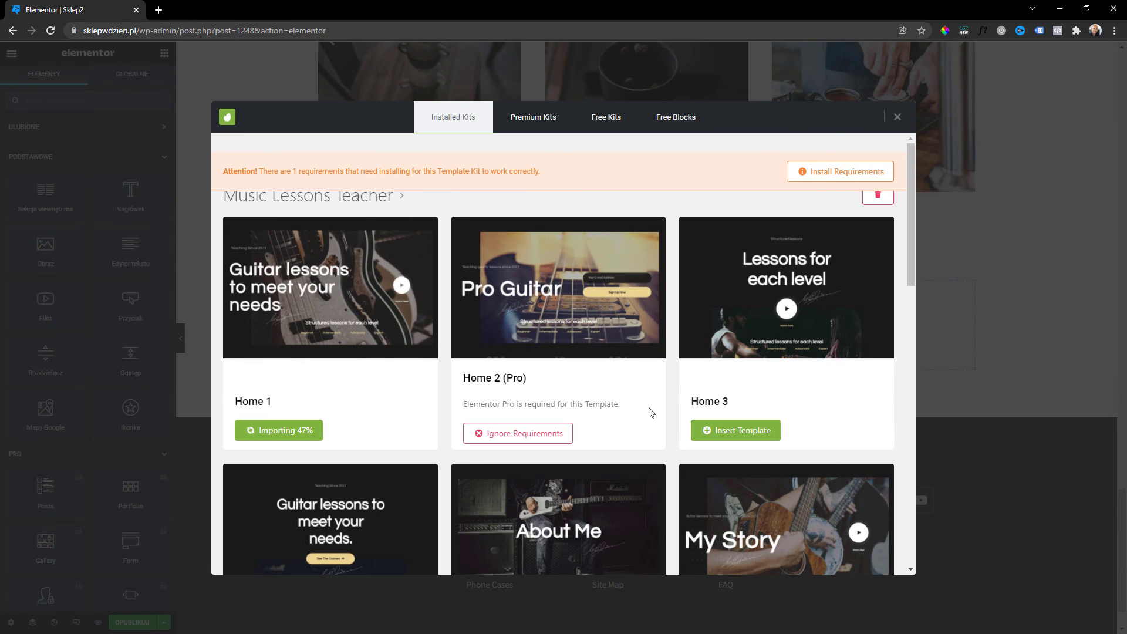
scroll(605, 348, "down", 4)
scroll(605, 351, "down", 3)
scroll(601, 352, "up", 7)
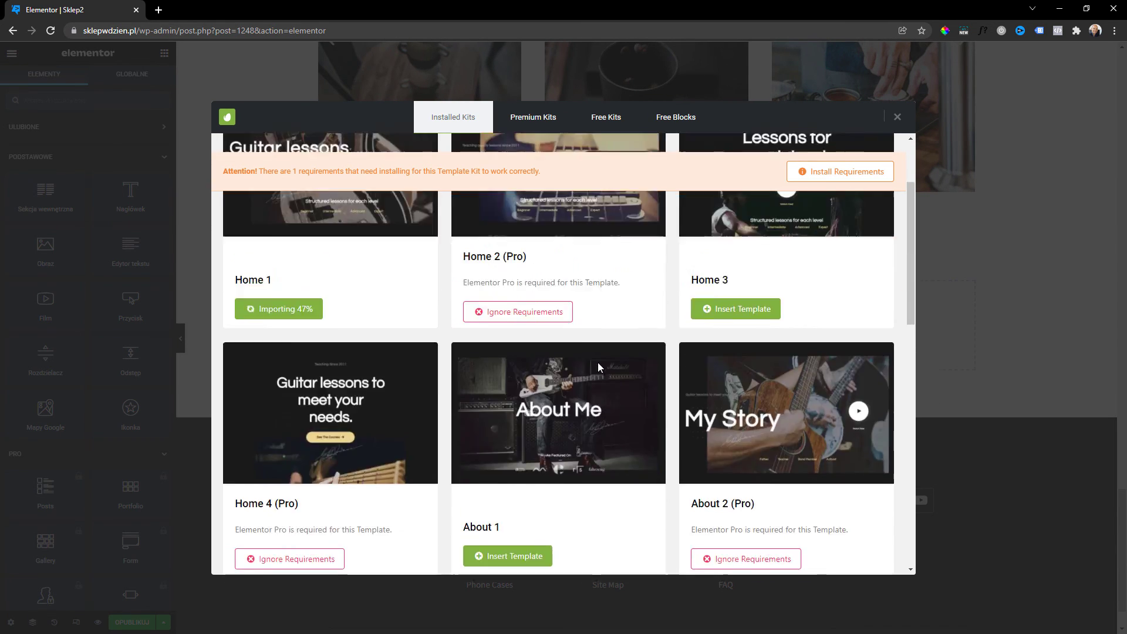
scroll(601, 367, "down", 1)
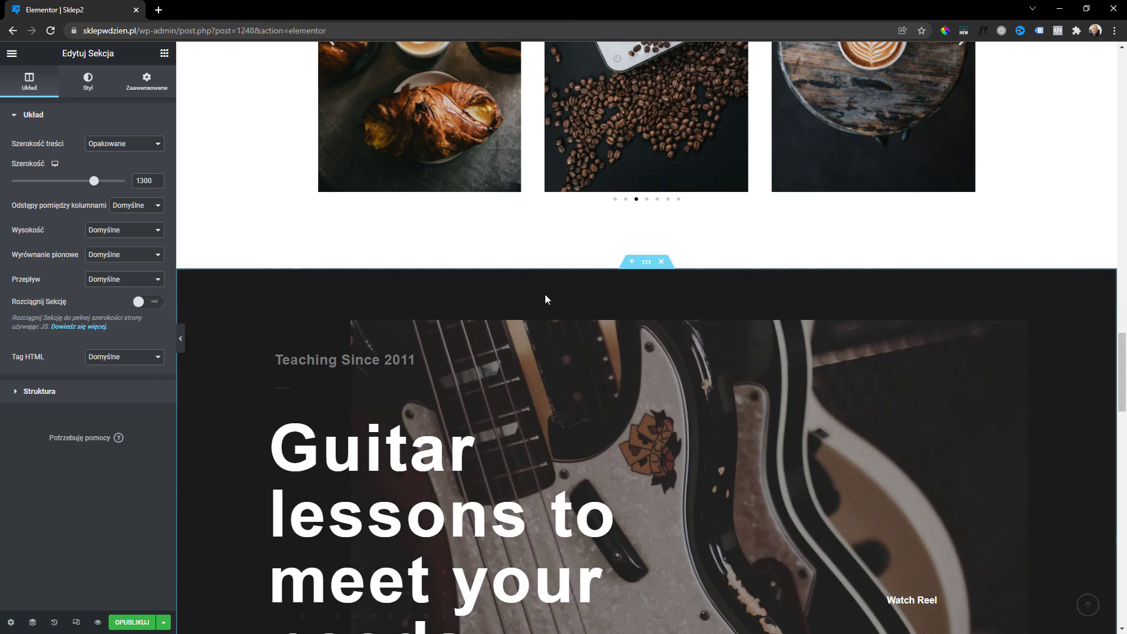
Delete the 'Sign Up For A Course' section from the Sklep2 page.
scroll(549, 325, "down", 15)
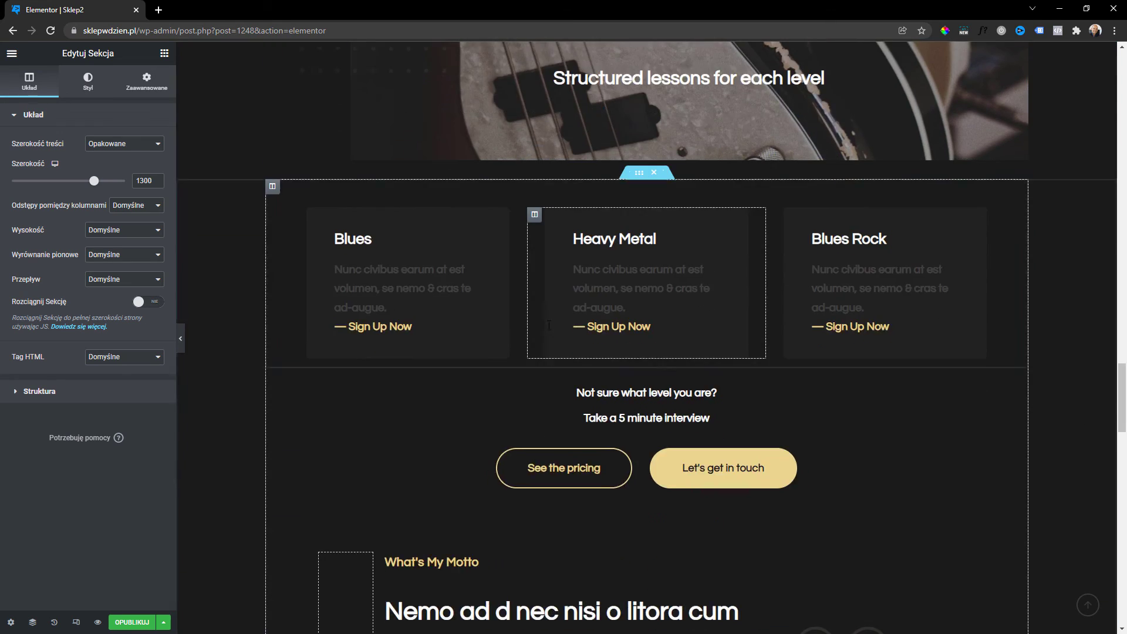
scroll(548, 326, "down", 15)
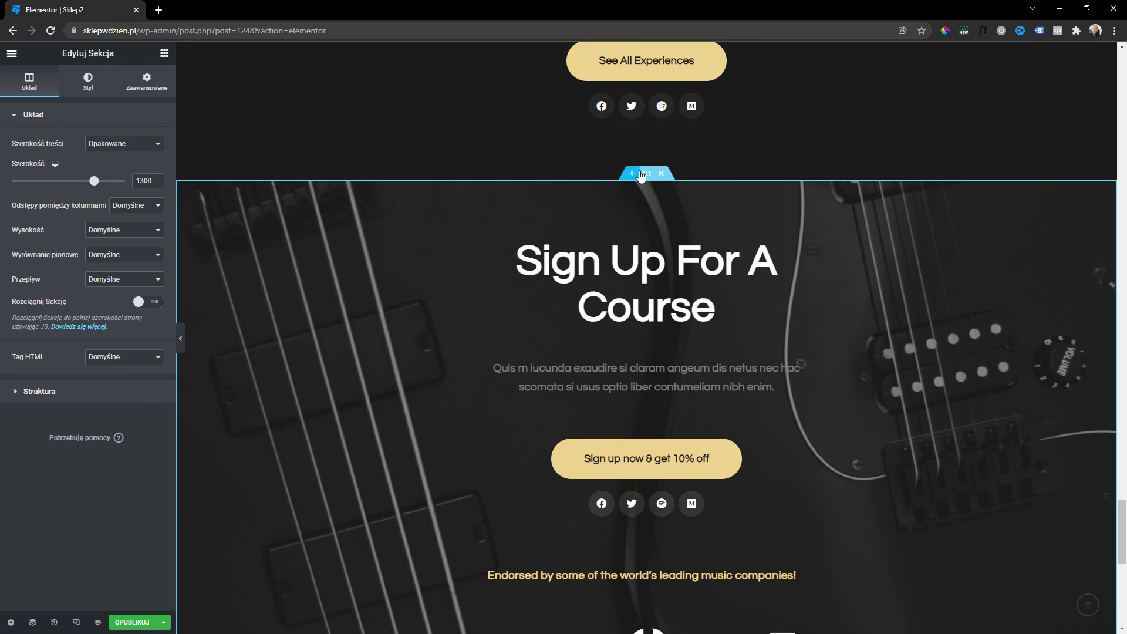
left_click(662, 173)
scroll(660, 352, "up", 15)
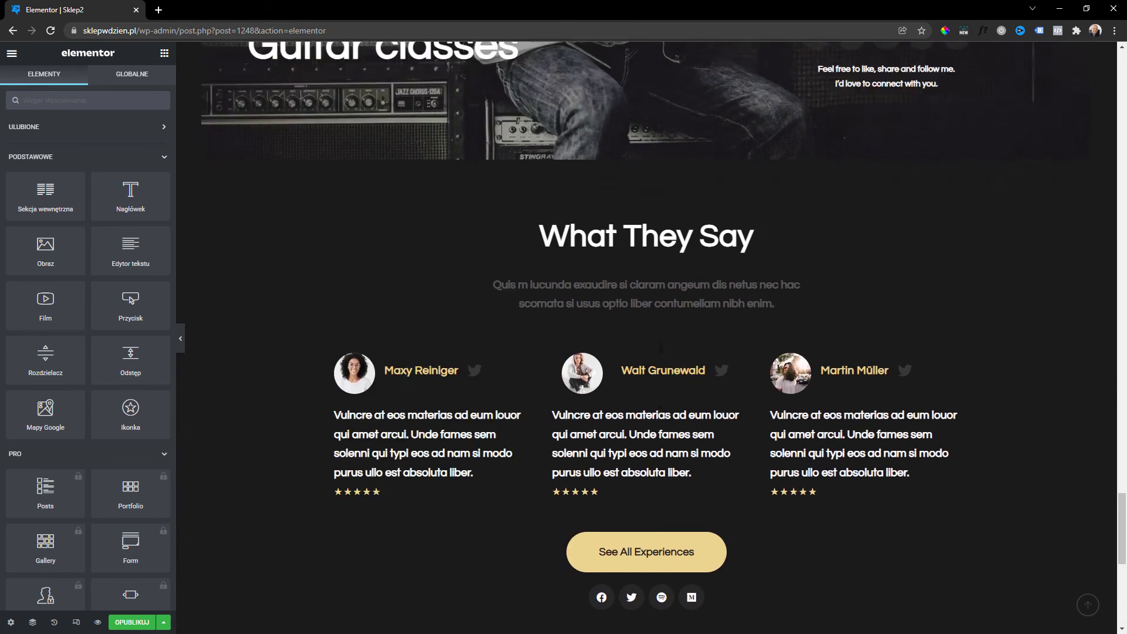
Insert the Contact (with Map) free block into the empty section at the bottom.
scroll(660, 351, "down", 10)
scroll(660, 351, "down", 5)
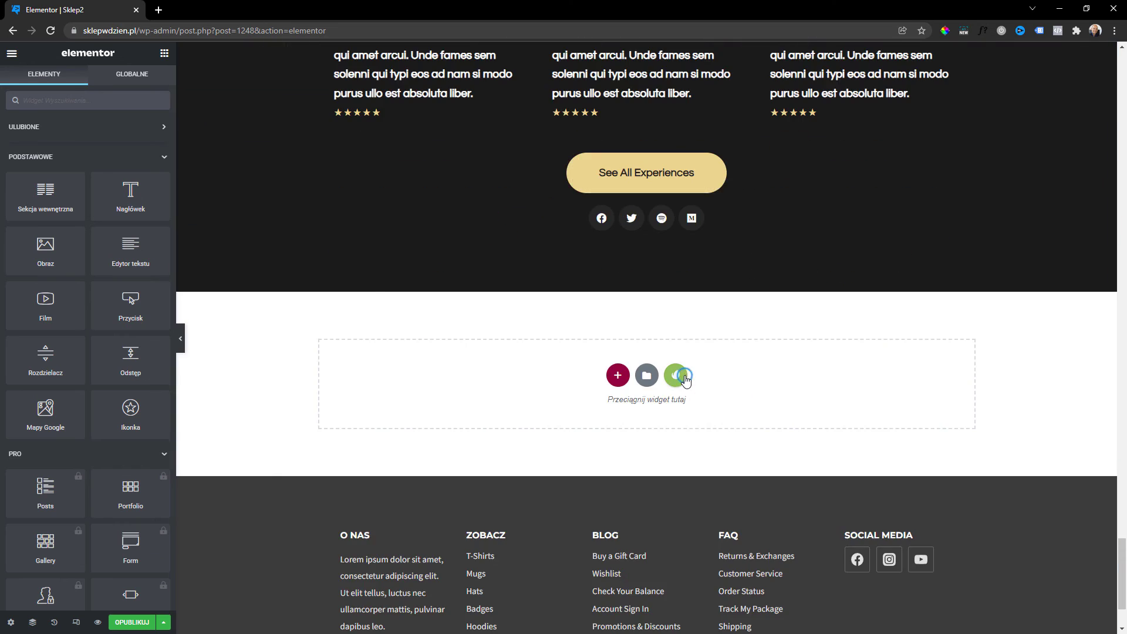
left_click(675, 372)
left_click(674, 126)
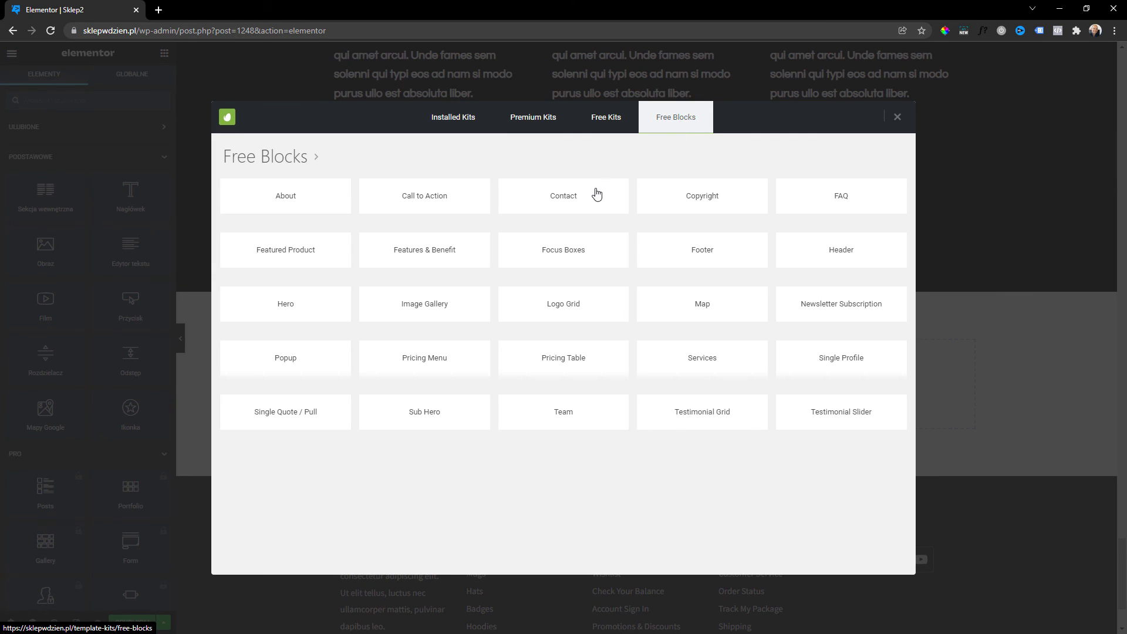
left_click(564, 195)
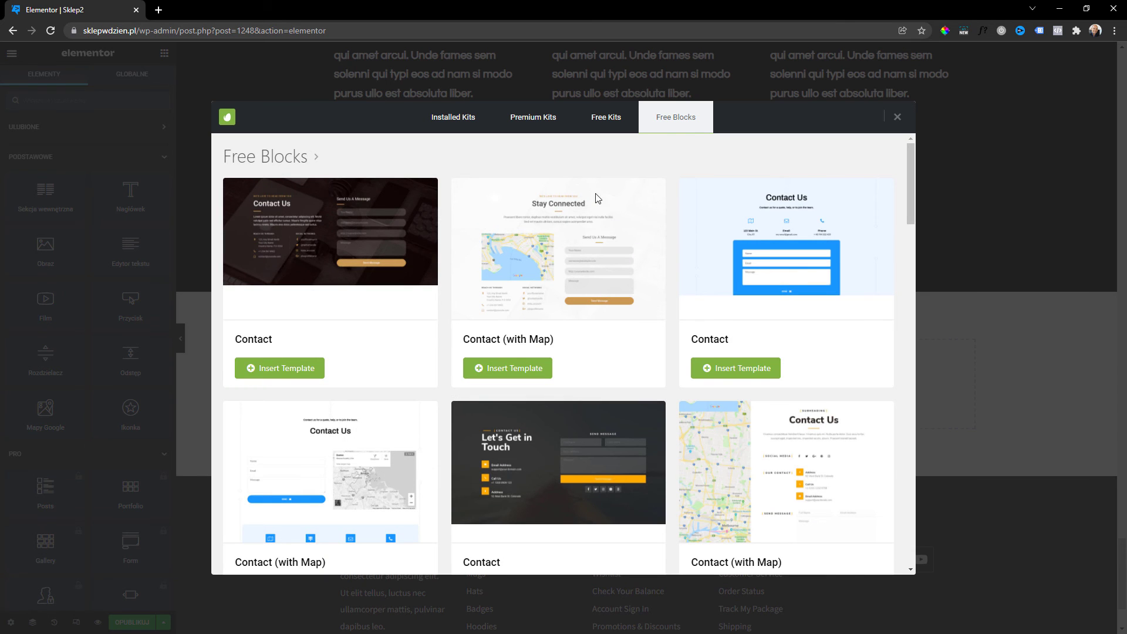
scroll(418, 327, "down", 7)
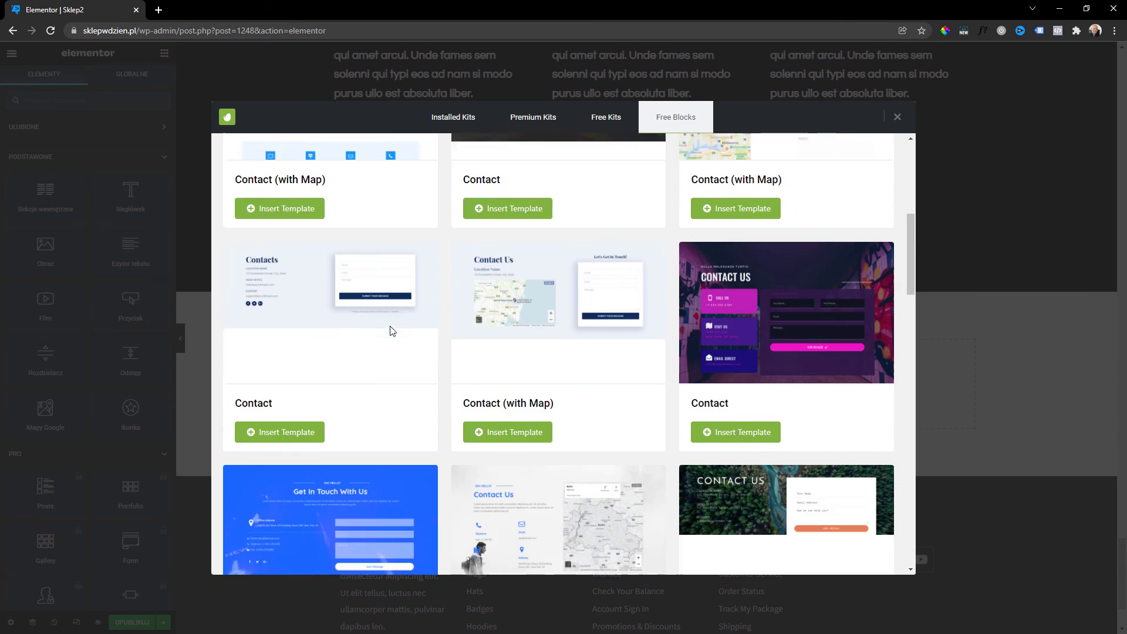
scroll(322, 380, "down", 6)
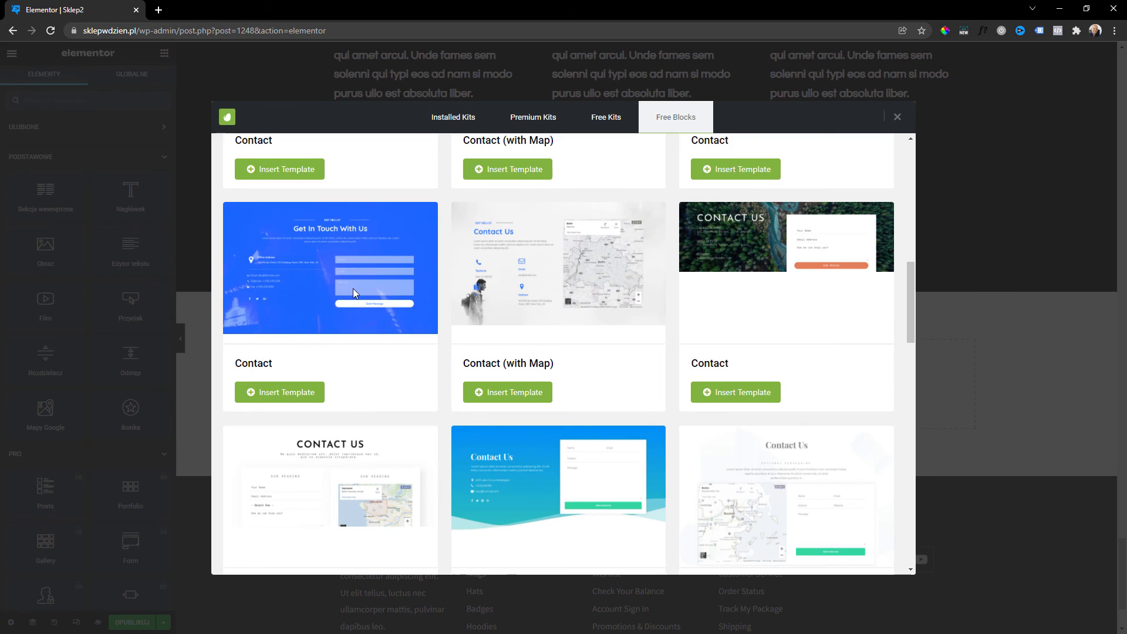
scroll(355, 293, "down", 2)
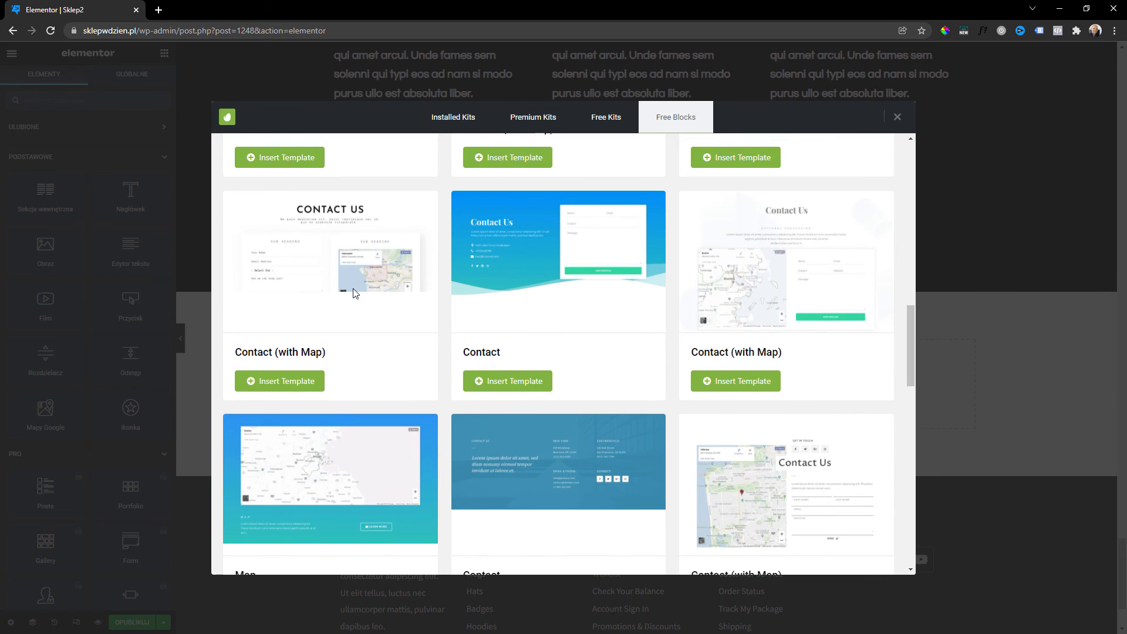
left_click(297, 385)
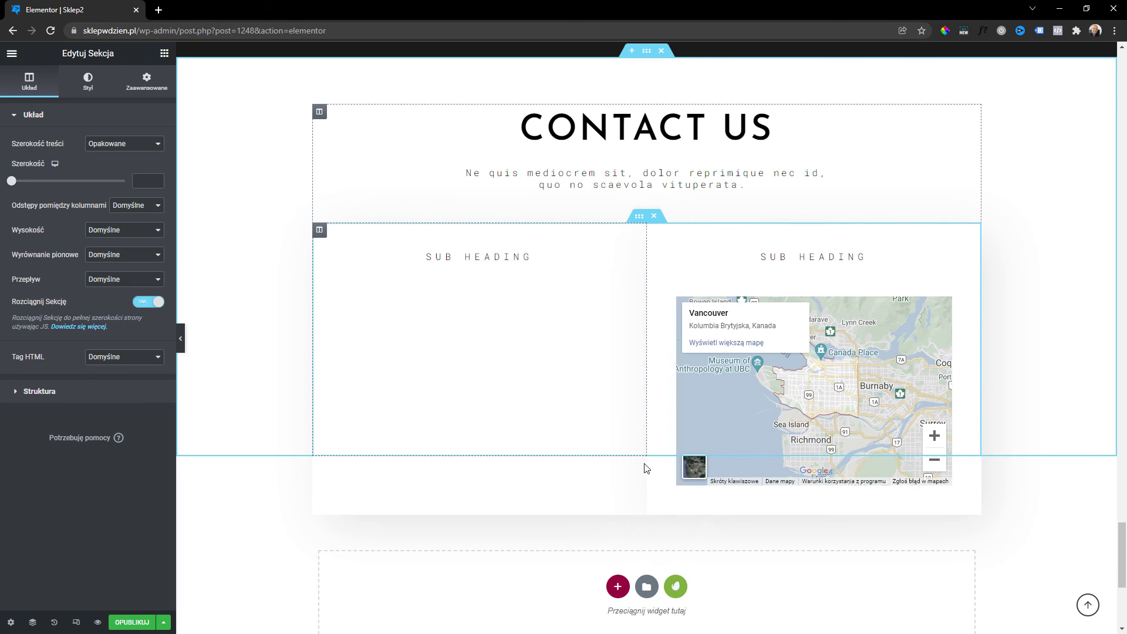
Search the premium template kits for 'shop' and browse results like Getstall, DEVA and DailyFresh.
left_click(676, 586)
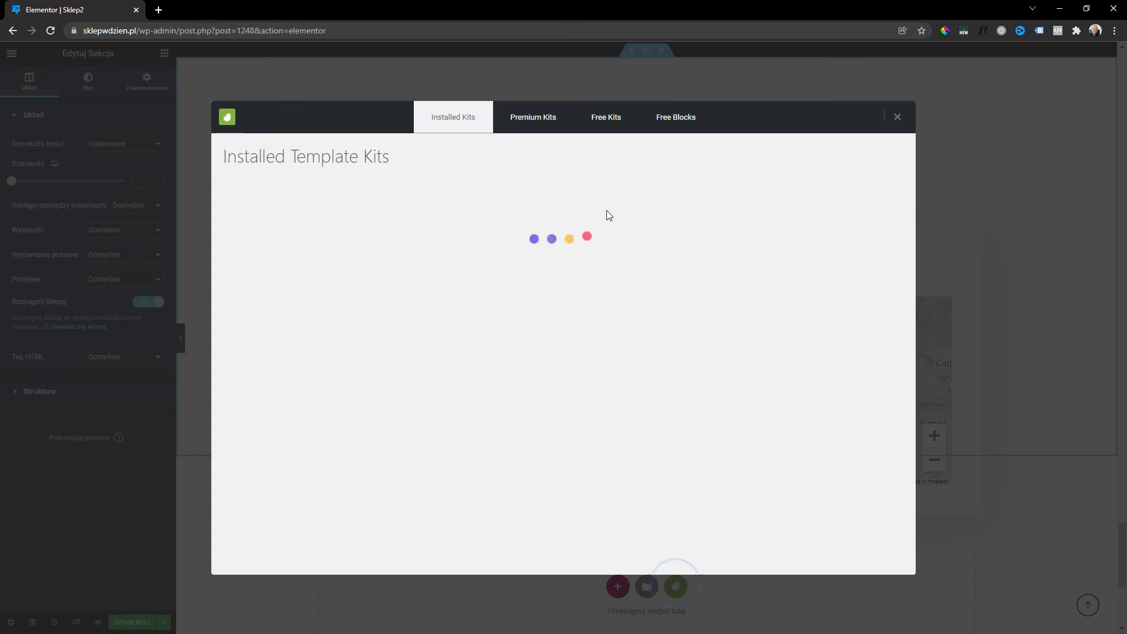
left_click(533, 124)
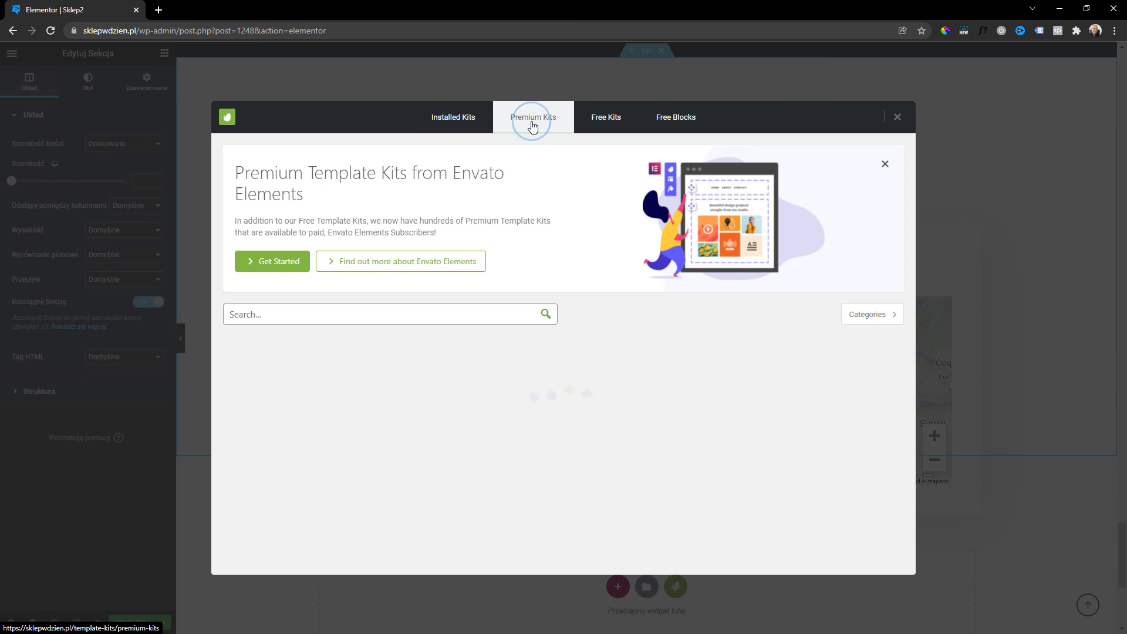
left_click(401, 315)
type("shop")
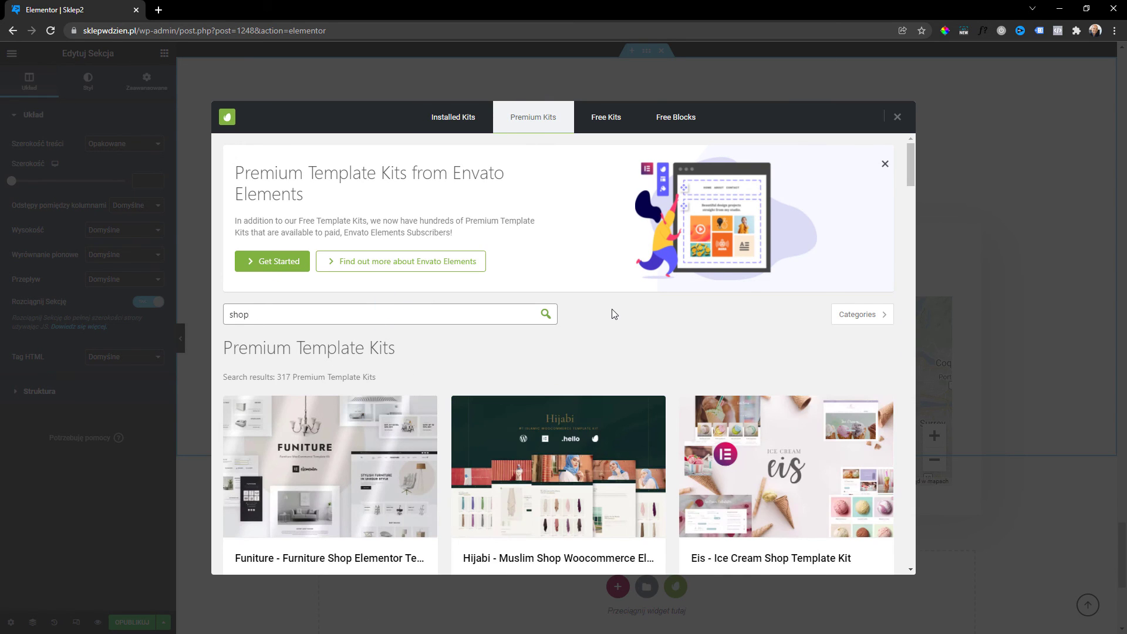
scroll(612, 308, "down", 2)
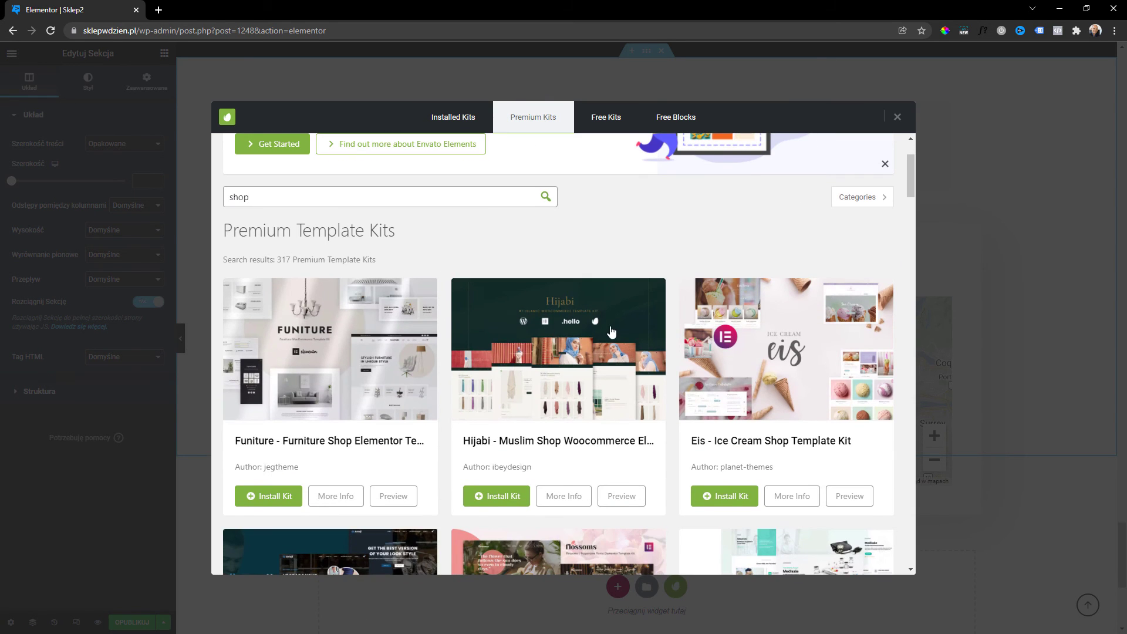
scroll(612, 332, "down", 5)
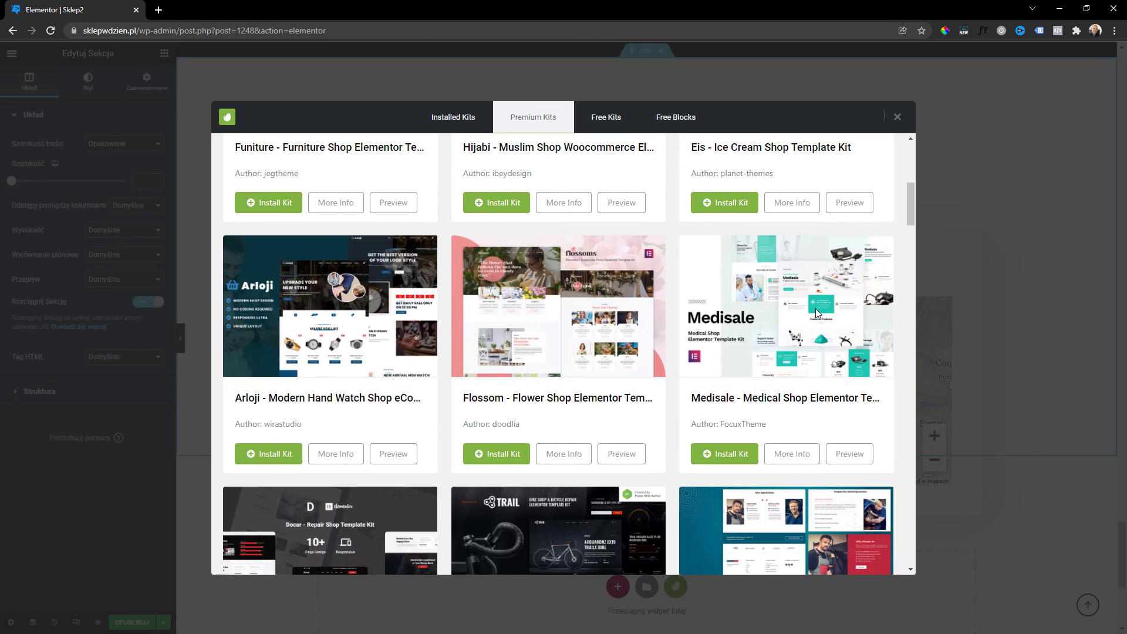
scroll(755, 285, "down", 3)
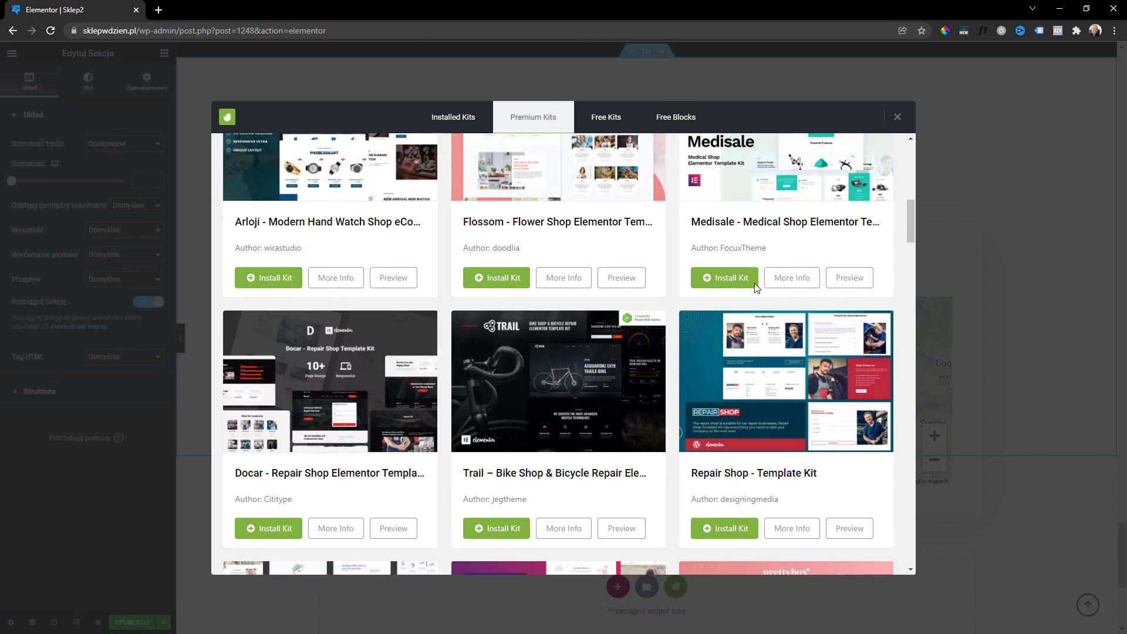
scroll(755, 283, "down", 2)
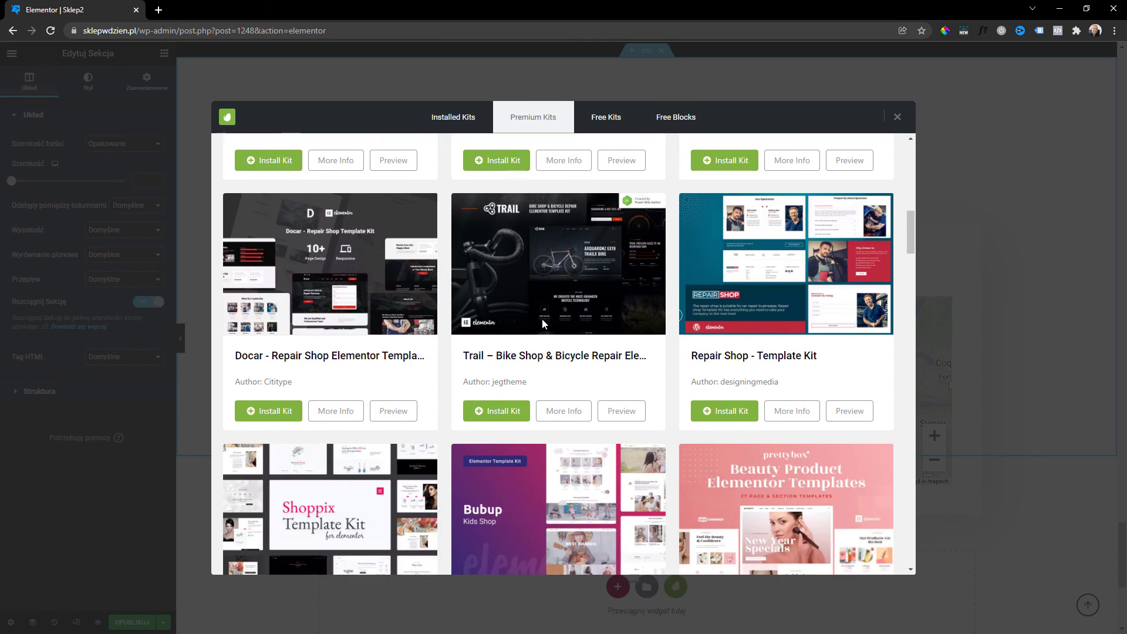
scroll(542, 319, "down", 4)
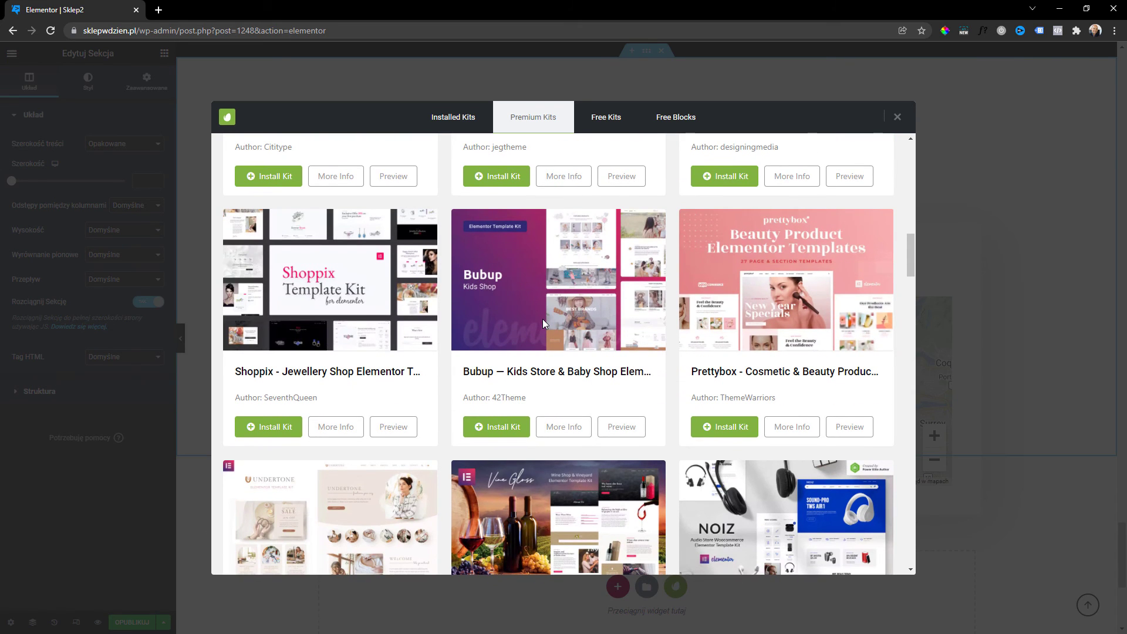
scroll(544, 317, "down", 7)
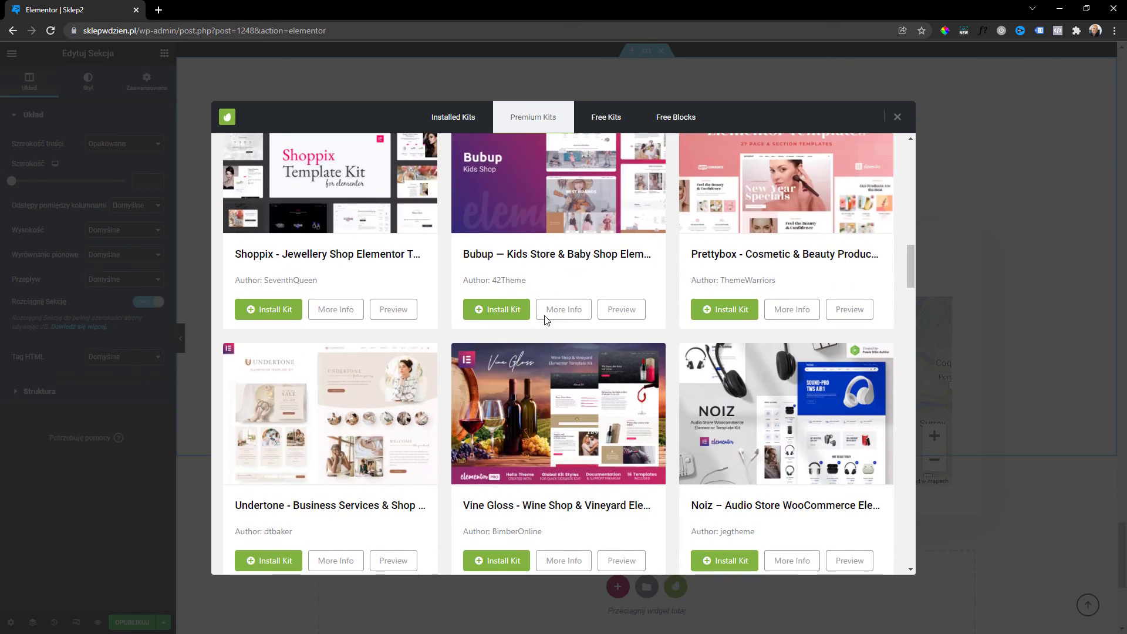
scroll(552, 329, "down", 2)
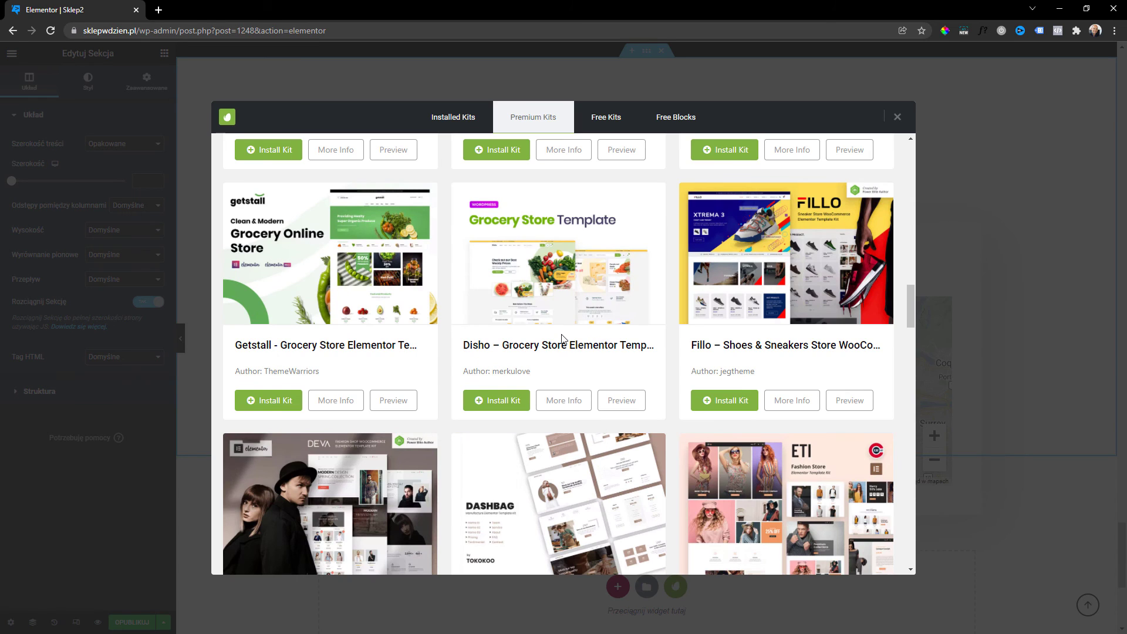
scroll(561, 334, "down", 4)
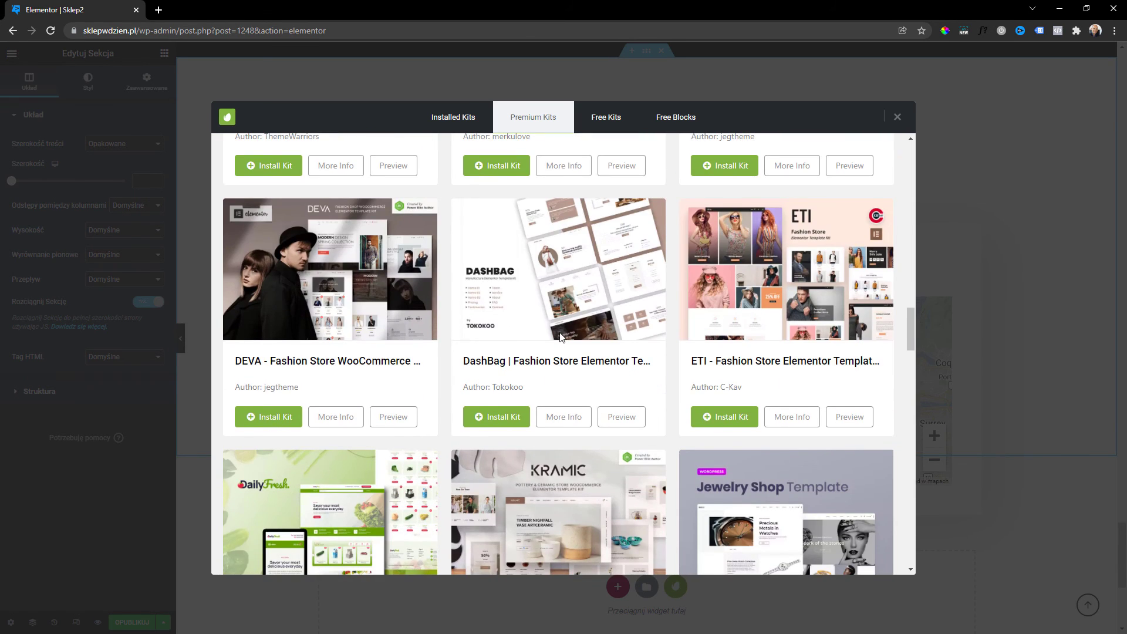
scroll(562, 336, "down", 7)
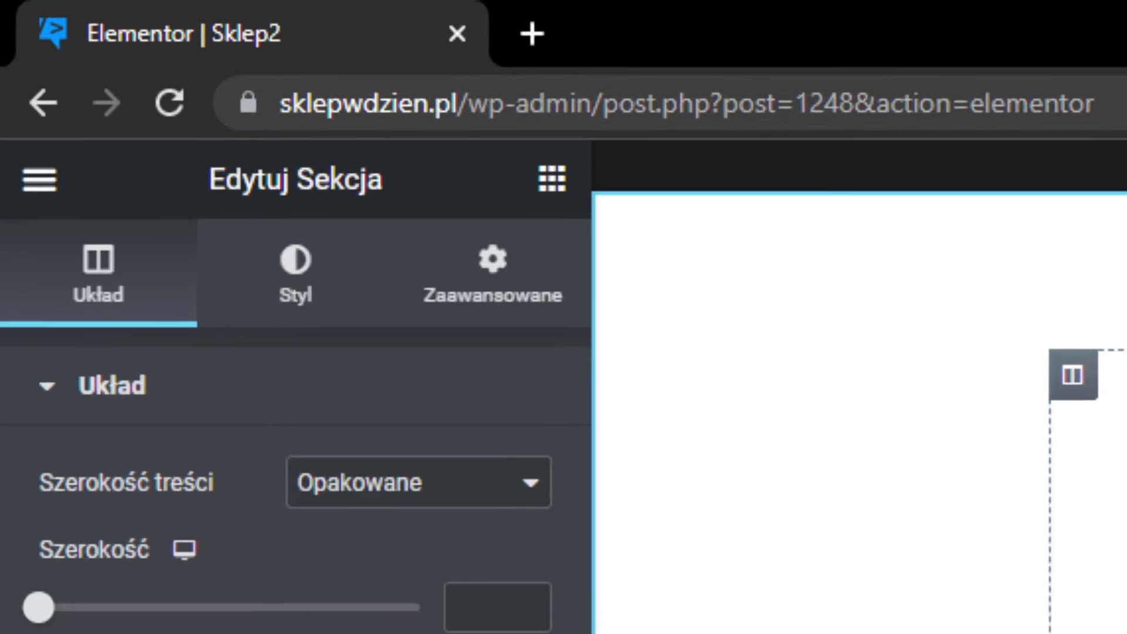
Load netgonet.pl/envato in a new tab and open the Envato Elements pricing at €14.50/m.
left_click(158, 10)
type("netgonet.pl/")
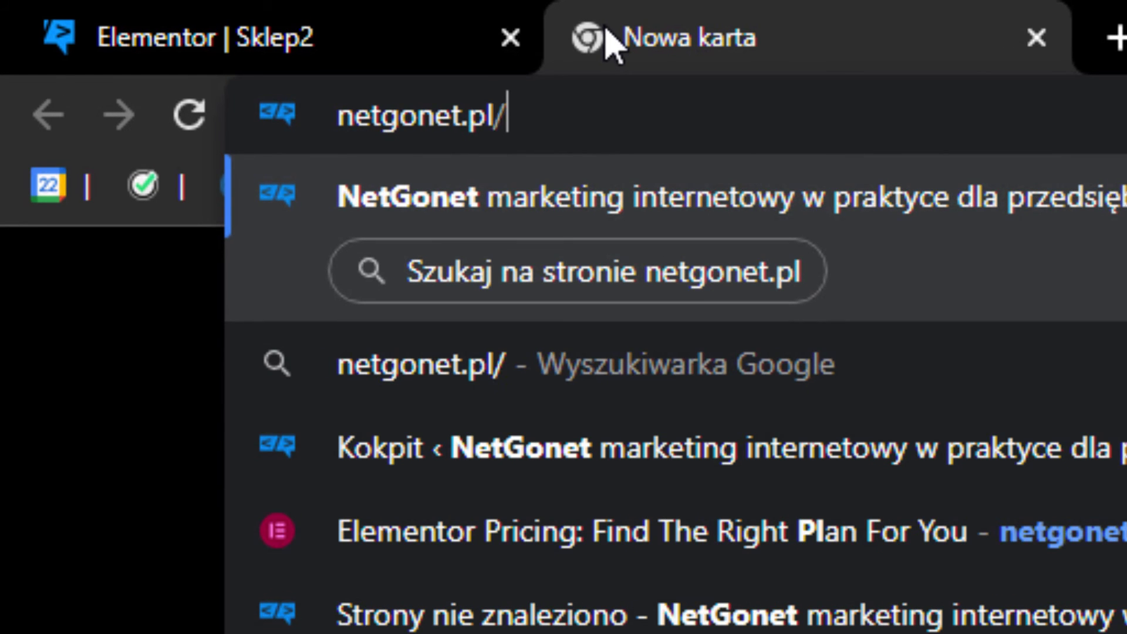
type("e")
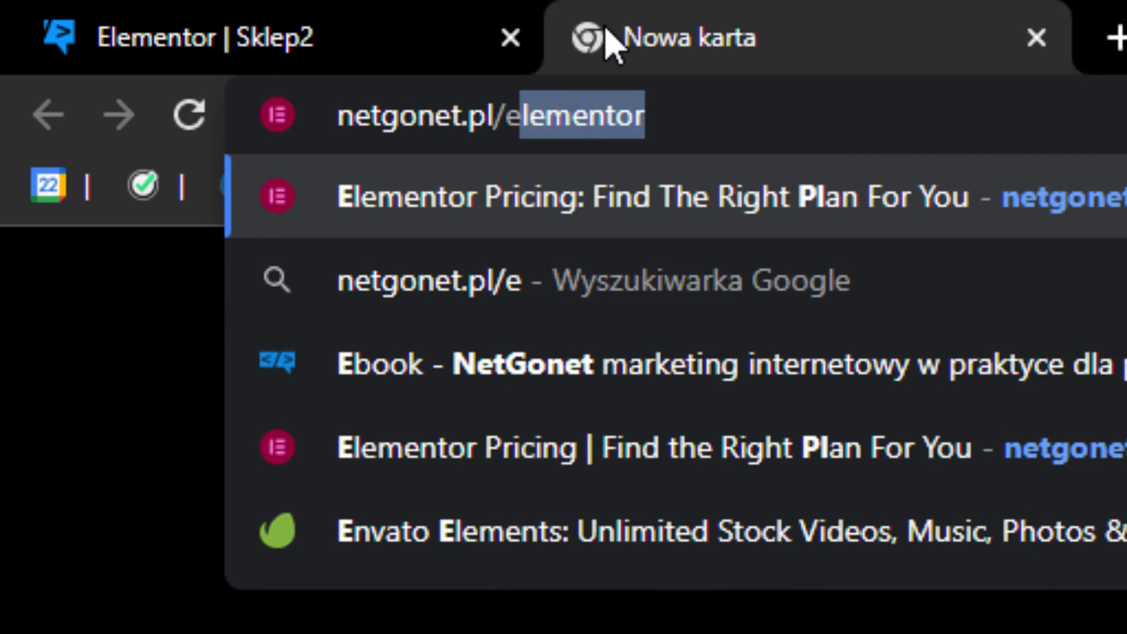
type("nvato")
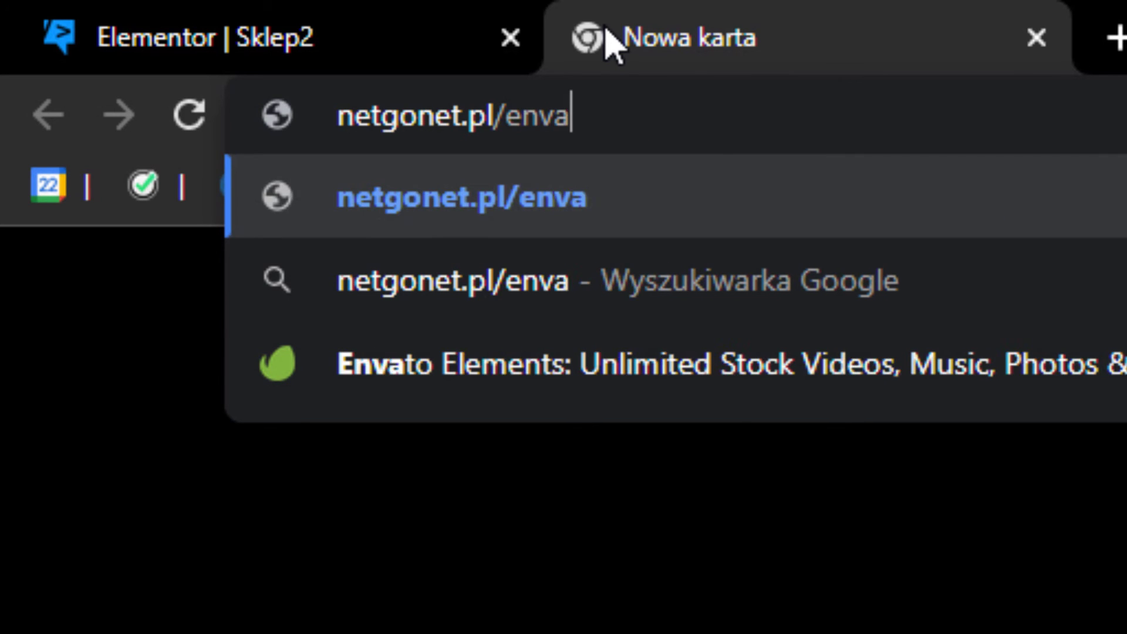
key("Return")
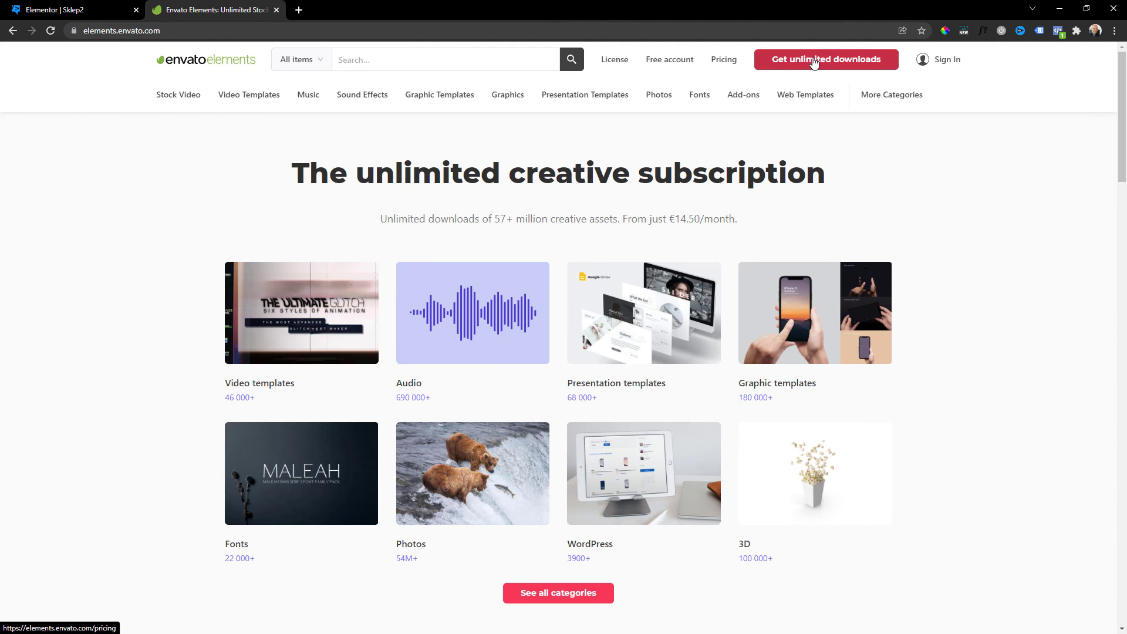
left_click(814, 63)
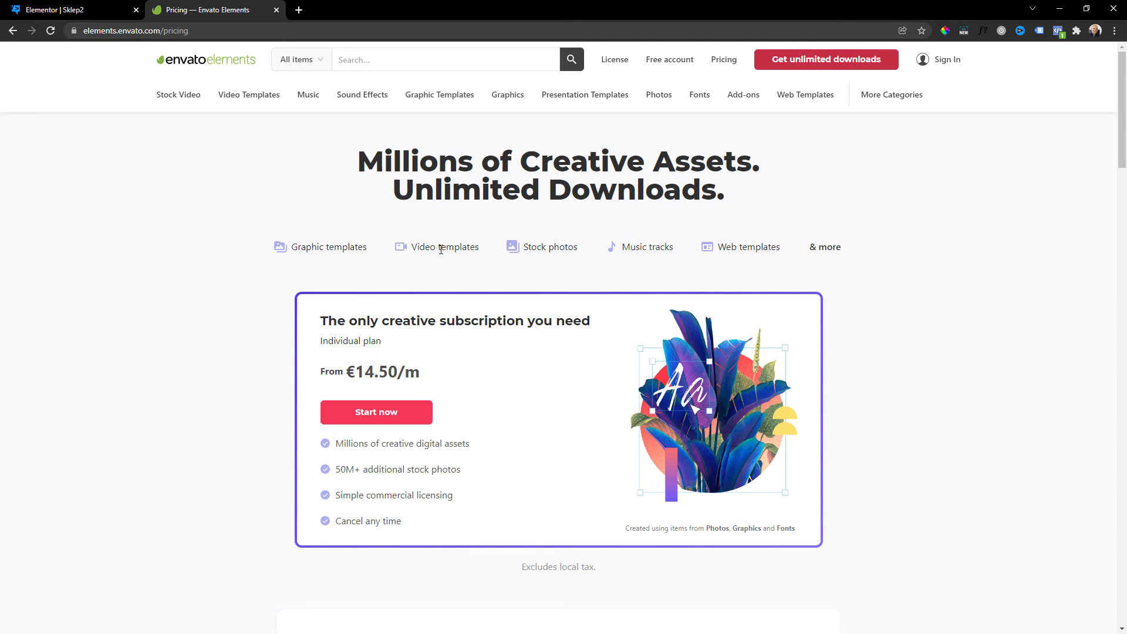
scroll(397, 313, "down", 1)
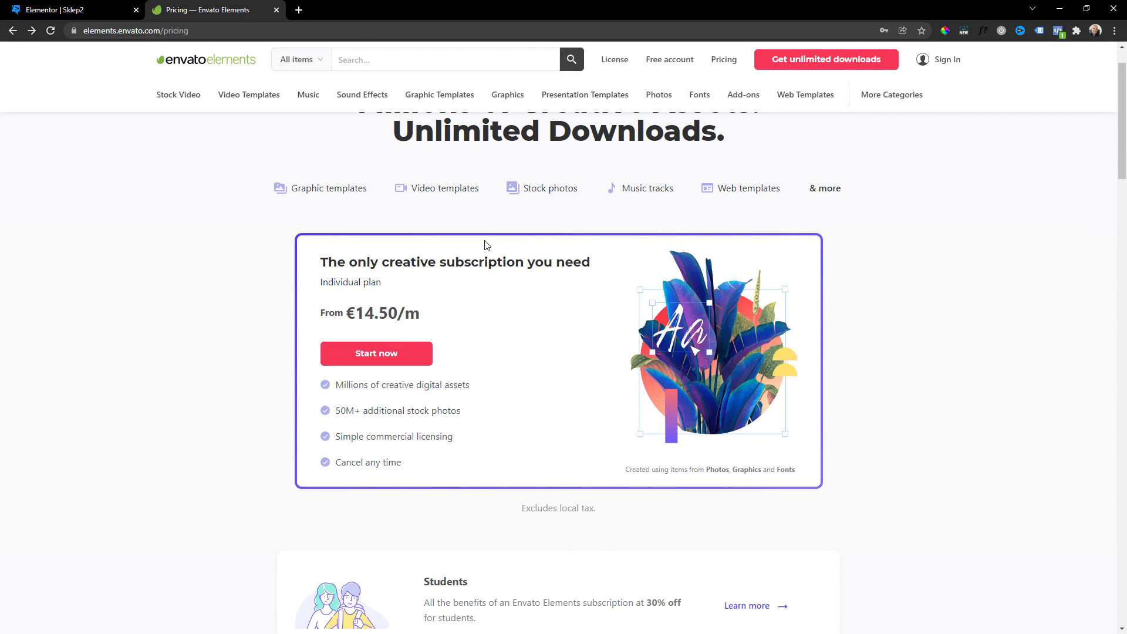
Start the €14.50/m Envato Elements subscription to reach the Create account form.
scroll(501, 327, "down", 1)
triple_click(420, 404)
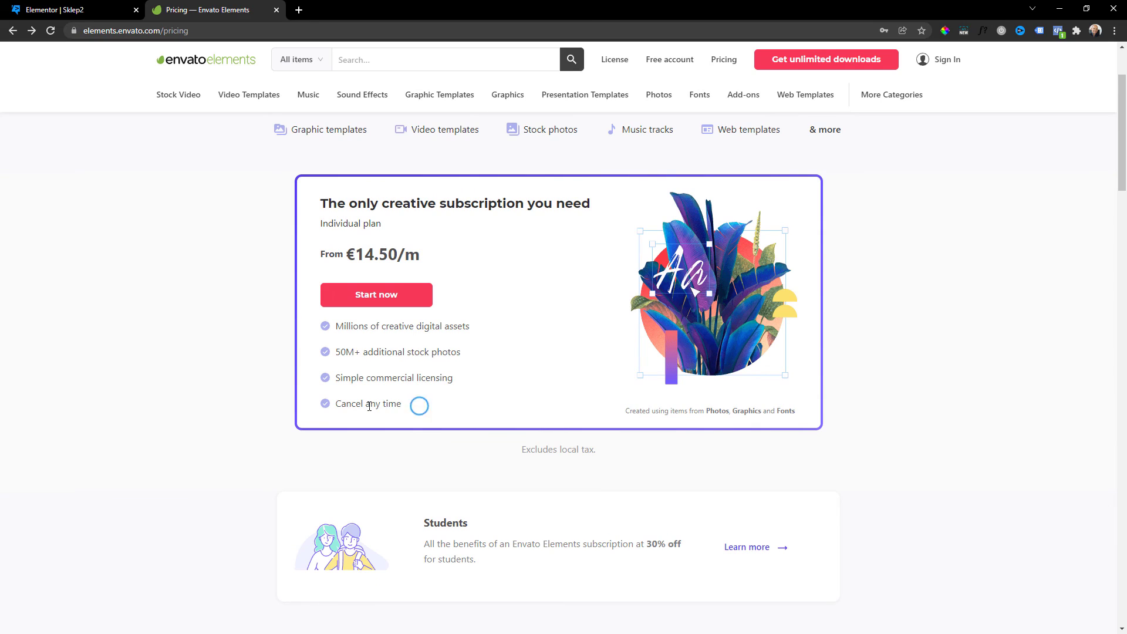
left_click(366, 404)
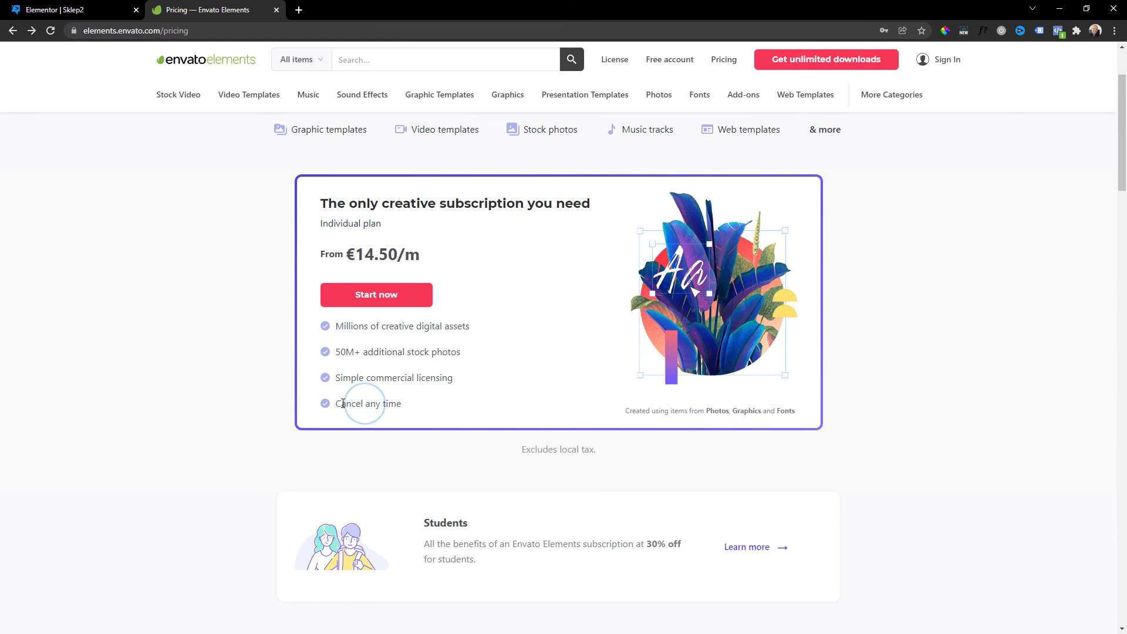
left_click(399, 297)
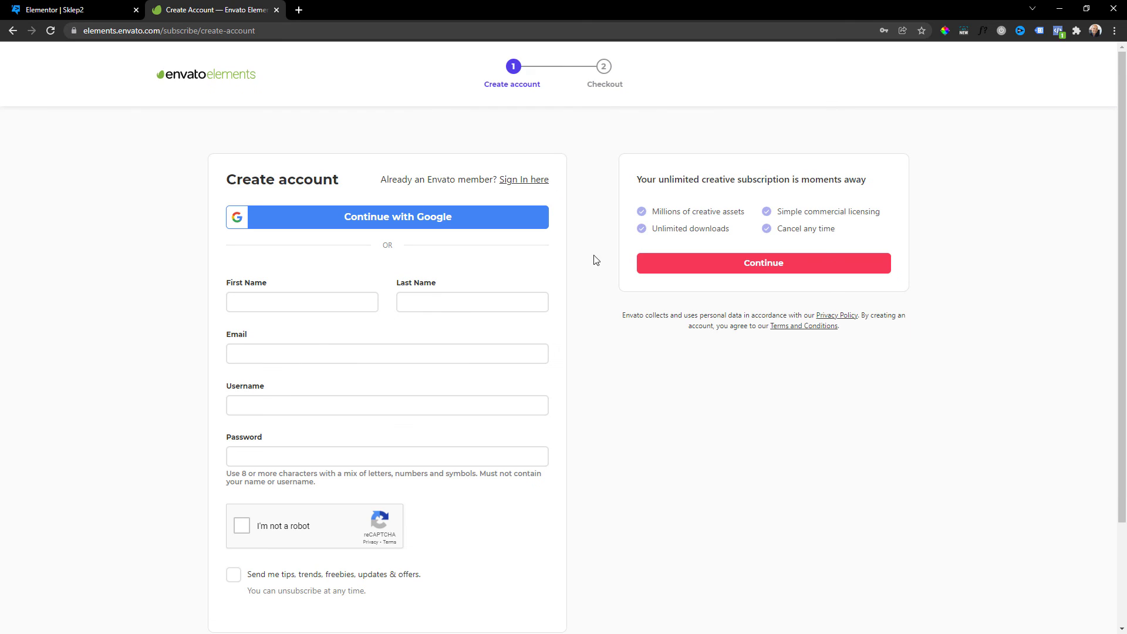
scroll(292, 555, "down", 2)
scroll(433, 485, "up", 2)
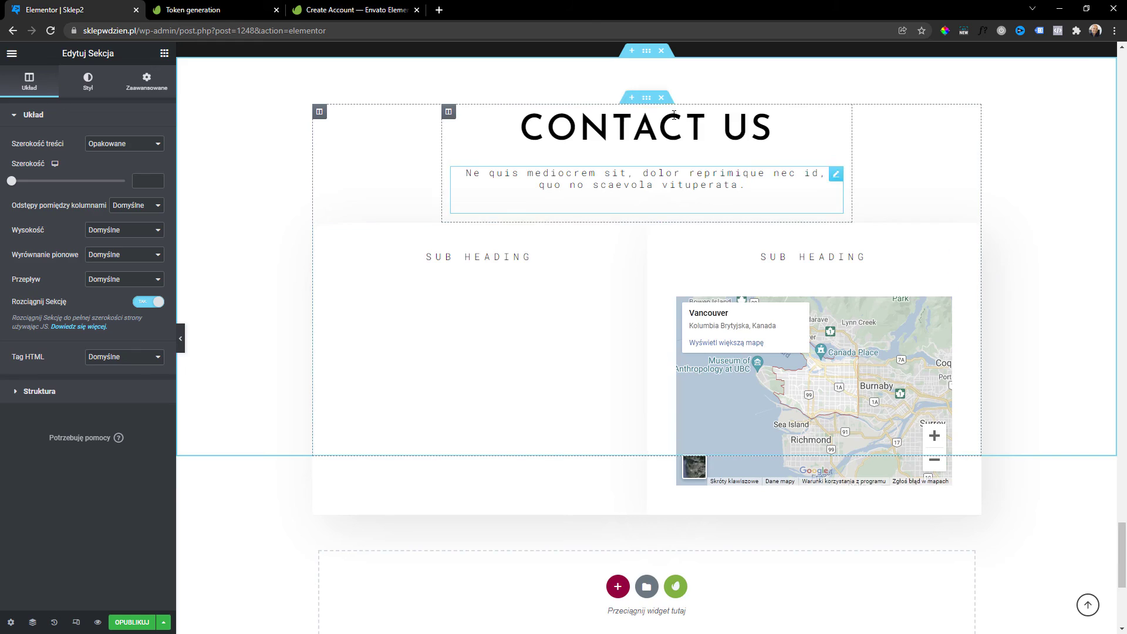
left_click(678, 588)
left_click(555, 121)
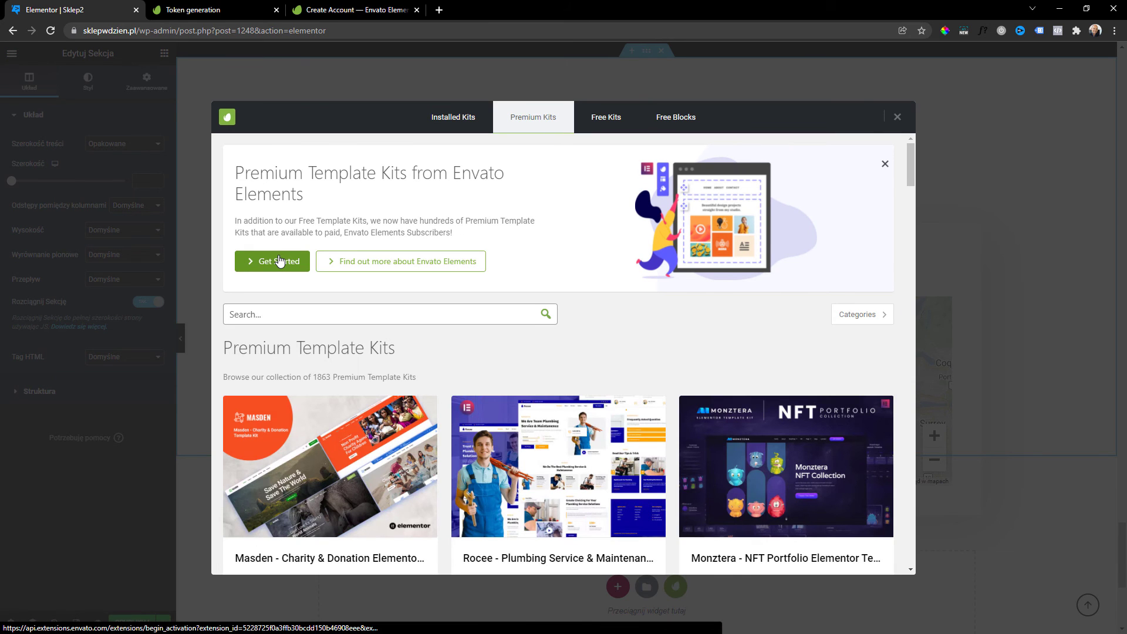
left_click(896, 117)
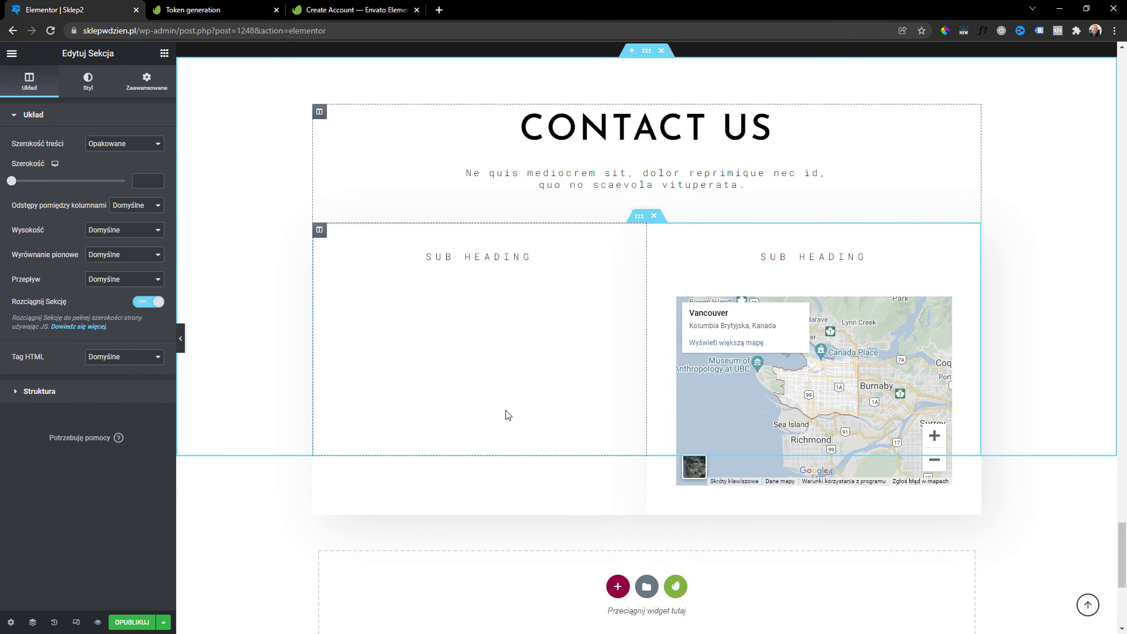
scroll(506, 414, "up", 2)
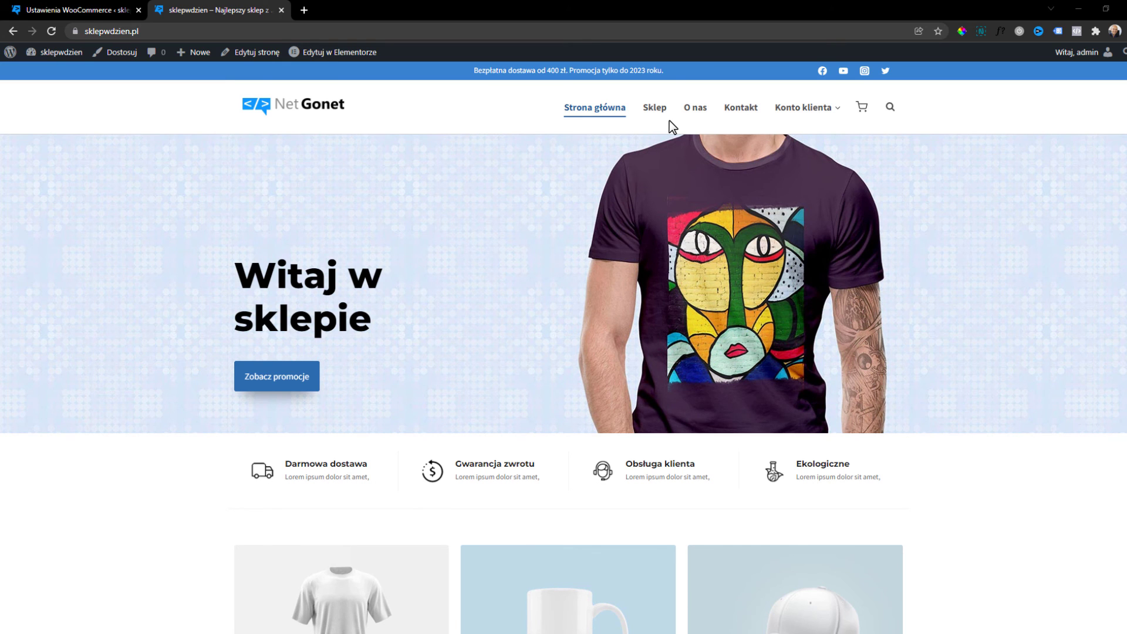
Add a new page titled 'Blog' under Strony and publish it.
mouse_move(10, 61)
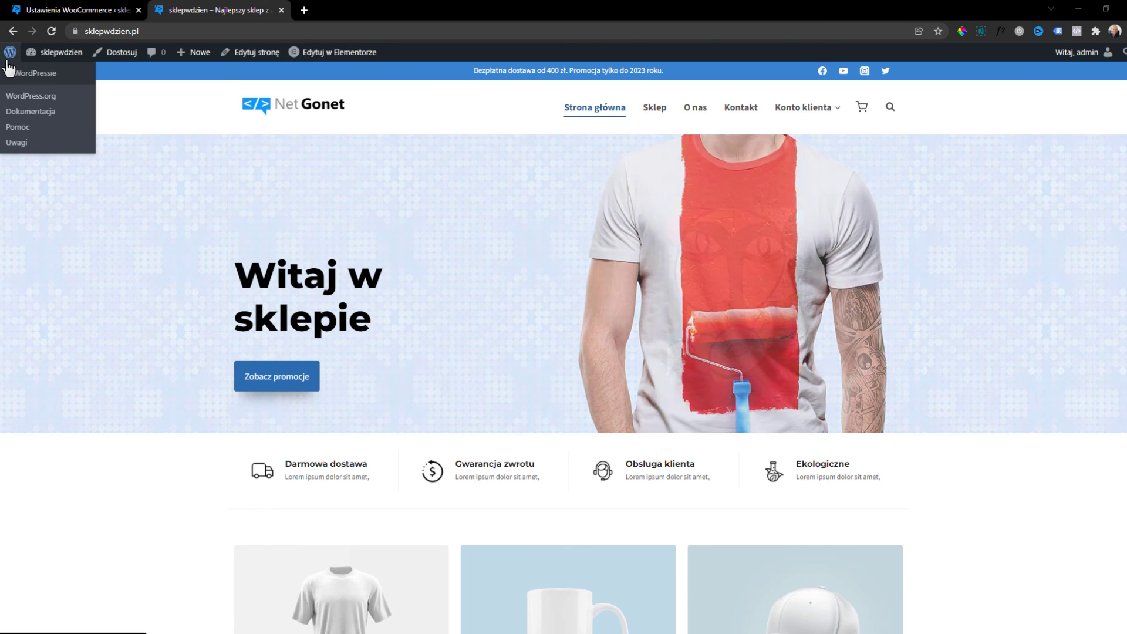
left_click(9, 61)
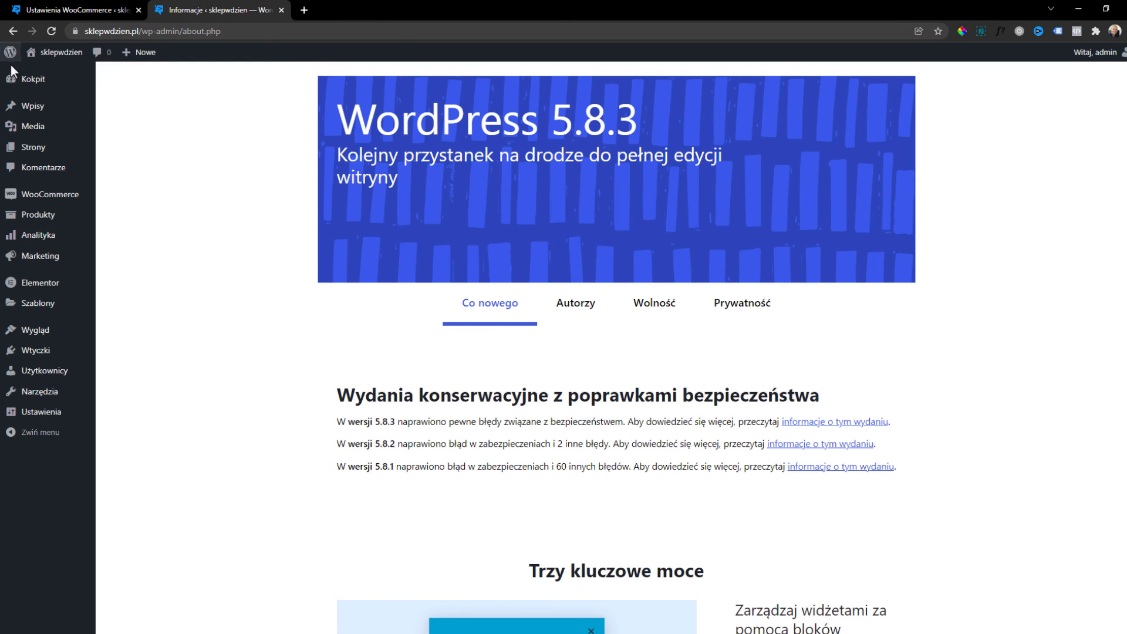
mouse_move(17, 81)
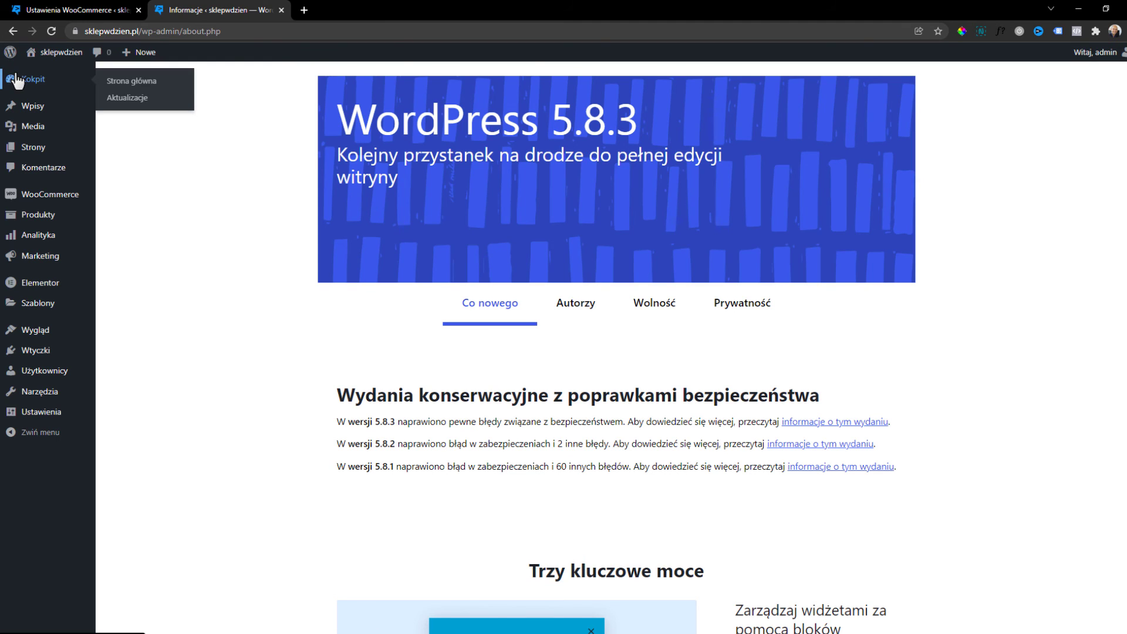
left_click(28, 152)
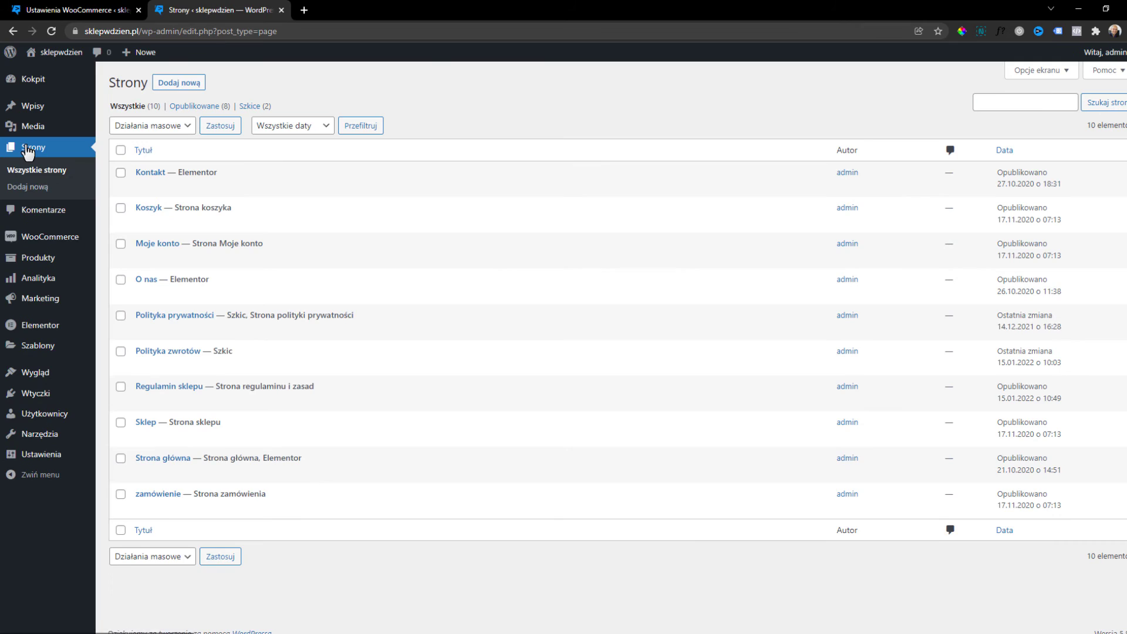
left_click(194, 86)
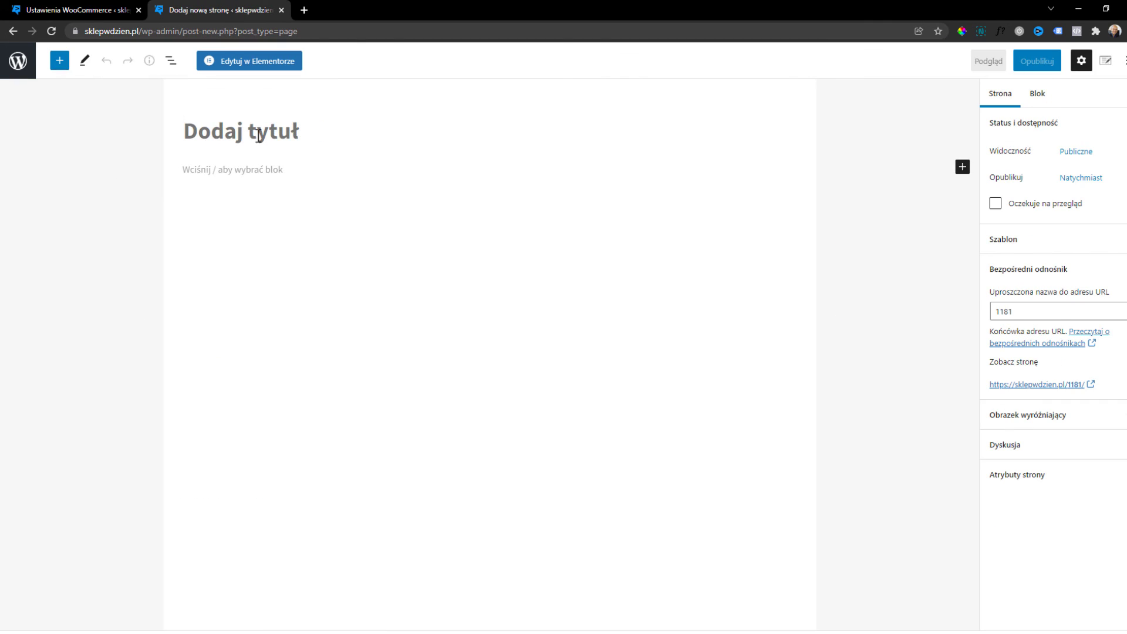
type("Blog")
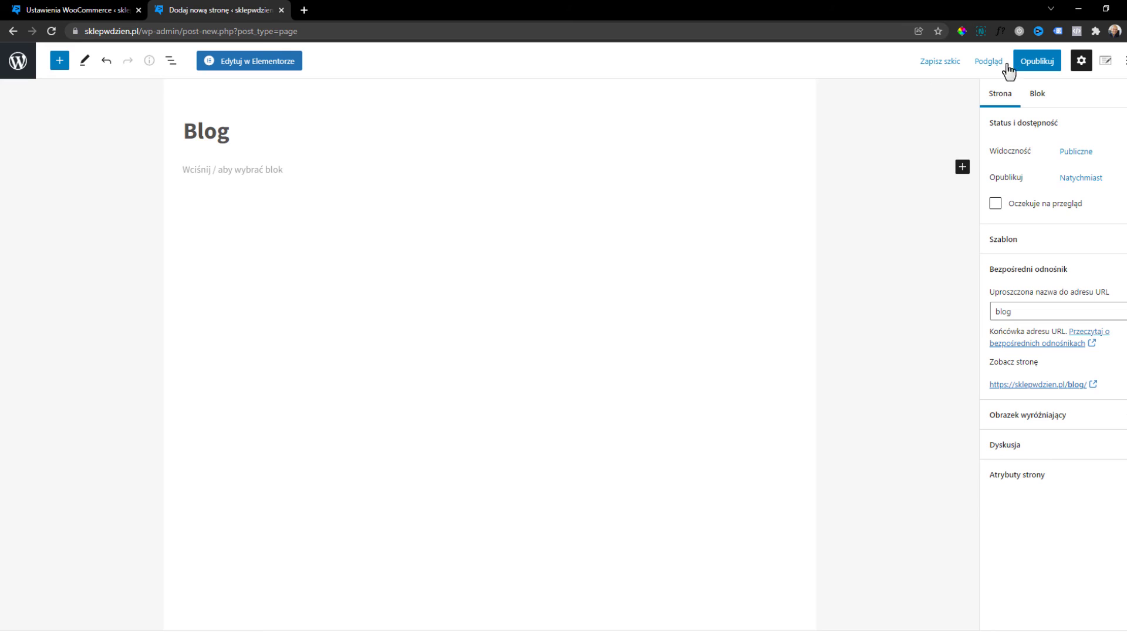
left_click(1035, 66)
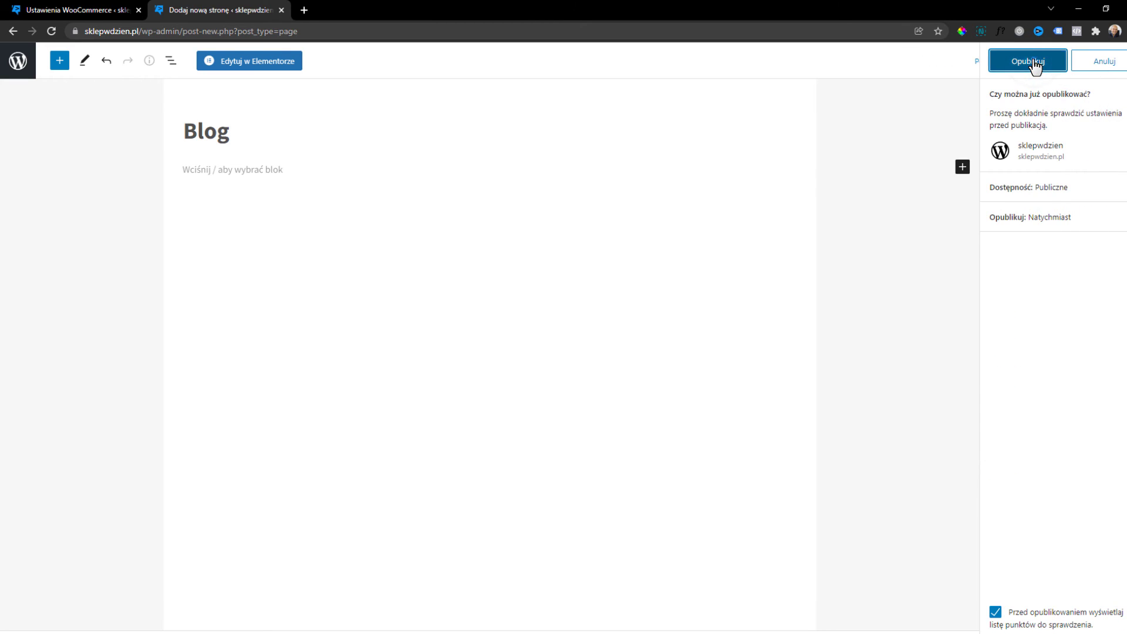
left_click(1034, 67)
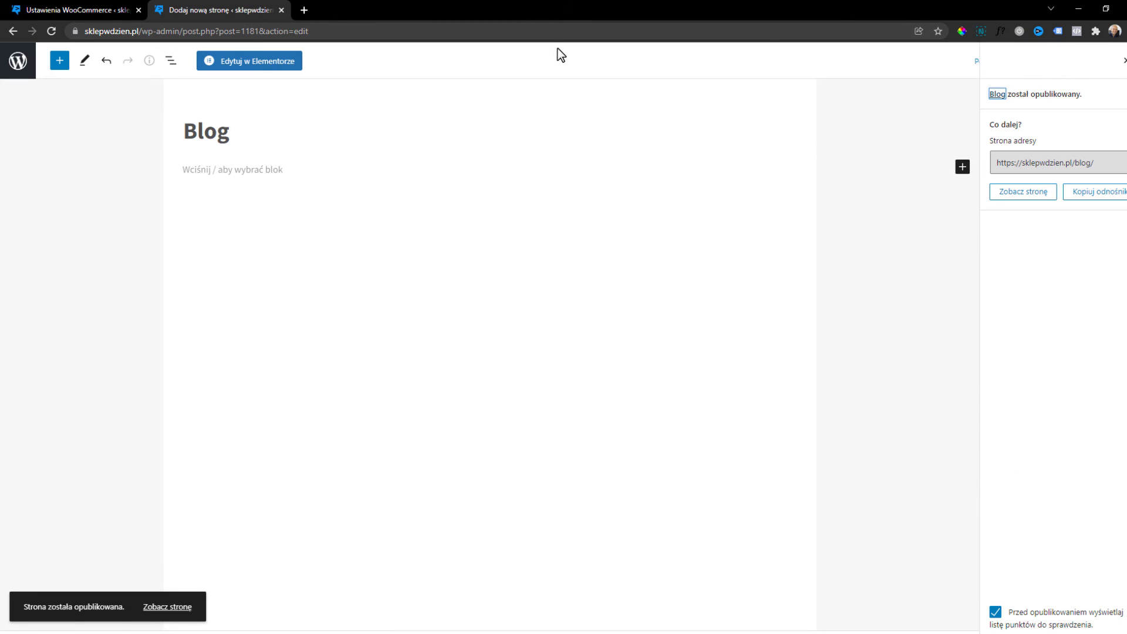
left_click(20, 66)
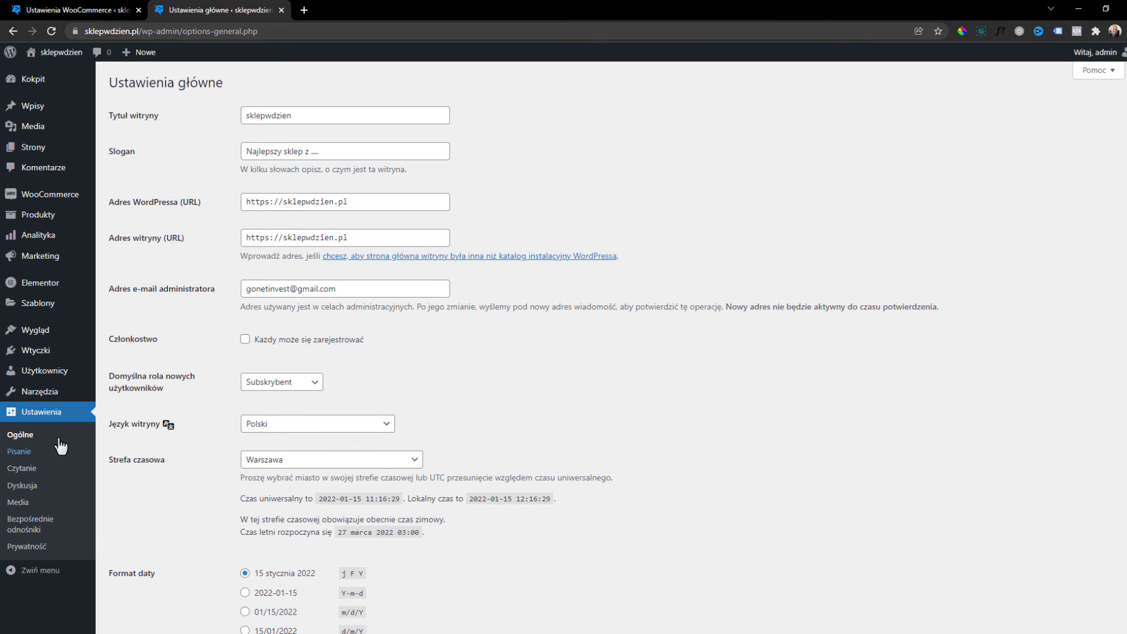
Set Blog as the posts page (Strona z wpisami) in Reading settings and save.
left_click(27, 469)
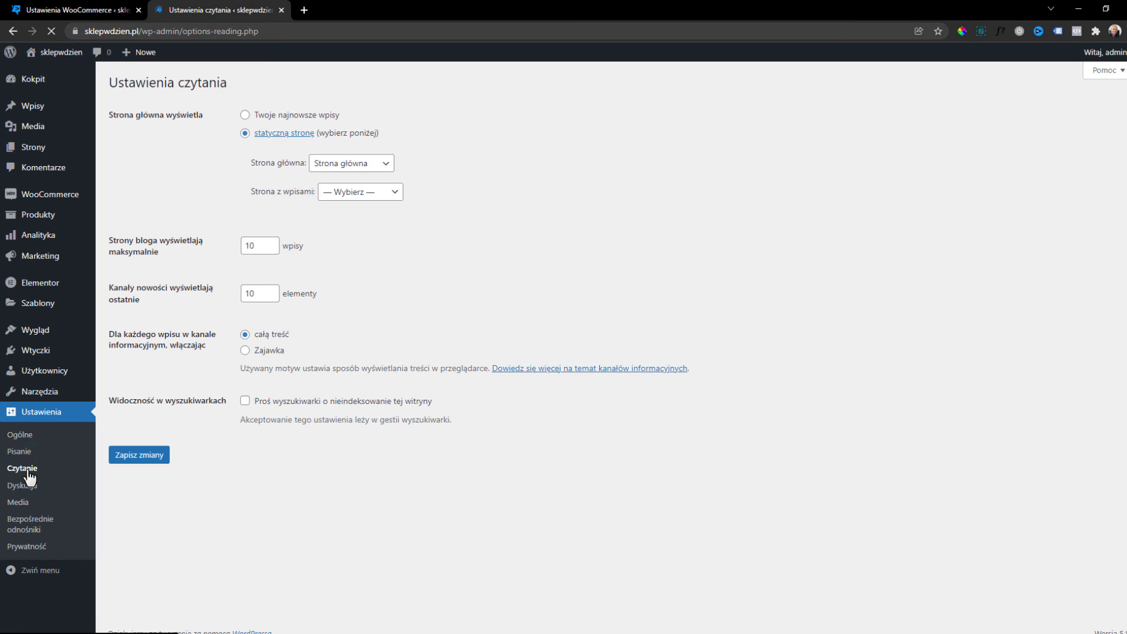
left_click(348, 193)
left_click(355, 225)
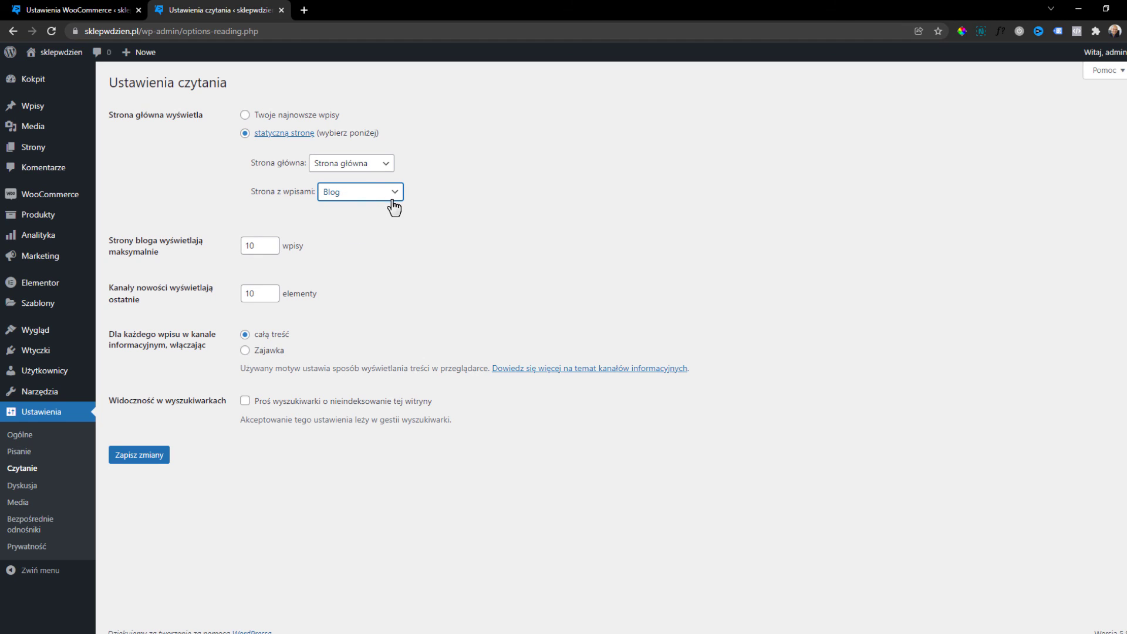
left_click(155, 453)
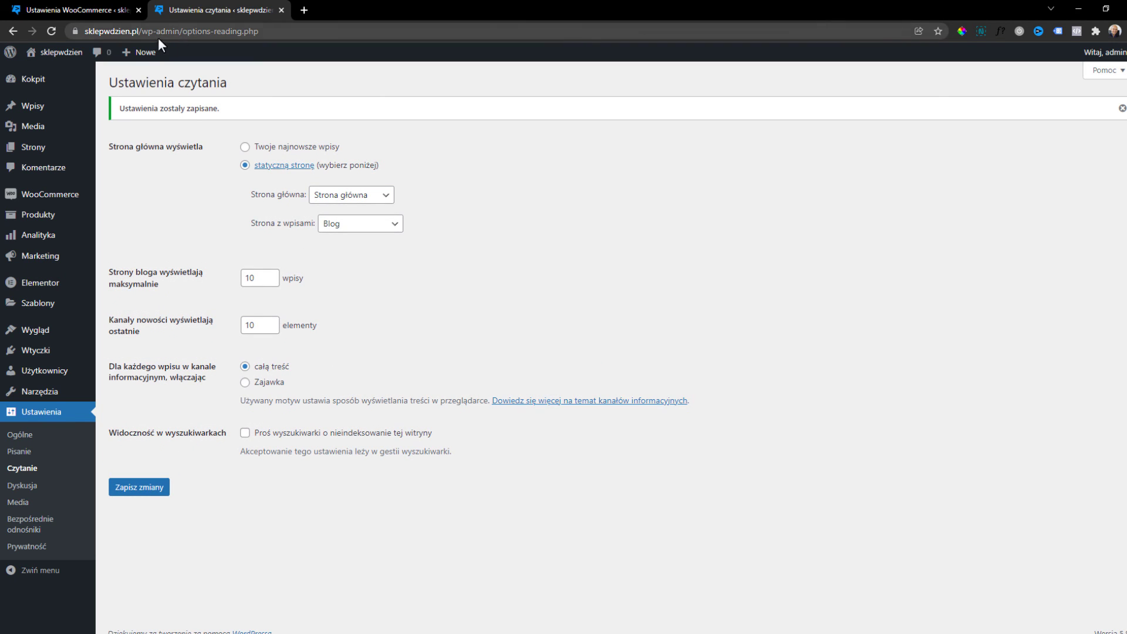
Add the Blog page to Menu Główna between Kontakt and Konto klienta and save the menu.
mouse_move(37, 333)
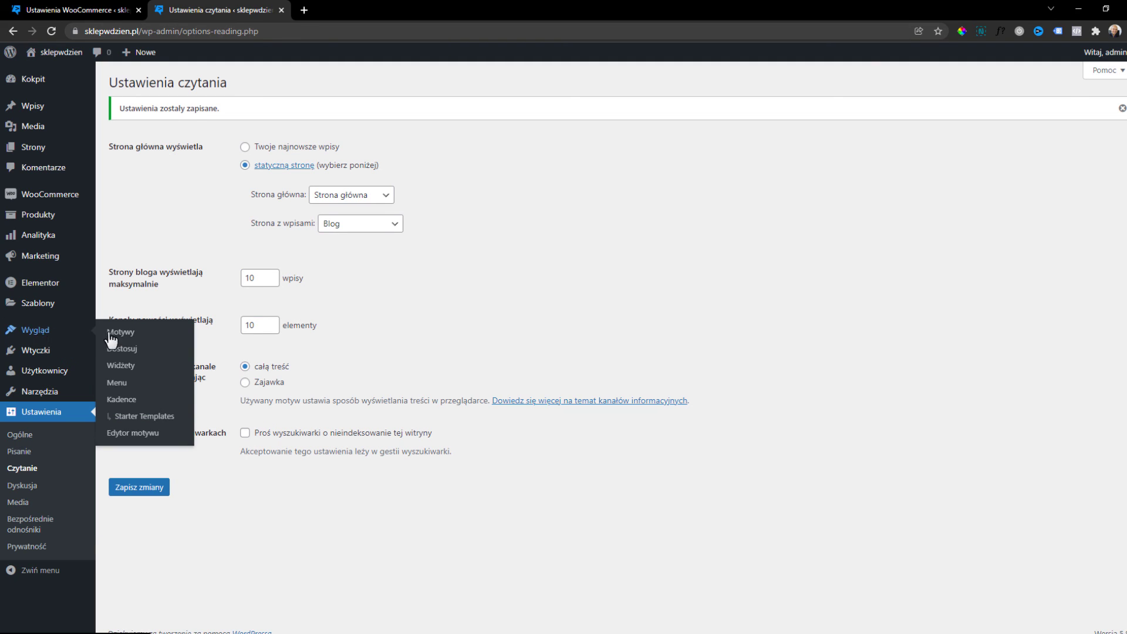
left_click(127, 383)
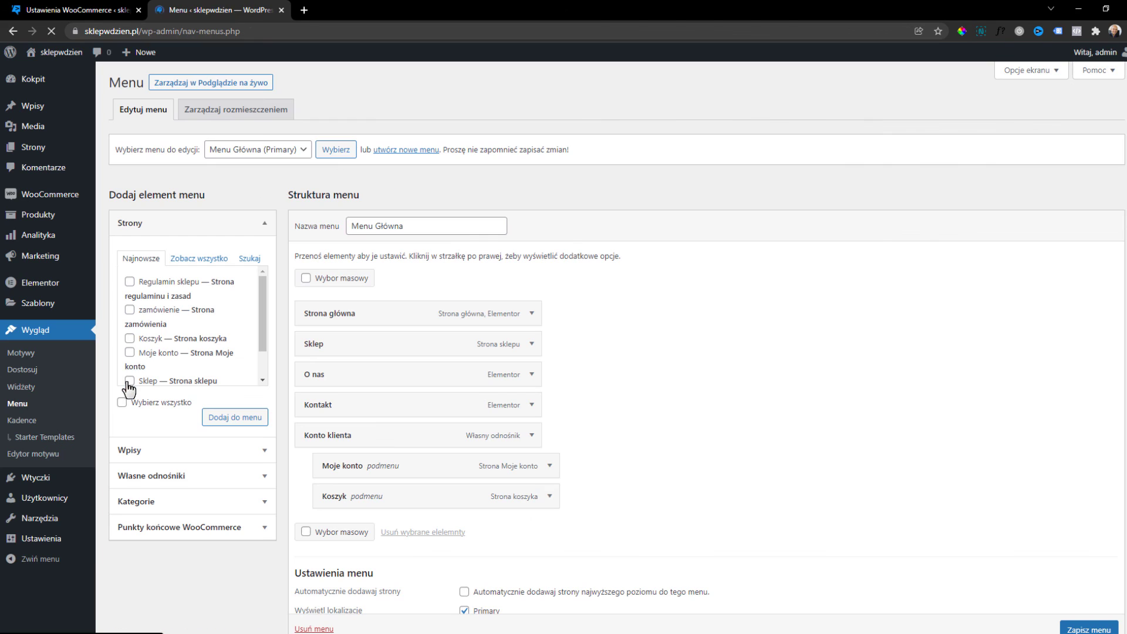
scroll(172, 324, "down", 1)
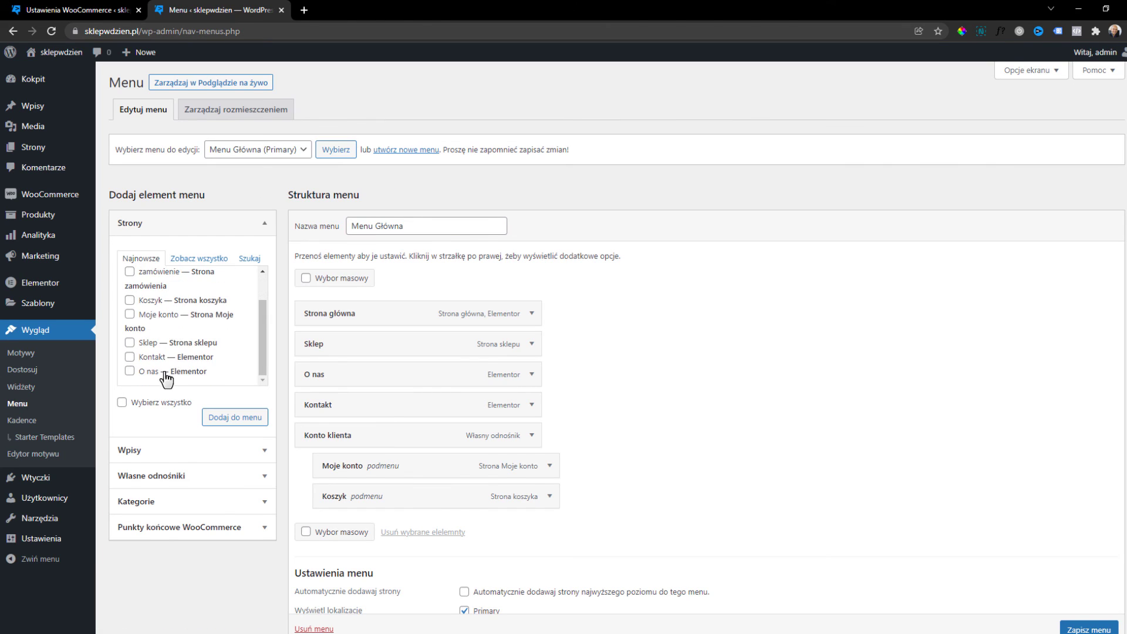
left_click(197, 264)
scroll(184, 317, "down", 1)
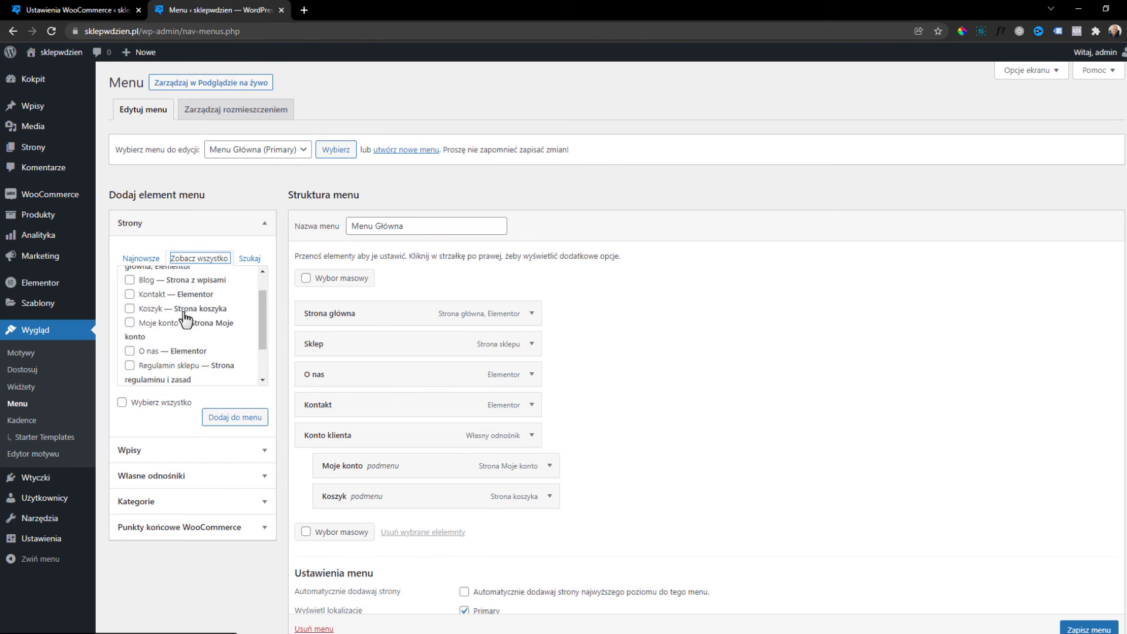
scroll(138, 312, "up", 1)
left_click(129, 311)
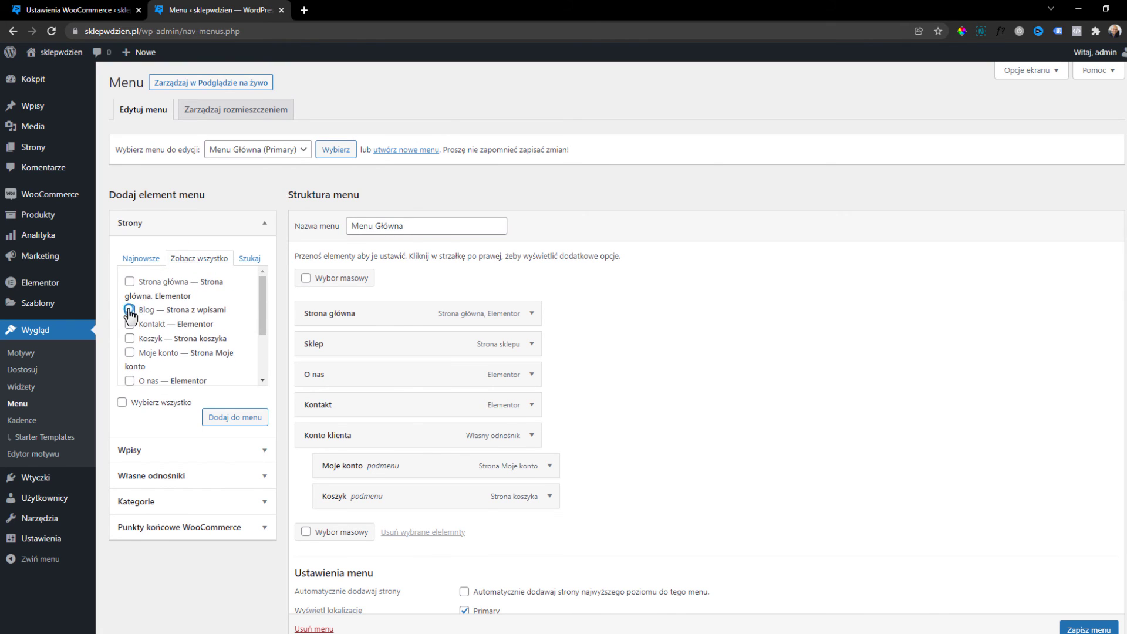
left_click(224, 420)
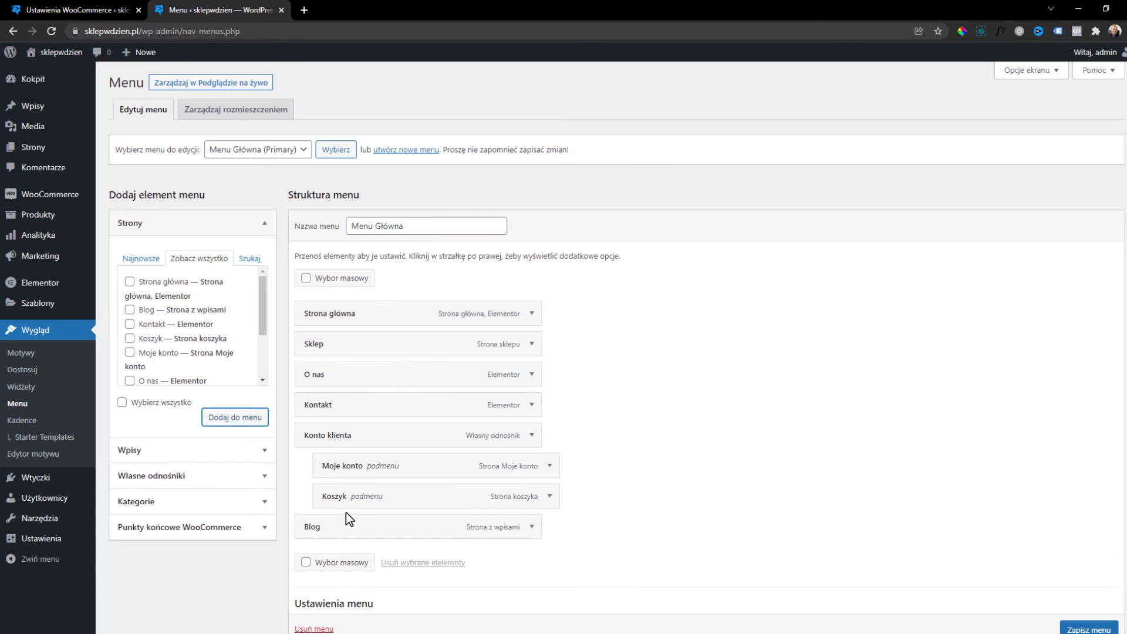
left_click_drag(347, 527, 342, 426)
left_click(1093, 628)
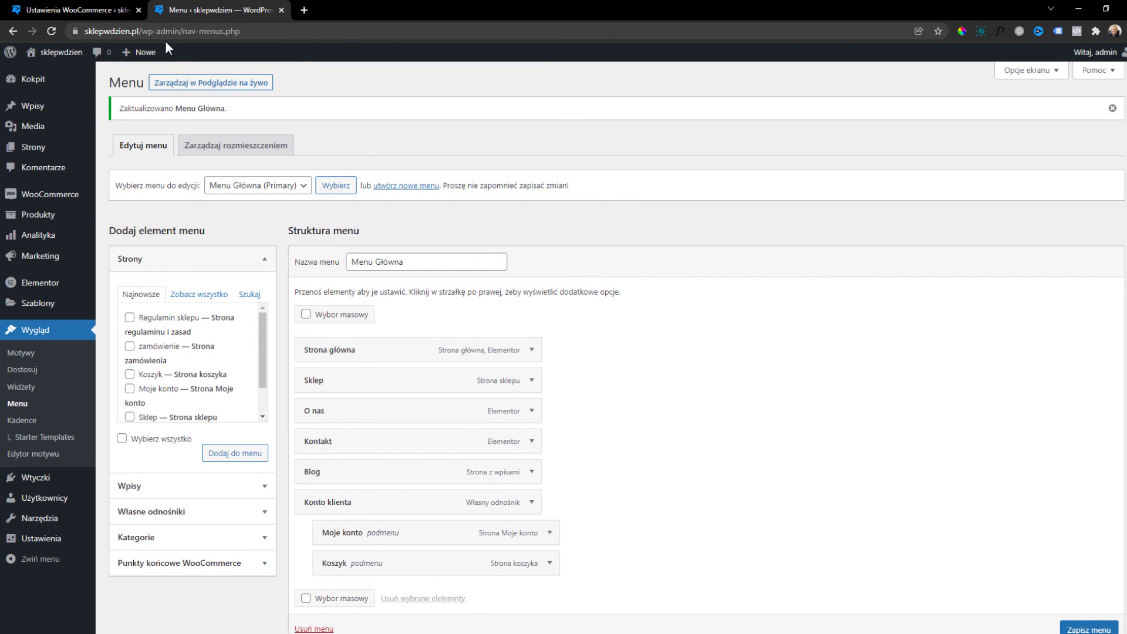
Open the storefront home page by removing the admin path from the address.
left_click(144, 30)
key("shift+End")
key("BackSpace")
key("Return")
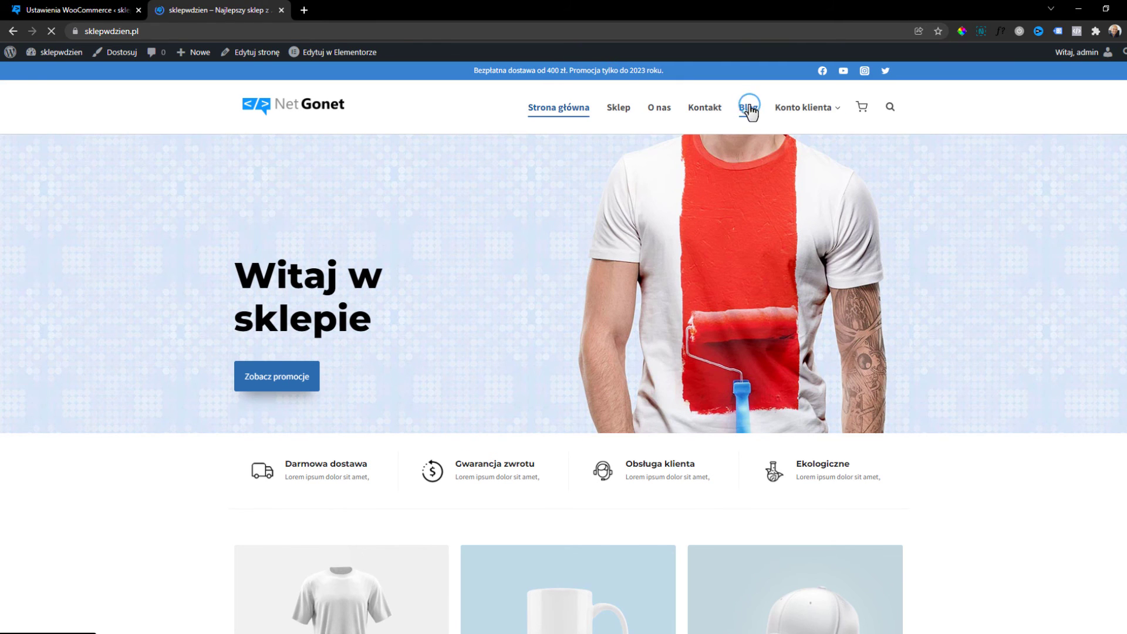
Publish a post titled 'Wpis 1' with the laughing newsstand man photo as featured image.
left_click(749, 109)
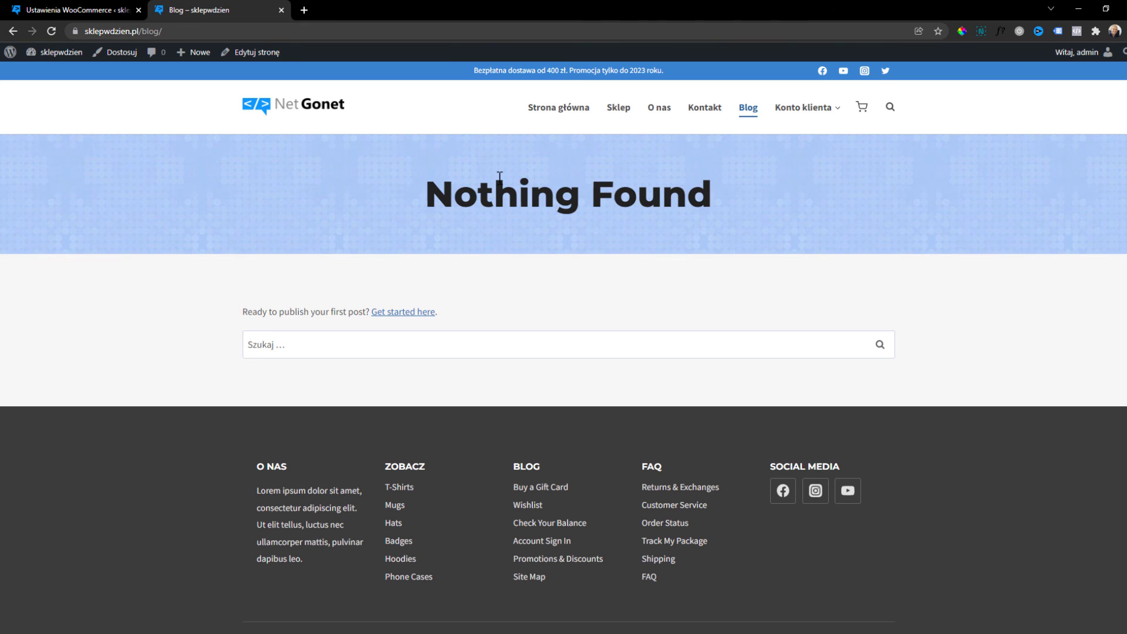
left_click(85, 8)
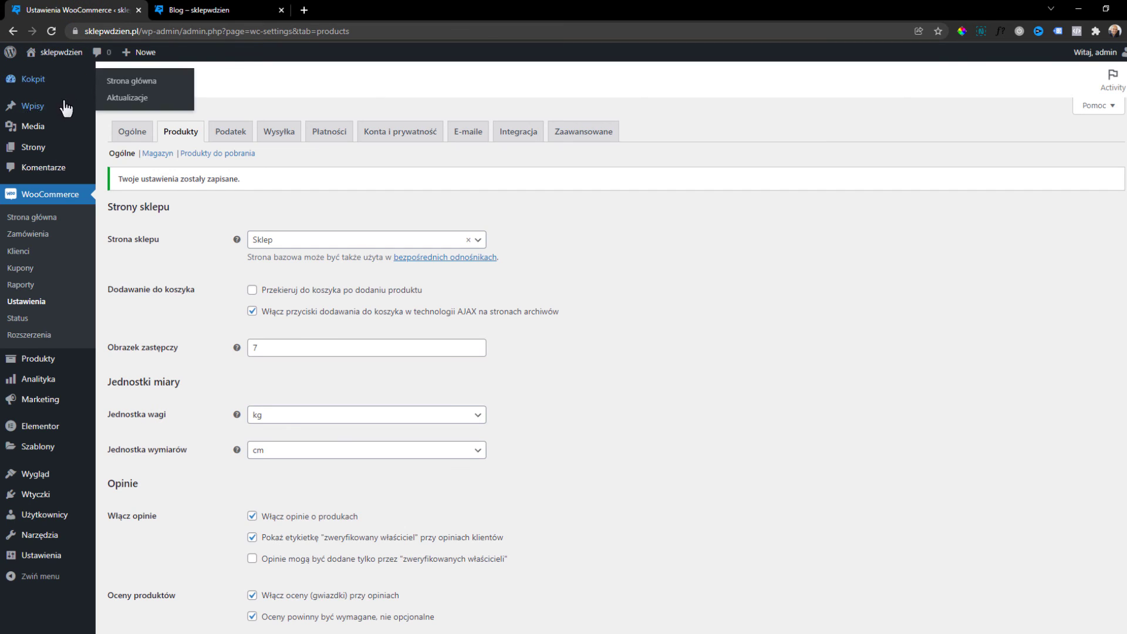
left_click(34, 109)
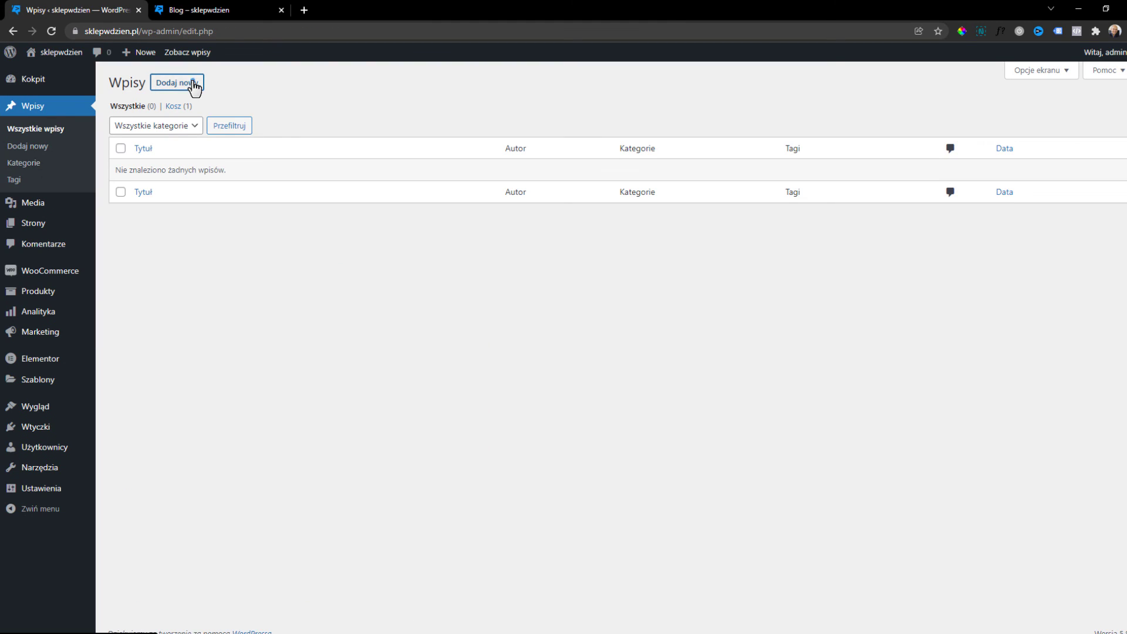
left_click(193, 84)
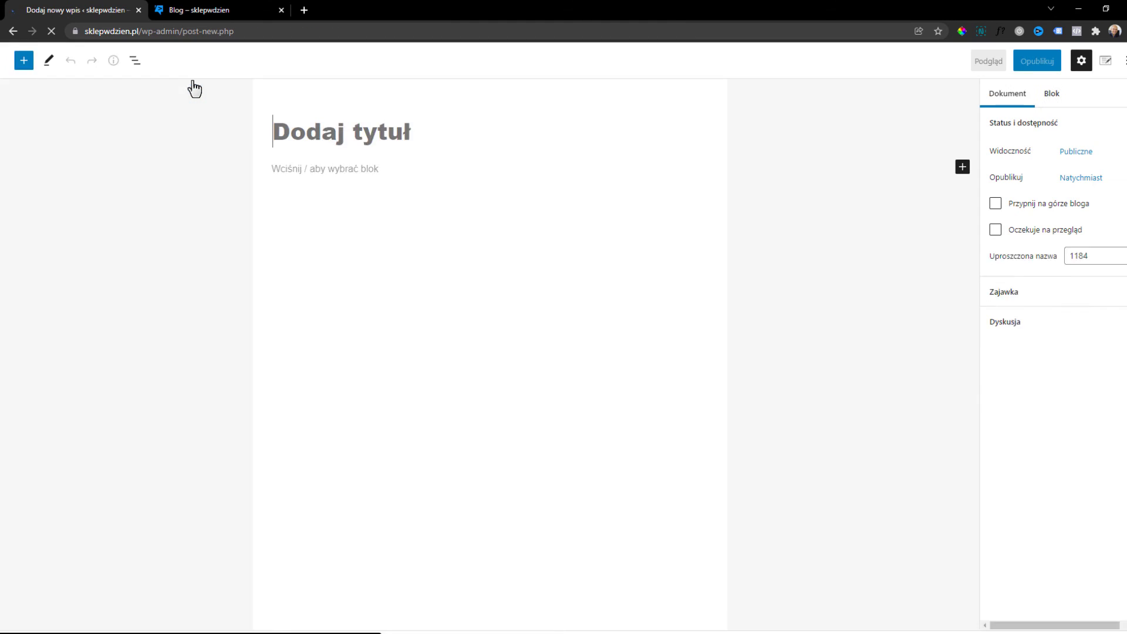
type("Wpis ")
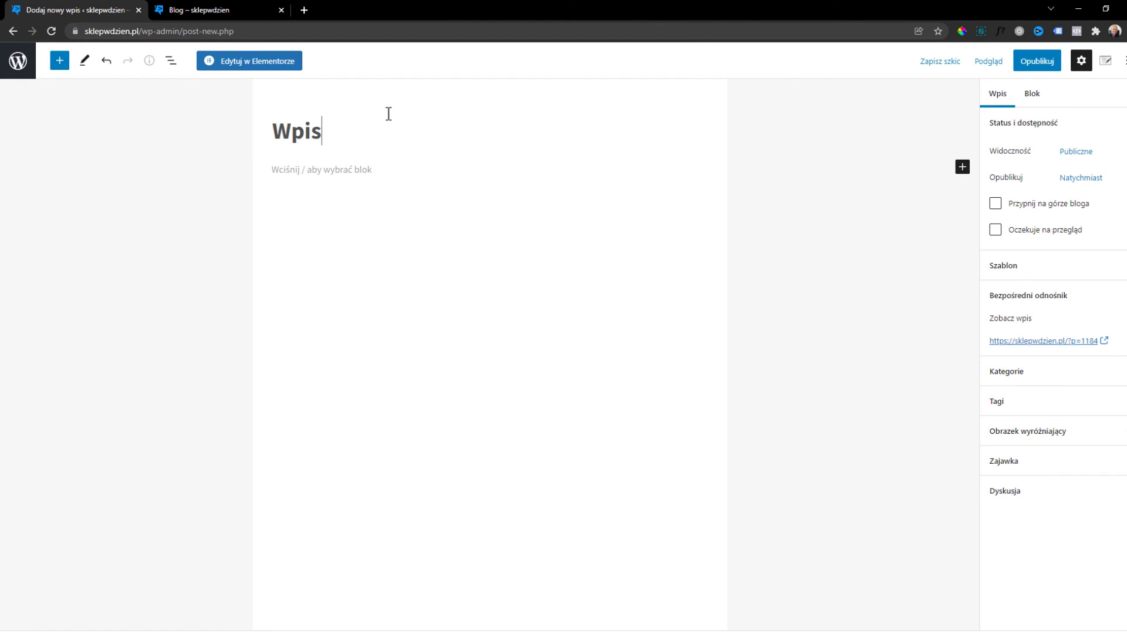
type("1")
left_click(1057, 431)
left_click(1054, 470)
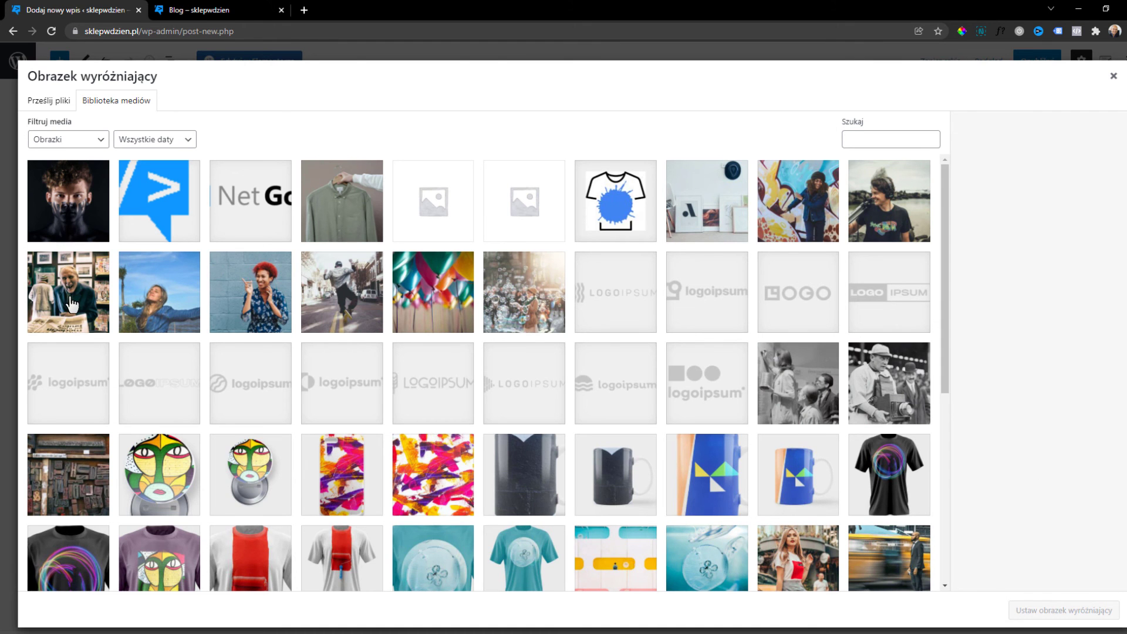
left_click(71, 302)
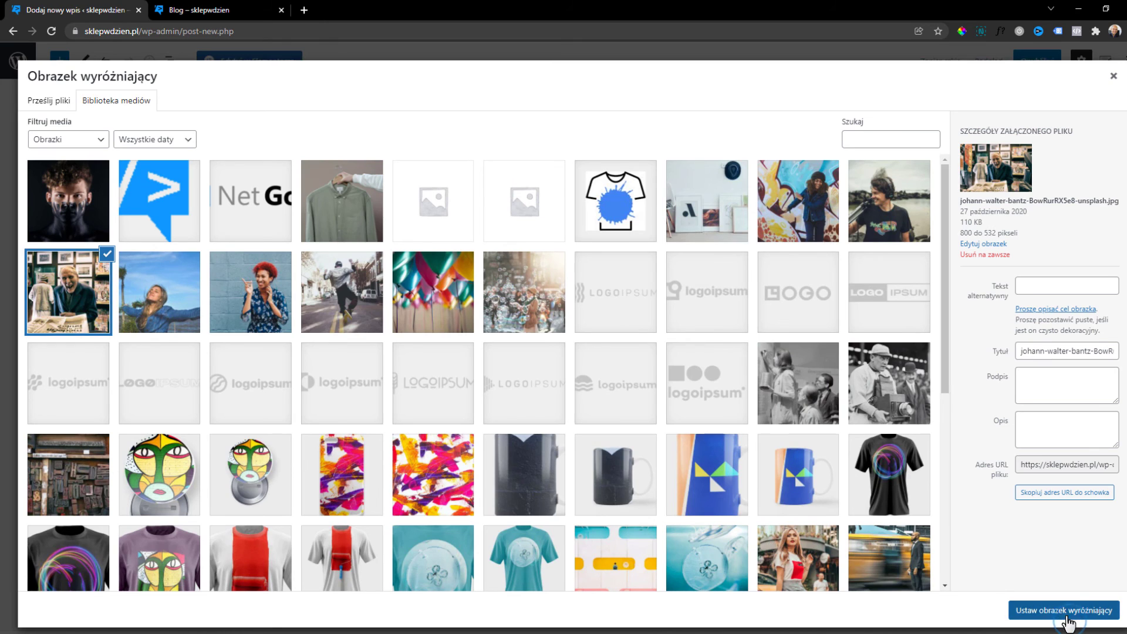
left_click(1065, 611)
left_click(1043, 61)
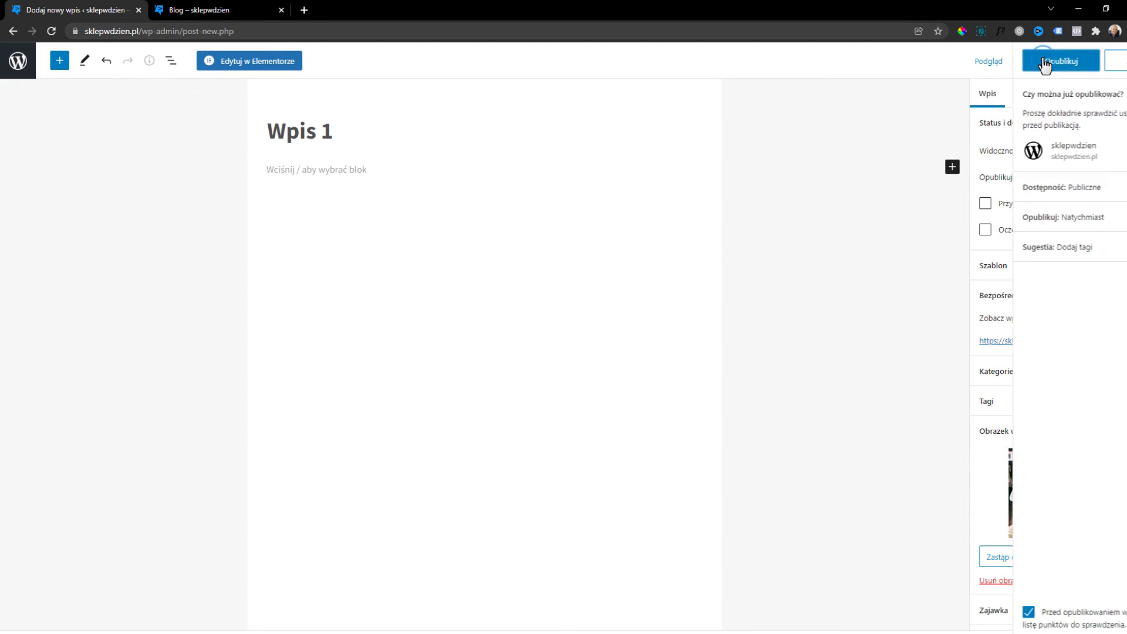
left_click(1054, 64)
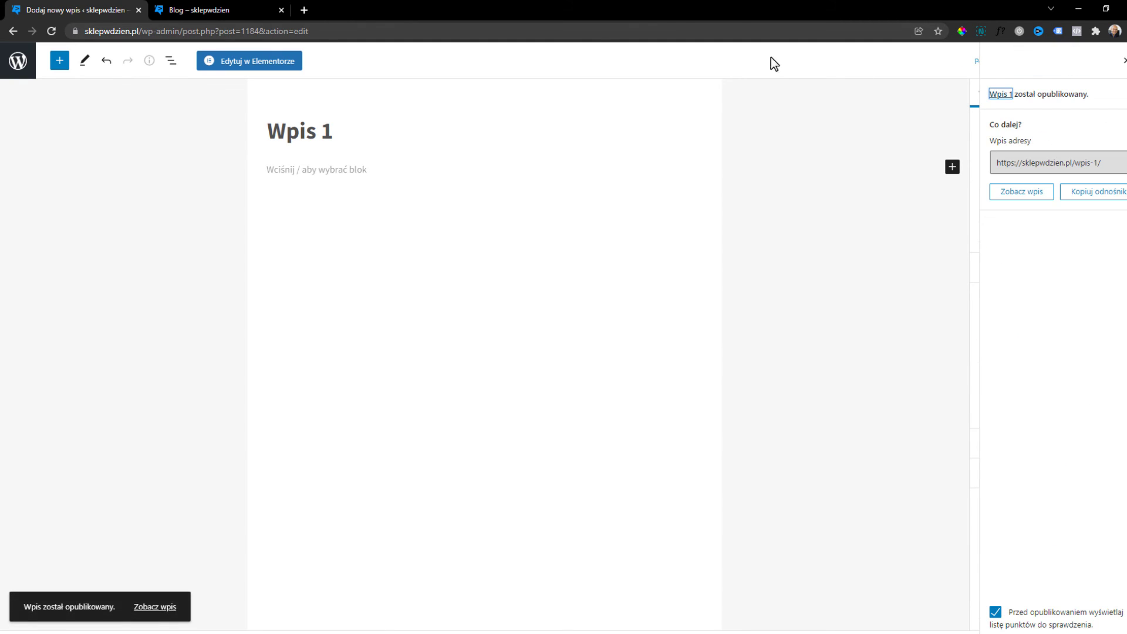
Reload the storefront Blog page and open Wpis 1 to confirm it is listed.
left_click(234, 8)
left_click(51, 30)
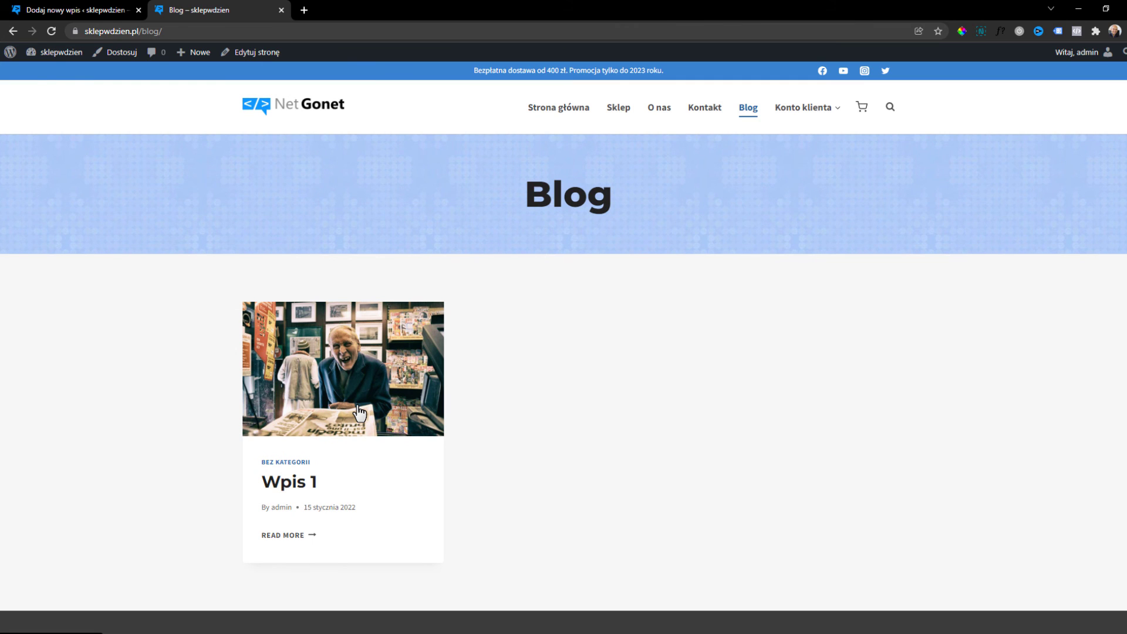
left_click(359, 414)
scroll(441, 347, "down", 5)
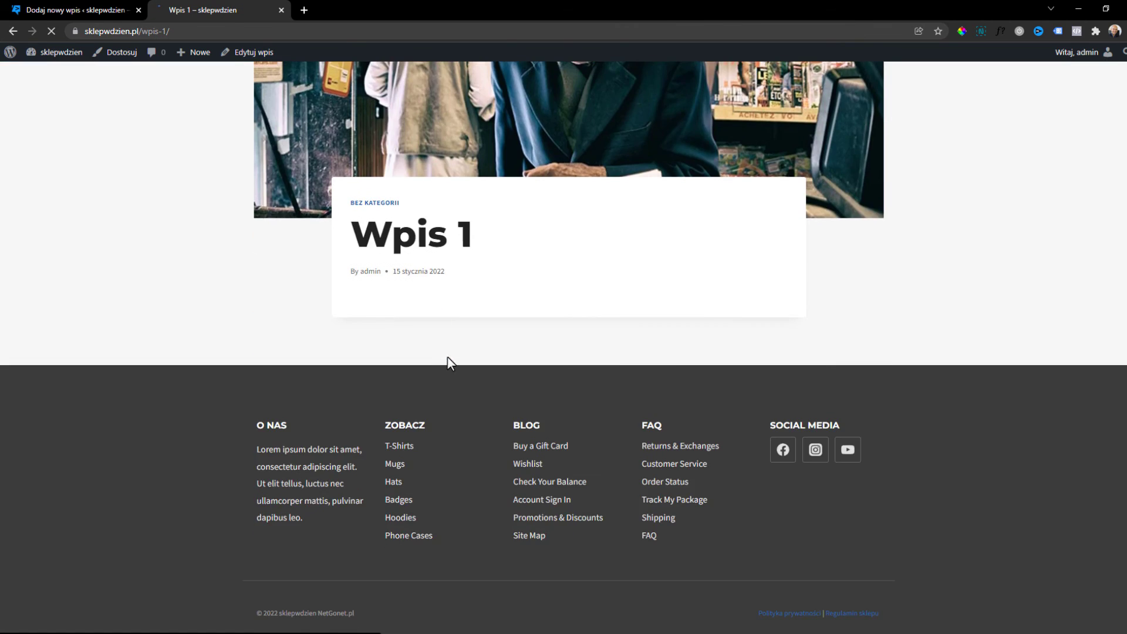
scroll(458, 370, "up", 5)
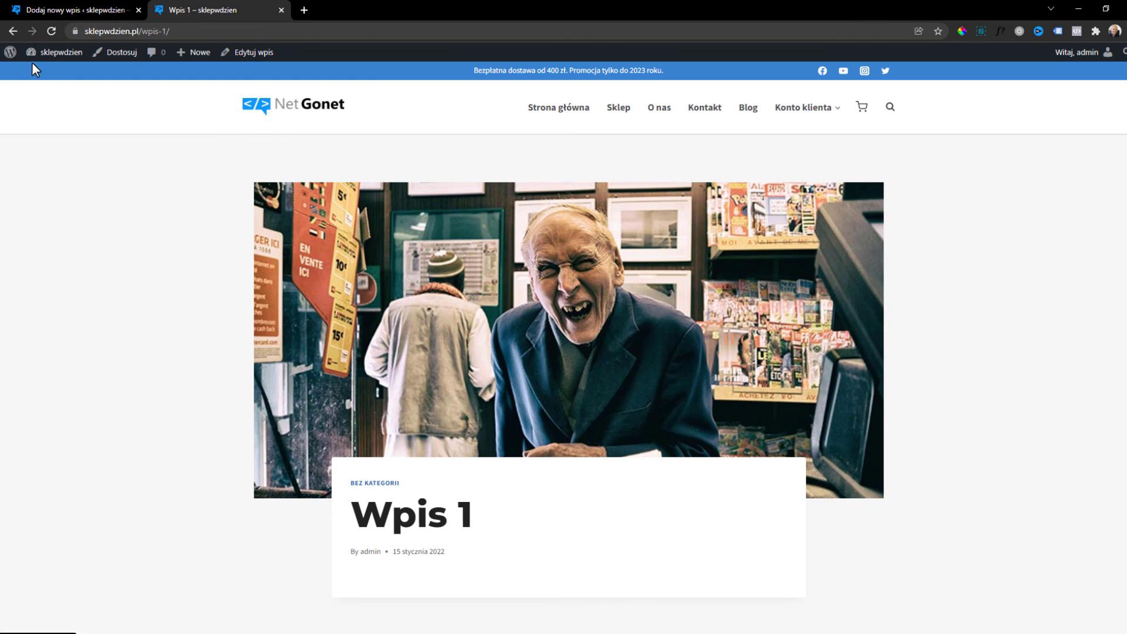
left_click(13, 31)
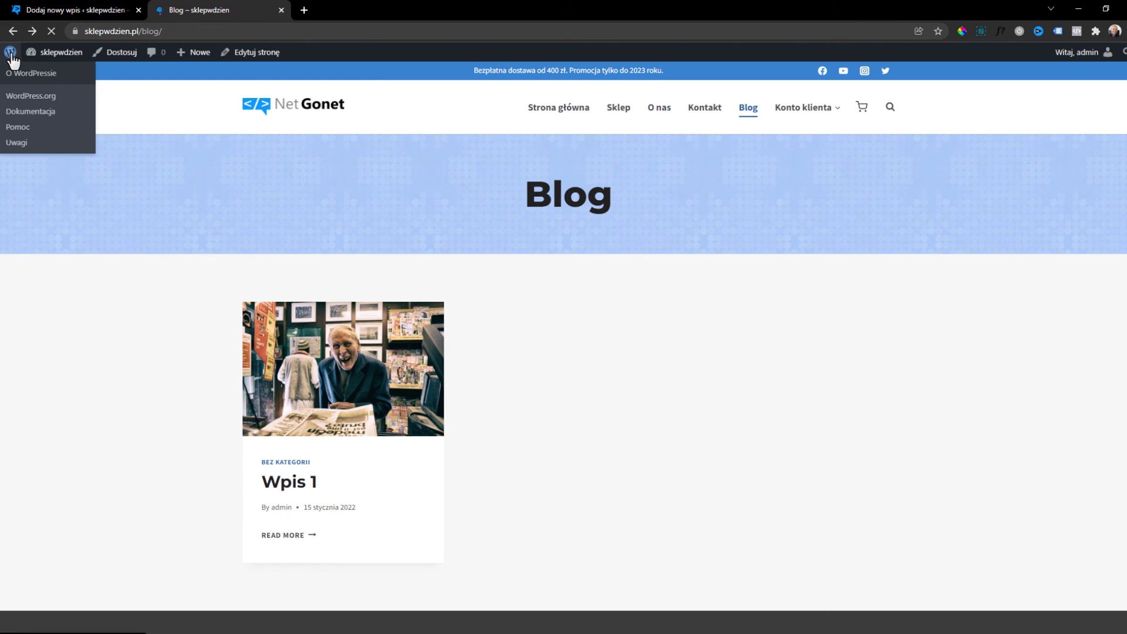
left_click(12, 53)
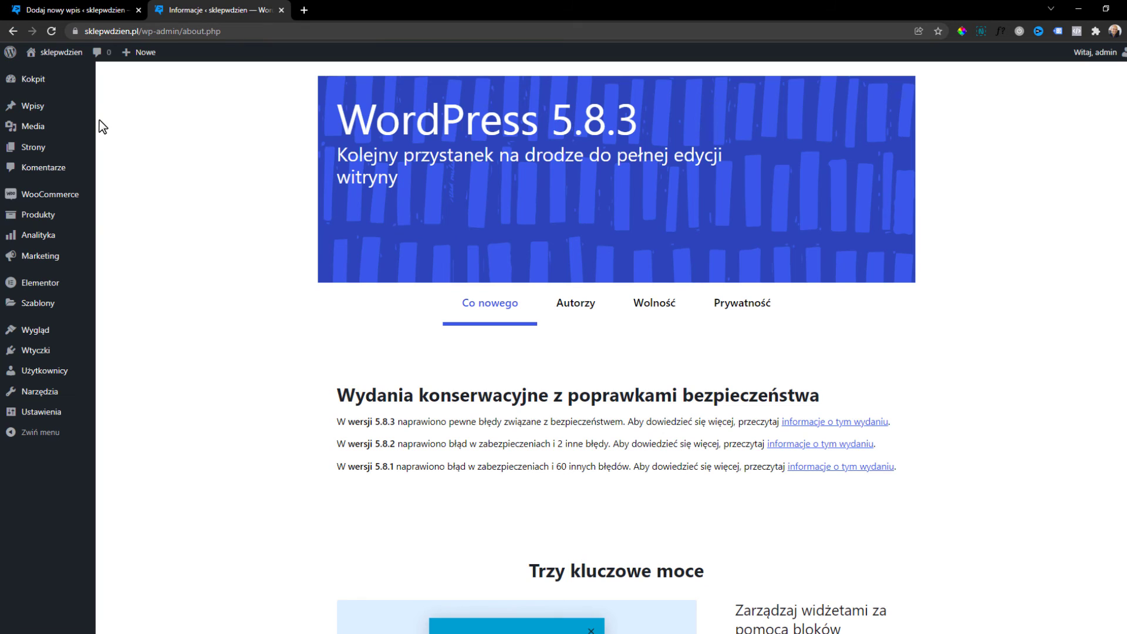
left_click(73, 10)
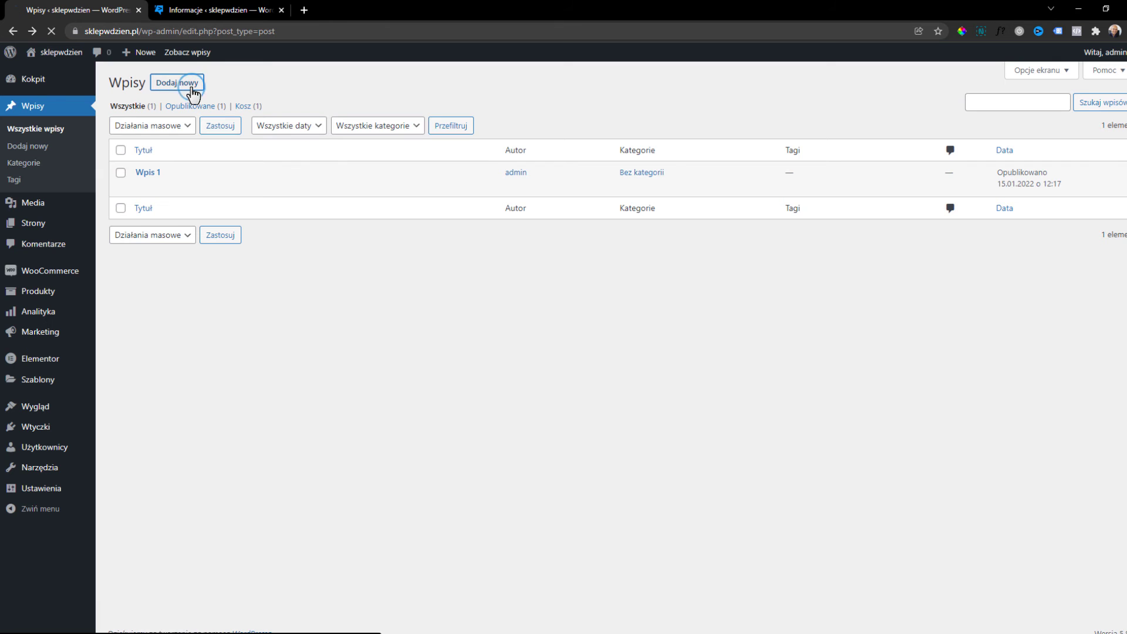
Publish a post titled 'Wpis' with the red-haired woman photo as featured image.
left_click(186, 85)
type("Wpis")
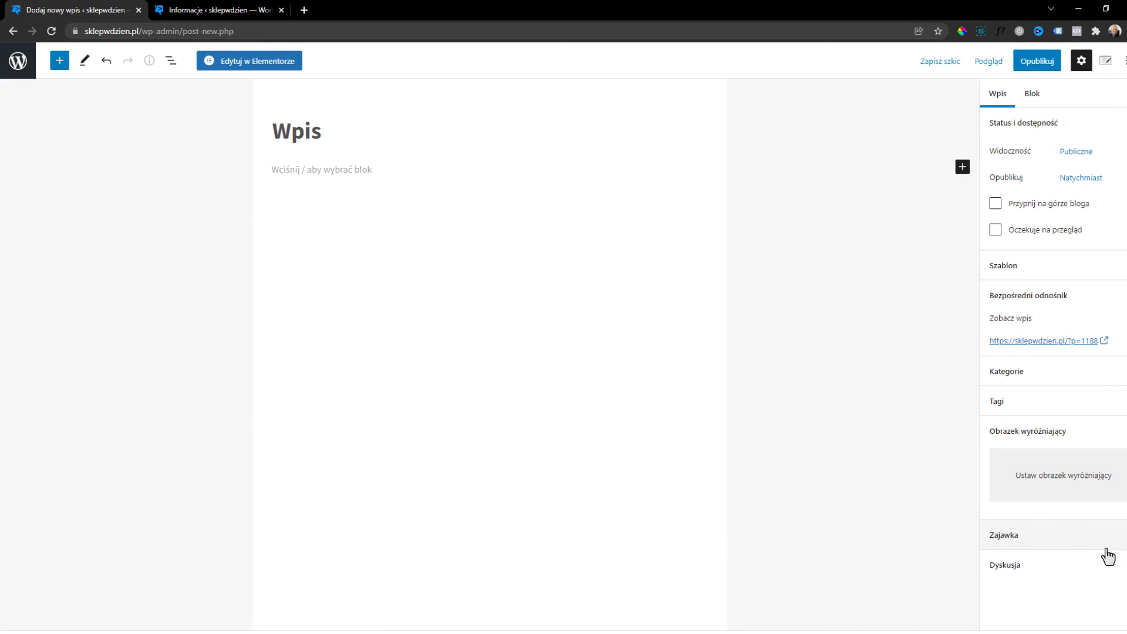
left_click(1063, 474)
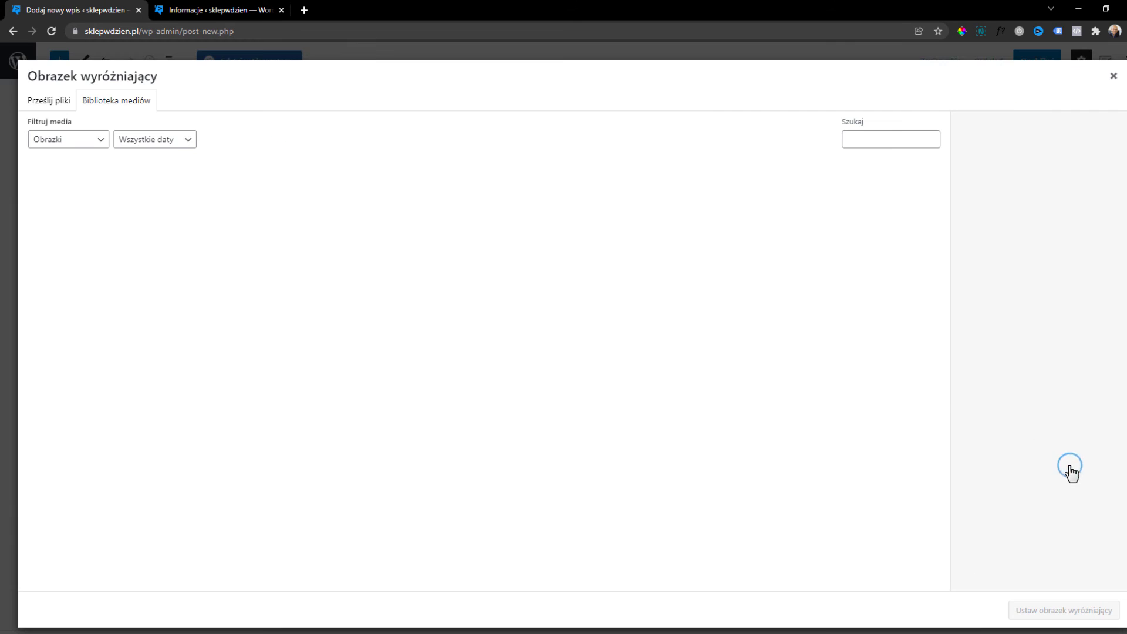
left_click(262, 298)
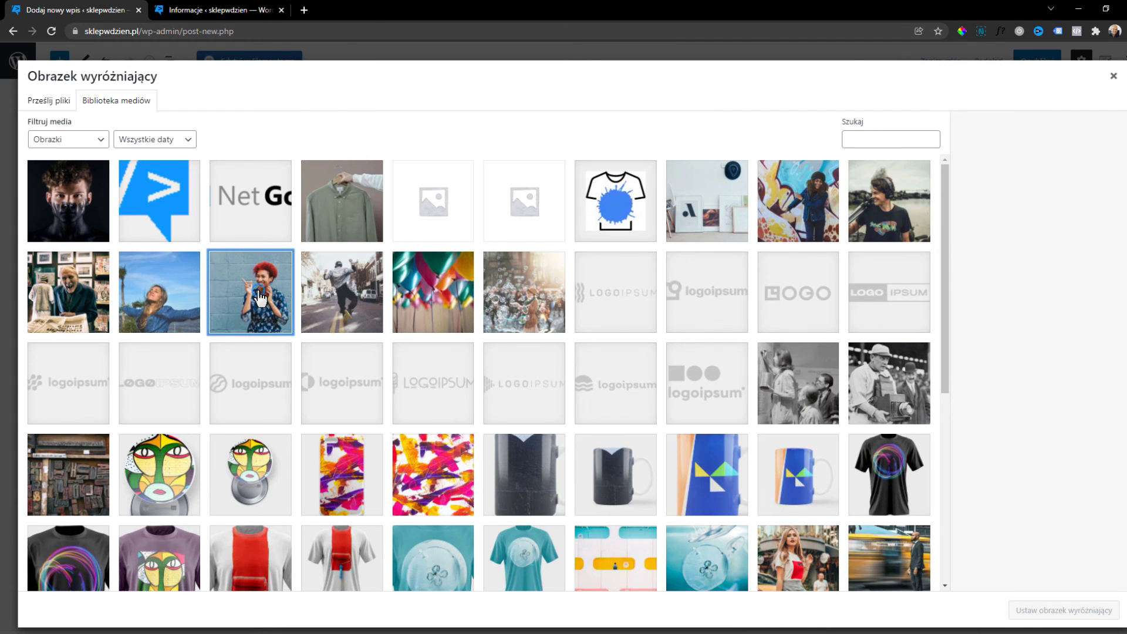
left_click(1108, 624)
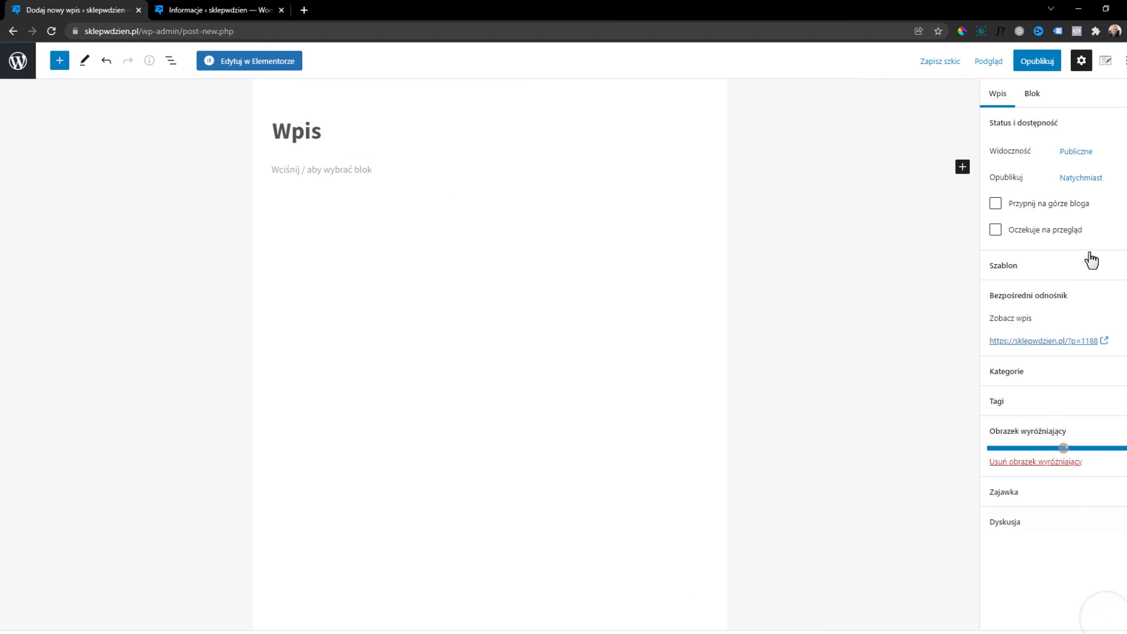
left_click(1037, 61)
left_click(1016, 65)
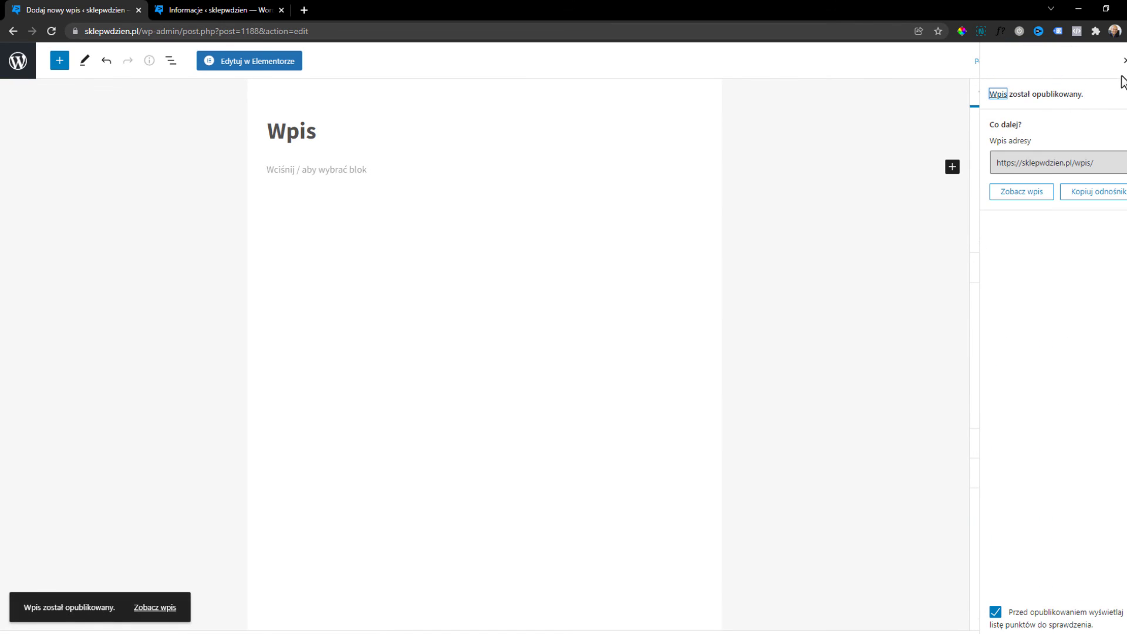
left_click(1122, 70)
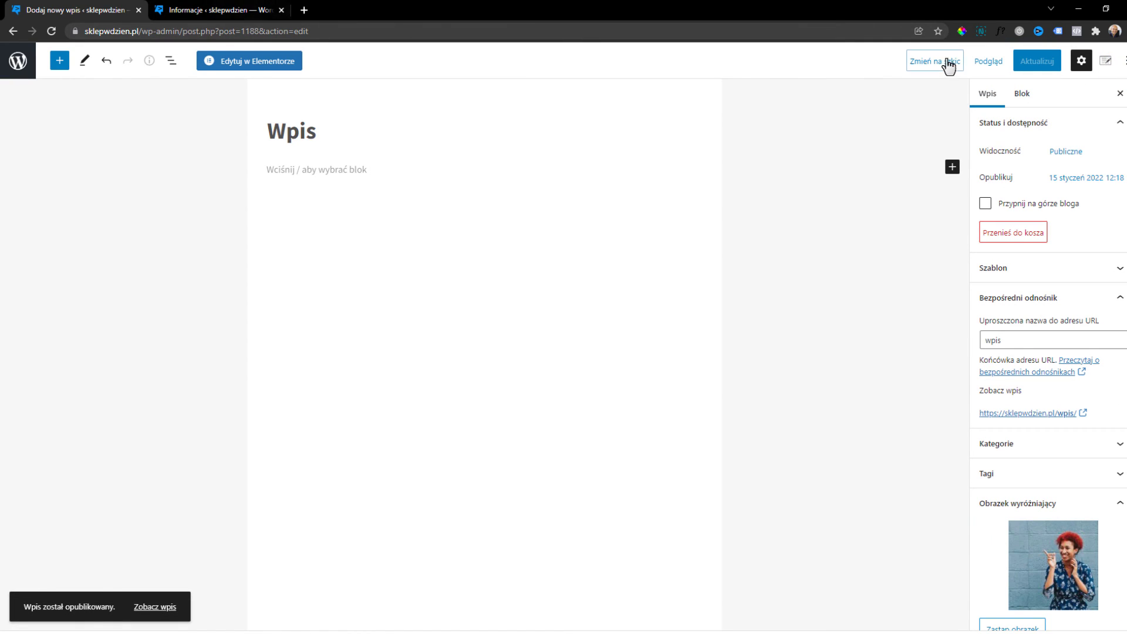
Preview the post in a new tab, then open Wpis from the storefront Blog page.
left_click(987, 61)
left_click(906, 185)
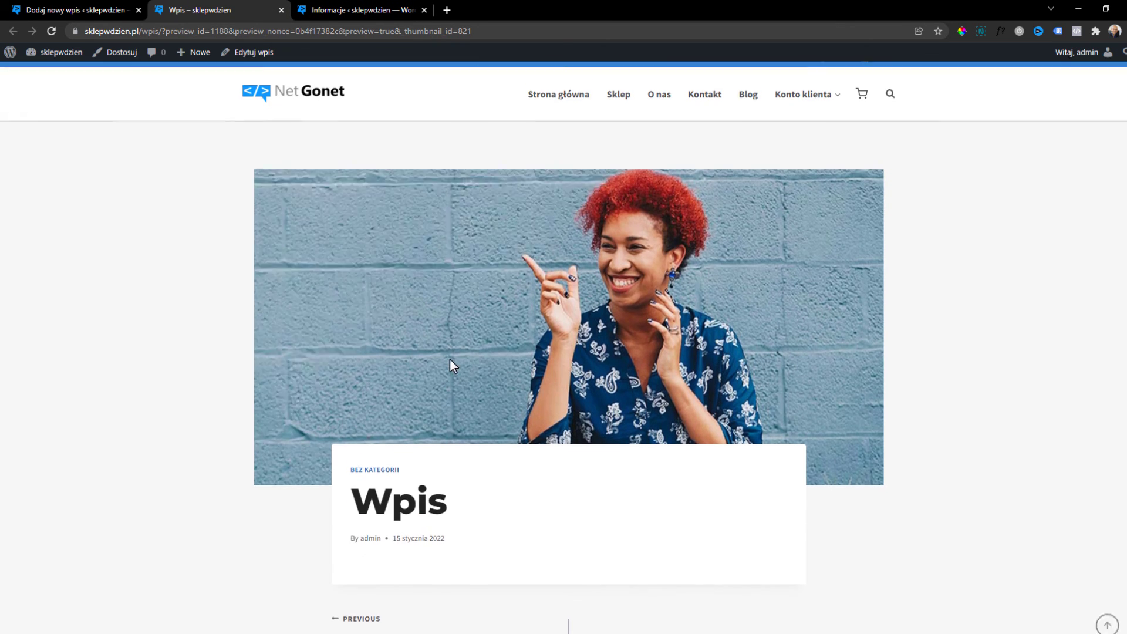
left_click(747, 111)
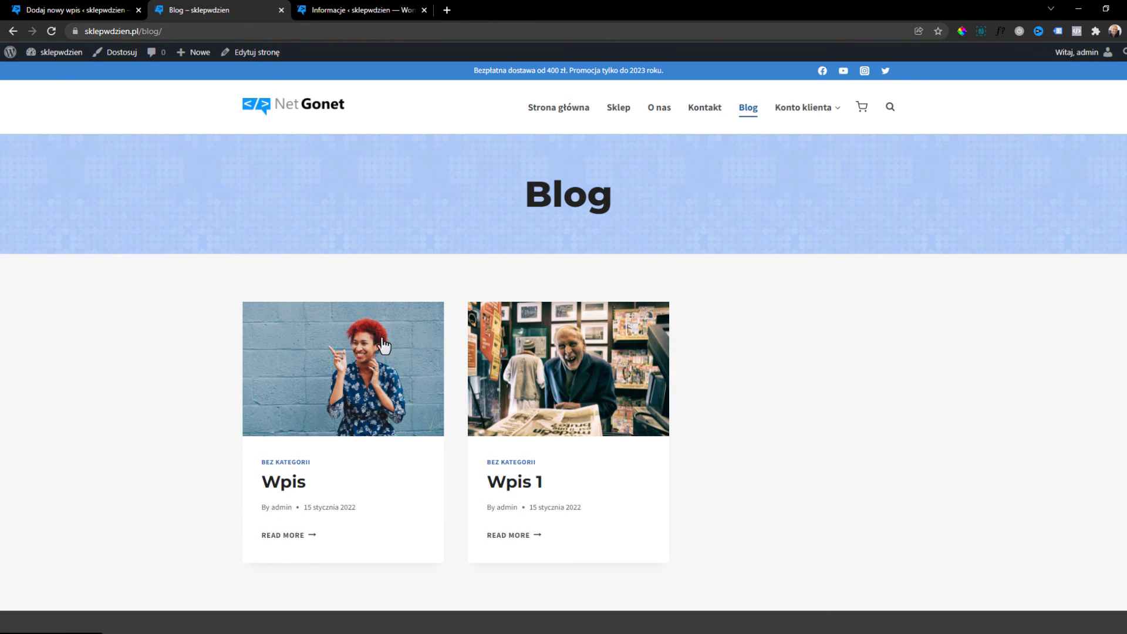
scroll(350, 378, "down", 3)
scroll(364, 392, "up", 2)
scroll(367, 398, "up", 1)
scroll(687, 336, "down", 1)
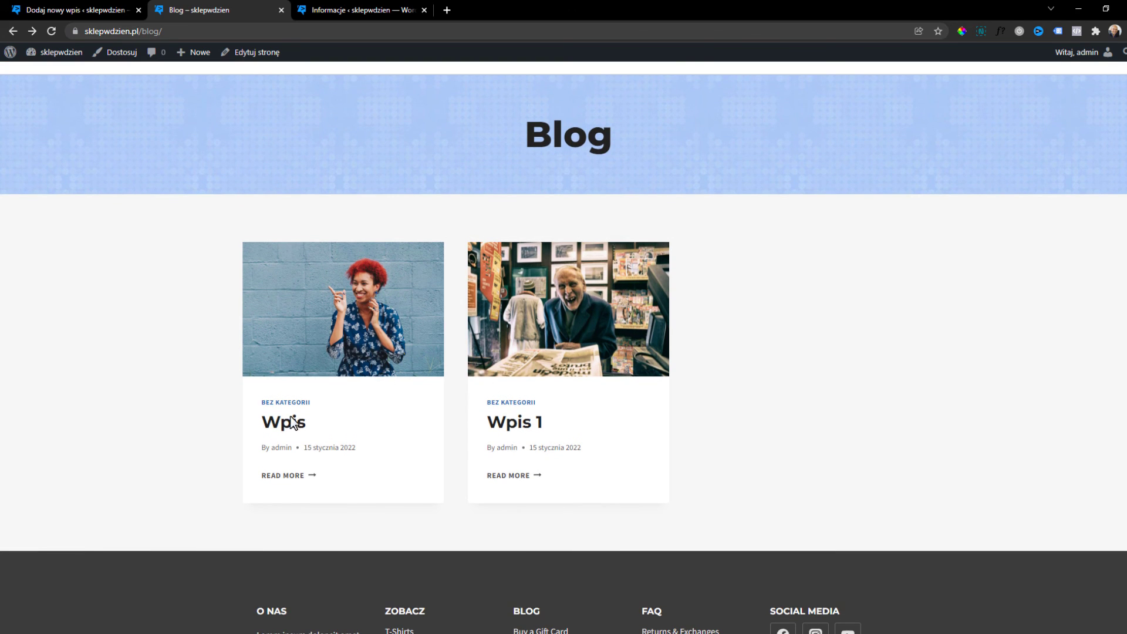
left_click(292, 476)
scroll(361, 256, "down", 5)
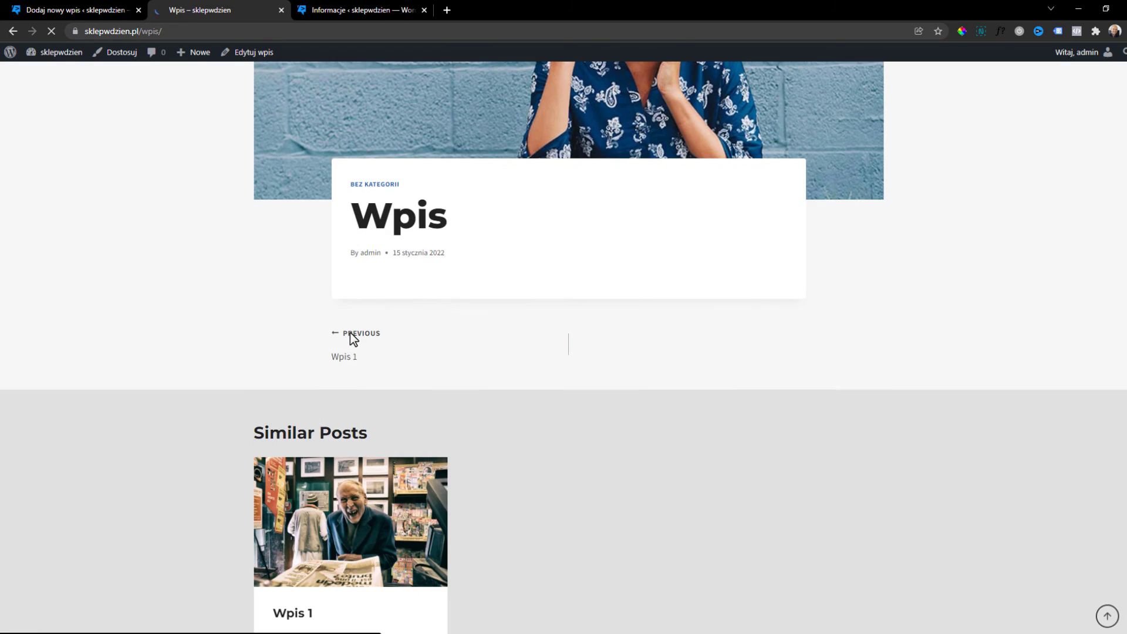
scroll(465, 346, "down", 2)
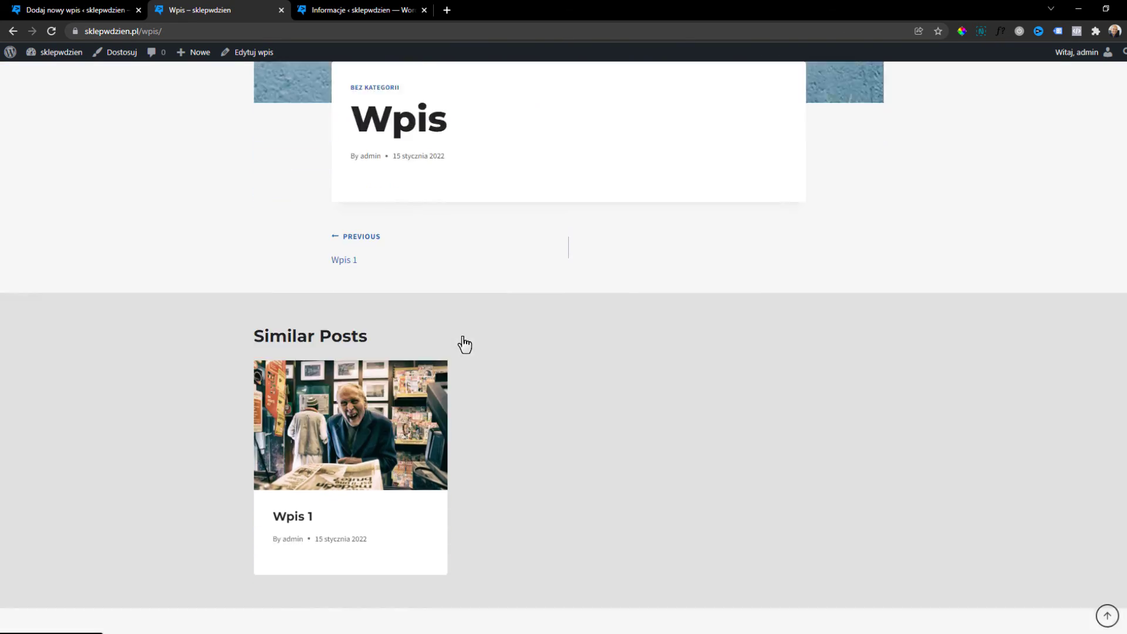
scroll(464, 345, "down", 1)
scroll(601, 421, "up", 8)
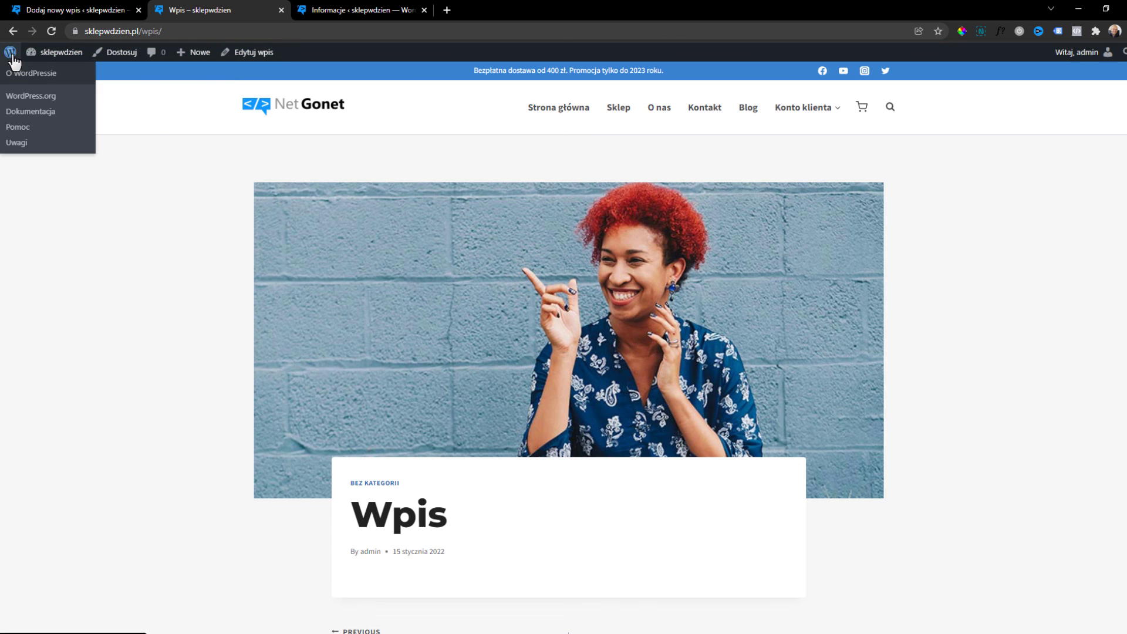
Search the plugin directory for Loco Translate, install it and activate it.
left_click(11, 54)
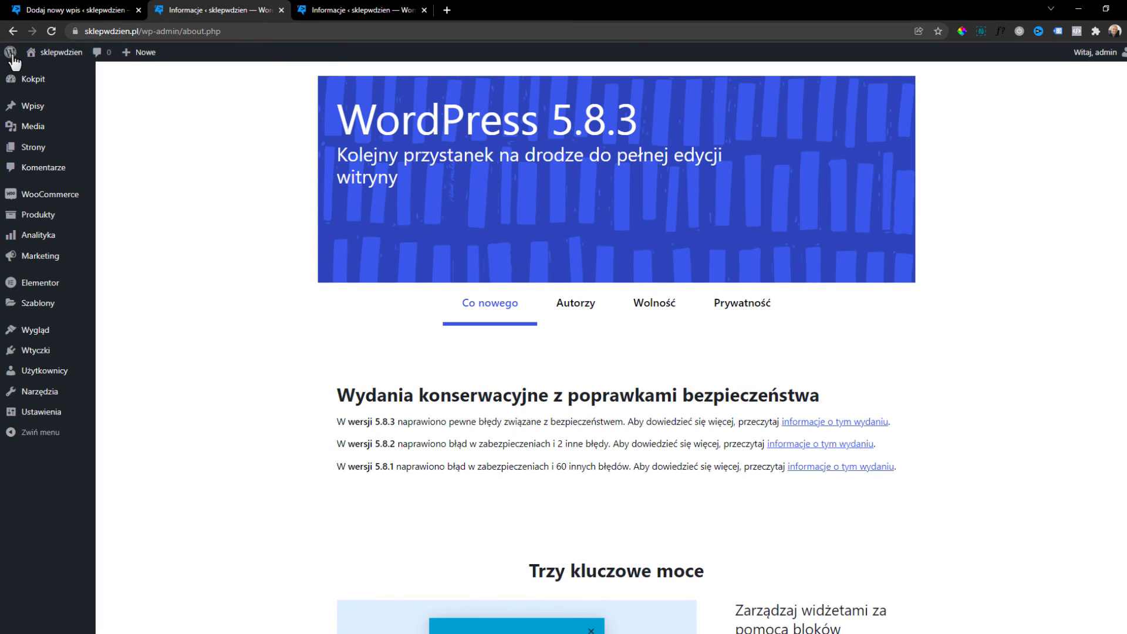
mouse_move(57, 357)
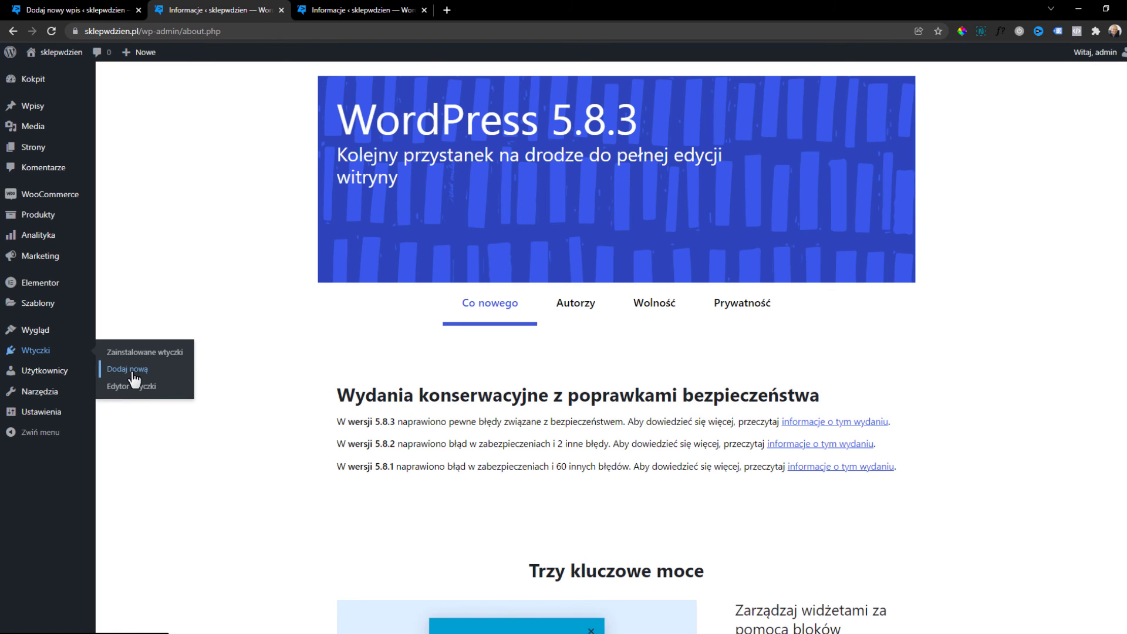
left_click(128, 369)
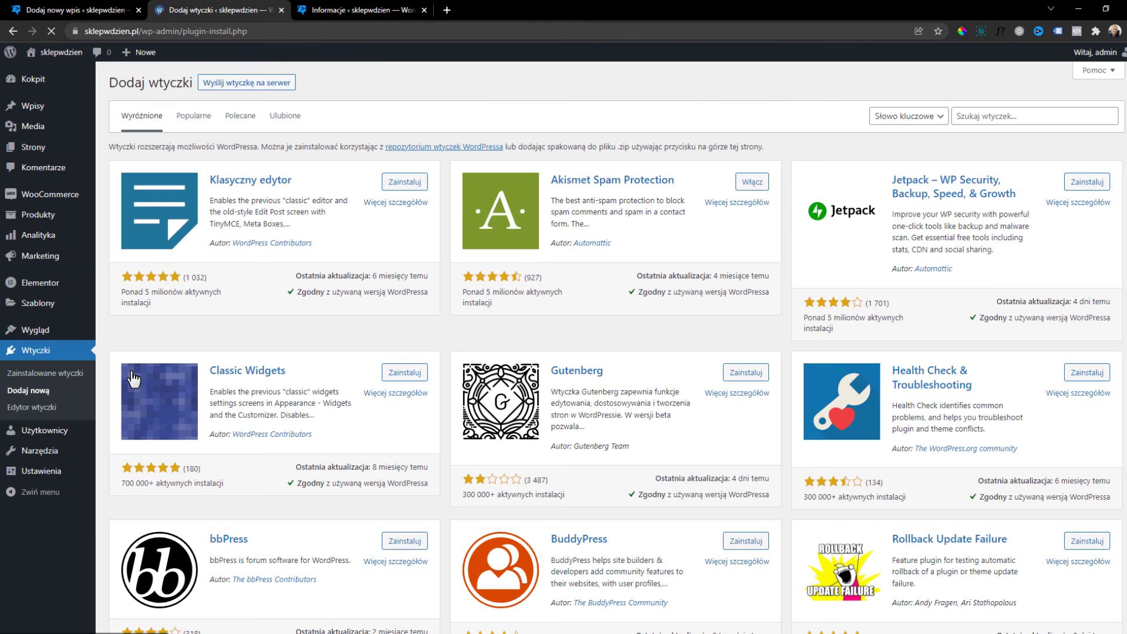
left_click(1066, 111)
type("loco translate")
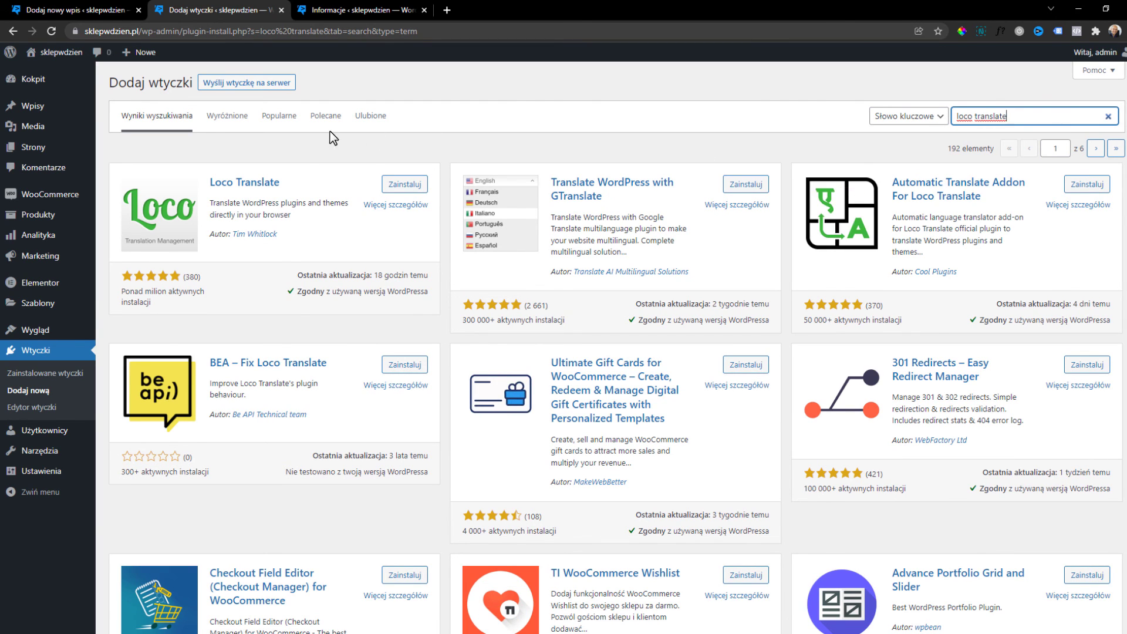
left_click(411, 185)
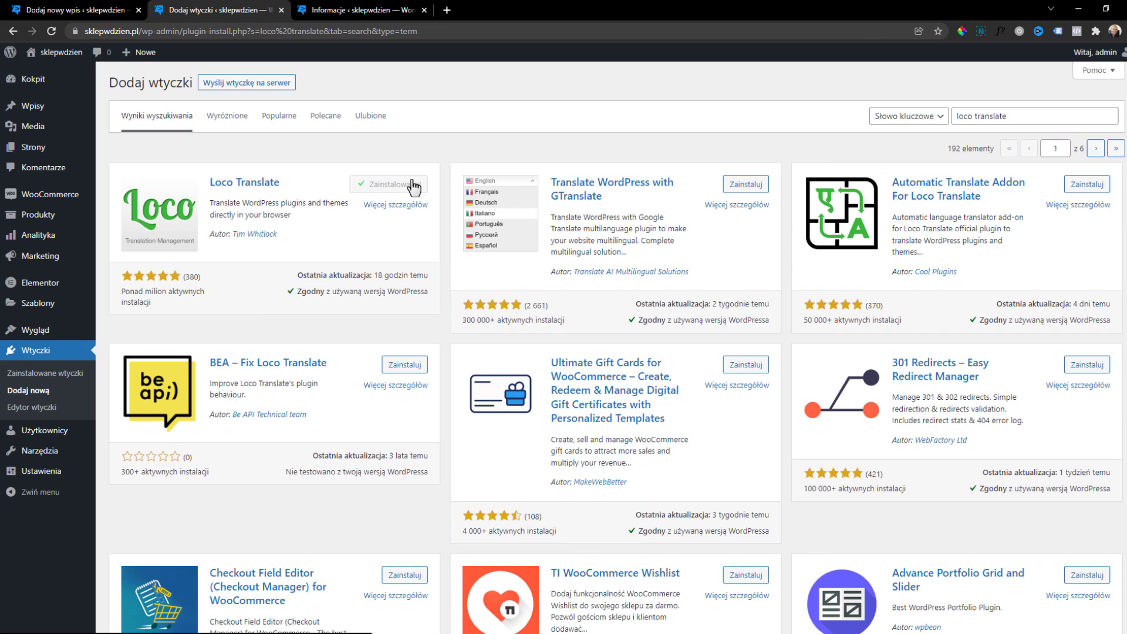
left_click(413, 185)
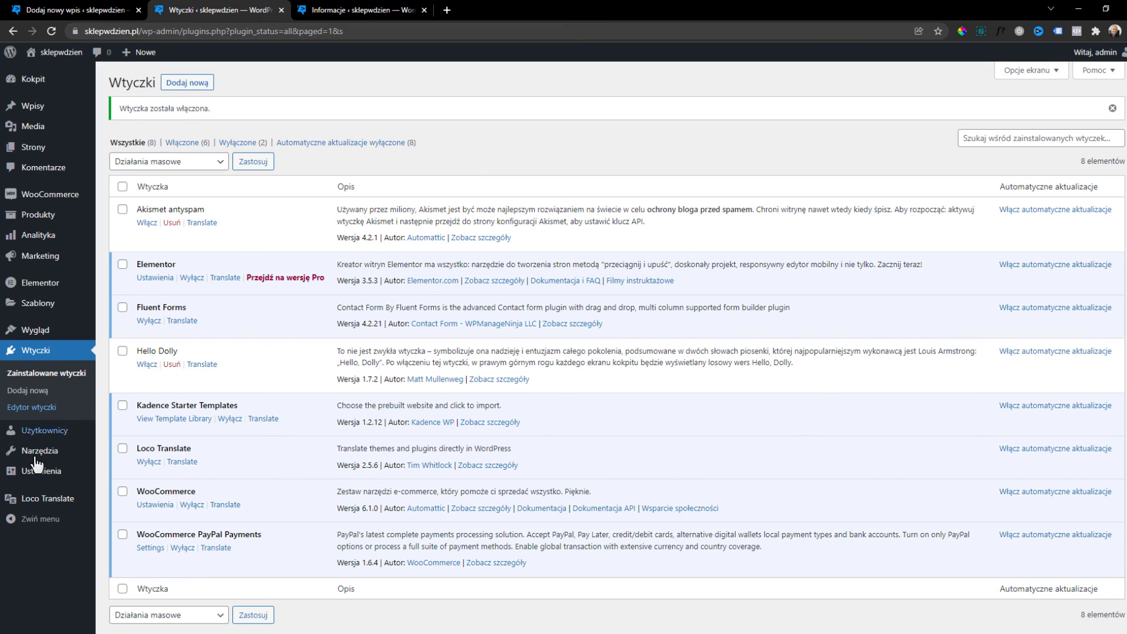
left_click(44, 501)
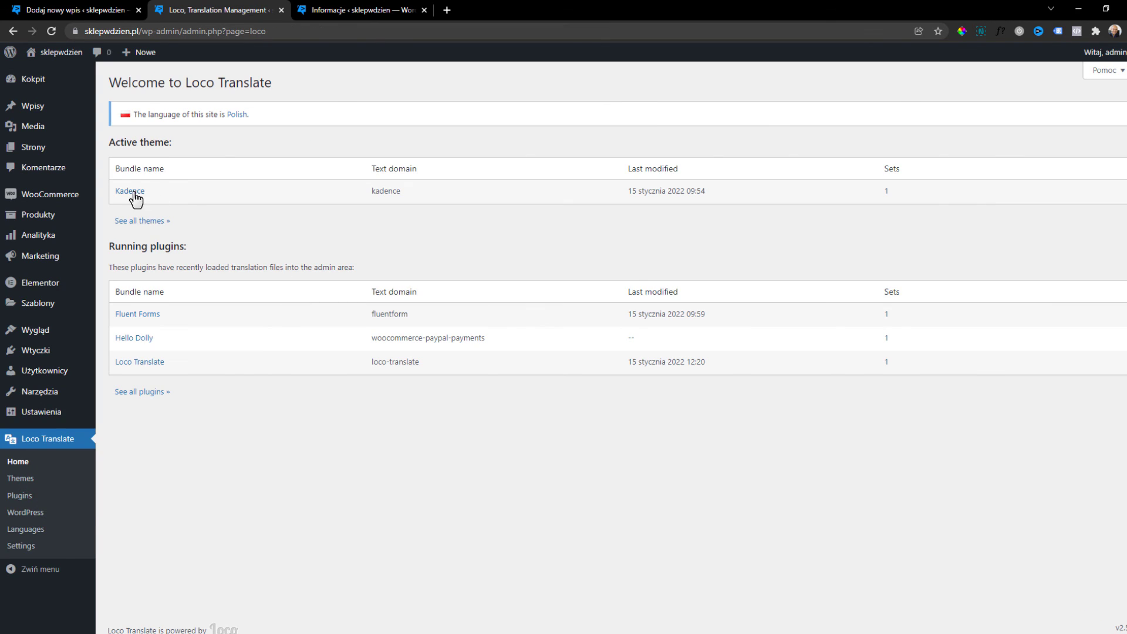
Create a new Polish translation file for the Kadence theme in the custom location.
left_click(132, 192)
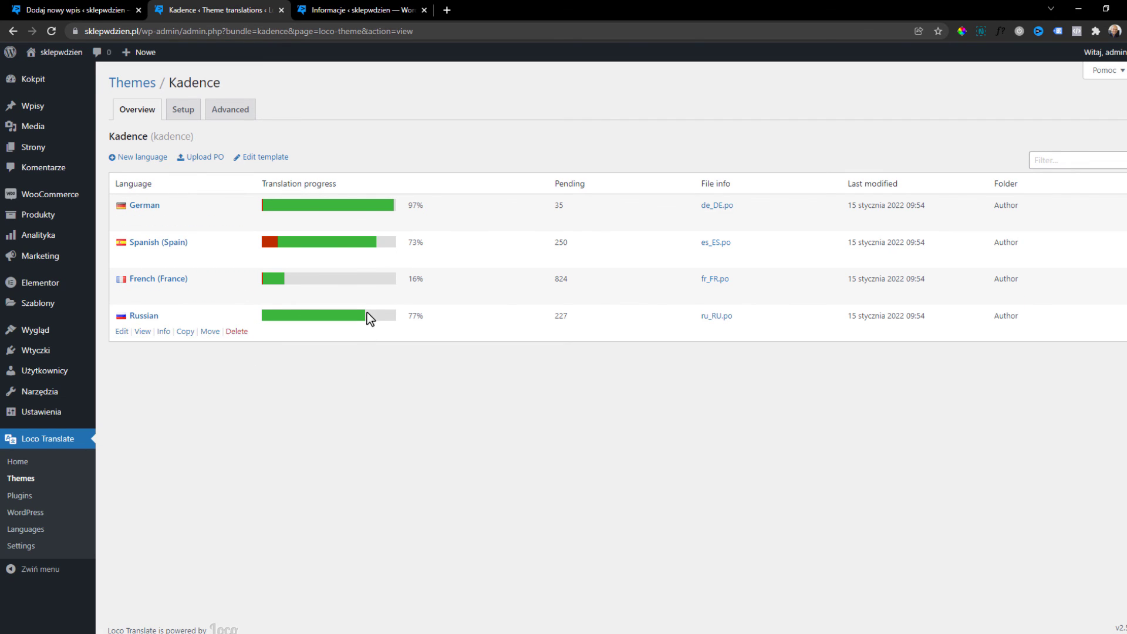
mouse_move(147, 337)
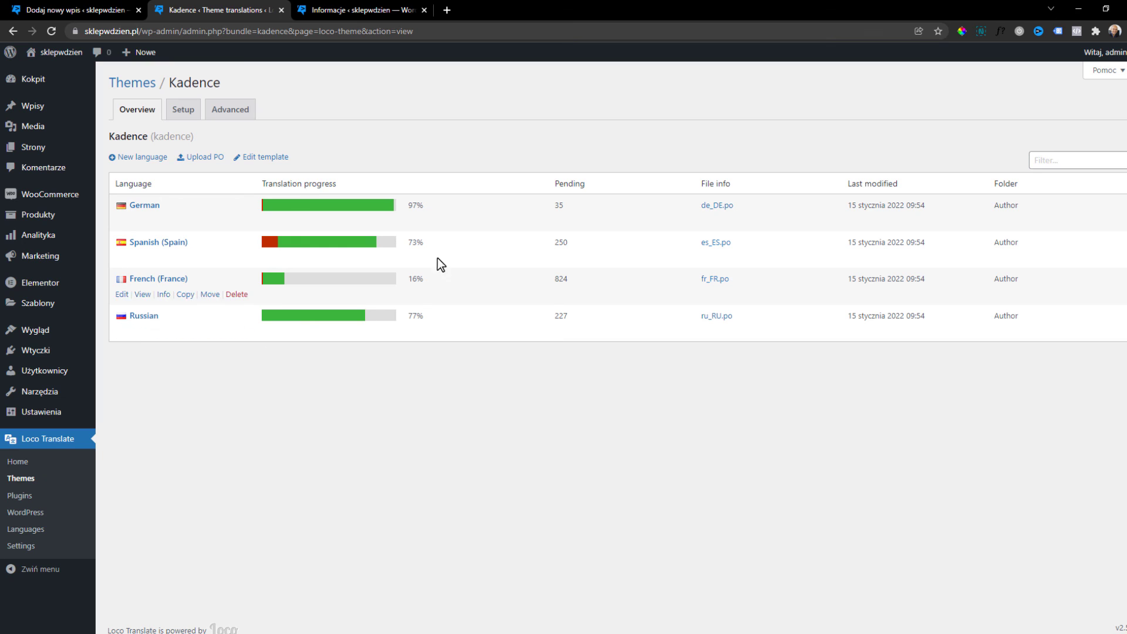
left_click(139, 158)
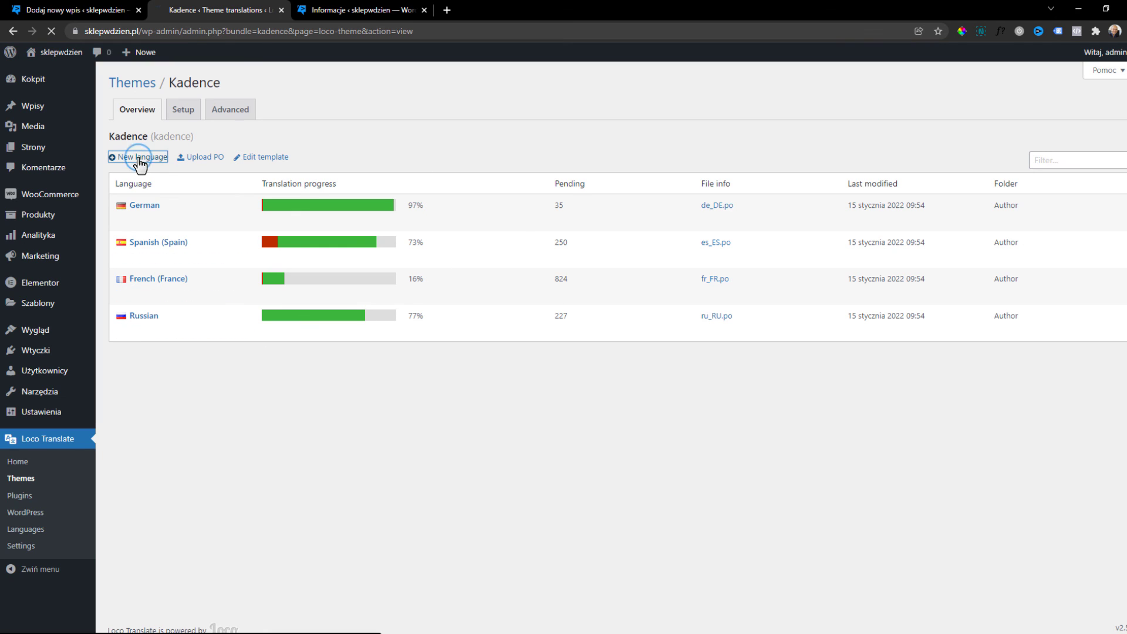
left_click(309, 221)
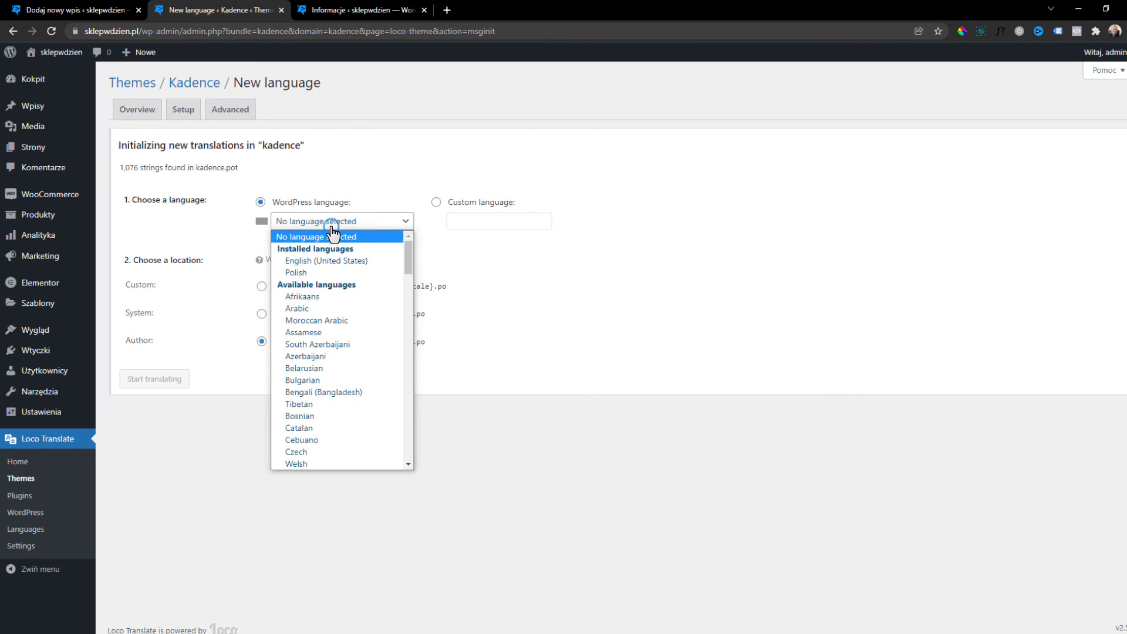
left_click(326, 274)
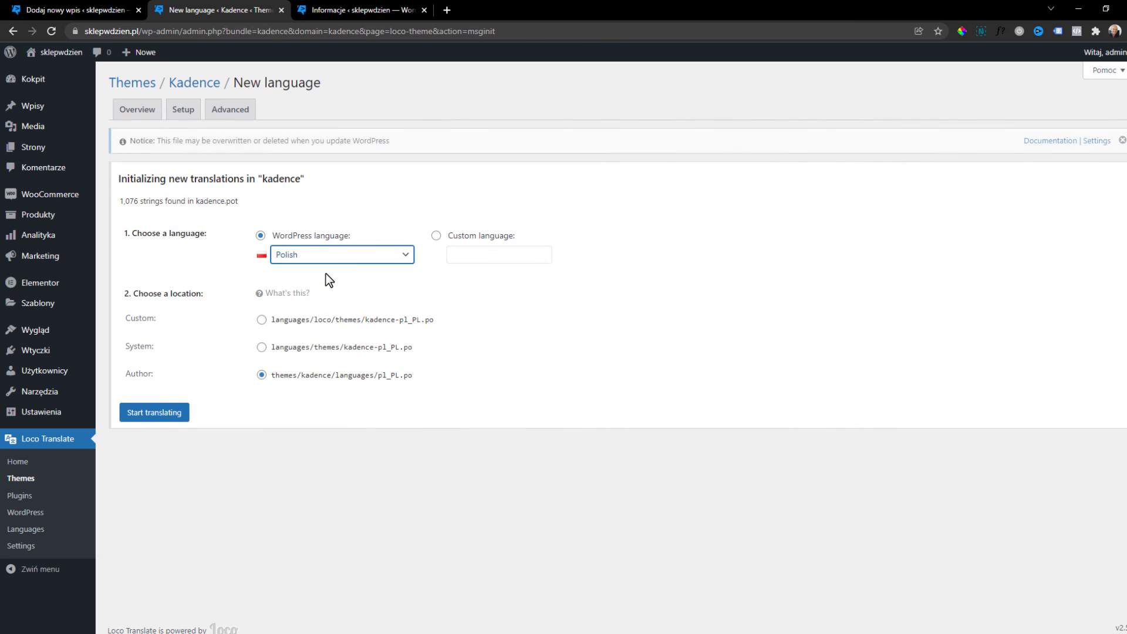
left_click(262, 319)
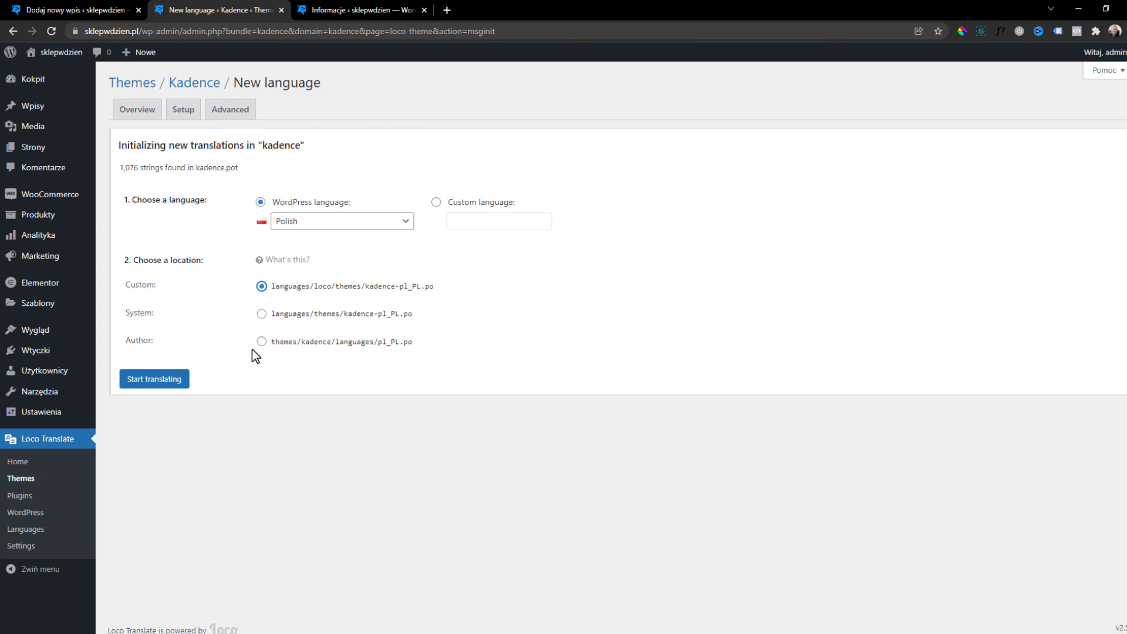
left_click(166, 383)
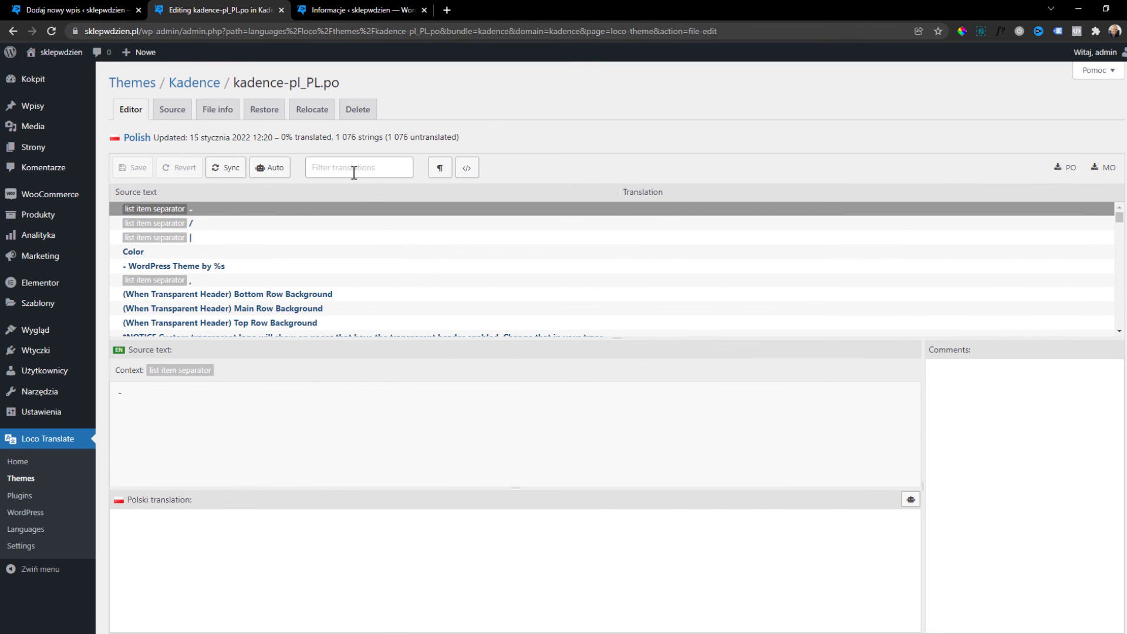
Filter strings by 'read' and translate Read More as 'Zobacz więcej'.
left_click(354, 170)
type("read")
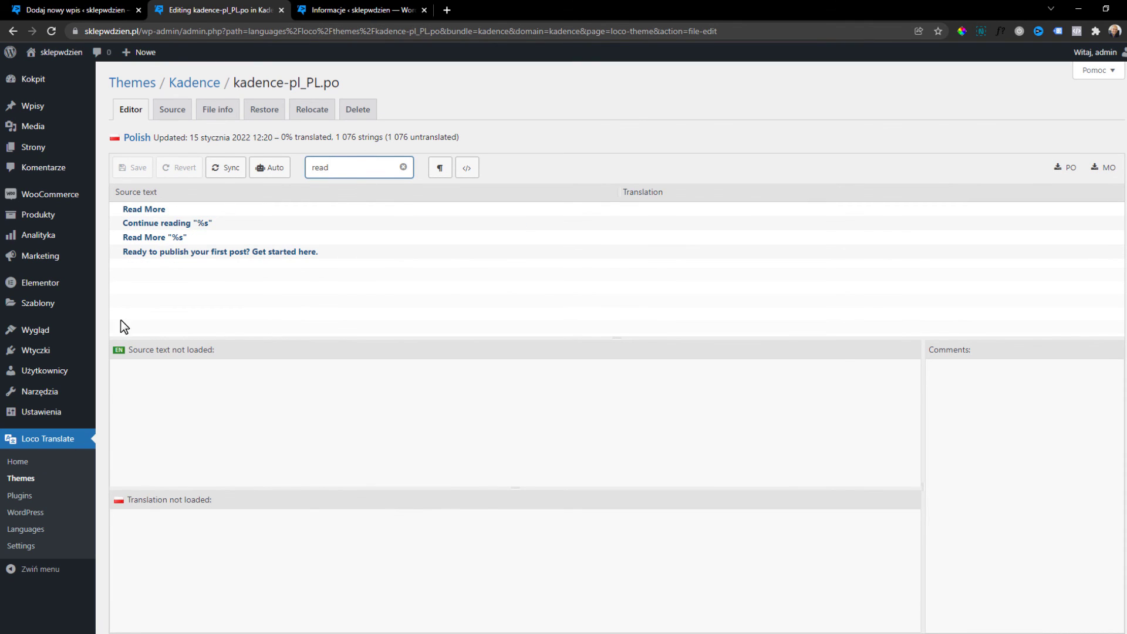
left_click(178, 207)
triple_click(241, 387)
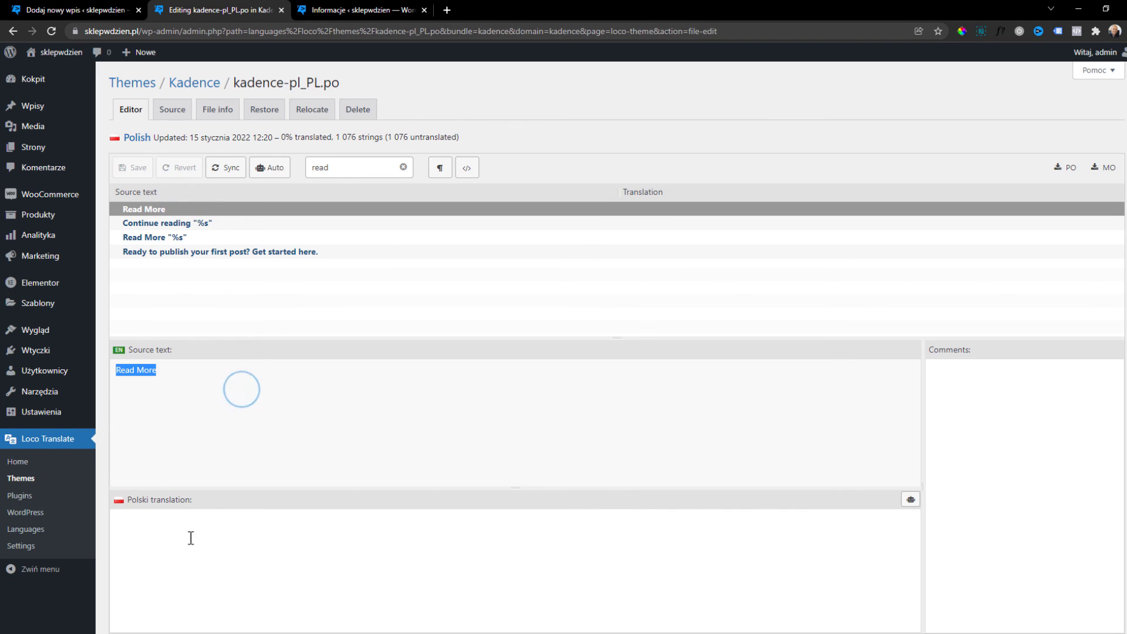
left_click(190, 539)
type("zO")
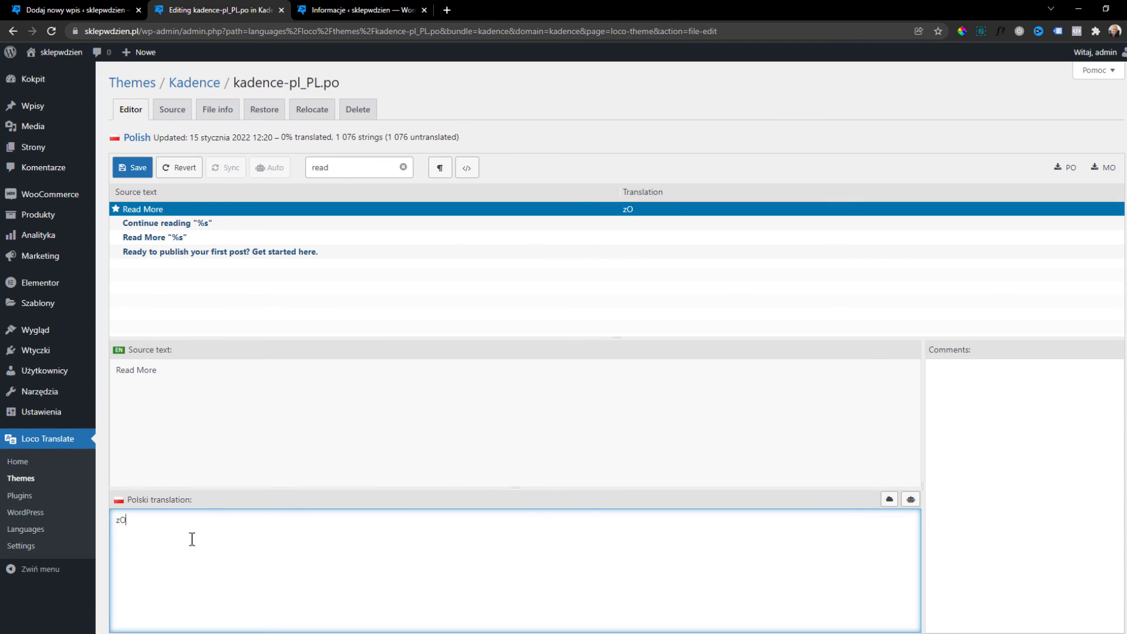
type("bacz więcej")
Translate Read More "%s" as 'Czytaj więcej "%s"', keeping the placeholder.
left_click(218, 224)
left_click(202, 238)
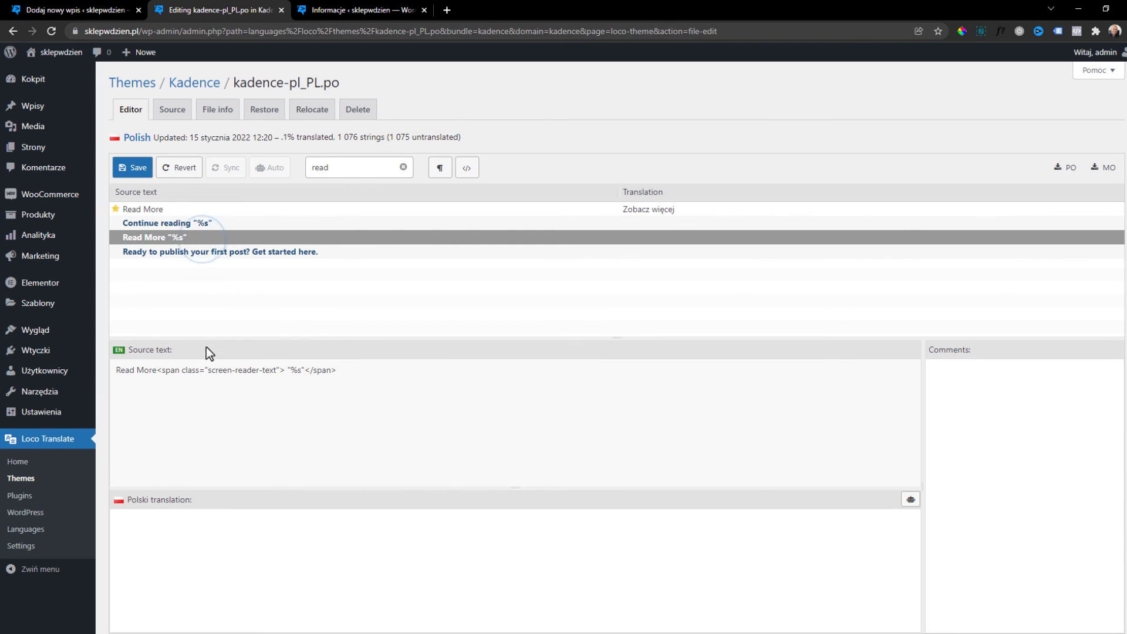
left_click_drag(291, 379, 115, 371)
key("ctrl+c")
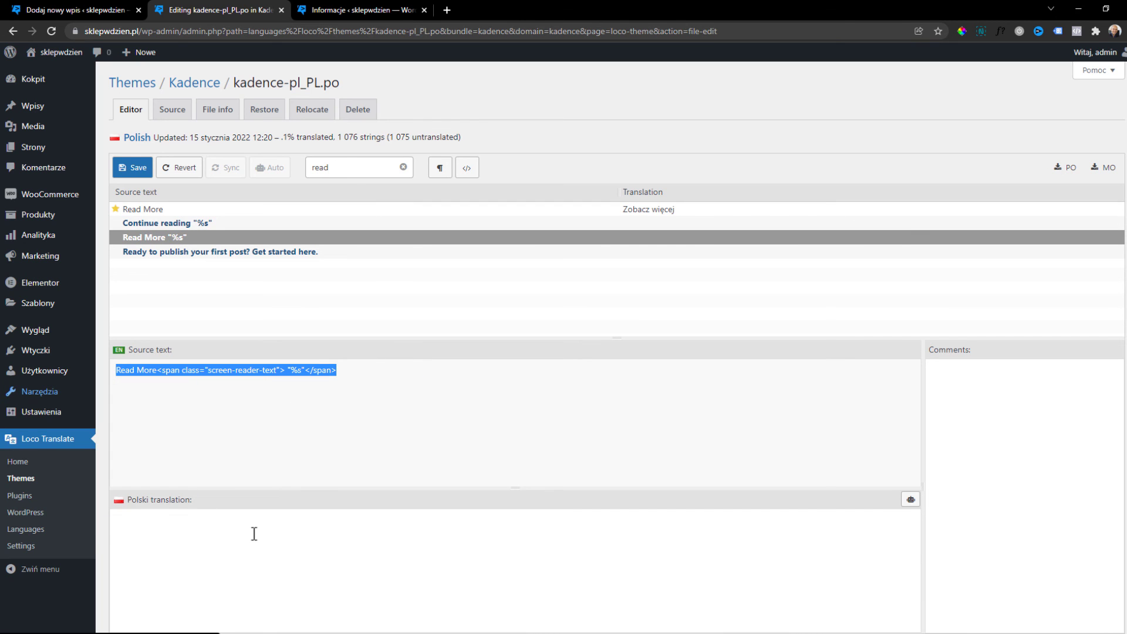
left_click(242, 573)
key("ctrl+v")
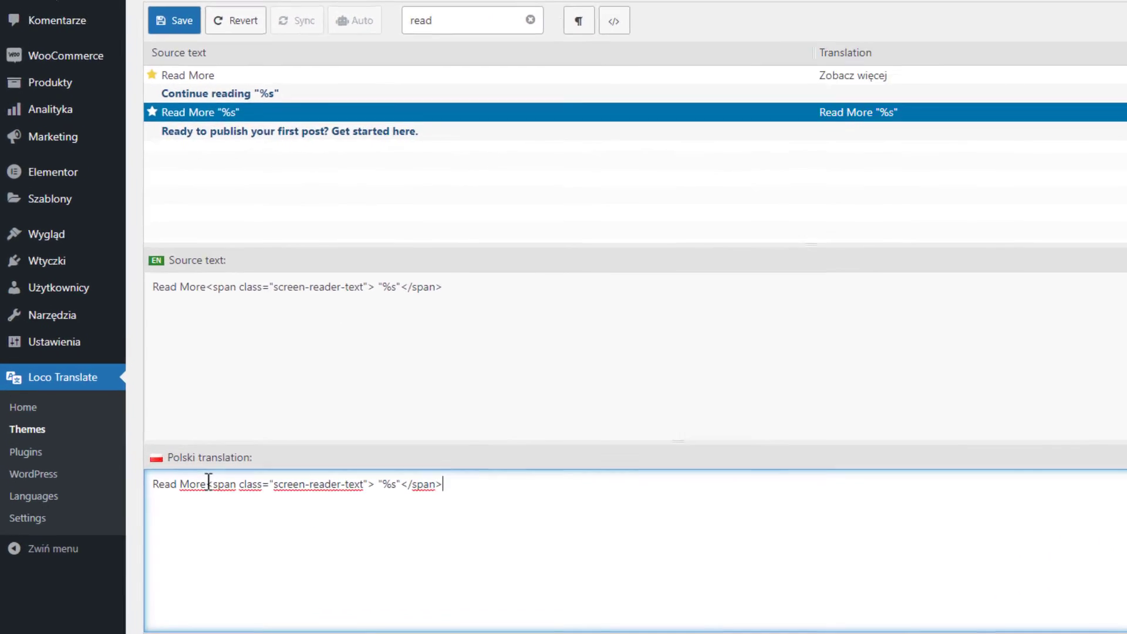
left_click_drag(160, 522, 117, 520)
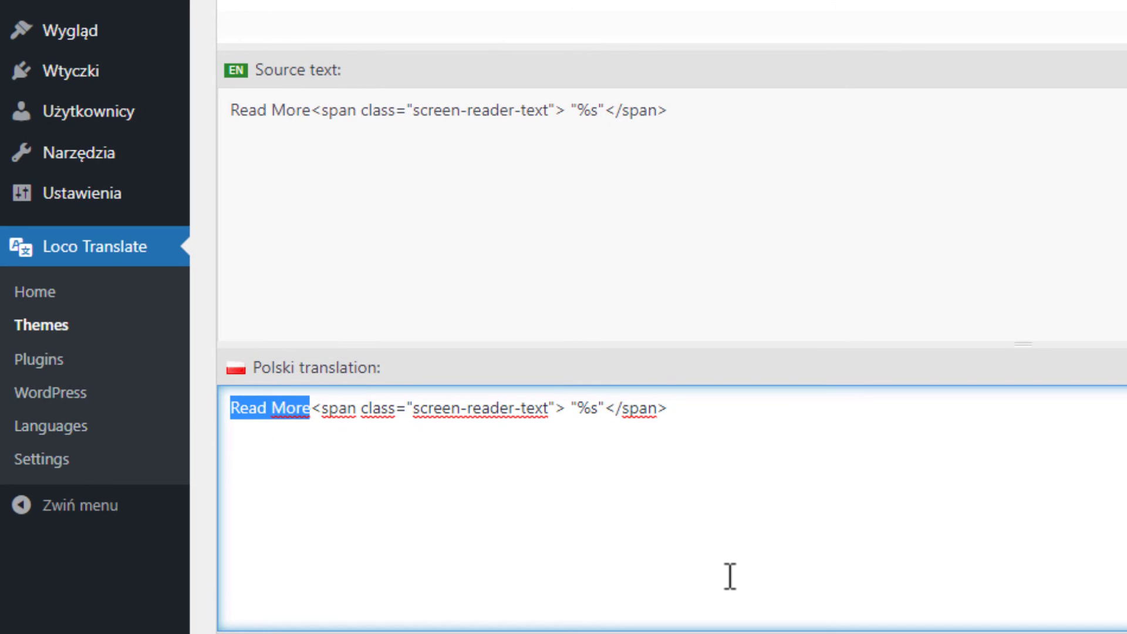
type("Czytaj więcej")
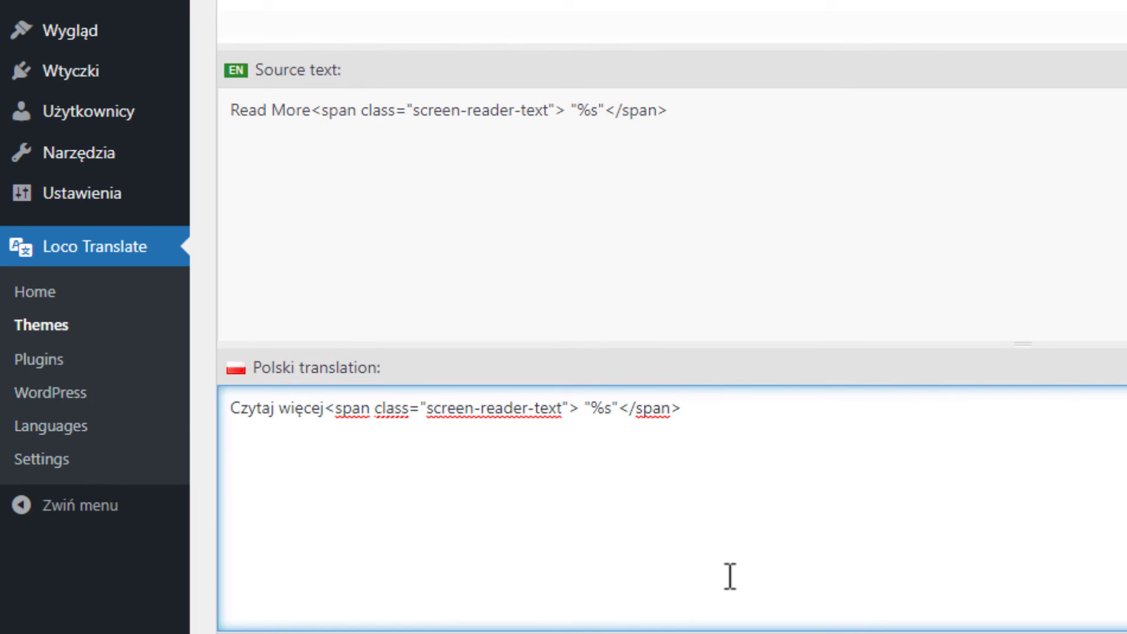
Translate Continue reading "%s" as 'Kontynuuj czytanie "%s"' and save the Polish file.
left_click(652, 3)
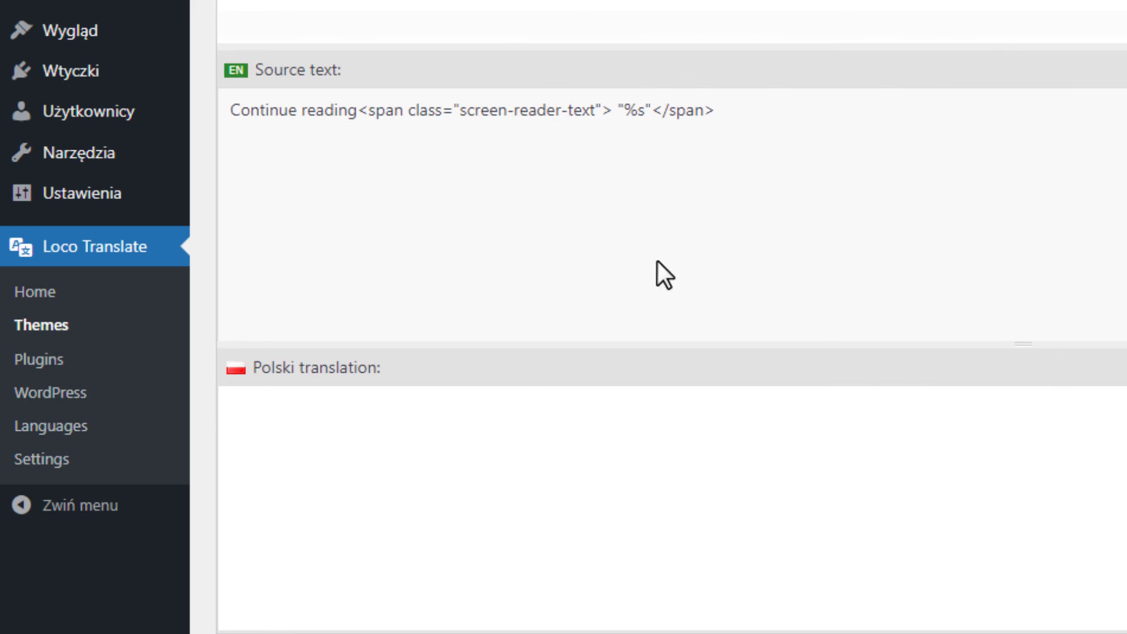
left_click_drag(771, 143, 171, 105)
key("ctrl+c")
left_click(474, 494)
key("ctrl+v")
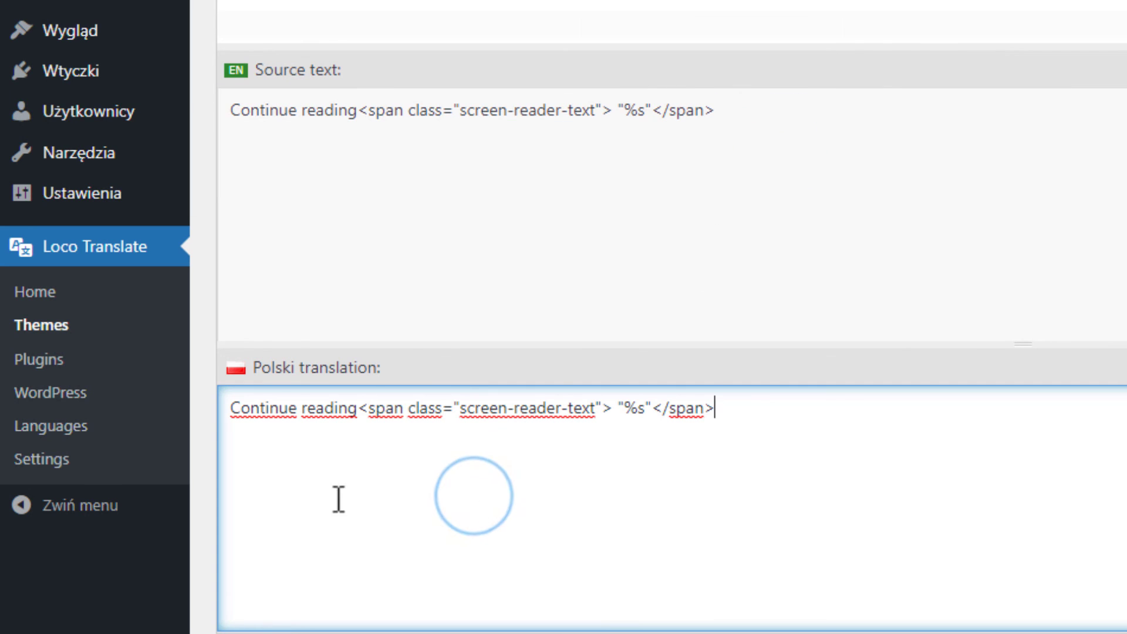
left_click_drag(357, 408, 231, 408)
type("Konty")
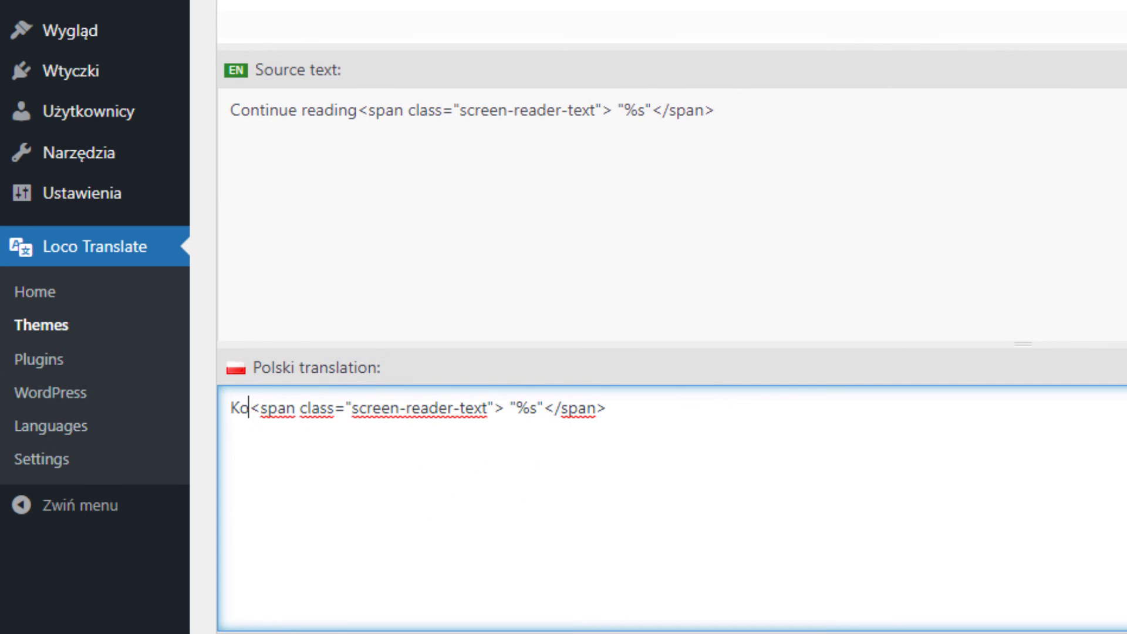
type("nuuj czyta")
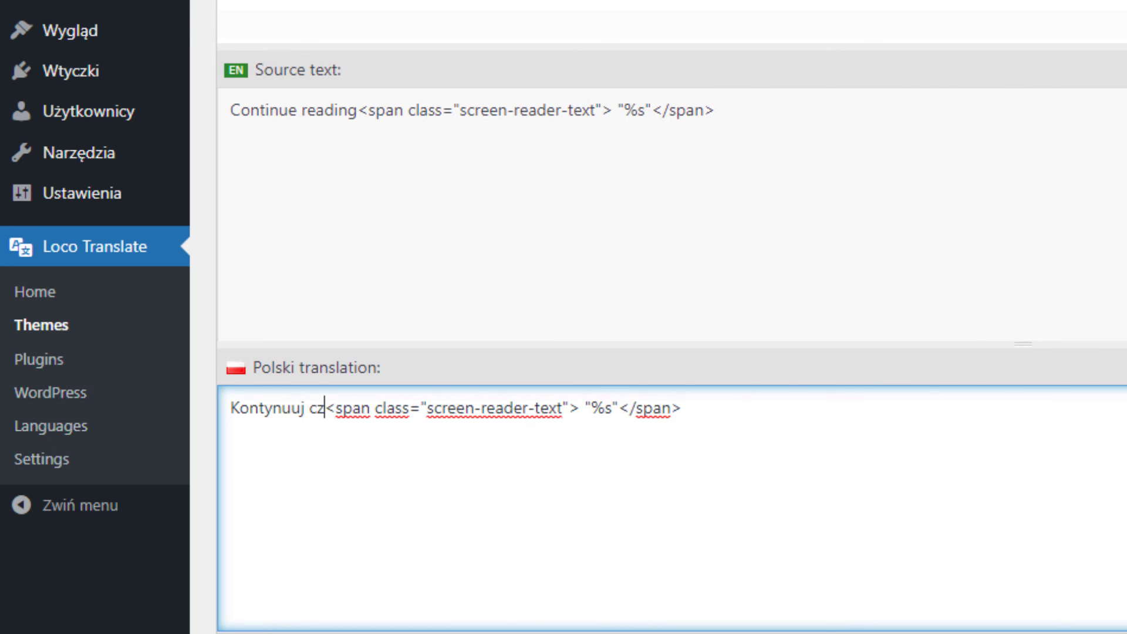
type("nie")
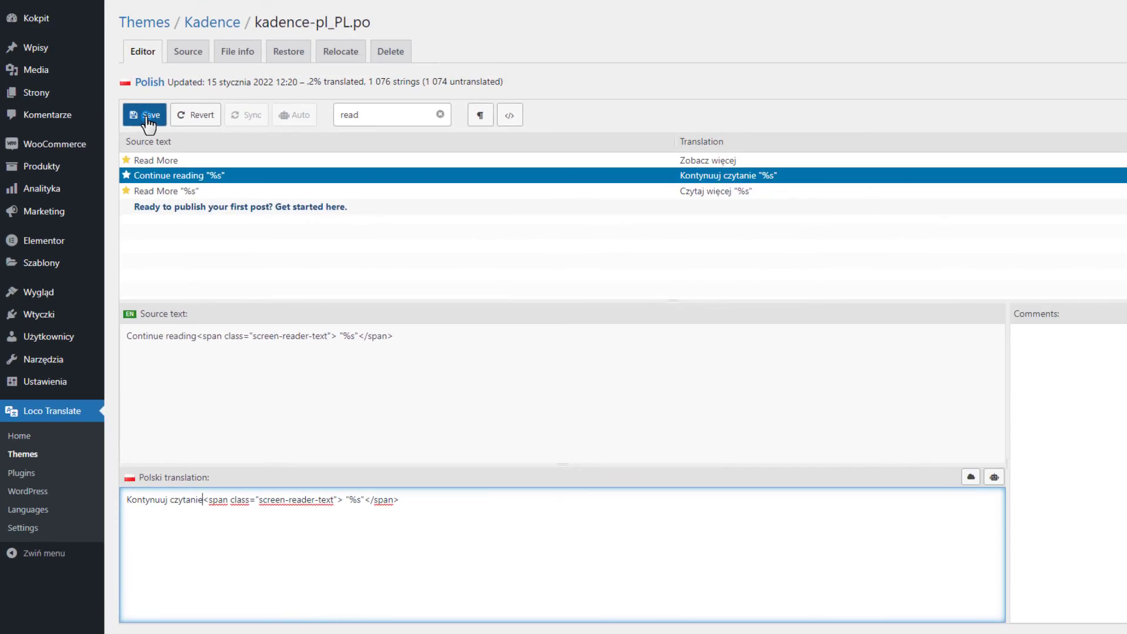
left_click(146, 120)
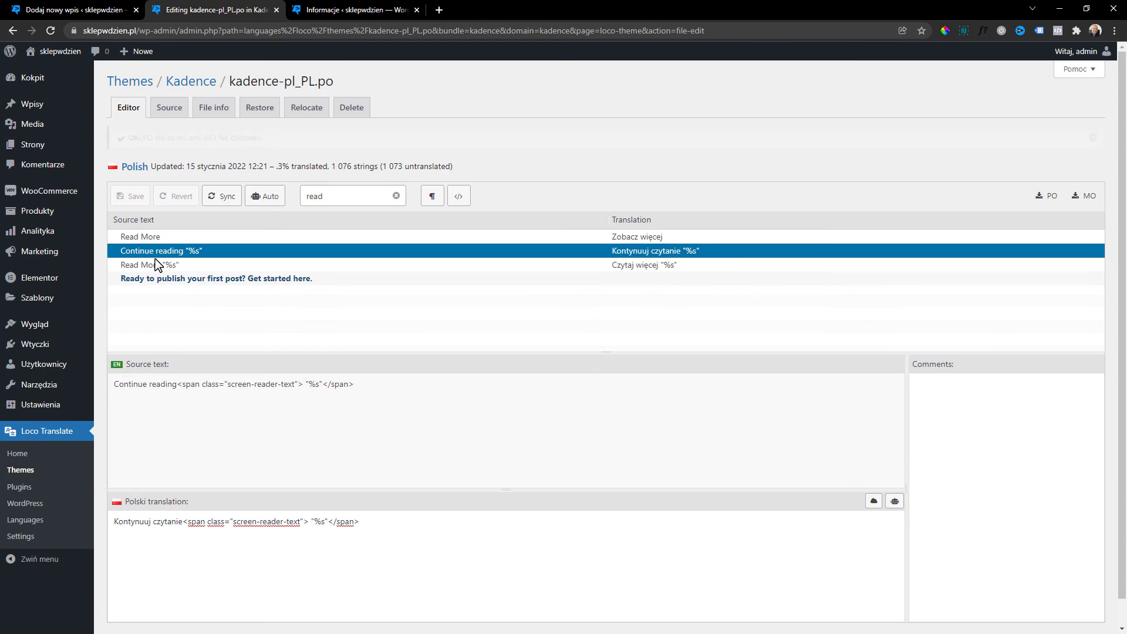
Check the Blog's 'Zobacz więcej' links and grab the Similar Posts heading from the Wpis post.
left_click(313, 6)
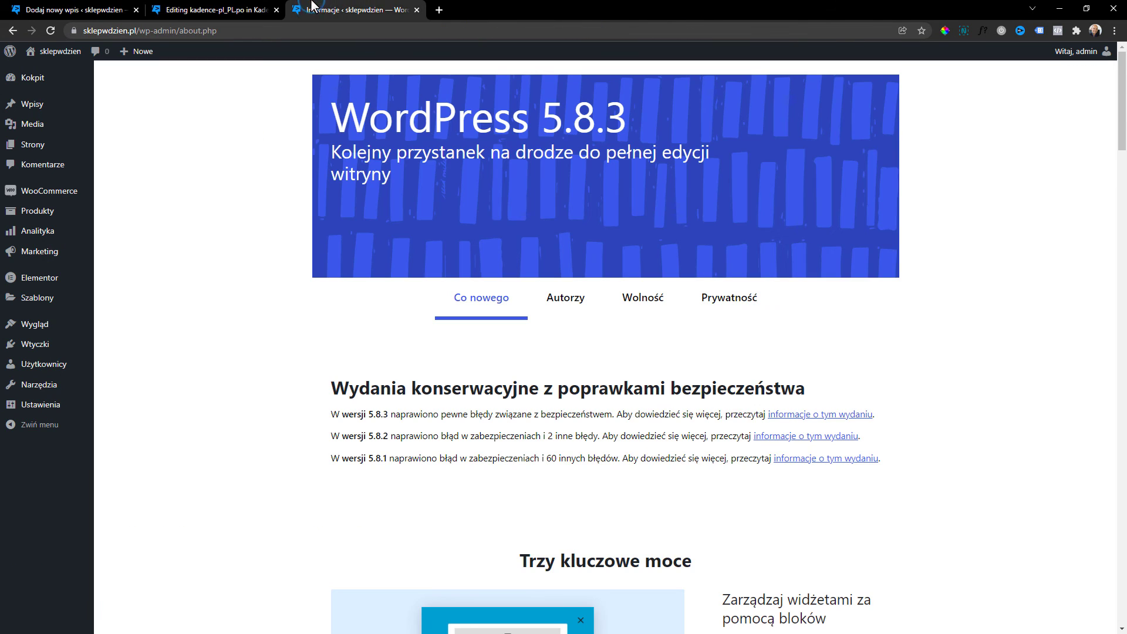
left_click_drag(141, 35, 439, 40)
key("BackSpace")
key("Return")
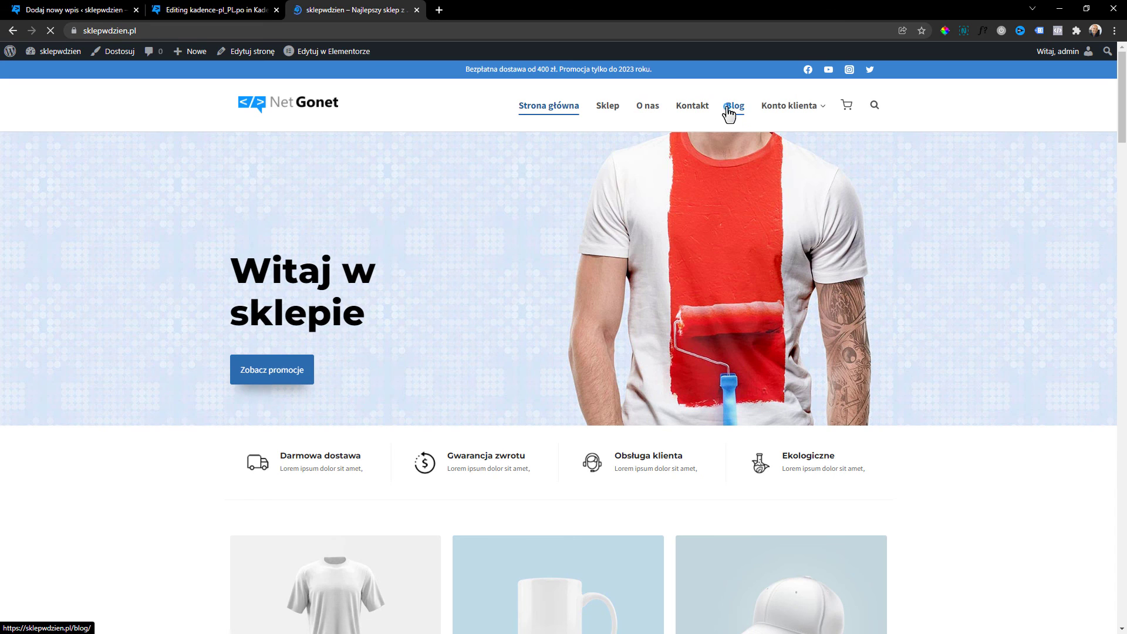
left_click(730, 109)
scroll(485, 234, "down", 1)
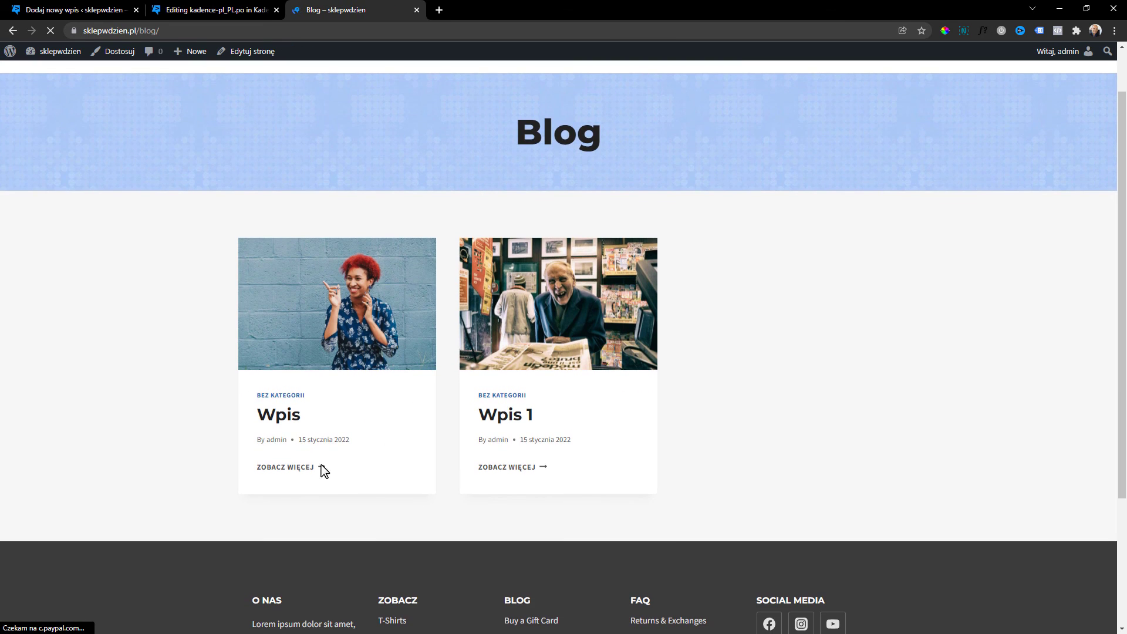
left_click(313, 471)
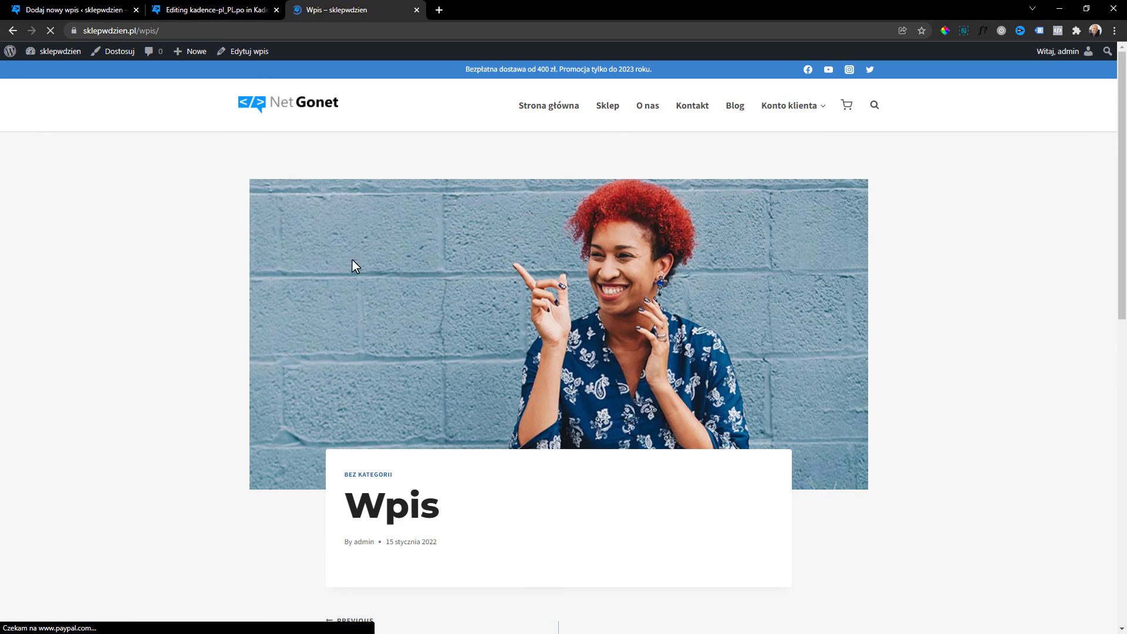
scroll(352, 261, "down", 5)
scroll(354, 269, "down", 1)
triple_click(338, 366)
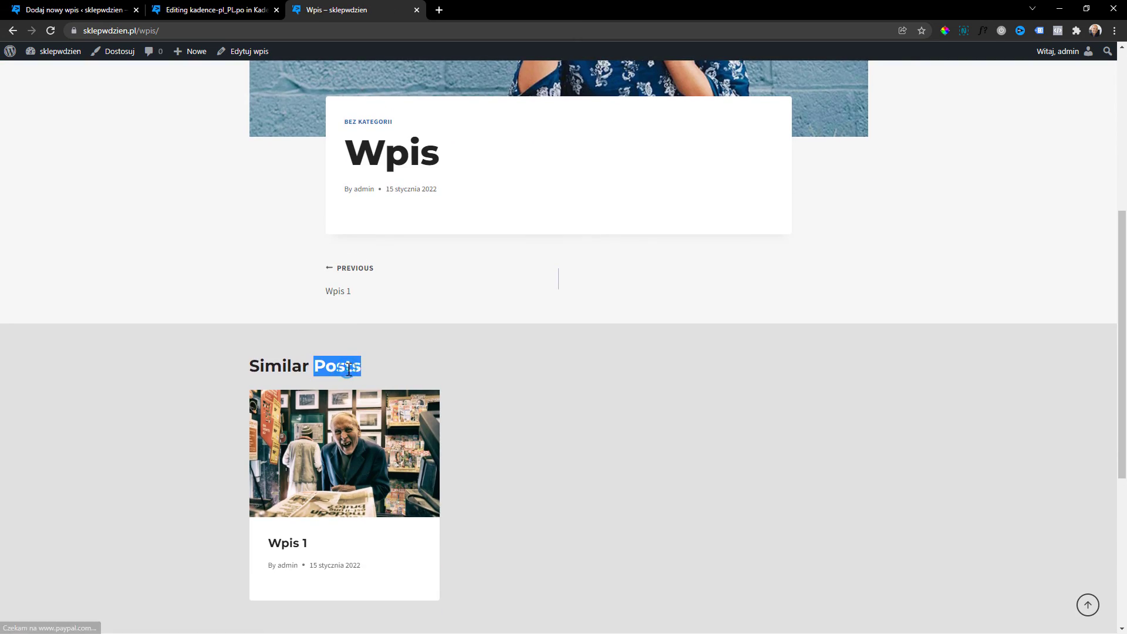
left_click(221, 3)
double_click(362, 161)
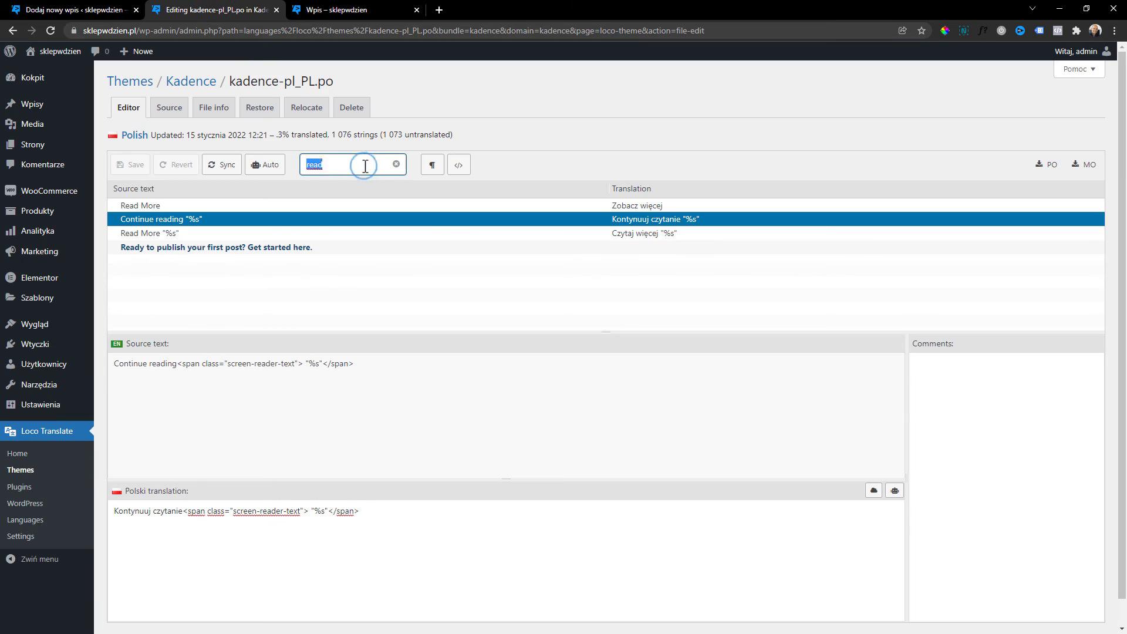
Translate 'Similar Posts' as 'Podobne posty' in the Kadence Polish file and save.
key("ctrl+v")
left_click(149, 204)
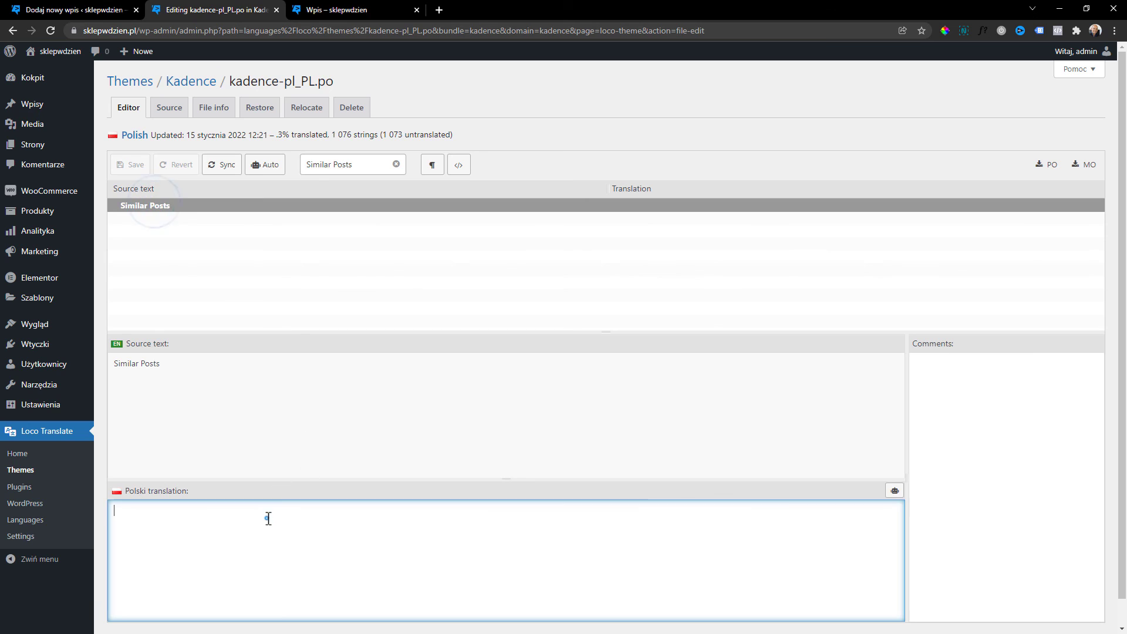
type("Podob")
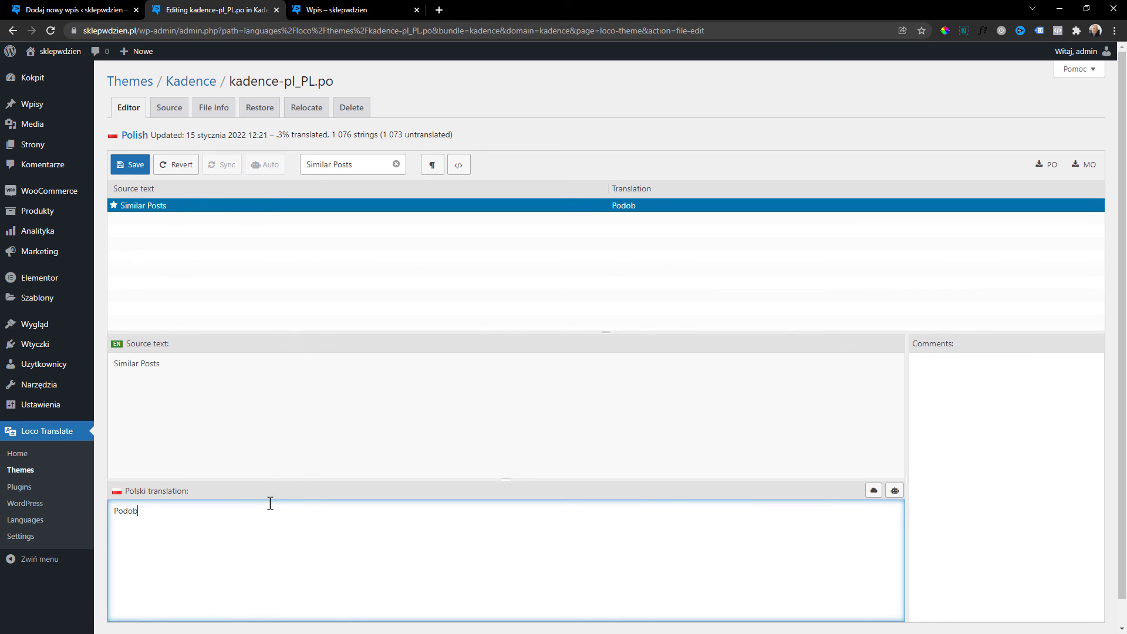
type("ne posty")
key("ctrl+s")
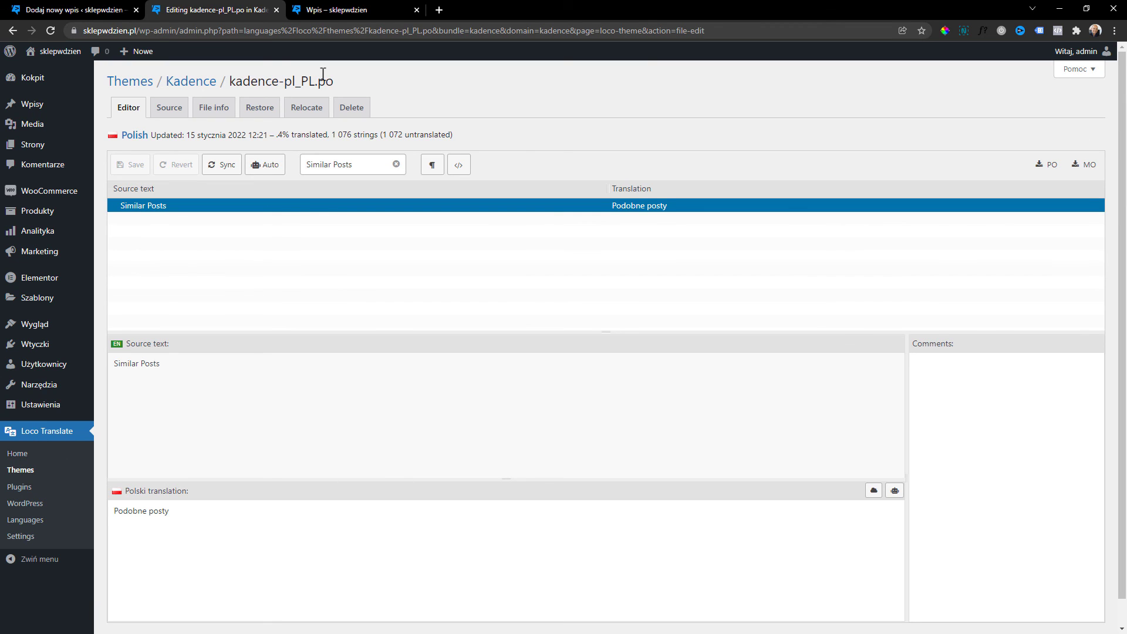
left_click(338, 7)
Go from the Wpis post into the admin and open the WooCommerce Products list.
scroll(799, 327, "down", 5)
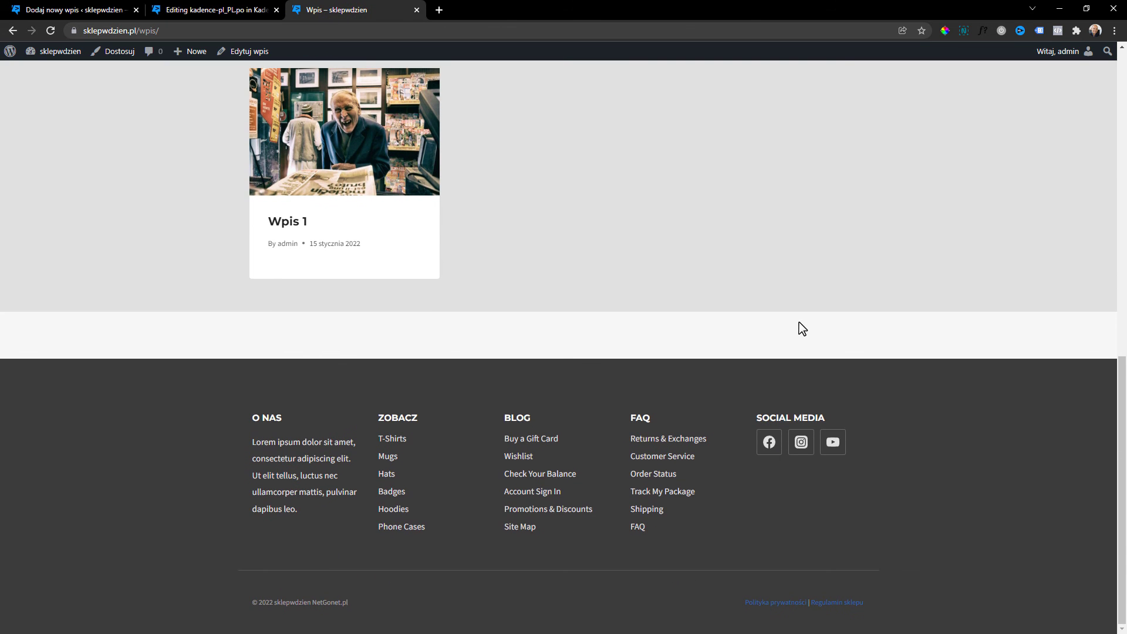
scroll(484, 461, "up", 6)
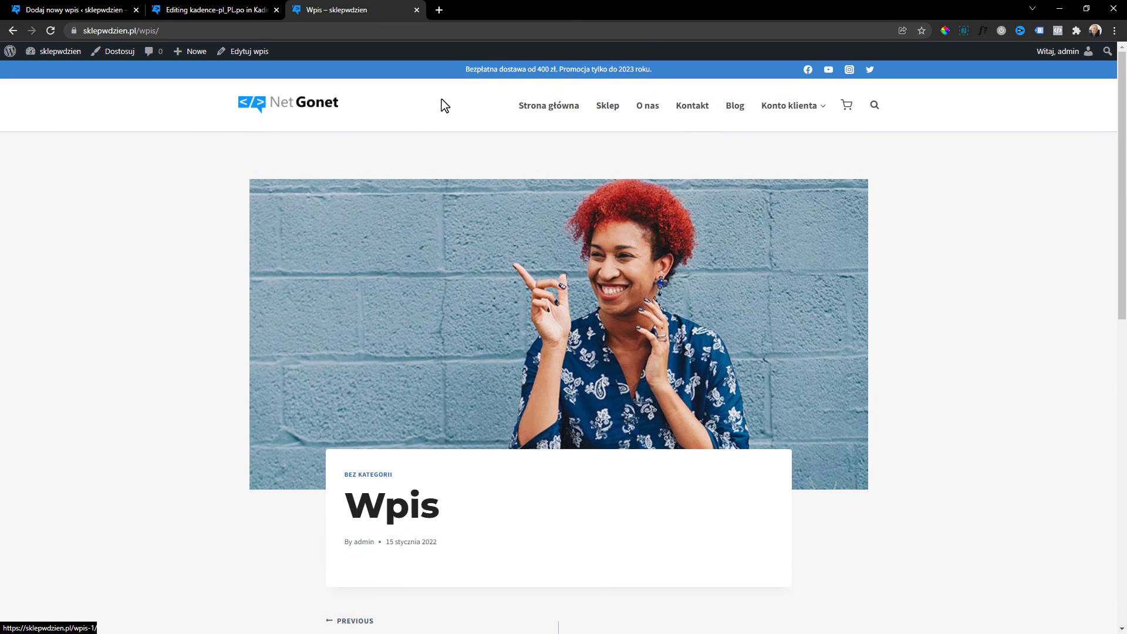
left_click(613, 110)
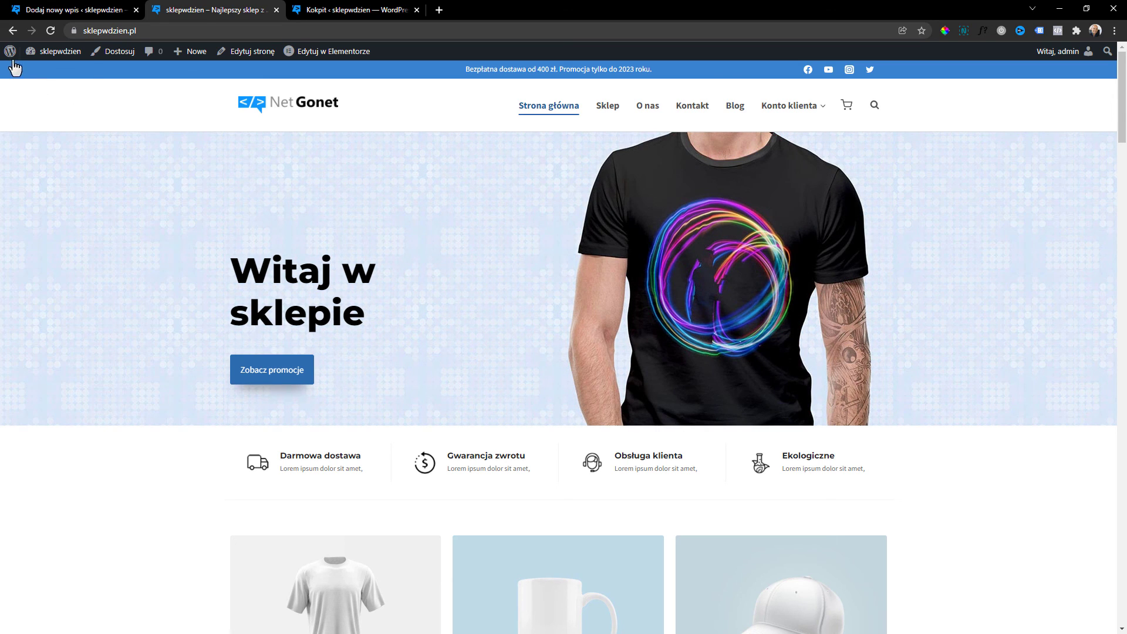
left_click(14, 69)
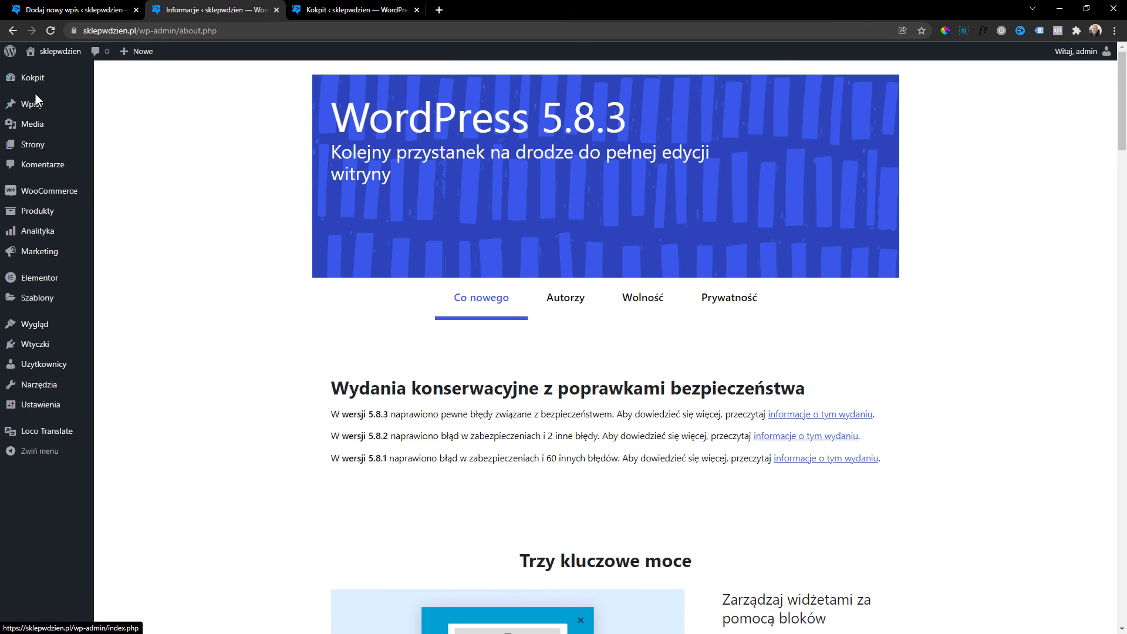
mouse_move(51, 110)
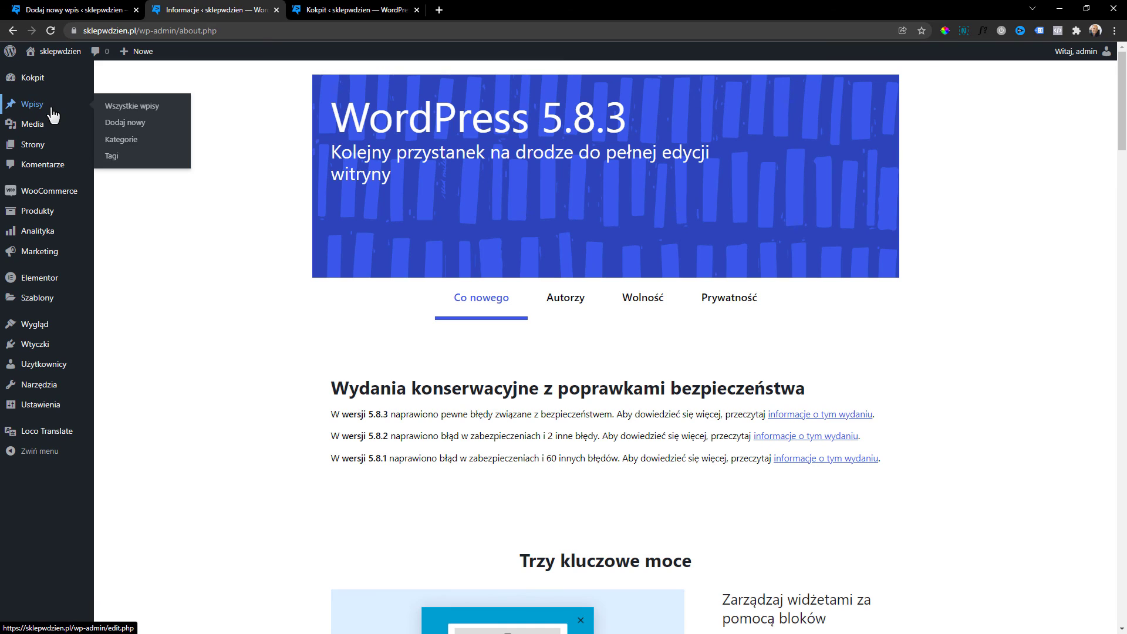
left_click(62, 212)
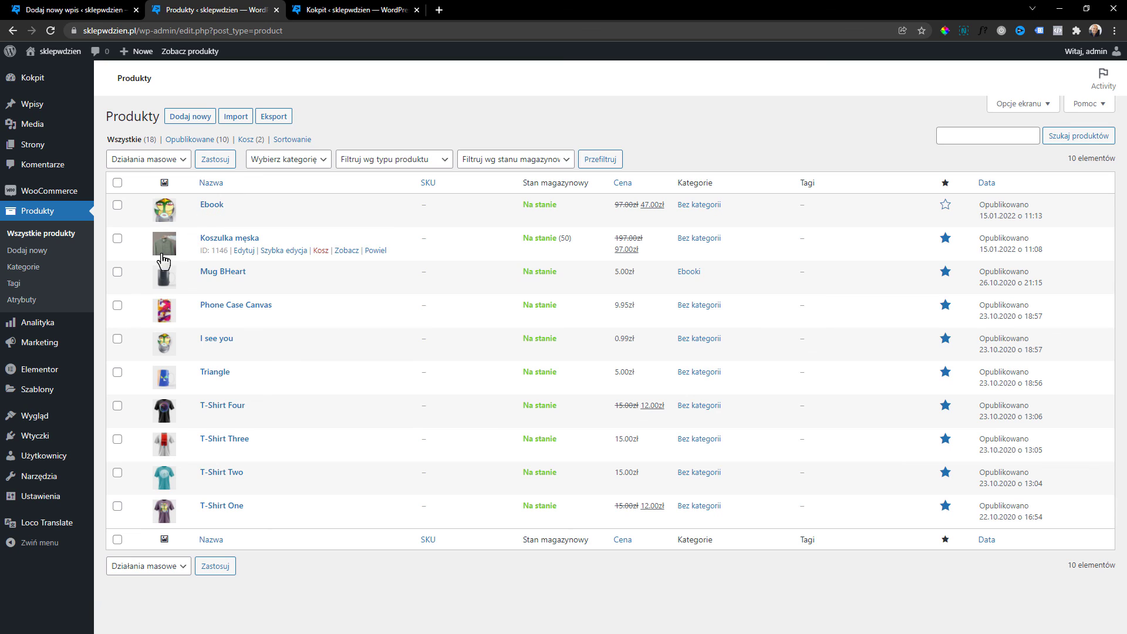
Trash Koszulka męska, then permanently delete all three trashed products (Usuń na zawsze).
left_click(321, 251)
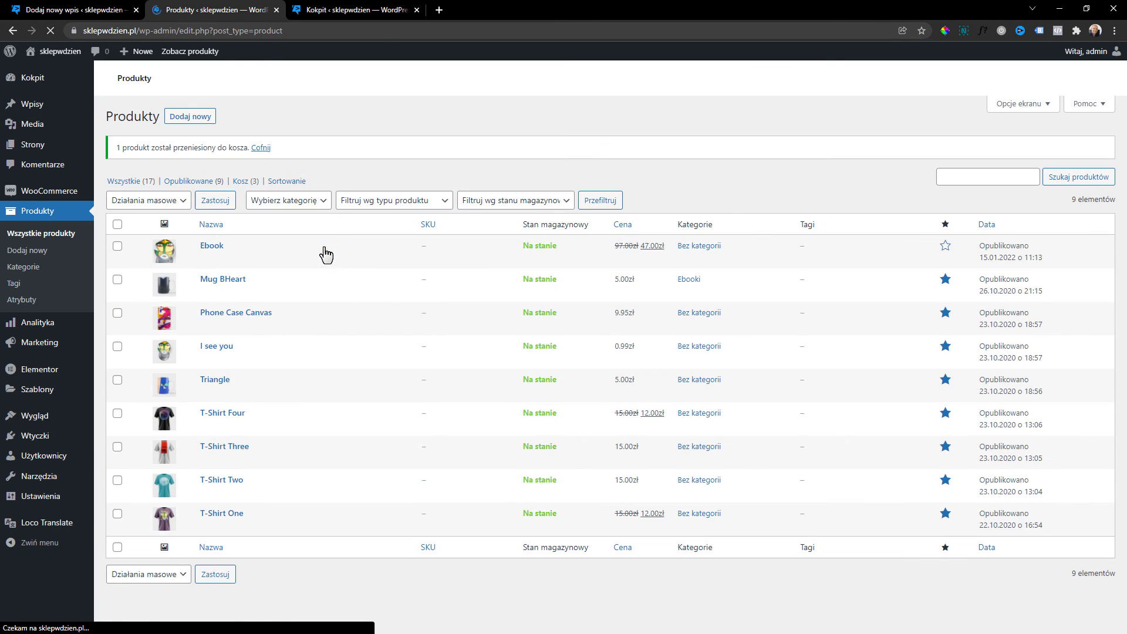
left_click(246, 181)
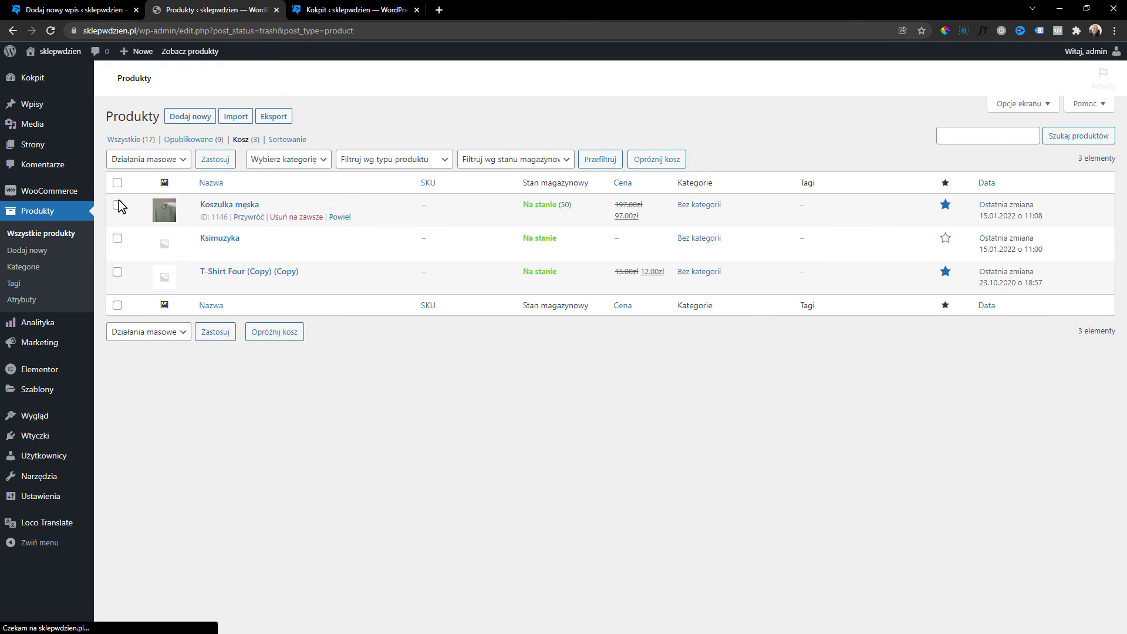
left_click(118, 182)
left_click(132, 159)
left_click(141, 199)
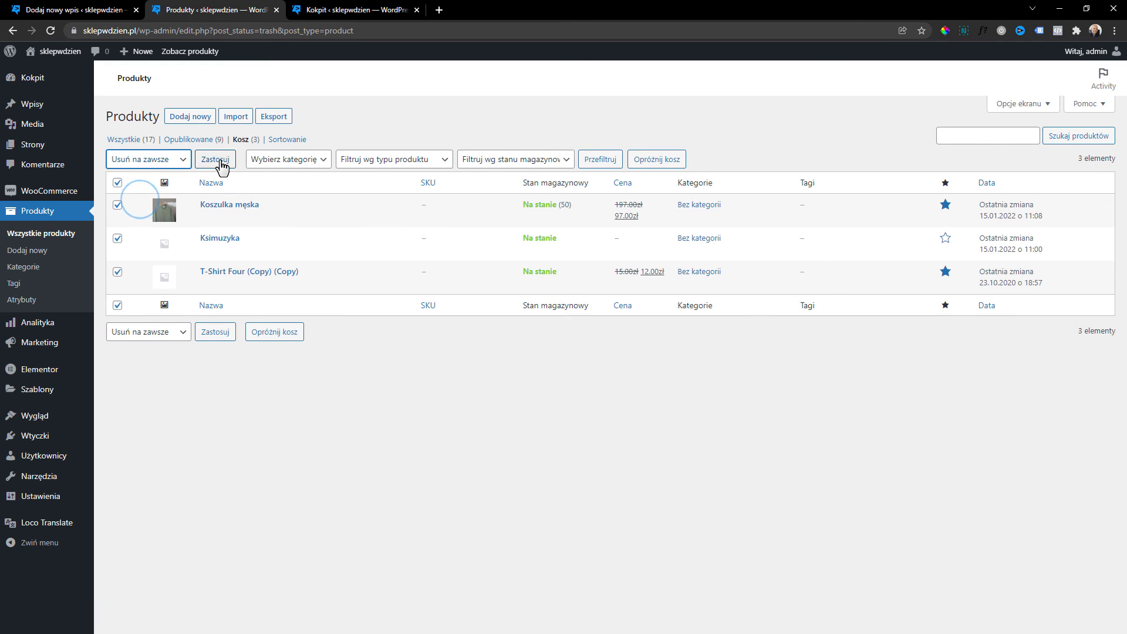
left_click(221, 165)
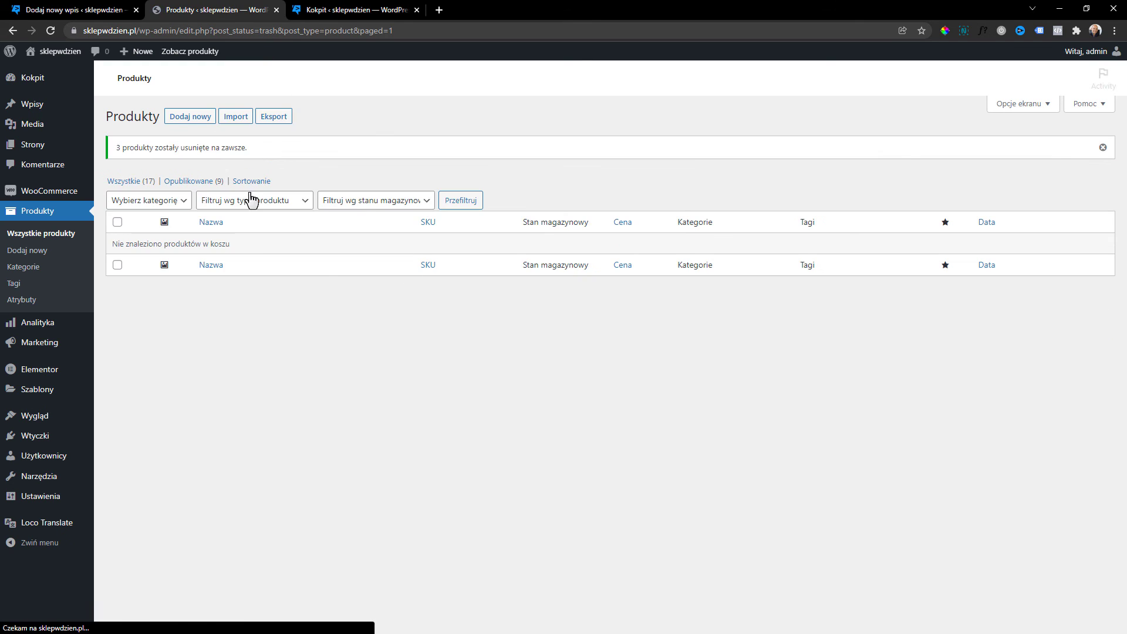
left_click(131, 182)
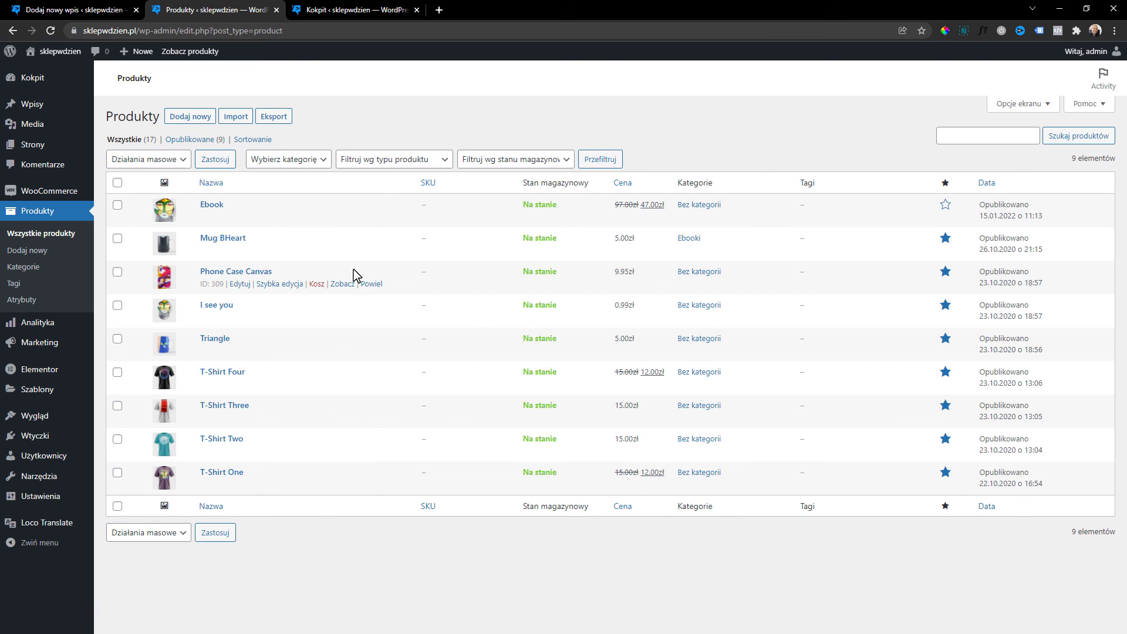
Deactivate and delete the Fluent Forms plugin, then delete Hello Dolly.
mouse_move(38, 441)
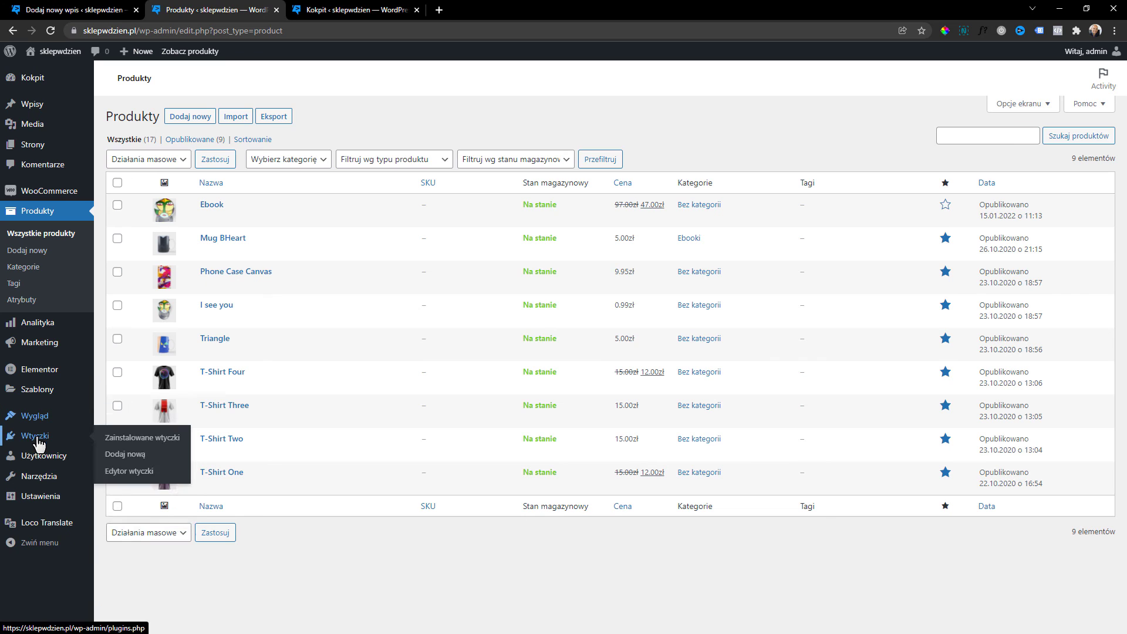
left_click(119, 439)
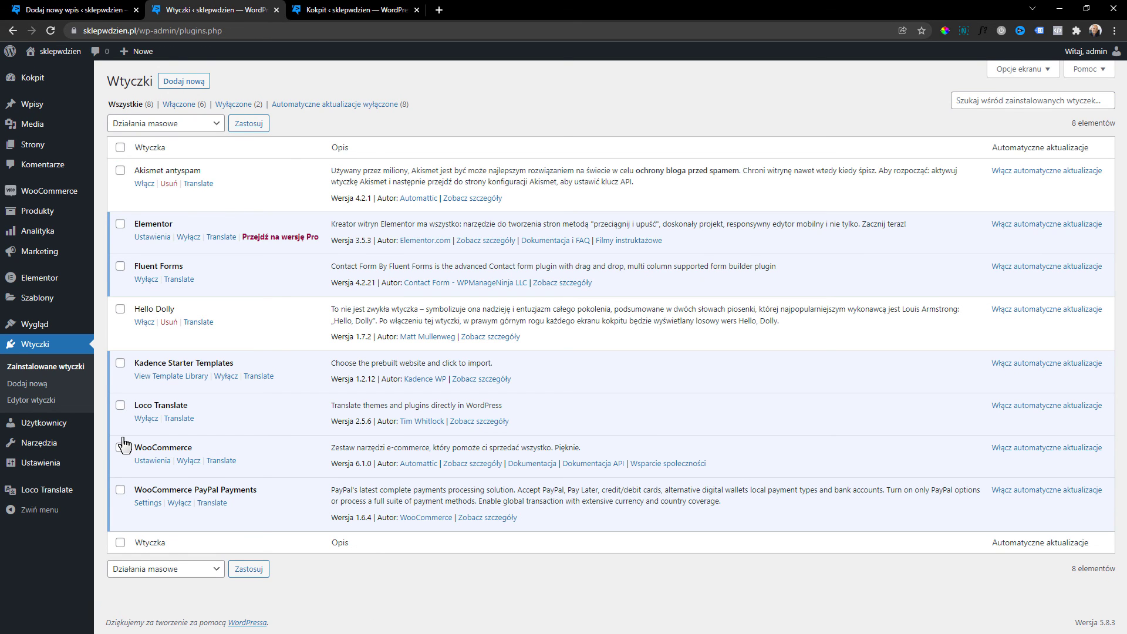
left_click(143, 279)
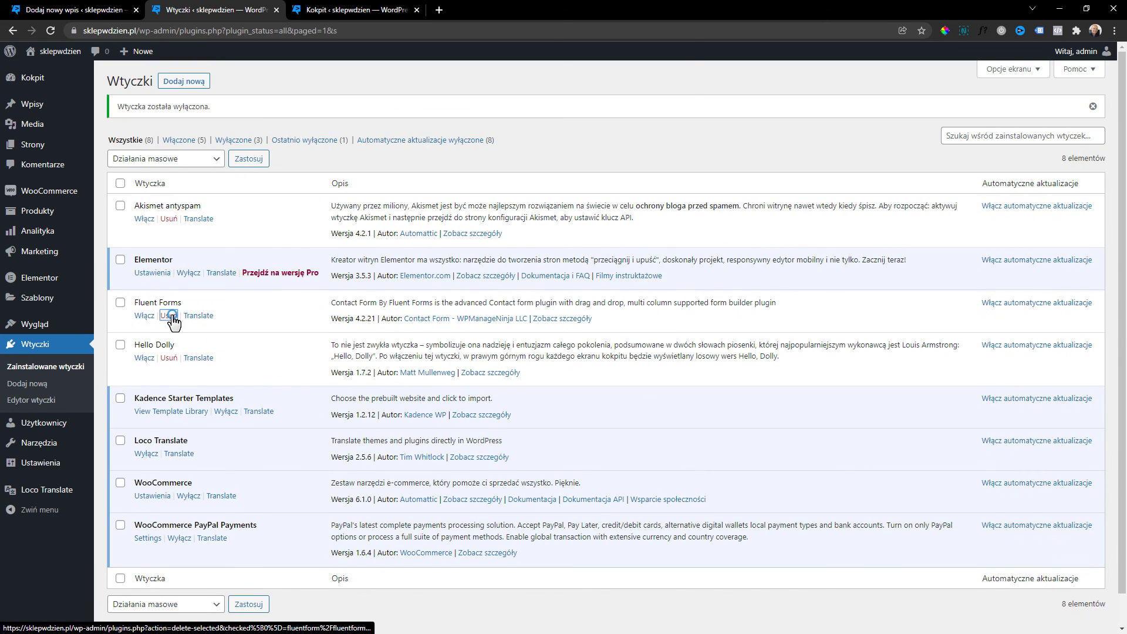
left_click(169, 315)
left_click(635, 94)
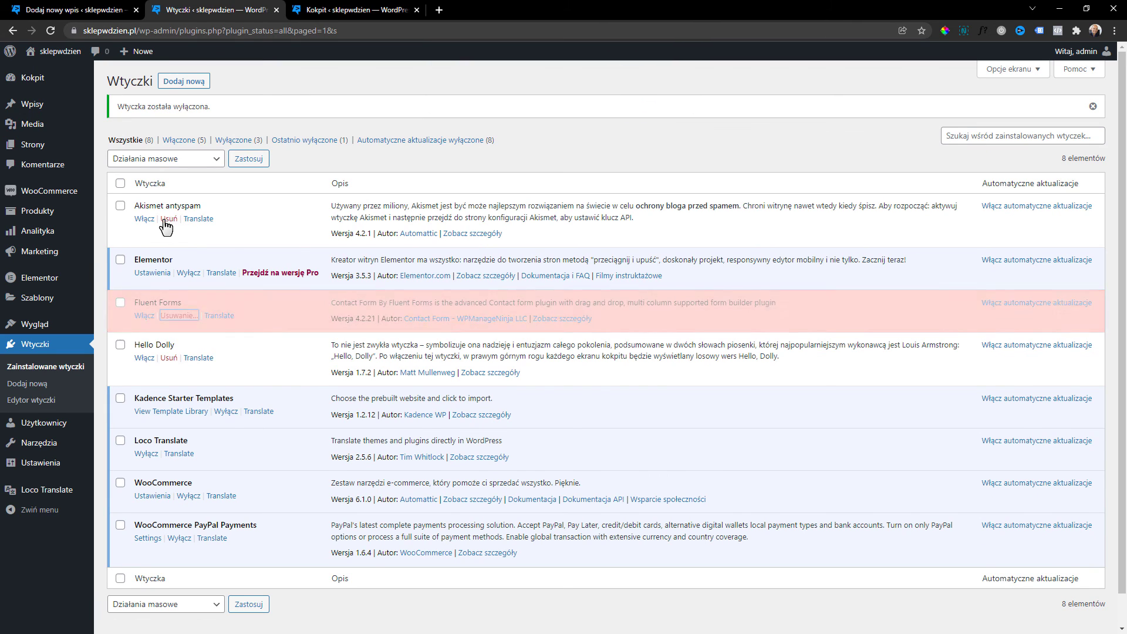
left_click(168, 338)
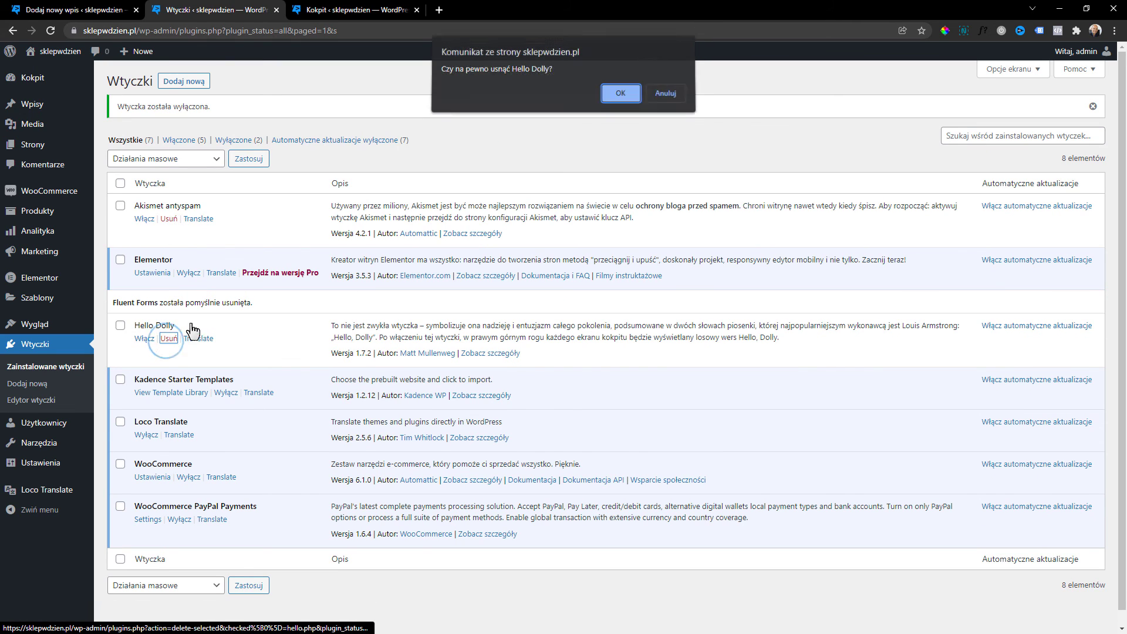
left_click(616, 94)
Delete the Akismet antyspam plugin, then deactivate and delete Kadence Starter Templates.
left_click(169, 219)
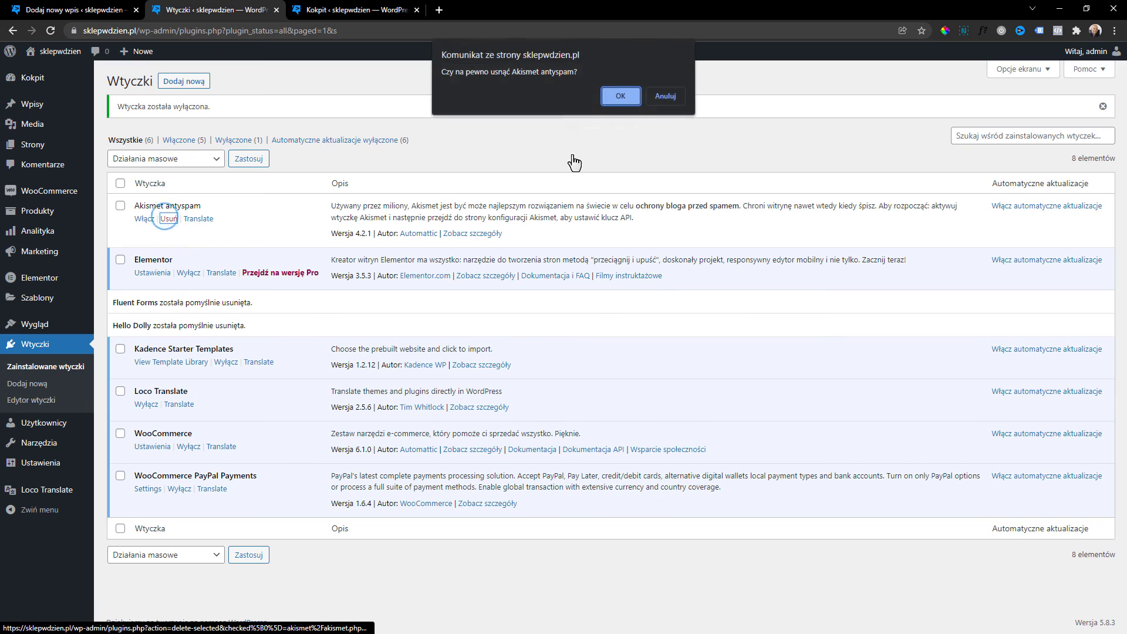
left_click(626, 95)
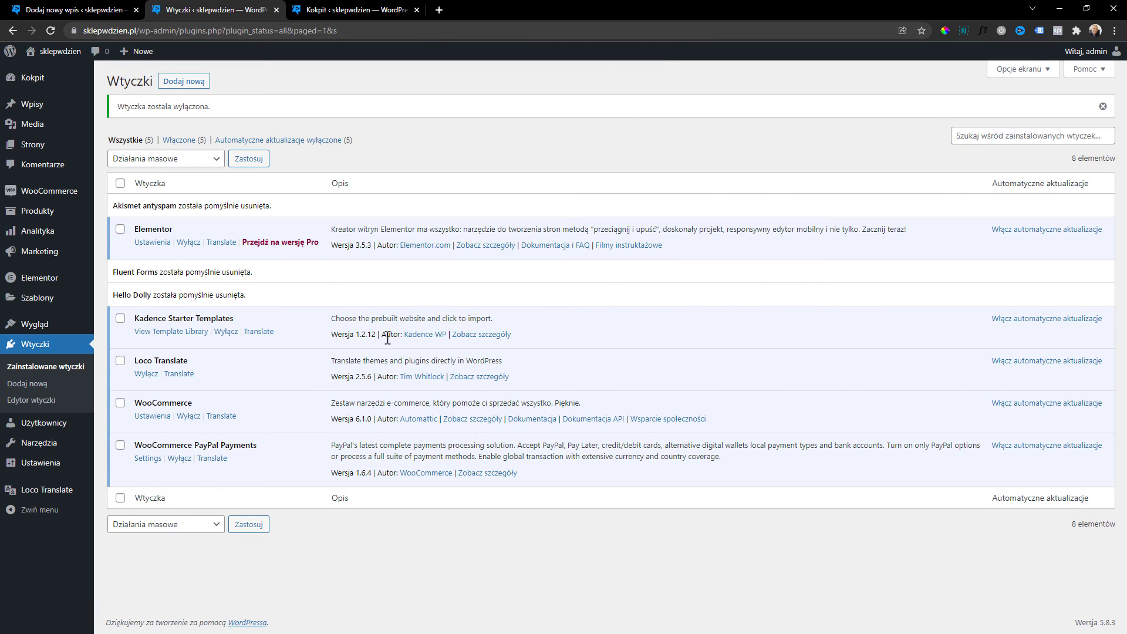
left_click(226, 332)
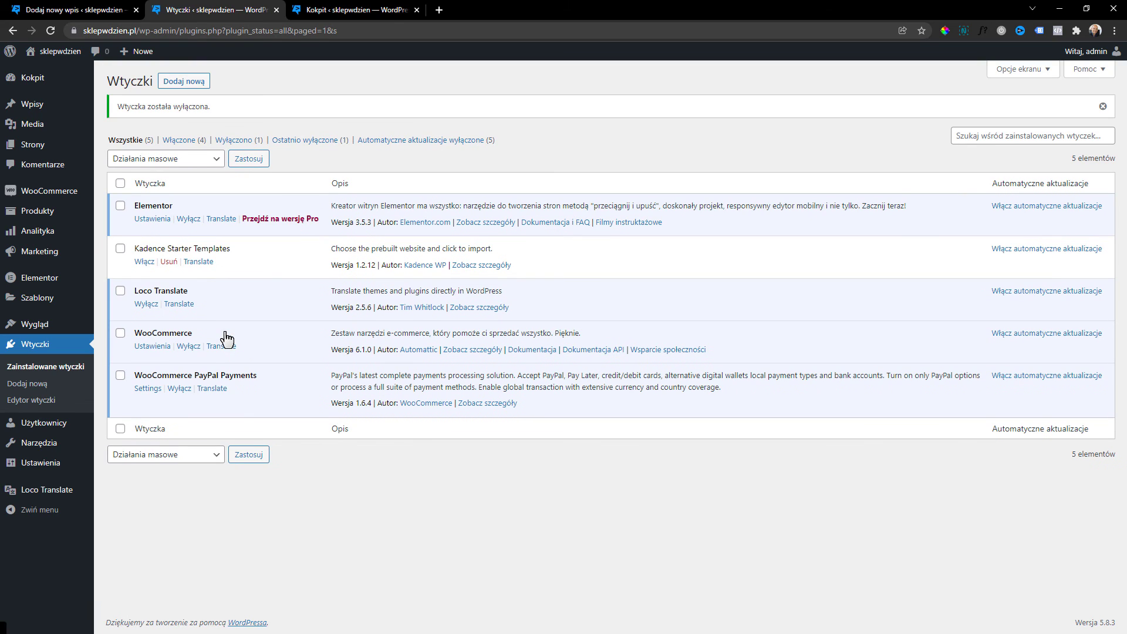
left_click(168, 261)
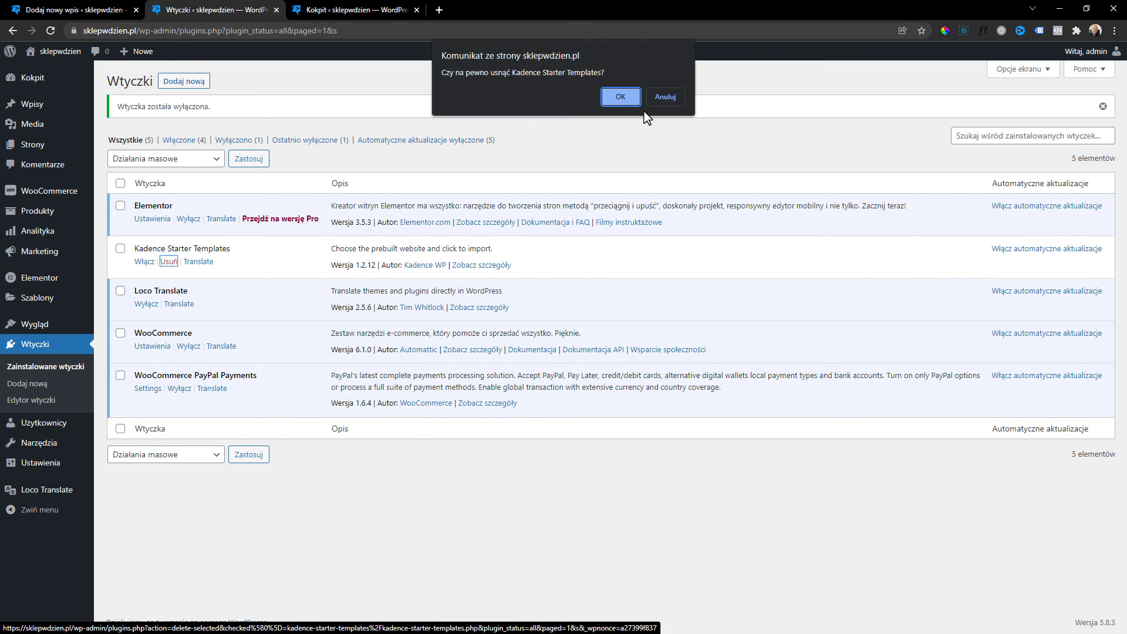
left_click(617, 95)
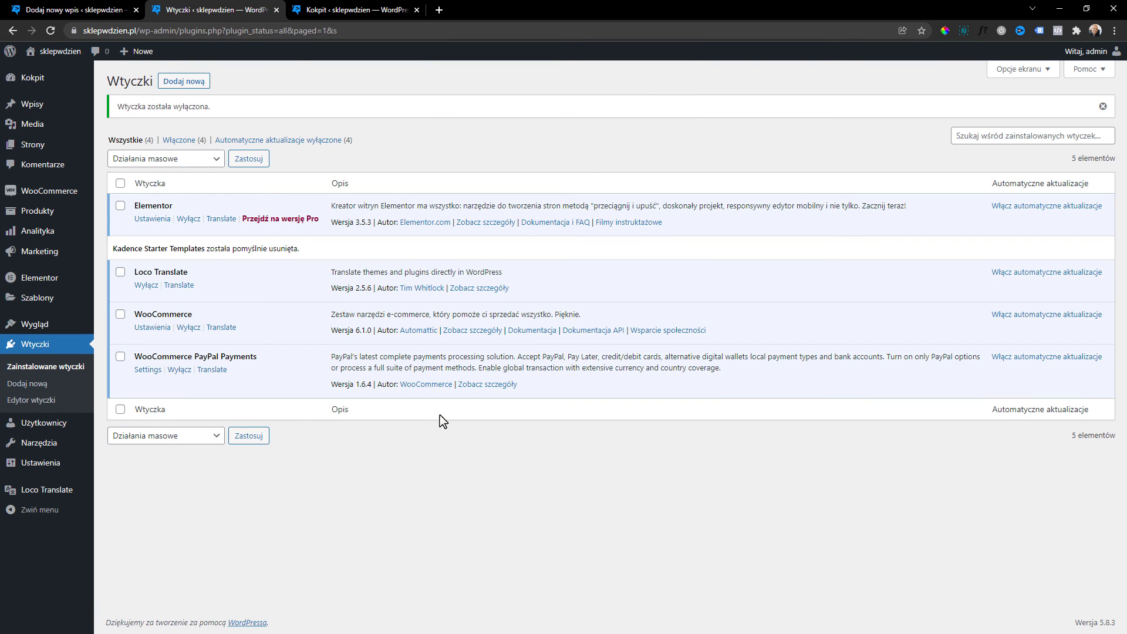
Show all 89 items in the media library by loading the remaining ones.
left_click(47, 123)
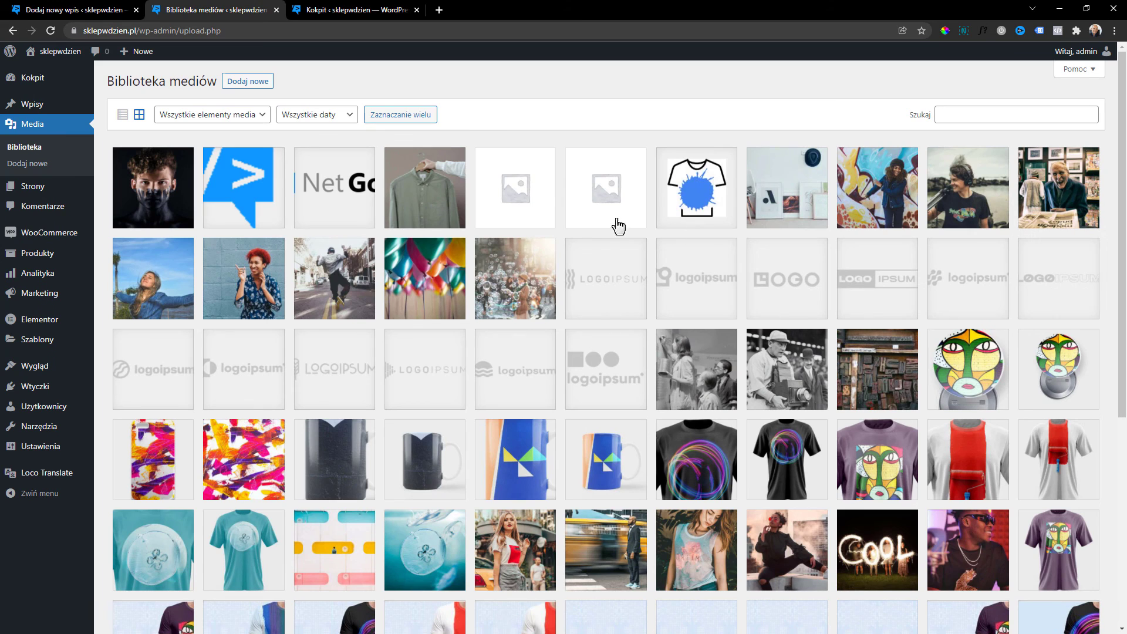
scroll(466, 267, "down", 5)
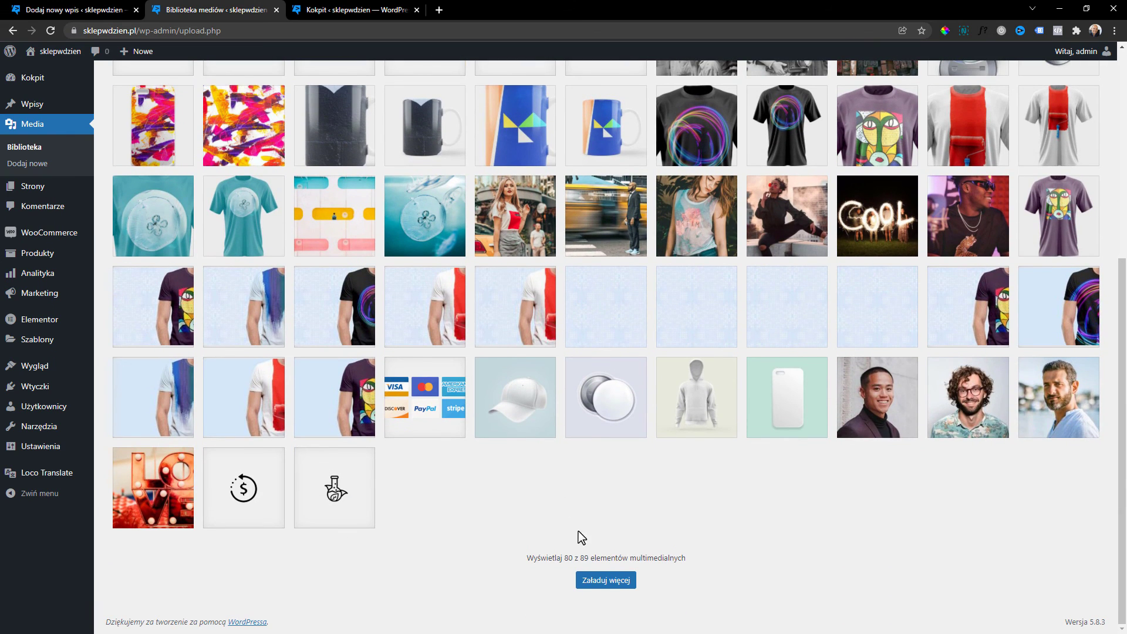
left_click(605, 582)
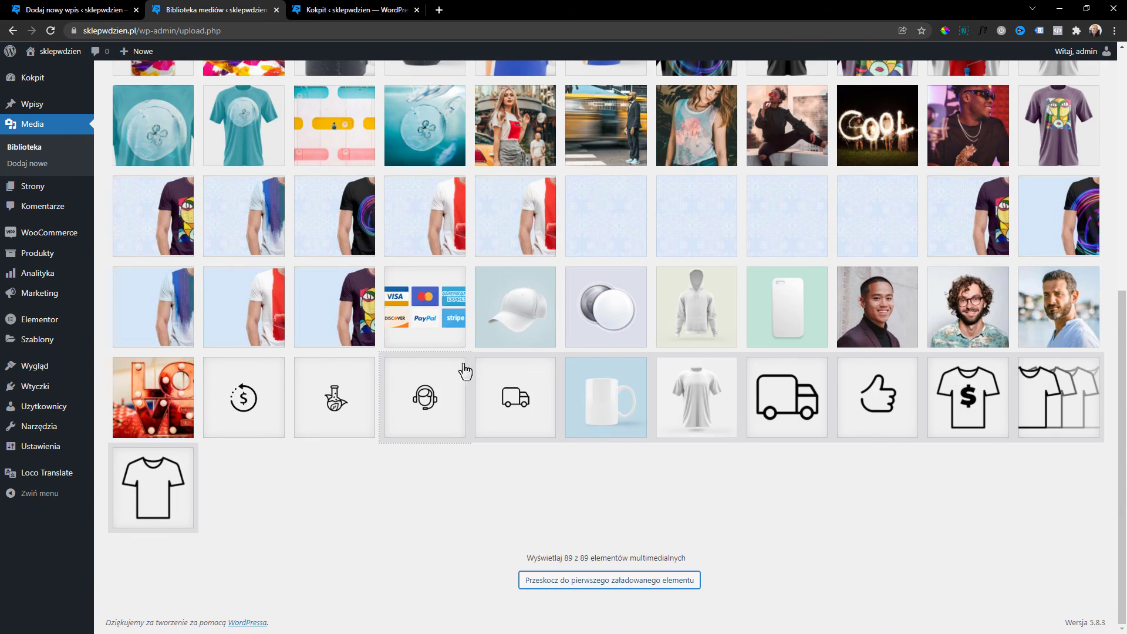
scroll(450, 445, "up", 8)
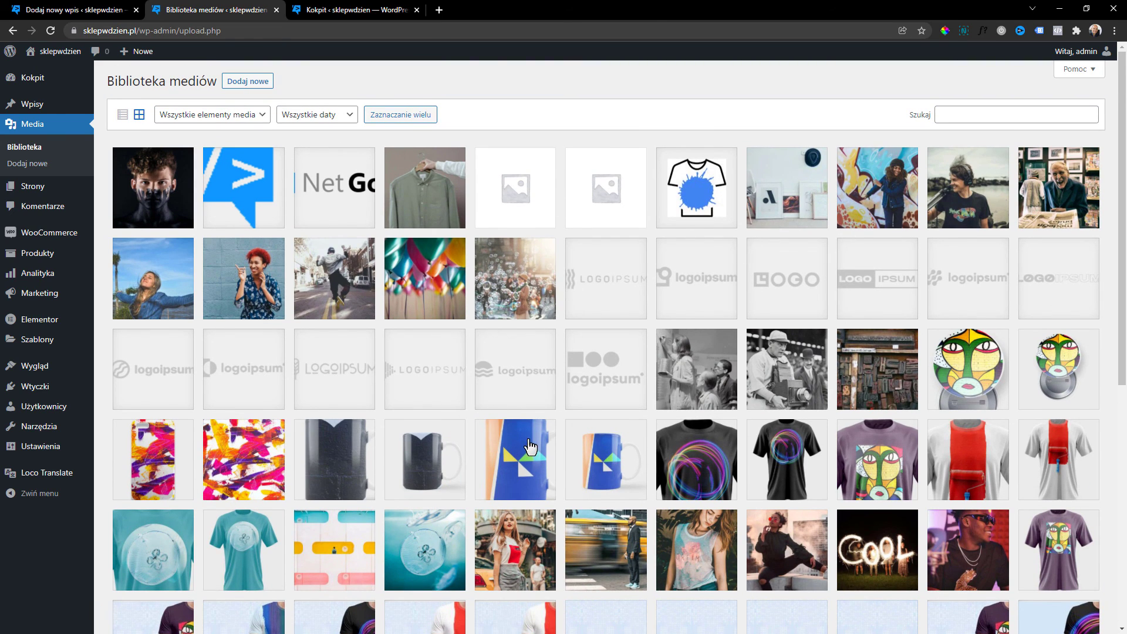
scroll(514, 421, "down", 5)
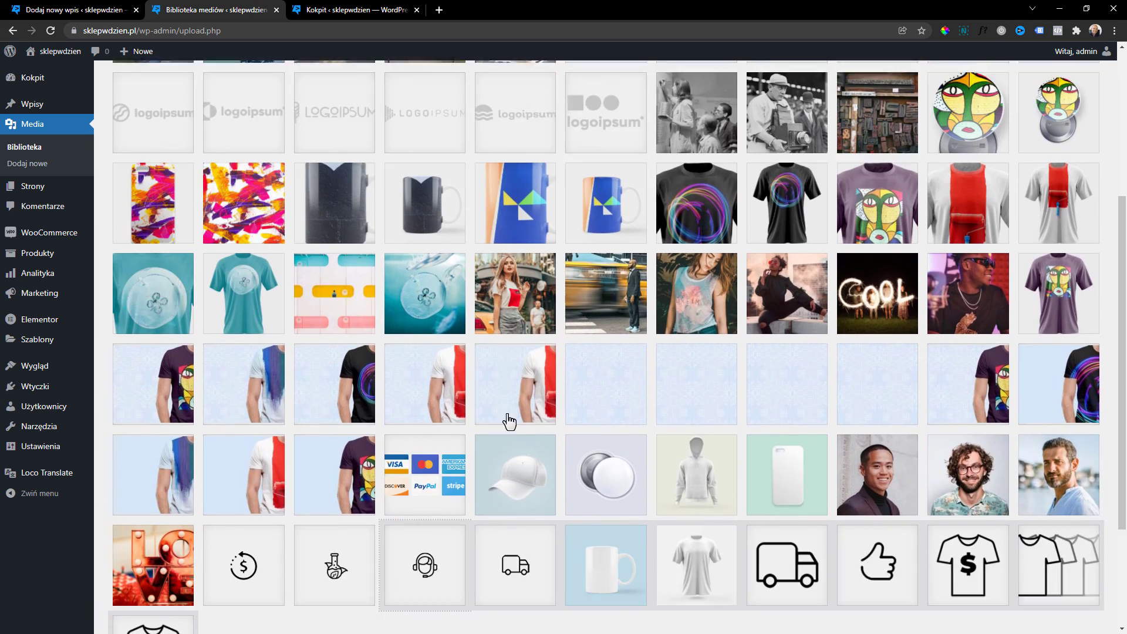
scroll(511, 423, "up", 5)
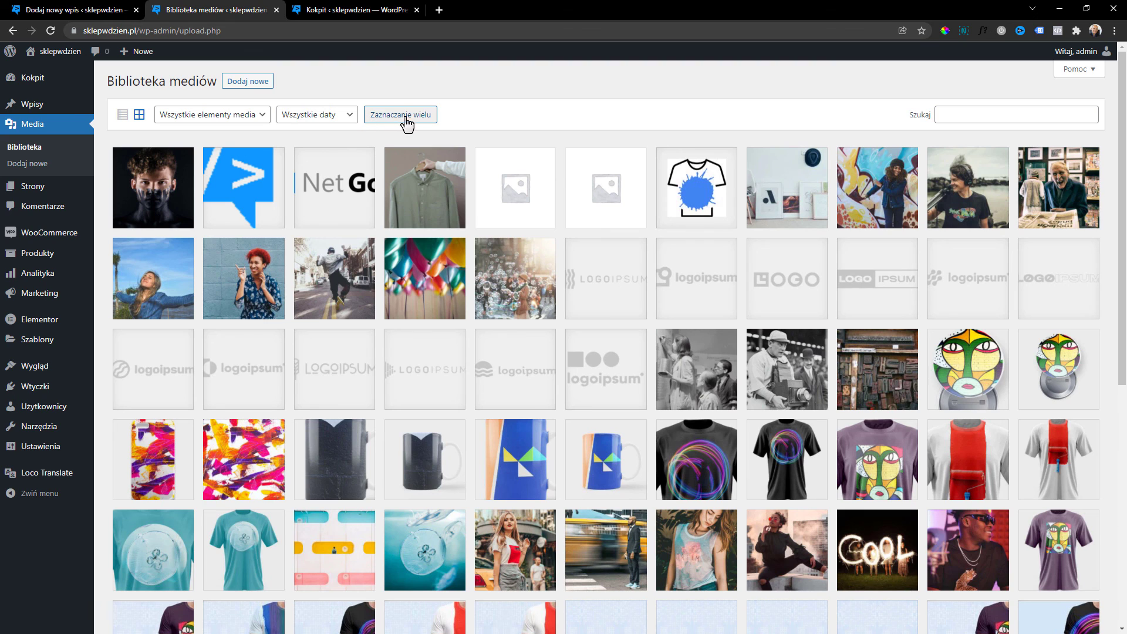
Multi-select seven unused images: vintage photo, type case, purple T-shirt, mug, paint, logoipsum, woman.
left_click(398, 121)
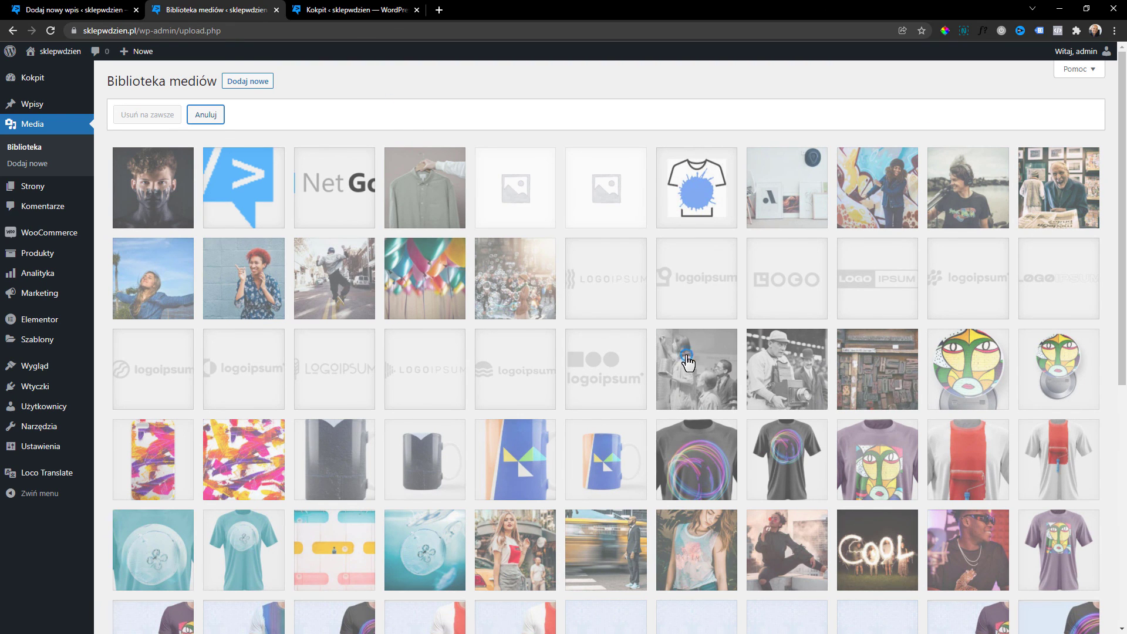
left_click(688, 362)
left_click(871, 376)
left_click(864, 455)
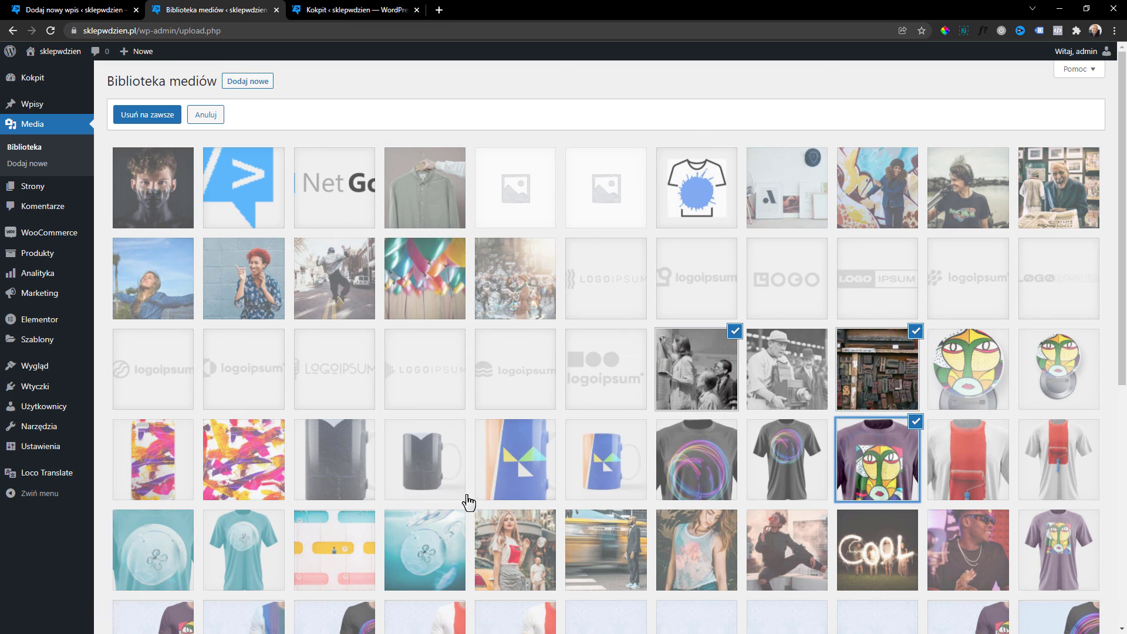
left_click(438, 467)
left_click(234, 446)
left_click(219, 365)
left_click(217, 241)
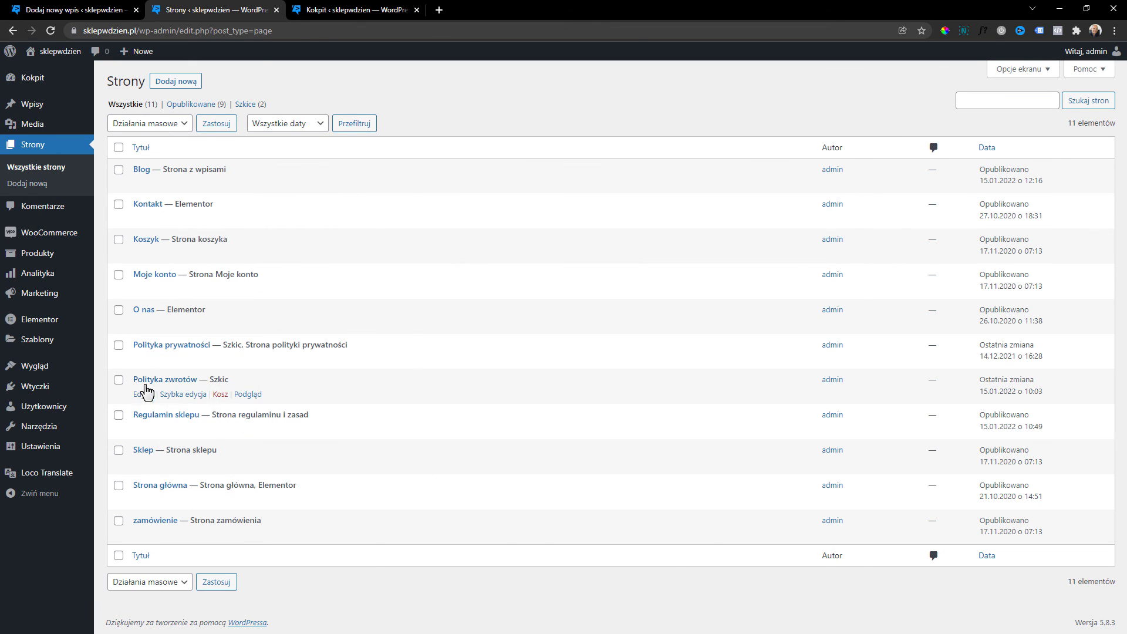
Trash the Polityka zwrotów page, then permanently delete it from the trash.
left_click(219, 395)
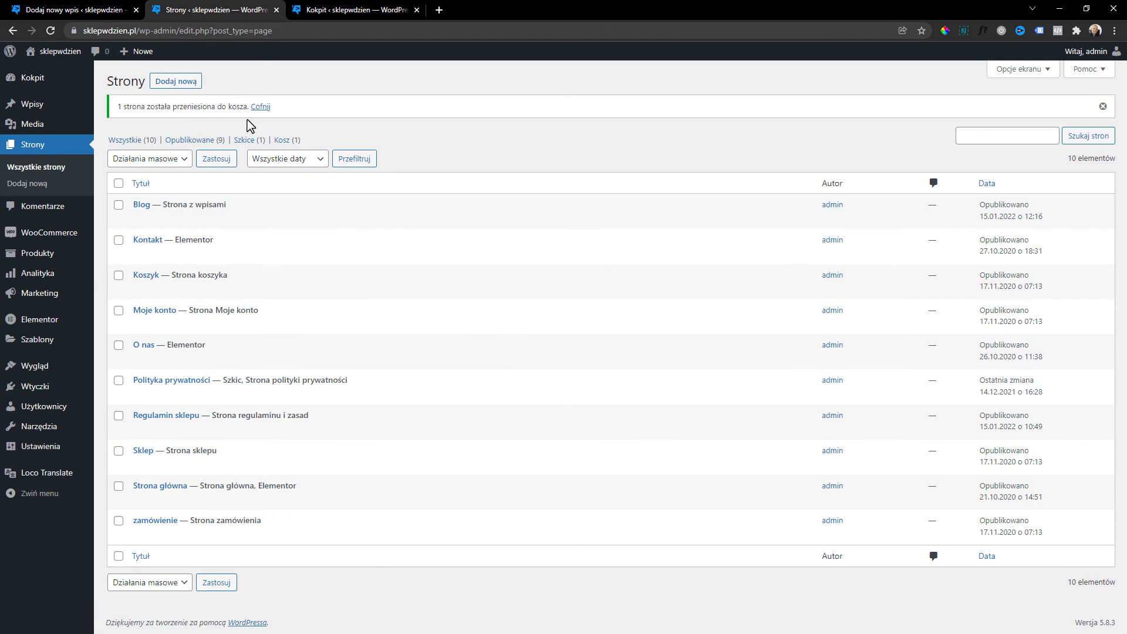
left_click(296, 140)
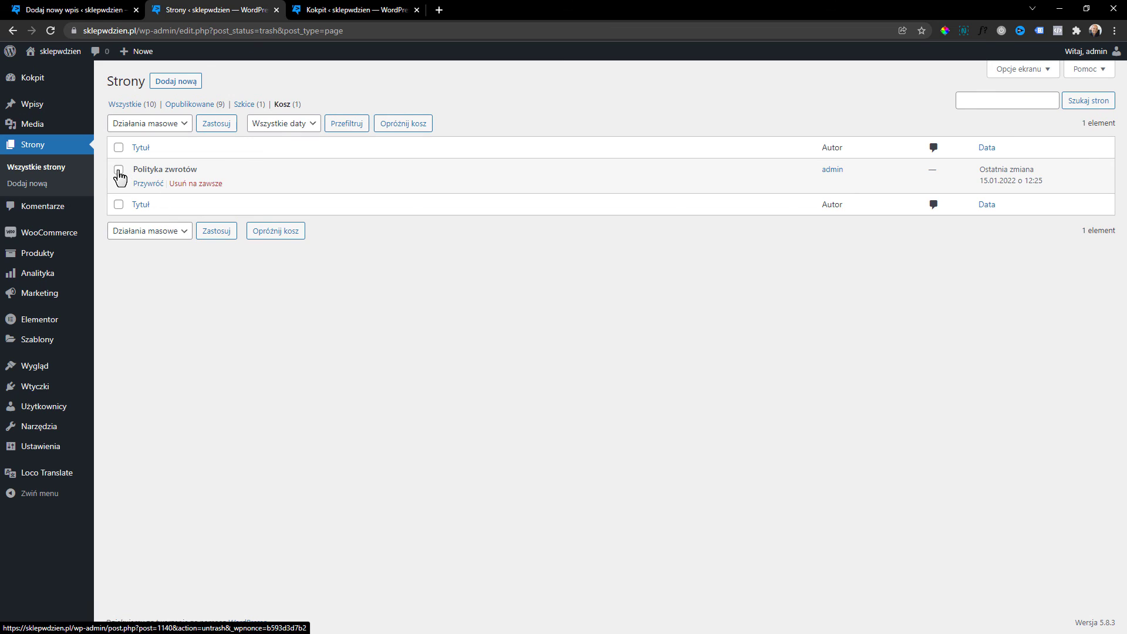
left_click(119, 169)
left_click(209, 185)
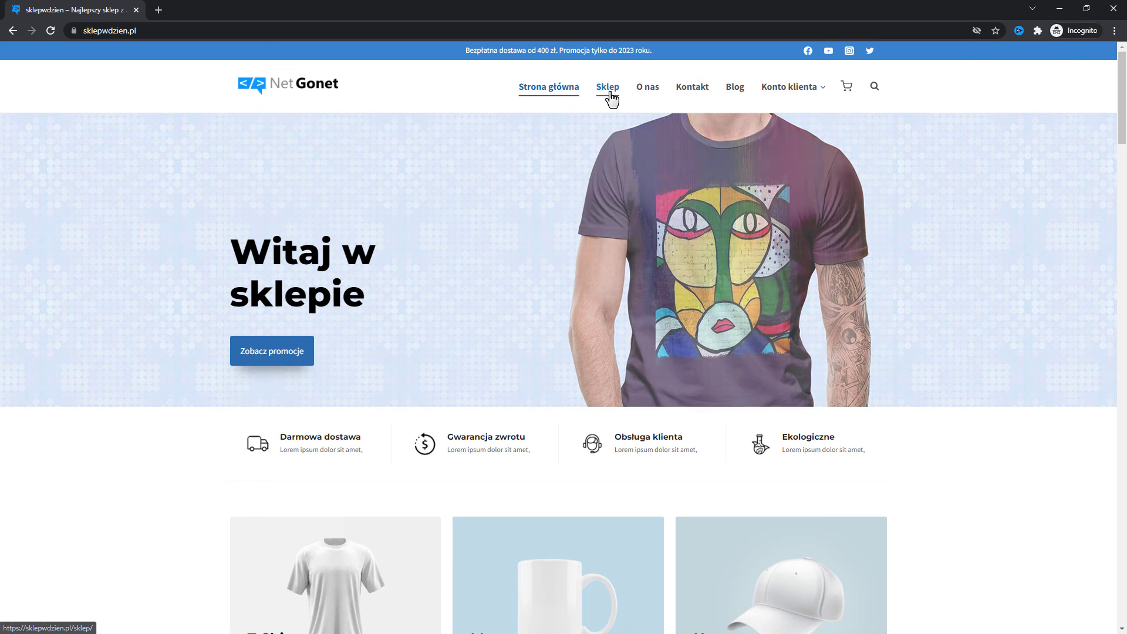
Add one Mug BHeart from the shop to the cart.
left_click(610, 94)
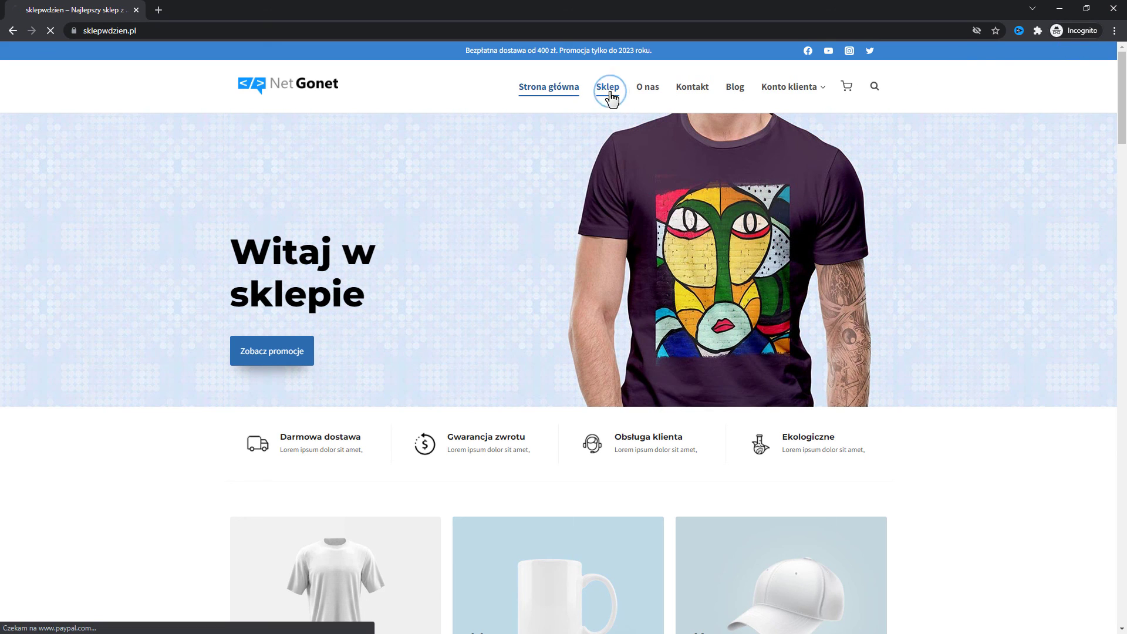
scroll(646, 345, "down", 4)
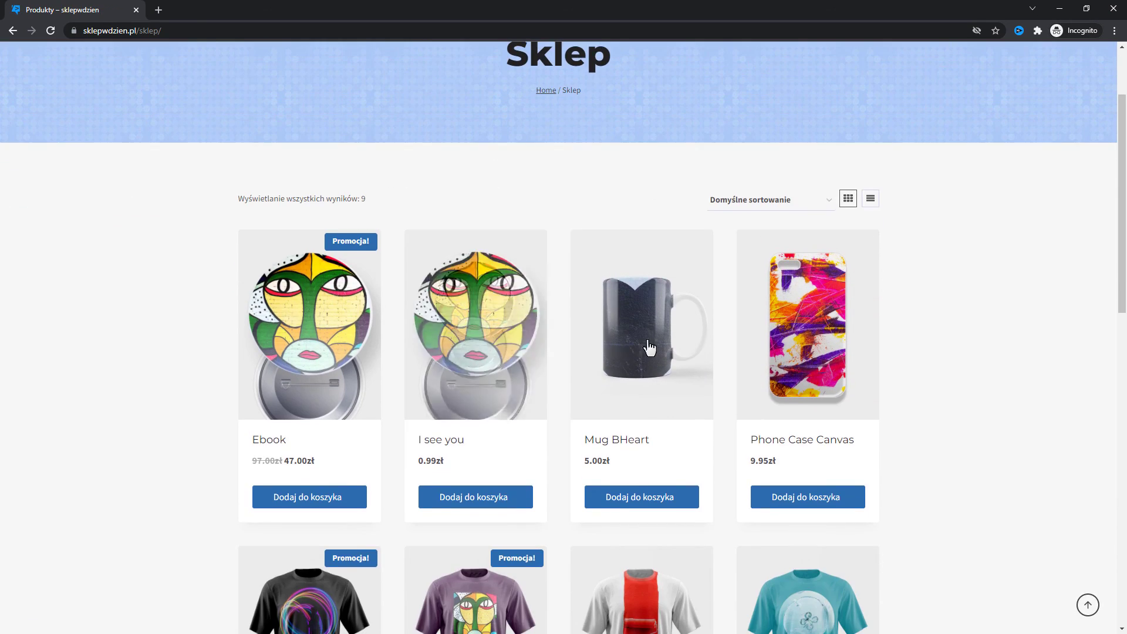
left_click(622, 245)
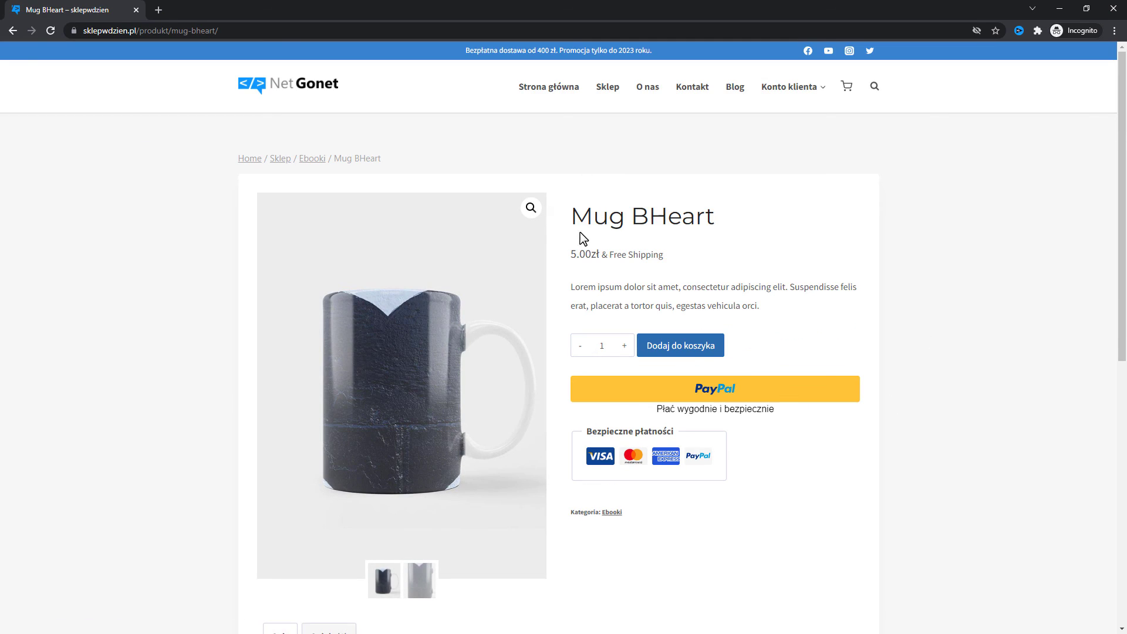
left_click(687, 348)
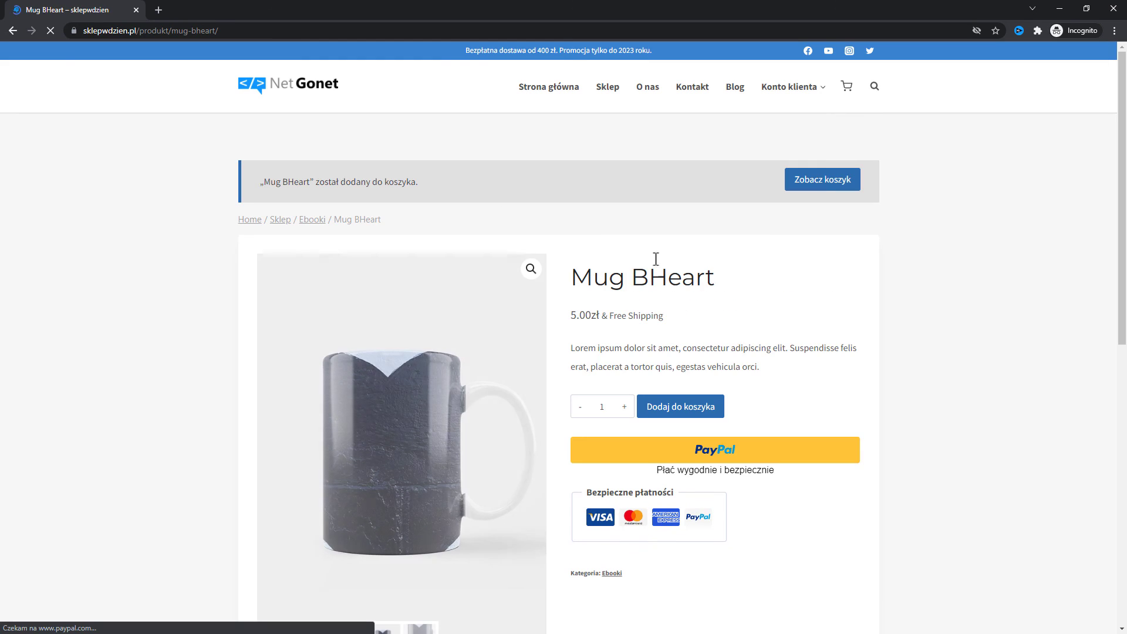
Check out from the cart, fill in billing details, accept the terms and place the order.
left_click(821, 181)
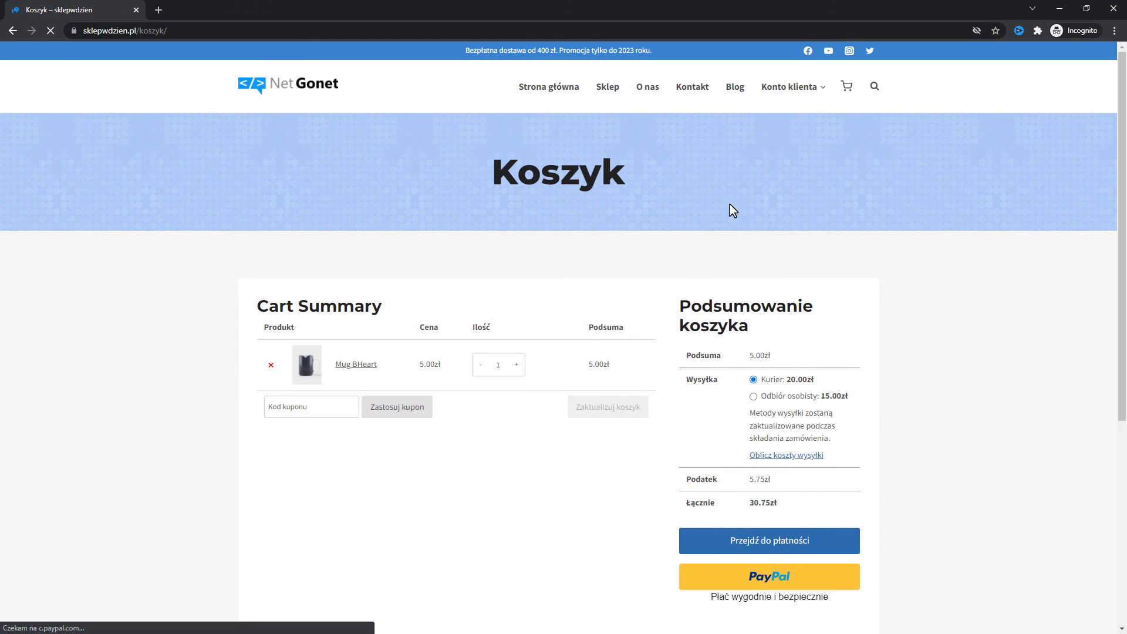
scroll(730, 209, "down", 2)
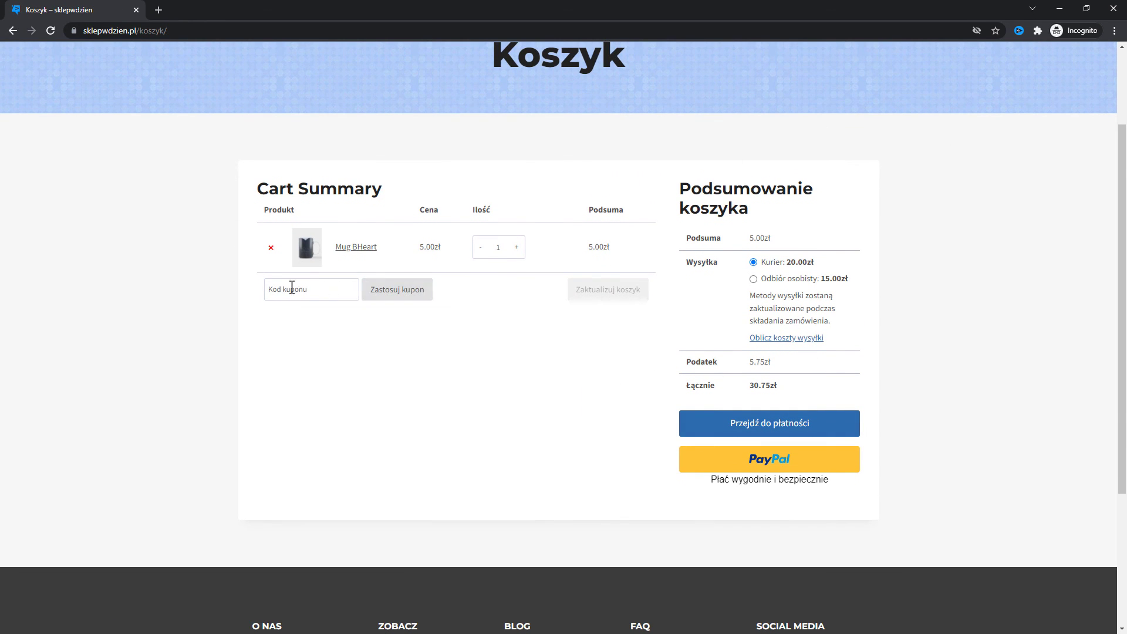
left_click(734, 424)
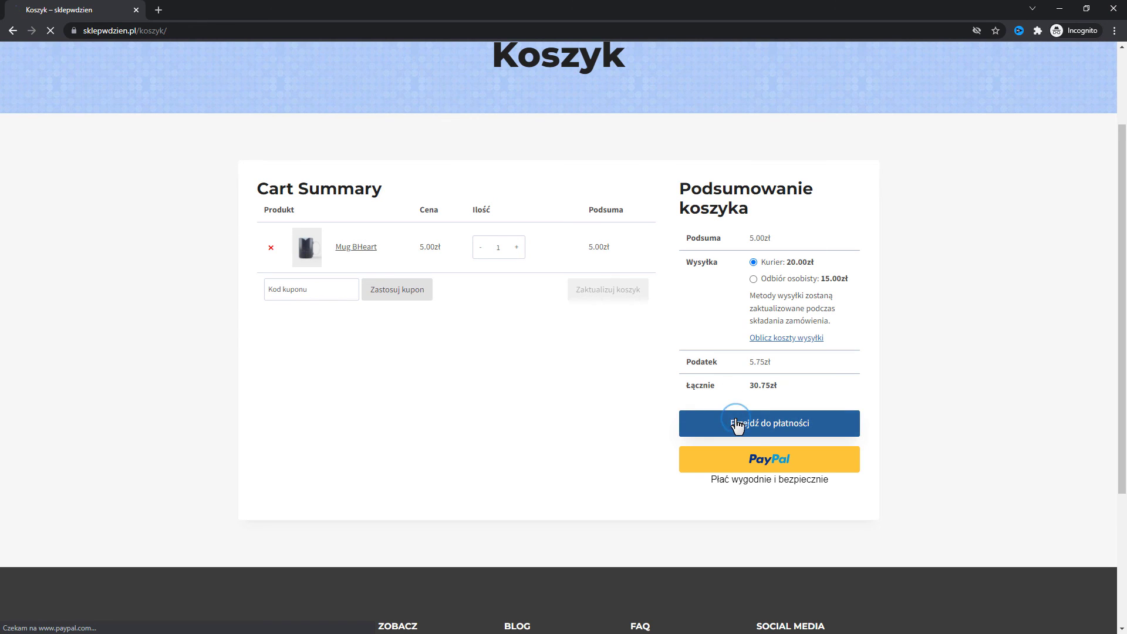
scroll(669, 304, "down", 2)
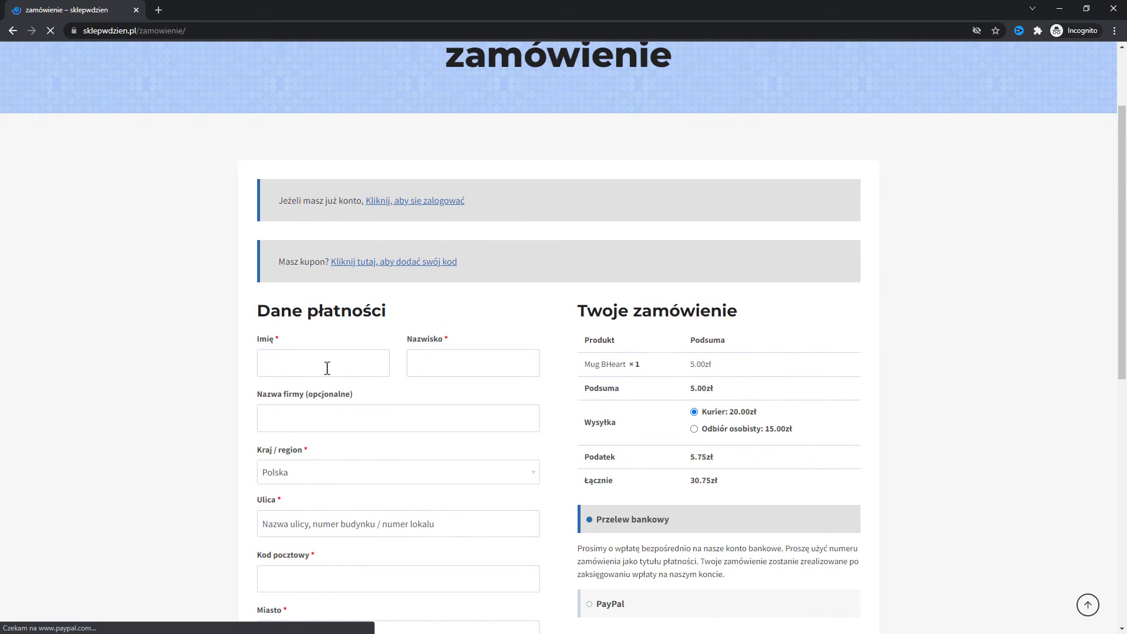
scroll(327, 368, "down", 2)
left_click(320, 252)
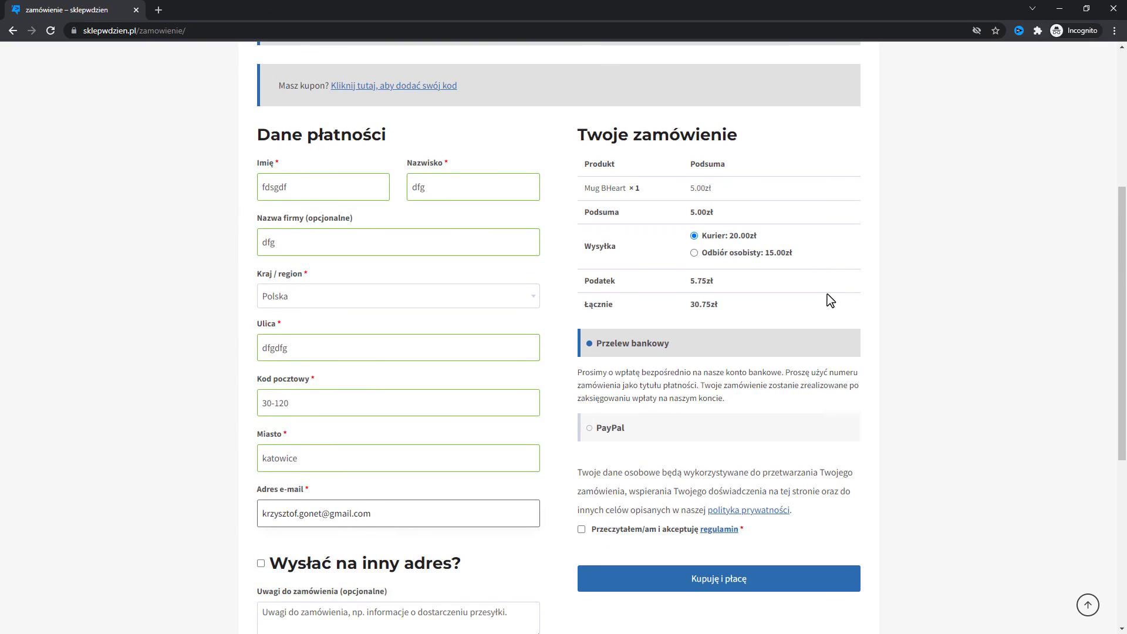
left_click(580, 530)
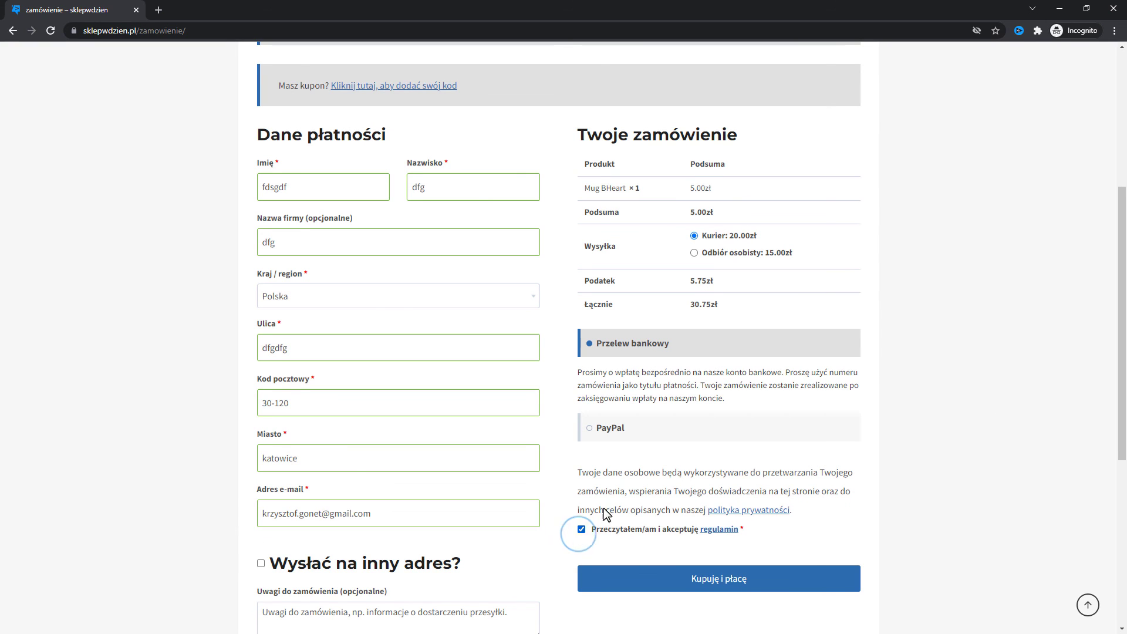
scroll(404, 315, "down", 1)
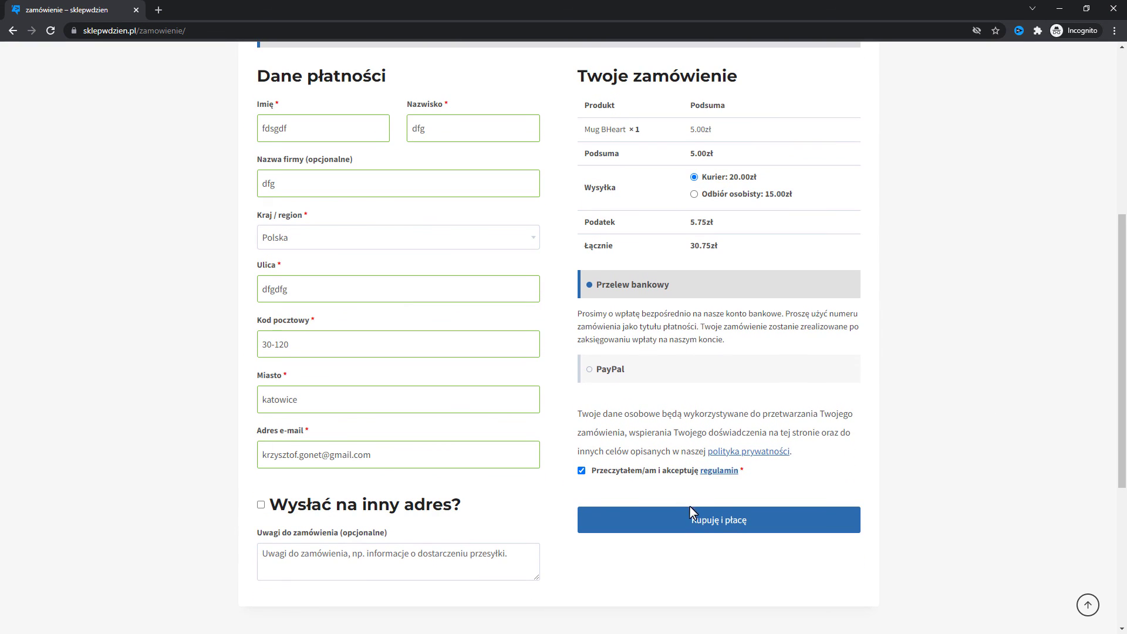
left_click(696, 528)
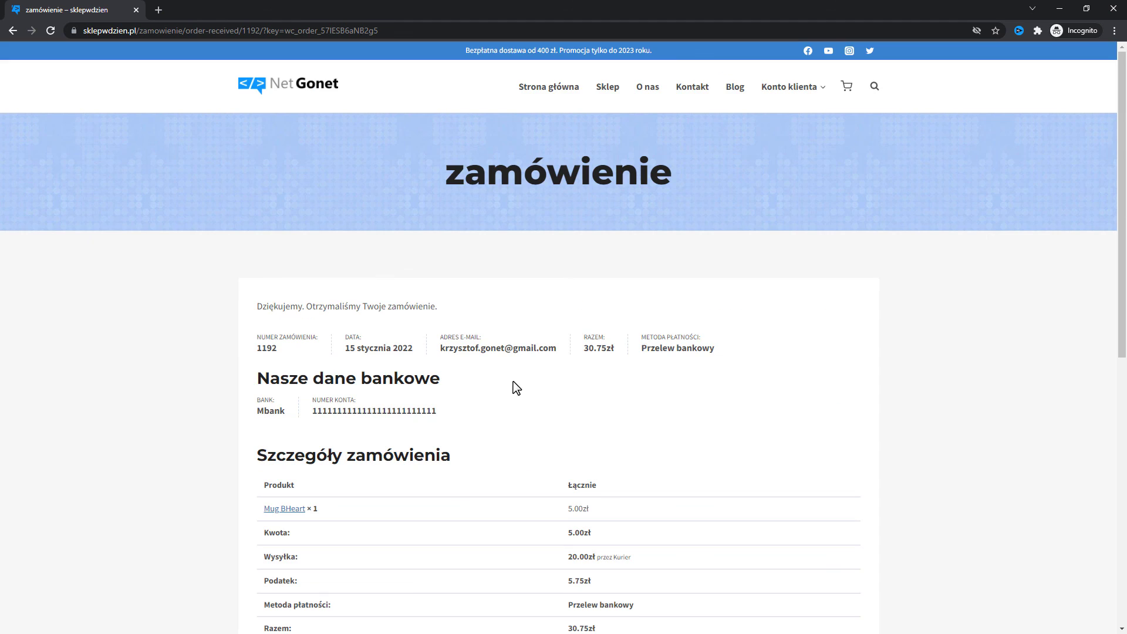
scroll(466, 333, "down", 5)
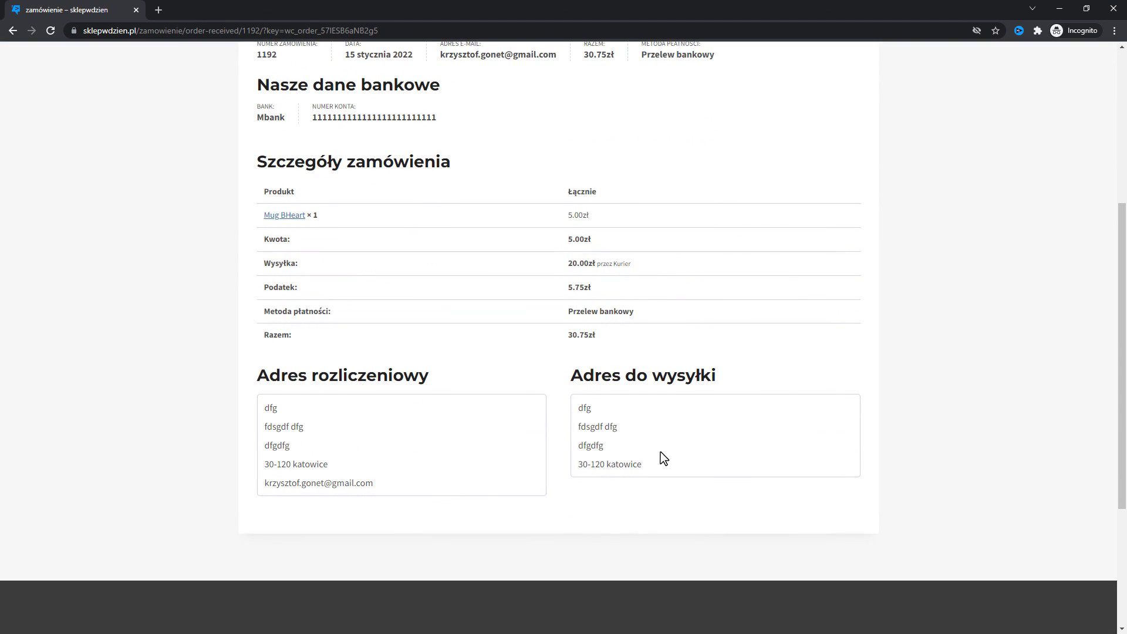
scroll(659, 509, "up", 5)
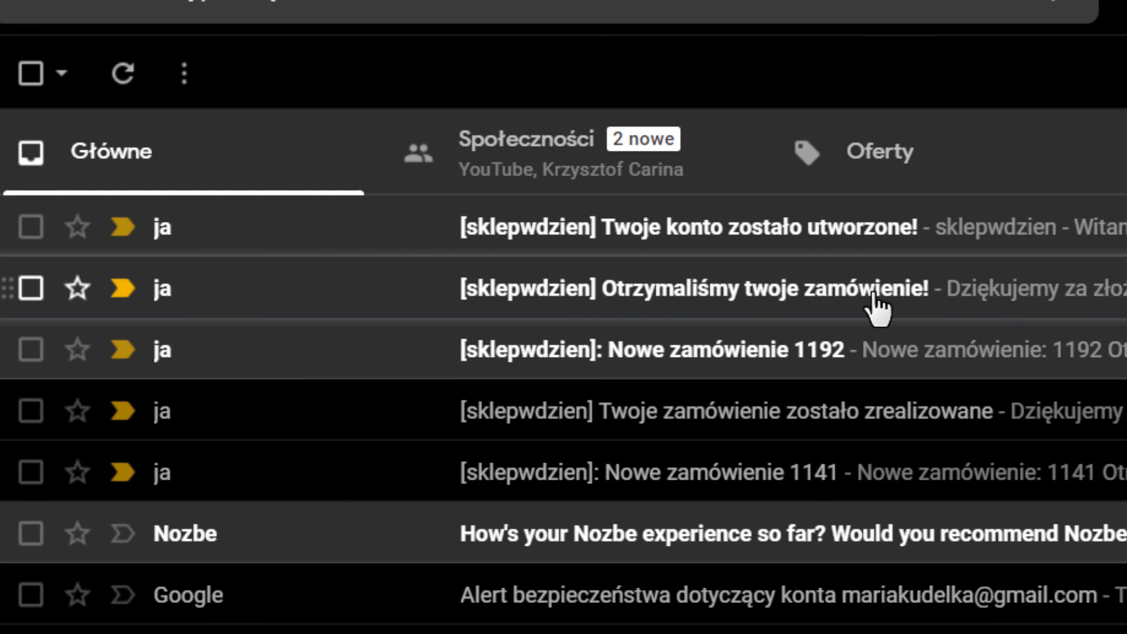
Open the 'Twoje konto zostało utworzone!' email and launch its moje-konto link in incognito.
left_click(741, 235)
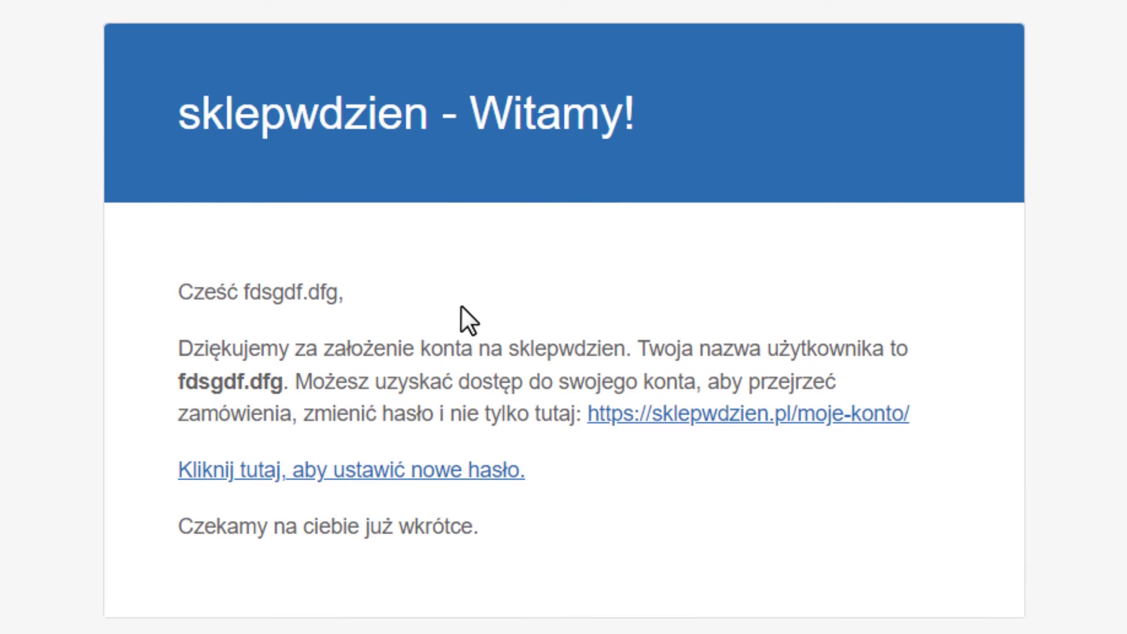
scroll(740, 558, "down", 3)
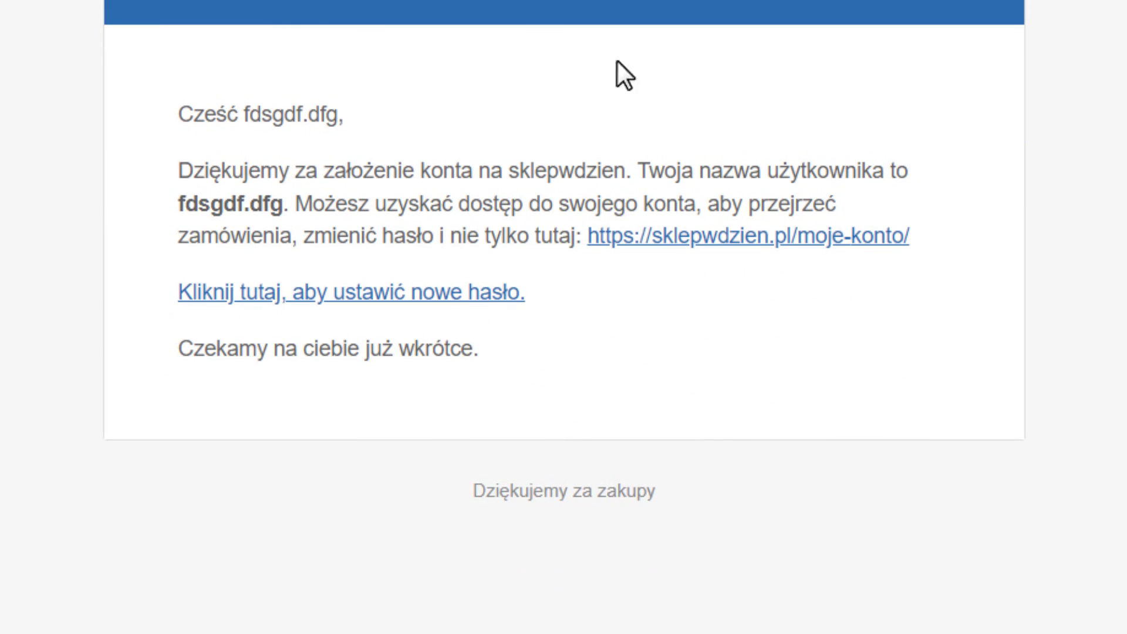
right_click(821, 235)
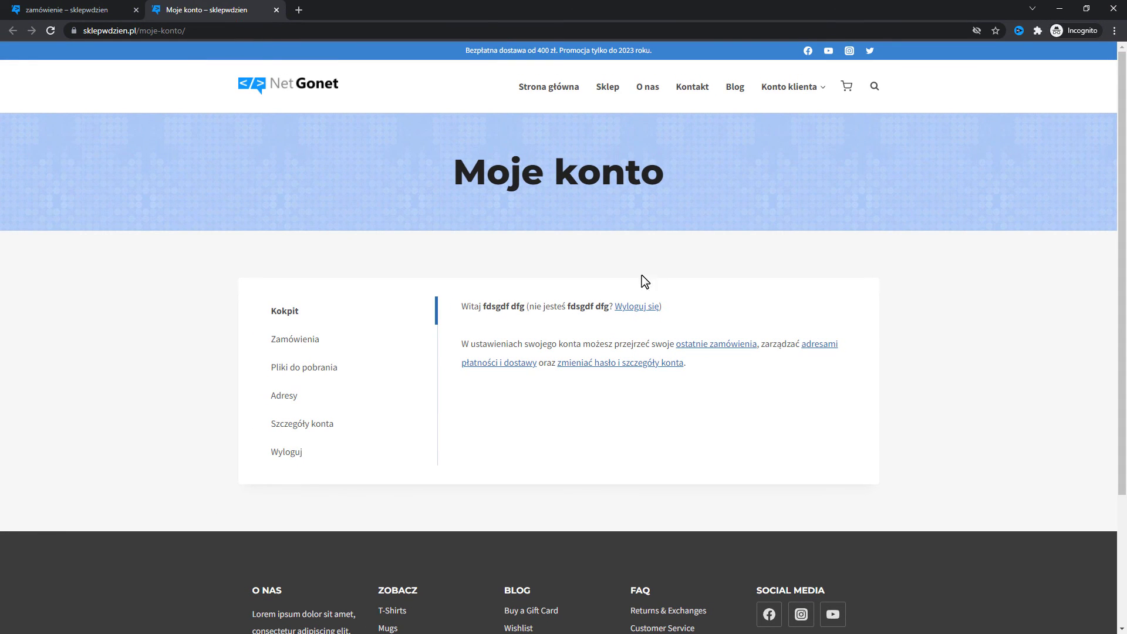
Browse the account's Zamówienia, Pliki do pobrania and Adresy sections, ending on Zamówienia.
left_click(326, 343)
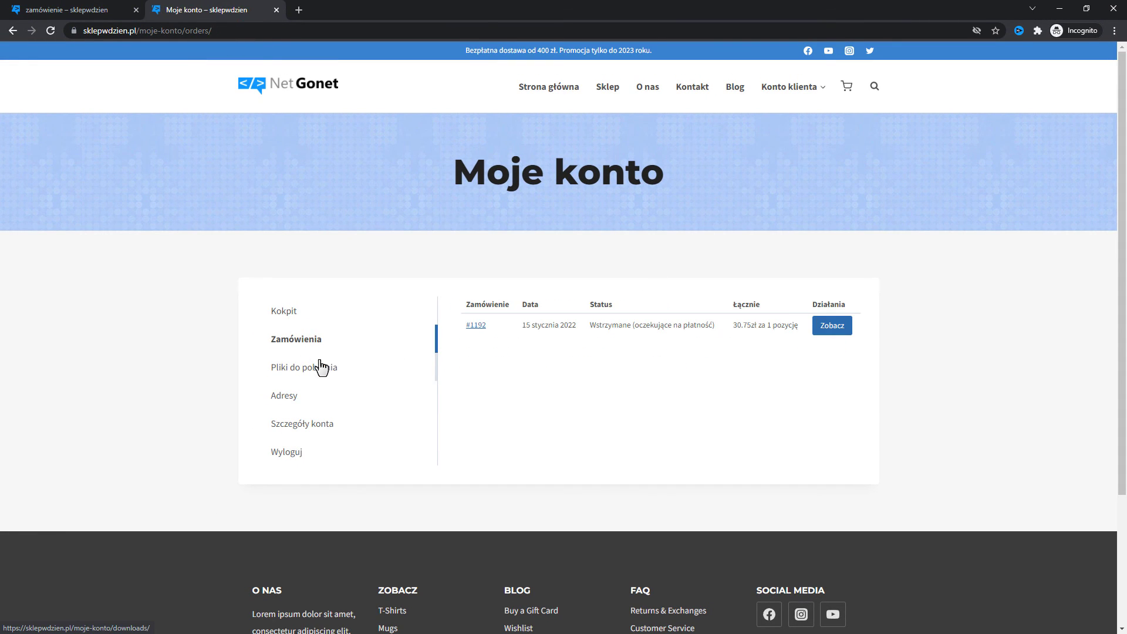
left_click(321, 368)
left_click(291, 398)
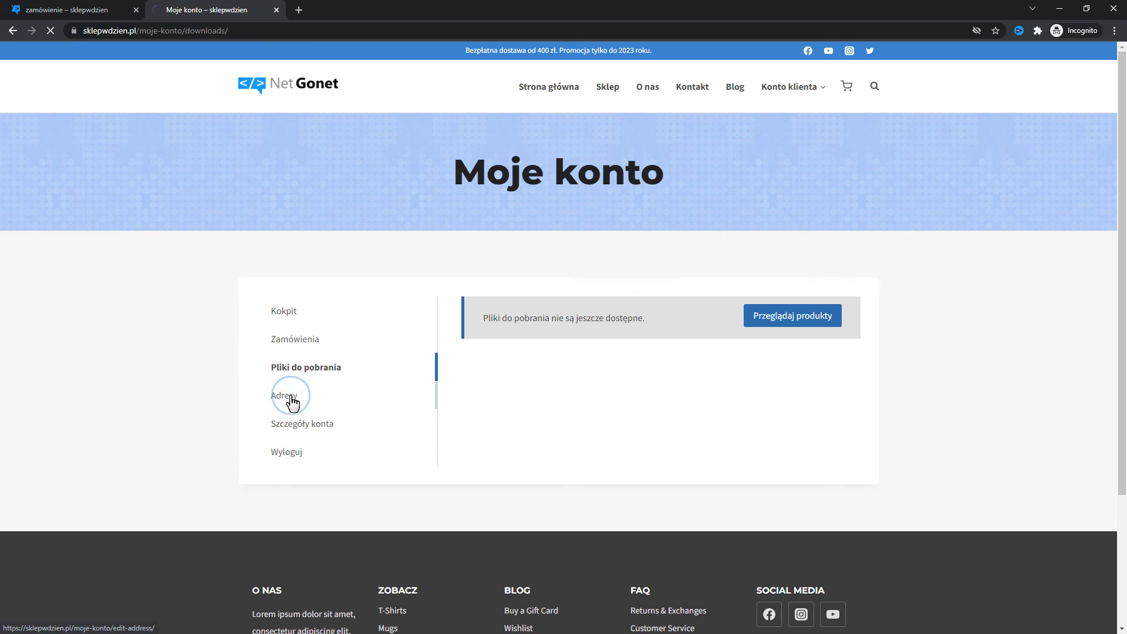
left_click(297, 347)
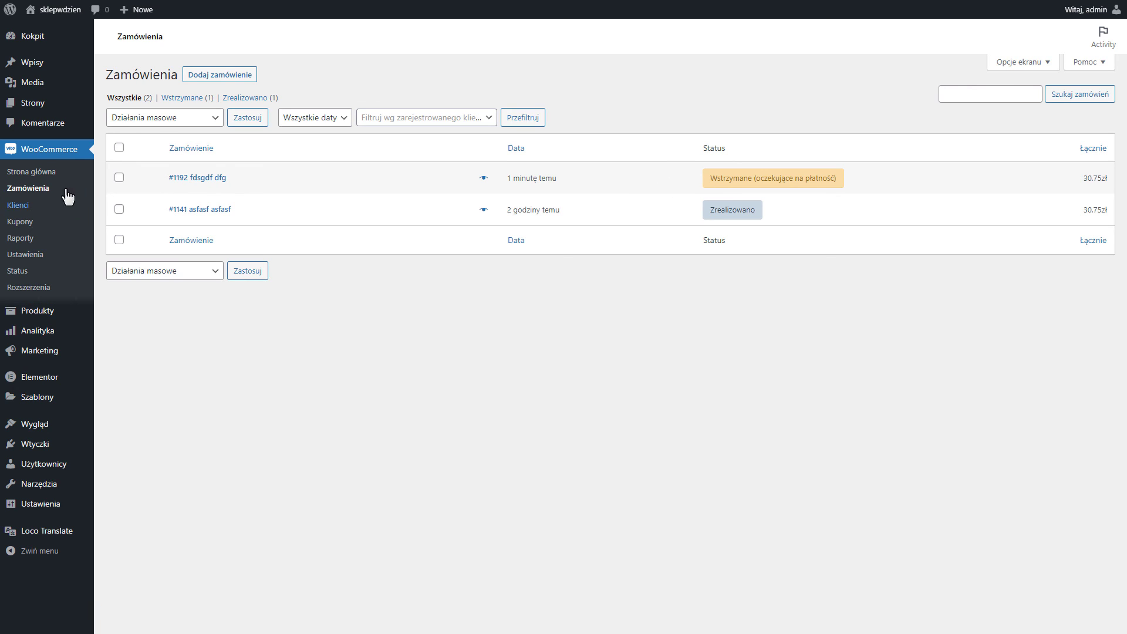
Bulk-change the on-hold test order's status to completed (Zmień status na zrealizowany).
mouse_move(835, 185)
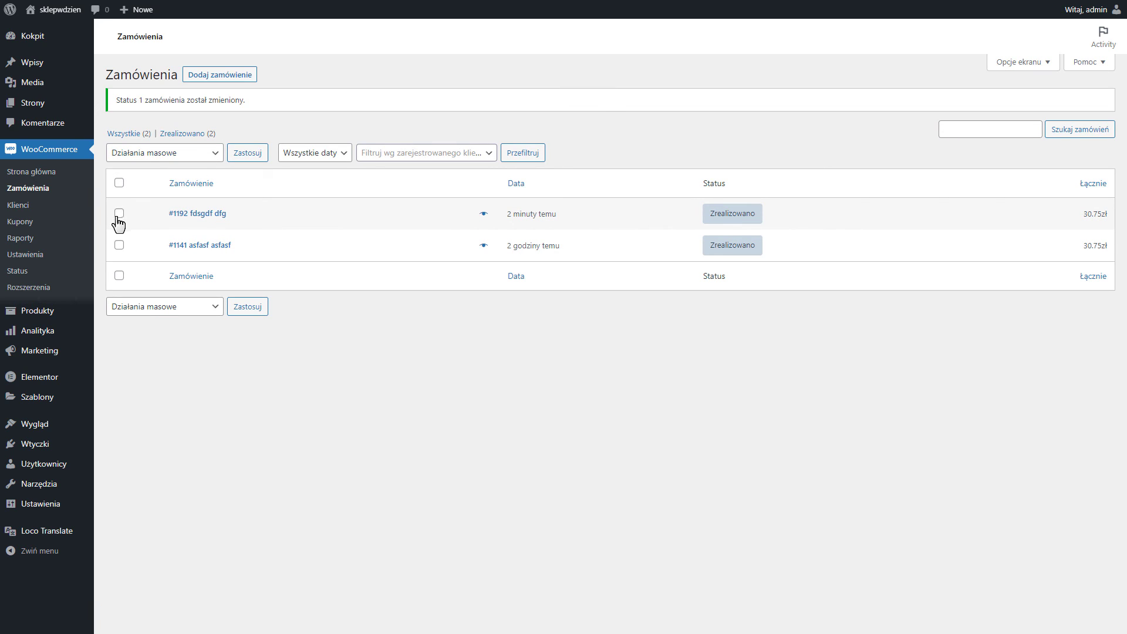
left_click(119, 215)
left_click(166, 154)
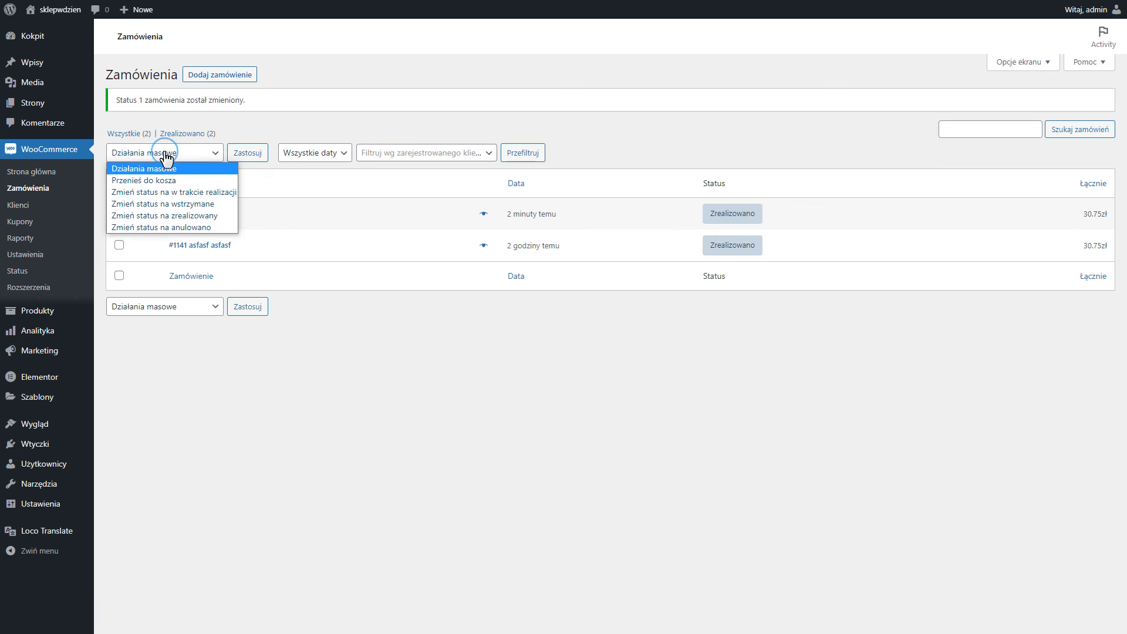
left_click(154, 217)
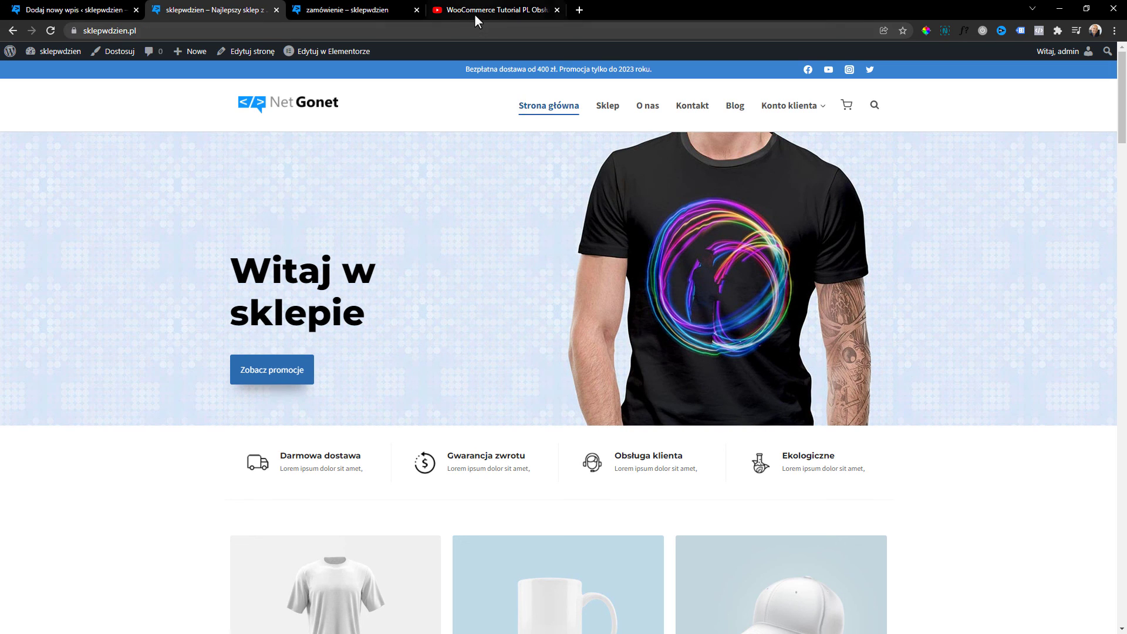
Switch to the browser tab playing the WooCommerce Tutorial YouTube video.
left_click(476, 8)
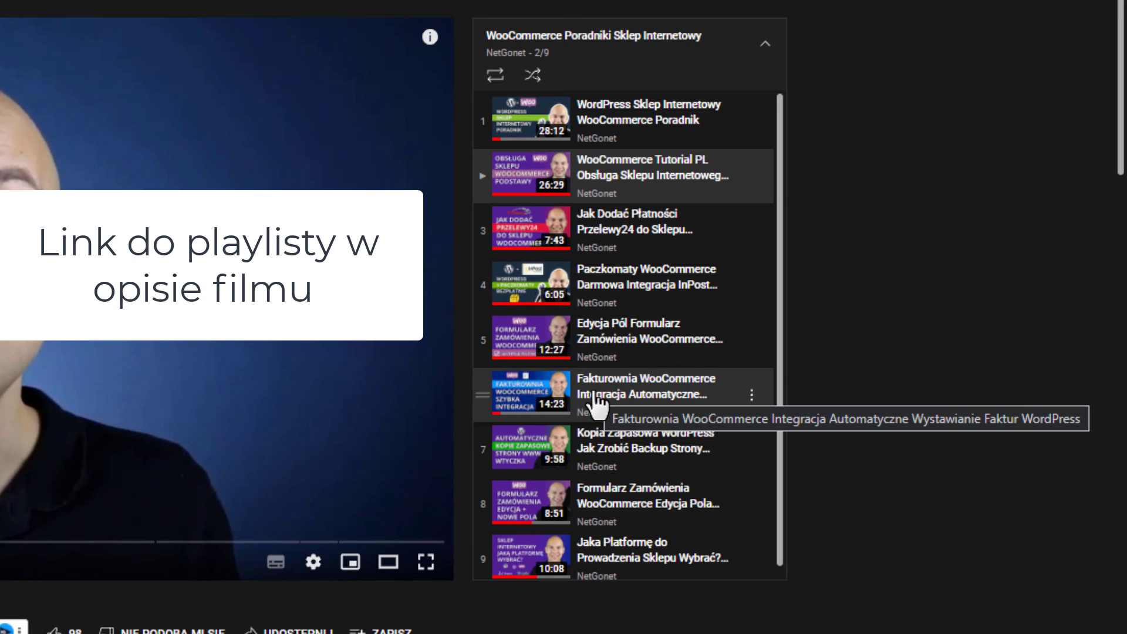
scroll(646, 405, "down", 1)
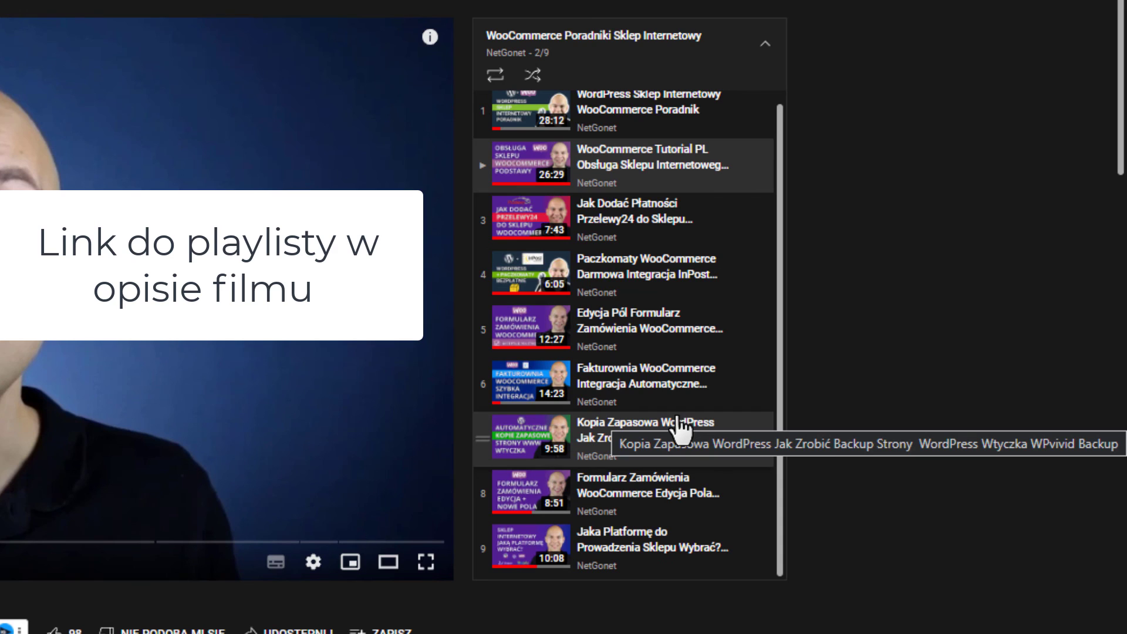
scroll(691, 303, "up", 1)
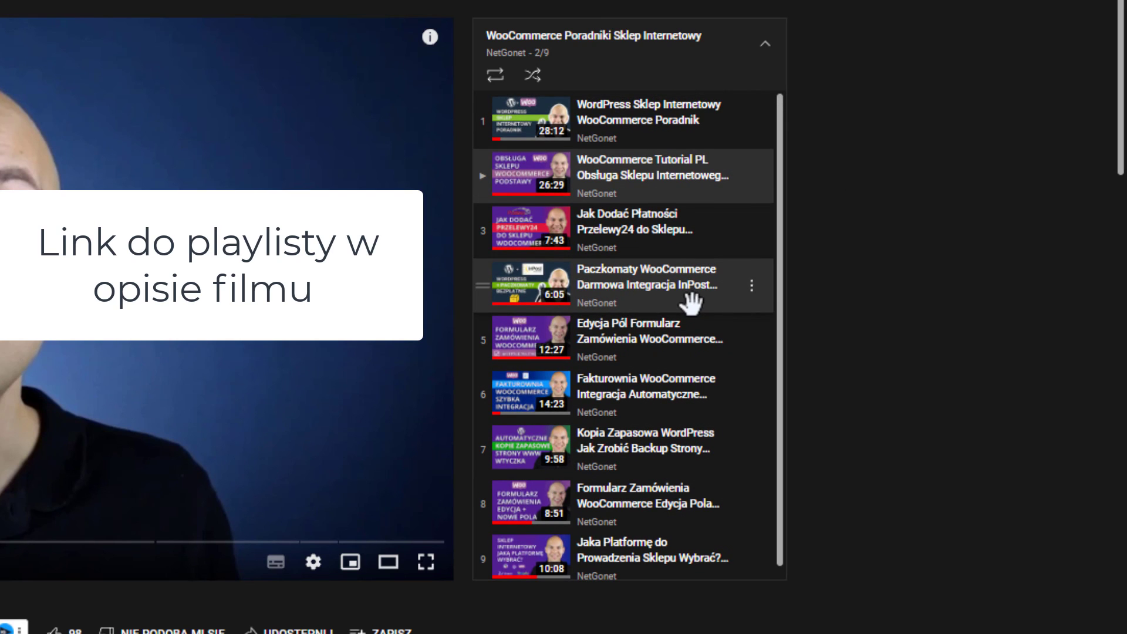